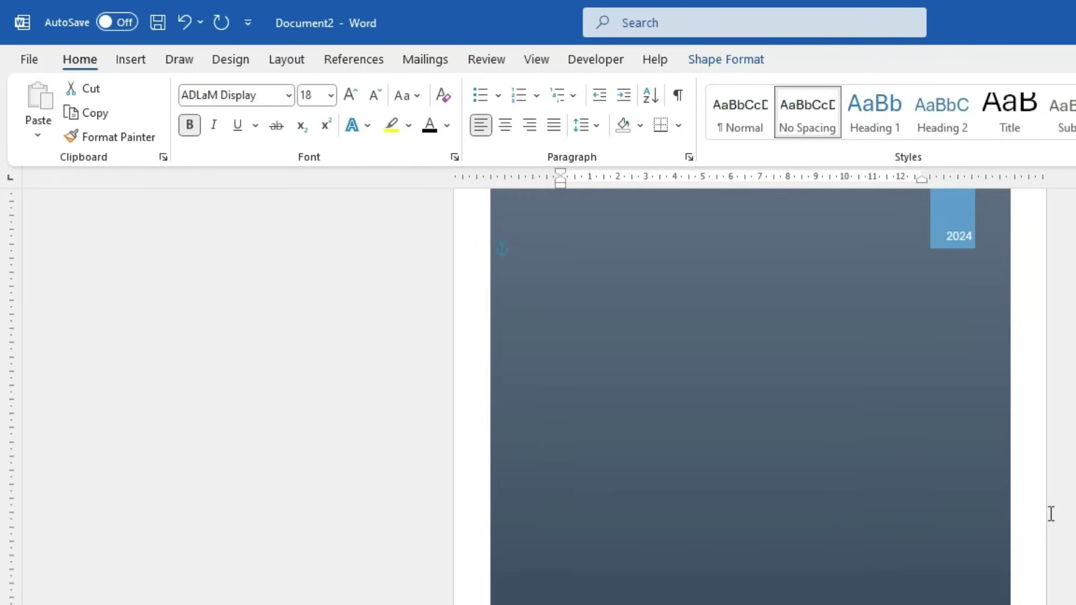
Enlarge the cover subtitle two font steps and move its box up under the title band
scroll(1011, 570, up, 1)
scroll(939, 571, down, 5)
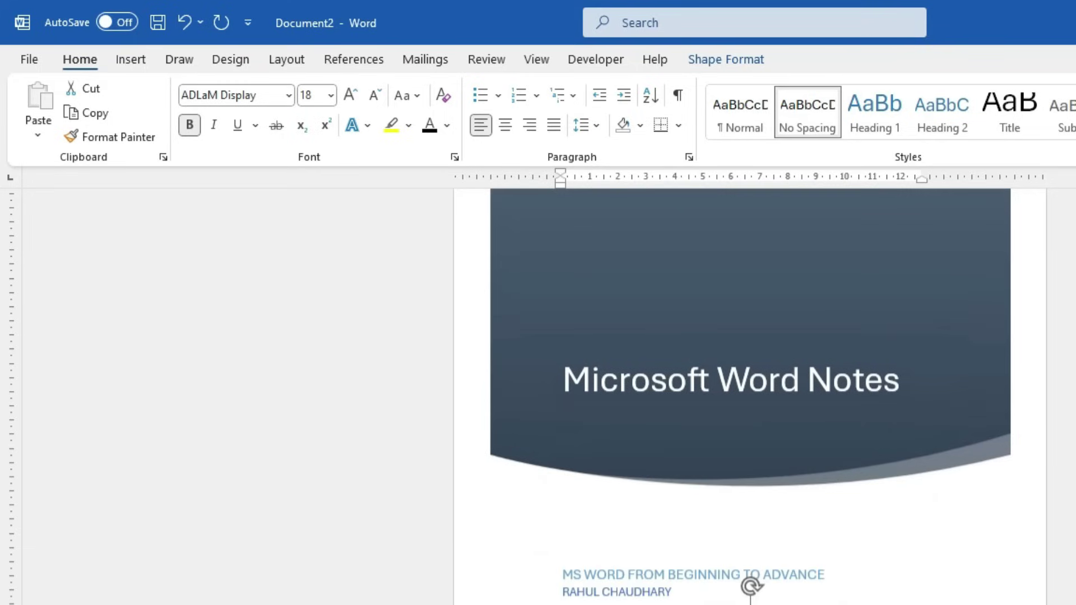
click(608, 571)
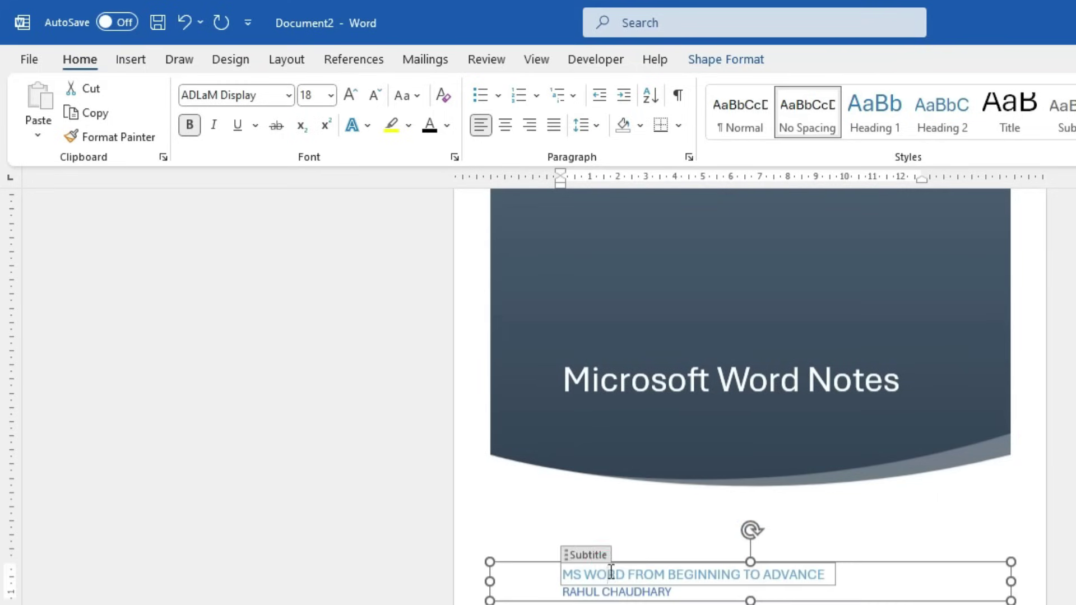
key(ctrl+a)
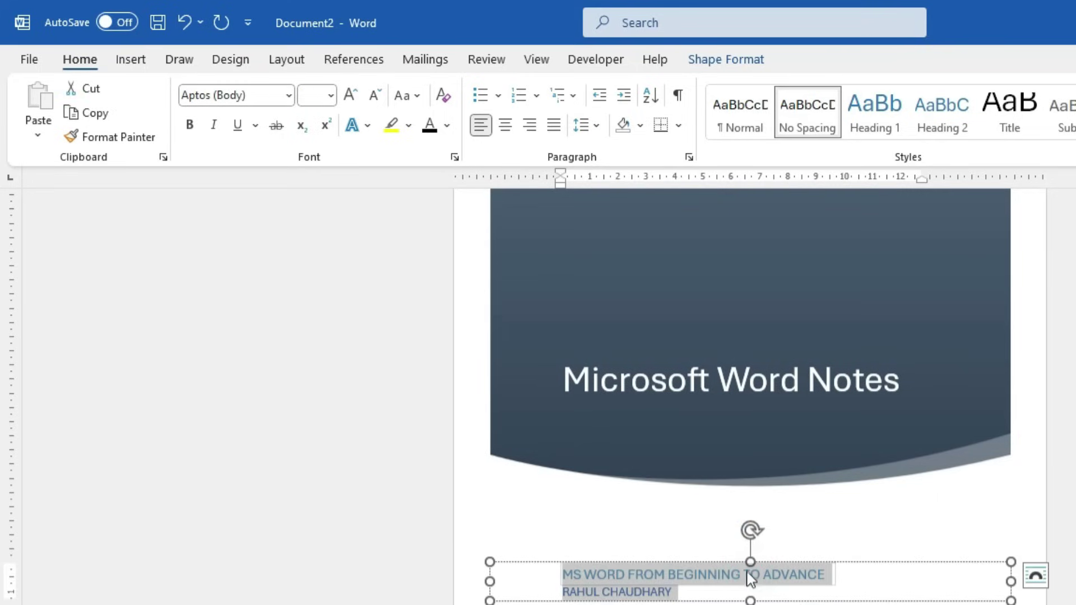
click(349, 94)
click(348, 94)
drag(708, 562, 704, 506)
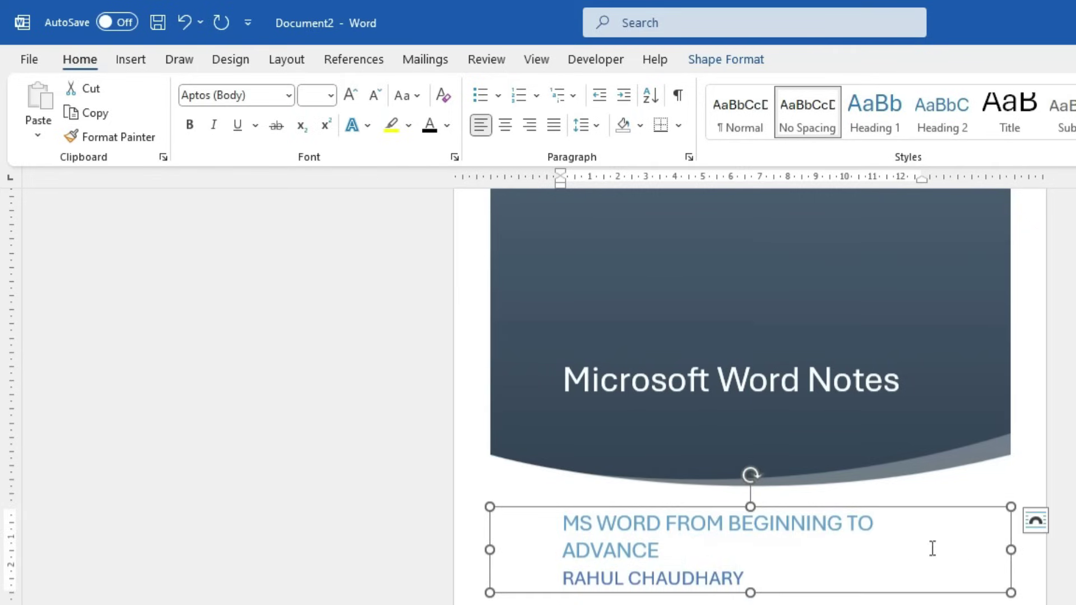
Shrink the 'MS WORD FROM BEGINNING TO ADVANCE' line to size 18, then show the print preview
triple_click(675, 550)
click(375, 95)
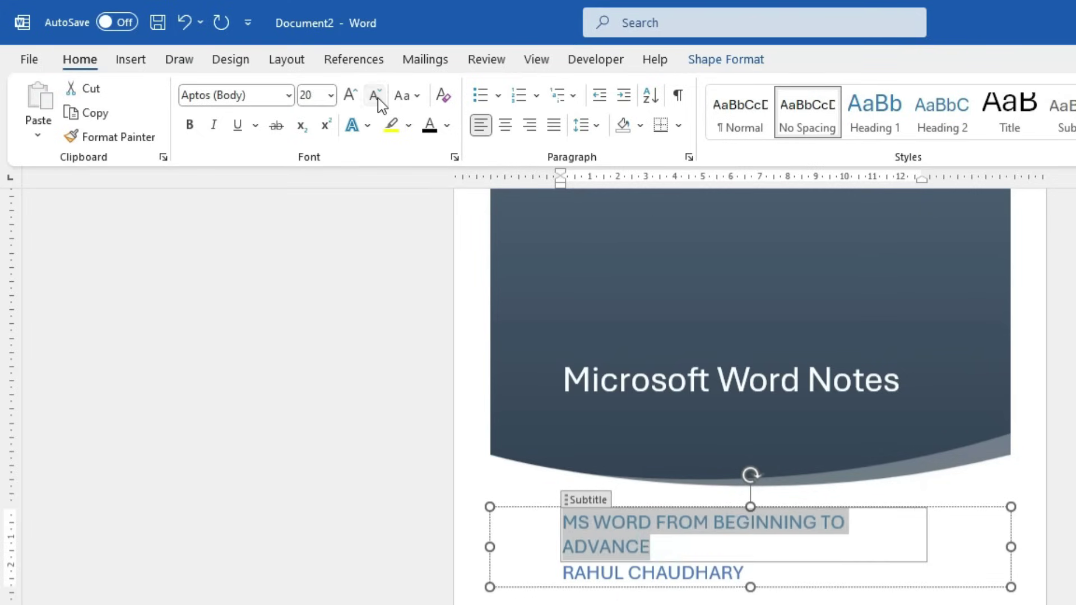
click(374, 95)
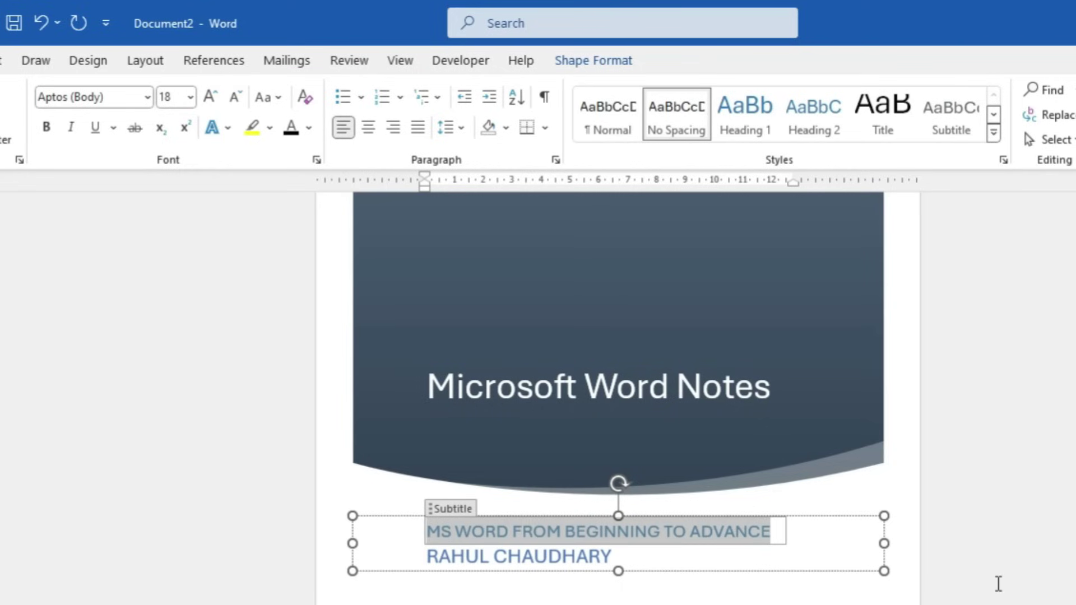
key(ctrl+F2)
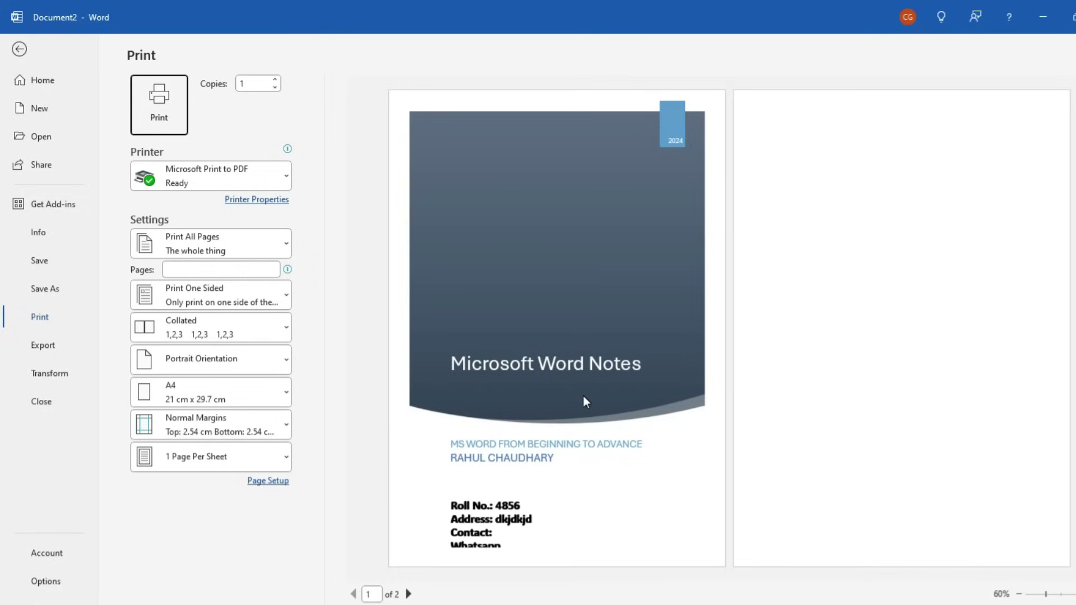
Leave print preview and remove the 'Microsoft Word Notes' cover page using Remove Current Cover Page
key(Escape)
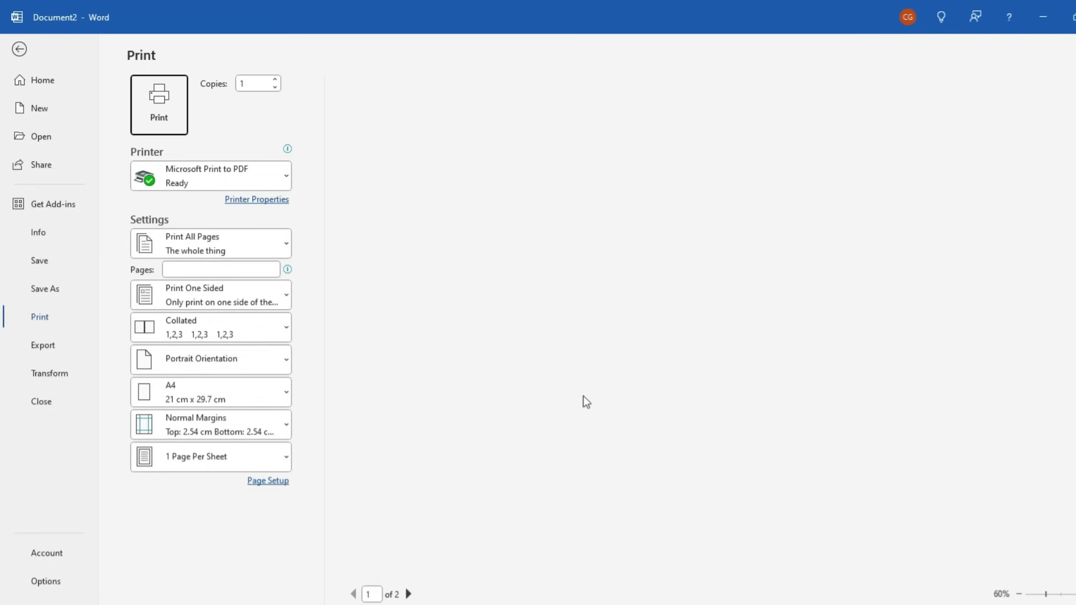
click(104, 46)
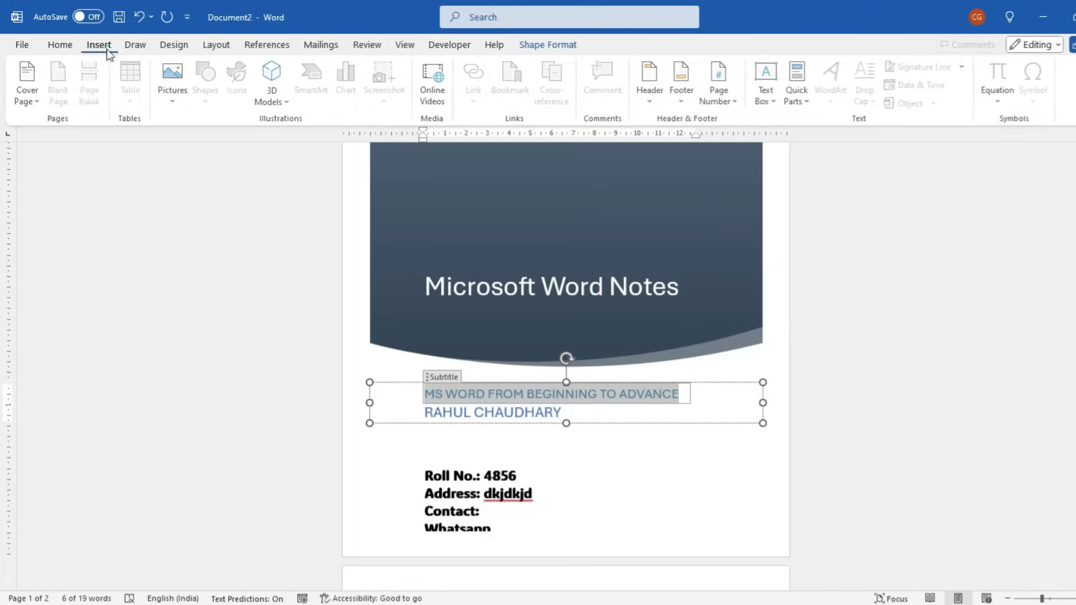
click(38, 103)
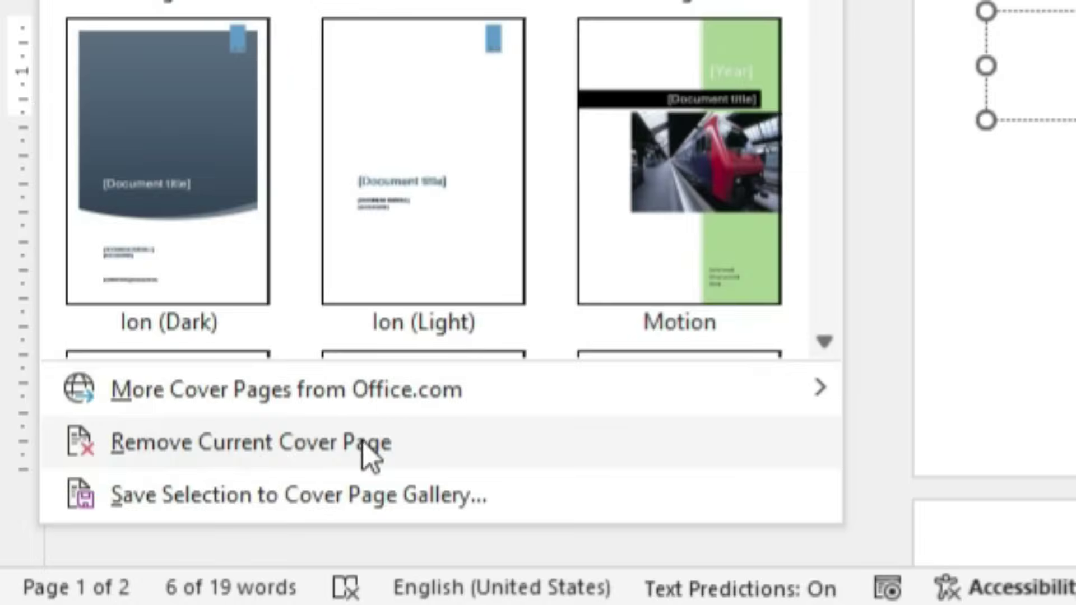
click(362, 442)
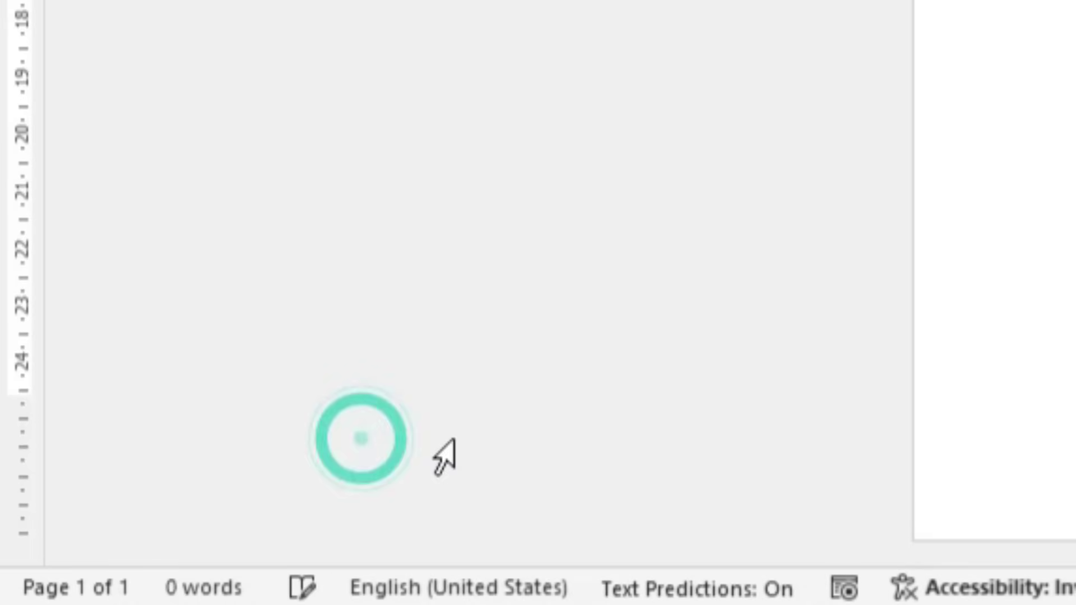
click(28, 92)
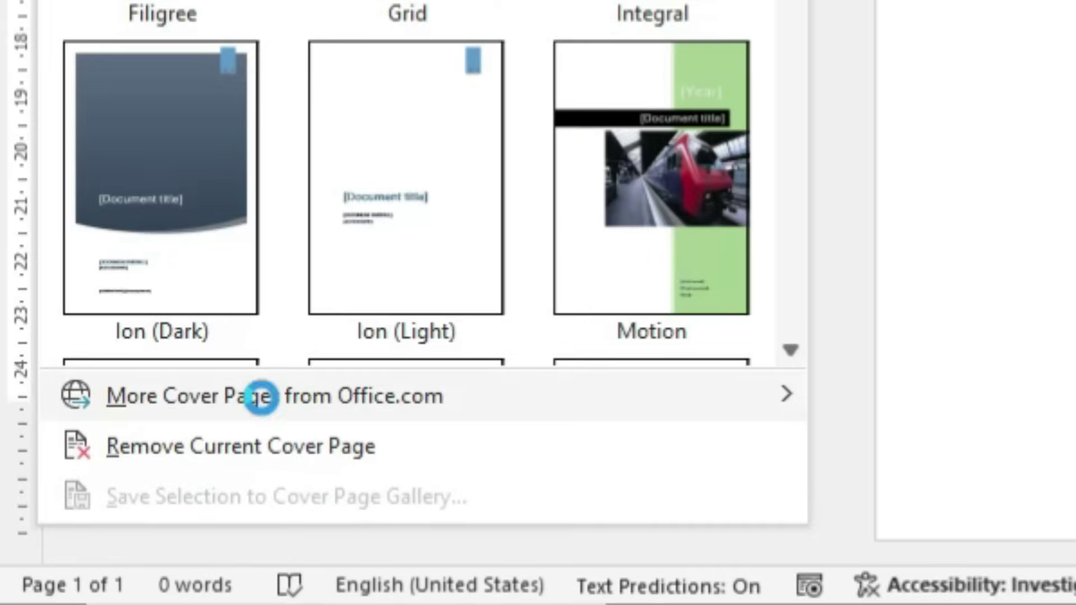
click(261, 398)
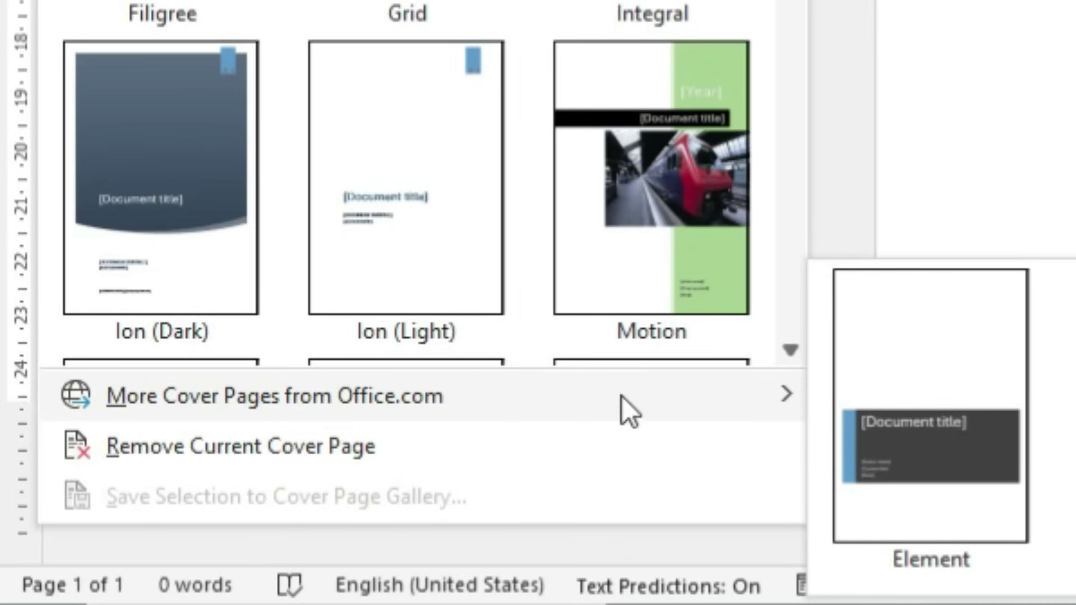
click(497, 398)
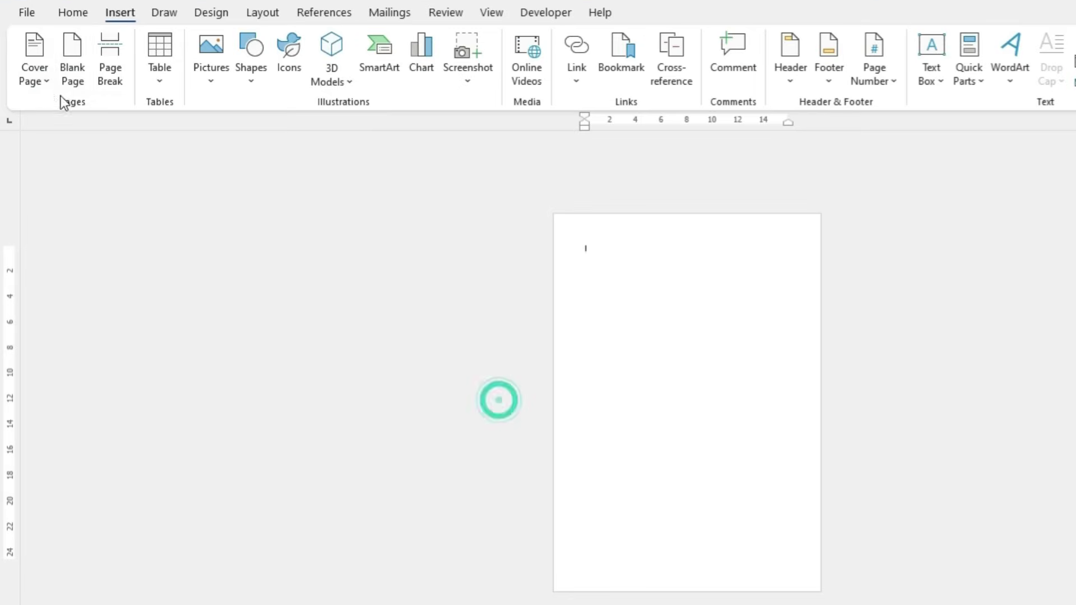
click(48, 81)
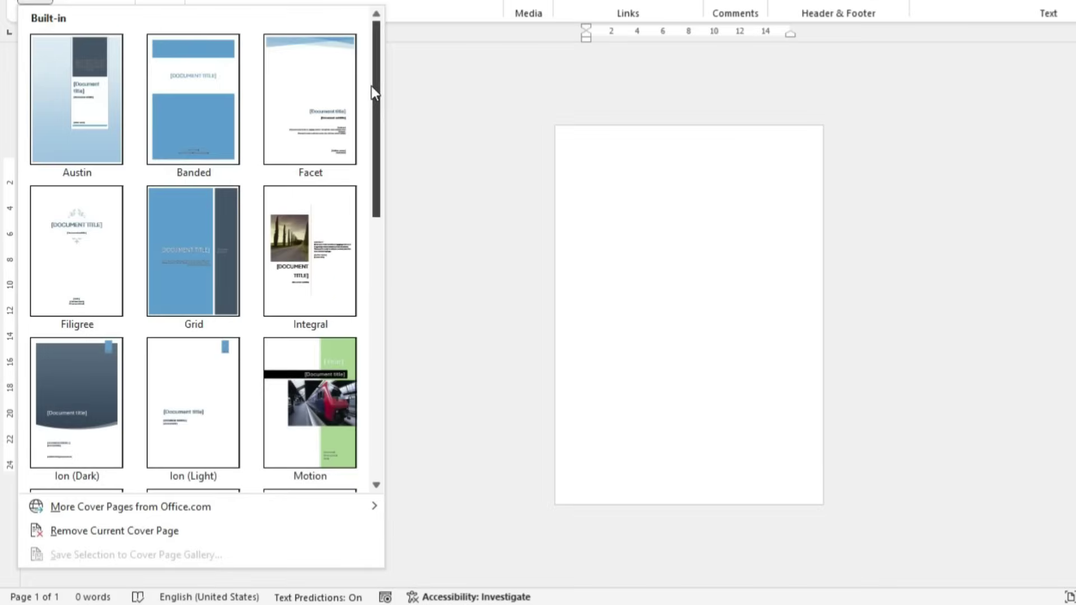
drag(372, 87, 379, 187)
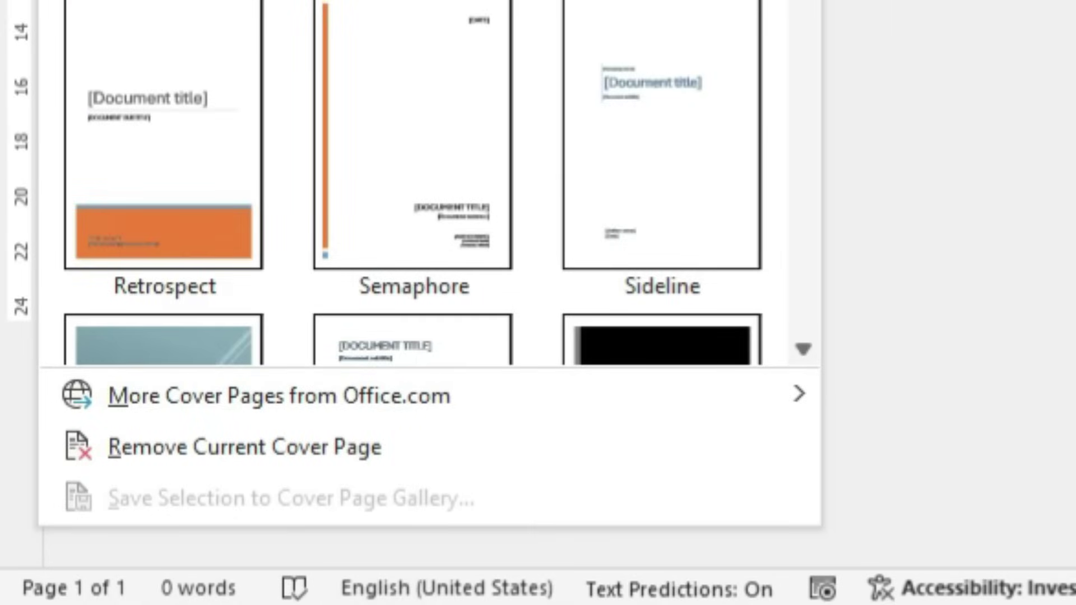
scroll(799, 129, down, 5)
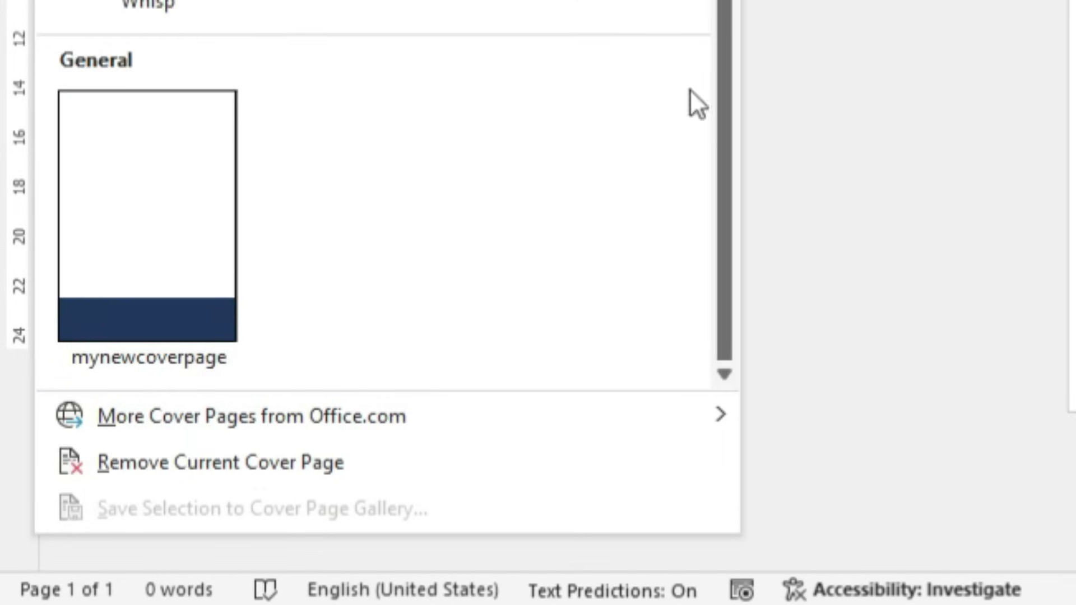
click(806, 11)
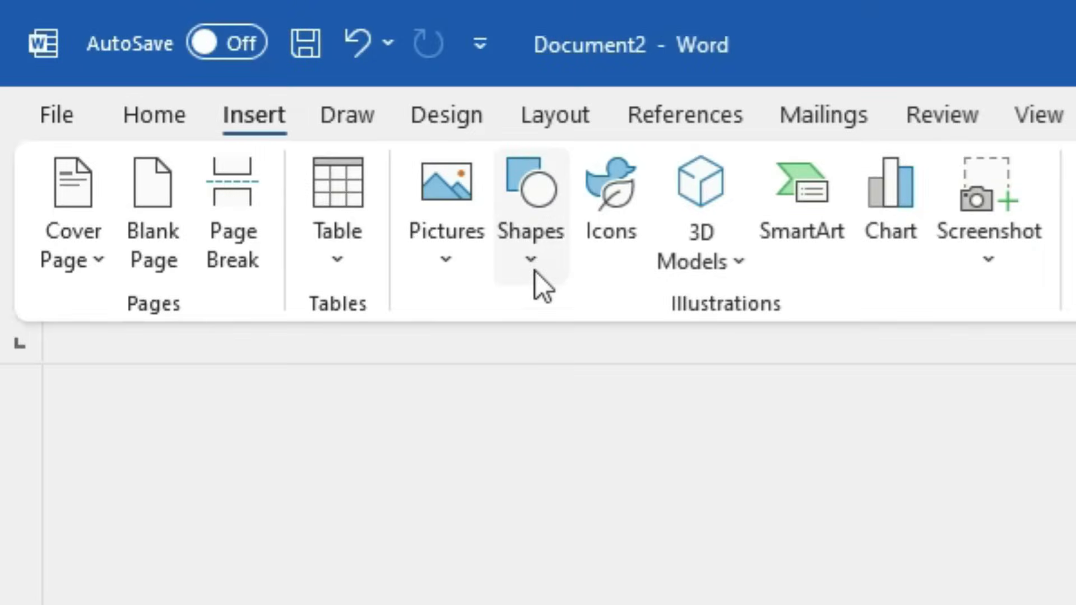
Draw a full-width flowchart rectangle at the bottom of the page and fill it dark blue
click(396, 130)
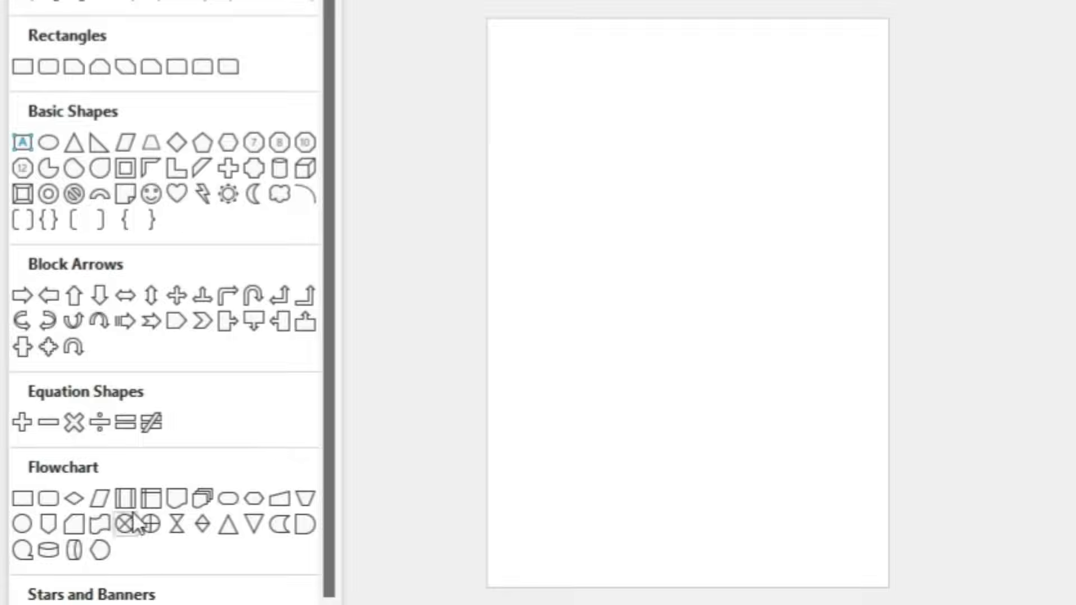
click(123, 497)
mouse_move(510, 397)
mouse_down()
mouse_move(834, 521)
mouse_move(894, 586)
mouse_move(875, 581)
mouse_move(888, 584)
mouse_up()
drag(512, 492, 488, 490)
drag(686, 395, 685, 443)
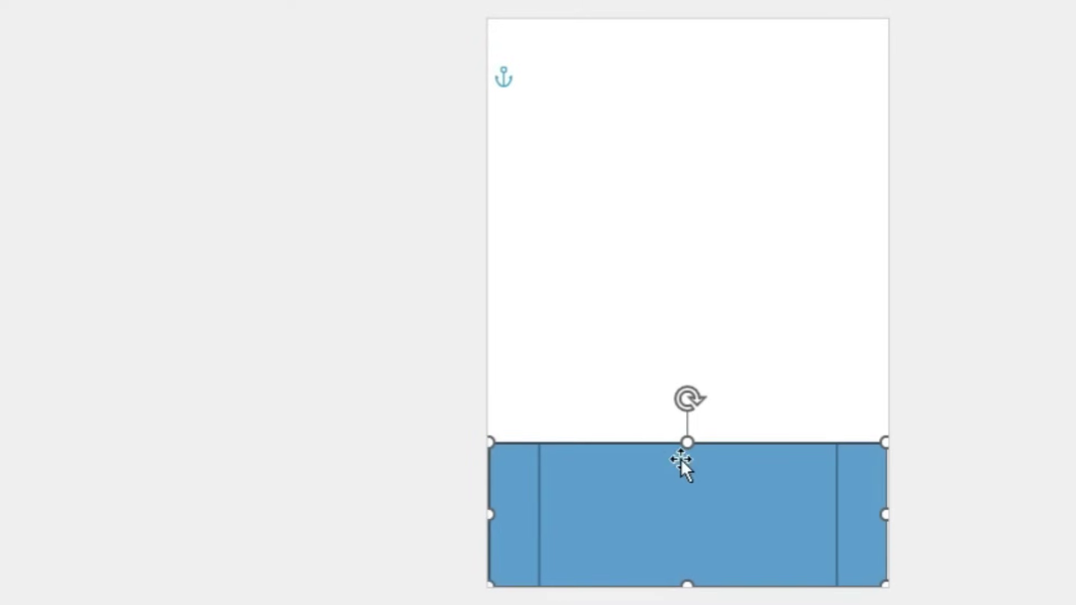
click(449, 43)
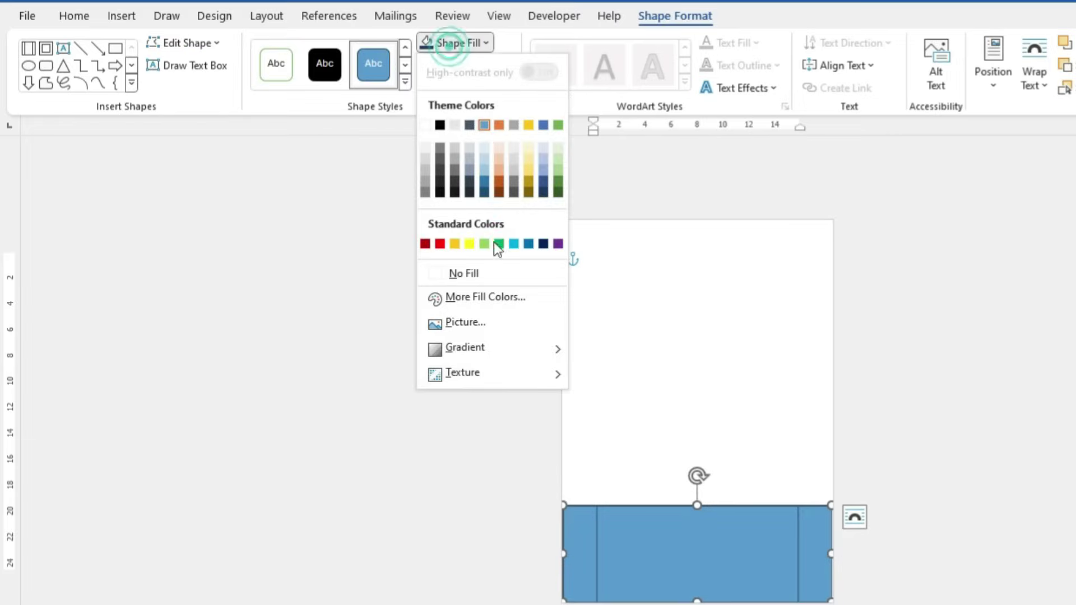
click(543, 243)
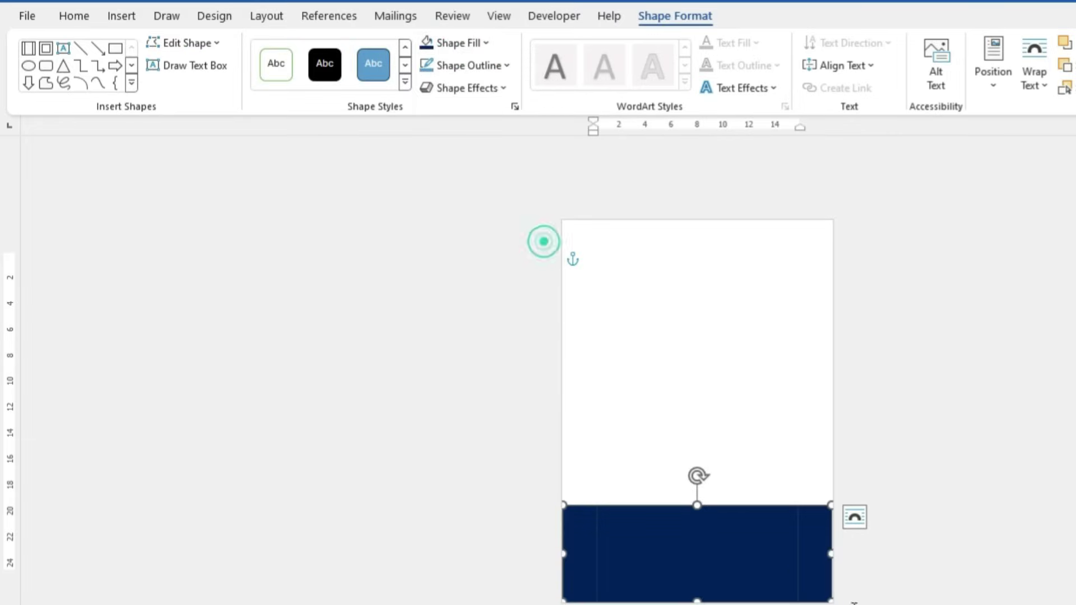
drag(832, 554, 835, 560)
Draw a rectangle across the top of the page, fill it dark red with no outline
click(131, 83)
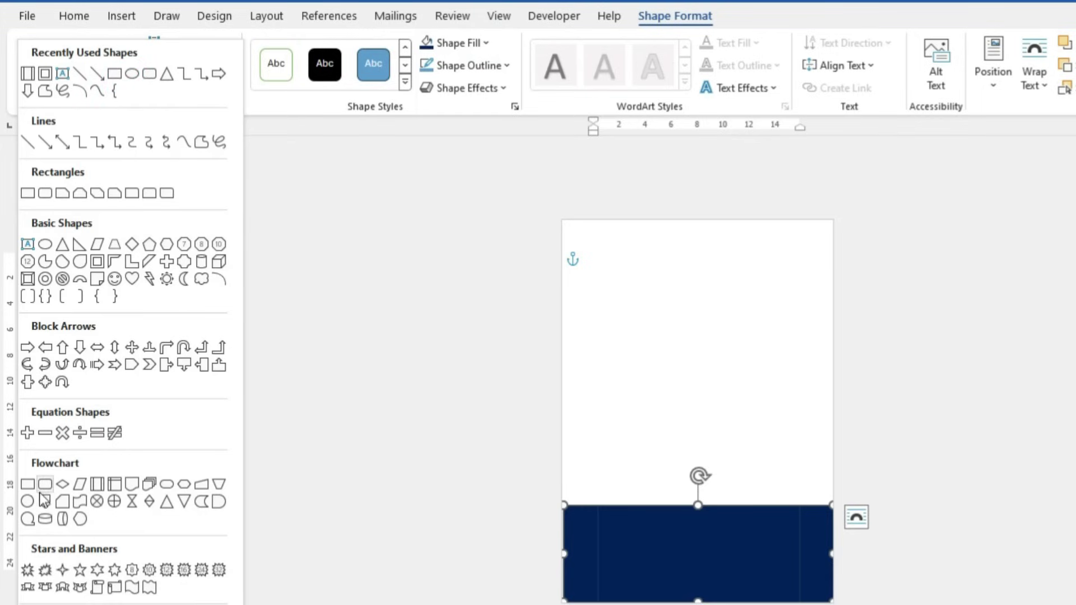
click(28, 484)
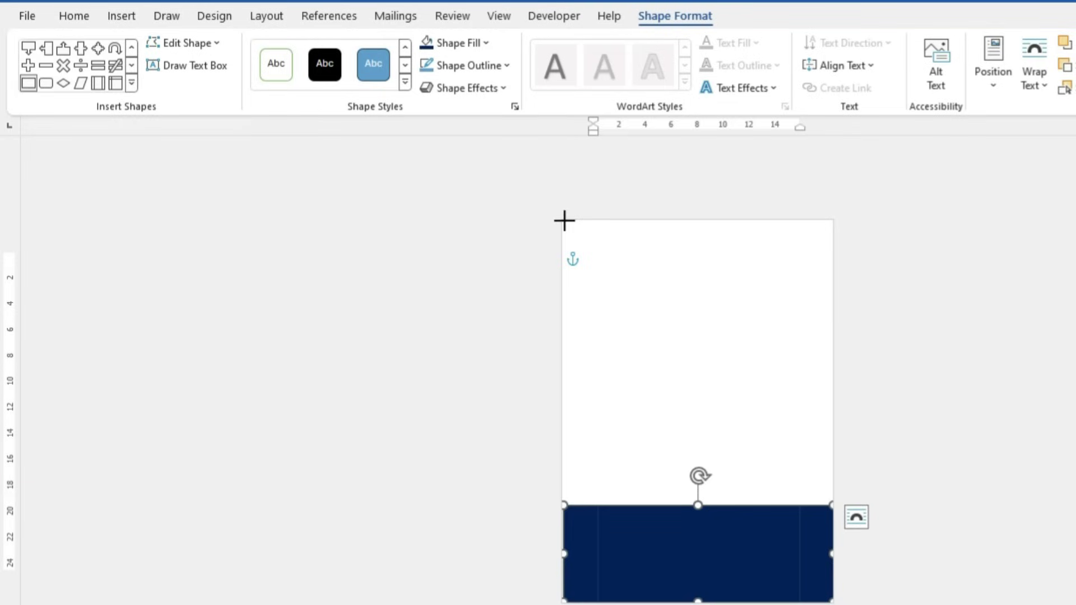
drag(563, 220, 832, 290)
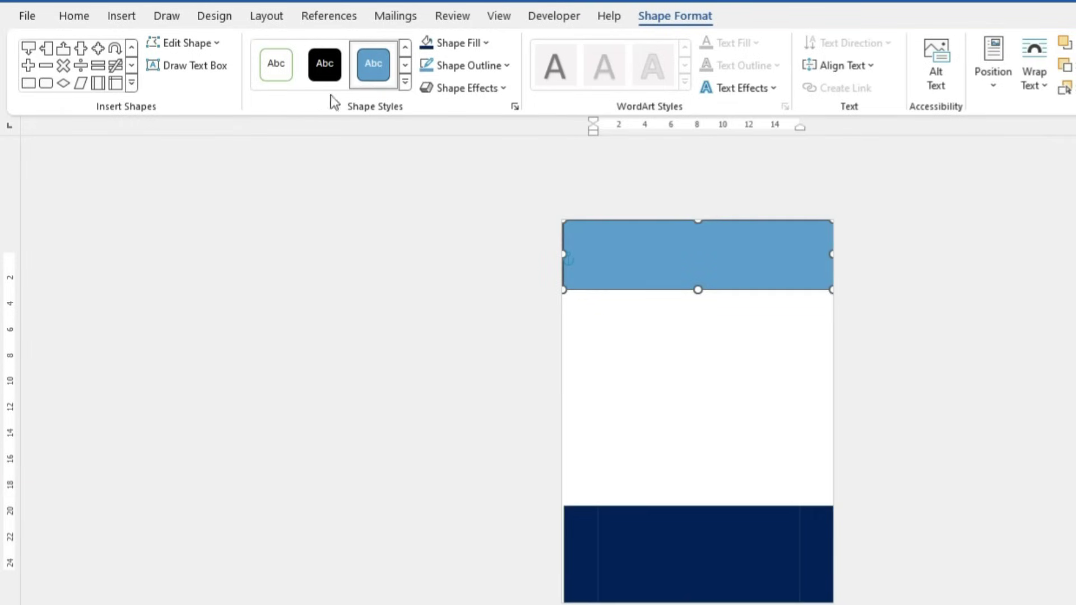
click(486, 43)
click(428, 244)
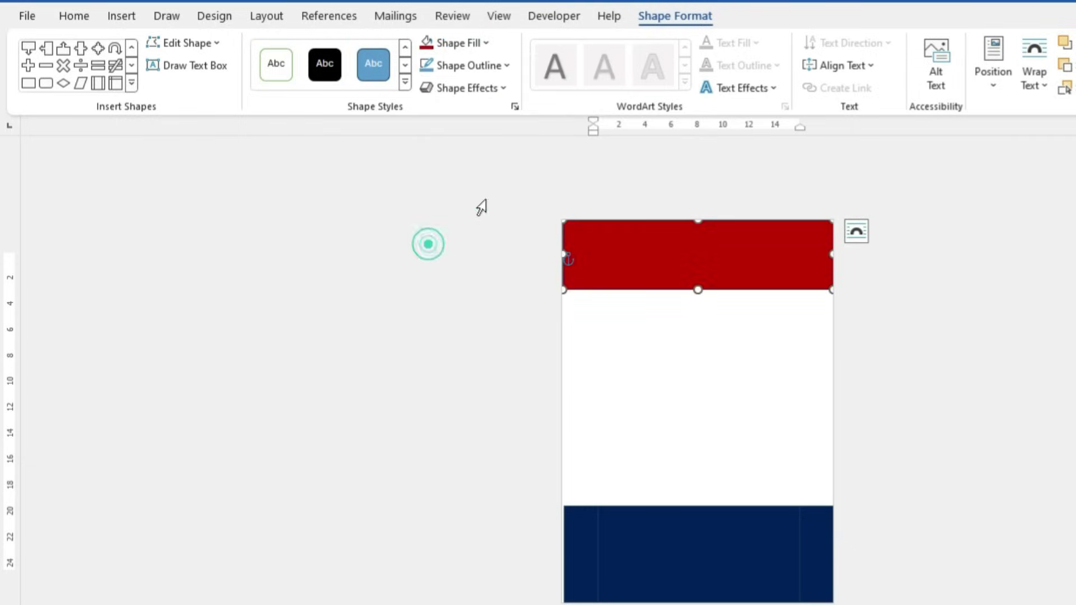
click(483, 66)
click(471, 296)
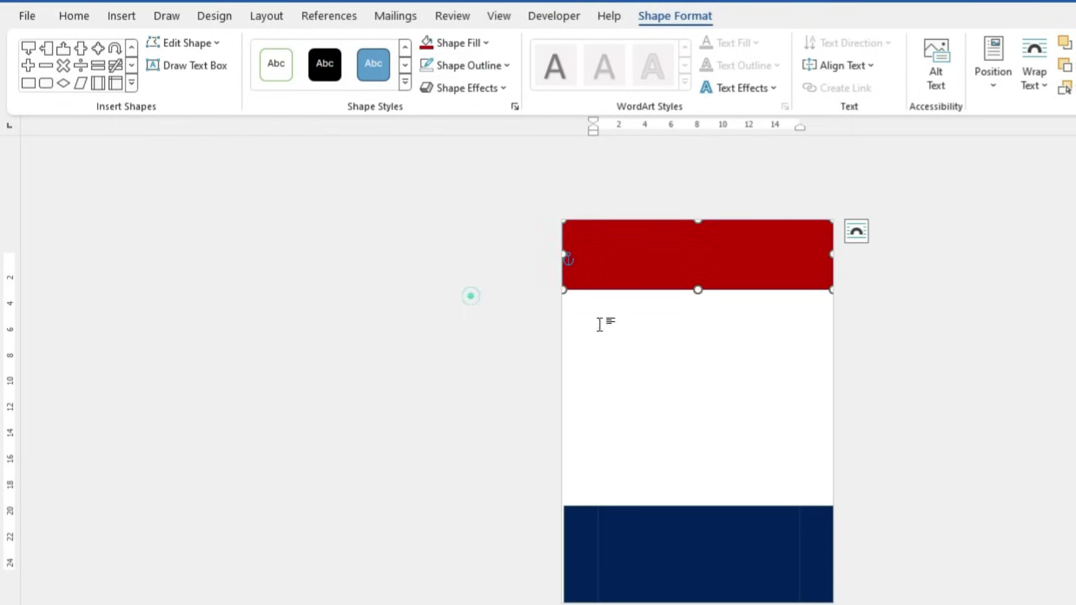
click(957, 314)
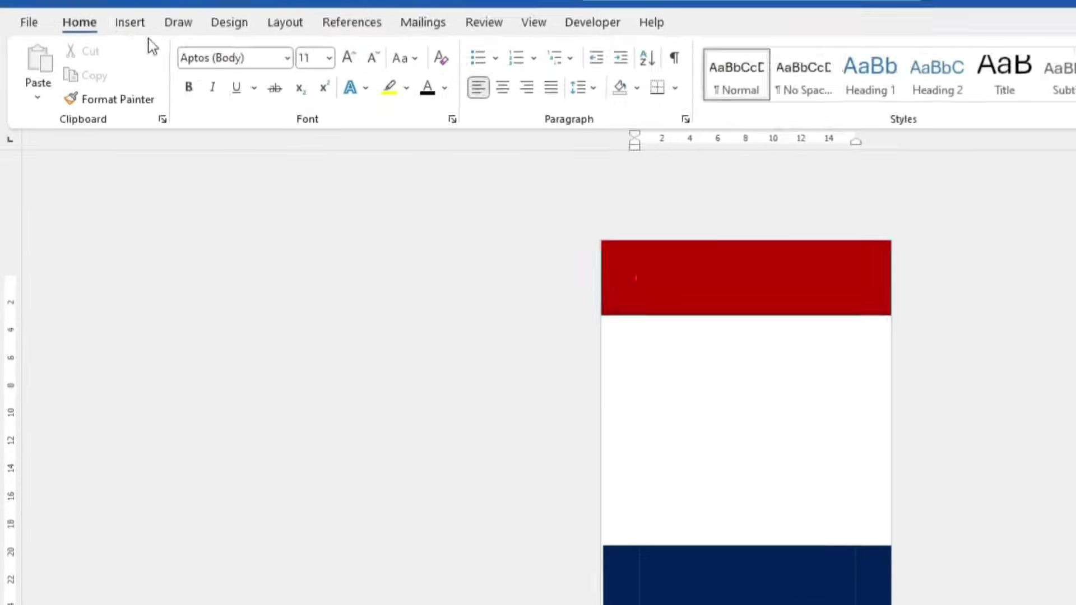
Save the banded page to the Cover Page gallery as 'new1', then create a new blank document
click(130, 22)
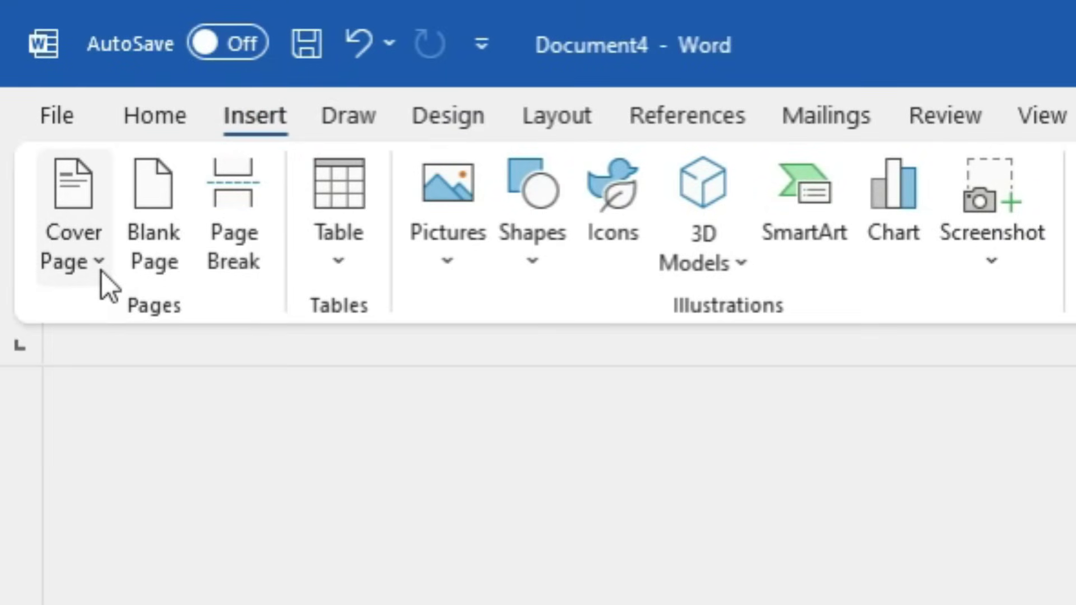
click(94, 270)
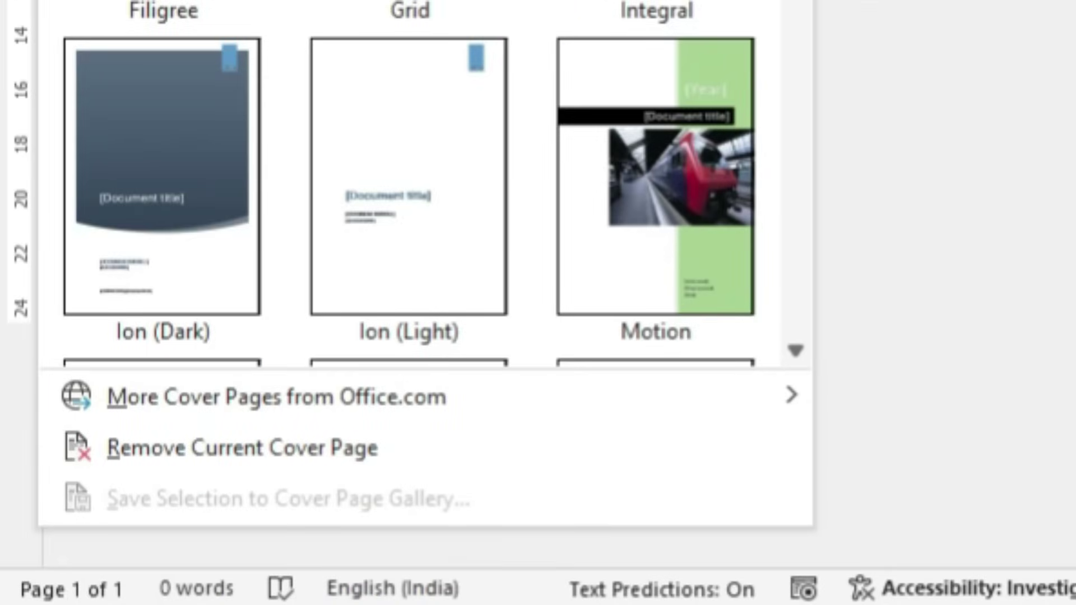
key(Escape)
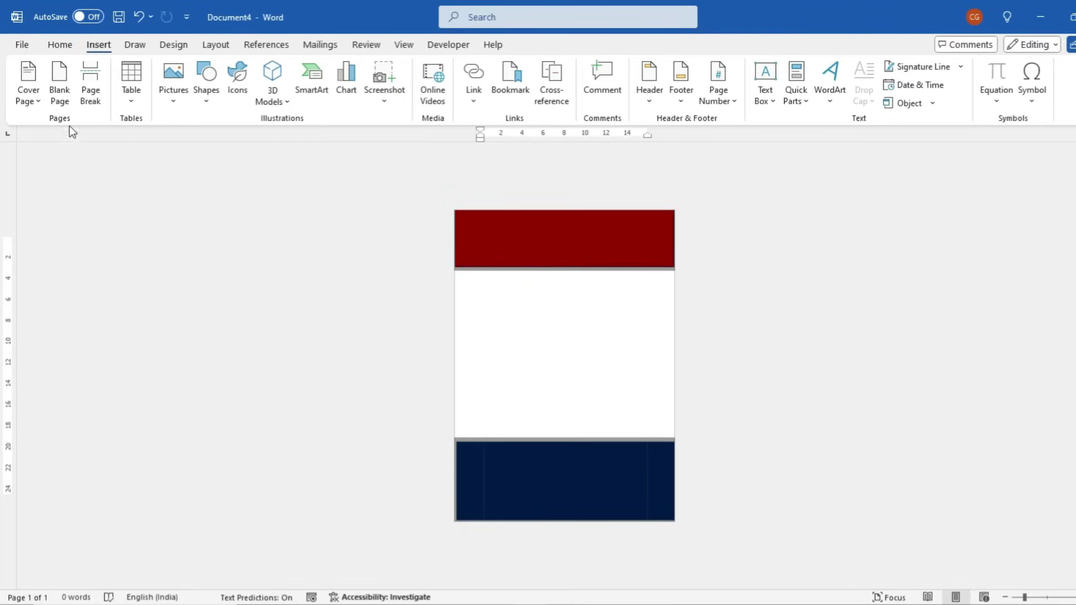
click(27, 98)
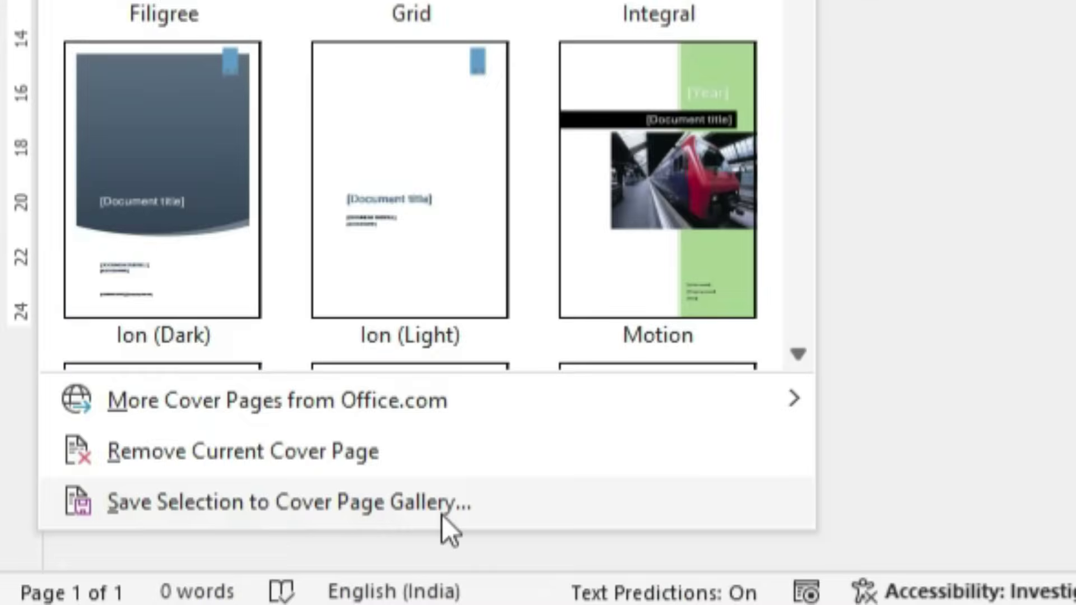
click(442, 515)
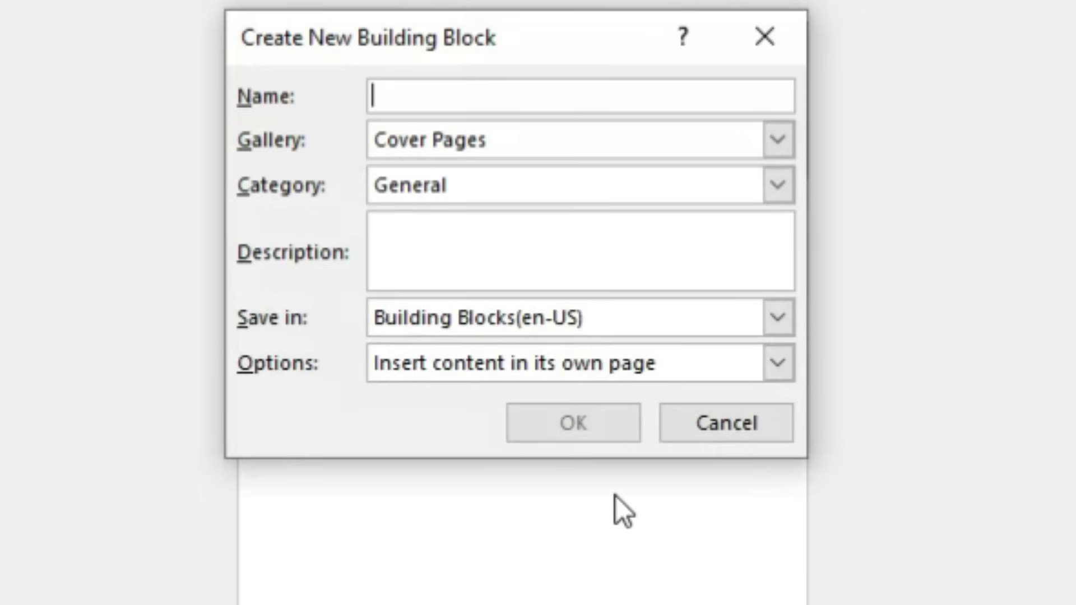
text(new1)
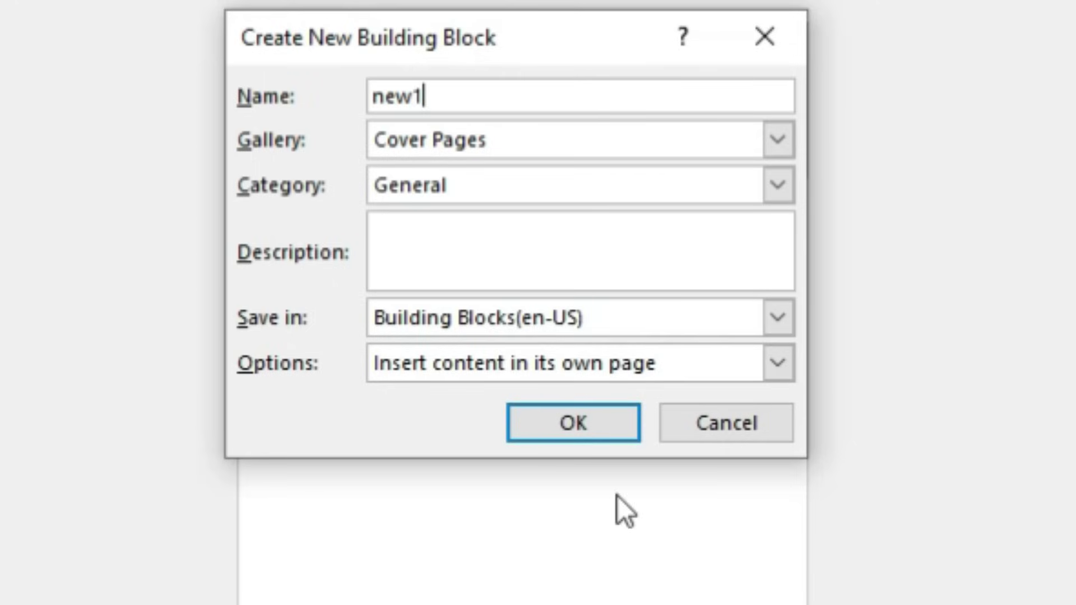
click(615, 438)
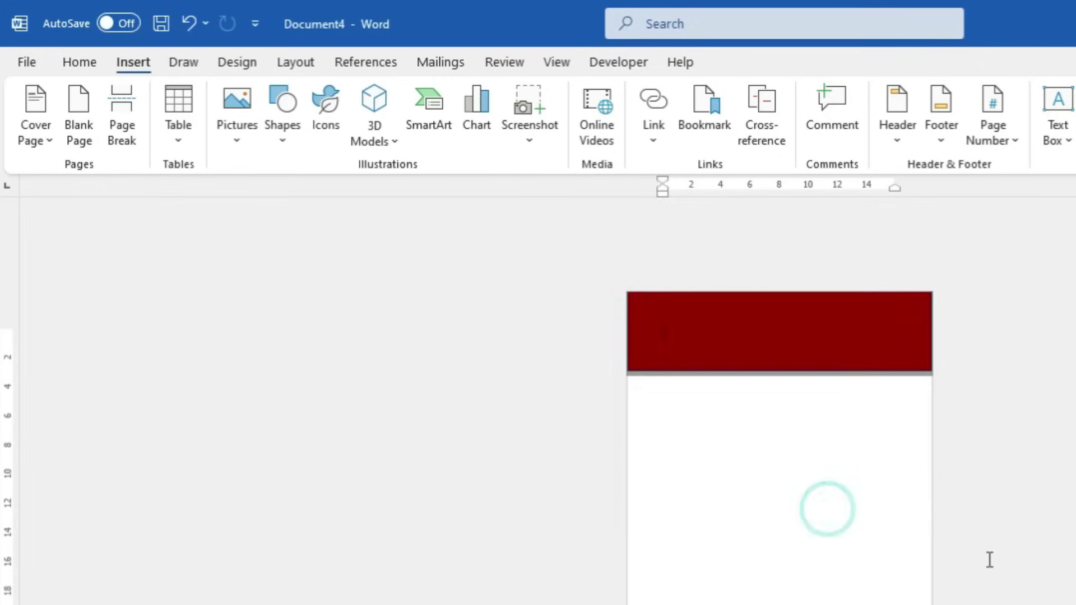
click(989, 558)
key(ctrl+n)
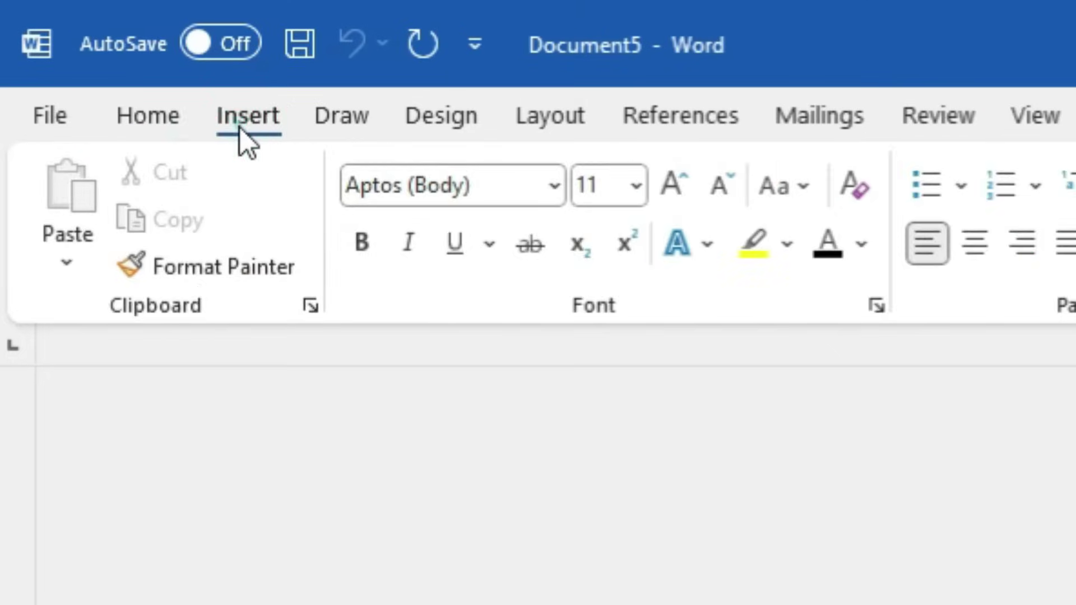
Insert the 'new1' cover page from the gallery's General section, then browse the Cover Page gallery again
click(128, 66)
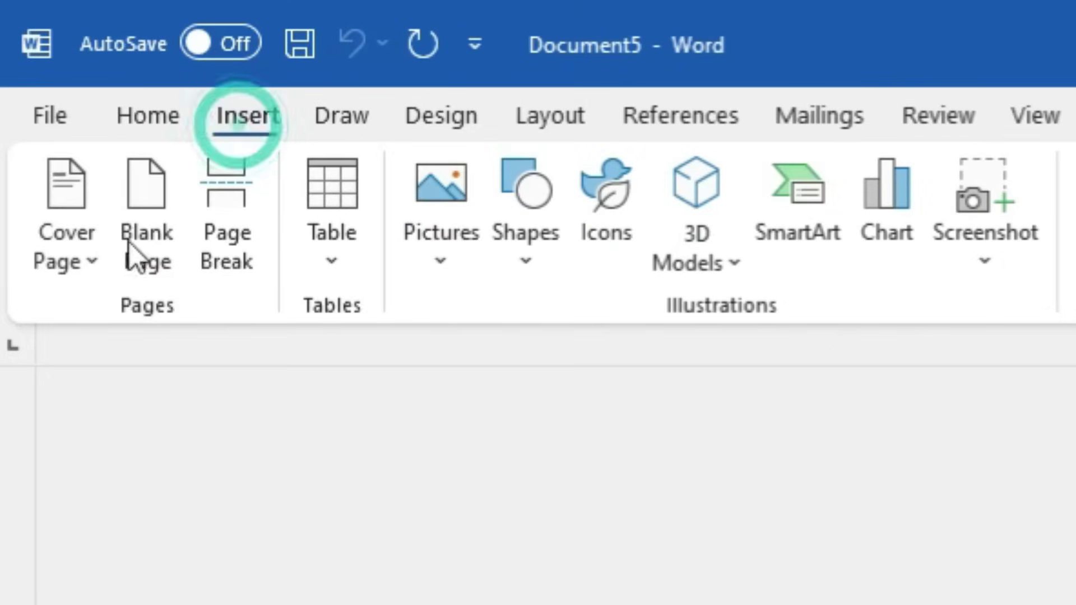
click(92, 274)
drag(788, 504, 781, 604)
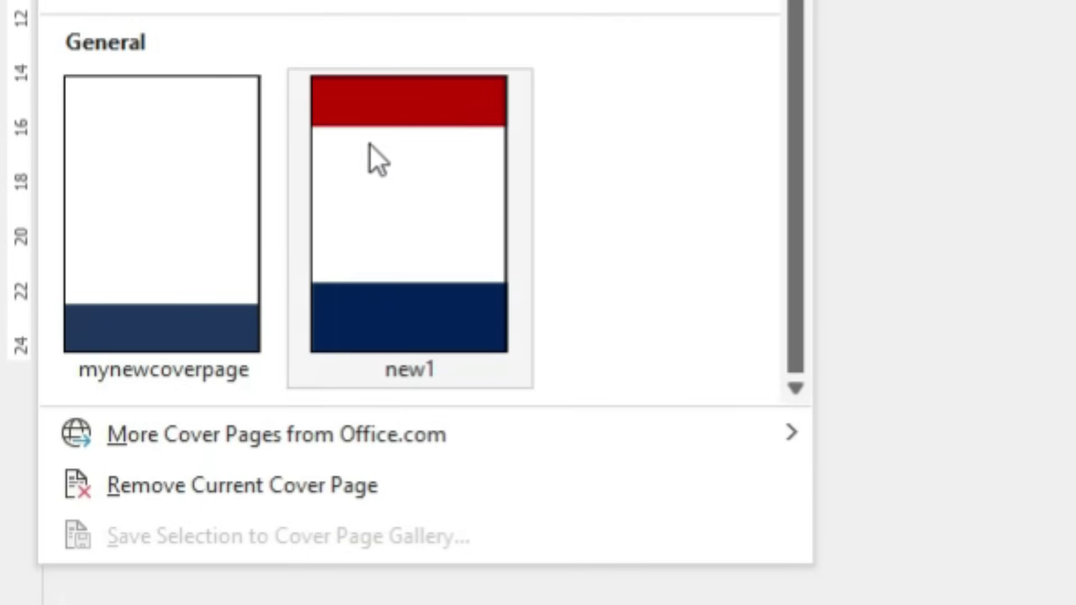
click(443, 218)
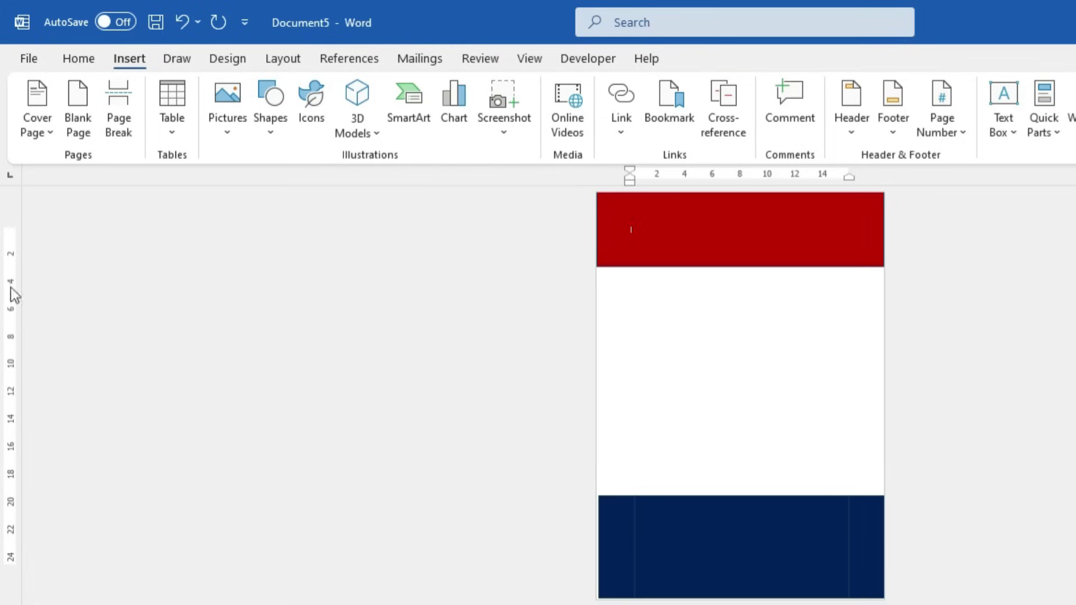
click(54, 138)
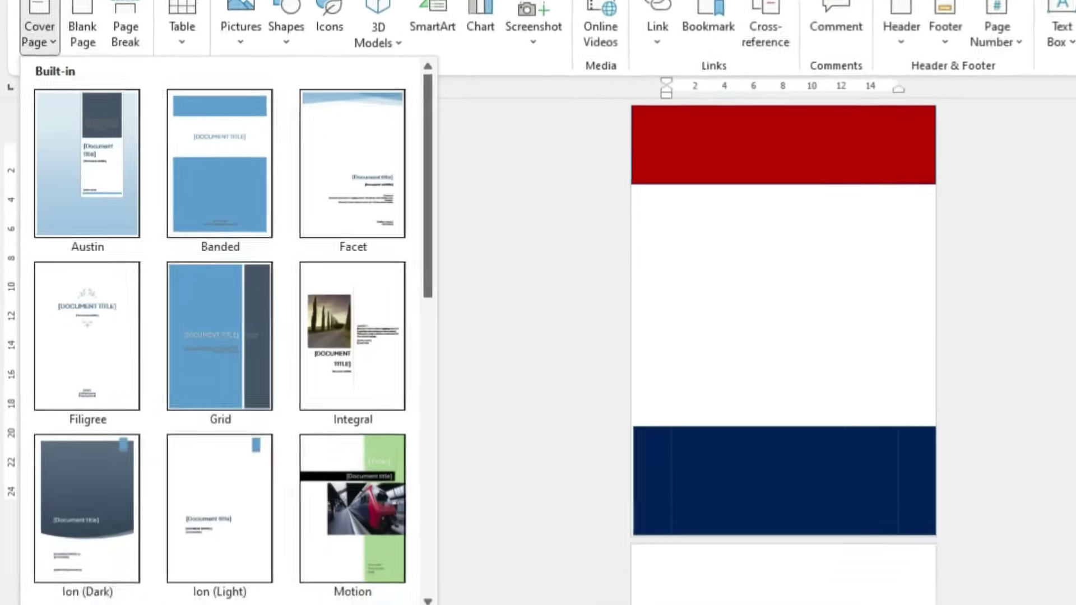
mouse_move(113, 529)
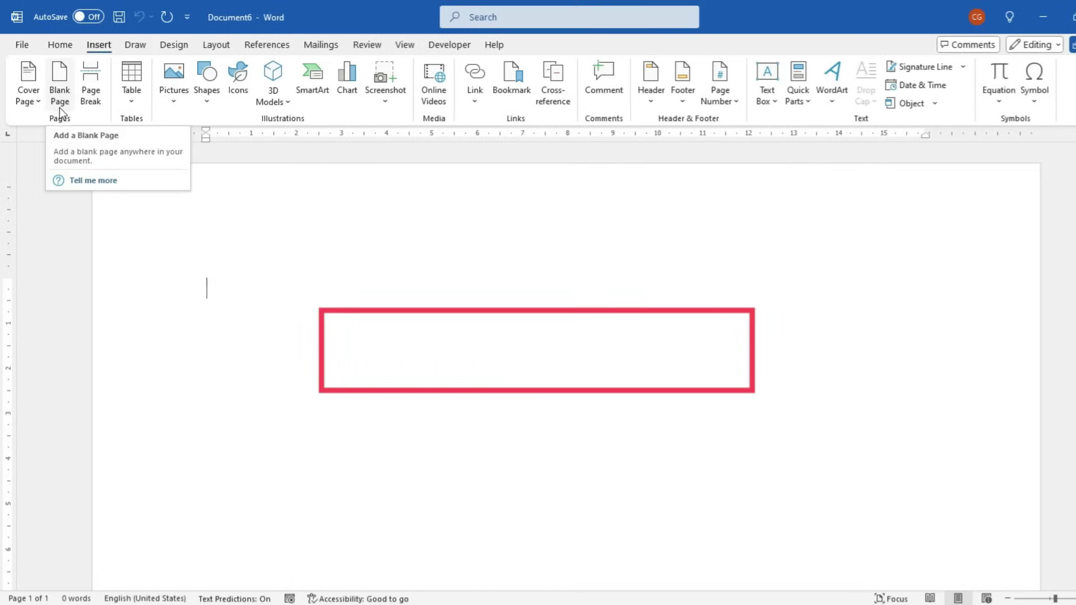
Add empty lines until Document6 spills onto a second page, and check the new page
scroll(343, 411, down, 10)
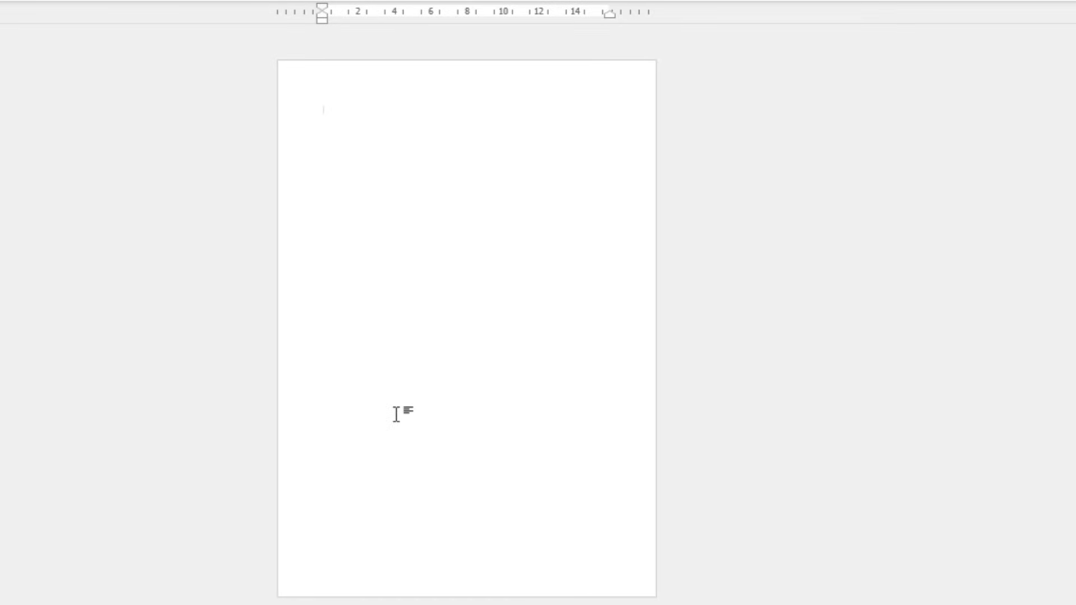
key(Return)
key(Return)
key(Return)
key(Return)
scroll(569, 305, down, 3)
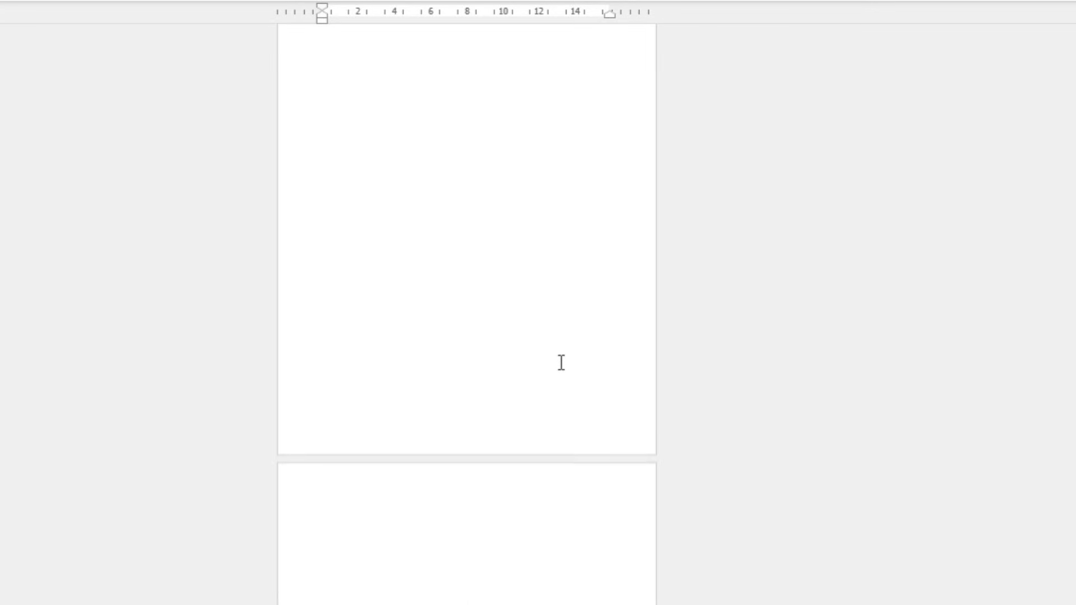
scroll(556, 367, up, 3)
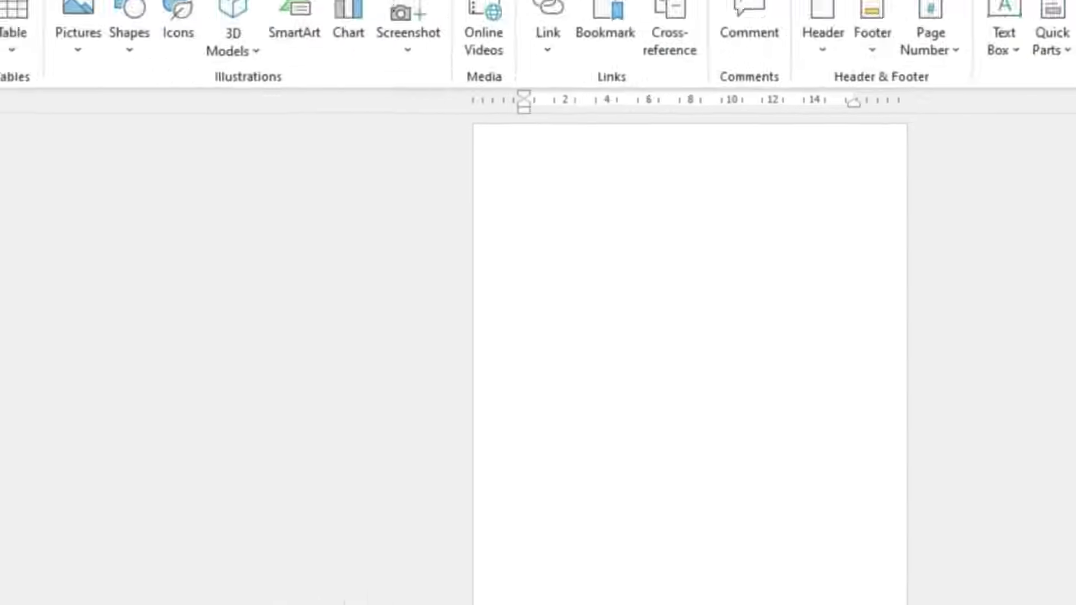
click(775, 85)
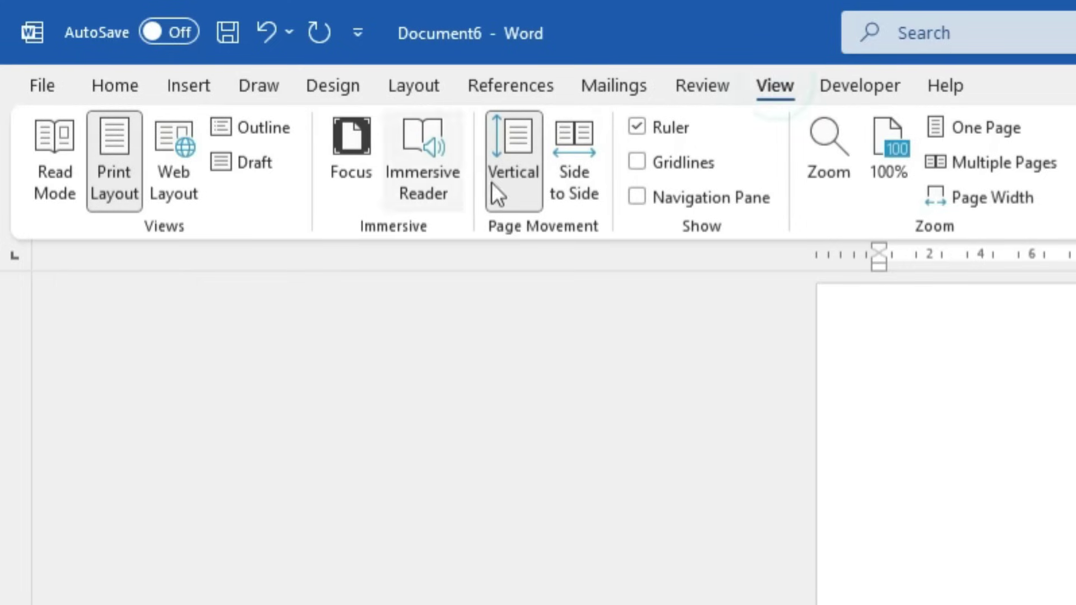
Switch page movement to Side to Side and delete the empty lines, leaving one blank page
click(573, 146)
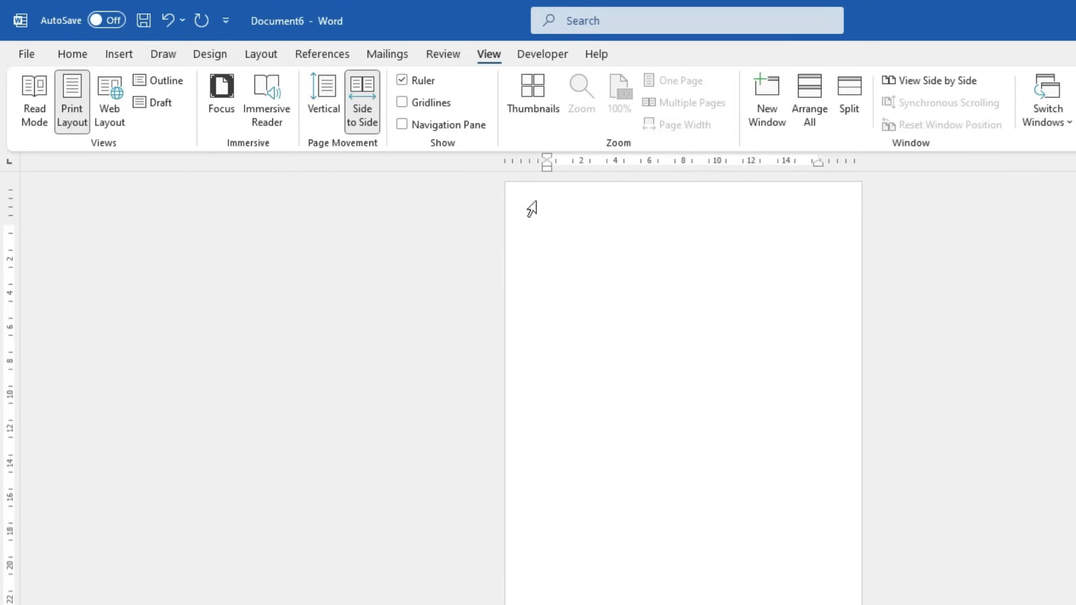
drag(532, 225, 583, 604)
key(Delete)
key(ctrl+Return)
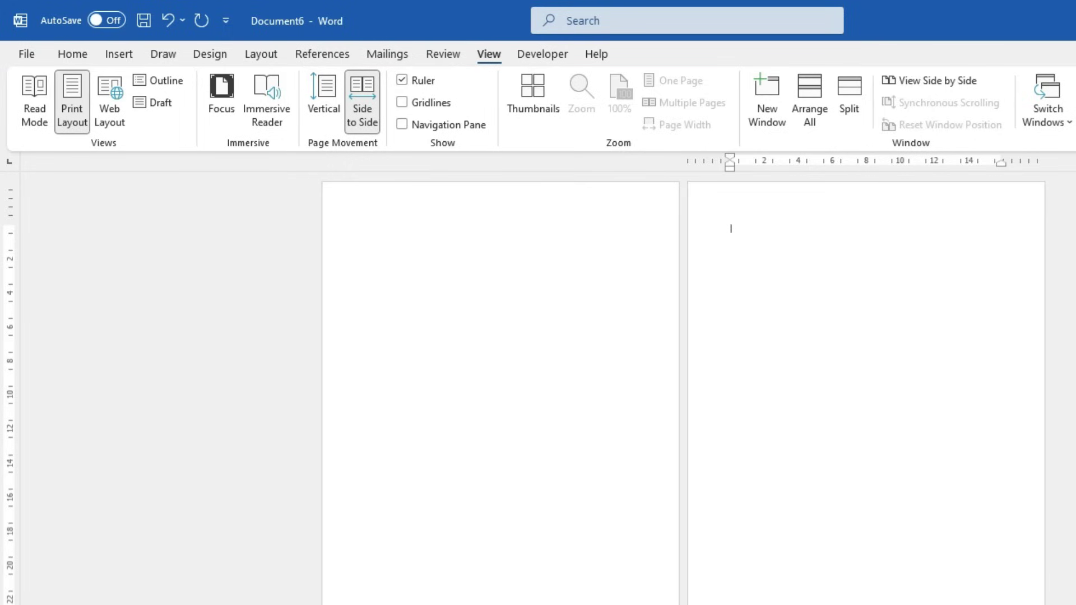
key(BackSpace)
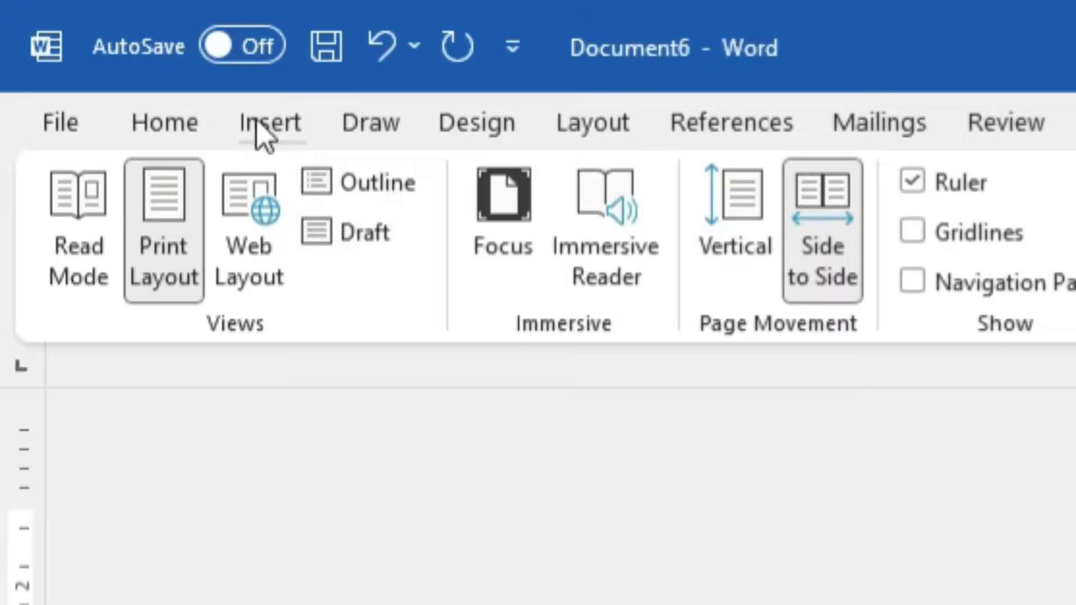
Insert Blank Page repeatedly until Document6 has five pages, checking the page overview
click(116, 53)
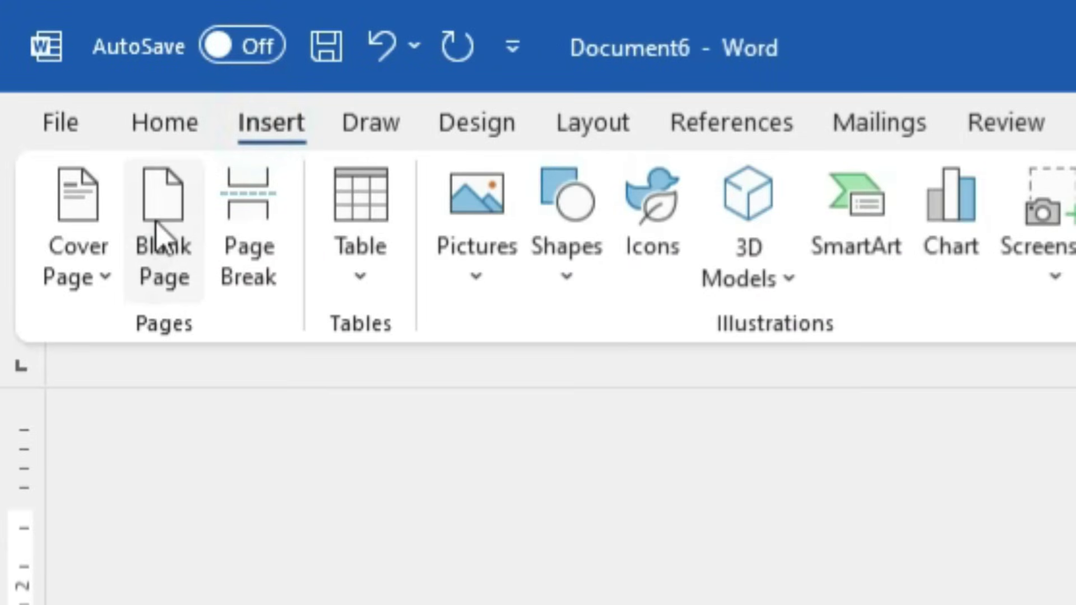
click(157, 227)
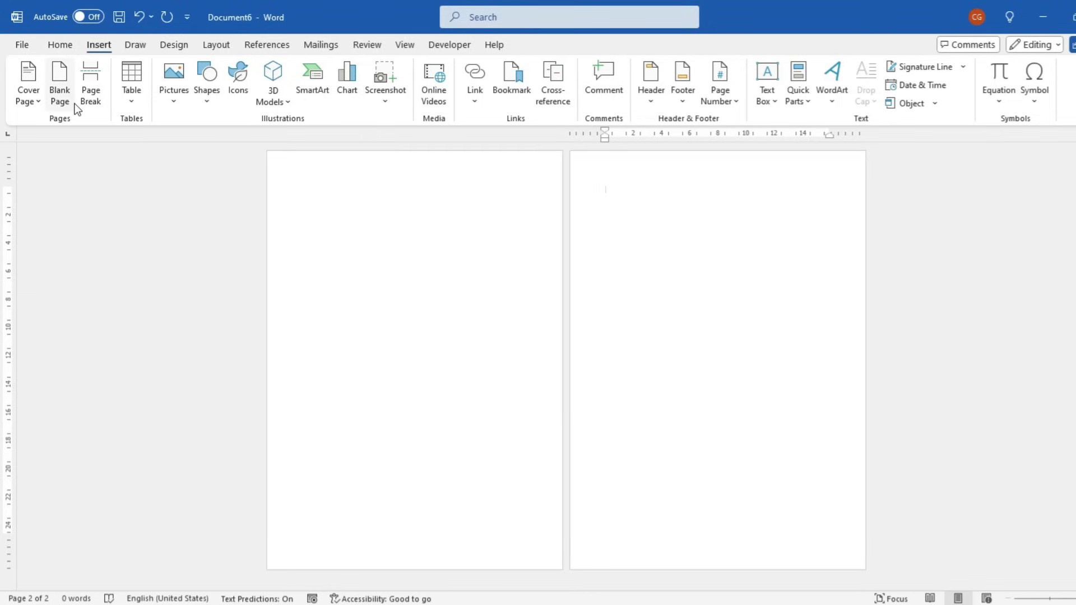
click(59, 92)
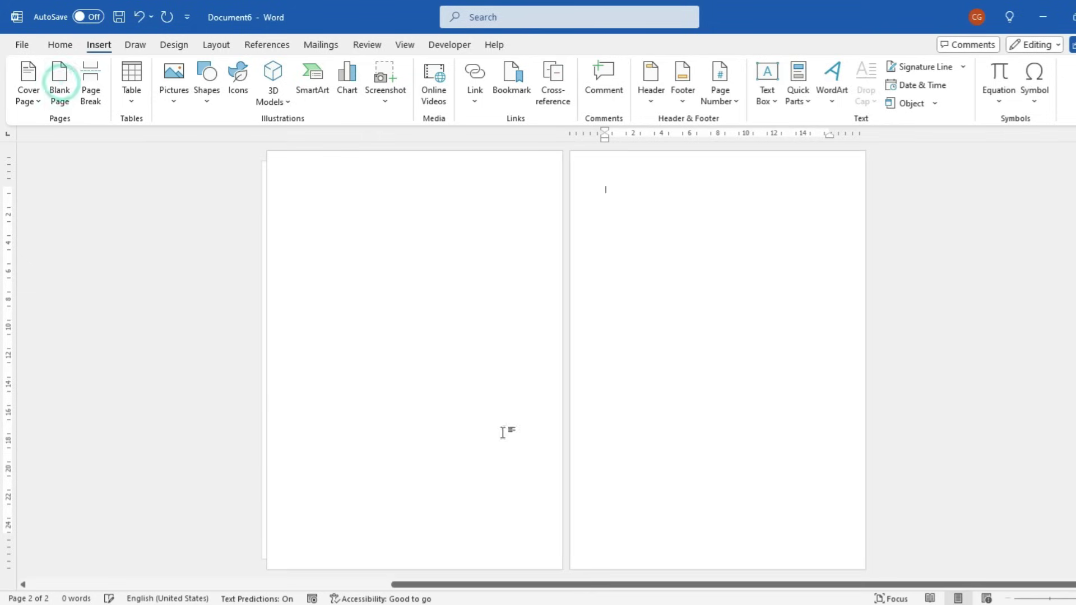
ctrl+scroll(542, 381, down, 2)
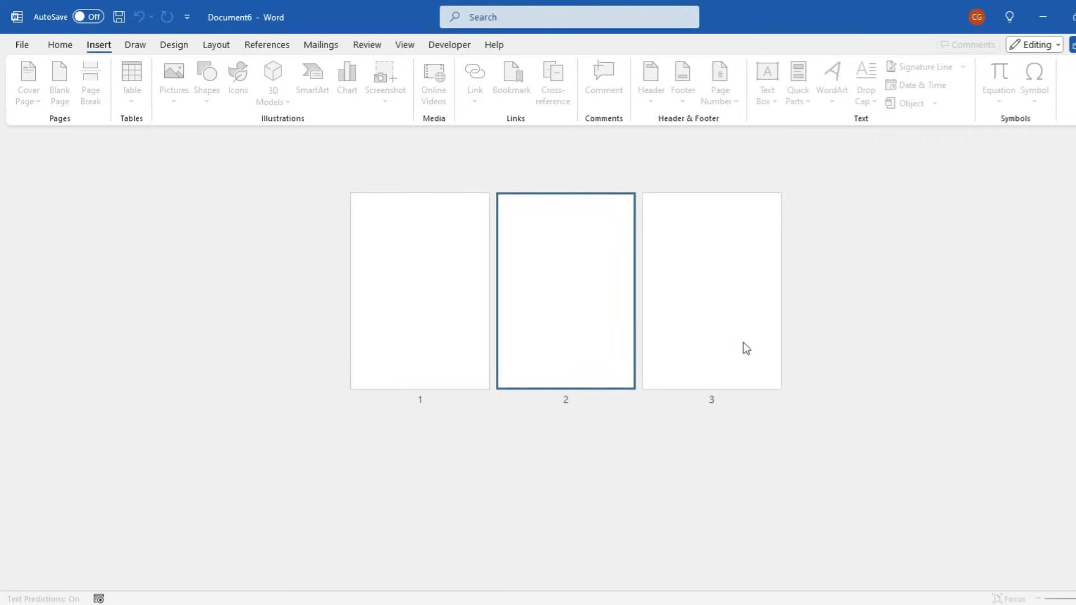
click(668, 294)
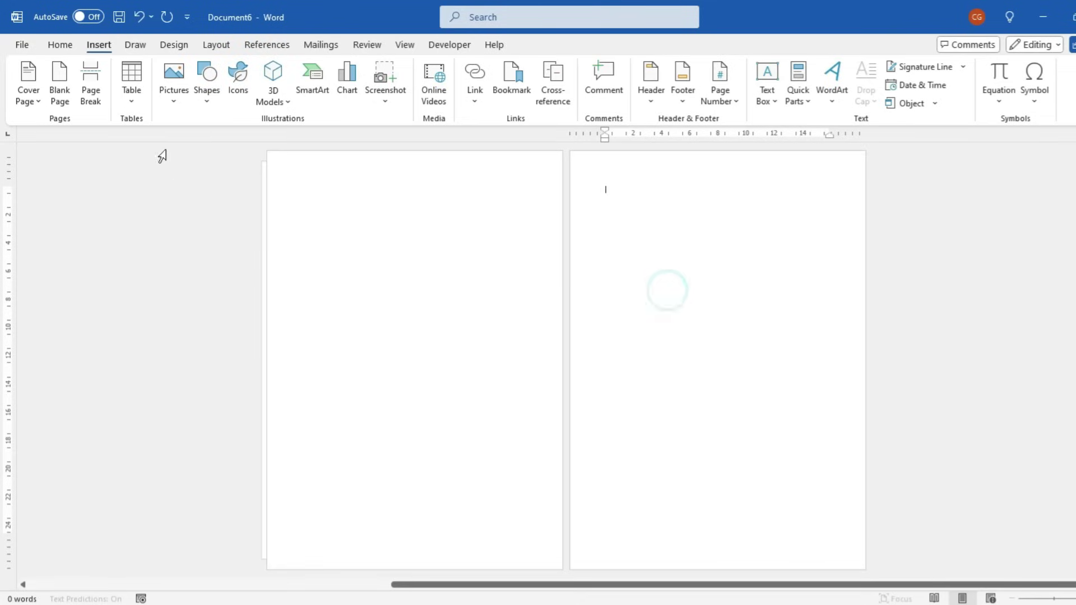
click(59, 77)
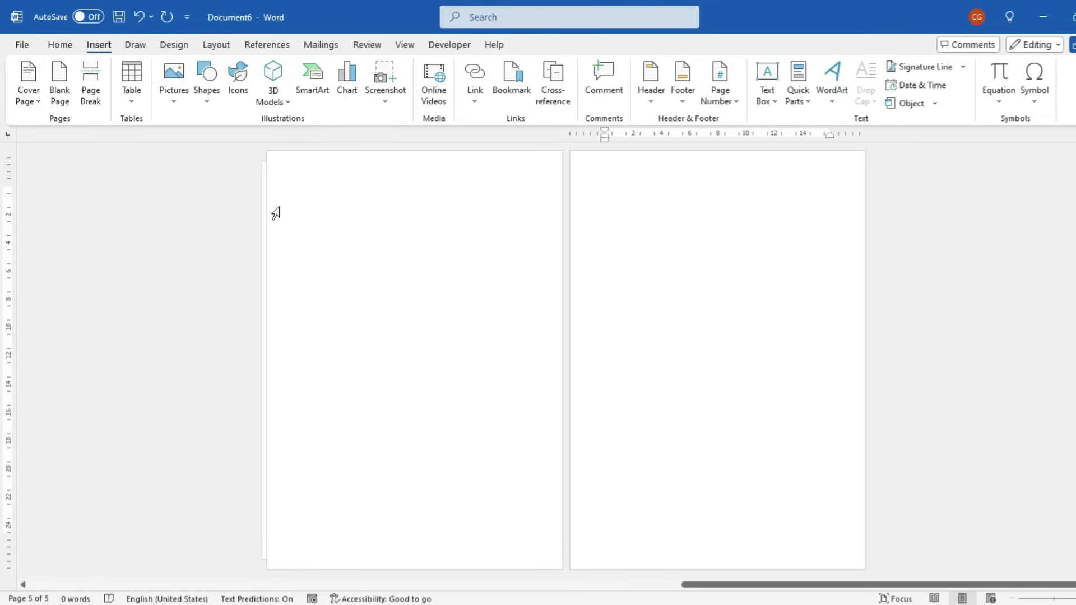
scroll(607, 432, down, 3)
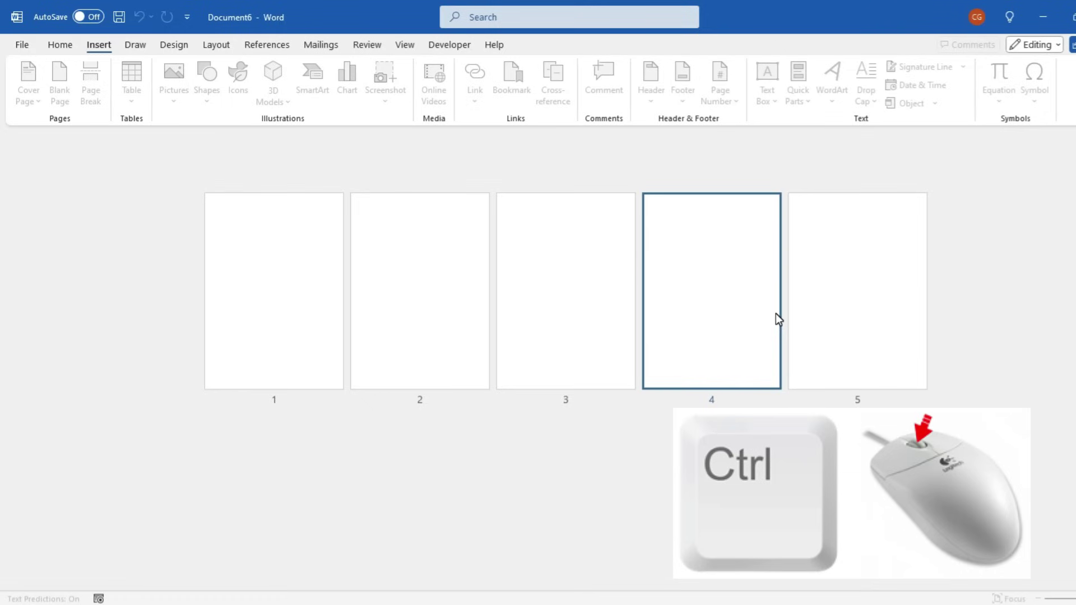
ctrl+scroll(777, 314, up, 2)
ctrl+scroll(778, 311, down, 2)
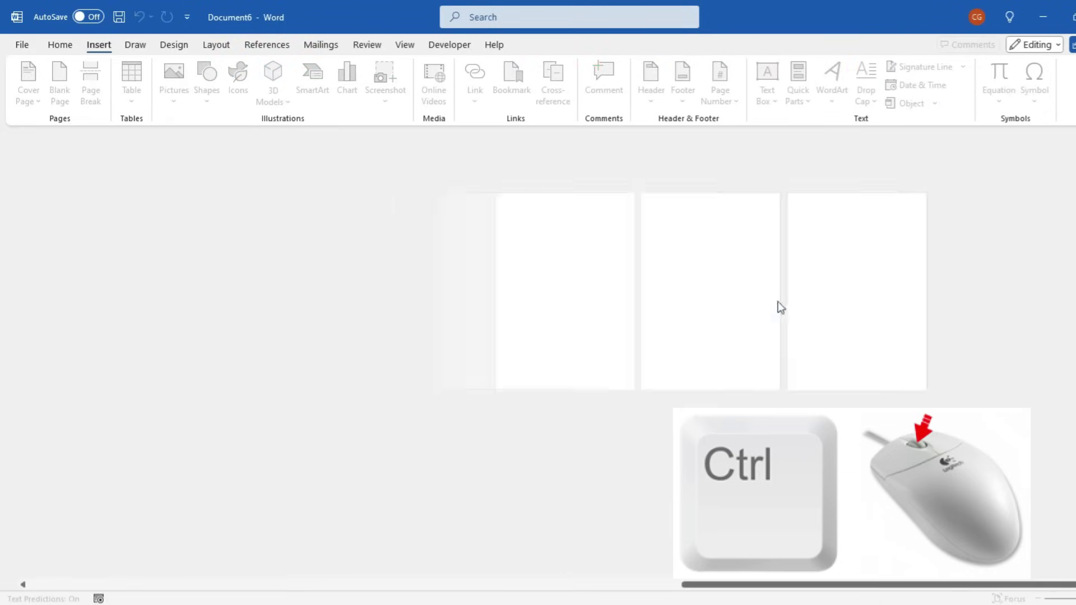
ctrl+scroll(372, 524, up, 3)
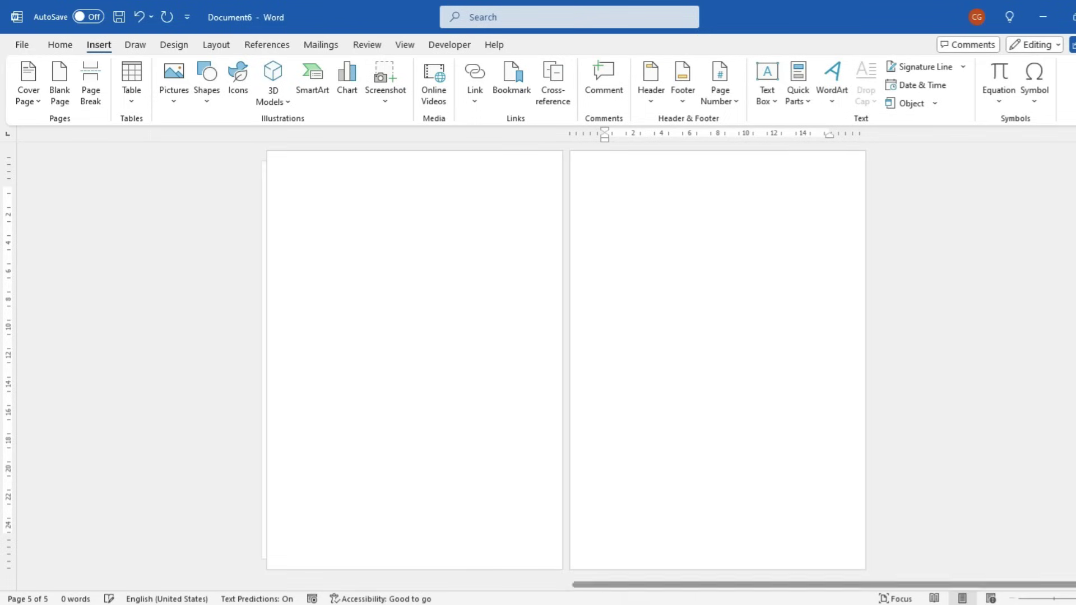
Remove the extra pages, then type 'Data of class X' followed by an empty line
key(BackSpace)
key(BackSpace)
key(BackSpace)
key(BackSpace)
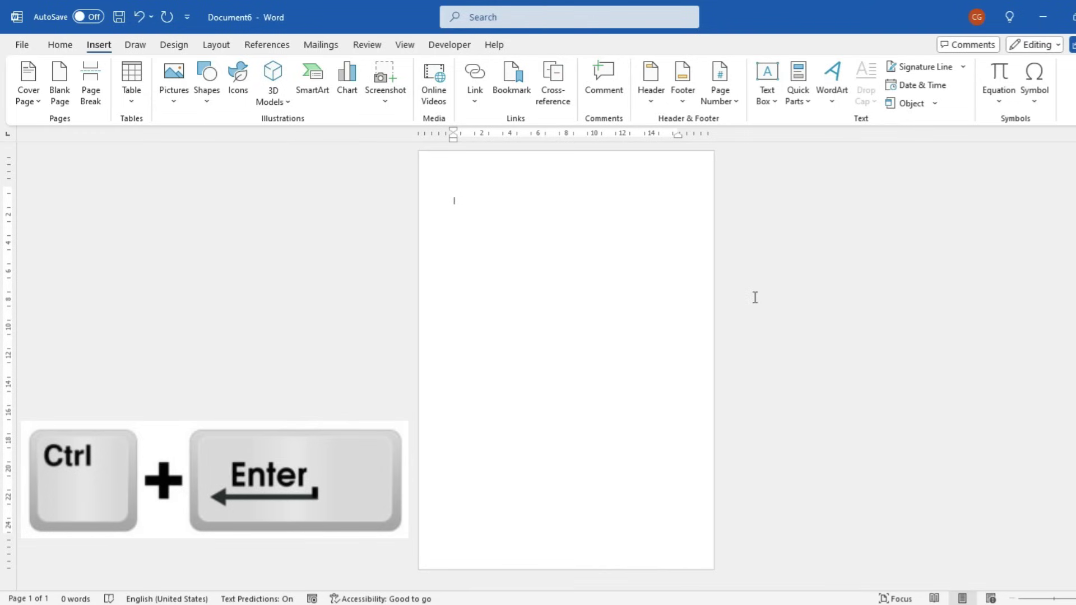
key(ctrl+Return)
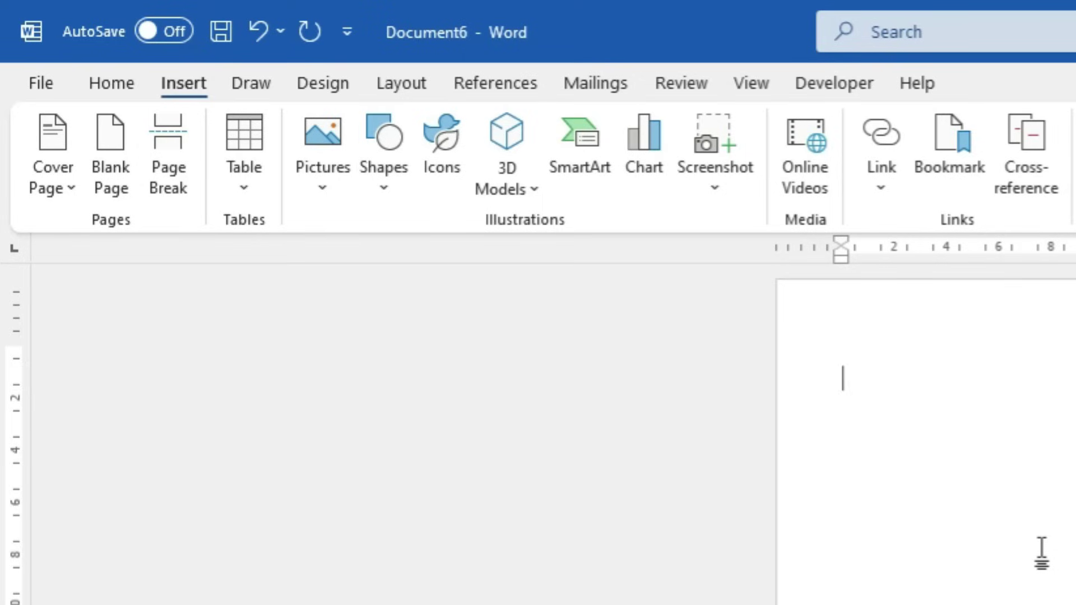
text(Data of lo)
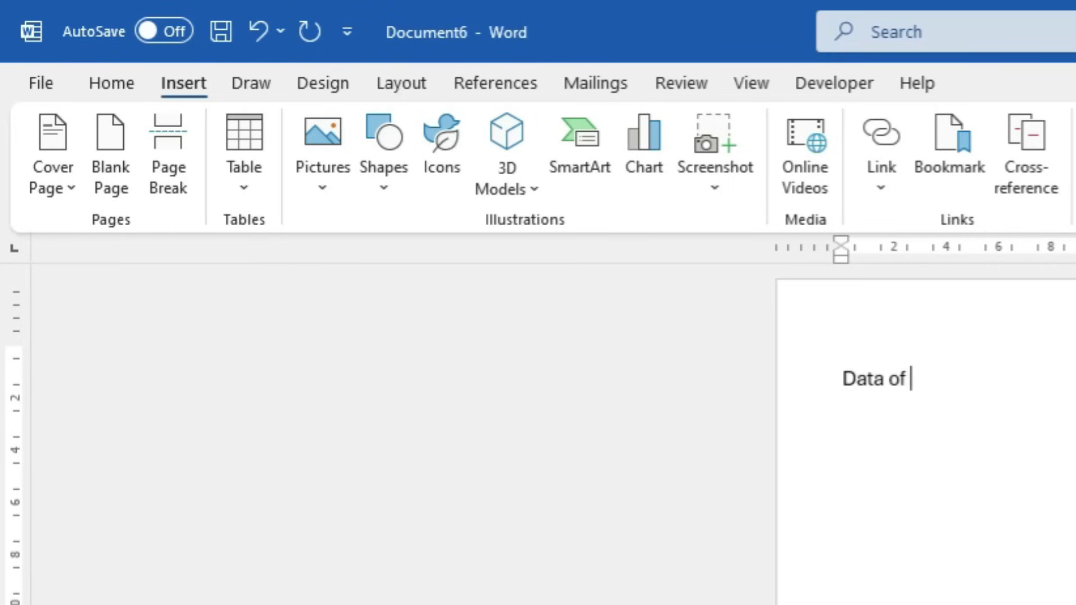
key(BackSpace)
key(BackSpace)
text(class X)
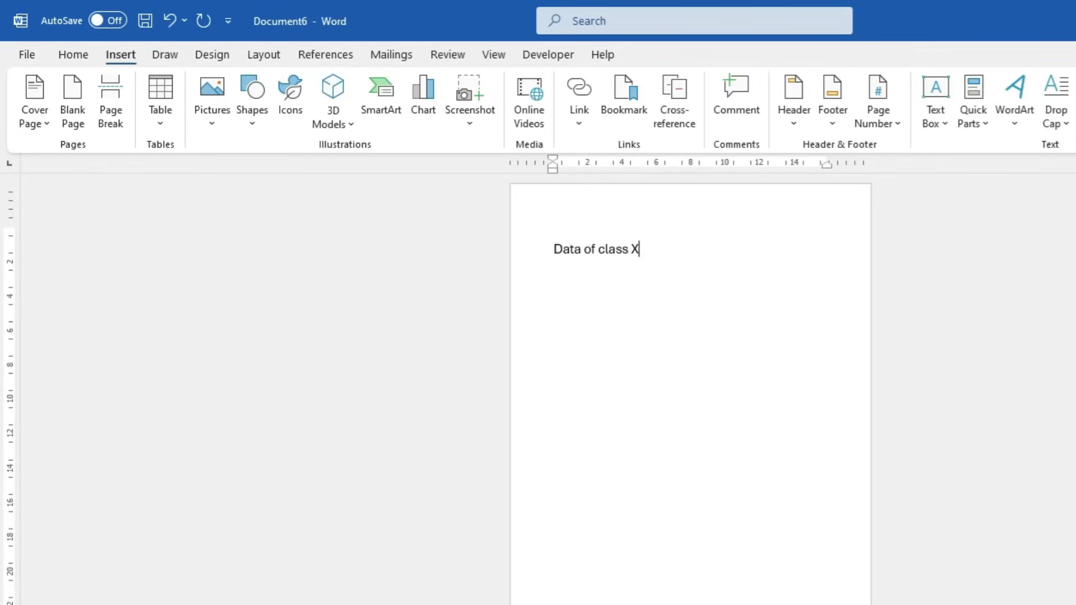
key(Return)
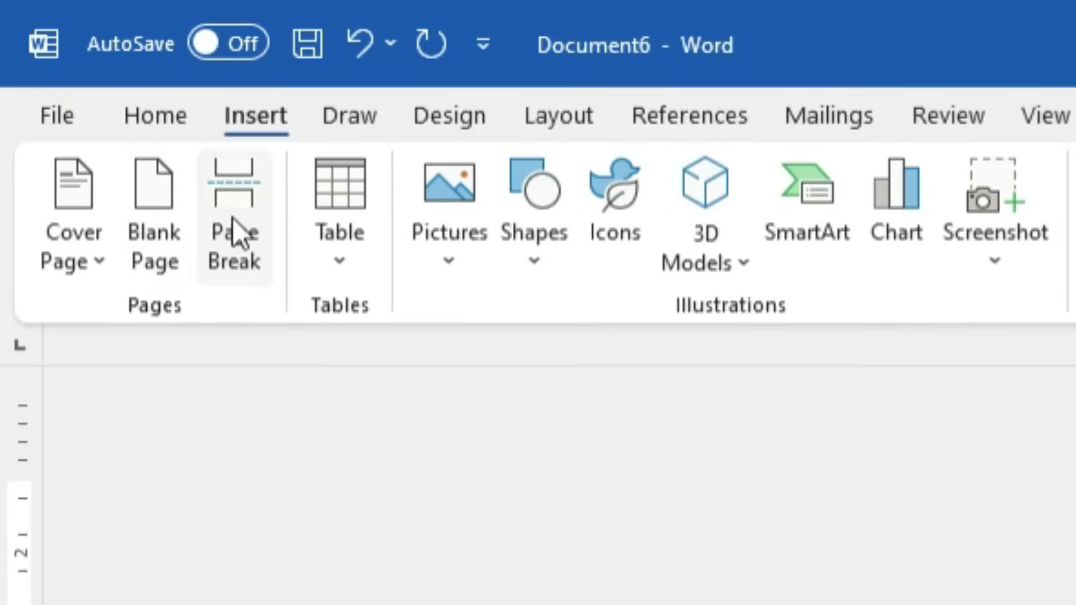
Insert a page break after the class X page and head the new page 'Data of class XI'
click(235, 218)
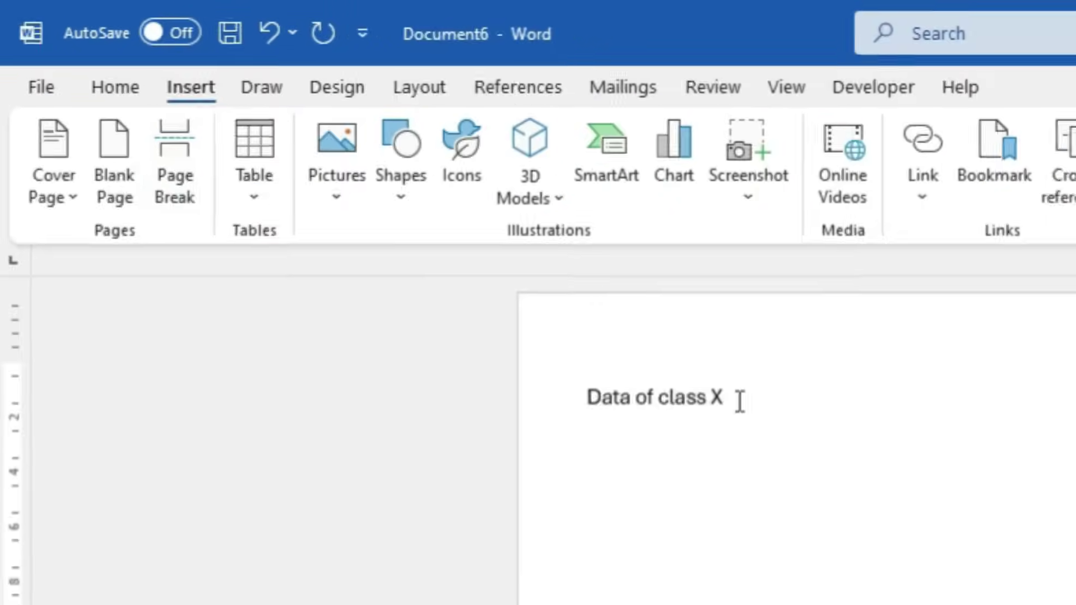
click(975, 527)
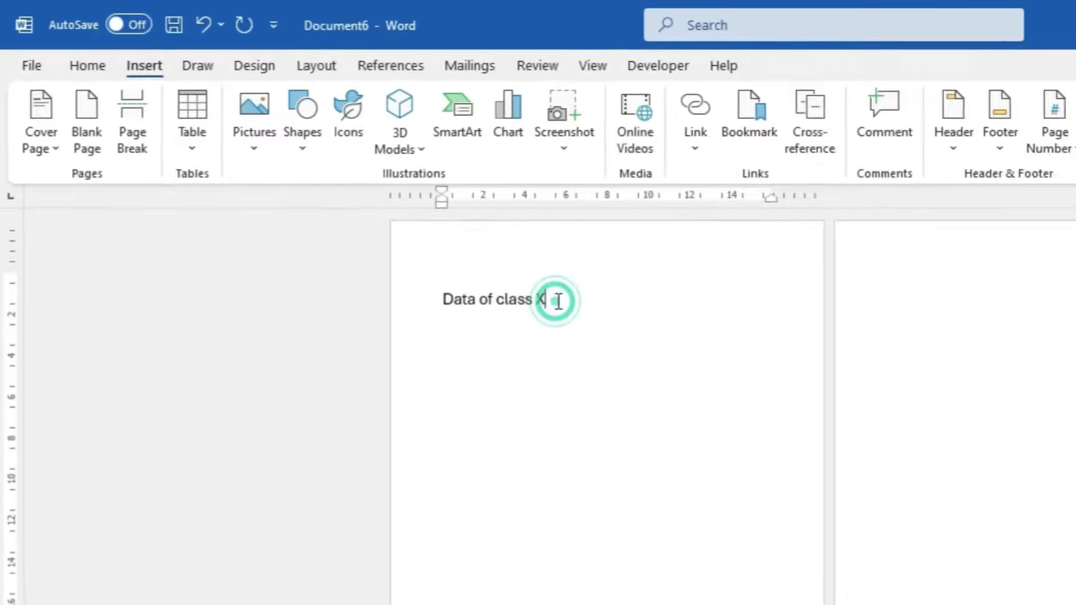
click(750, 269)
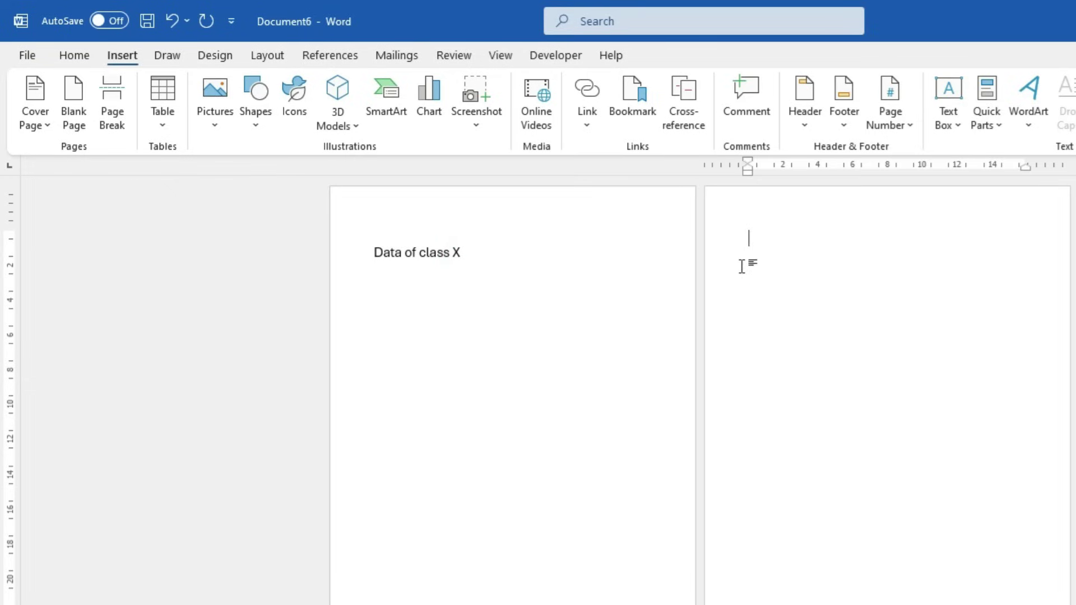
text(D)
key(BackSpace)
text(Data of)
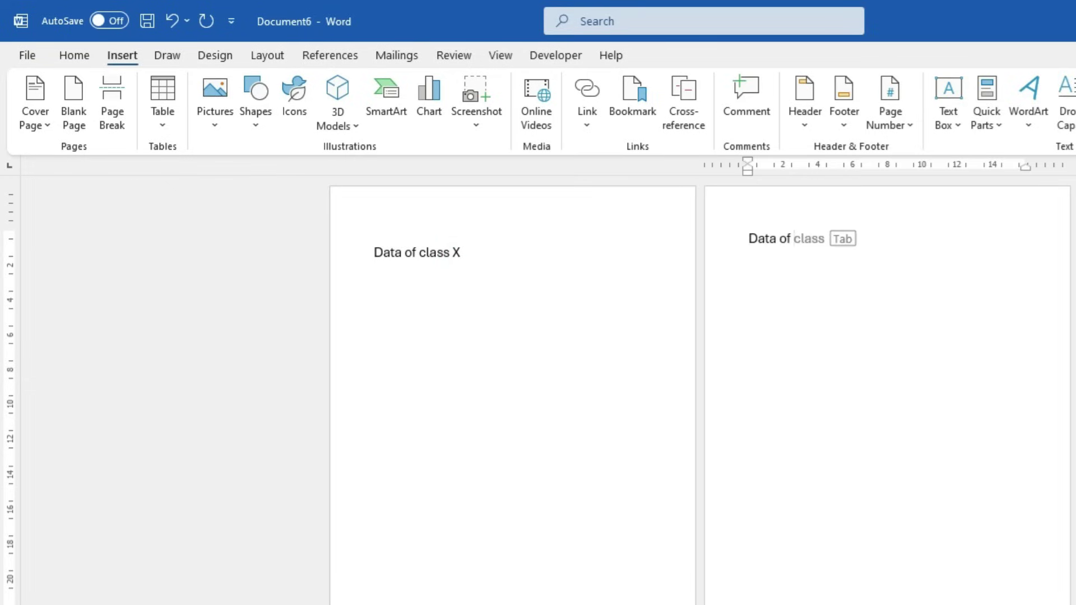
key(Tab)
text(XI)
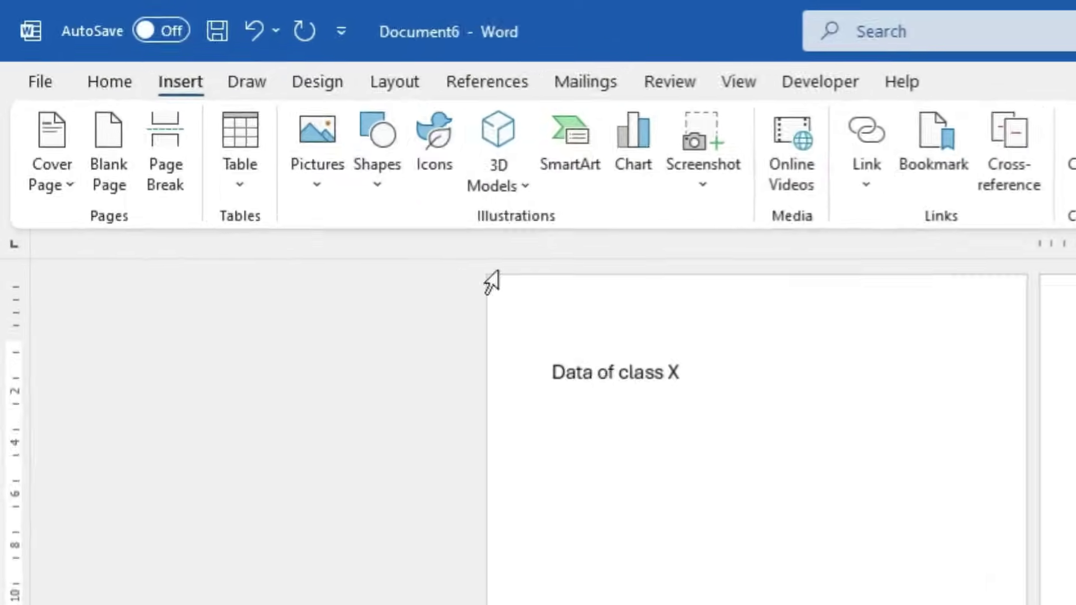
Insert another page break and head the third page 'Data of class XII'
click(180, 154)
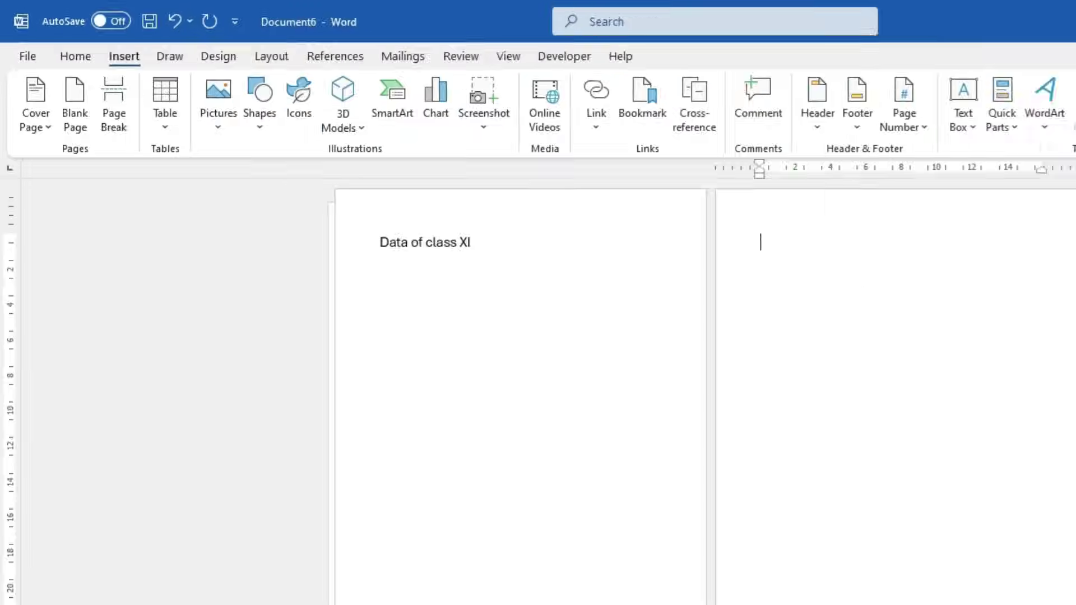
text(Da)
key(Tab)
text(XII)
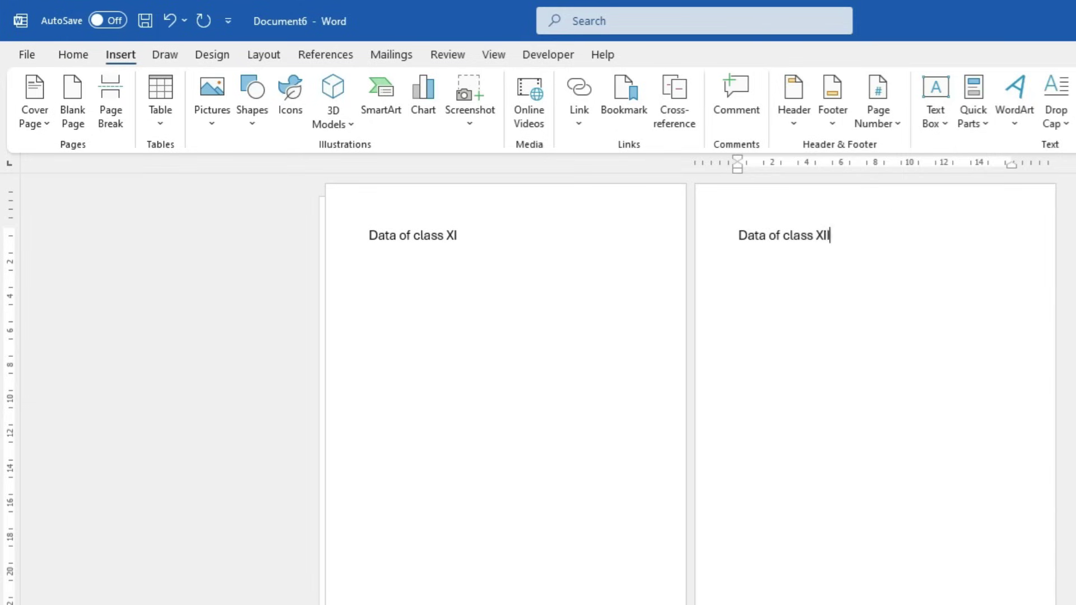
click(483, 523)
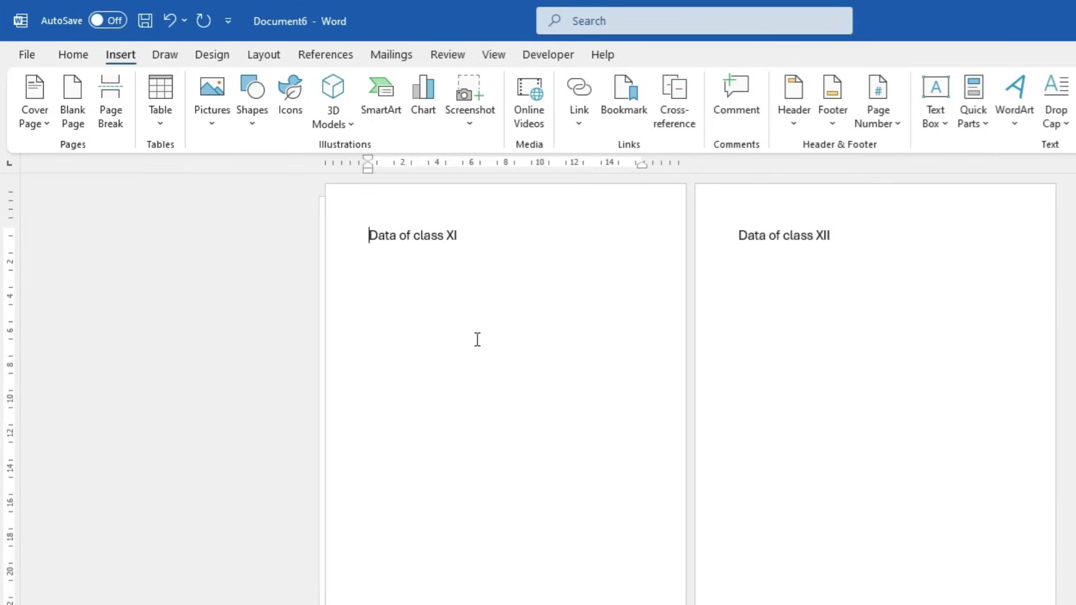
scroll(476, 341, down, 2)
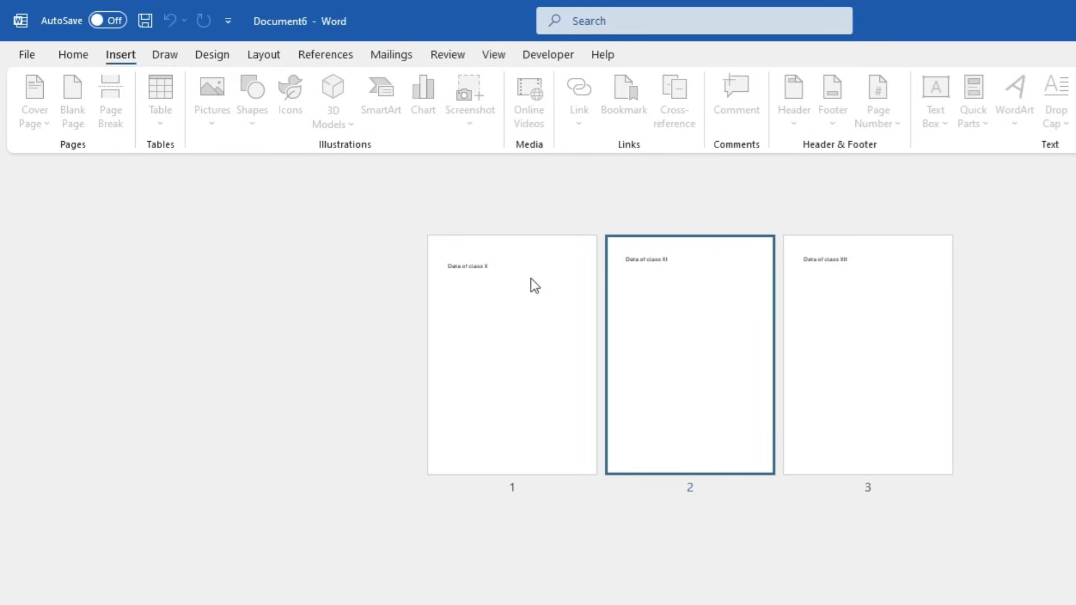
scroll(741, 305, up, 2)
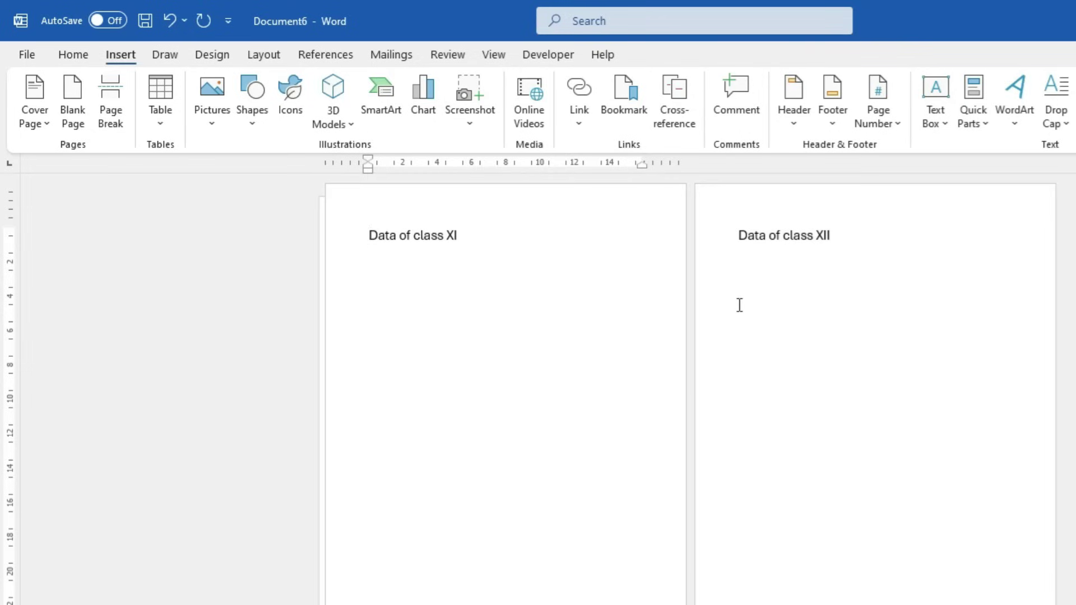
click(486, 234)
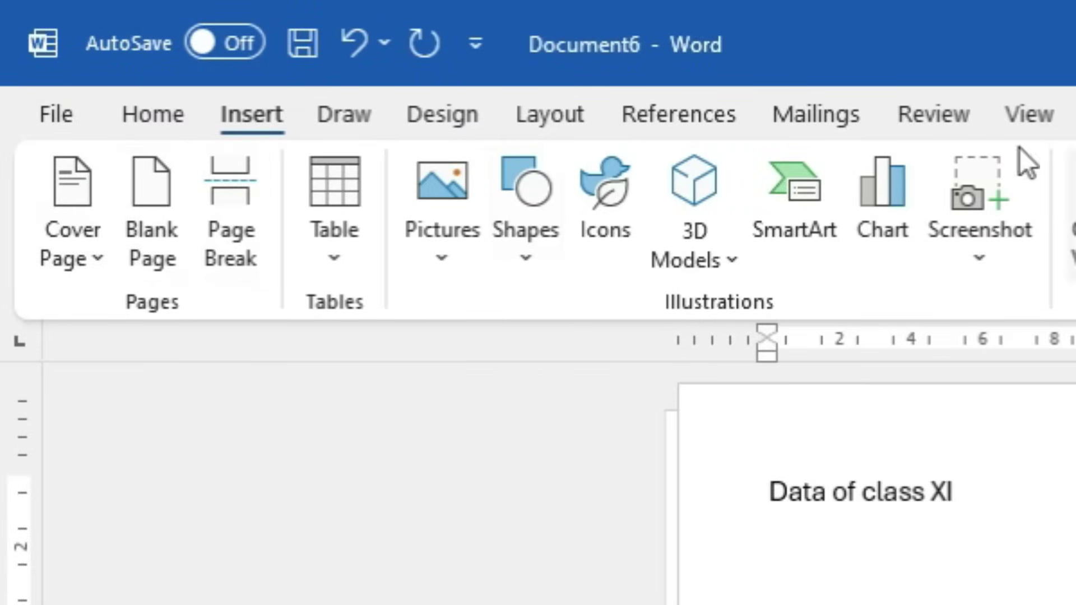
Switch Page Movement to Vertical on the View tab, then bring up the Insert Table grid
click(1038, 114)
click(698, 227)
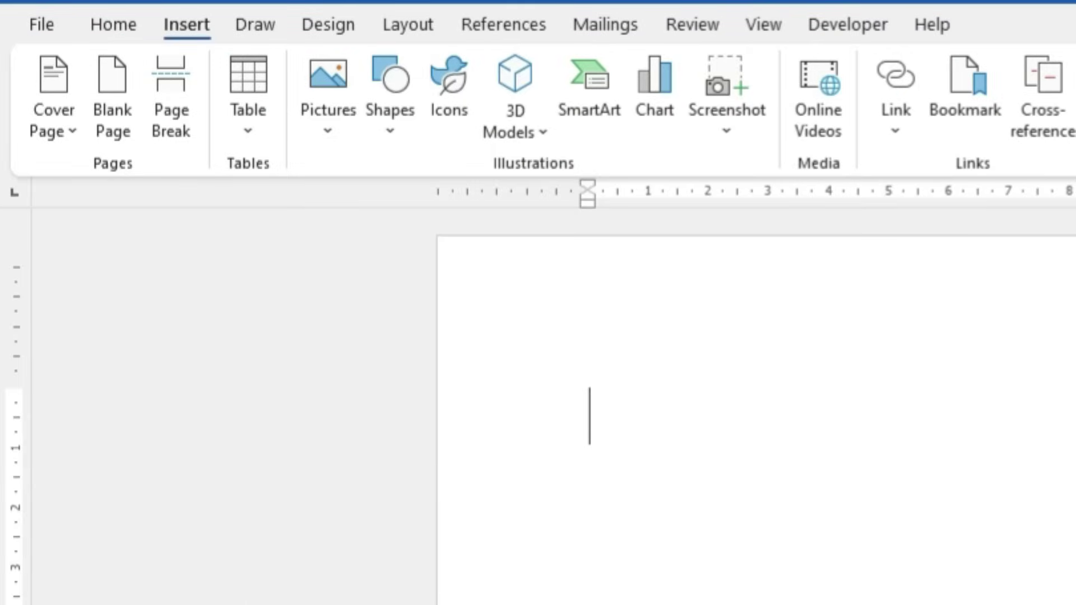
click(241, 131)
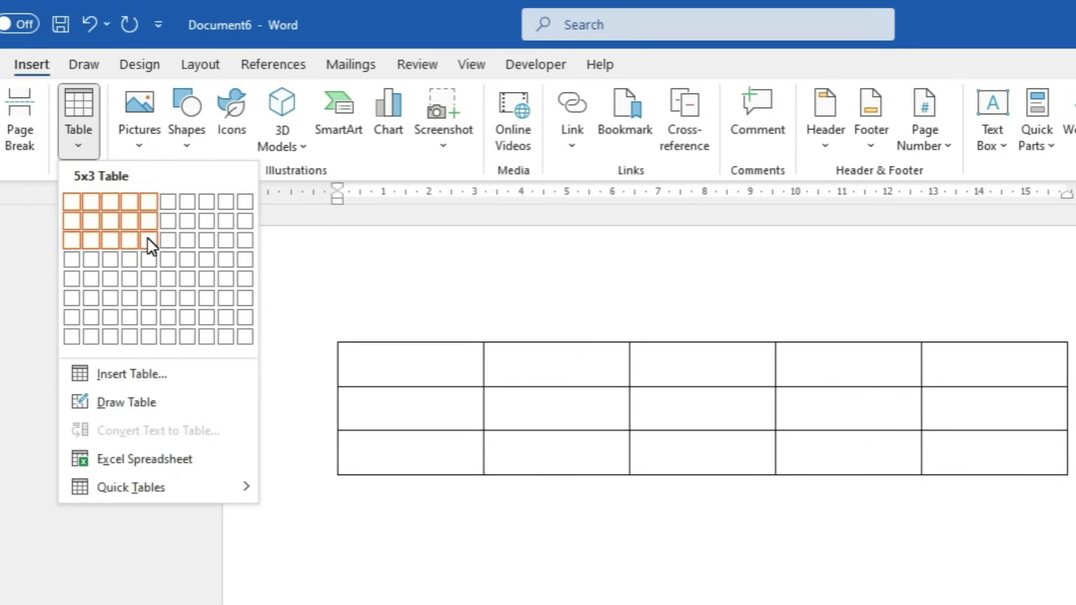
Insert a 5 by 3 table and practise selecting its columns and rows
click(148, 241)
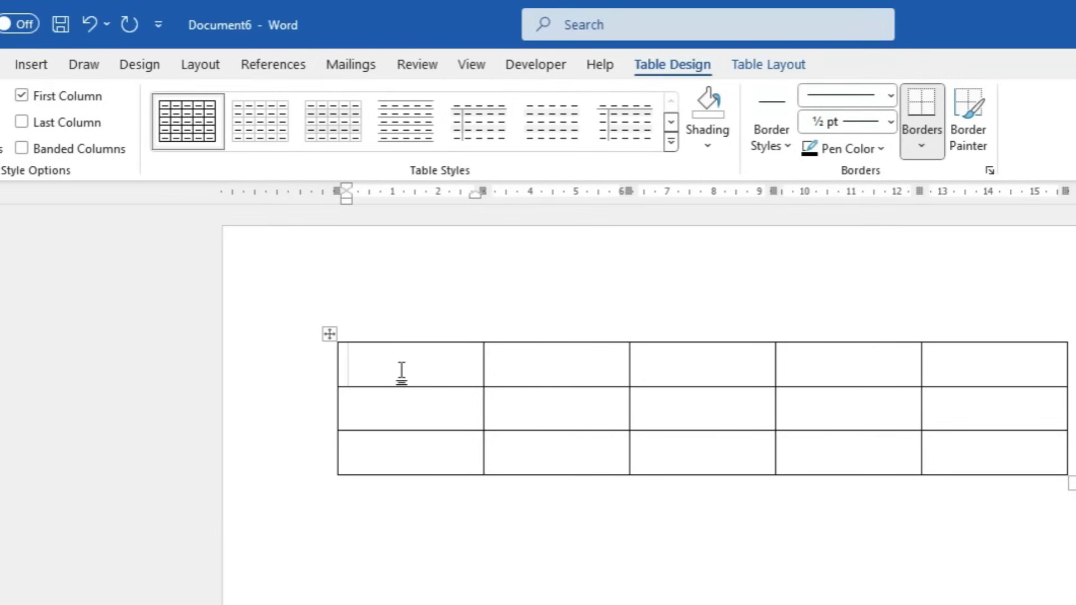
drag(408, 364, 439, 451)
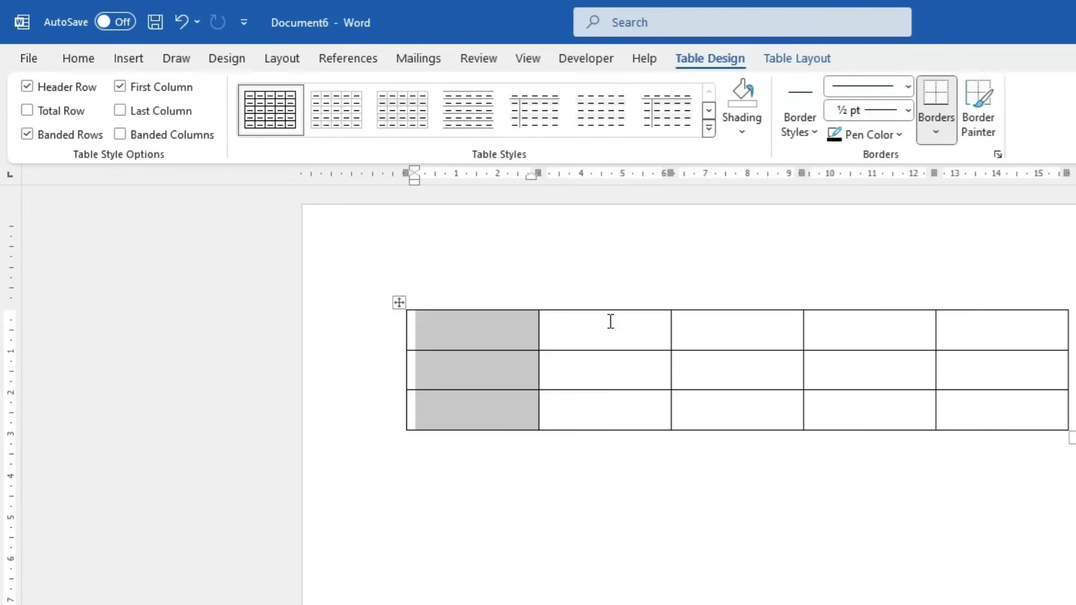
drag(610, 321, 603, 413)
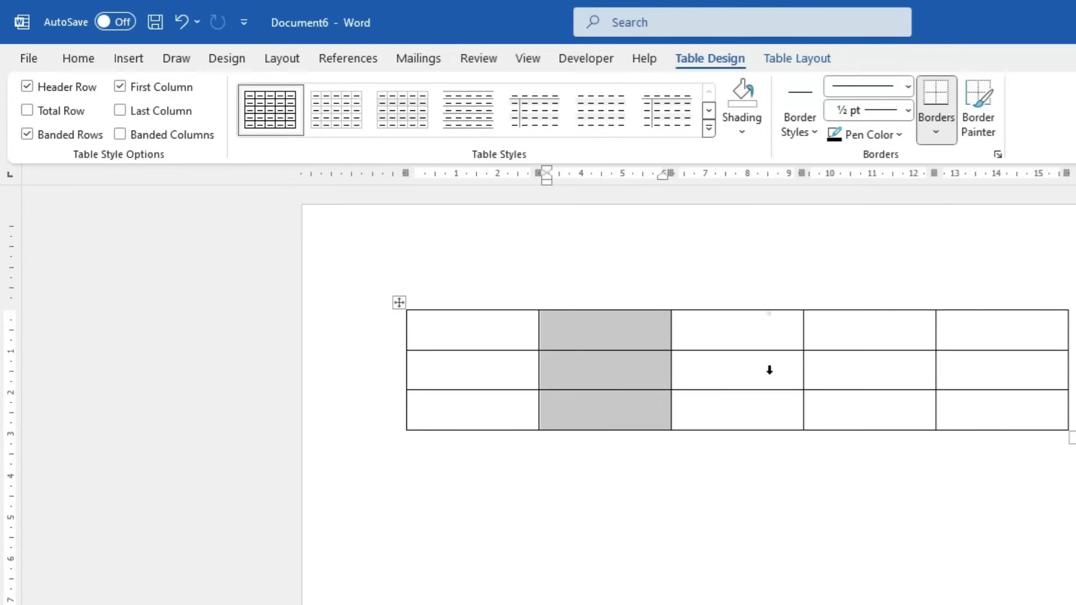
click(769, 312)
drag(440, 334, 964, 333)
drag(423, 367, 1007, 372)
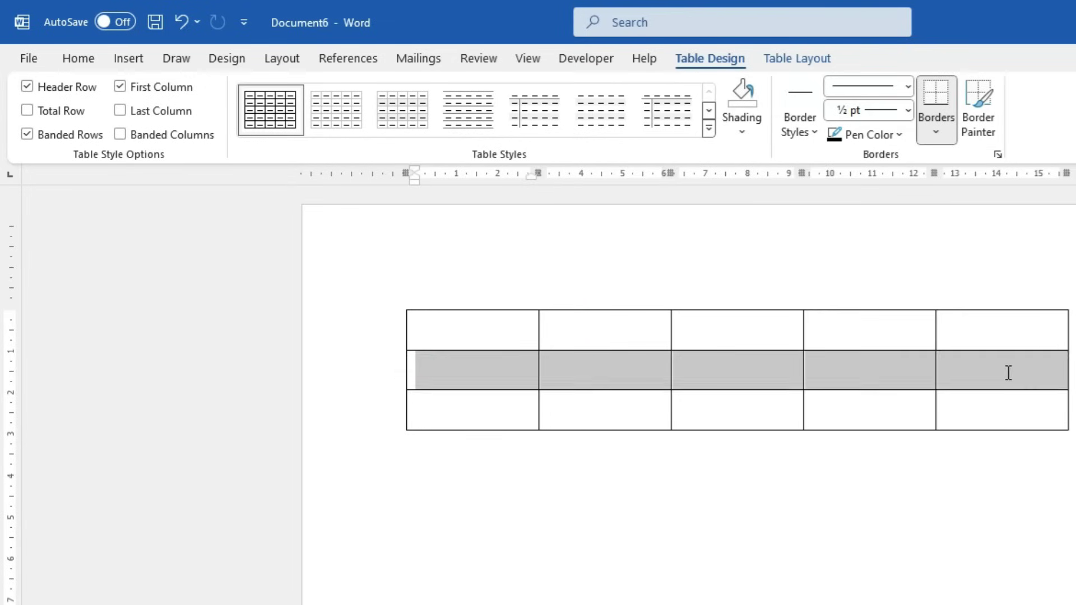
drag(476, 413, 980, 427)
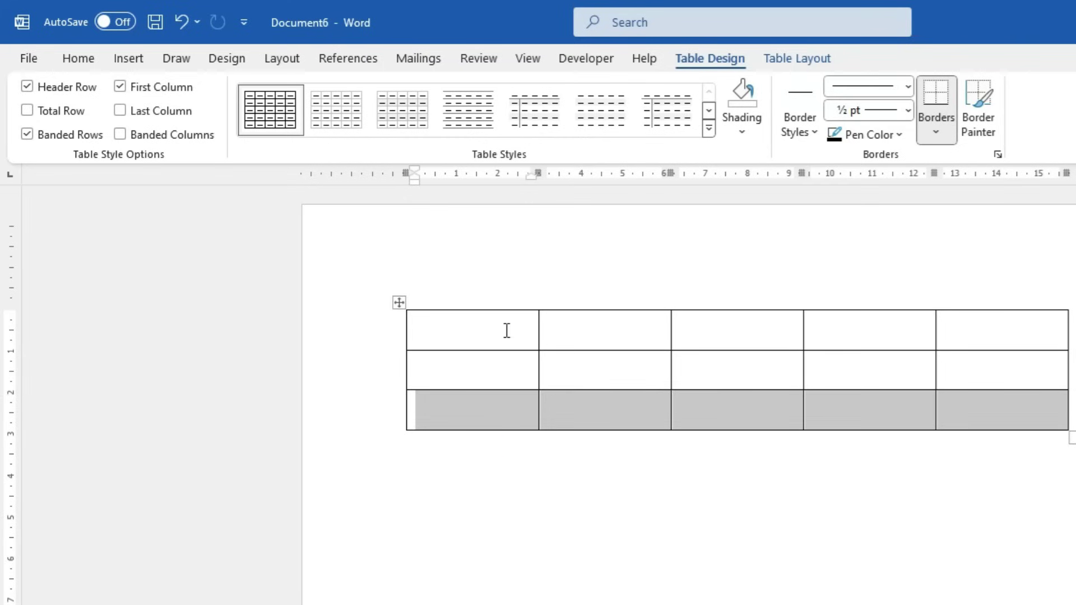
drag(500, 327, 501, 402)
drag(625, 331, 632, 415)
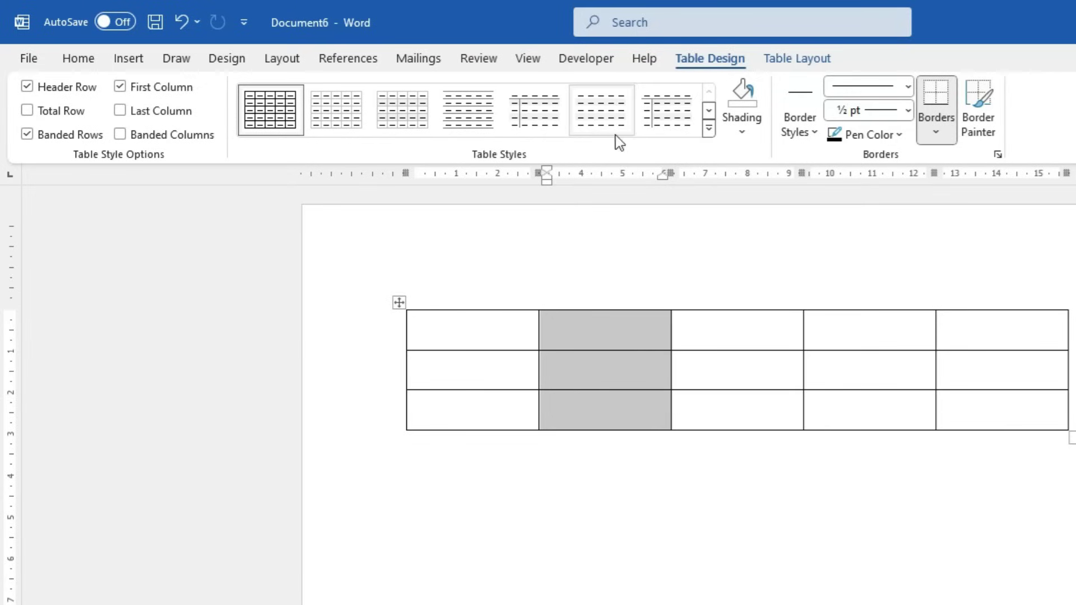
Look over the Table Layout and Table Design tabs, then select the entire table
click(778, 61)
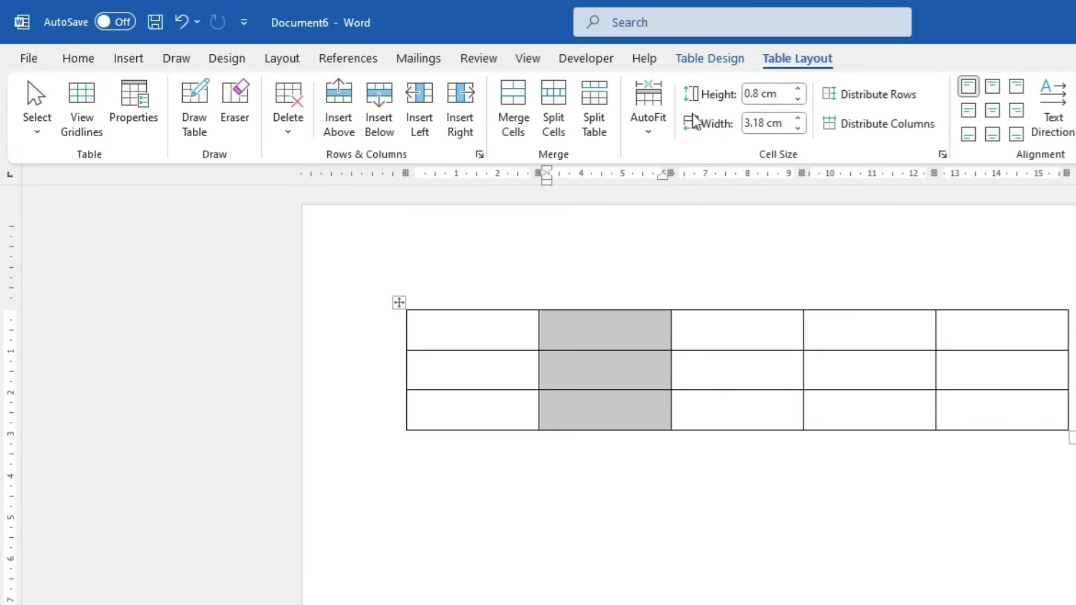
click(709, 58)
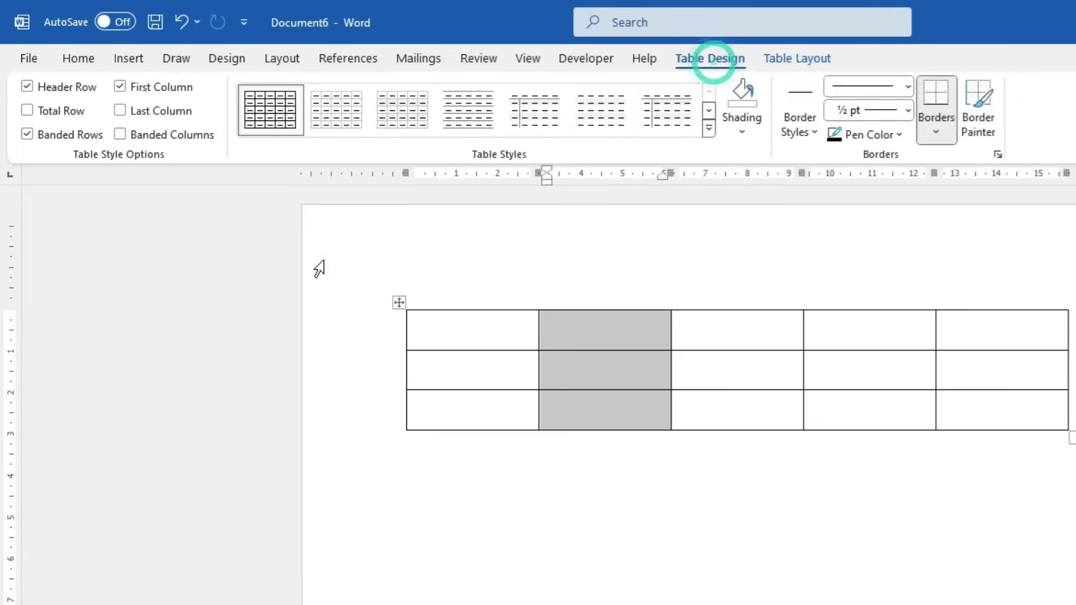
click(128, 58)
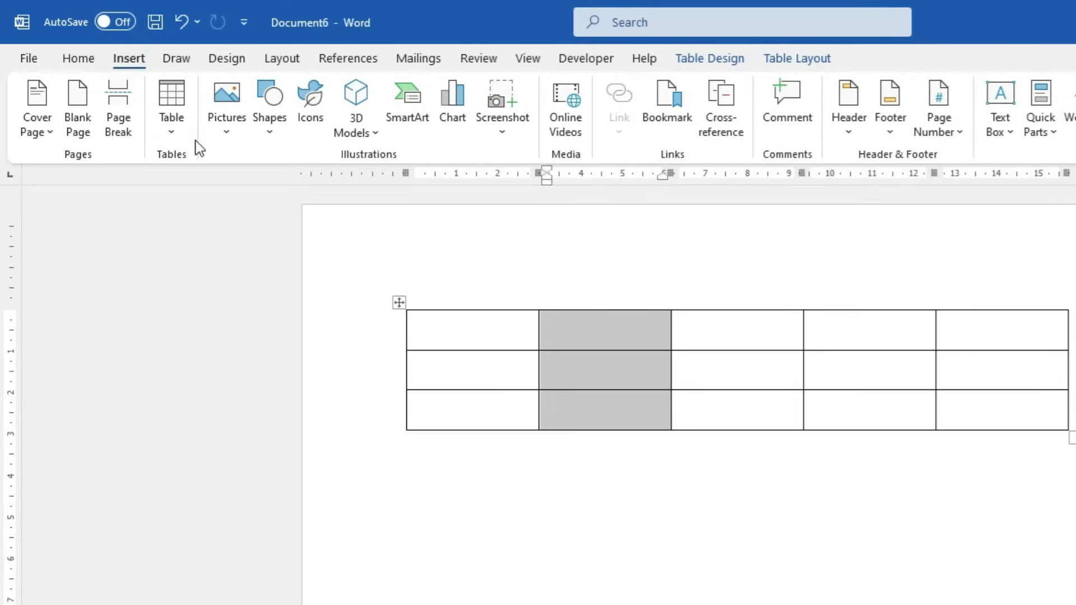
click(398, 302)
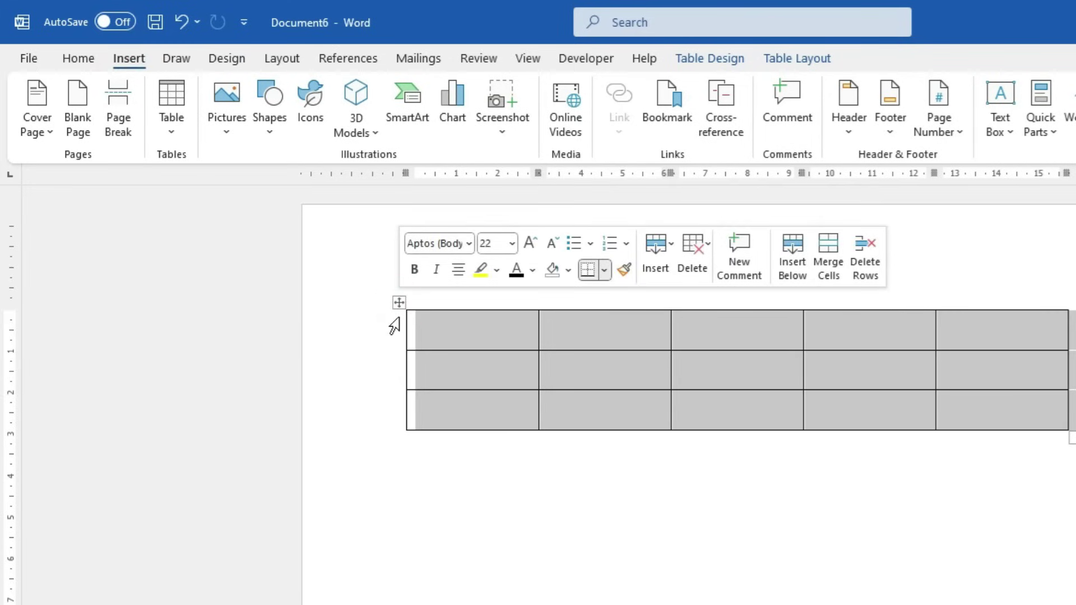
Delete the 5 by 3 table via its move handle and reopen the Table dropdown
click(415, 328)
click(171, 131)
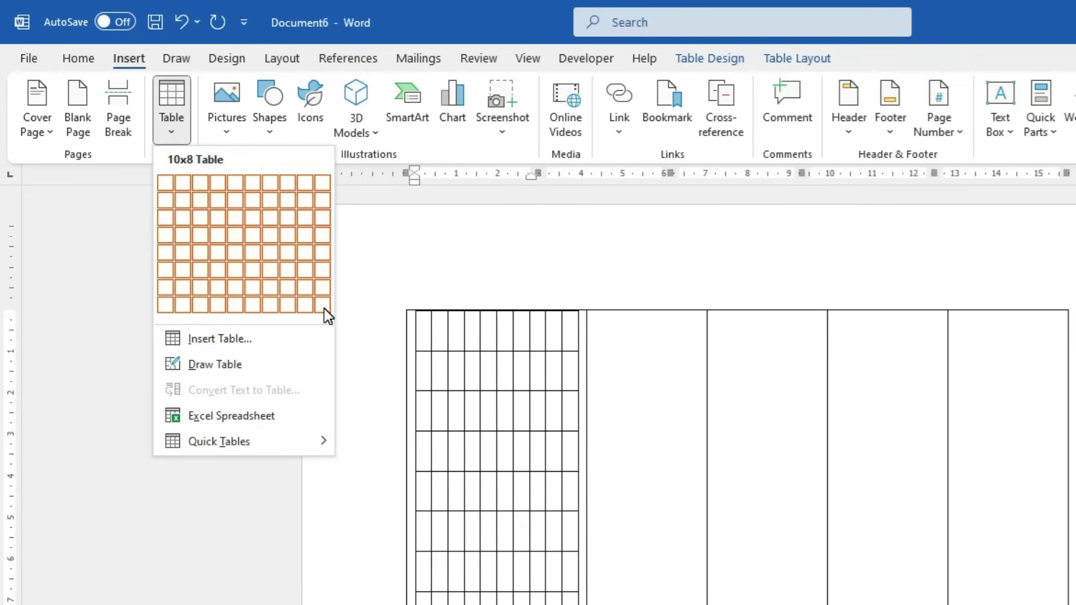
key(Escape)
click(596, 377)
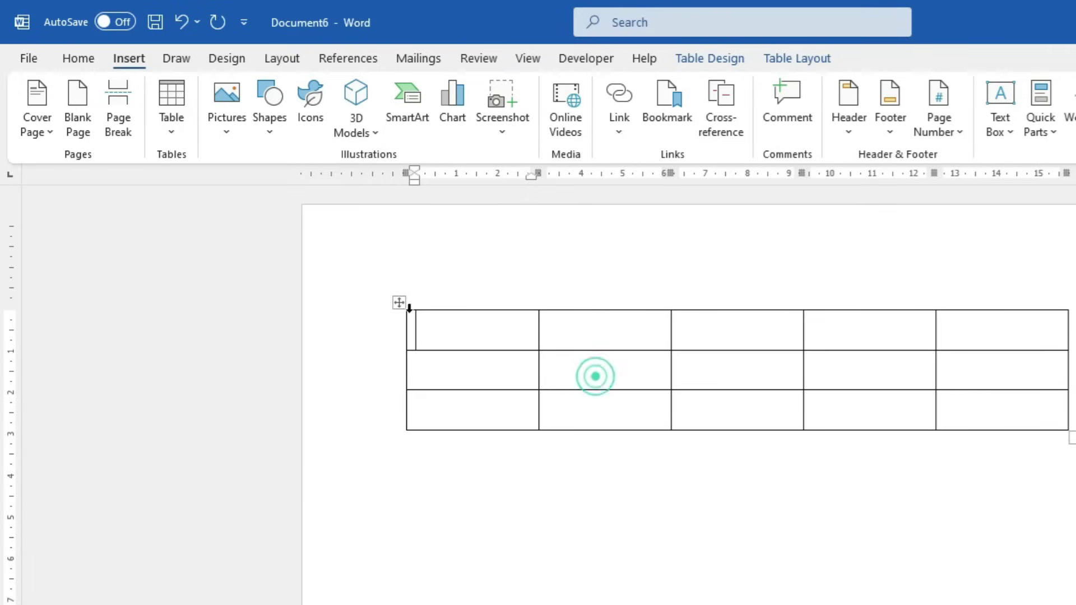
click(400, 303)
key(BackSpace)
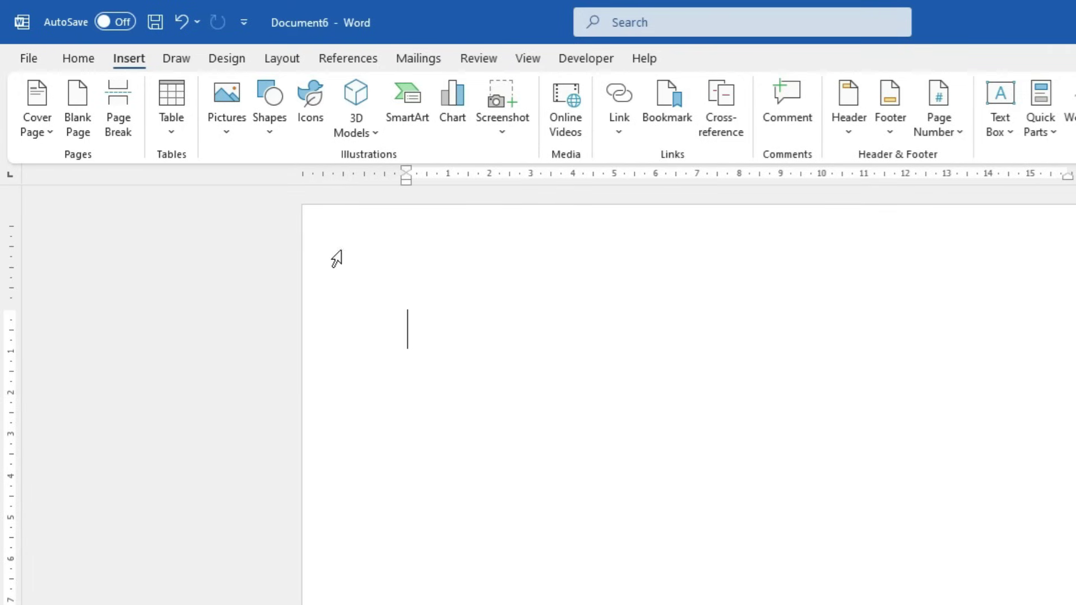
click(167, 139)
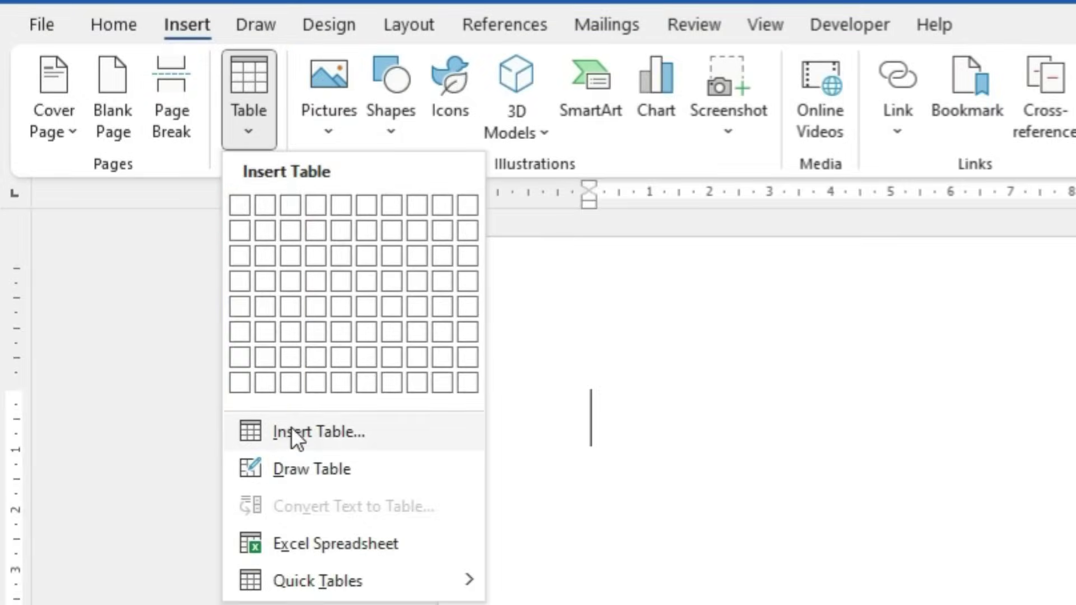
Insert a table with 3 columns and 30 rows through the Insert Table dialog
click(323, 432)
drag(269, 45, 688, 191)
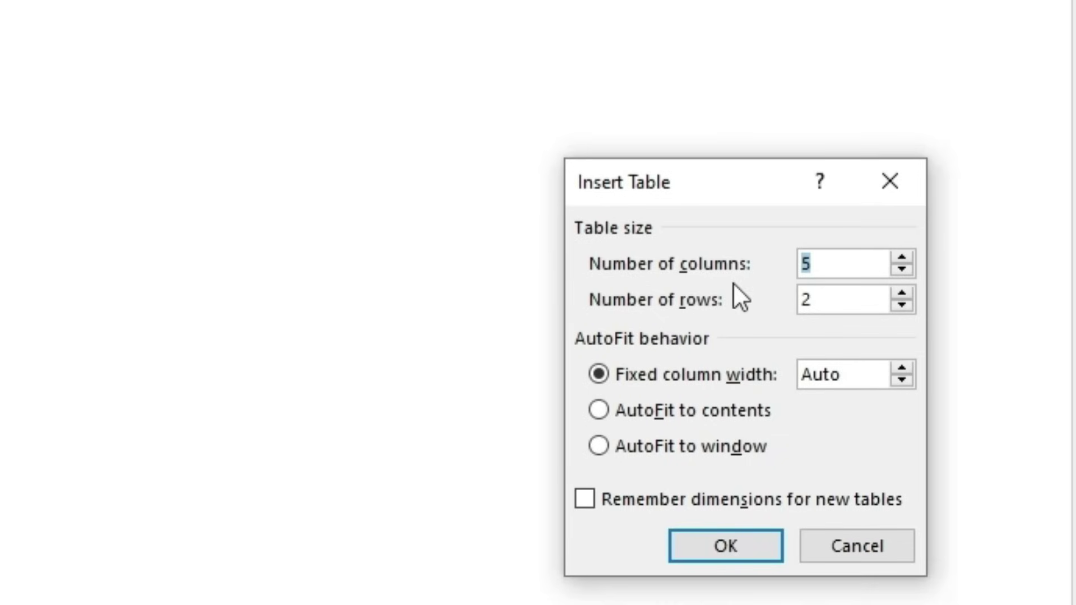
key(BackSpace)
text(3)
double_click(846, 298)
text(30)
click(728, 547)
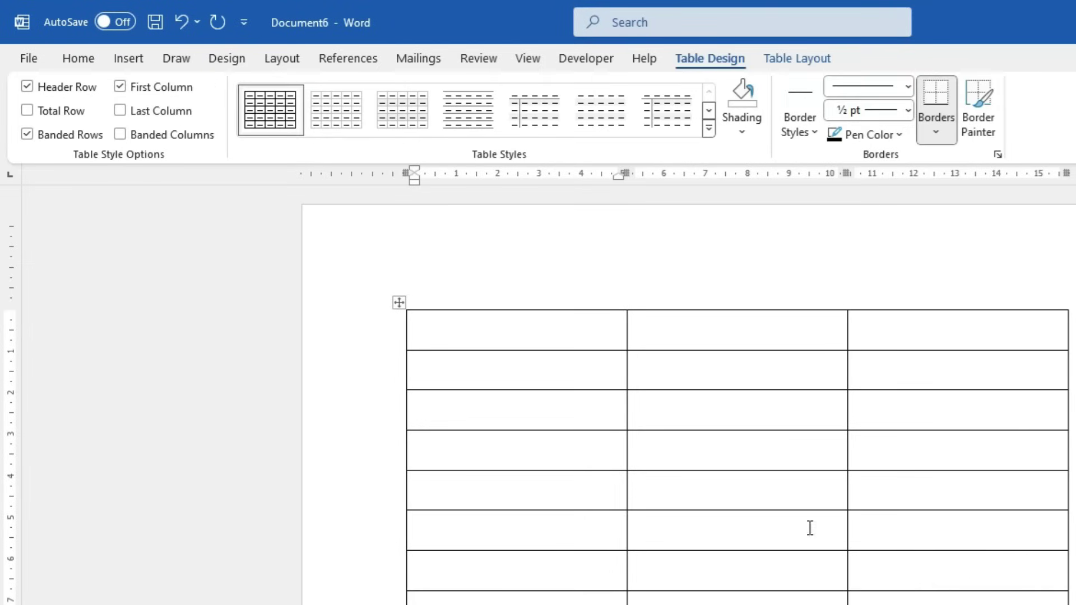
Click through the three top-row cells and scroll to view the long table
click(486, 329)
click(735, 331)
click(965, 315)
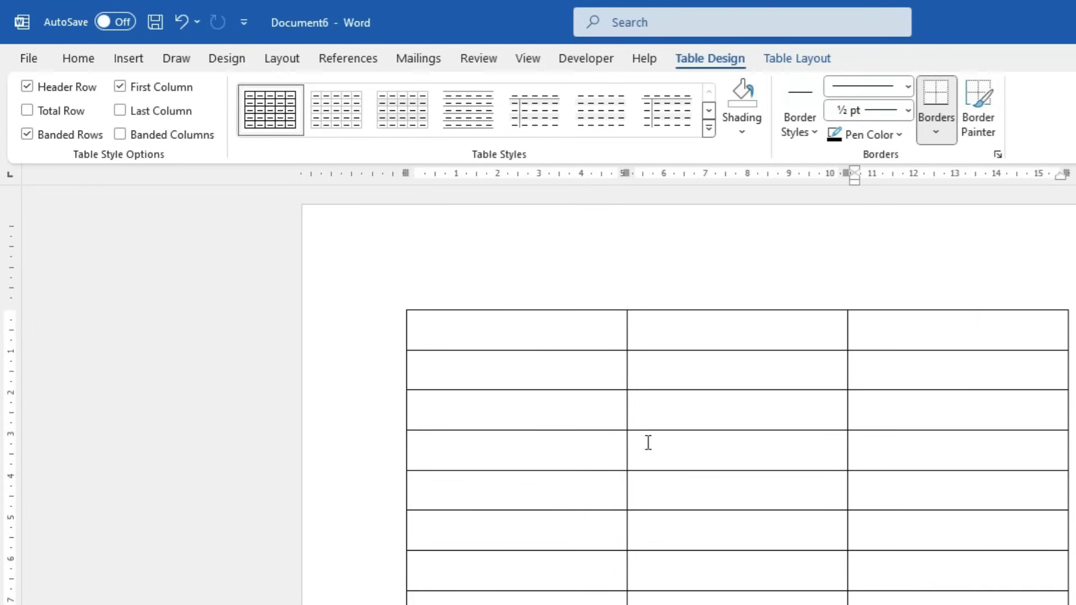
scroll(650, 440, down, 5)
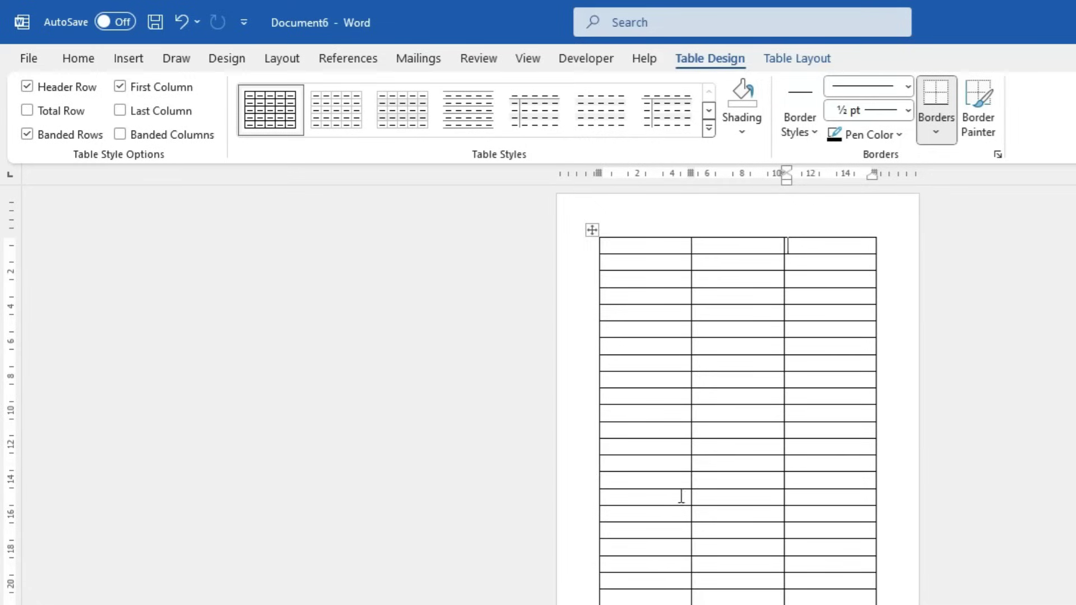
scroll(680, 485, down, 5)
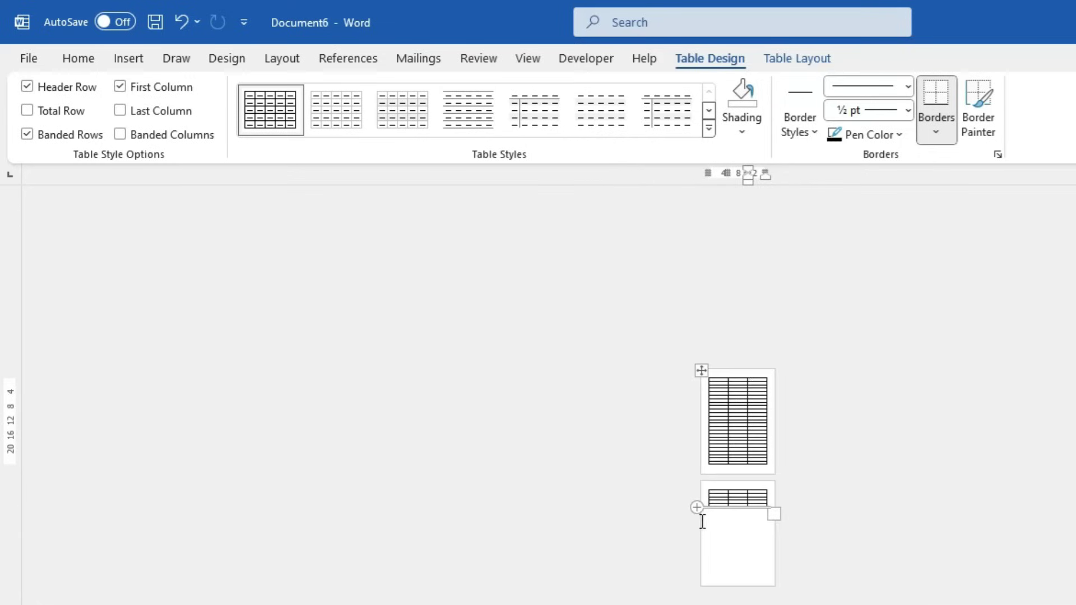
scroll(779, 527, up, 5)
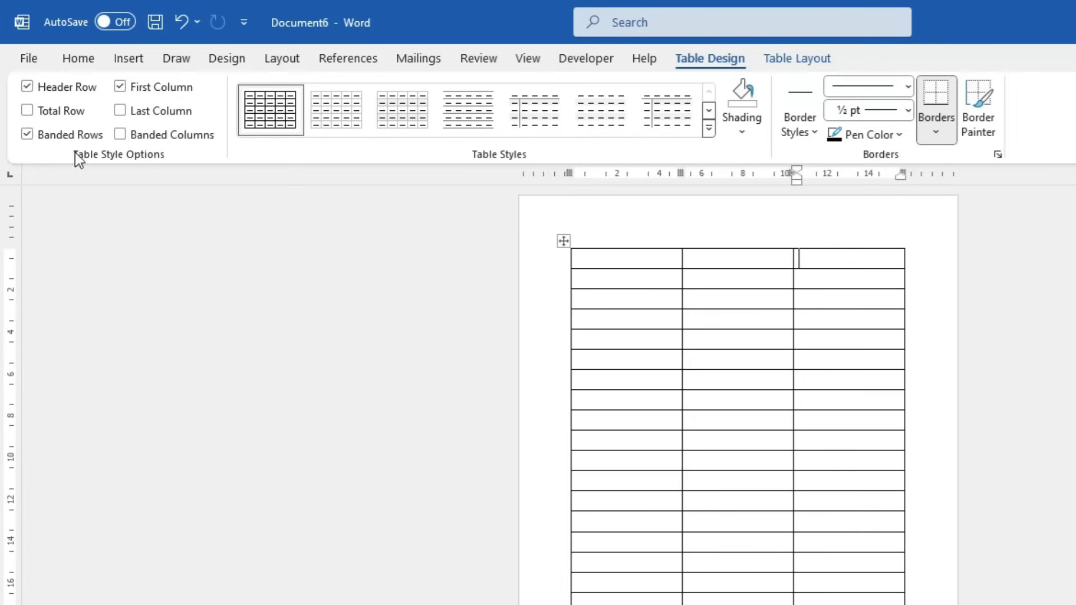
Delete the 30-row table and insert a 4 by 4 table from the grid
click(564, 241)
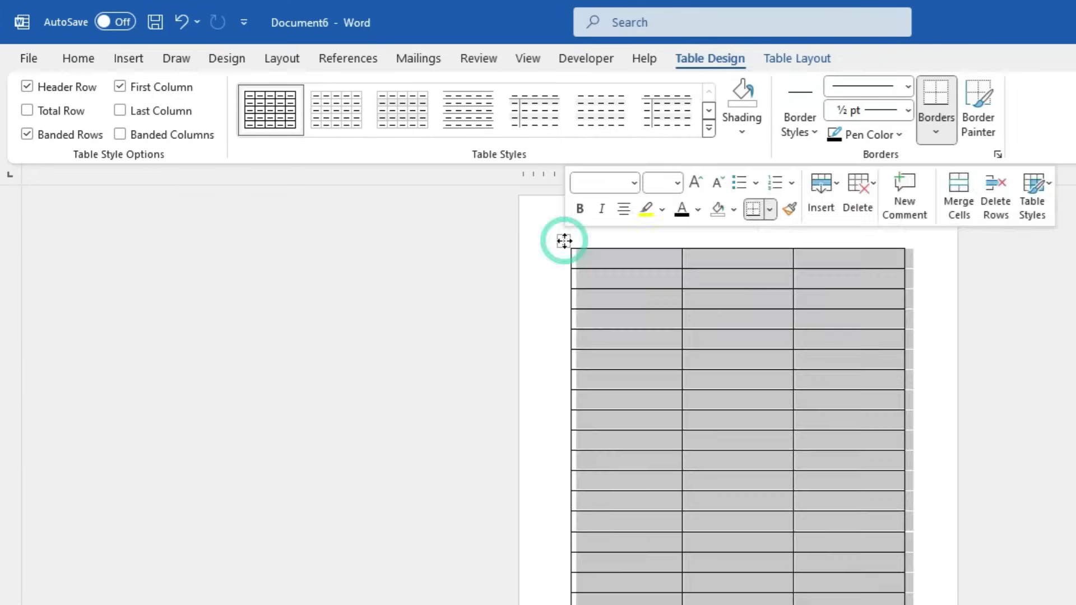
key(BackSpace)
click(126, 59)
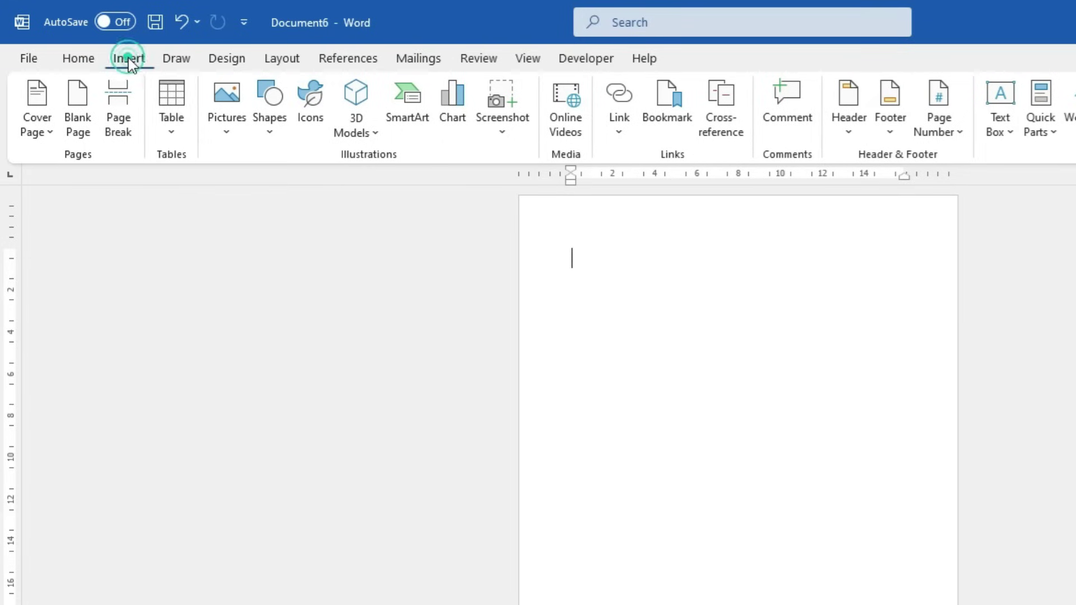
click(171, 120)
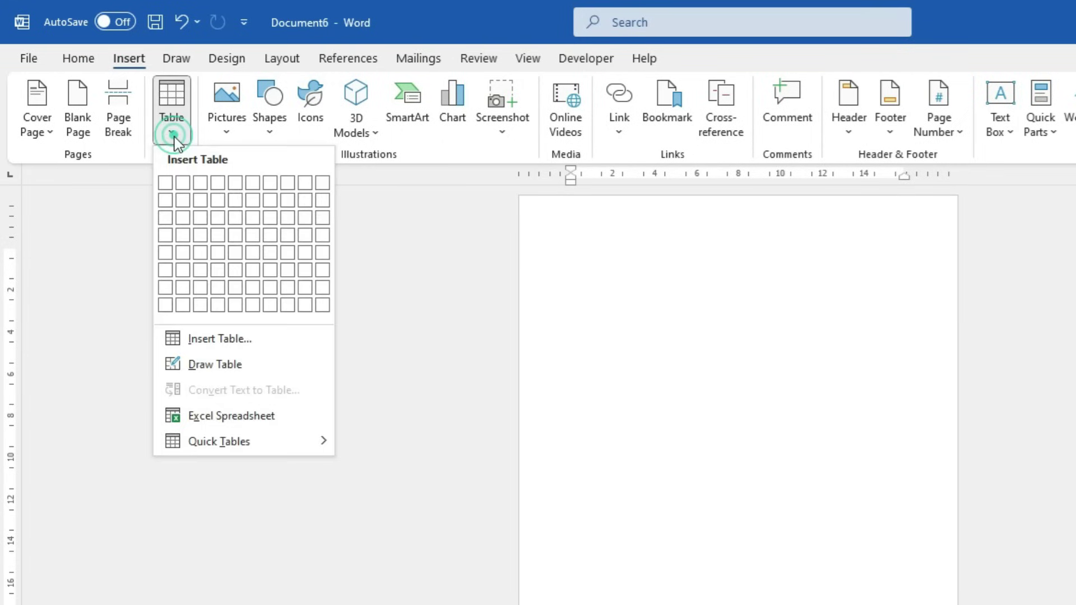
click(215, 240)
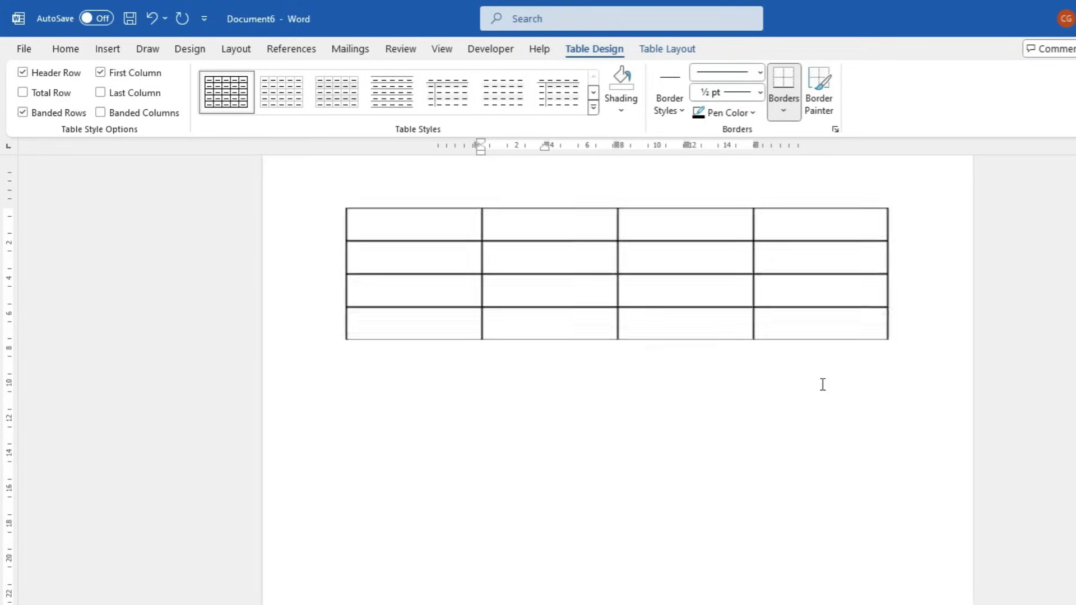
Type the header row: Name, English, Hindi, Math
scroll(823, 384, up, 5)
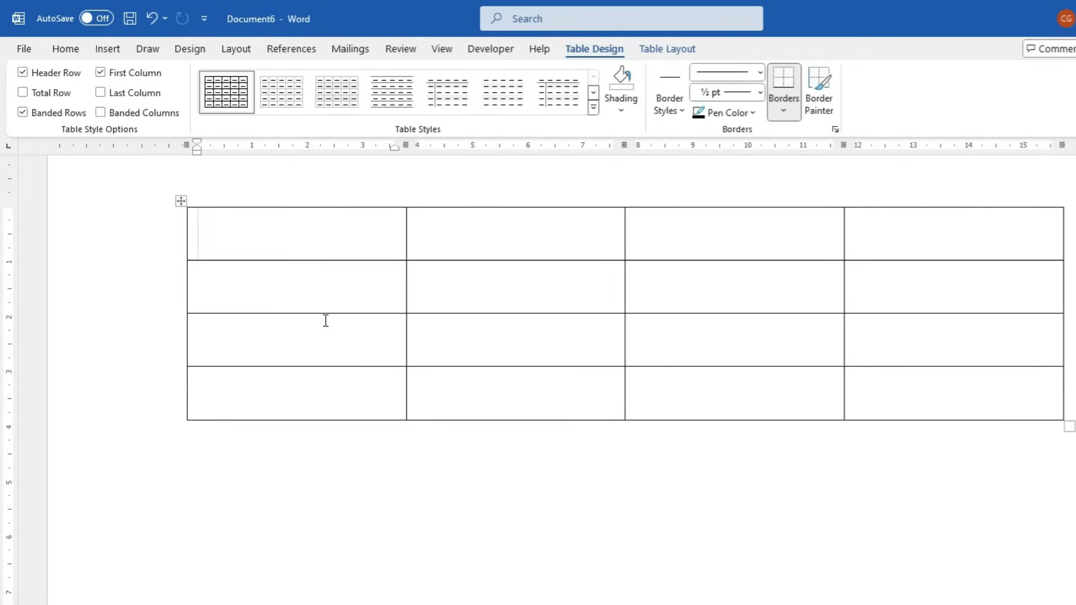
text(N)
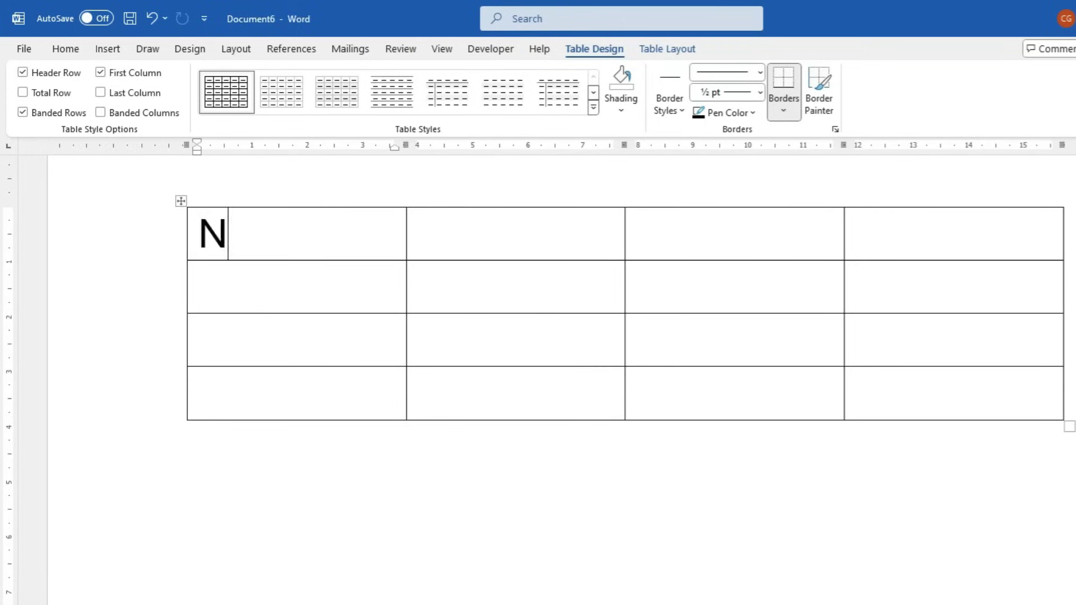
text(ame)
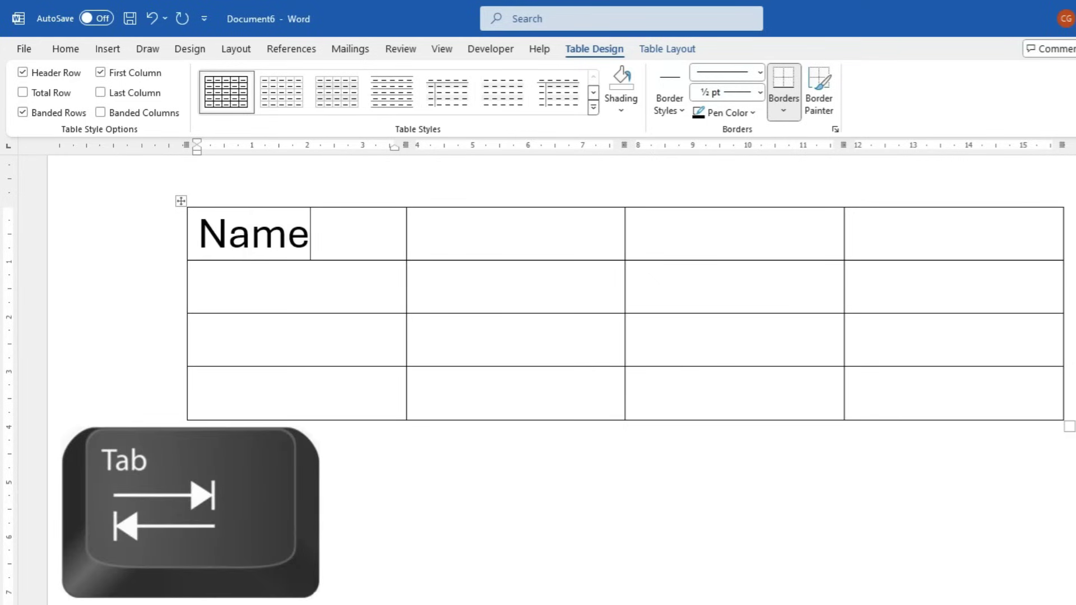
key(Tab)
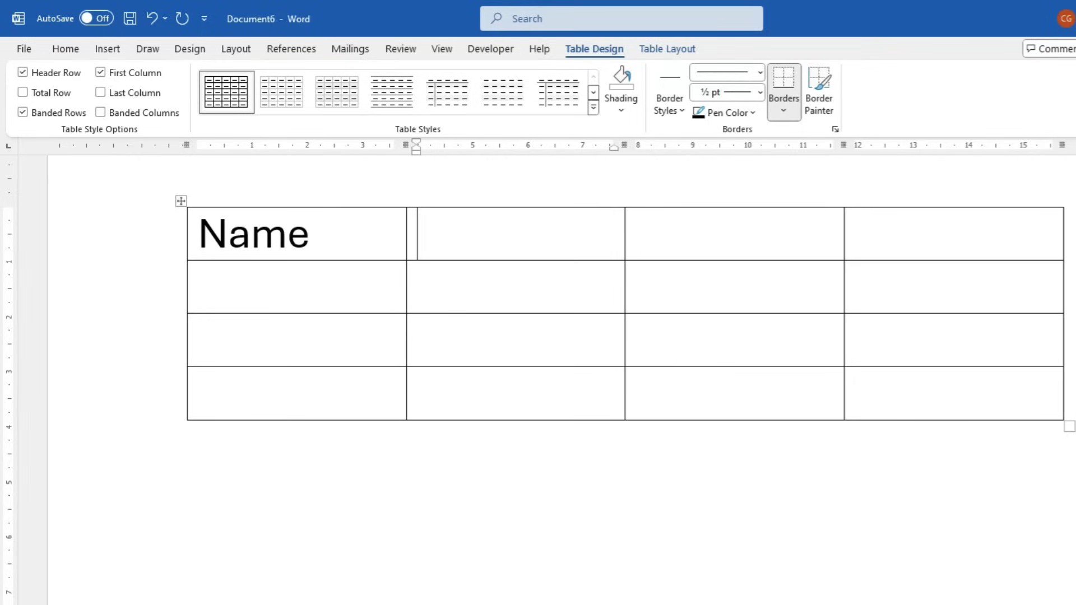
text(English)
key(Tab)
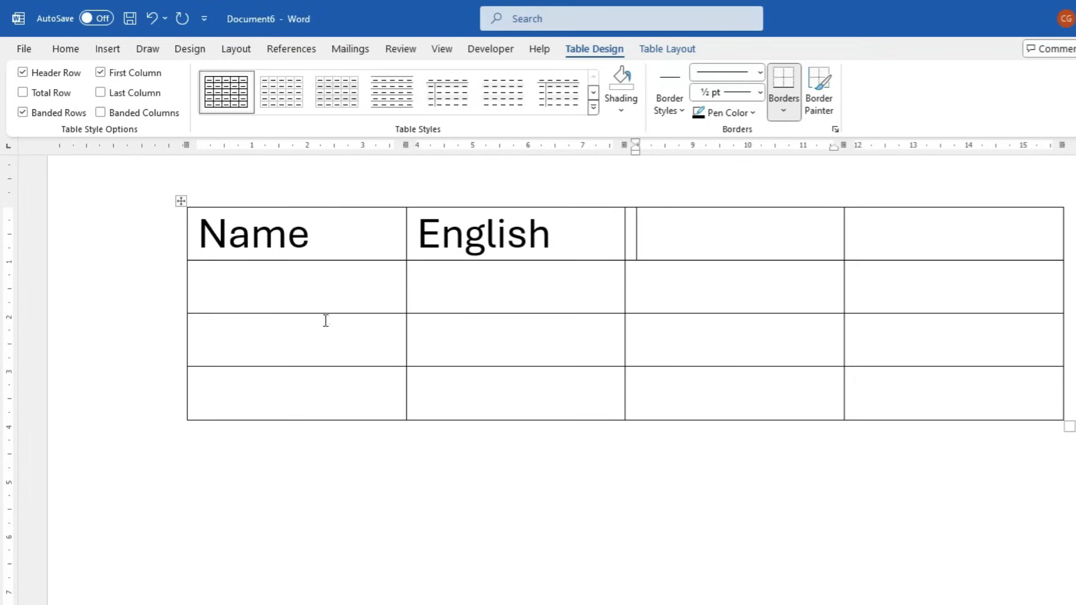
text(Hindi)
key(Tab)
text(Math)
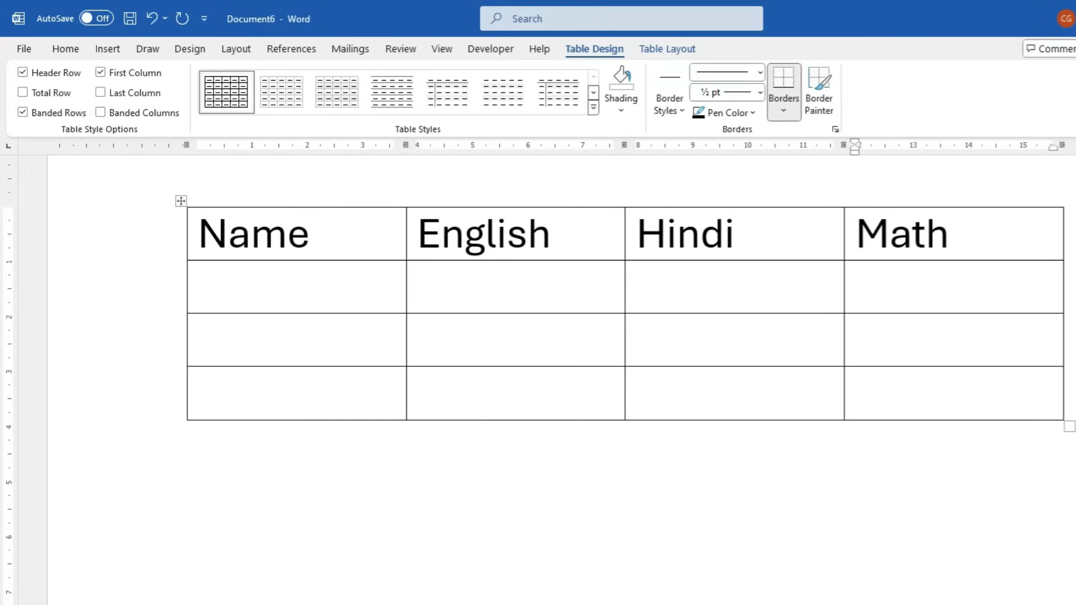
Enter the first student's name with marks 45, 65 and 85, fixing a Math typo
key(Tab)
text(Rahul)
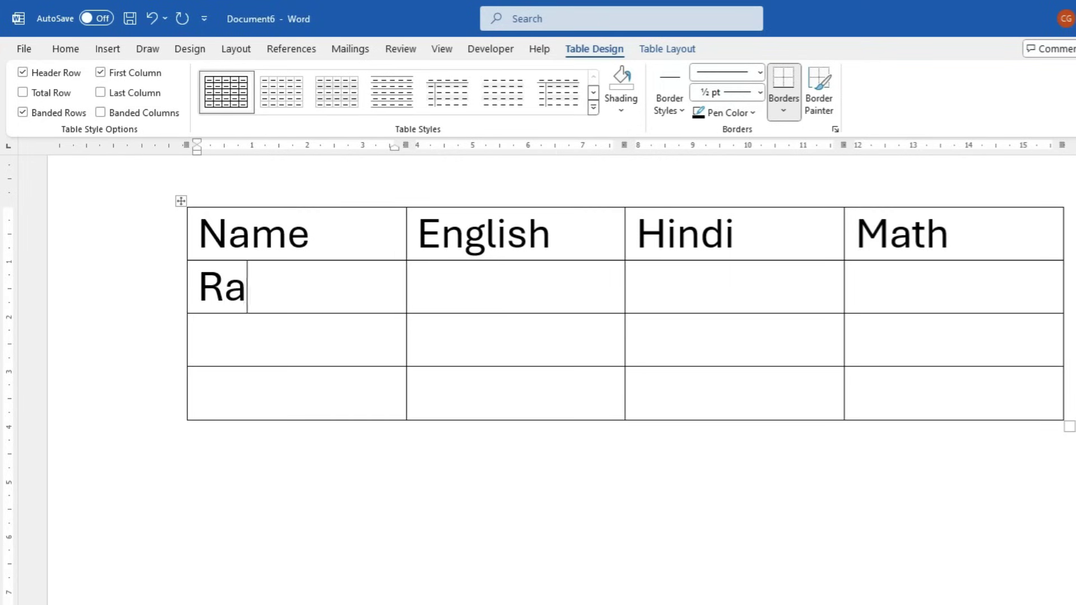
key(Tab)
text(45)
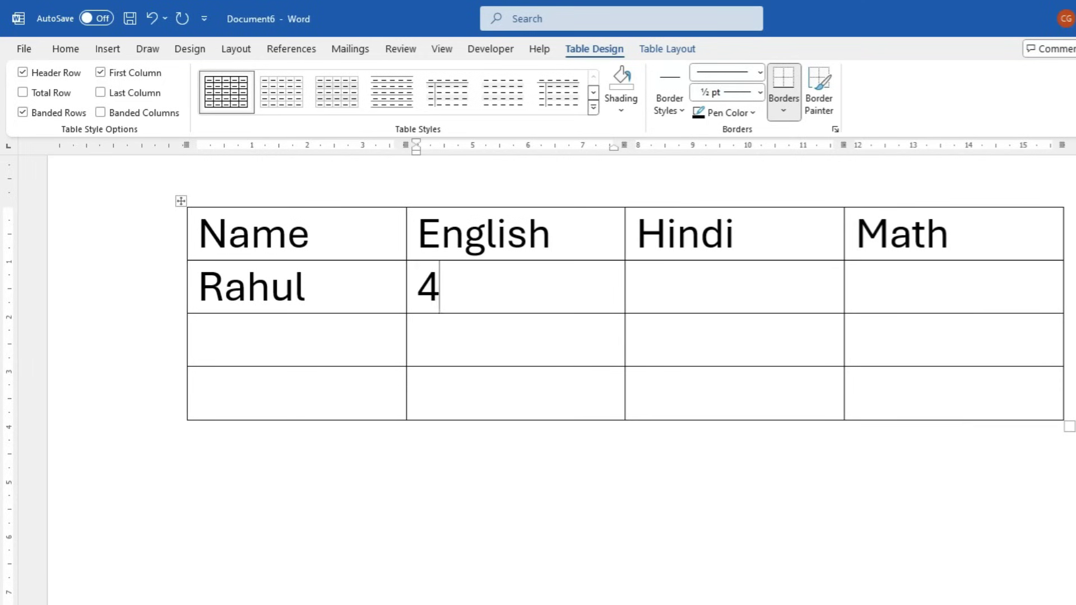
key(Tab)
text(65)
key(Tab)
text(885)
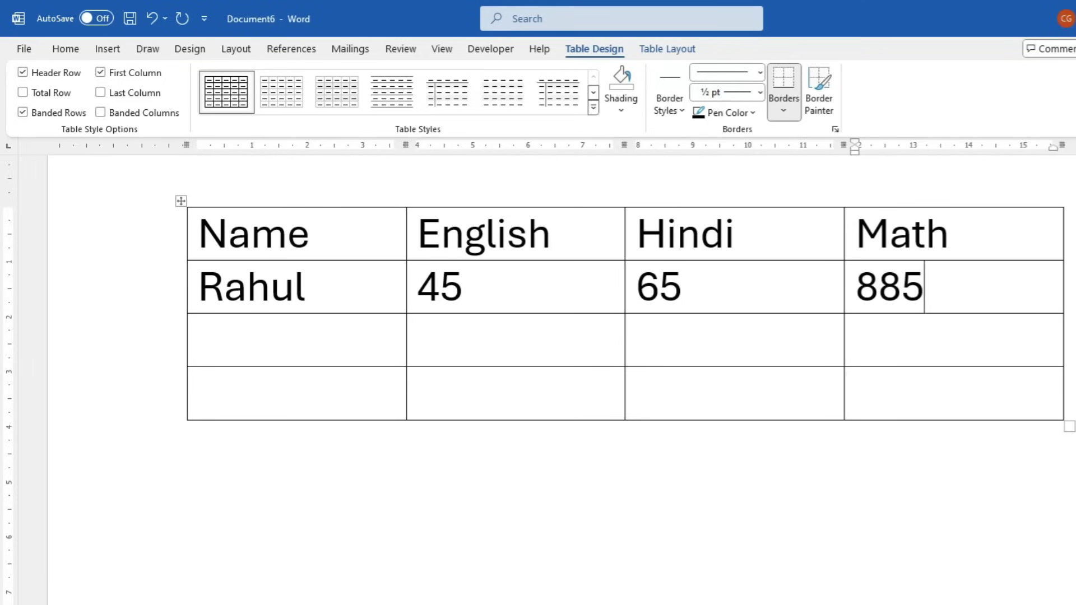
key(BackSpace)
key(BackSpace)
text(5)
key(Tab)
Enter the second student's name with marks 47, 55 and 44
text(Mohi)
key(Tab)
text(47)
key(Tab)
text(55)
key(Tab)
text(44)
key(Tab)
Enter the third student's name with marks 15, 45 and 65
text(Suresh)
key(Tab)
text(15)
key(Tab)
text(45)
key(Tab)
text(65)
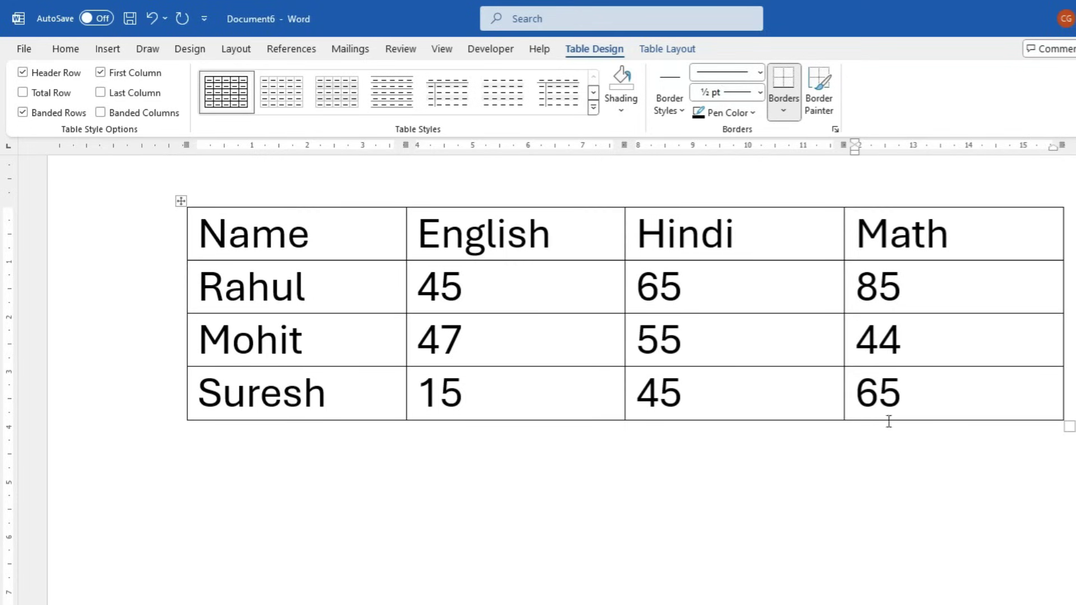
Tab onward from the last mark, 65, to append several empty rows beneath the table
click(914, 391)
key(Tab)
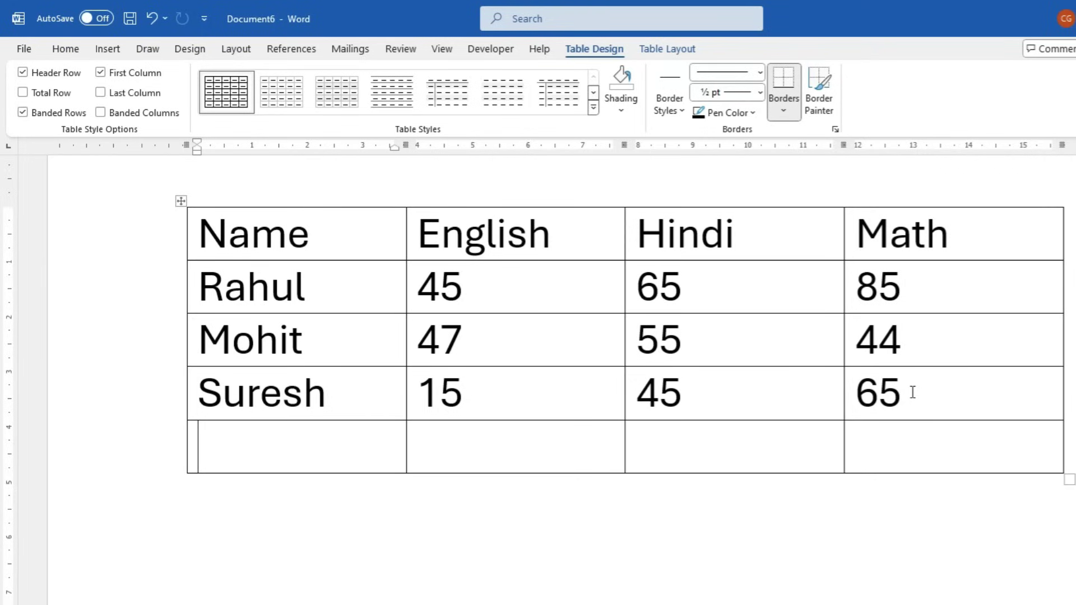
key(Tab)
key(Tab)
key(Tab)
key(Tab)
key(Tab)
key(Tab)
key(Tab)
key(Tab)
key(Tab)
key(Tab)
key(Tab)
key(Tab)
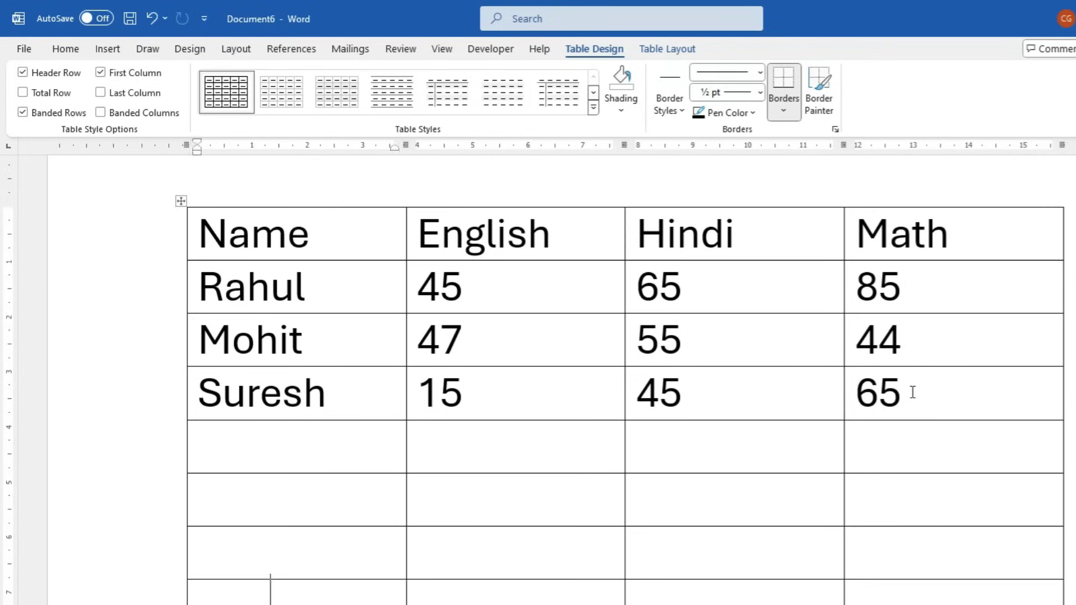
scroll(912, 392, down, 5)
scroll(964, 473, up, 1)
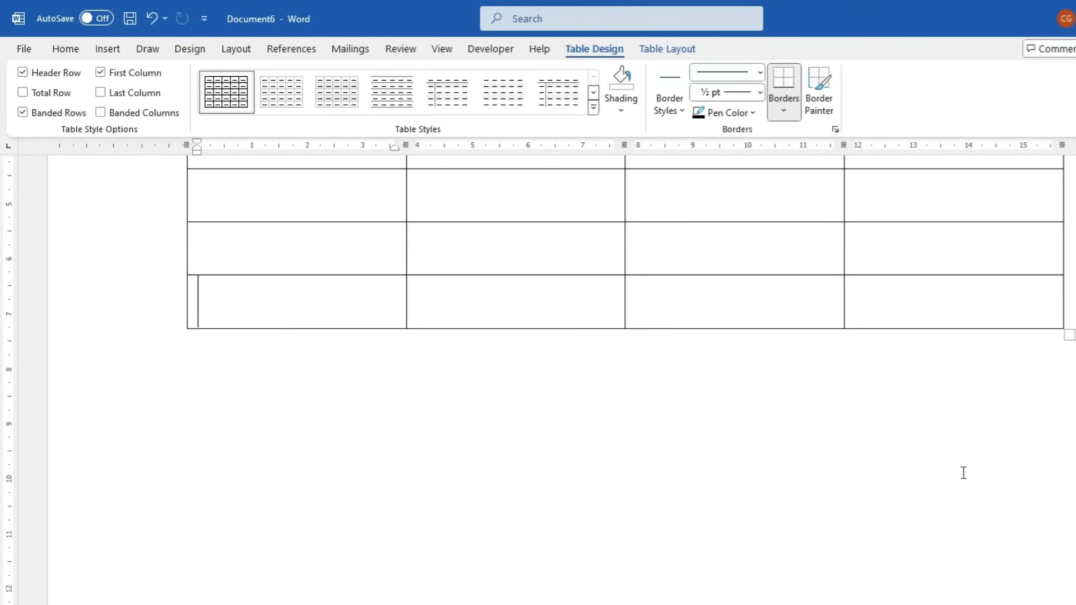
scroll(963, 473, up, 5)
ctrl+scroll(932, 465, down, 1)
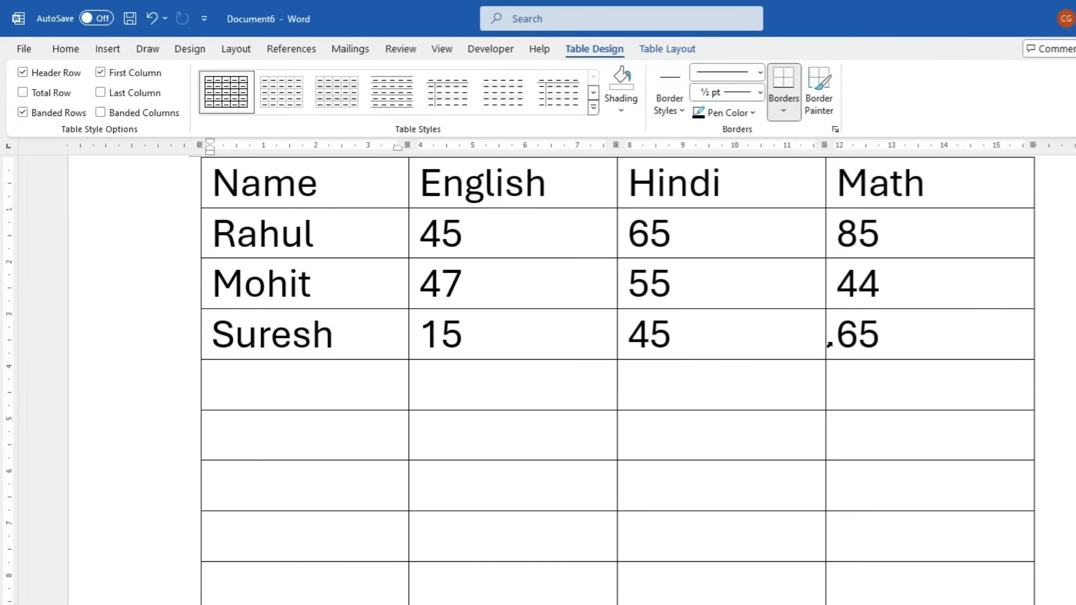
Try selecting the last marks row and the empty rows below it
drag(901, 335, 348, 317)
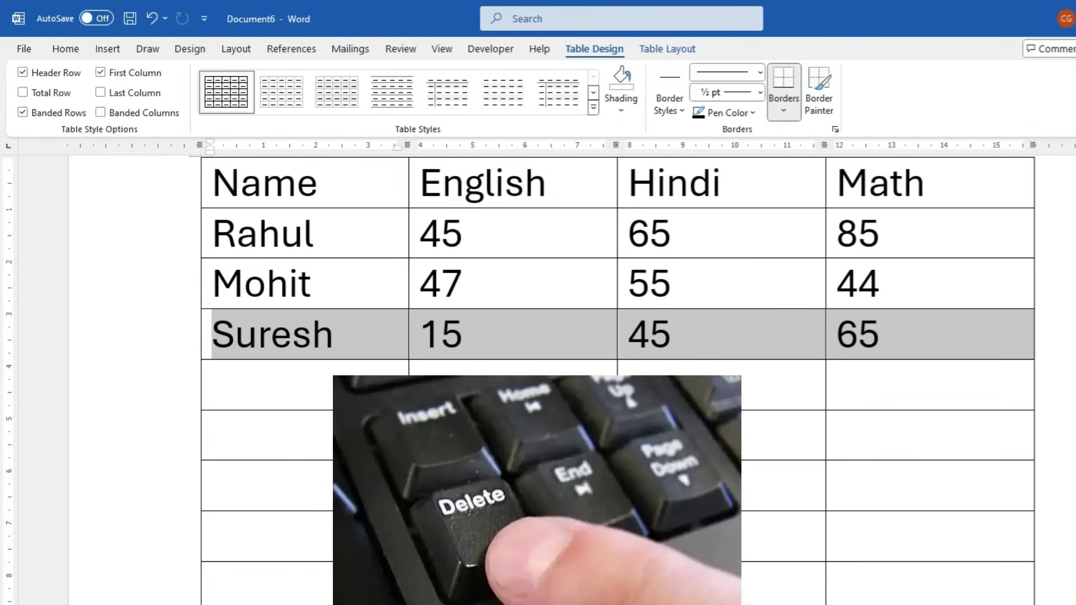
click(417, 434)
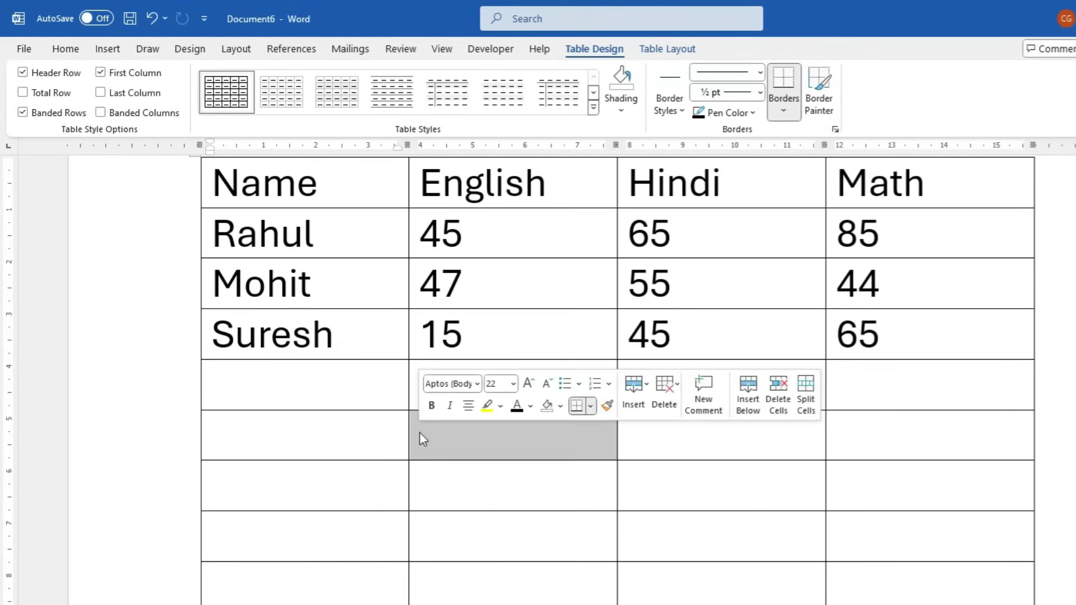
click(249, 552)
drag(257, 500, 970, 582)
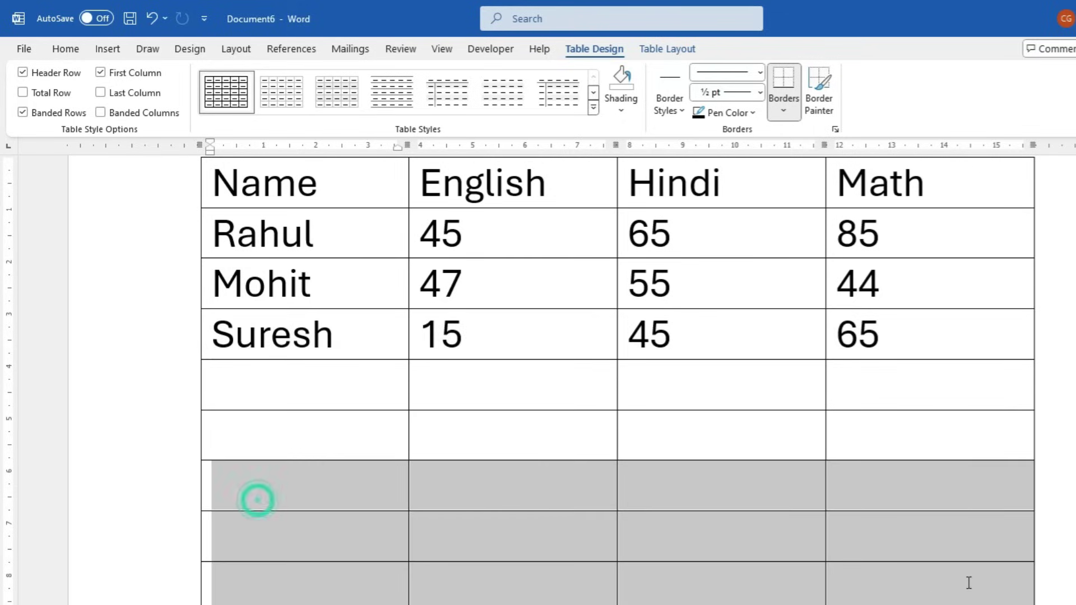
click(611, 483)
drag(223, 331, 634, 360)
click(656, 442)
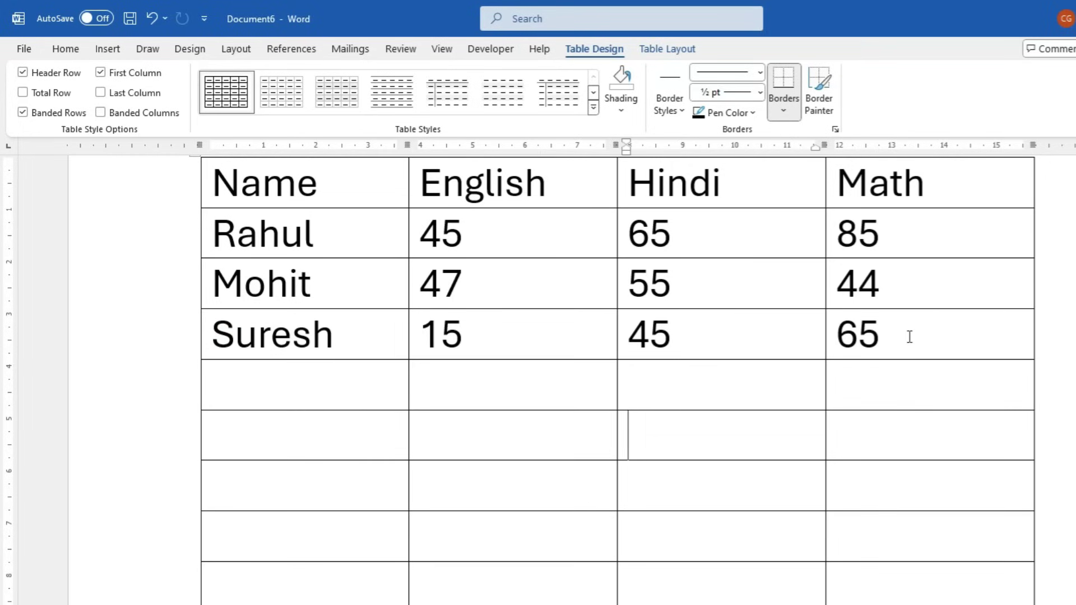
Clear the third student's marks and delete the surplus empty rows via Delete Cells
drag(910, 337, 324, 332)
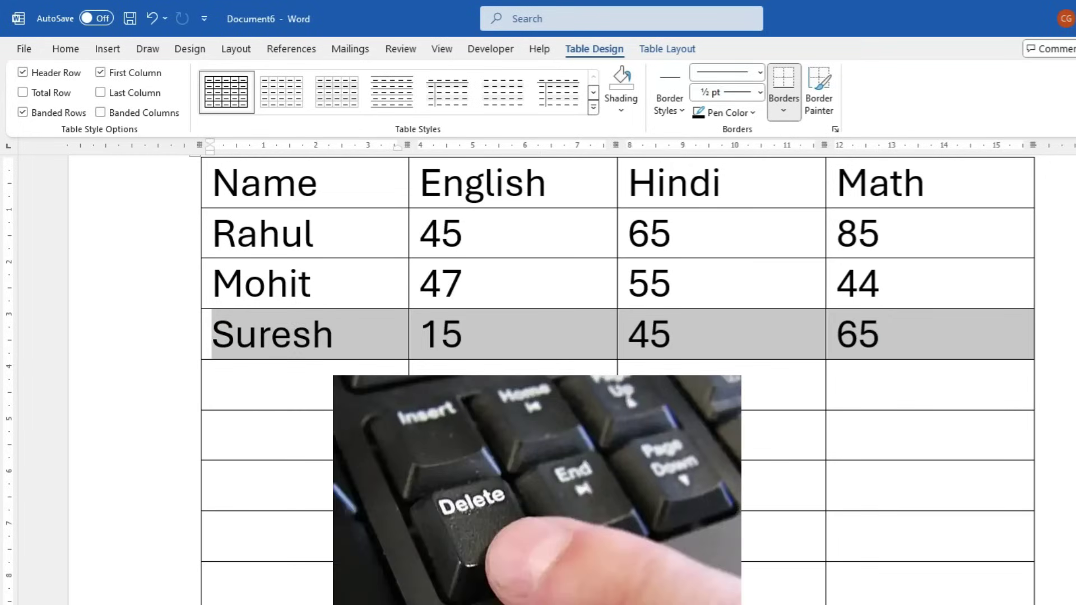
key(Delete)
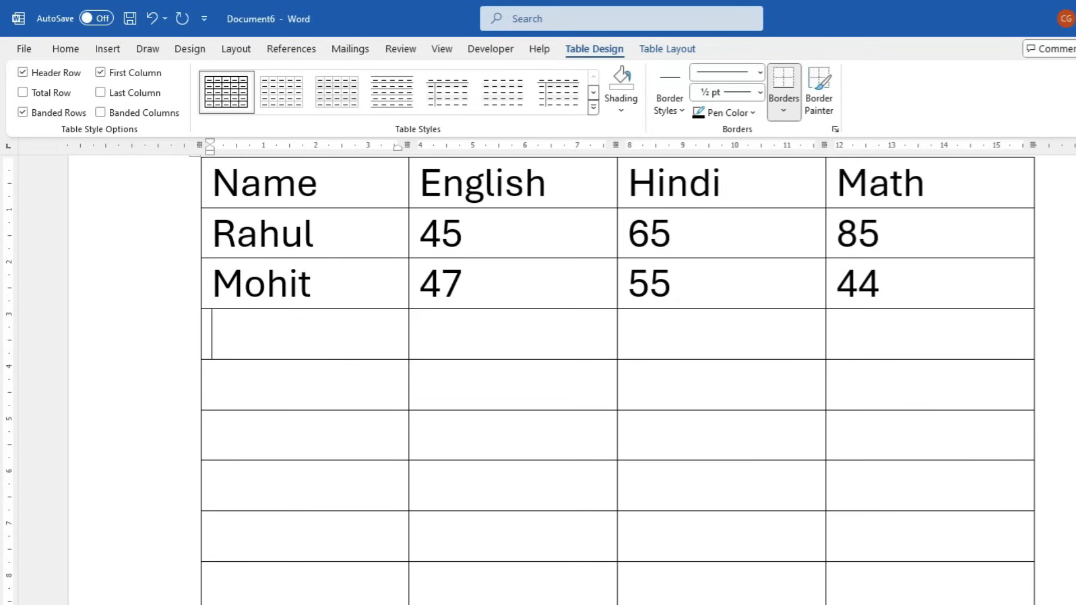
drag(325, 441, 935, 565)
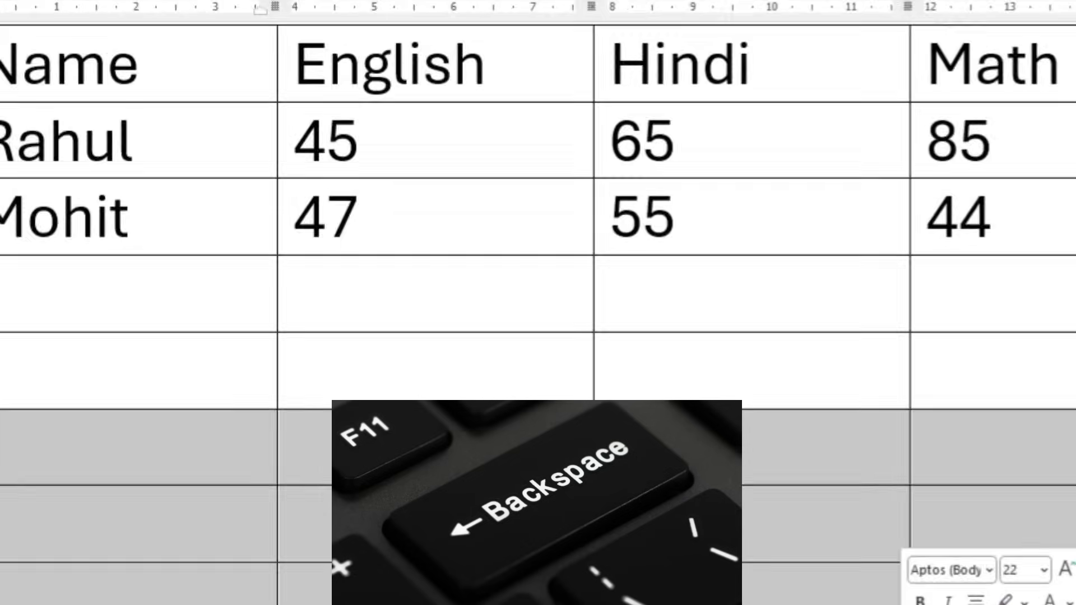
key(BackSpace)
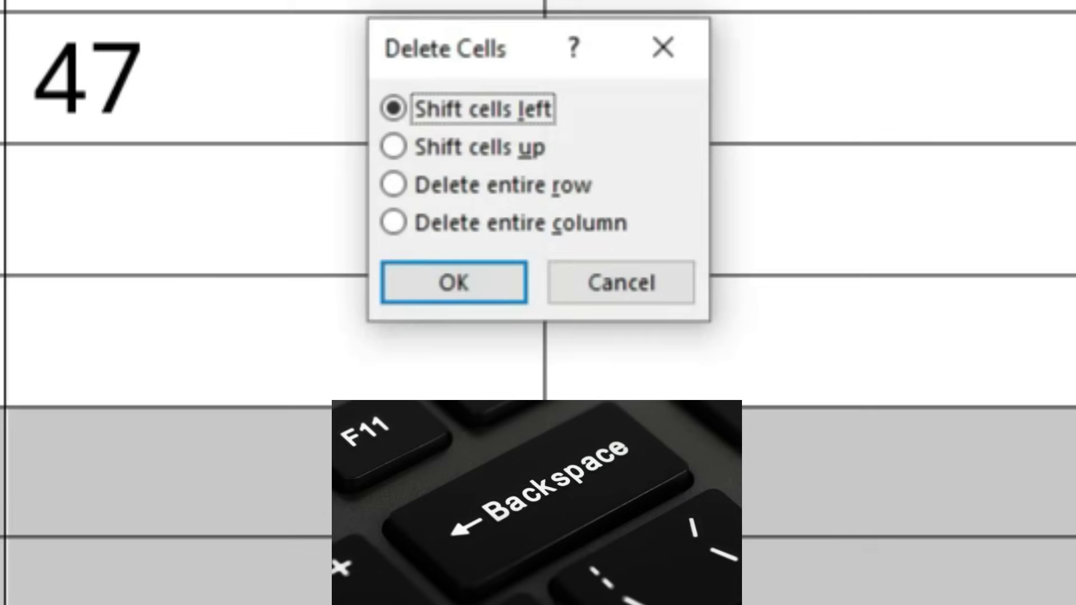
click(480, 283)
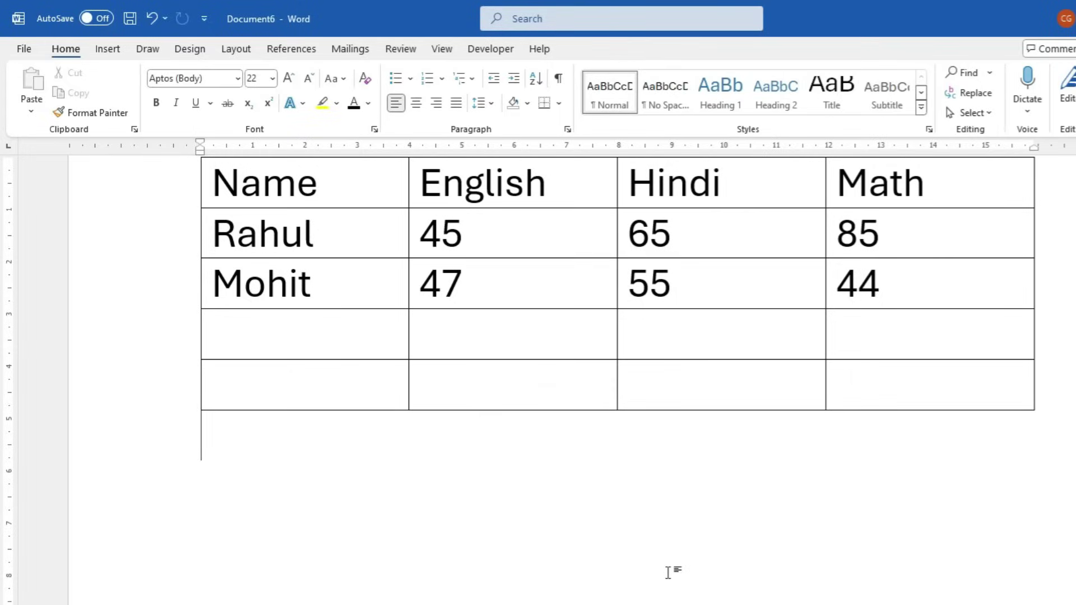
Click inside the marks table and switch between Table Design and Table Layout, ending on Table Design
scroll(668, 571, up, 3)
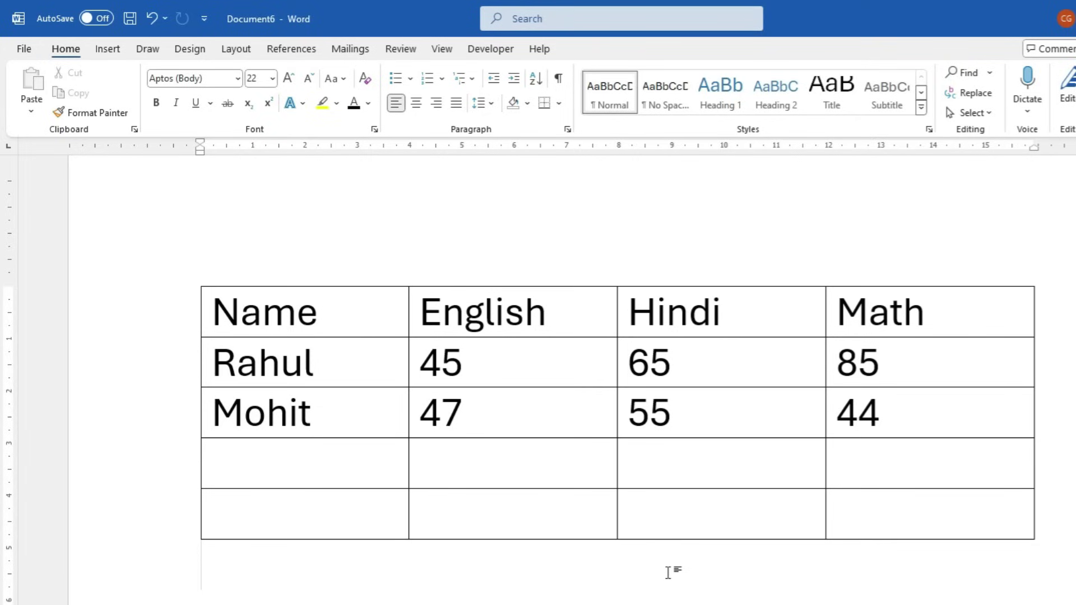
click(338, 508)
click(344, 419)
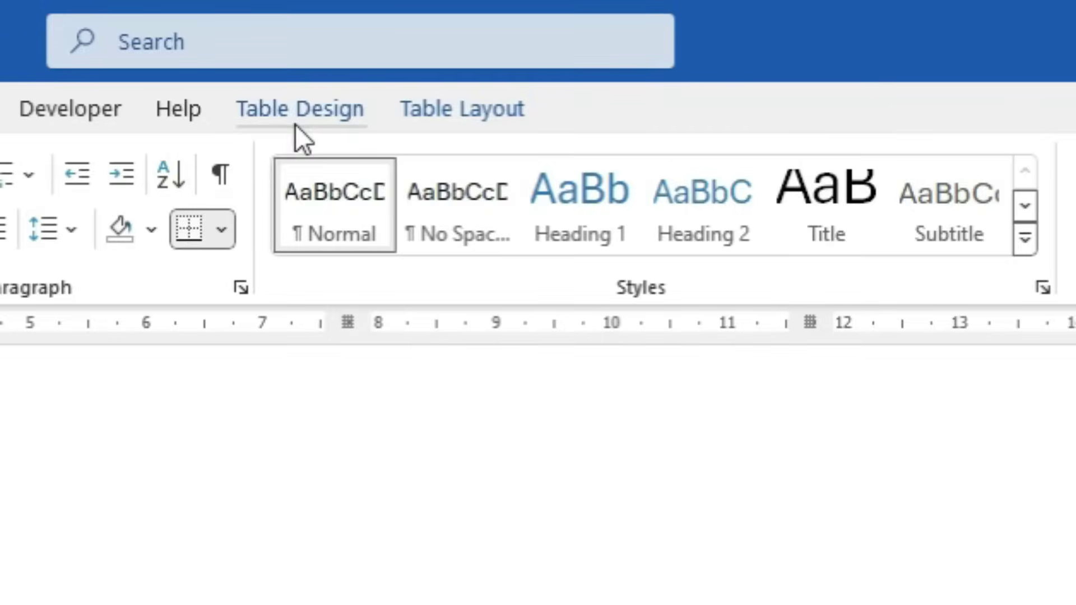
click(297, 116)
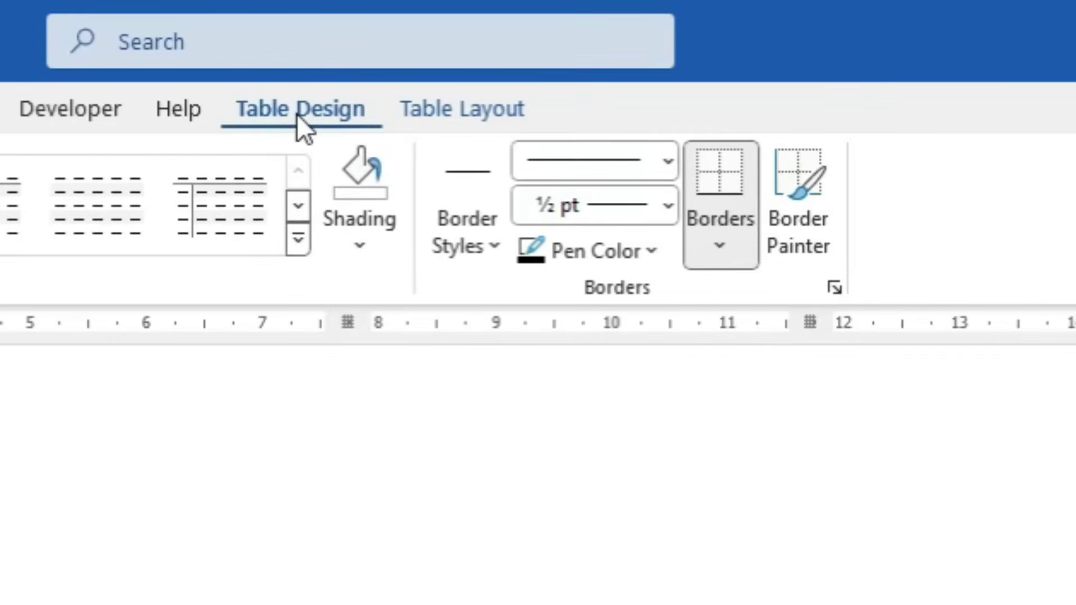
click(433, 104)
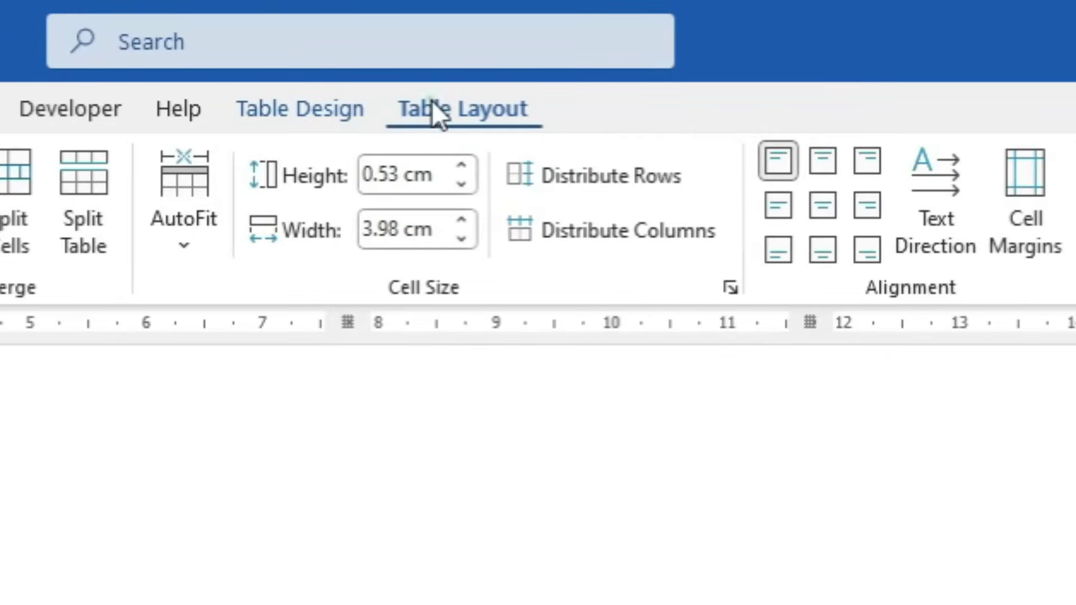
click(275, 108)
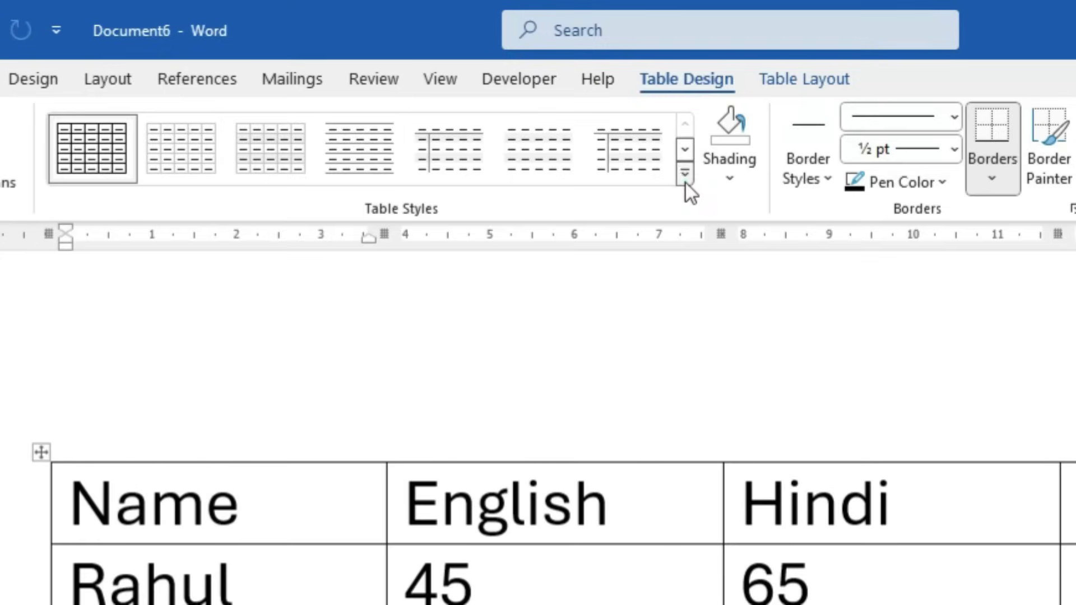
Try the blue and green grid styles, then apply the yellow Grid Table style
click(607, 110)
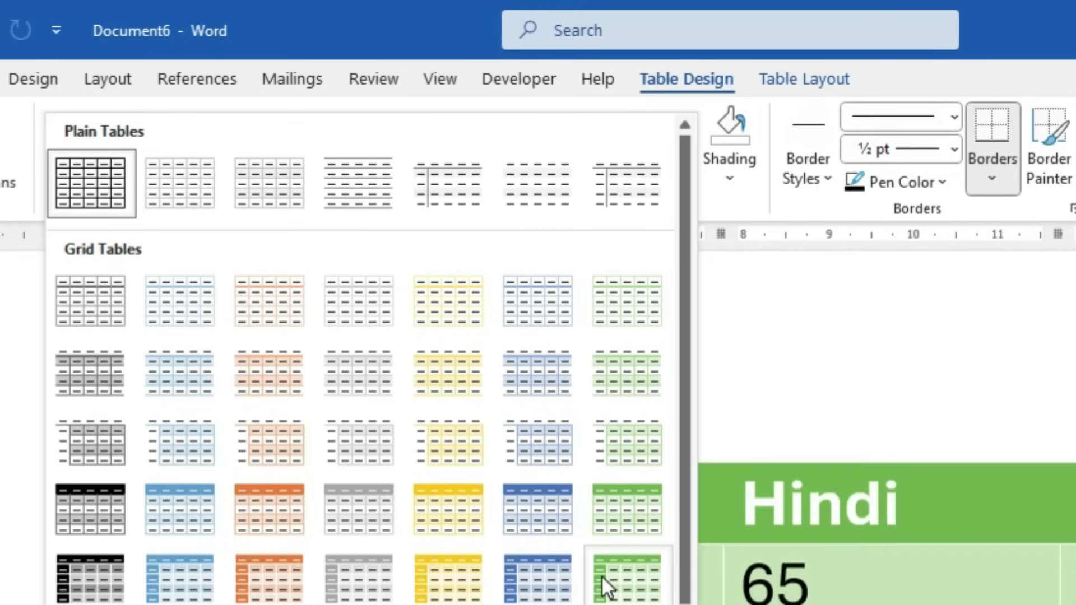
click(563, 527)
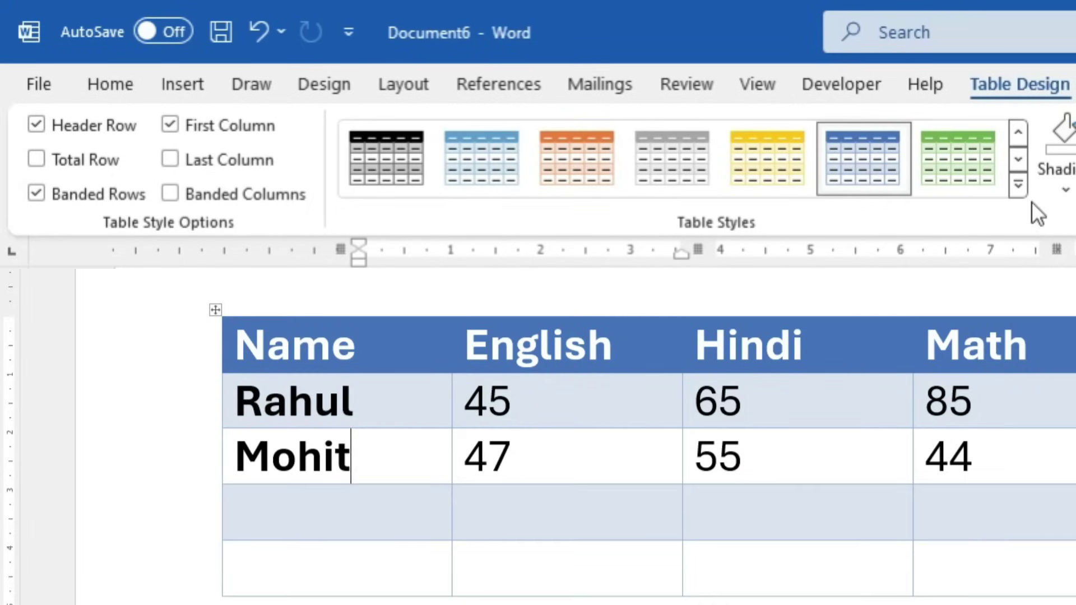
click(990, 179)
click(1019, 185)
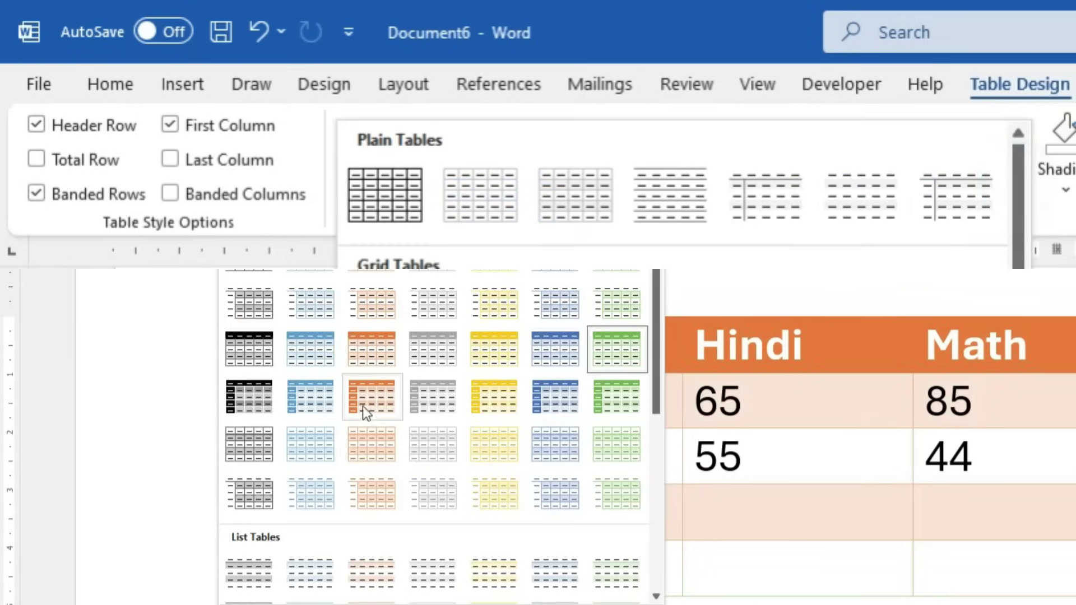
click(480, 408)
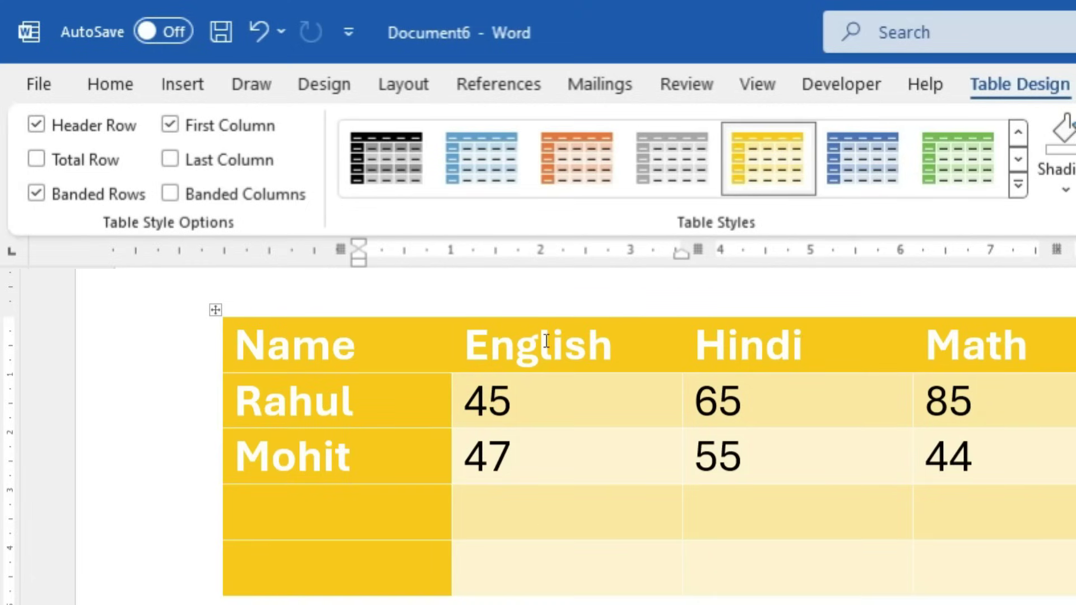
click(1019, 187)
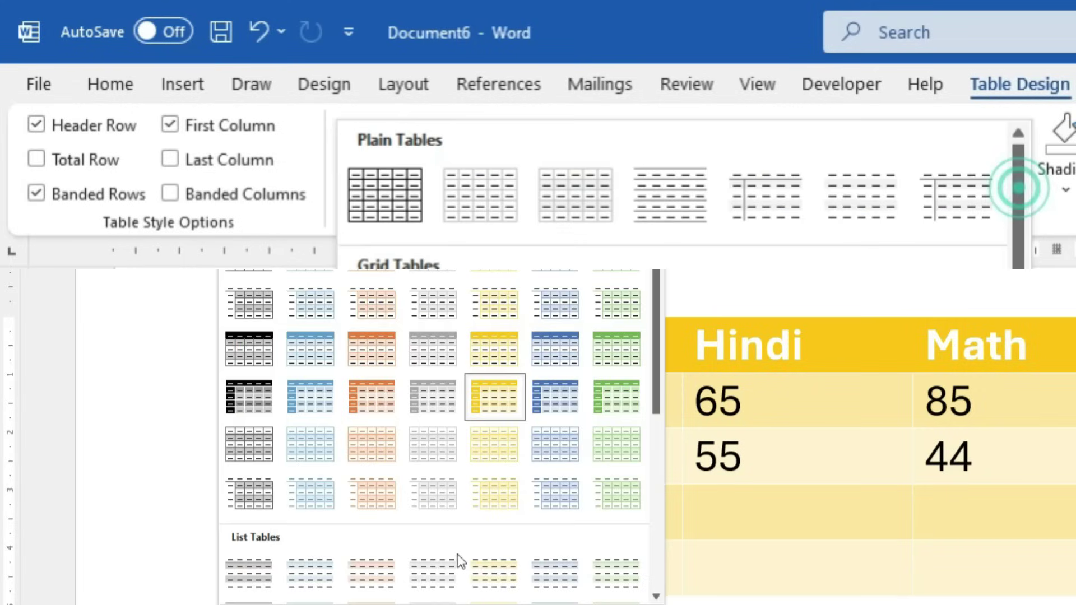
scroll(459, 553, down, 3)
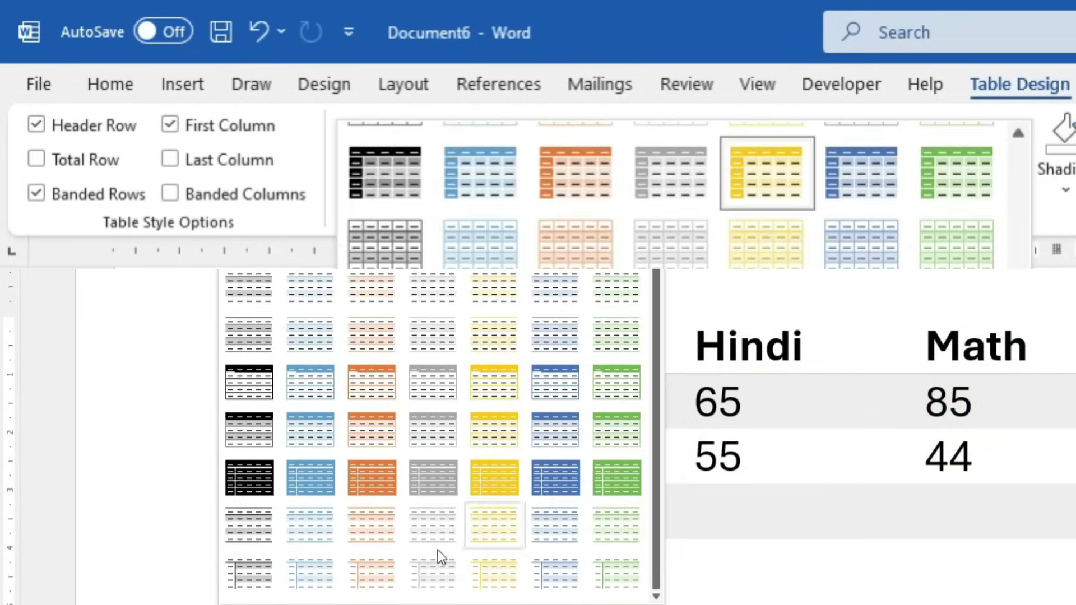
click(698, 474)
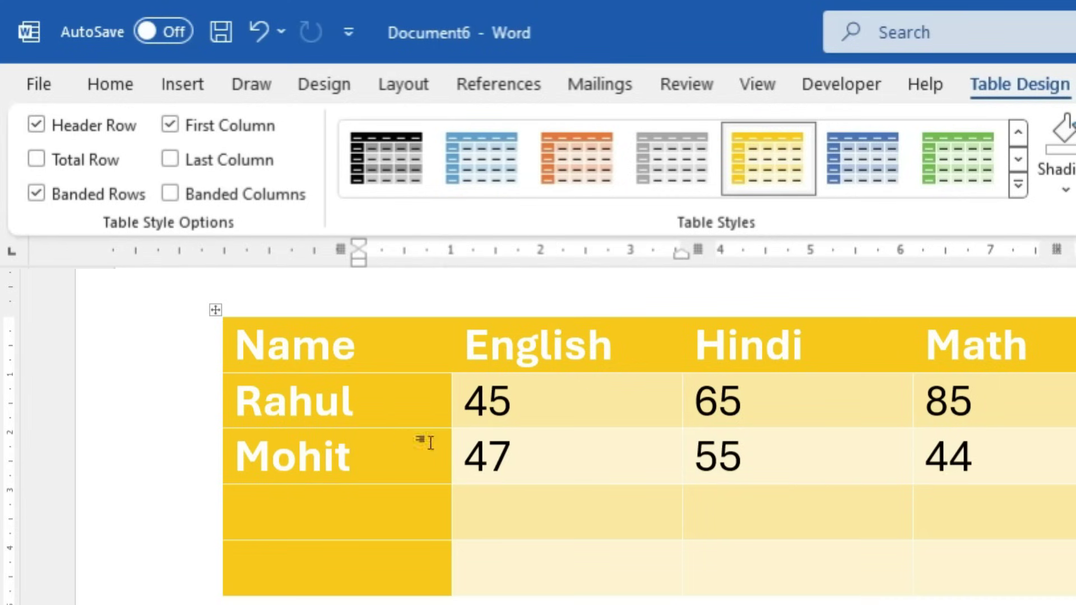
Uncheck Header Row and First Column, then check Total Row to style the empty last row
drag(234, 338, 1025, 341)
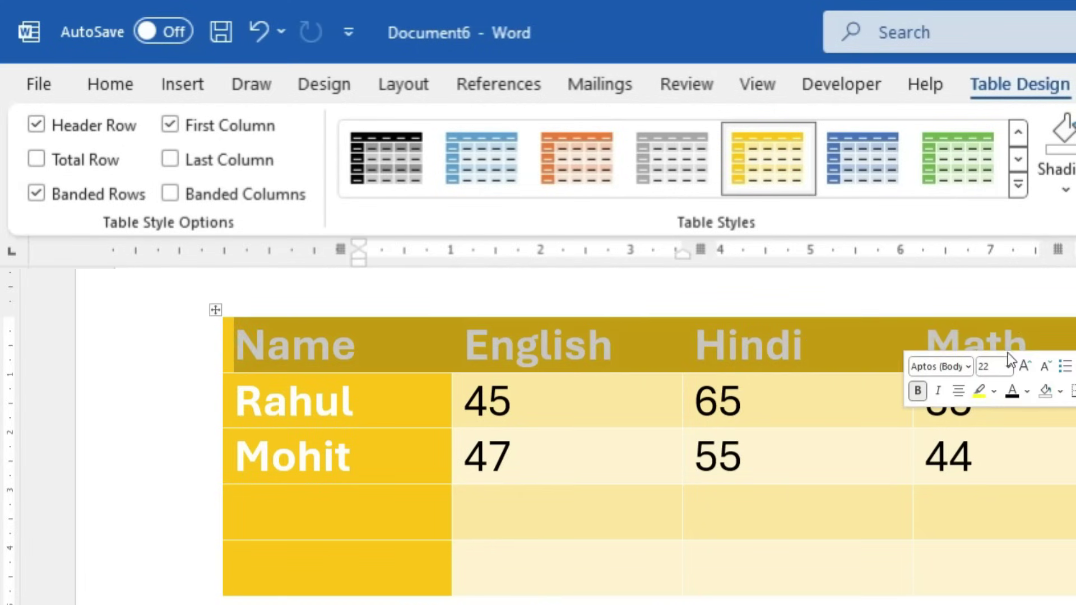
click(534, 424)
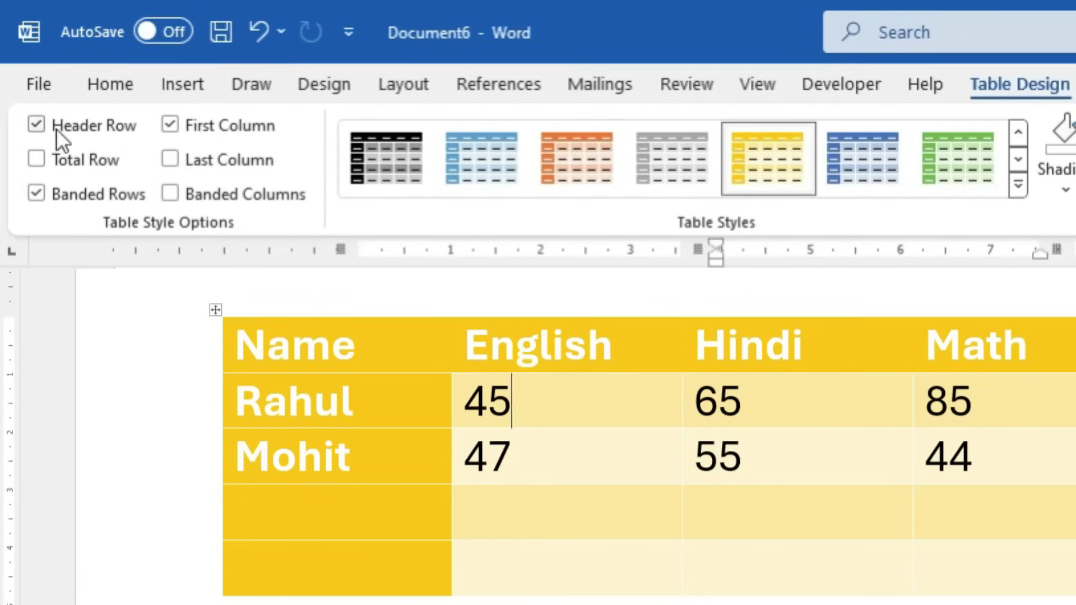
click(35, 125)
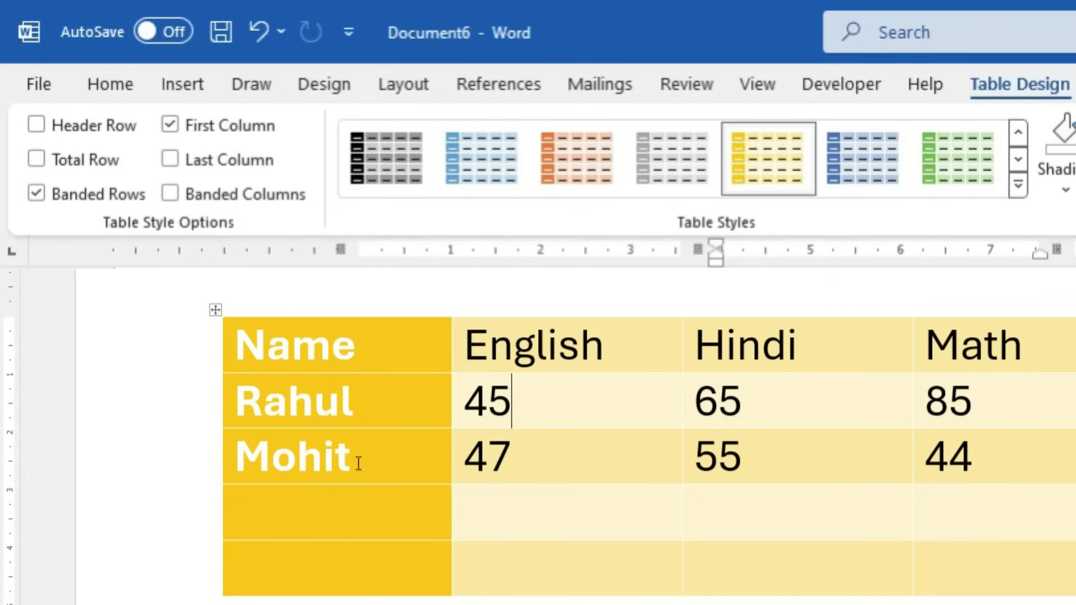
click(165, 128)
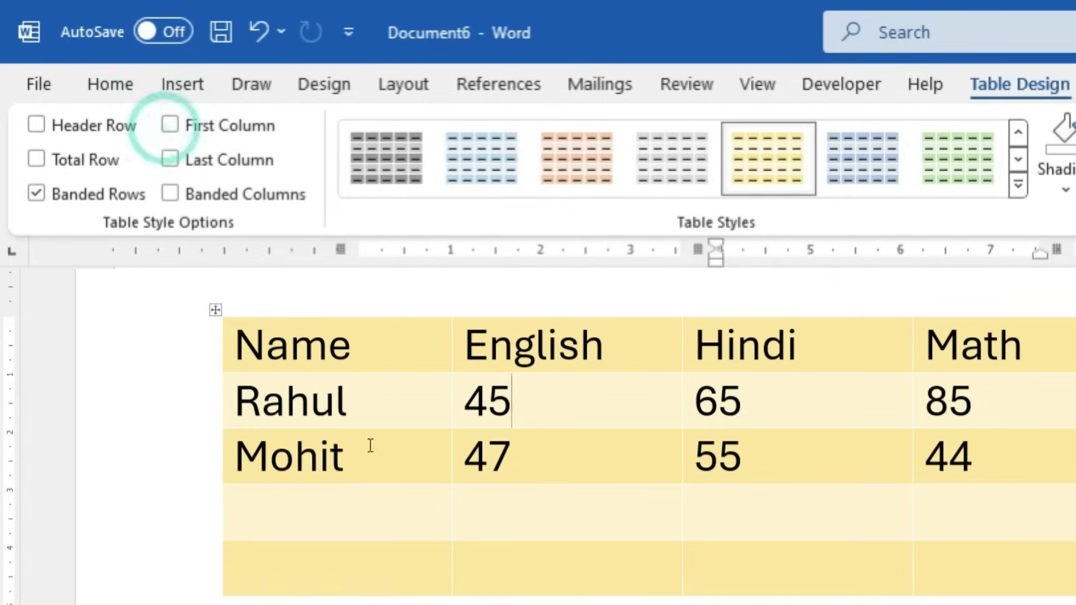
drag(247, 562, 893, 571)
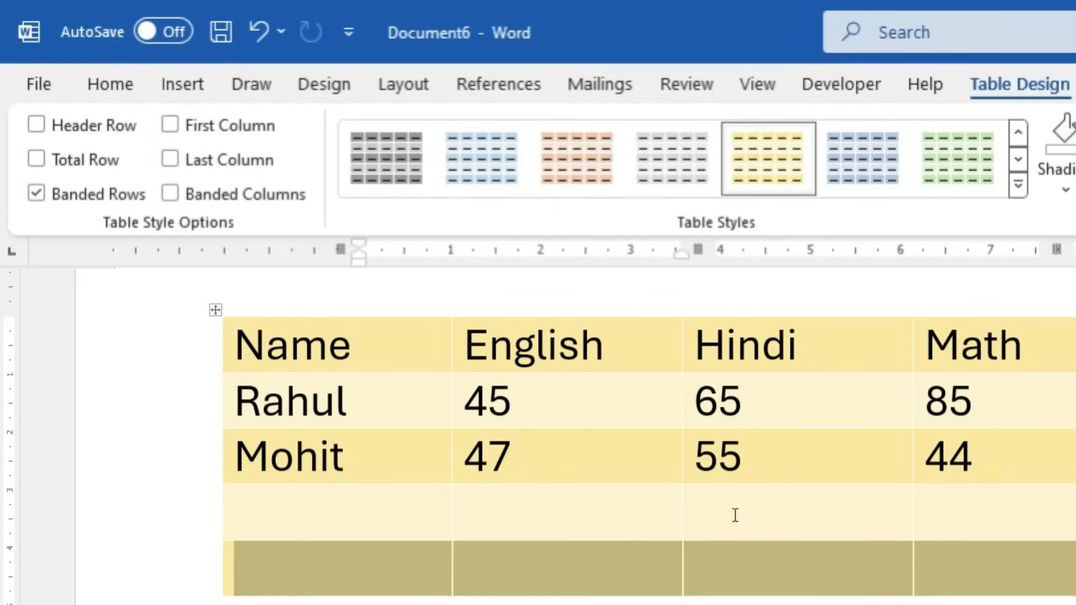
click(36, 159)
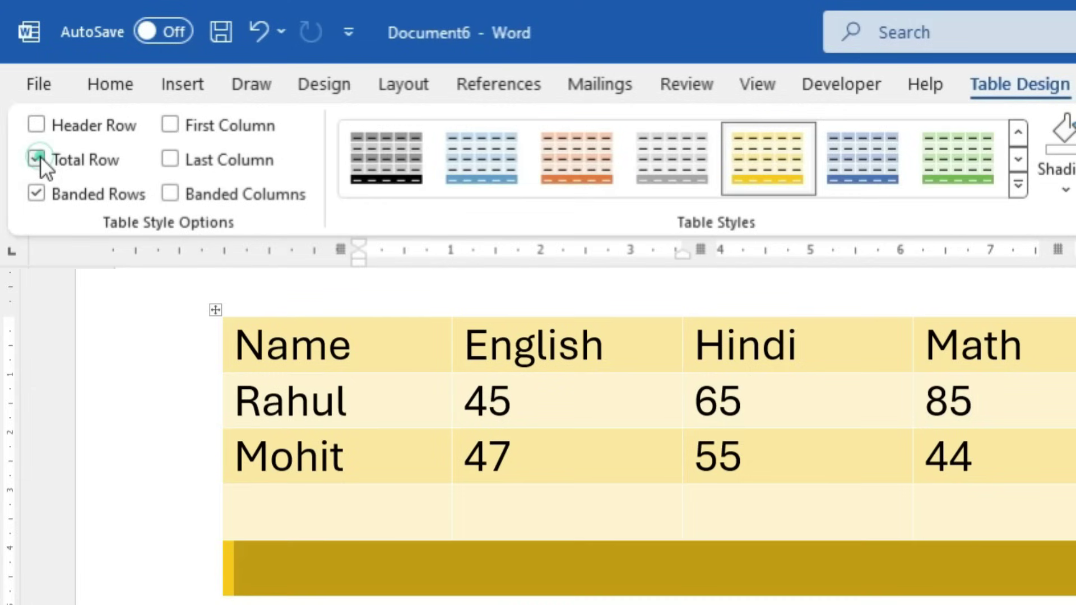
click(574, 491)
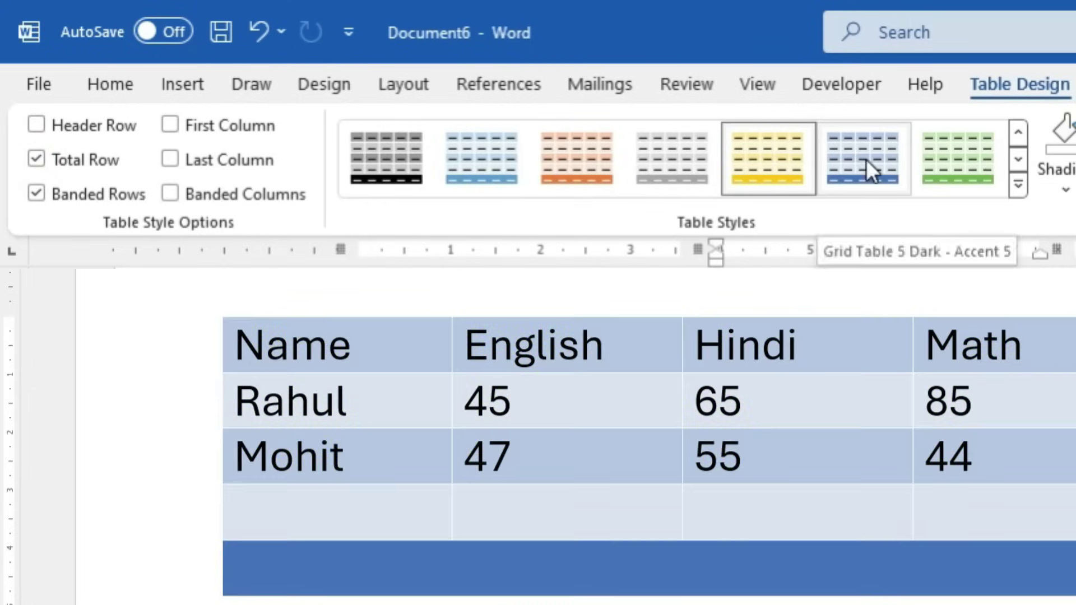
Apply the blue grid table style and turn Header Row styling back on
click(870, 159)
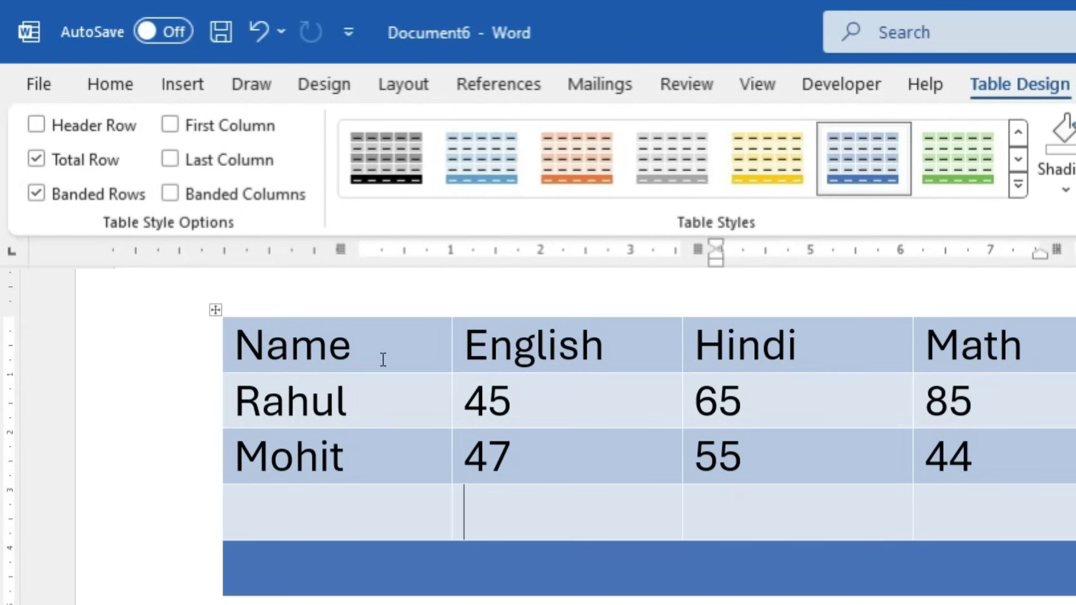
click(384, 360)
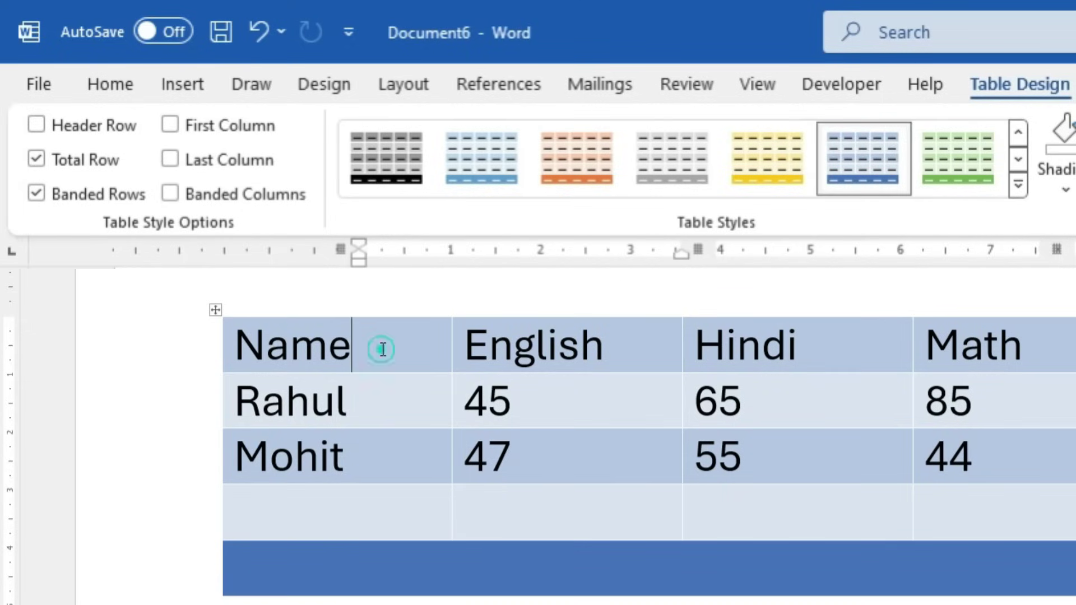
click(35, 125)
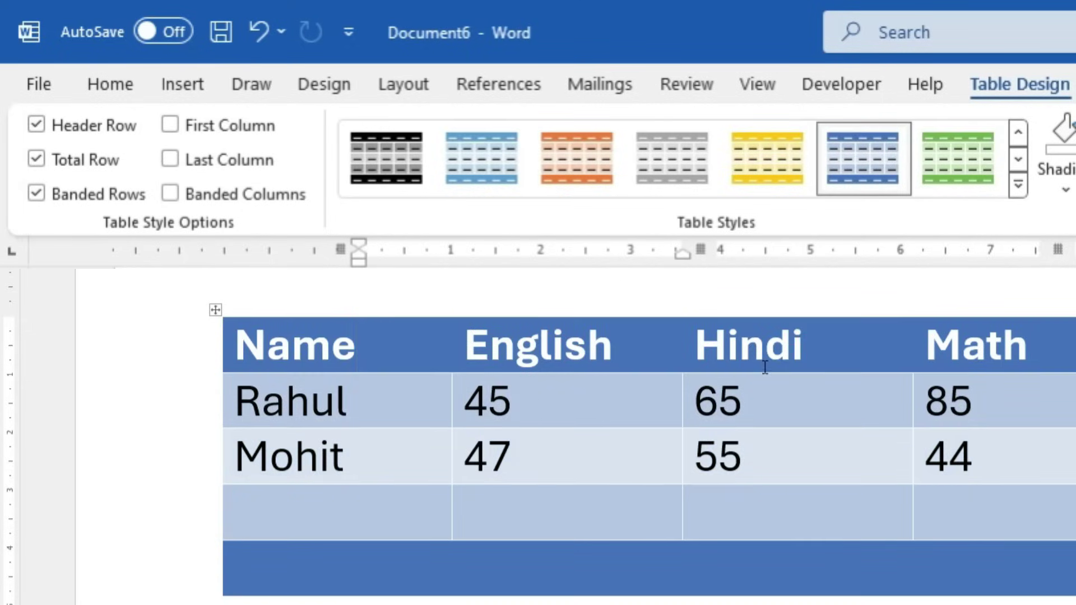
Add another empty row to the table with Tab from the cell under Math
click(1033, 519)
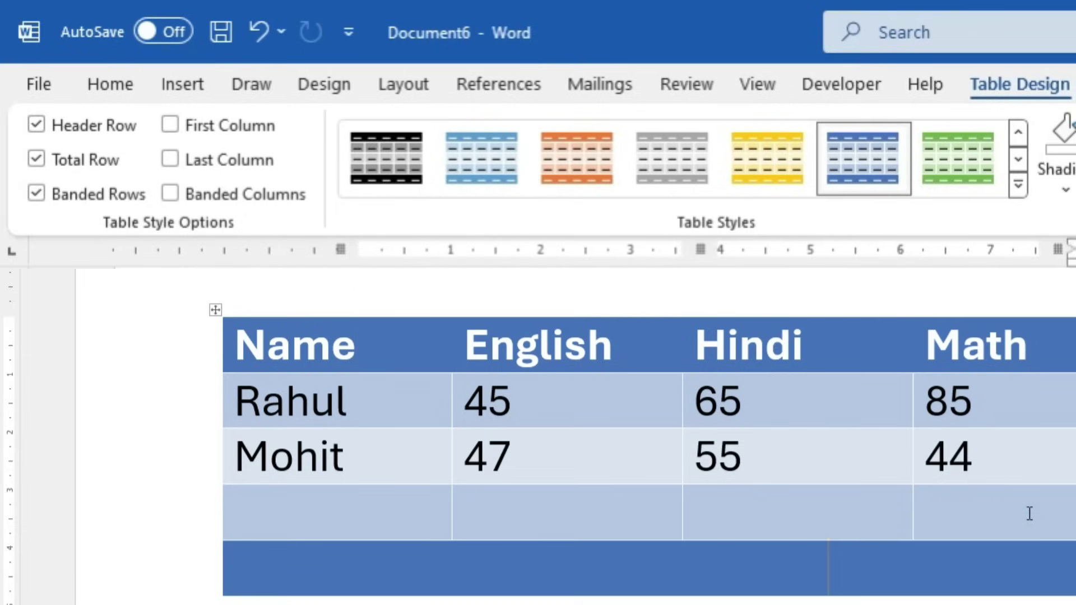
key(Tab)
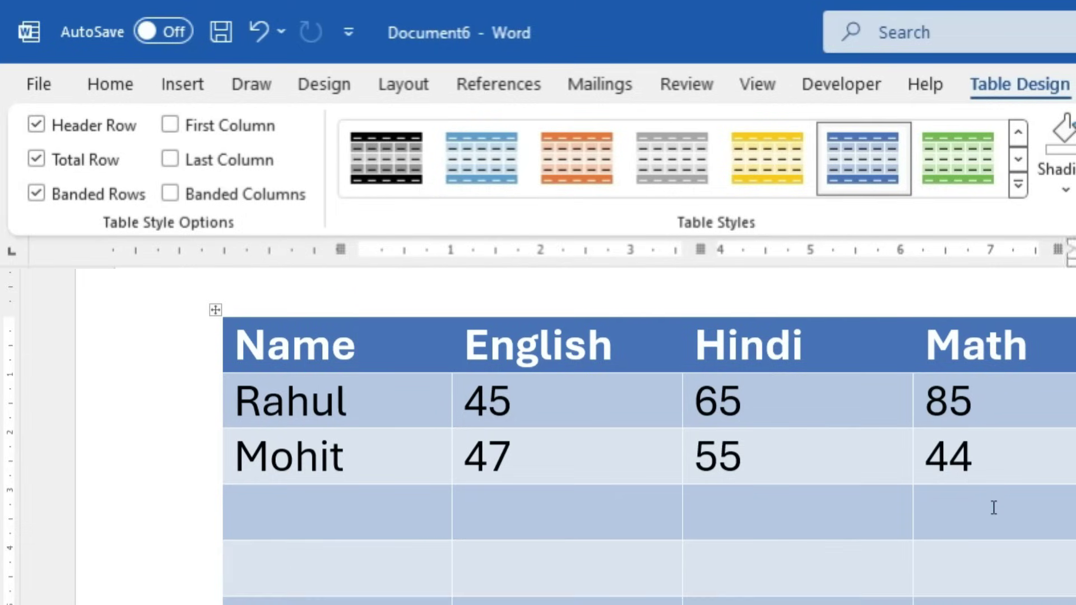
scroll(992, 507, down, 5)
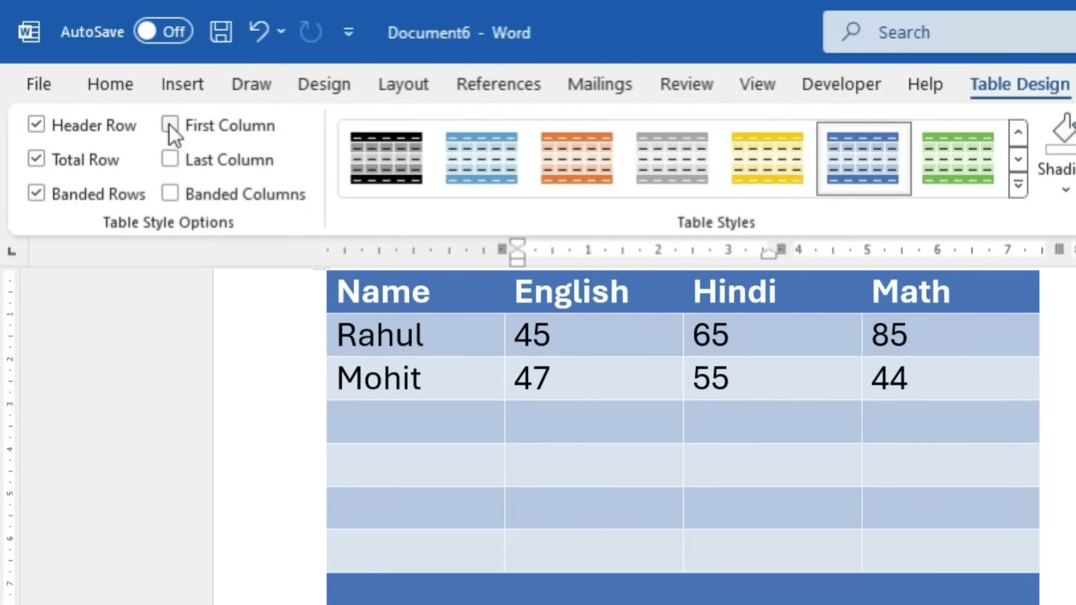
click(37, 125)
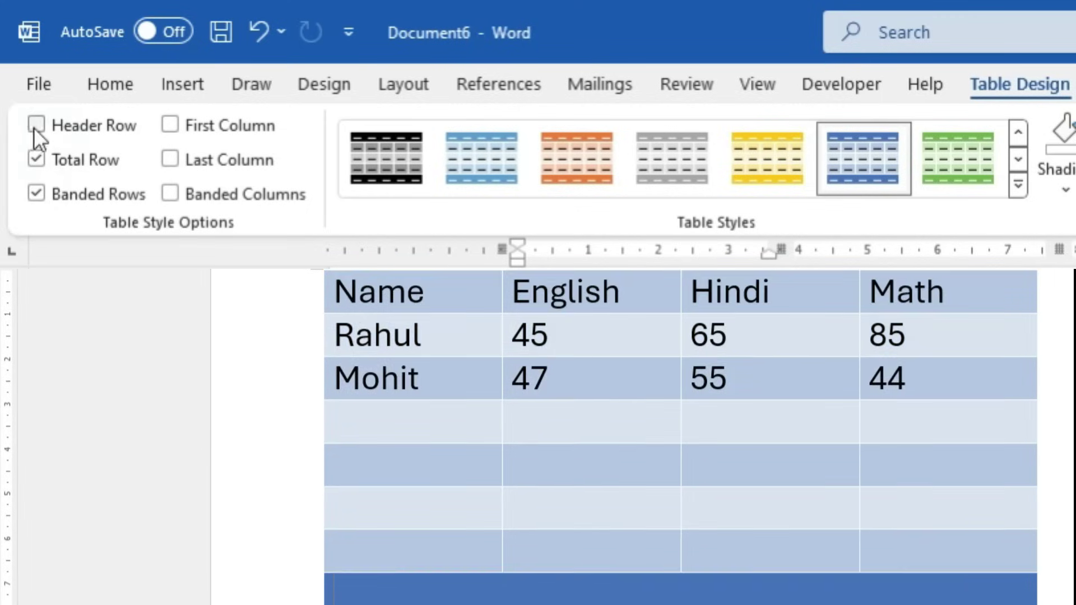
click(37, 158)
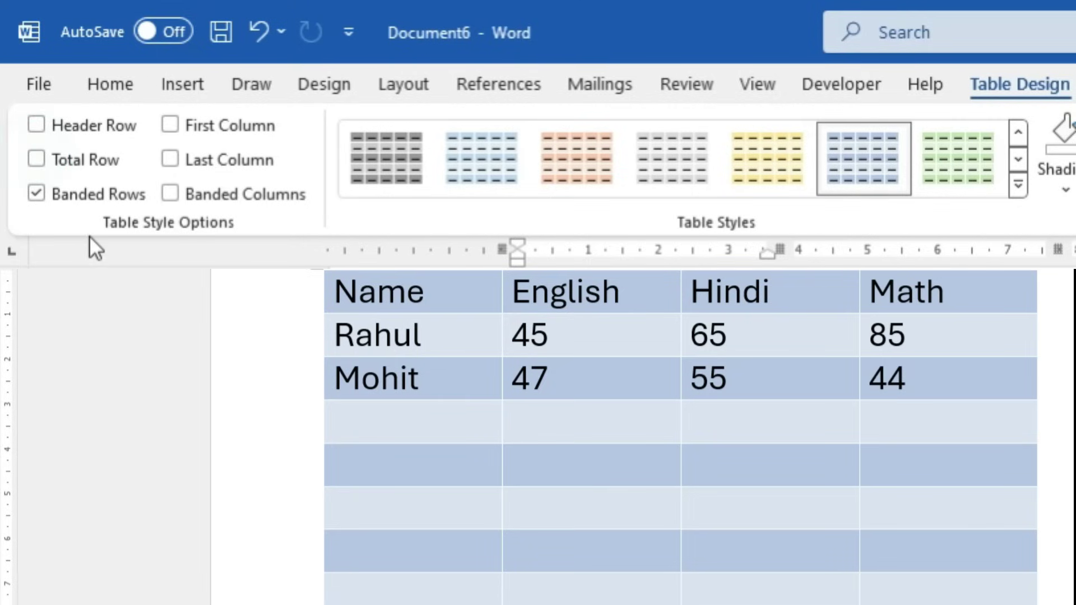
click(170, 129)
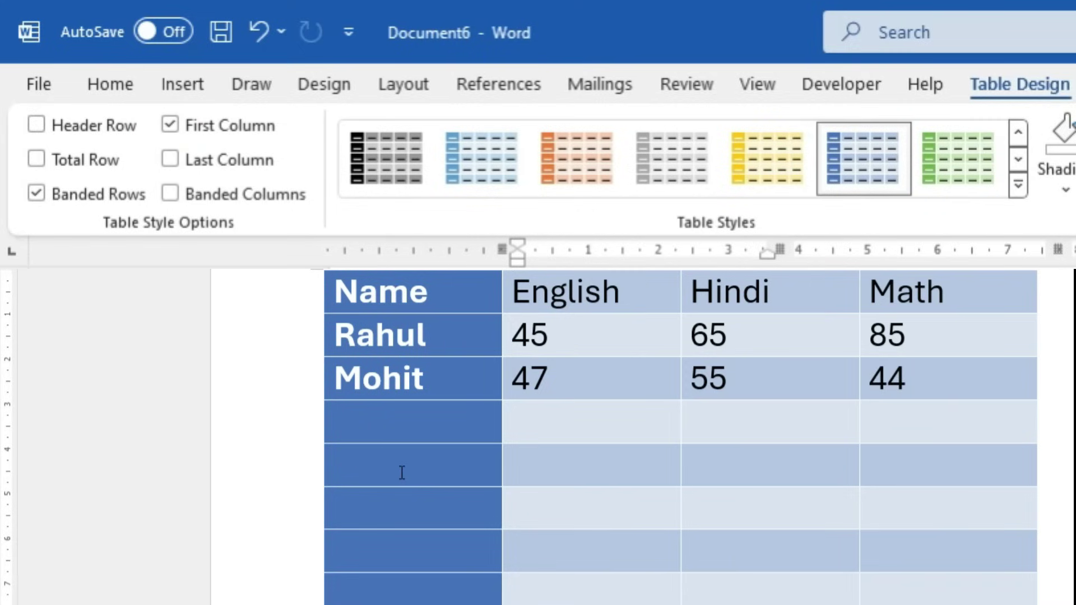
click(170, 159)
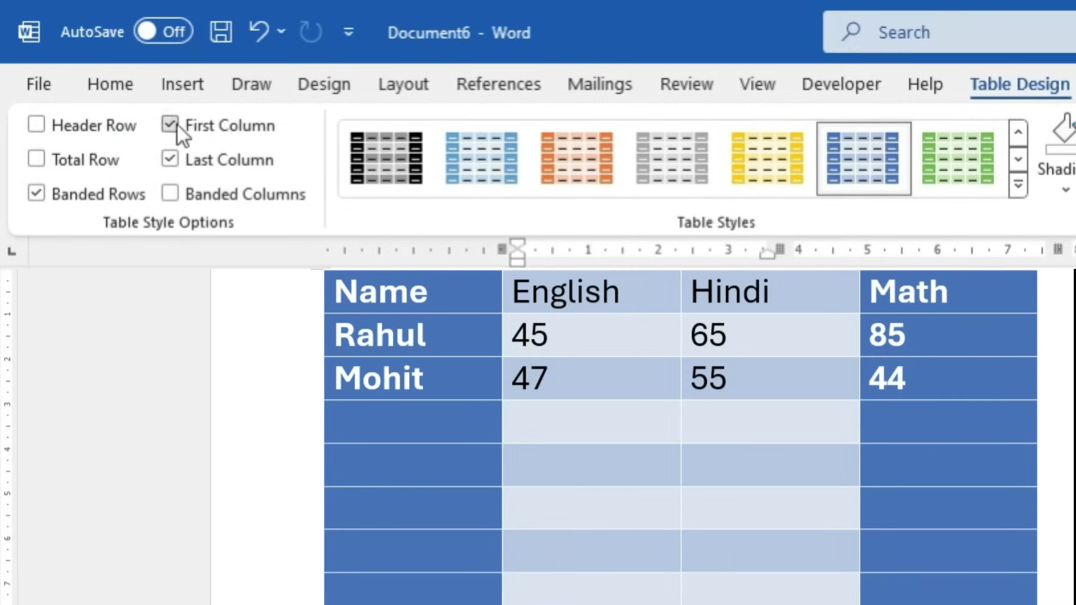
click(171, 125)
click(164, 159)
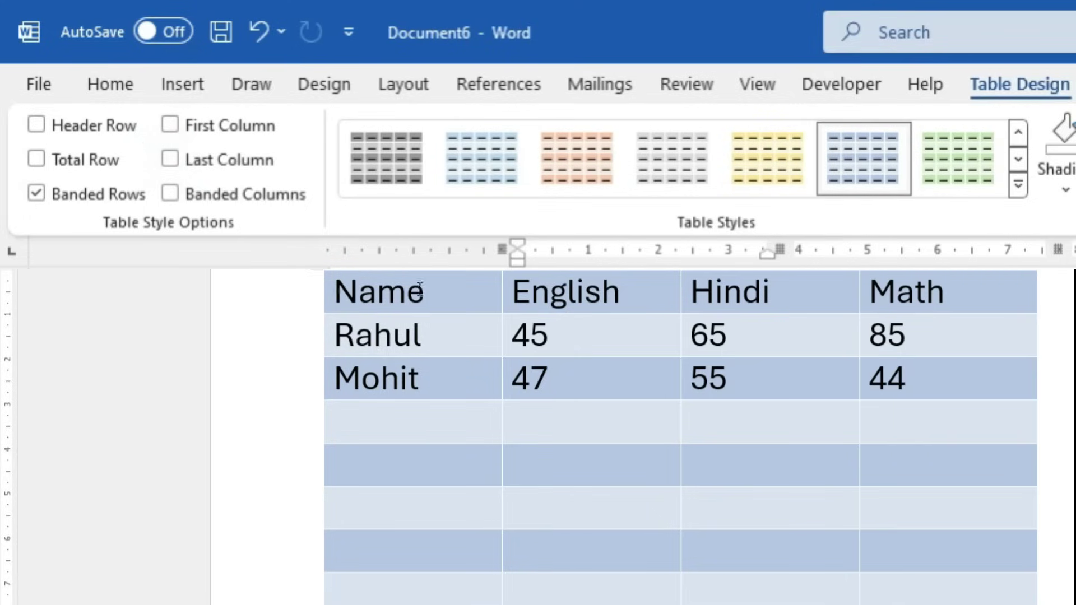
drag(331, 288, 934, 297)
drag(344, 335, 714, 344)
click(546, 519)
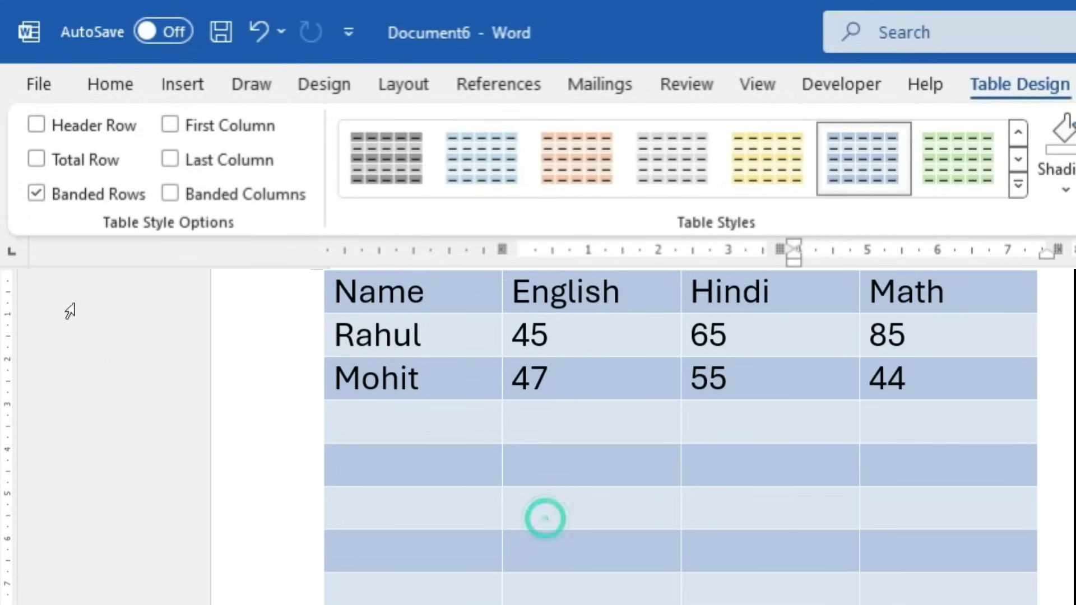
click(39, 195)
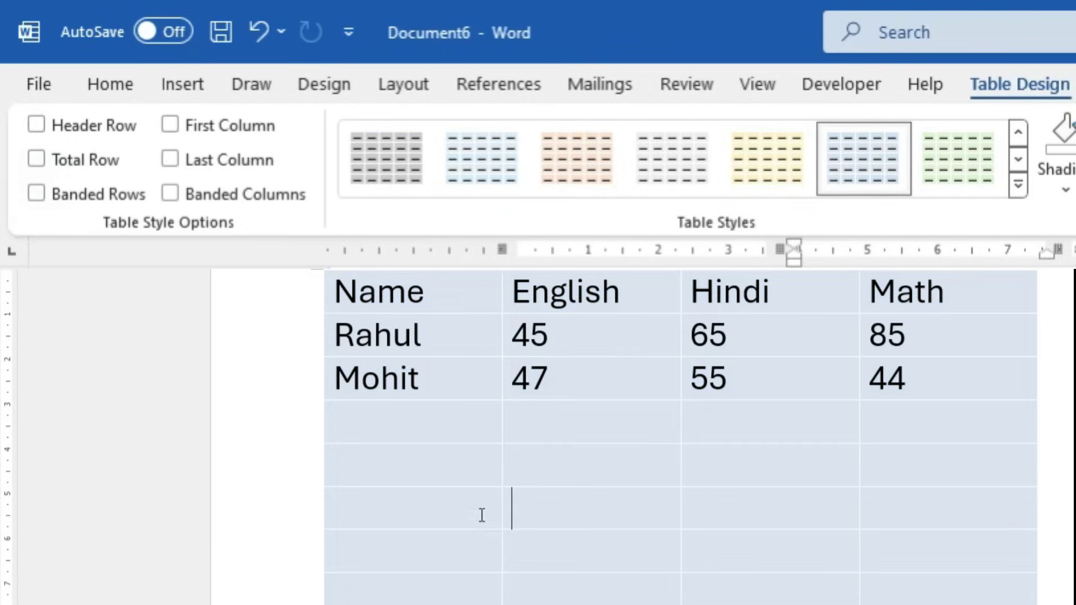
click(35, 195)
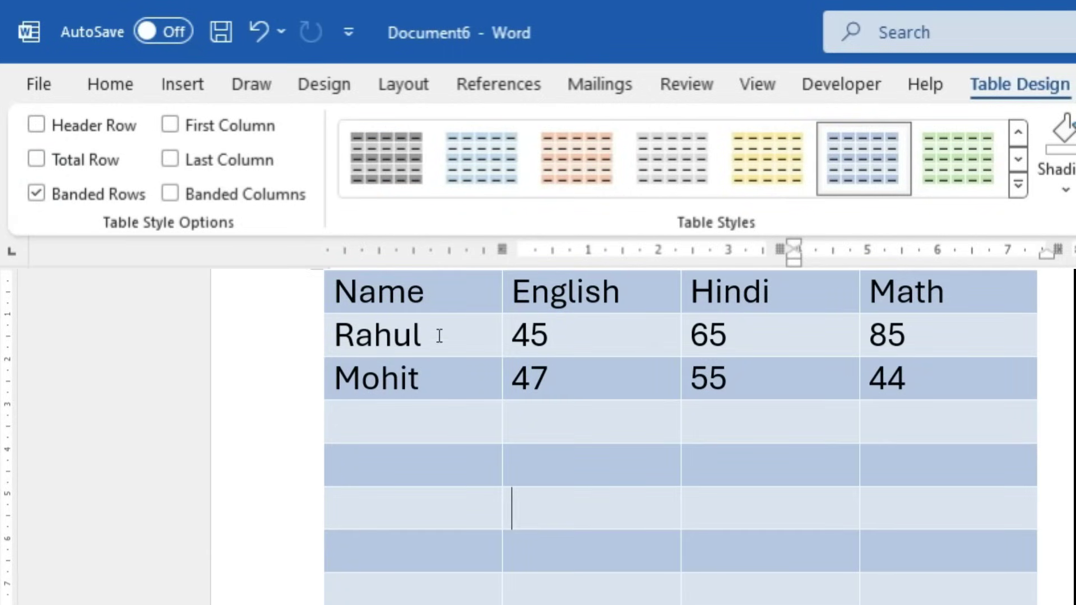
click(35, 193)
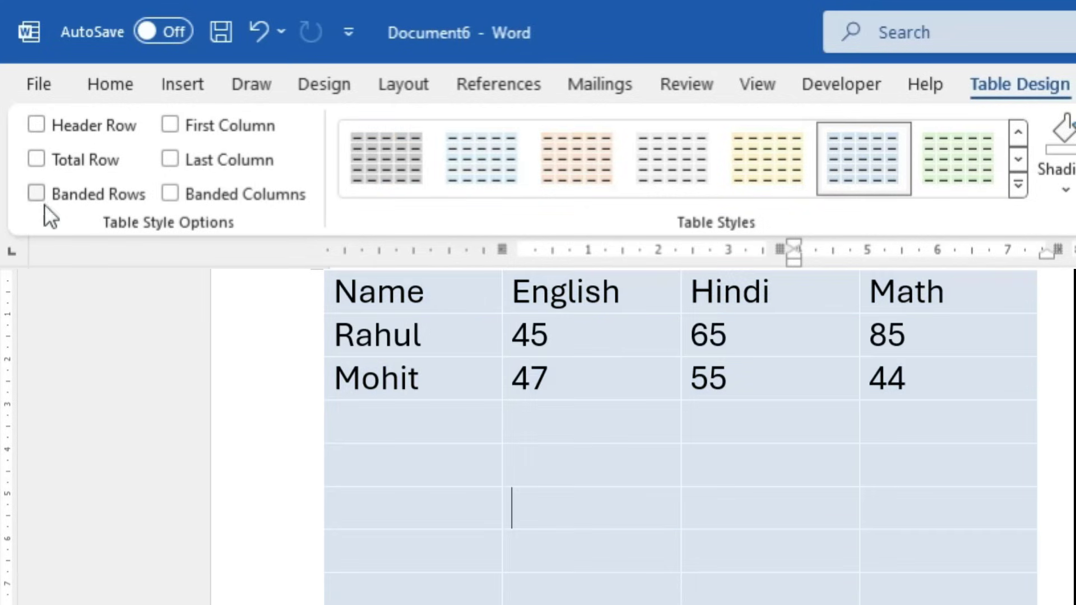
click(197, 206)
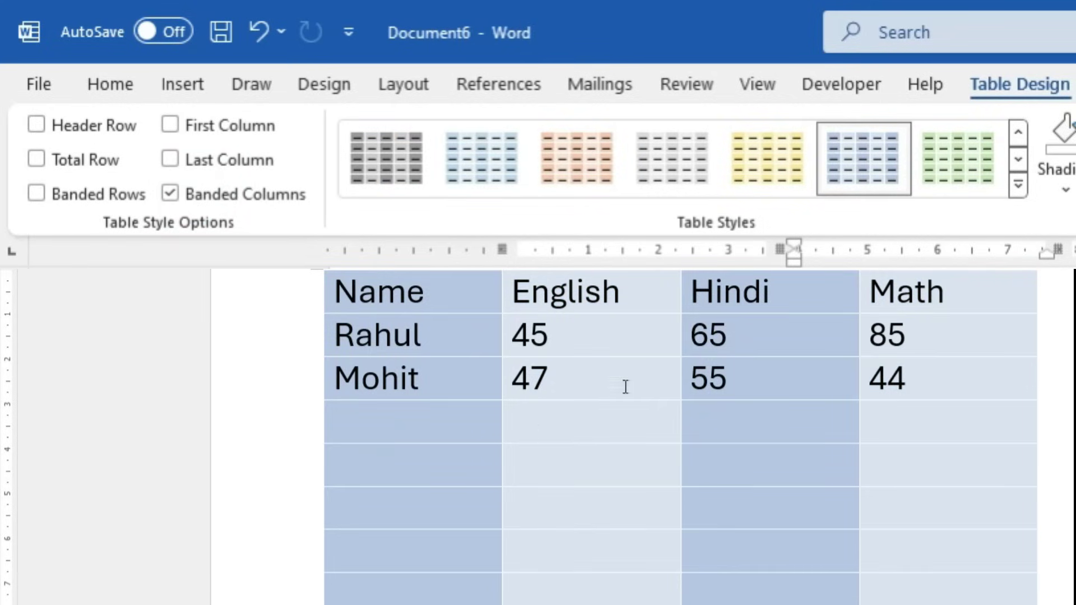
click(758, 297)
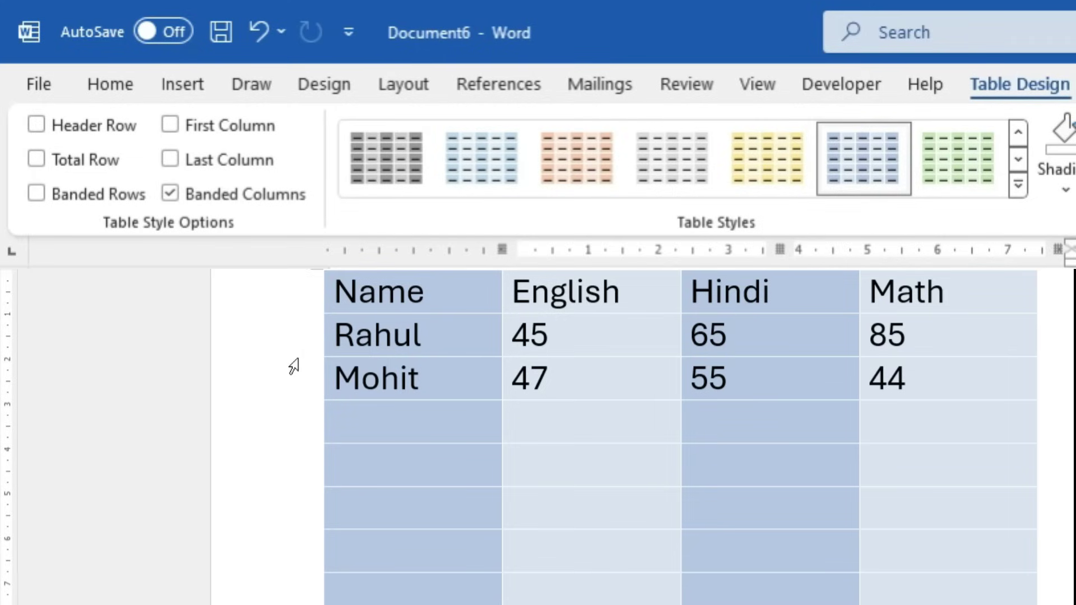
click(465, 305)
click(628, 298)
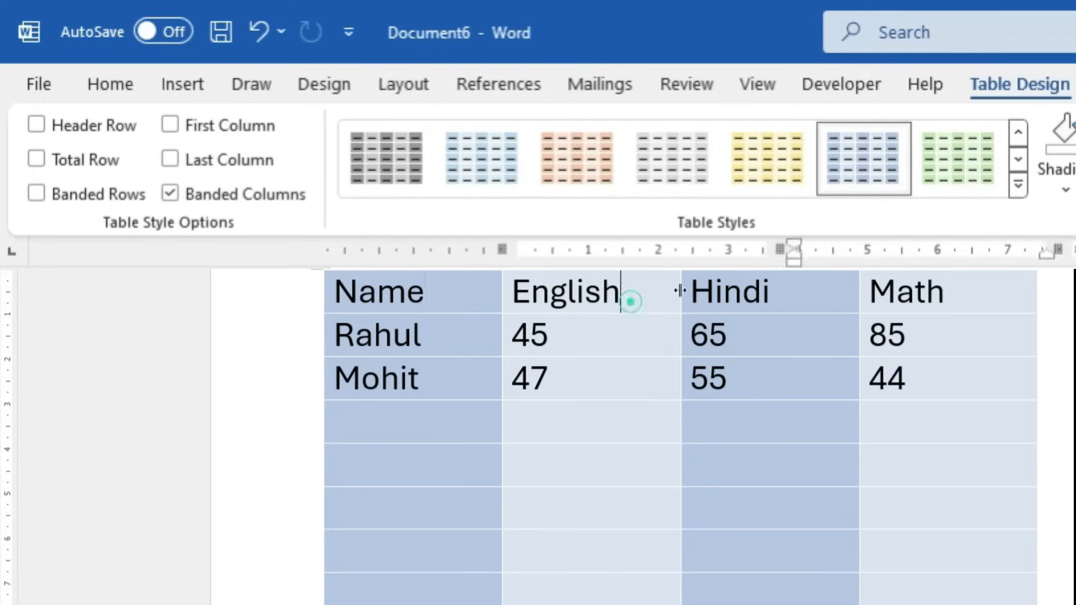
click(172, 193)
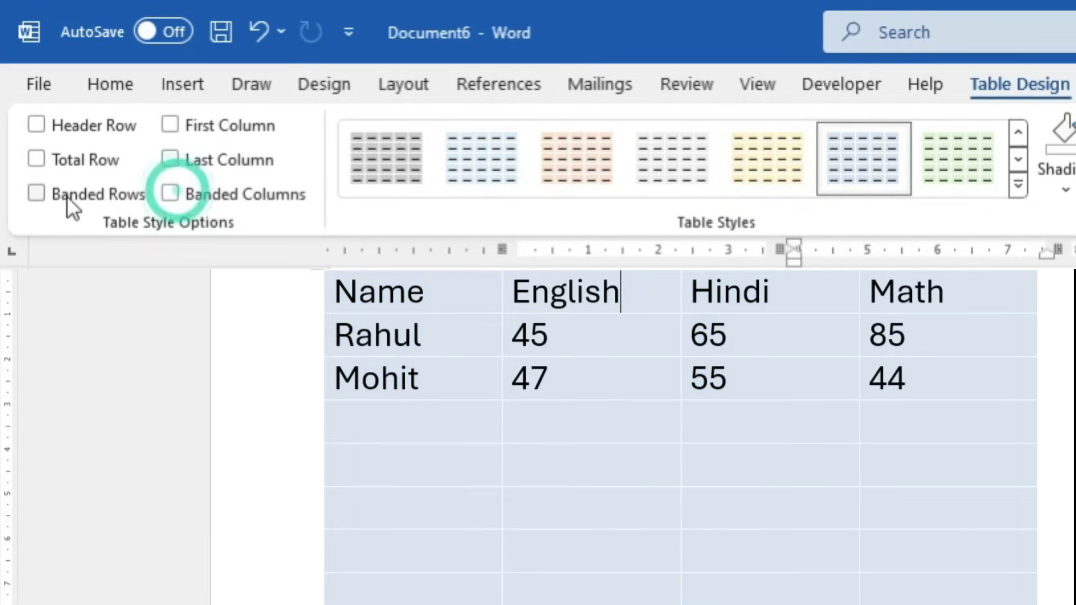
click(35, 162)
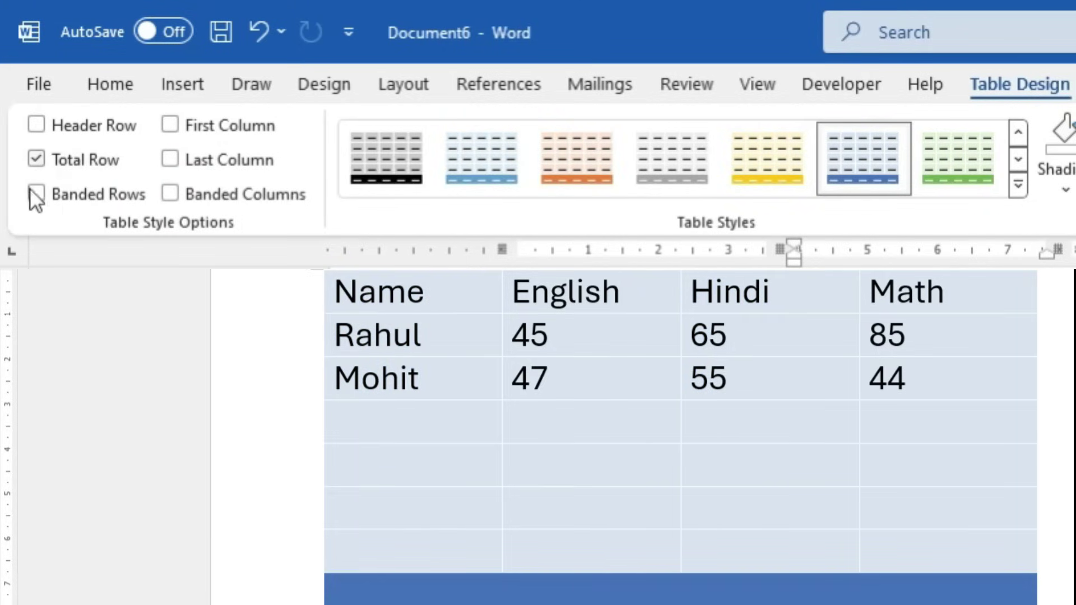
click(53, 198)
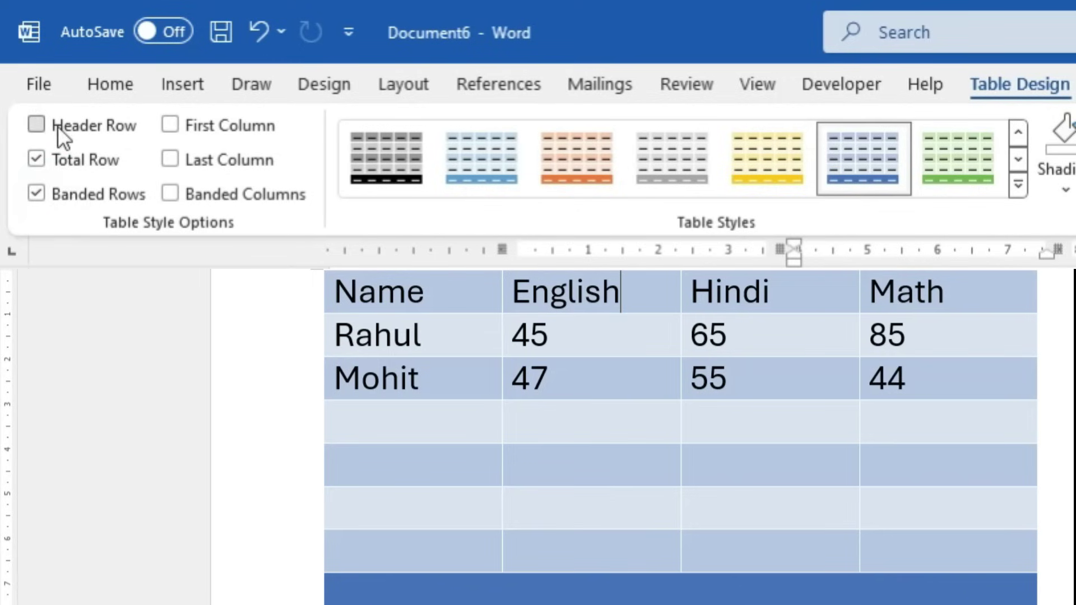
click(57, 125)
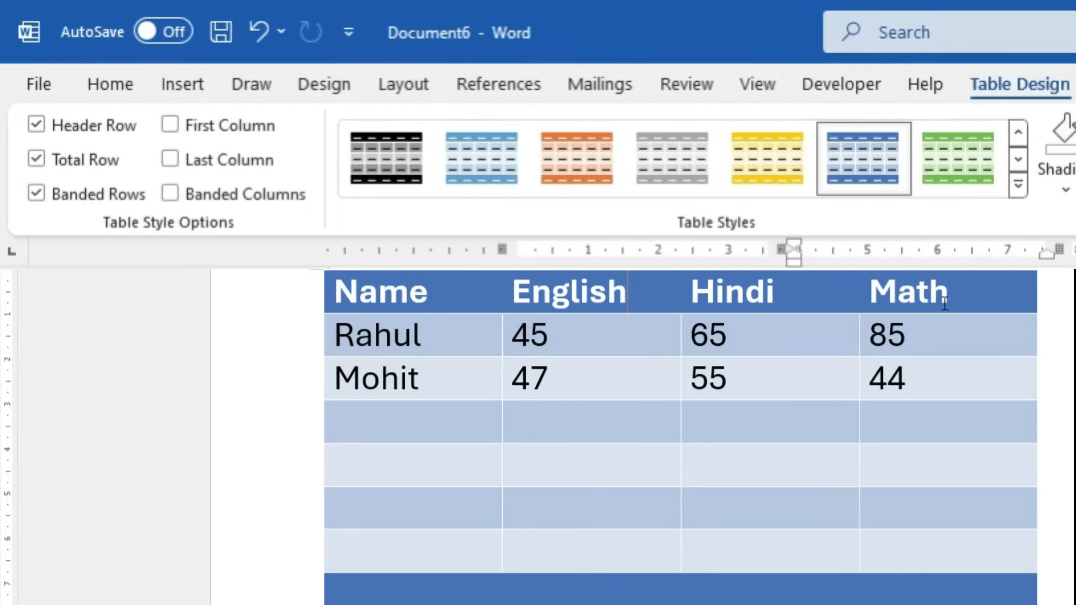
Shade the Name, English, Hindi and Math header row black
drag(962, 297, 429, 304)
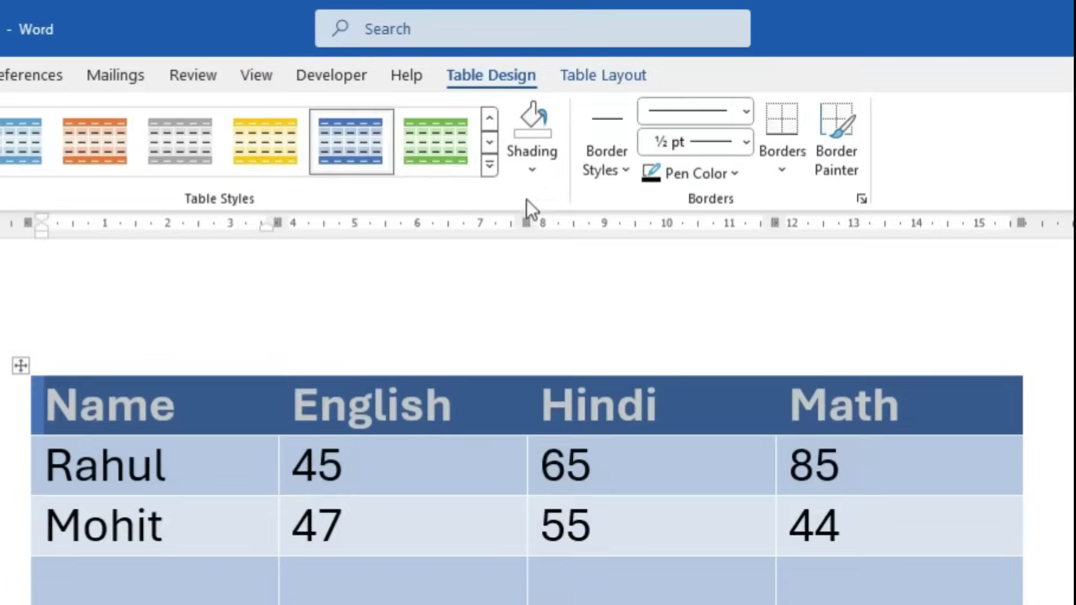
click(1065, 189)
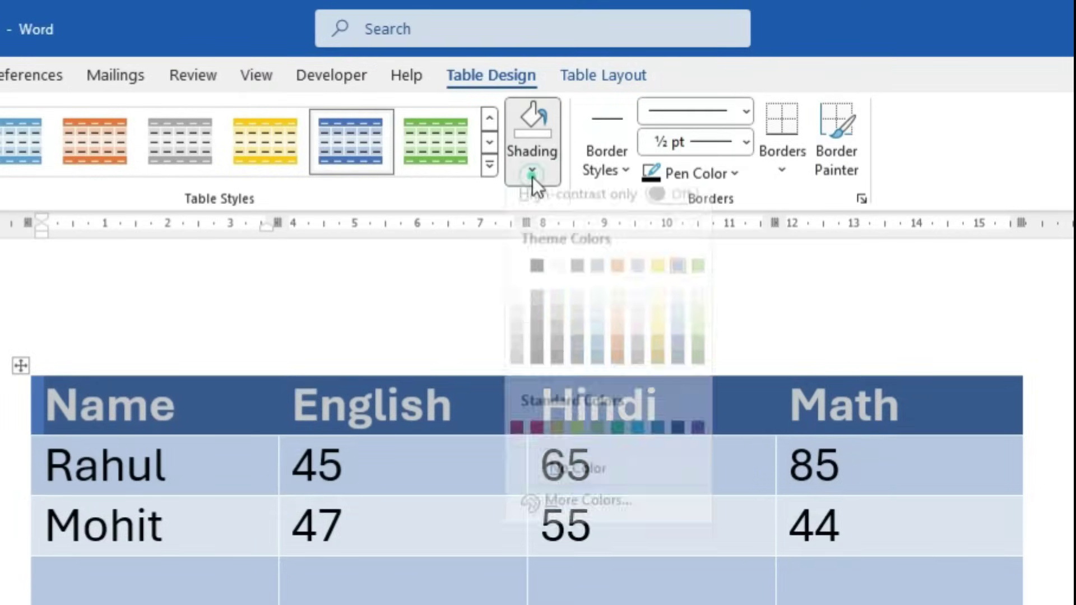
click(536, 286)
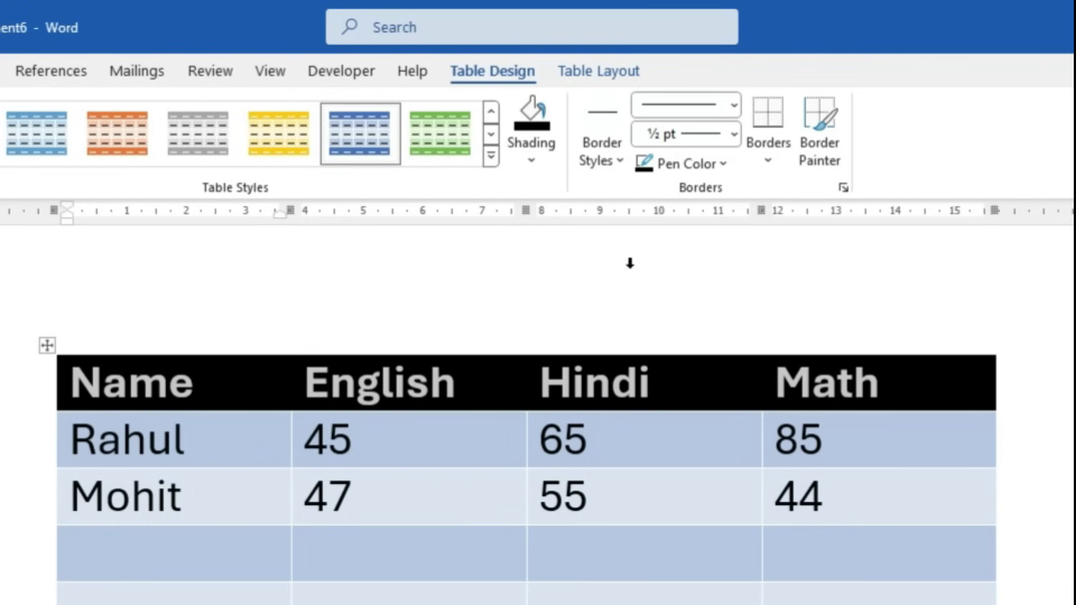
click(623, 163)
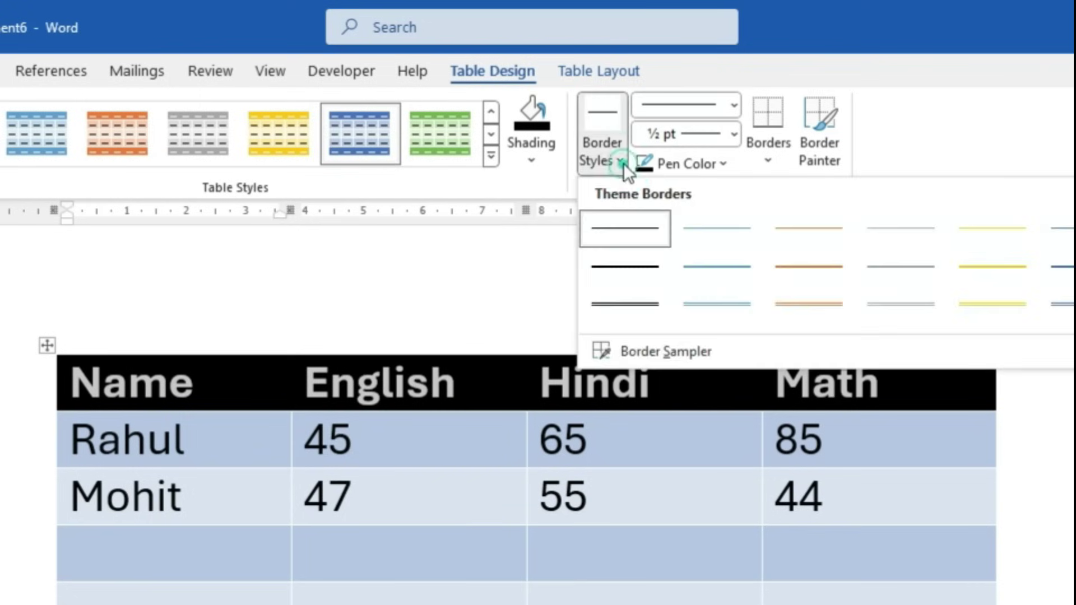
Paint a double-line border under English, then a thick 6 pt black border under Hindi
click(623, 307)
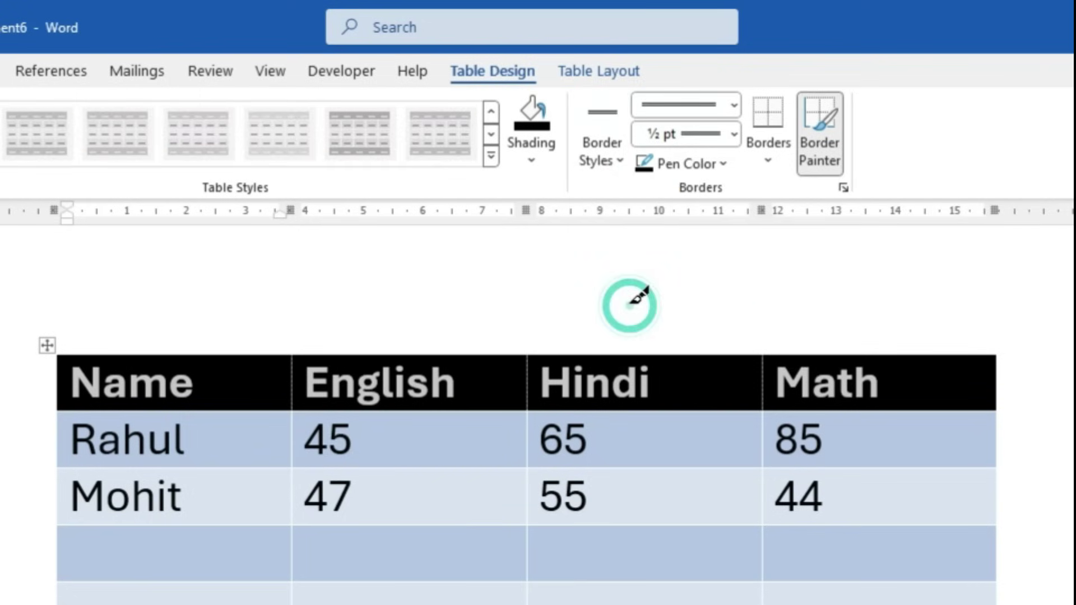
click(441, 580)
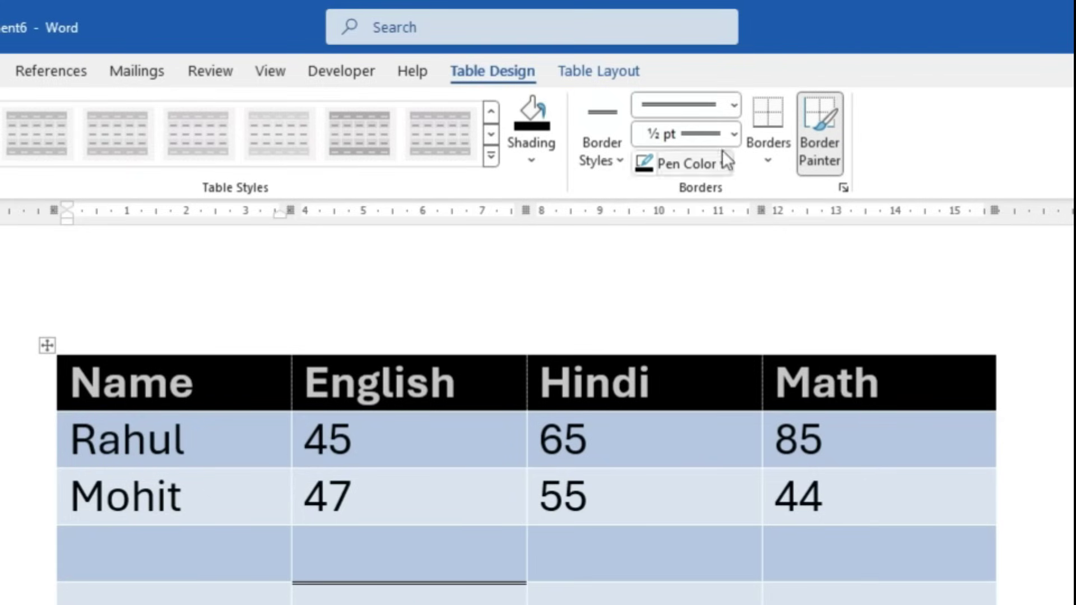
click(734, 106)
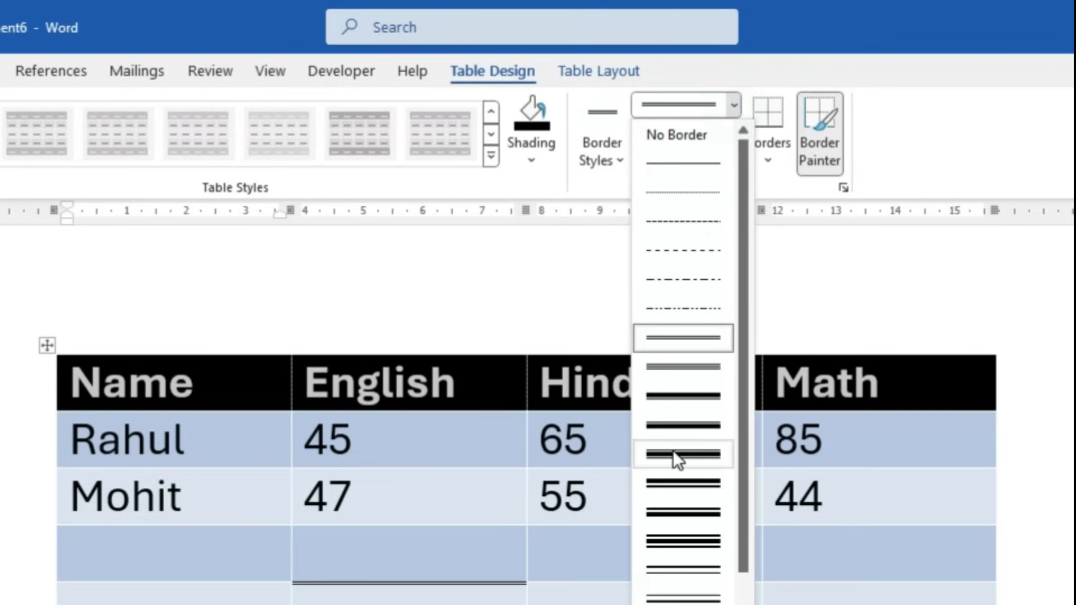
click(673, 449)
click(735, 134)
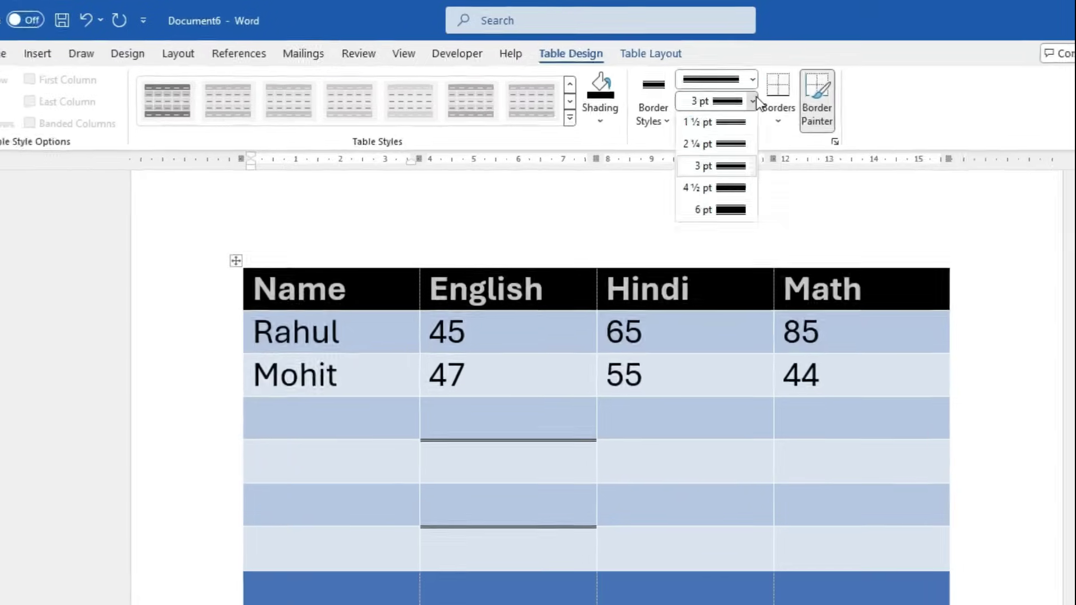
click(706, 208)
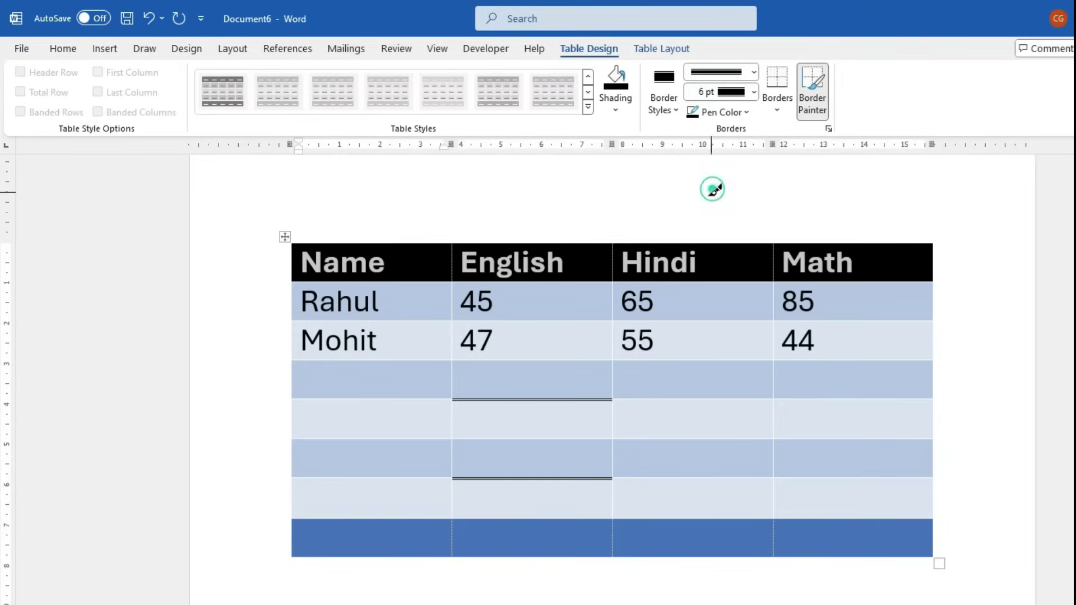
click(677, 399)
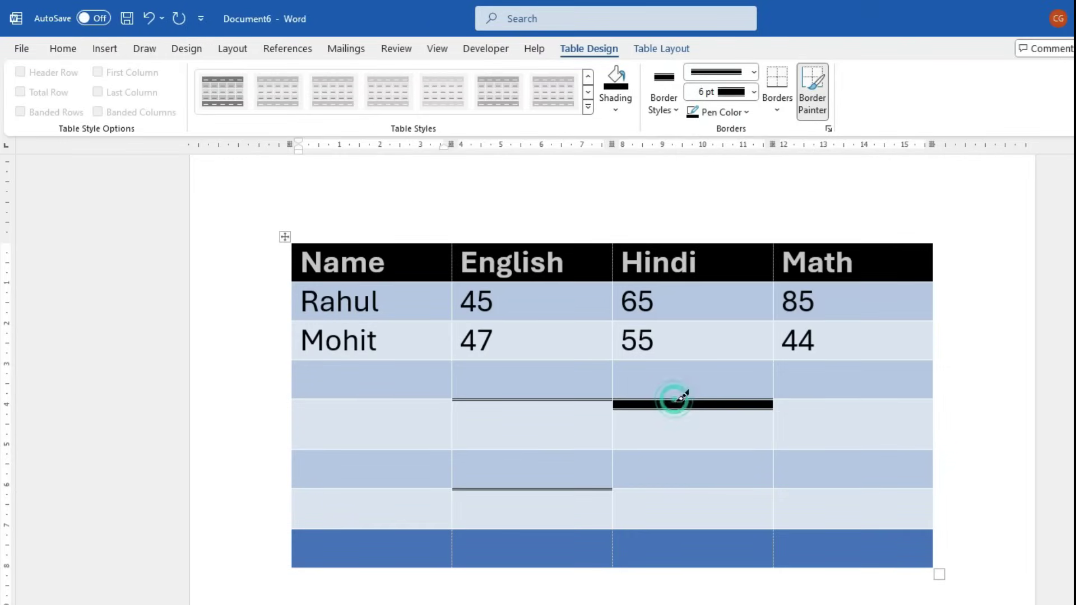
Paint thick 6 pt borders under the Mohit, Math 44, lower Hindi, Math and English cells
click(401, 488)
click(403, 360)
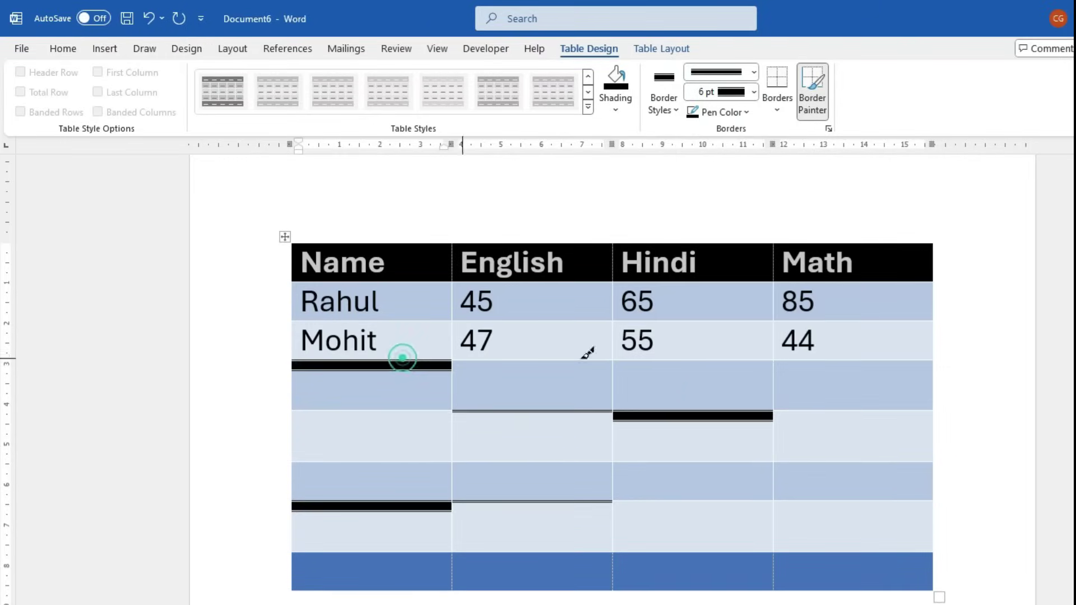
click(869, 361)
drag(838, 504, 585, 504)
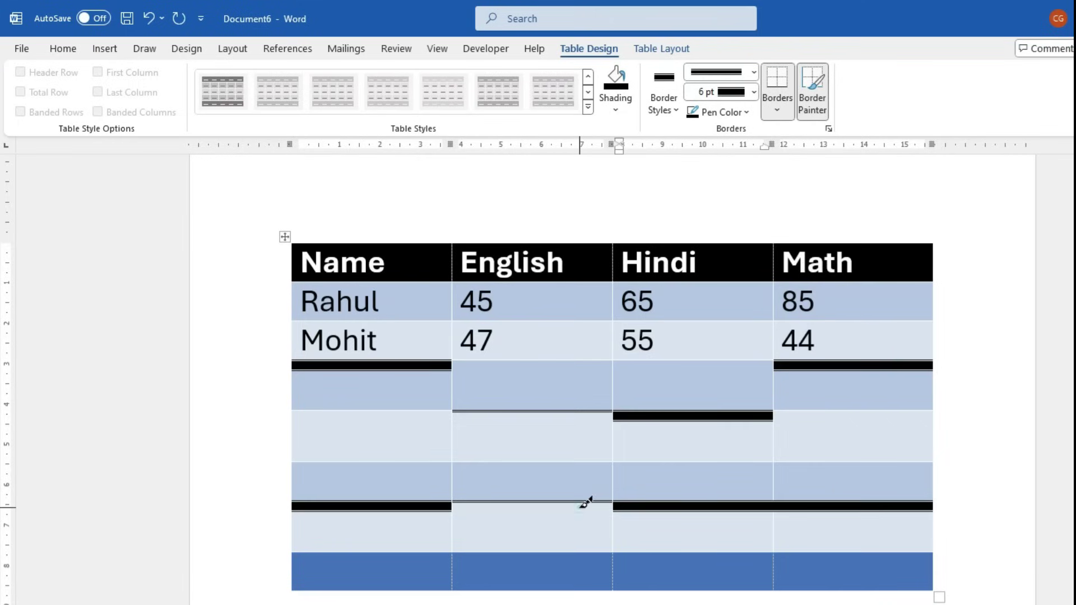
click(585, 502)
click(532, 412)
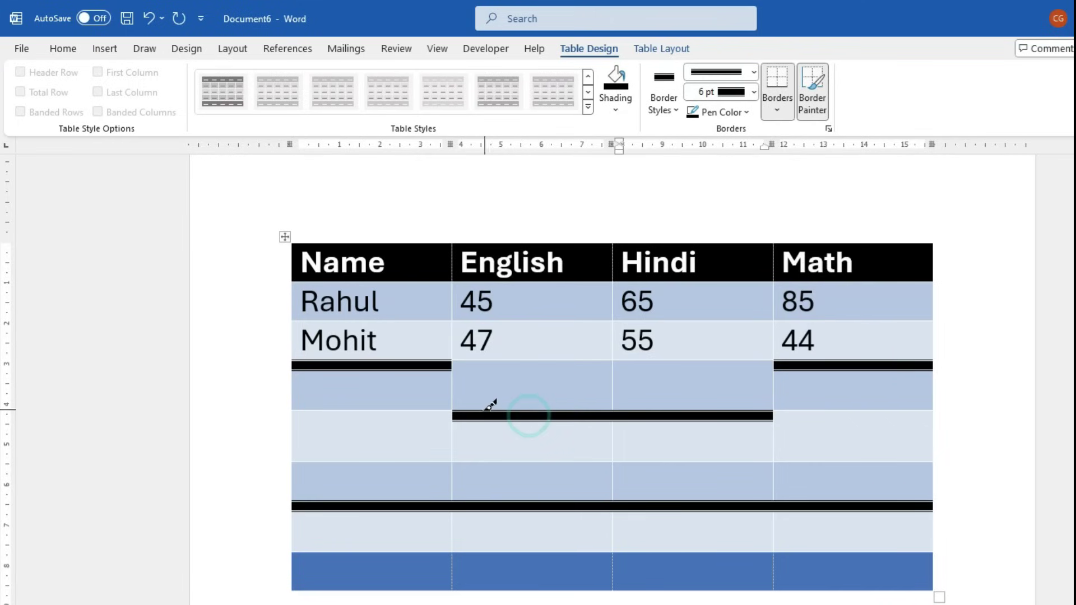
Thicken the left and right edges of the empty rows and their inner cell edges
click(772, 391)
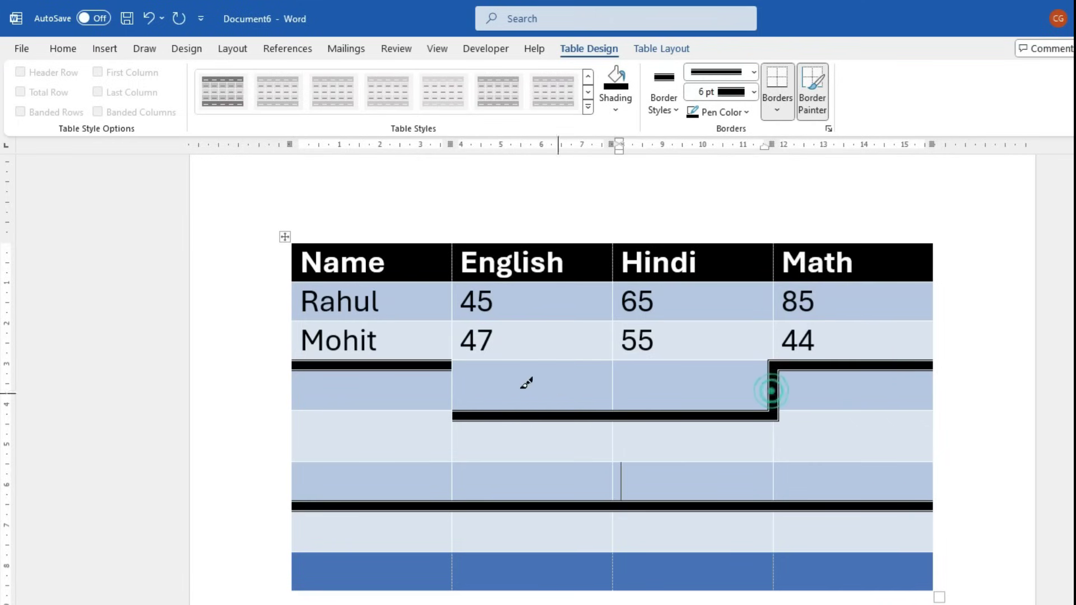
click(452, 384)
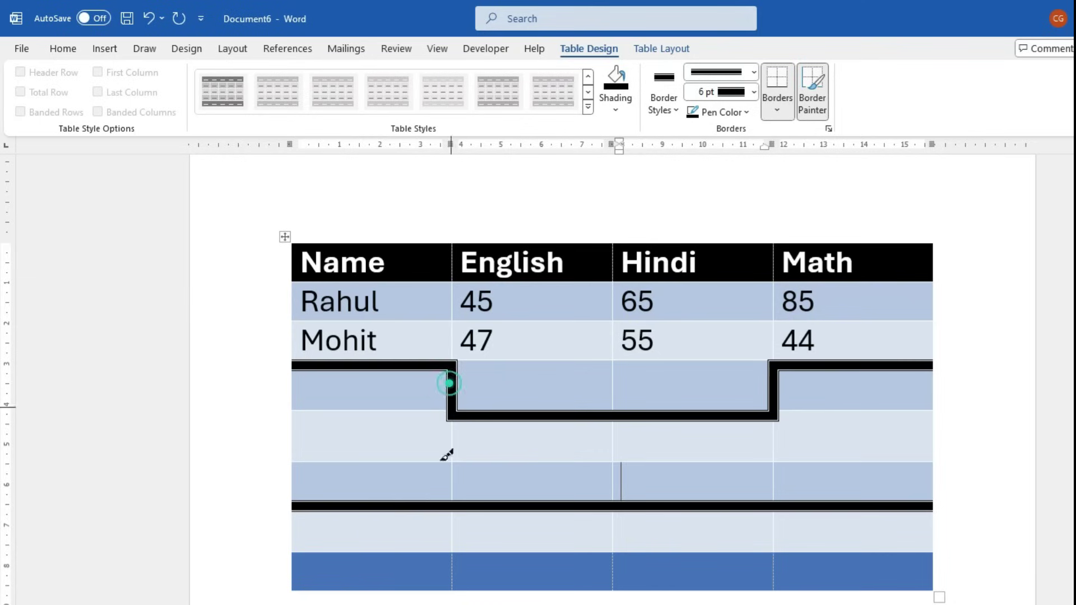
click(293, 384)
click(292, 437)
click(293, 470)
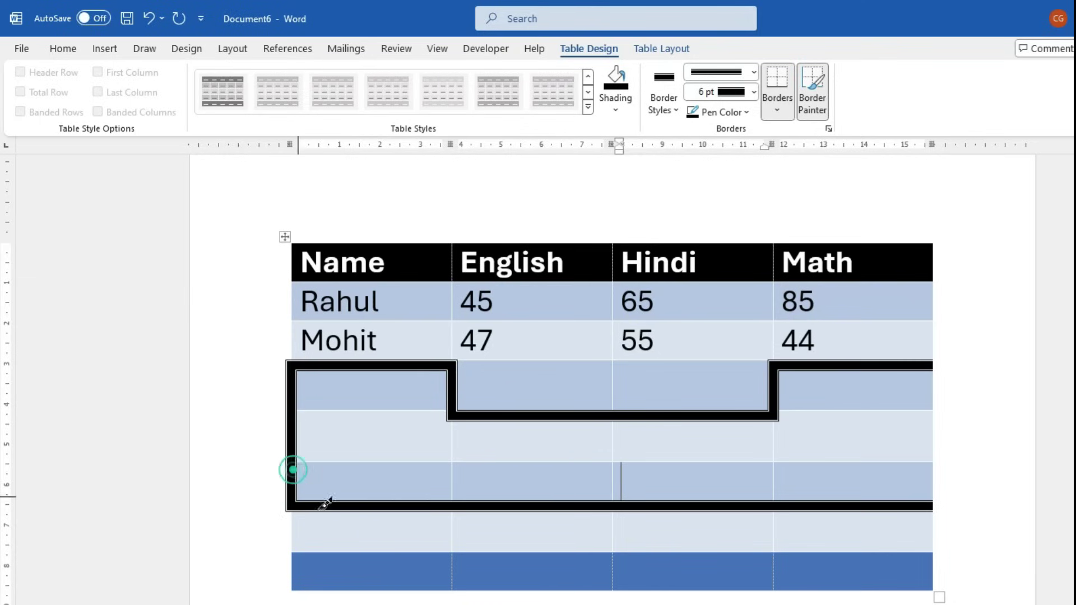
click(933, 384)
click(936, 443)
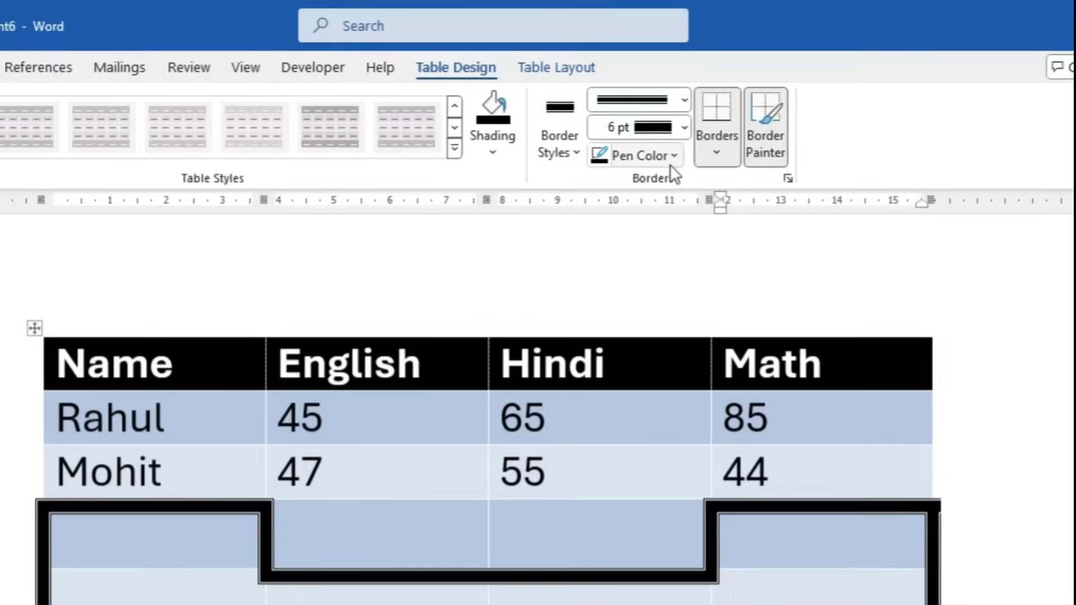
click(740, 116)
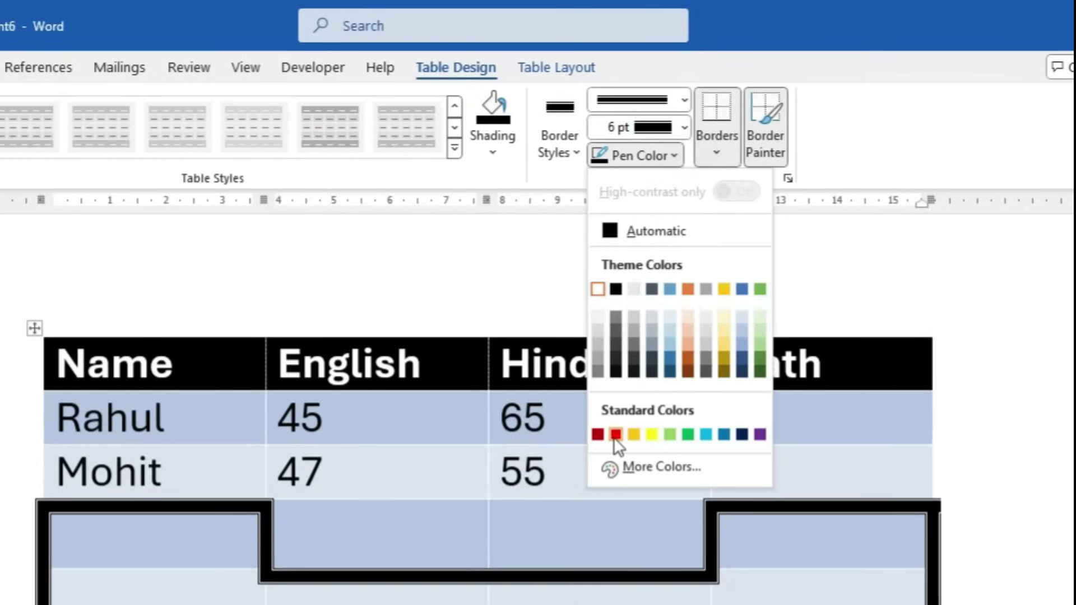
Switch the pen to dark red and paint red bottom borders under the empty English and Hindi cells
click(598, 435)
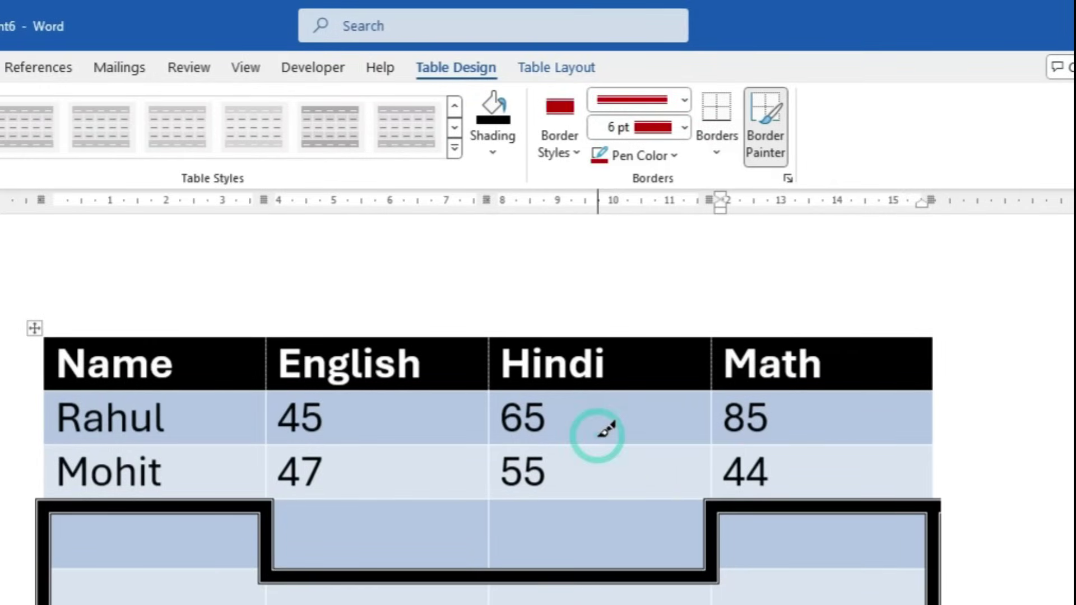
click(372, 578)
drag(540, 578, 612, 578)
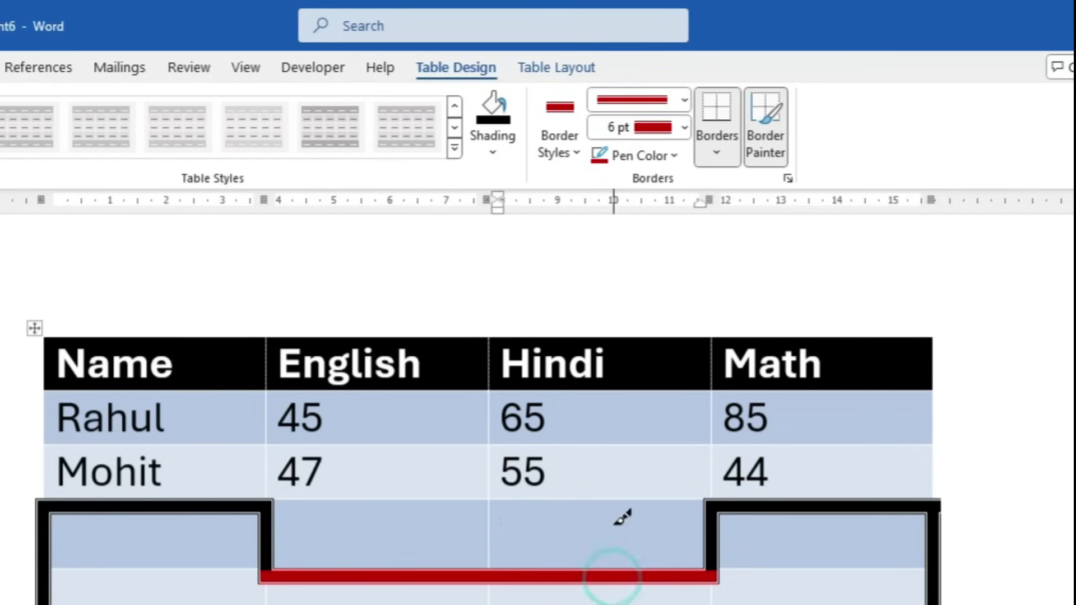
Paint a red divider between the empty English and Hindi cells and red top borders on both
click(728, 161)
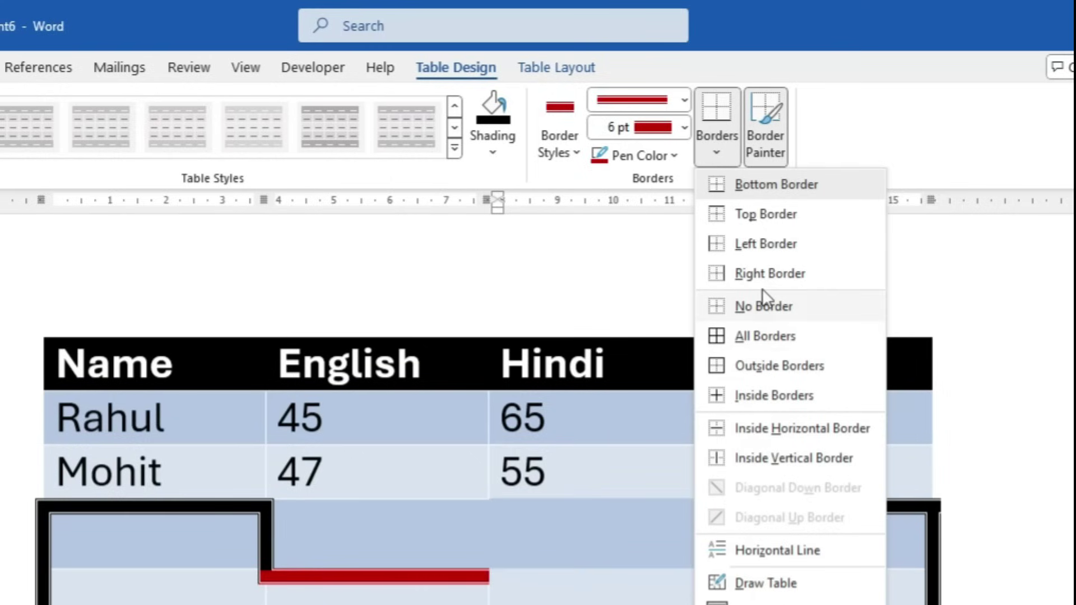
click(841, 458)
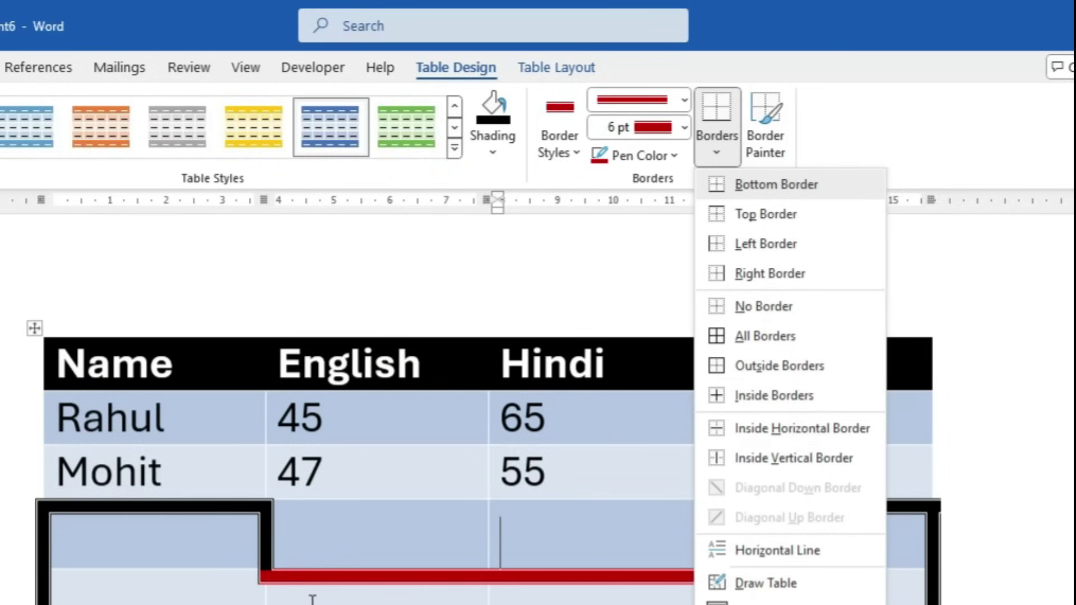
key(Escape)
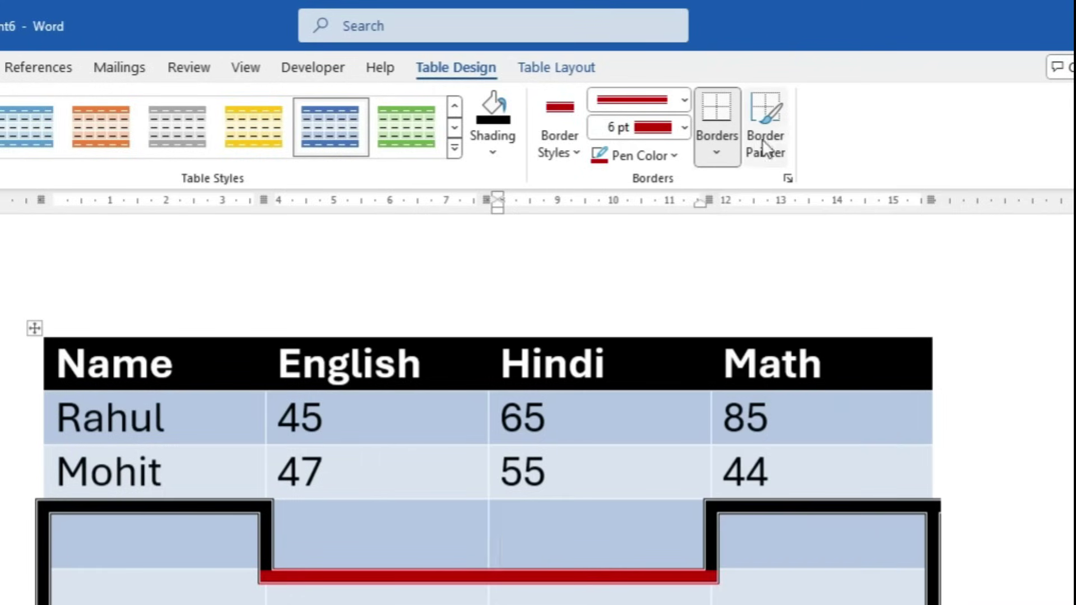
click(768, 118)
click(489, 530)
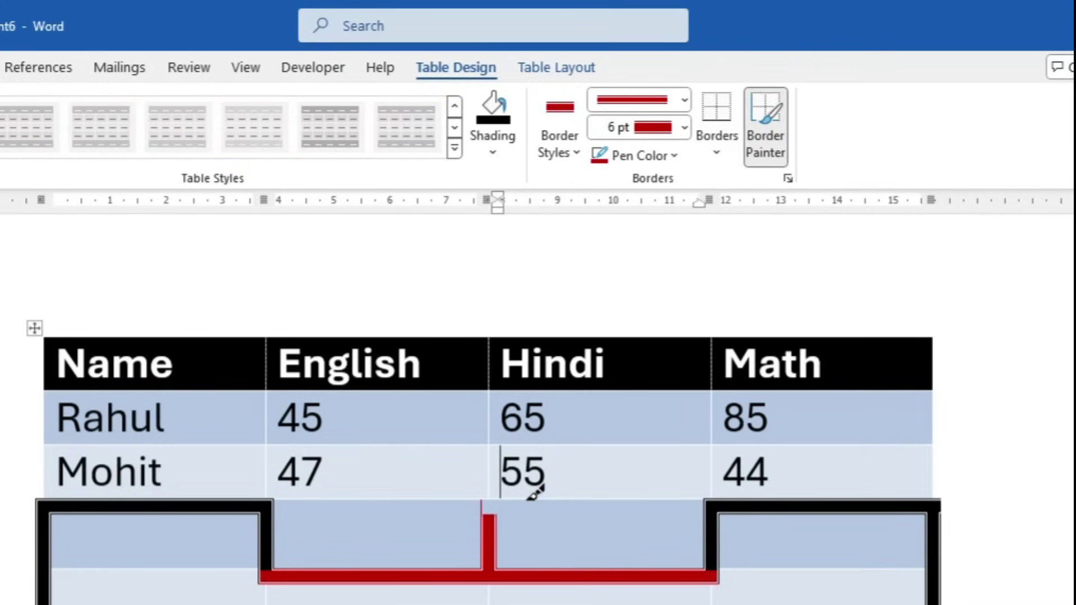
click(554, 505)
click(431, 504)
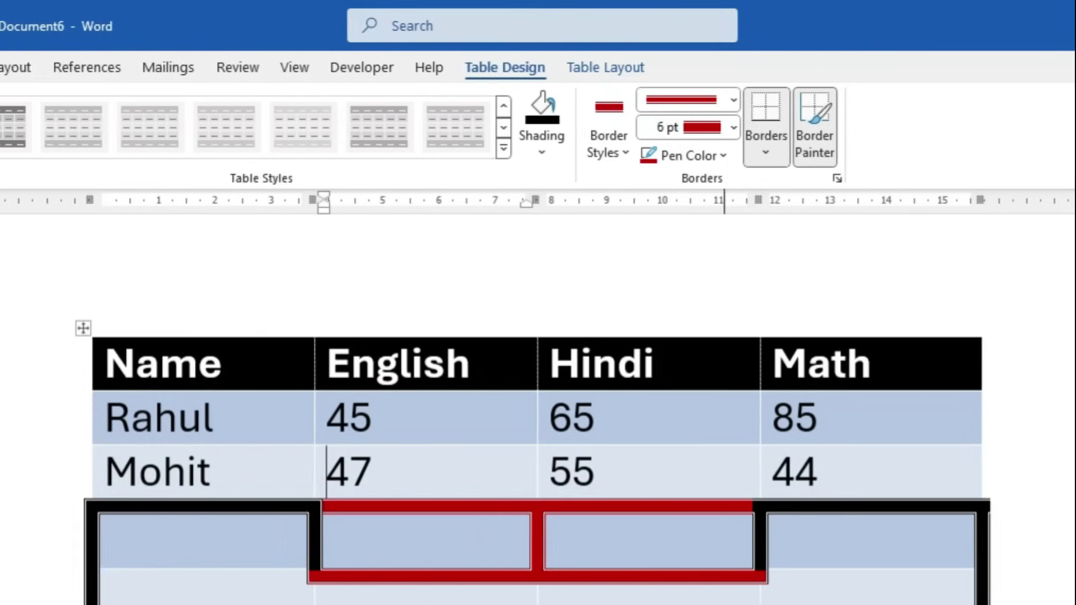
Apply the plain black Table Grid style to the marks table
click(504, 147)
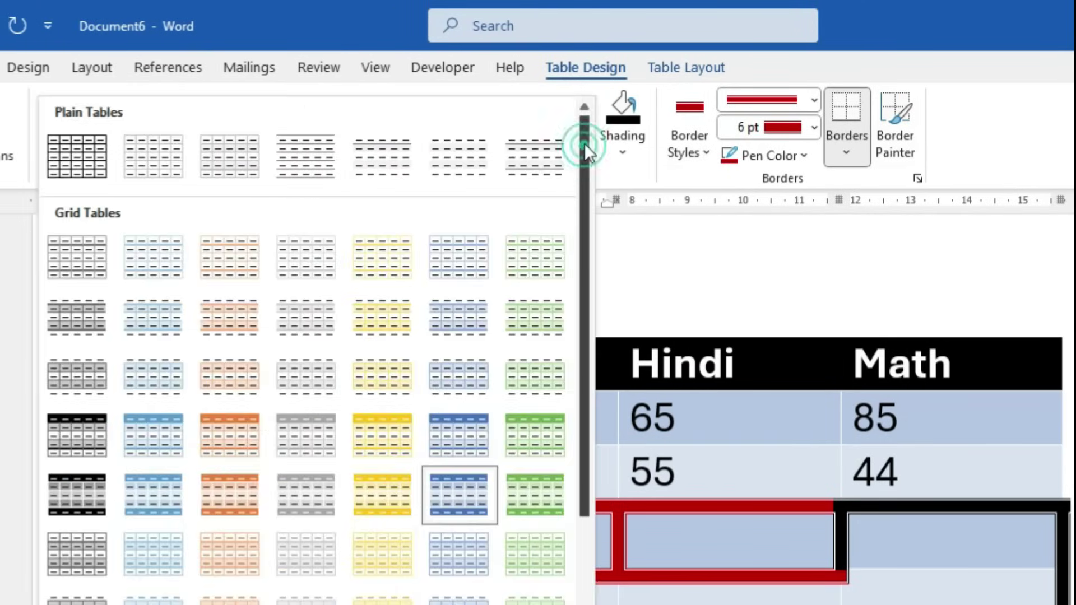
click(67, 147)
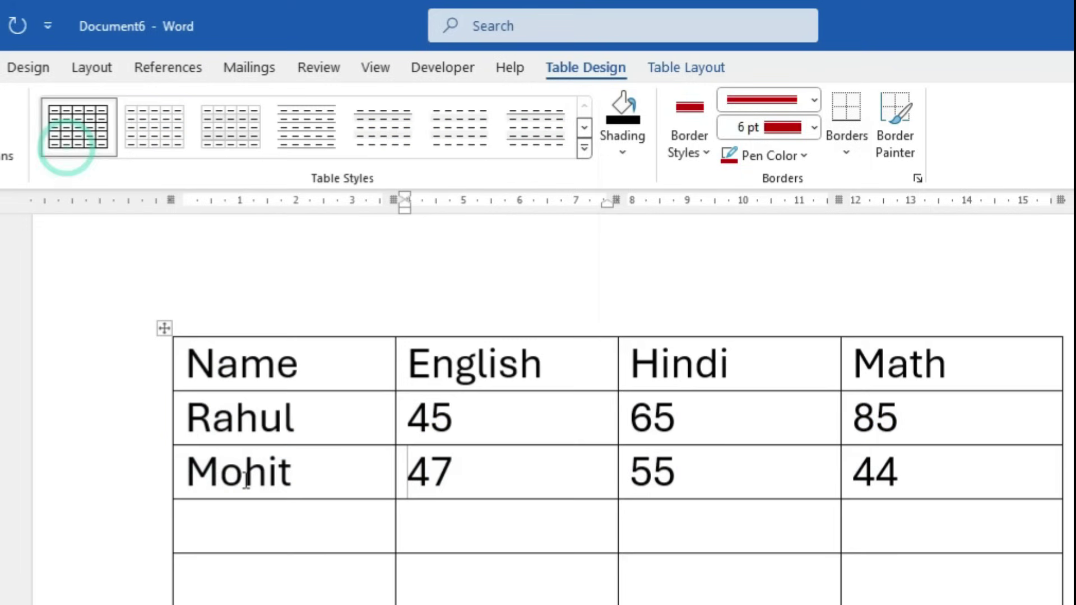
click(675, 67)
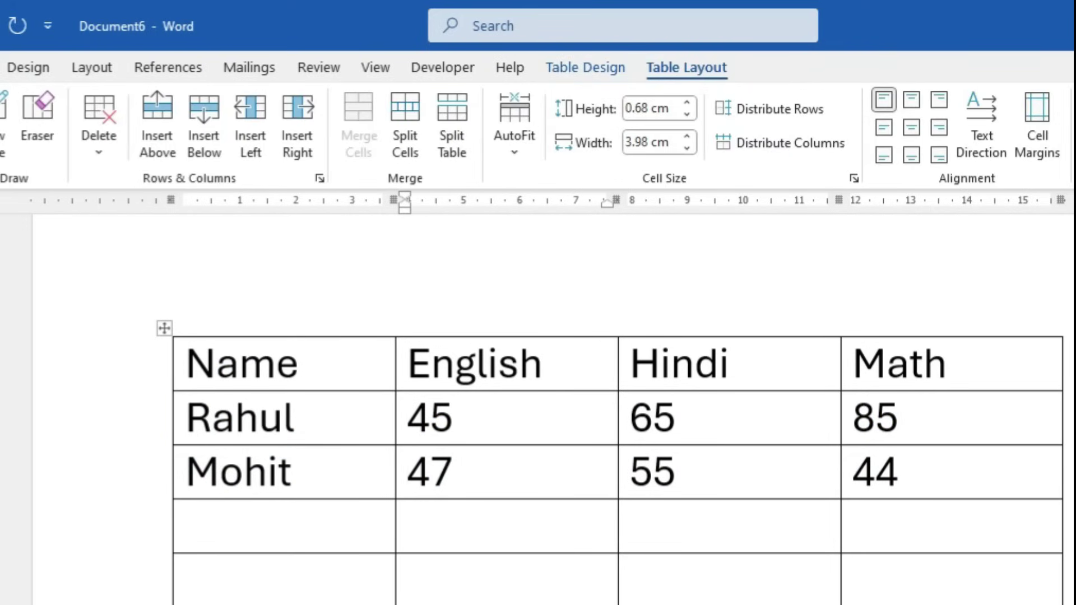
Delete the table's last two empty rows via the Delete Cells dialog
drag(336, 511, 897, 552)
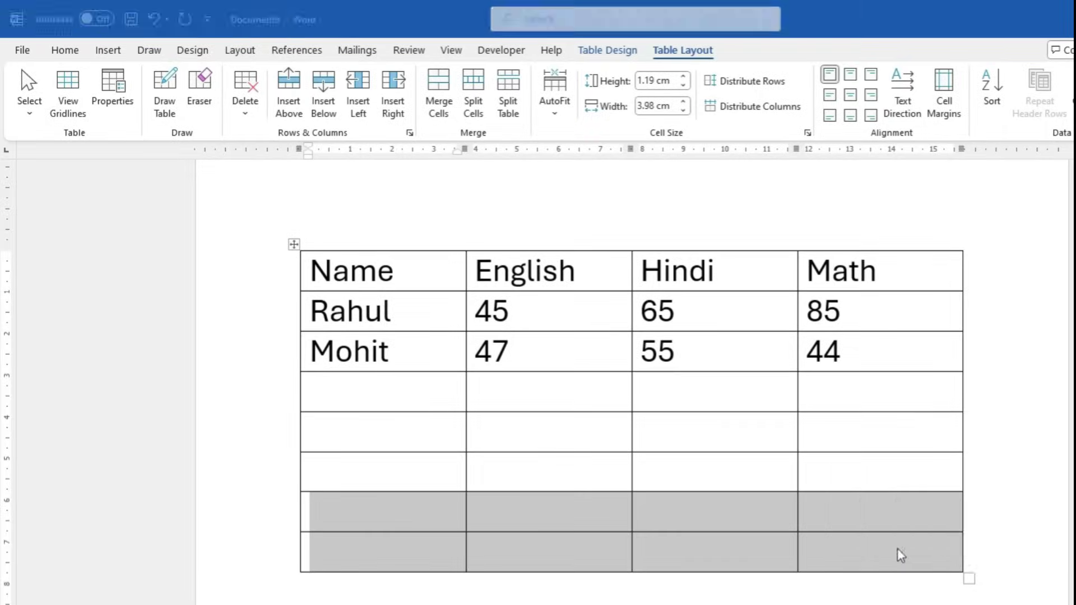
key(BackSpace)
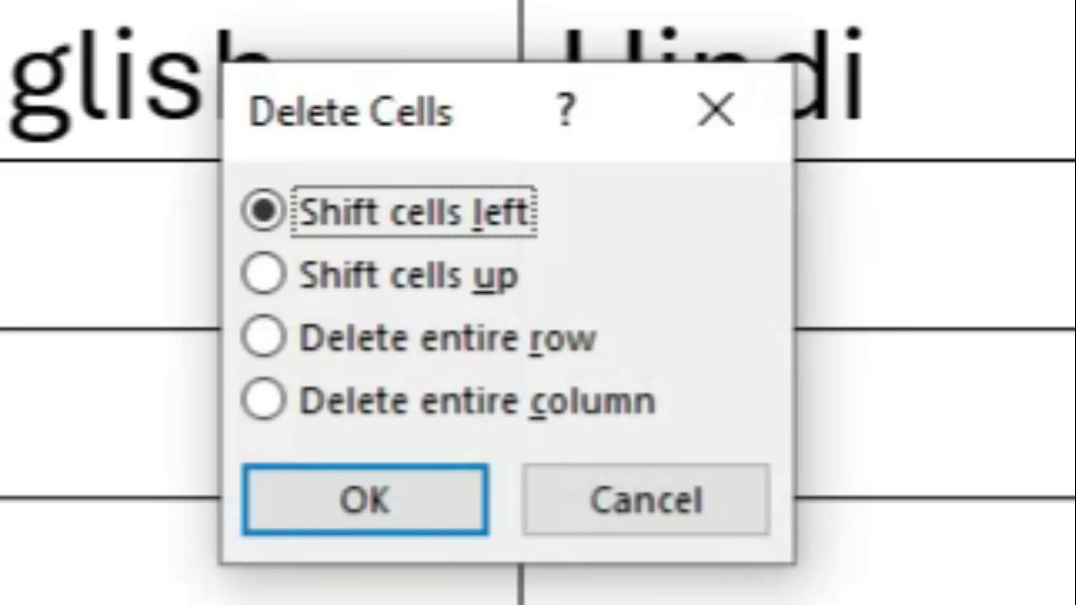
key(Return)
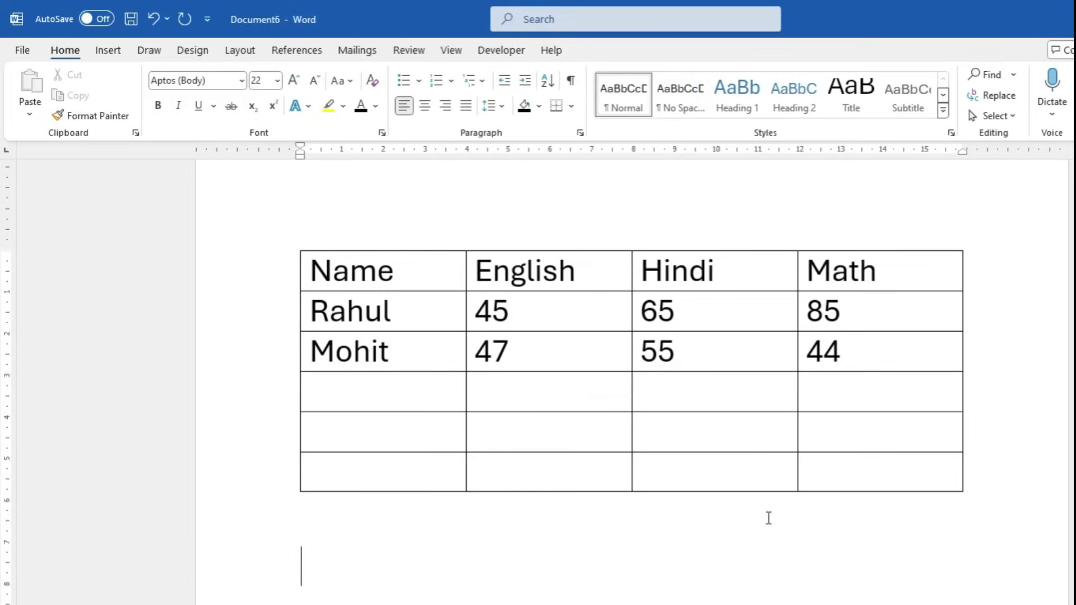
click(457, 372)
click(549, 352)
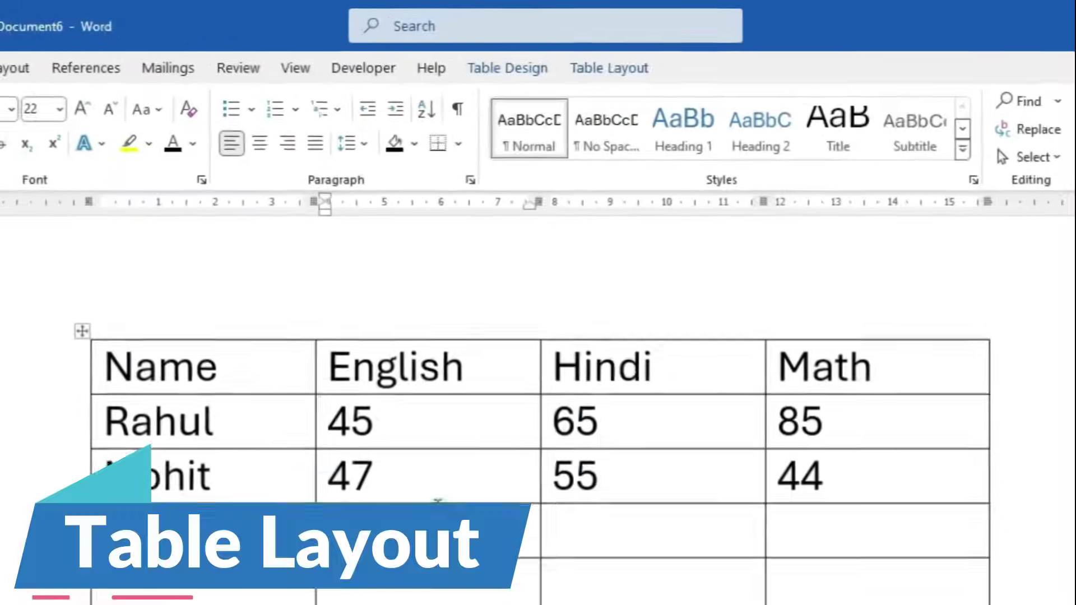
click(678, 49)
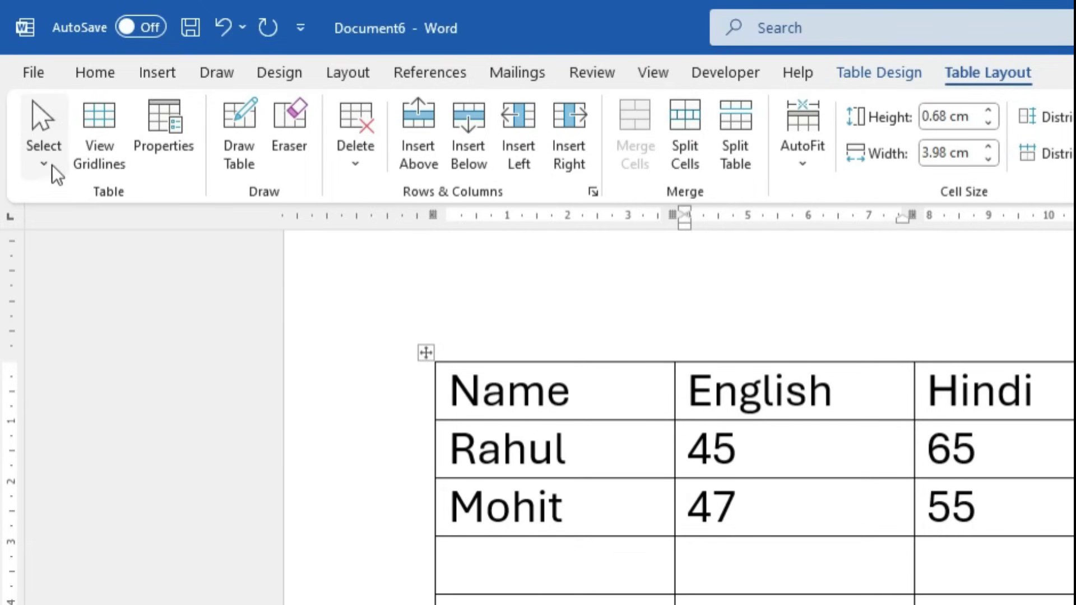
click(74, 226)
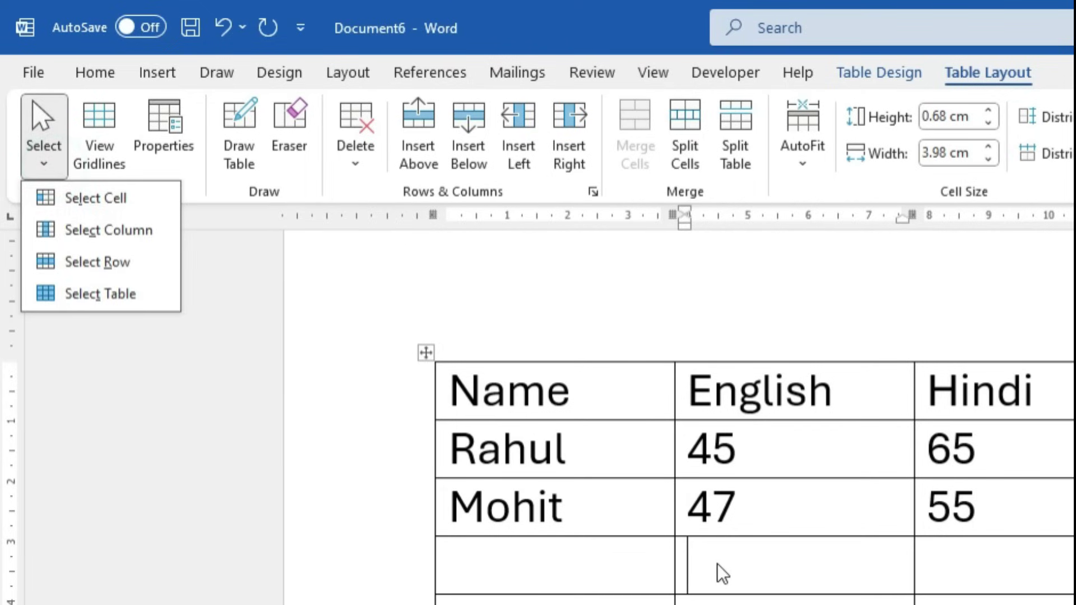
click(115, 208)
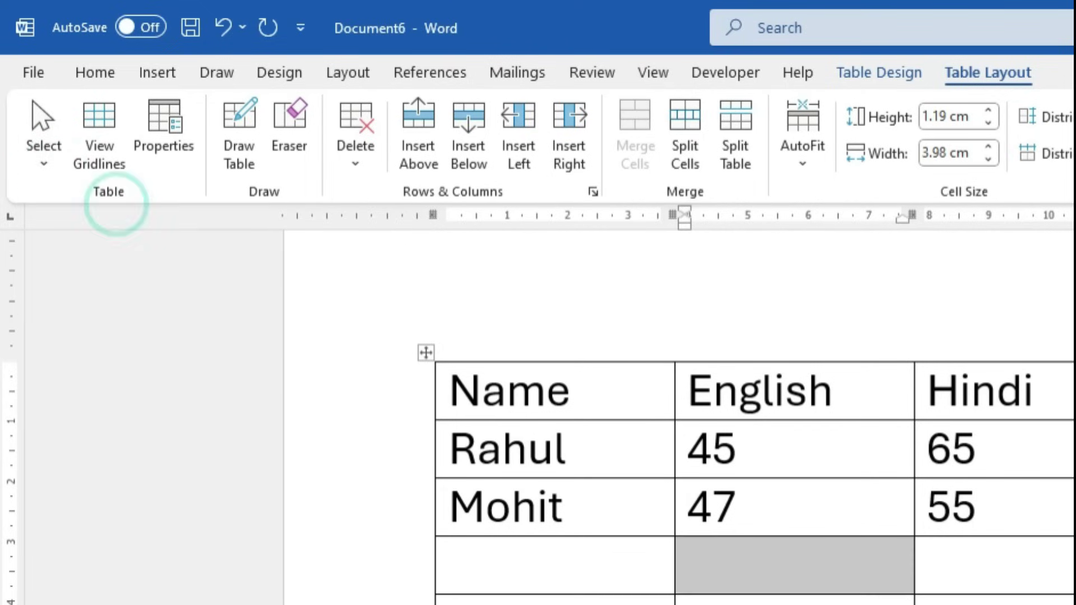
click(46, 164)
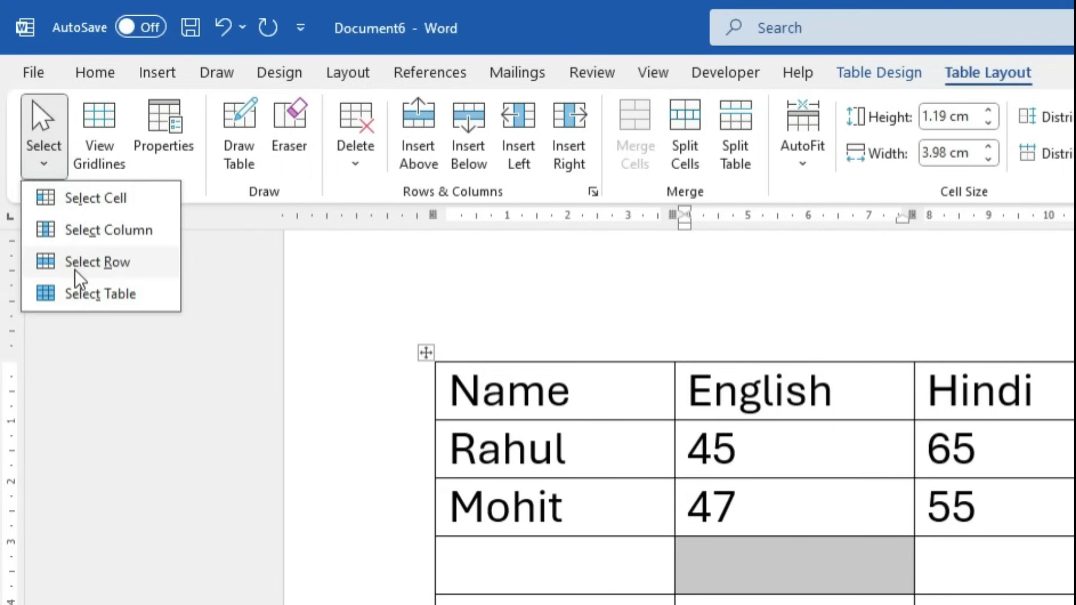
click(109, 263)
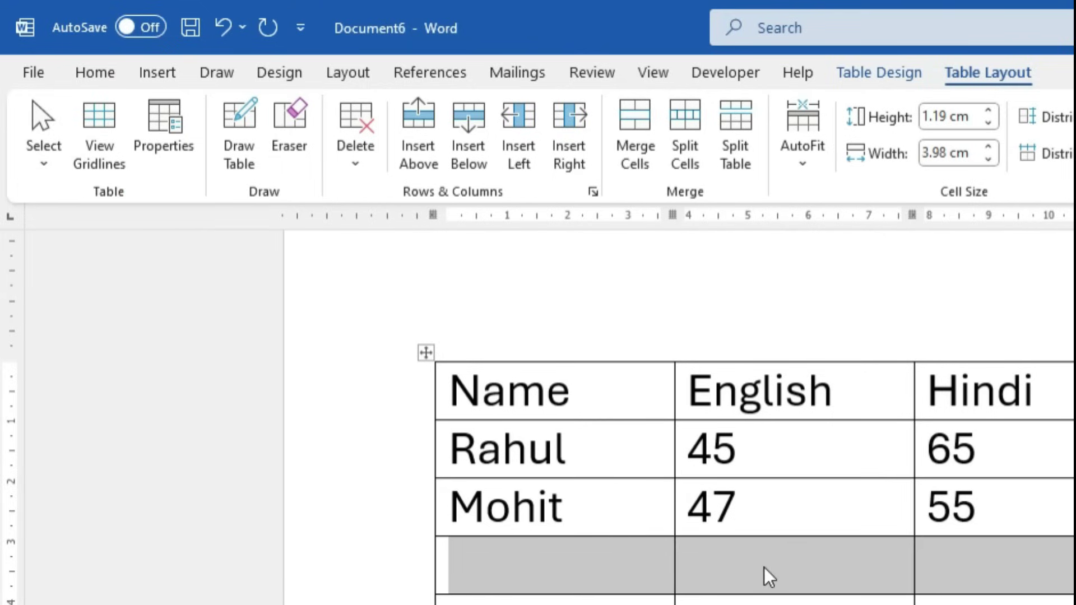
click(748, 586)
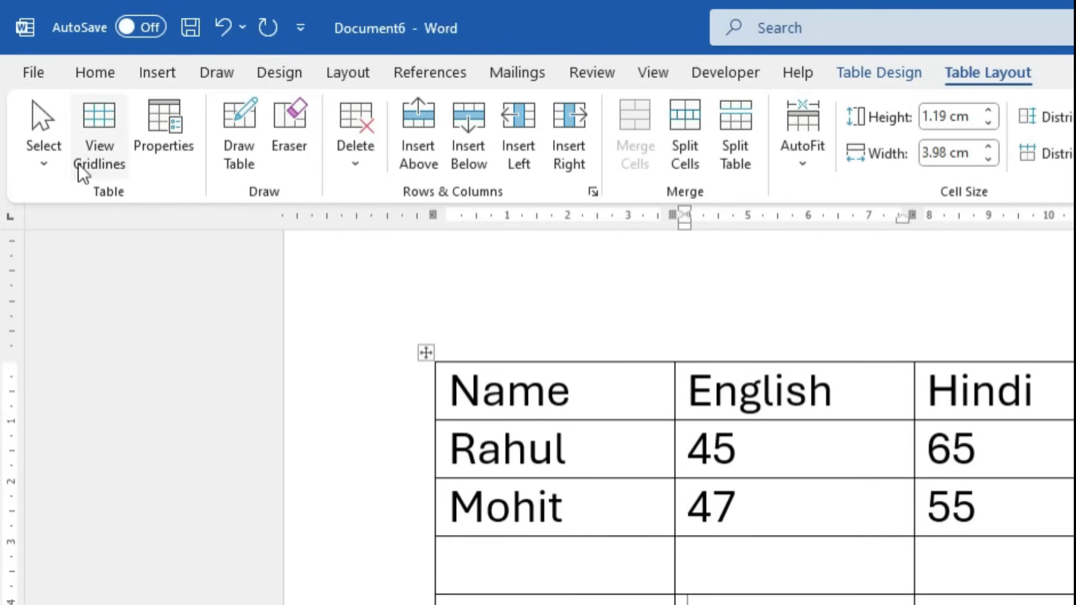
click(55, 168)
click(102, 235)
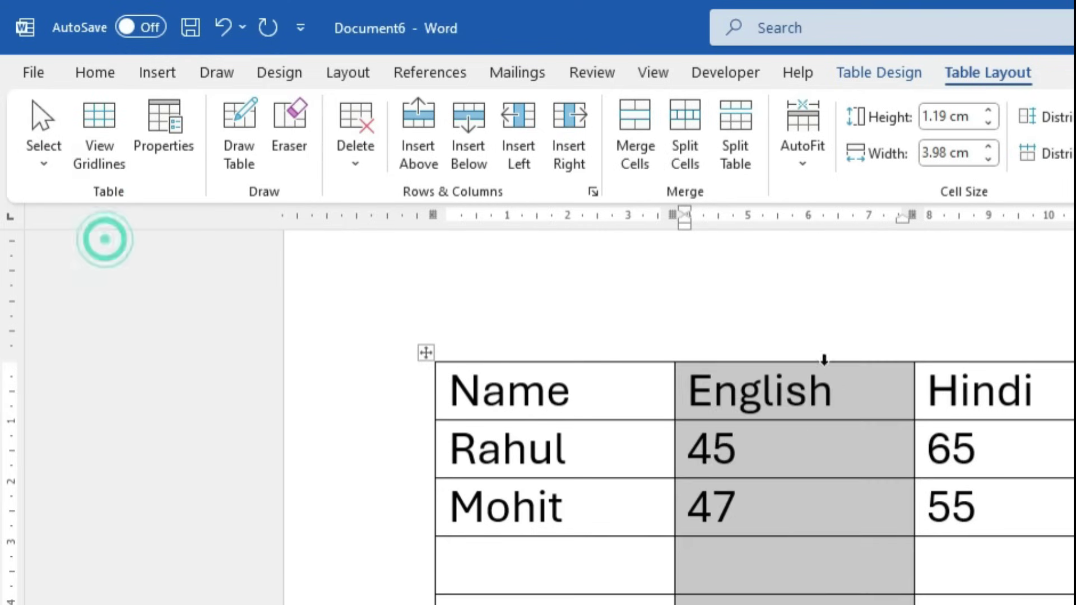
click(51, 167)
click(95, 295)
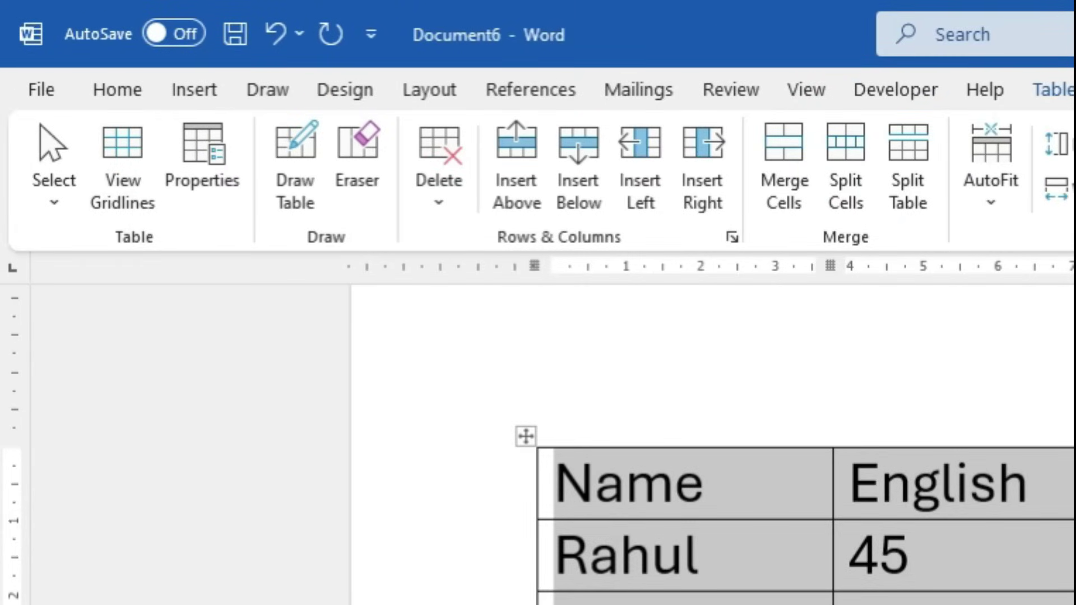
click(795, 599)
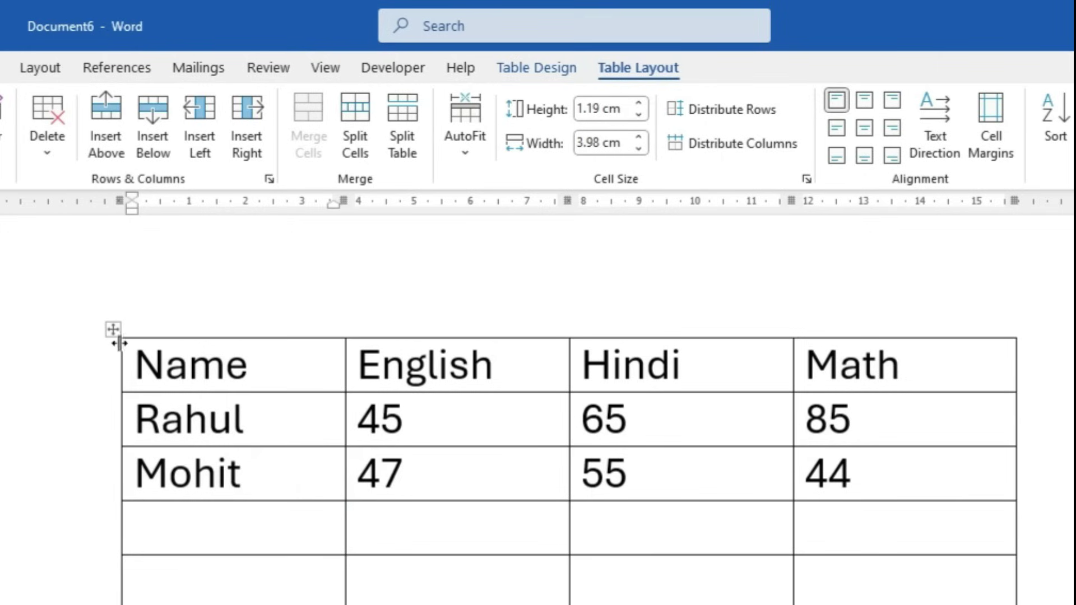
Apply No Border to the whole marks table and turn on View Gridlines
click(113, 329)
click(558, 65)
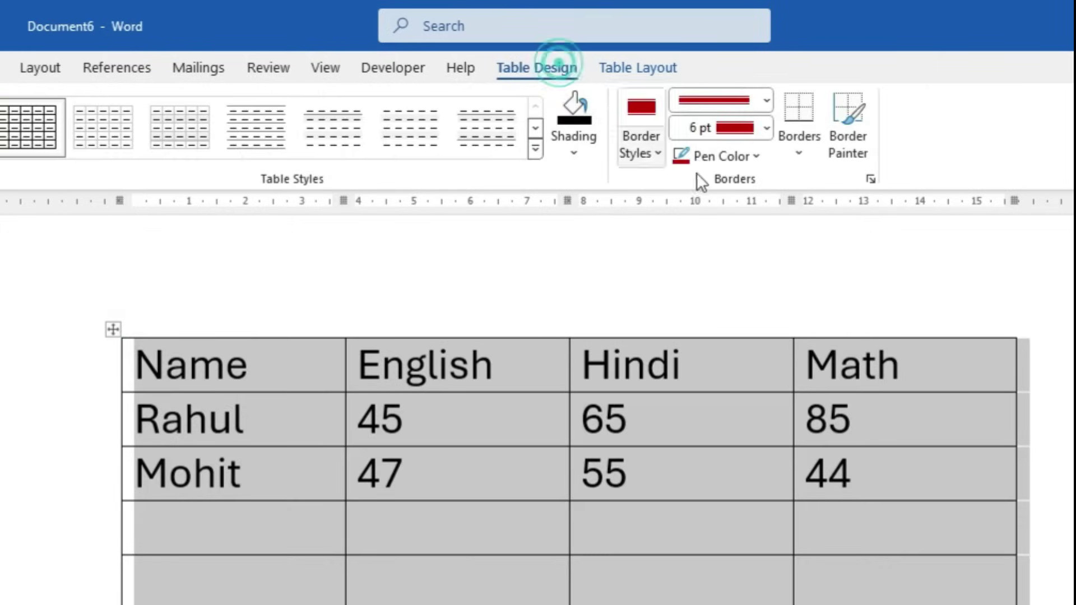
click(801, 147)
click(815, 306)
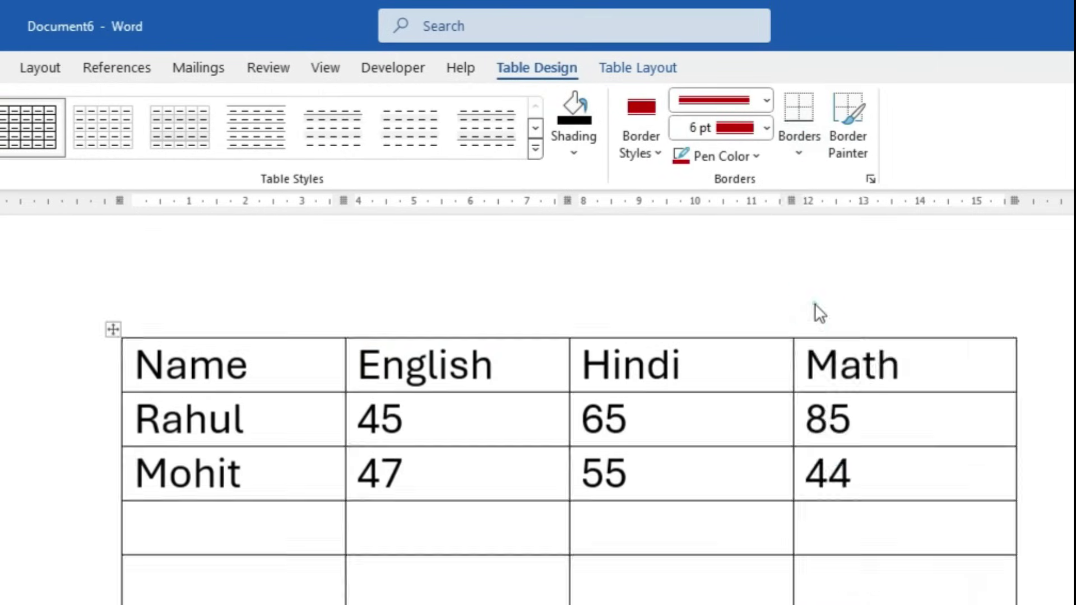
click(404, 599)
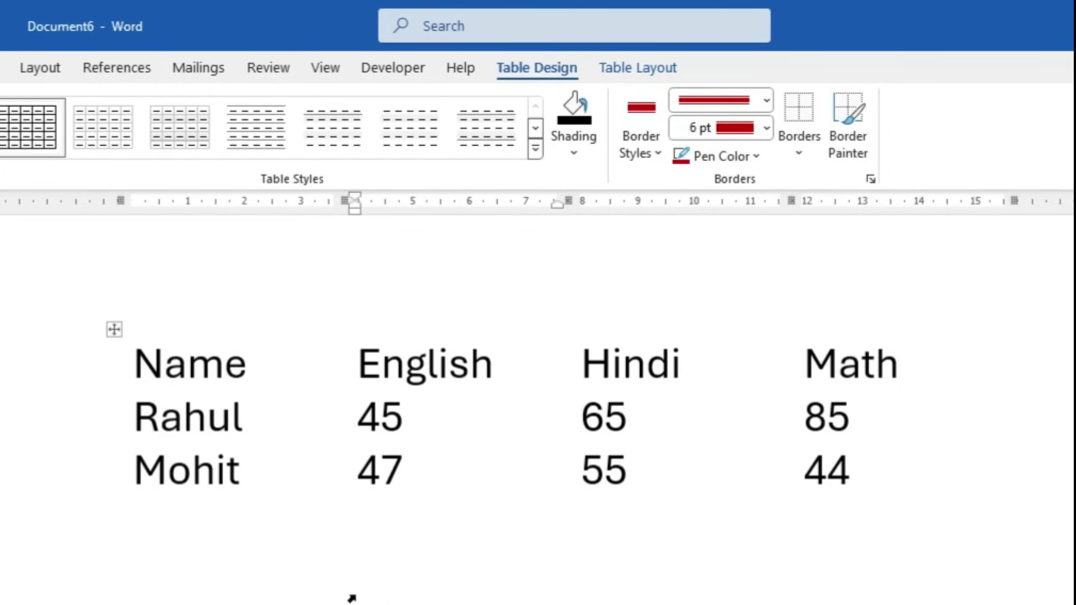
click(632, 74)
click(60, 133)
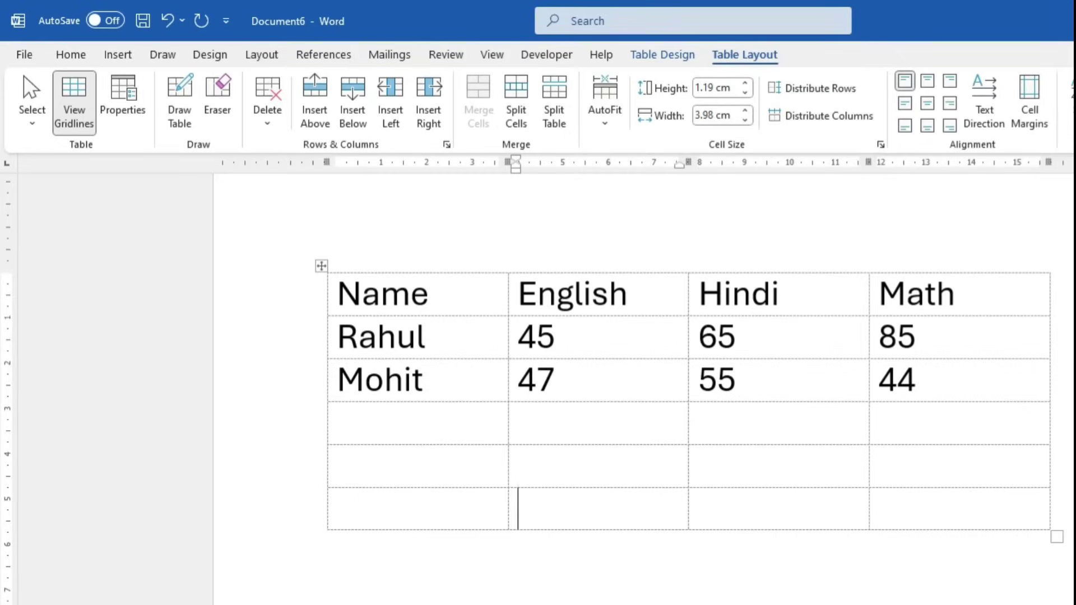
click(75, 105)
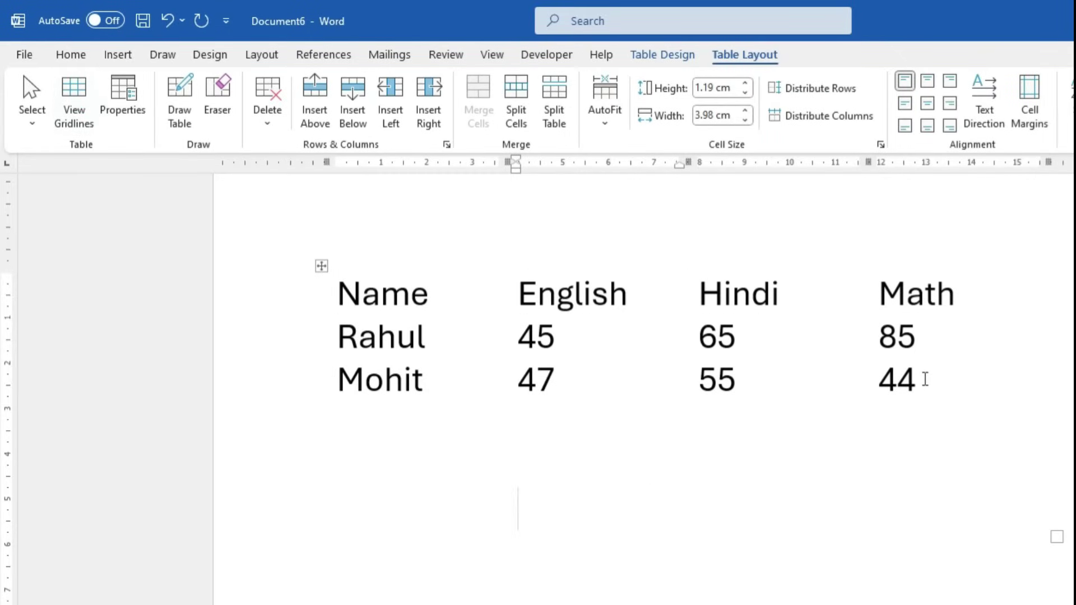
click(74, 106)
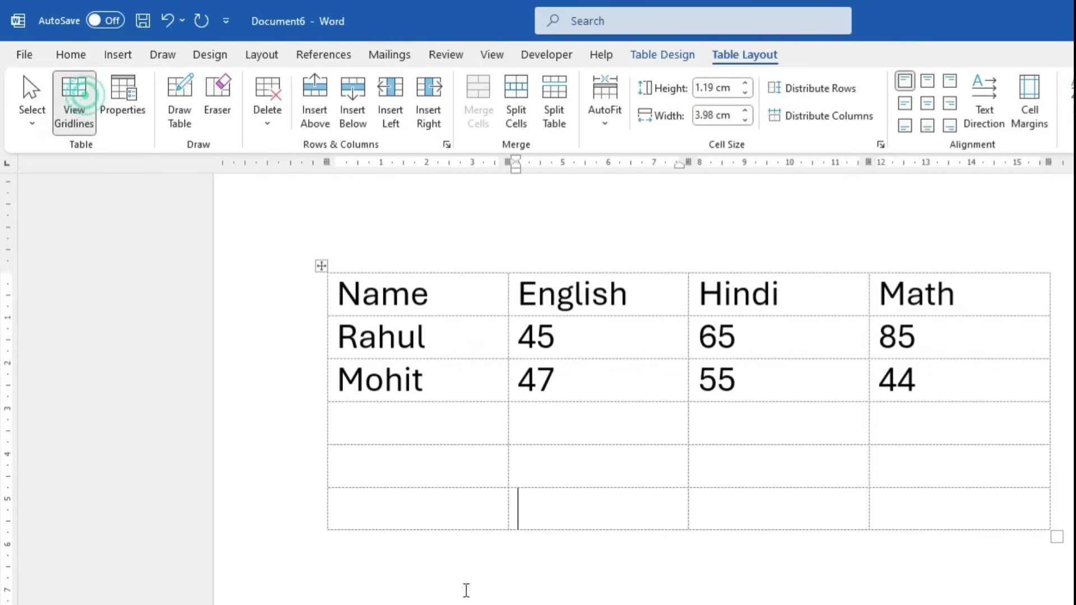
click(944, 515)
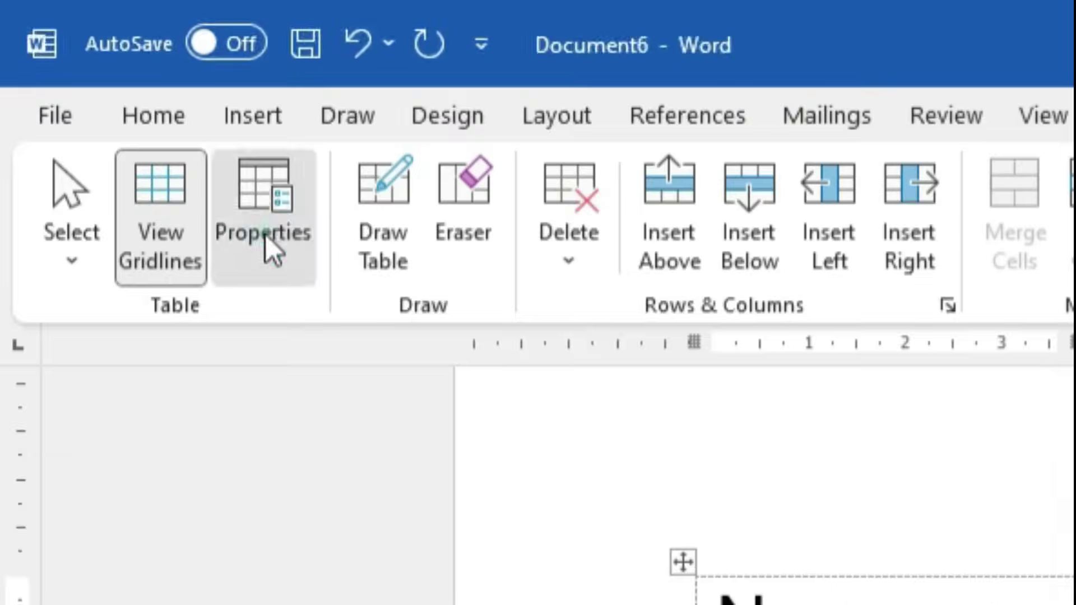
click(126, 112)
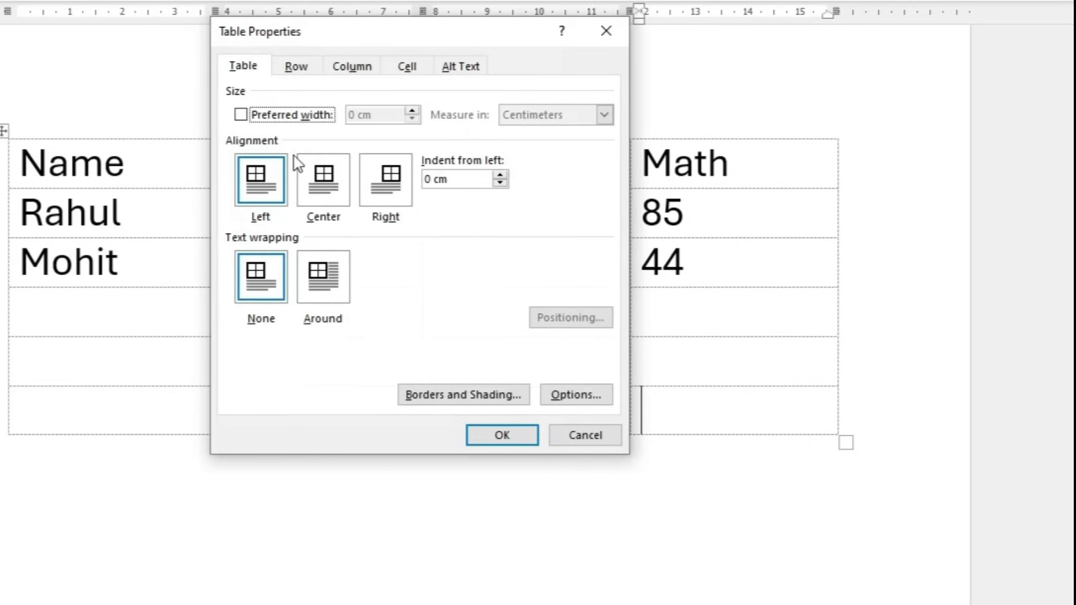
drag(440, 38, 879, 71)
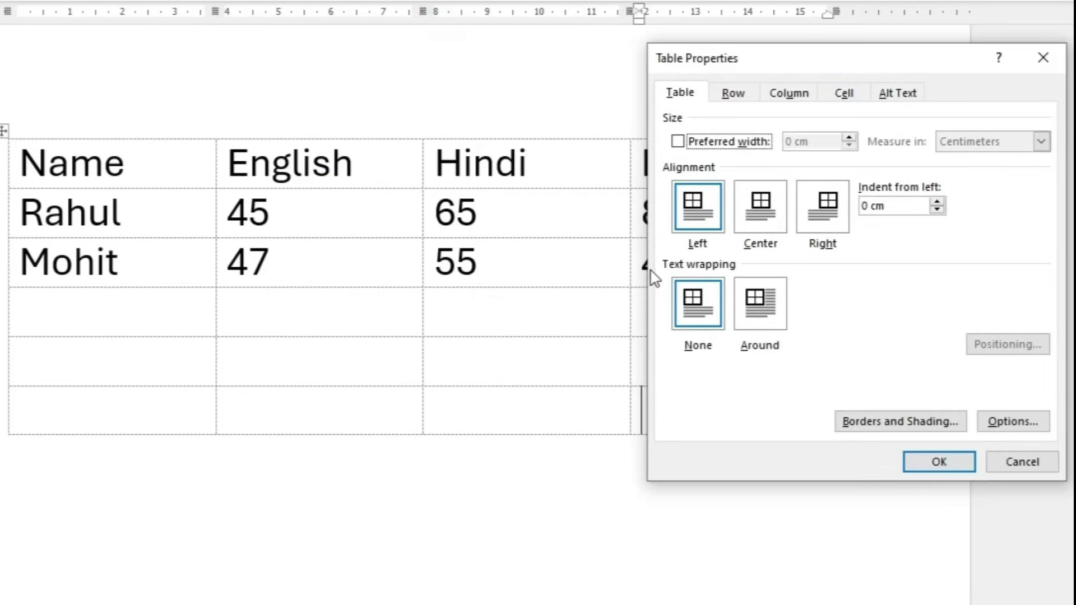
click(1033, 57)
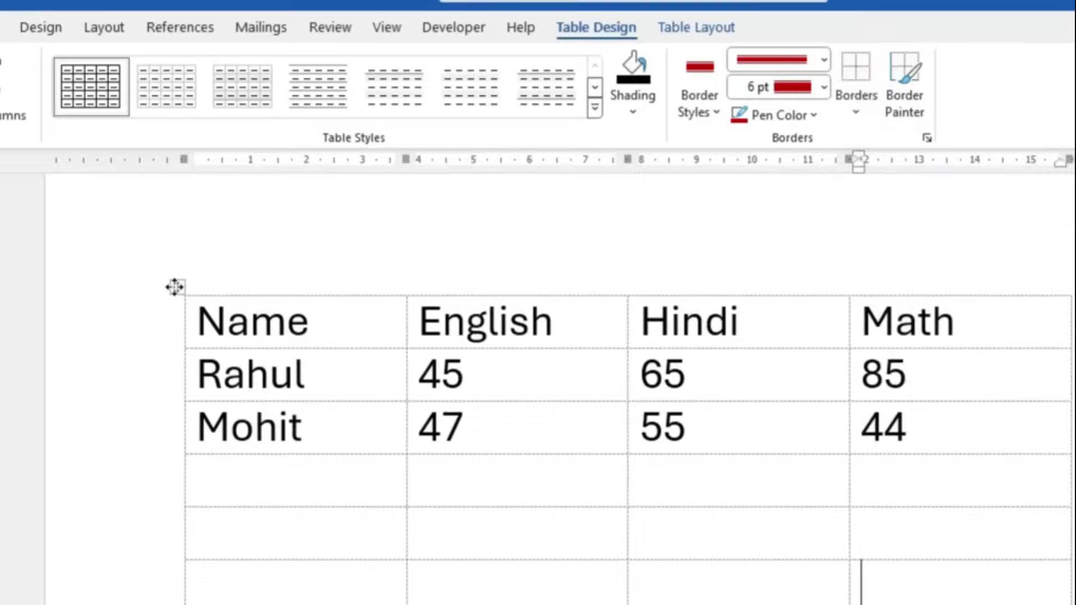
Apply All Borders to the whole marks table and reapply the Table Grid style
click(546, 450)
click(749, 96)
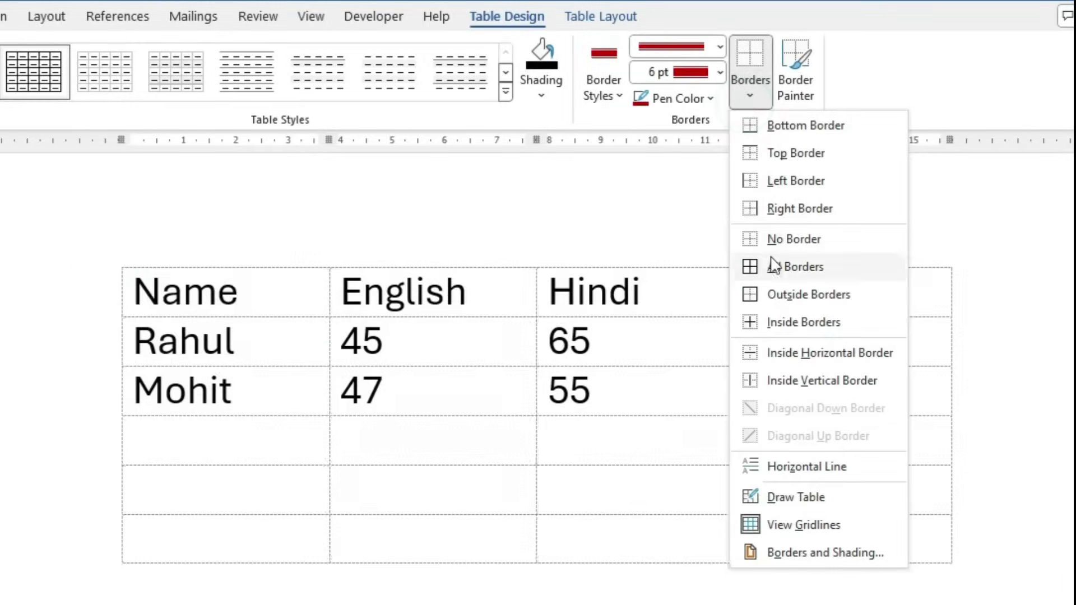
click(775, 273)
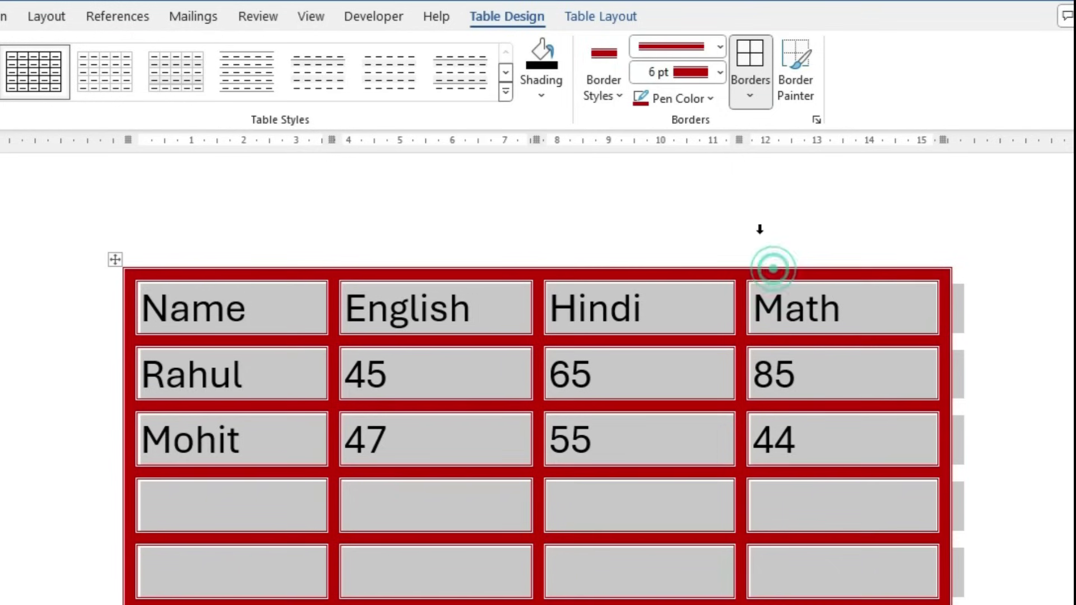
click(606, 97)
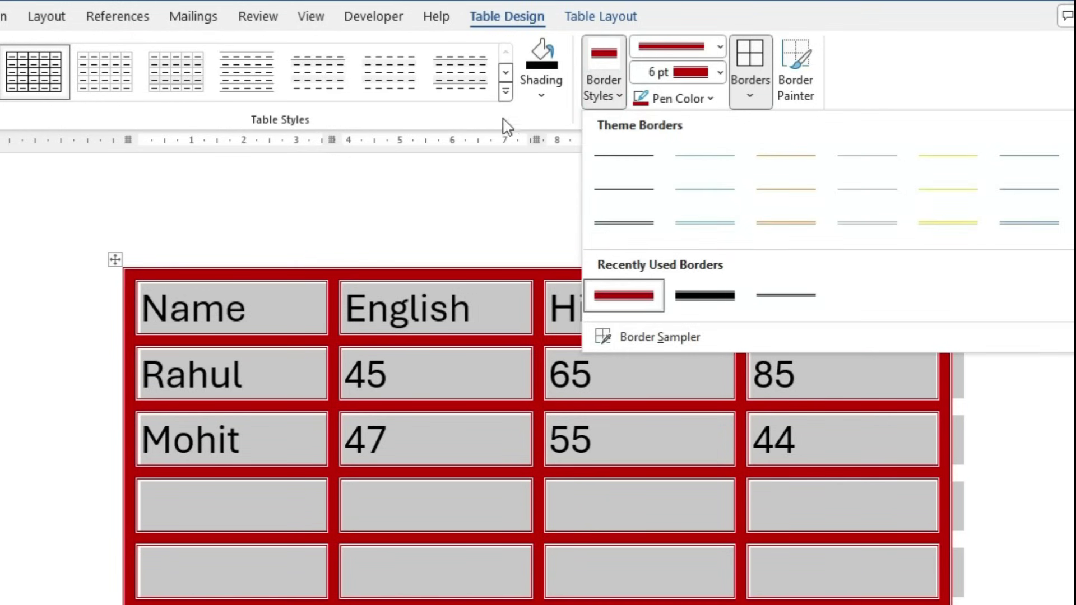
click(506, 91)
click(34, 99)
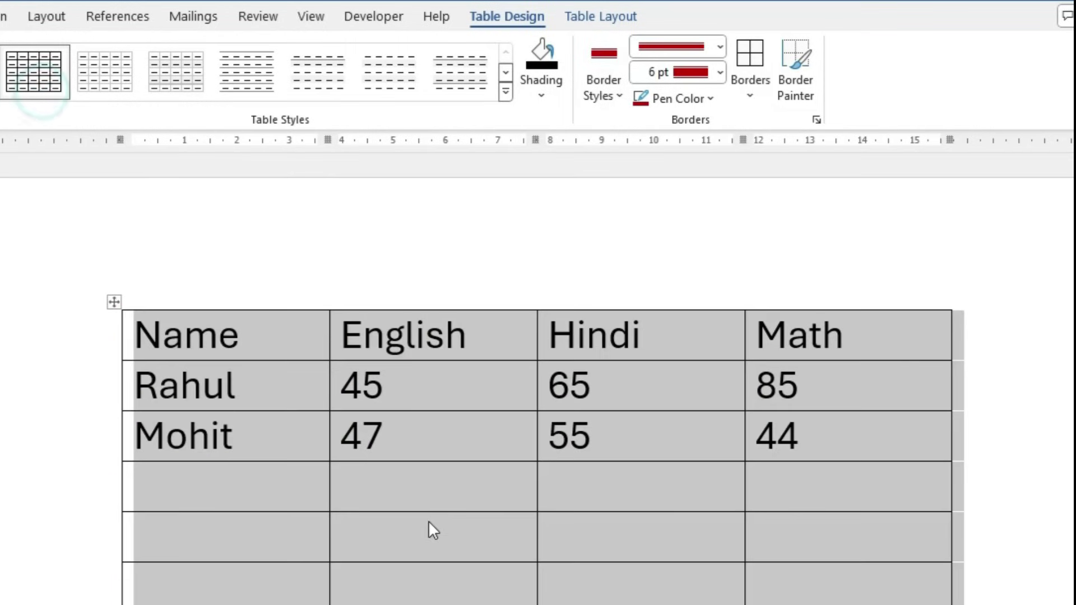
click(583, 17)
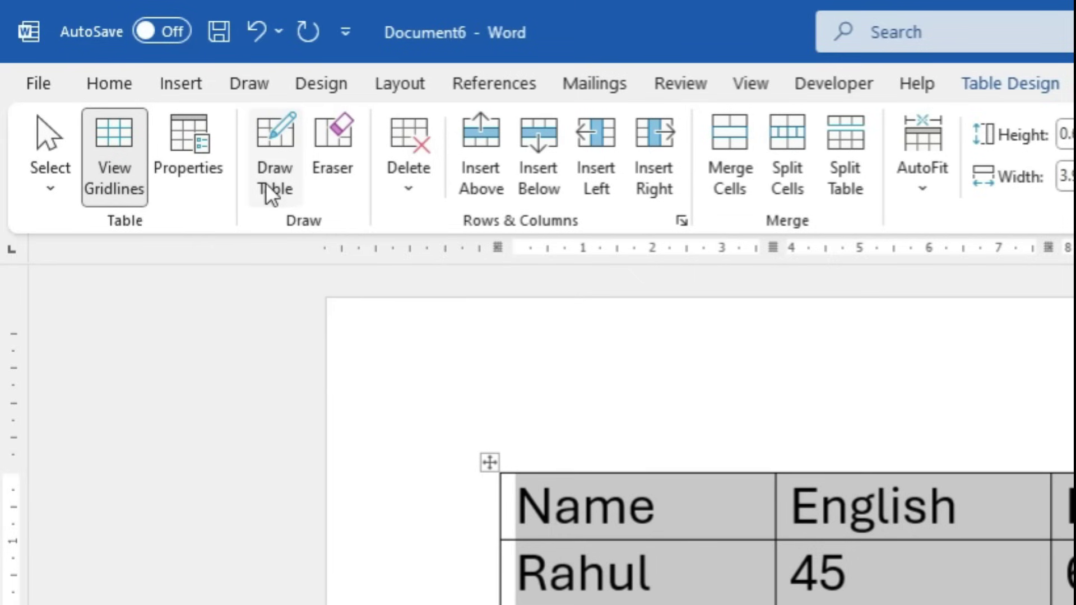
Drag the first empty row's bottom border down to make the row taller
click(875, 508)
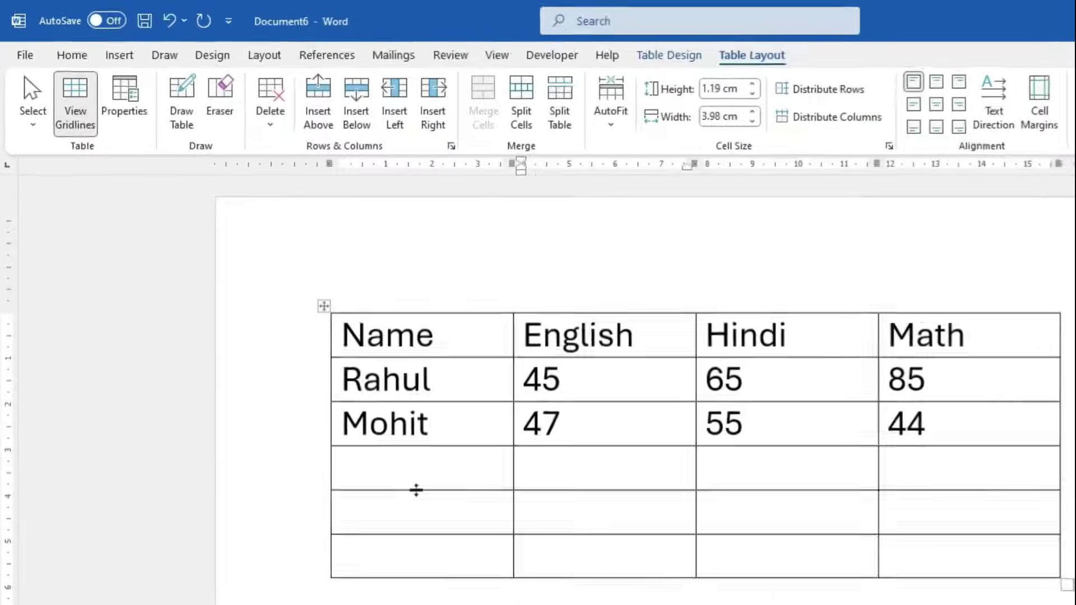
drag(373, 434, 382, 510)
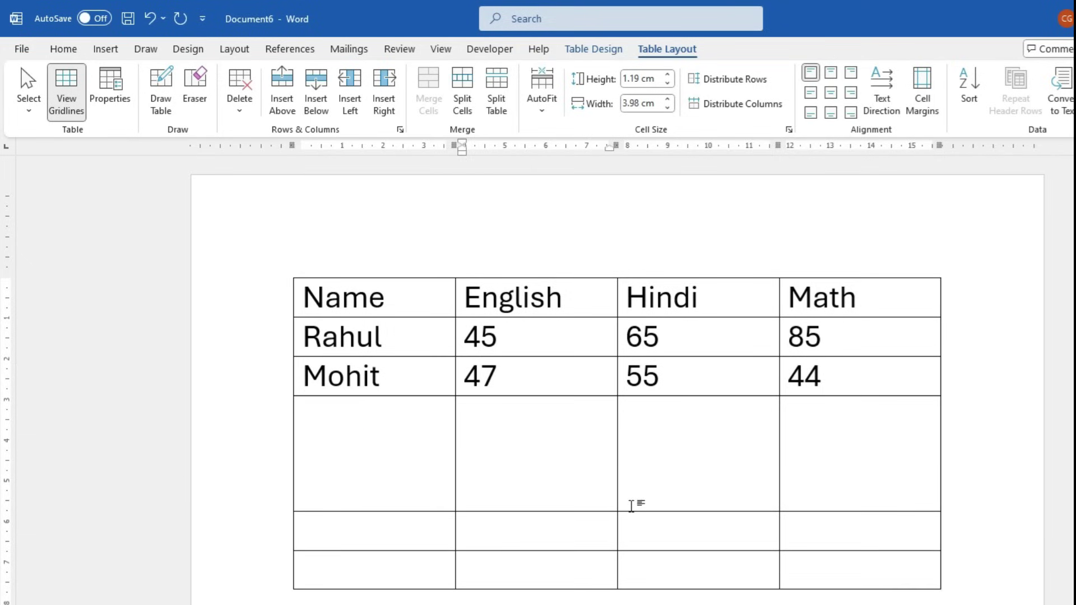
scroll(631, 502, up, 4)
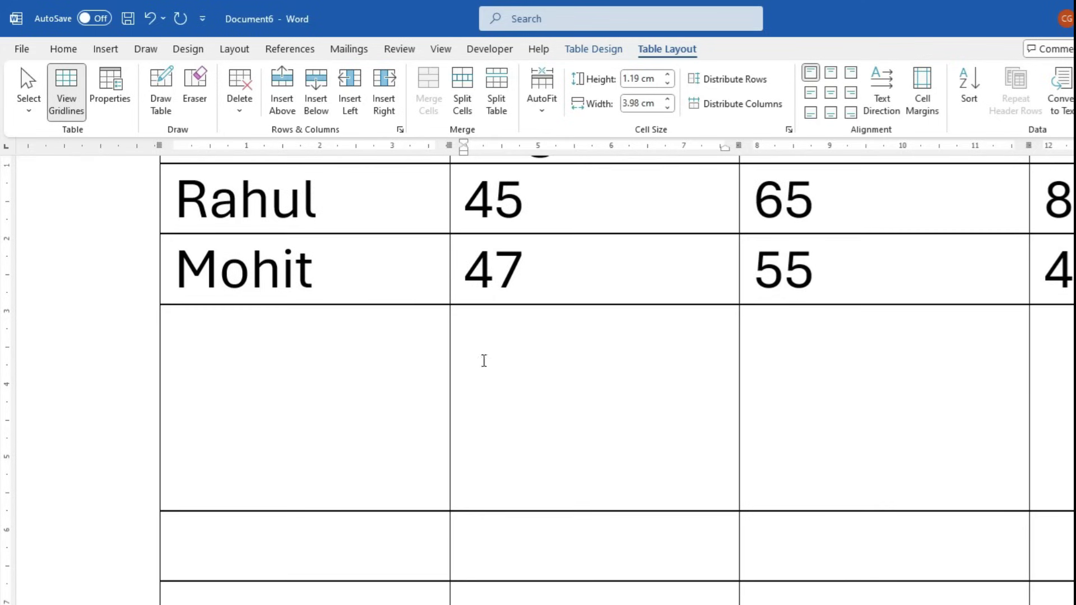
Draw a thick red line across the tall empty row with Draw Table
click(161, 89)
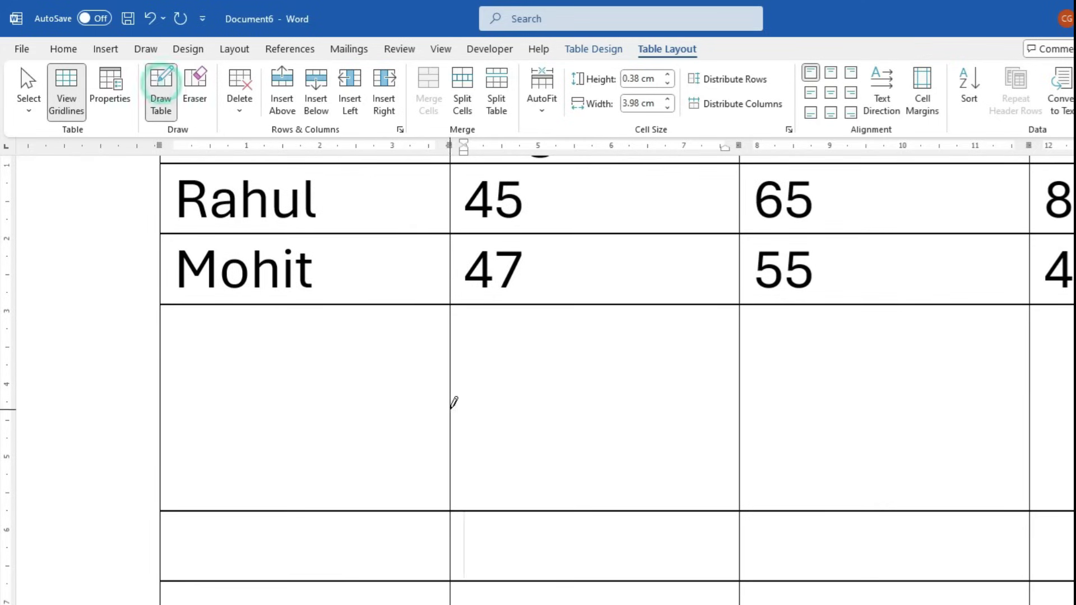
drag(450, 402, 742, 405)
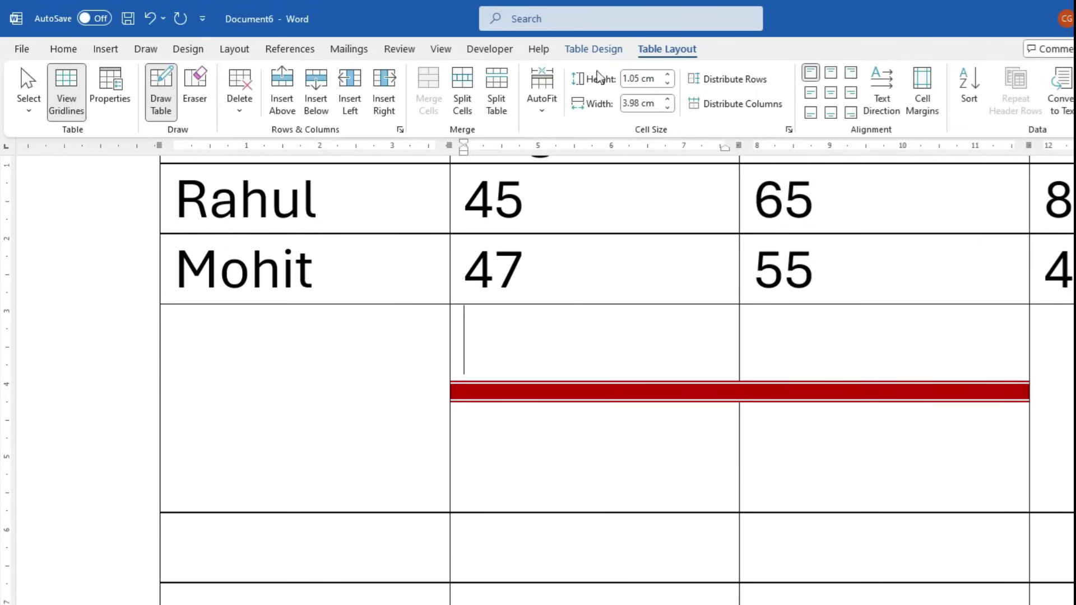
click(593, 49)
click(760, 72)
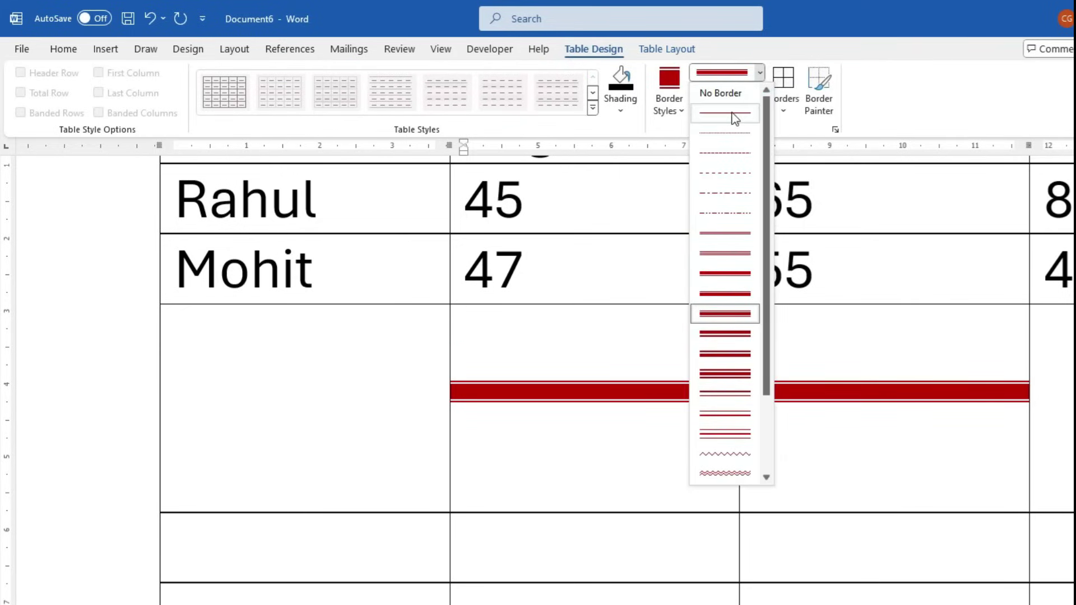
Choose a thin black line style and undo the thick red line
click(679, 112)
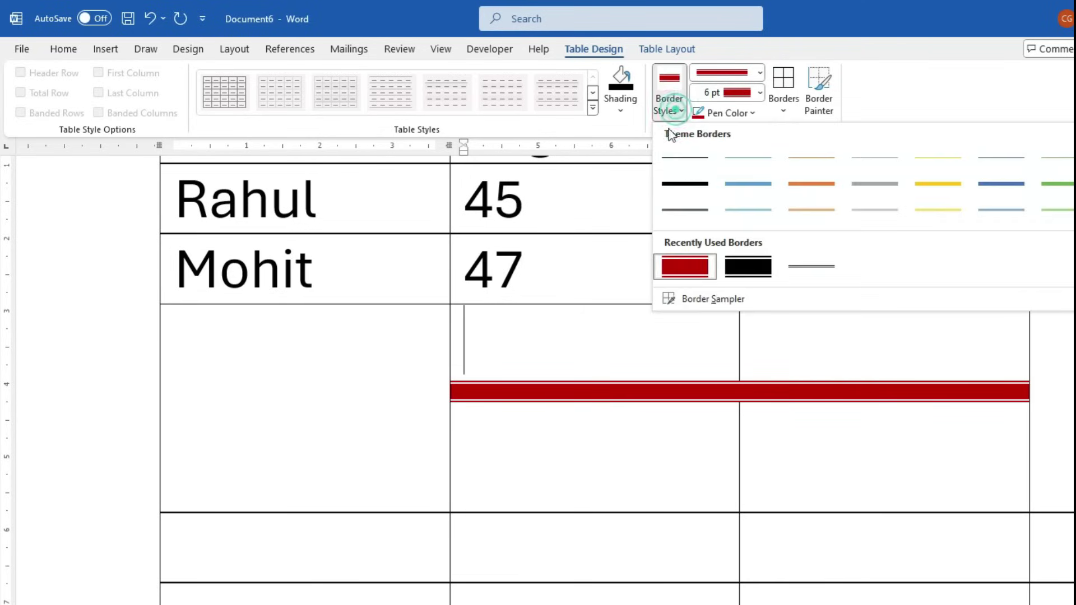
click(676, 164)
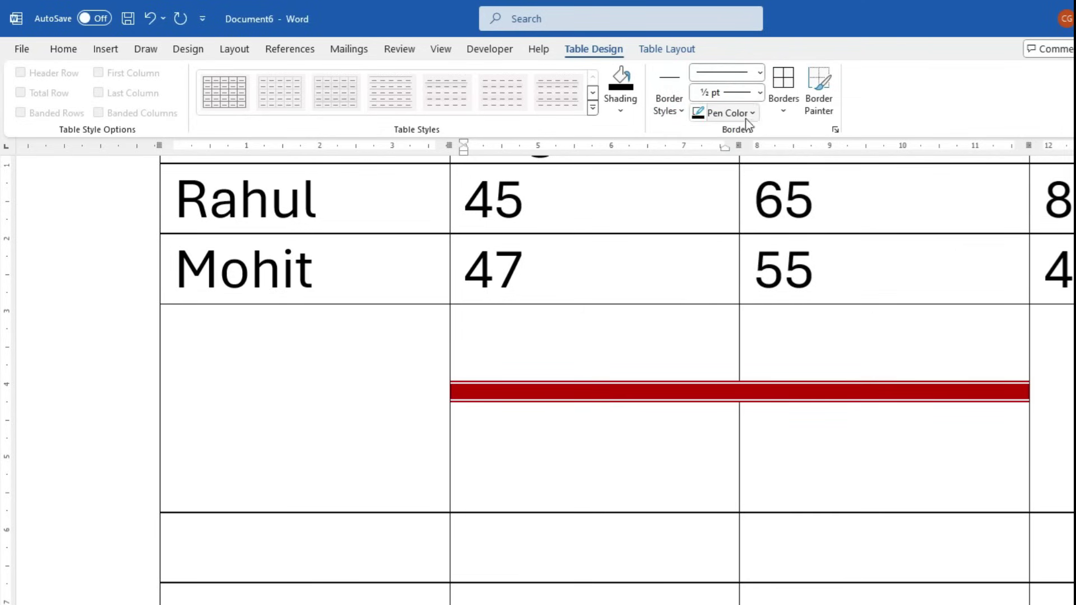
key(ctrl+z)
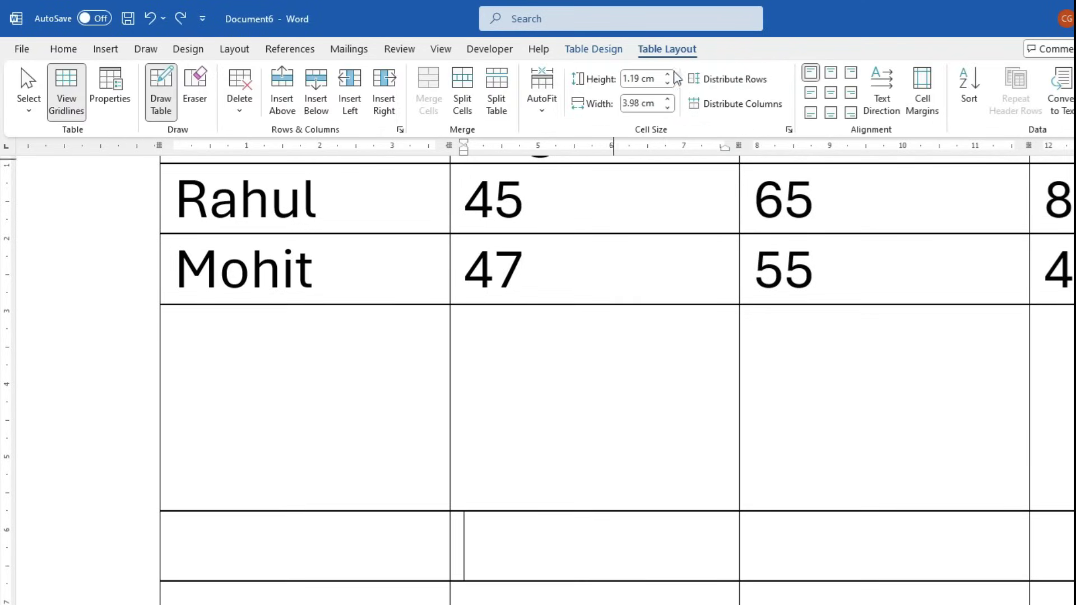
Split the tall cell under 47 in two with a Draw Table line
click(606, 49)
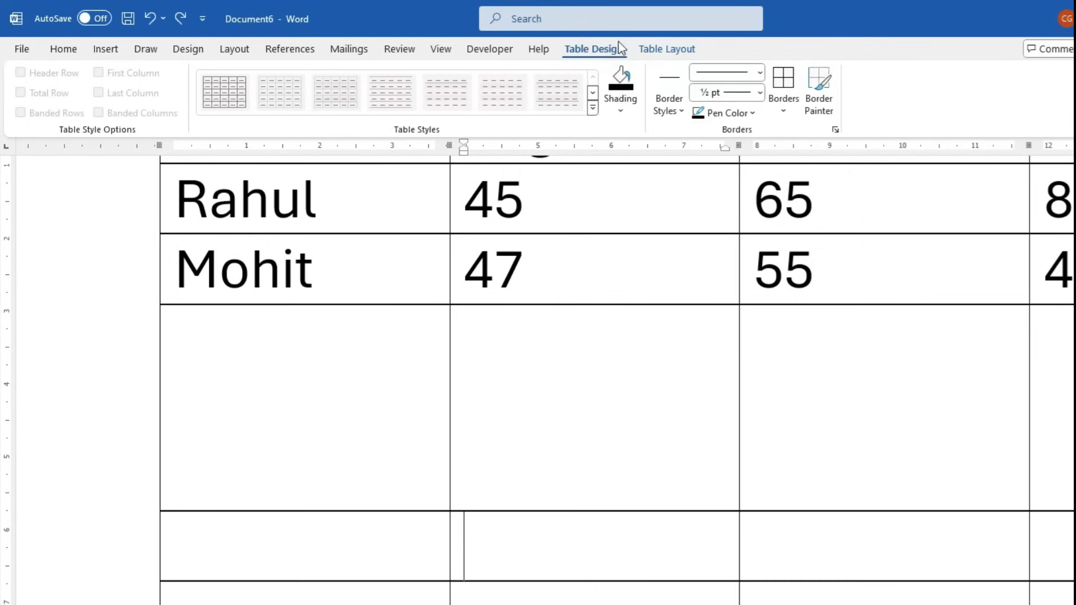
click(637, 51)
click(162, 94)
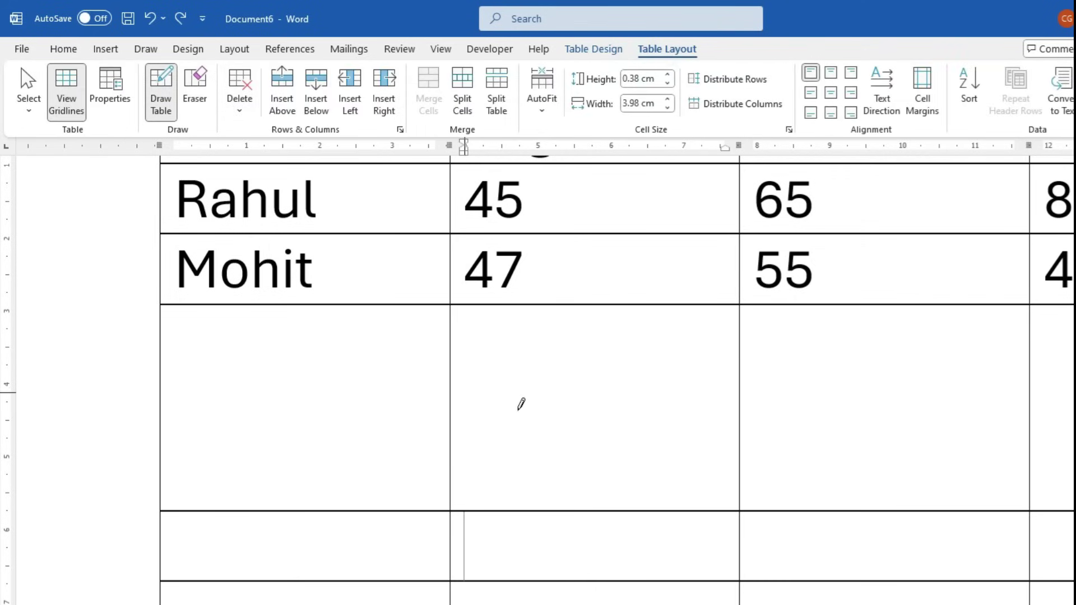
drag(449, 404, 728, 404)
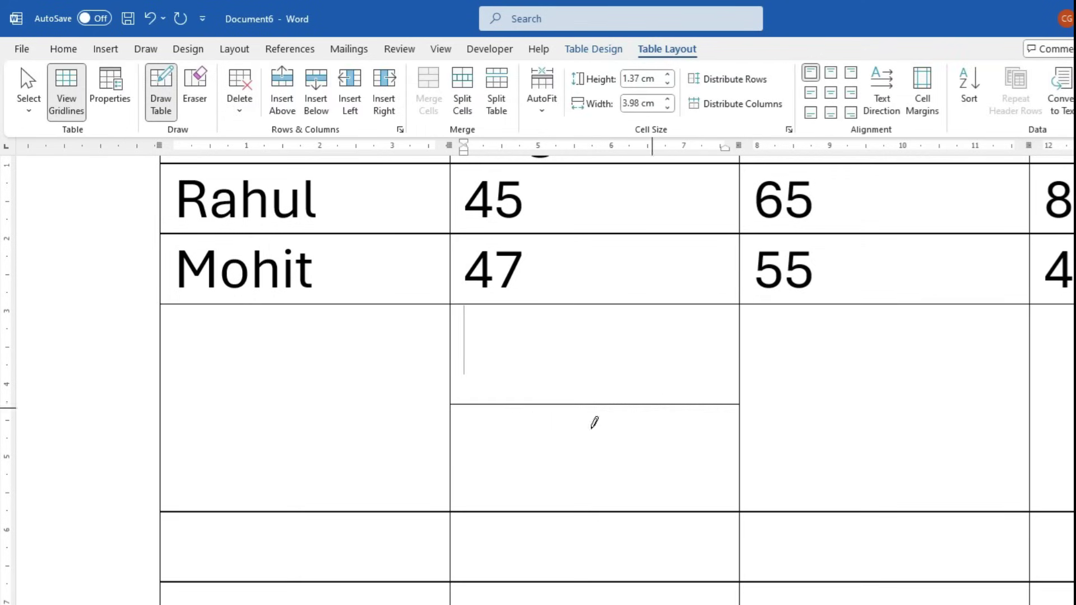
key(Escape)
Type 'jdkjd' in the upper split cell and 'djkjd' in the lower one
click(516, 341)
text(jdkjd)
click(463, 439)
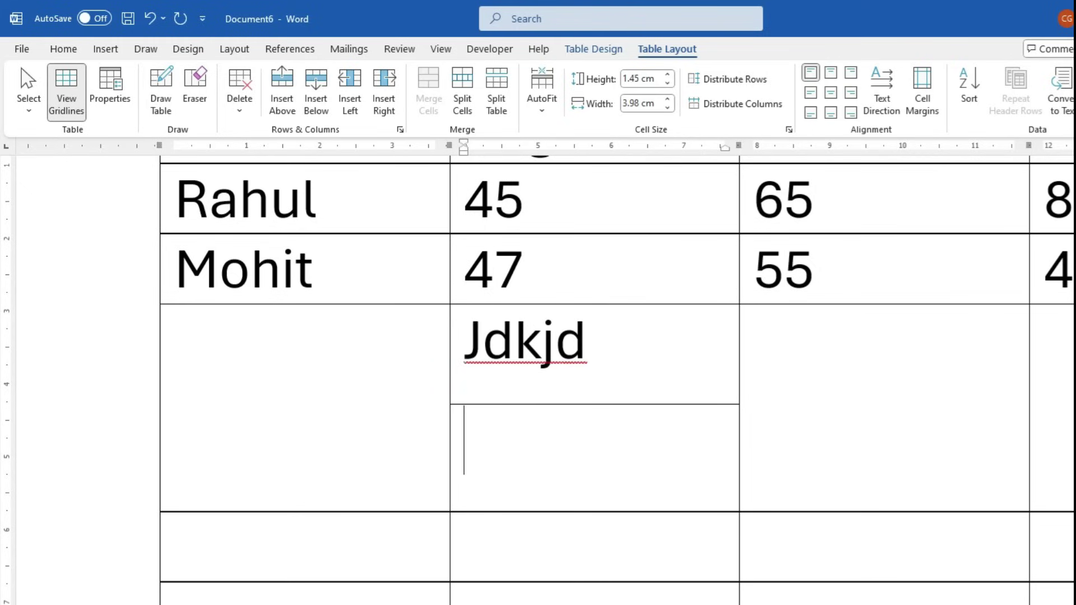
text(djkjd)
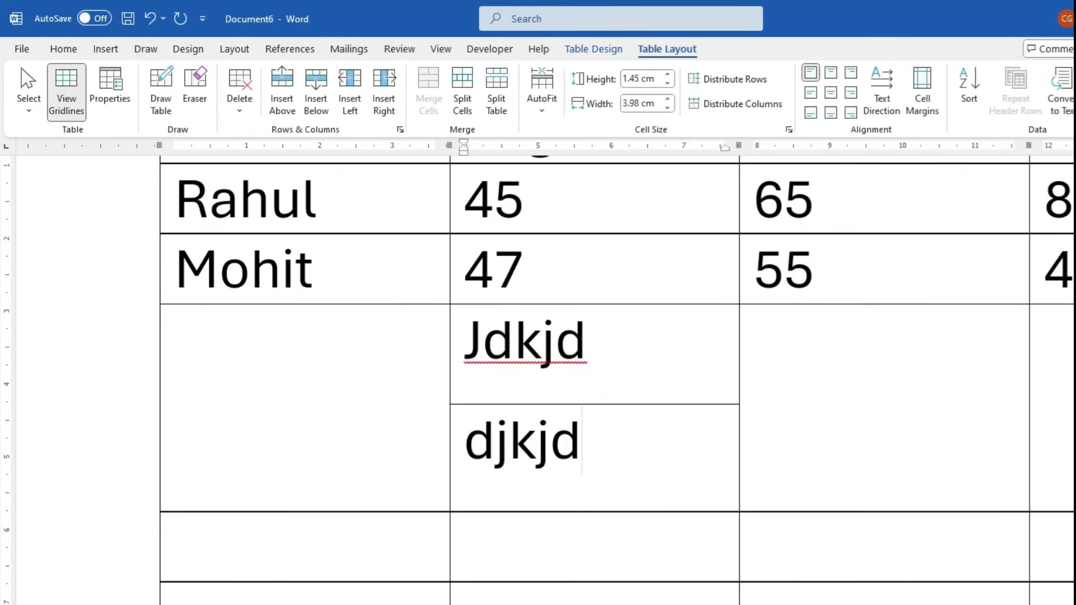
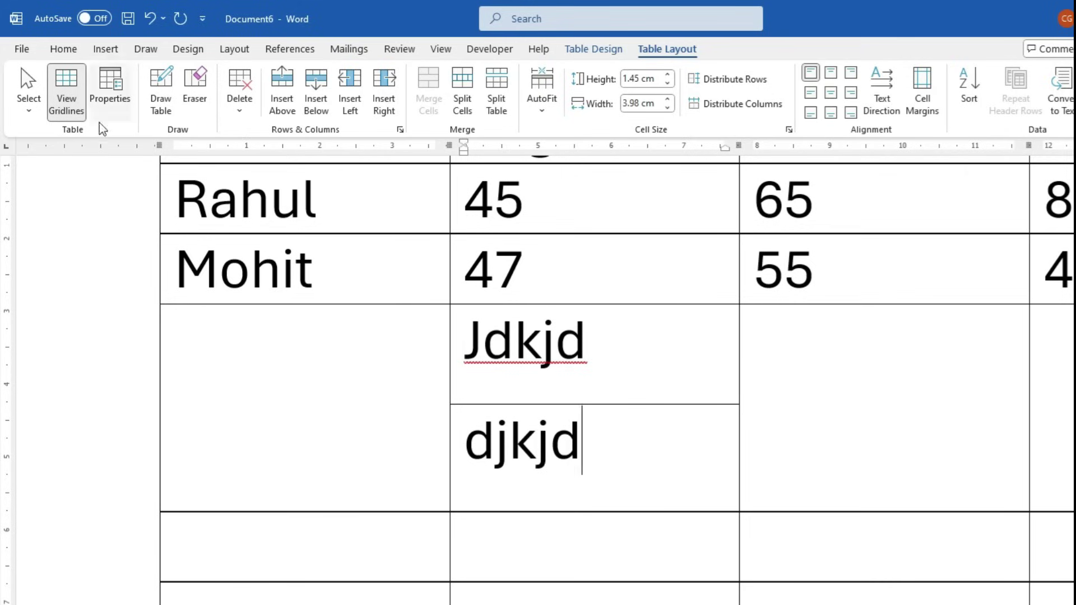
Draw horizontal and vertical lines to split the third-column cell beside Jdkjd and djkjd into four
click(163, 101)
drag(744, 399, 987, 398)
drag(876, 307, 876, 402)
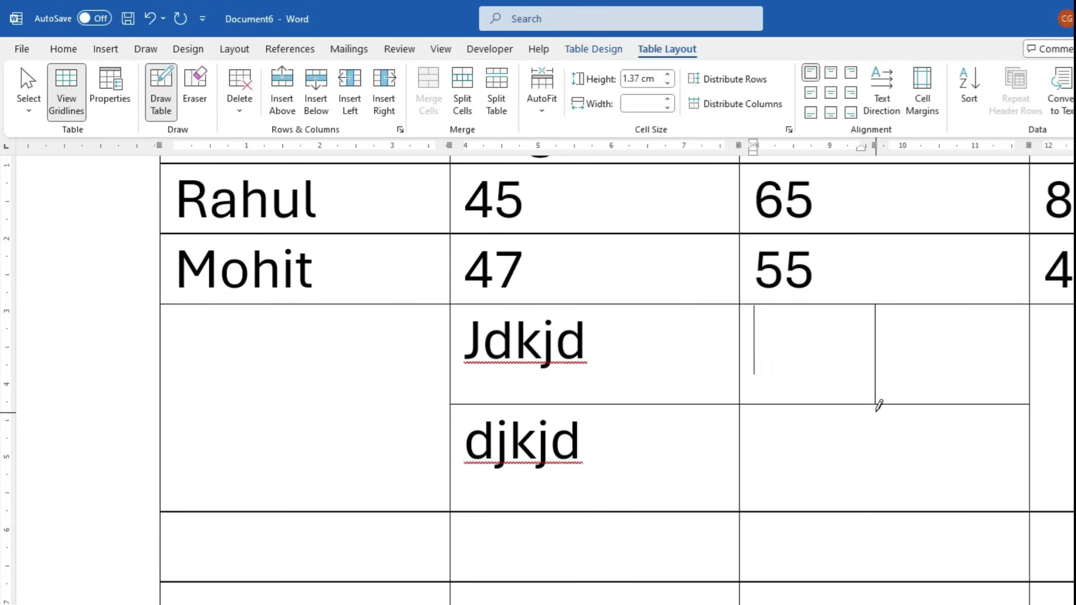
drag(879, 446, 876, 507)
key(Escape)
Enter 45 and 65 in the new split cells of both rows
click(781, 373)
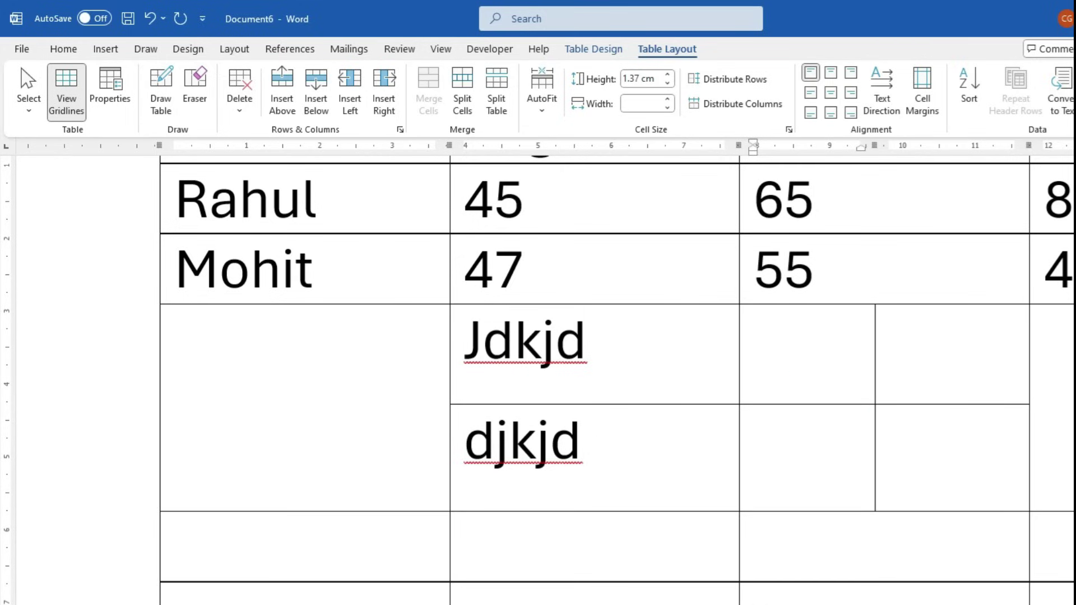
text(45)
key(Tab)
text(65)
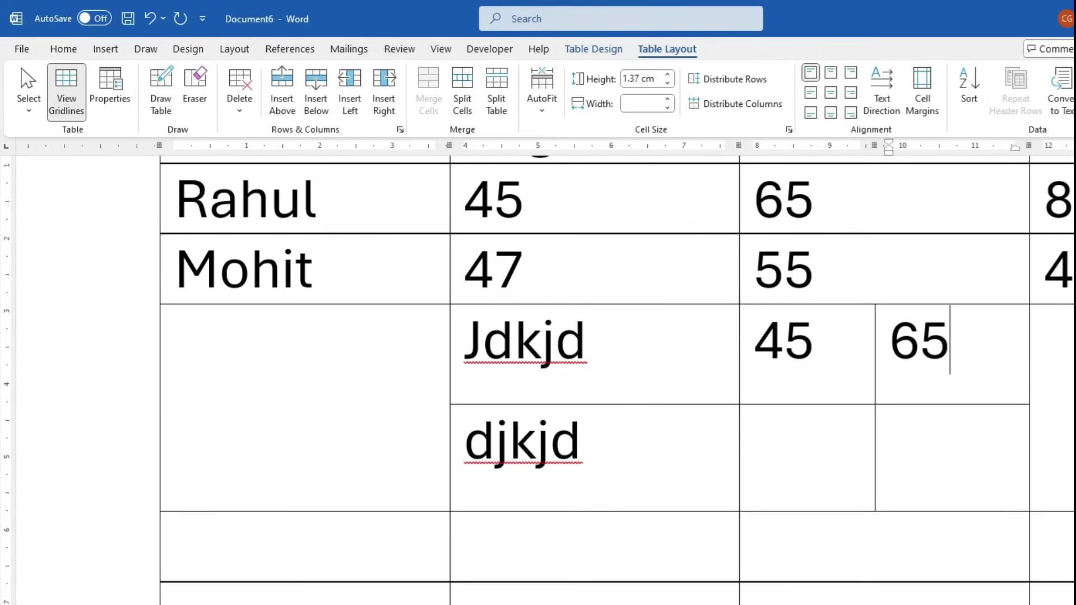
click(754, 484)
text(45)
key(Tab)
text(65)
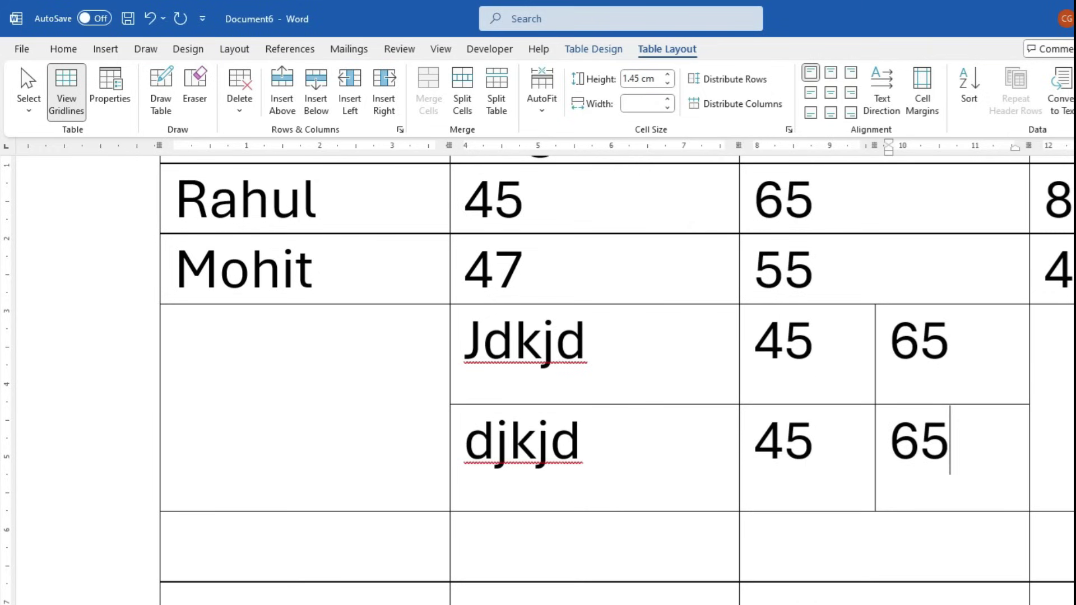
scroll(762, 372, down, 5)
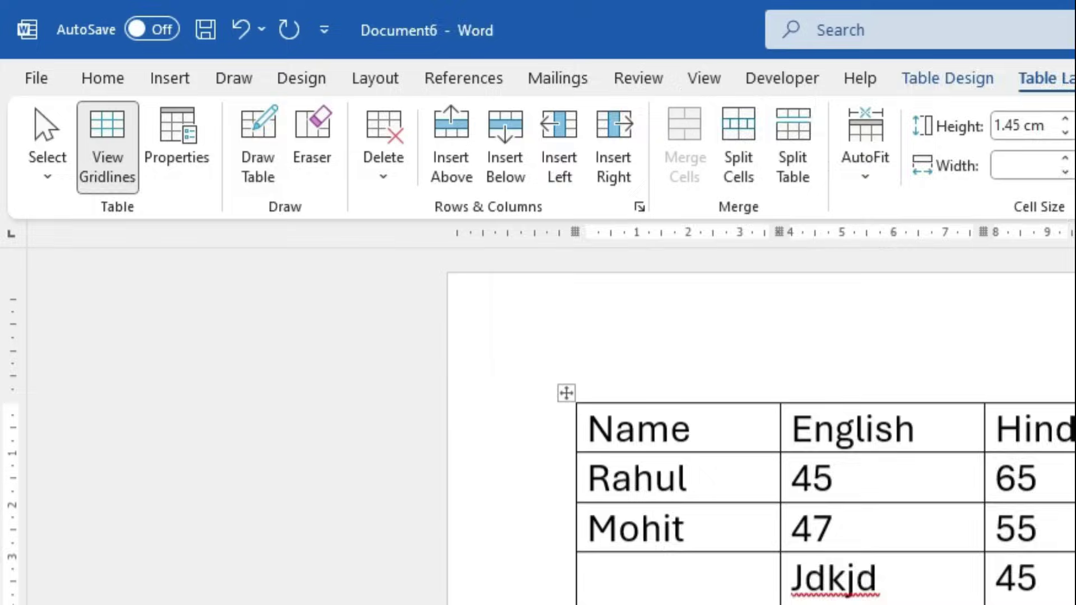
Clear the djkjd 45 65 cells and erase the split lines in the English and Hindi cells
drag(810, 465, 563, 421)
key(BackSpace)
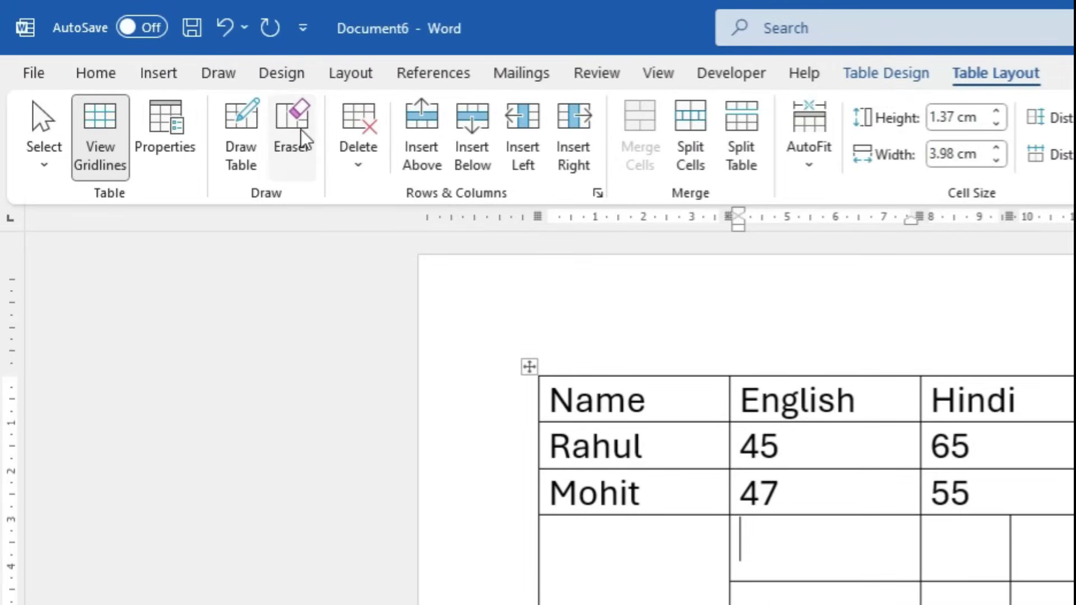
click(227, 101)
click(802, 548)
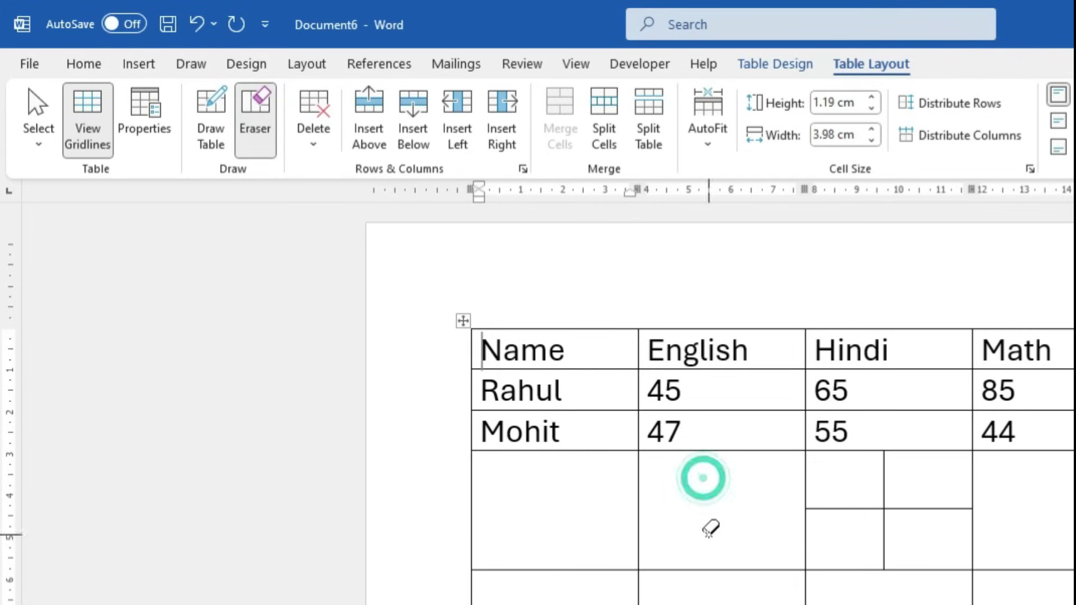
click(866, 491)
click(874, 498)
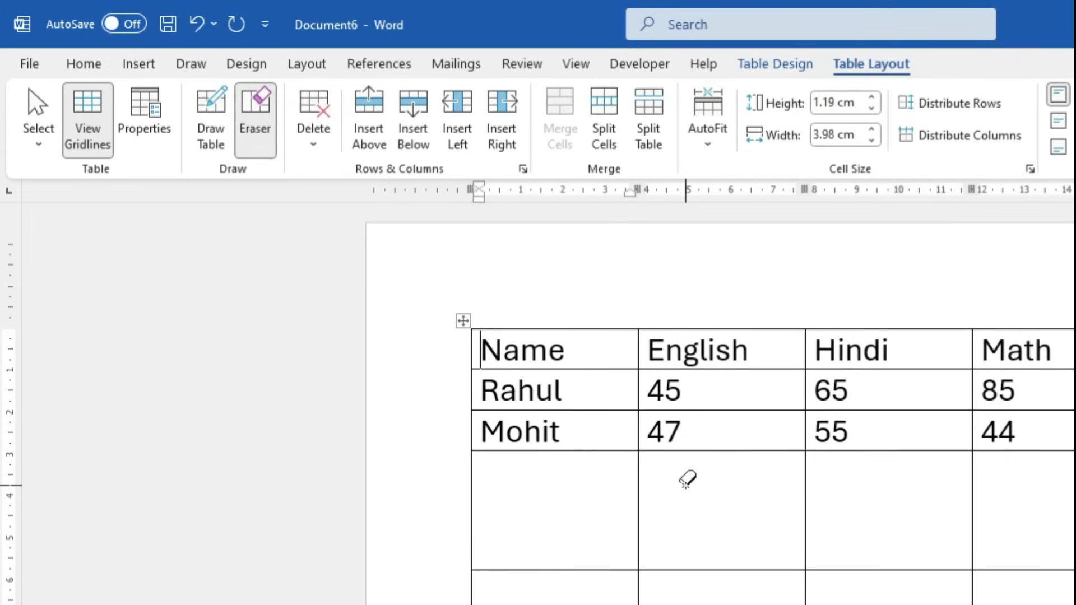
key(Escape)
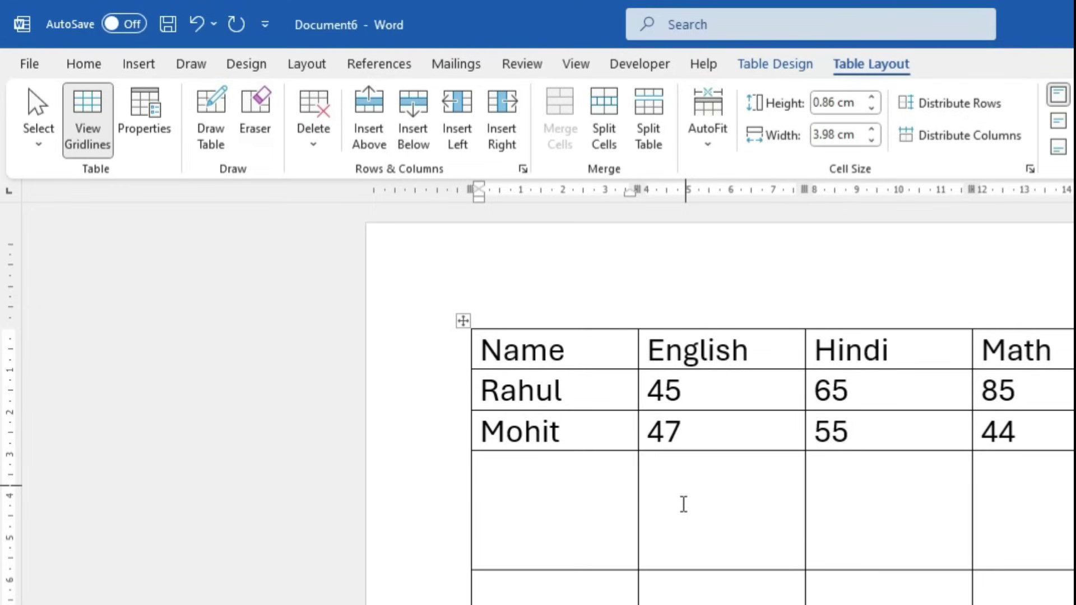
Delete the English and Hindi header text
drag(901, 352, 859, 361)
click(704, 348)
key(Delete)
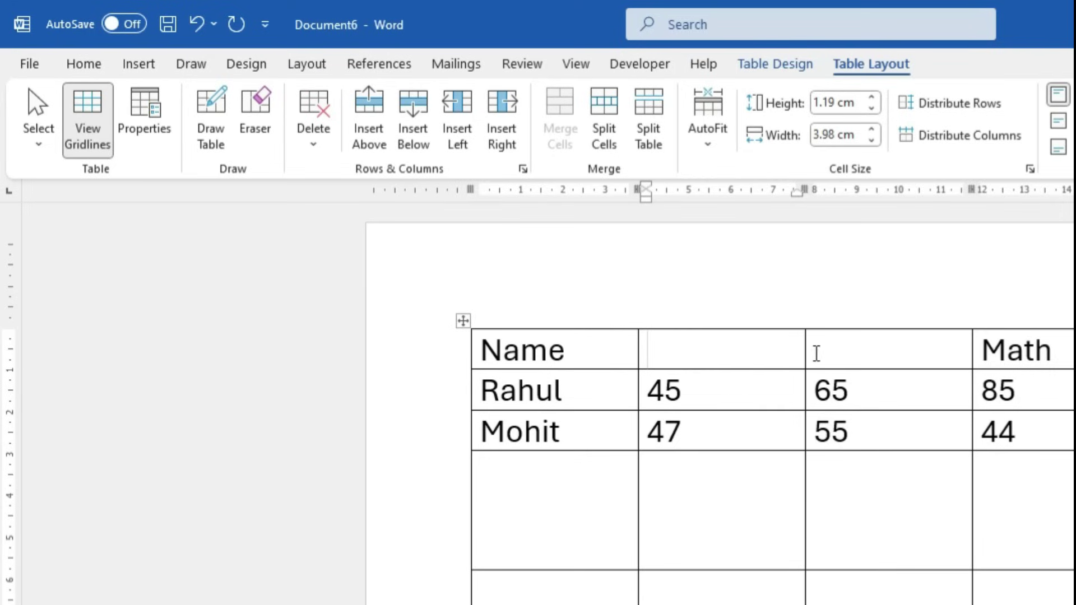
Erase the border between the empty header cells and type 'English Ut1 & UT'
click(255, 120)
click(785, 355)
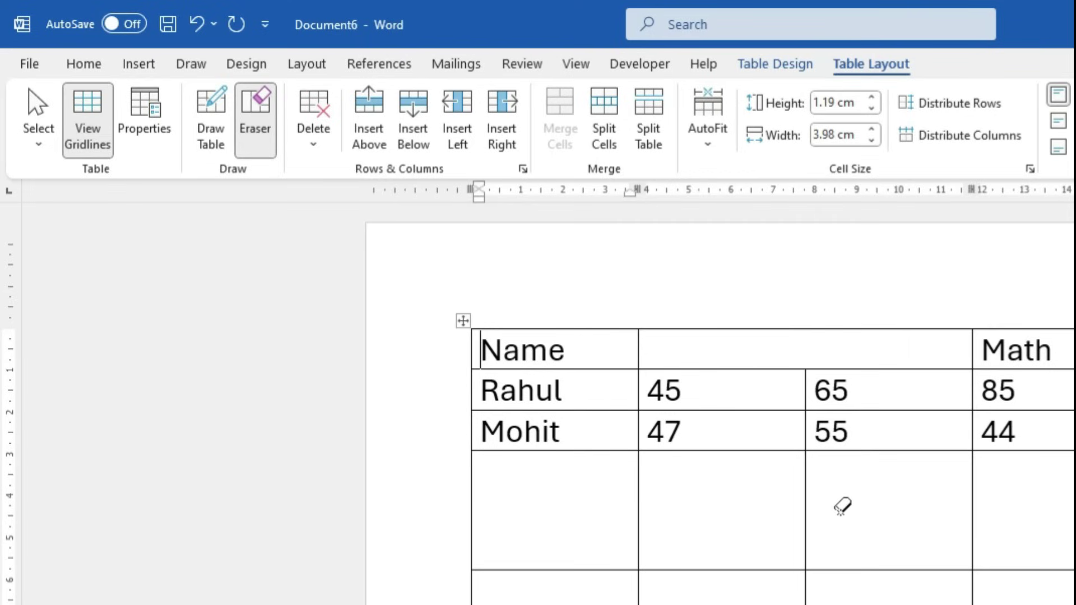
key(Escape)
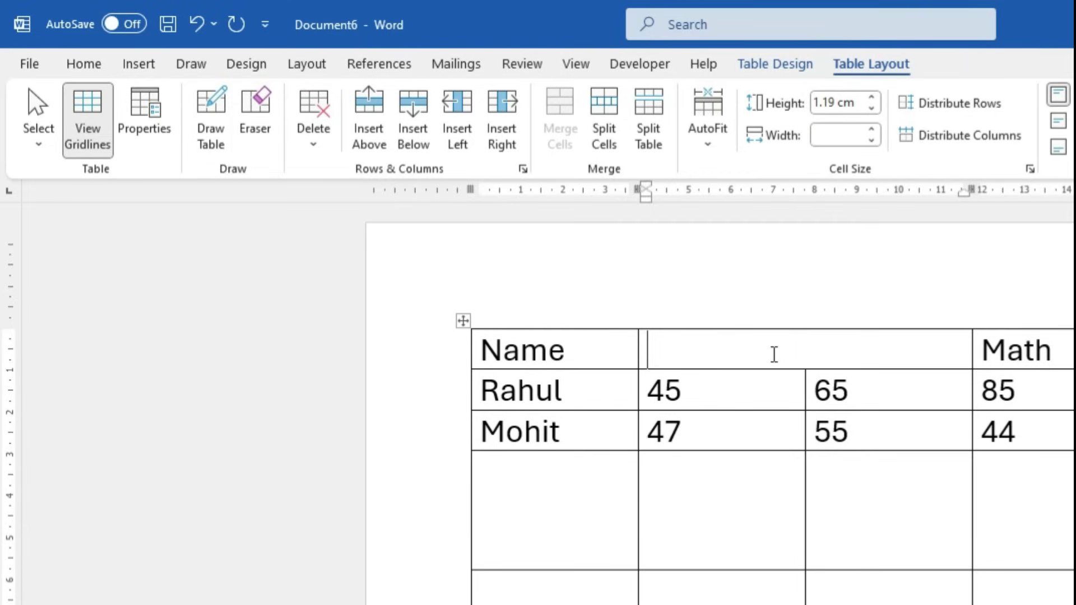
text(English )
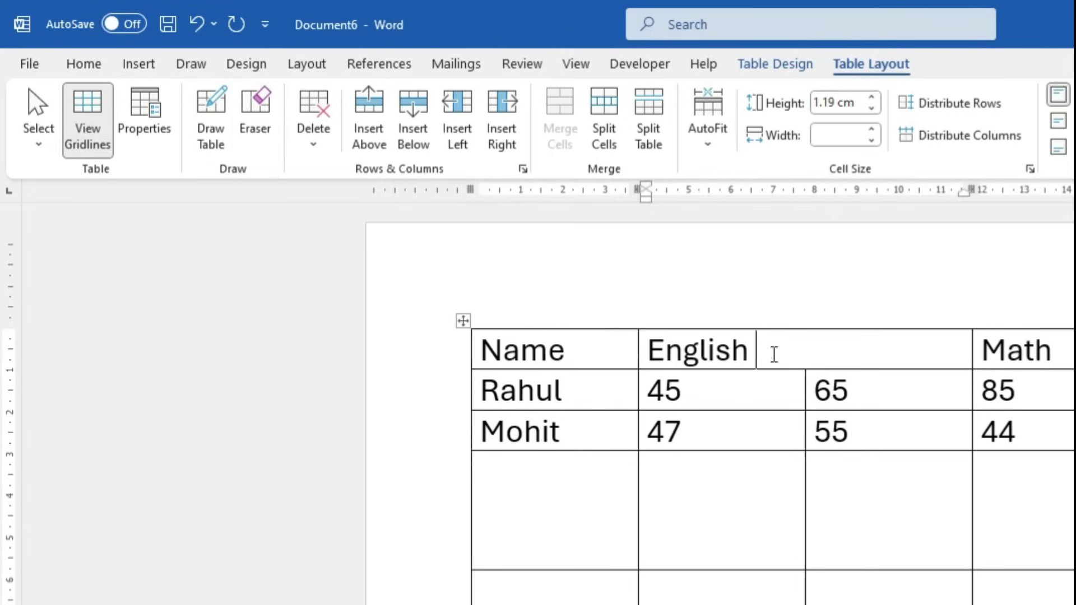
text(Ut1)
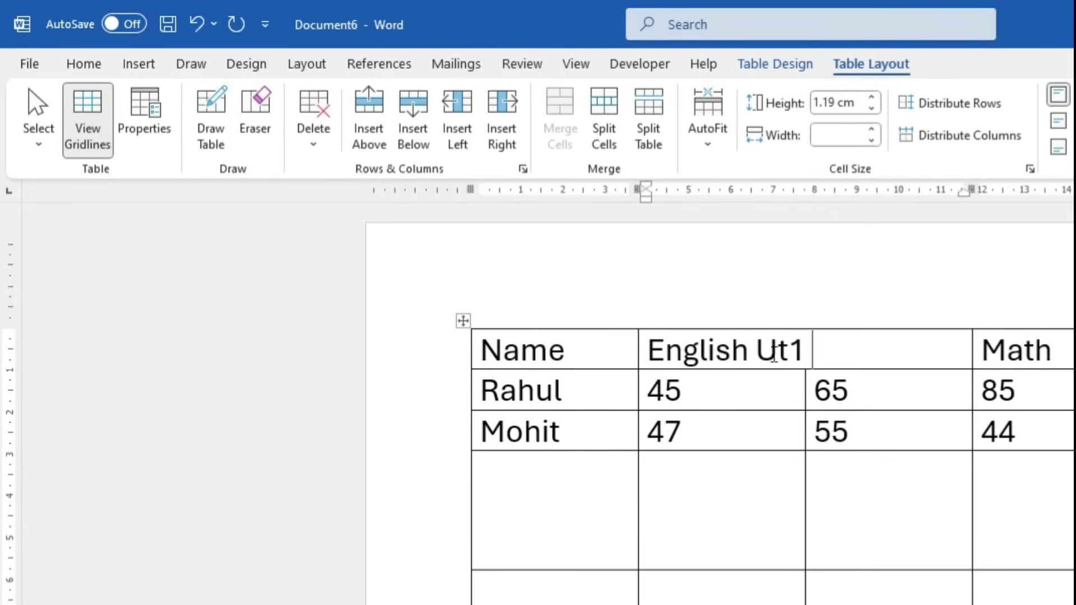
text( & UT2)
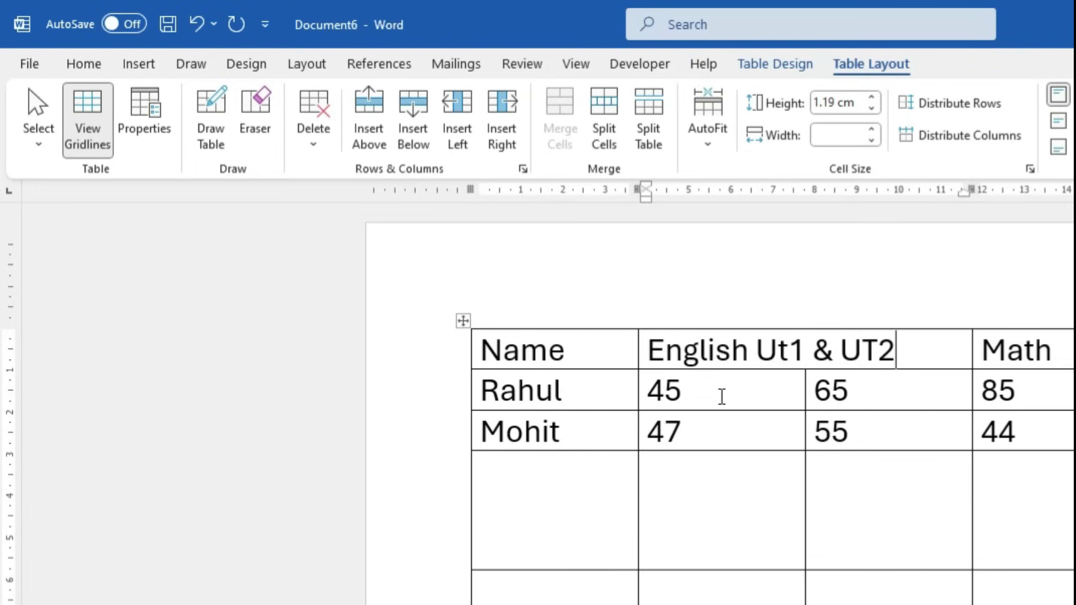
Undo the merged heading to restore separate English and Hindi headers
click(720, 396)
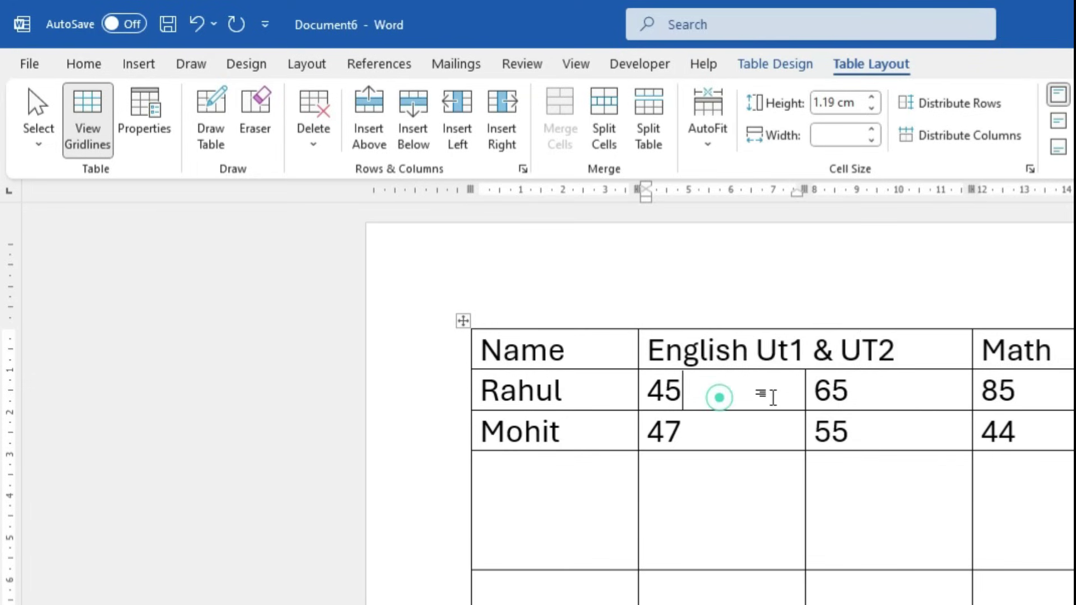
click(920, 394)
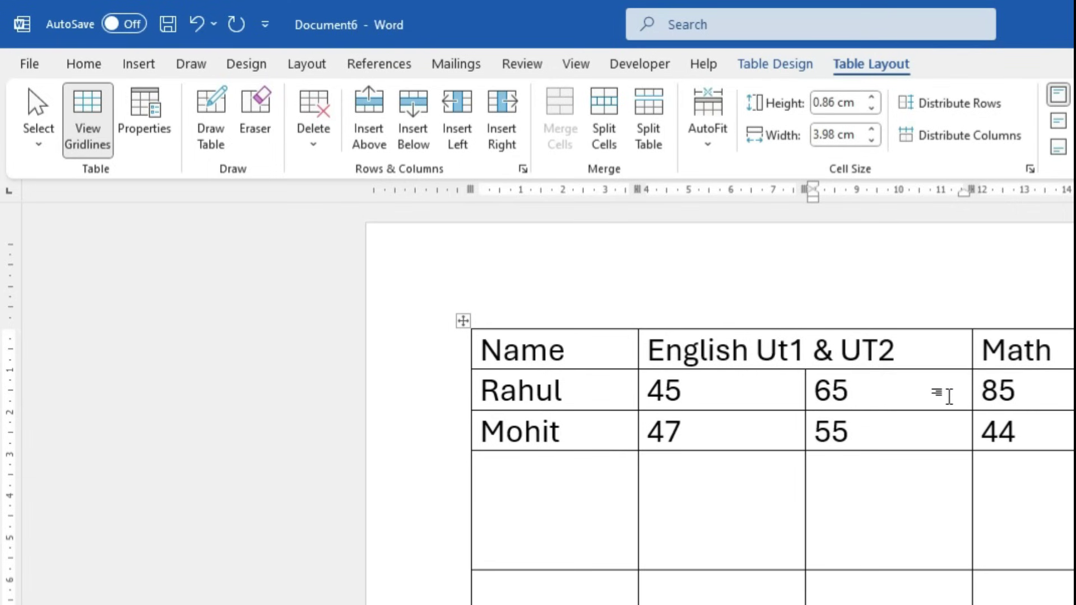
key(ctrl+z)
key(ctrl+z)
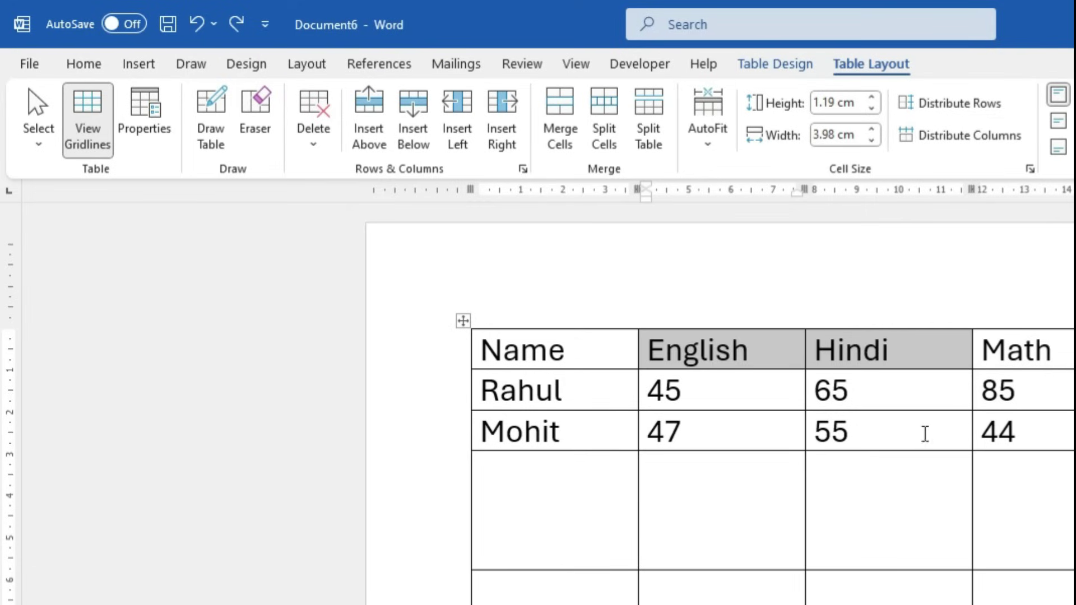
Delete the empty fourth row of the table
click(748, 511)
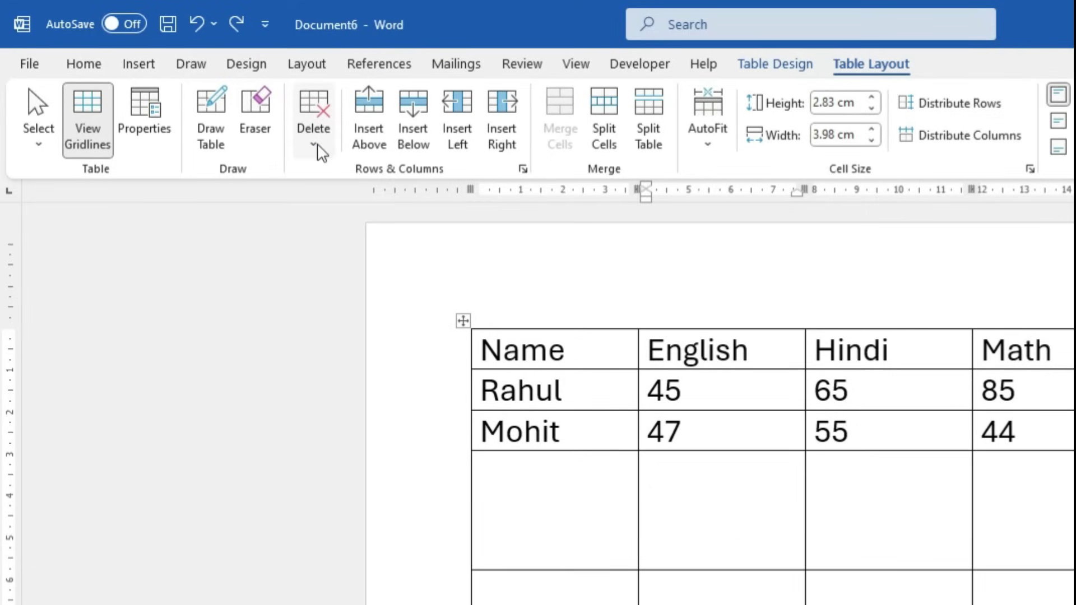
drag(543, 497, 1002, 487)
click(314, 143)
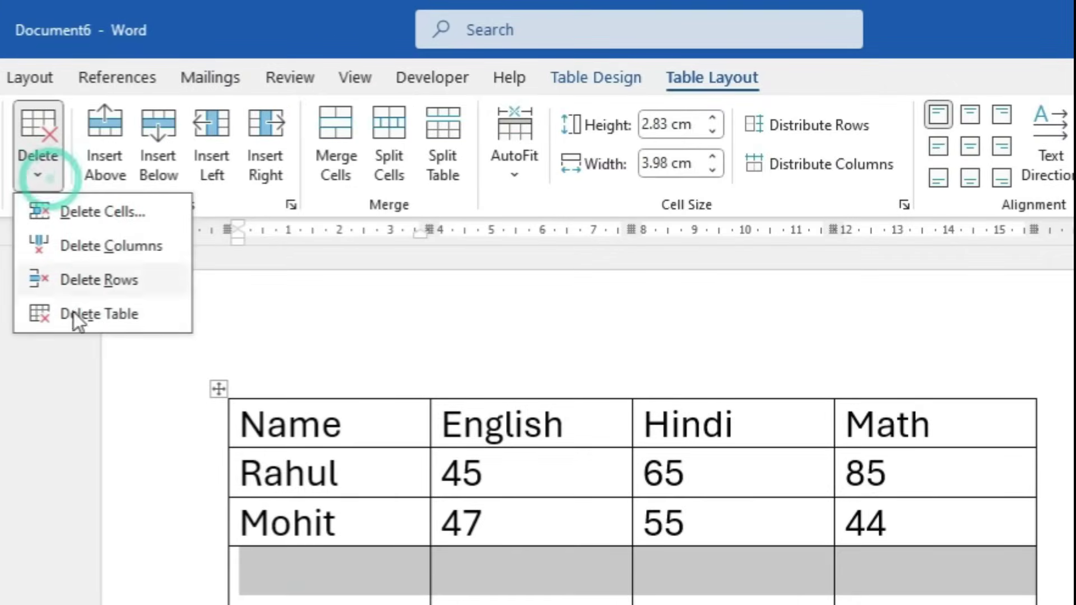
click(105, 280)
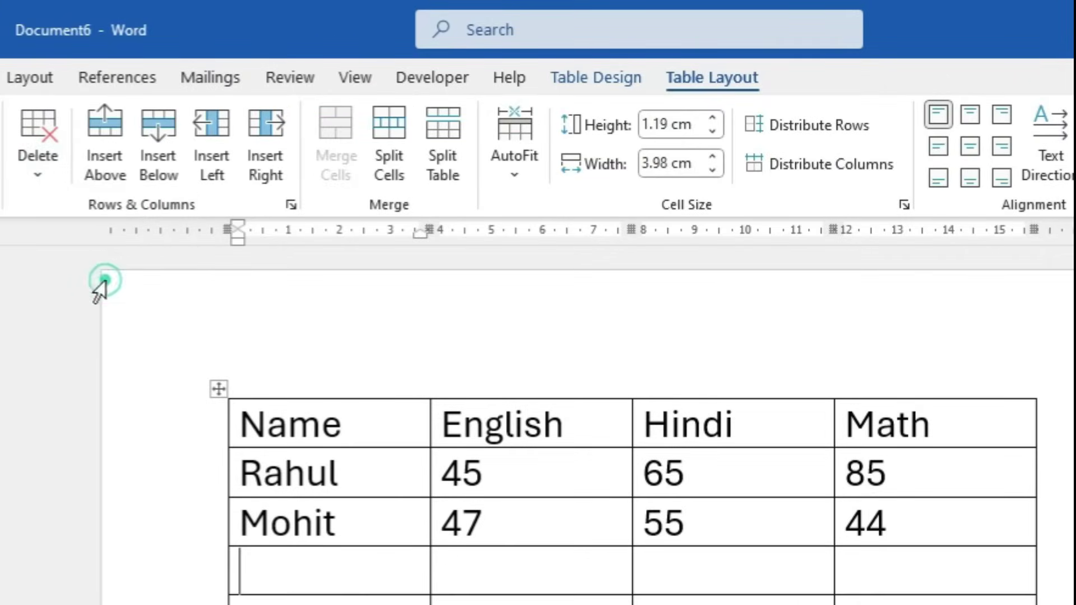
Delete the English column, then the whole table, and undo with Ctrl+Z
click(485, 567)
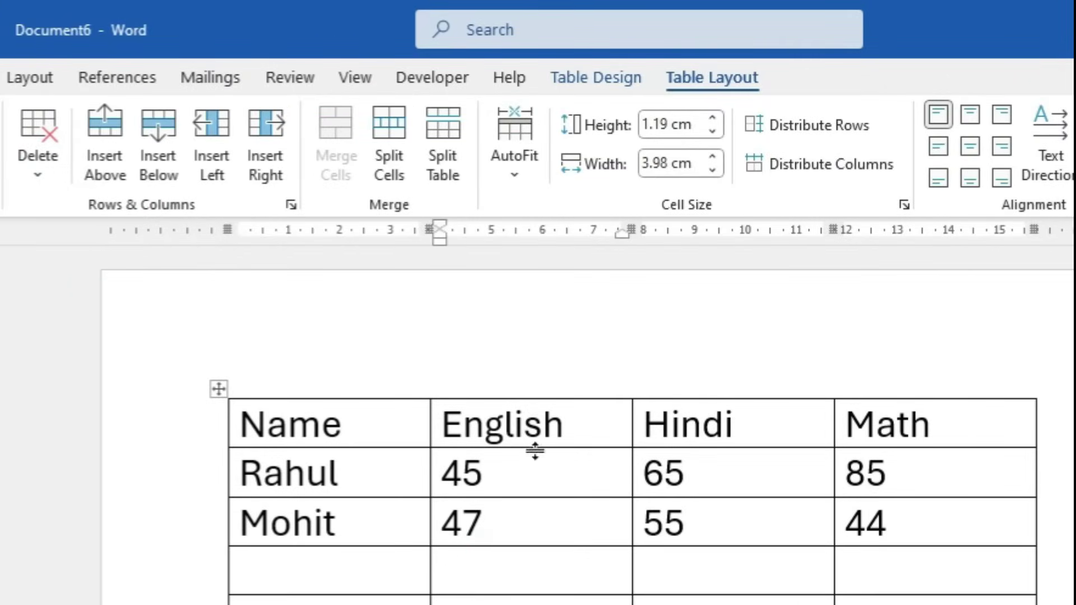
click(37, 180)
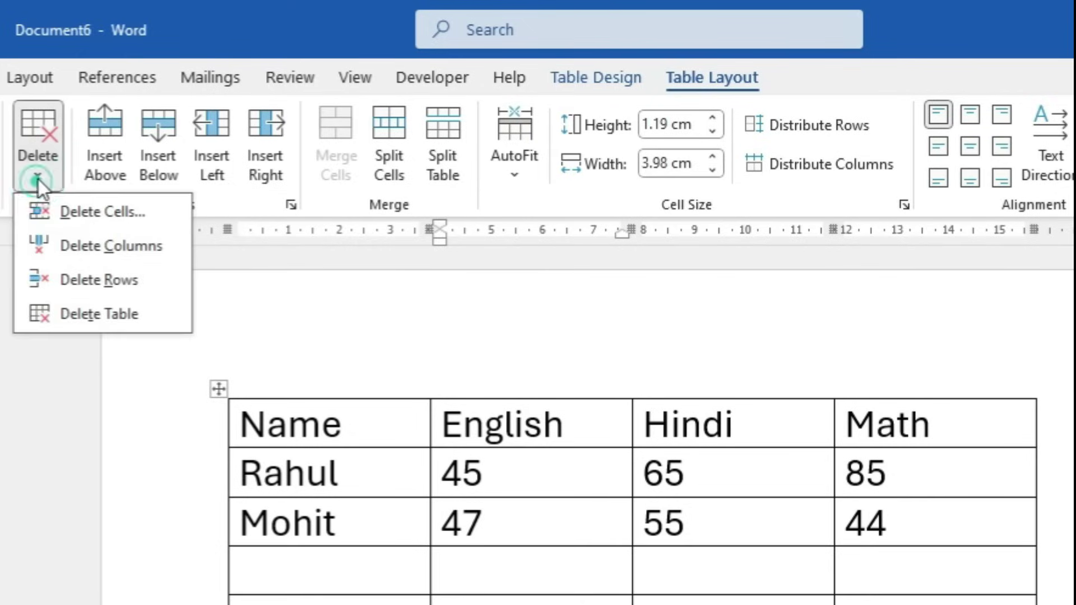
click(120, 246)
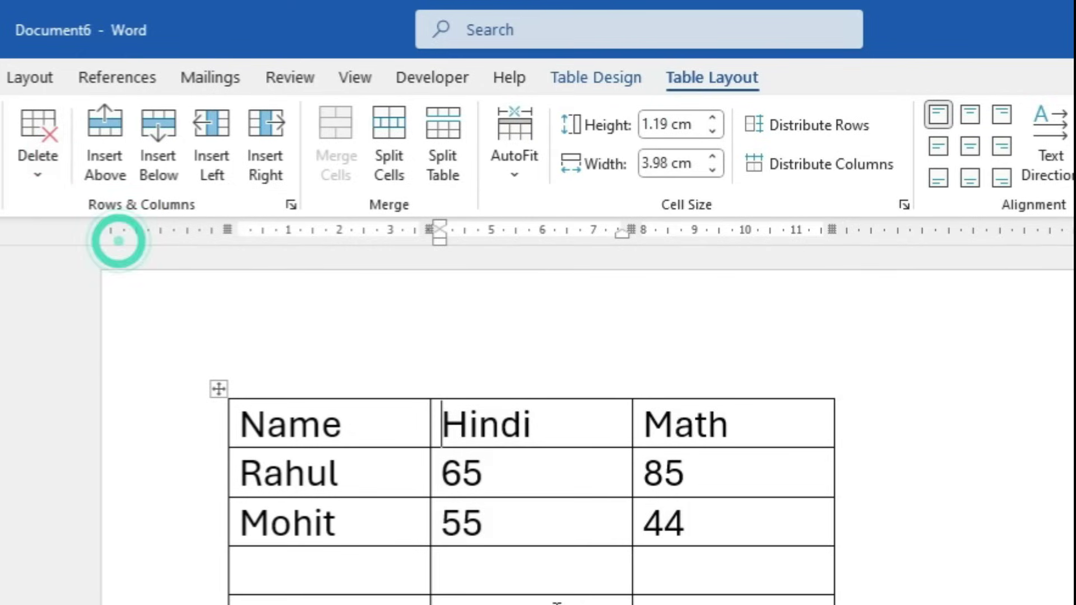
click(39, 178)
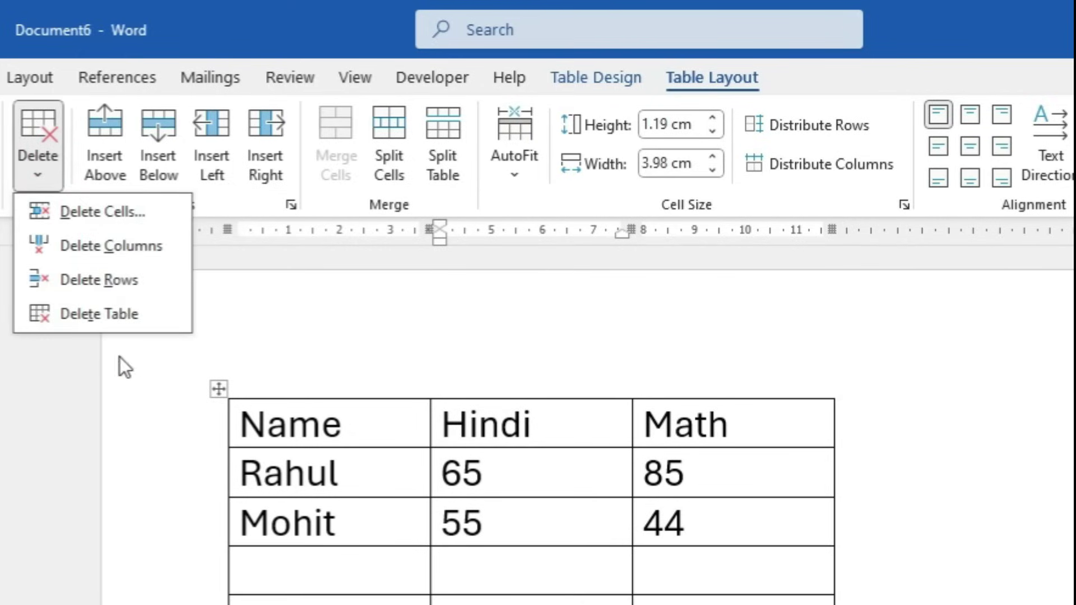
click(99, 314)
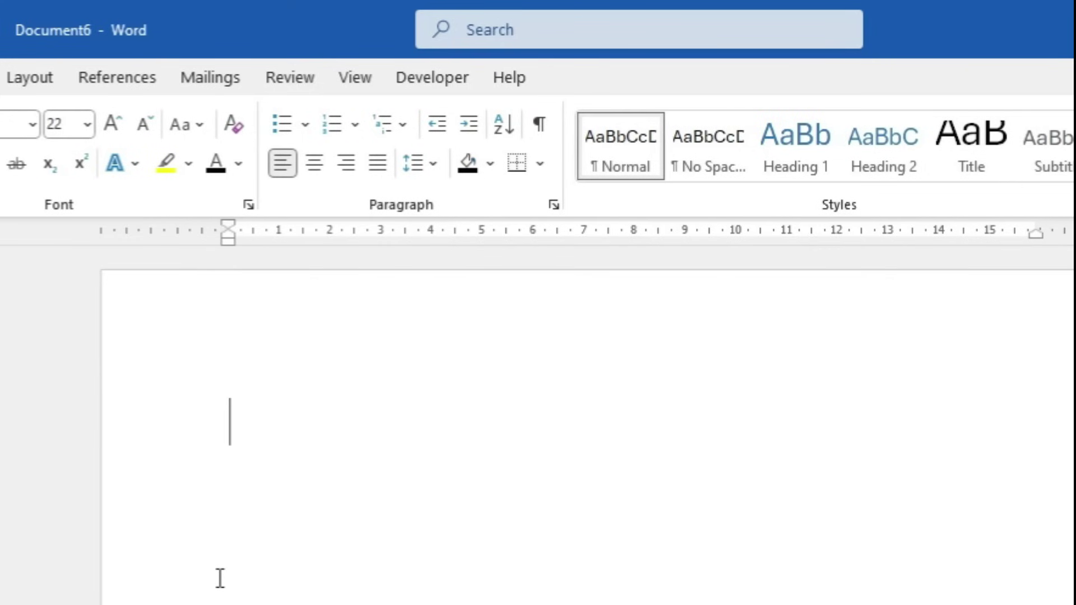
key(ctrl+z)
key(ctrl+z)
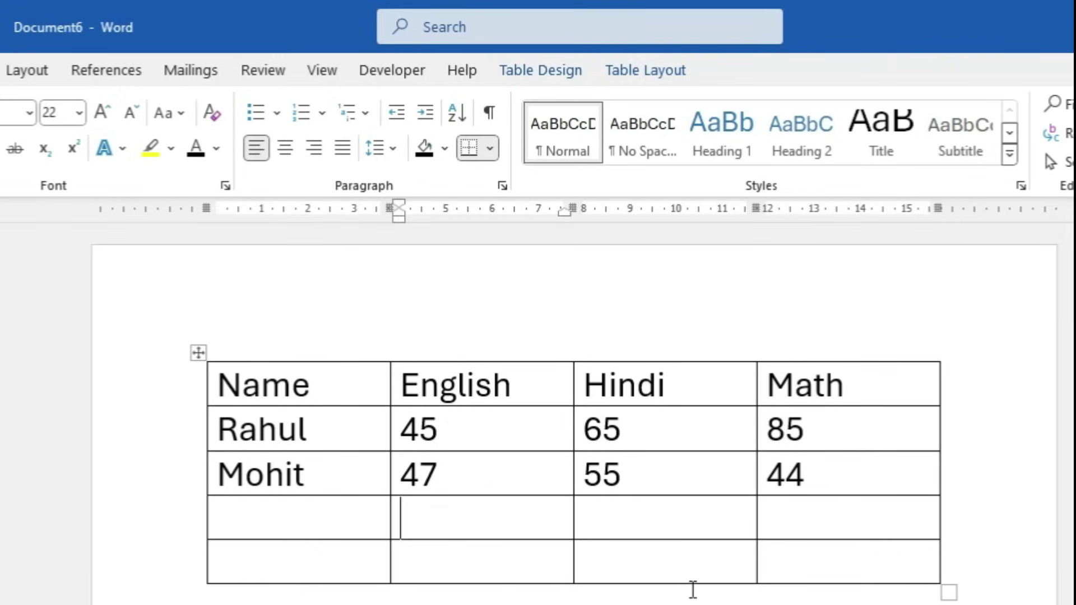
Delete the bottom row's last Math cell, shifting cells left, and drag the table narrower
click(874, 603)
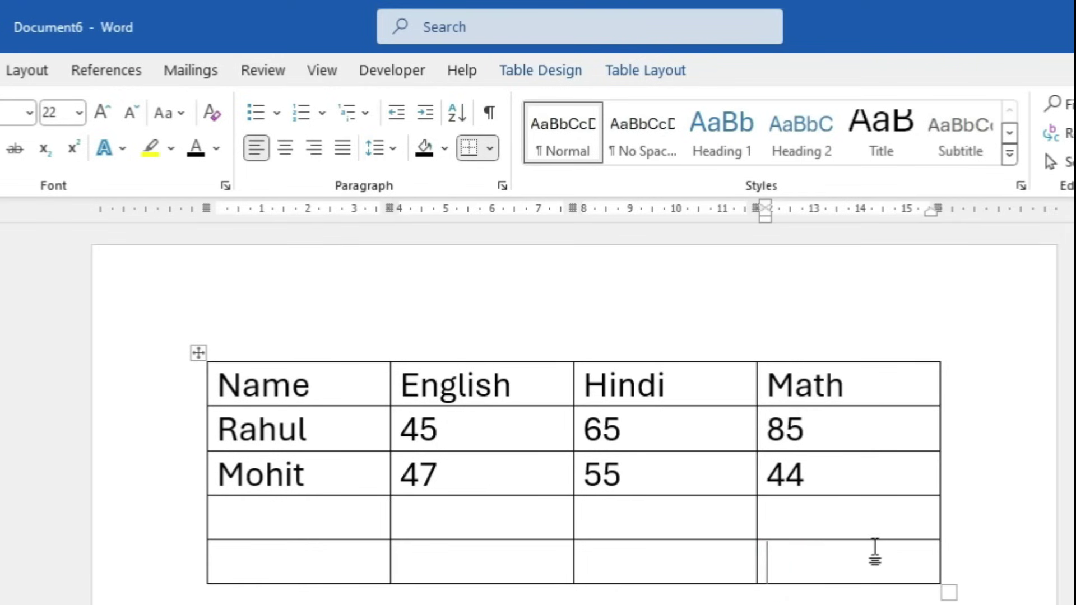
click(623, 67)
click(622, 59)
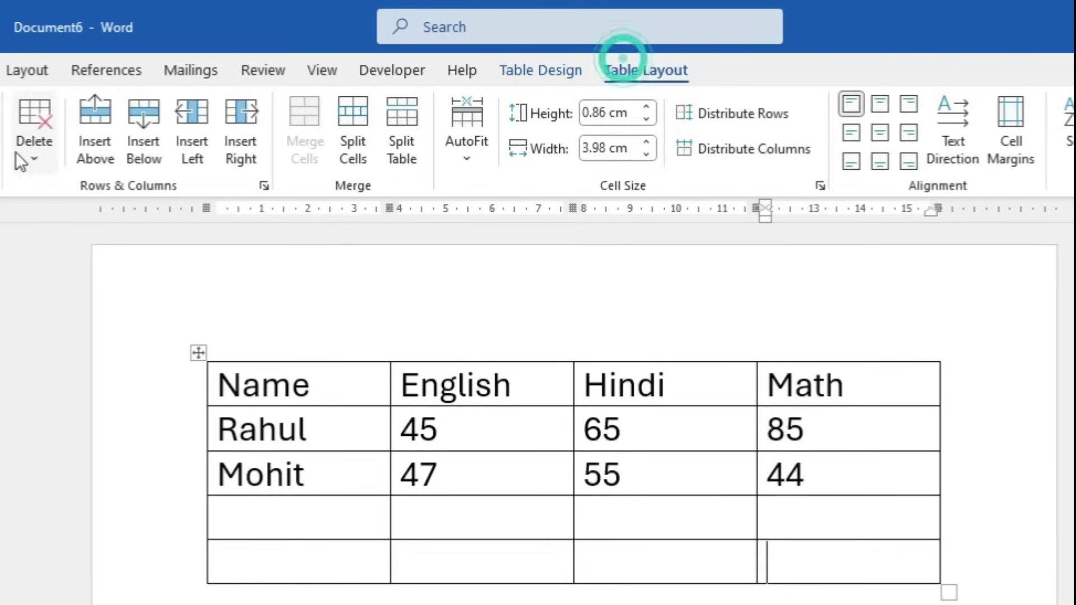
click(25, 152)
click(120, 192)
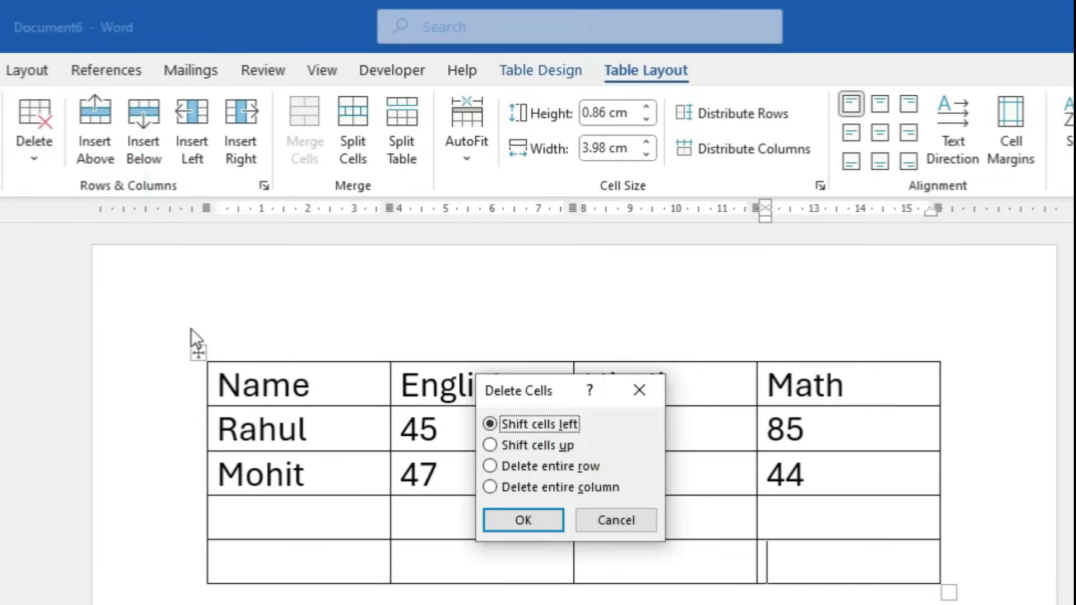
click(540, 524)
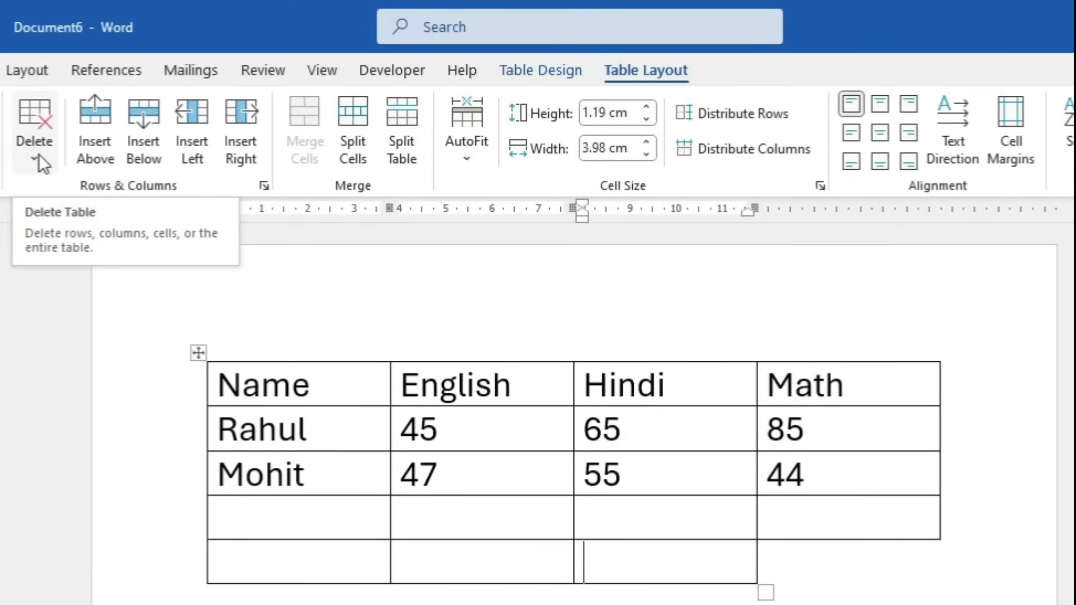
drag(949, 591, 623, 578)
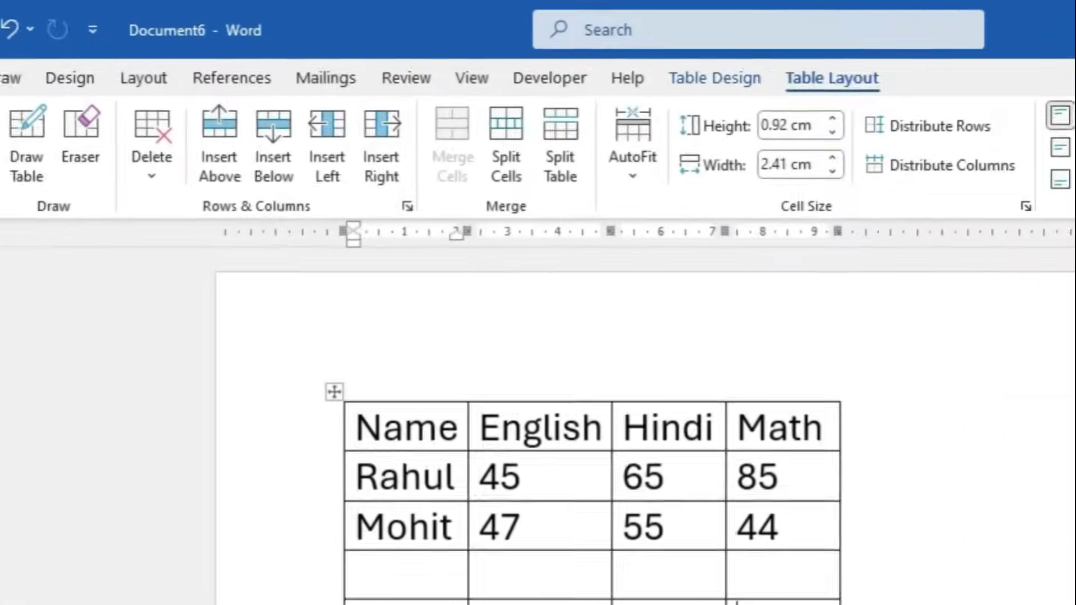
Insert a blank column to the right of the Math column and another to its left
click(584, 555)
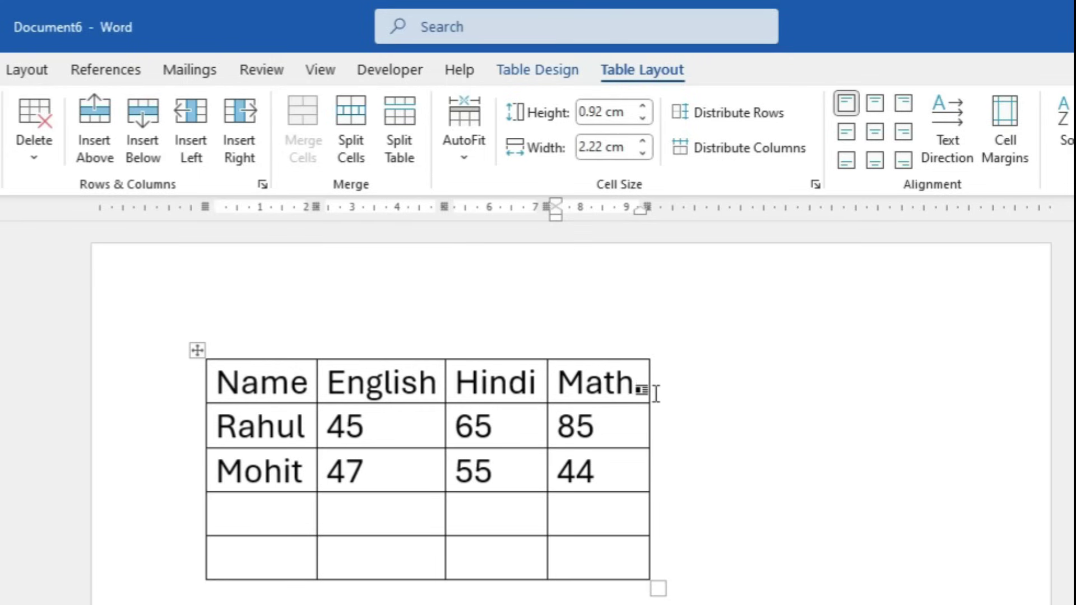
click(602, 321)
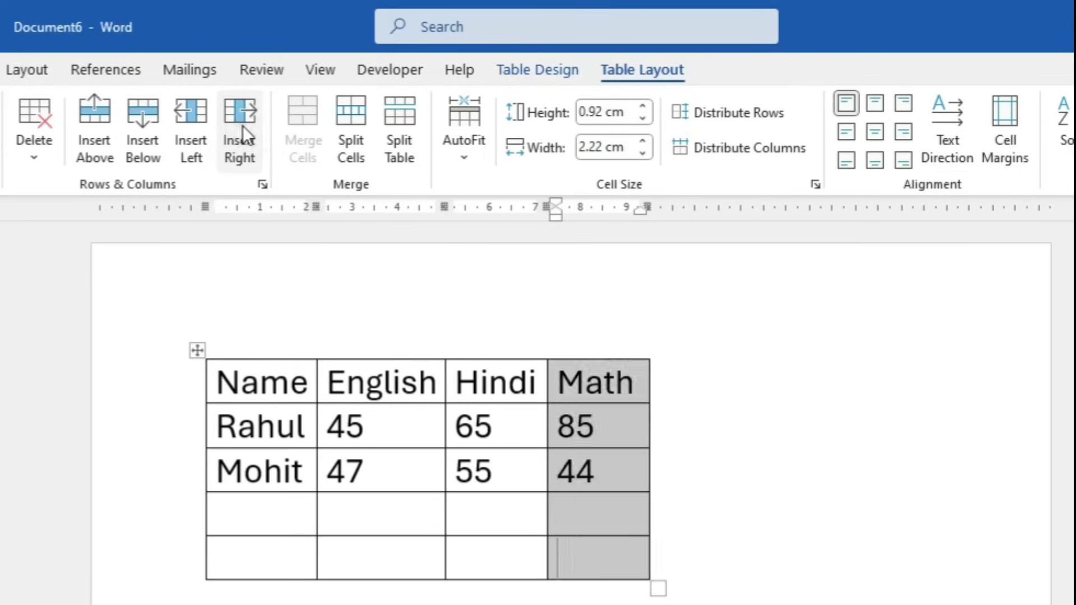
click(244, 125)
click(699, 392)
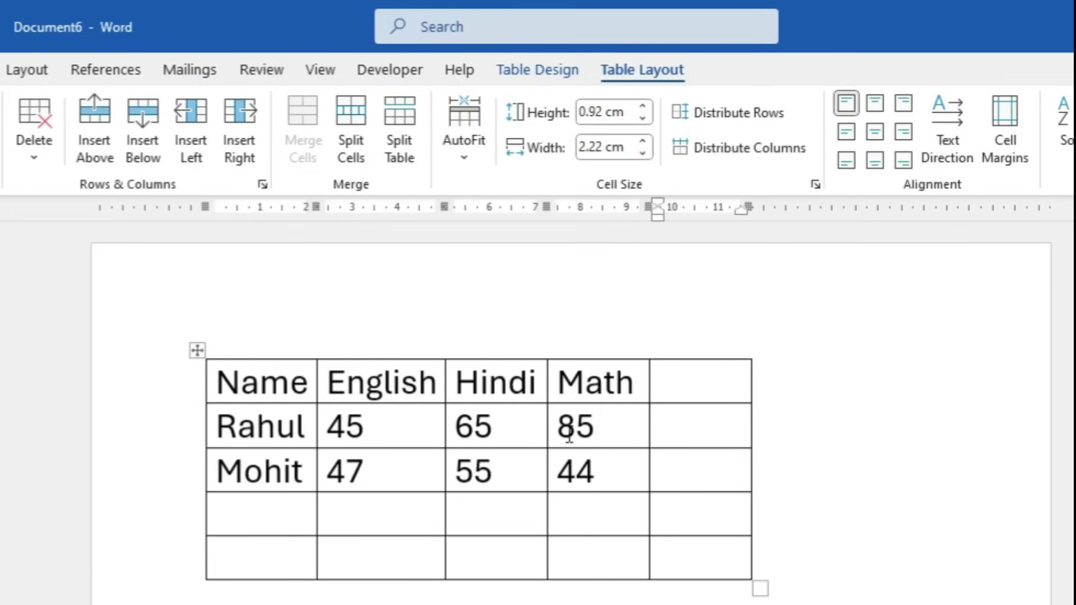
click(566, 390)
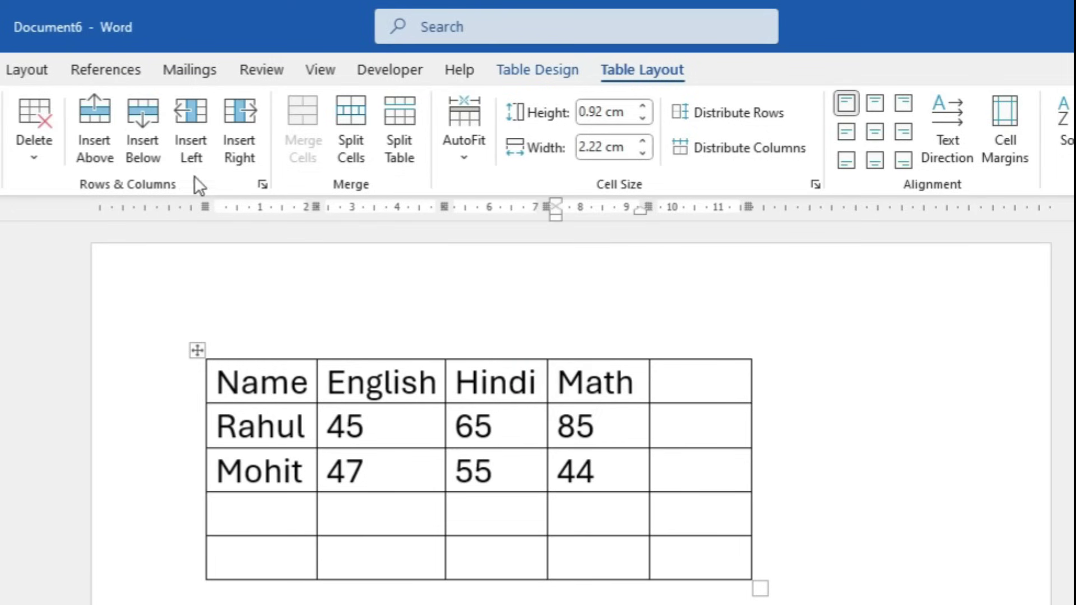
click(194, 119)
click(606, 378)
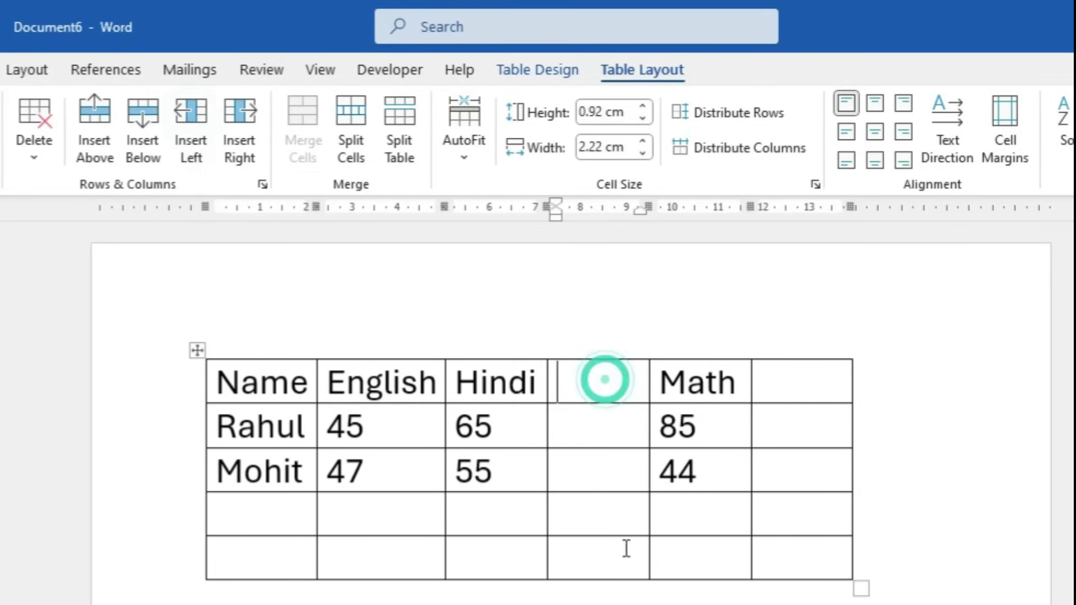
click(709, 430)
Insert blank rows below and above Rahul's row and above the Name header row
click(304, 423)
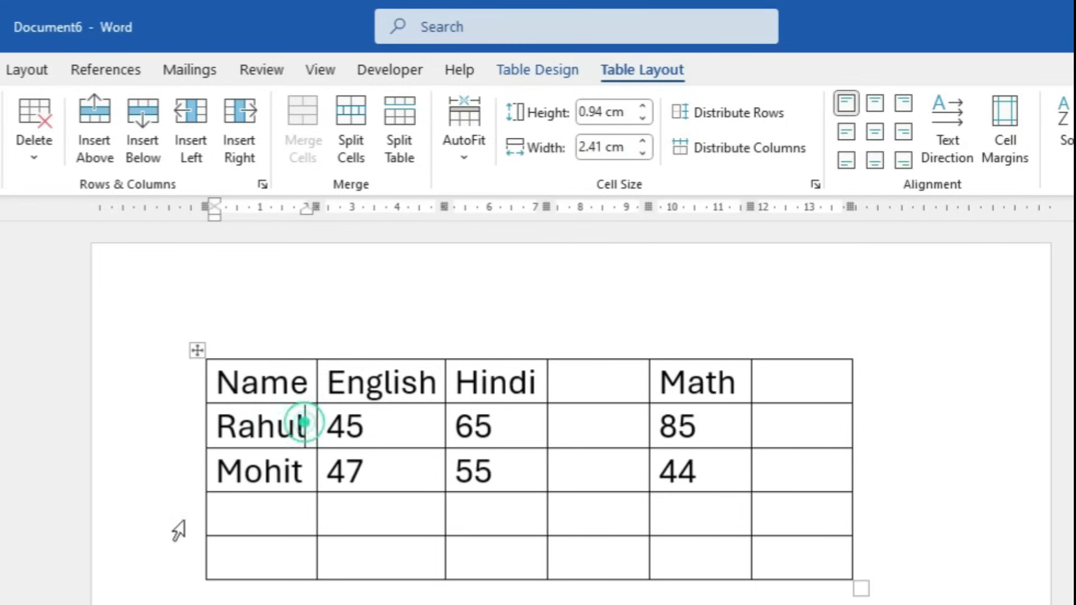
click(148, 124)
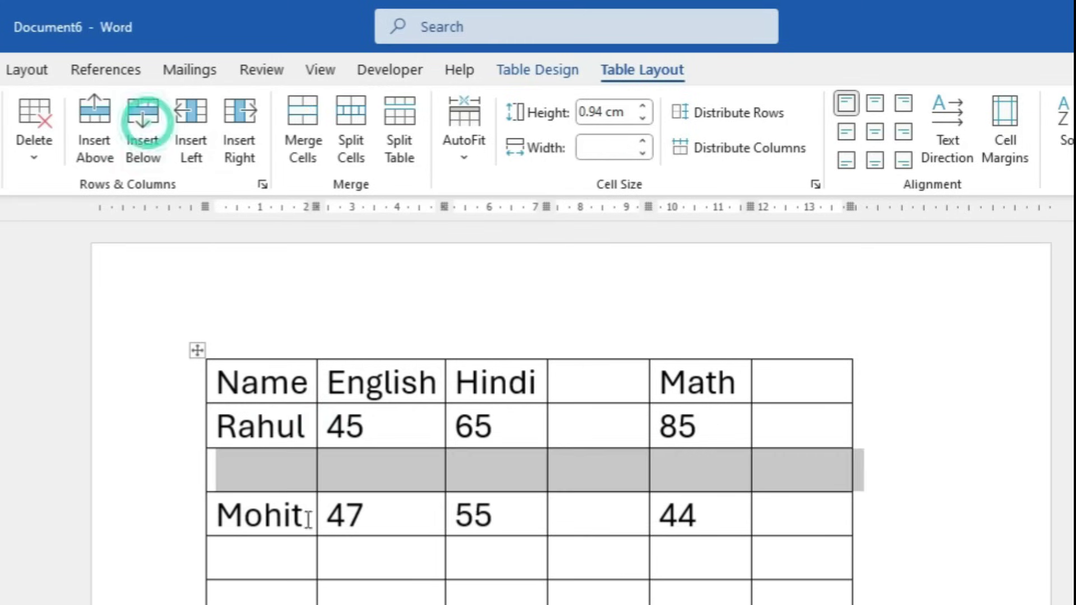
click(272, 462)
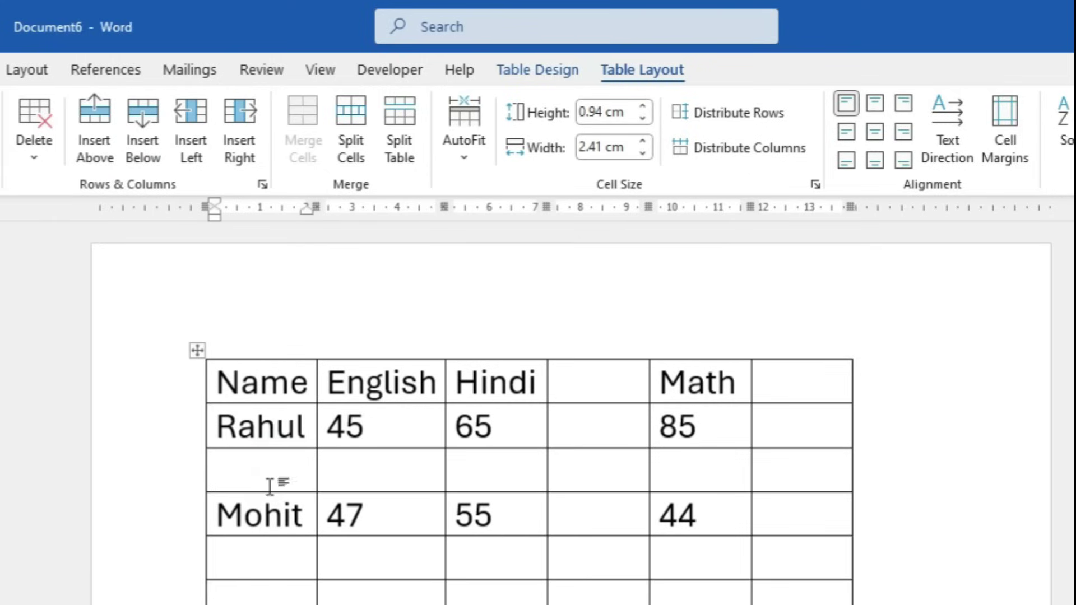
click(306, 429)
click(105, 133)
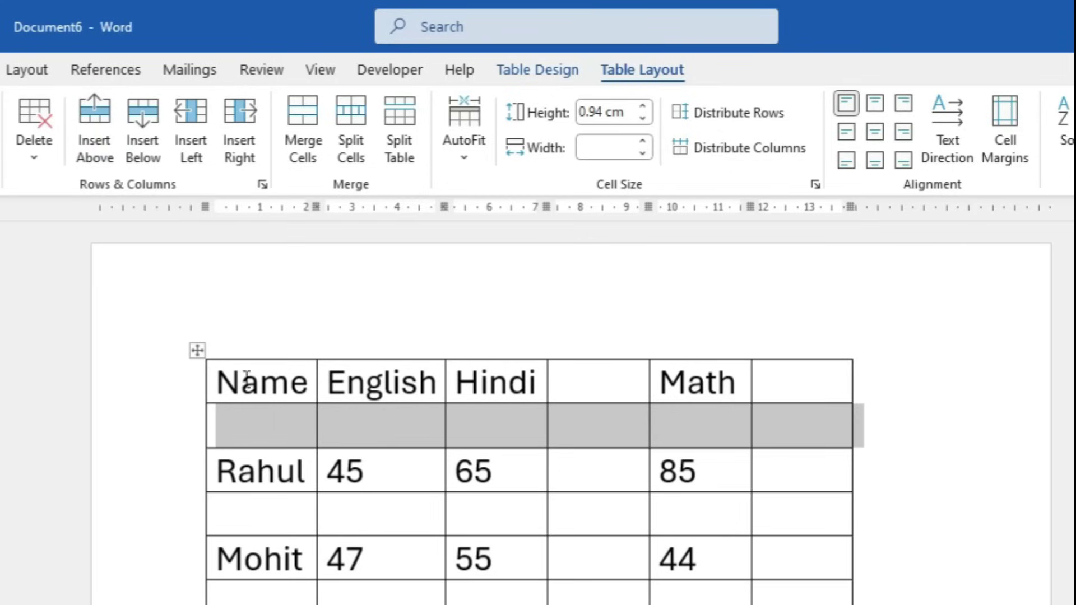
click(226, 388)
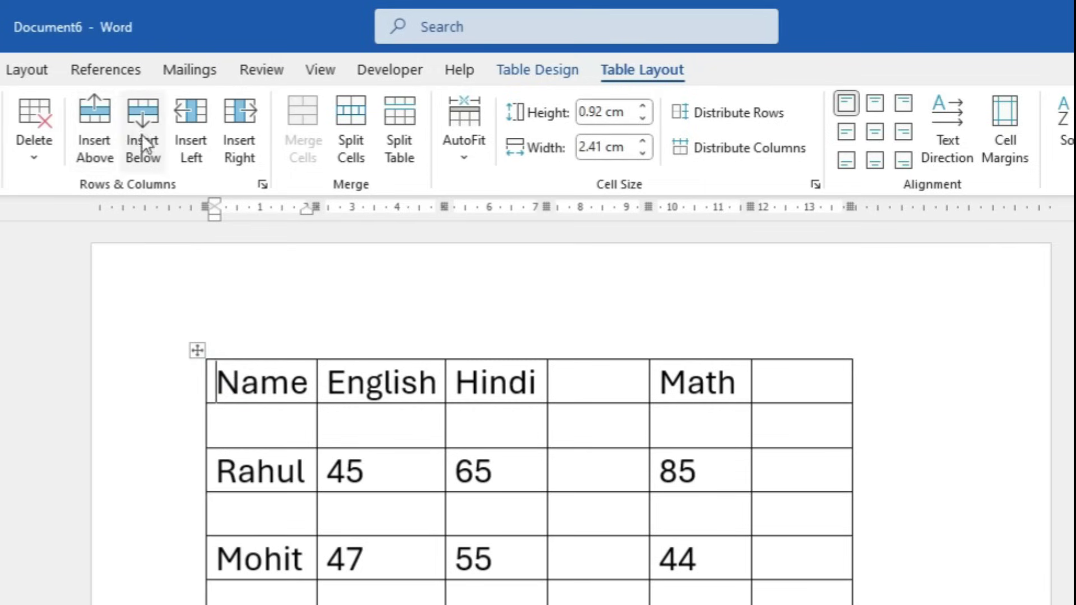
click(105, 130)
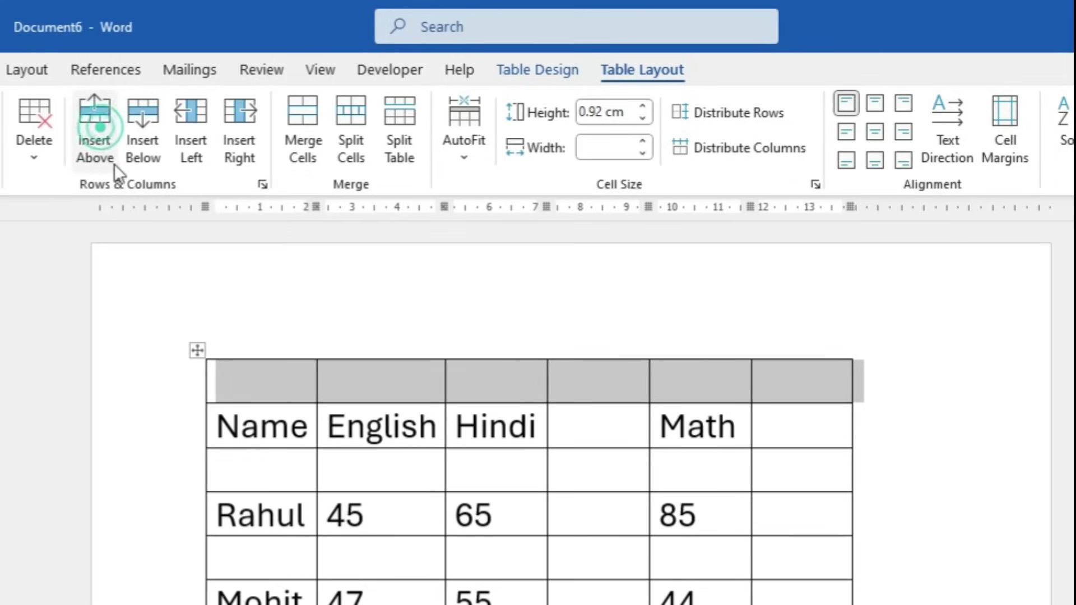
click(475, 568)
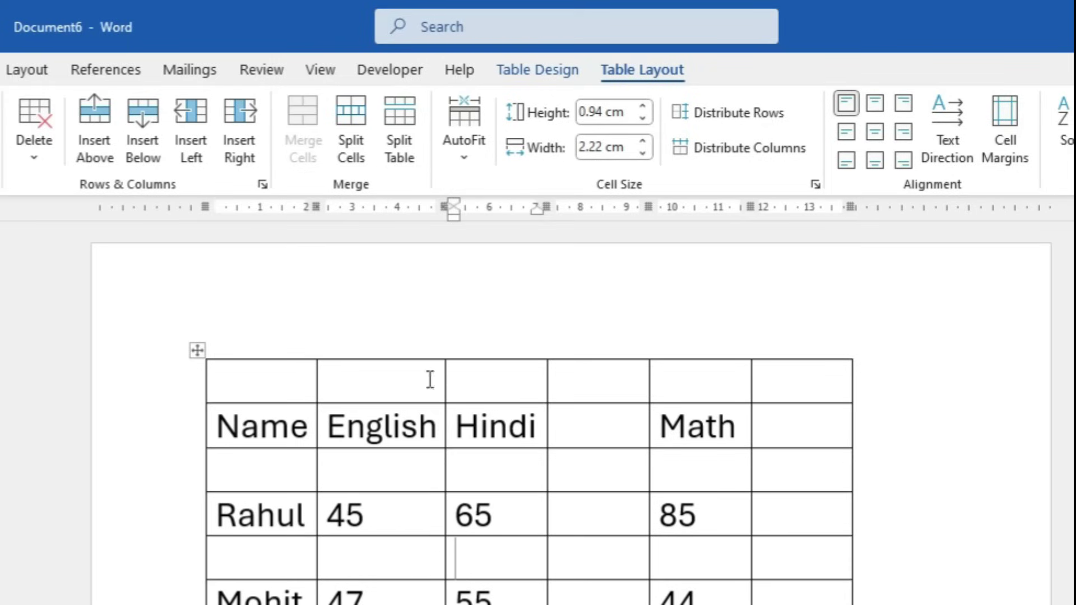
Merge all six top-row cells into one and type 'JR PUBLIC SCHOOL' in it
drag(303, 379, 745, 381)
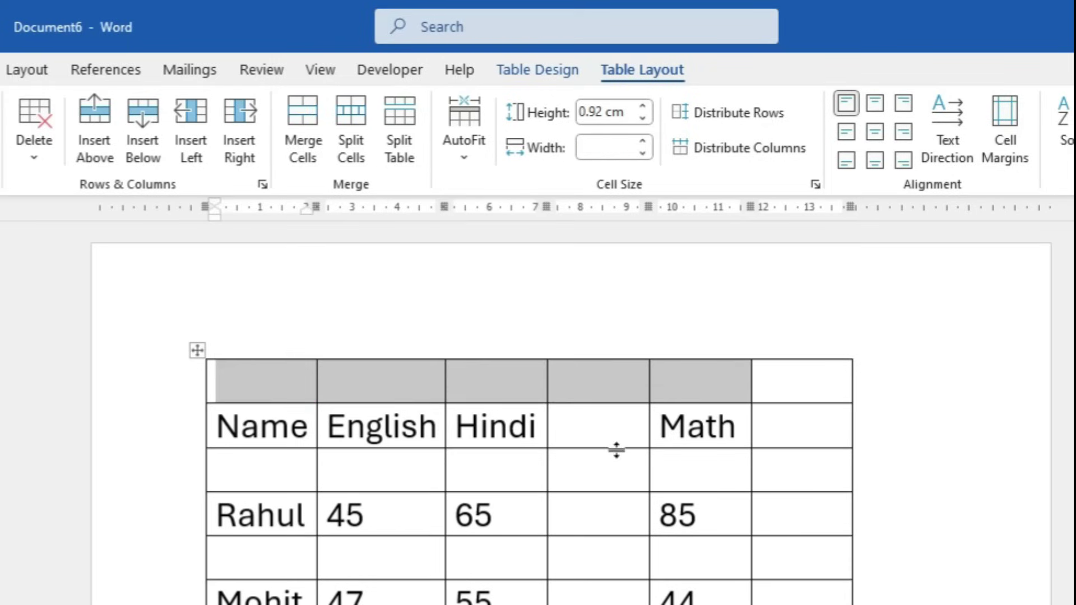
click(283, 387)
click(344, 380)
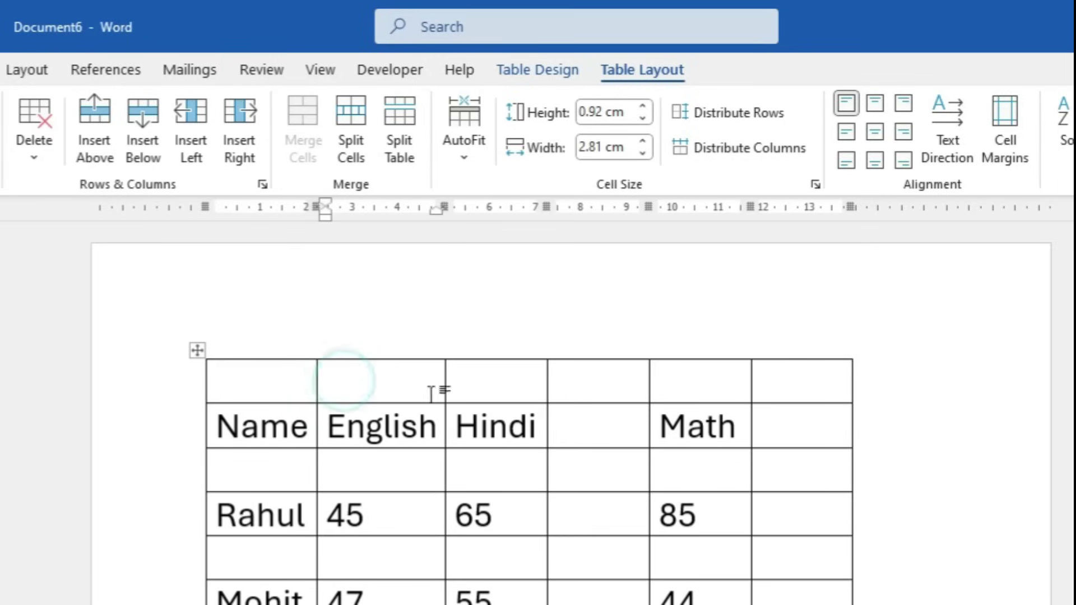
drag(277, 387, 776, 376)
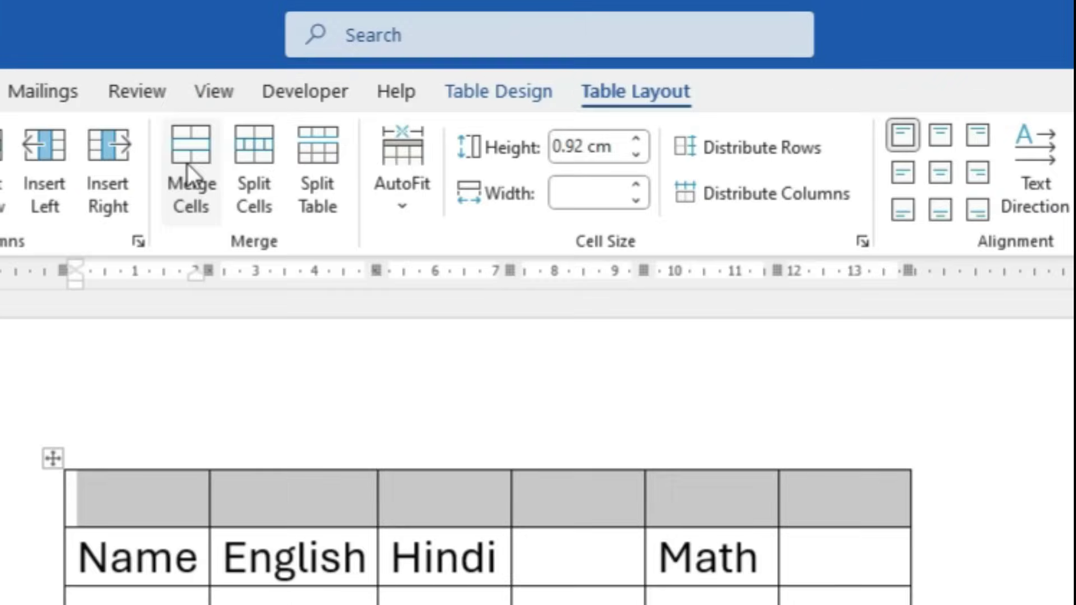
click(197, 155)
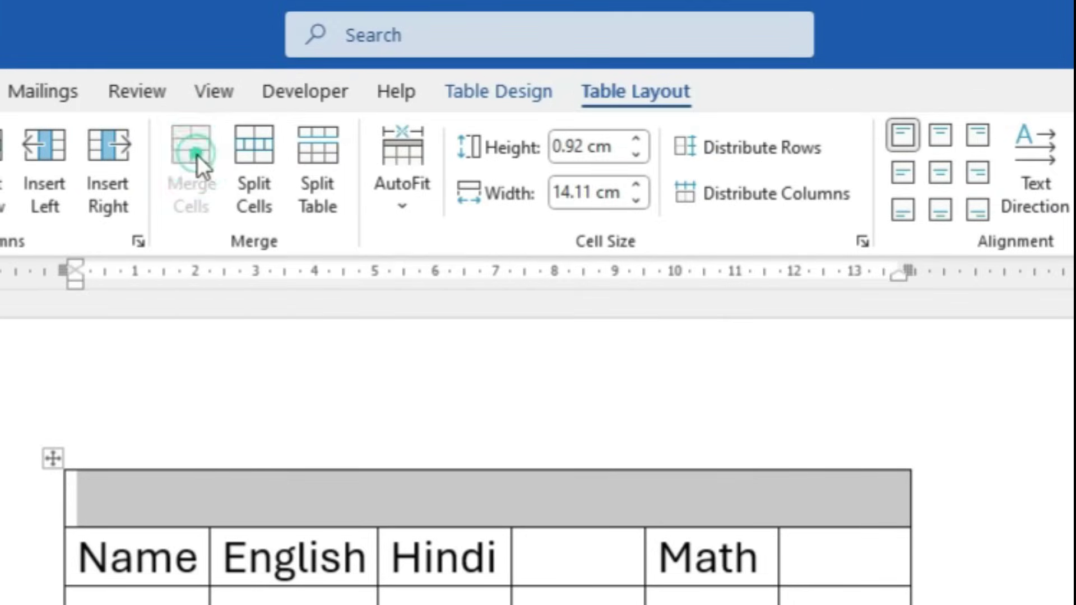
click(393, 599)
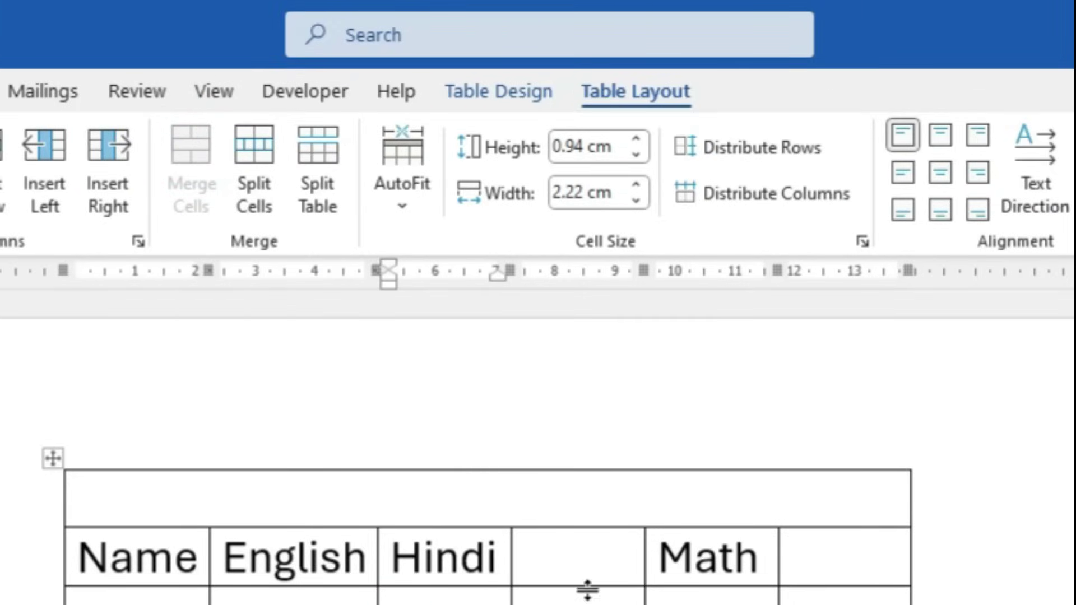
click(422, 504)
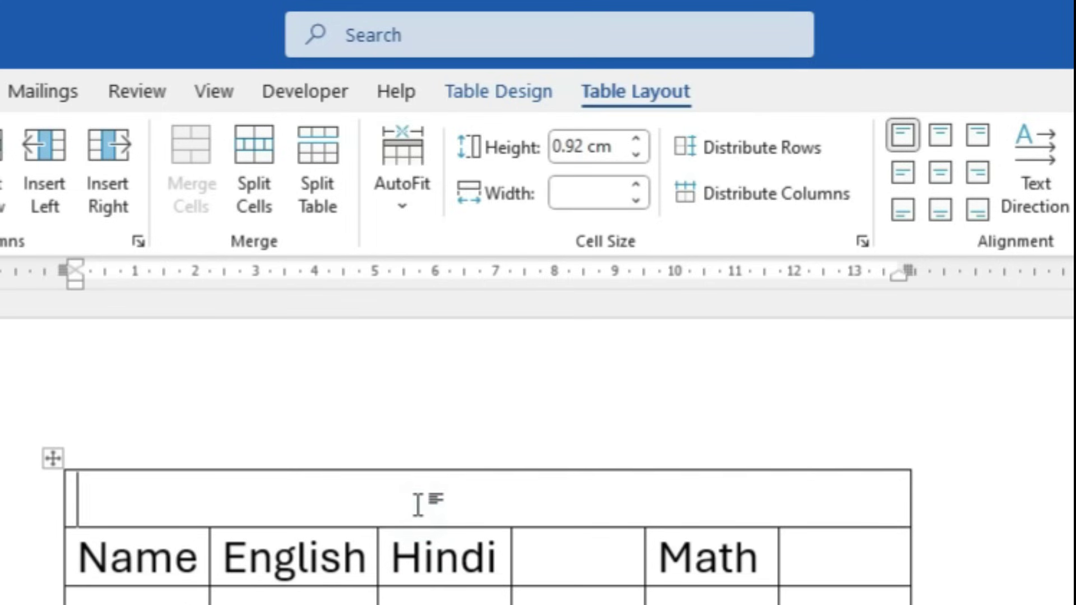
text(JR PUBLIC SCH)
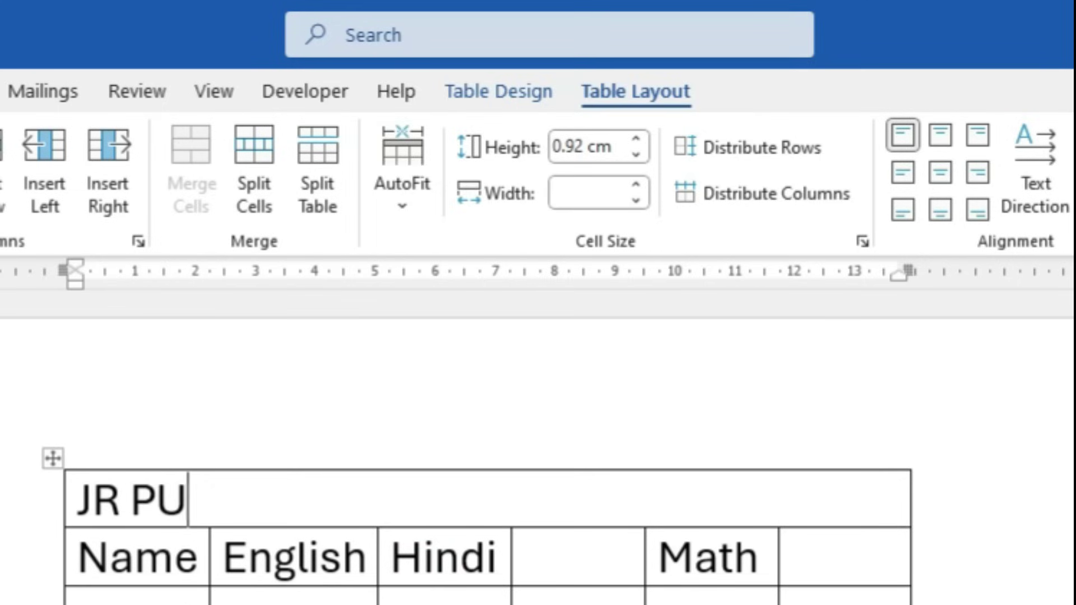
text(OOL)
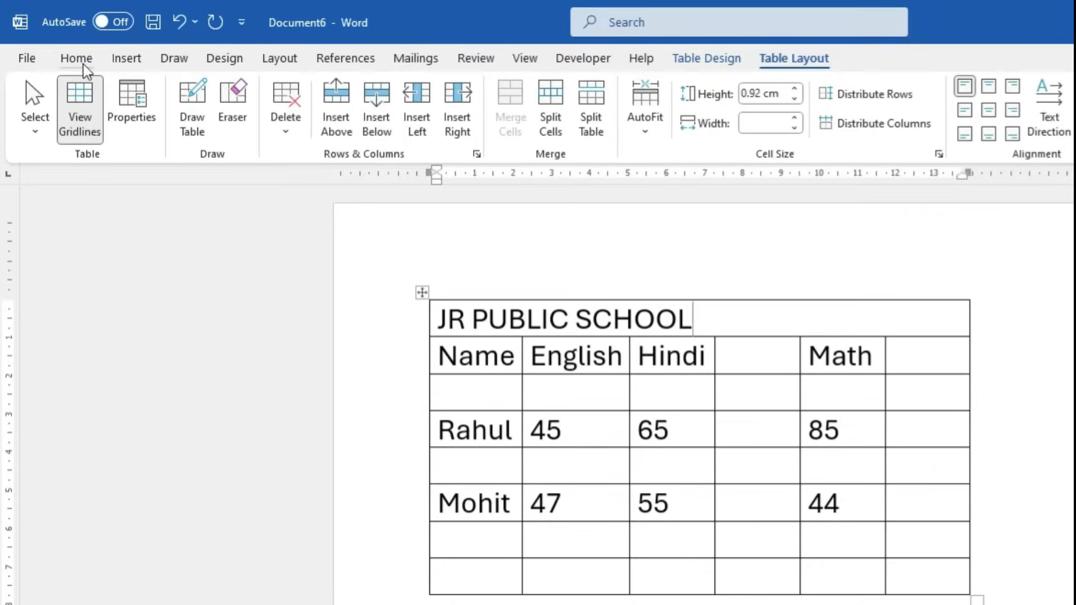
Centre the JR PUBLIC SCHOOL title and give its row yellow shading
click(78, 59)
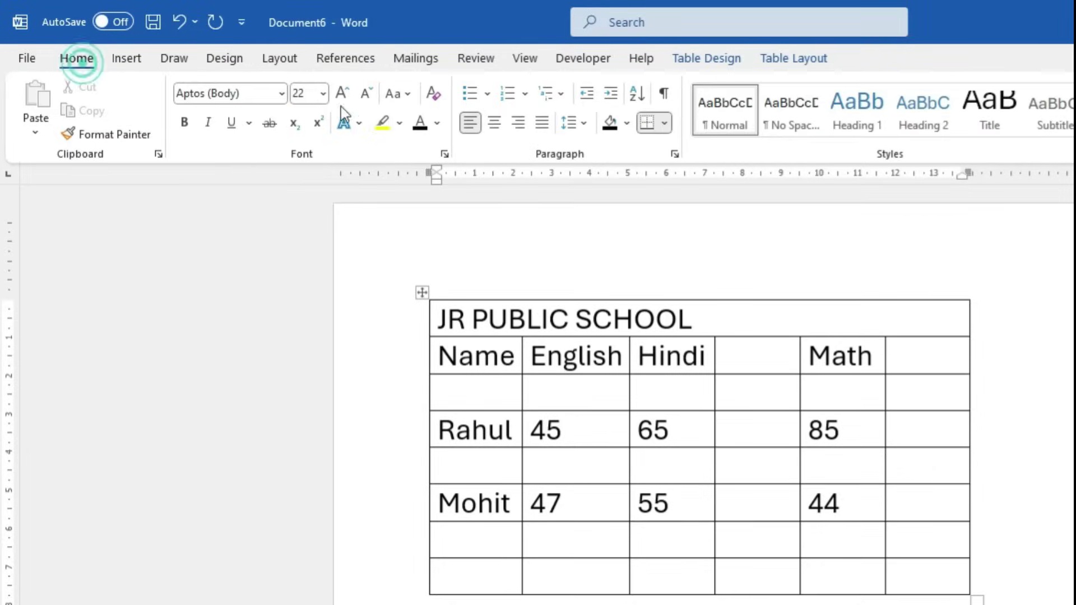
click(493, 123)
drag(838, 321, 637, 258)
click(738, 62)
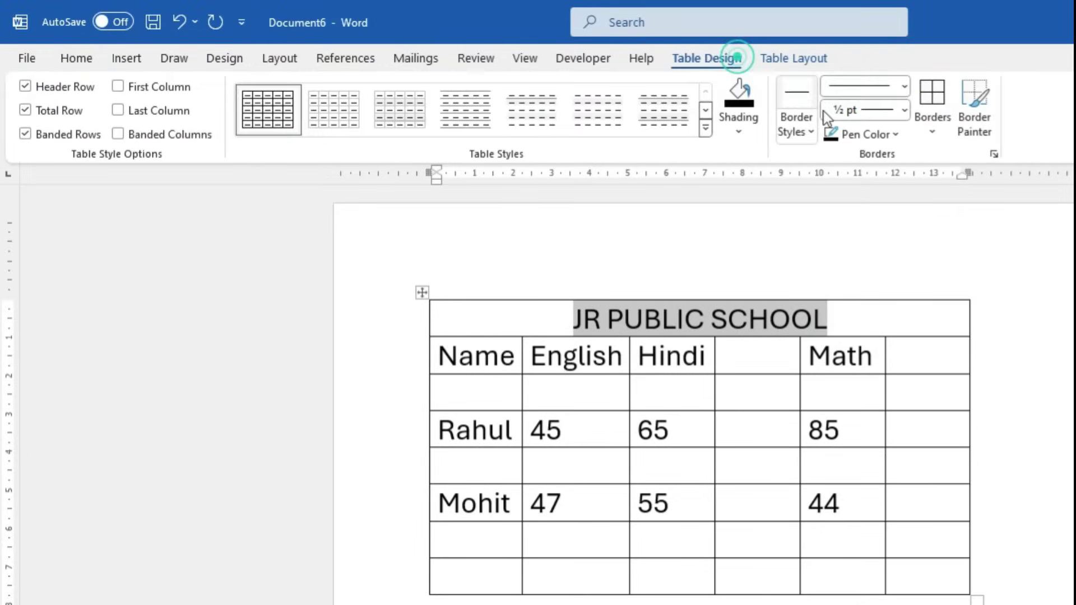
click(752, 136)
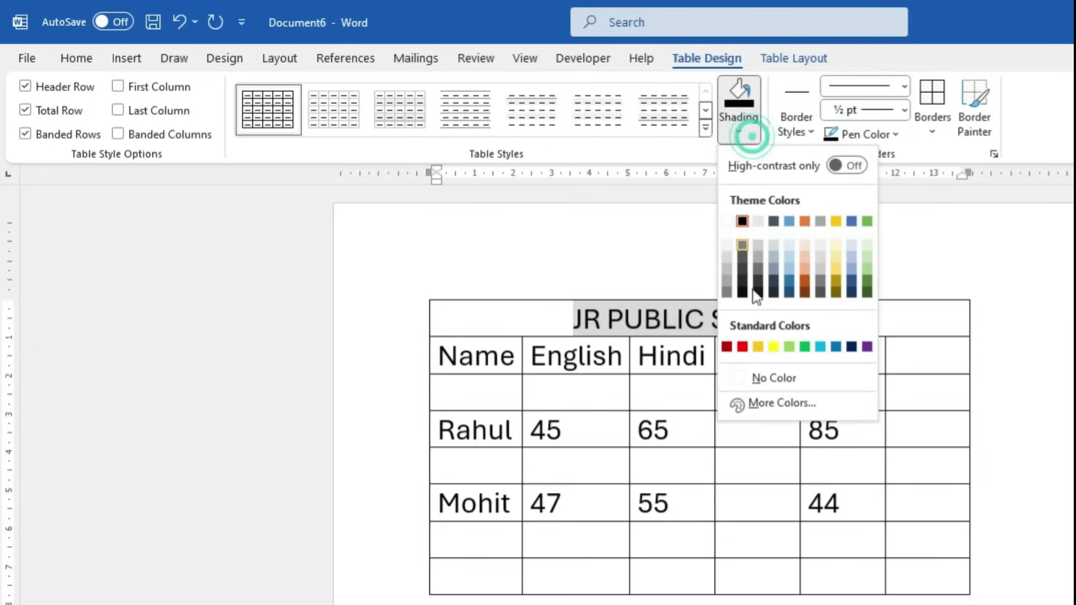
click(772, 347)
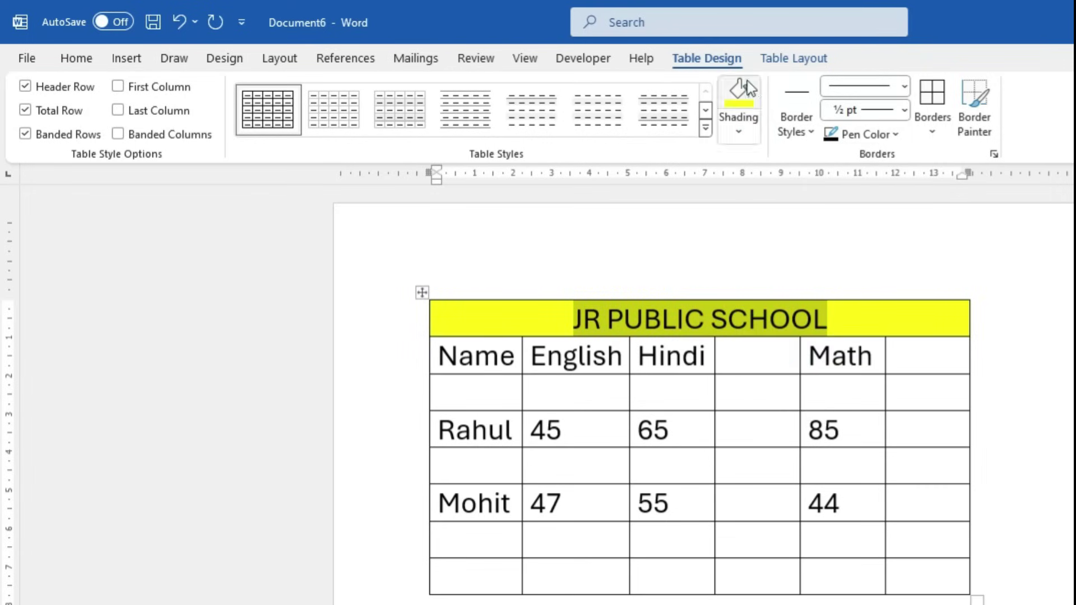
click(793, 59)
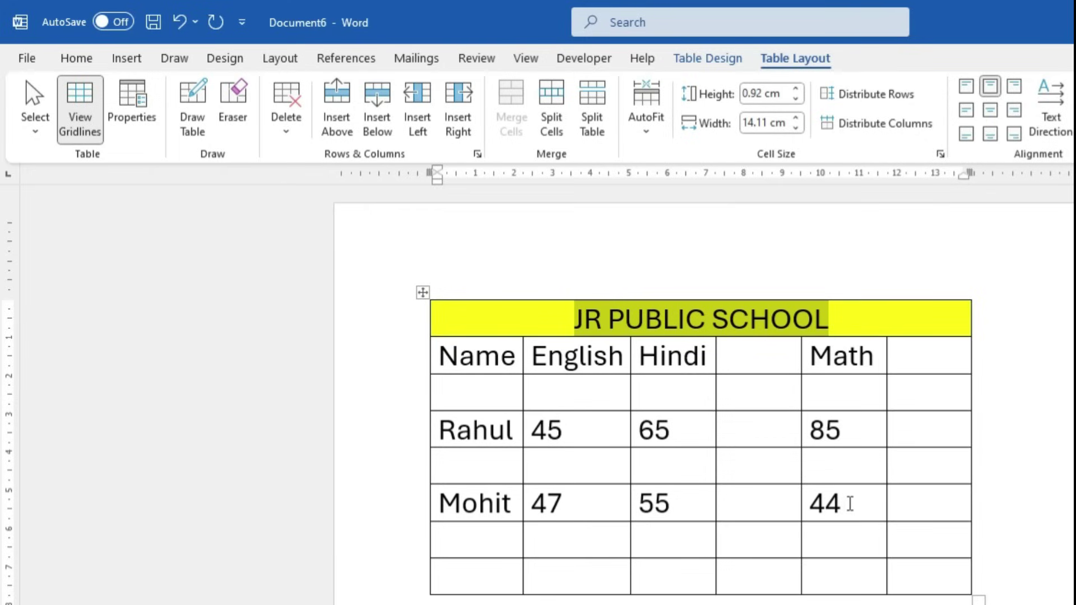
Split Mohit's 44 Math cell into 2 columns and 1 row
click(848, 503)
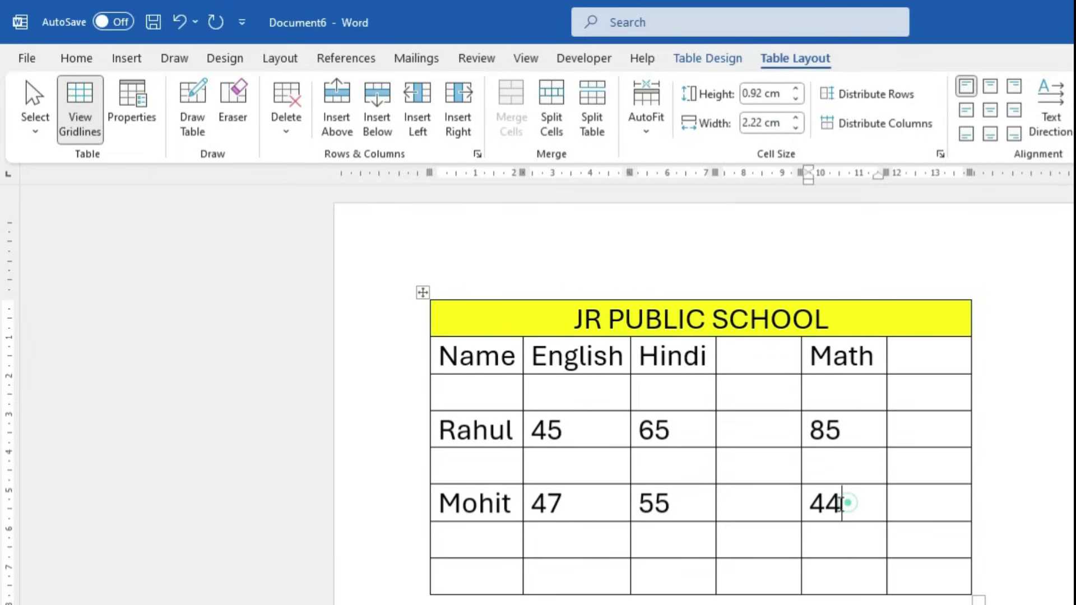
click(553, 119)
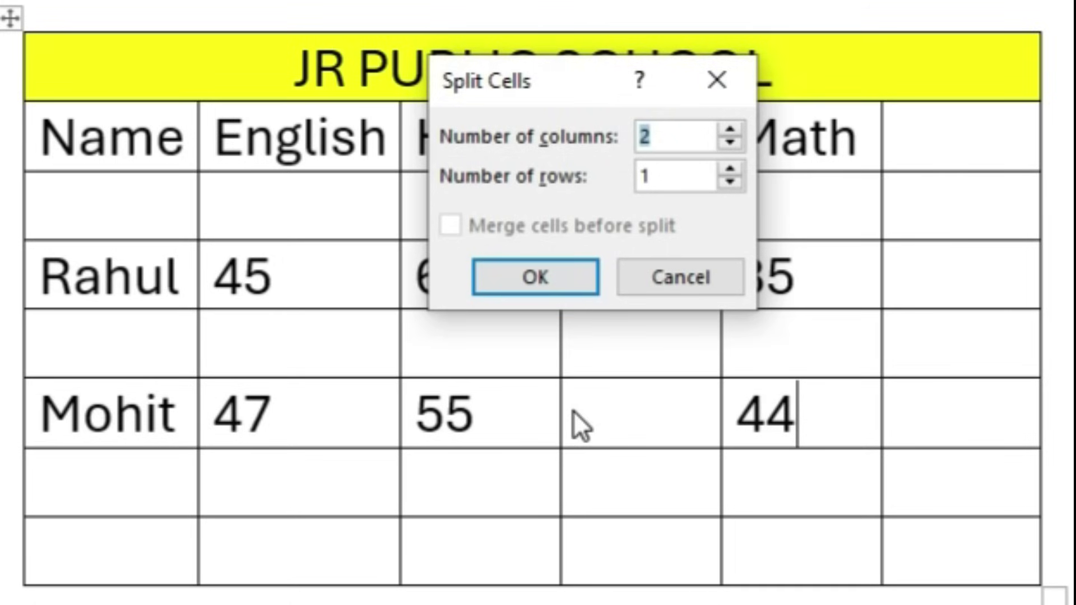
click(550, 277)
click(843, 421)
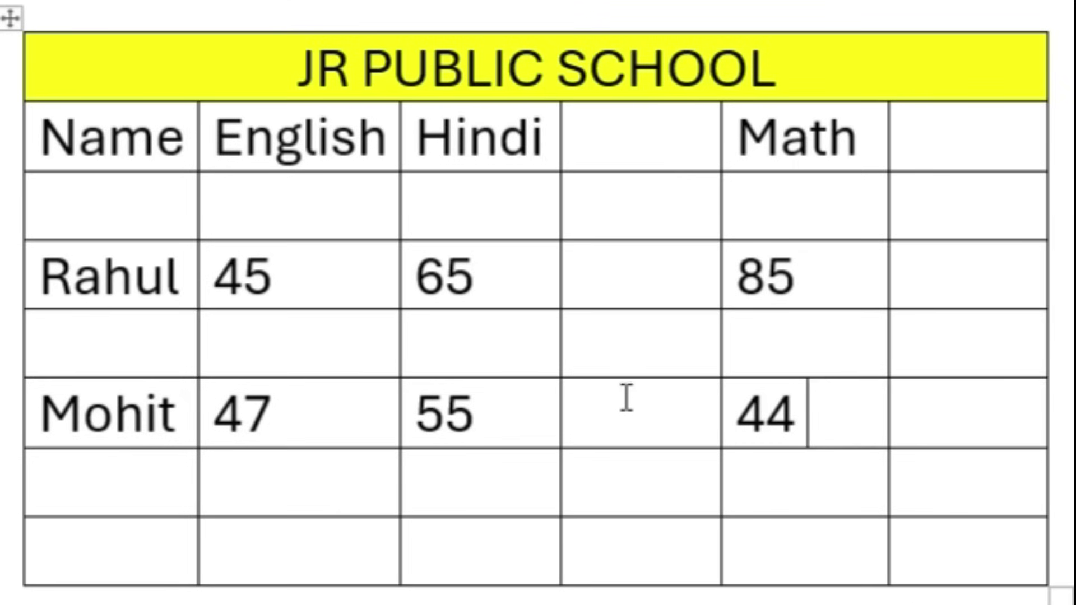
Split the marks table into two above the blank row below Rahul
drag(45, 133, 956, 271)
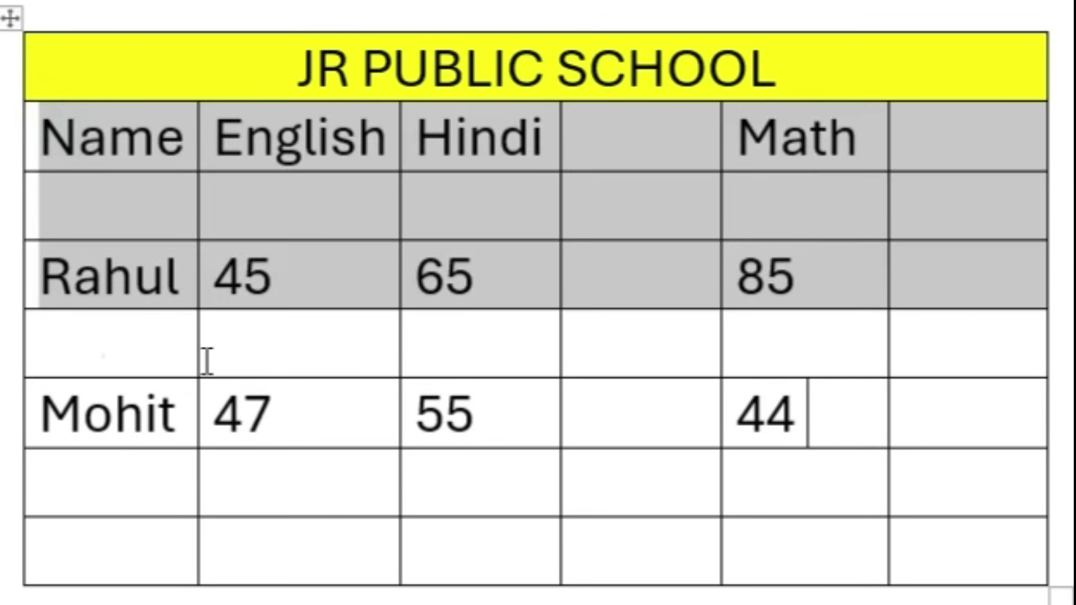
drag(101, 355, 1002, 567)
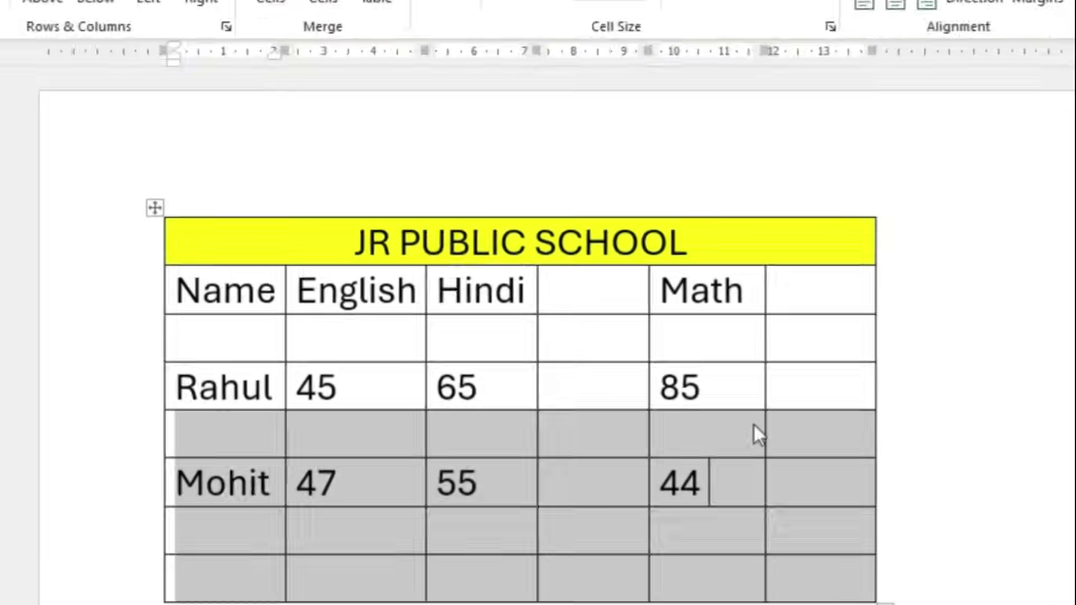
click(866, 334)
click(953, 129)
Merge the lower table's first row, undo it, then delete the gap to rejoin the tables
drag(227, 545, 708, 550)
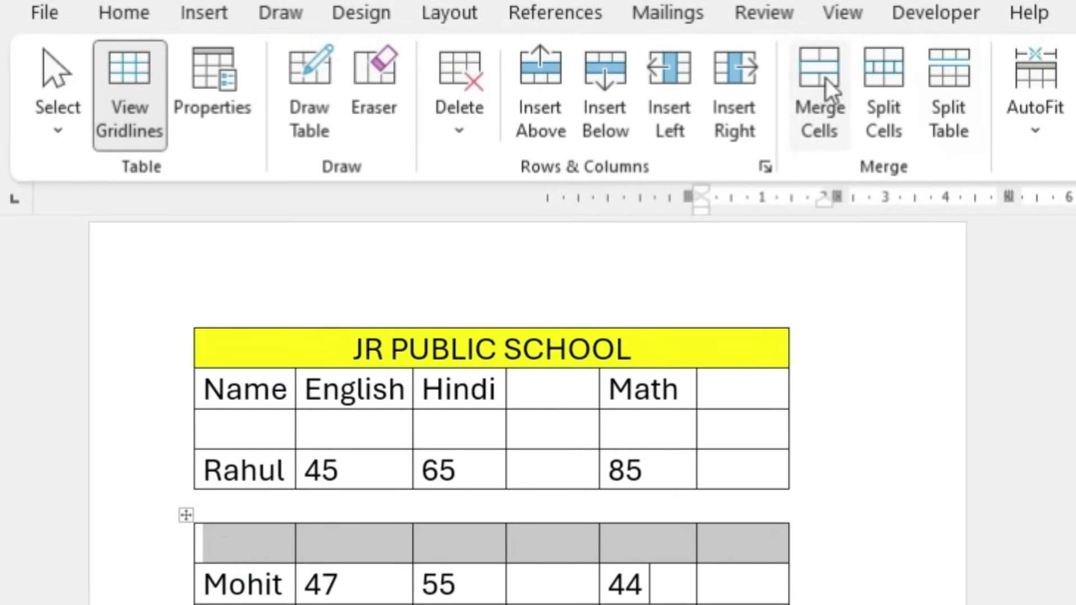
click(828, 89)
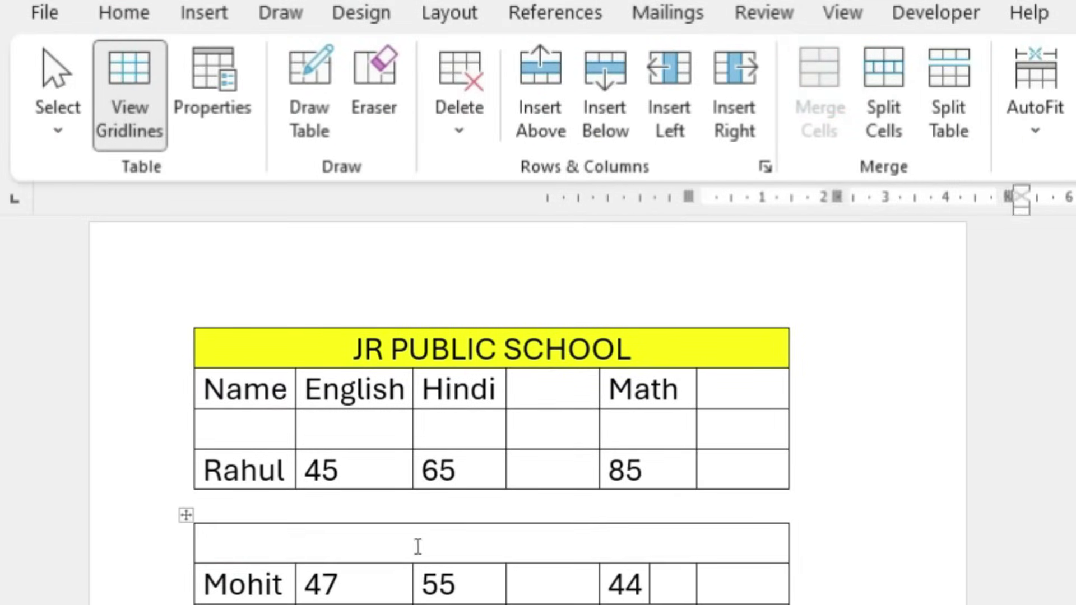
click(279, 540)
drag(325, 387, 632, 472)
key(ctrl+z)
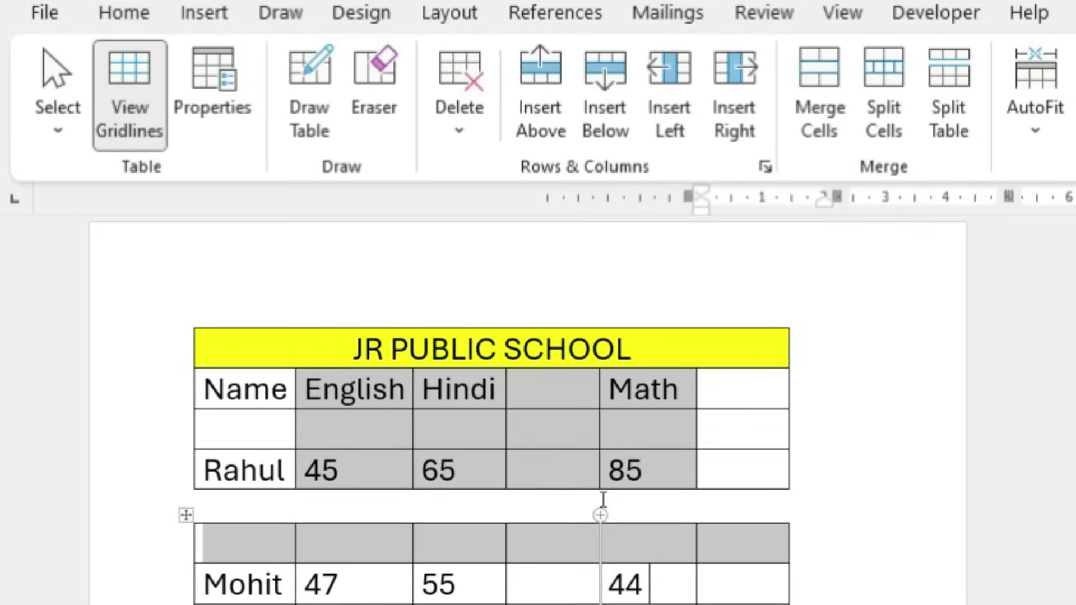
click(603, 499)
key(Delete)
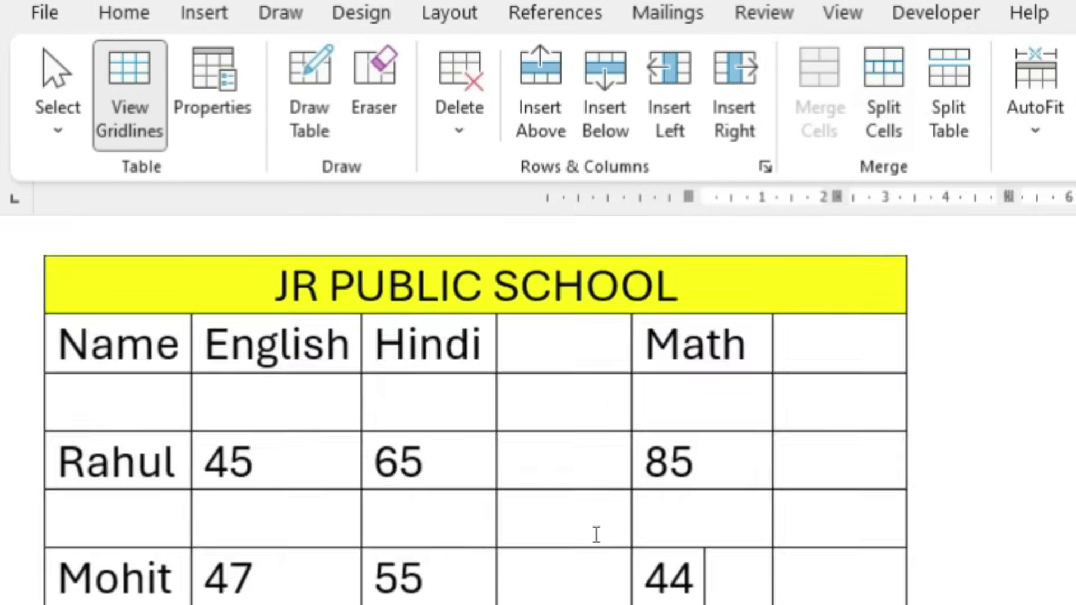
Split the empty cell right of Rahul's 65 into four columns
scroll(596, 534, up, 5)
click(401, 421)
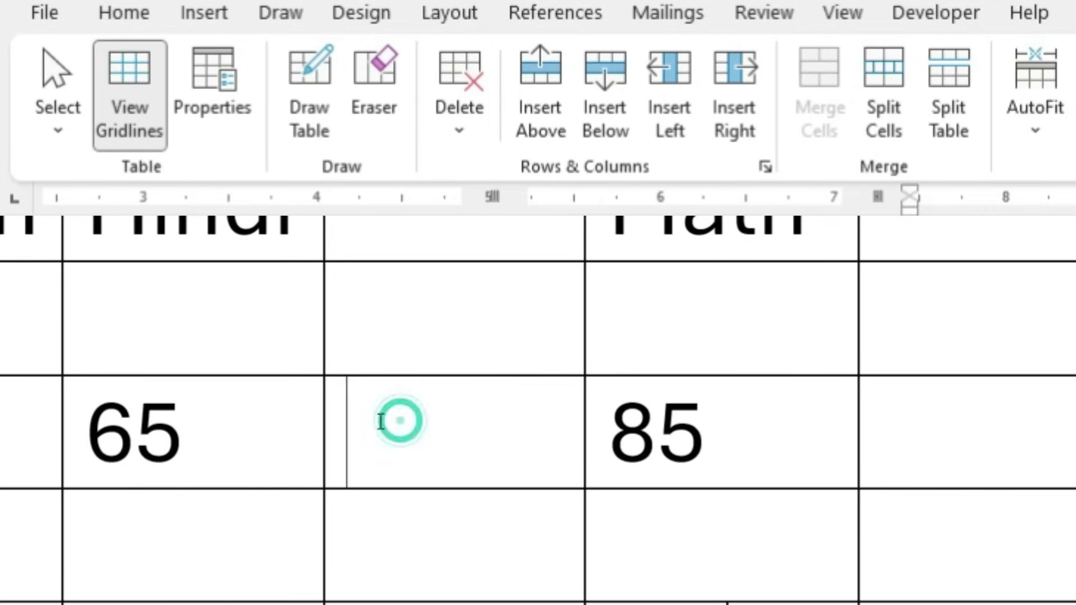
click(890, 118)
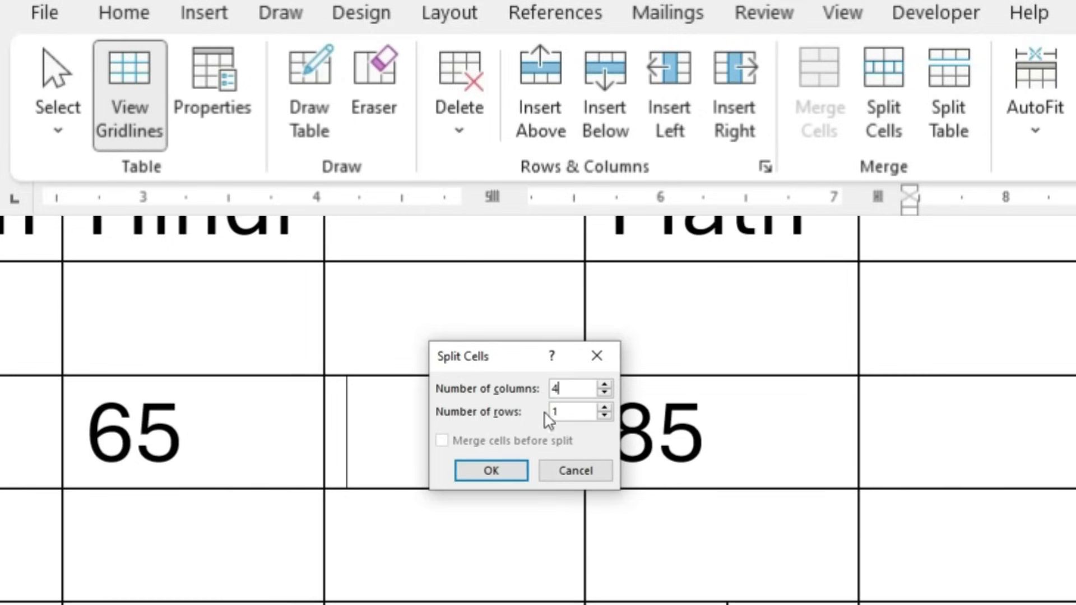
click(506, 472)
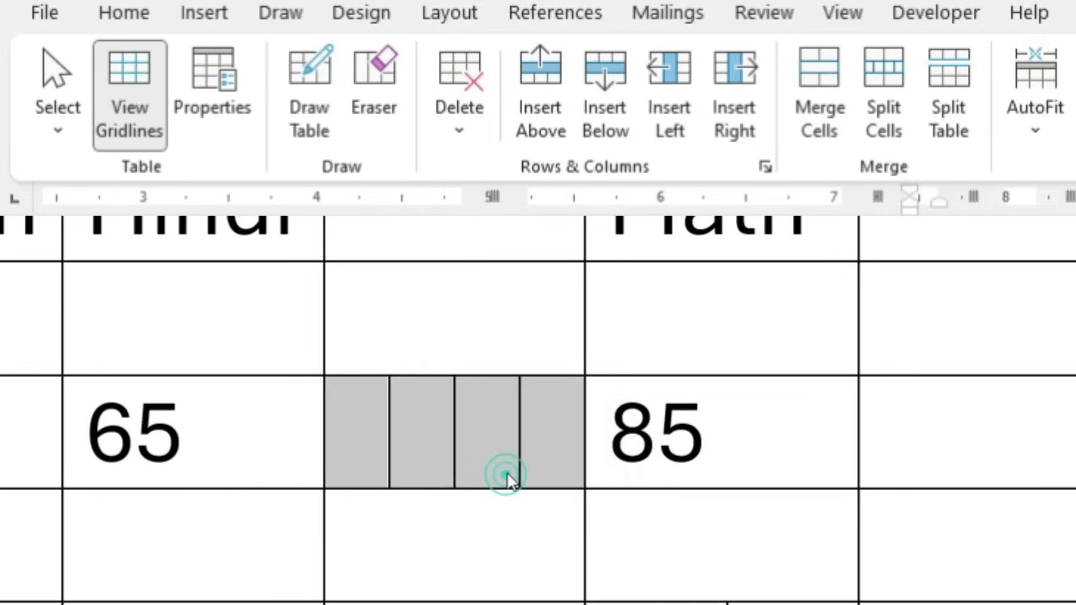
Enter 45, 6 and 7 into the new split cells, then erase them
click(416, 469)
click(404, 426)
click(480, 430)
click(559, 433)
click(370, 436)
text(45)
key(Tab)
text(6)
key(Tab)
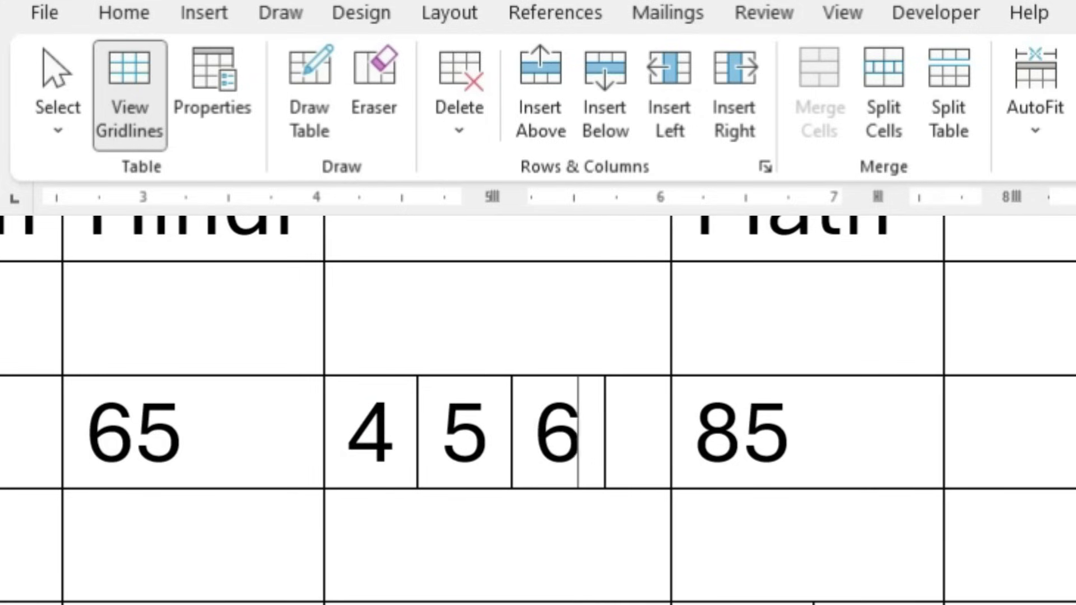
text(7)
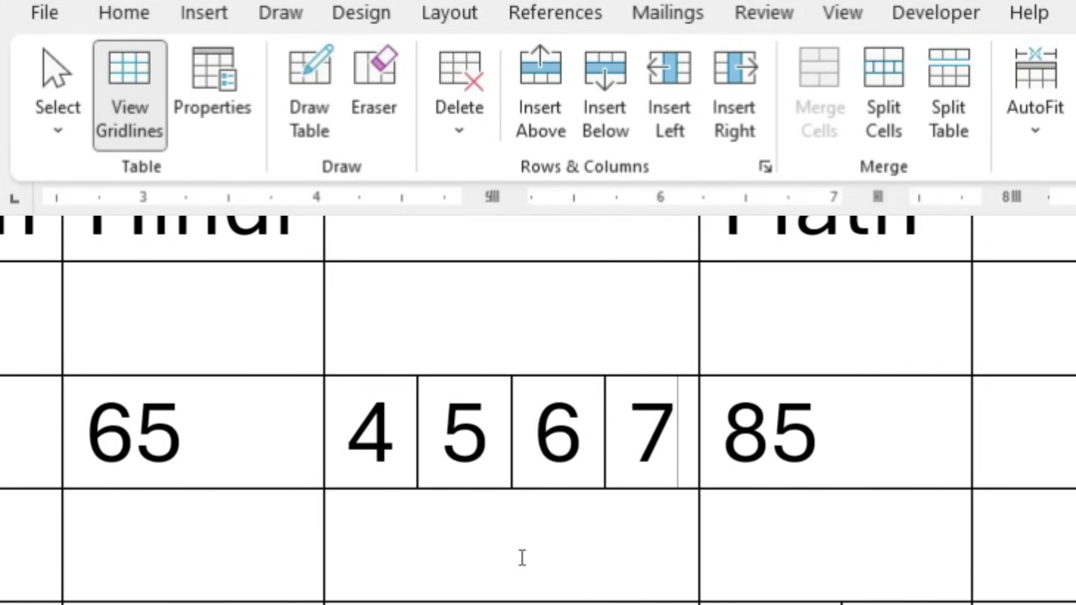
key(BackSpace)
key(BackSpace)
key(BackSpace)
key(BackSpace)
key(BackSpace)
key(BackSpace)
key(BackSpace)
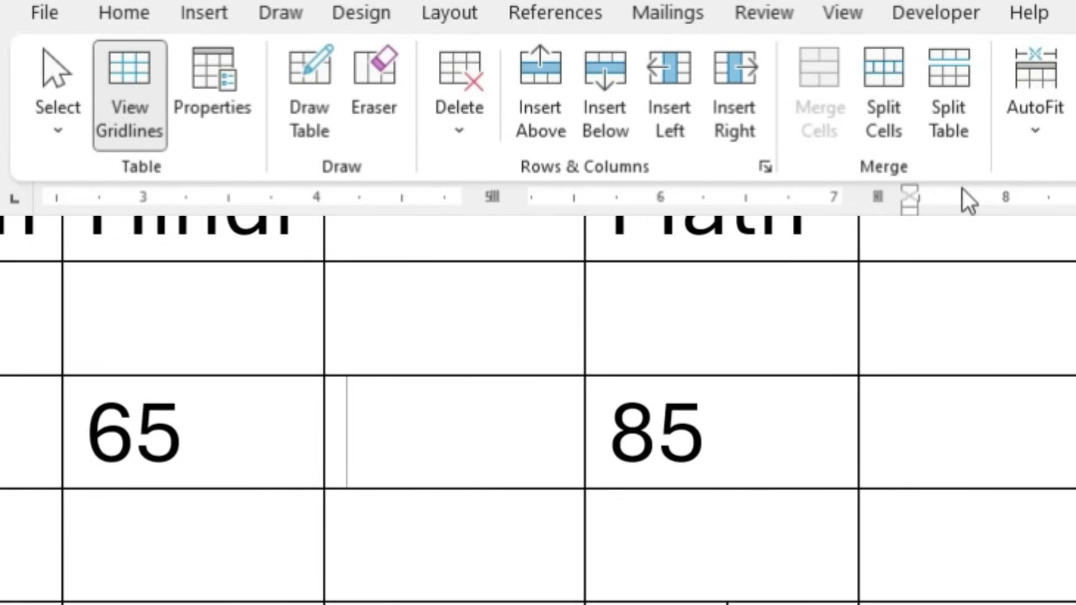
Split the cell again into four columns and two rows, then select the top four cells
click(891, 99)
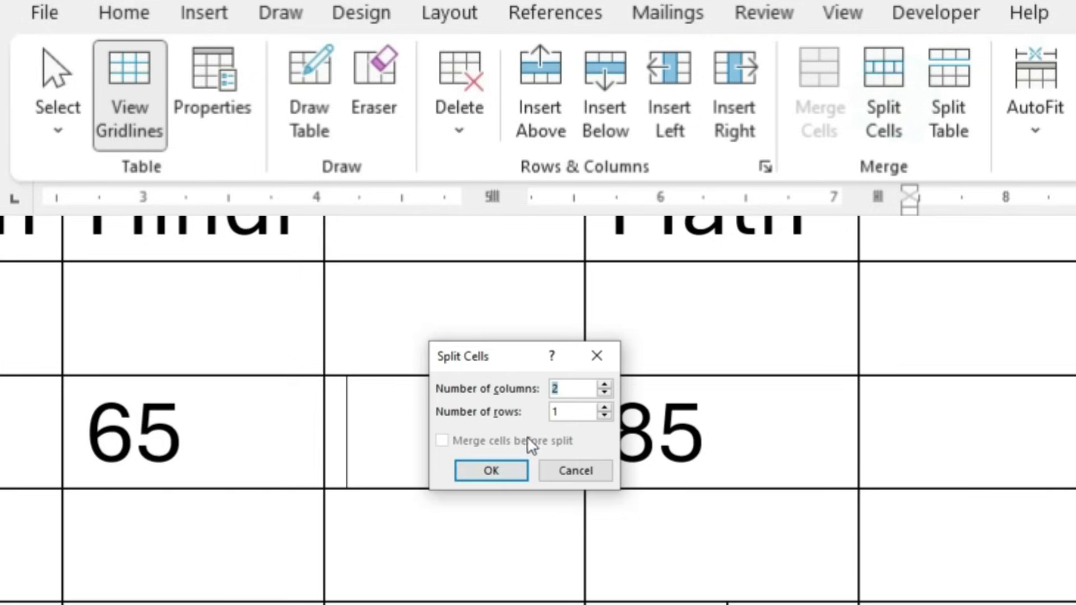
double_click(555, 389)
text(4)
text(2)
click(512, 471)
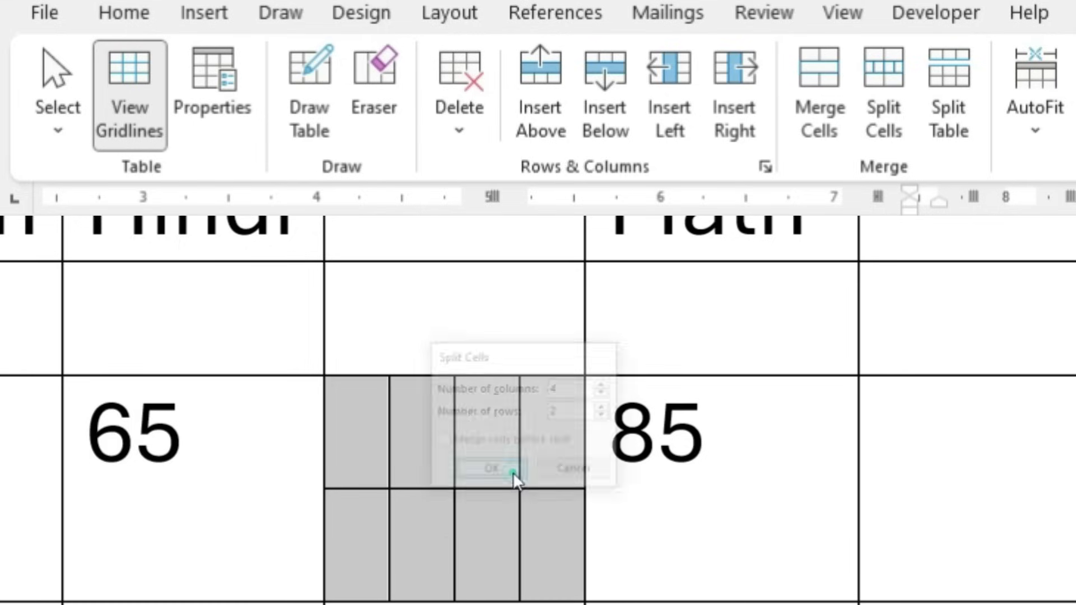
click(443, 547)
drag(352, 449, 562, 447)
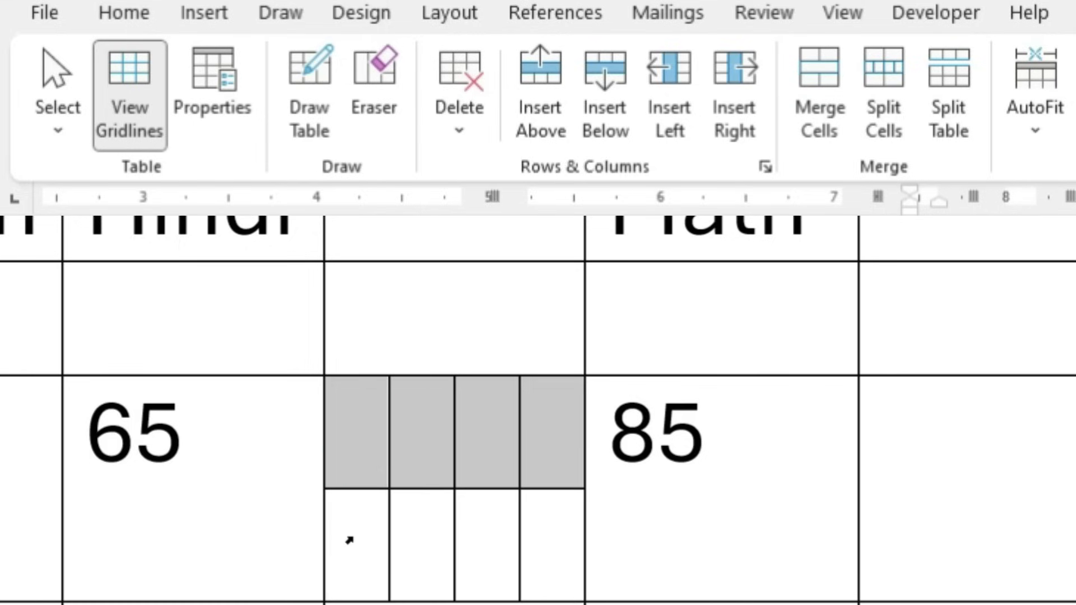
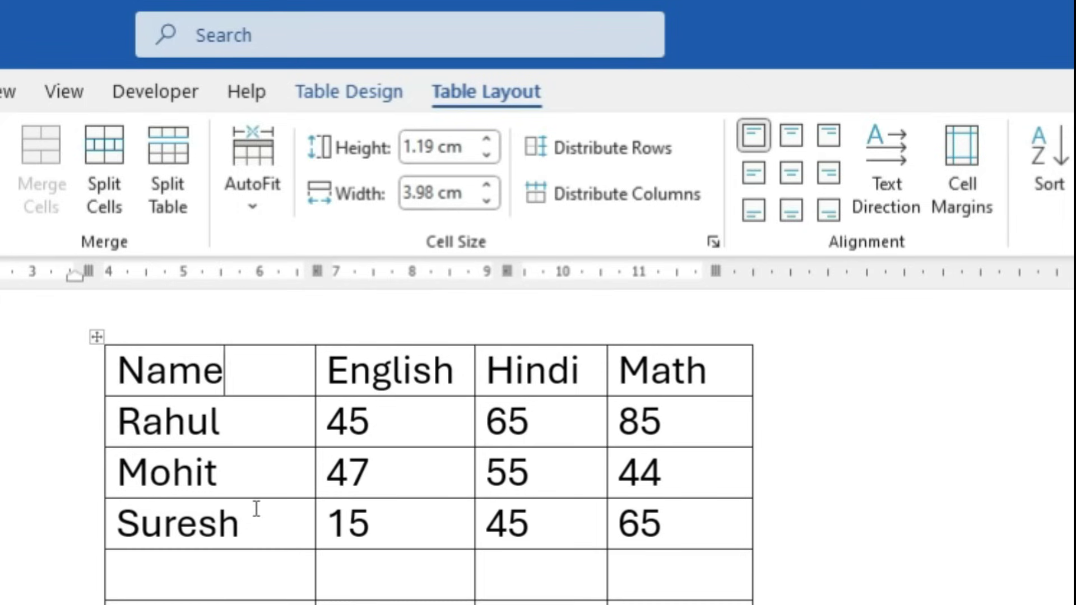
Select the whole marks table and set its column width to 3 cm
click(464, 194)
click(96, 336)
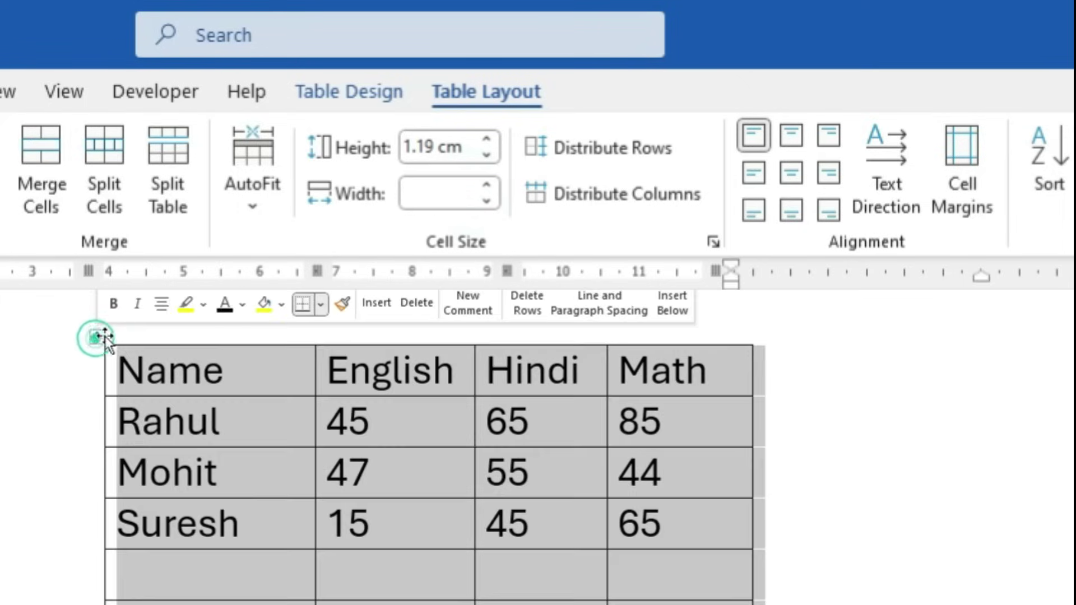
click(433, 197)
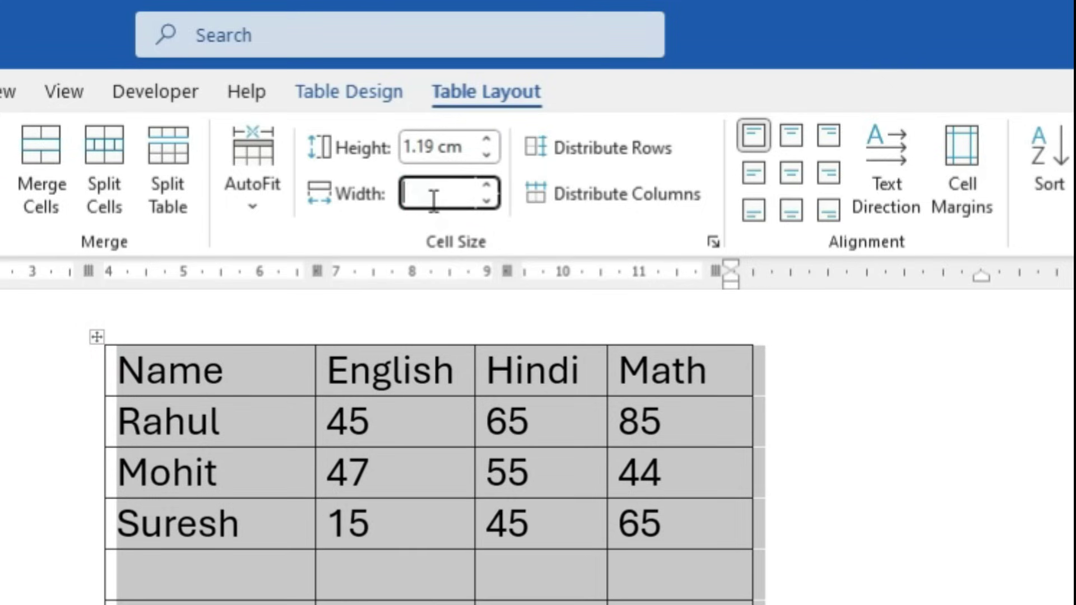
text(3)
key(Return)
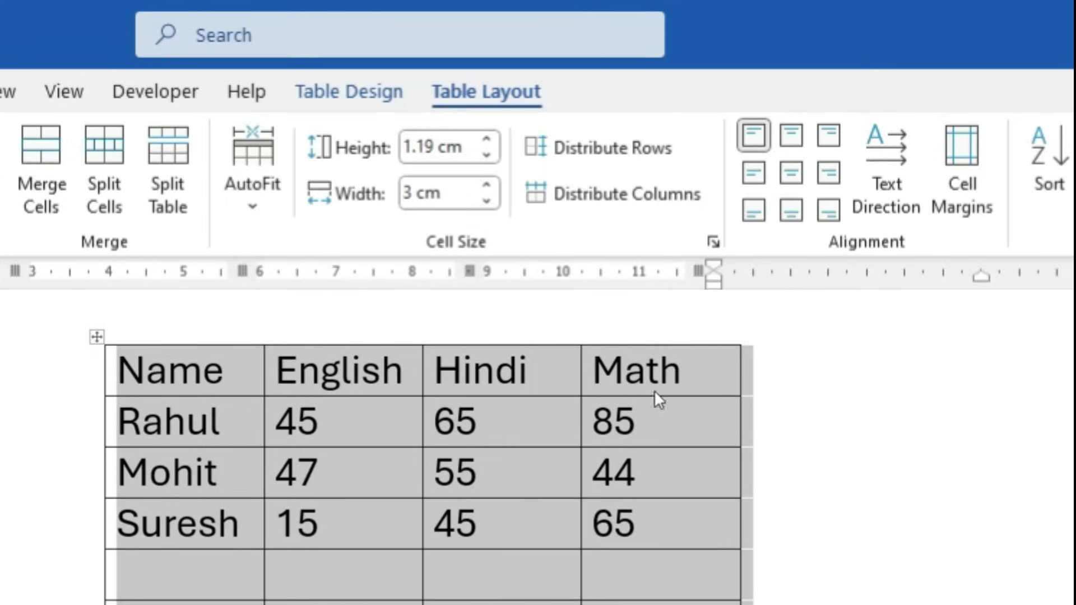
Set the table's row height to 2 cm
click(445, 149)
double_click(428, 151)
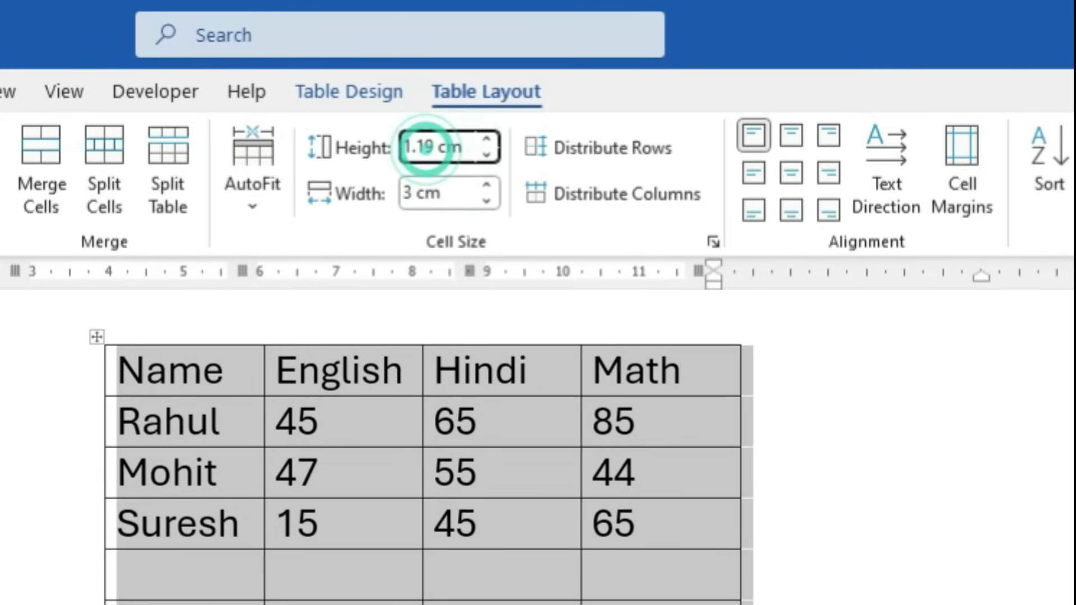
text(2)
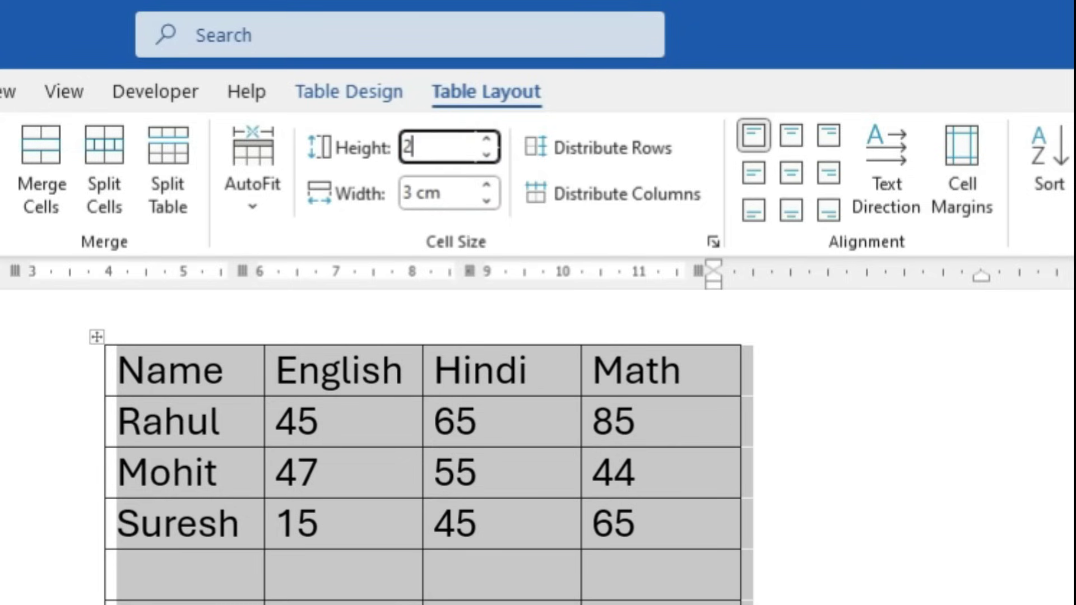
key(Return)
click(195, 407)
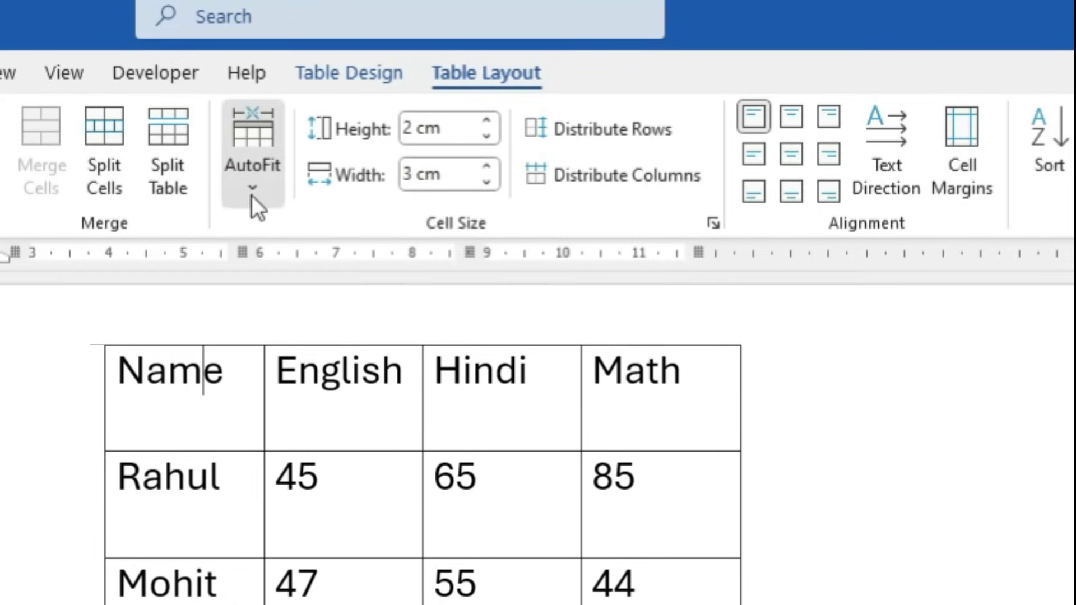
Narrow the Hindi column by dragging its border
click(252, 192)
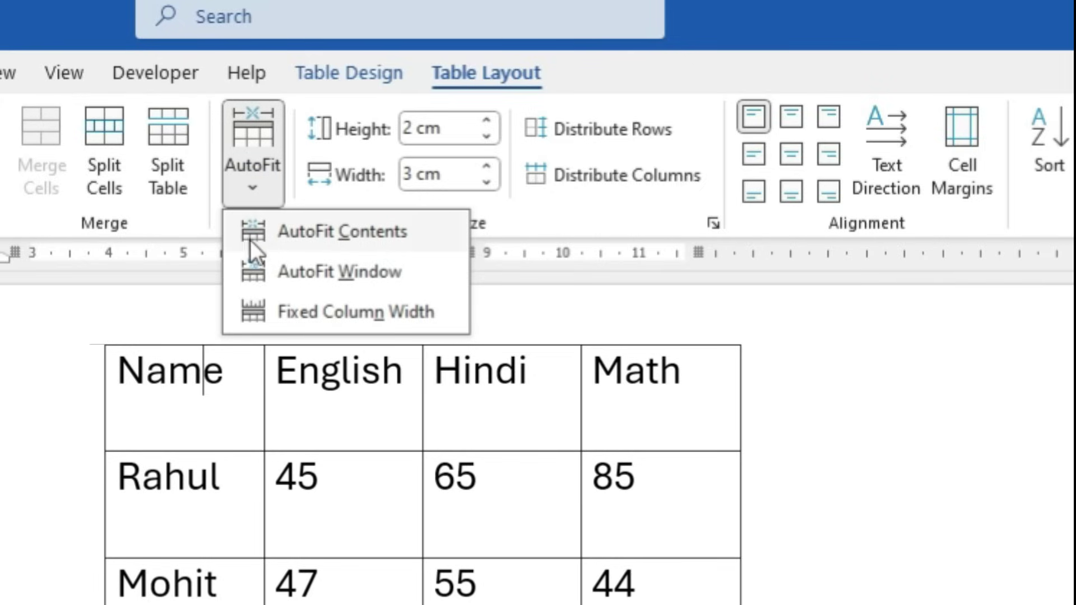
click(240, 409)
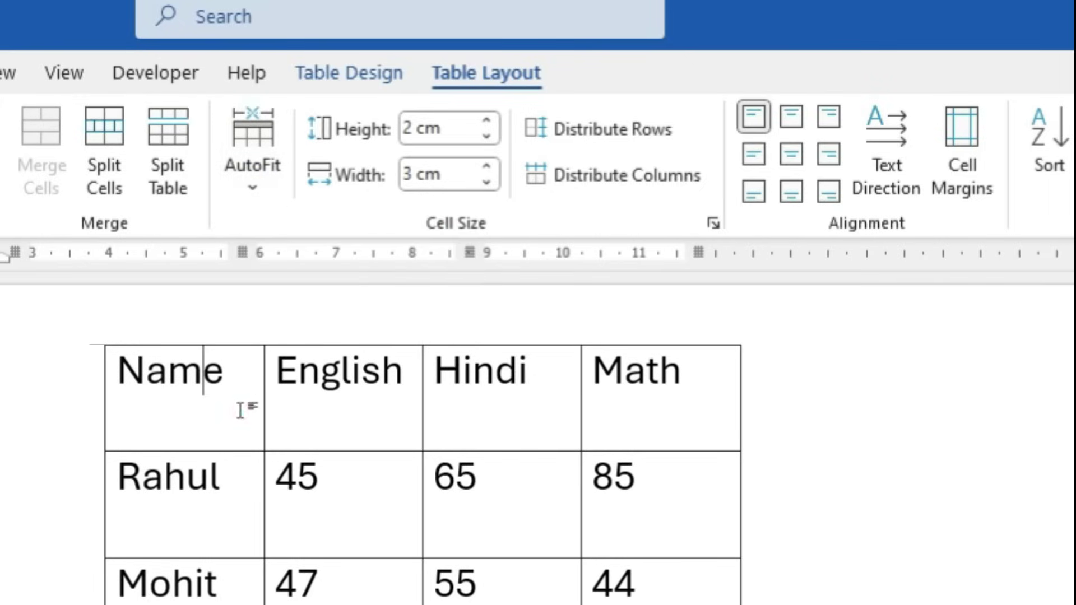
click(230, 373)
drag(580, 370, 537, 371)
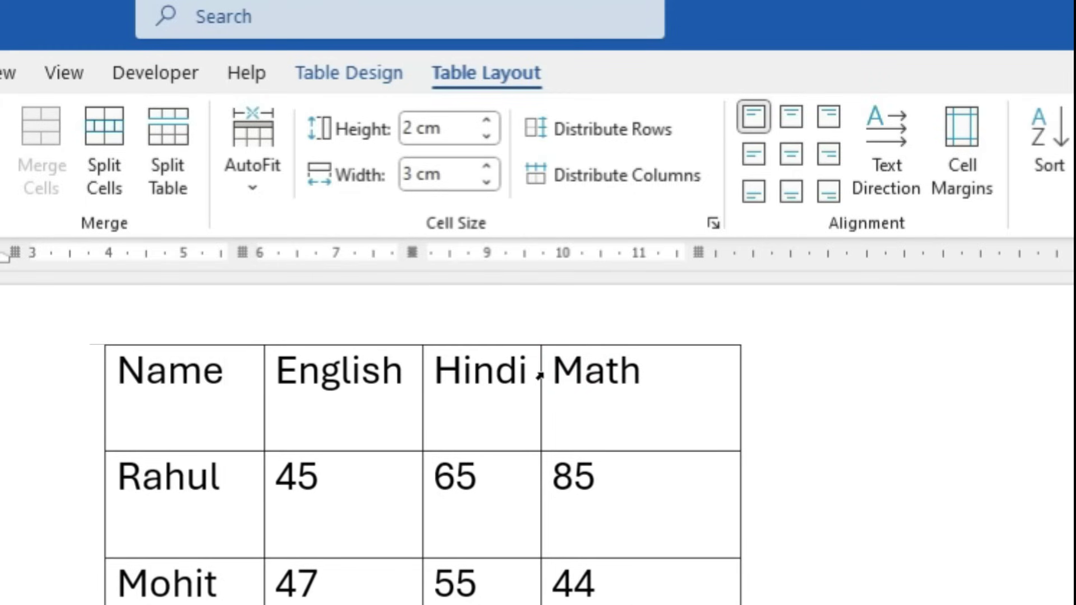
Apply AutoFit Contents to the whole table so columns shrink to their text
click(92, 346)
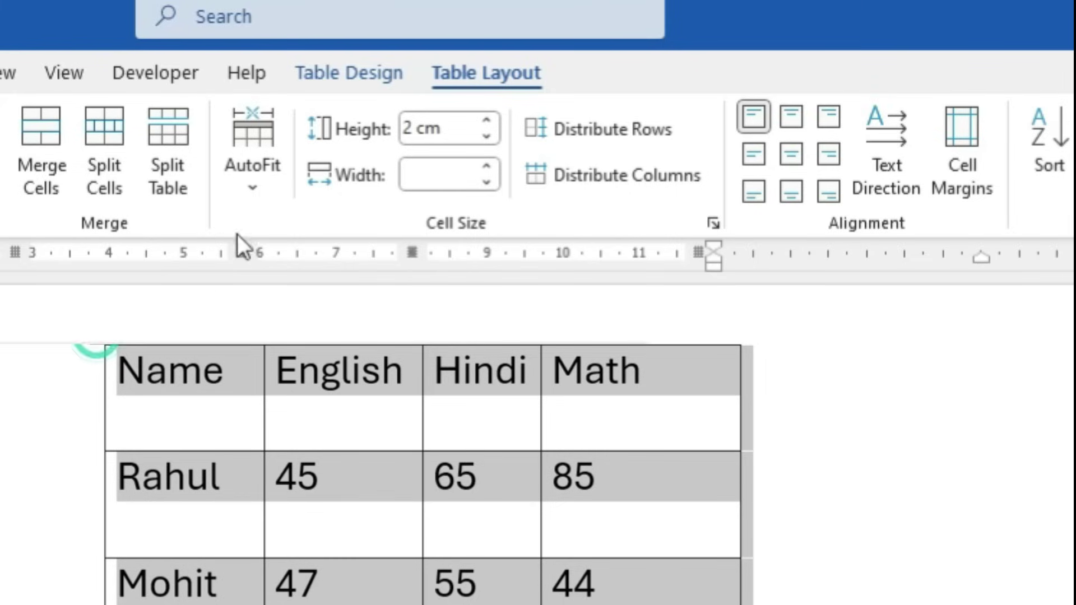
click(256, 193)
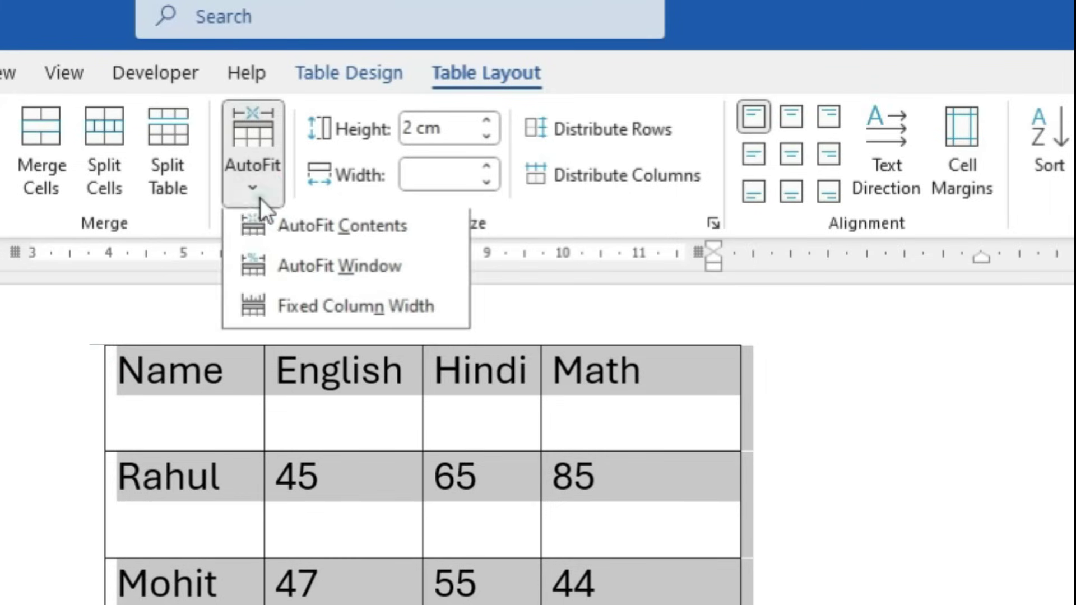
click(328, 233)
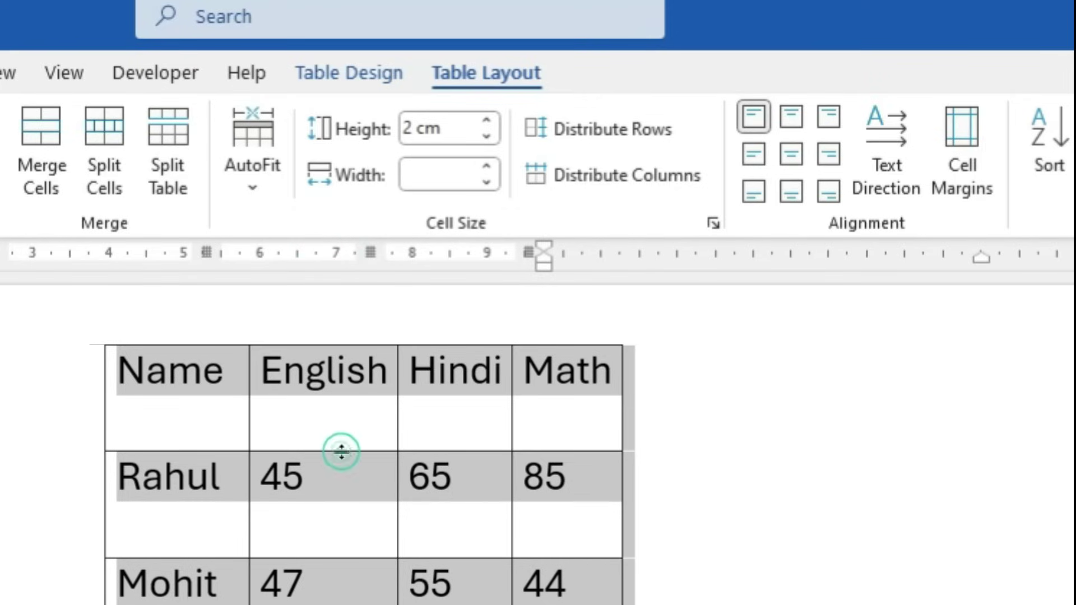
click(343, 485)
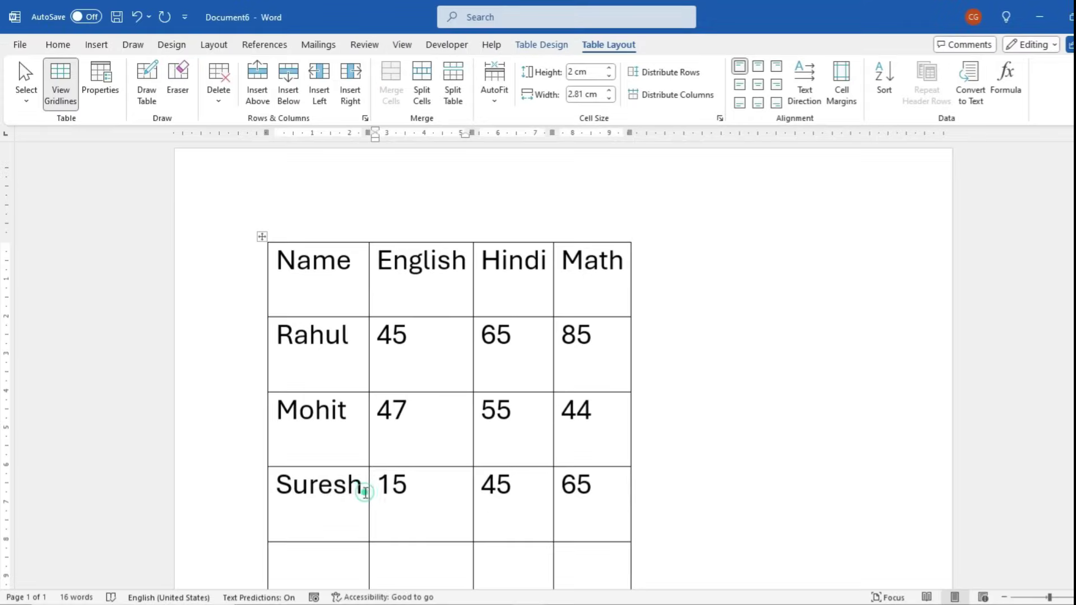
click(365, 492)
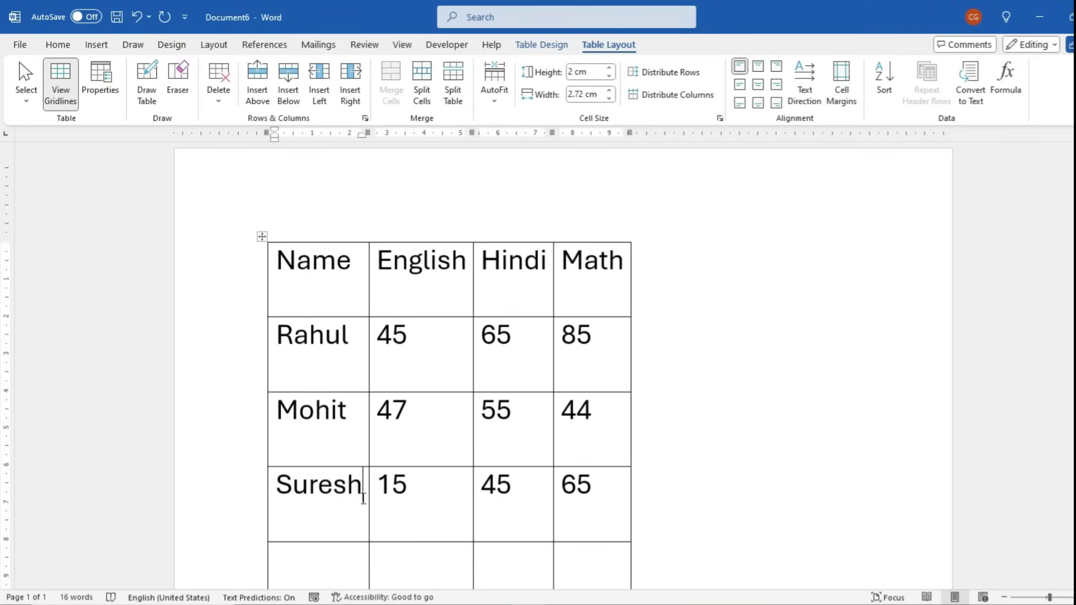
Try AutoFit Window to stretch the table across the page, then revert to AutoFit Contents
click(261, 236)
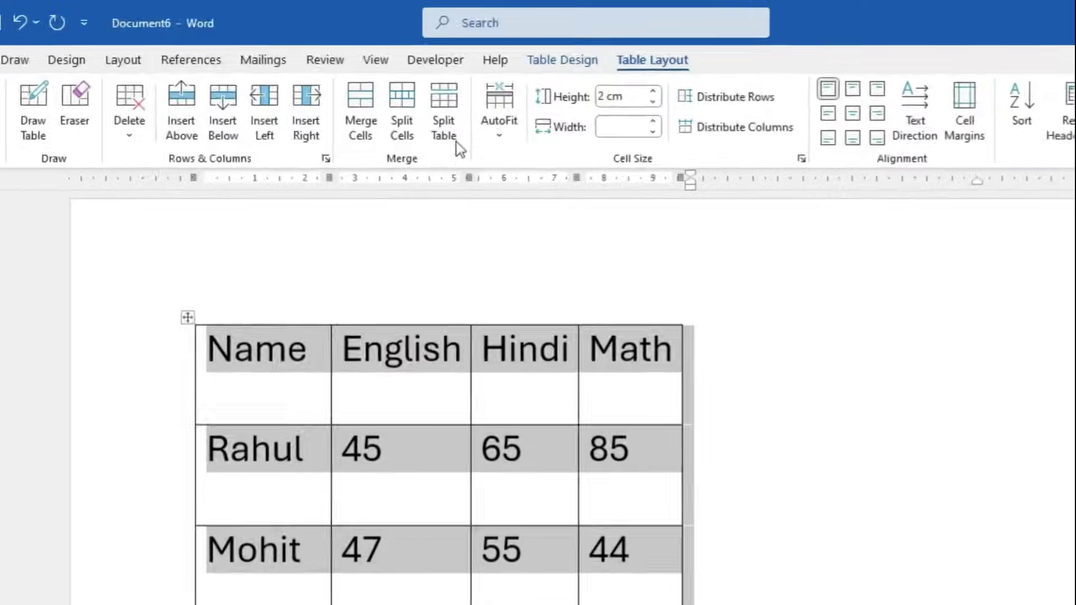
click(494, 100)
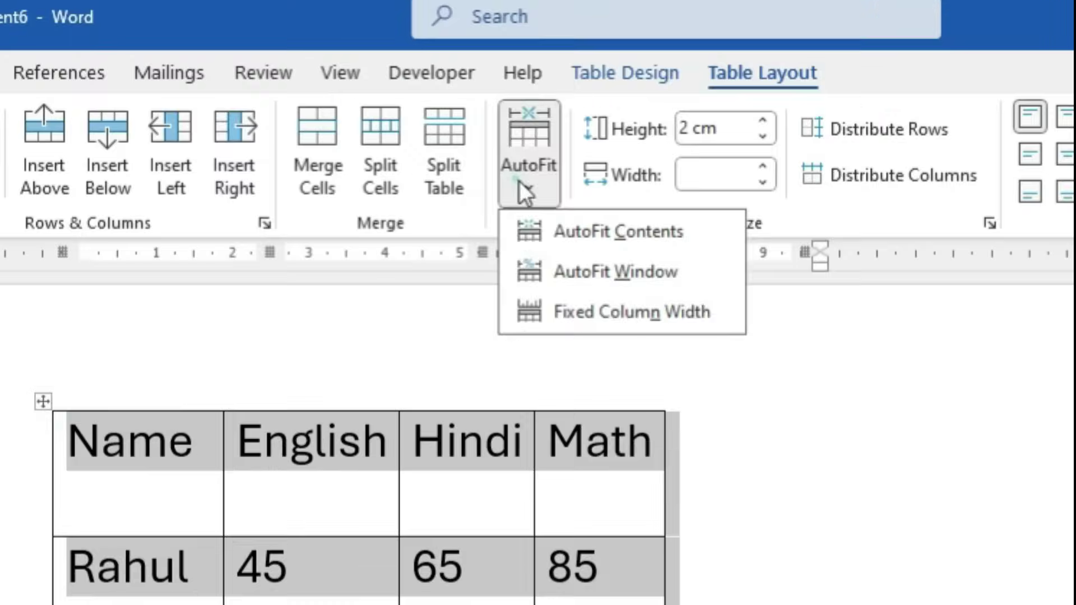
click(614, 282)
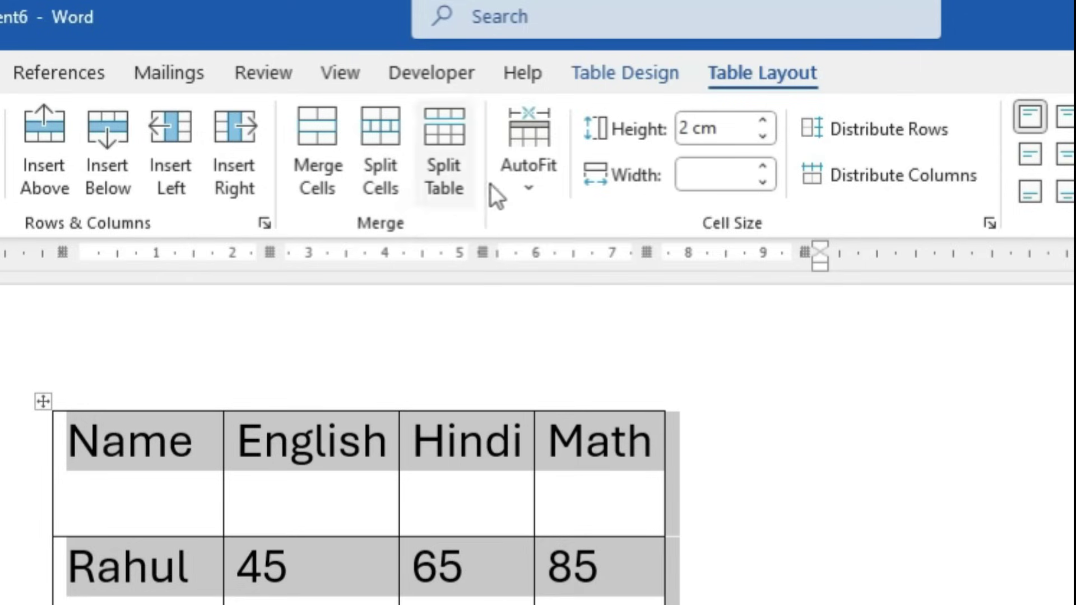
click(527, 152)
click(583, 274)
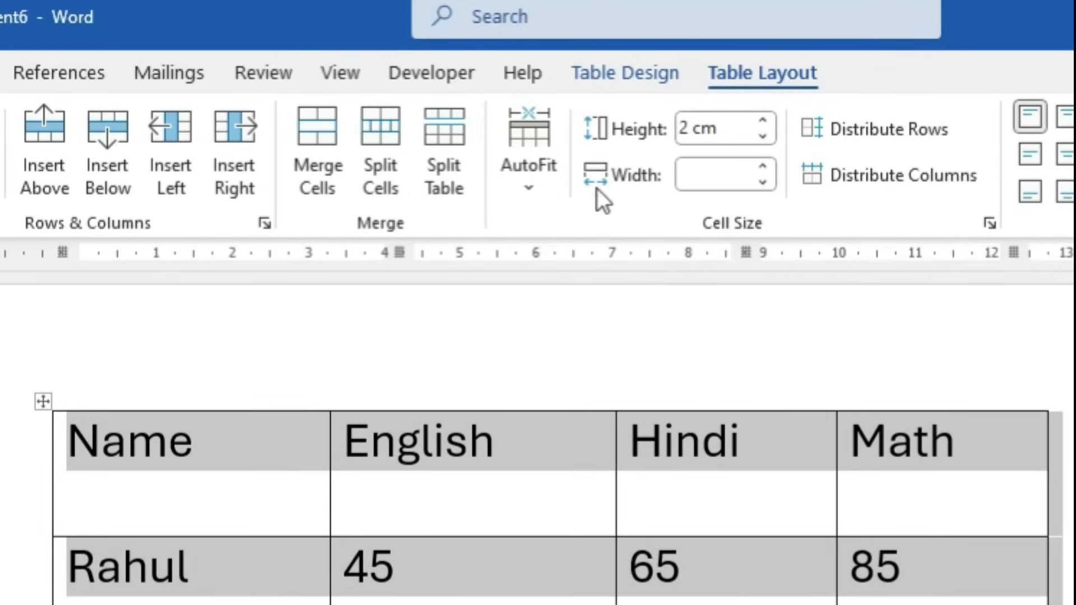
click(552, 175)
click(638, 237)
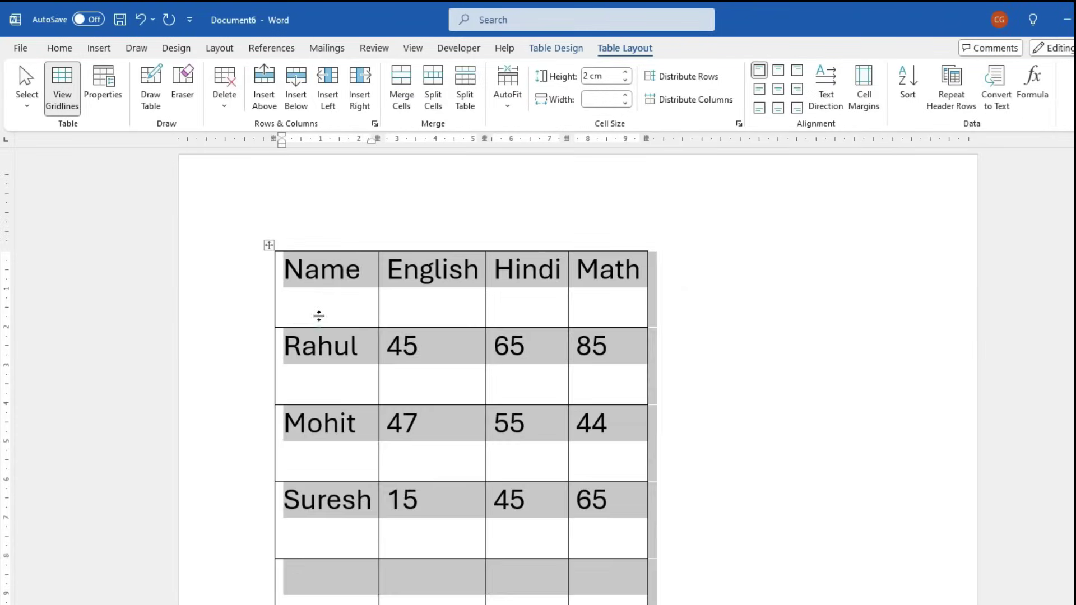
Drag the header, Mohit and empty fifth row borders up to shorten those rows
drag(200, 457, 200, 417)
click(349, 451)
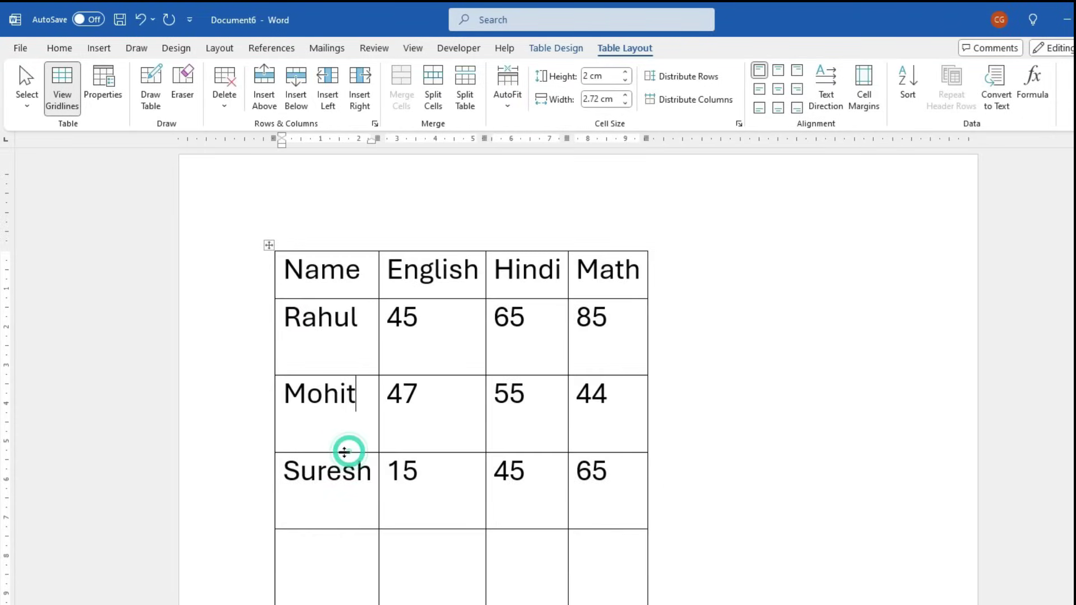
drag(346, 452, 348, 423)
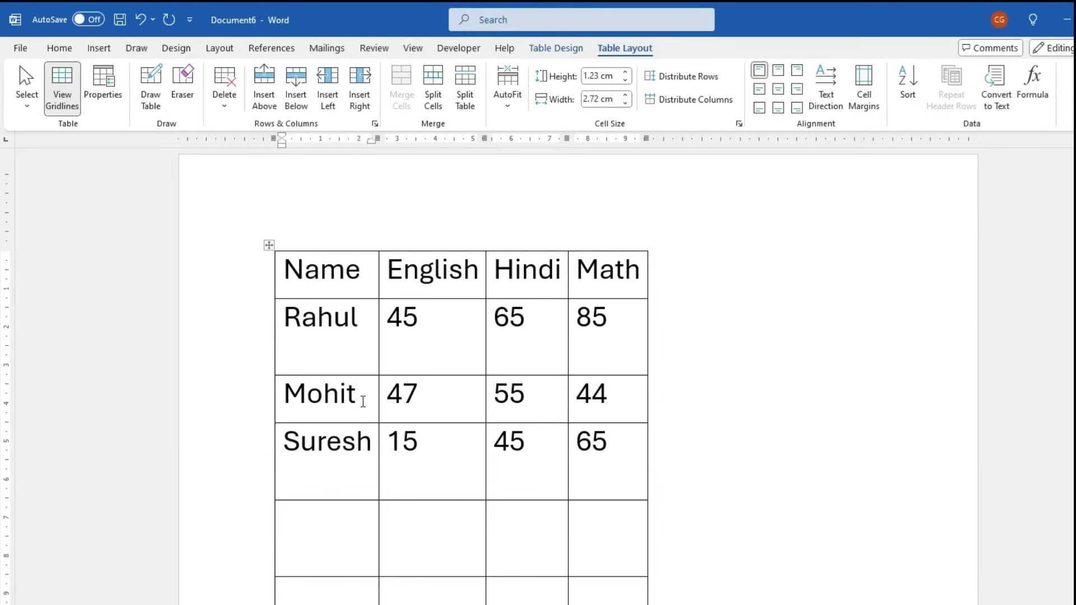
click(372, 269)
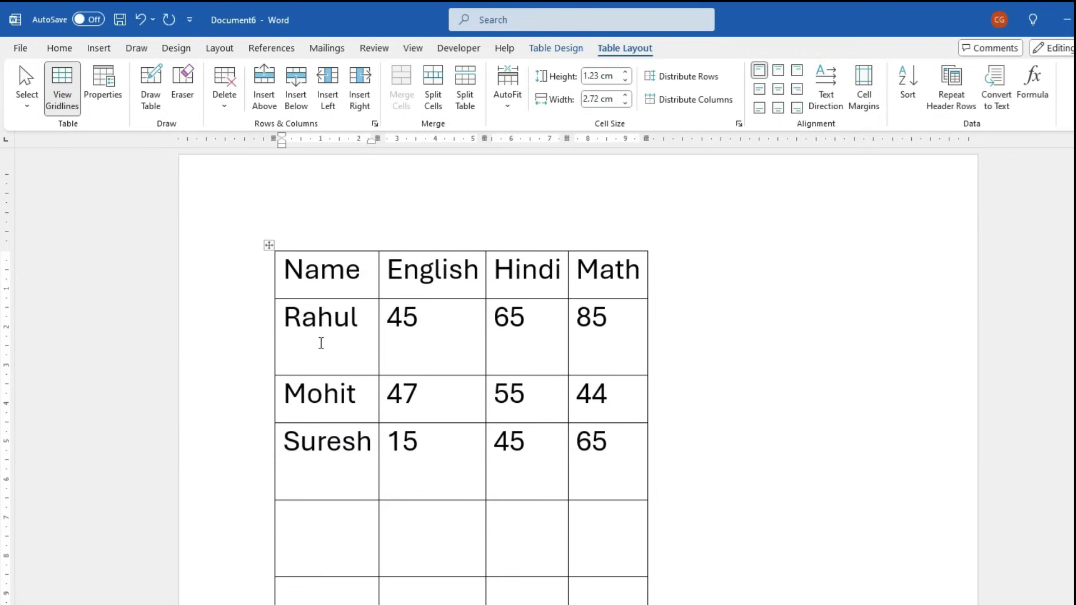
drag(322, 343, 329, 379)
click(326, 471)
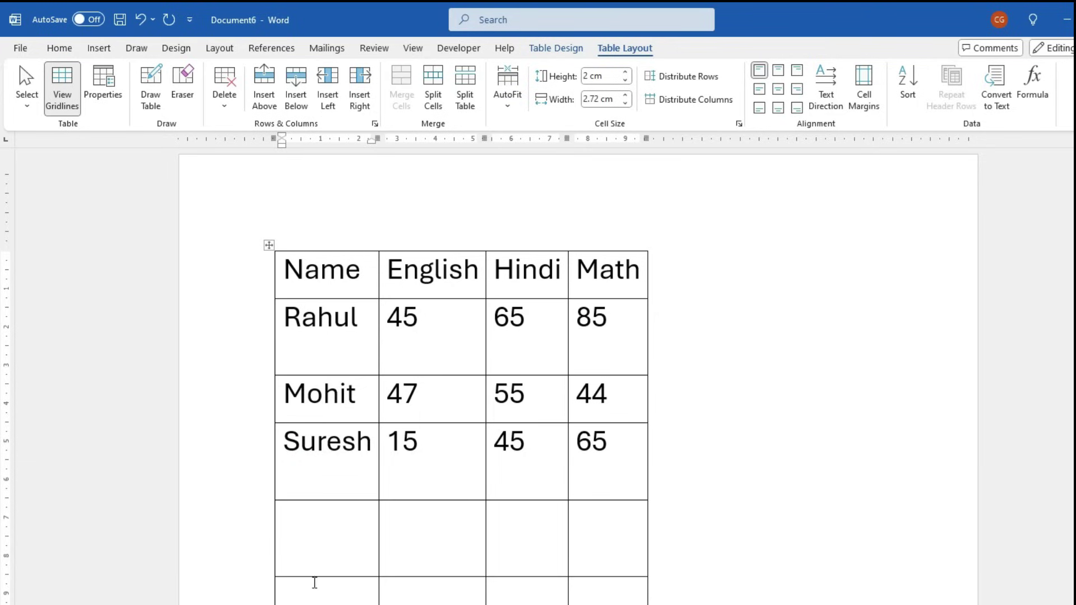
drag(320, 576, 329, 536)
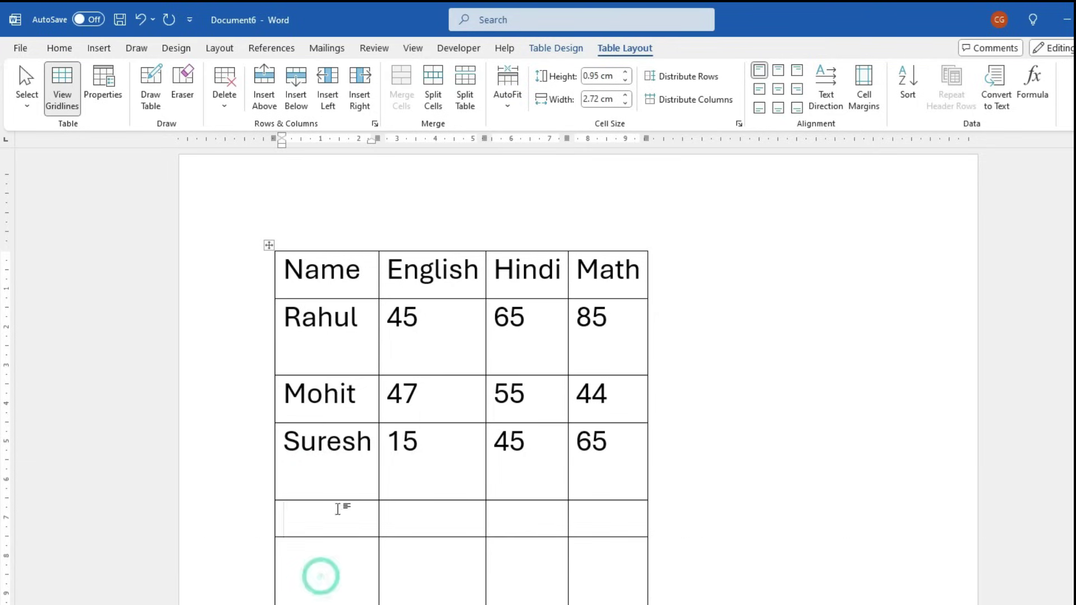
Select the whole table and distribute its rows and columns evenly
click(269, 246)
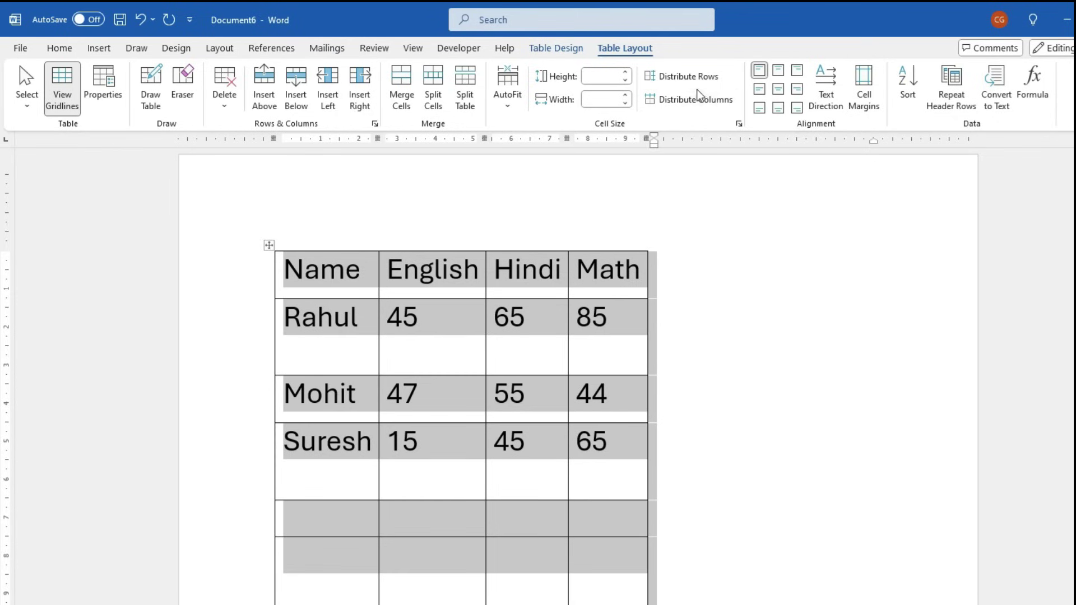
click(696, 86)
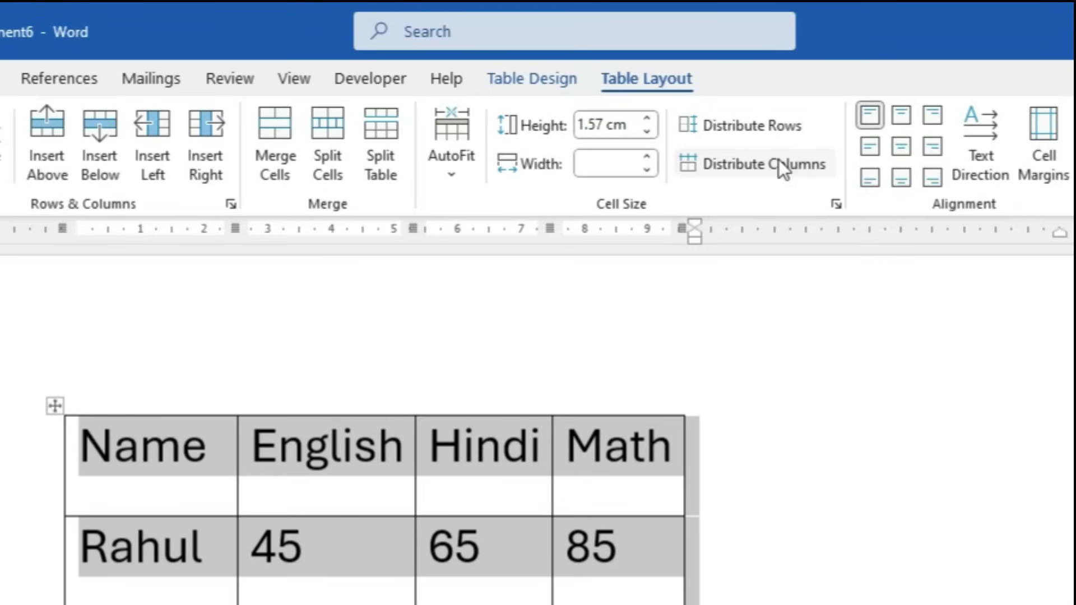
click(782, 165)
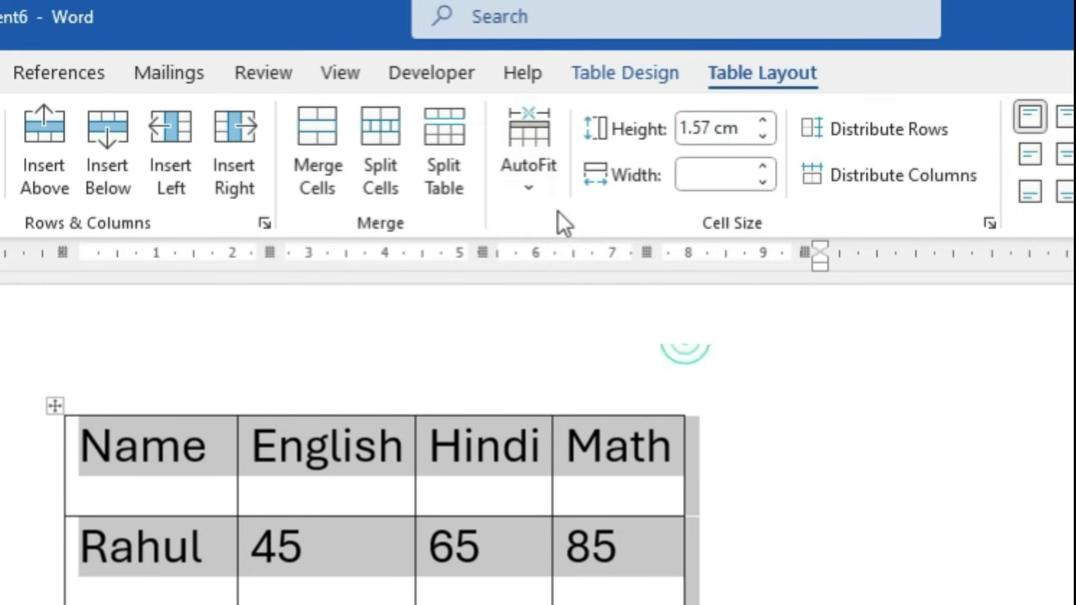
click(516, 108)
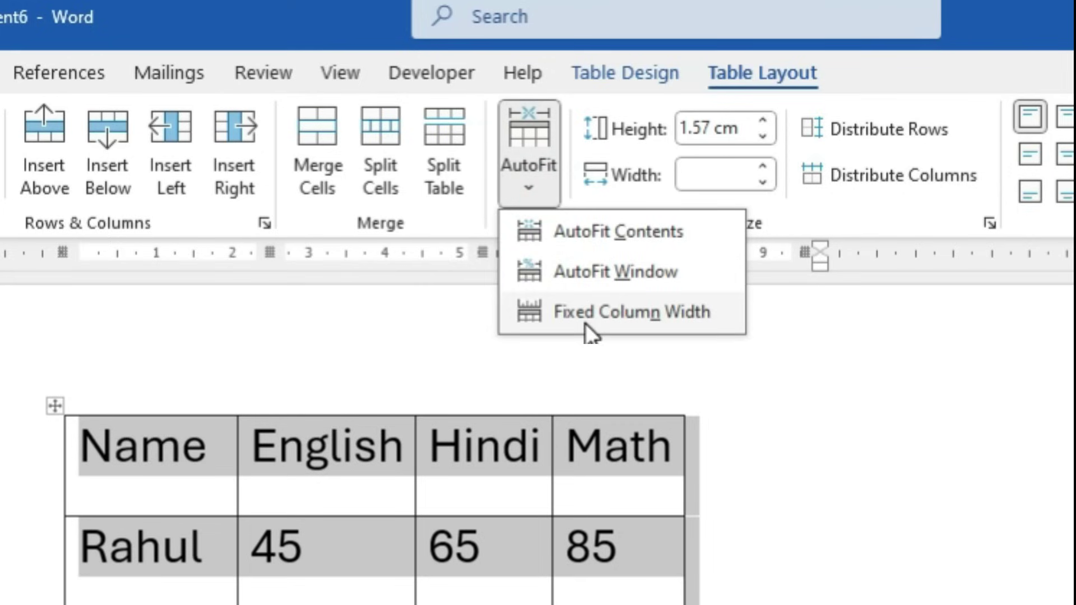
Replace the Name header with a long full name typed in capitals
click(210, 452)
click(212, 457)
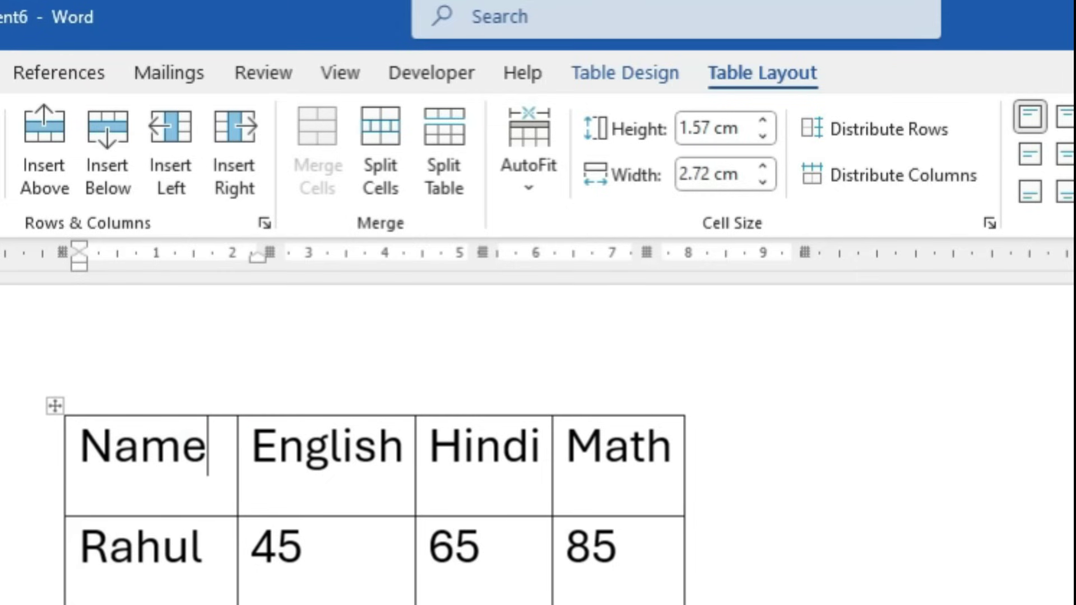
key(BackSpace)
key(BackSpace)
key(BackSpace)
key(BackSpace)
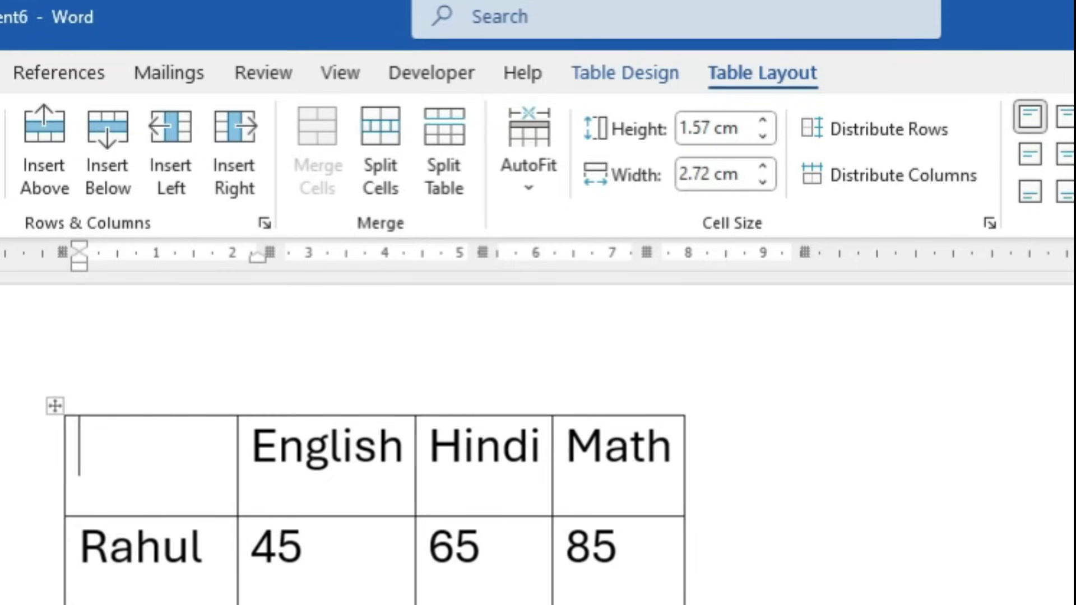
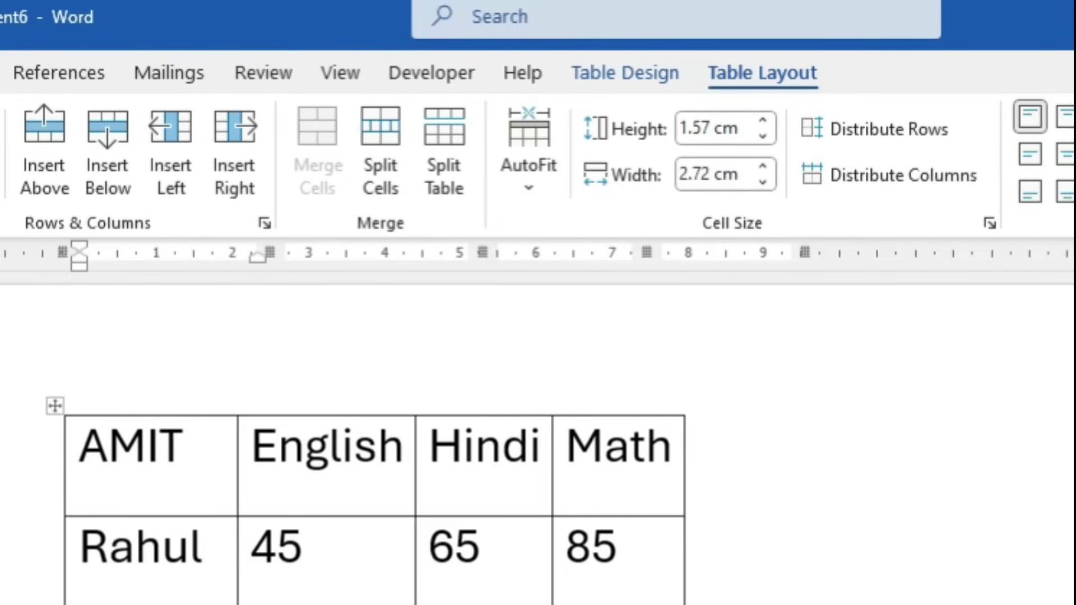
click(535, 189)
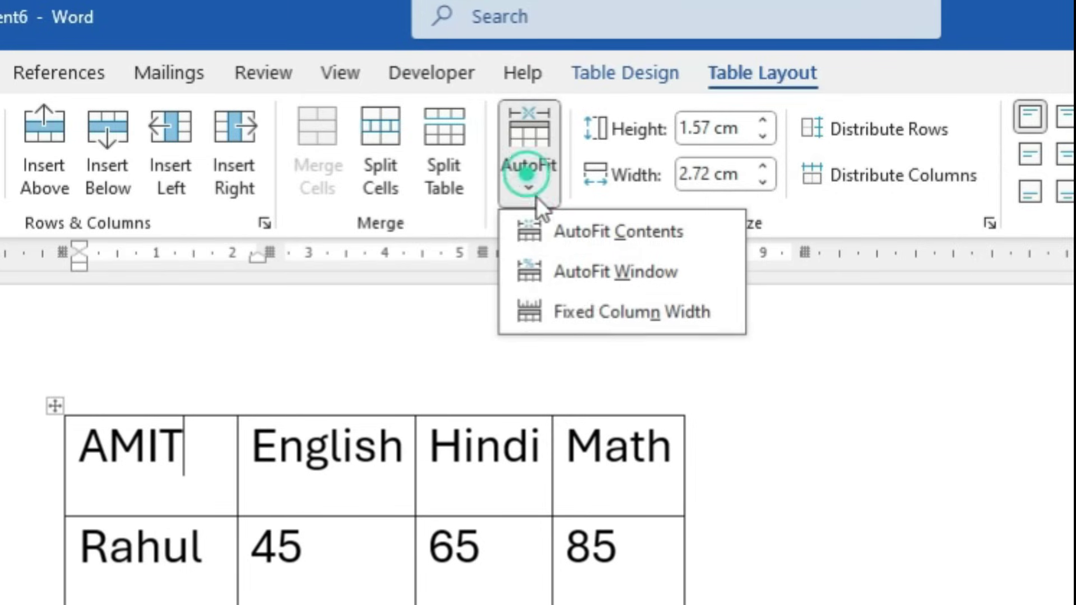
click(613, 308)
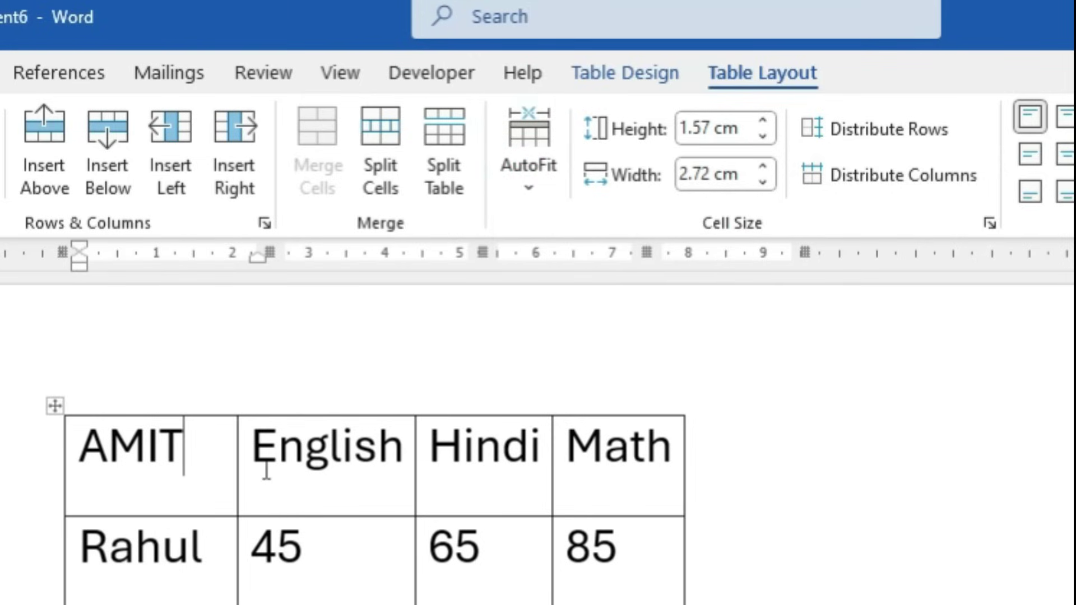
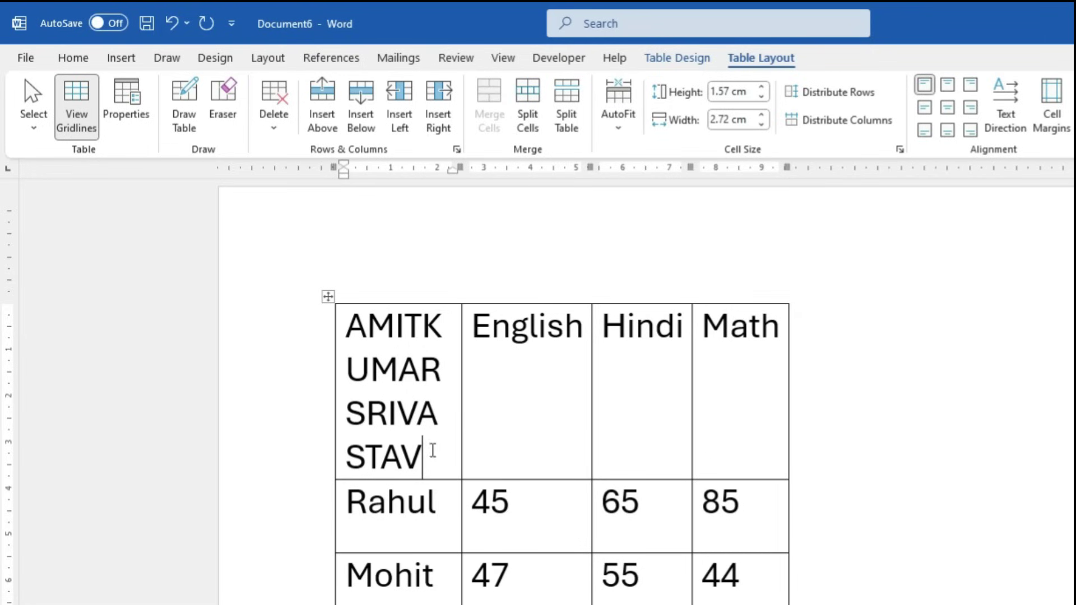
Select the name and apply Fixed Column Width so it wraps in the first column
double_click(432, 449)
click(618, 118)
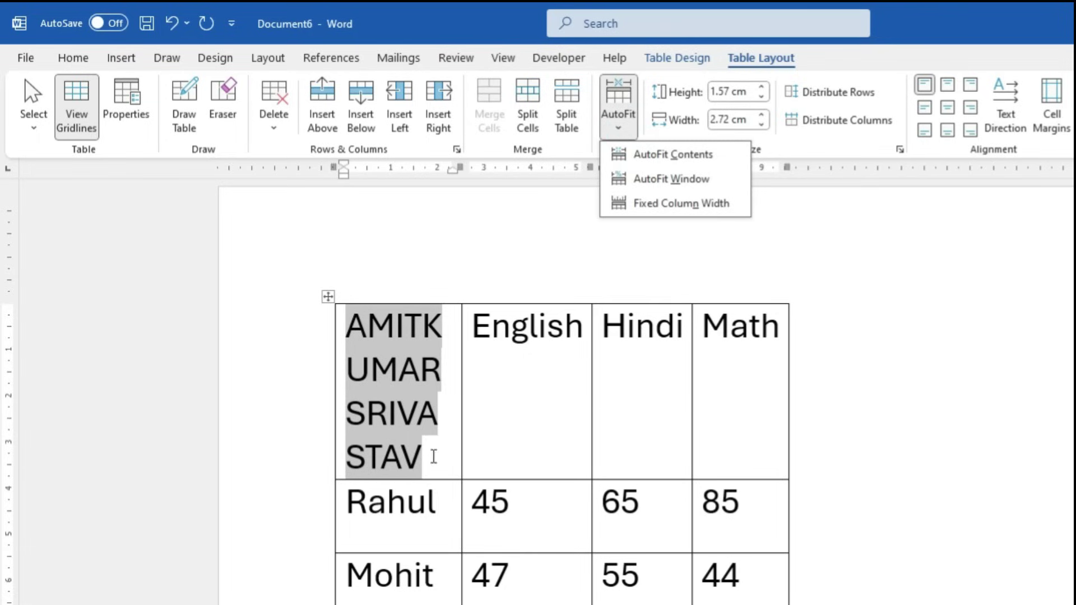
click(434, 456)
drag(428, 454, 335, 409)
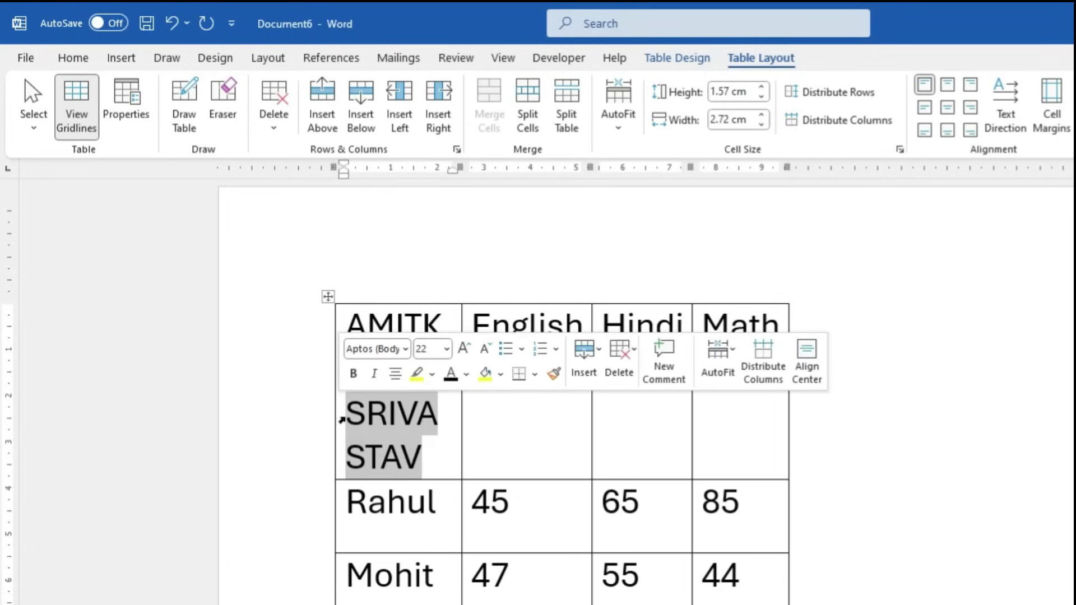
click(620, 125)
click(698, 197)
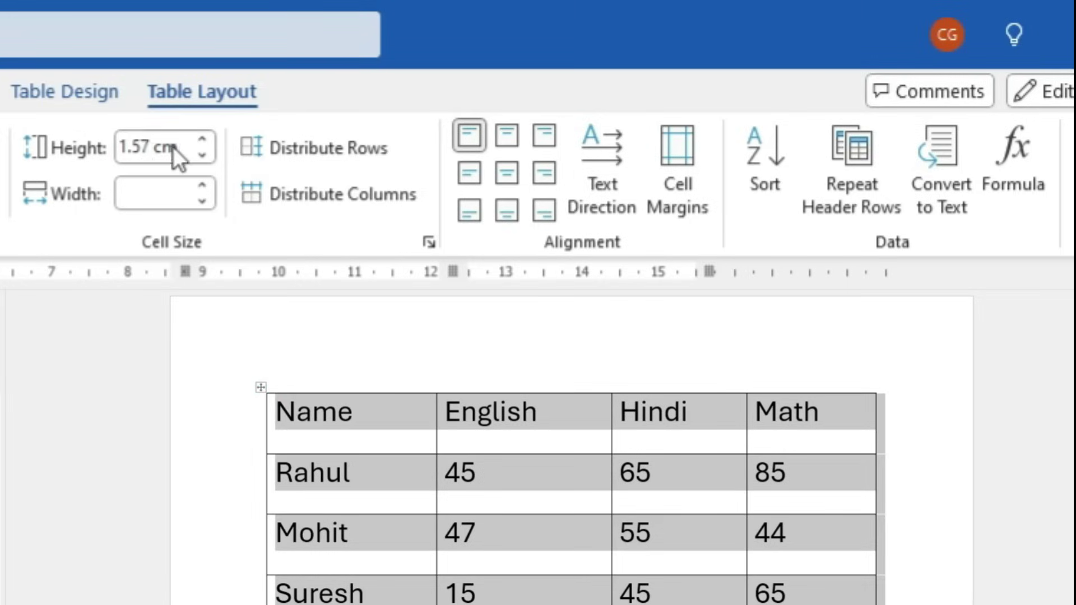
Set every table row height to 2 cm
click(172, 147)
text(2)
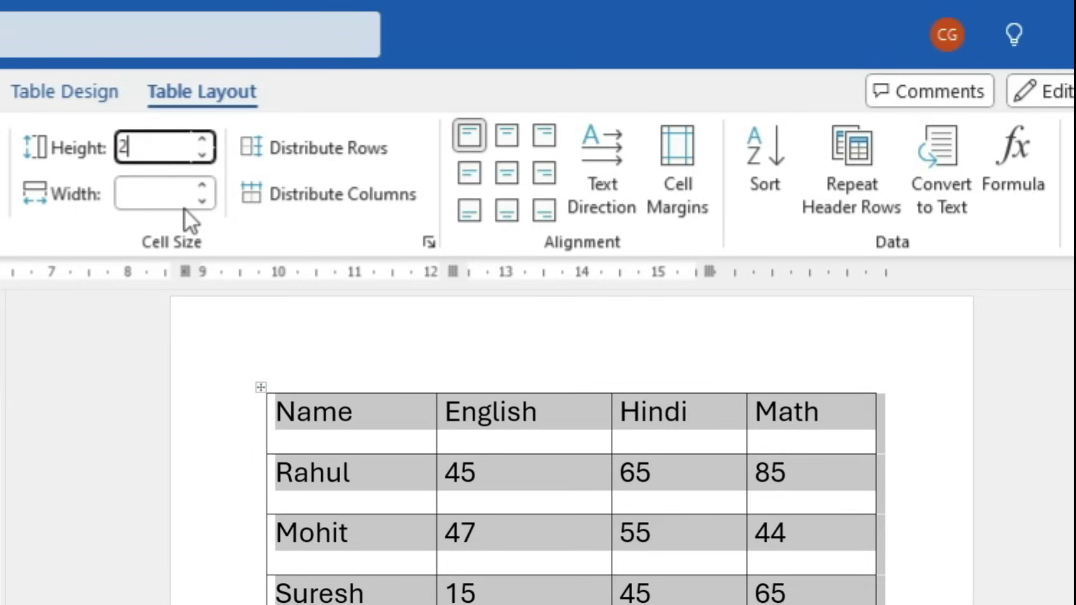
key(Return)
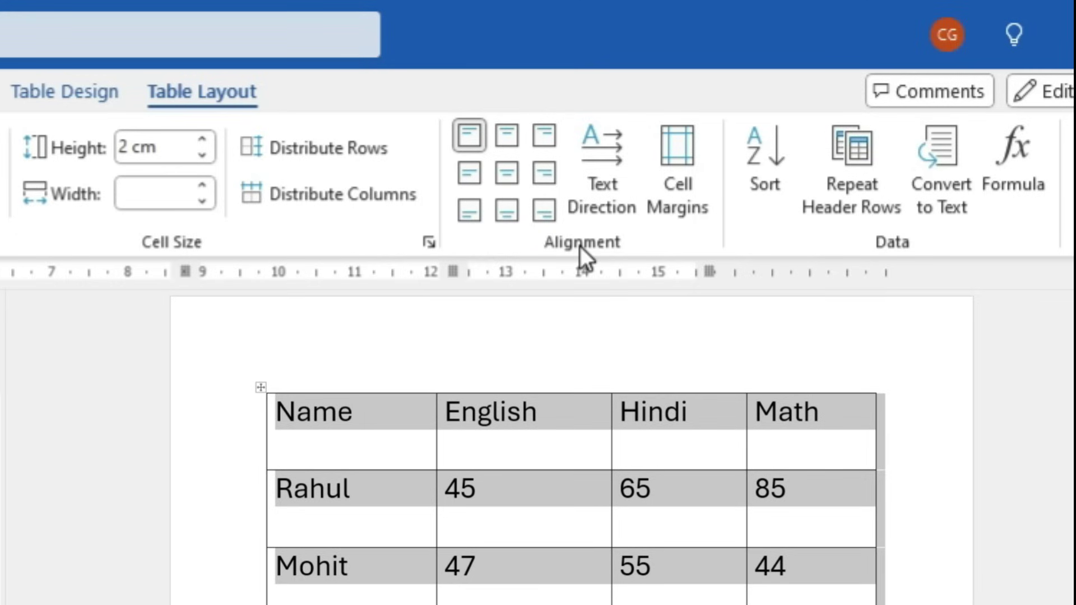
Try several cell alignments, finishing with Align Center to centre text both ways
click(509, 140)
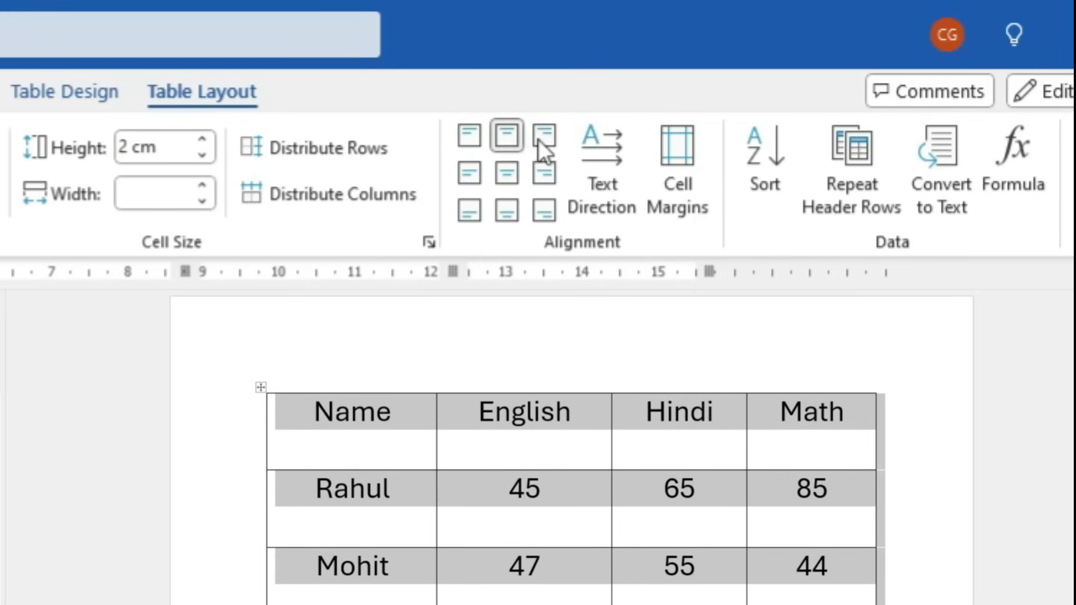
click(541, 139)
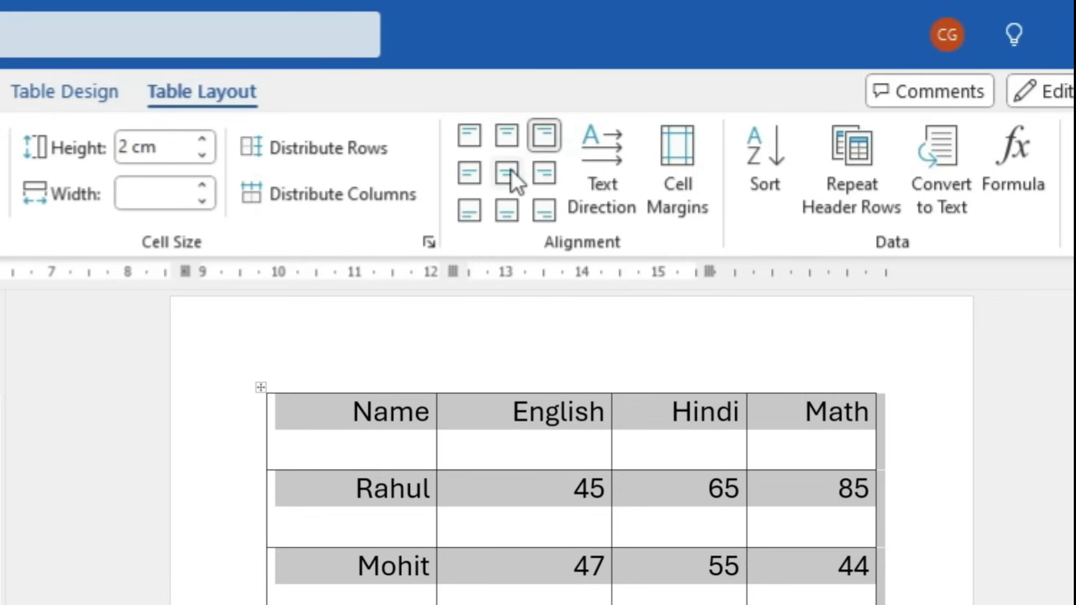
click(511, 169)
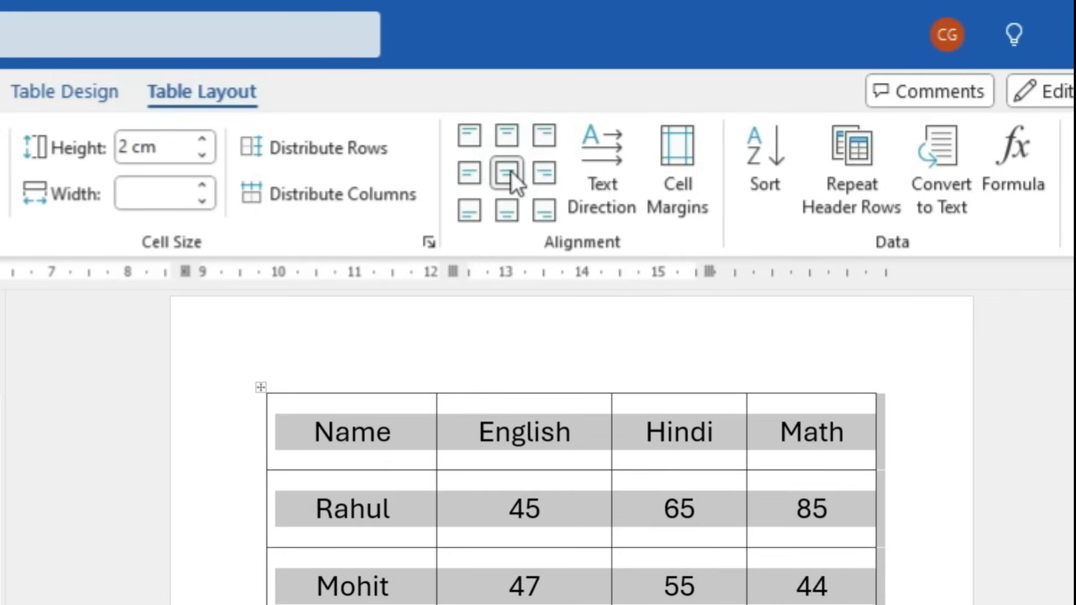
click(507, 212)
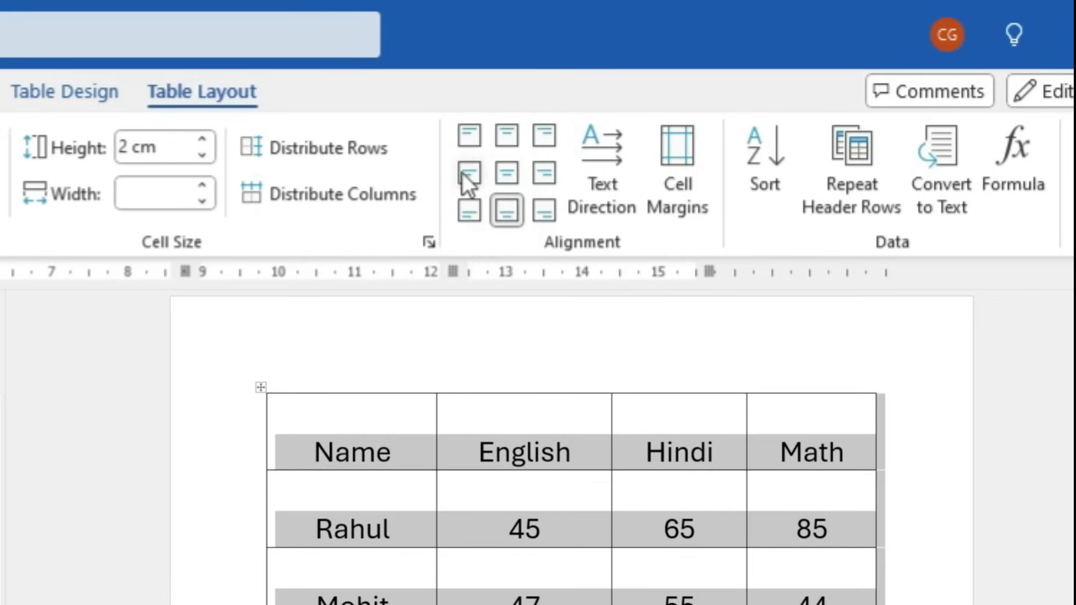
click(464, 174)
click(507, 172)
click(544, 171)
click(503, 137)
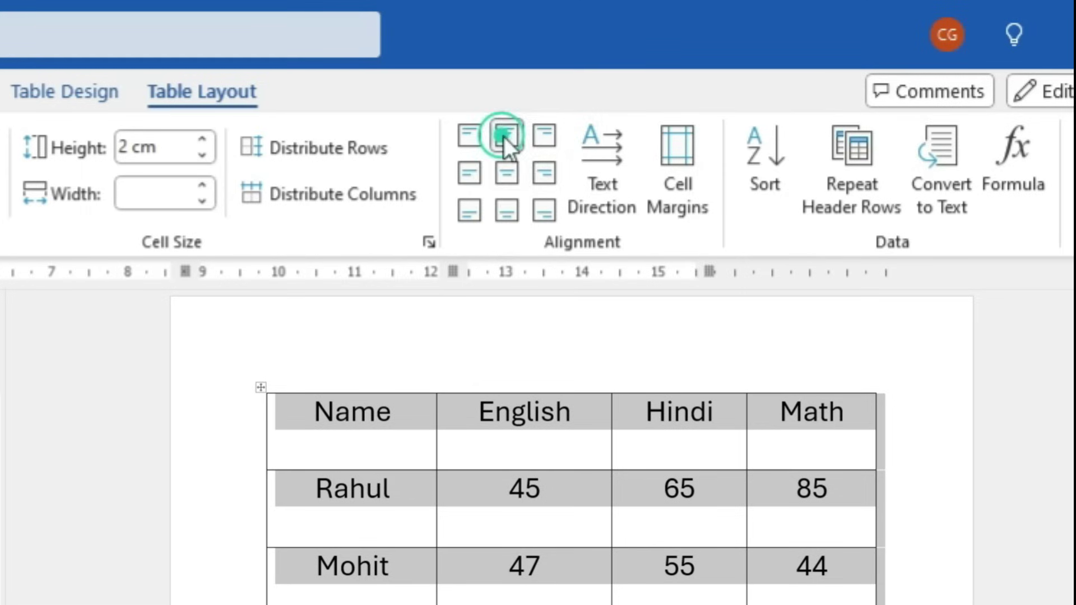
click(506, 174)
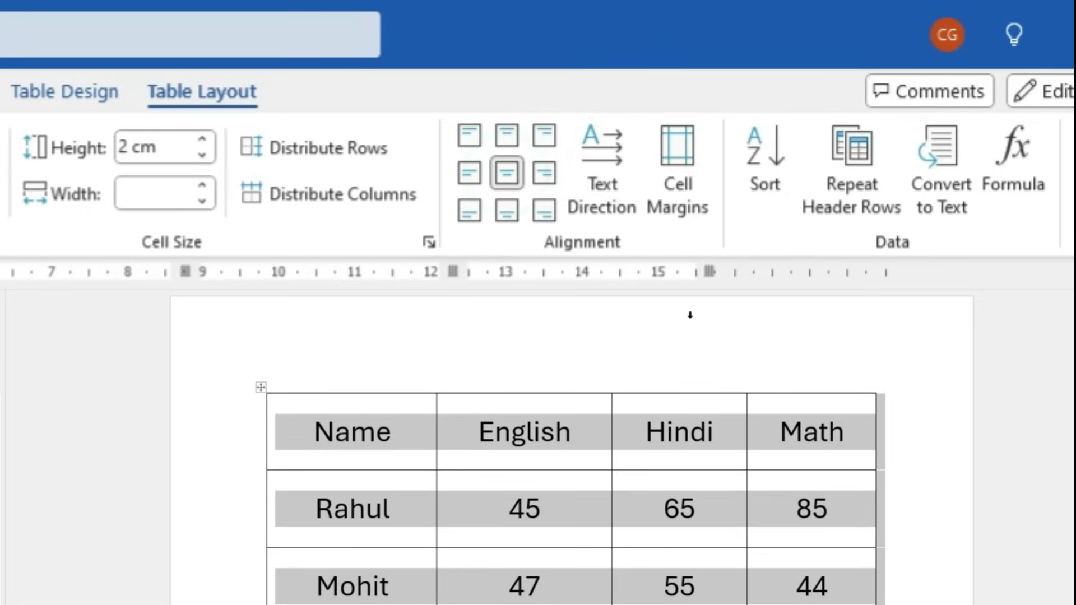
click(620, 185)
click(610, 185)
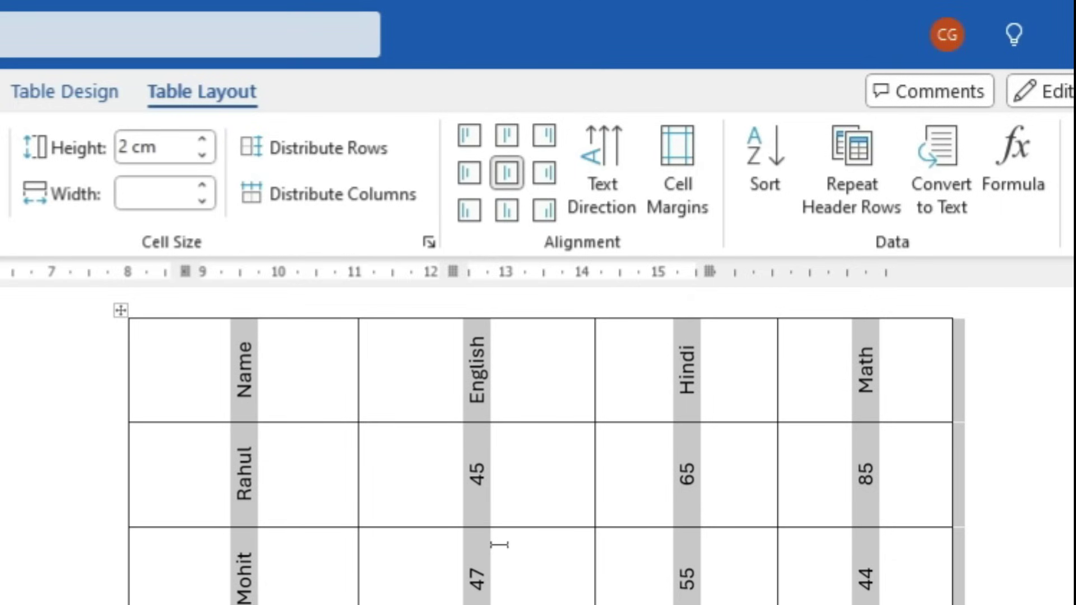
click(613, 187)
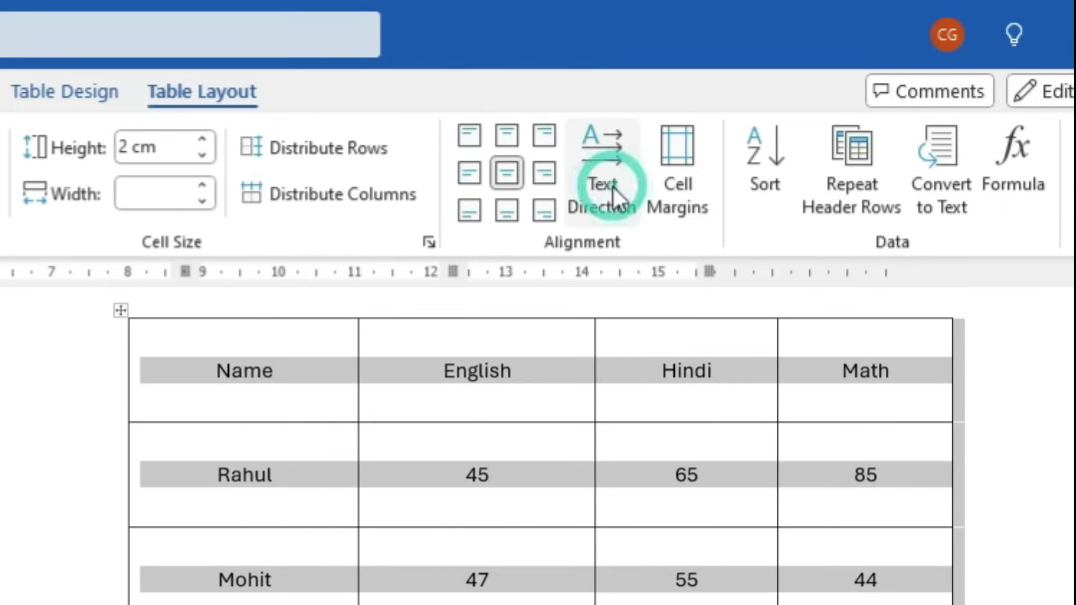
click(613, 187)
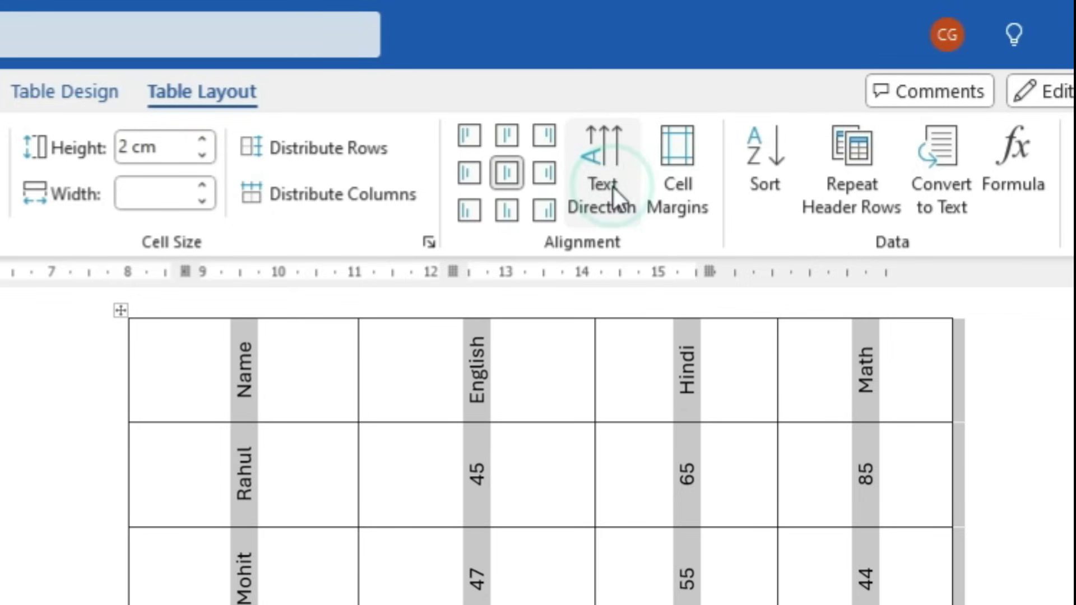
click(613, 187)
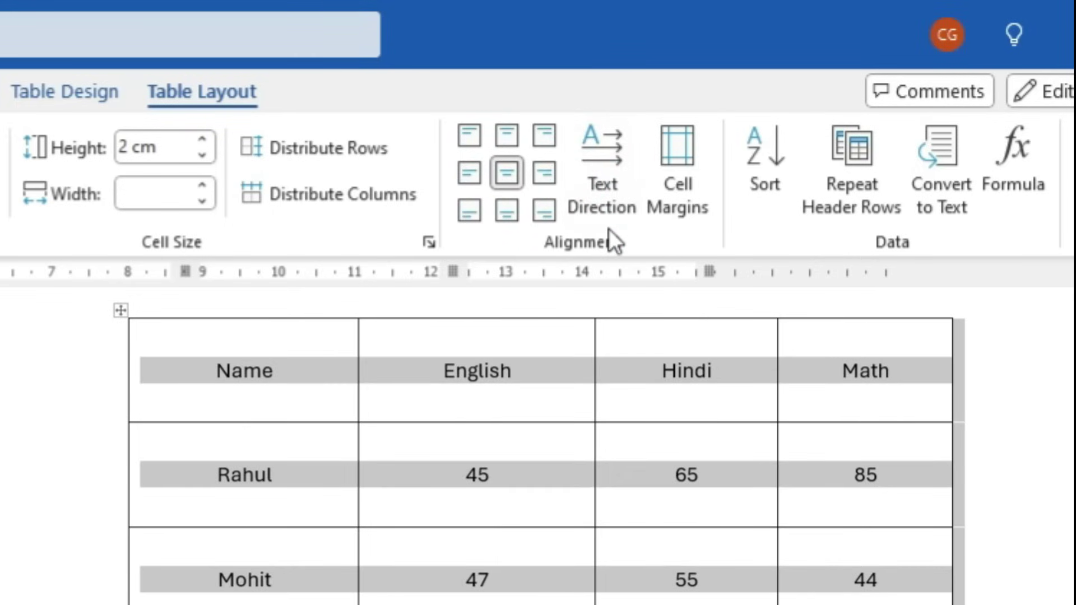
scroll(613, 216, down, 3)
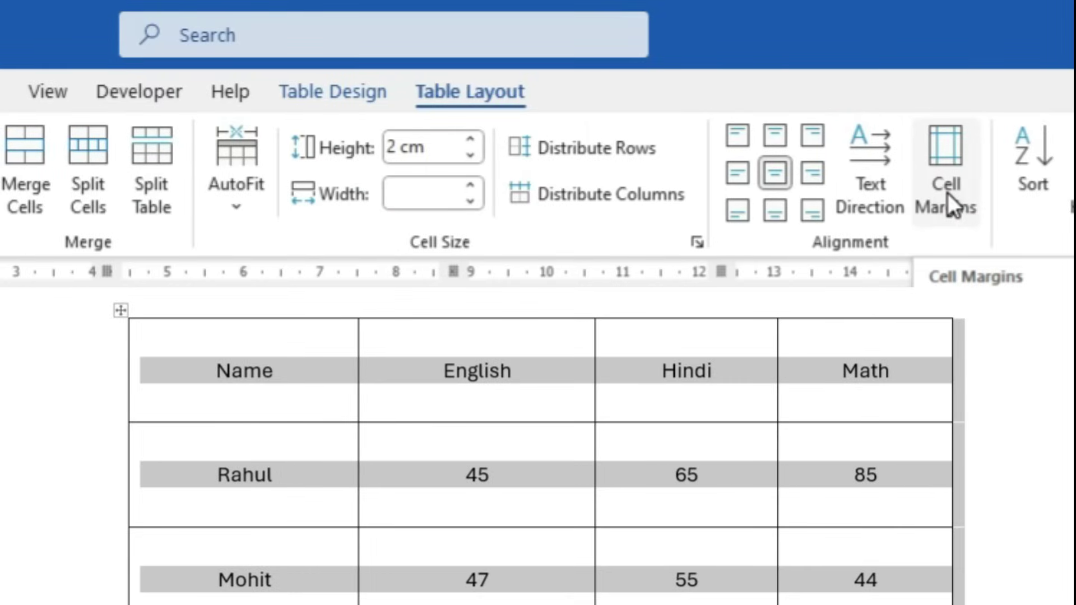
click(236, 188)
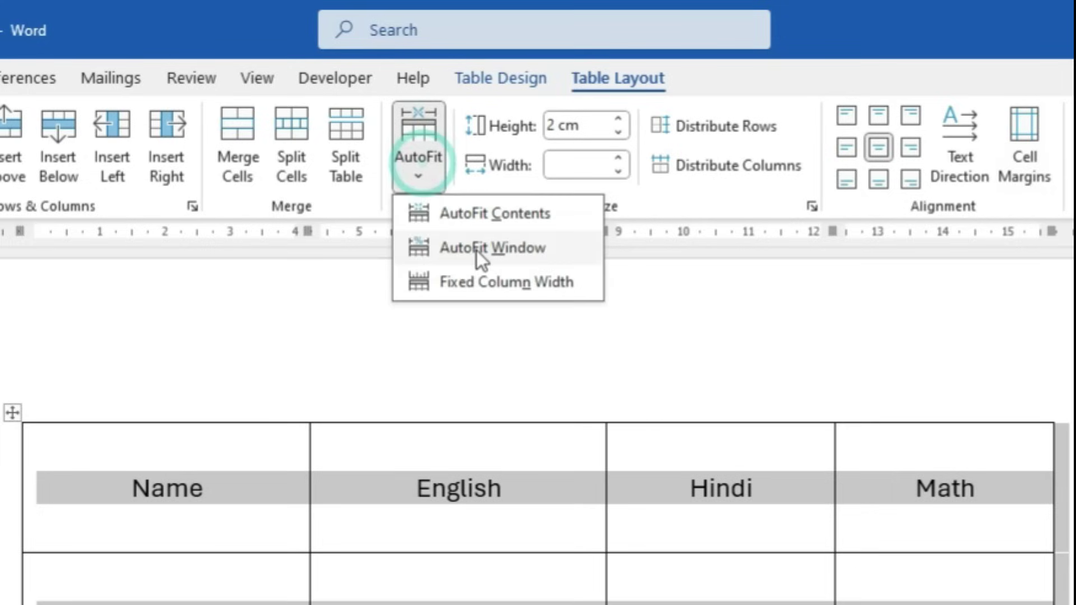
click(486, 219)
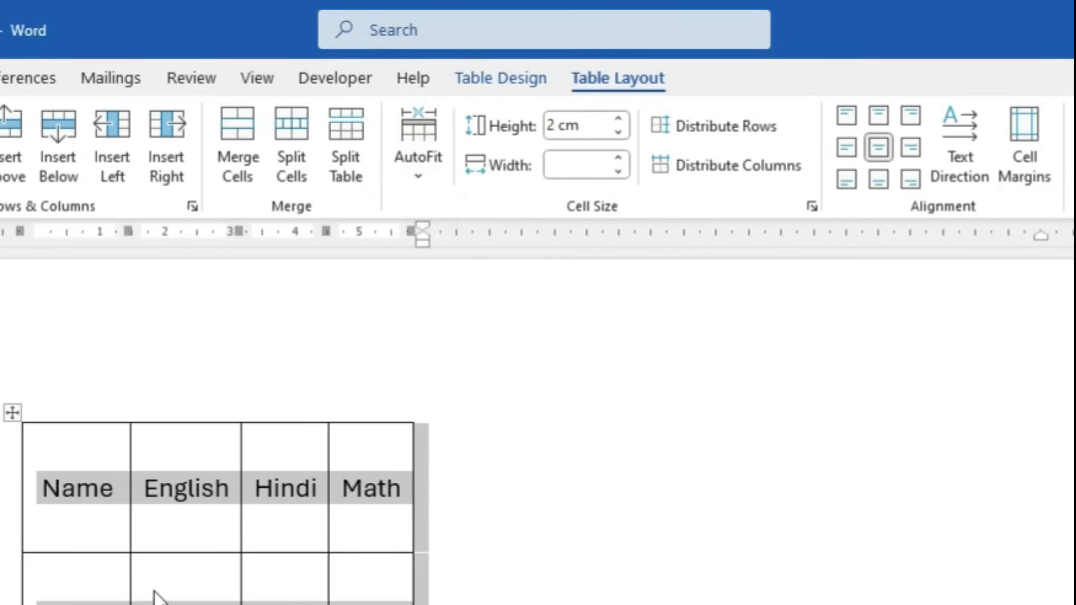
key(ctrl+shift+period)
key(ctrl+shift+period)
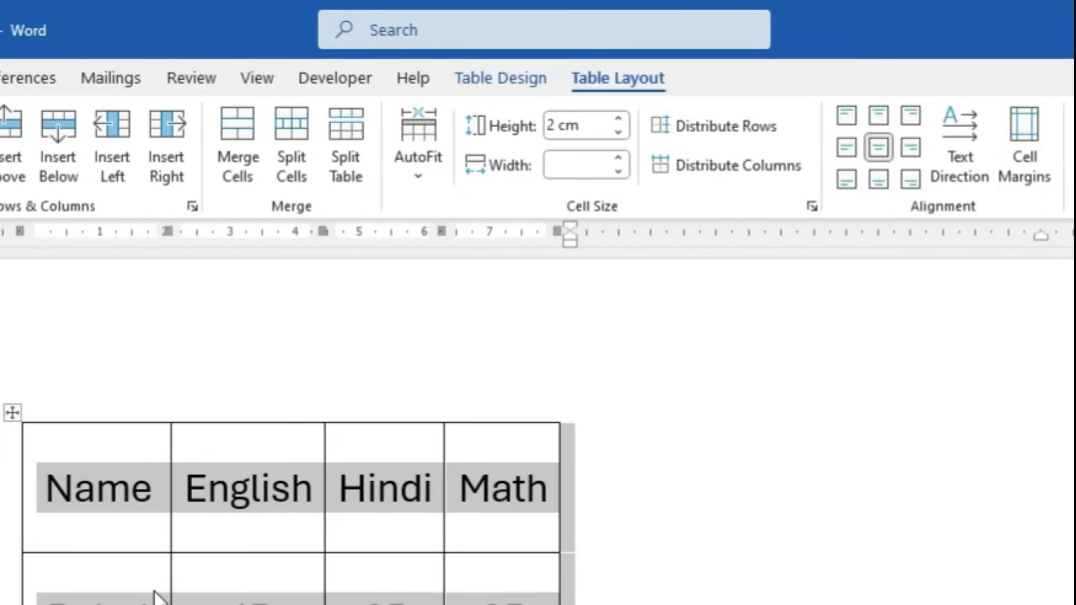
double_click(334, 506)
ctrl+scroll(276, 538, up, 5)
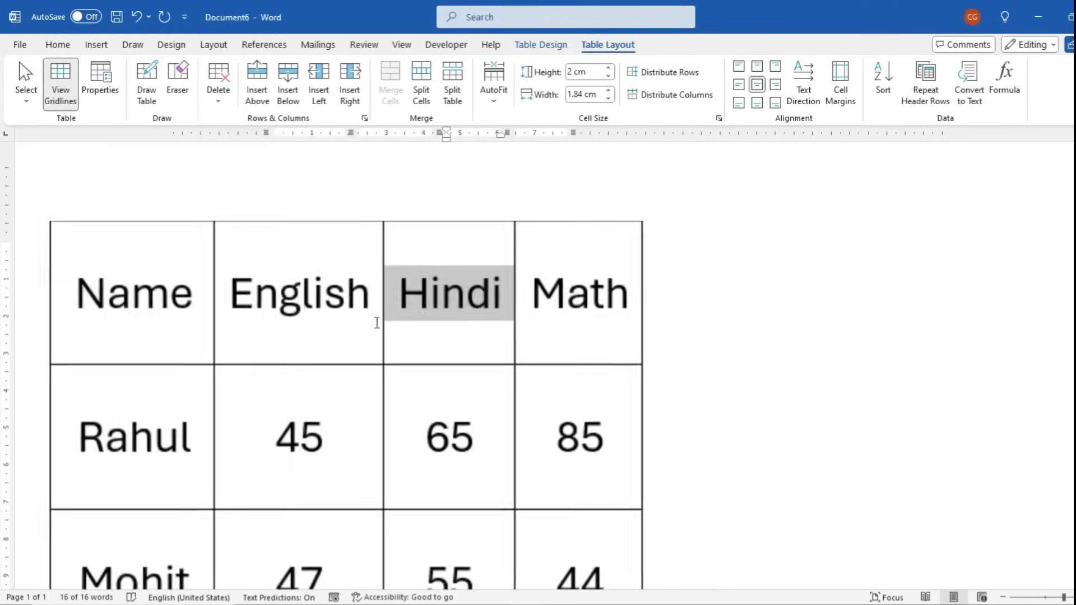
ctrl+scroll(376, 323, up, 5)
click(275, 314)
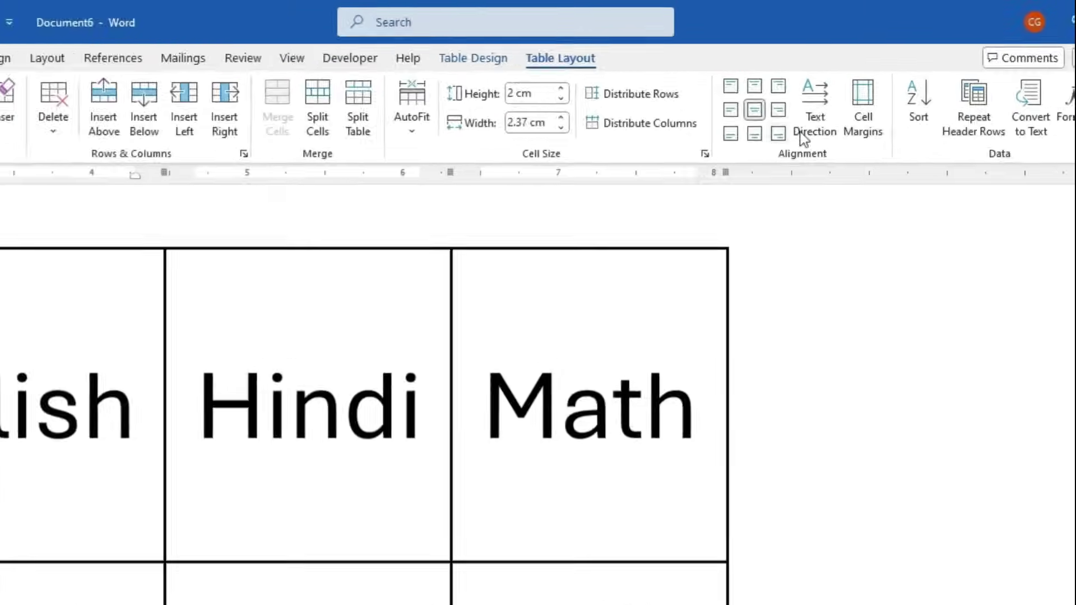
click(870, 127)
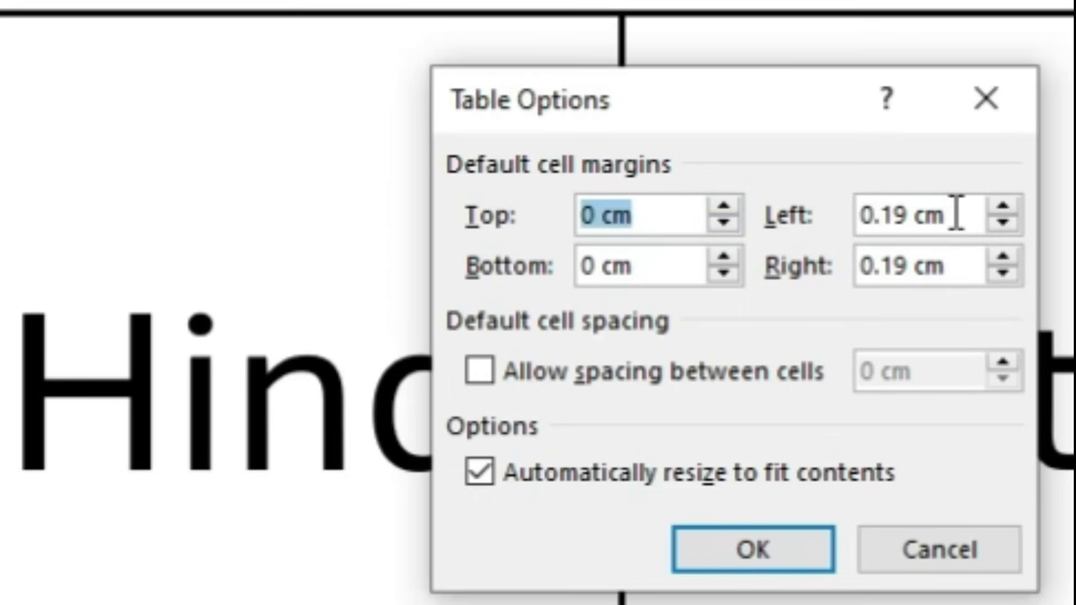
Set the table's left and right cell margins to 0 cm
drag(953, 213, 799, 234)
text(0)
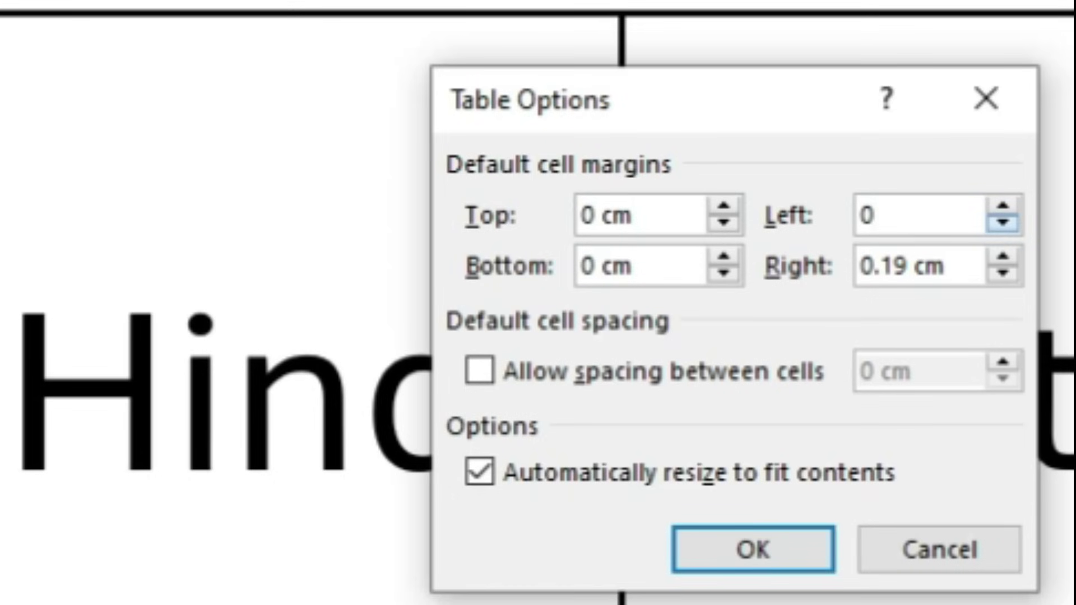
click(1003, 223)
drag(959, 269, 857, 271)
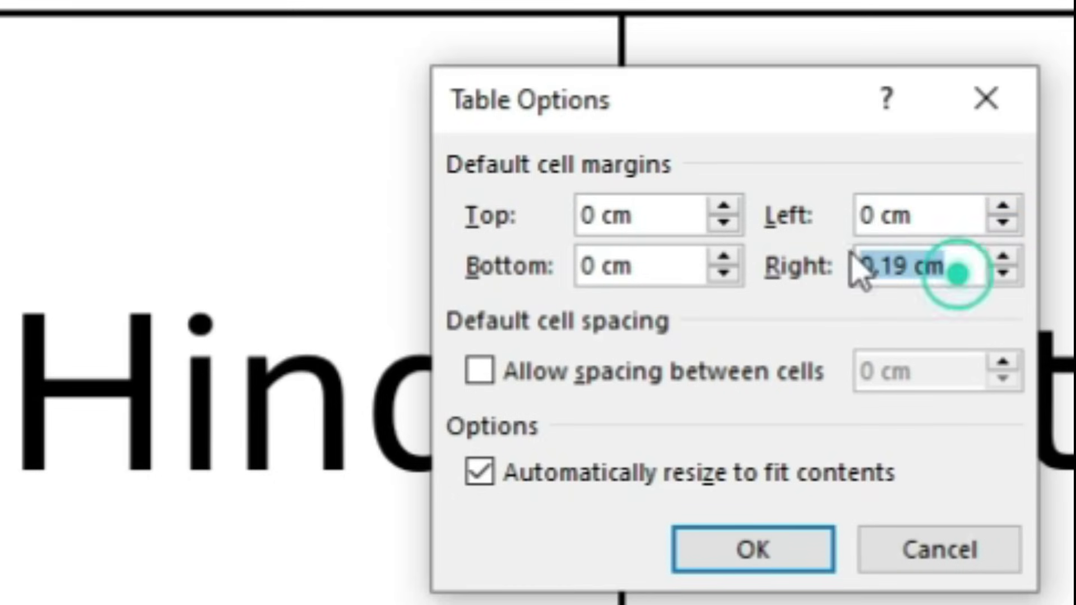
text(0)
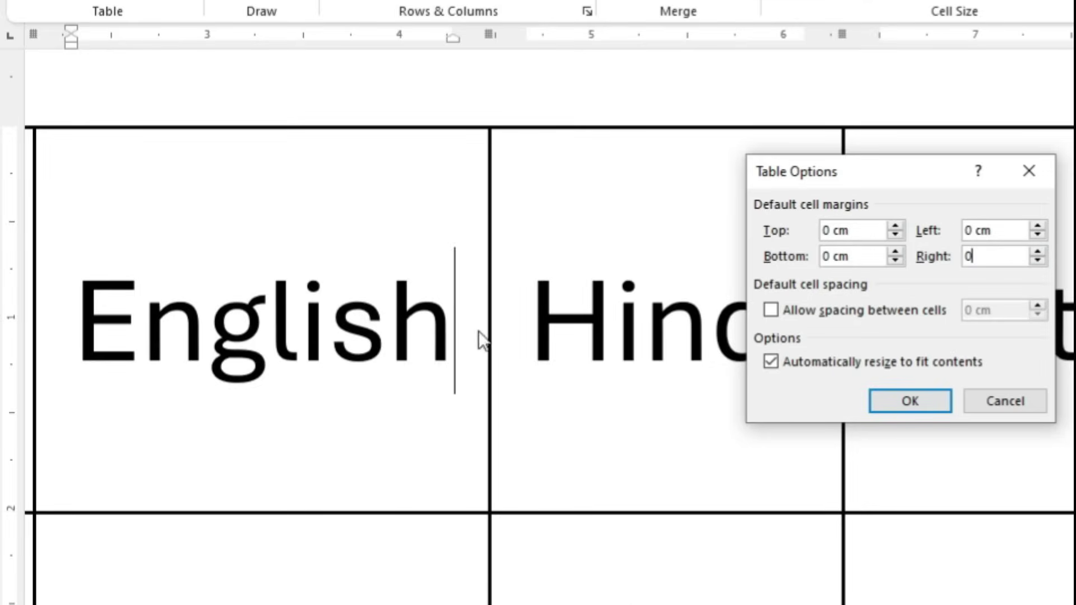
click(935, 395)
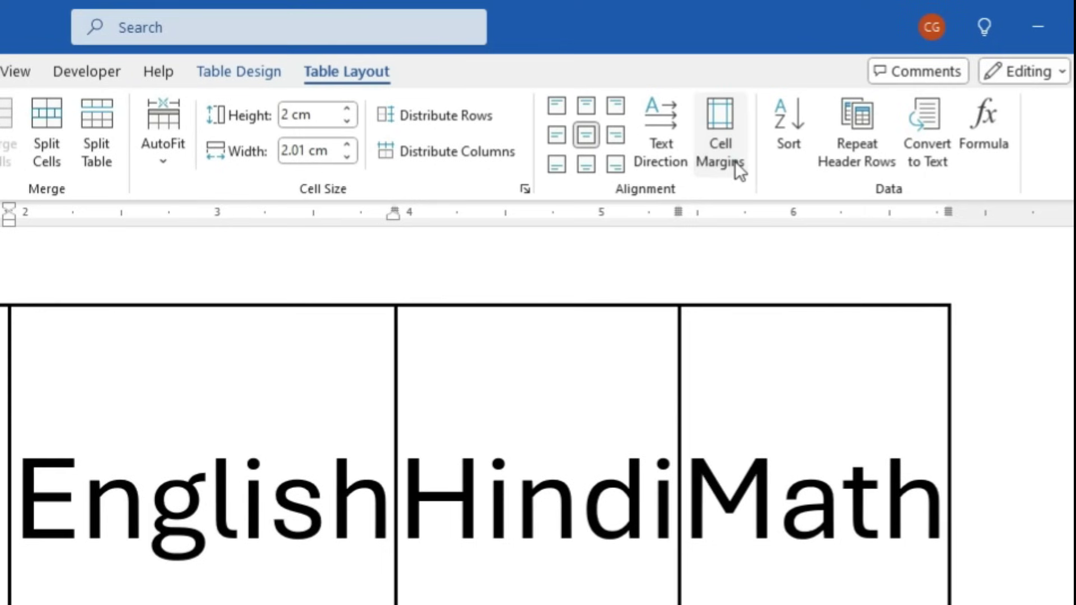
Revise the cell margins to 0.1 cm left and 0 cm right
click(739, 168)
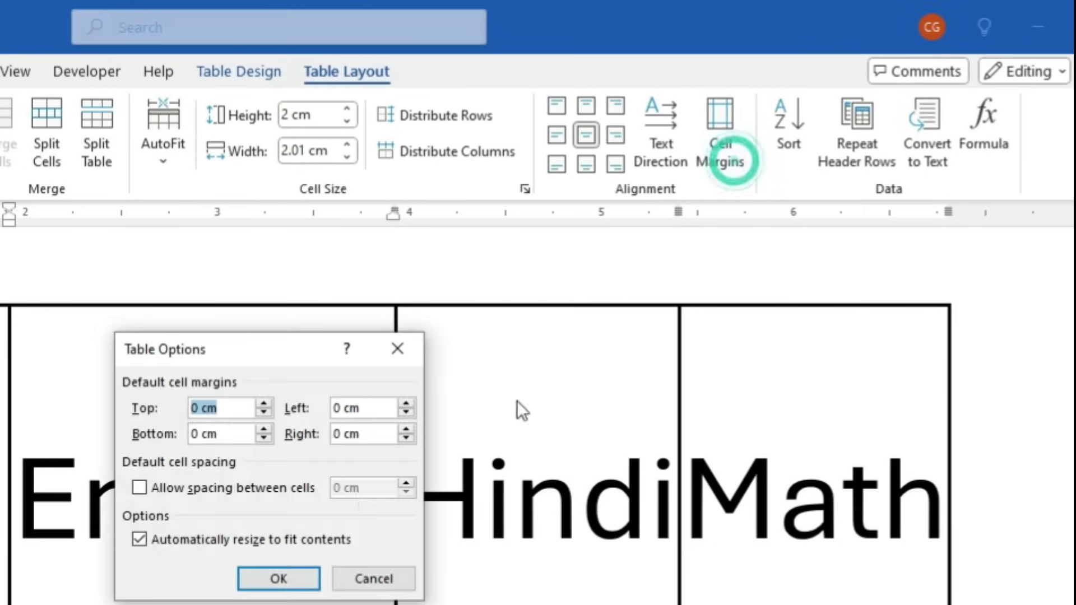
click(368, 411)
drag(367, 411, 337, 414)
text(0.19)
key(Tab)
text(0)
click(275, 569)
click(129, 510)
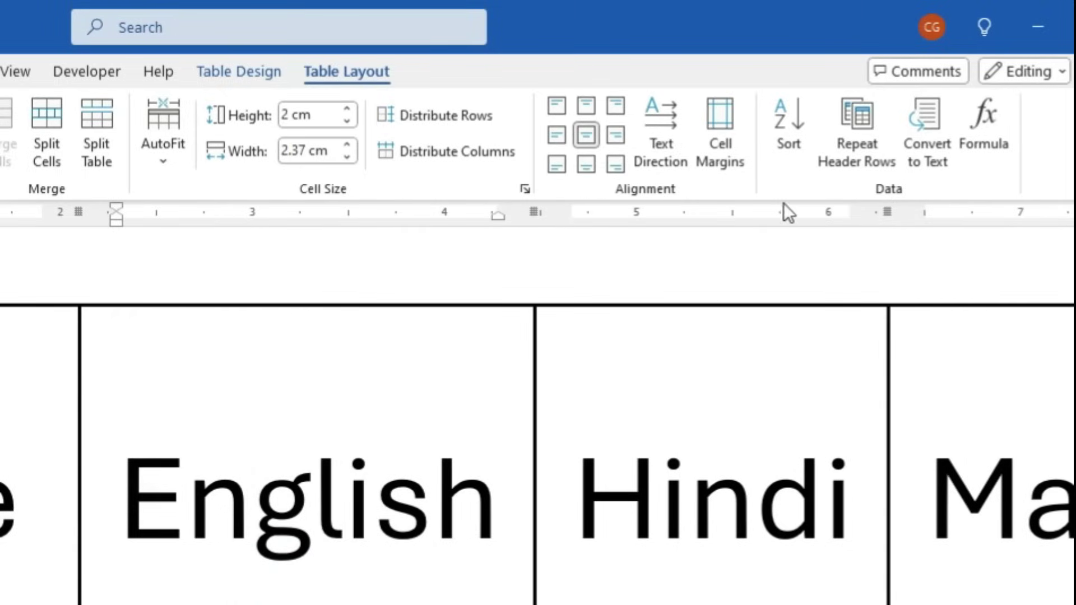
scroll(247, 488, down, 1)
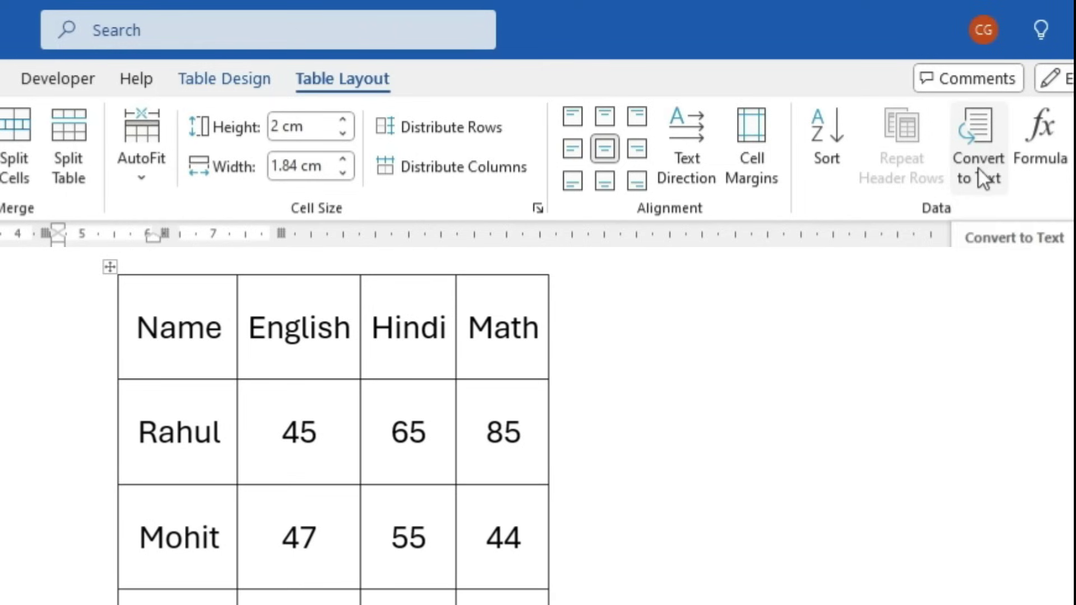
Convert the whole score table to text separated by tabs
drag(179, 599, 154, 345)
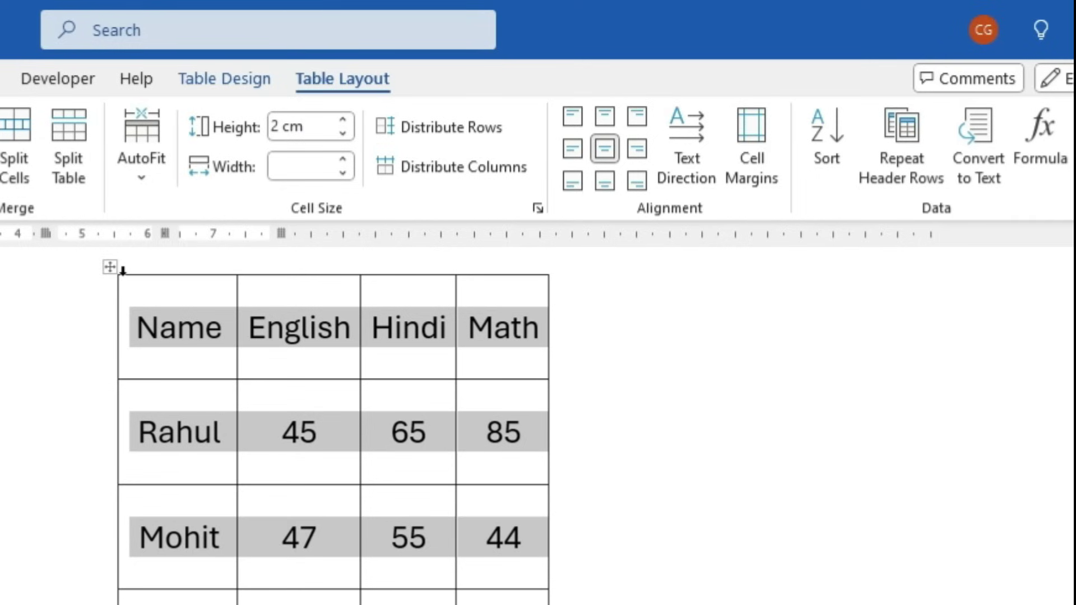
click(978, 142)
click(686, 553)
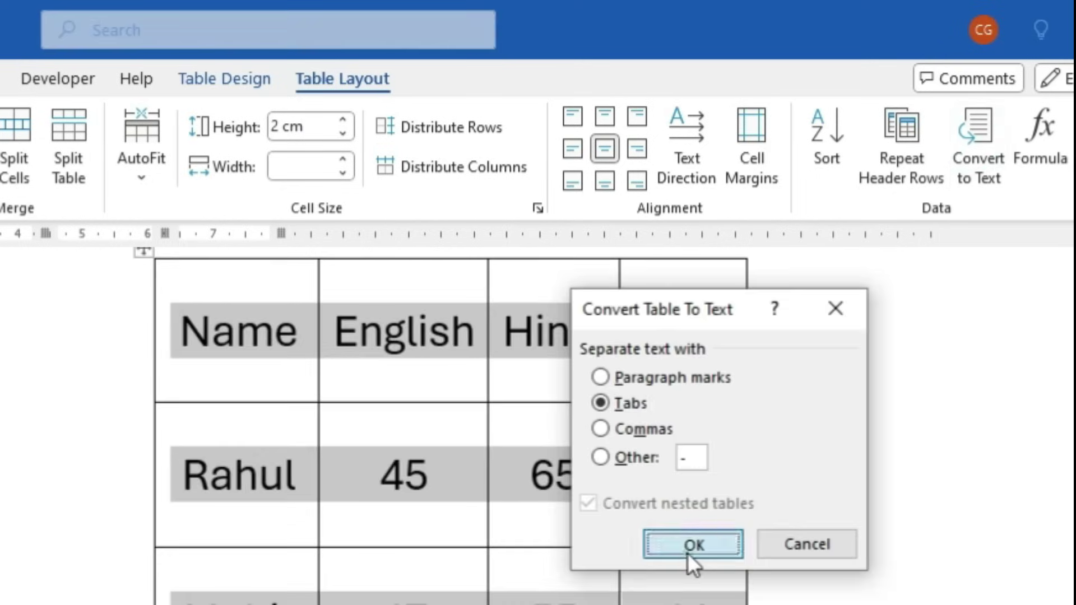
click(236, 600)
Select the converted tab-separated score lines
drag(132, 293, 516, 482)
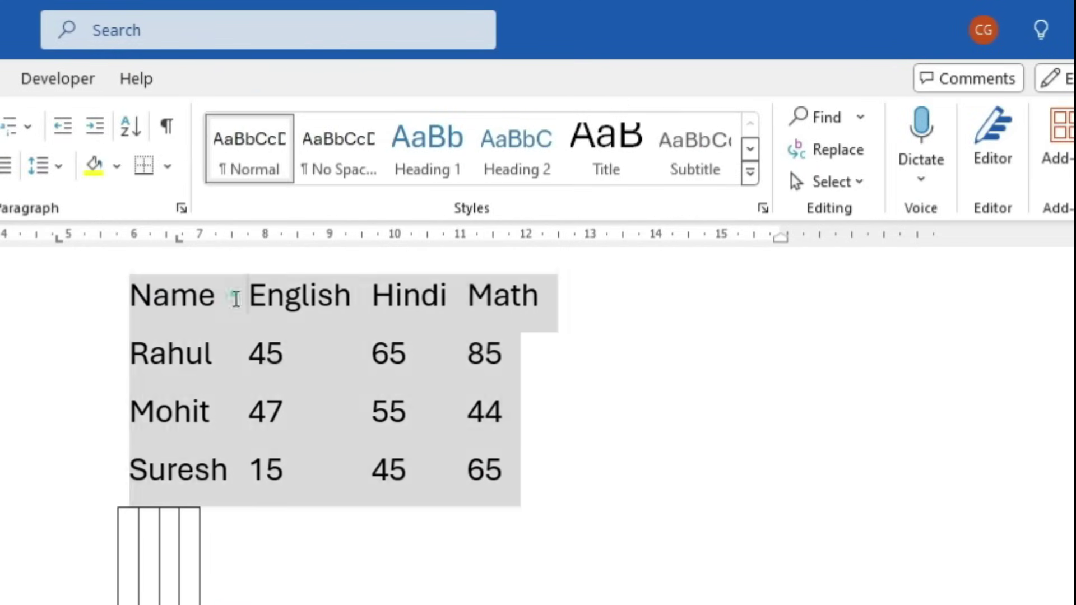
click(219, 300)
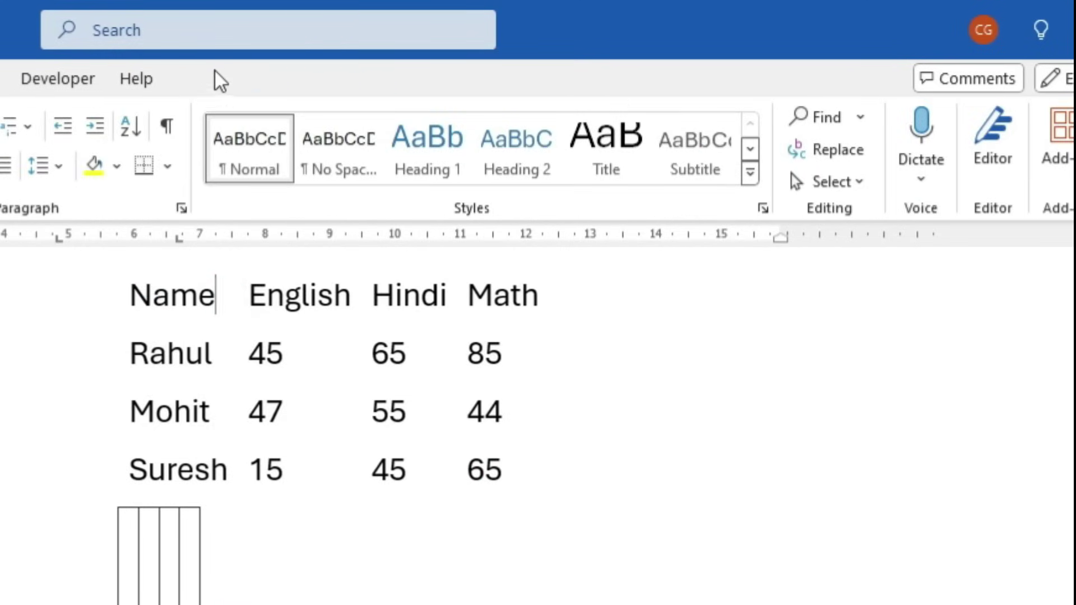
click(297, 317)
drag(507, 468, 132, 304)
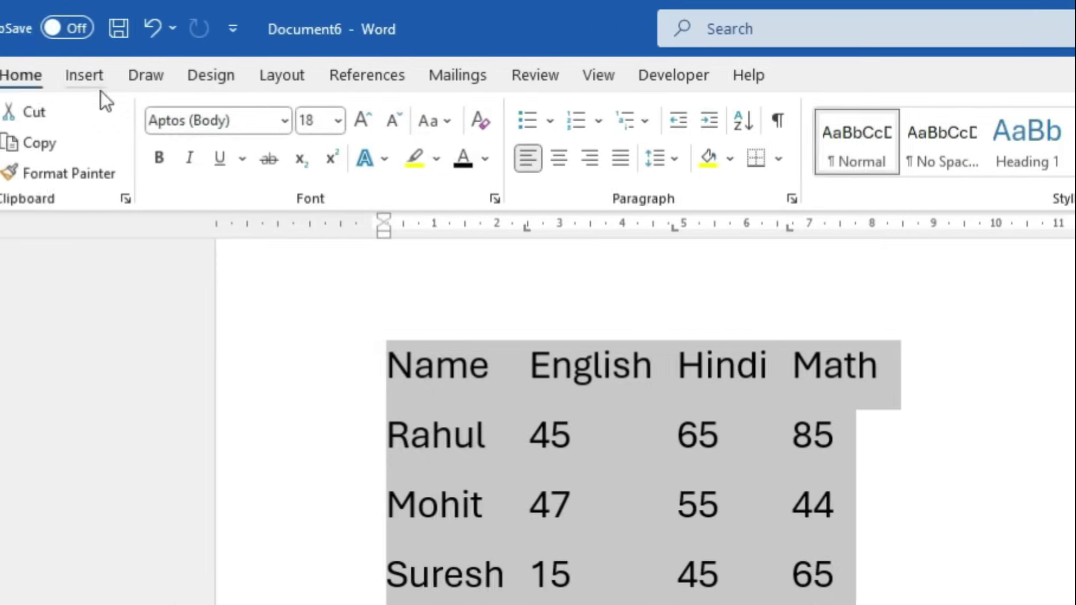
click(84, 75)
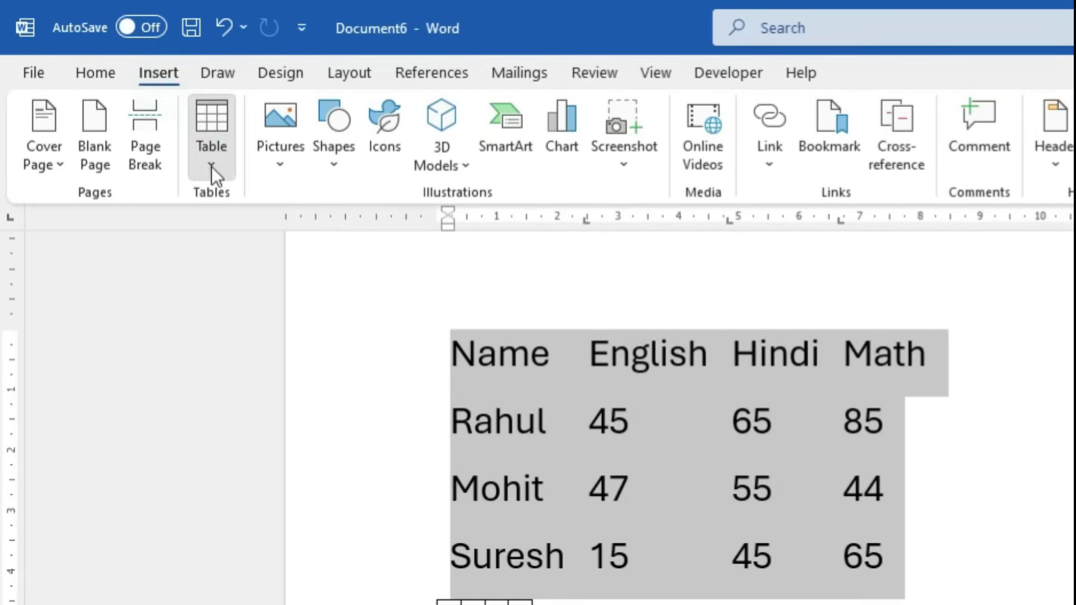
Convert the selected lines into a 4-column table using tabs as the separator
click(137, 171)
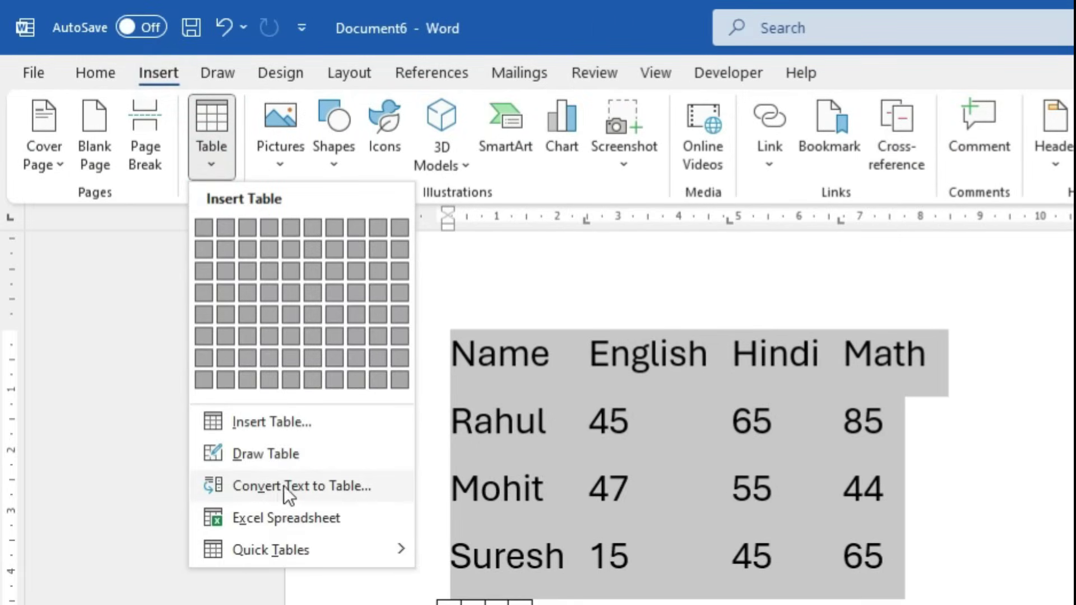
click(340, 485)
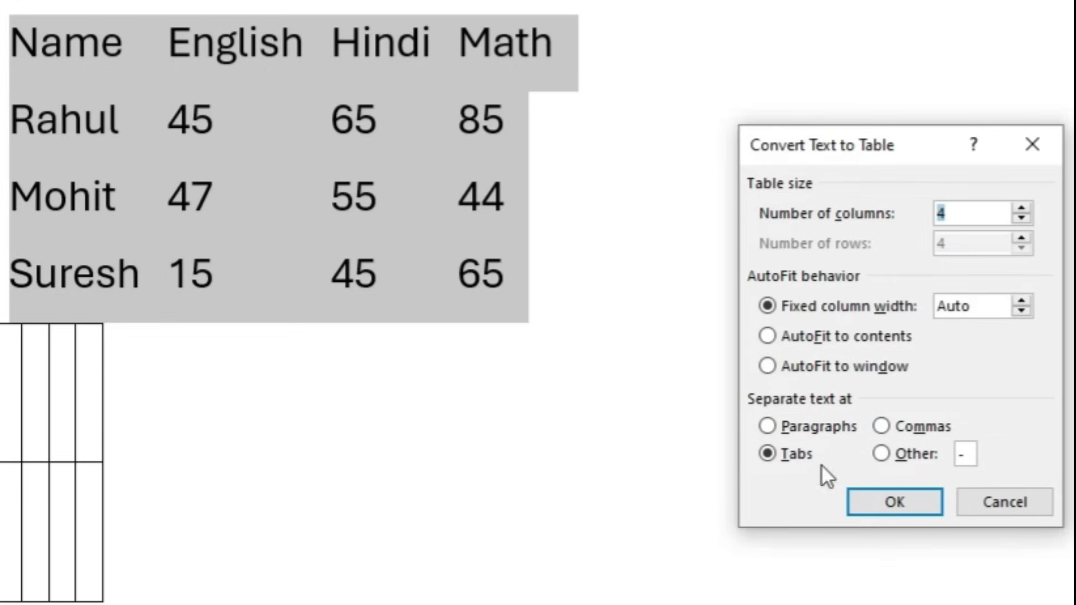
click(871, 501)
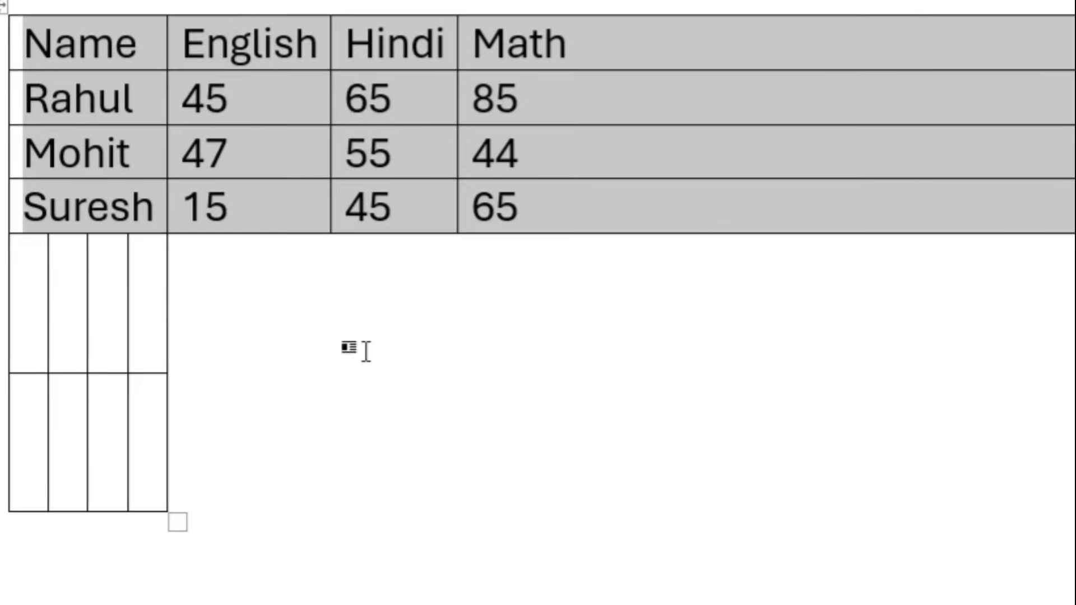
click(366, 351)
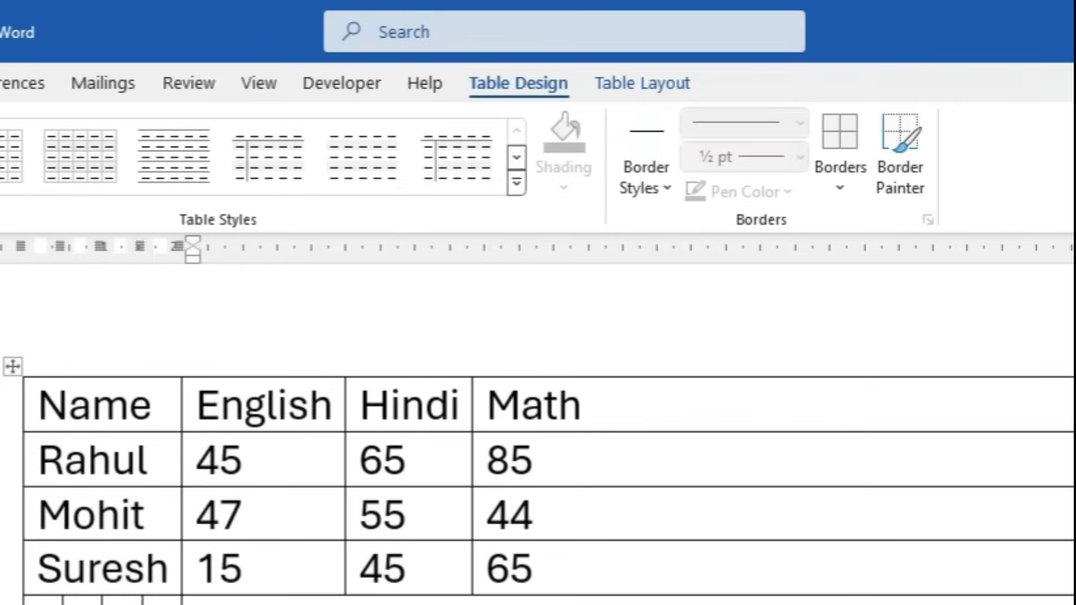
click(642, 82)
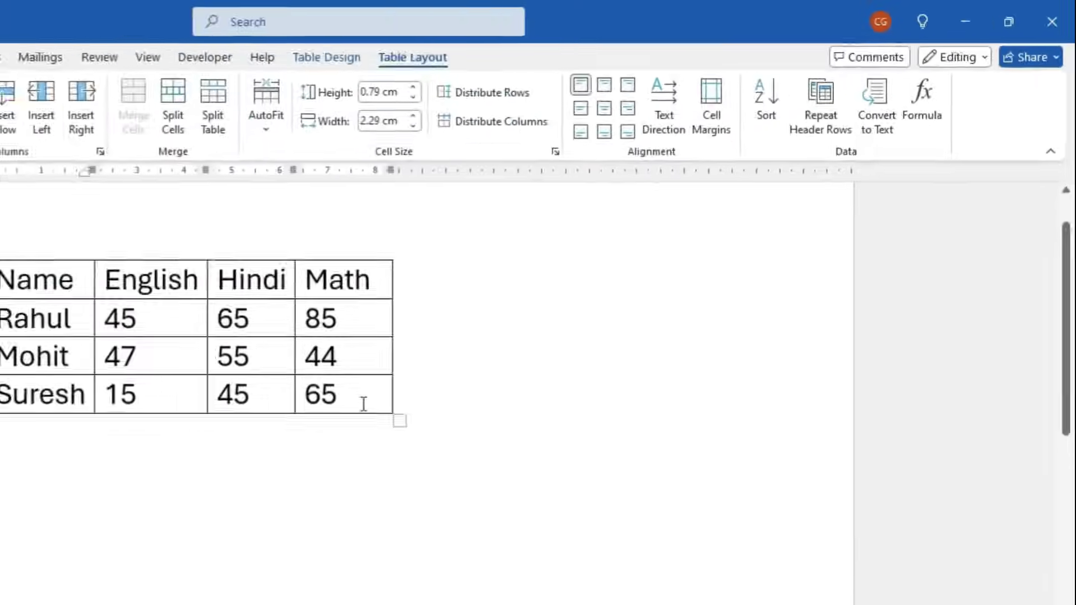
Paste copies of the Rahul, Mohit and Suresh rows as new rows at the table's end
drag(399, 377, 72, 317)
key(ctrl+c)
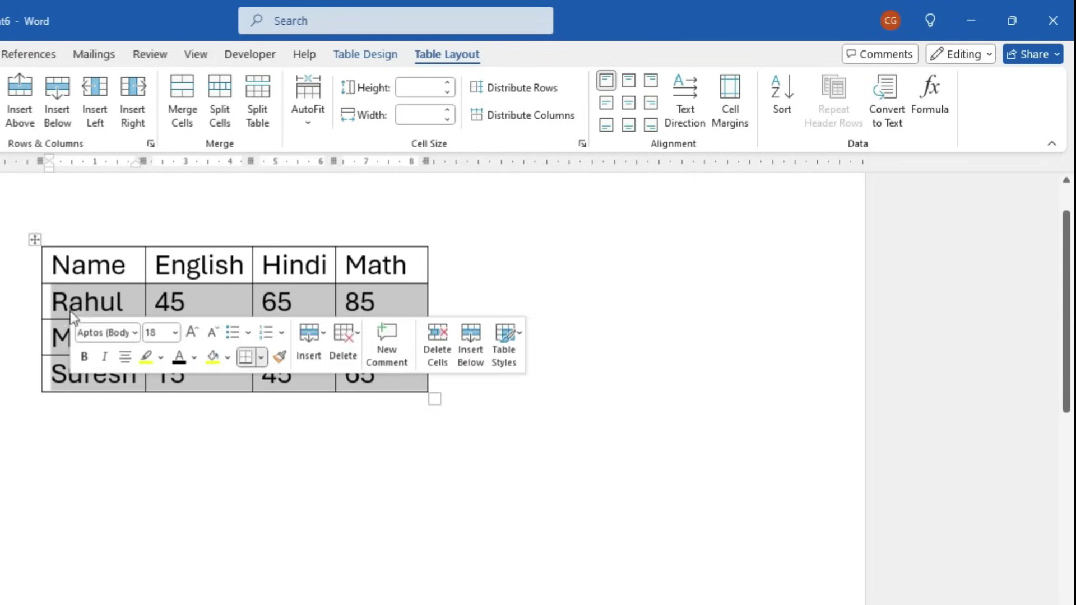
click(387, 375)
key(Tab)
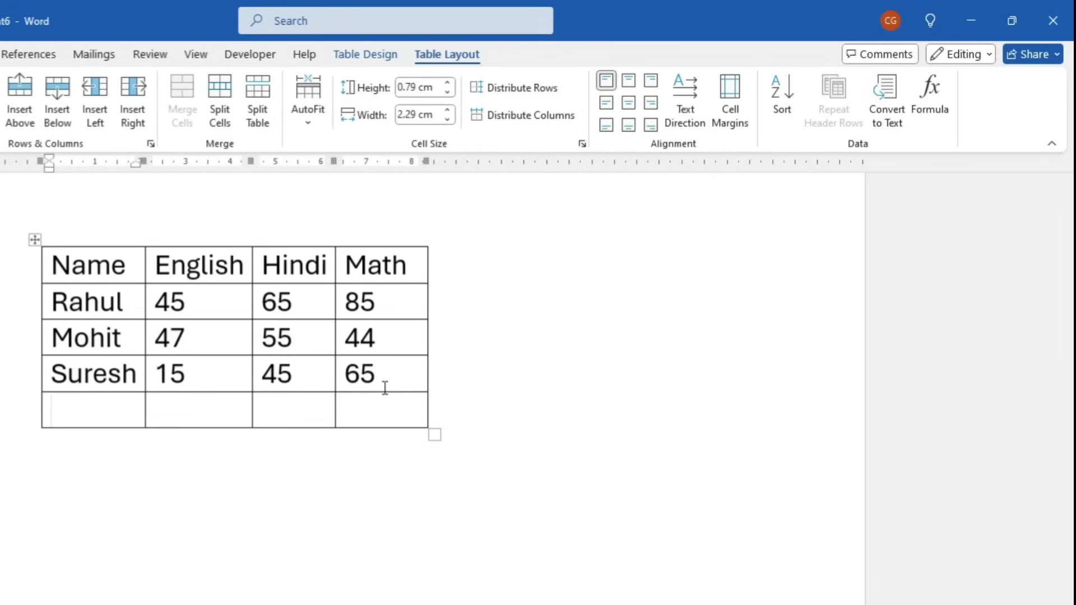
key(ctrl+v)
key(Tab)
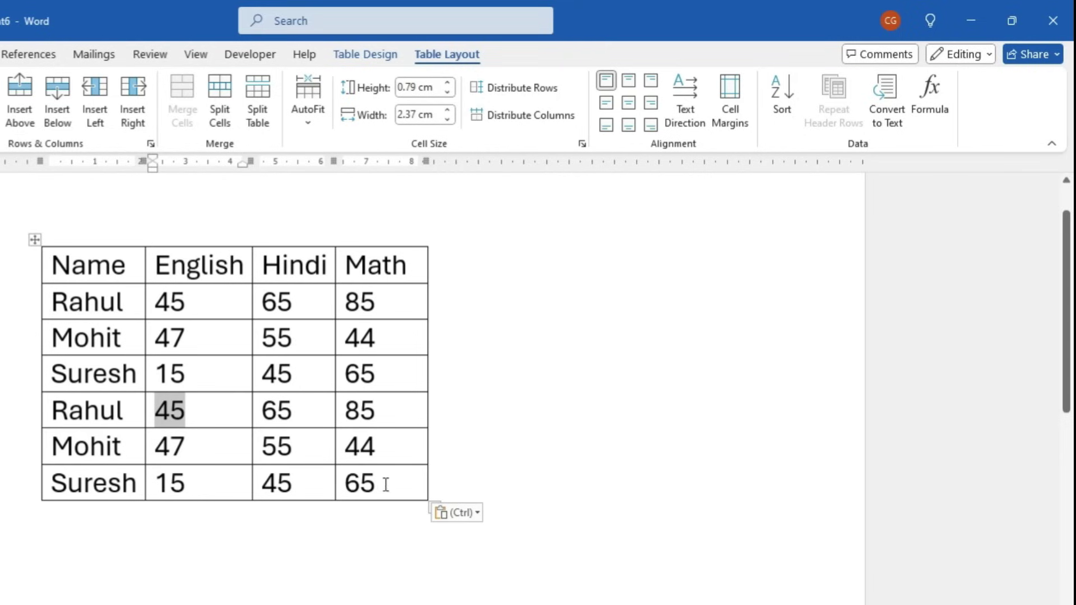
click(395, 490)
key(Tab)
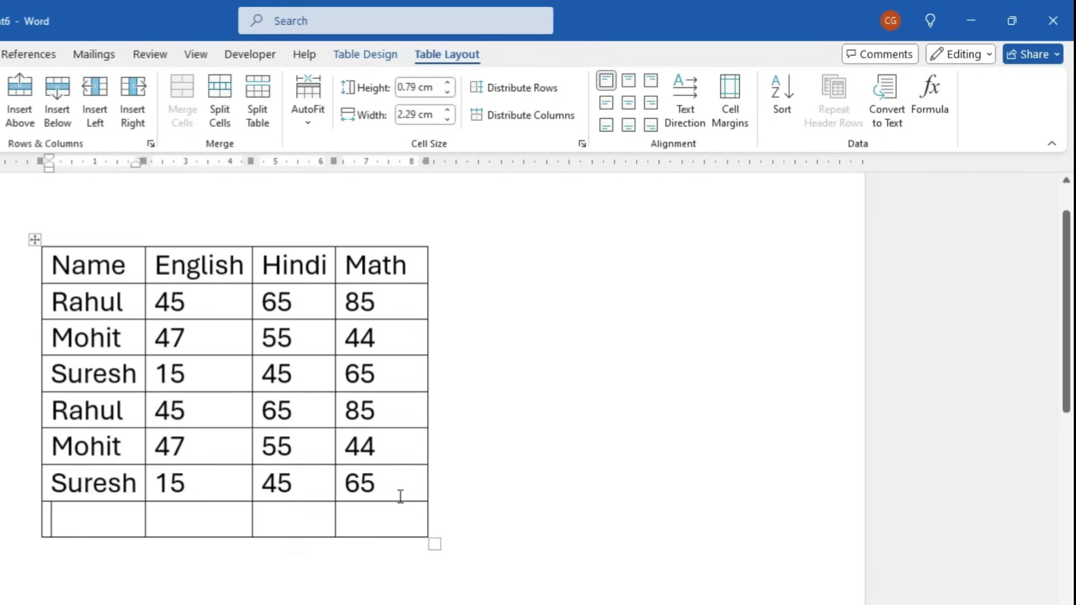
key(ctrl+v)
Paste the three student rows several more times below the table
click(386, 592)
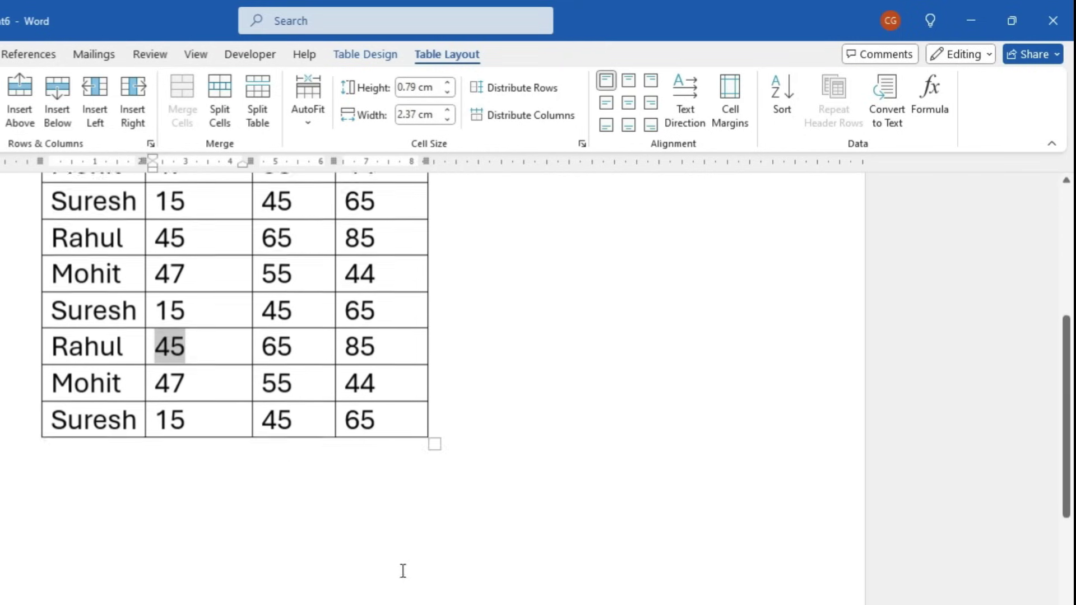
click(391, 417)
key(Tab)
key(ctrl+v)
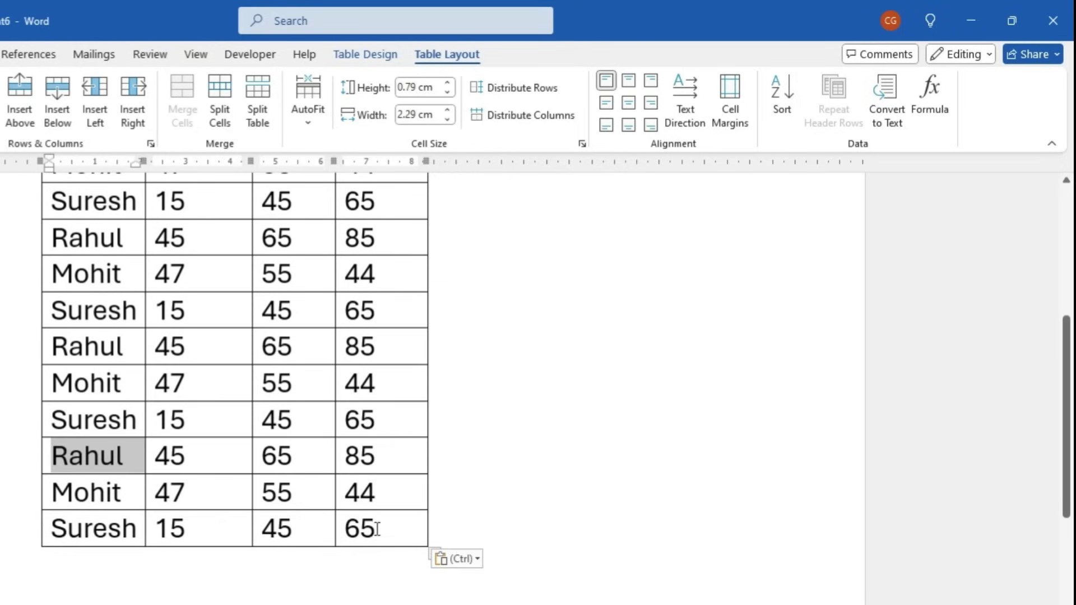
key(Tab)
key(ctrl+v)
click(399, 457)
key(Tab)
key(ctrl+v)
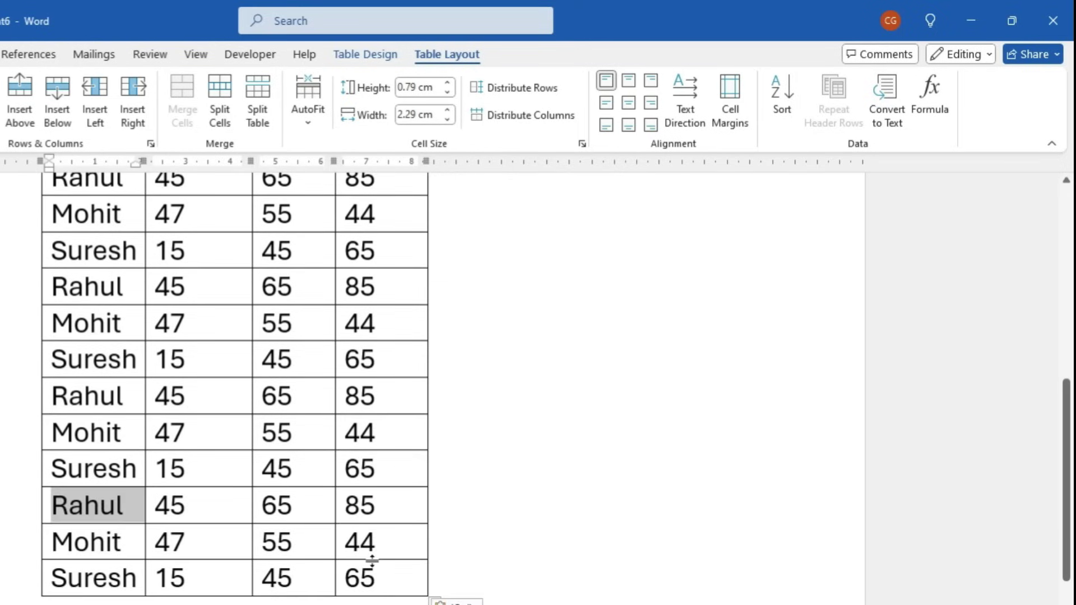
click(391, 569)
Scroll back to the top and select the Name, English, Hindi, Math header row
scroll(539, 553, down, 15)
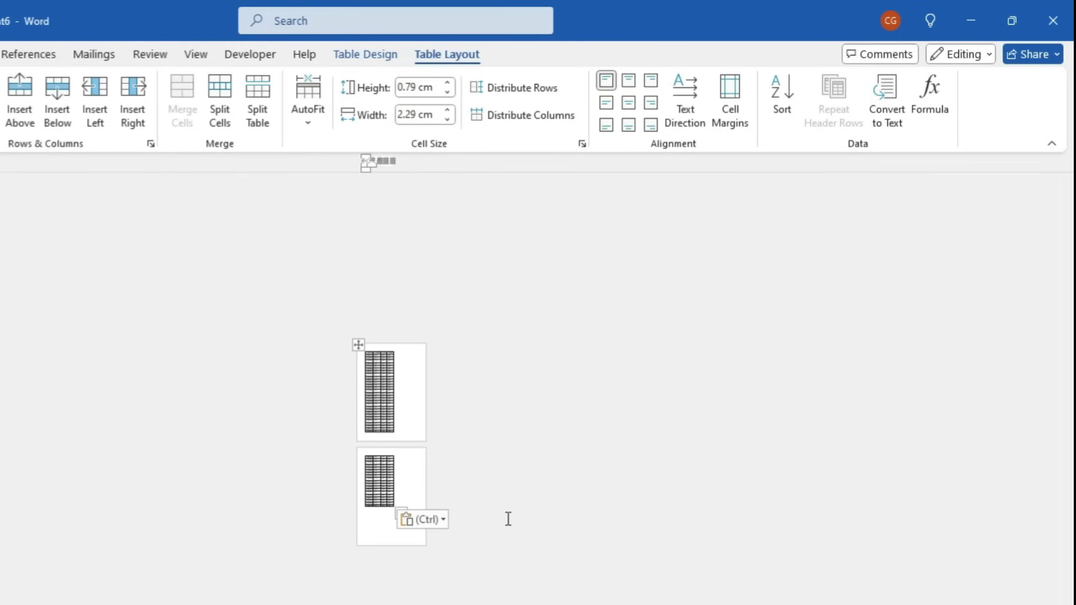
scroll(455, 451, up, 15)
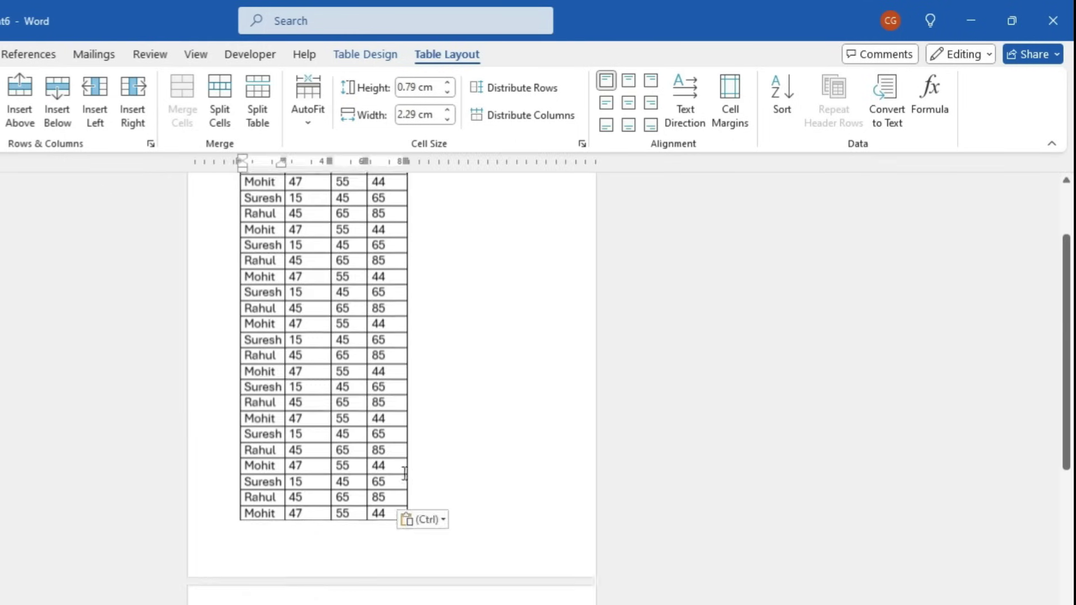
scroll(264, 353, up, 10)
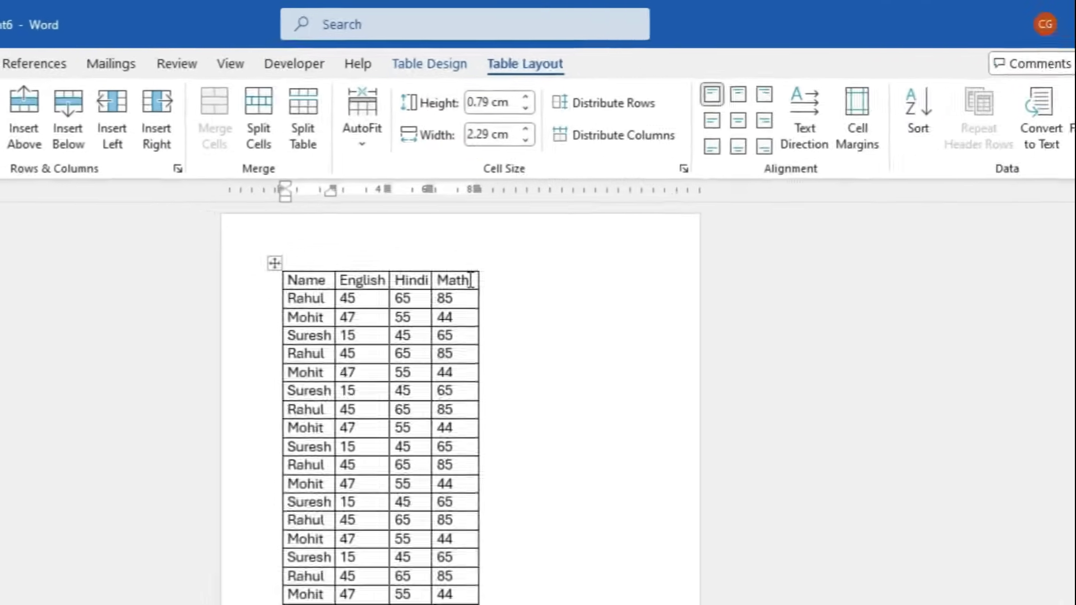
drag(386, 238, 261, 238)
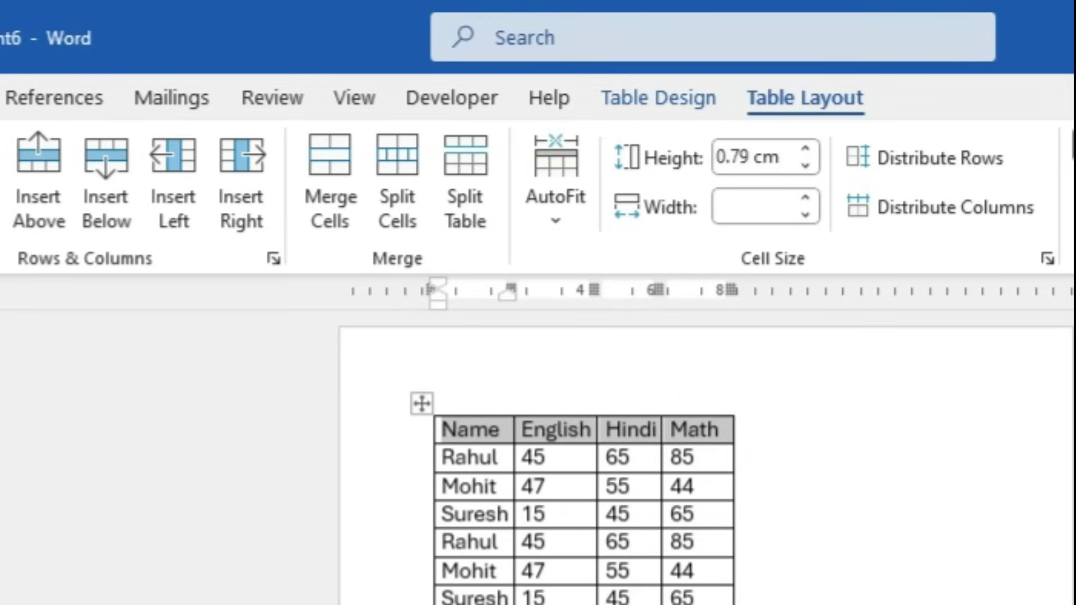
Highlight and shade the header row yellow
click(114, 204)
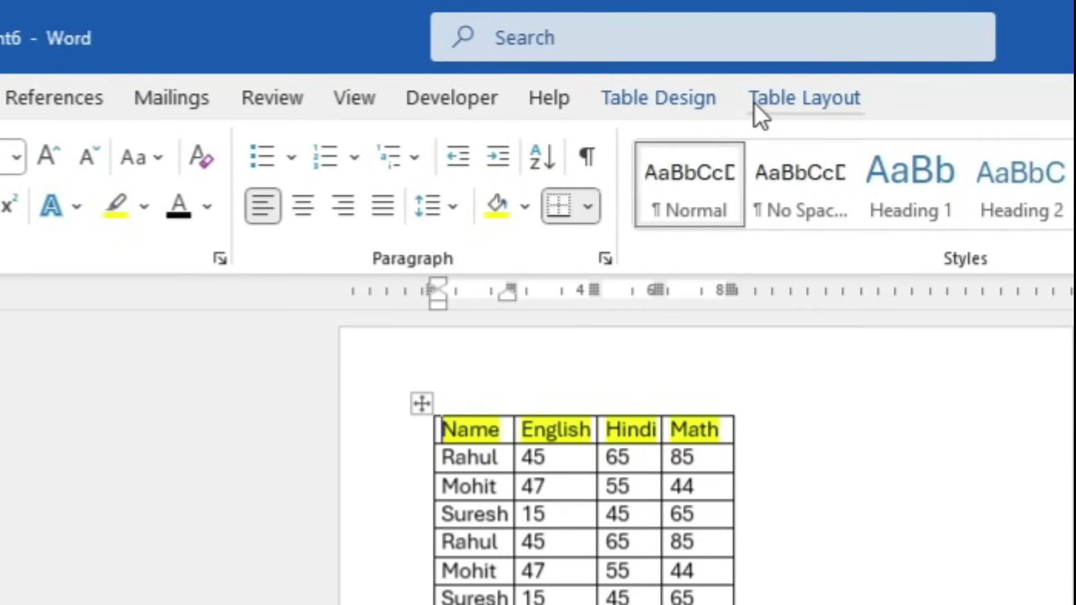
click(659, 97)
click(705, 164)
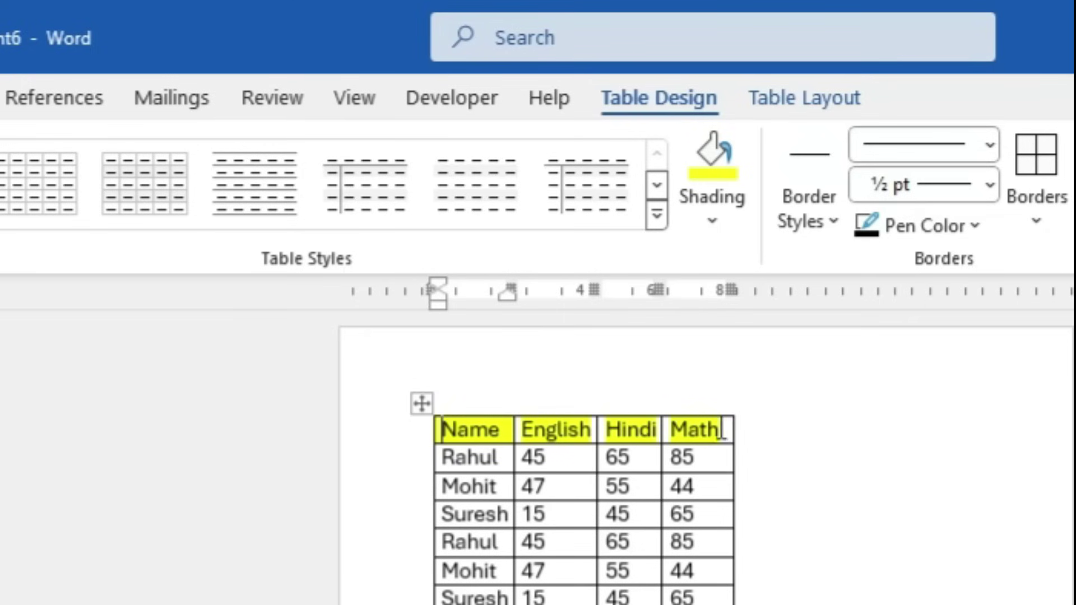
drag(725, 429, 451, 431)
click(732, 154)
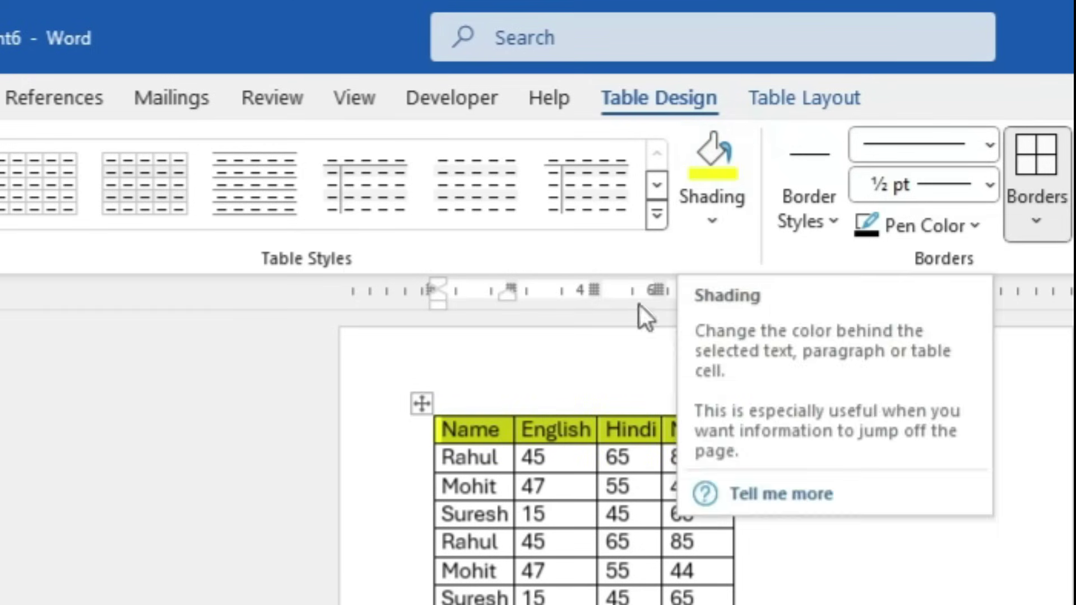
Make the header row bold and check the table in Print Preview
key(alt+h)
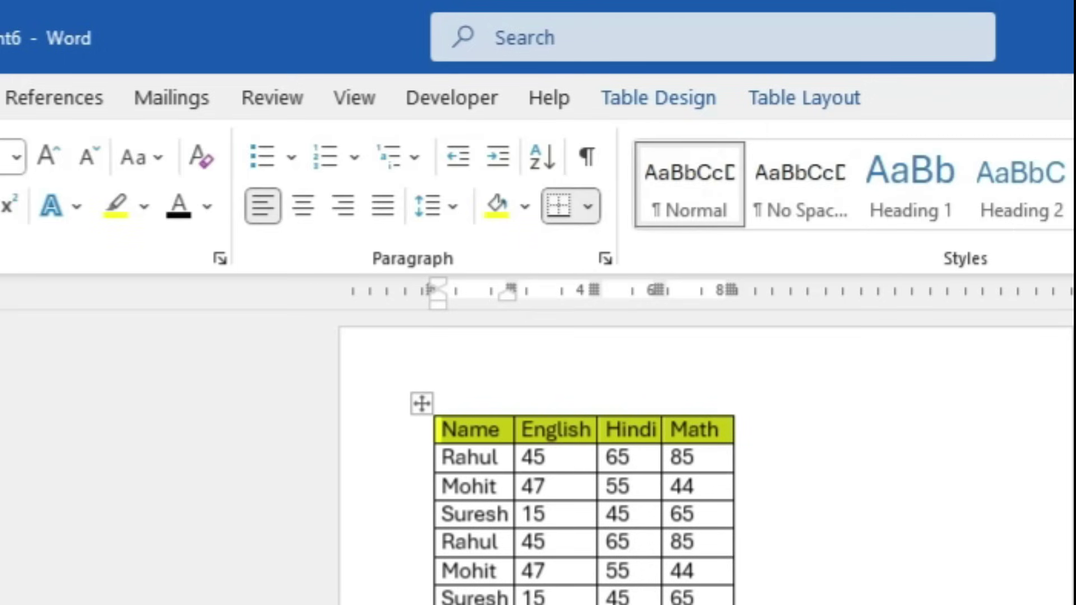
key(ctrl+b)
scroll(561, 477, up, 10)
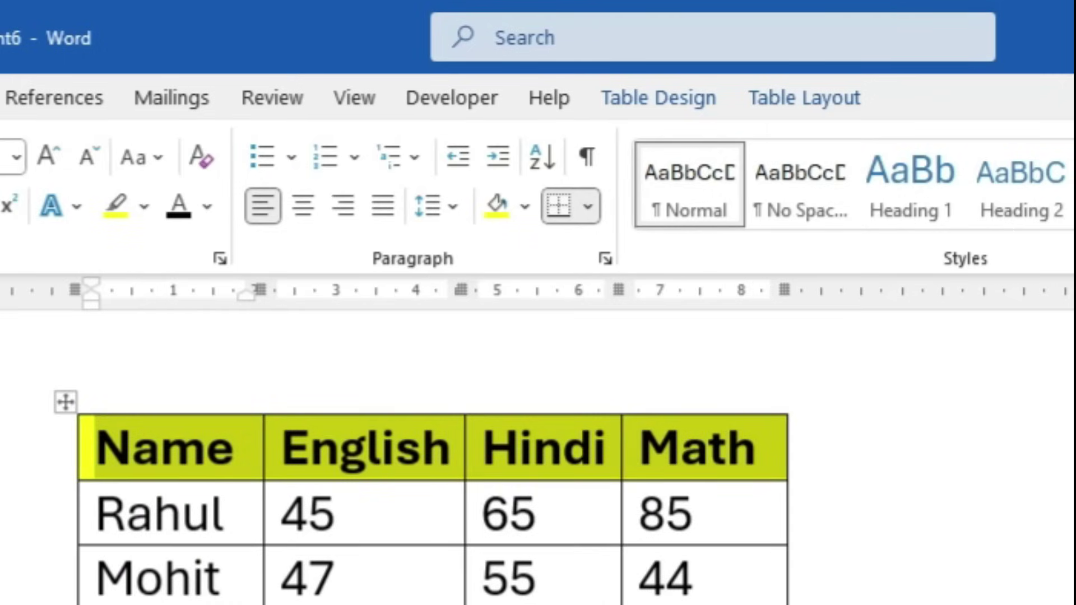
key(ctrl+p)
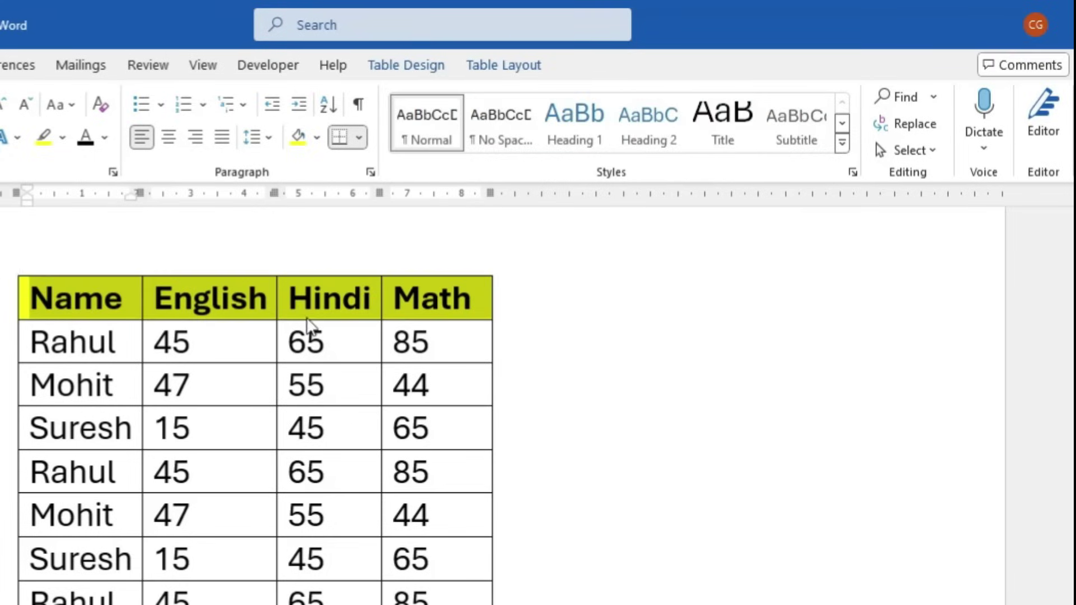
Make the marks table's yellow header row repeat on every page, and confirm it in print preview
click(312, 300)
click(475, 66)
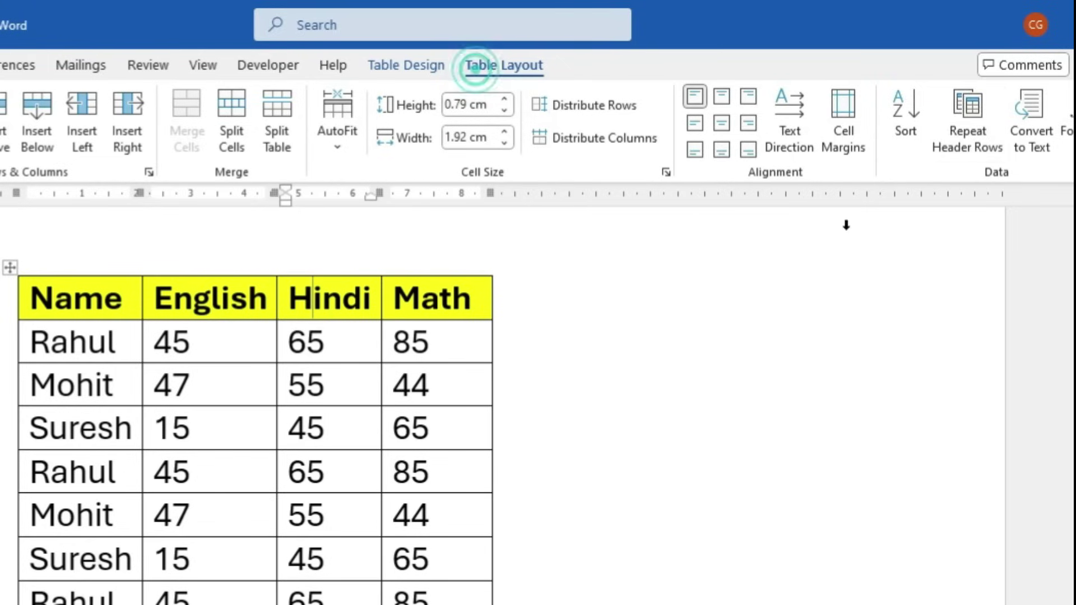
click(967, 123)
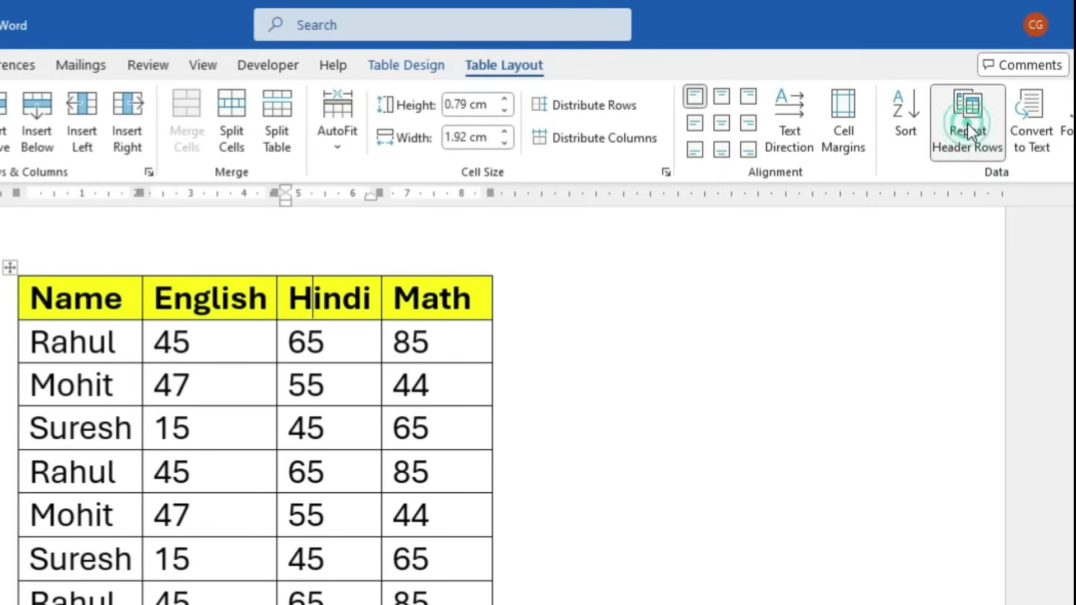
key(ctrl+p)
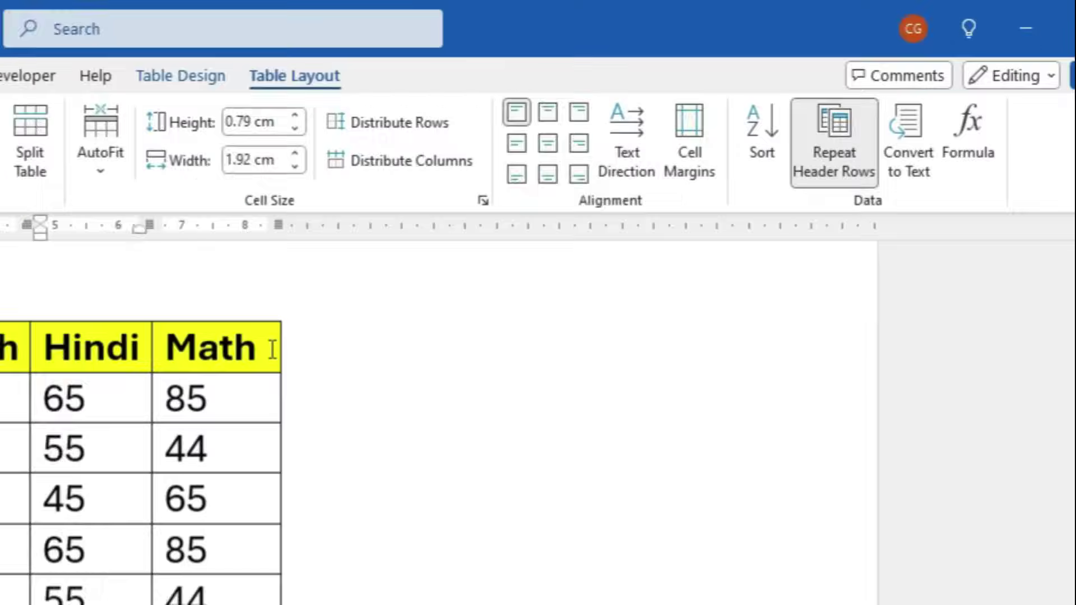
click(461, 289)
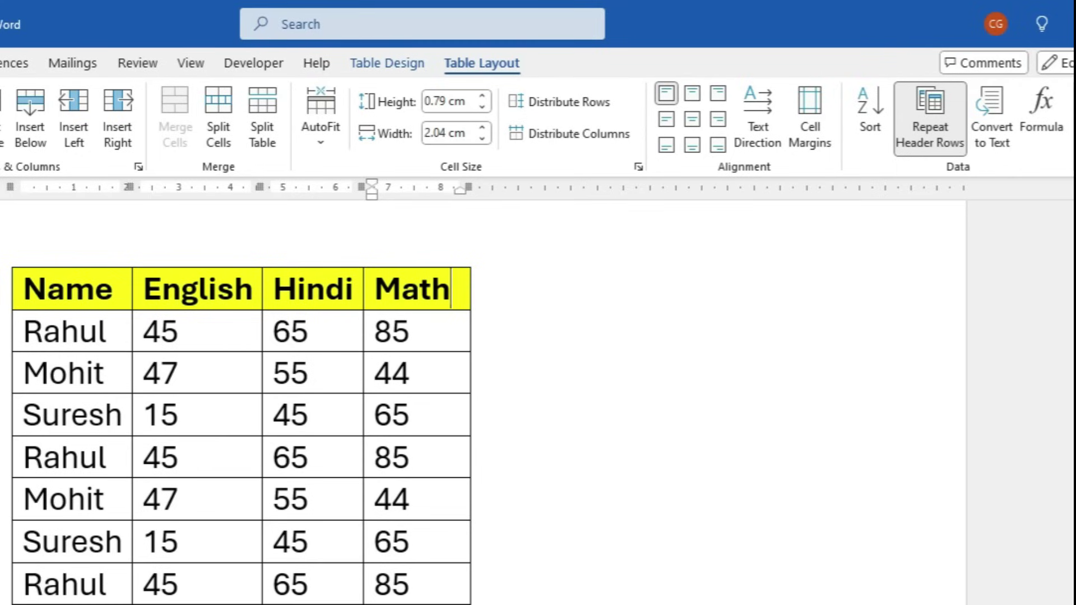
Insert a new column right of Math headed 'Total'
click(118, 130)
click(535, 283)
text(Total)
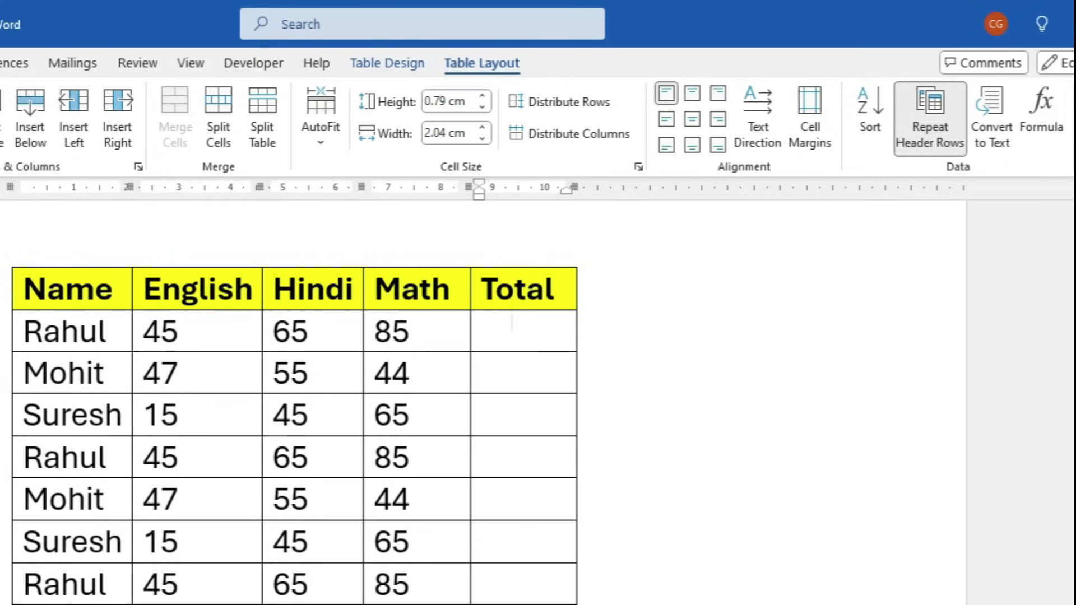
Fill Rahul's Total cell with the =SUM(LEFT) formula, giving 195
click(480, 331)
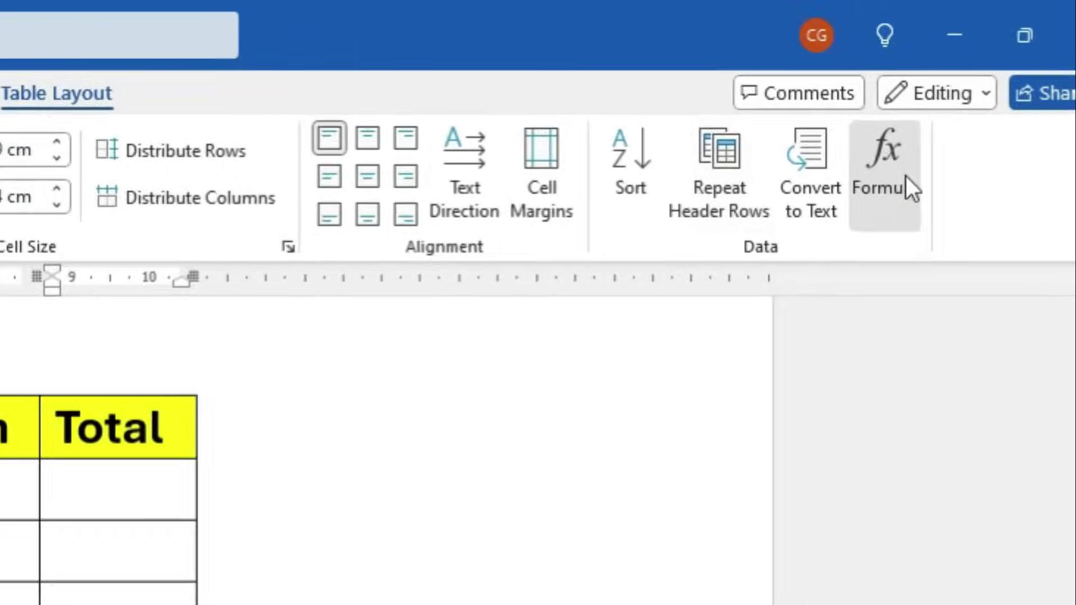
click(1054, 119)
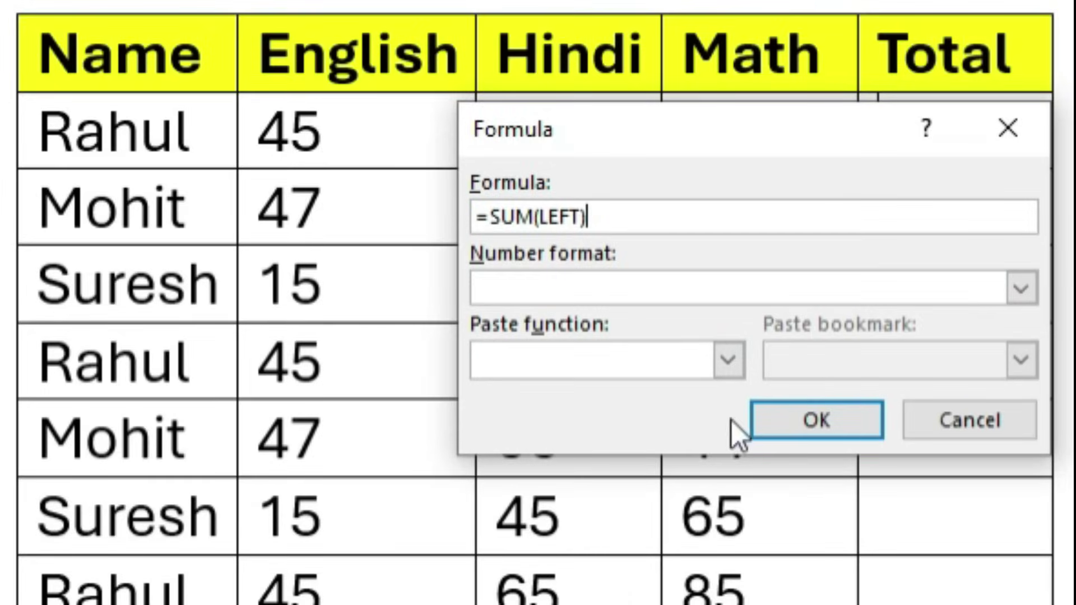
drag(629, 120, 1075, 128)
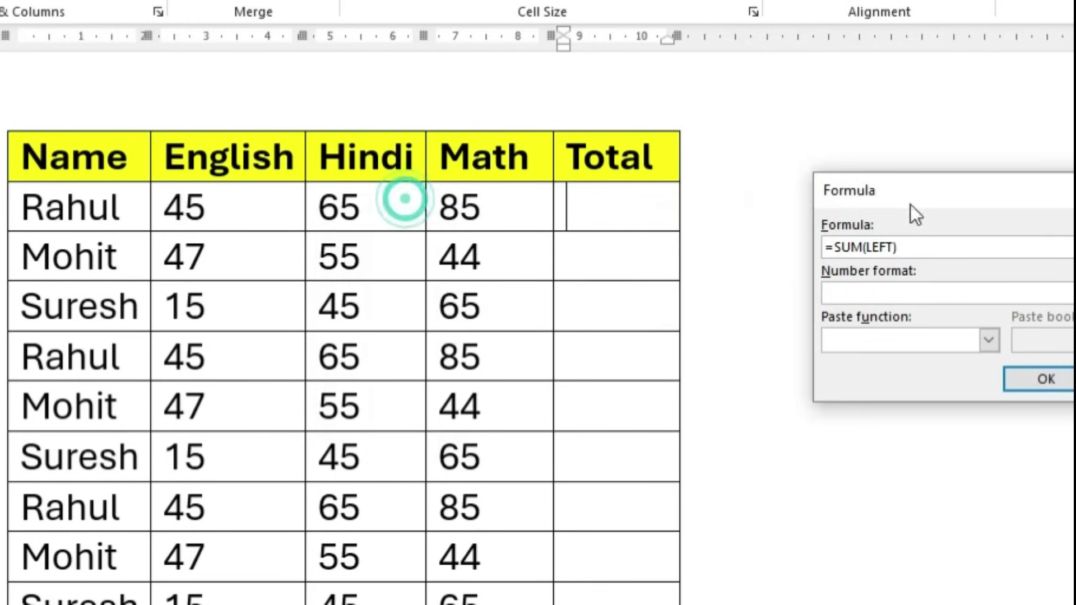
click(1057, 377)
drag(174, 206, 579, 230)
Replace the suggested SUM(ABOVE) with =47+55+44 for Mohit's total, giving 146
click(587, 255)
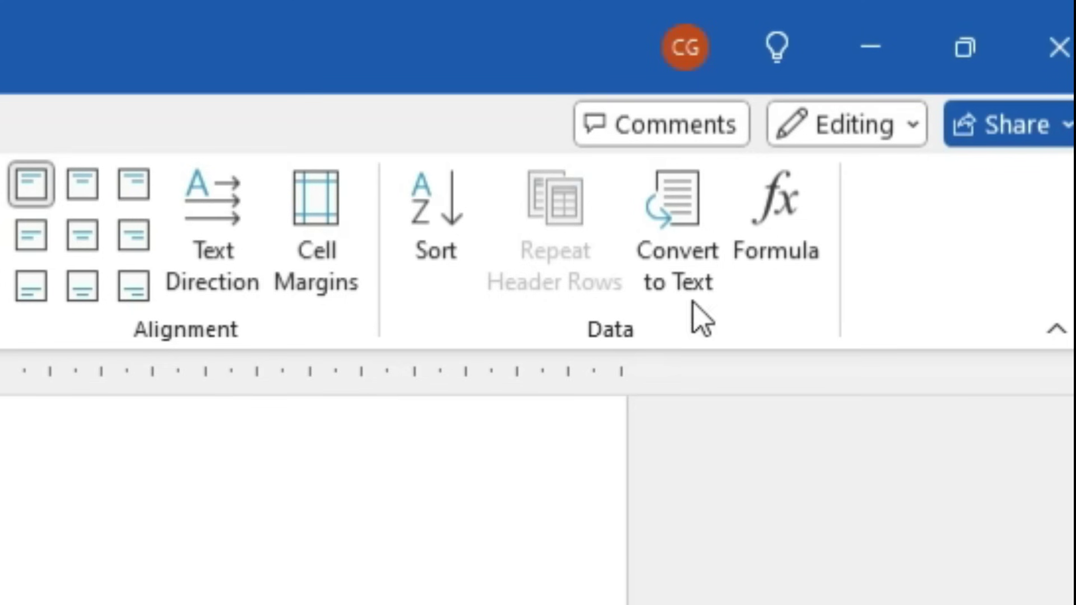
click(771, 224)
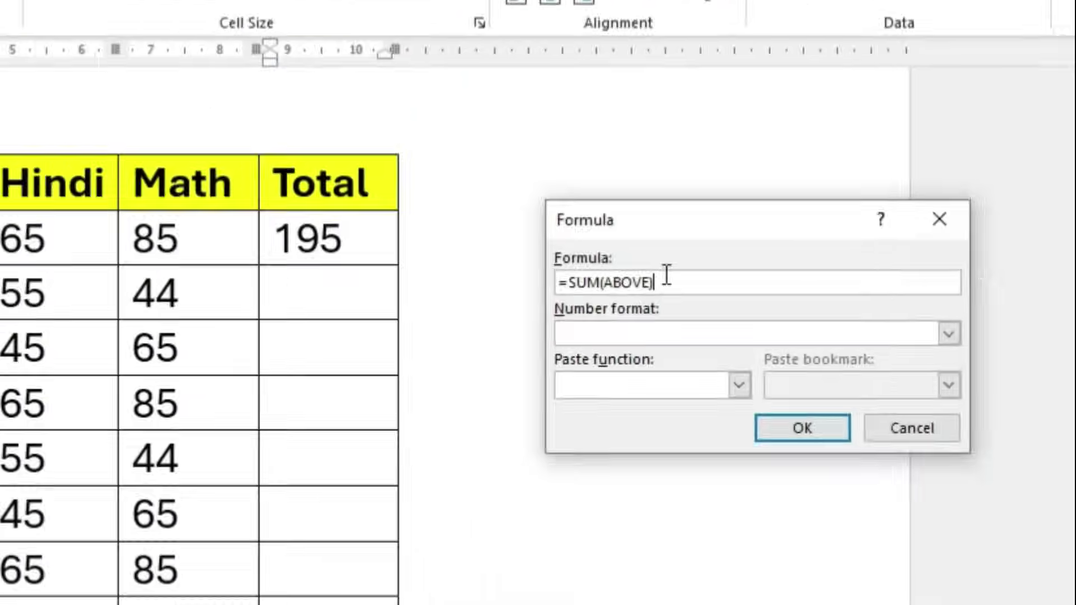
drag(815, 116, 746, 116)
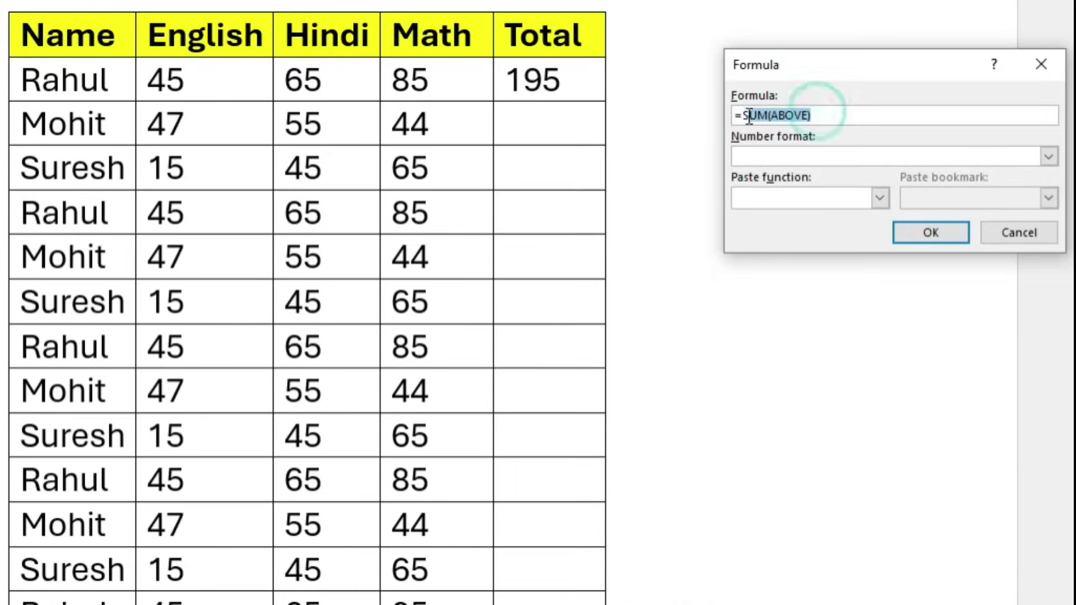
key(BackSpace)
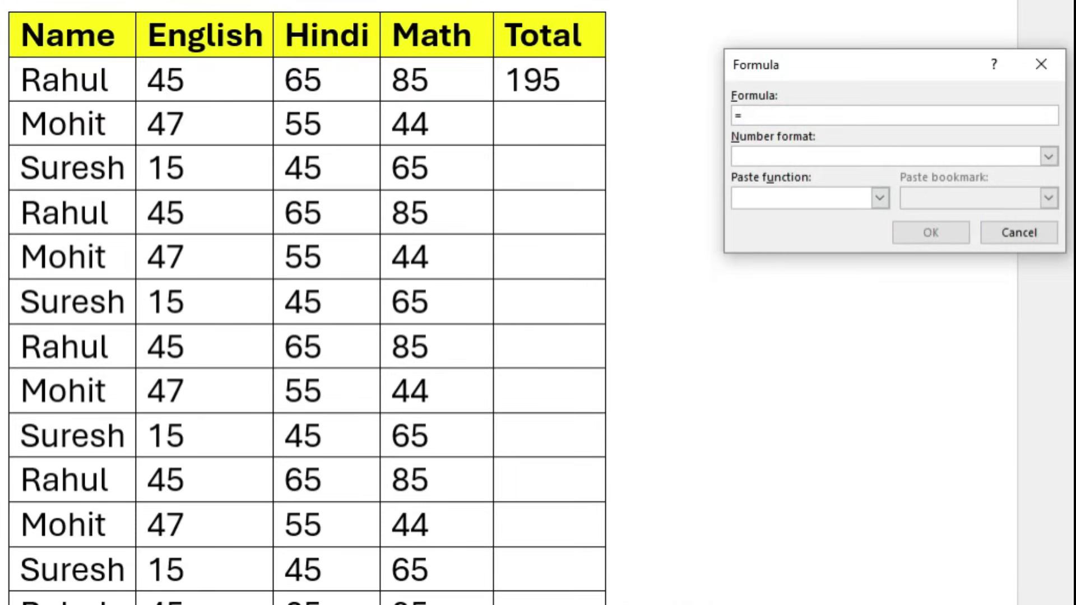
text(47+55+44)
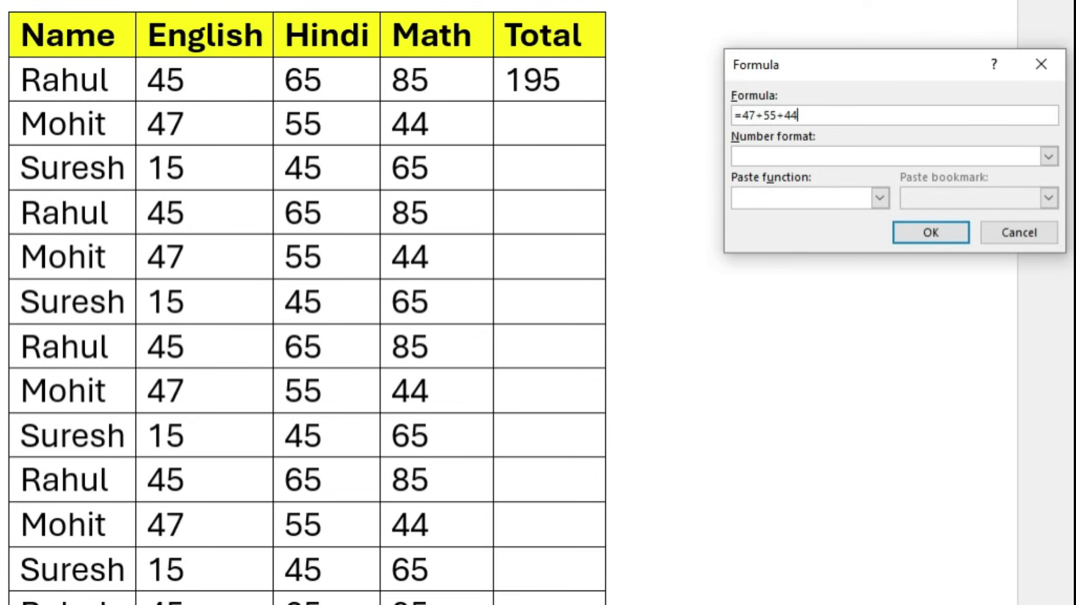
click(910, 233)
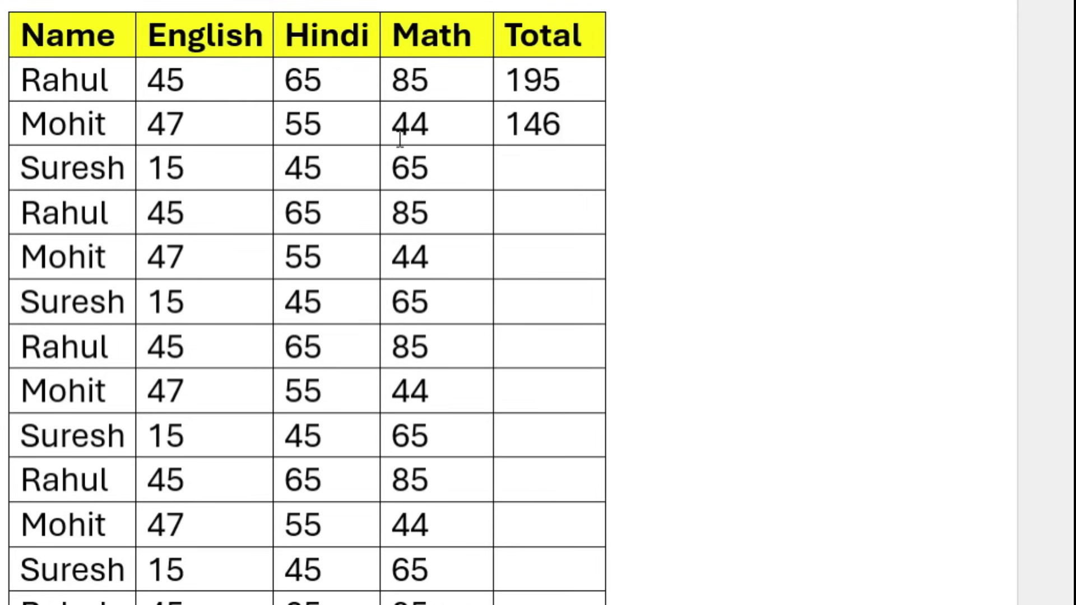
Select the seven numbers in the number column and sort them by Column 2 ascending
click(189, 86)
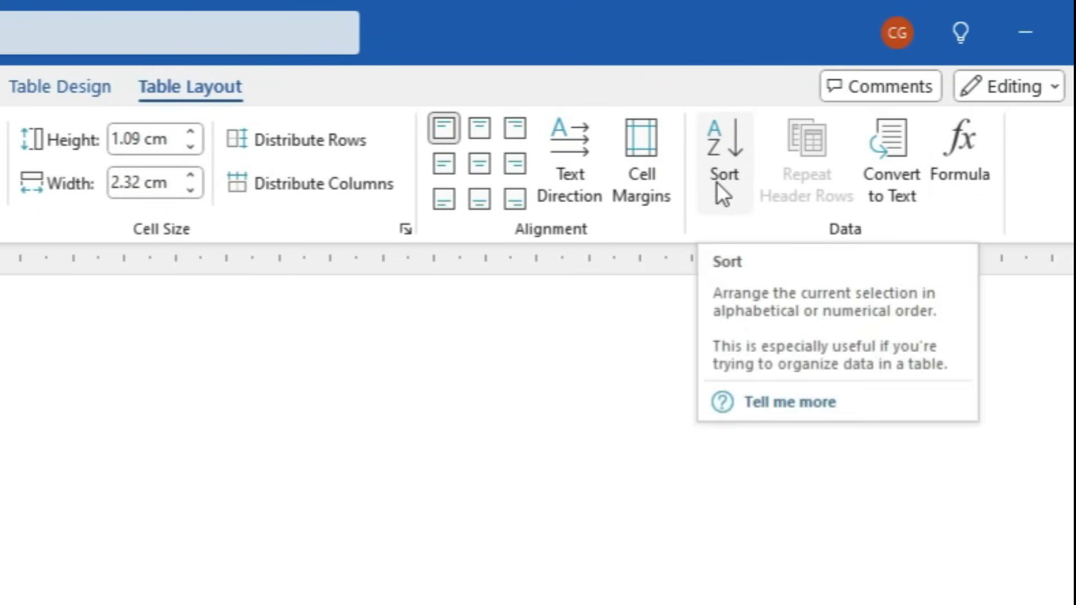
drag(343, 534, 297, 208)
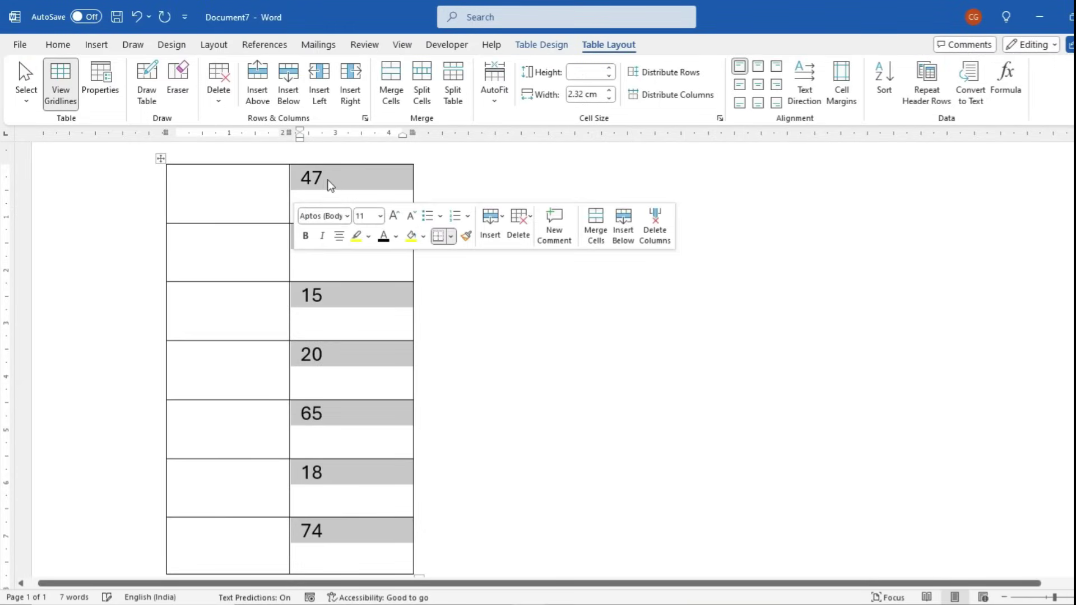
click(374, 291)
drag(298, 175, 348, 538)
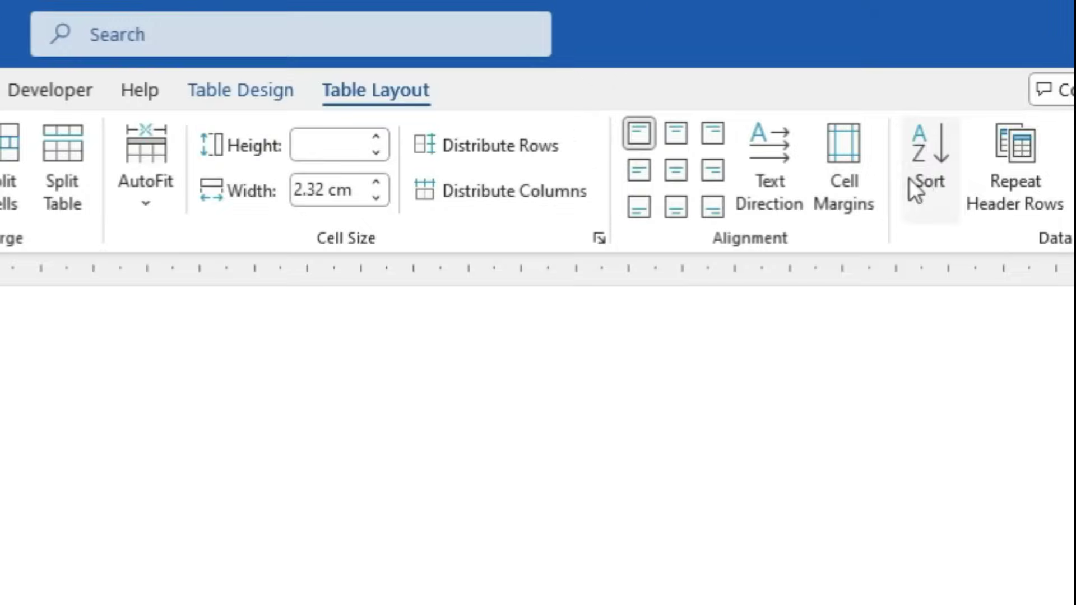
click(2, 89)
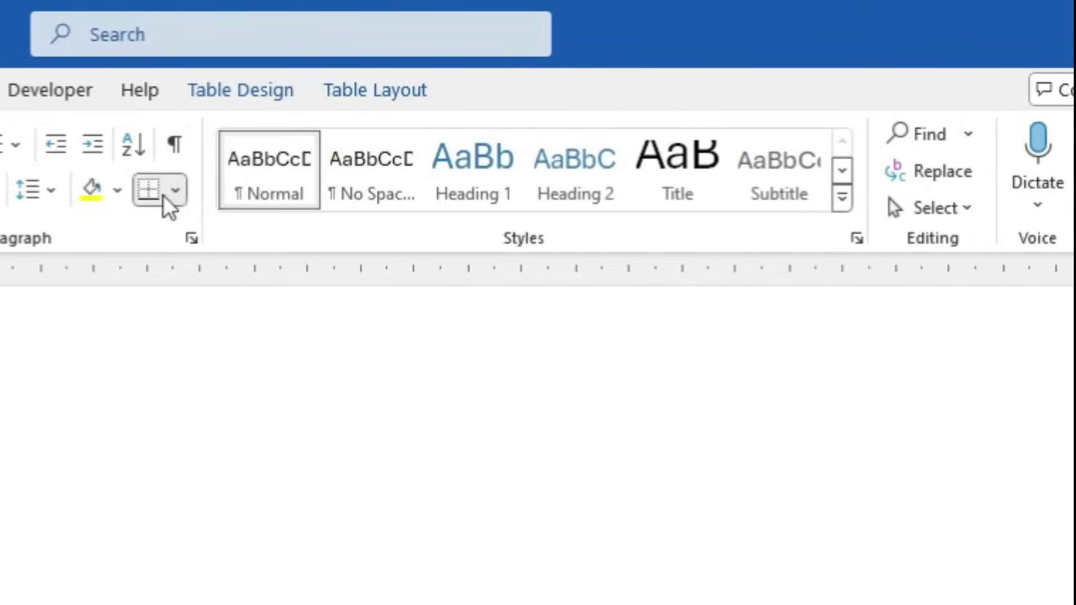
click(422, 93)
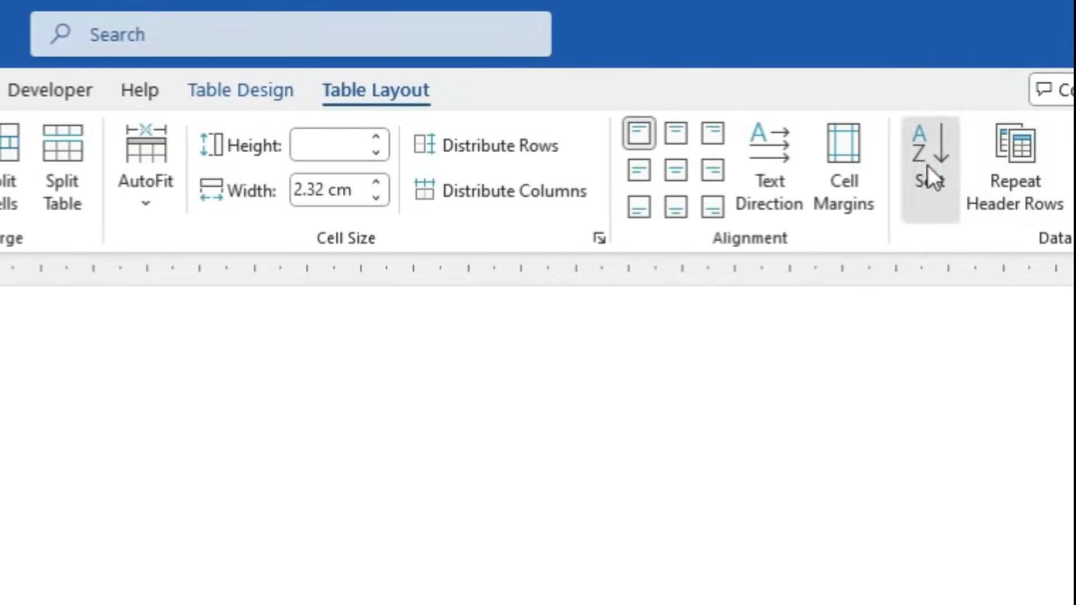
click(928, 166)
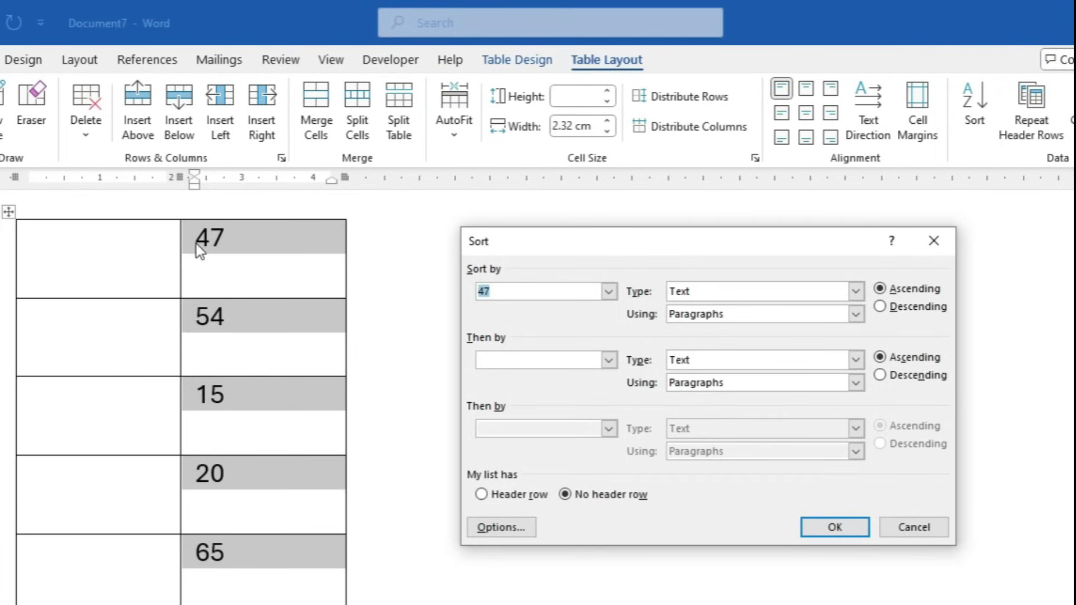
click(608, 291)
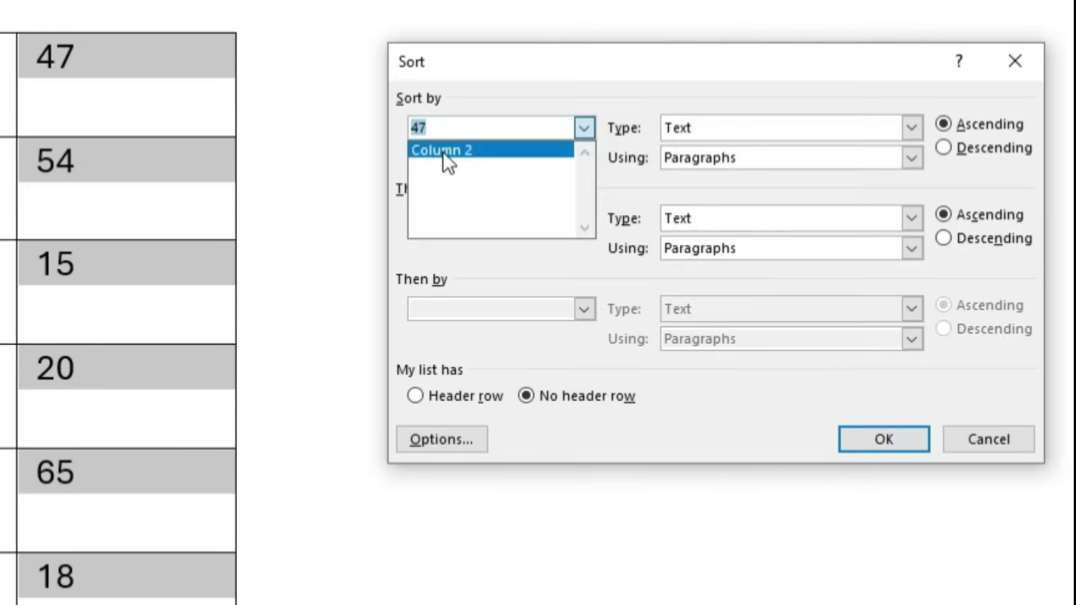
click(505, 309)
click(896, 442)
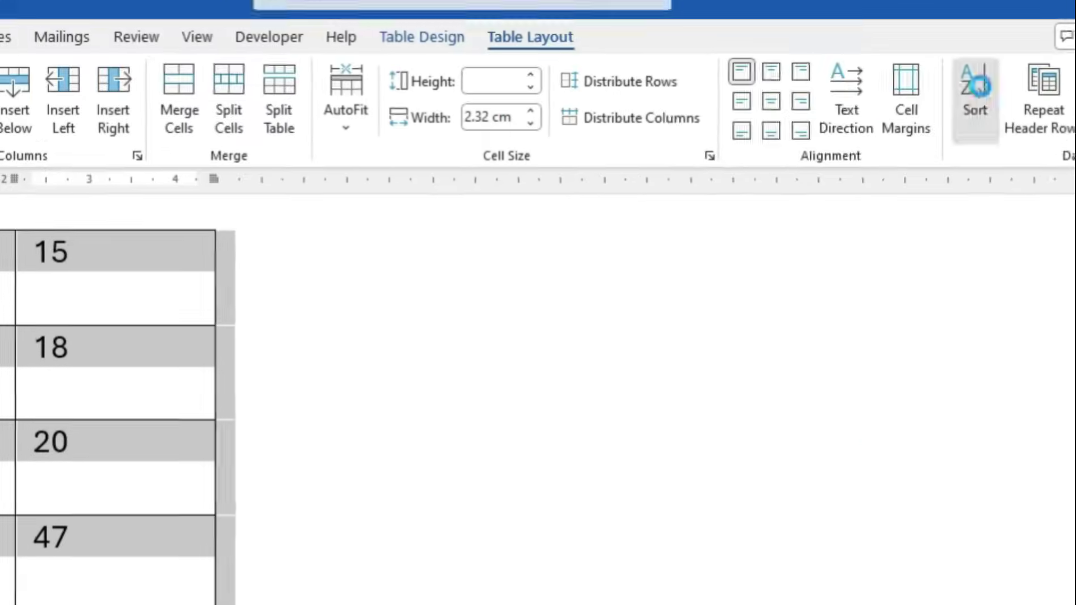
Re-sort the column by Column 2 as numbers, descending (74, 65, 54, 47, 20, 18)
click(975, 98)
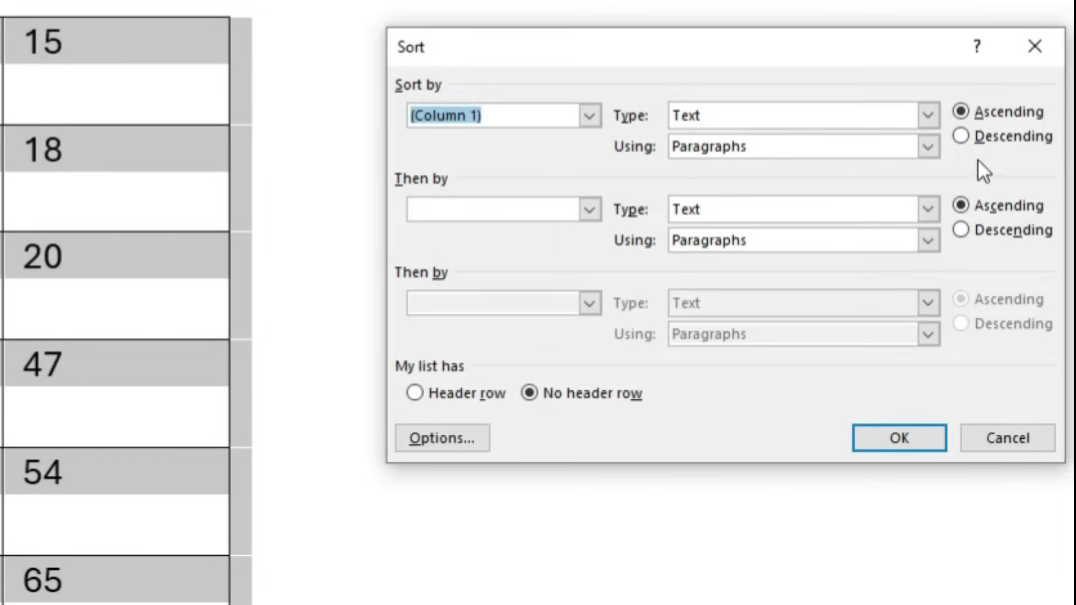
click(984, 133)
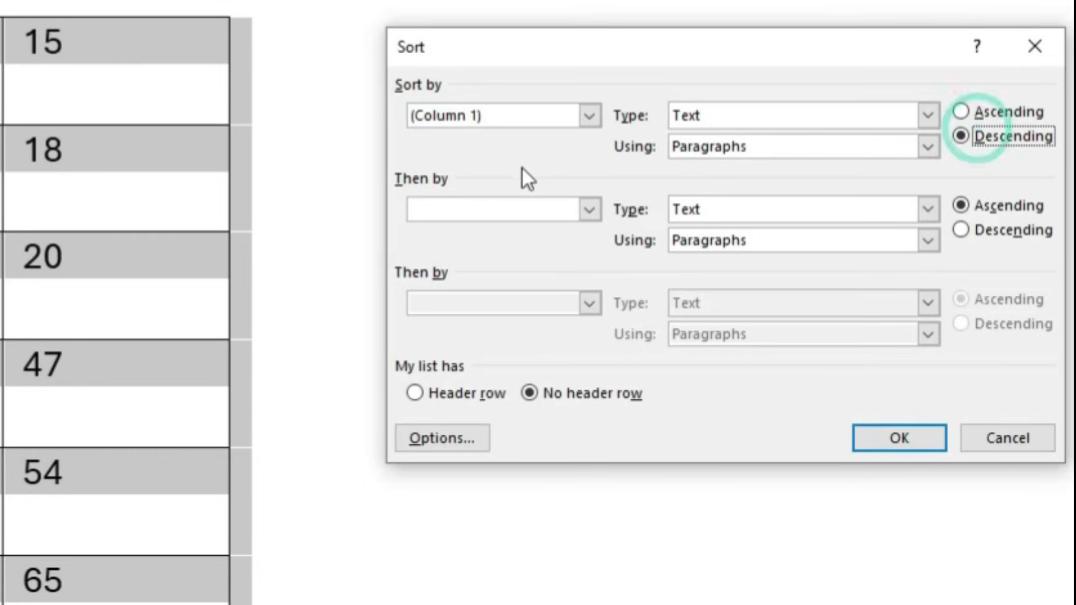
click(589, 116)
click(502, 155)
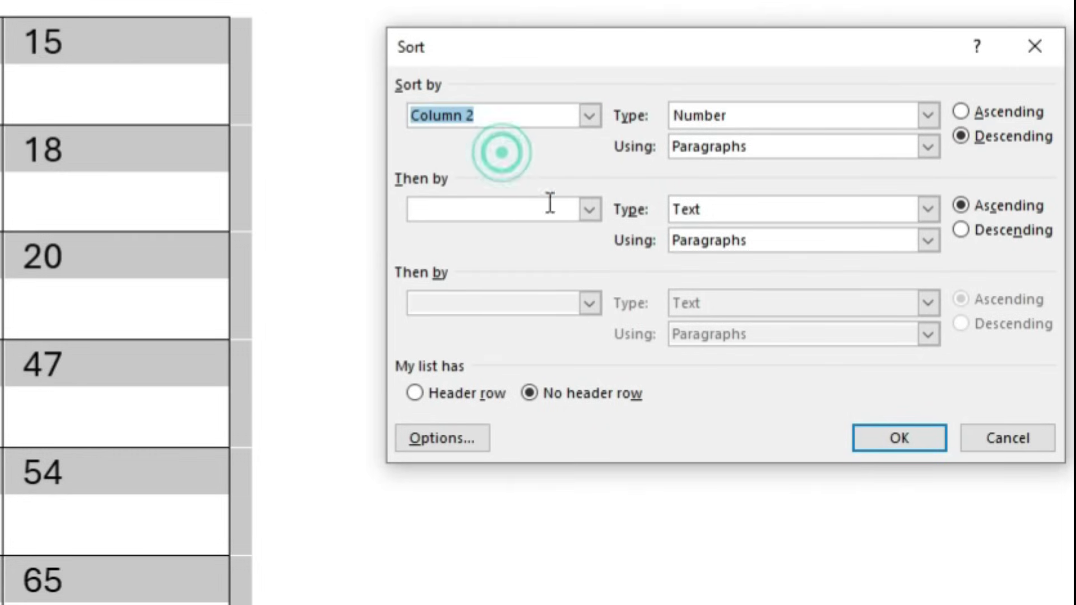
click(899, 438)
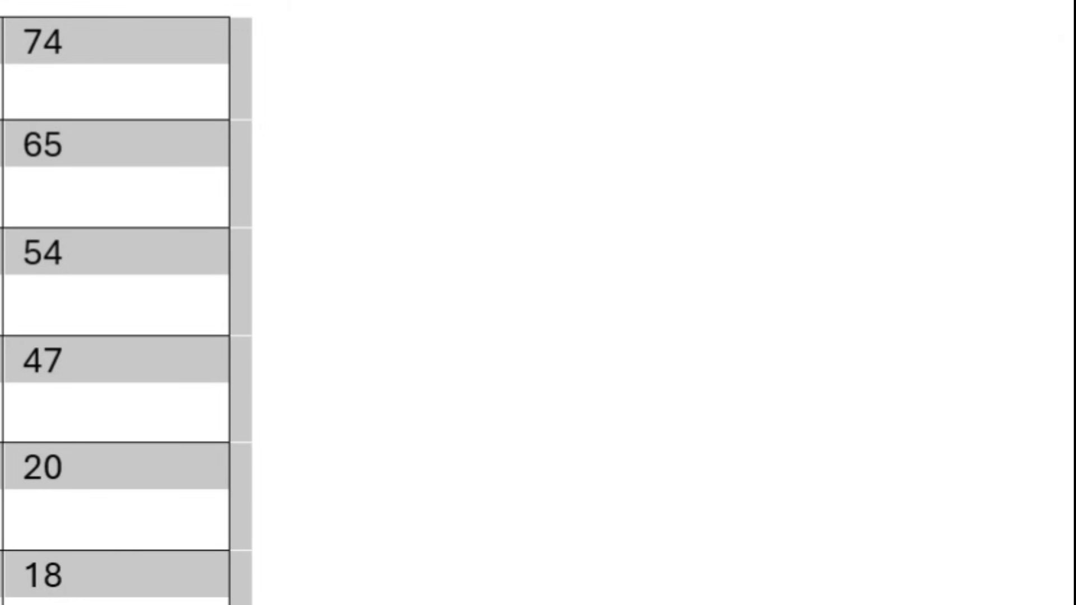
key(alt+Tab)
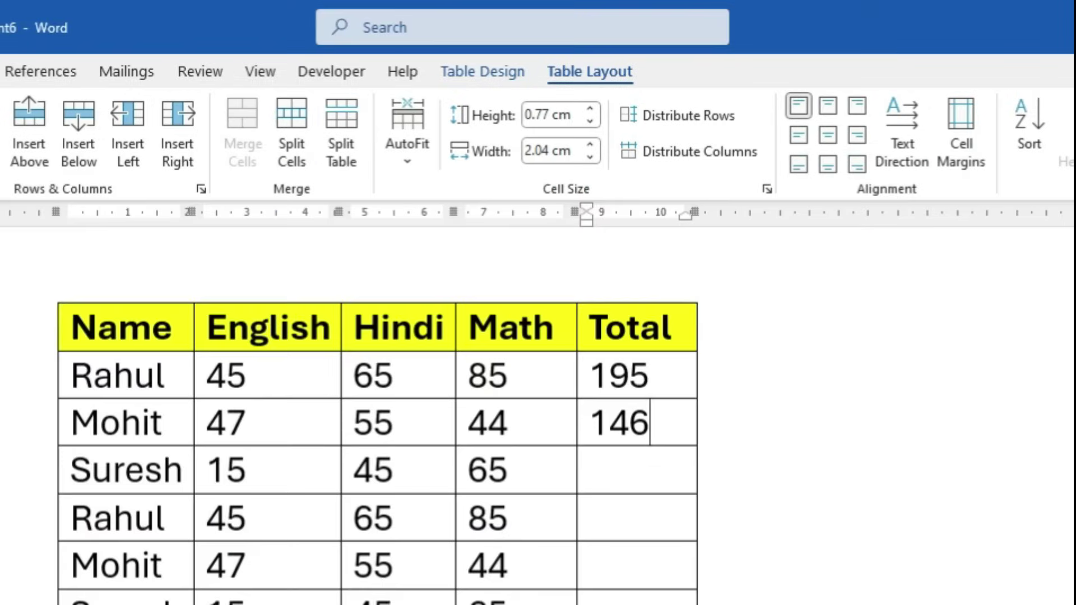
Sort the marks table by the English column (Column 2) as numbers, ascending
drag(209, 372, 250, 604)
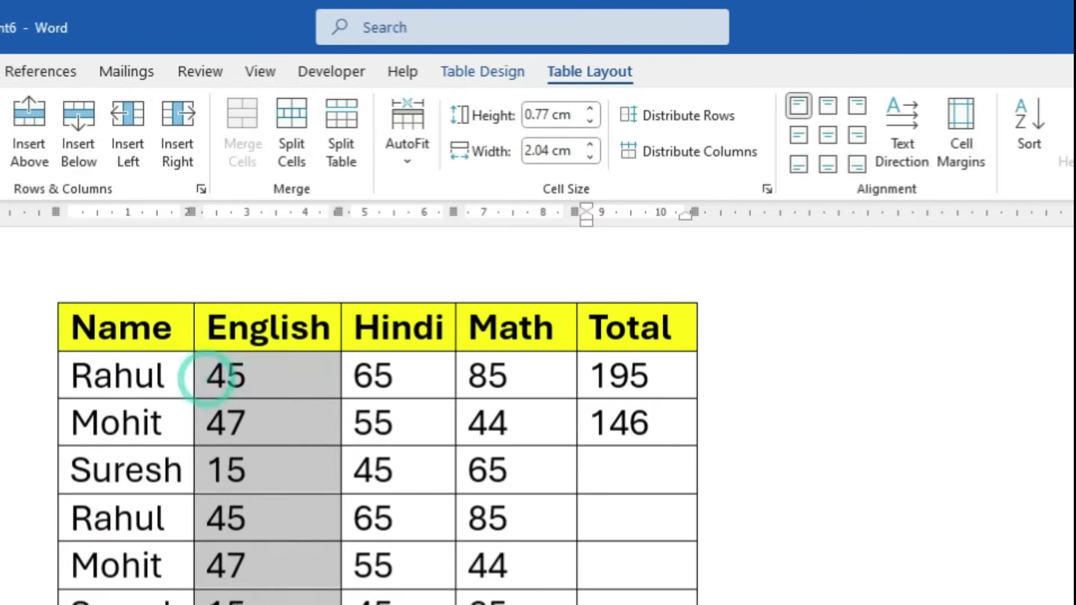
scroll(378, 448, down, 2)
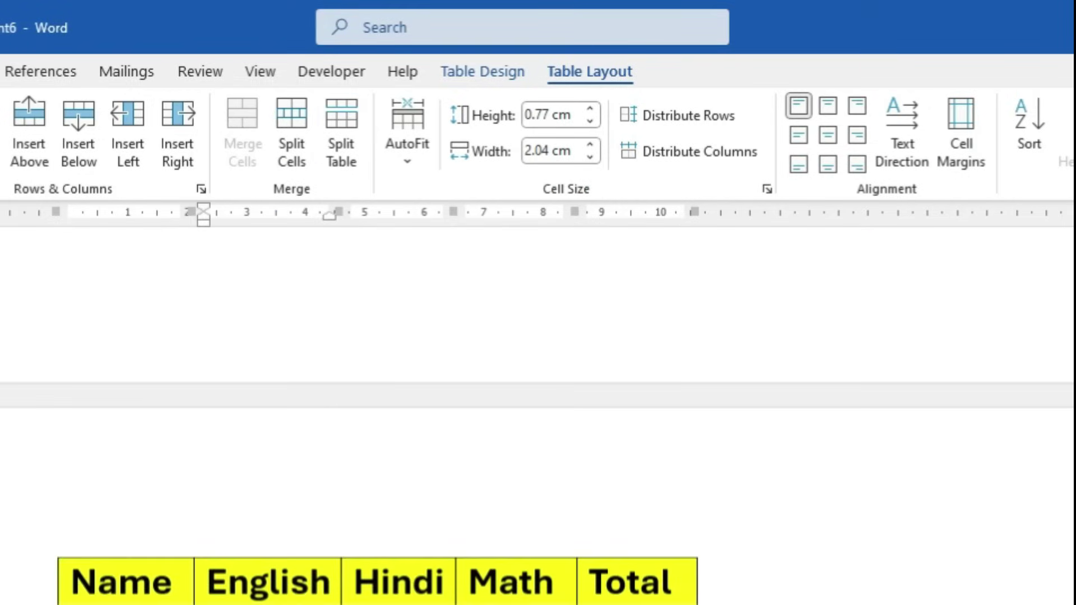
scroll(378, 414, down, 3)
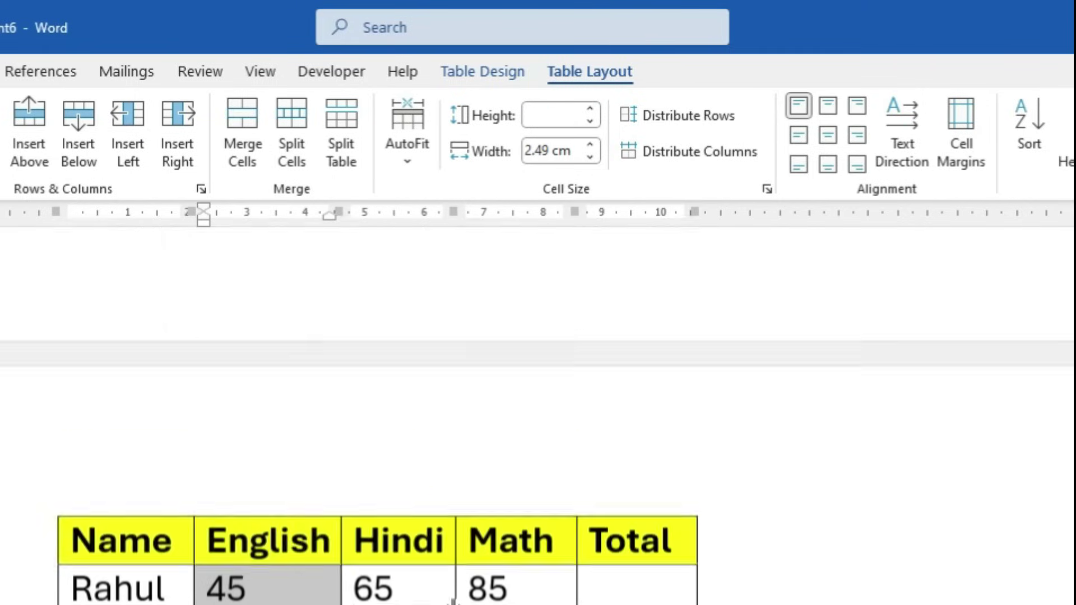
scroll(562, 560, down, 10)
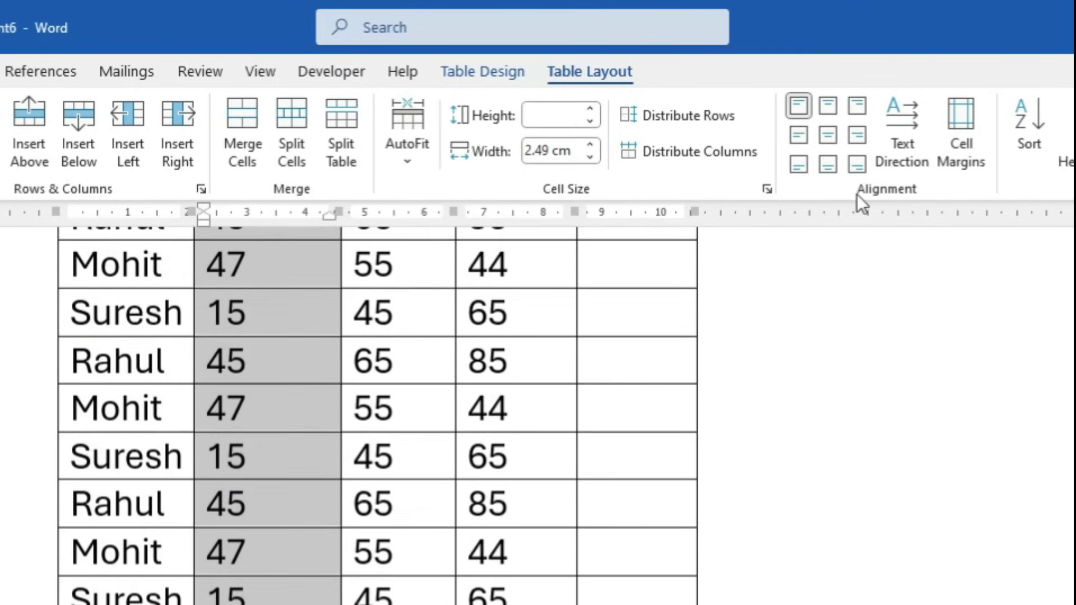
click(1028, 126)
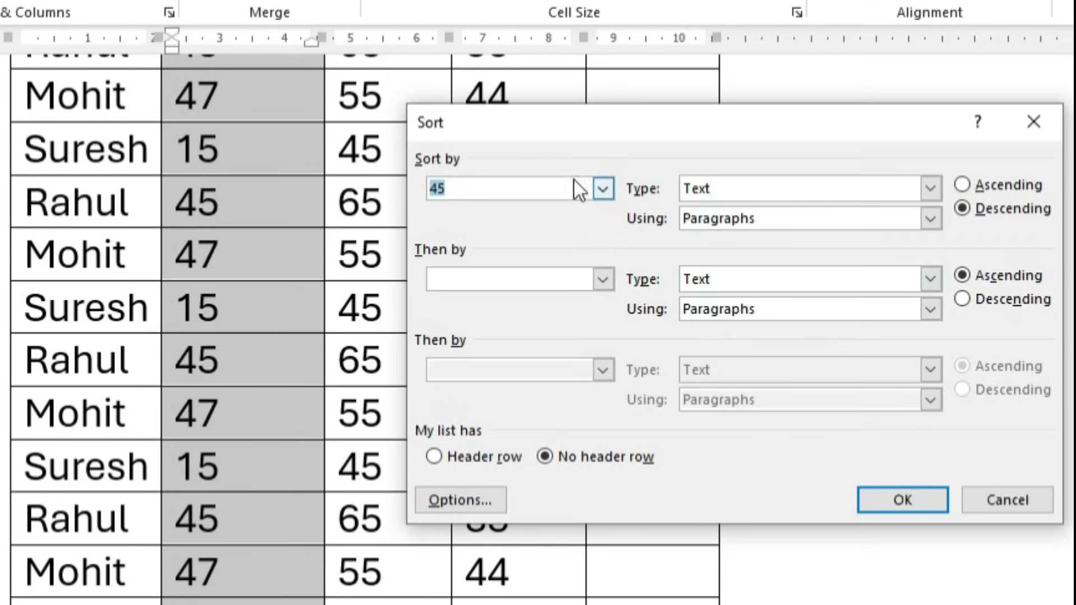
click(603, 189)
click(479, 214)
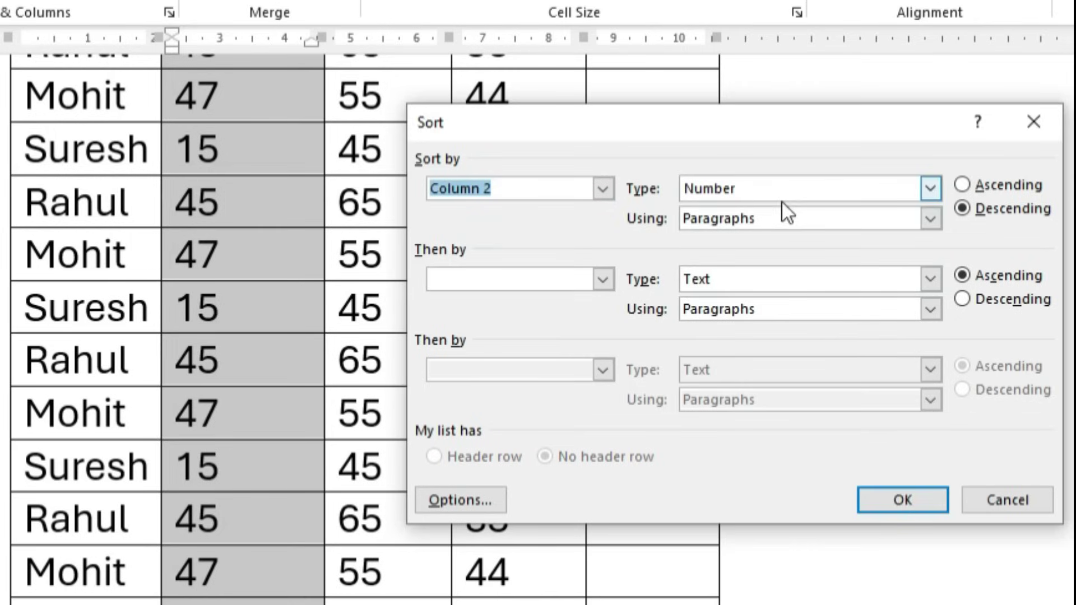
click(964, 187)
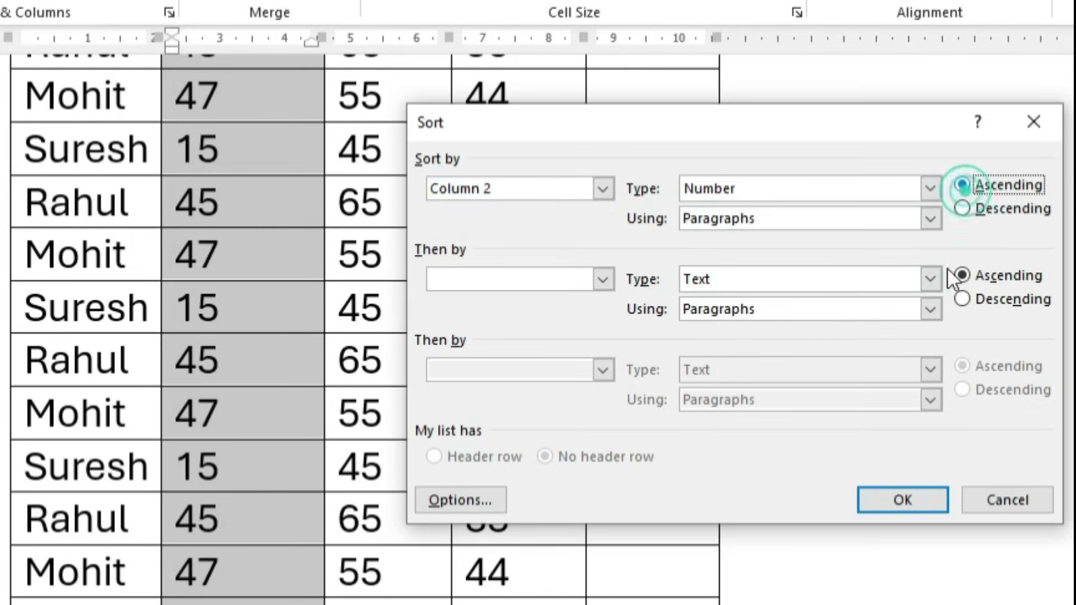
click(930, 508)
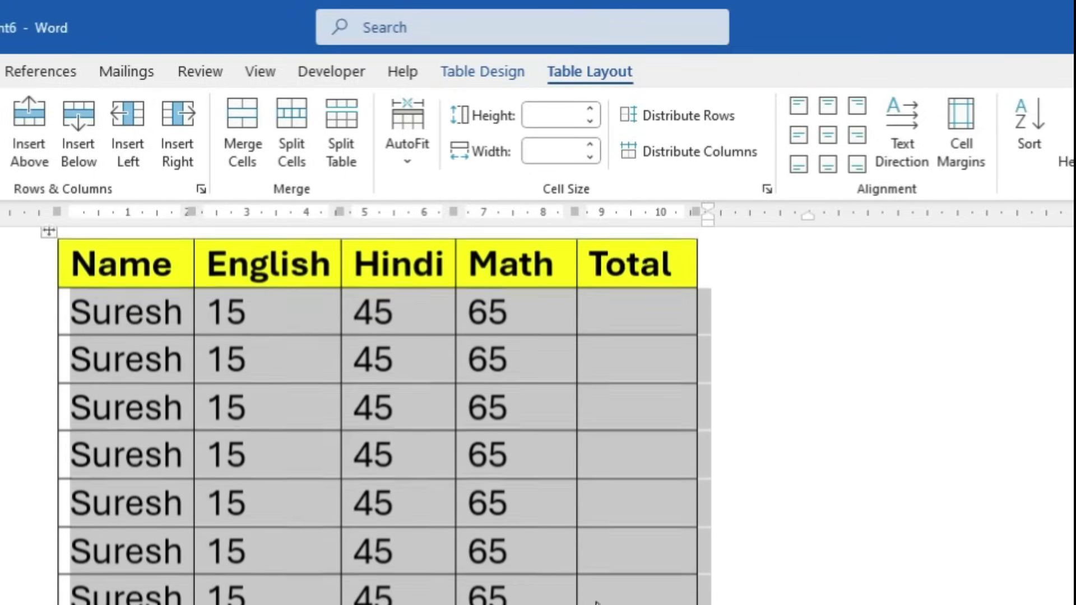
Scroll through the re-sorted table to check the new row order
scroll(351, 534, up, 2)
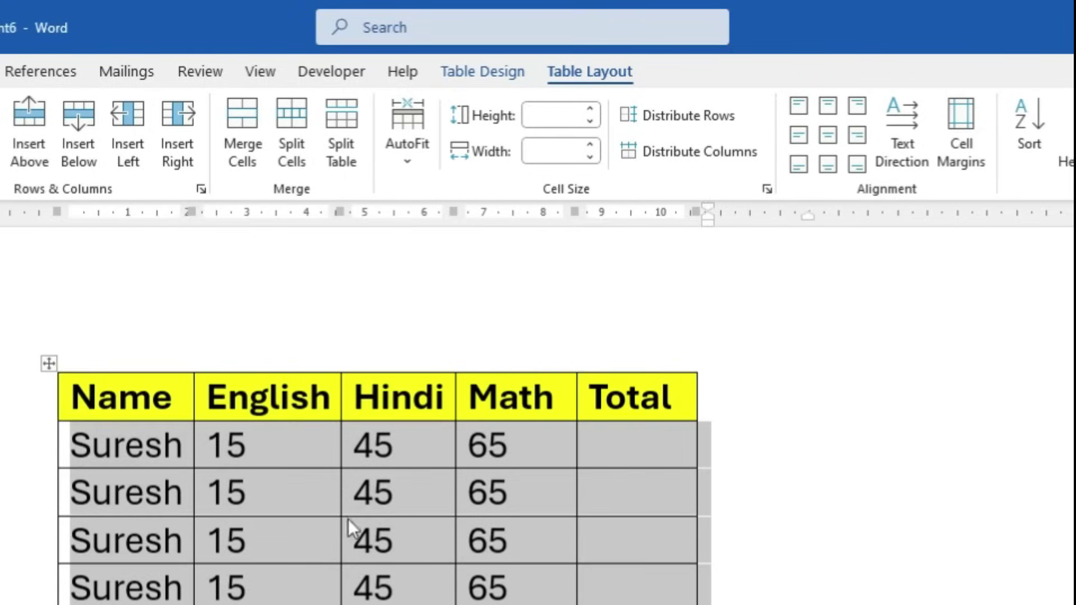
scroll(241, 566, down, 6)
scroll(238, 597, down, 4)
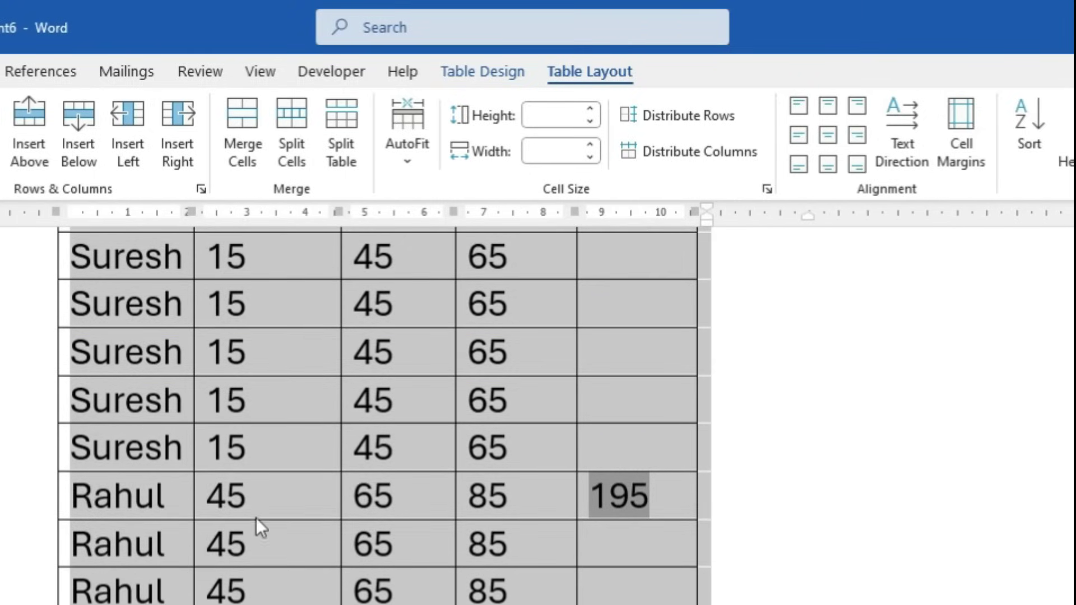
scroll(256, 516, down, 10)
scroll(384, 415, up, 10)
scroll(384, 415, up, 1)
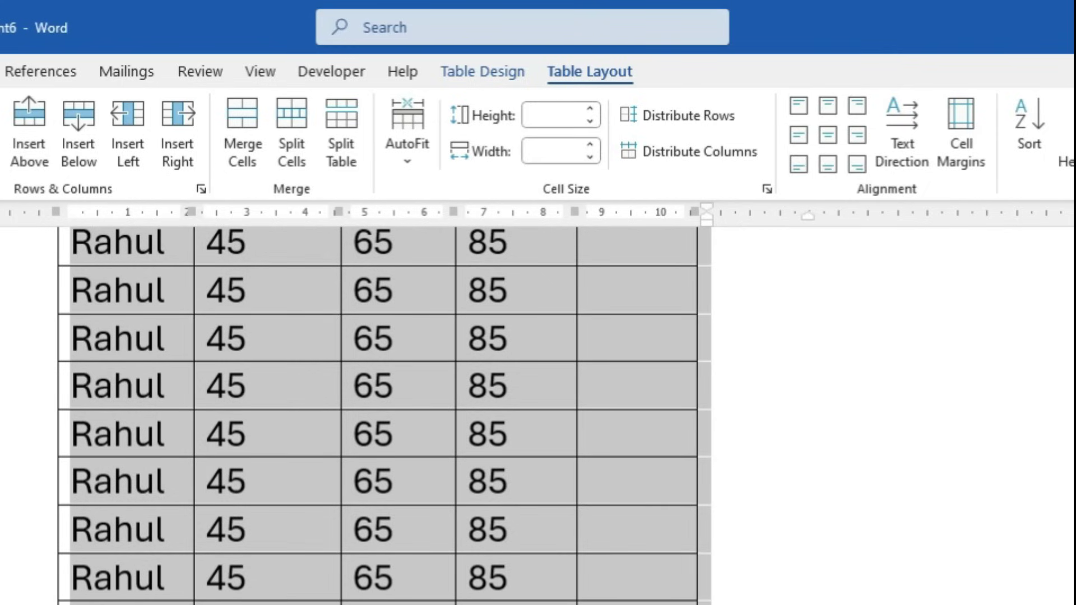
click(128, 87)
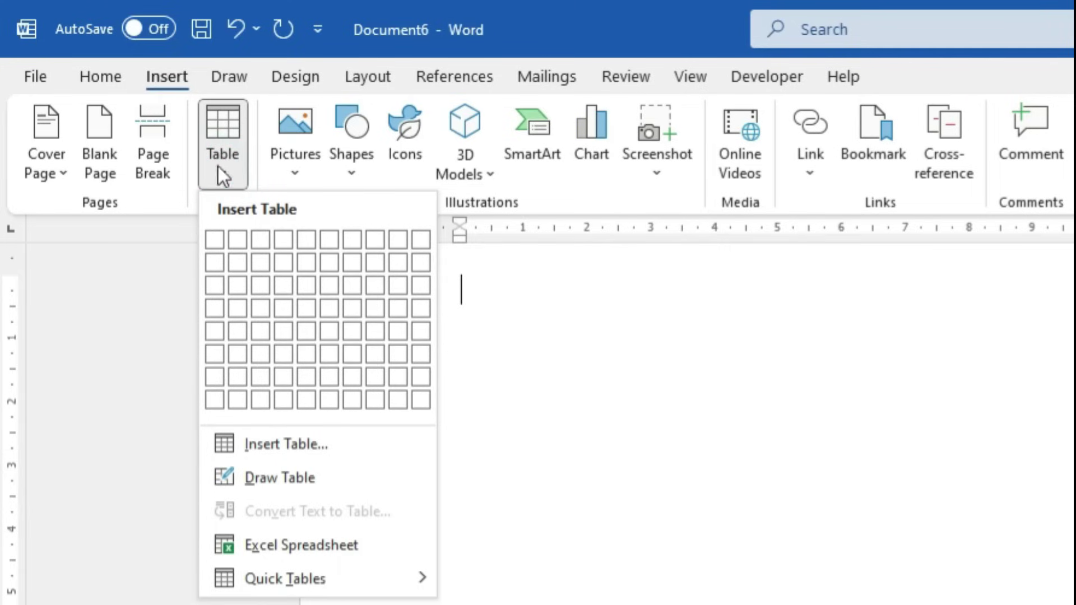
Insert the built-in Calendar 2 quick table showing May into Document6
mouse_move(344, 588)
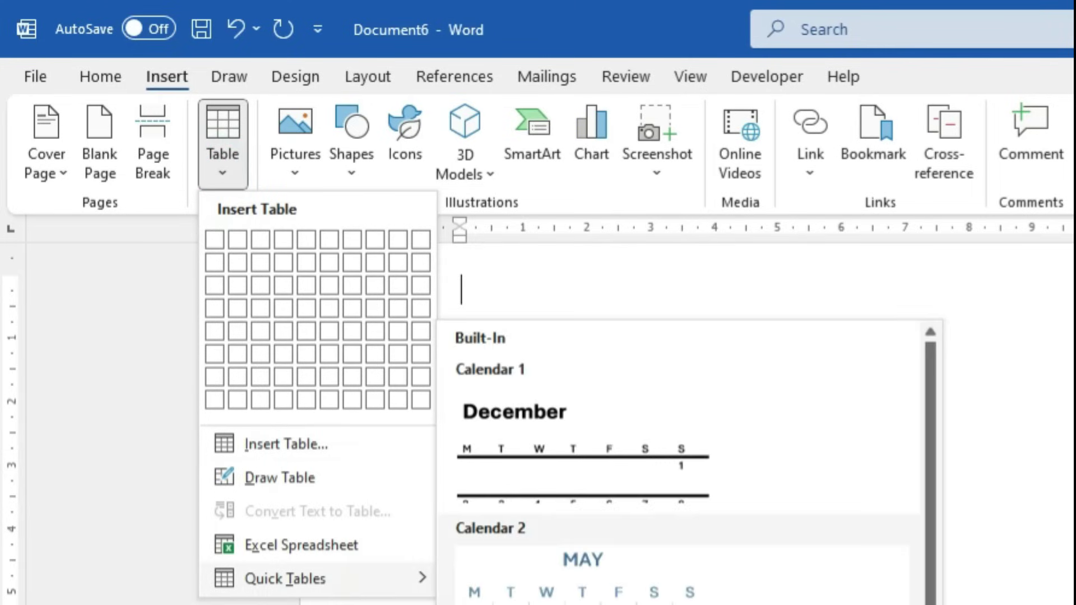
click(568, 602)
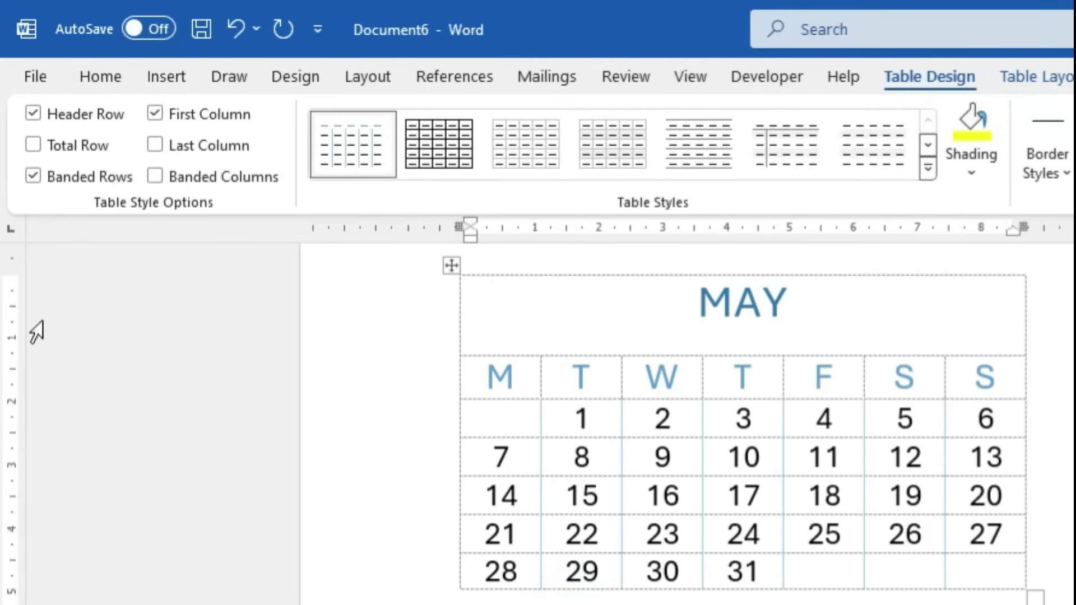
click(158, 78)
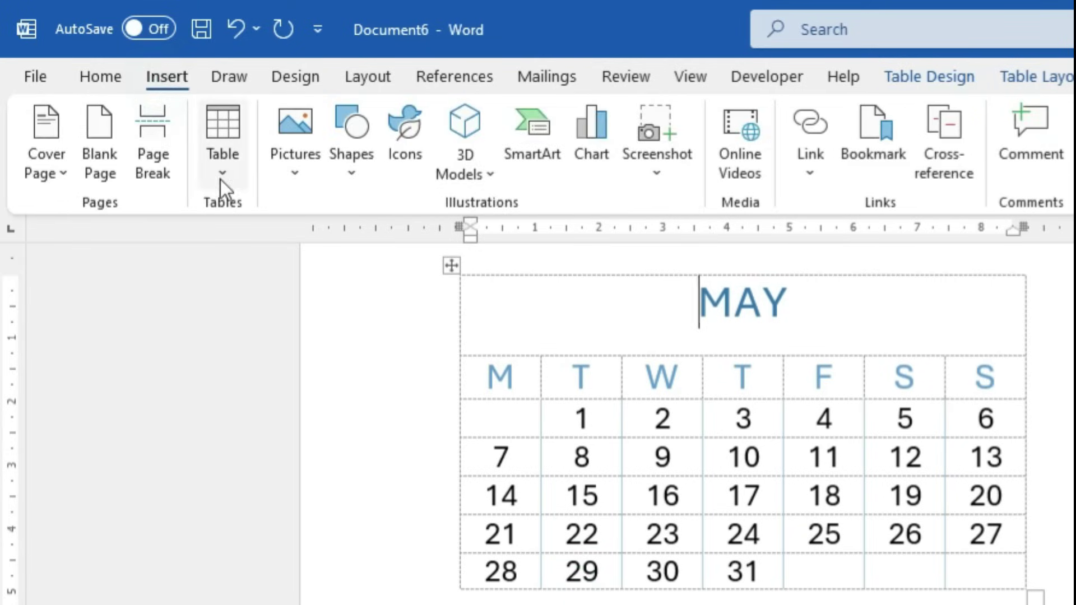
click(221, 179)
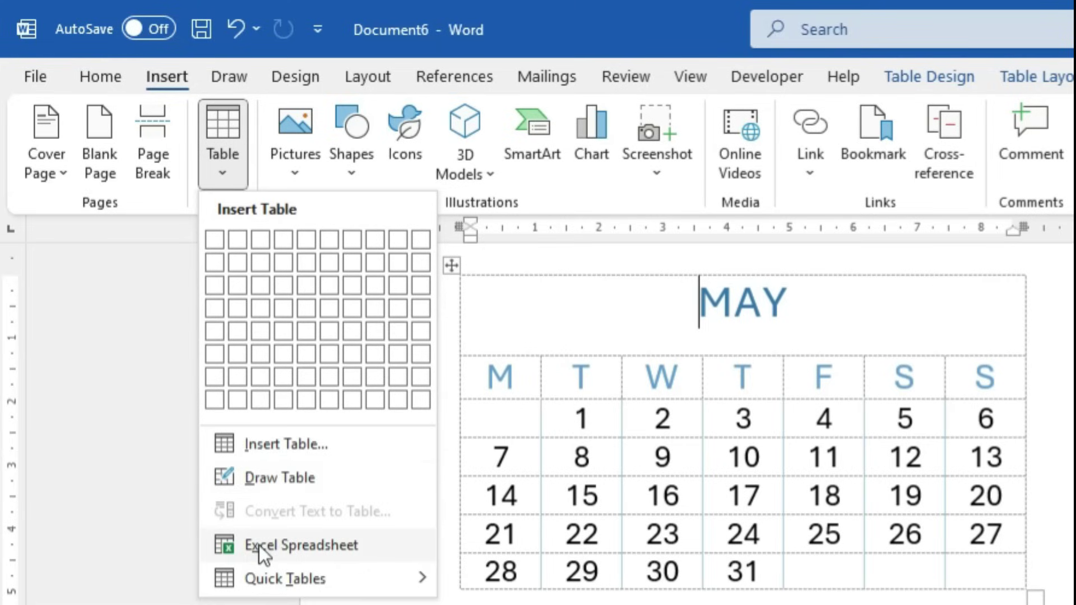
Embed an Excel spreadsheet and enter three student names in cells B5 to B7
click(326, 546)
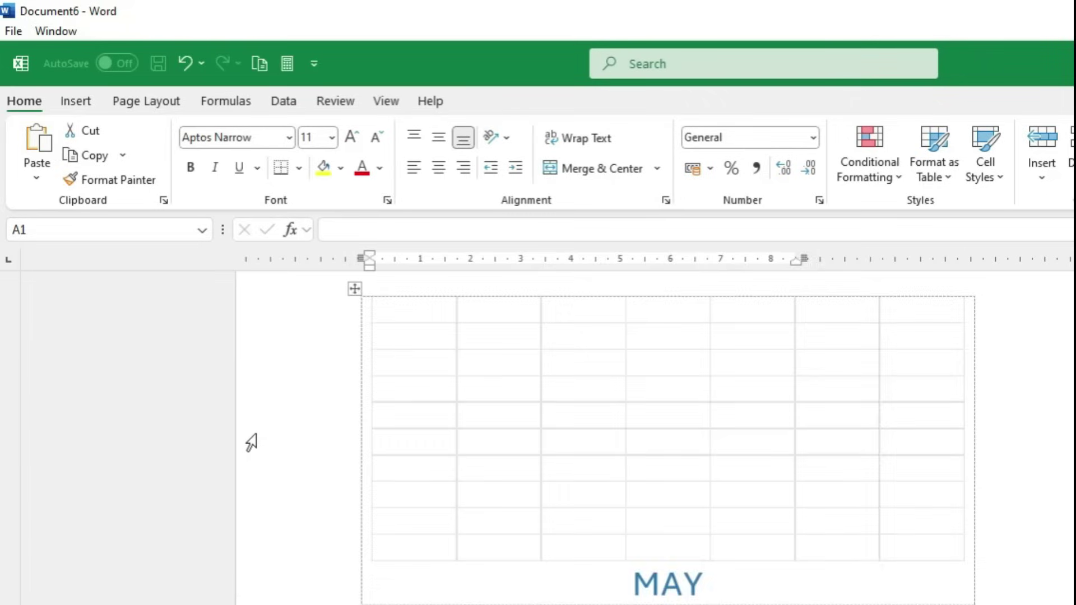
click(590, 385)
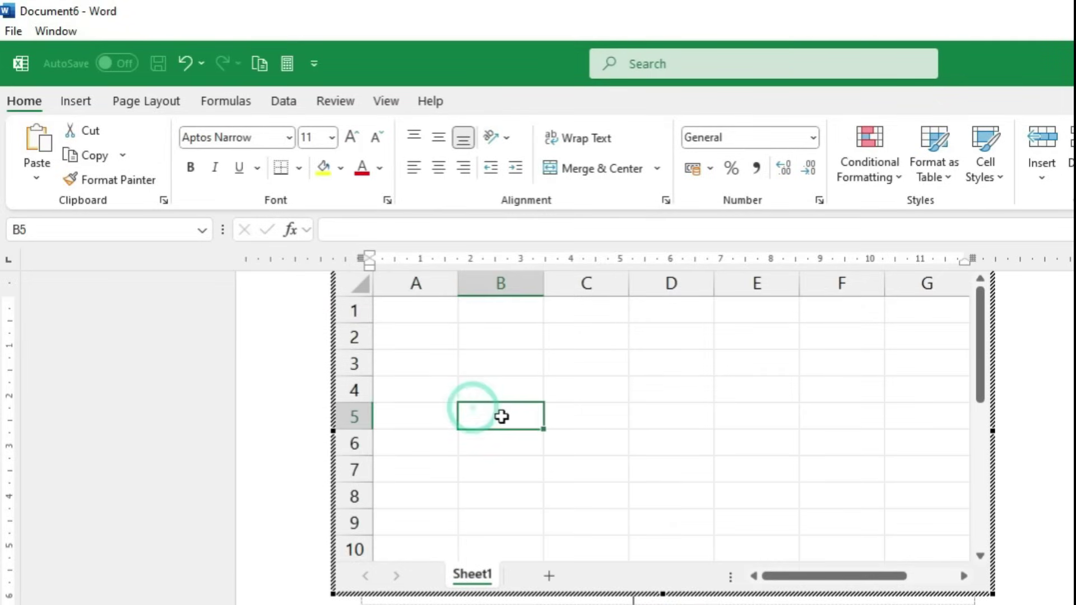
text(rahul)
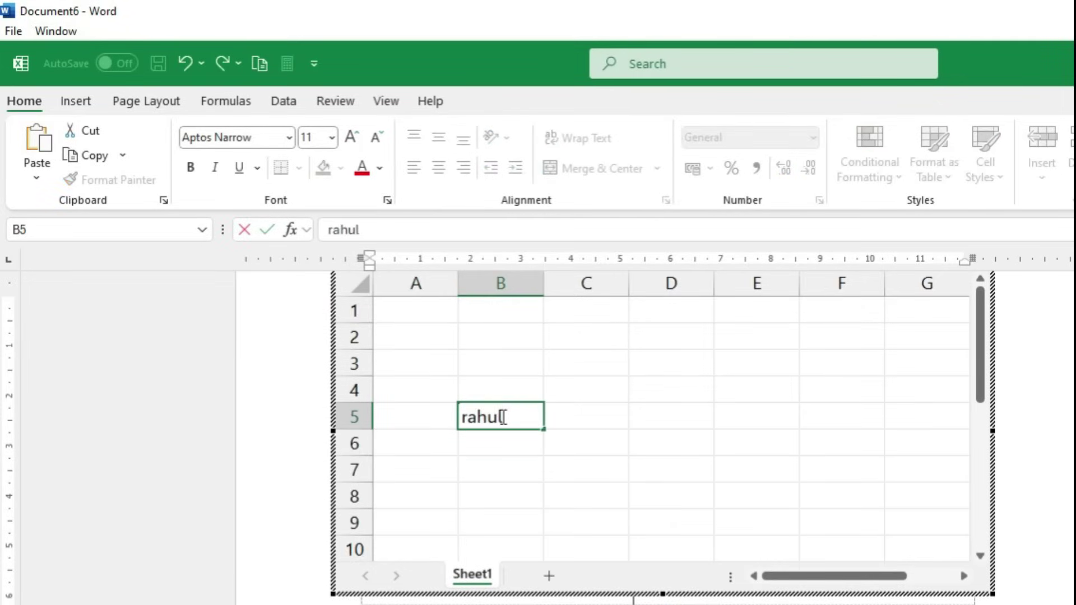
key(Return)
text(rajesh)
key(Return)
text(mahesh)
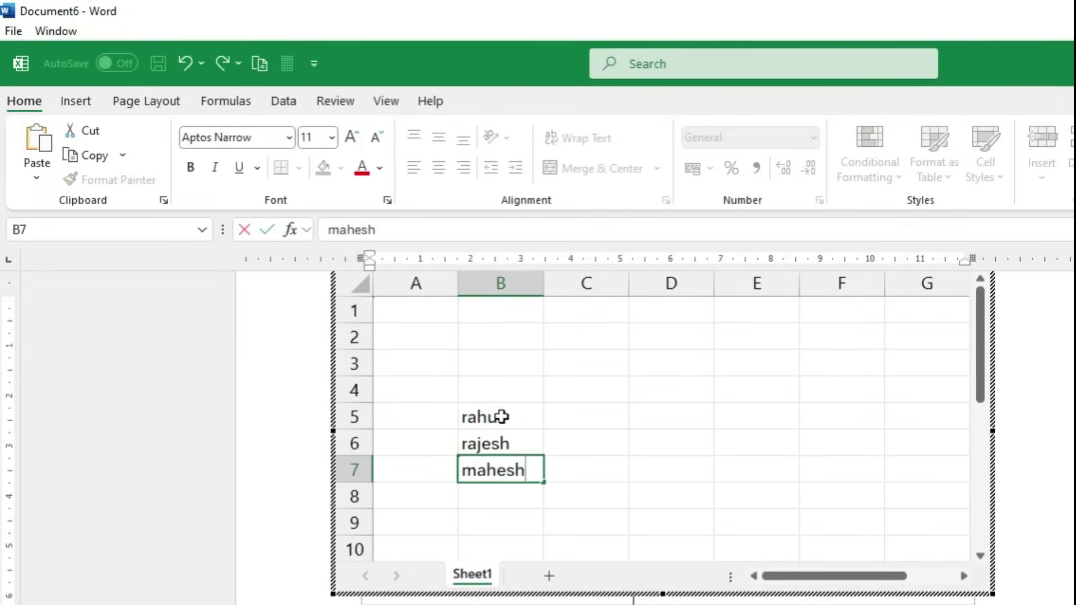
key(Tab)
Enter marks 78, 786 and 74 in cells C5 to C7 and return to Word
key(Up)
text(786)
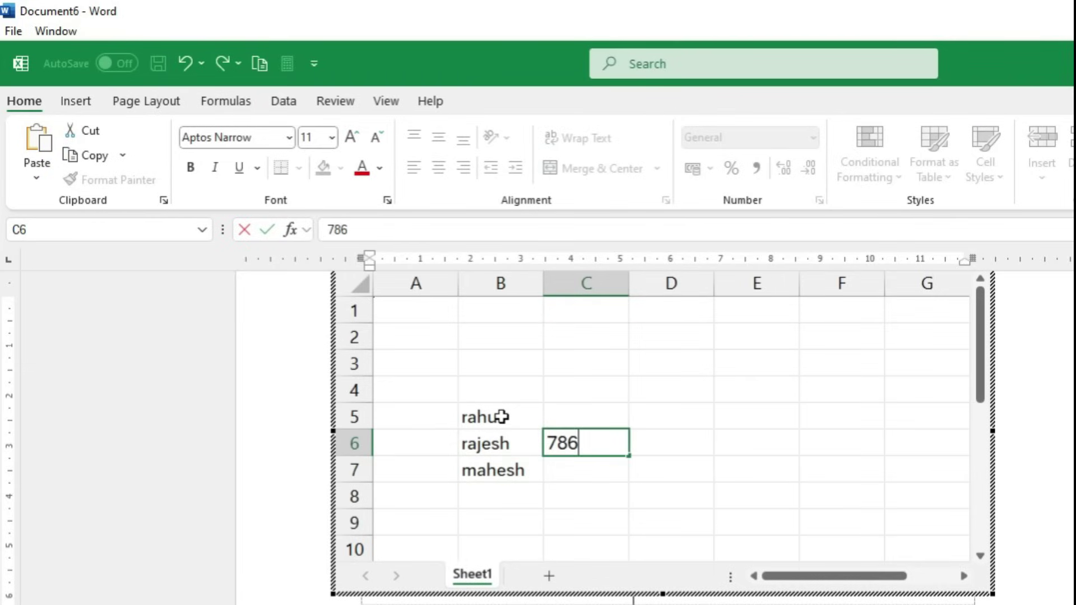
key(Up)
text(78)
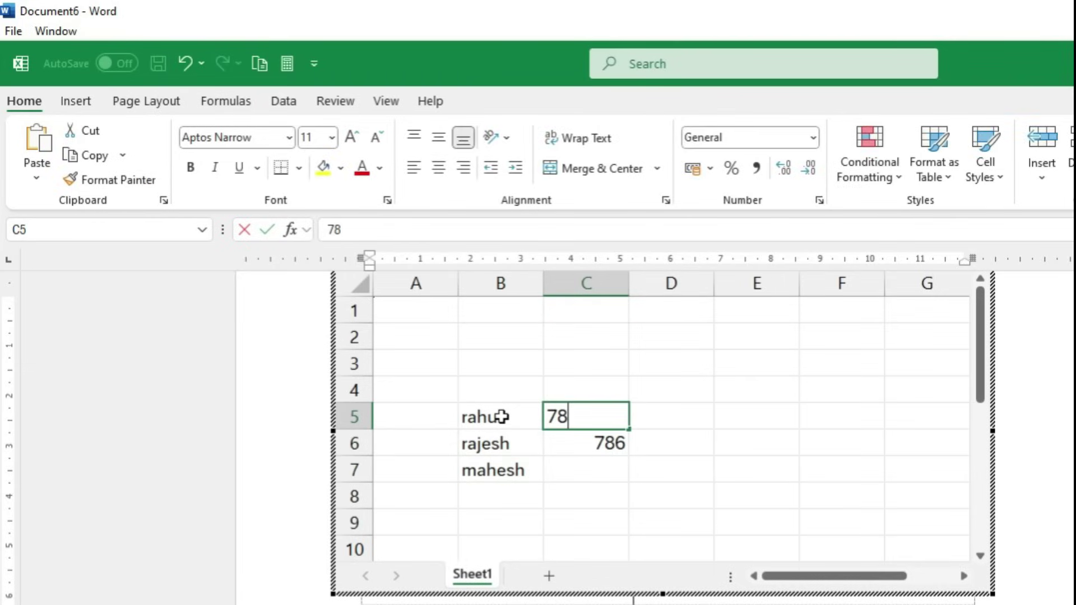
key(Return)
key(Down)
text(74)
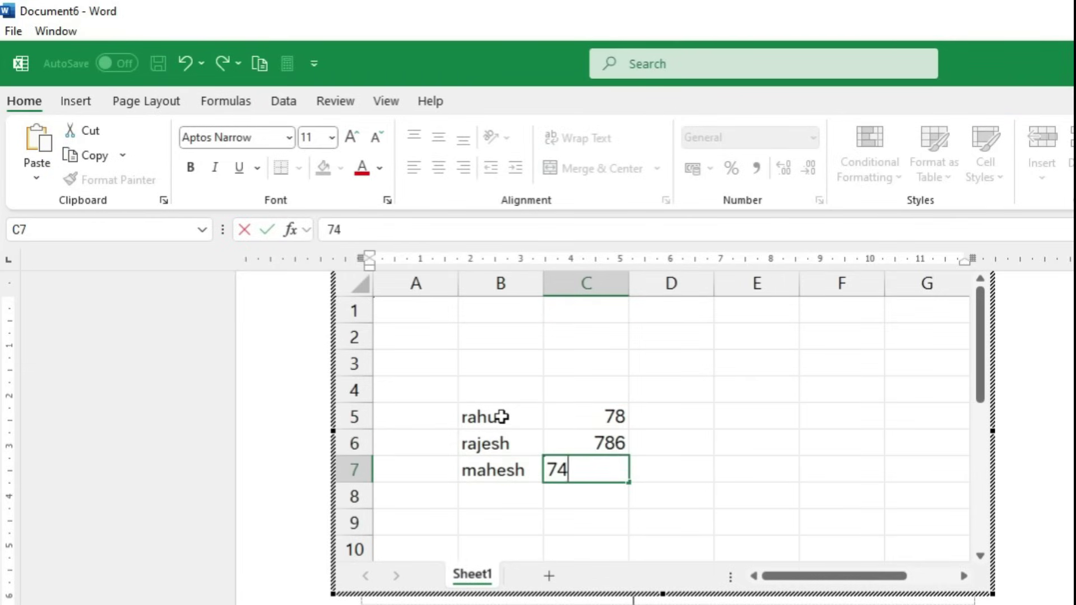
key(Return)
key(Escape)
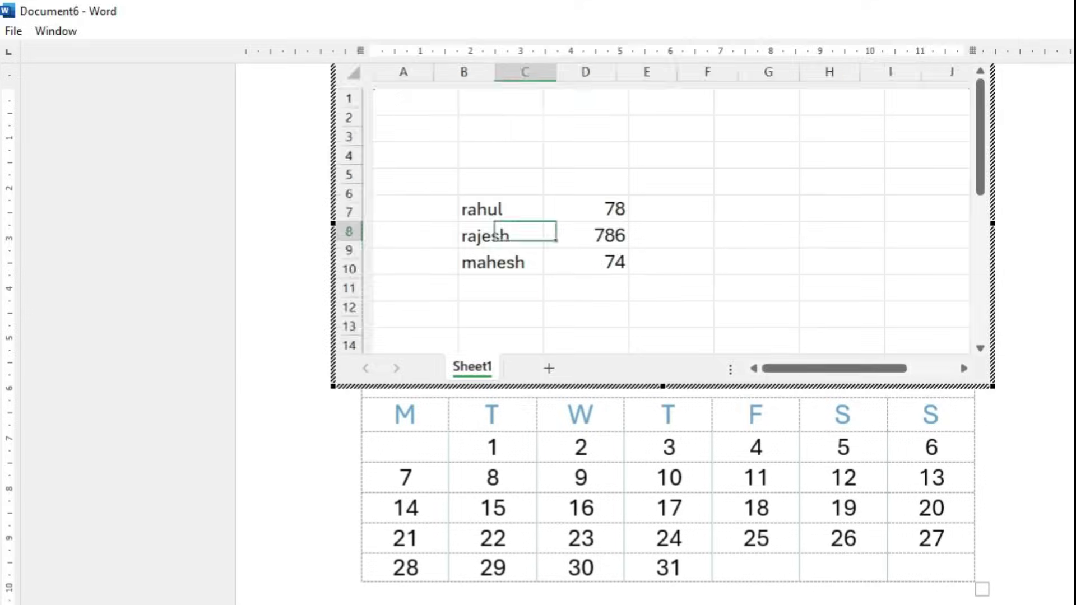
Select the whole names-and-marks table by its move handle and delete it
scroll(623, 452, up, 3)
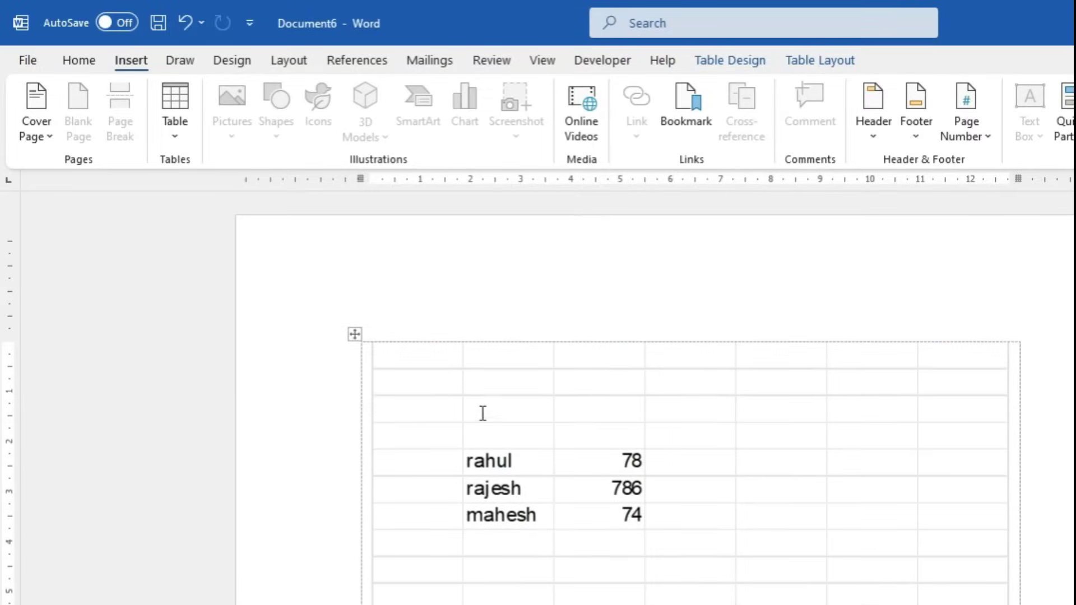
click(355, 337)
key(BackSpace)
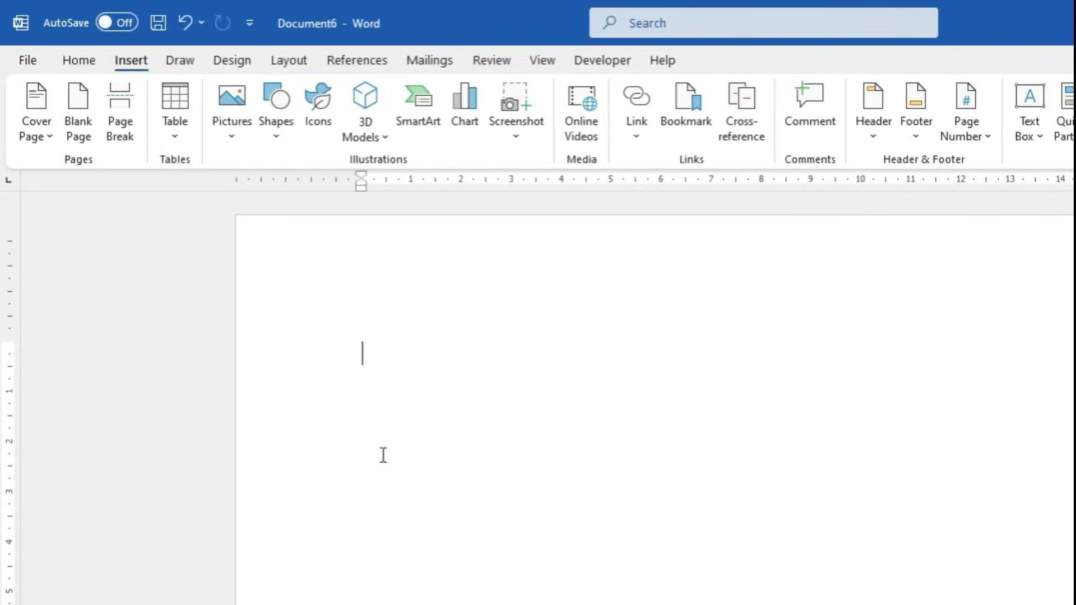
click(176, 135)
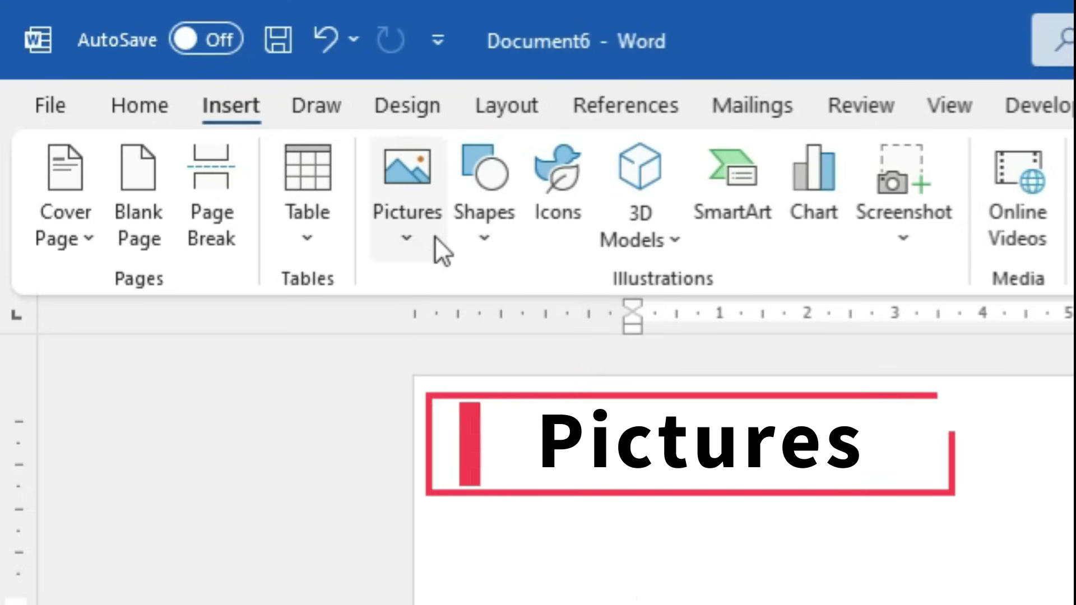
Insert image (1) from Pictures > My Images onto the page
click(420, 244)
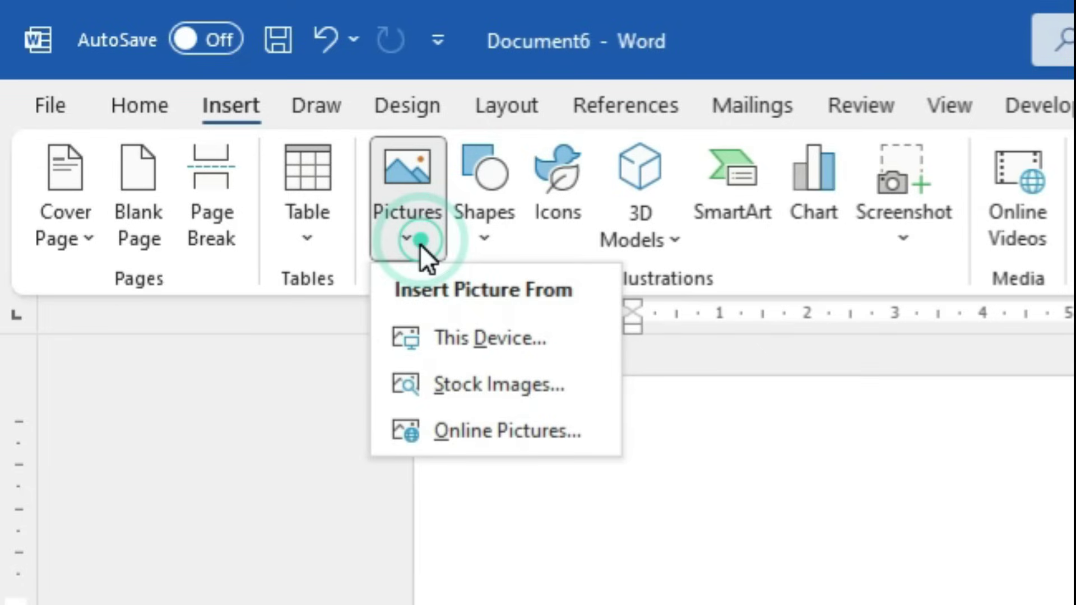
click(475, 331)
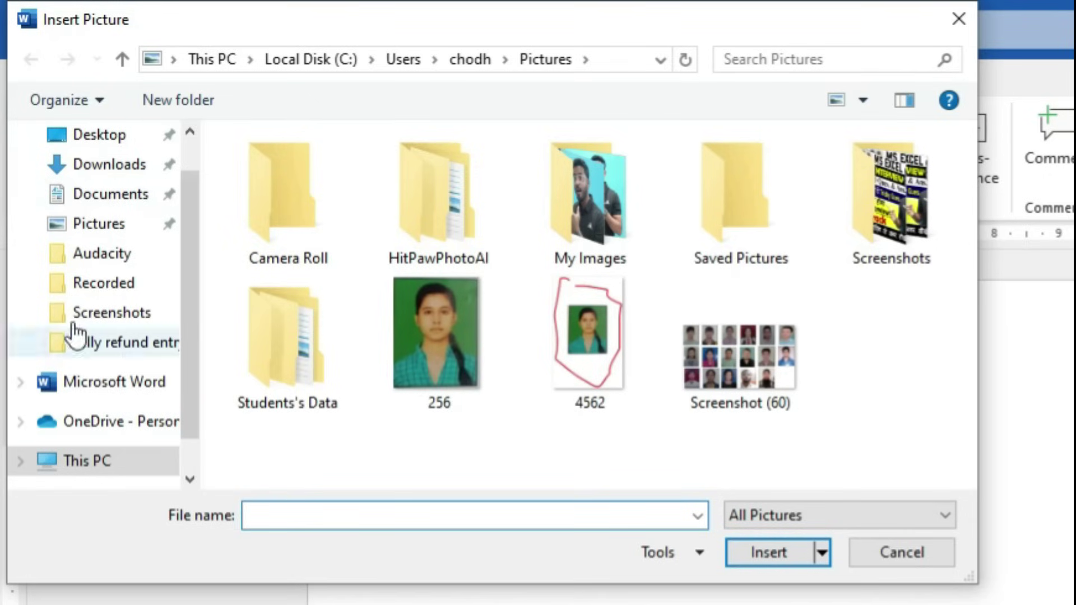
drag(194, 217, 207, 160)
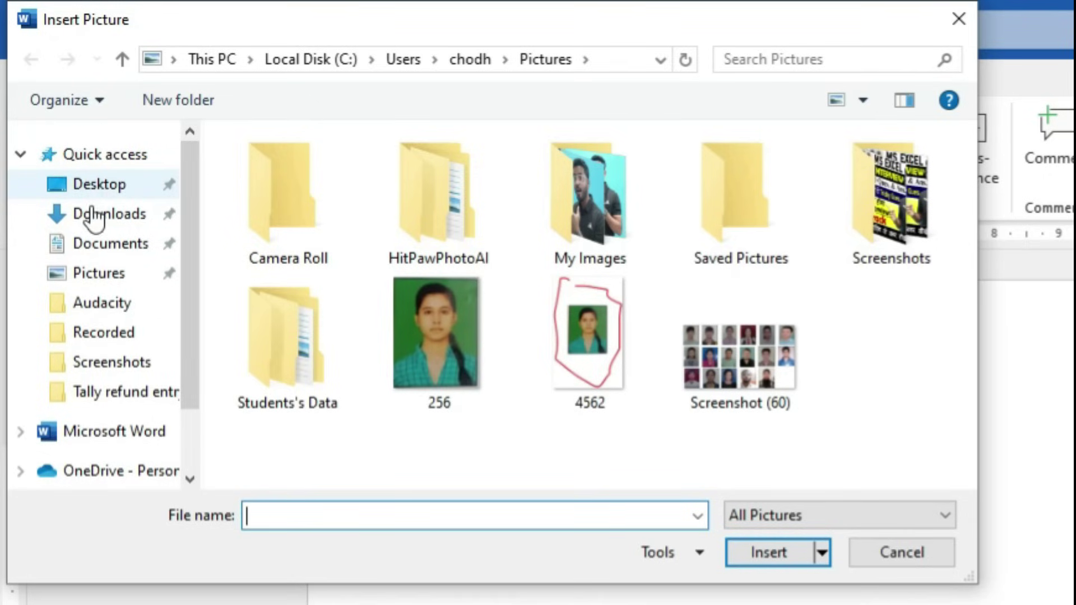
click(99, 275)
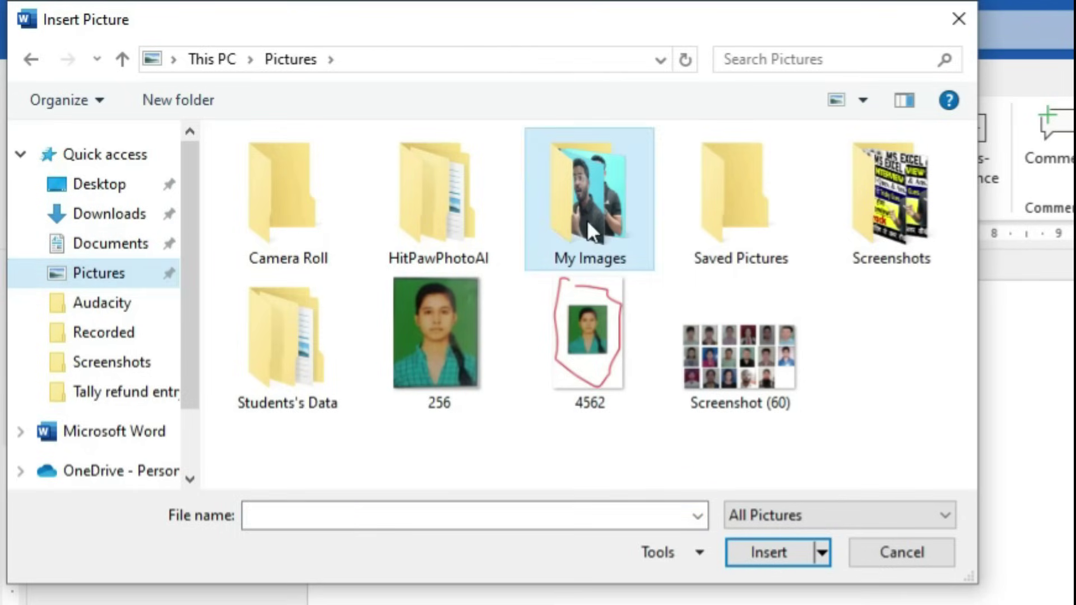
double_click(587, 220)
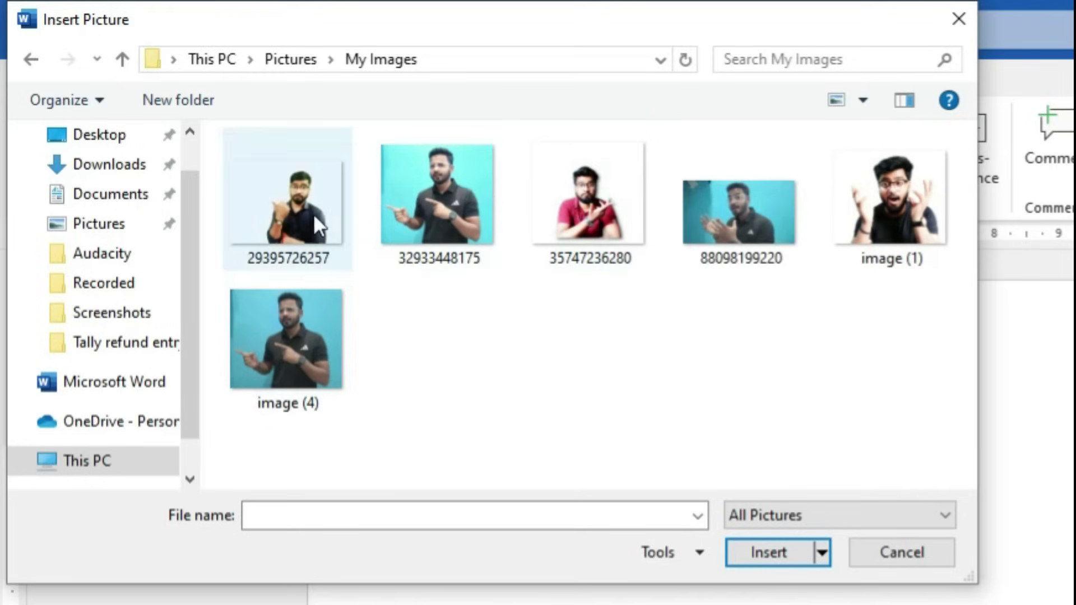
click(943, 239)
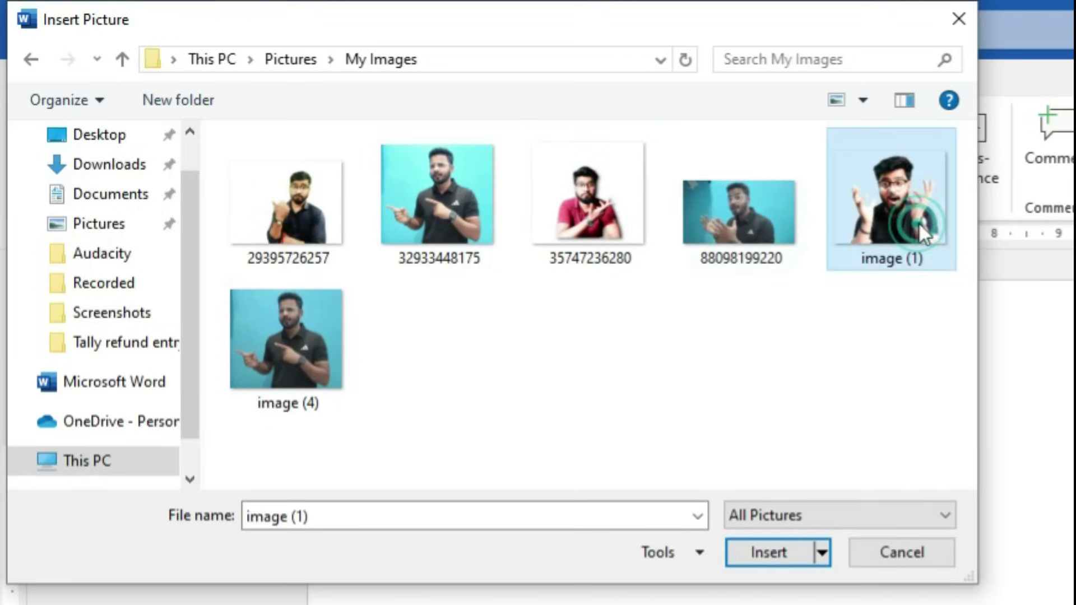
click(772, 563)
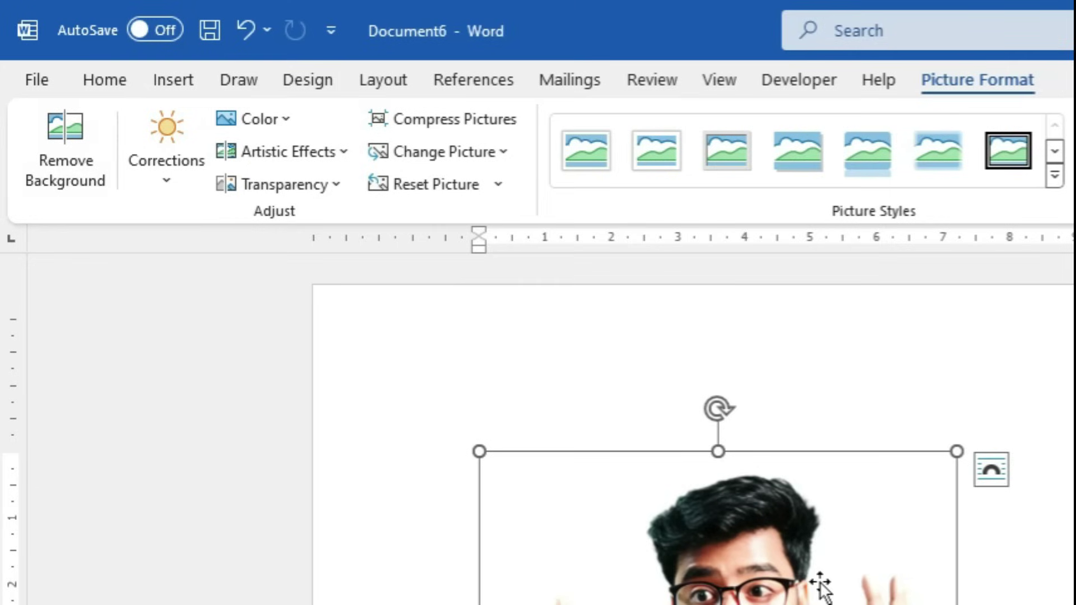
key(Delete)
click(172, 83)
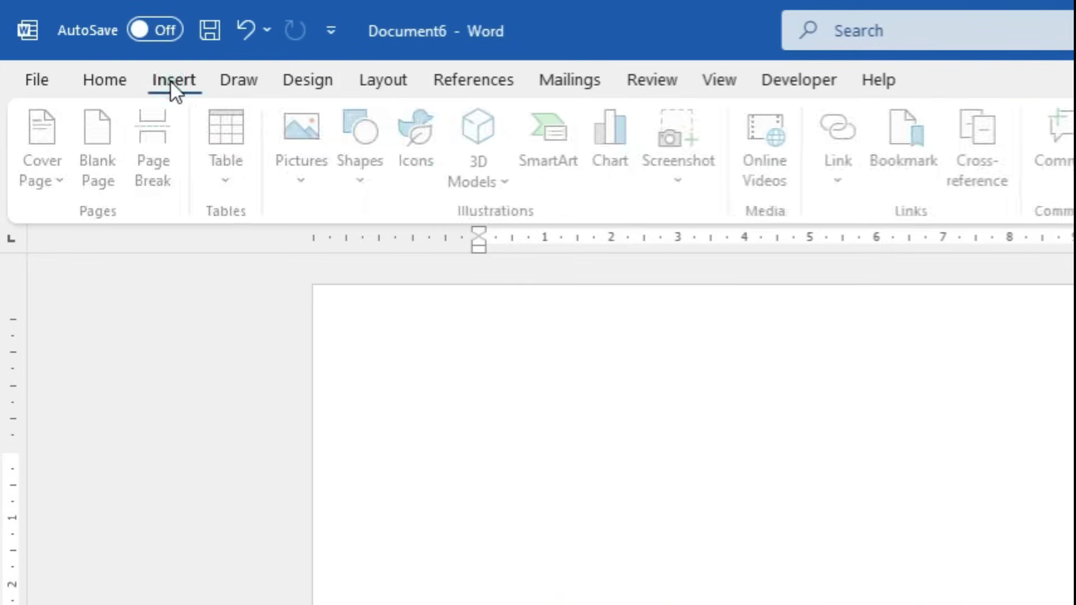
click(293, 184)
click(374, 266)
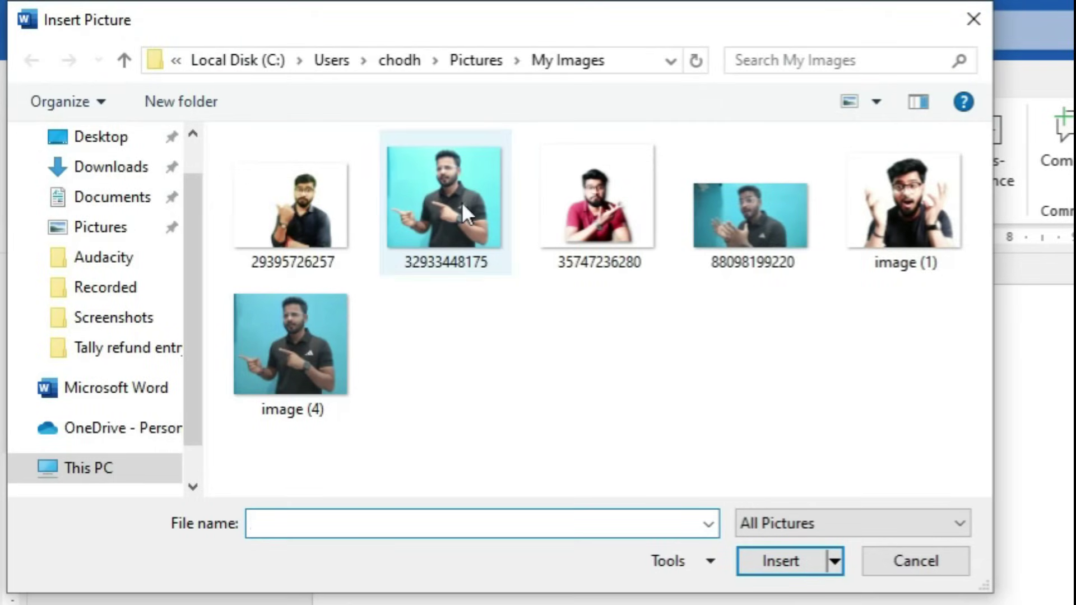
click(448, 213)
click(768, 552)
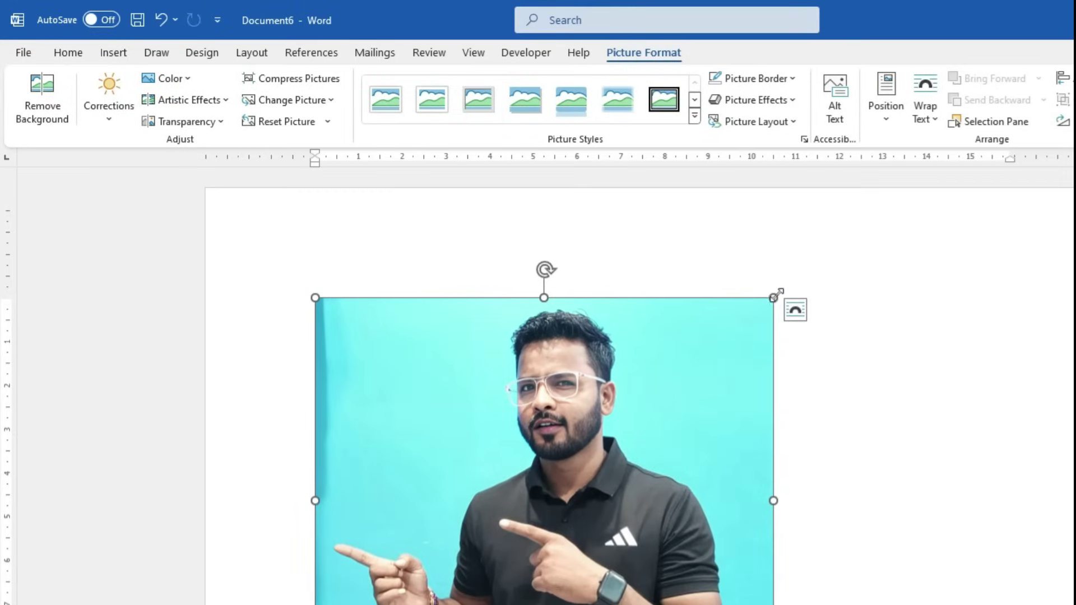
drag(773, 297, 654, 404)
click(48, 107)
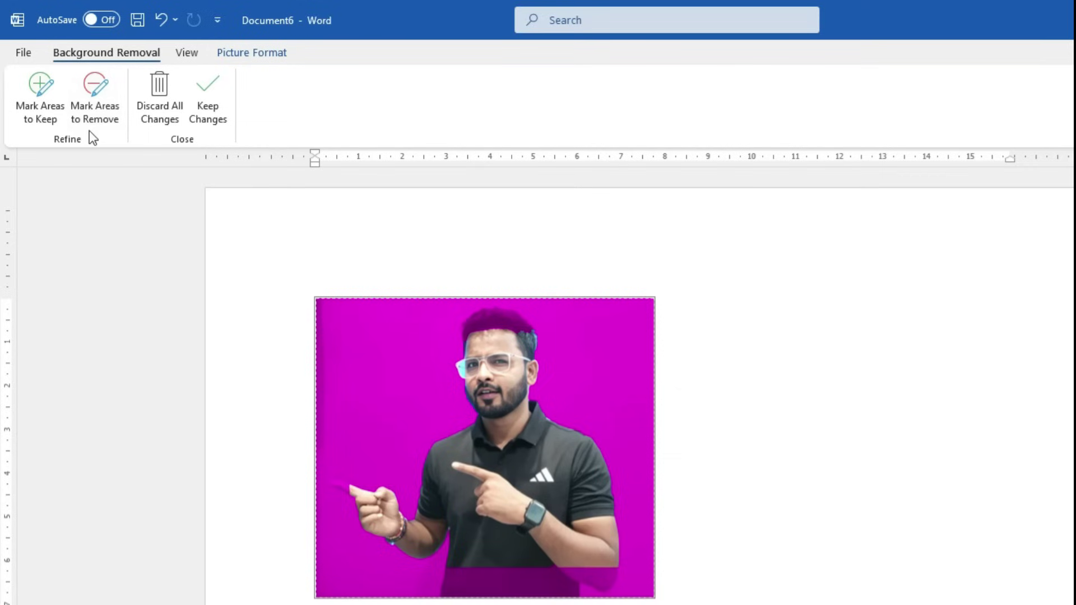
Mark the hair, pointing finger and lower shirt as areas to keep, then keep the changes
click(43, 119)
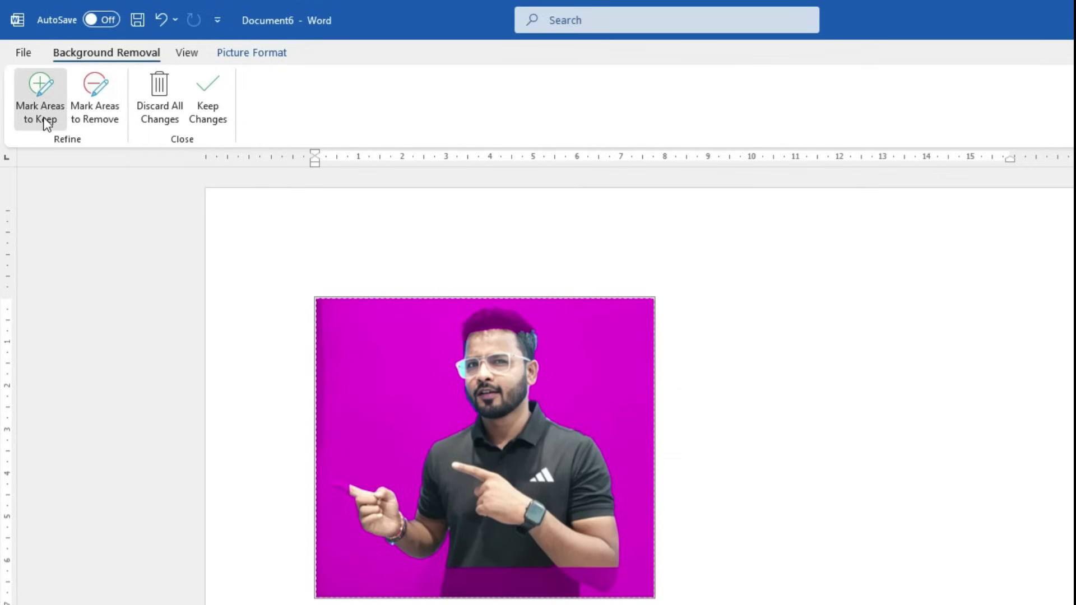
ctrl+scroll(584, 411, up, 3)
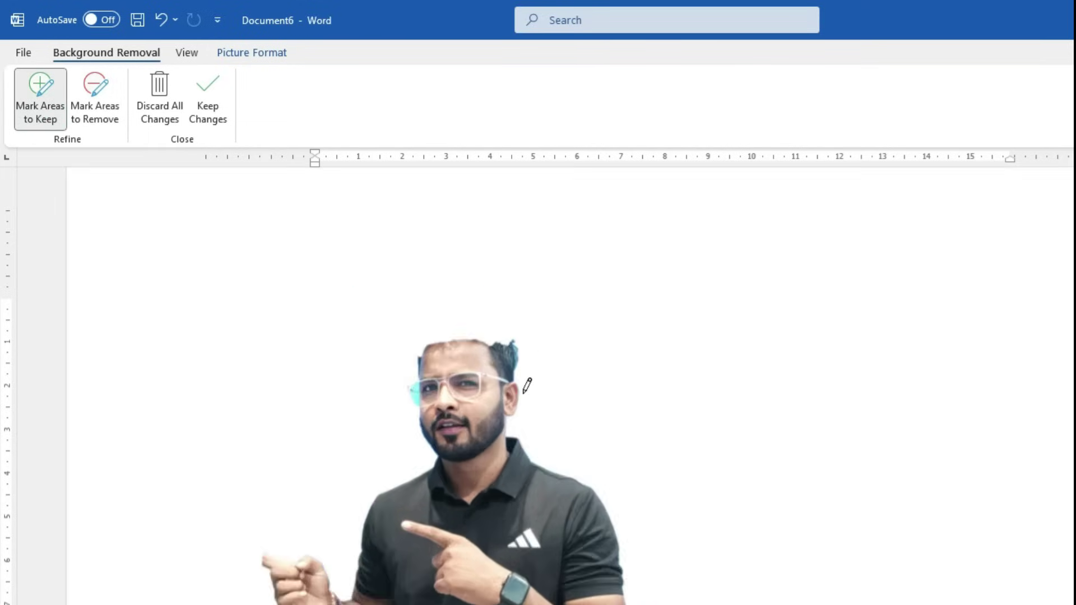
mouse_move(563, 366)
mouse_down()
mouse_move(561, 375)
mouse_move(575, 335)
mouse_move(617, 321)
mouse_move(683, 335)
mouse_move(696, 353)
mouse_move(574, 361)
mouse_move(601, 336)
mouse_move(663, 346)
mouse_move(616, 344)
mouse_move(581, 319)
mouse_move(657, 322)
mouse_move(695, 348)
mouse_up()
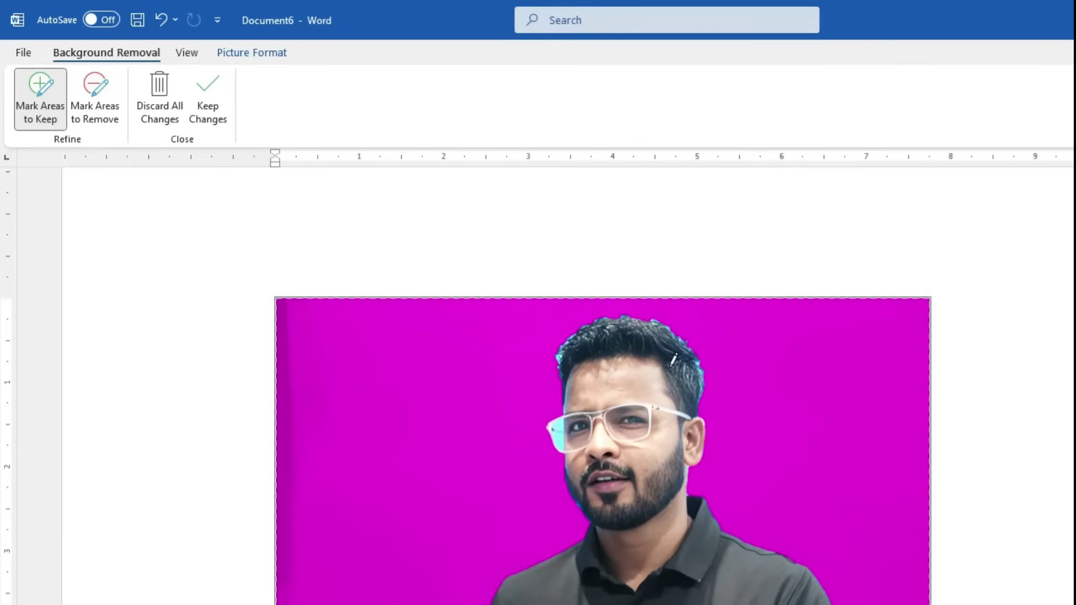
scroll(626, 424, down, 8)
drag(346, 242, 306, 229)
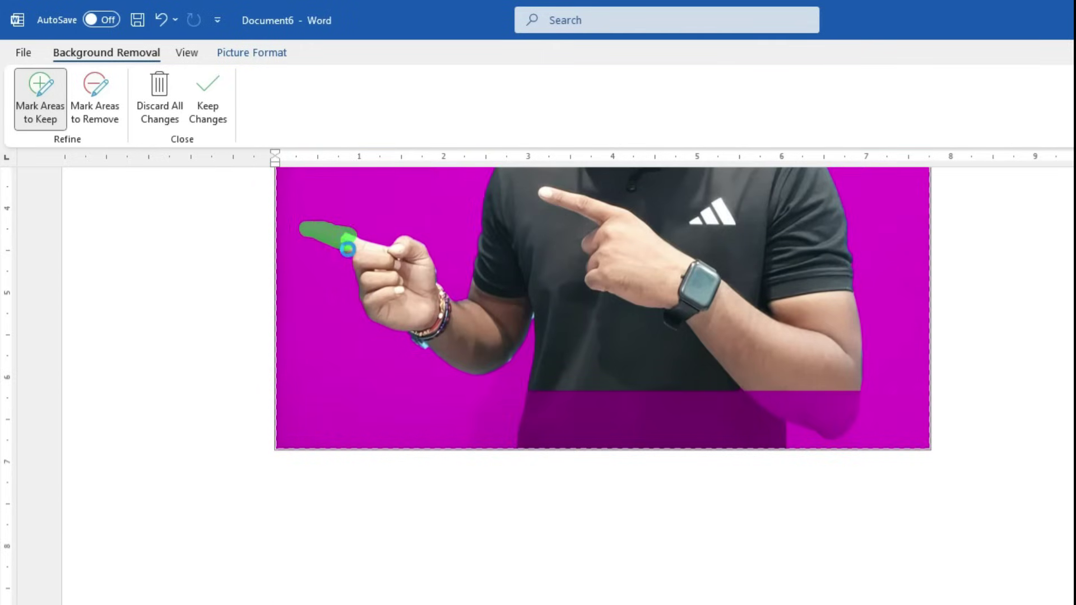
scroll(573, 537, up, 4)
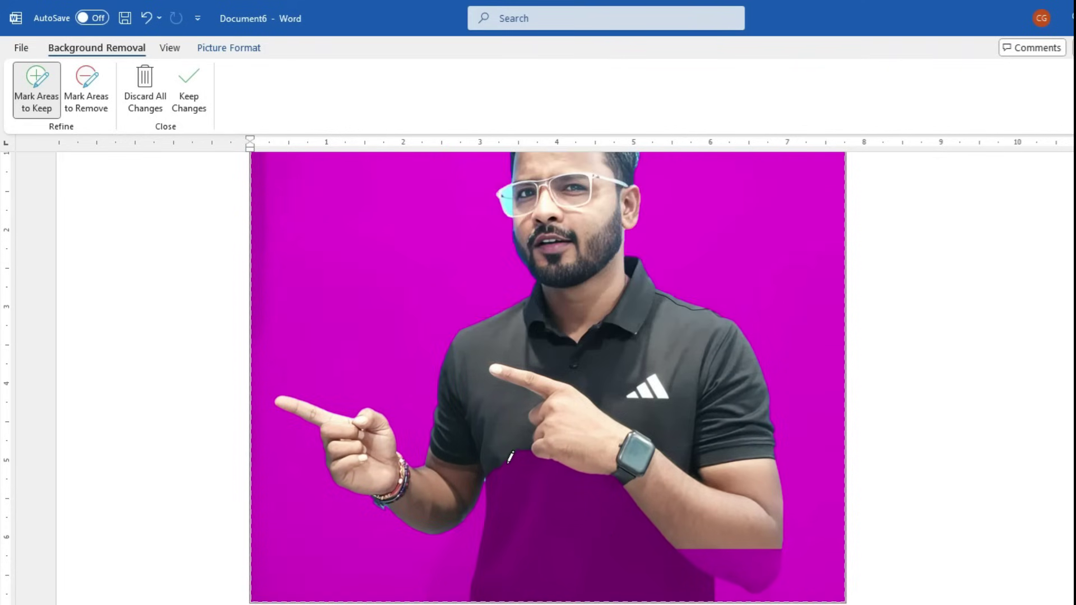
mouse_move(508, 461)
mouse_down()
mouse_move(509, 552)
mouse_move(533, 590)
mouse_move(688, 583)
mouse_move(614, 475)
mouse_move(522, 458)
mouse_move(609, 537)
mouse_move(640, 547)
mouse_up()
mouse_move(707, 562)
mouse_down()
mouse_move(766, 577)
mouse_move(697, 562)
mouse_move(771, 583)
mouse_up()
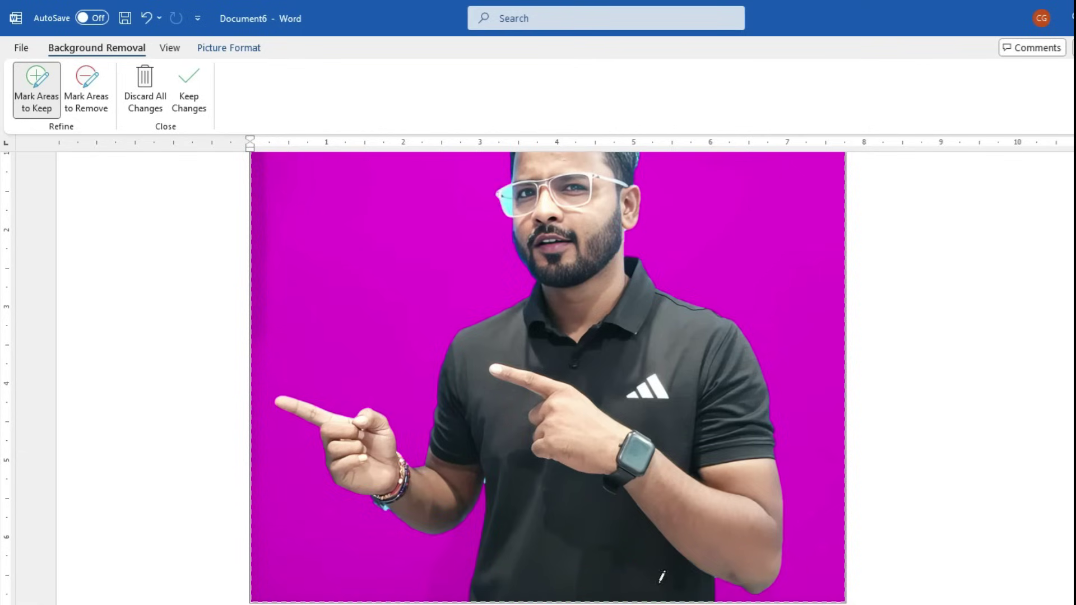
scroll(660, 533, up, 6)
scroll(711, 526, down, 5)
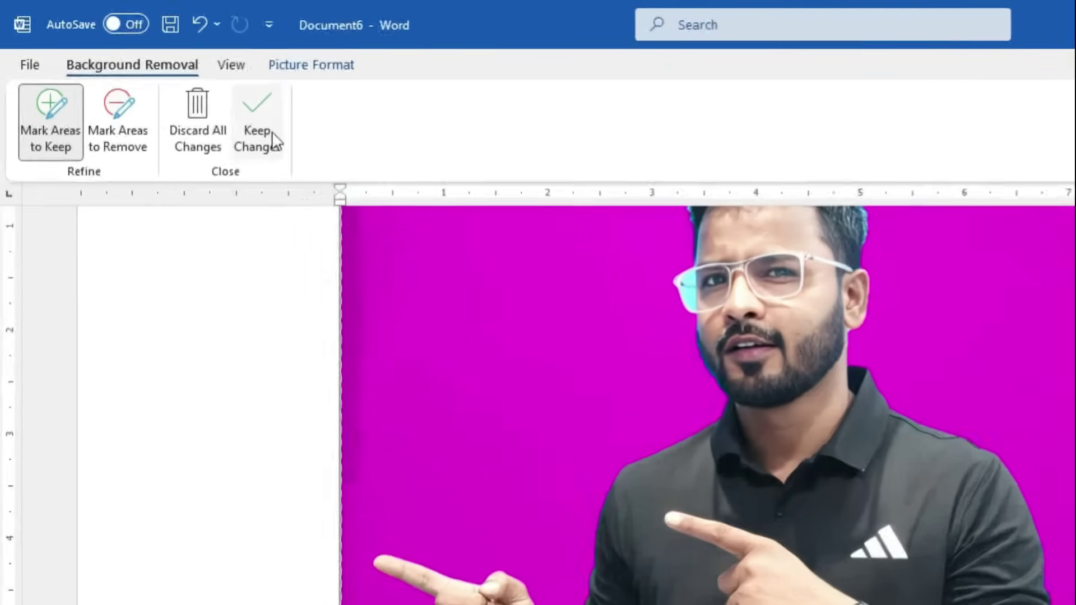
click(189, 87)
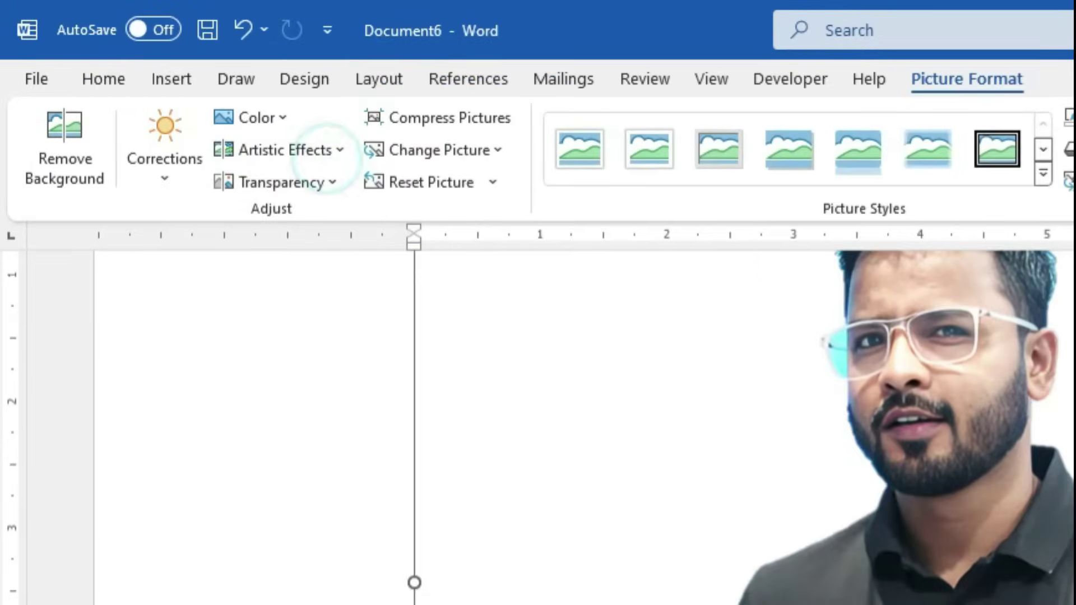
Bring up the Corrections gallery with sharpen/soften and brightness/contrast presets for the cut-out photo
scroll(1059, 509, down, 3)
scroll(1009, 560, up, 3)
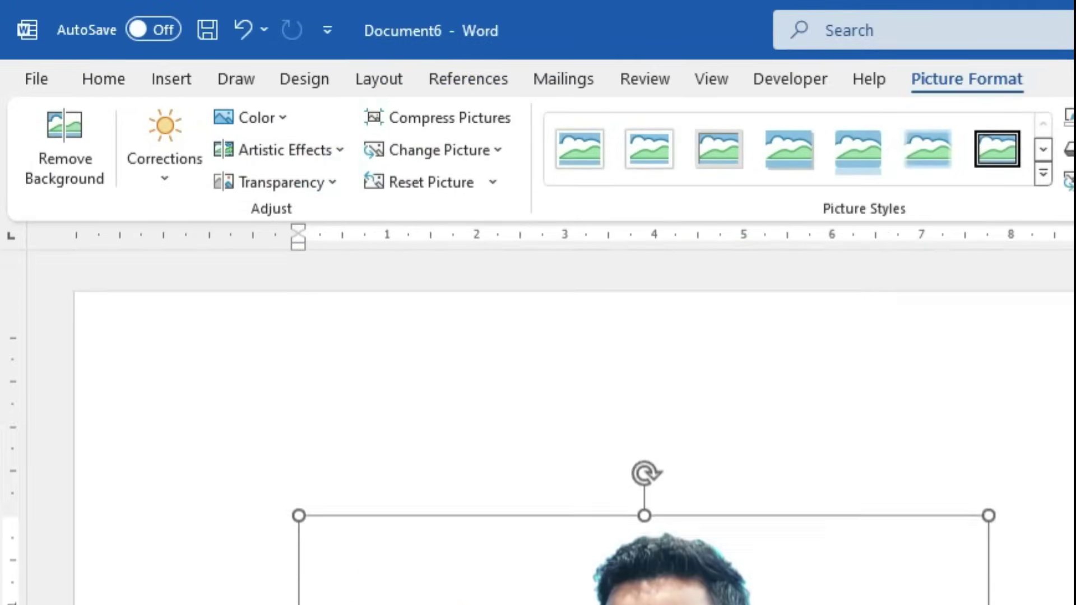
scroll(963, 601, down, 4)
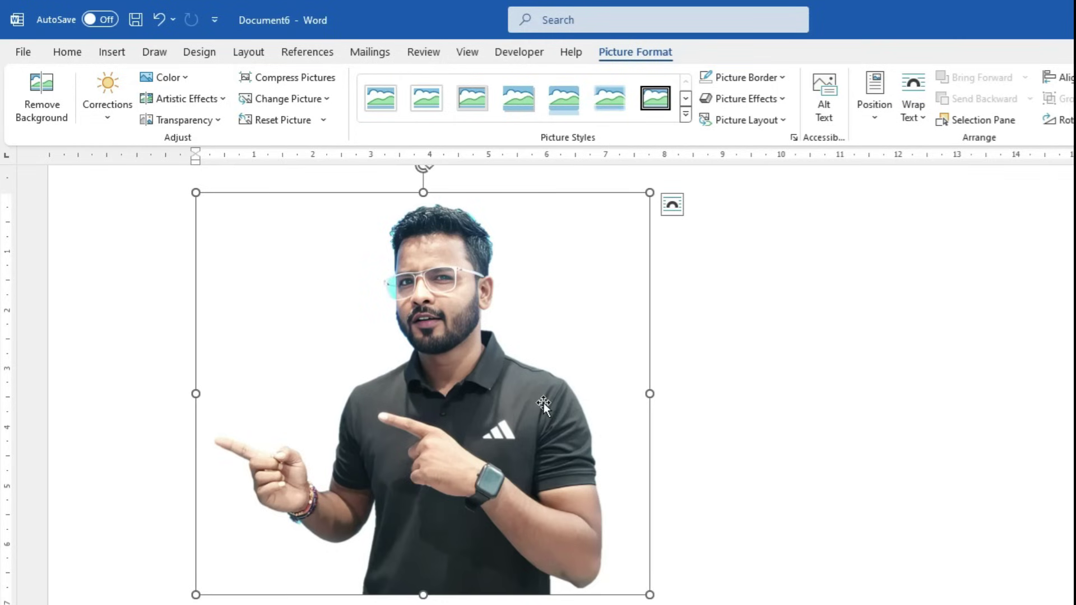
click(102, 120)
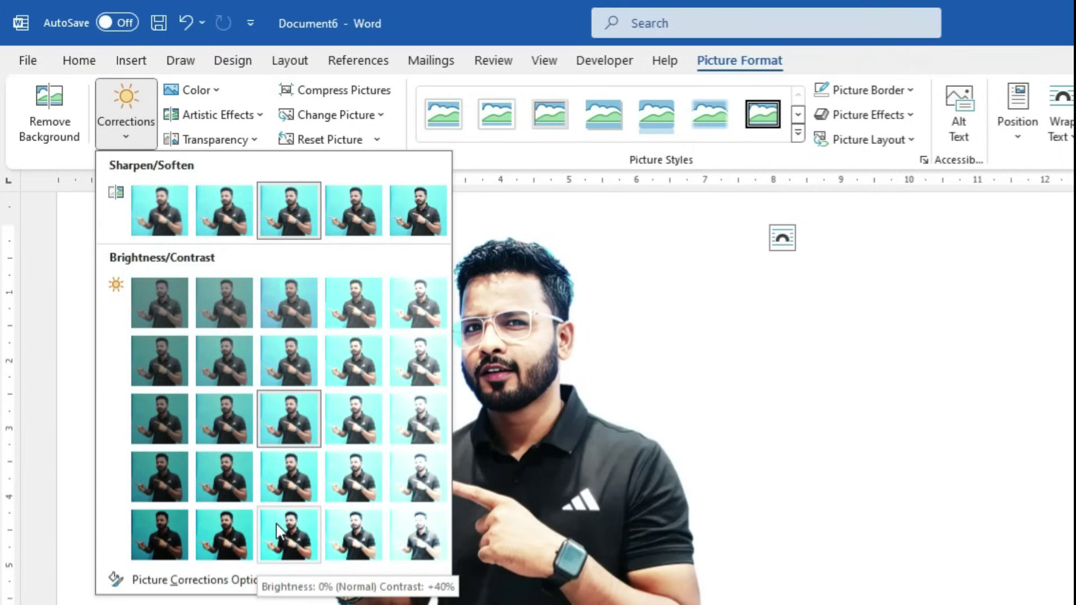
Raise the photo's contrast by 20%, then recolour it to grayscale and then dark gold
click(295, 483)
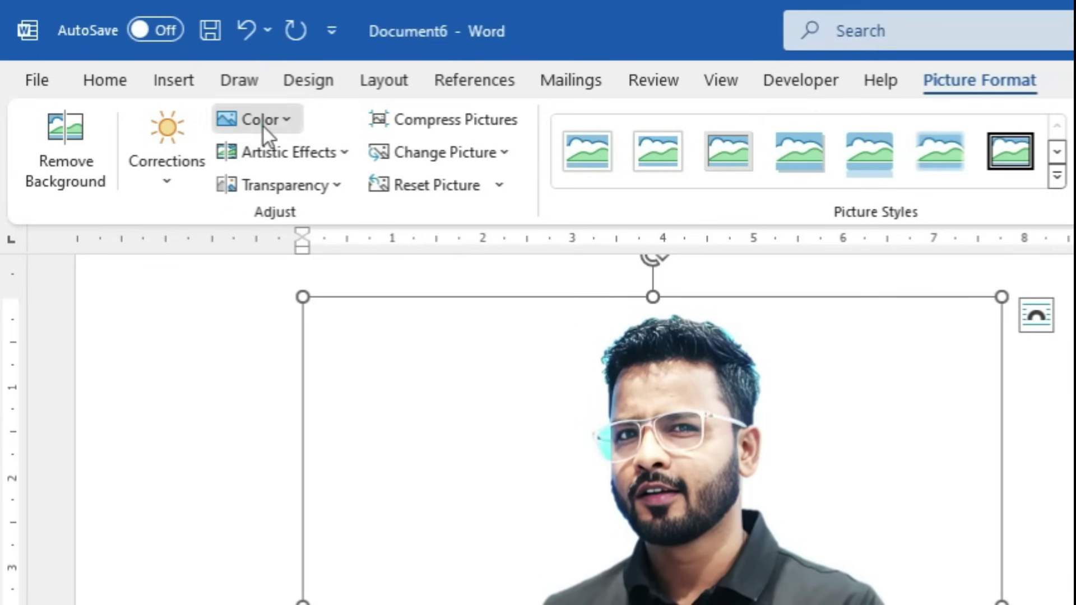
click(197, 94)
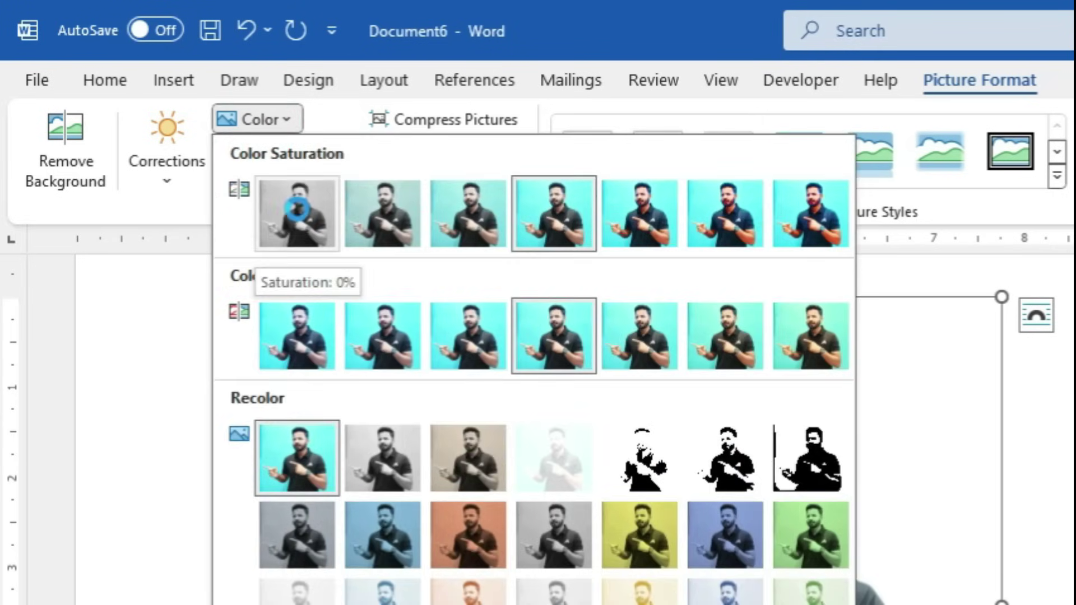
click(298, 210)
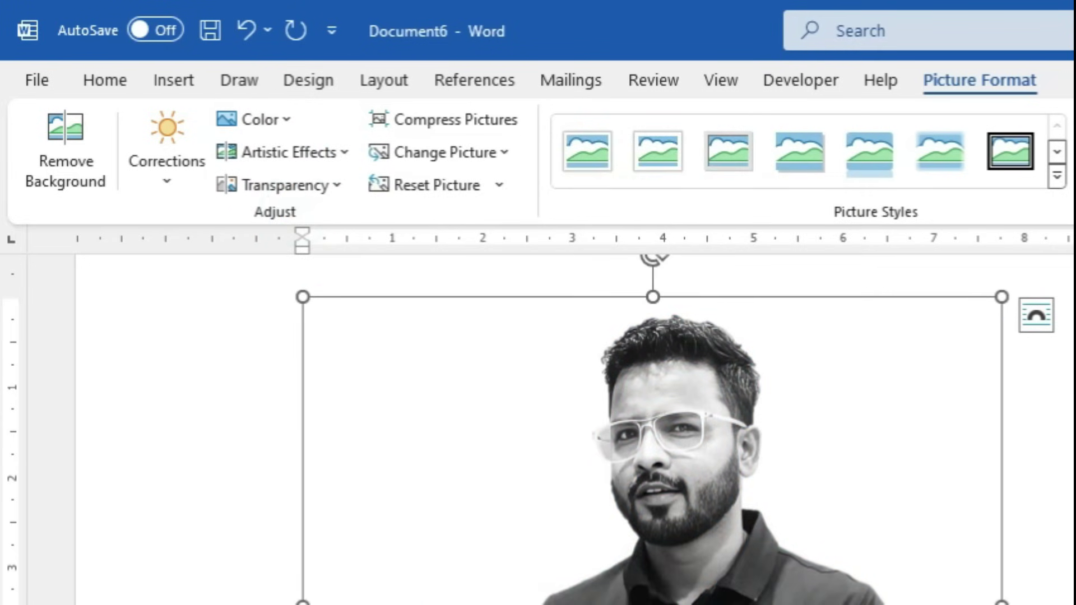
click(274, 128)
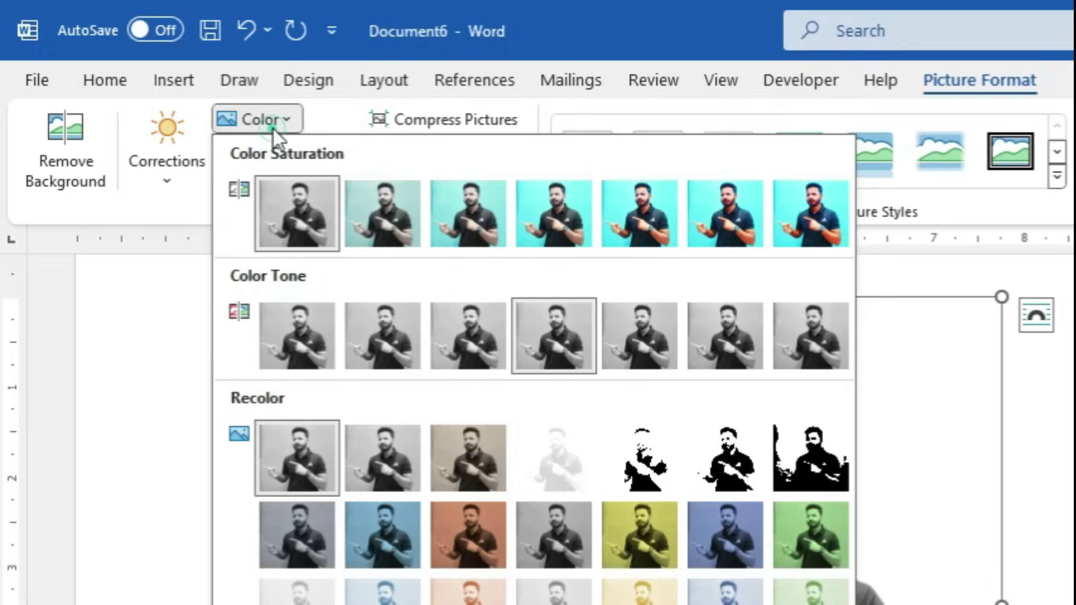
click(648, 552)
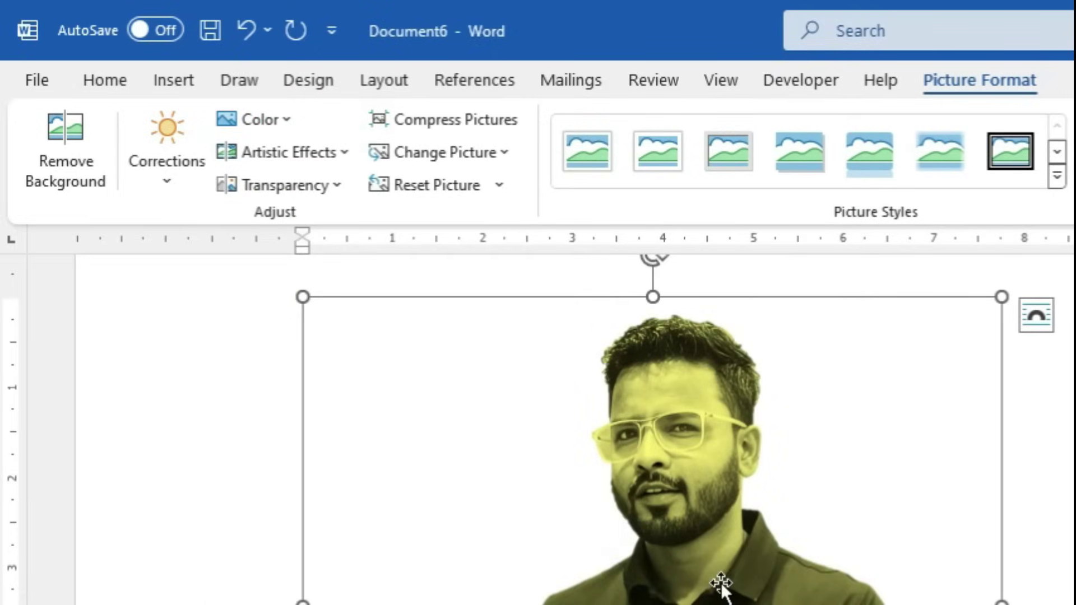
Undo the dark gold and grayscale recolours, restoring the photo's original colours
key(ctrl+z)
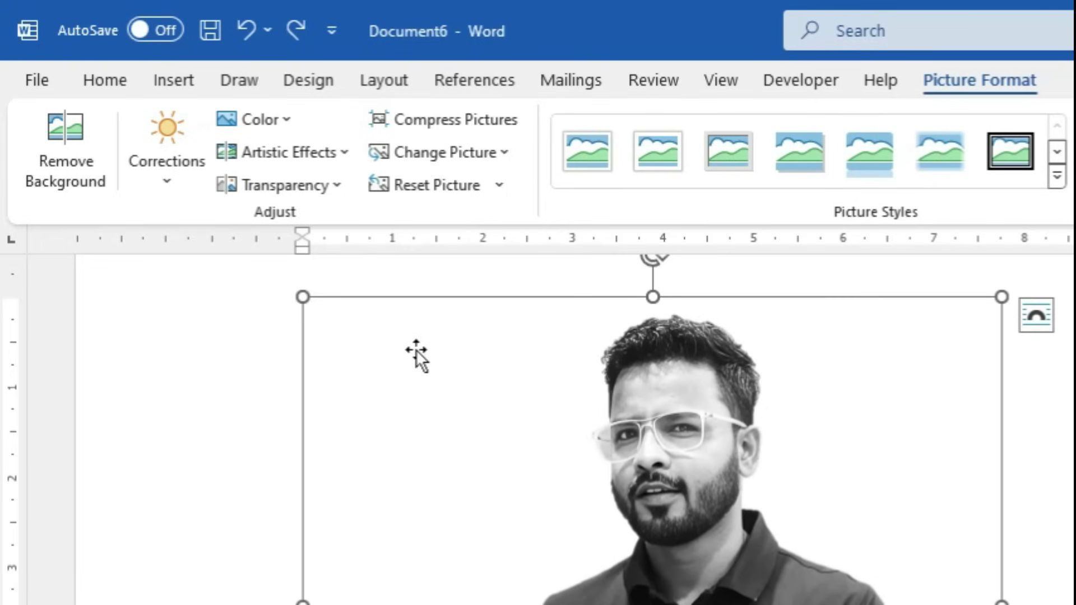
key(ctrl+z)
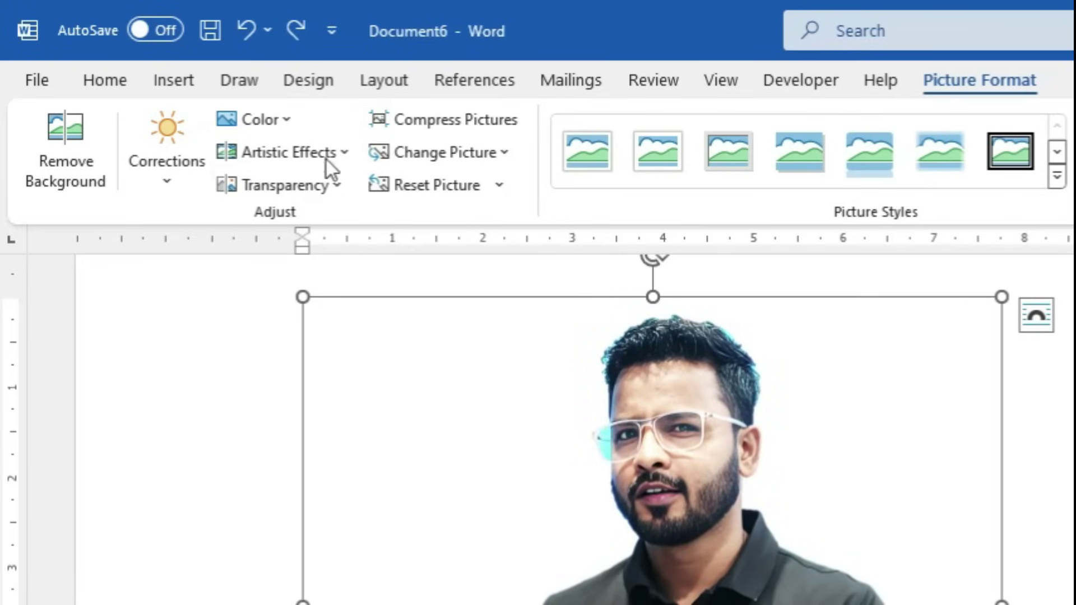
click(332, 153)
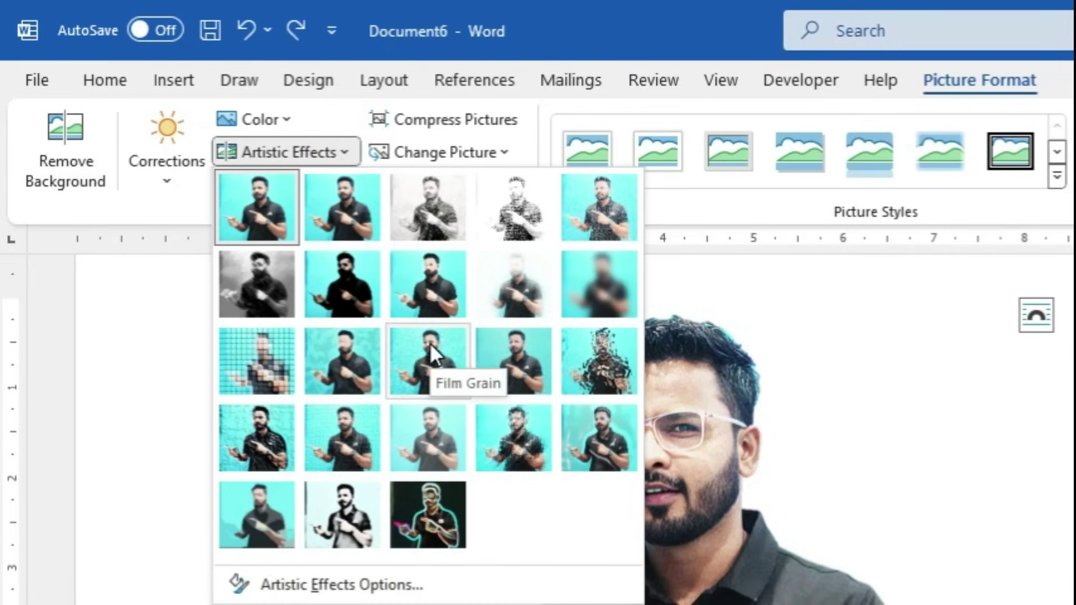
click(429, 343)
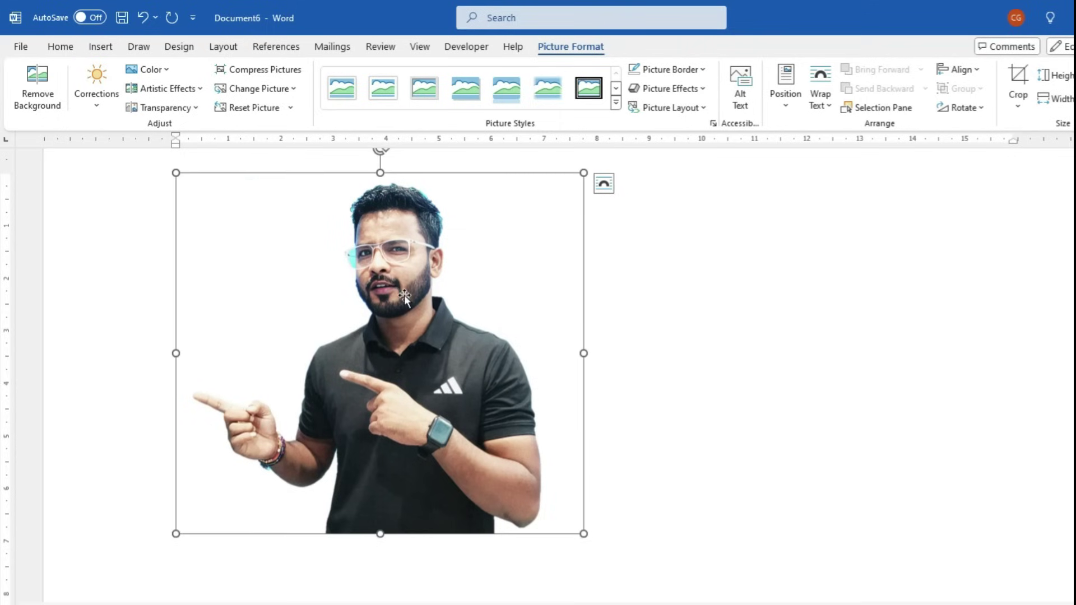
ctrl+scroll(583, 517, up, 3)
scroll(769, 447, down, 2)
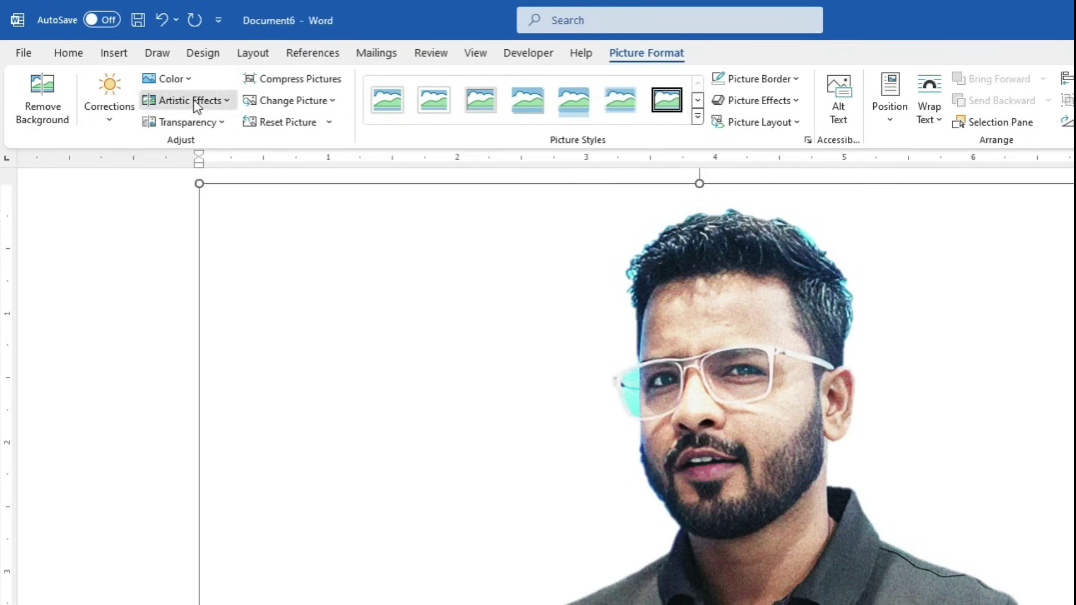
click(196, 105)
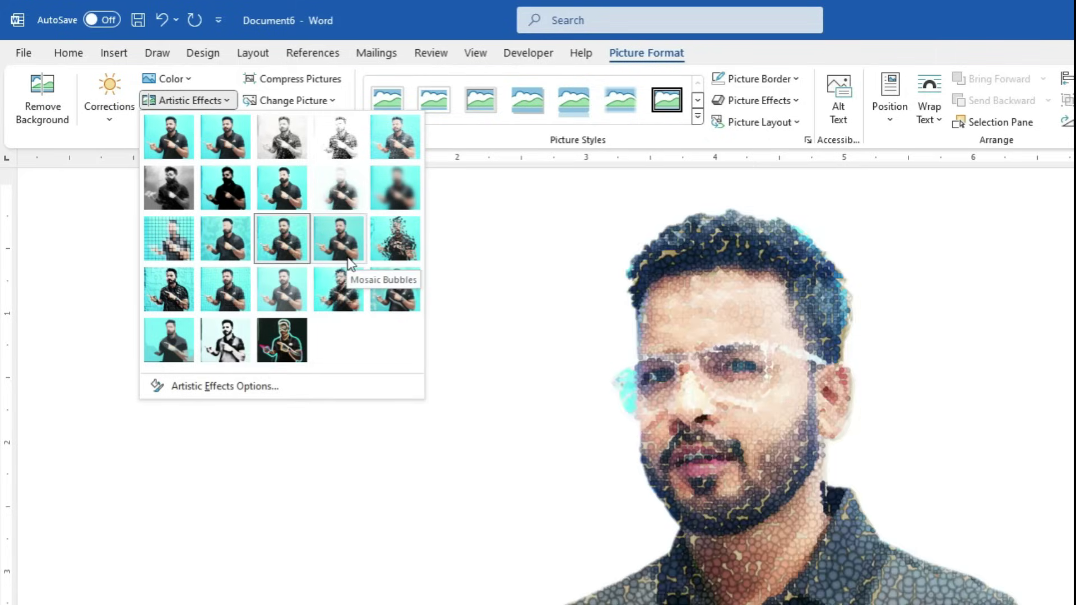
click(330, 437)
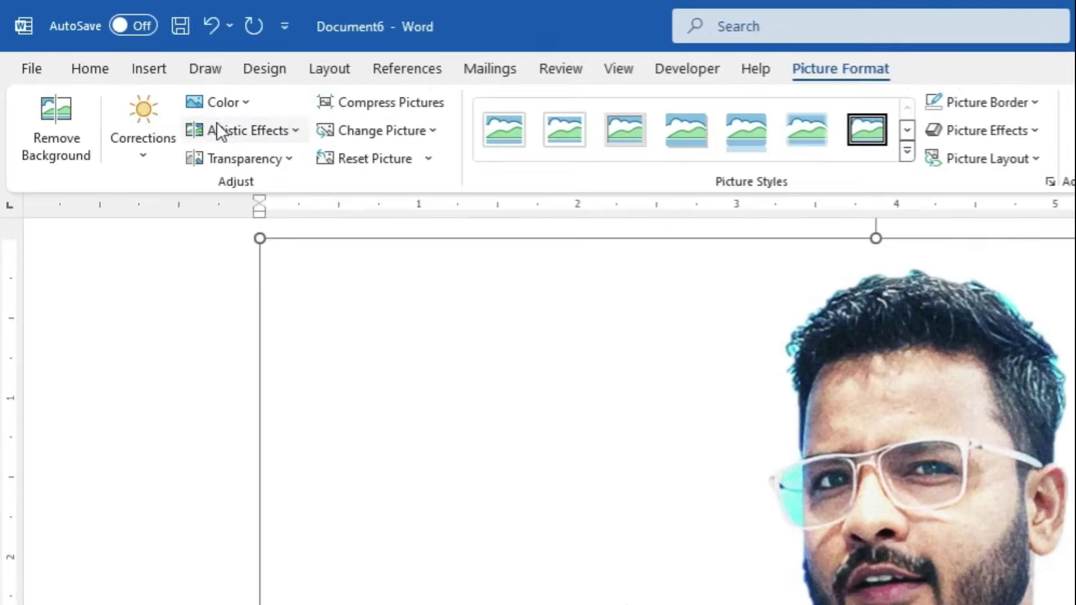
click(172, 112)
click(185, 145)
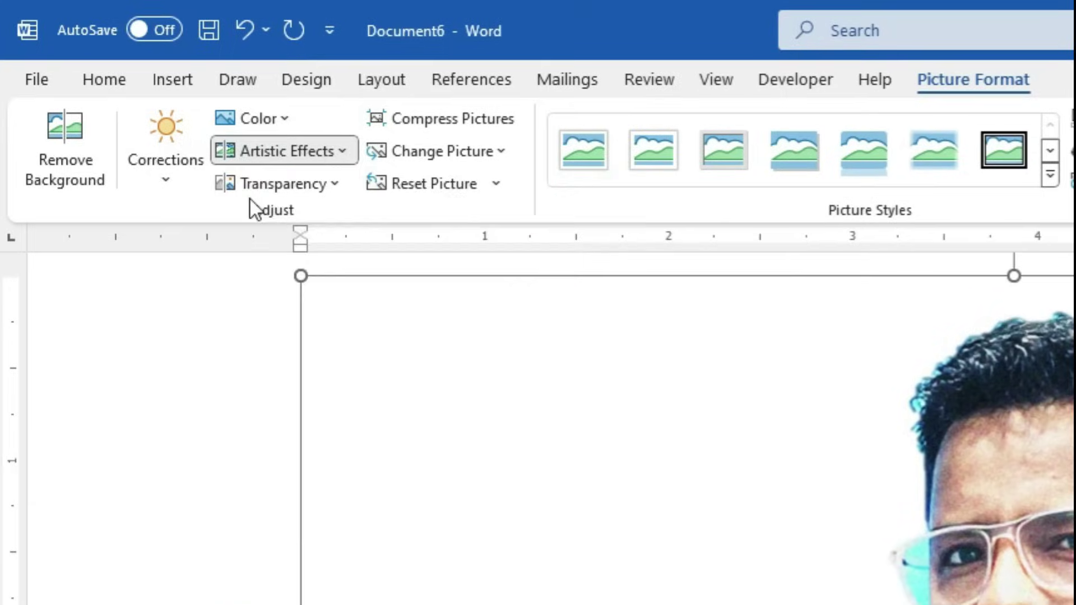
click(300, 183)
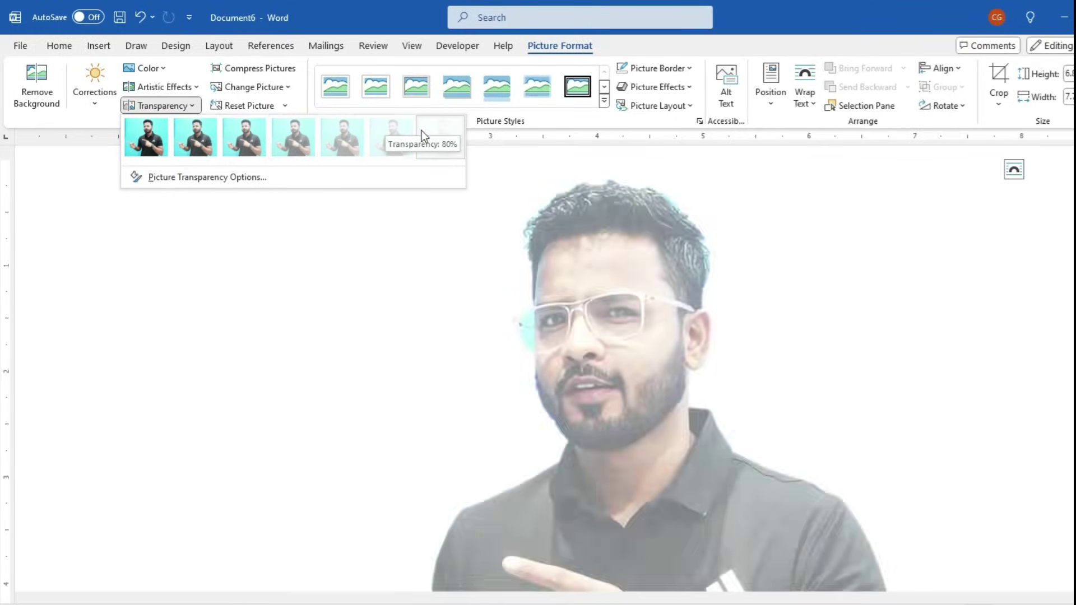
click(397, 136)
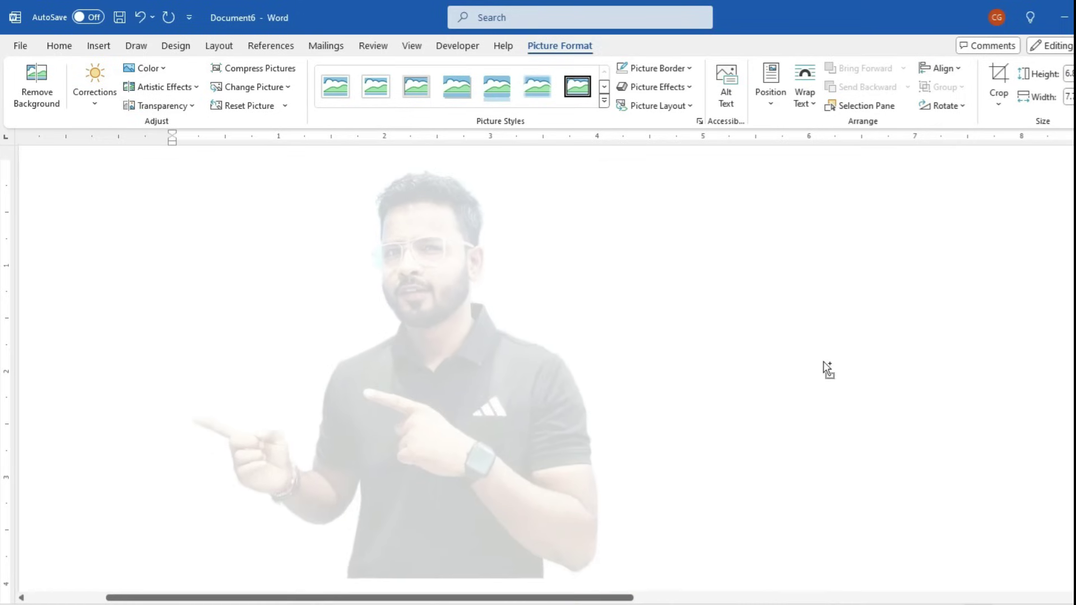
scroll(822, 363, down, 8)
click(819, 361)
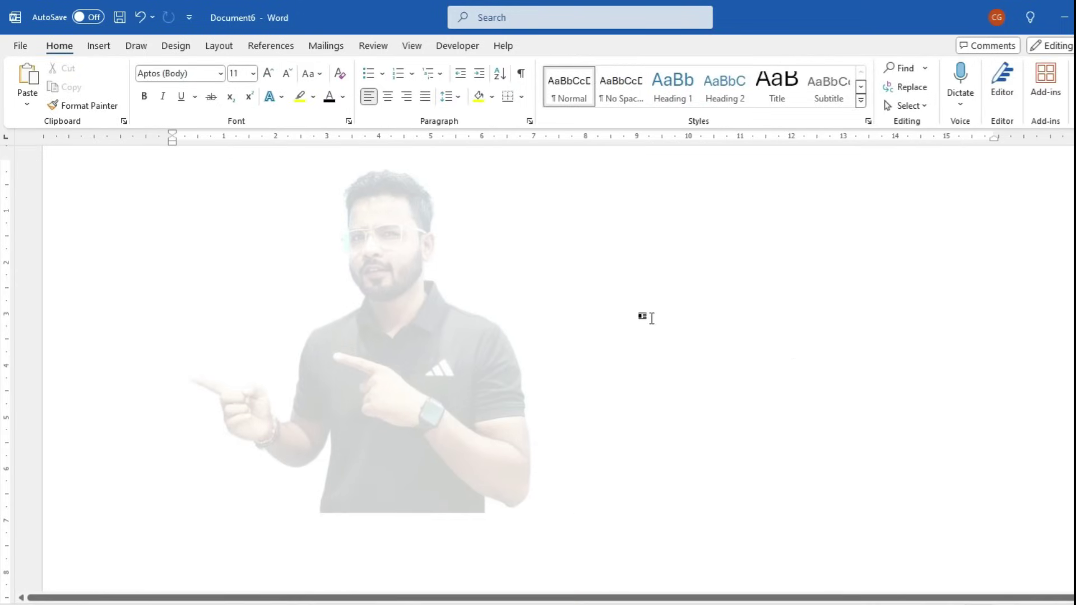
key(ctrl+z)
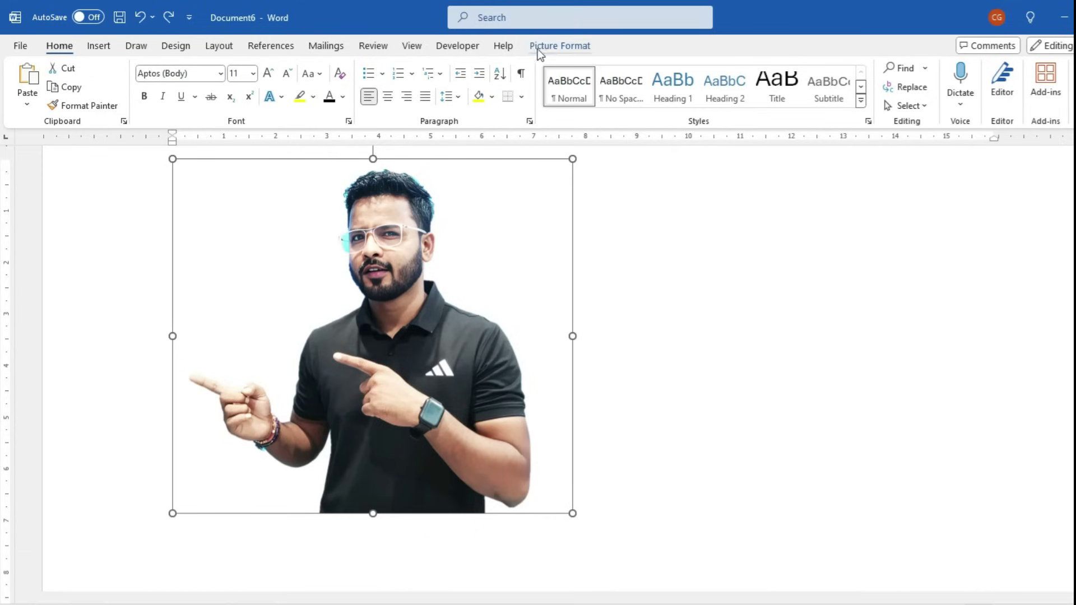
Reselect the cut-out photo and drag its corner handle inward to shrink it to a small size
click(537, 50)
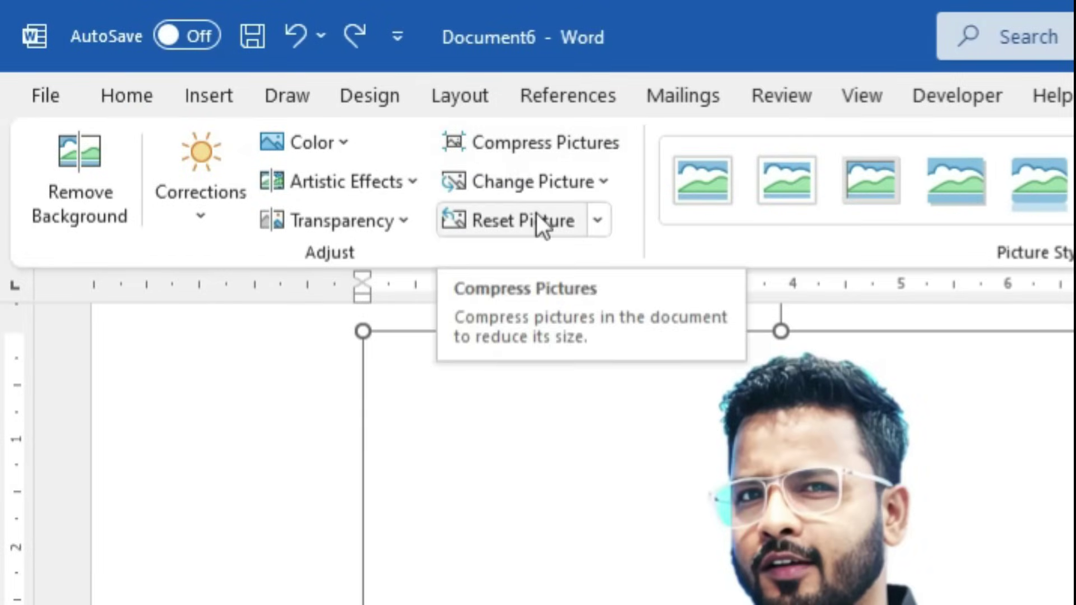
click(728, 317)
click(1037, 527)
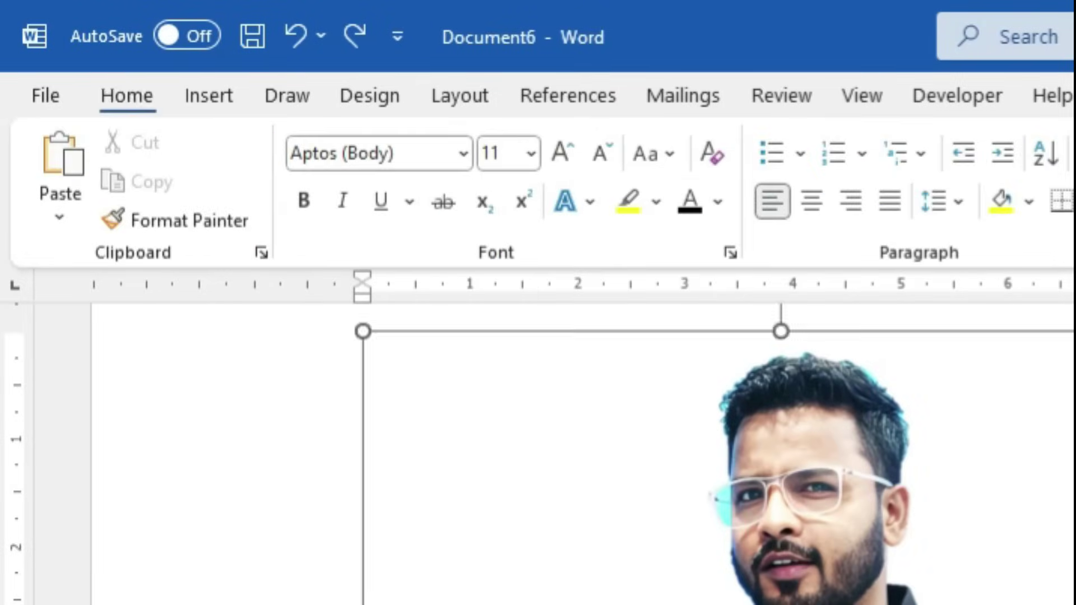
drag(1036, 603, 565, 427)
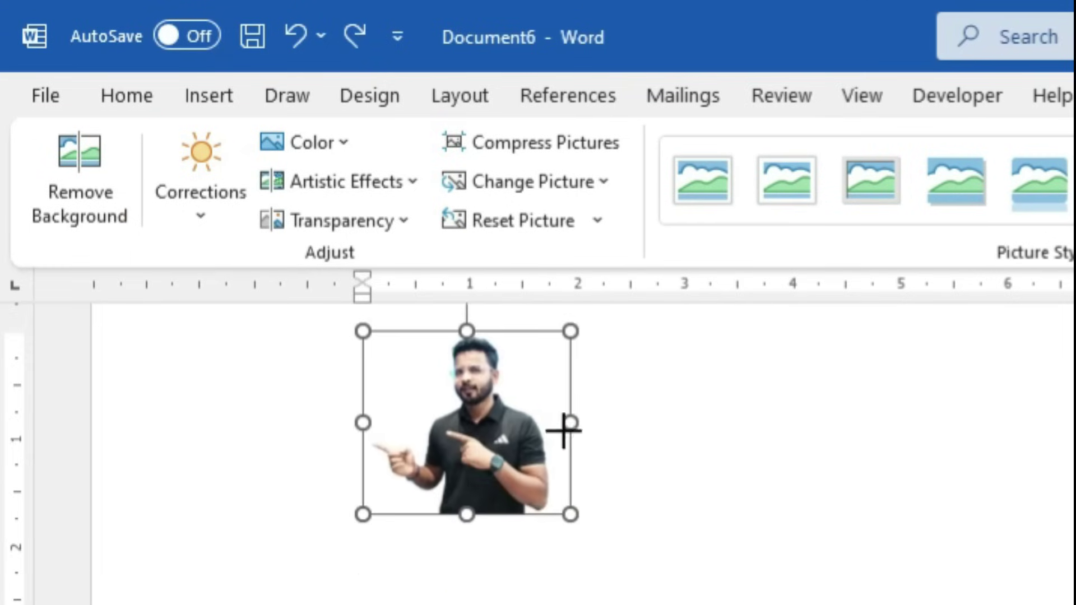
click(197, 91)
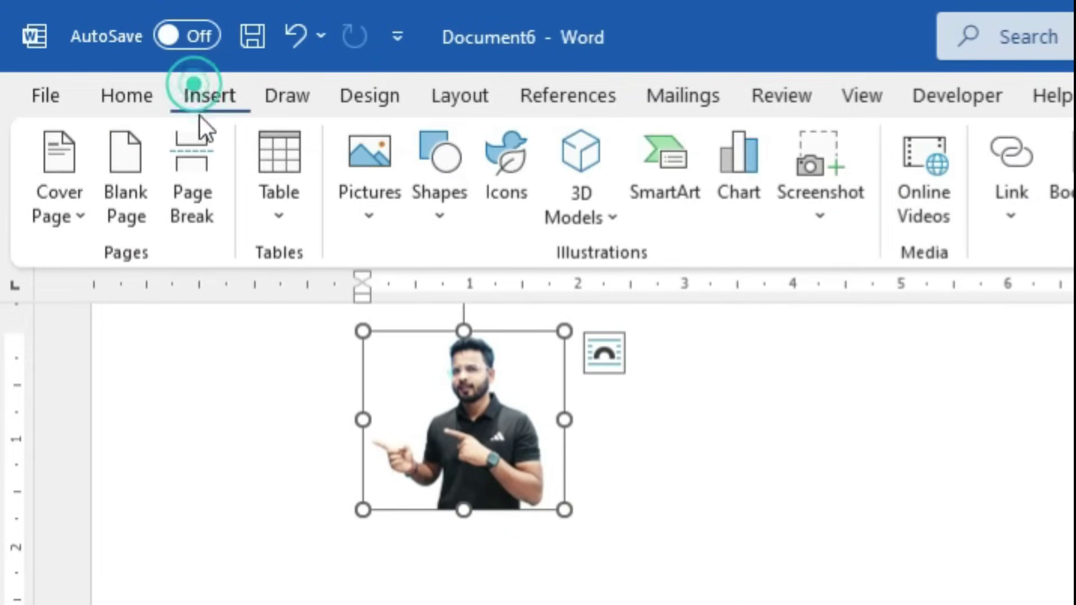
click(365, 188)
click(414, 305)
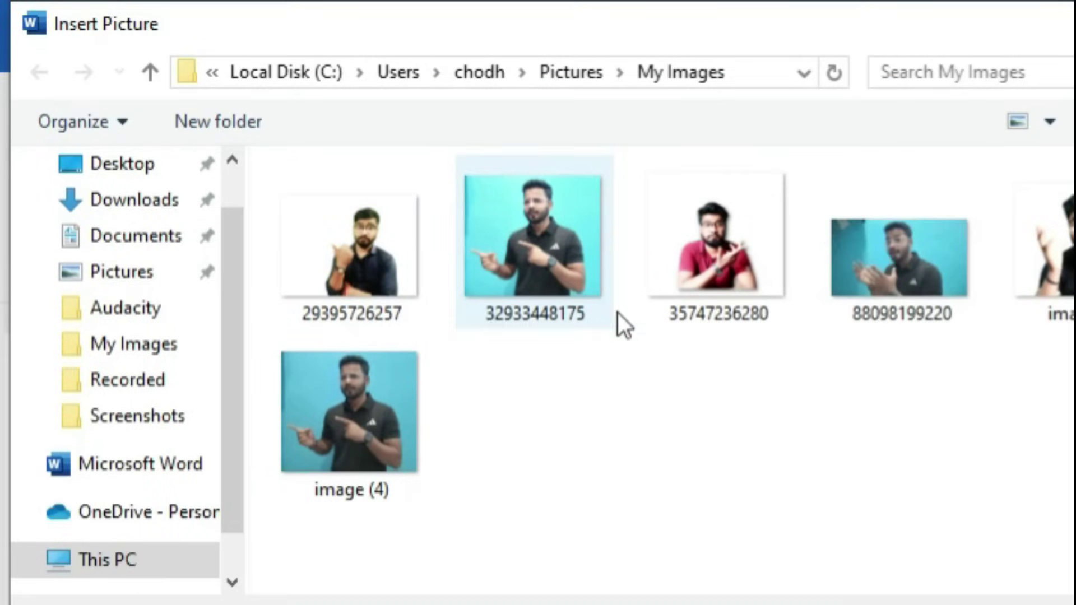
click(866, 238)
click(866, 238)
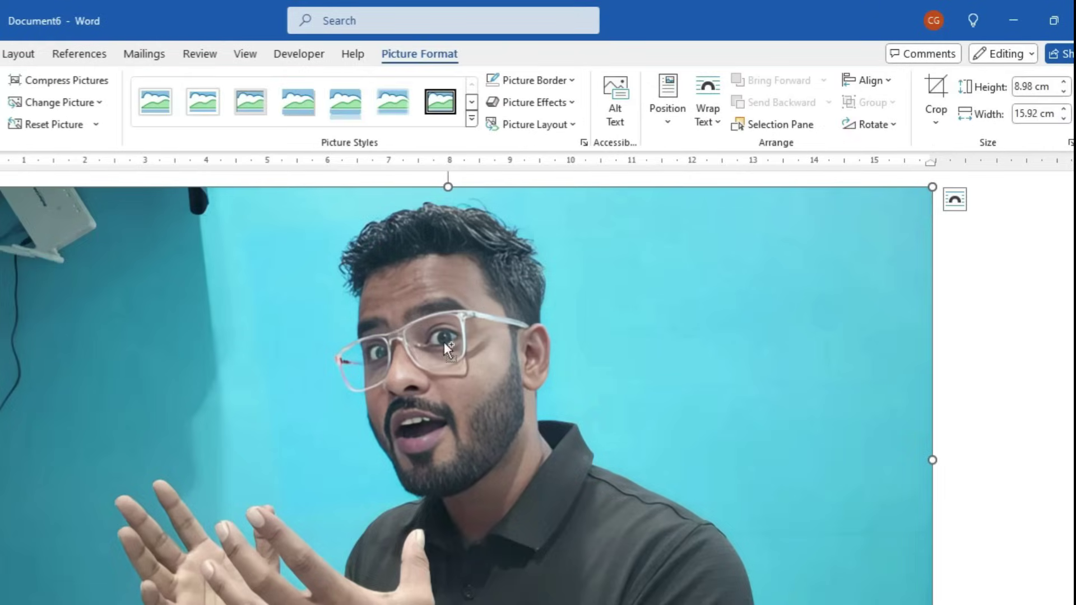
scroll(445, 352, down, 5)
scroll(448, 348, up, 2)
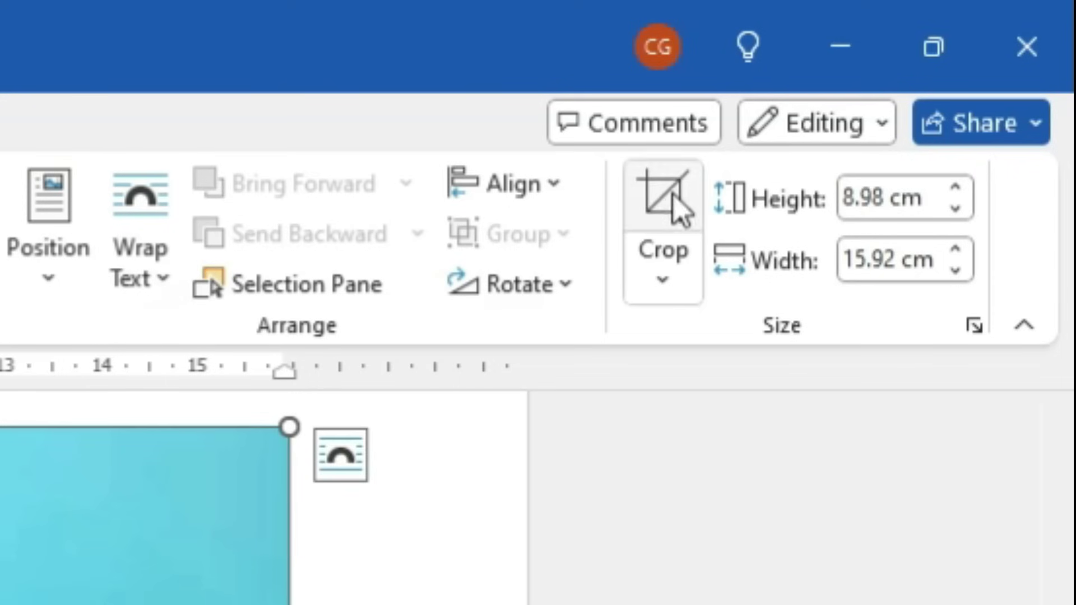
Crop the left, right and top edges of the blue-background photo to 8.67 by 10.81 cm
click(670, 199)
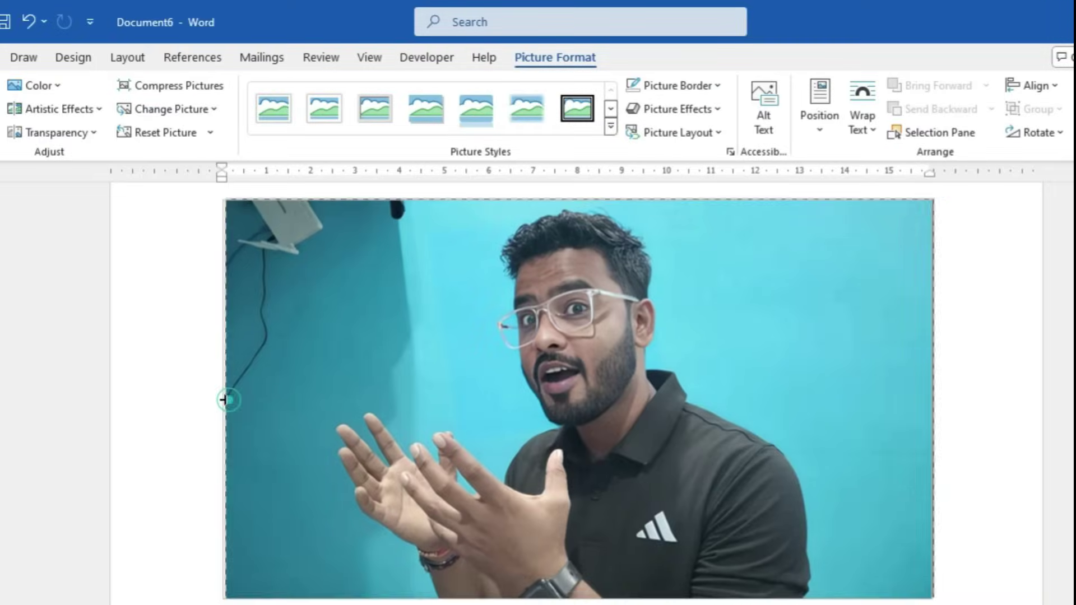
drag(224, 400, 330, 418)
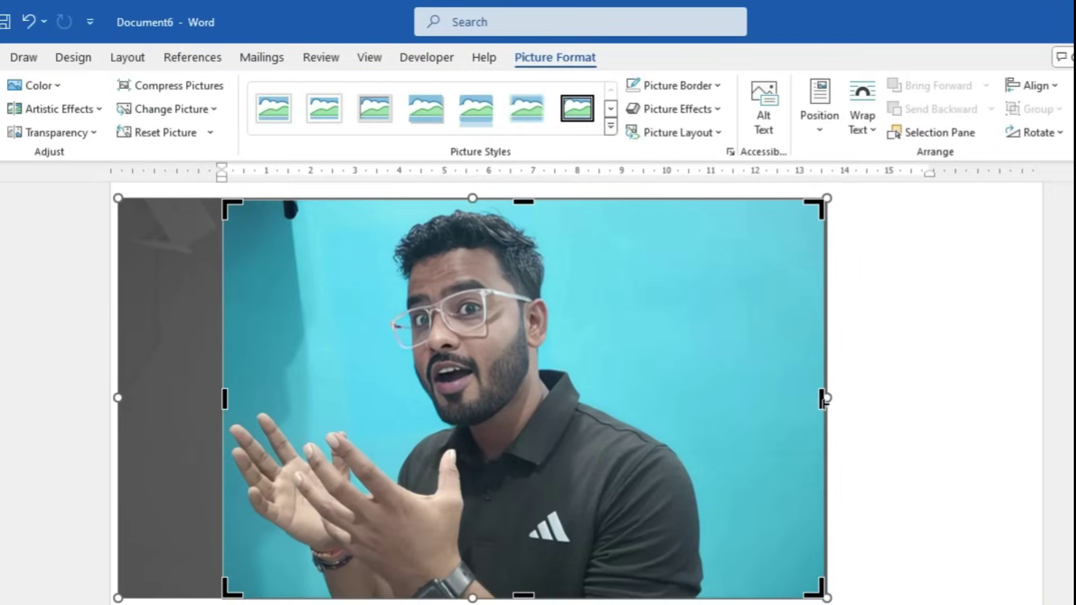
drag(827, 399, 703, 413)
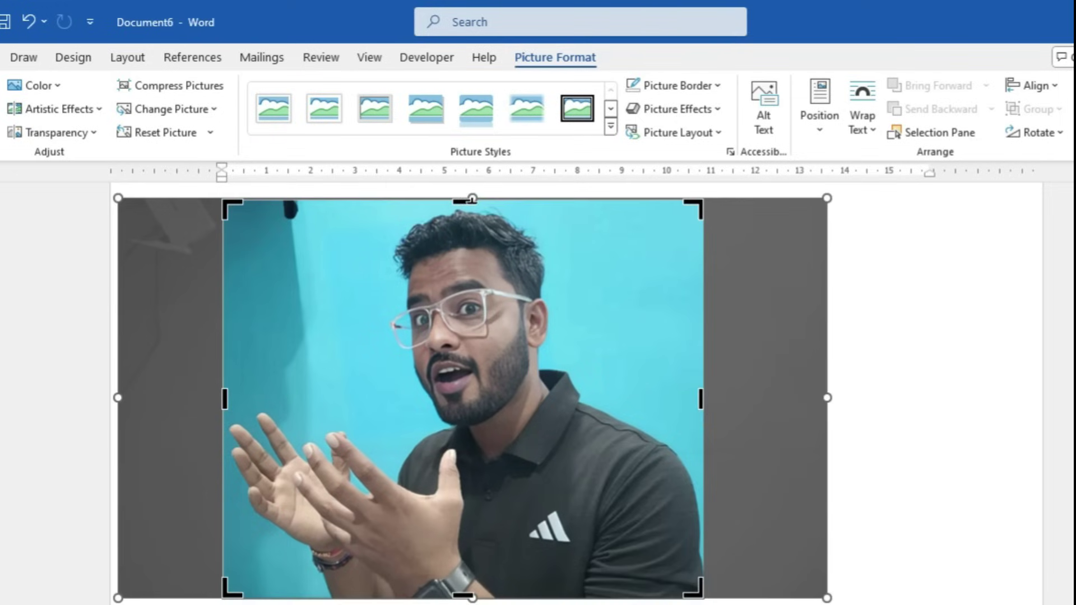
drag(467, 200, 469, 214)
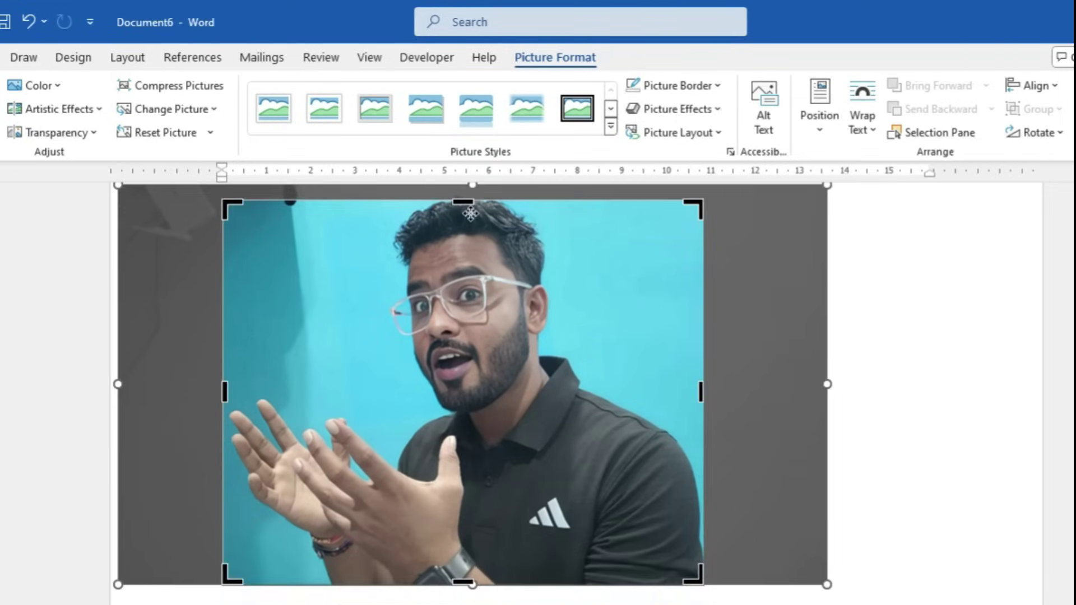
key(Escape)
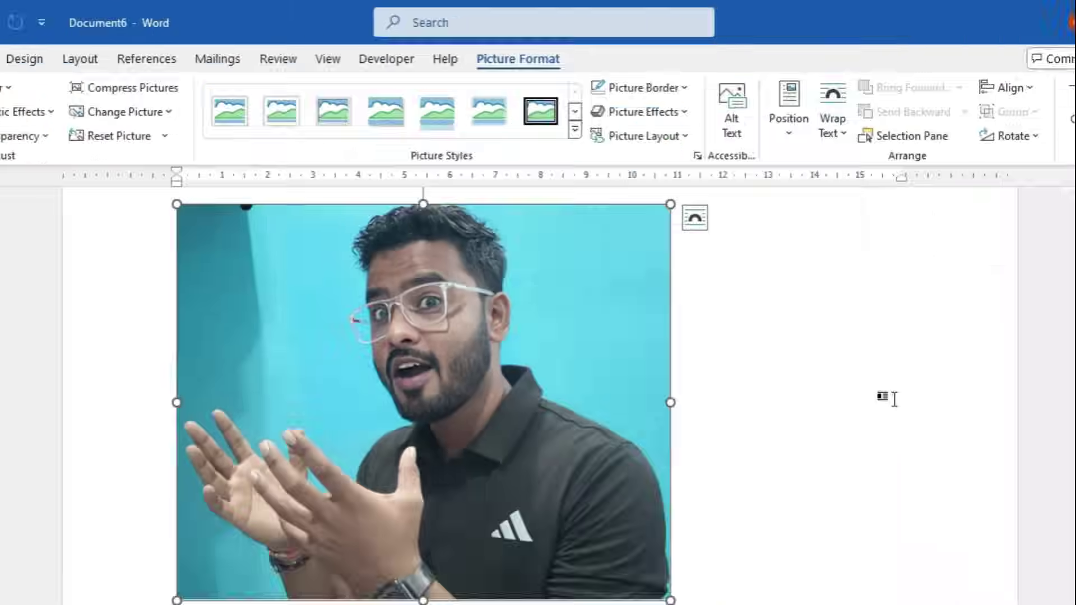
Recheck the cropped edges, then compress the picture, discarding the cropped areas
click(887, 396)
double_click(428, 349)
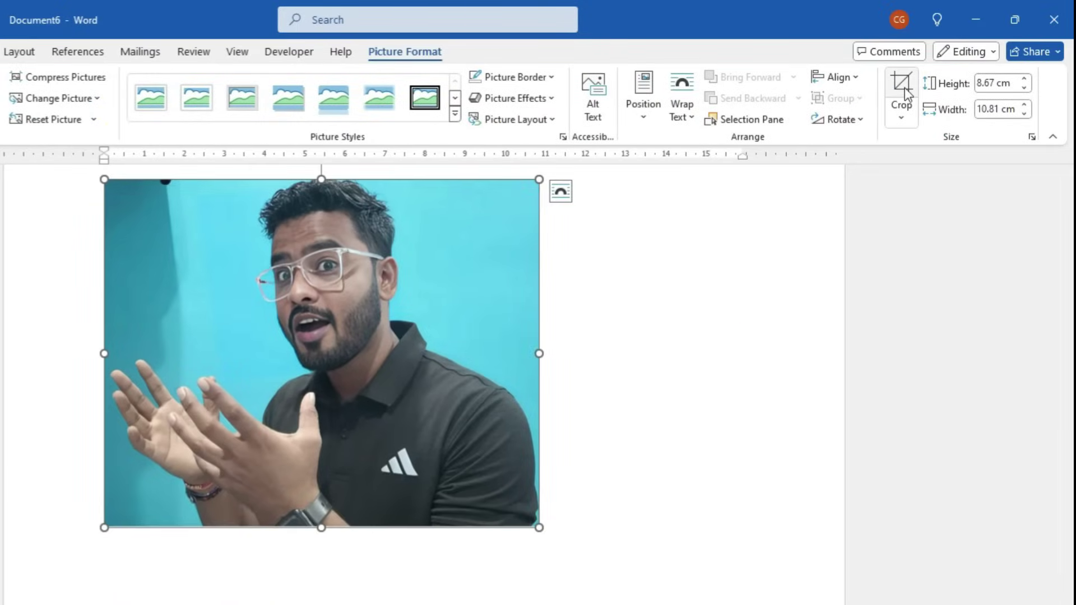
click(902, 86)
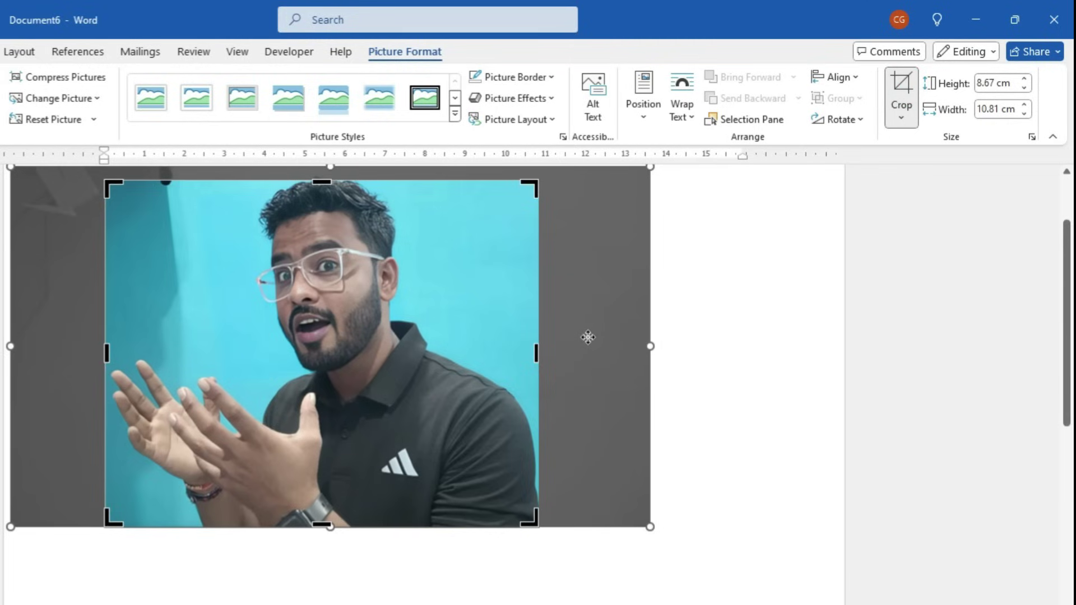
click(746, 294)
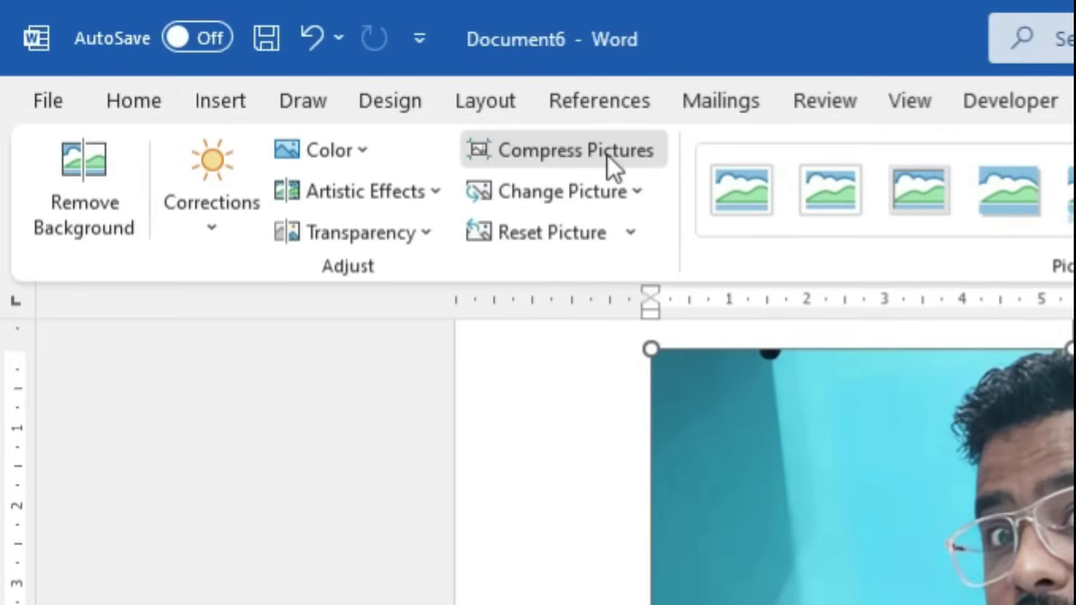
click(607, 153)
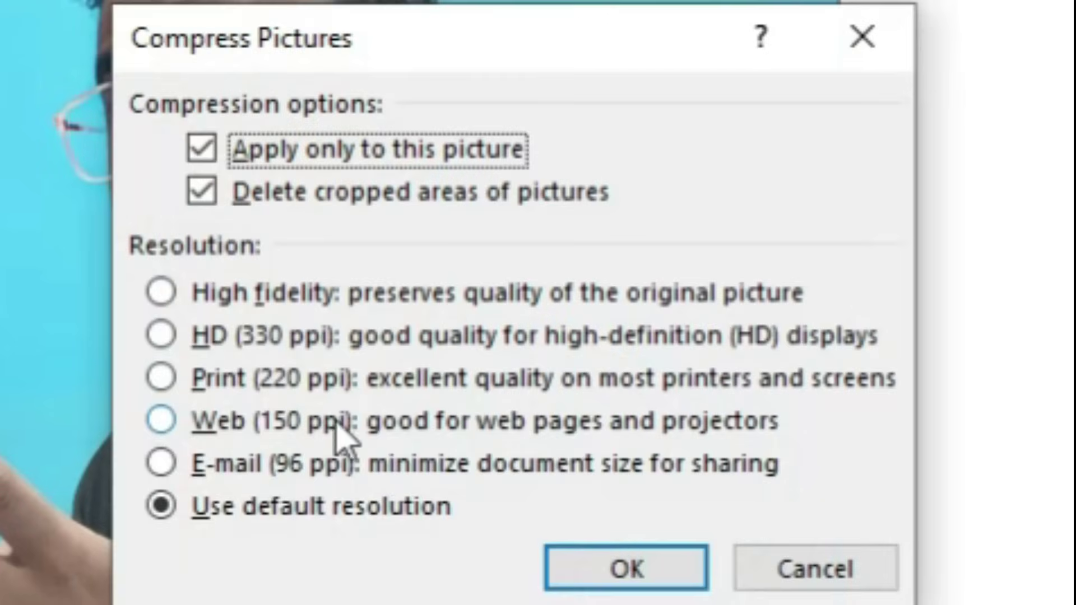
click(614, 574)
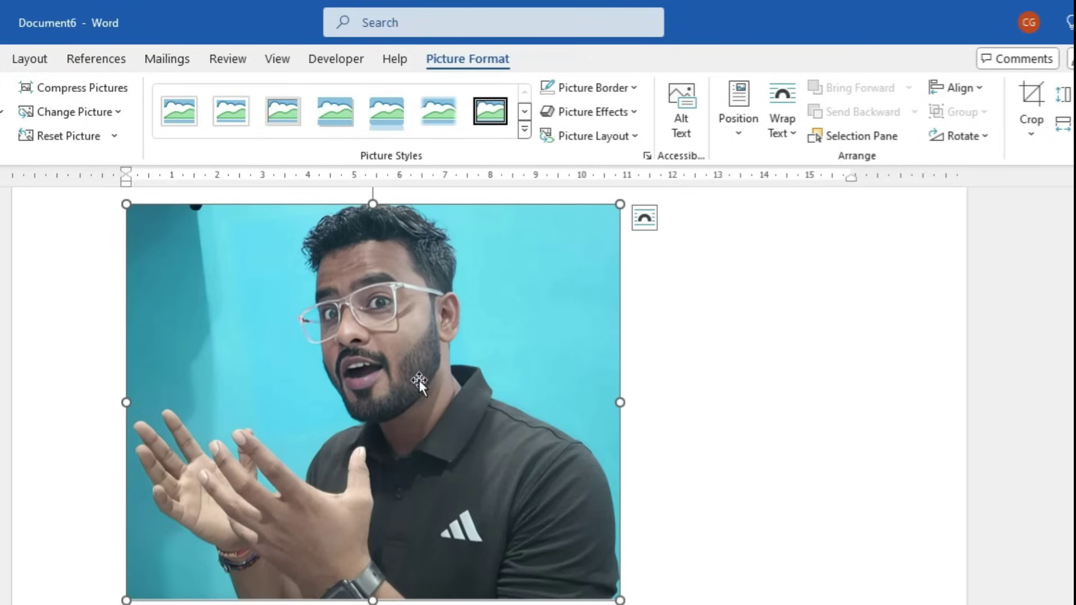
click(1030, 96)
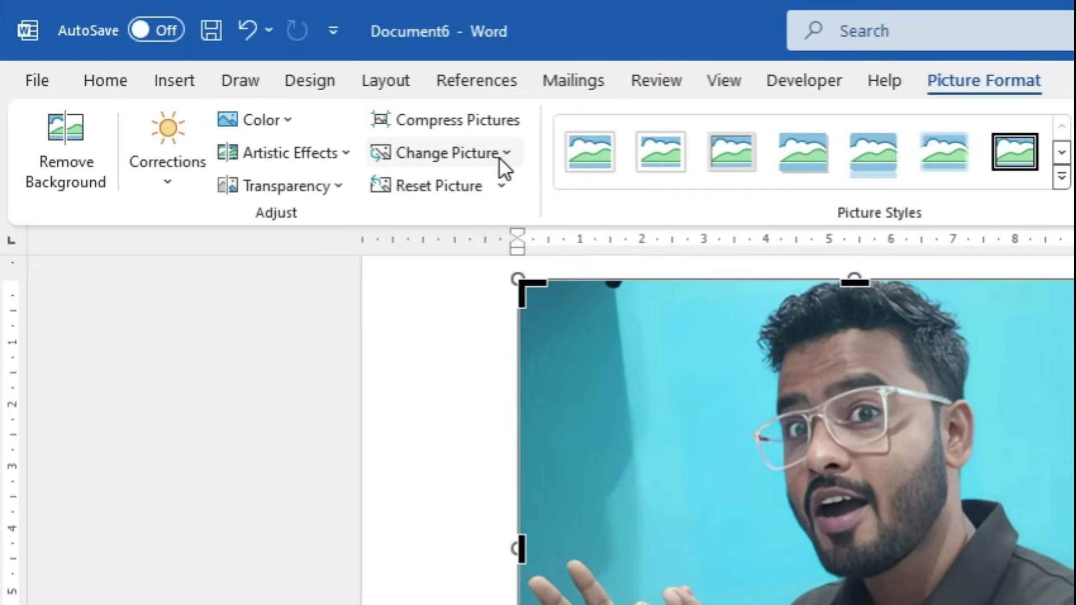
click(504, 156)
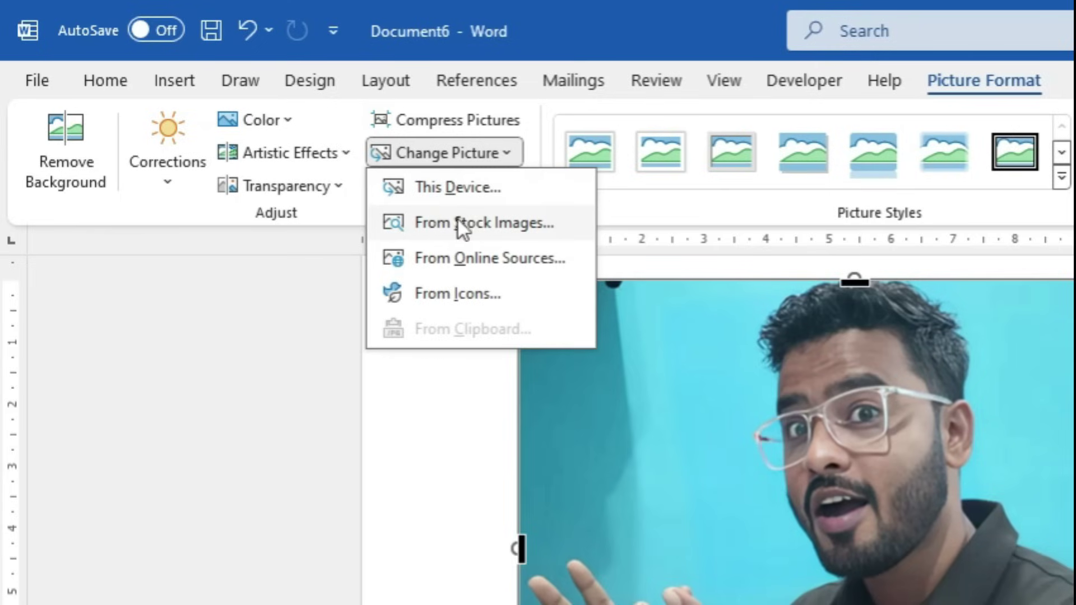
click(451, 188)
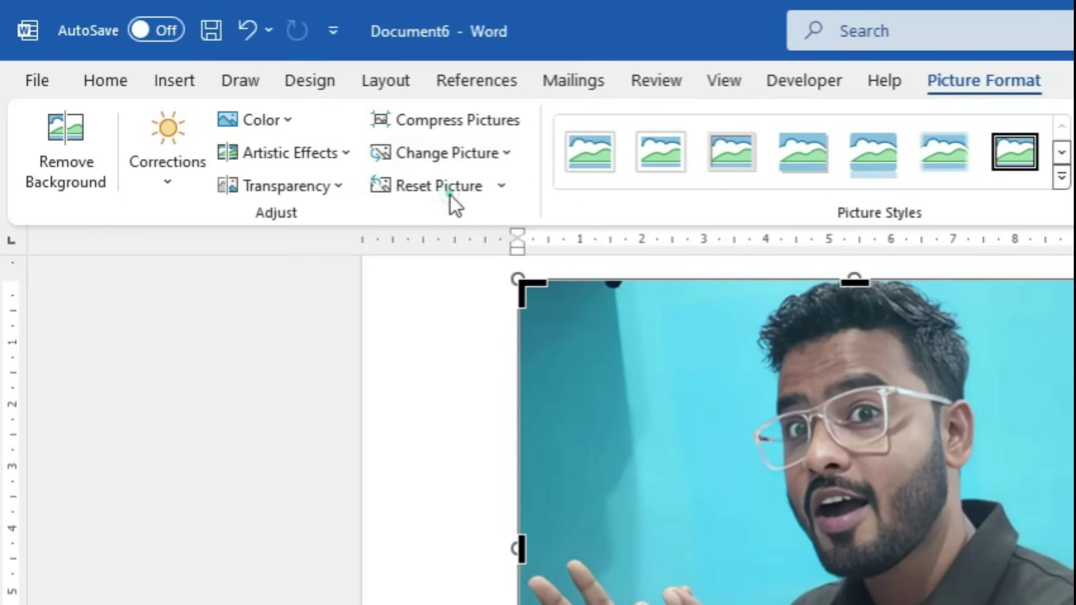
click(615, 216)
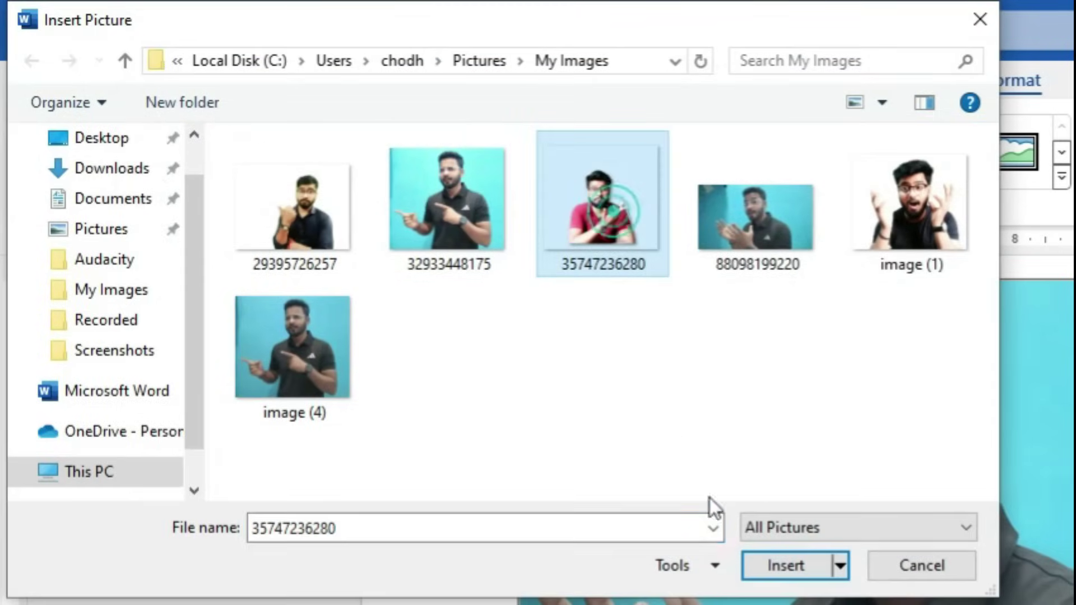
click(787, 568)
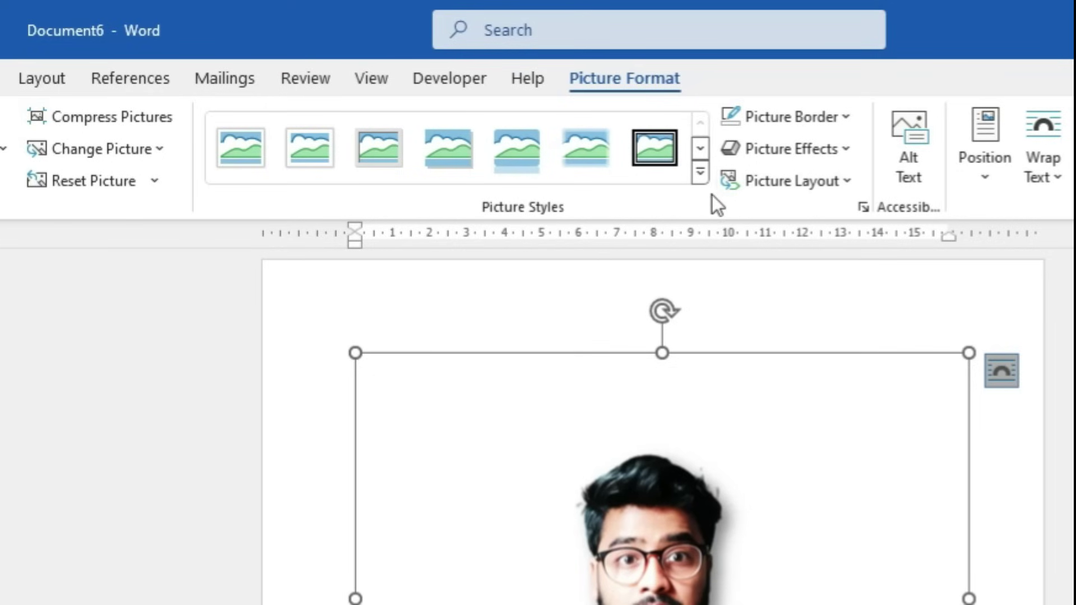
click(697, 174)
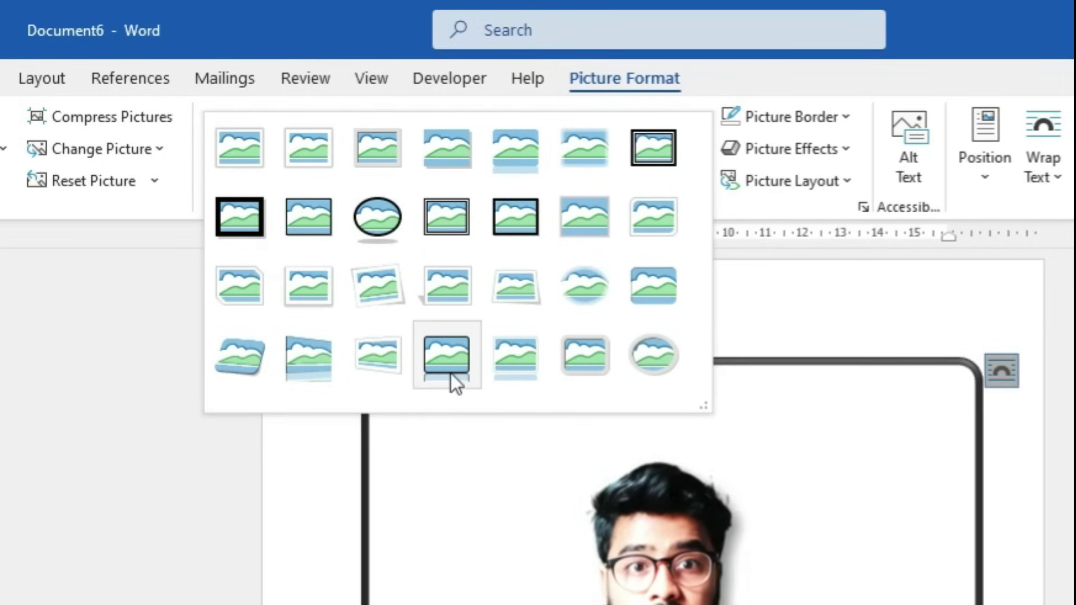
click(537, 369)
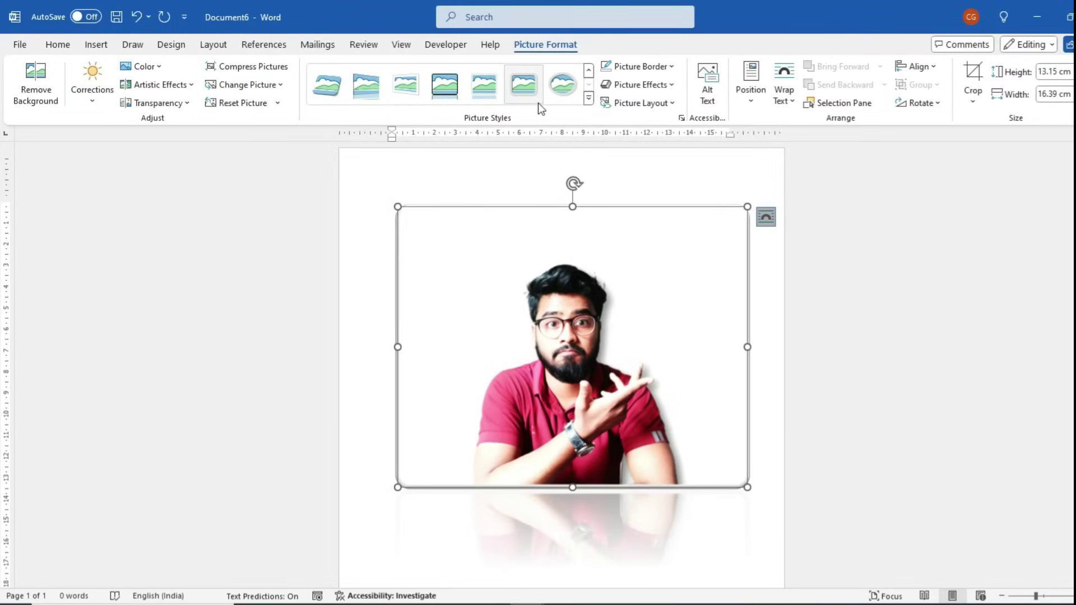
click(672, 66)
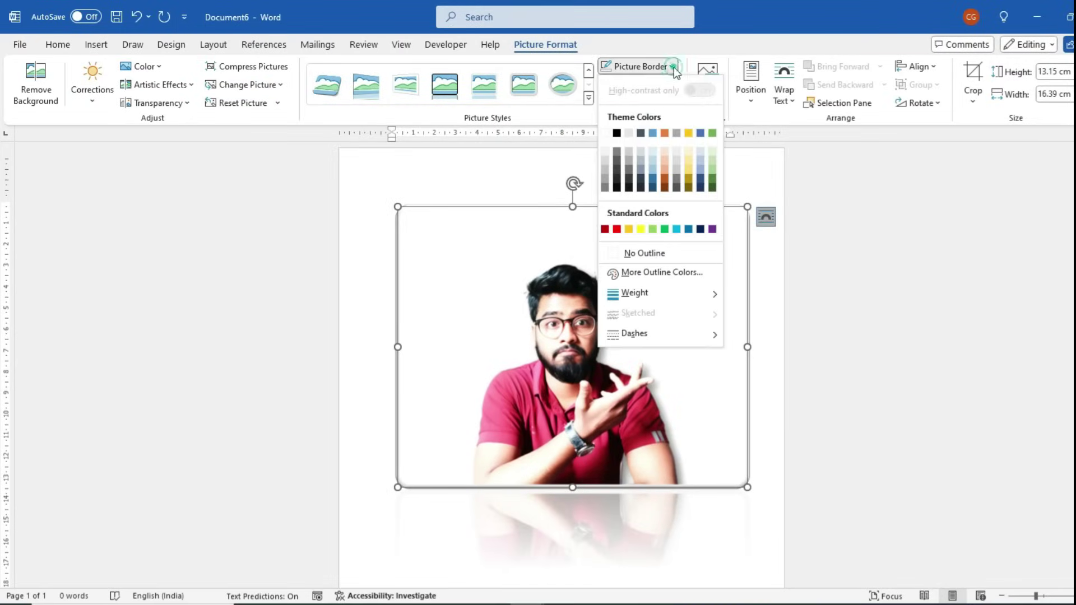
click(617, 134)
click(649, 86)
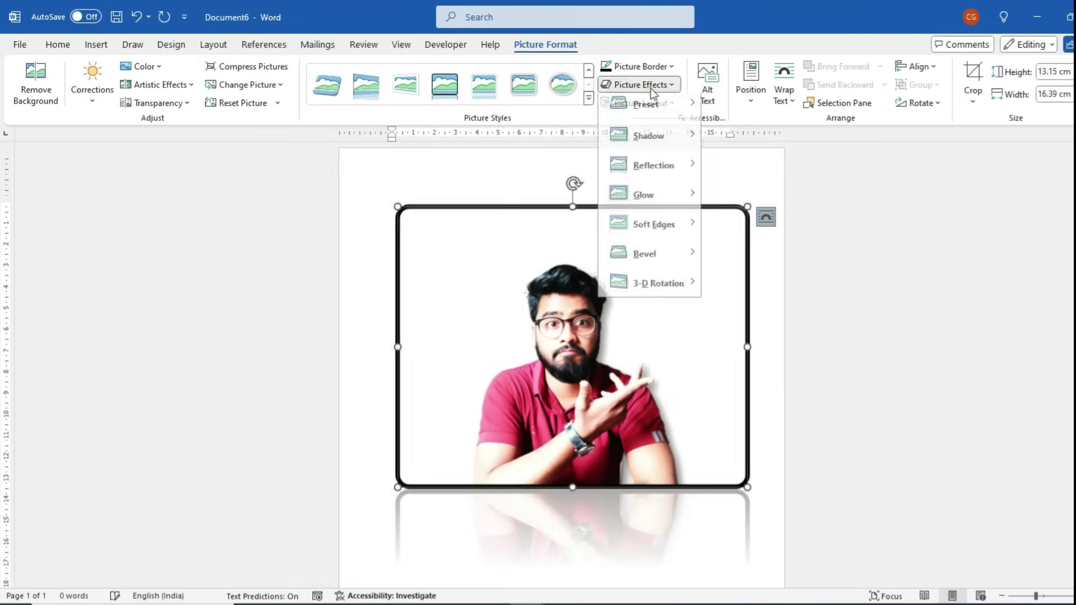
mouse_move(645, 114)
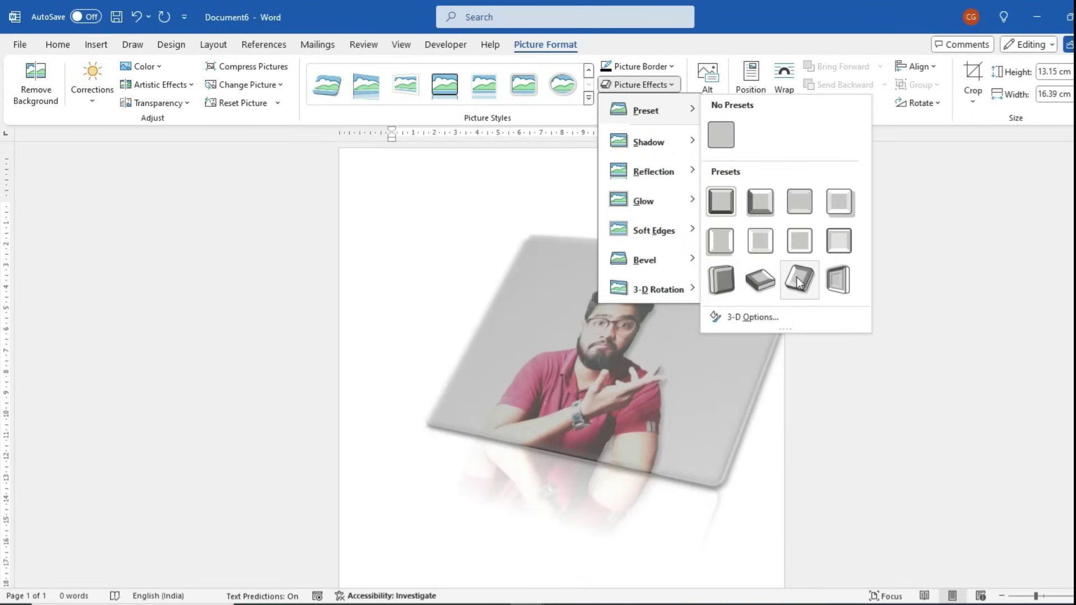
click(796, 277)
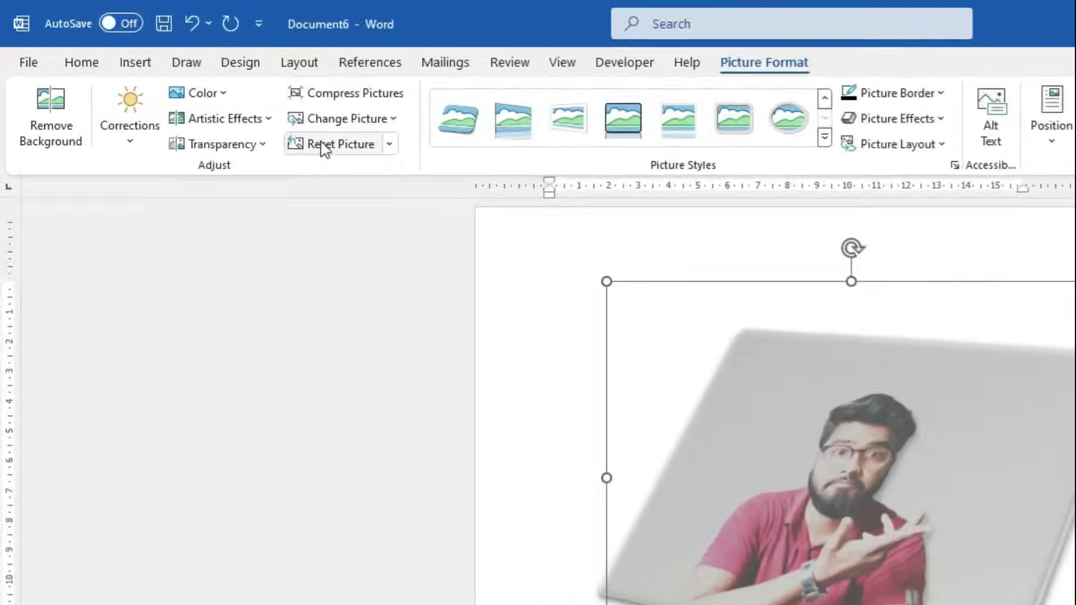
click(227, 103)
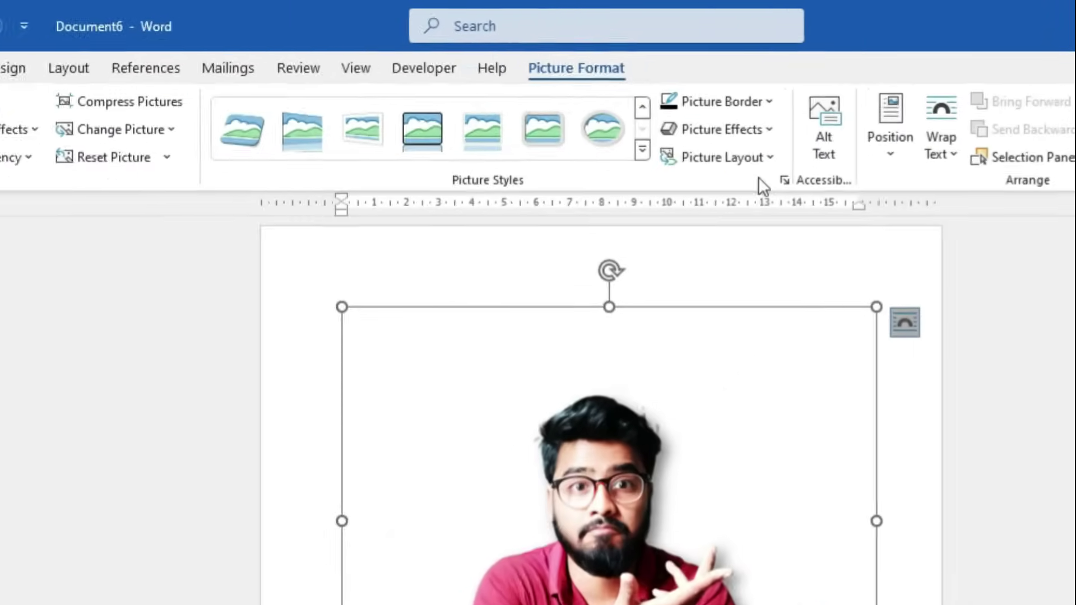
Try the Titled Picture Blocks SmartArt layout on the photo, then undo it
click(862, 132)
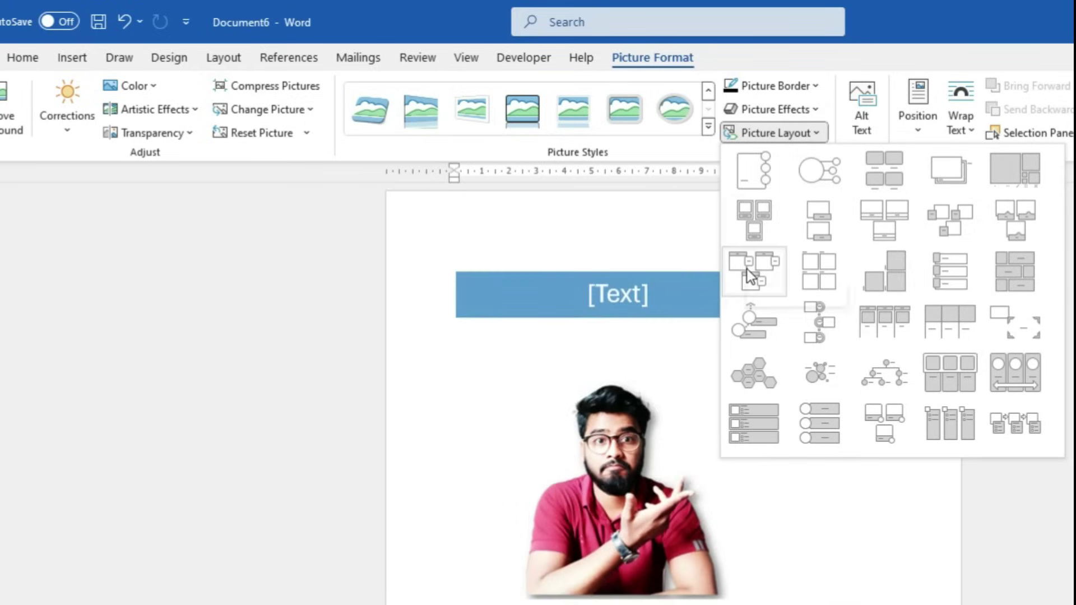
click(748, 269)
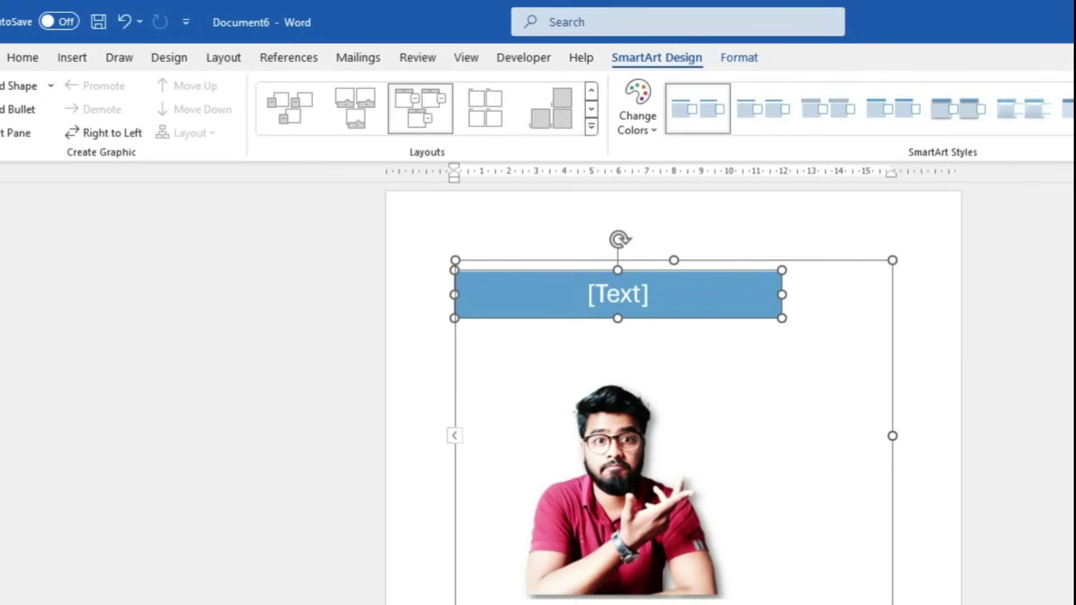
click(1051, 448)
click(677, 375)
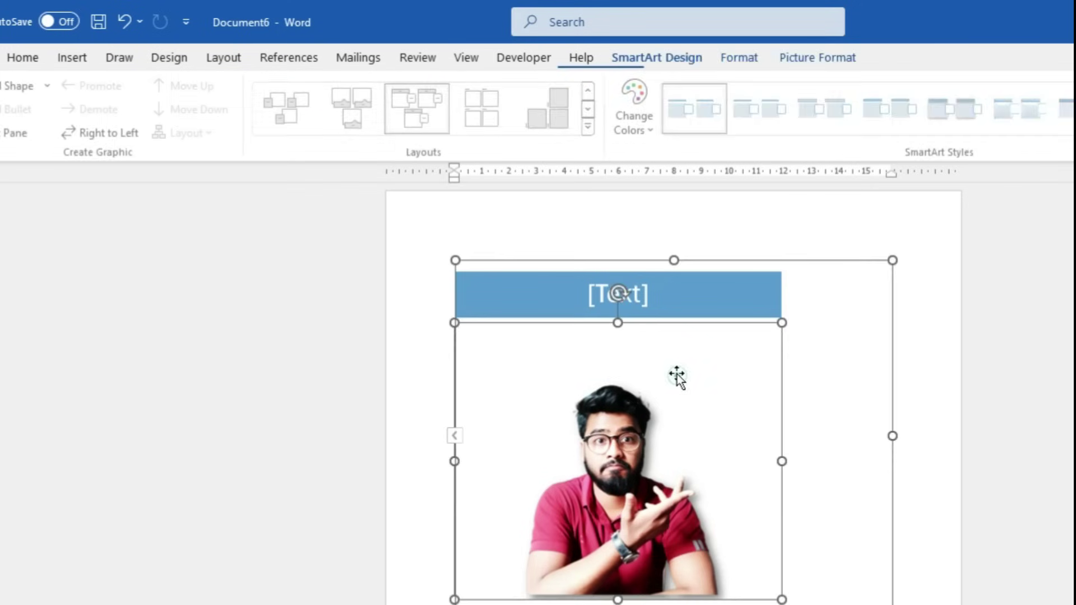
key(ctrl+z)
click(814, 134)
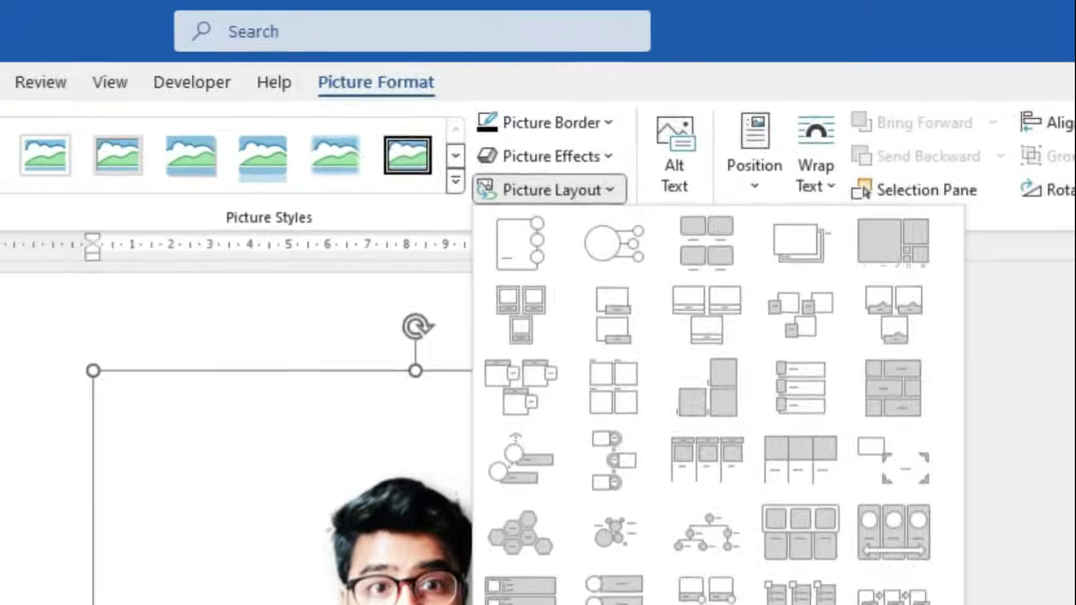
Enter the person's name as the photo's alt text, try auto-generated alt text, and close the pane
key(Escape)
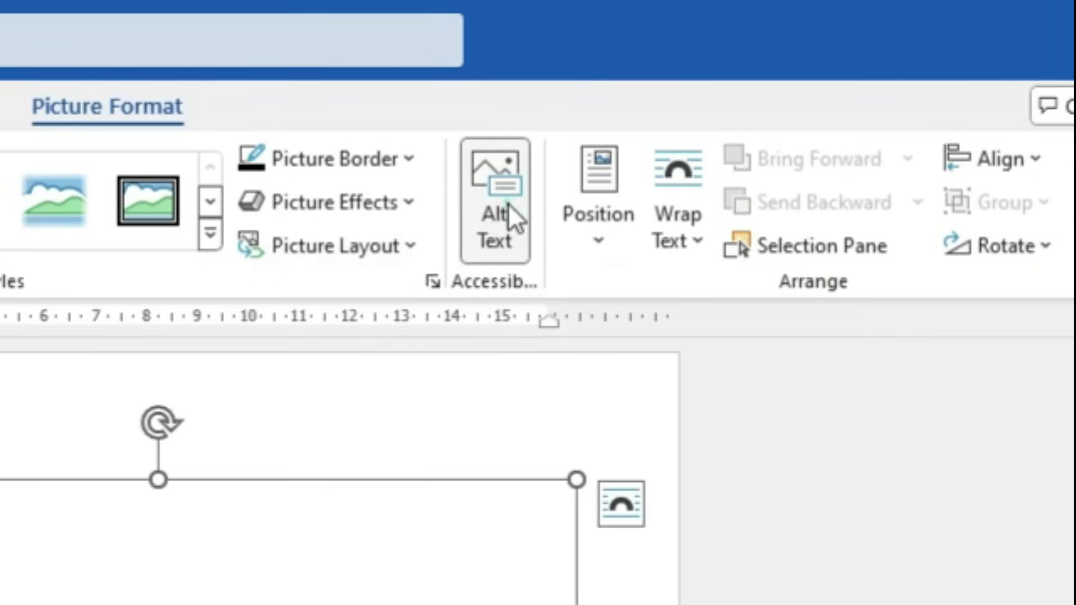
click(508, 206)
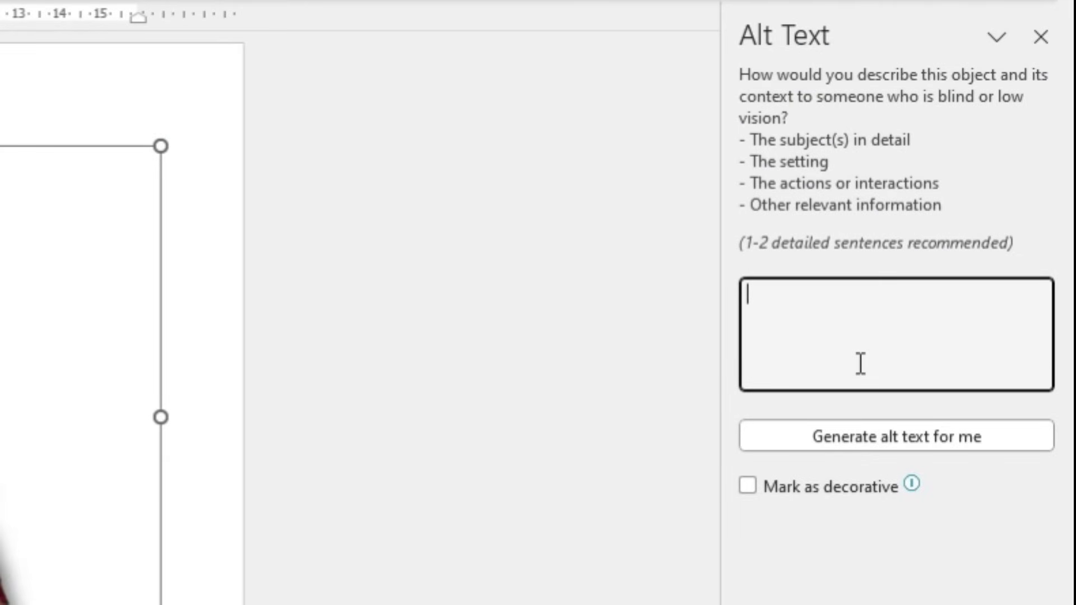
text(rahul)
click(919, 436)
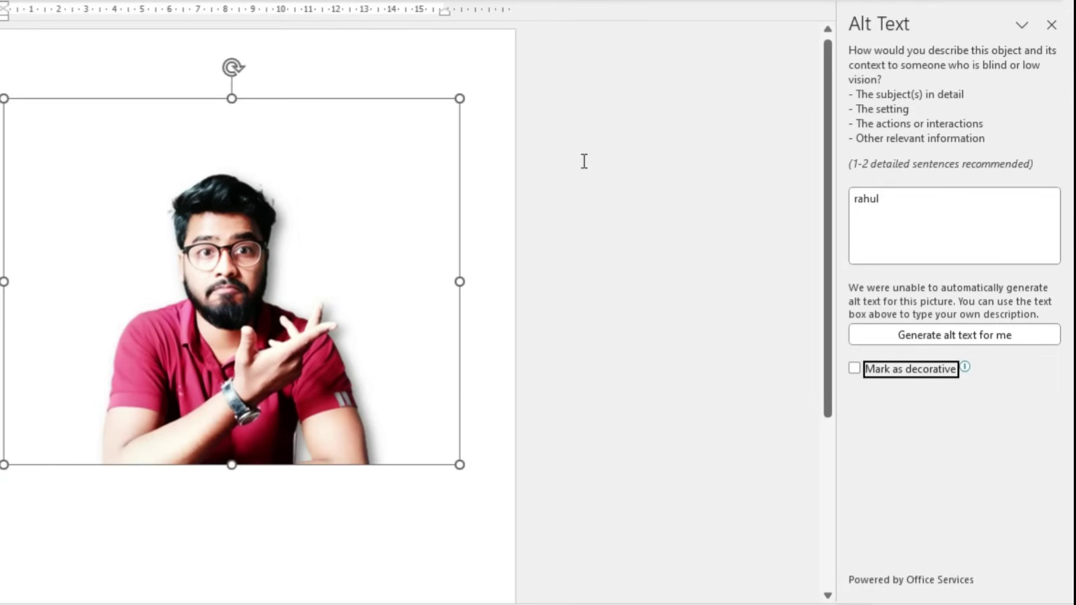
click(1052, 25)
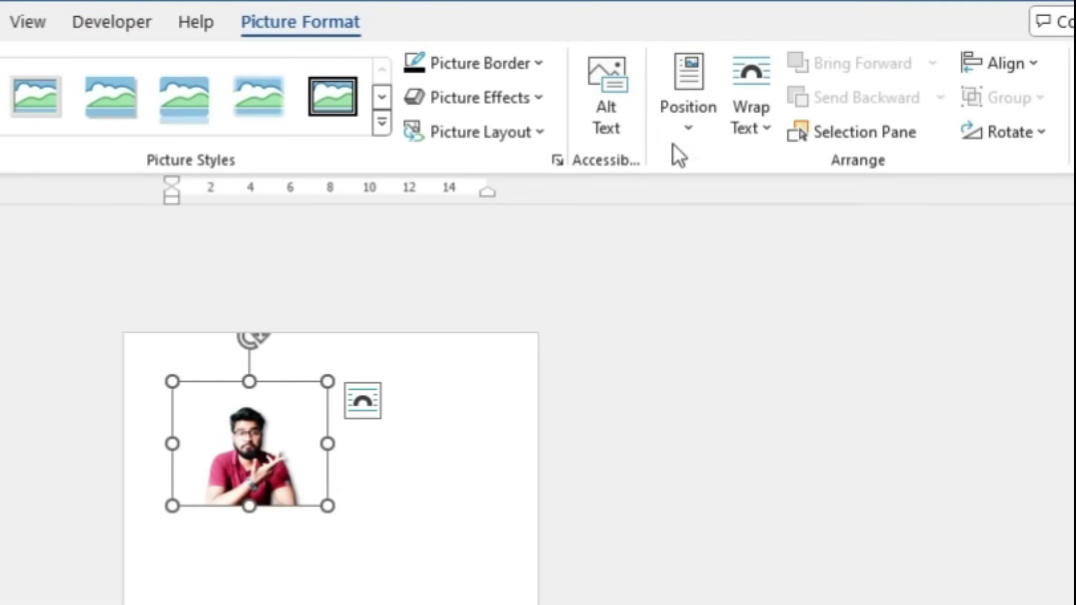
Check the photo's Position options, then undo to remove the photo from the page
click(674, 139)
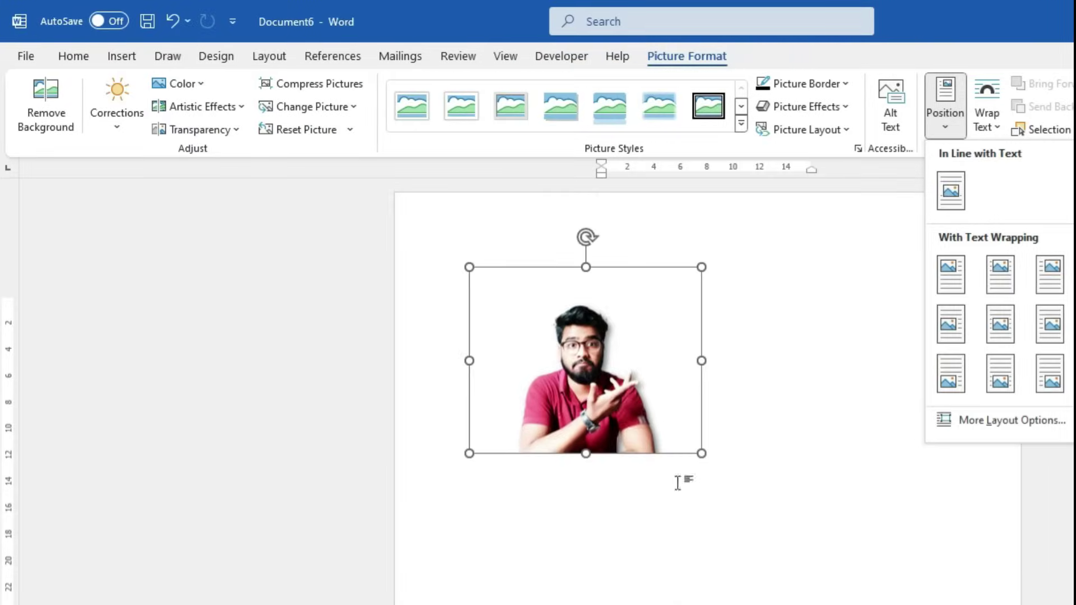
click(627, 413)
key(ctrl+z)
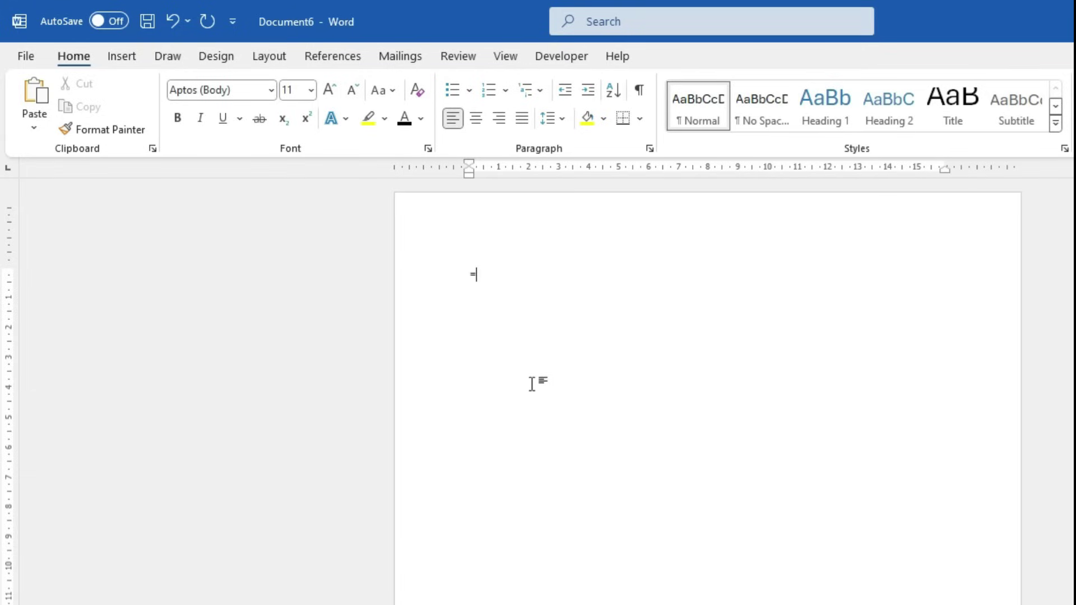
Type =rand(10,10) on the empty page to generate sample paragraphs
text(=rand)
text((10,1)
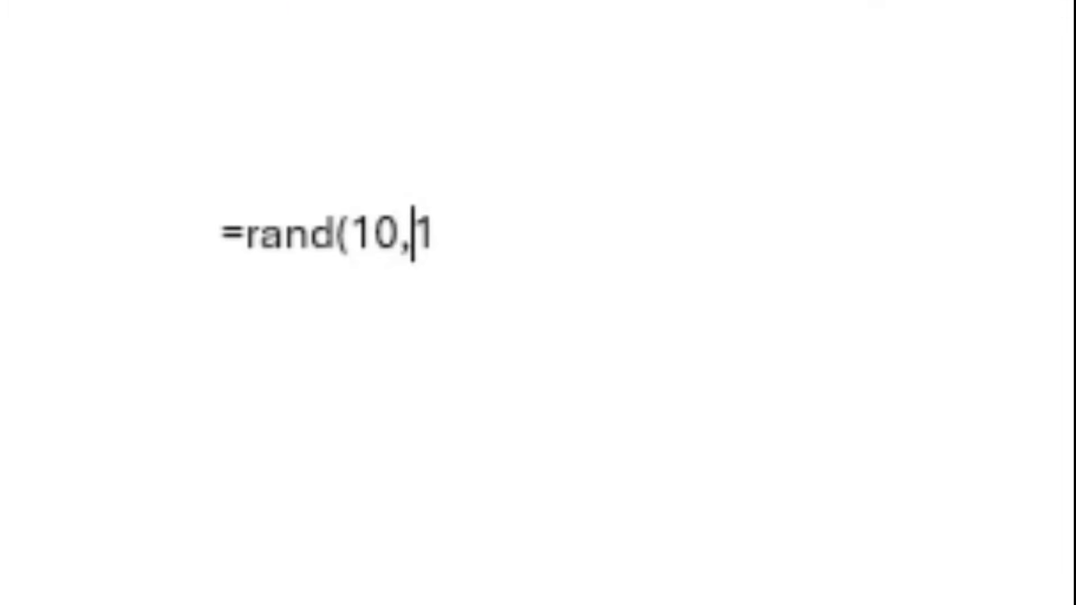
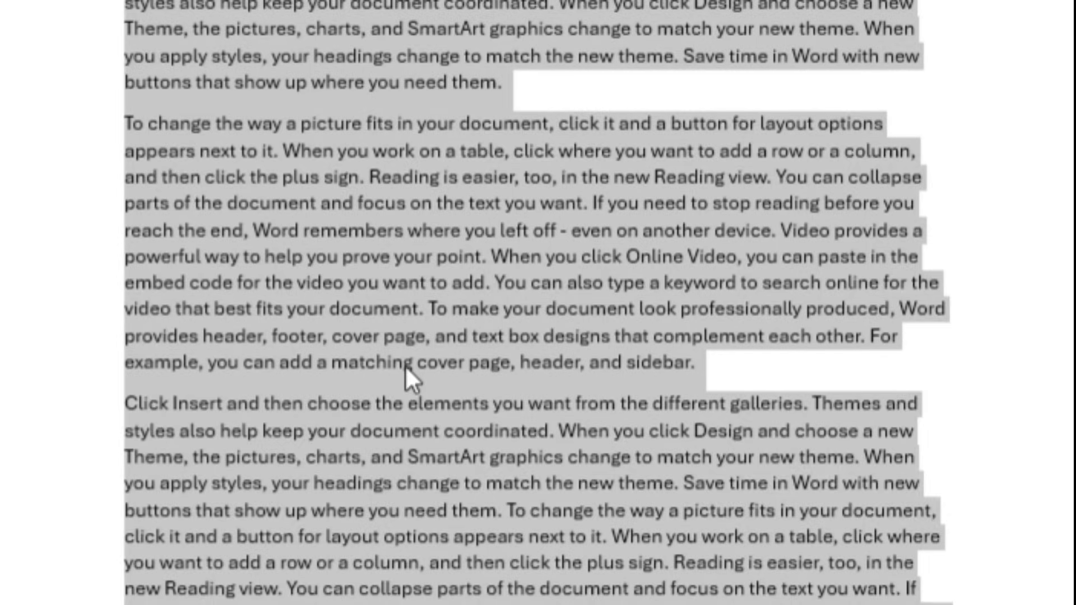
Increase the sample text's font size, justify it, and deselect with the caret before 'Video'
key(ctrl+shift+period)
key(ctrl+j)
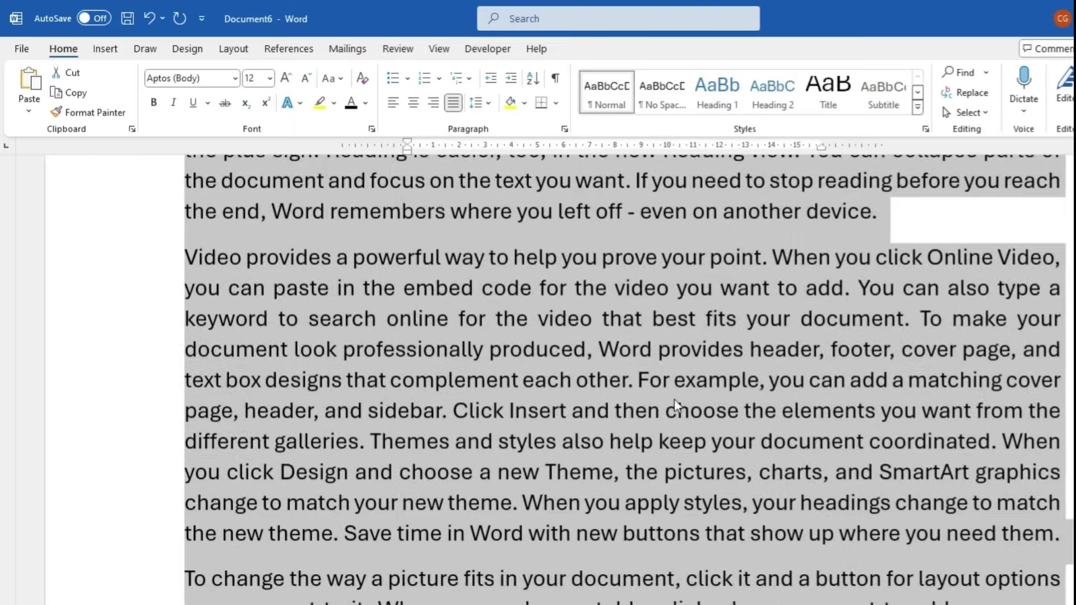
scroll(674, 399, up, 20)
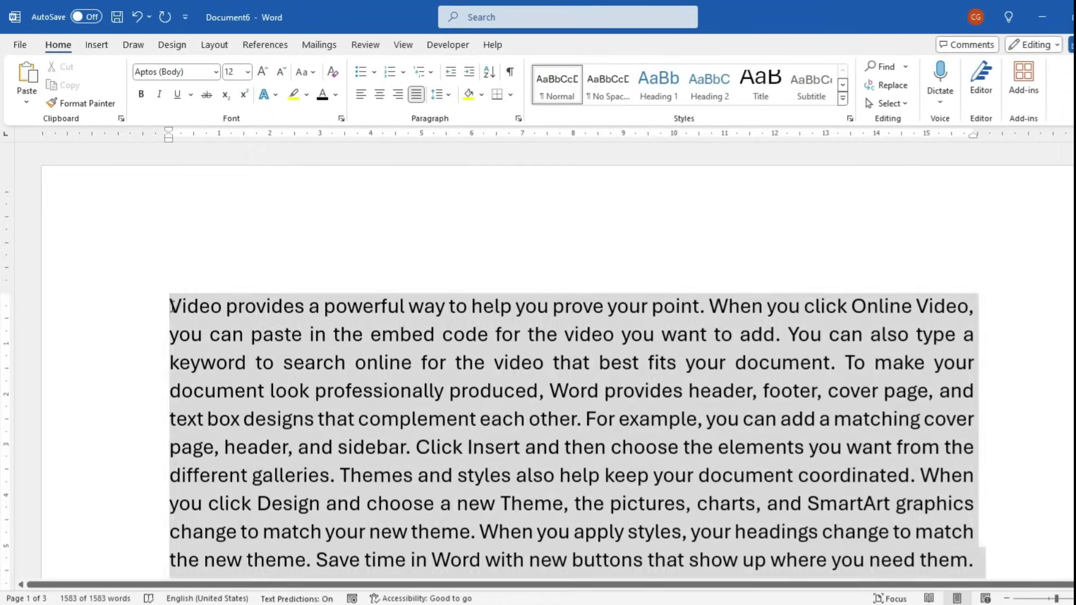
click(168, 305)
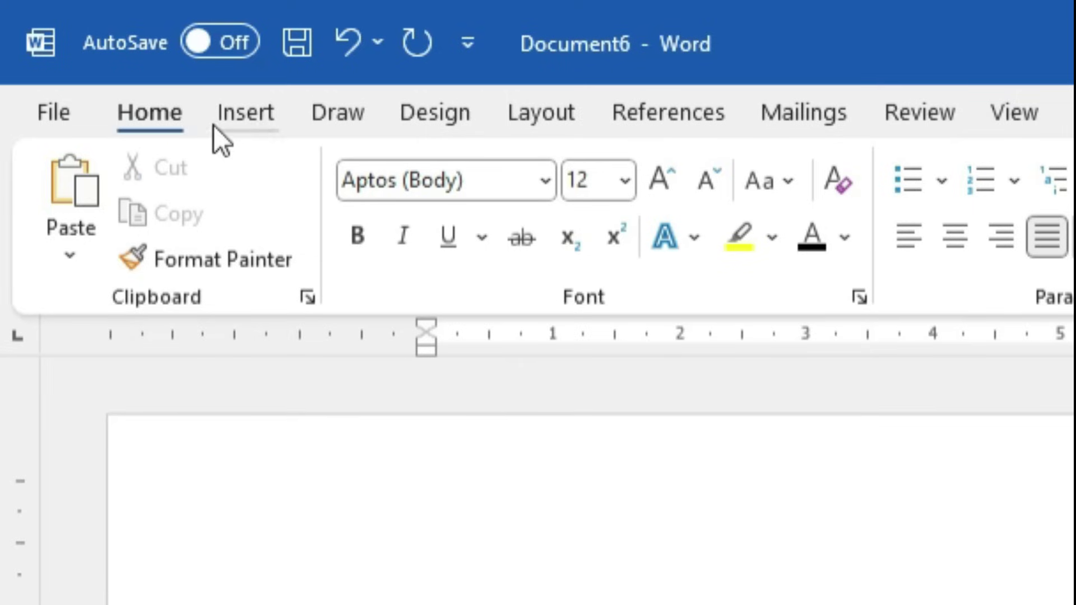
Insert the image (1) photo from this computer at the start of the text
click(246, 124)
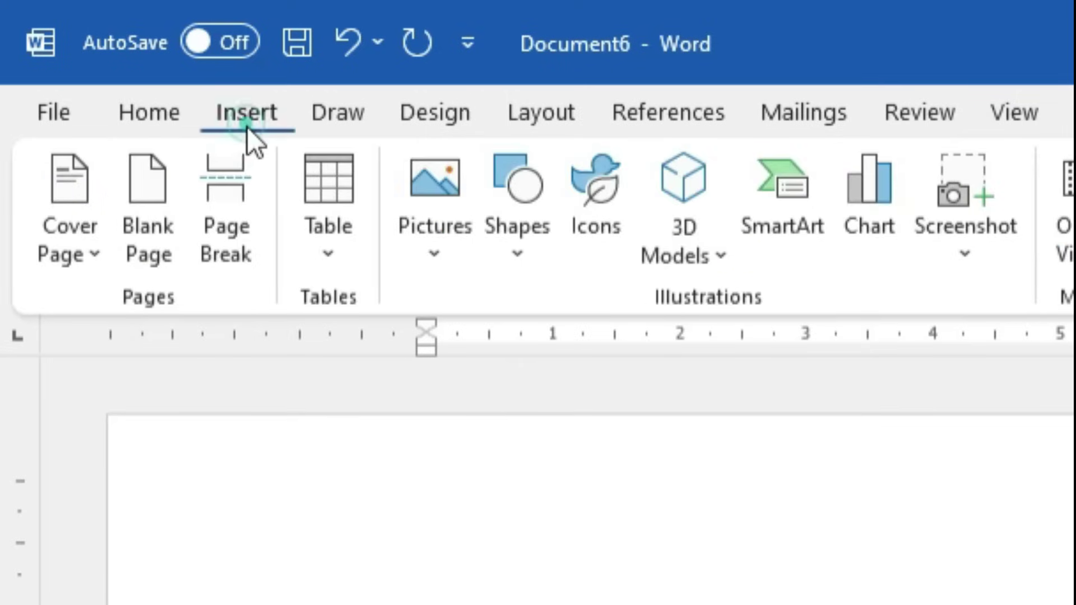
click(433, 248)
click(489, 363)
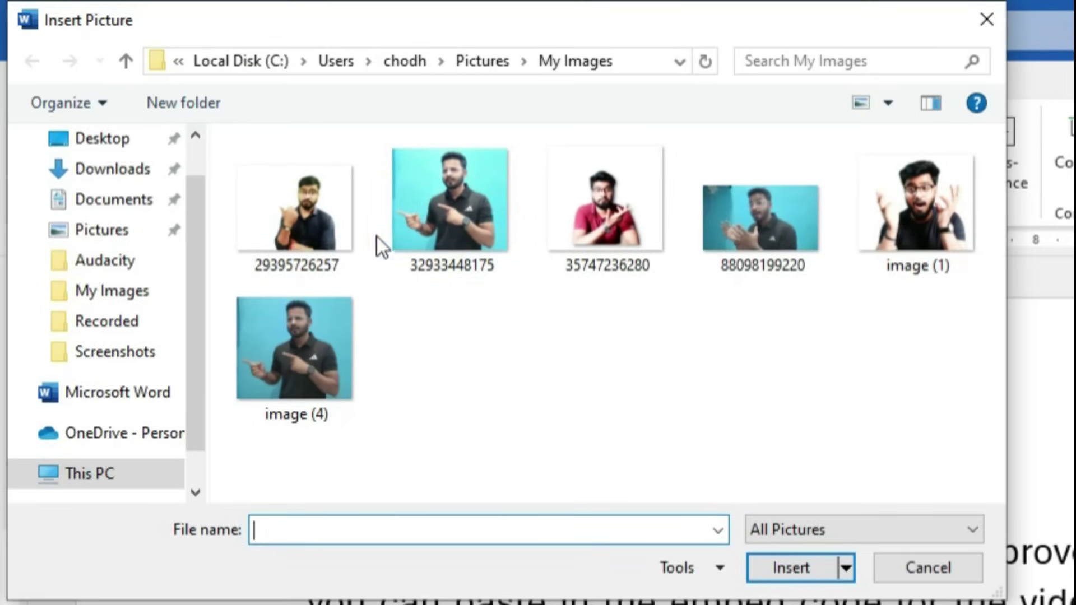
click(895, 214)
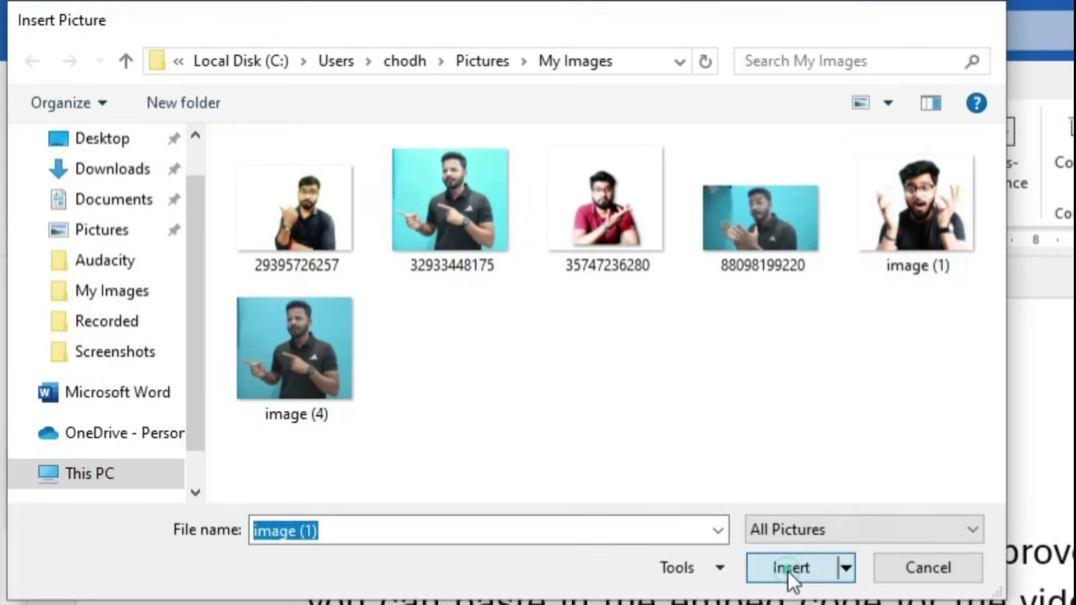
click(788, 569)
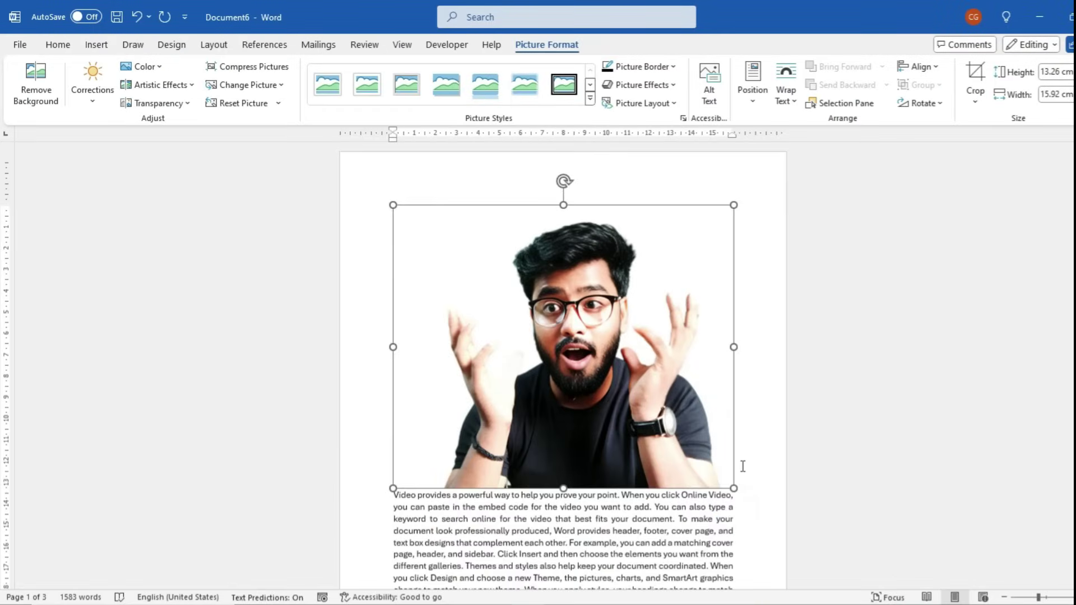
Shrink the photo to about 3.8 × 3.17 cm by dragging a corner, then reselect it
drag(733, 488, 473, 273)
scroll(394, 373, up, 6)
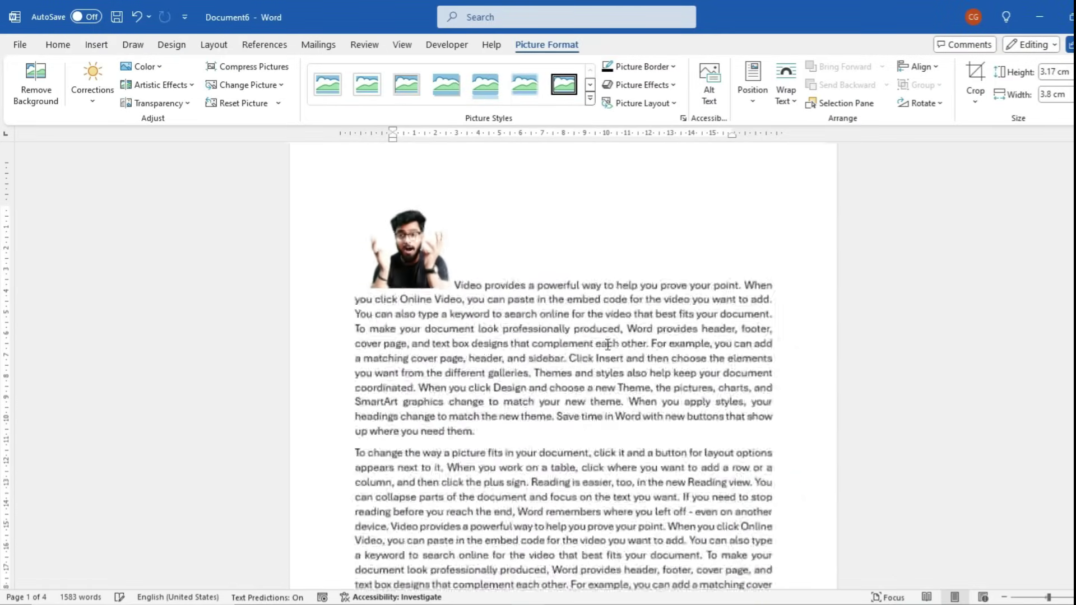
click(341, 292)
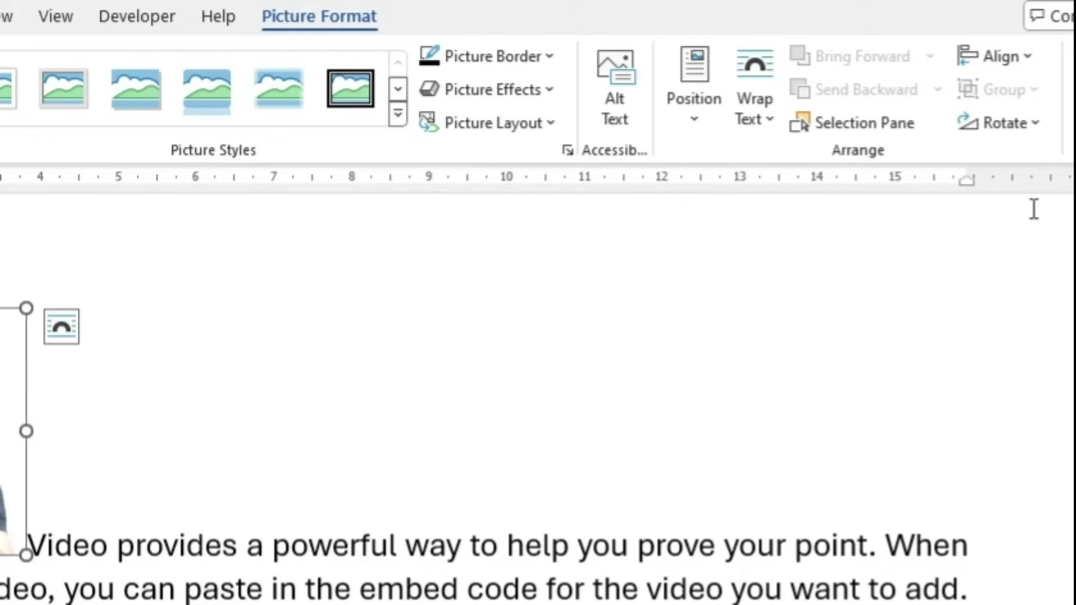
click(792, 96)
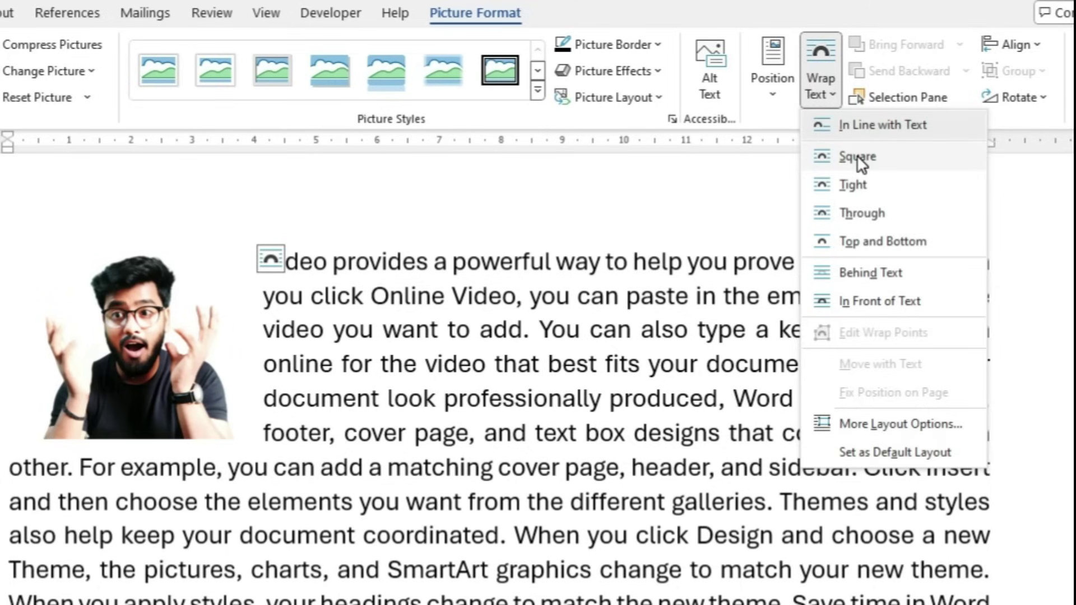
Wrap the text Square around the photo and check the first lines beside it
click(858, 158)
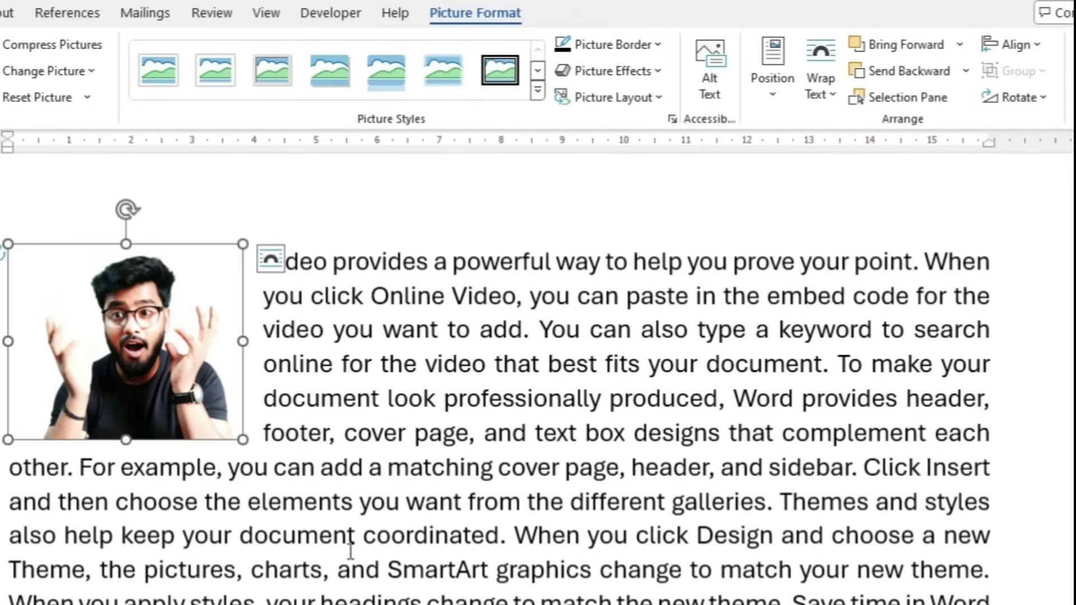
click(826, 87)
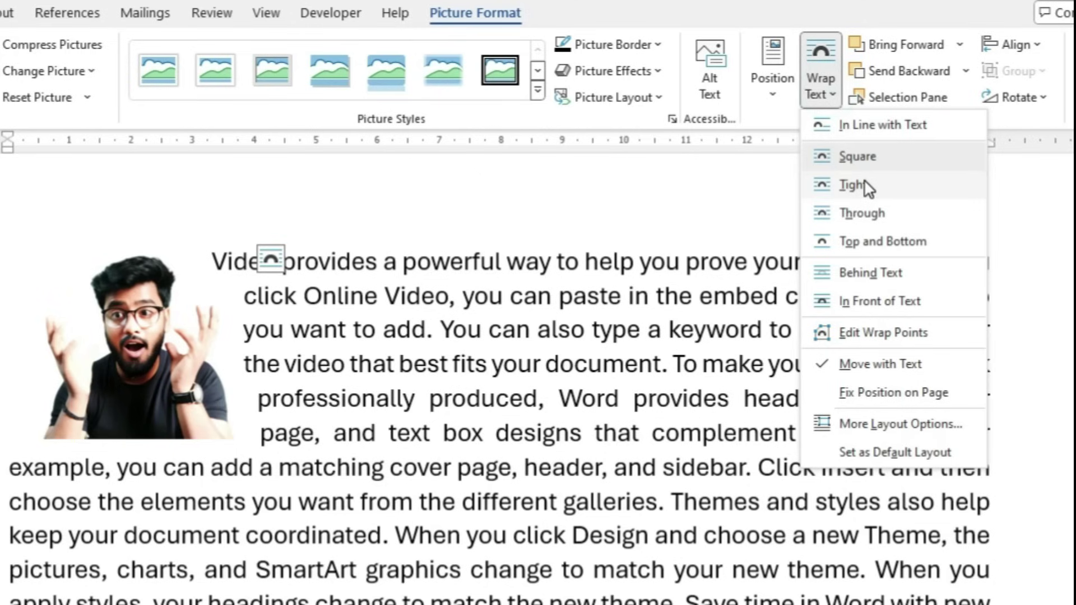
click(861, 161)
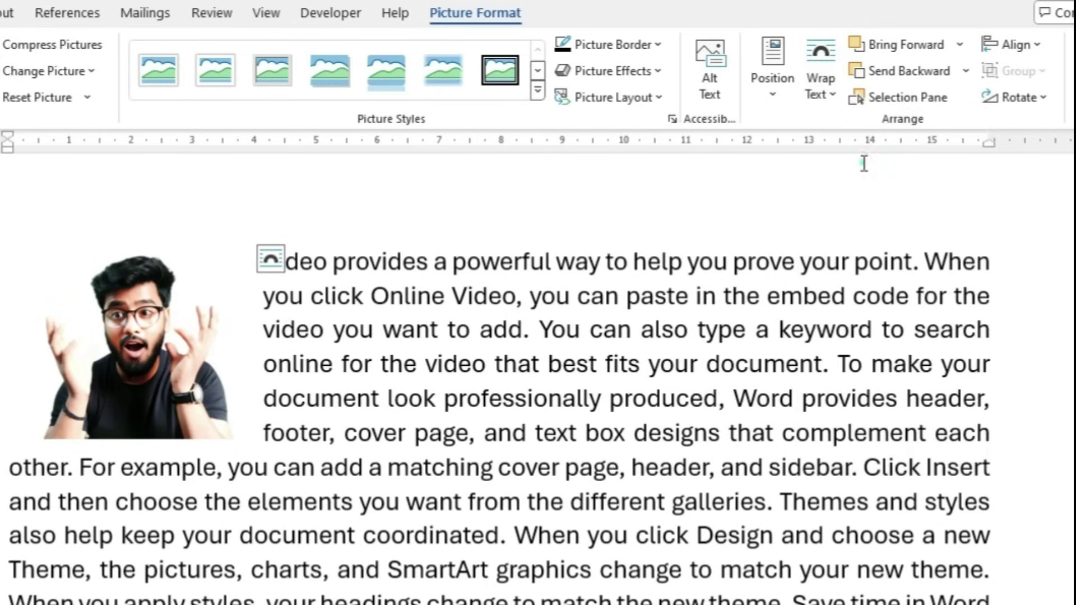
click(415, 217)
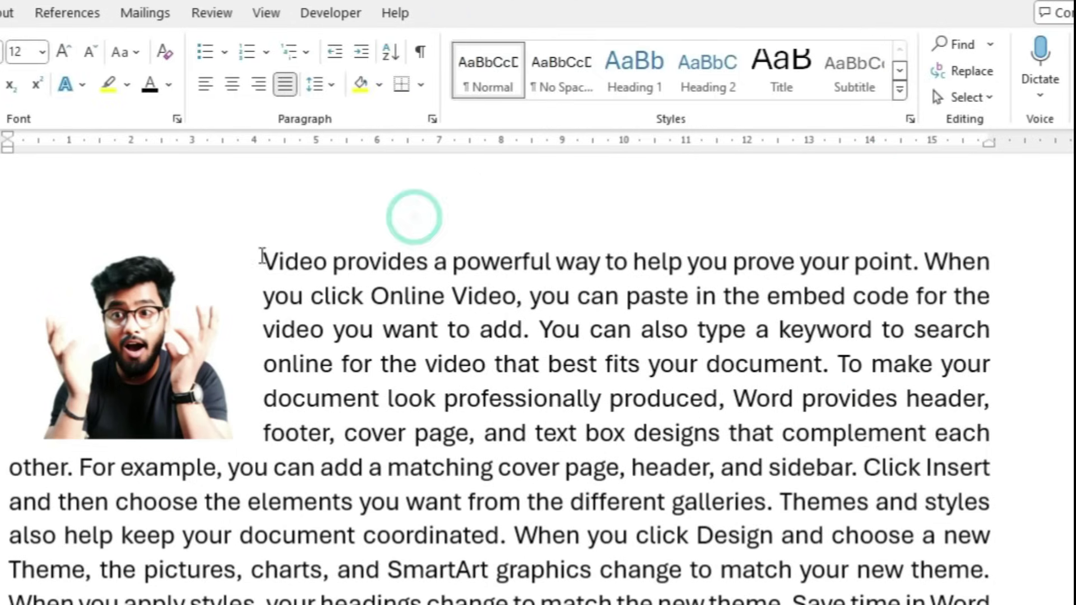
drag(259, 262, 245, 443)
Switch the photo's wrapping to Tight and check the text hugging its outline
click(222, 435)
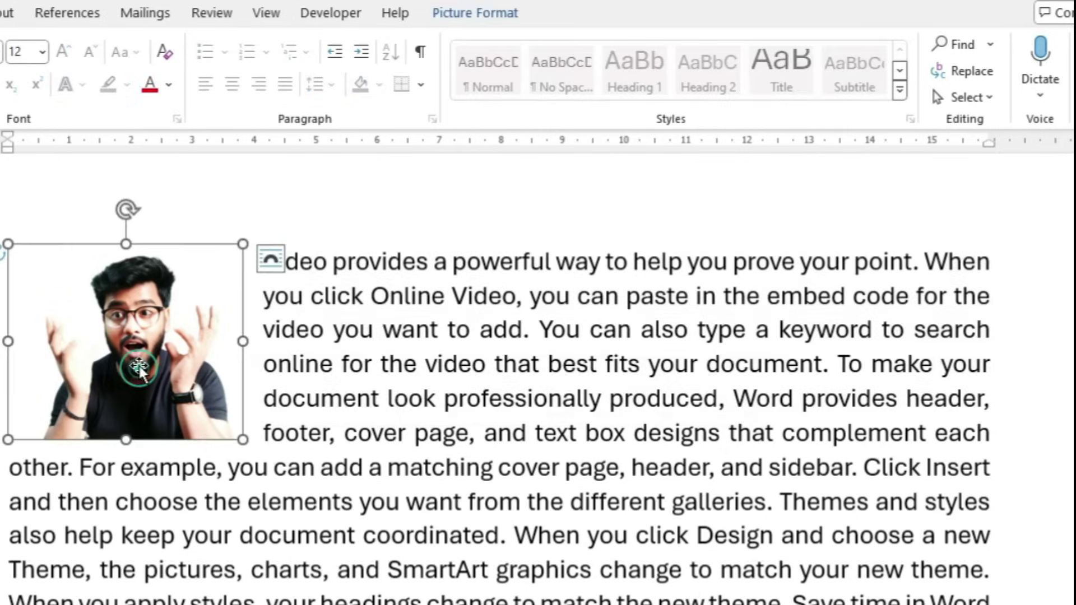
click(475, 13)
click(820, 84)
click(835, 182)
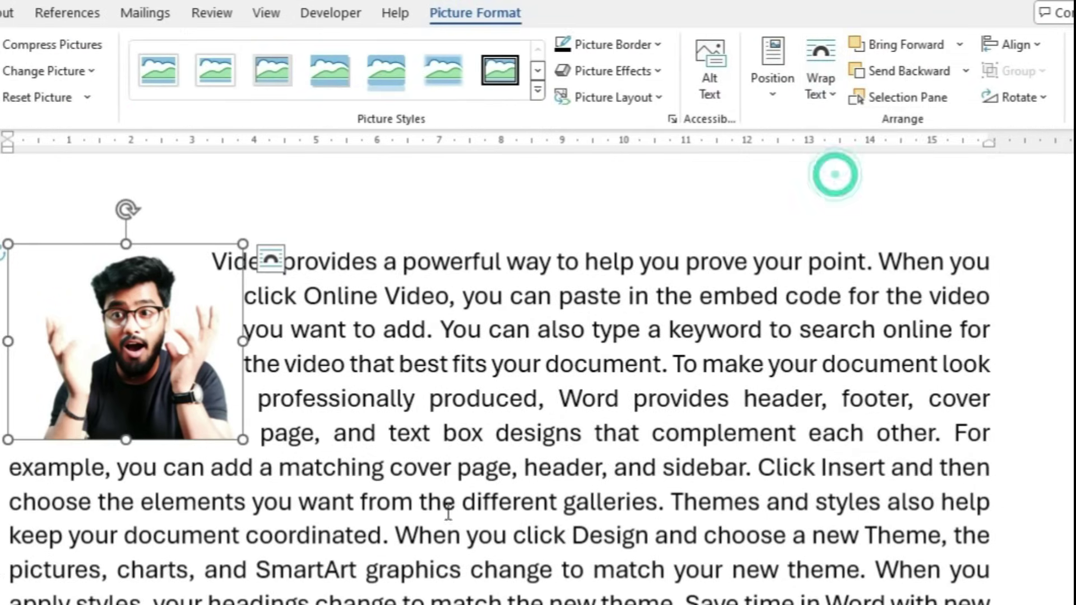
click(440, 517)
drag(255, 261, 303, 431)
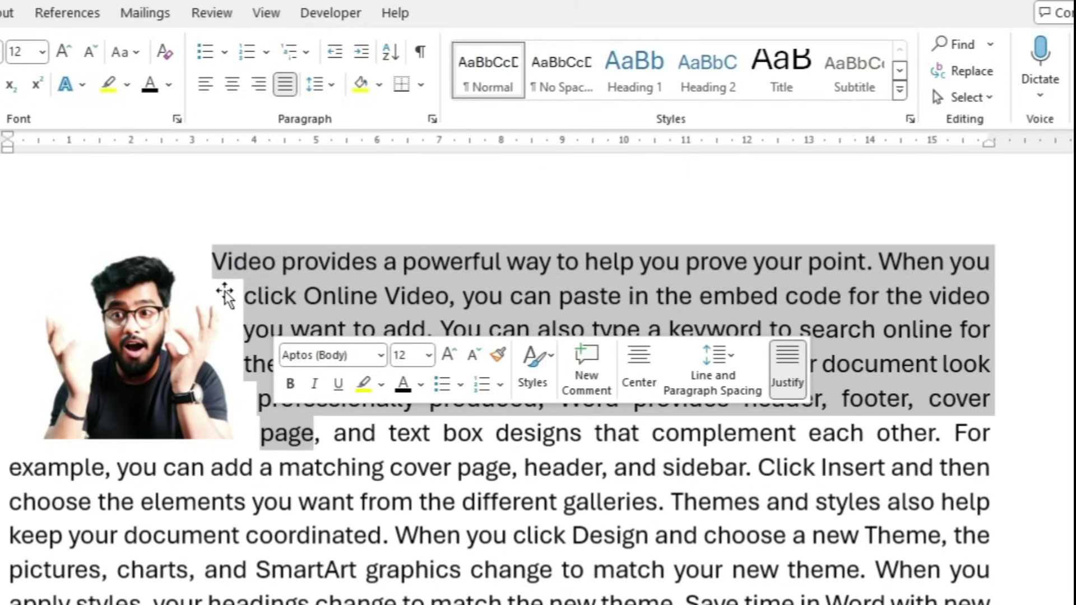
double_click(224, 295)
click(834, 95)
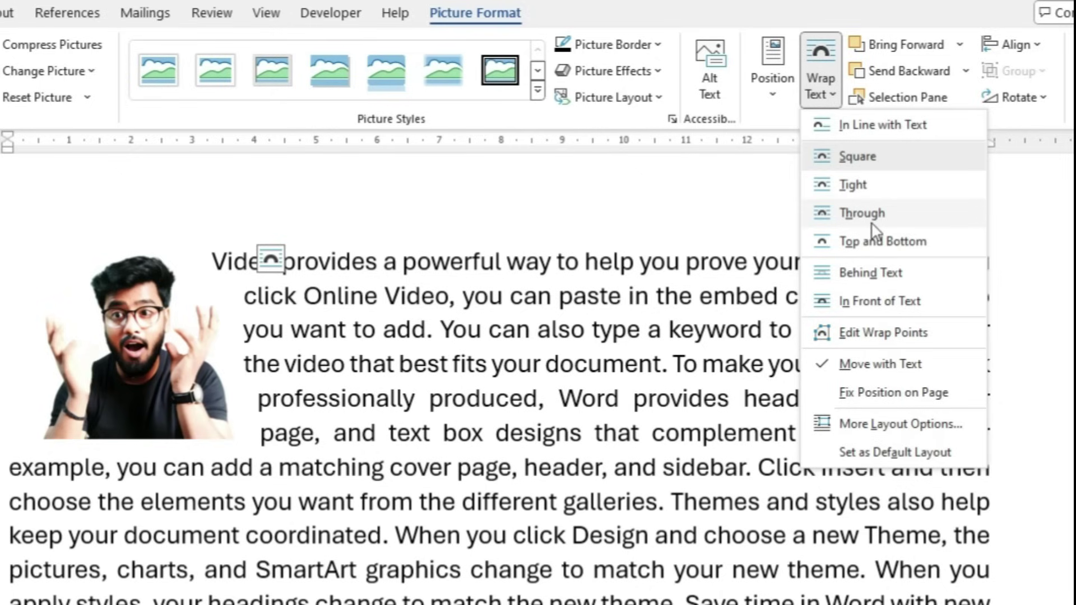
Set Through wrapping and drag the photo into the middle of the paragraph
click(869, 222)
drag(168, 404, 508, 478)
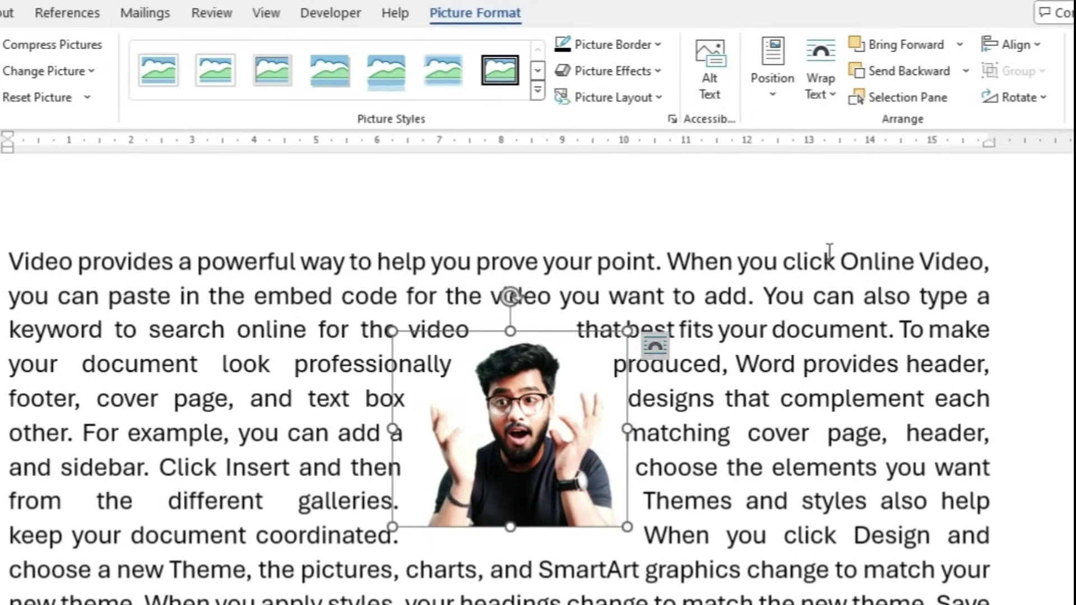
click(832, 96)
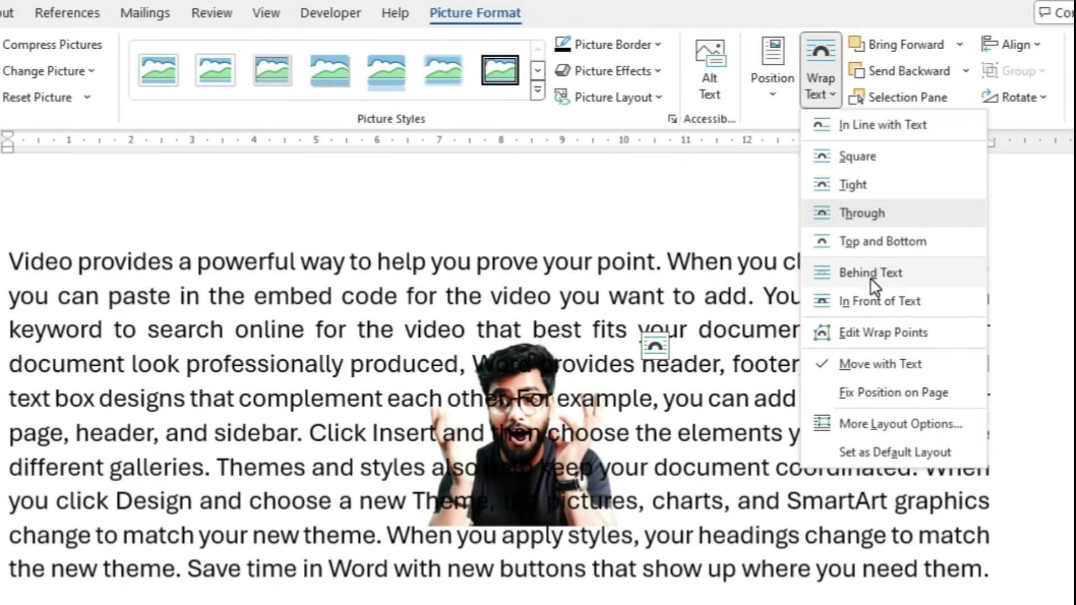
Put the photo Behind Text with strong transparency, then restore it opaque In Front of Text
click(870, 273)
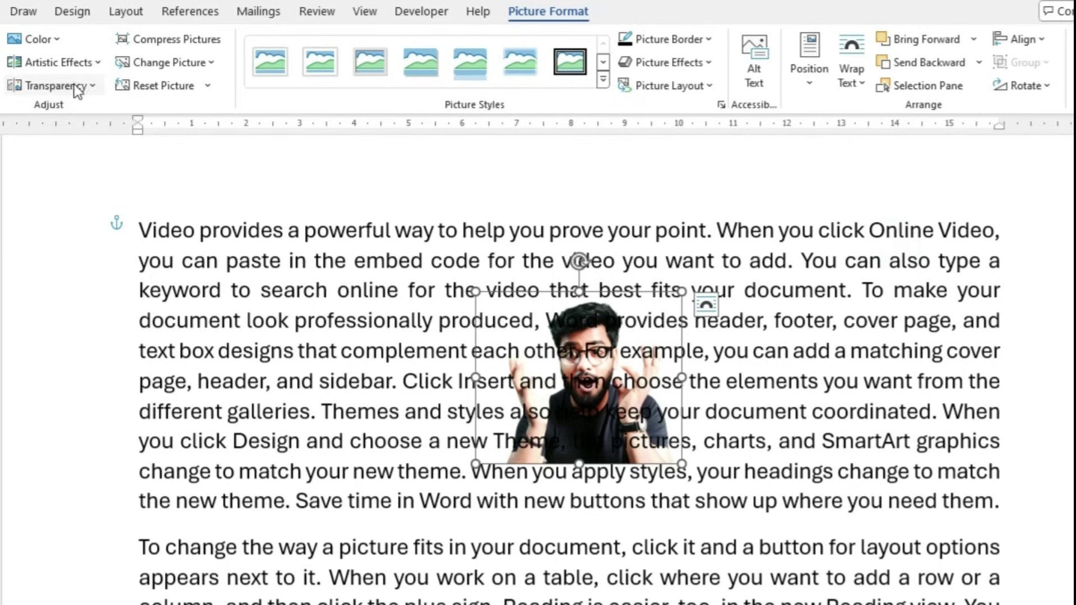
click(62, 86)
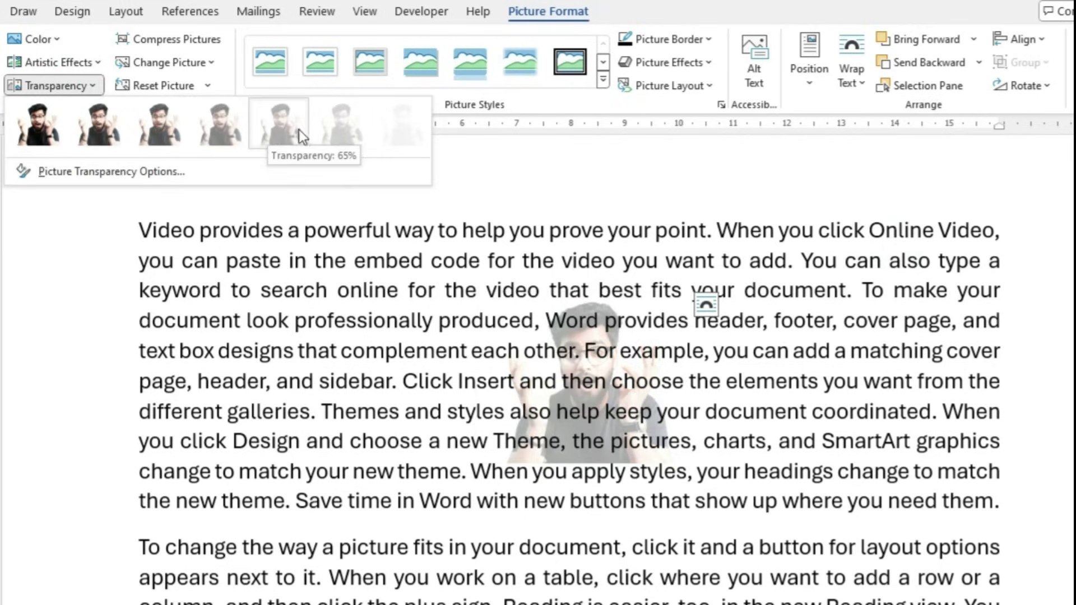
click(314, 136)
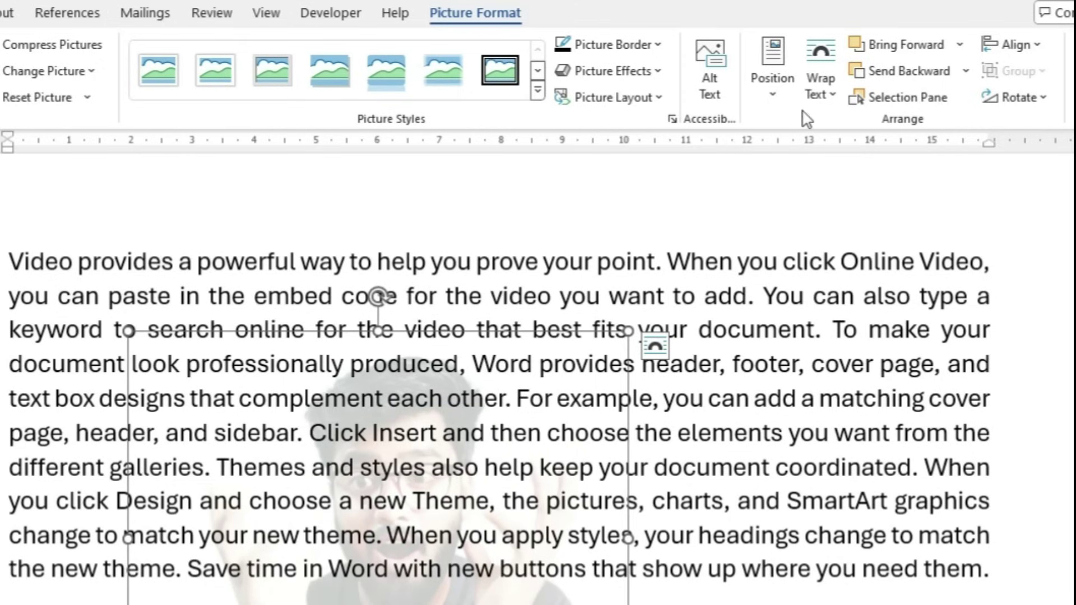
click(825, 92)
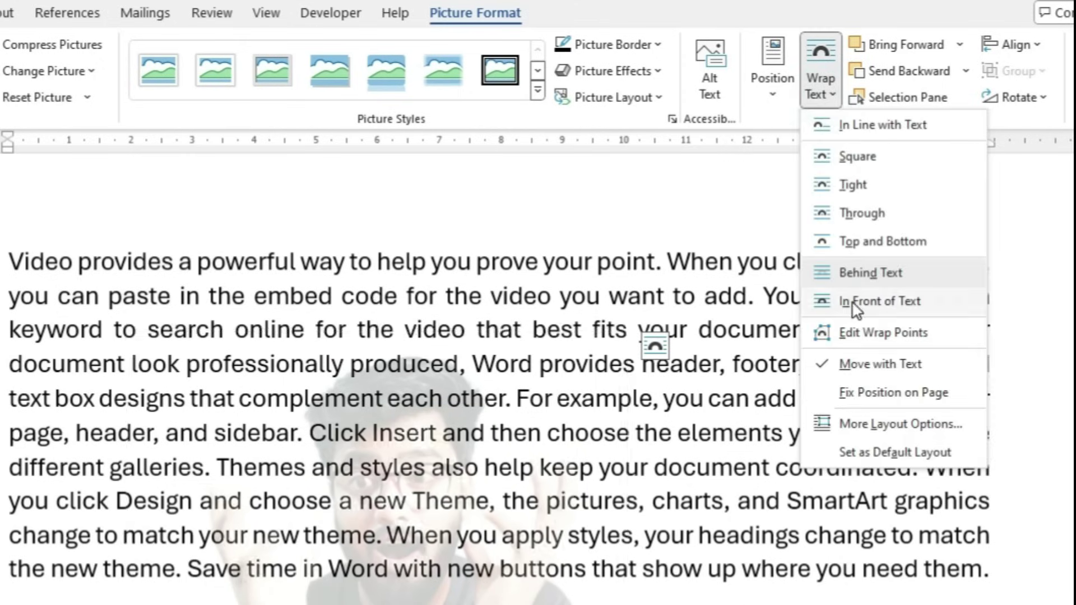
click(880, 301)
click(67, 88)
click(37, 121)
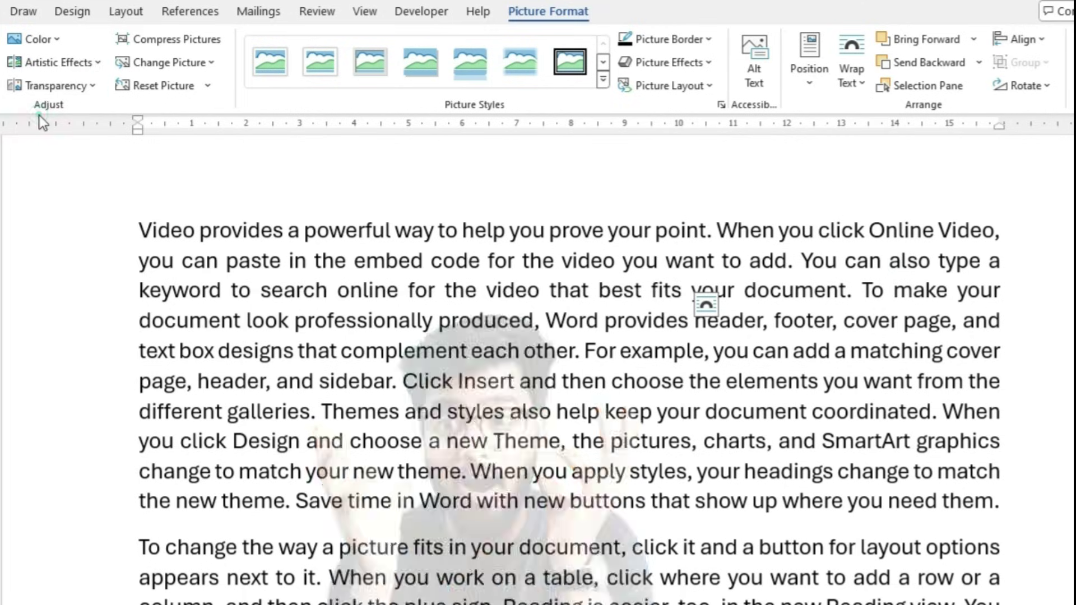
Move the photo right and up over the text, keeping it In Front of Text
drag(443, 488, 526, 466)
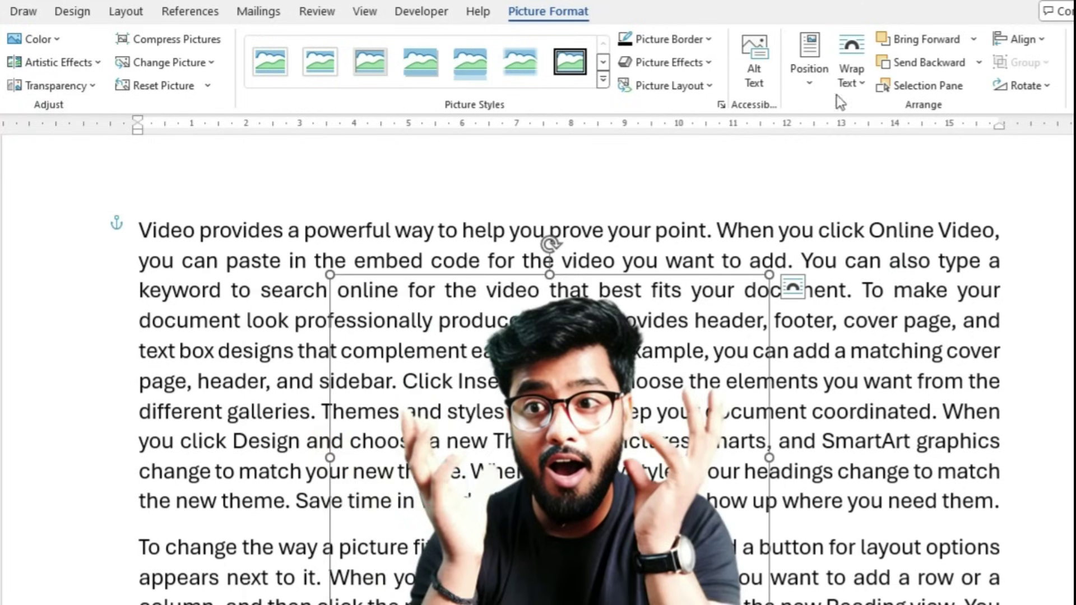
click(847, 78)
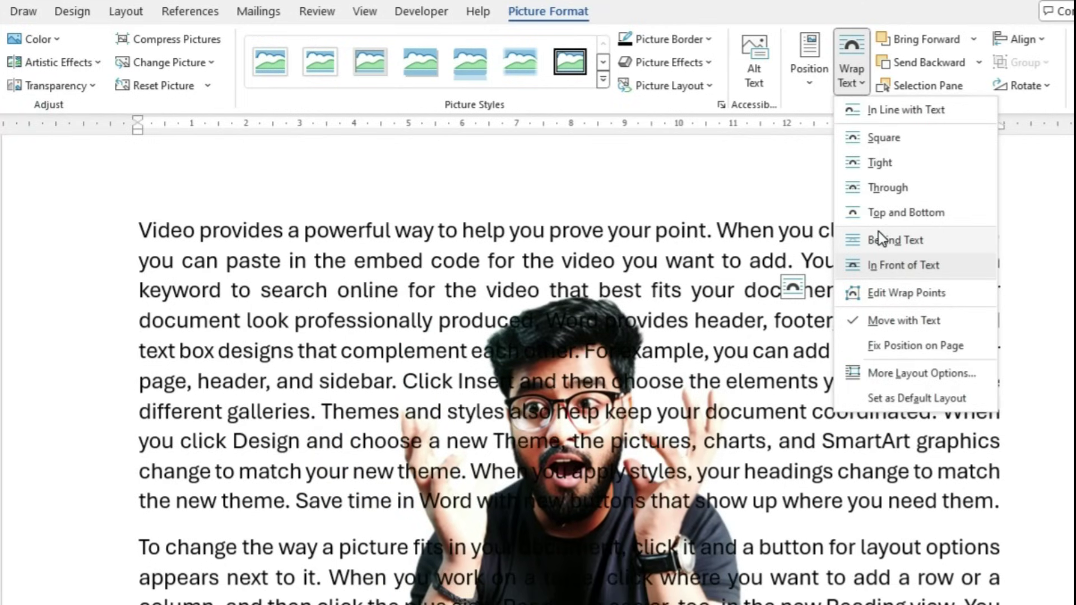
click(884, 265)
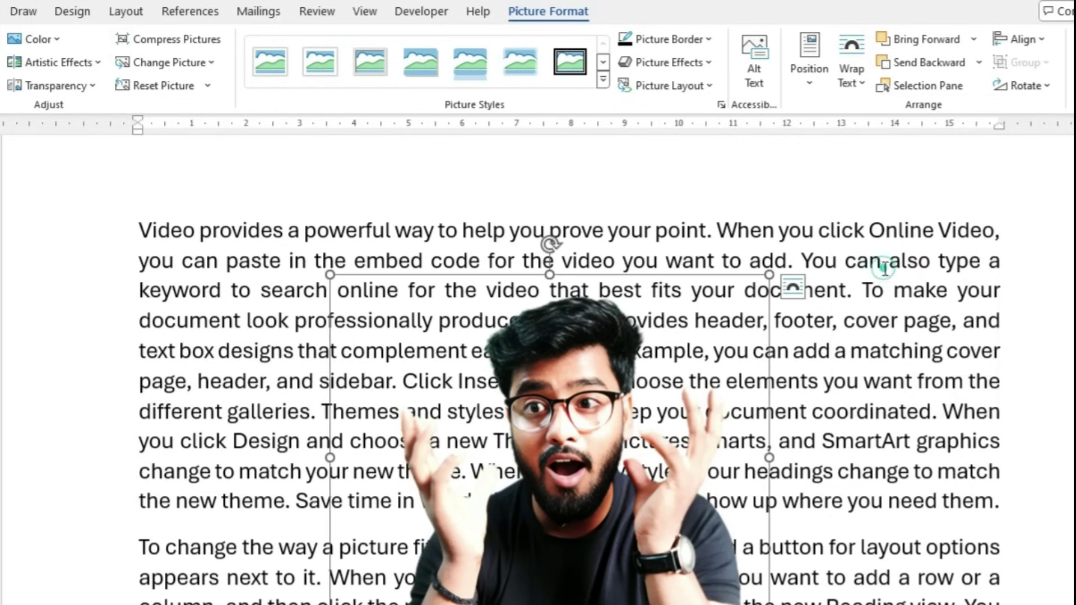
Edit the photo's wrap points, pulling them outward into a jagged, star-like outline
click(851, 84)
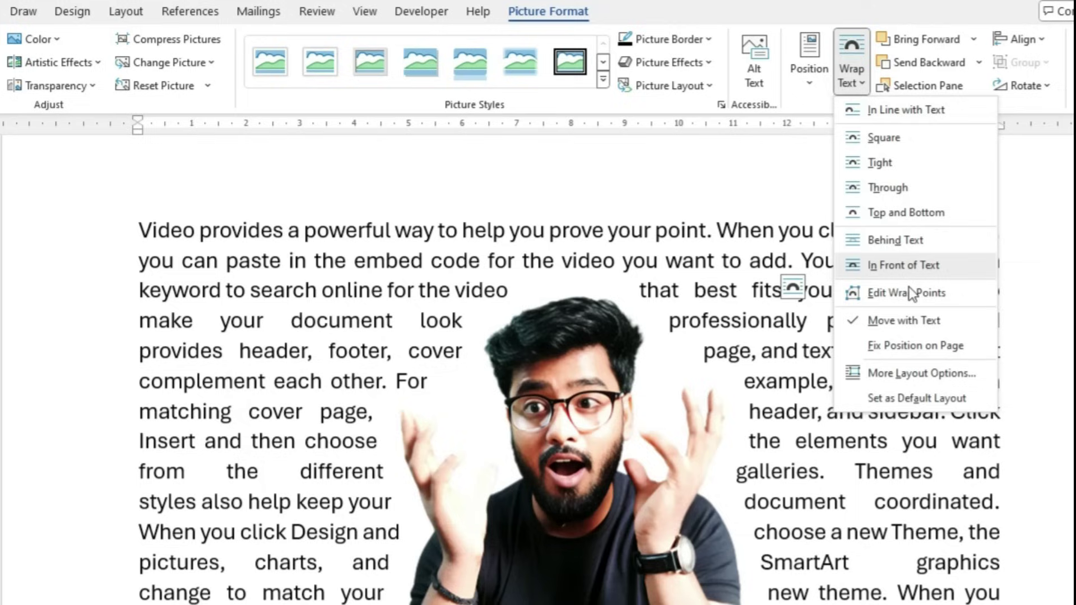
click(903, 293)
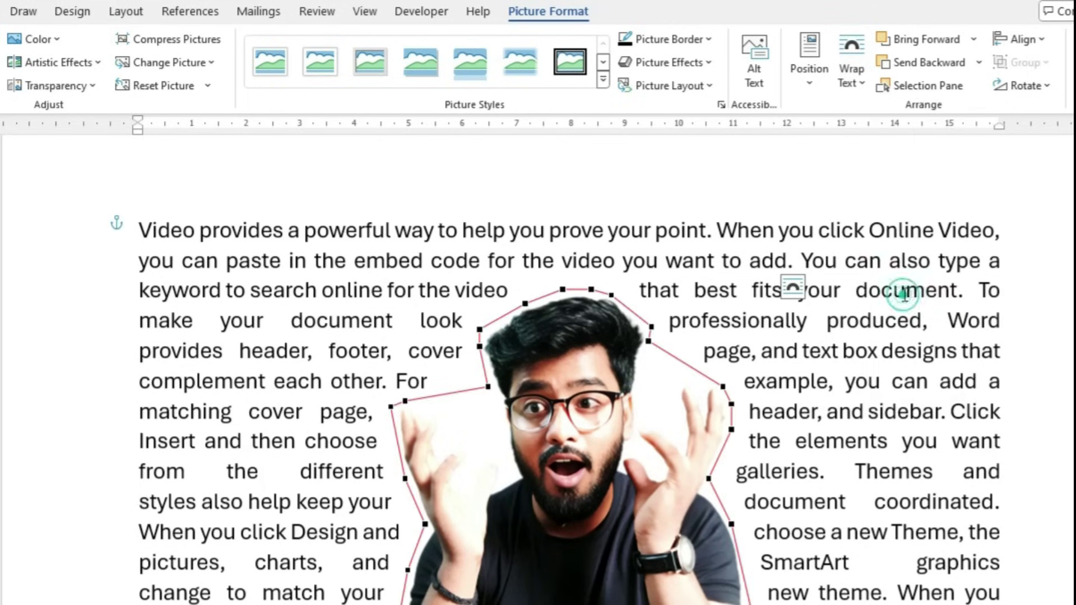
drag(487, 386, 327, 269)
drag(731, 430, 842, 293)
drag(648, 343, 723, 255)
drag(421, 527, 225, 549)
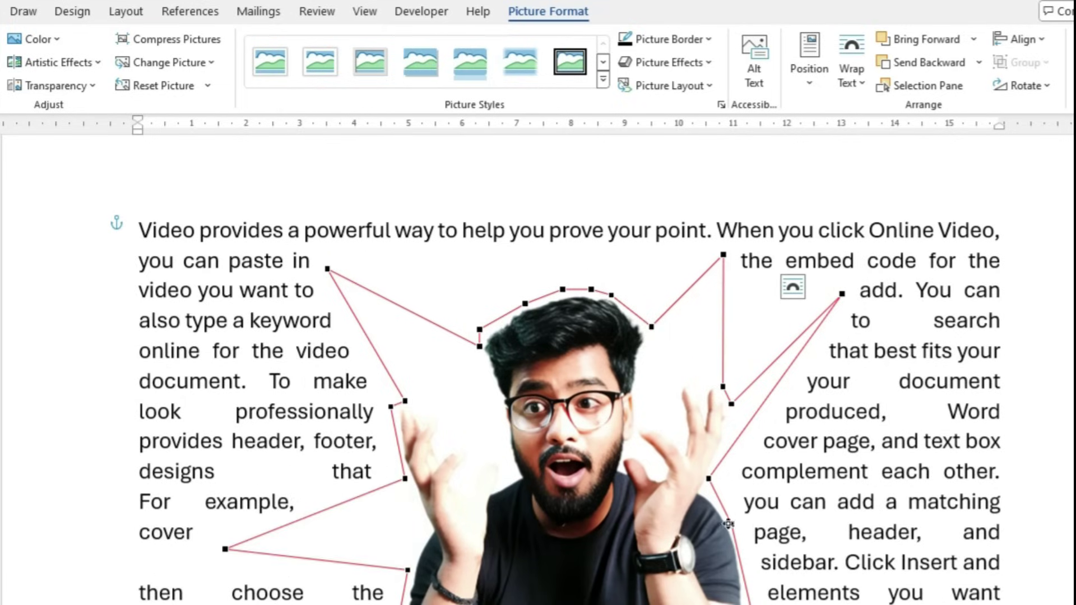
drag(727, 524, 856, 507)
drag(785, 495, 777, 539)
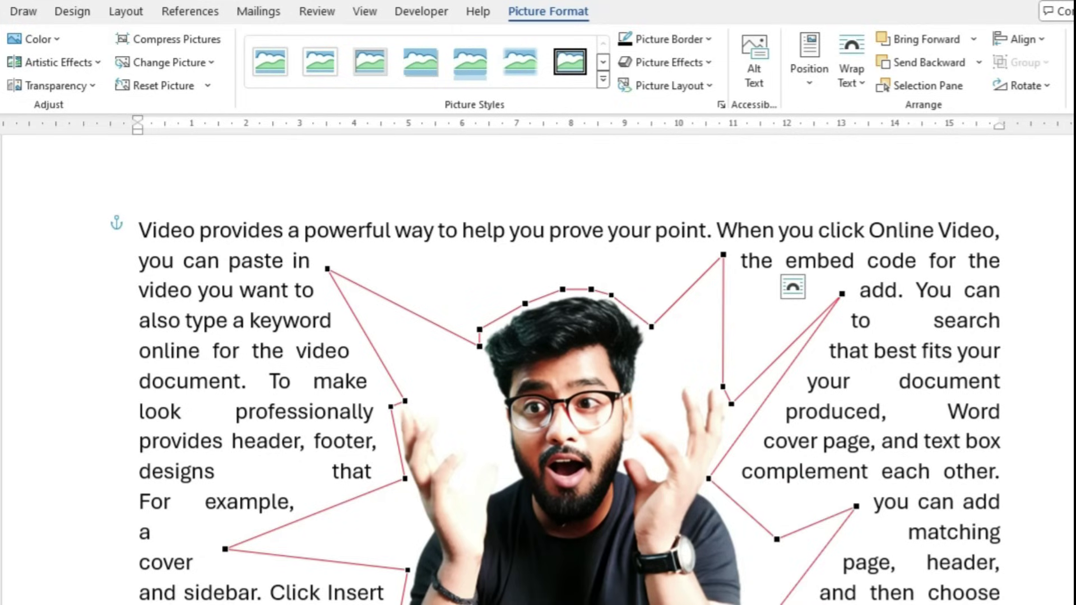
click(1004, 412)
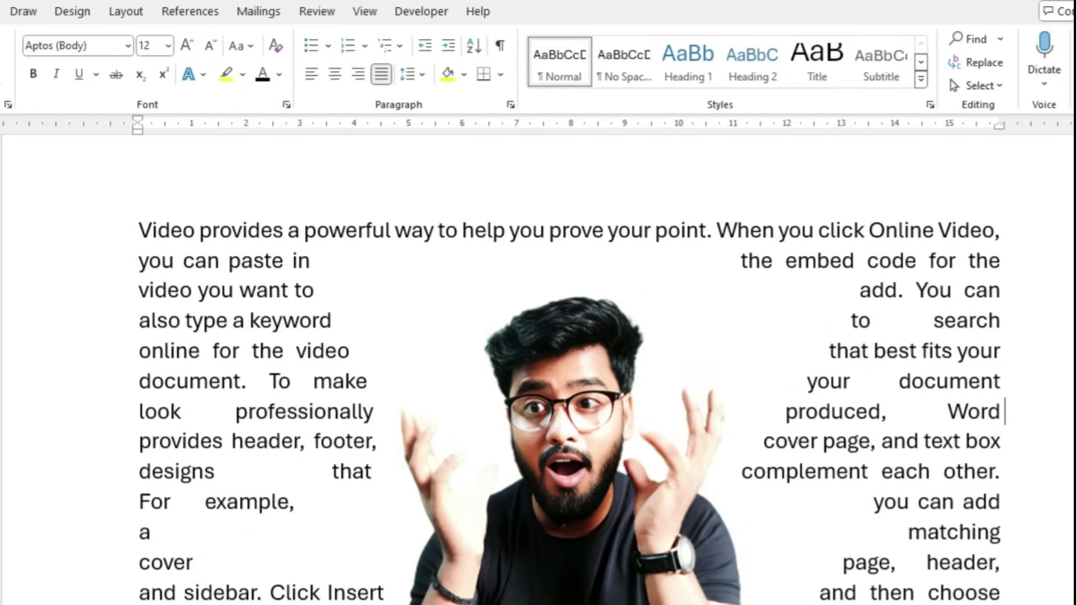
Reselect the presenter photo and review its Wrap Text options without changing them
click(609, 469)
click(847, 86)
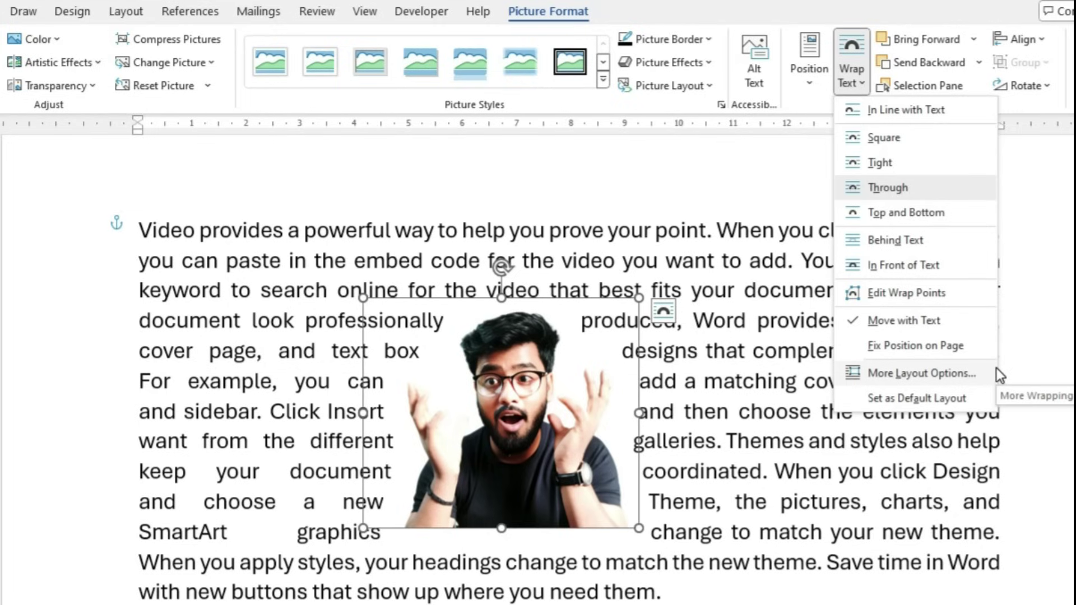
click(939, 373)
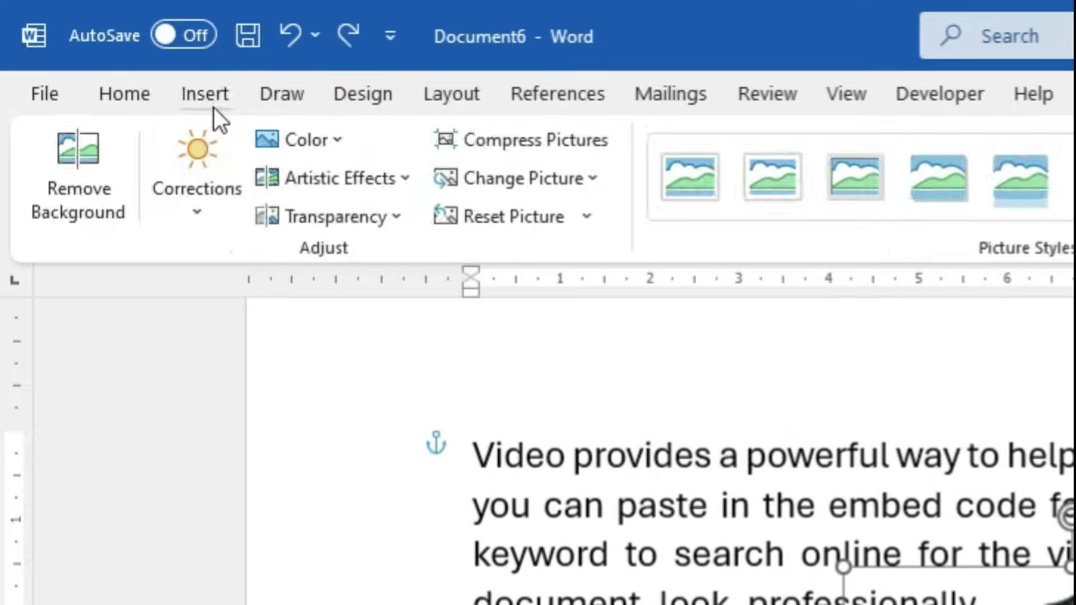
click(208, 97)
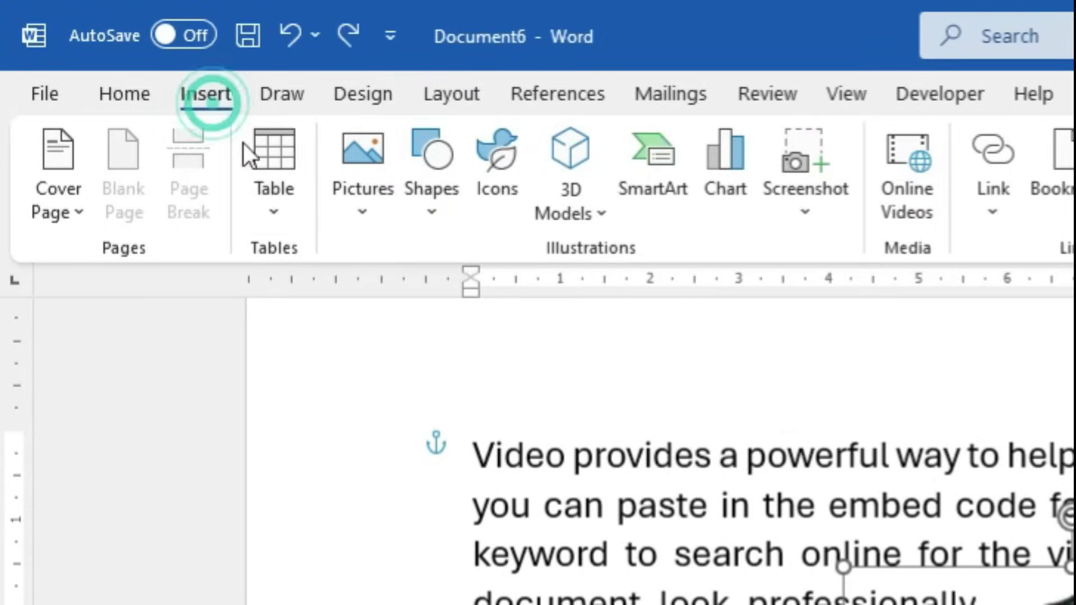
click(366, 197)
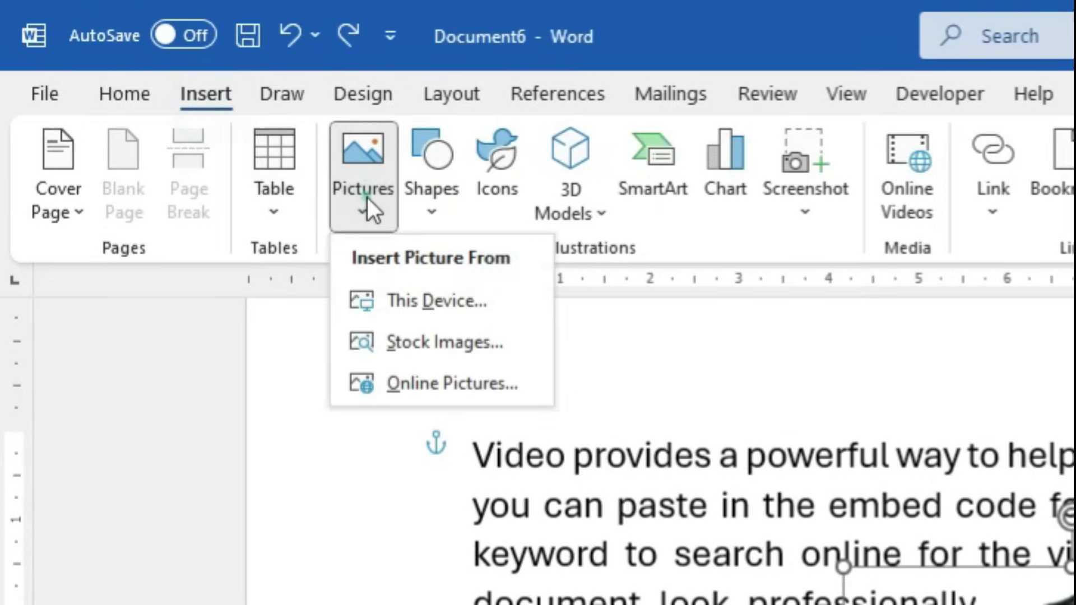
click(414, 308)
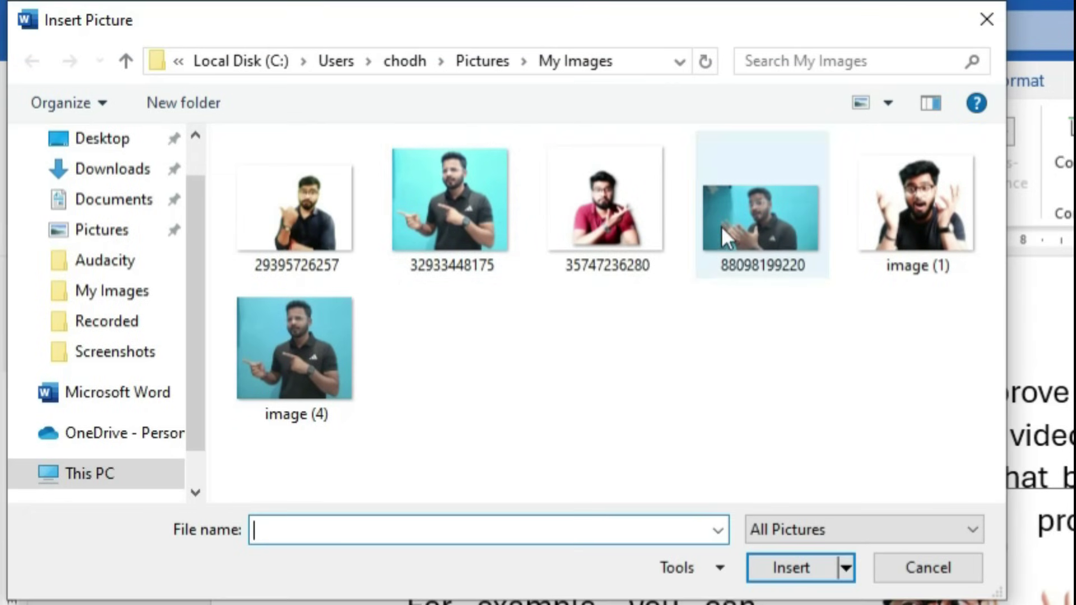
click(731, 231)
click(772, 568)
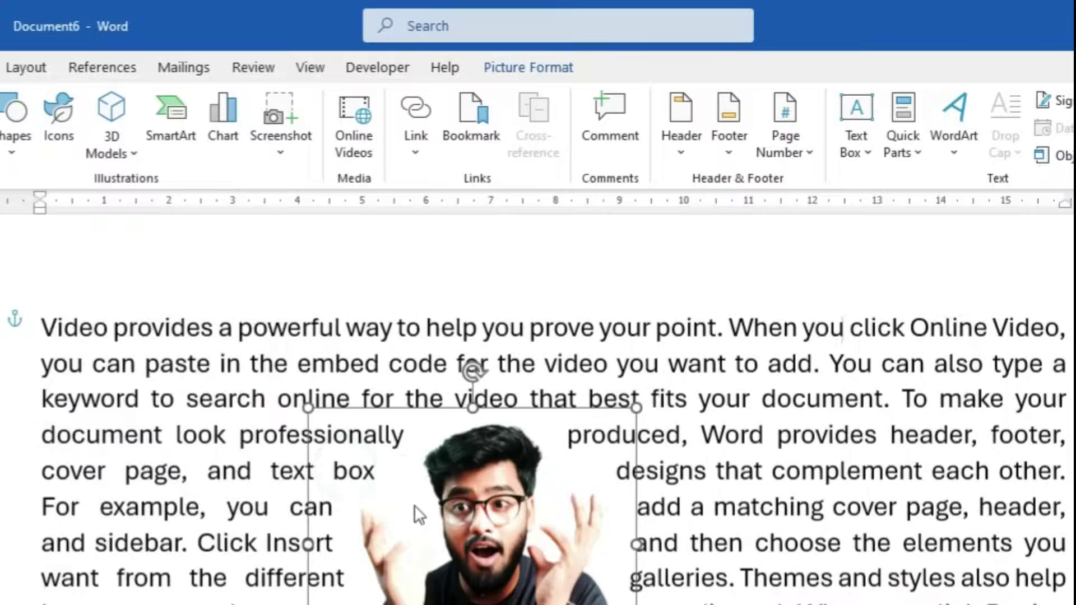
click(885, 154)
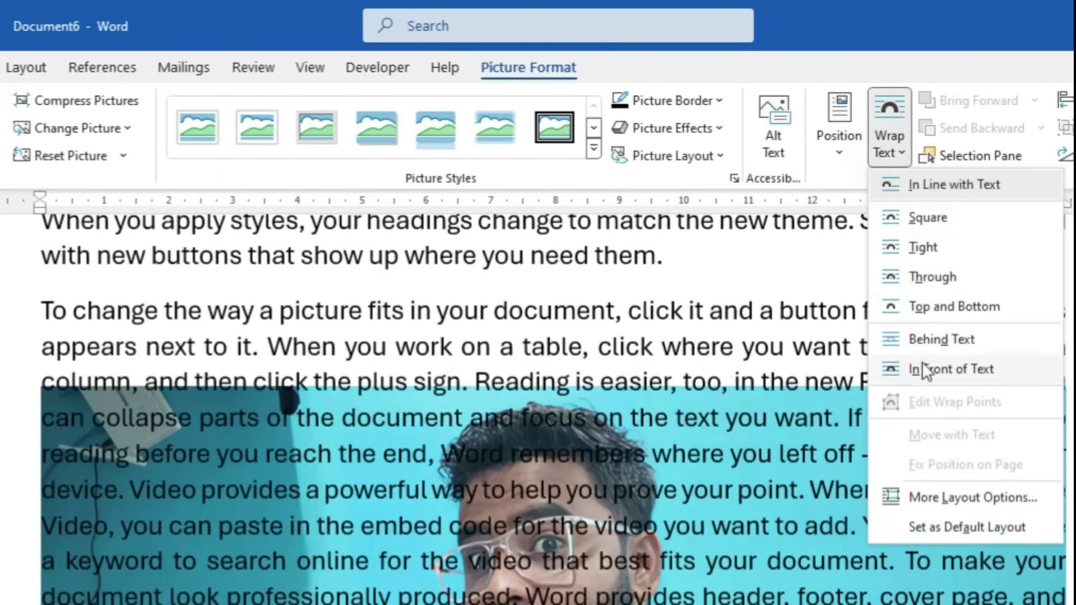
click(920, 367)
scroll(668, 526, up, 5)
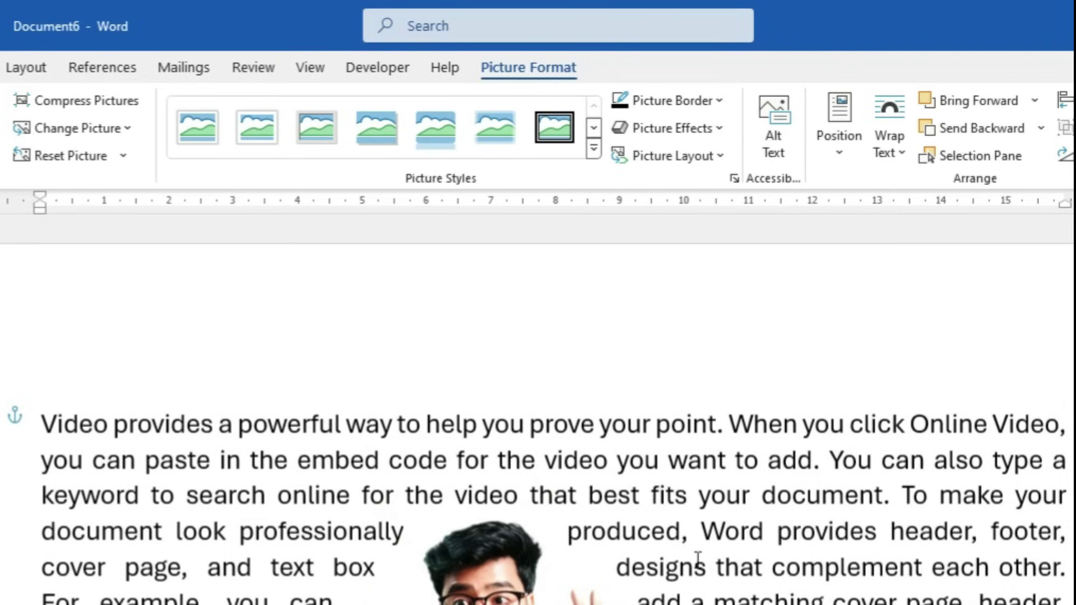
scroll(650, 555, down, 5)
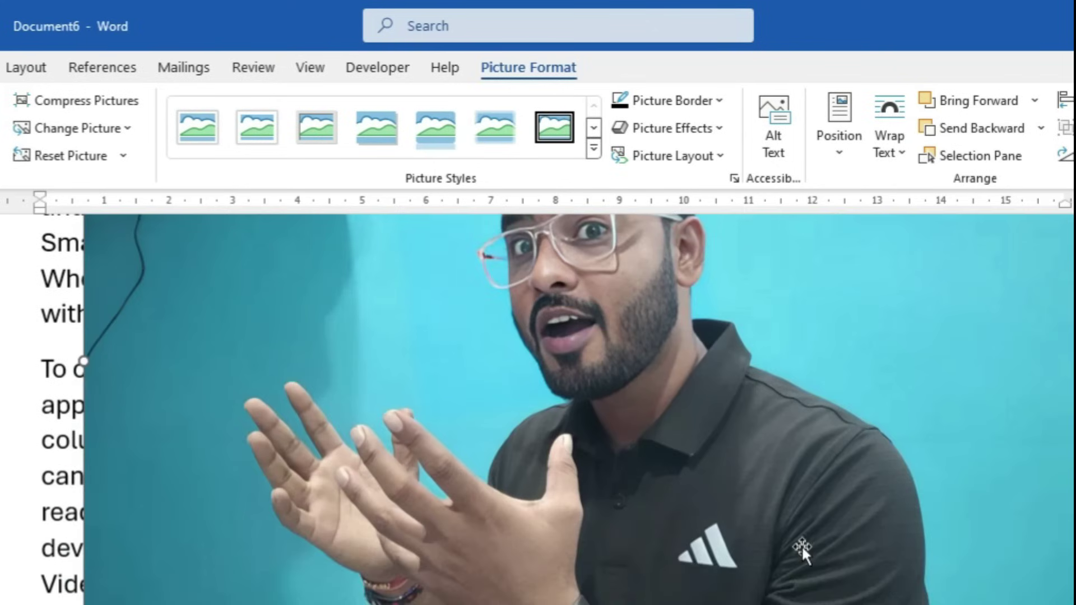
scroll(810, 551, up, 3)
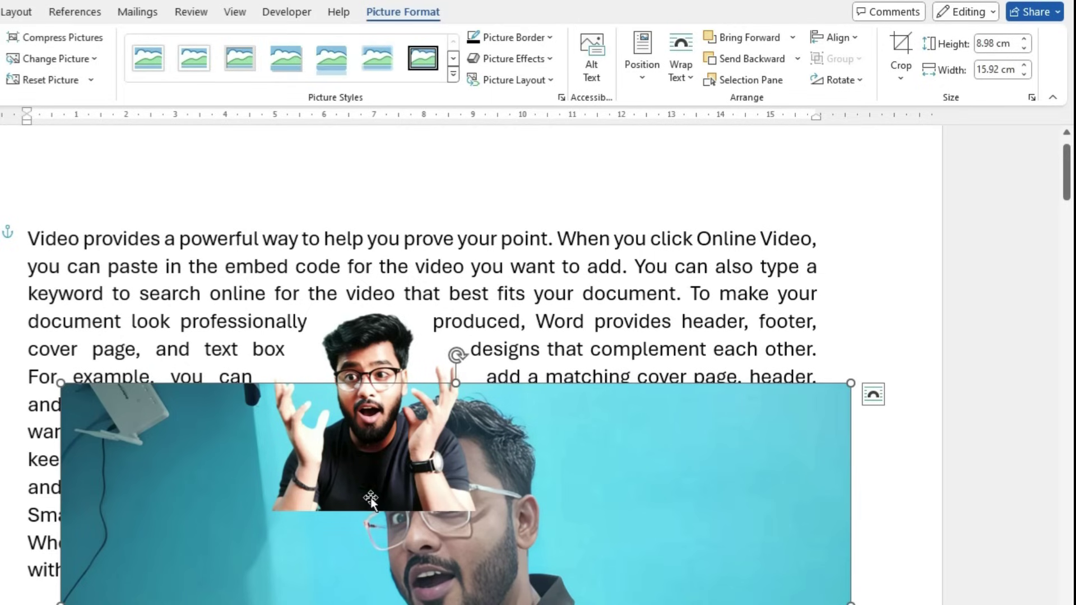
Bring Picture 6 forward, then hide and show the pictures in the Selection Pane
click(758, 39)
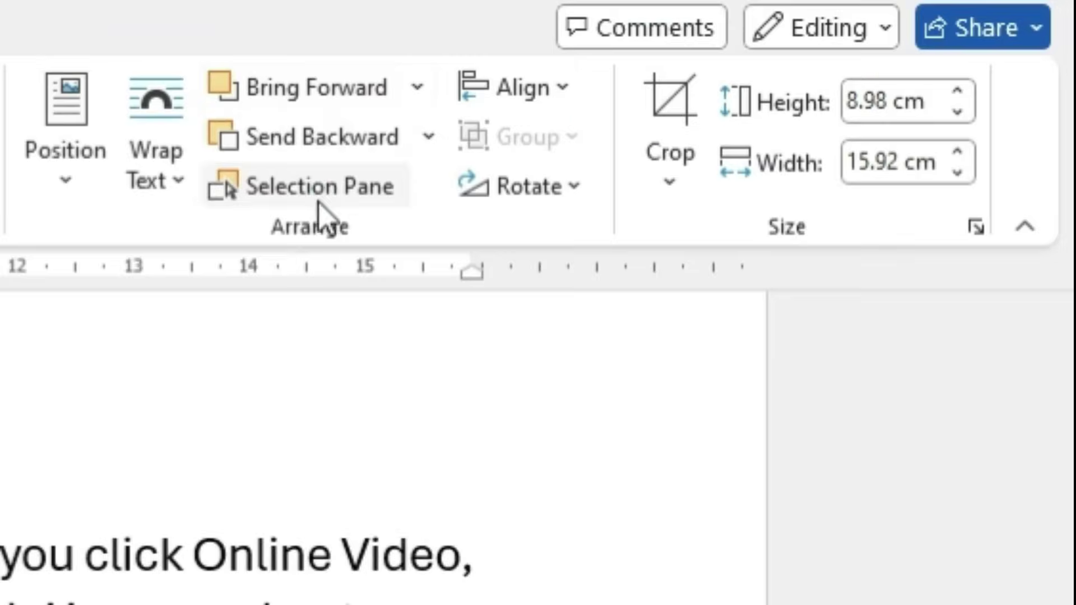
click(753, 81)
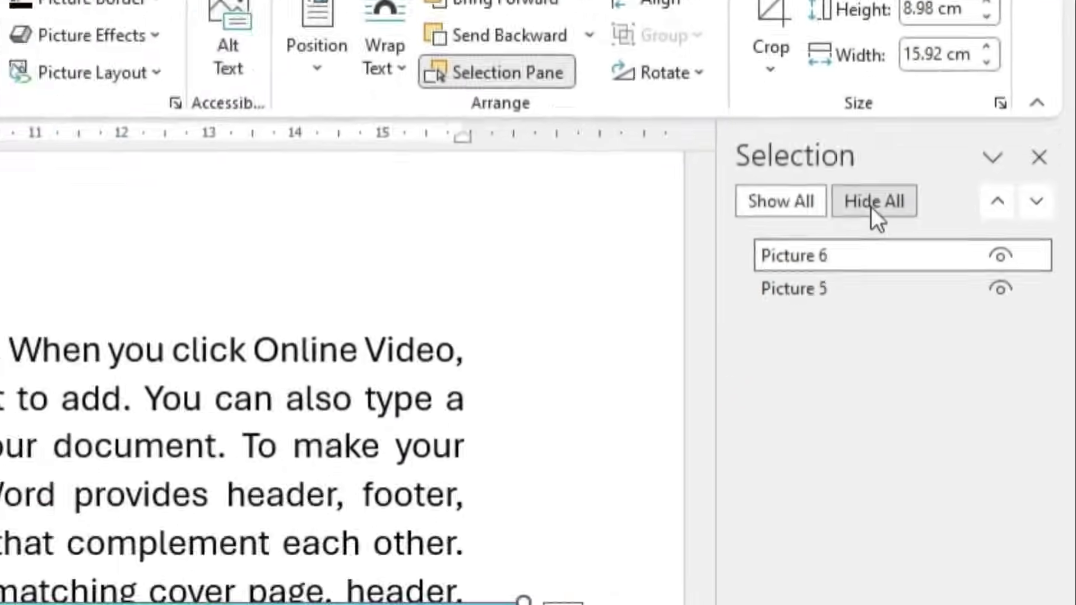
click(807, 357)
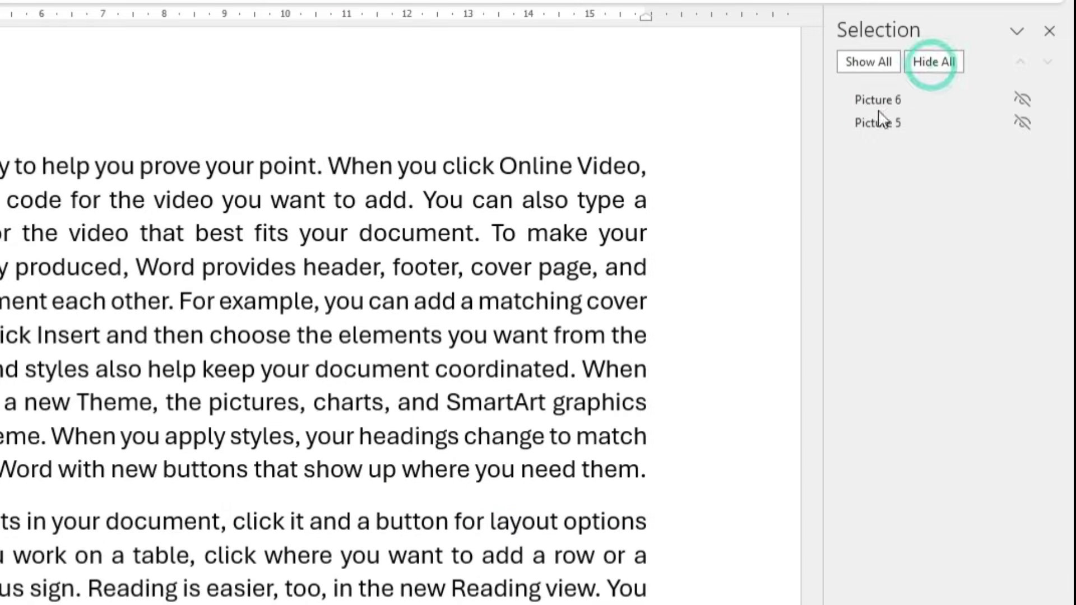
click(880, 71)
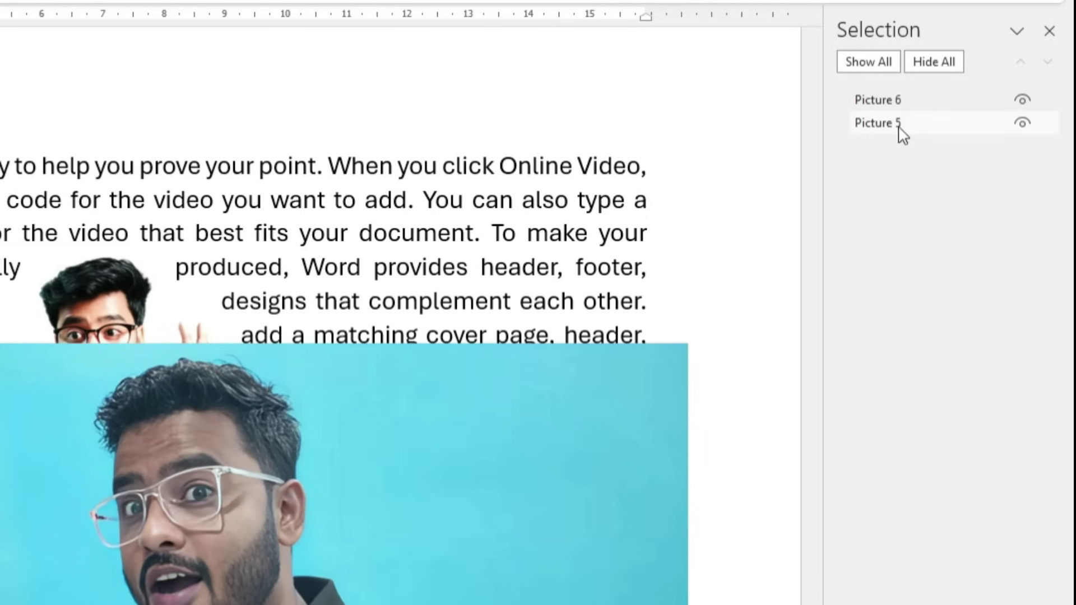
click(1022, 101)
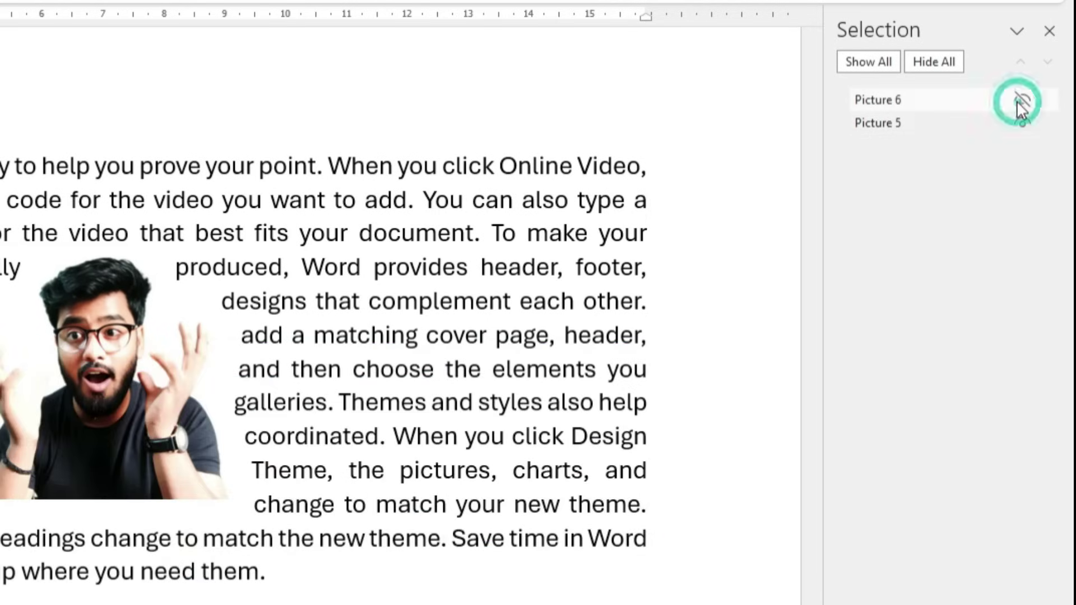
click(1019, 101)
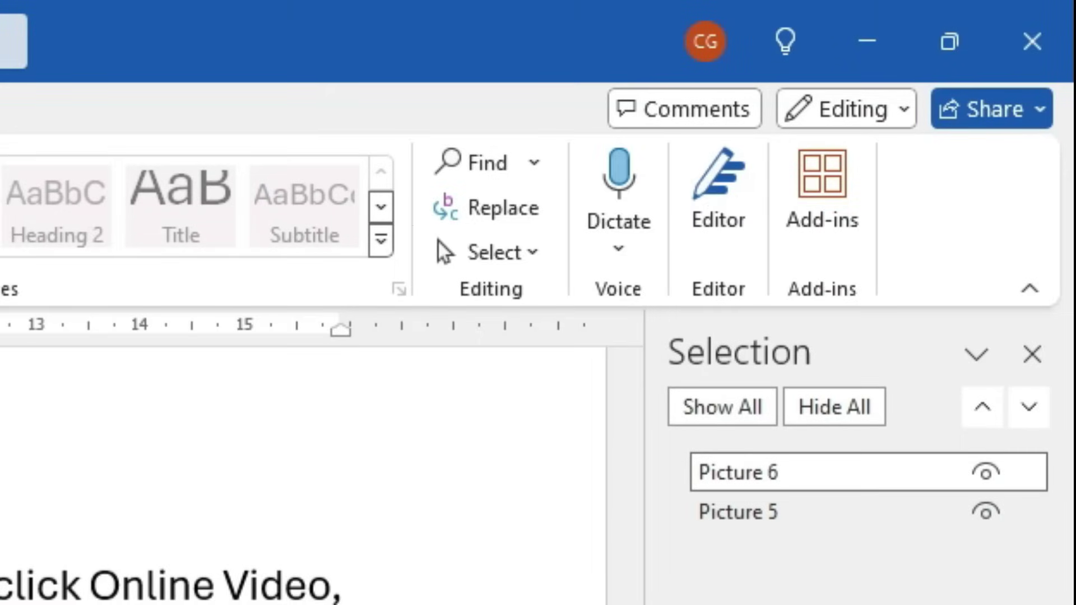
click(589, 411)
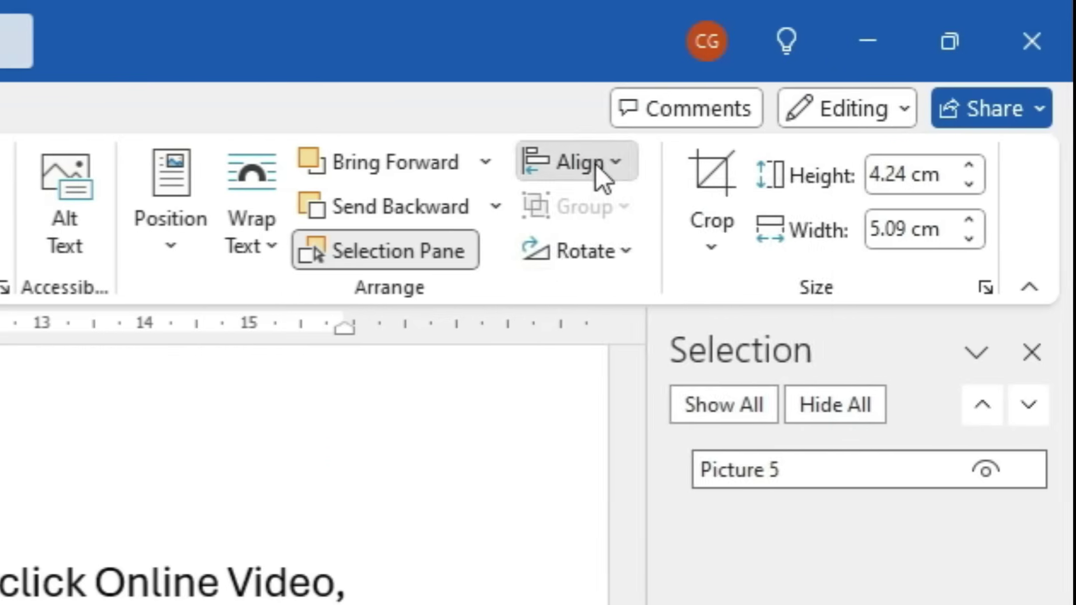
click(594, 163)
Try aligning the photo left, center, right, top, middle and bottom
click(603, 218)
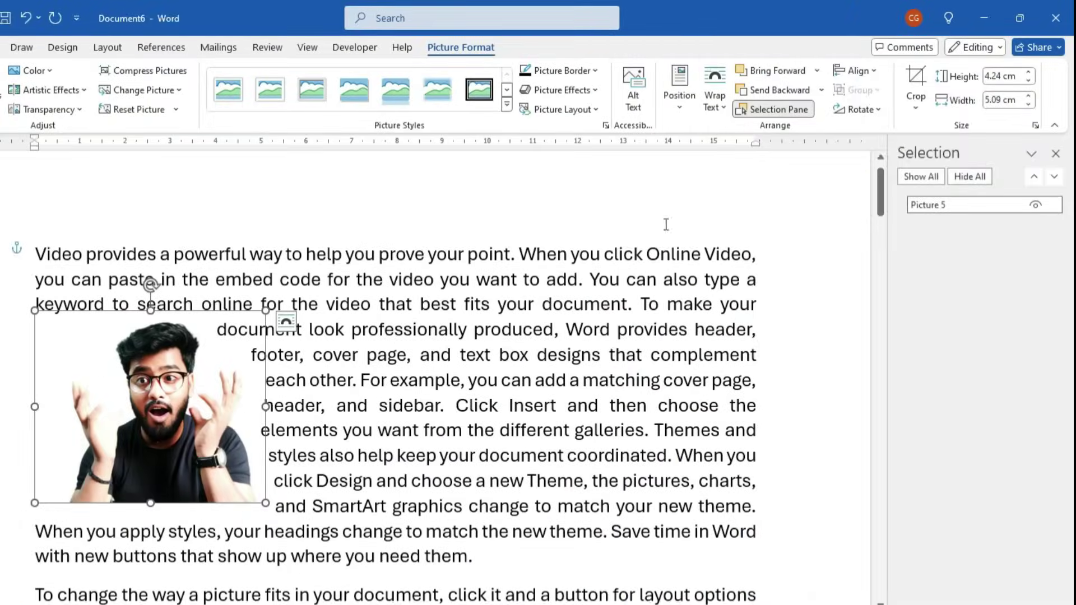
click(854, 71)
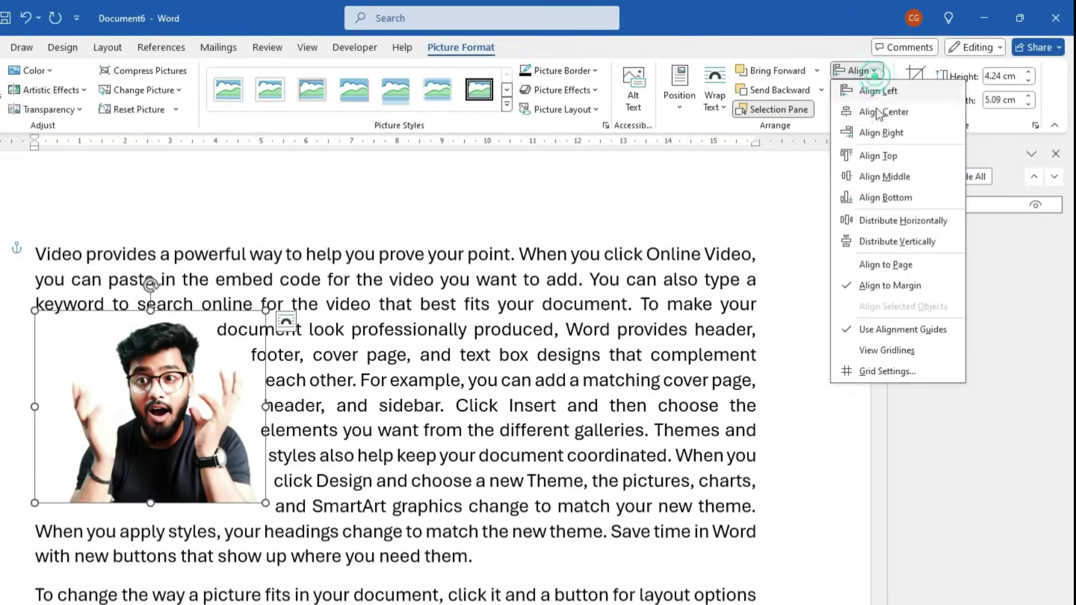
click(879, 113)
click(856, 71)
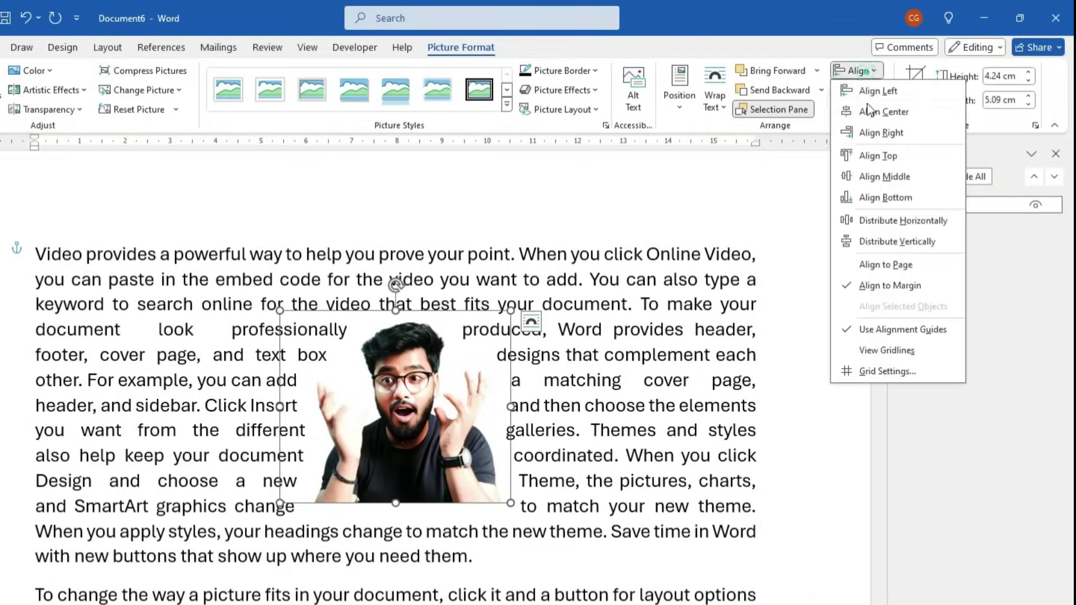
click(885, 134)
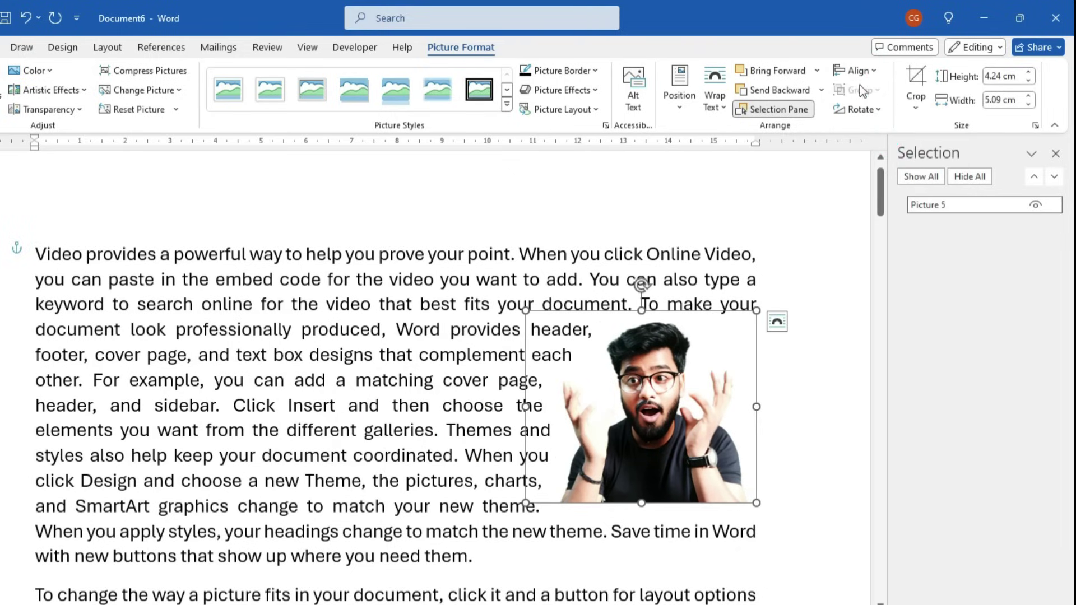
click(858, 70)
click(869, 157)
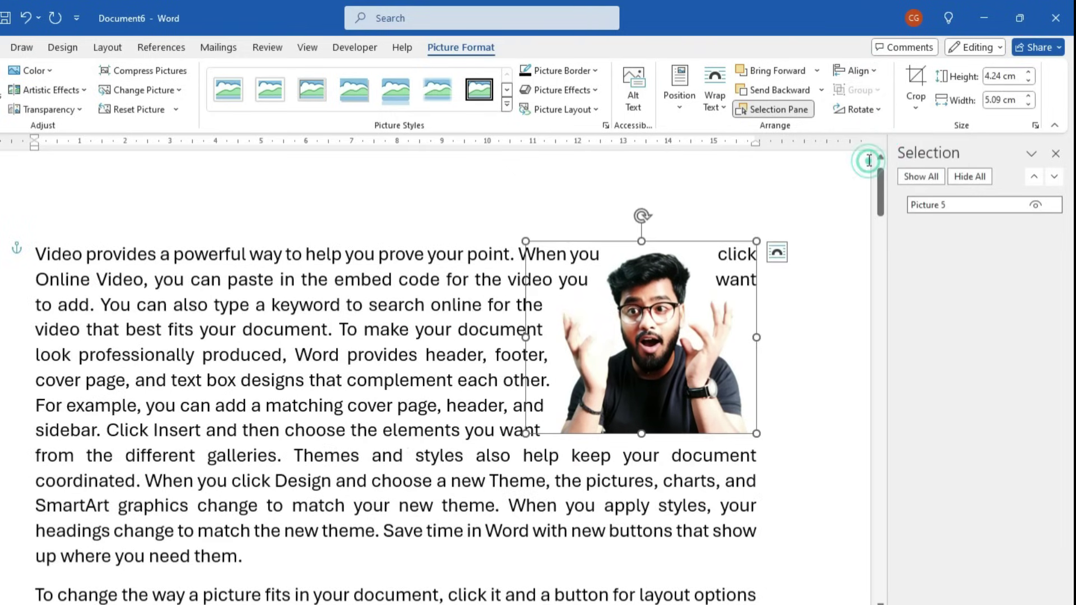
click(857, 70)
click(880, 178)
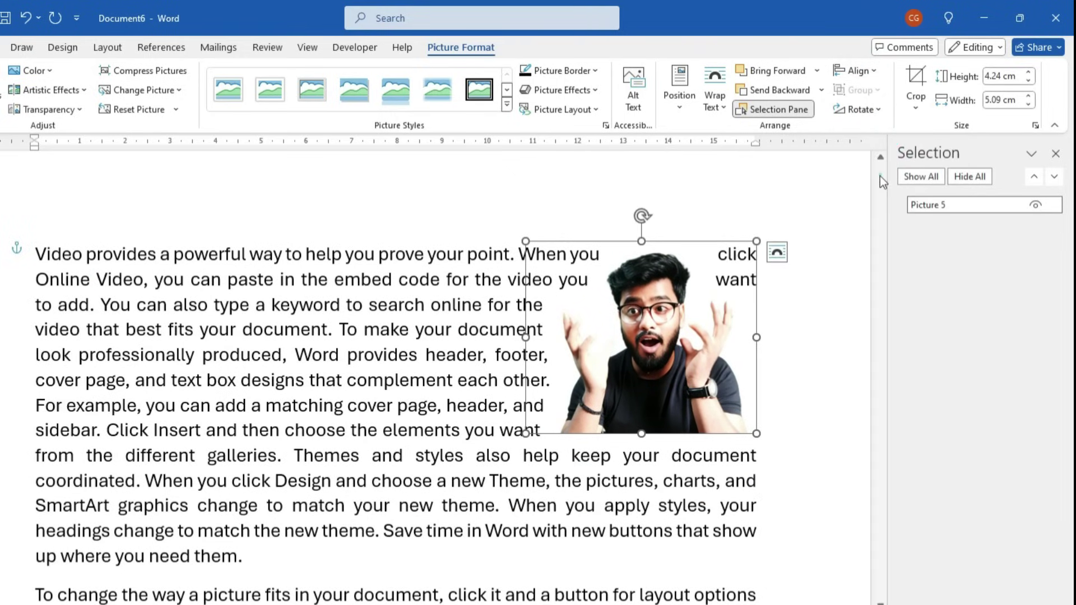
scroll(668, 336, down, 10)
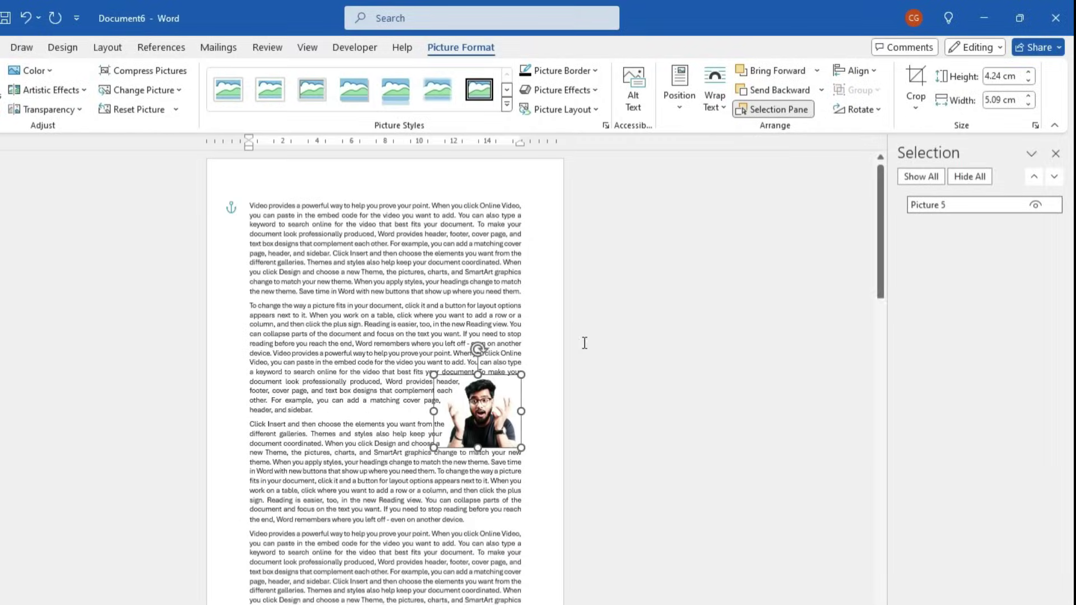
click(857, 71)
click(878, 195)
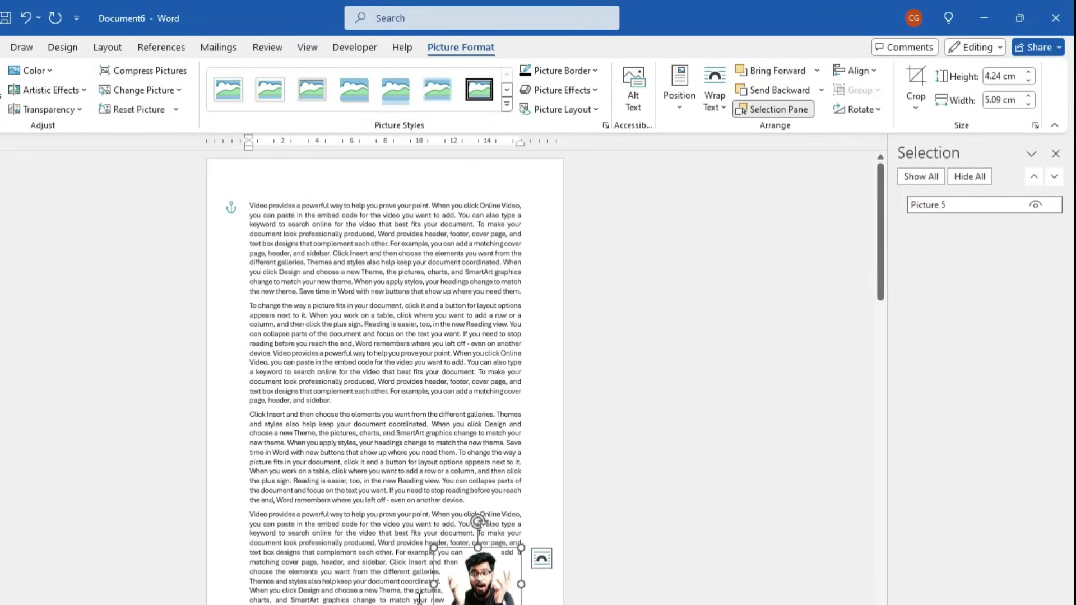
Align the picture to the top and drag the ruler's right margin marker
click(878, 67)
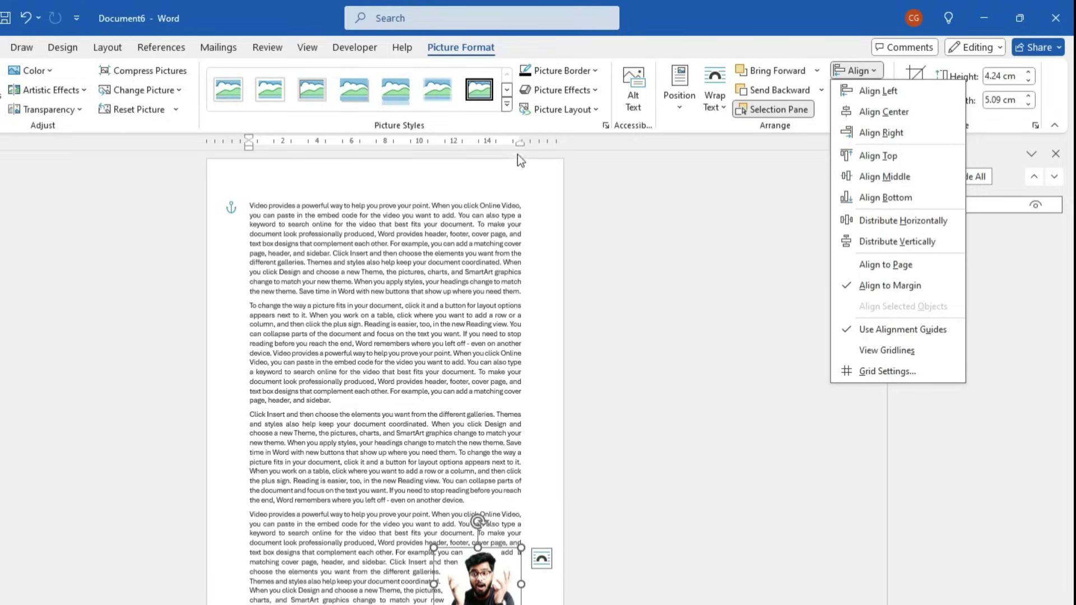
scroll(540, 292, up, 10)
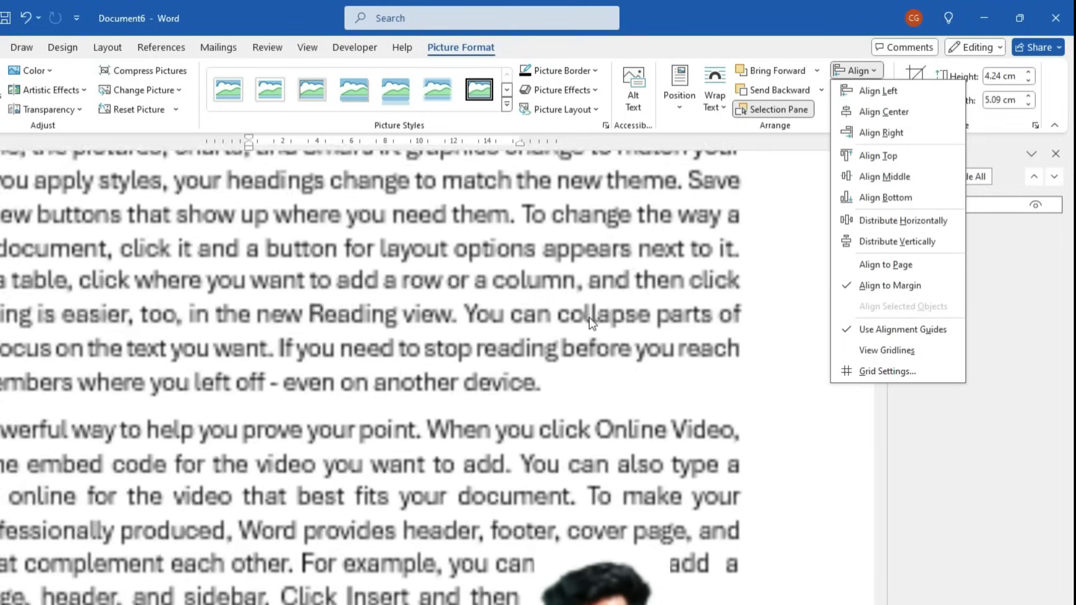
scroll(719, 424, up, 5)
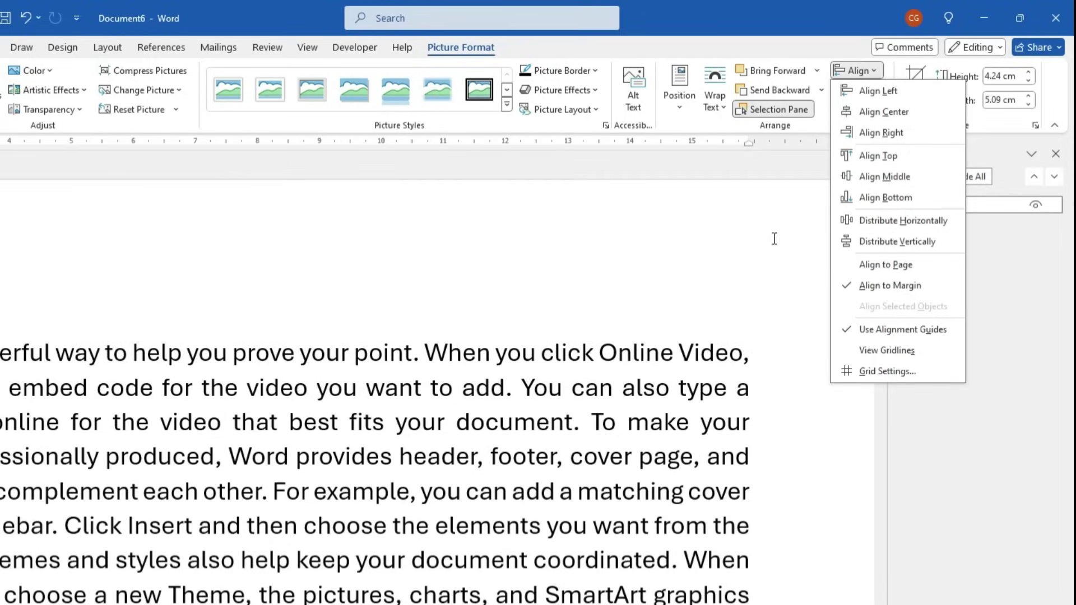
click(878, 156)
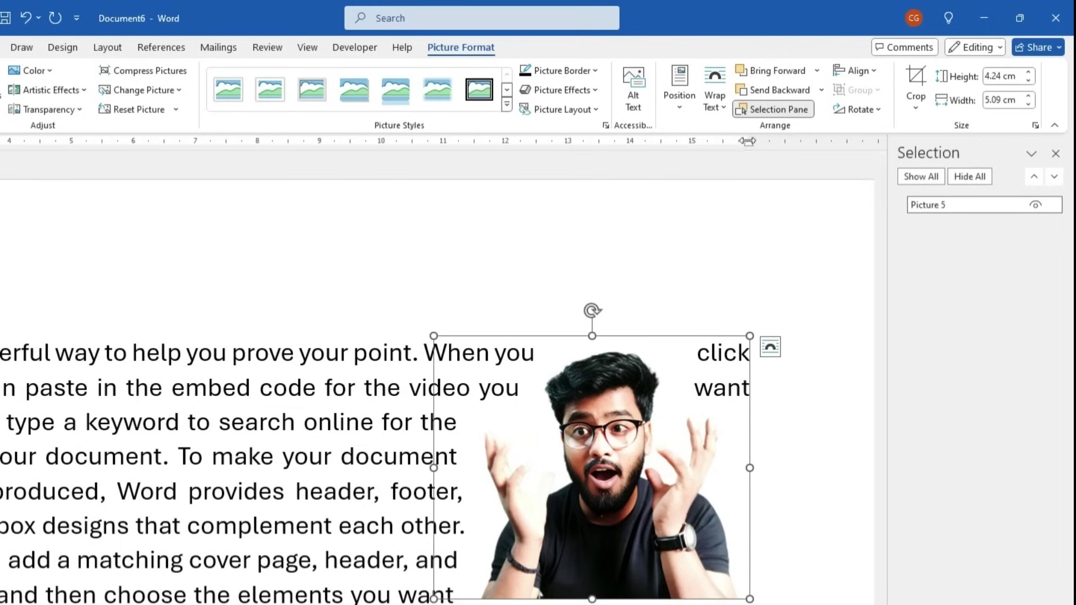
mouse_move(749, 141)
mouse_down()
mouse_move(823, 152)
mouse_move(641, 171)
mouse_up()
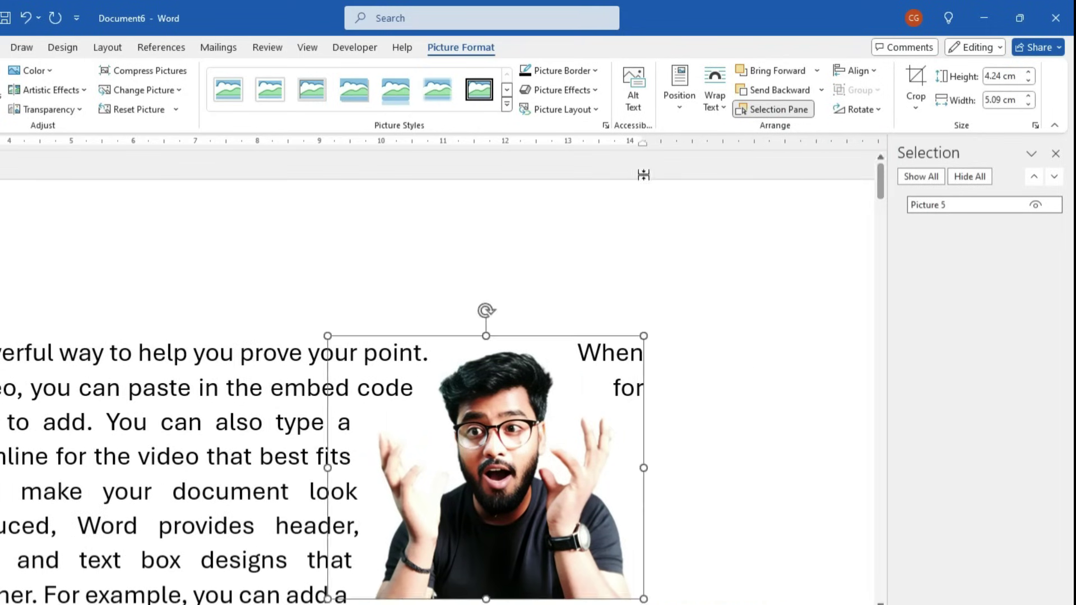
Align the picture right relative to the page, then right relative to the margin
click(855, 70)
click(879, 267)
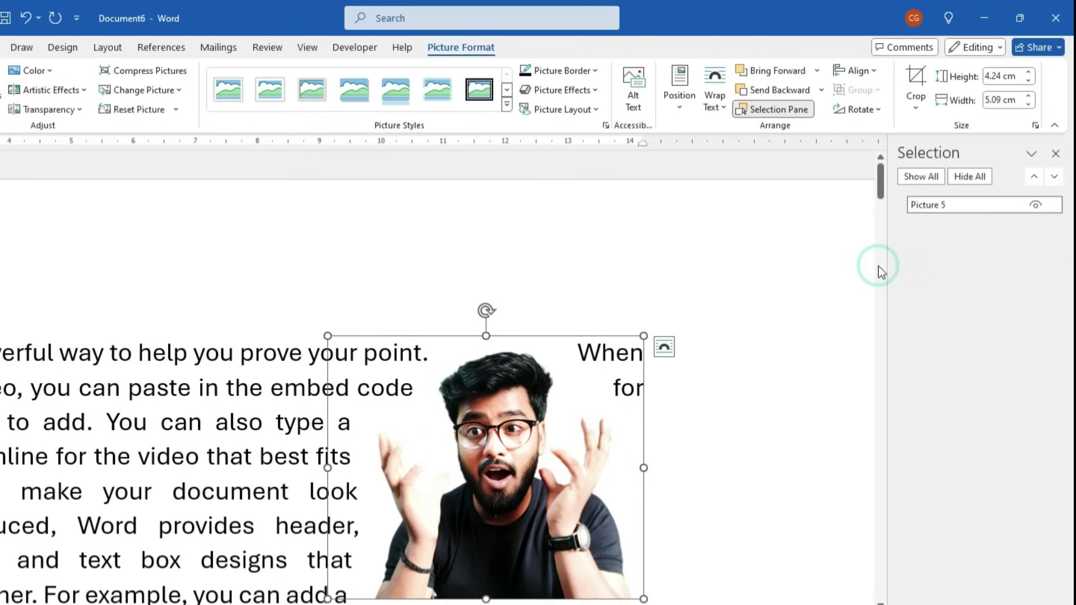
click(861, 72)
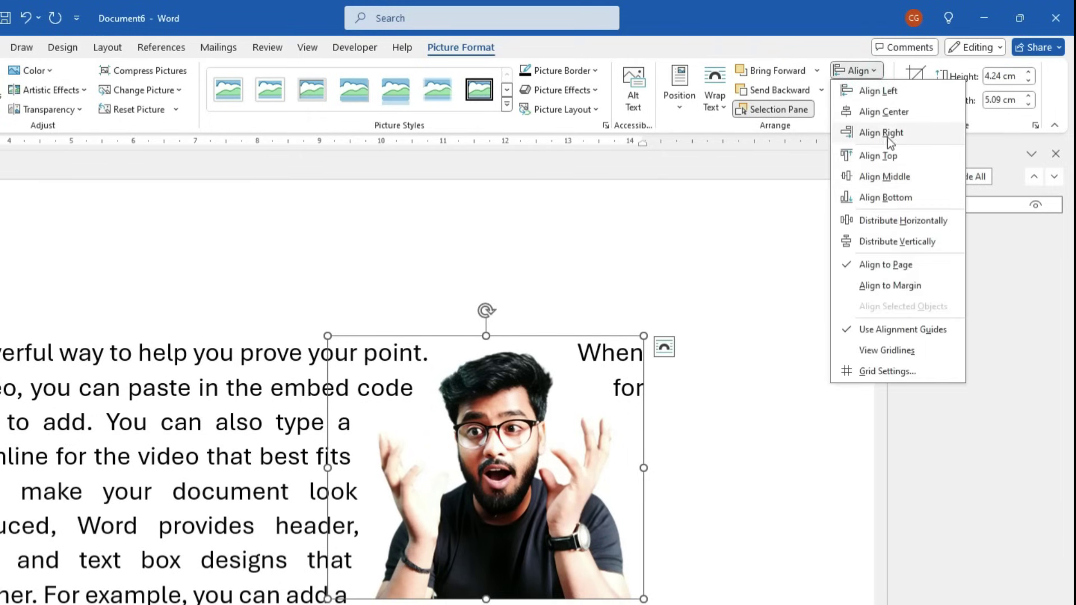
click(882, 132)
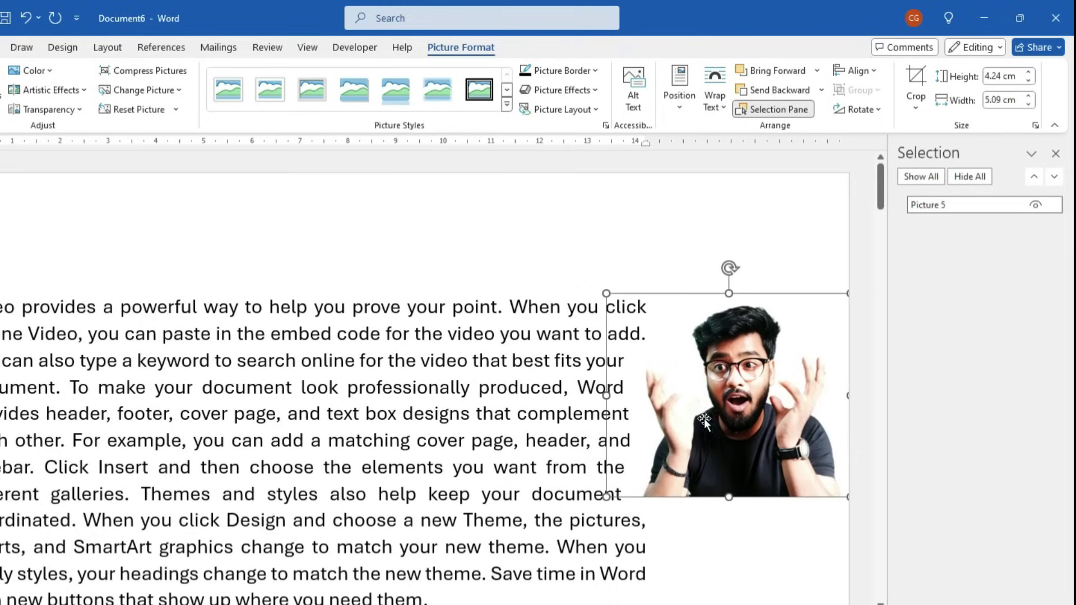
click(857, 72)
click(890, 286)
click(856, 75)
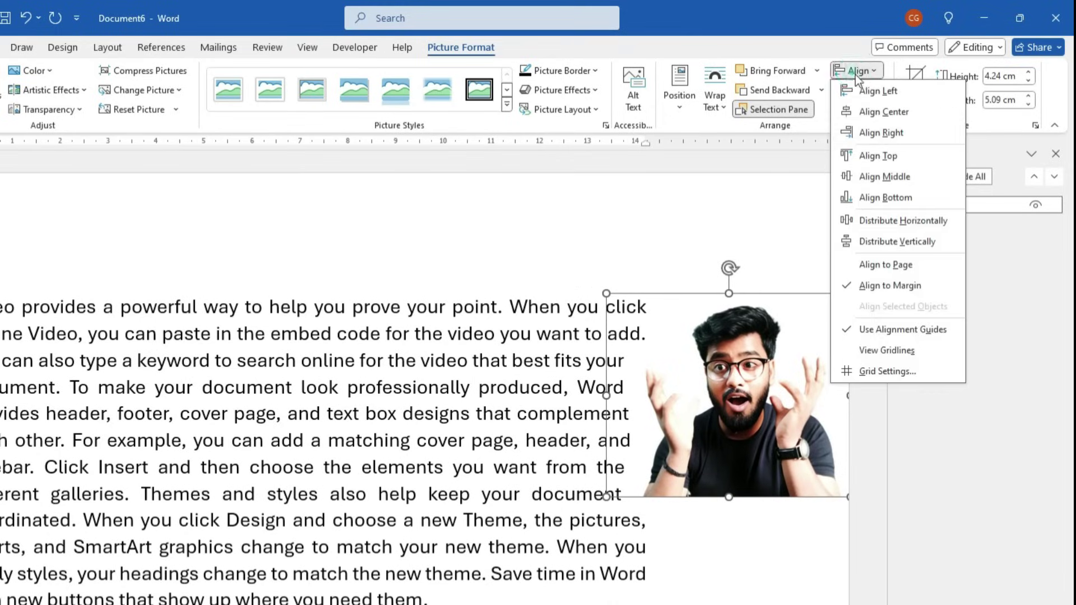
click(881, 136)
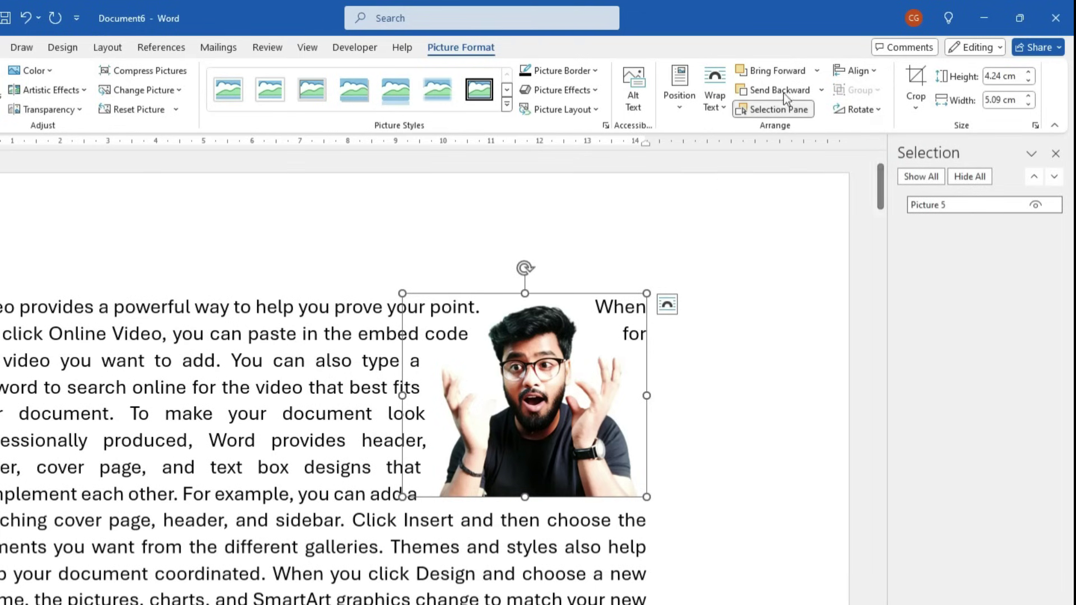
click(865, 70)
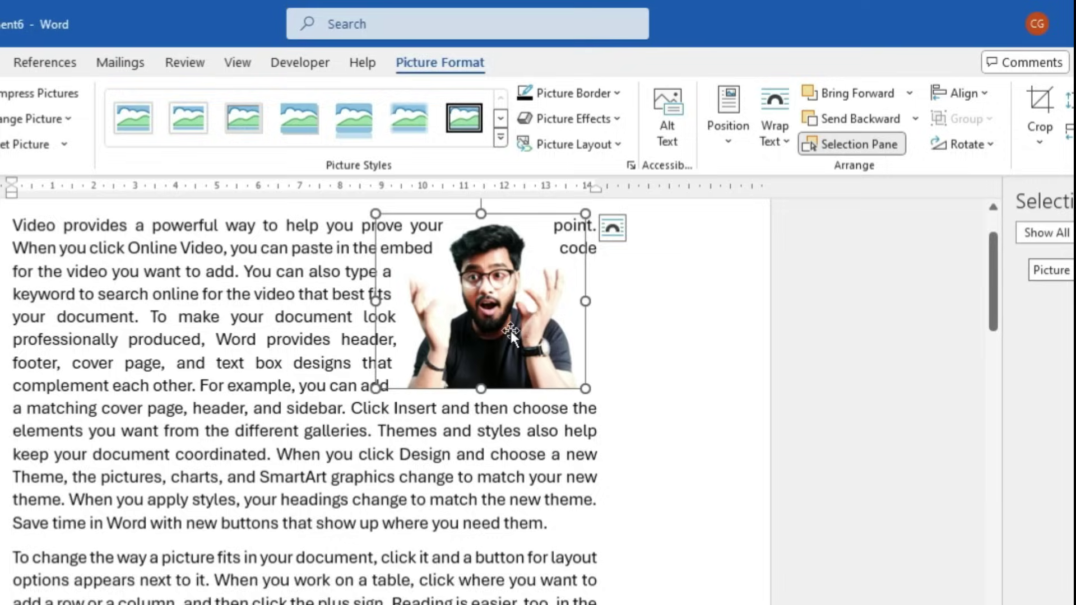
Paste picture copies, placing one at the left and one below the top-right picture
key(ctrl+v)
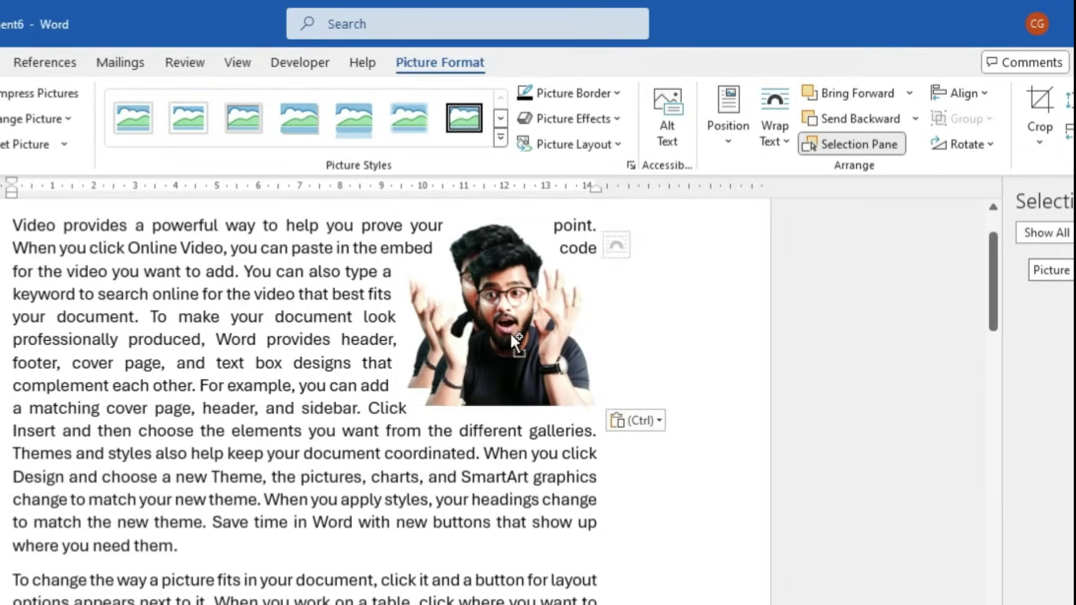
drag(394, 397, 99, 471)
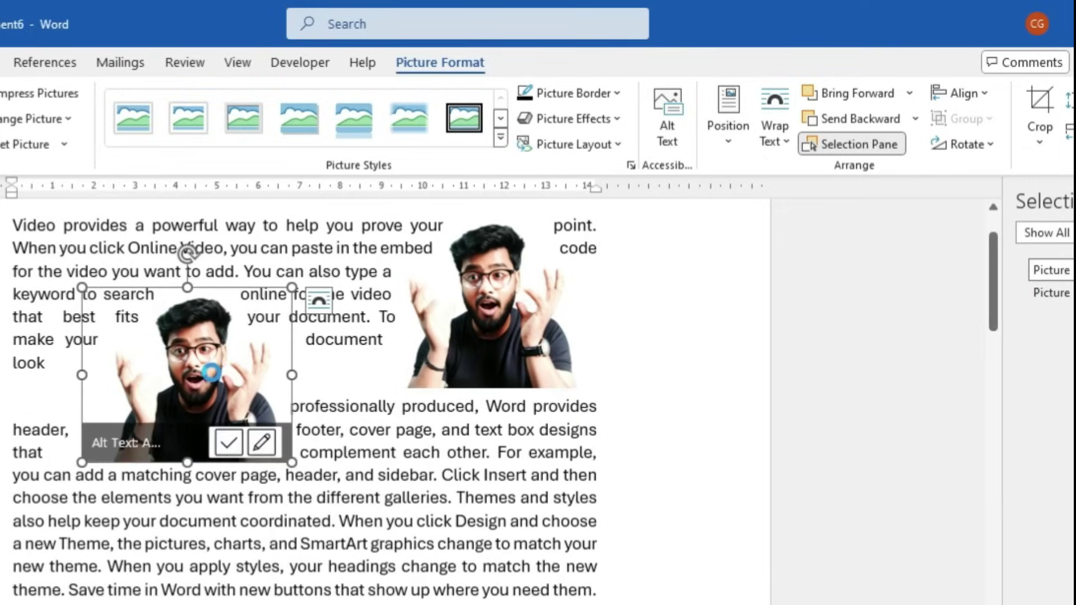
drag(193, 415, 448, 577)
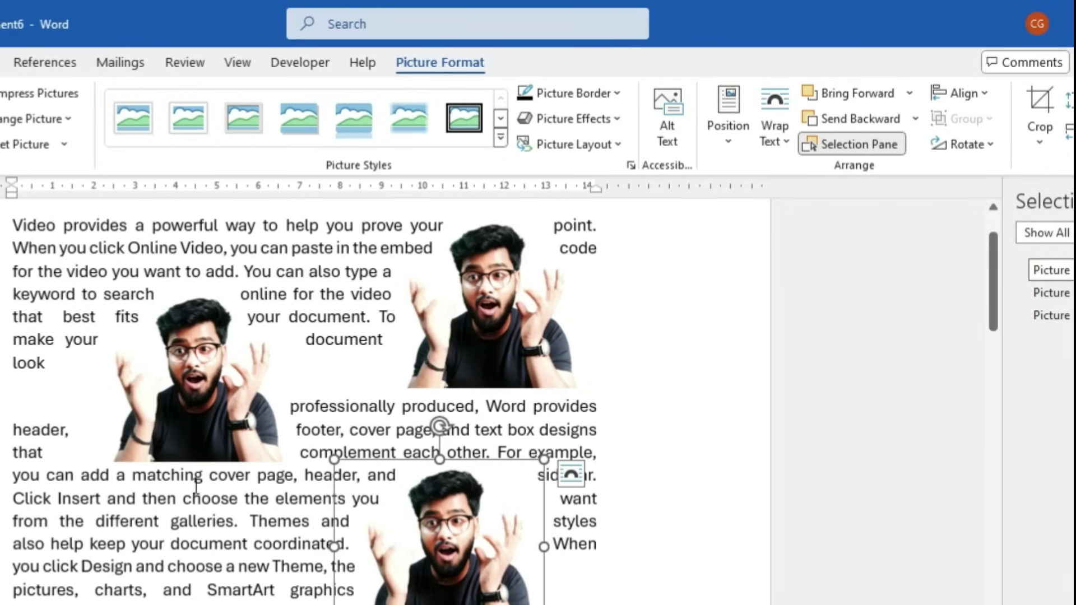
Group the three pictures and move the group around the page
ctrl+click(198, 413)
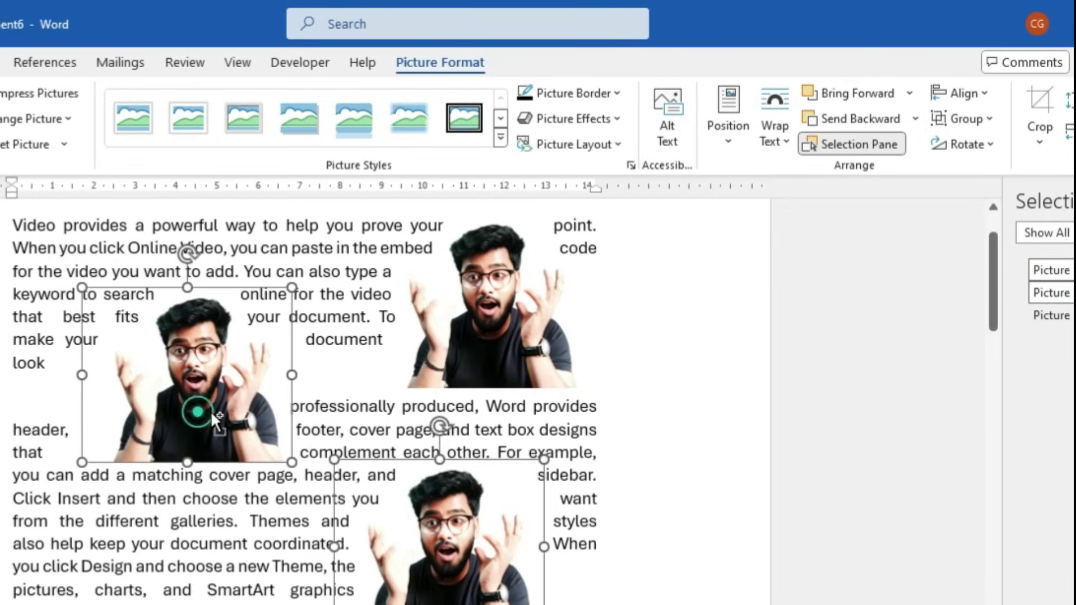
ctrl+click(499, 314)
click(965, 119)
click(975, 144)
drag(496, 336, 451, 604)
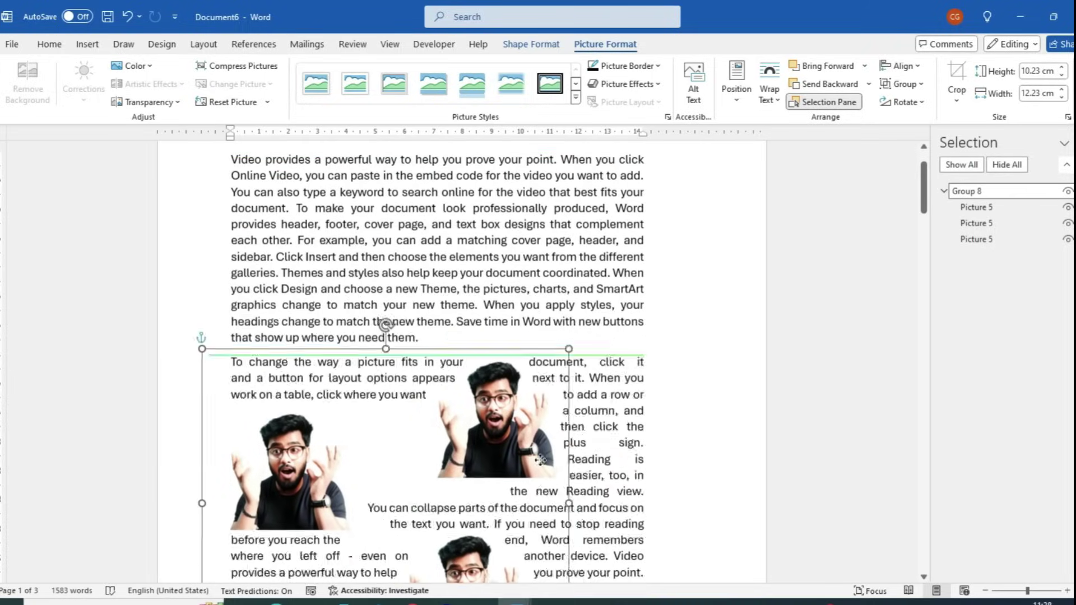
drag(540, 460, 537, 276)
Ungroup the three pictures and select the top-right copy on its own
click(906, 83)
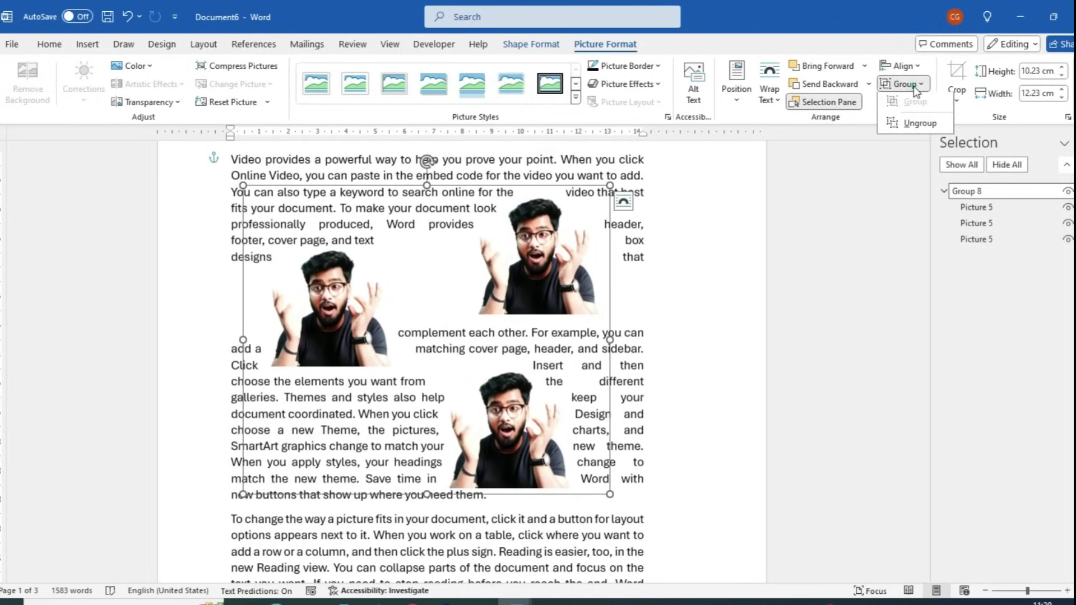
click(913, 125)
click(715, 281)
click(544, 252)
click(917, 103)
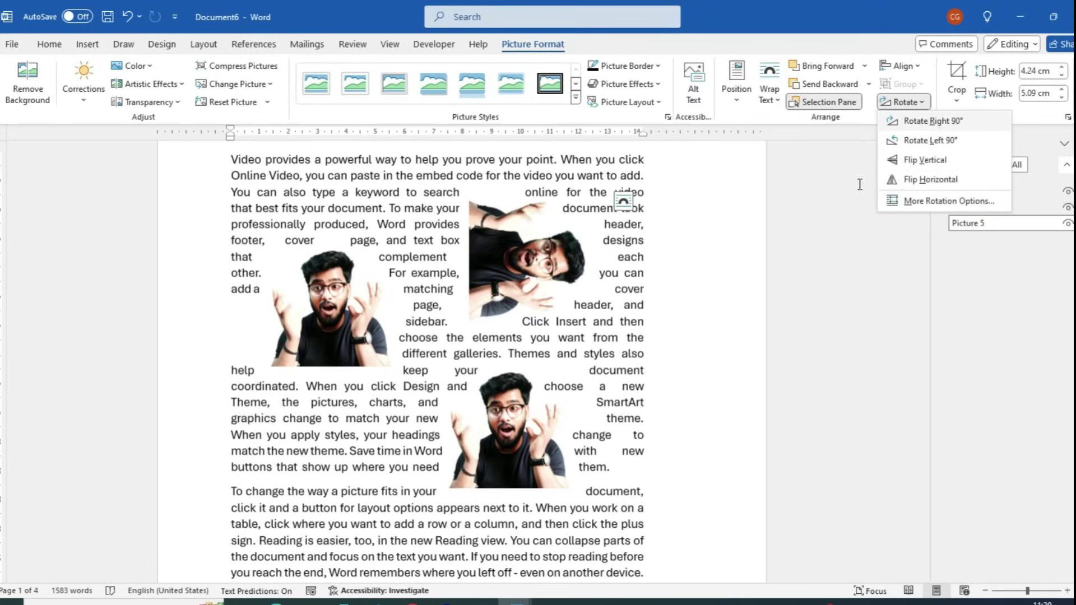
Rotate the top-right picture 90° right, crop one picture to 4.12 cm wide, and delete two pictures
click(930, 121)
click(953, 101)
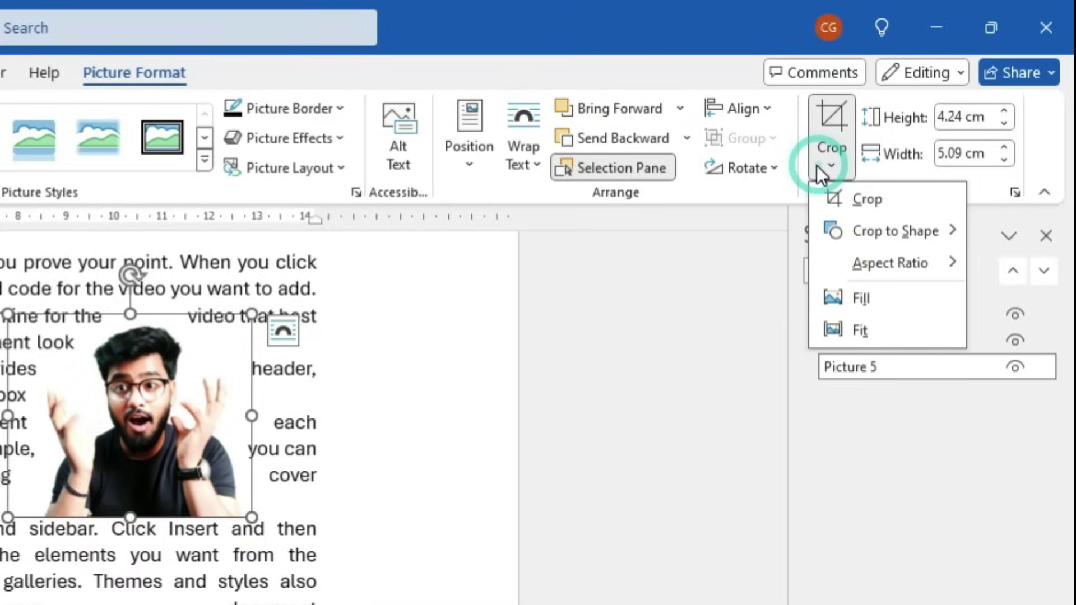
click(844, 199)
drag(248, 415, 228, 415)
drag(8, 416, 33, 416)
click(841, 112)
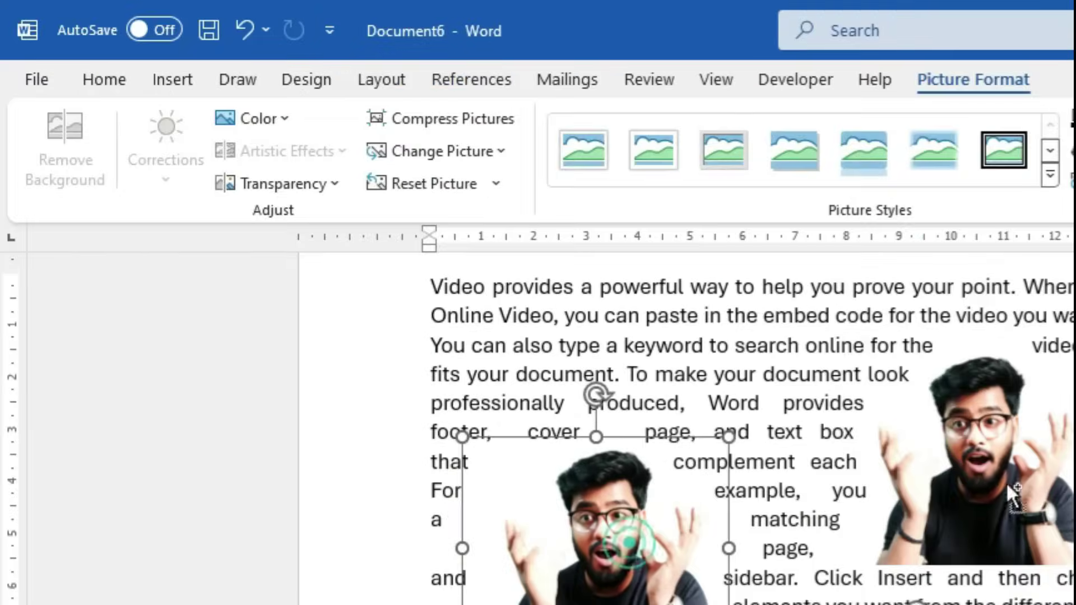
ctrl+click(163, 442)
key(Delete)
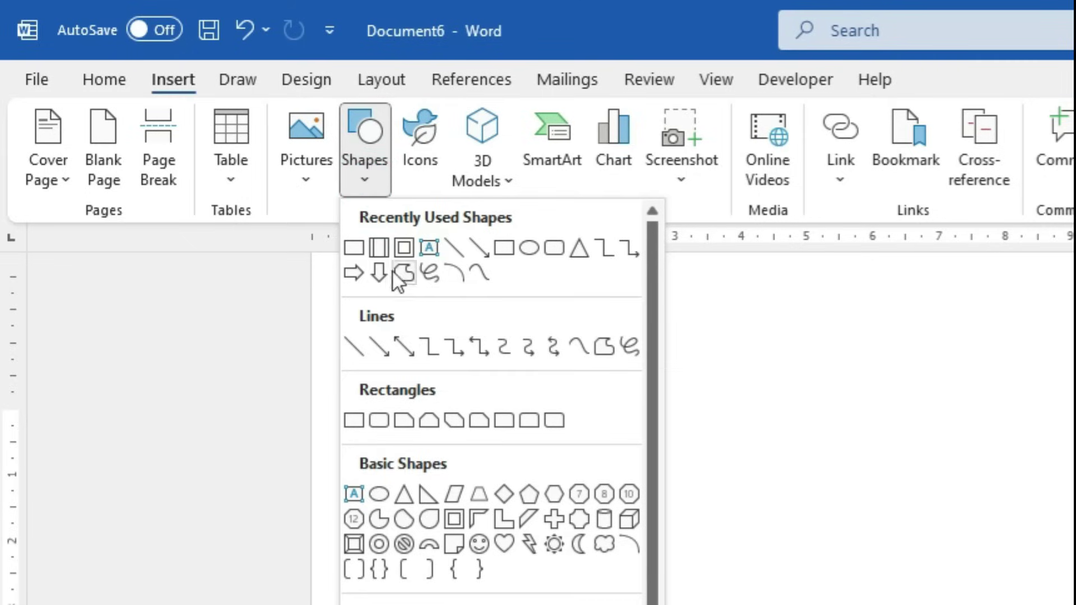
Draw a rectangle, then a 32-point starburst to its right with shallower points
click(357, 252)
mouse_move(391, 341)
mouse_down()
mouse_move(510, 524)
mouse_move(633, 507)
mouse_up()
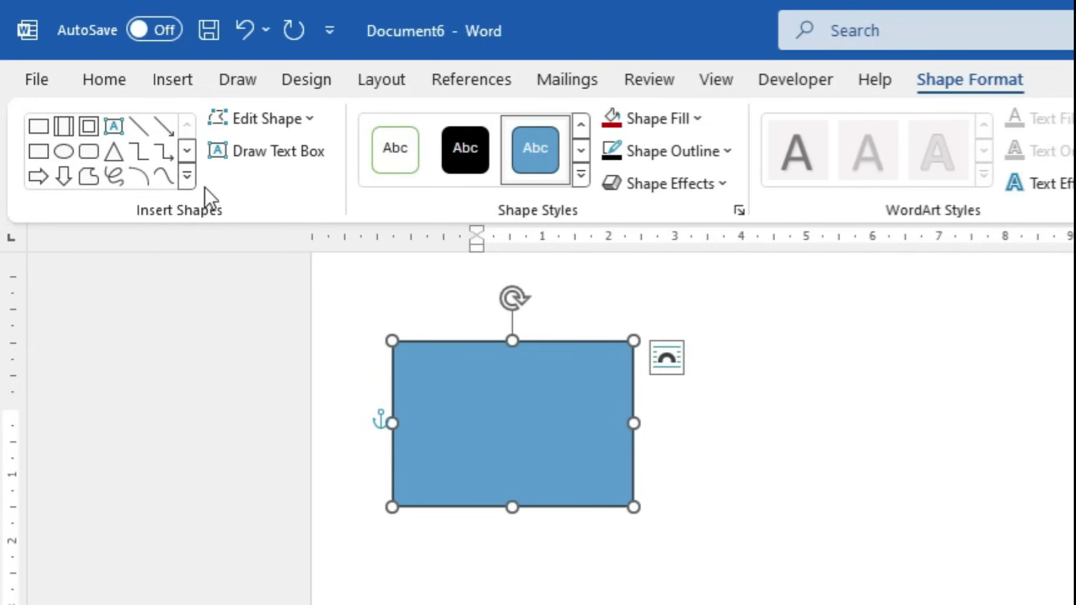
click(187, 177)
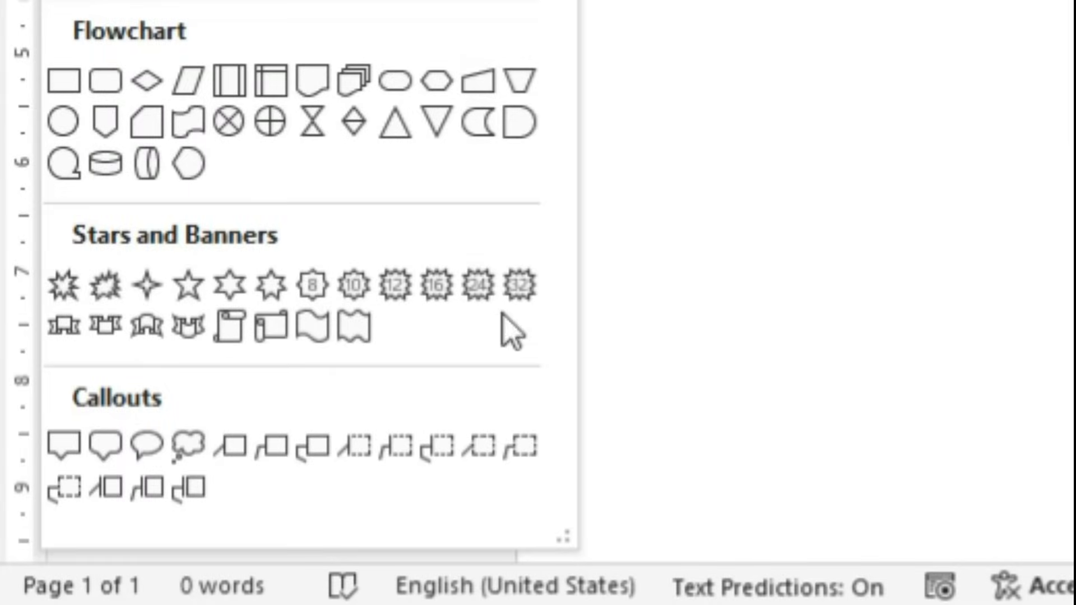
click(519, 284)
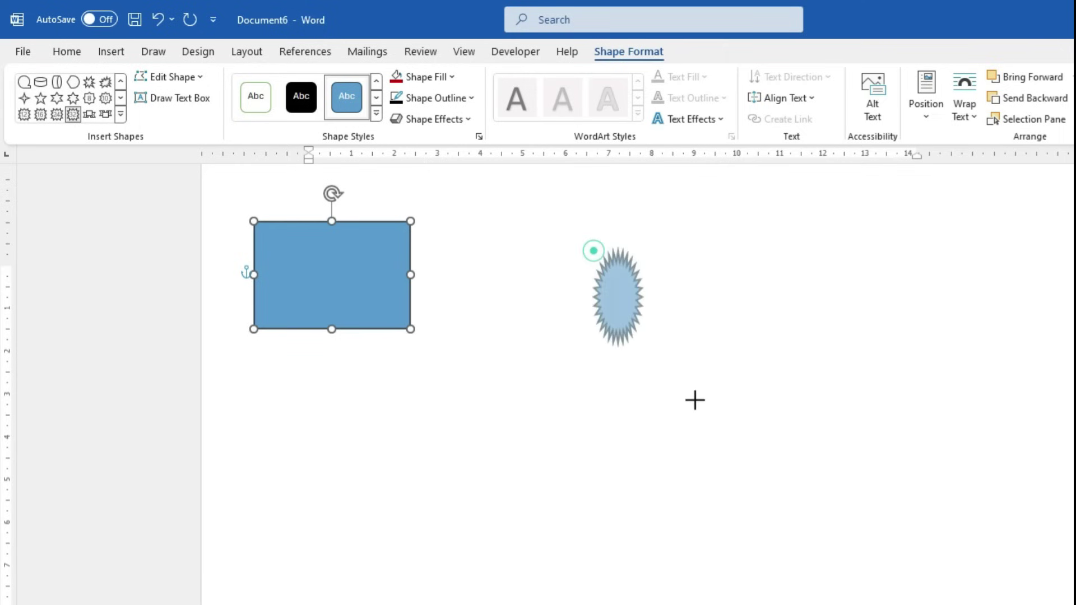
drag(695, 401, 865, 466)
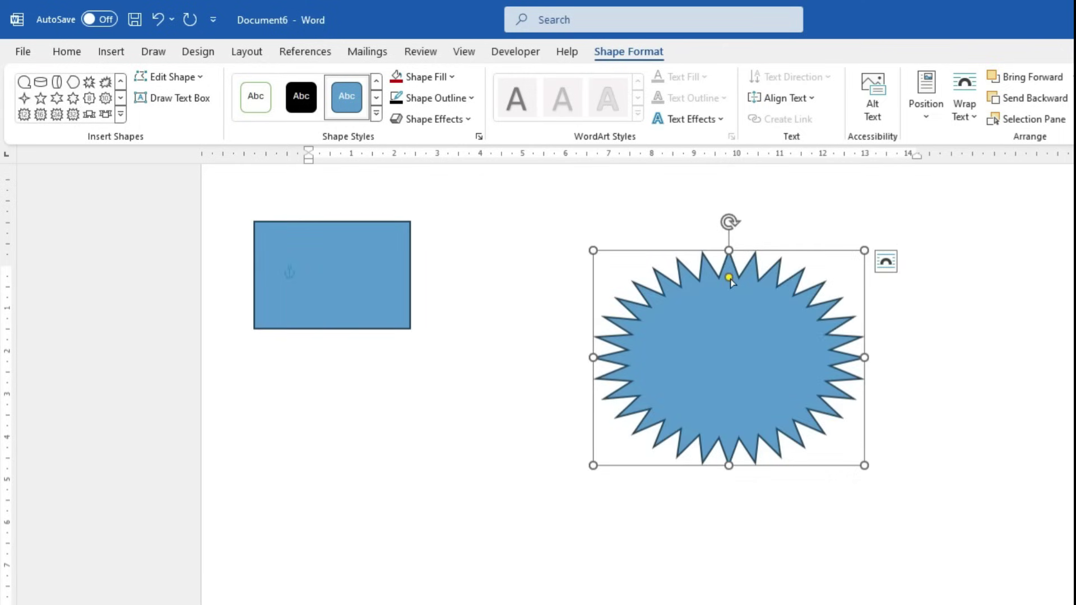
mouse_move(731, 281)
mouse_down()
mouse_move(736, 256)
mouse_move(728, 356)
mouse_move(735, 272)
mouse_up()
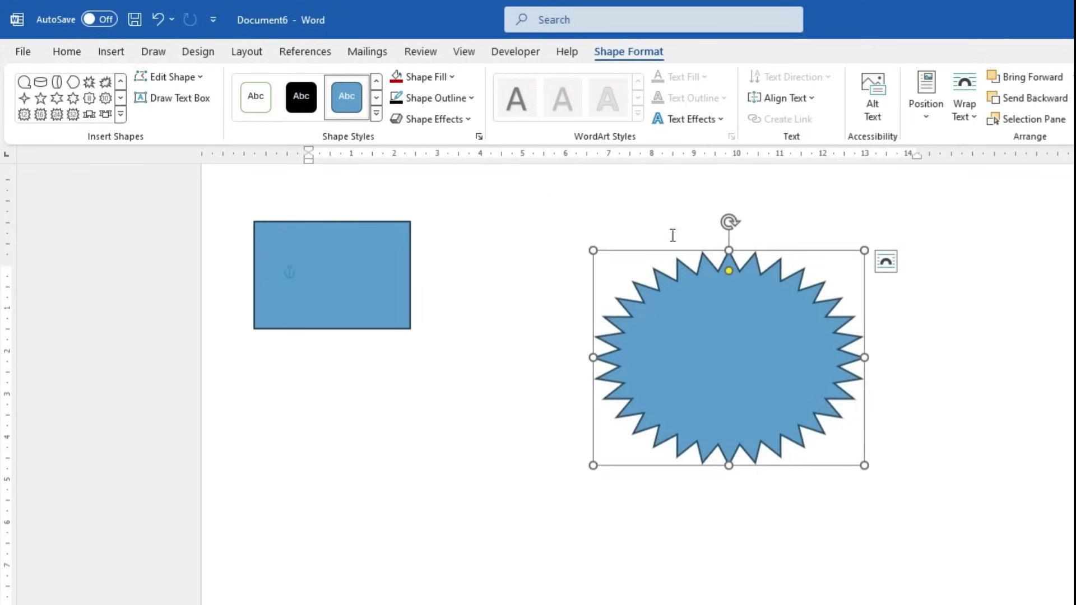
Add a curled ribbon banner below the rectangle and a narrow tall cylinder at the right
click(89, 115)
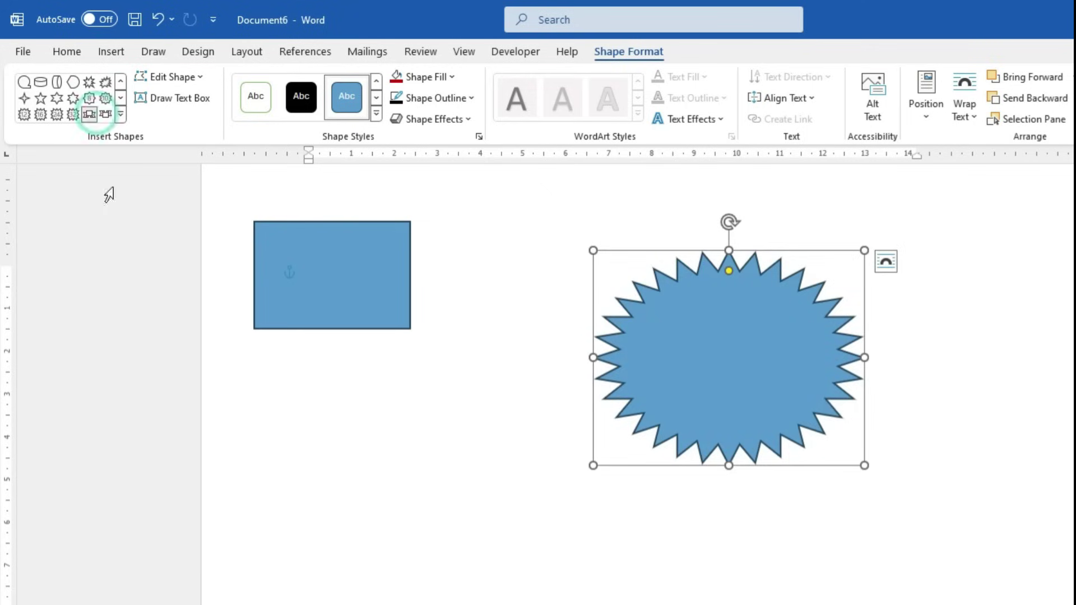
mouse_move(258, 436)
mouse_down()
mouse_move(444, 594)
mouse_move(668, 565)
mouse_up()
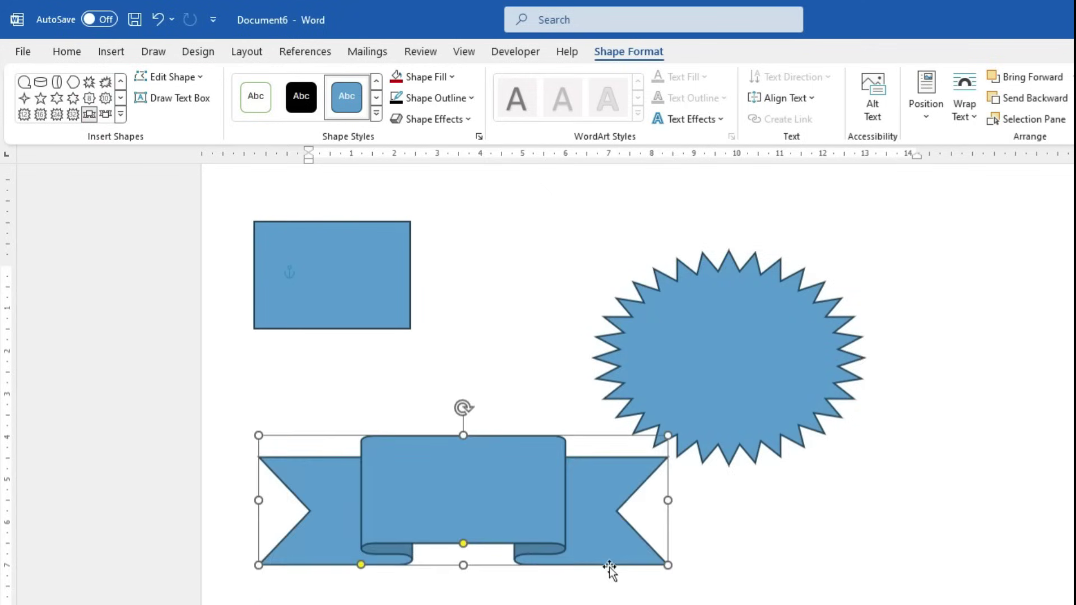
drag(464, 547, 473, 462)
drag(361, 565, 311, 565)
click(56, 81)
mouse_move(919, 308)
mouse_down()
mouse_move(1031, 604)
mouse_move(1044, 604)
mouse_up()
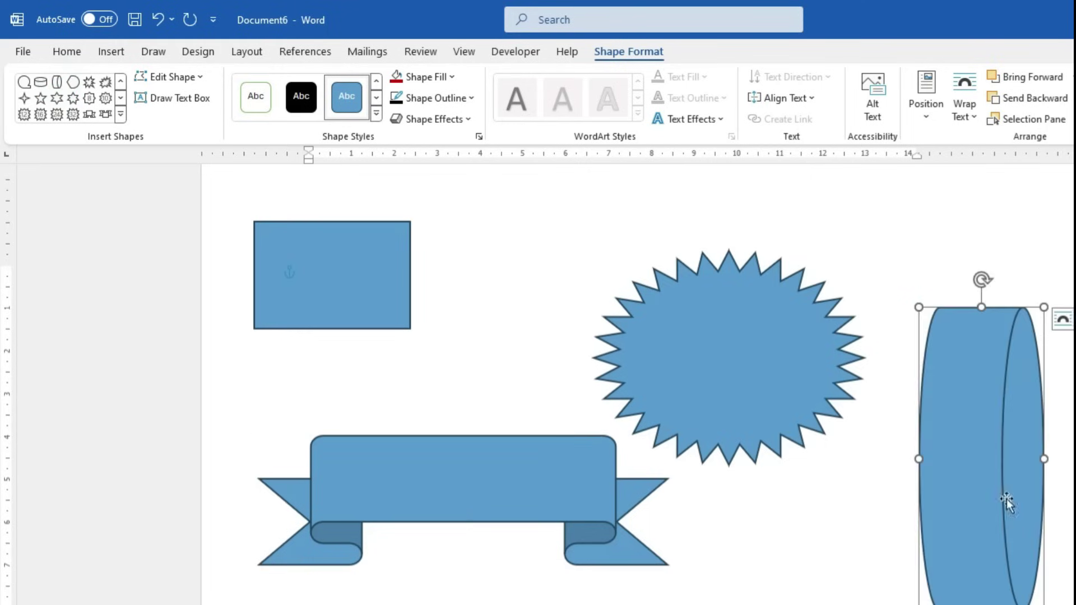
drag(1044, 459, 1069, 476)
click(121, 115)
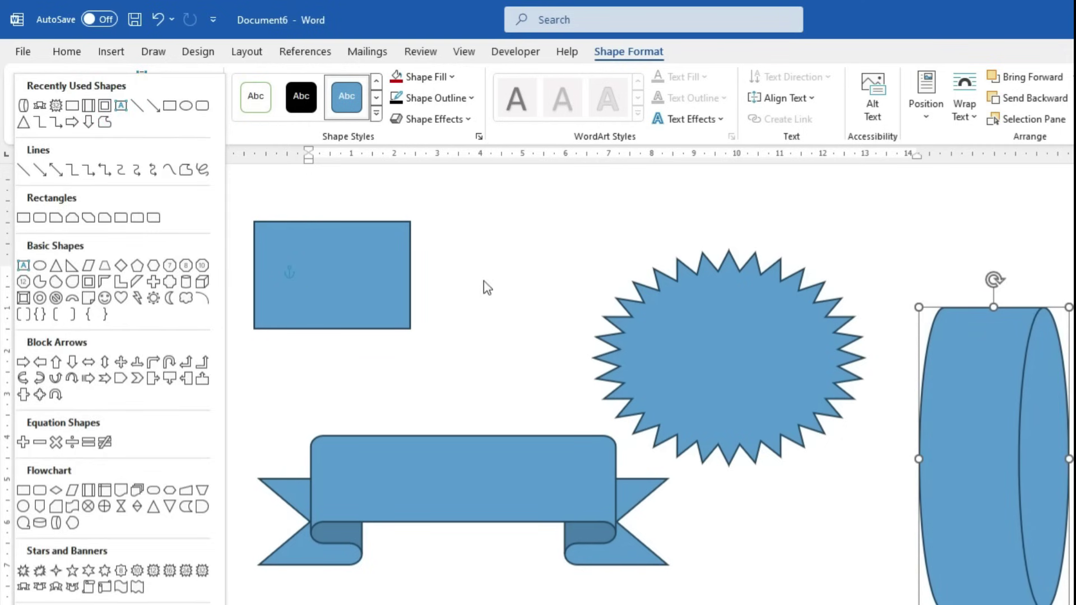
Delete the ribbon banner and the cylinder shapes
click(340, 264)
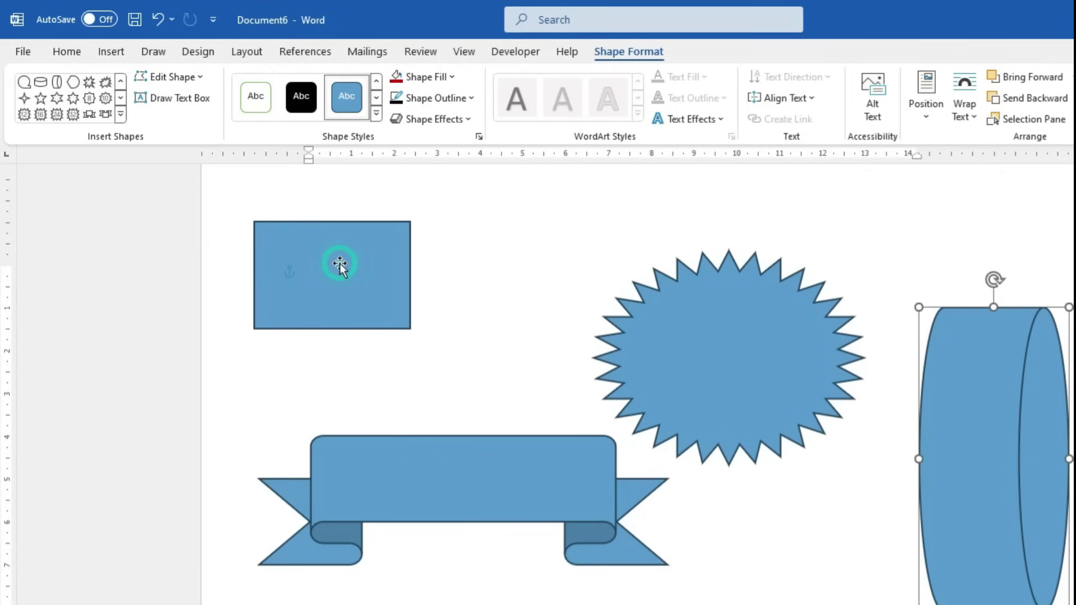
click(508, 496)
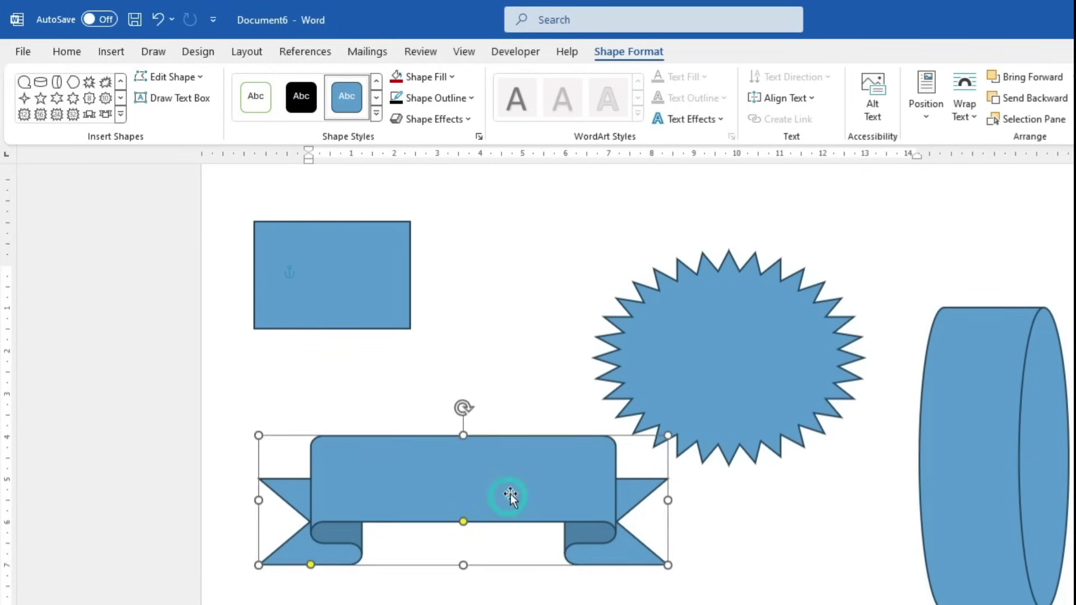
key(Delete)
click(1010, 419)
key(Delete)
Change the blue rectangle into an isosceles triangle via Change Shape
click(312, 256)
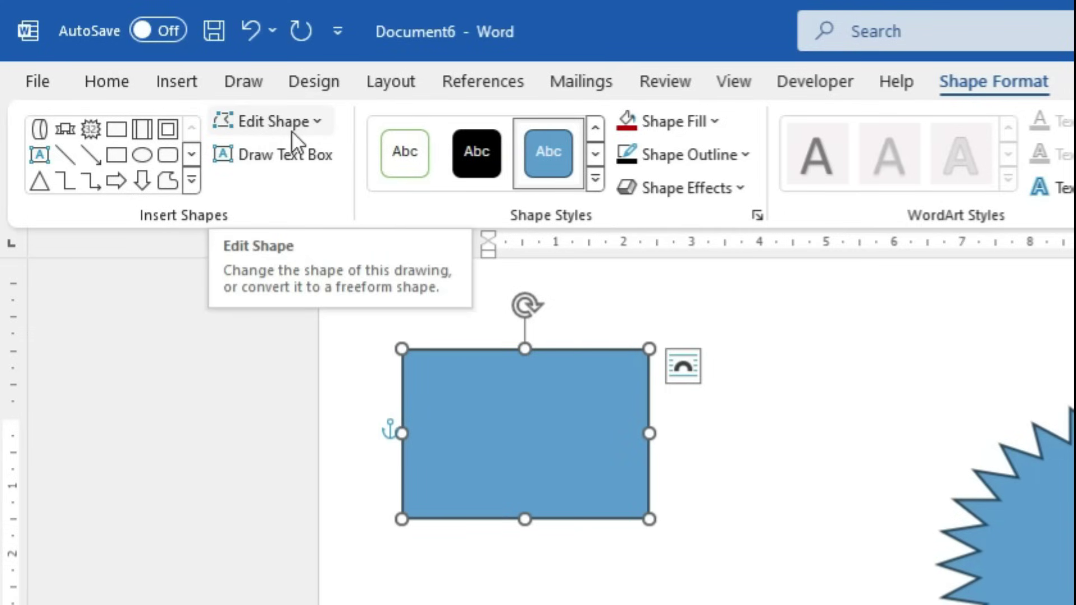
scroll(473, 465, up, 5)
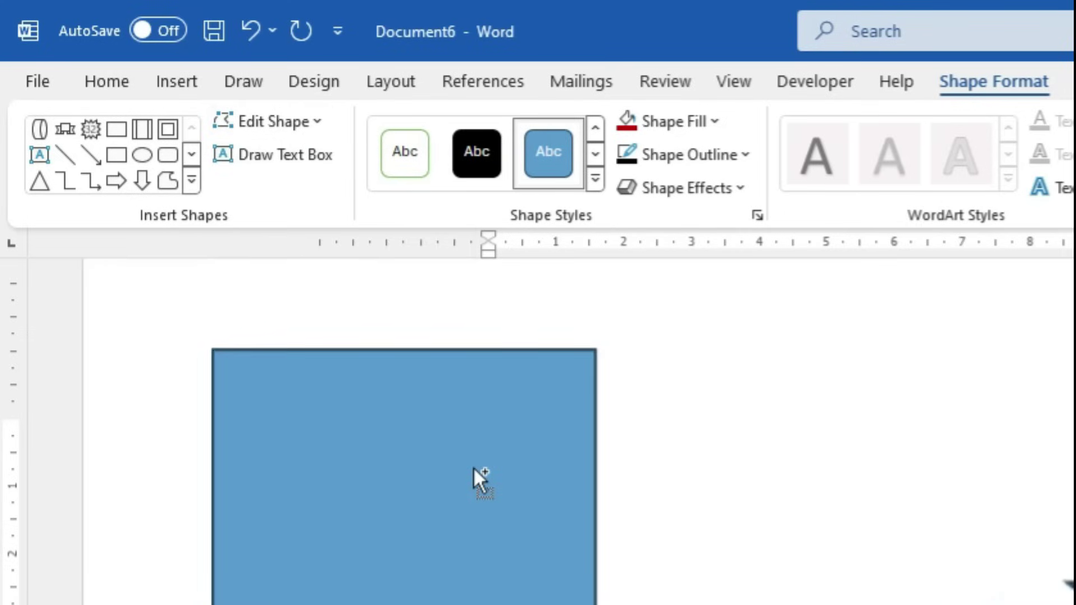
click(458, 441)
click(325, 129)
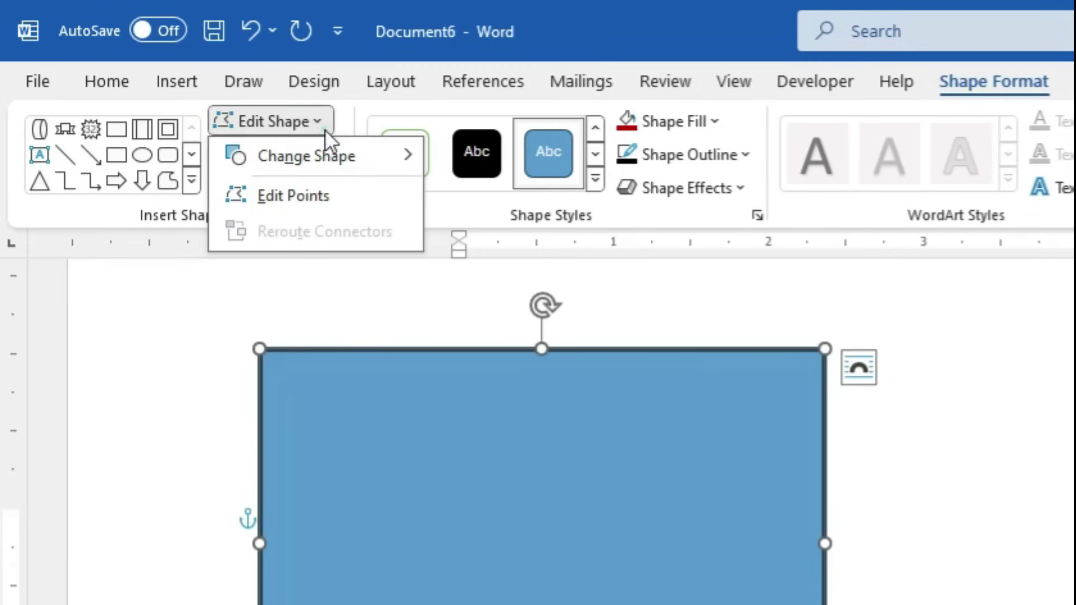
mouse_move(351, 152)
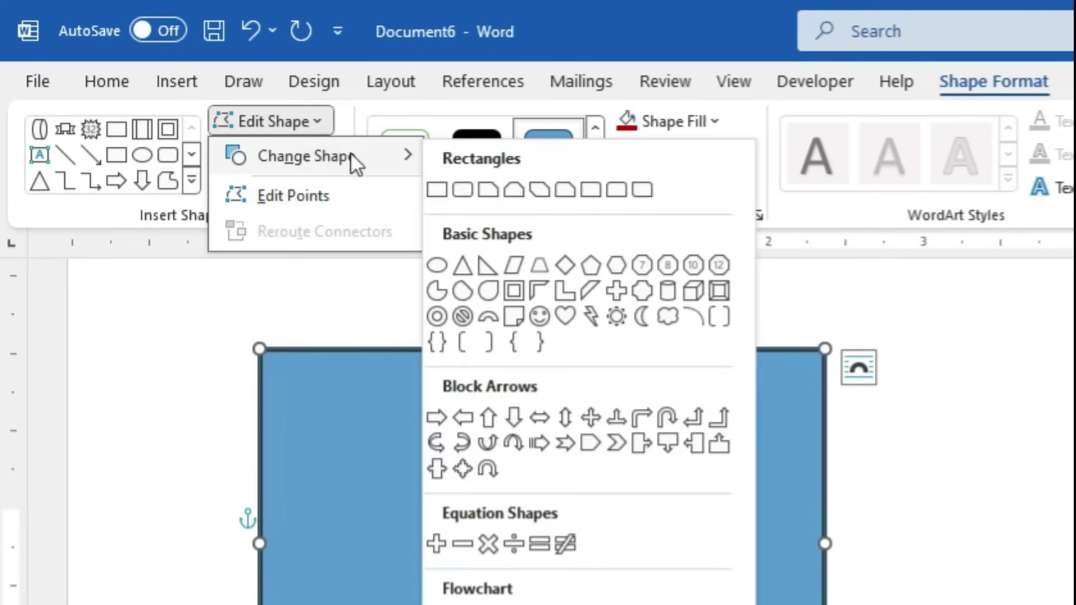
click(462, 267)
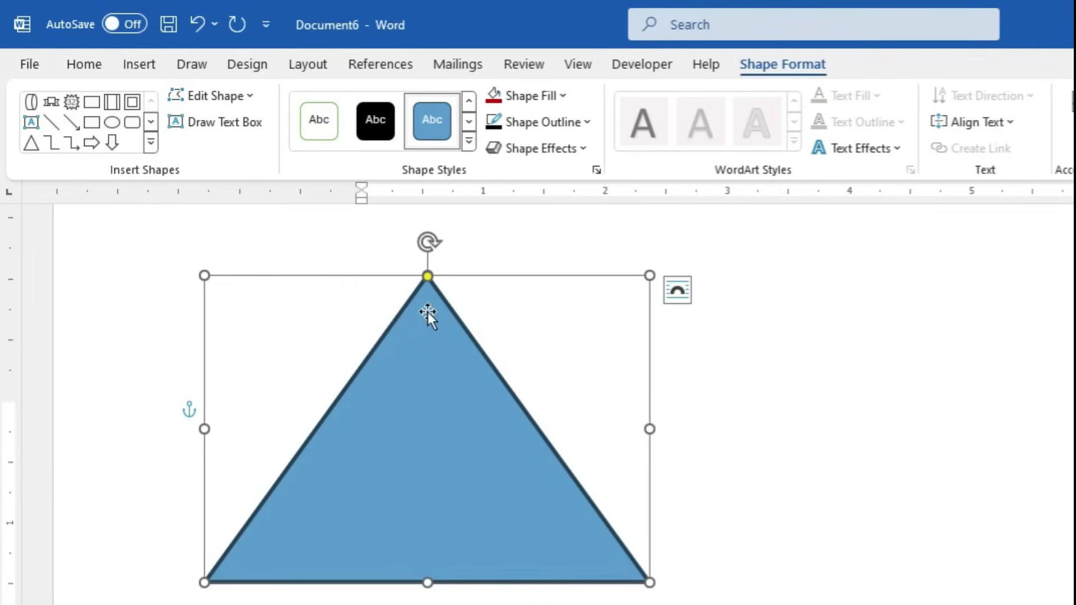
click(250, 96)
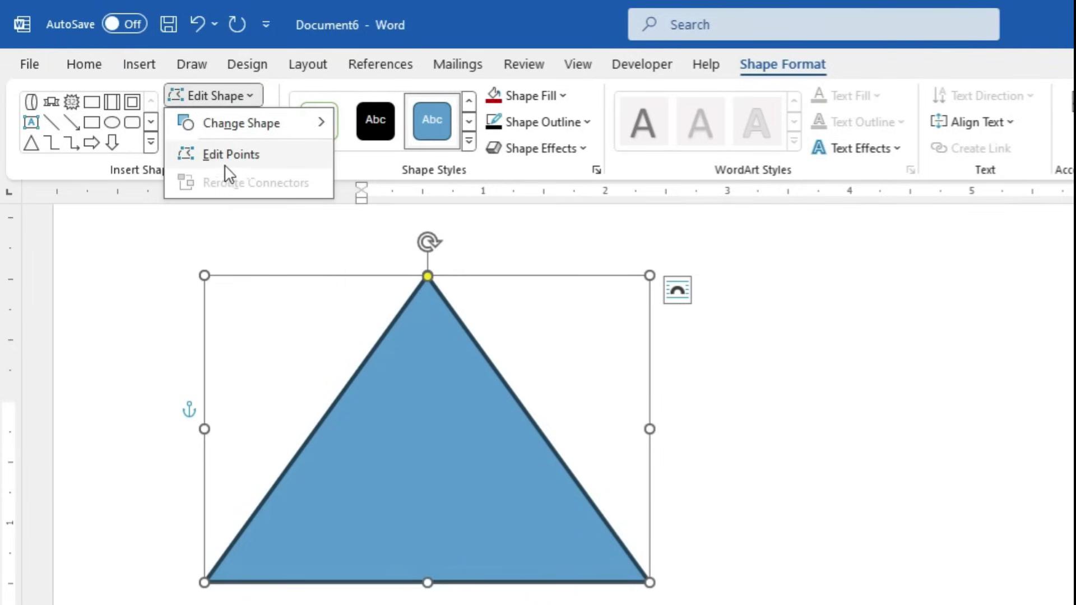
With Edit Points, pull the apex up-right and bend the slanted side into an S-curve
click(238, 155)
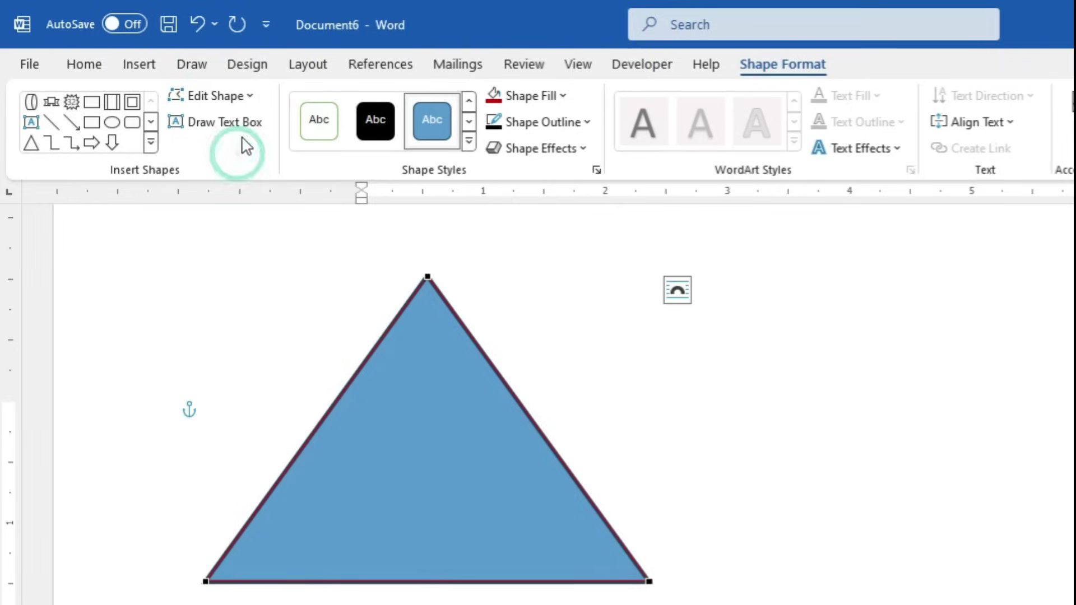
drag(428, 278, 646, 235)
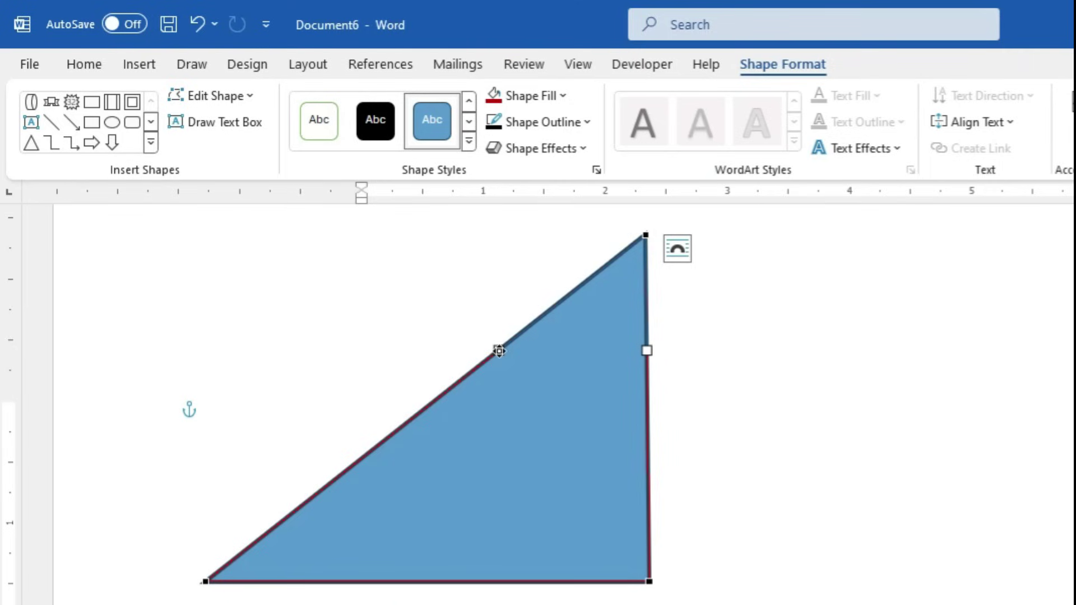
click(645, 235)
drag(499, 350, 355, 260)
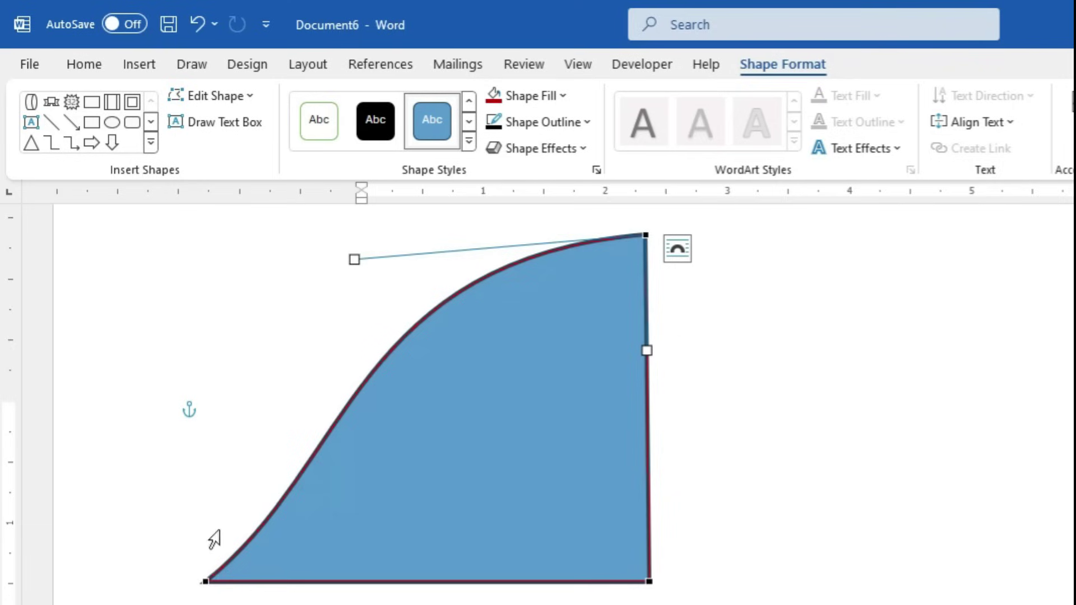
click(206, 580)
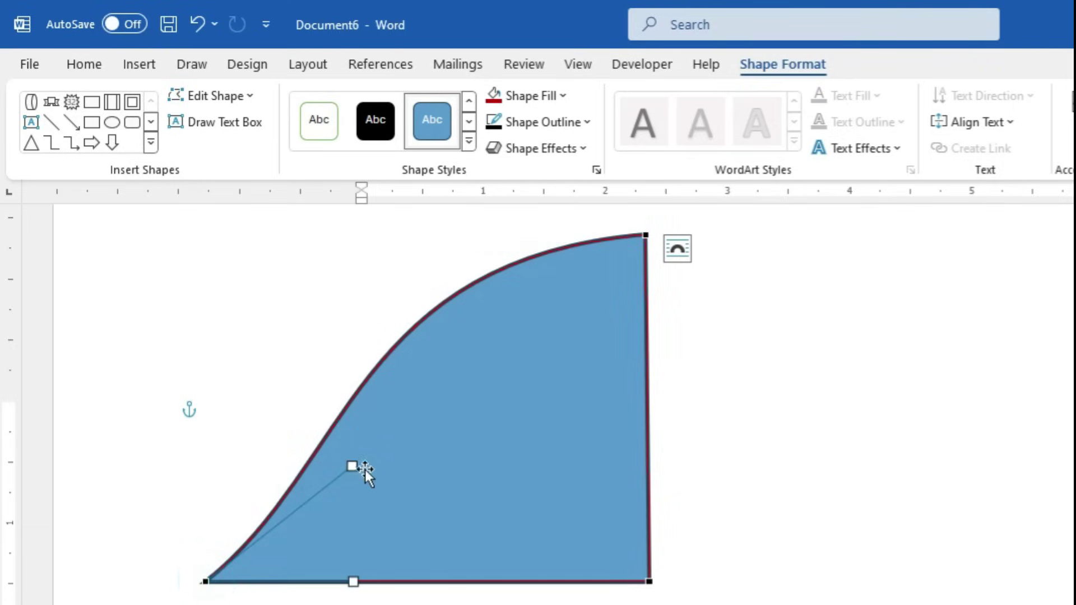
drag(353, 466, 578, 533)
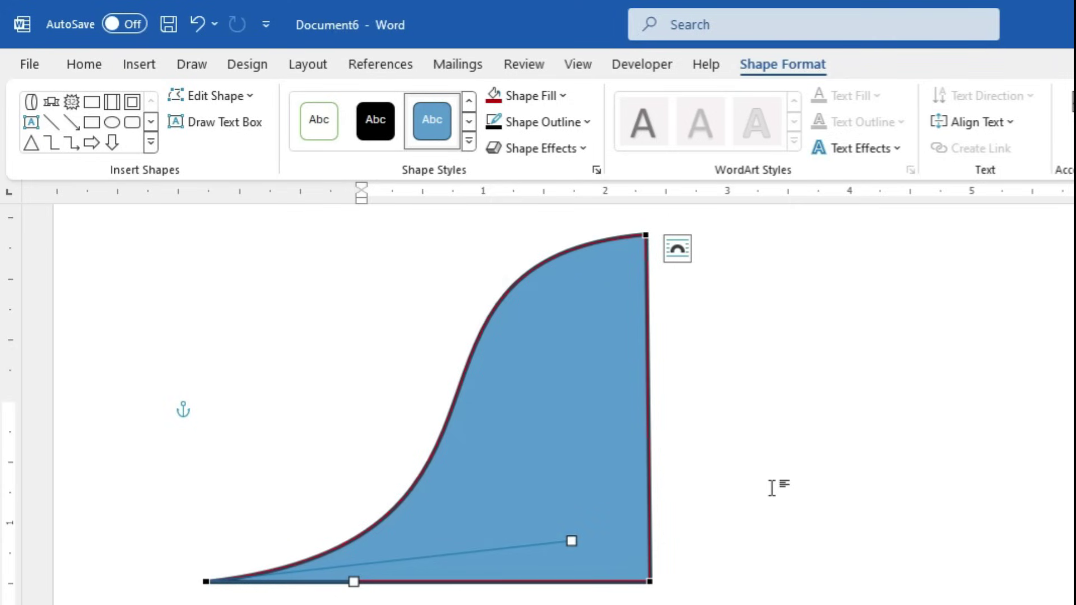
click(215, 96)
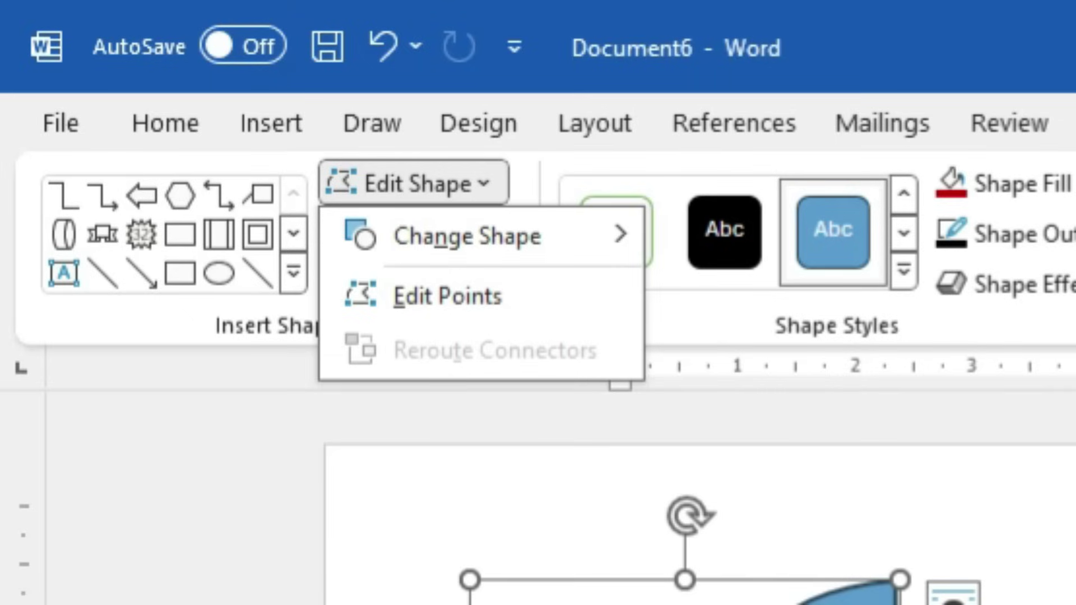
Delete the curved shape and insert a new drawing canvas on the page
key(Escape)
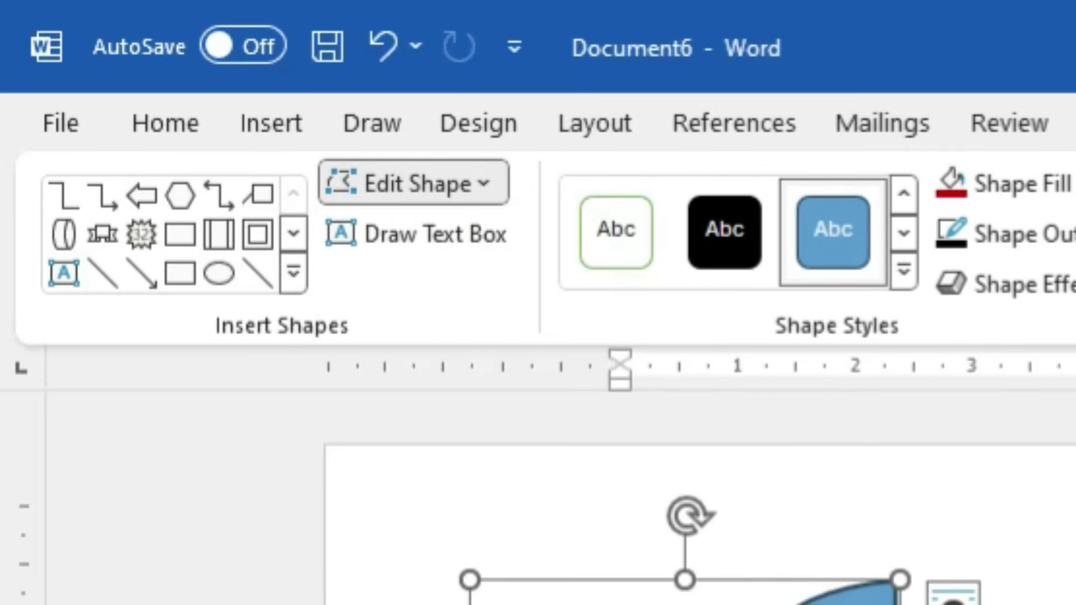
key(Delete)
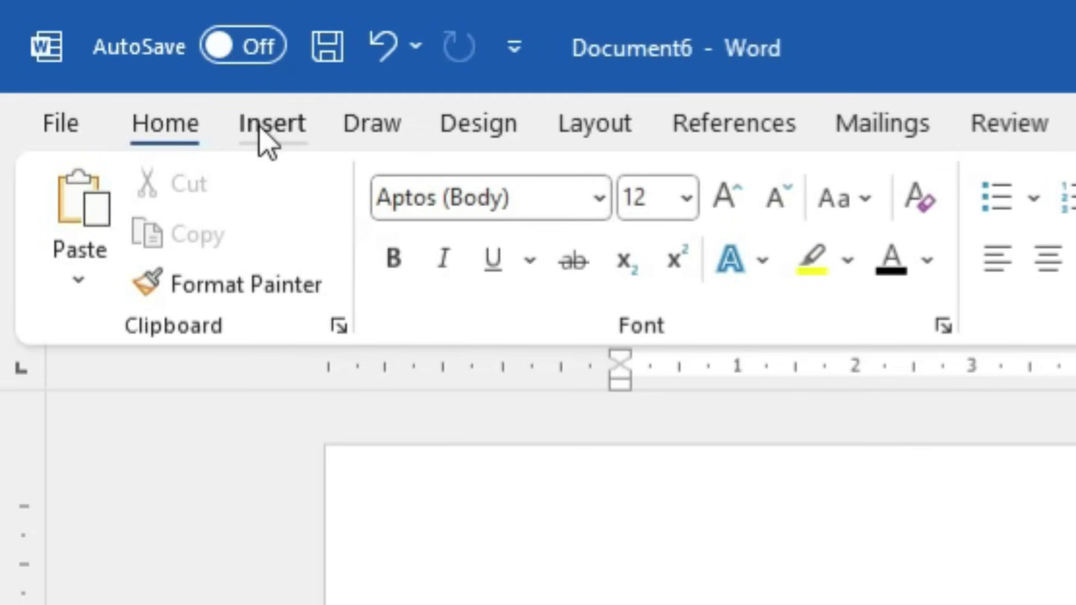
click(258, 125)
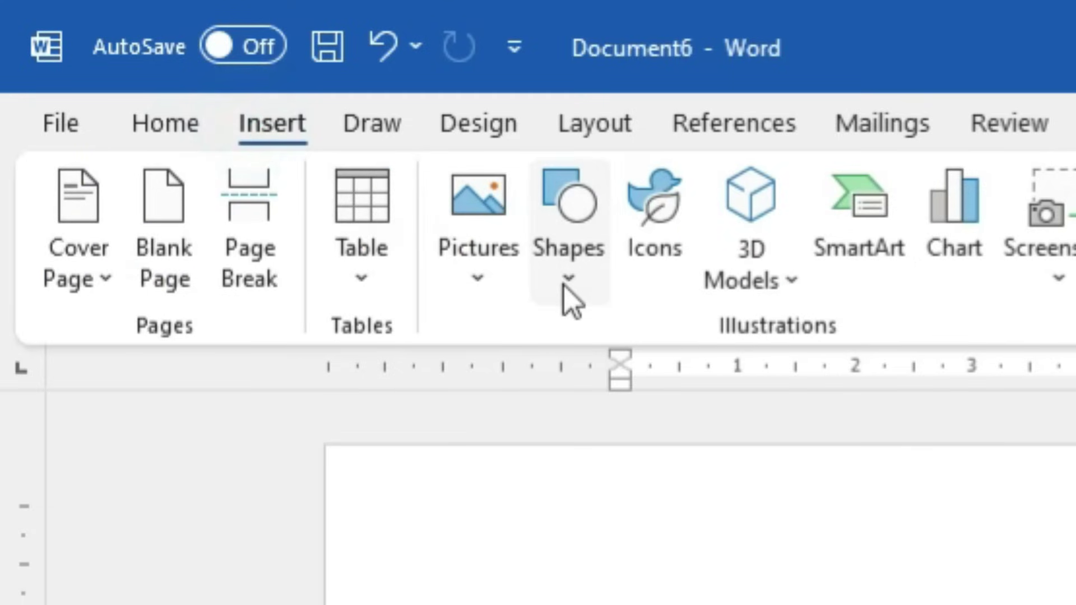
click(567, 291)
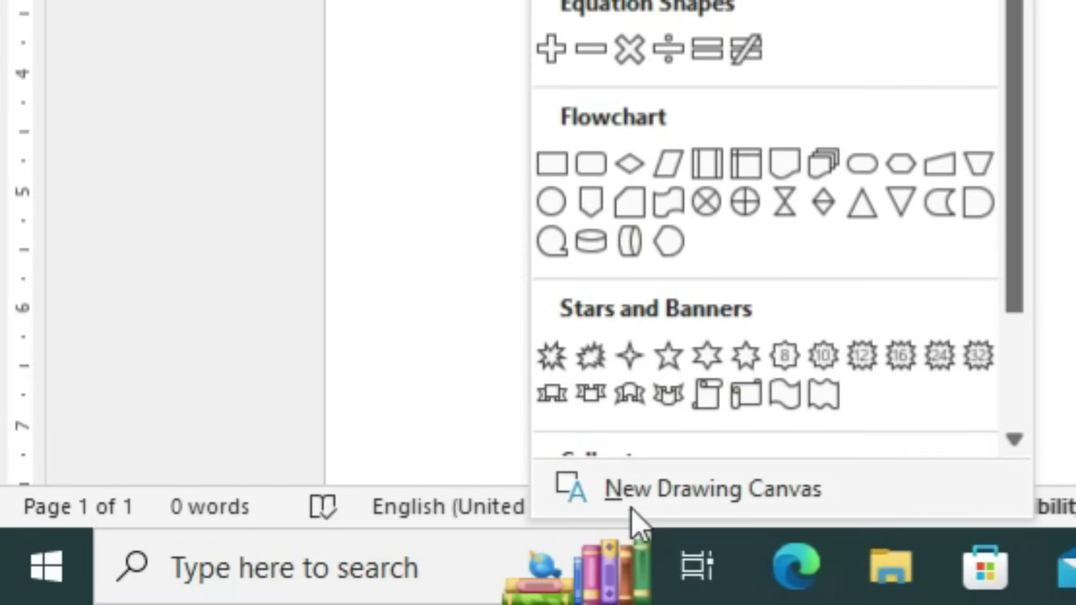
click(799, 503)
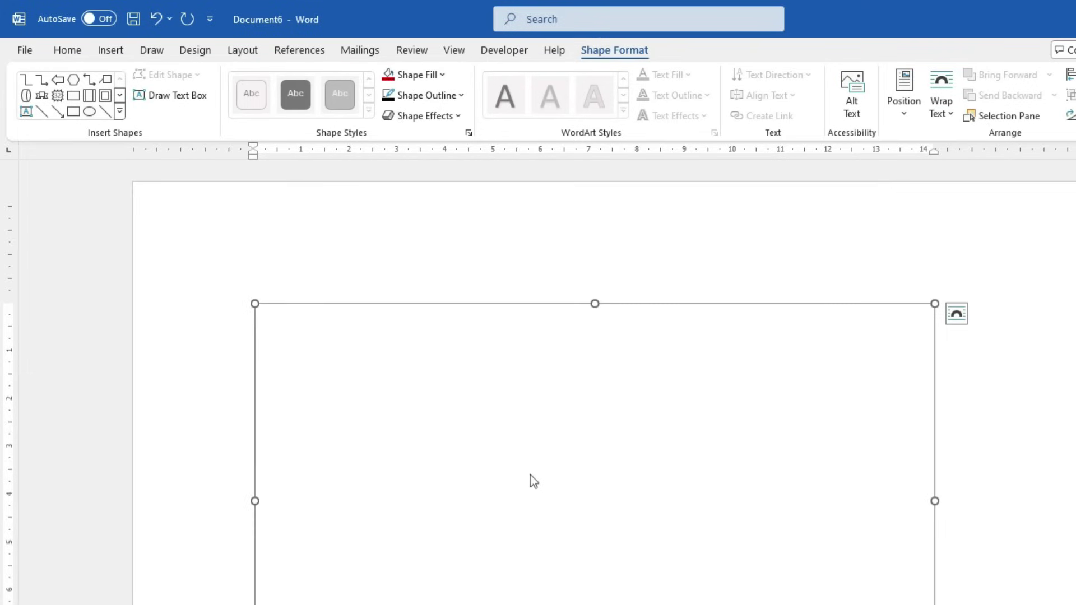
ctrl+scroll(533, 481, down, 2)
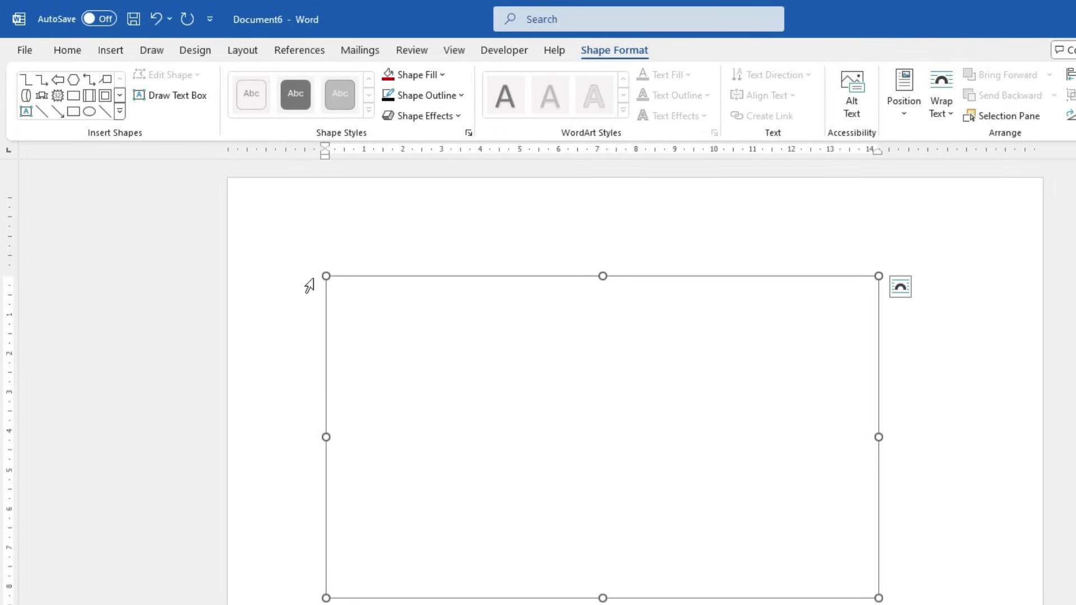
click(73, 79)
Draw a hexagon at the canvas's upper left and a left arrow on its right, then widen the hexagon
mouse_move(354, 328)
mouse_down()
mouse_move(406, 422)
mouse_move(453, 425)
mouse_up()
click(58, 80)
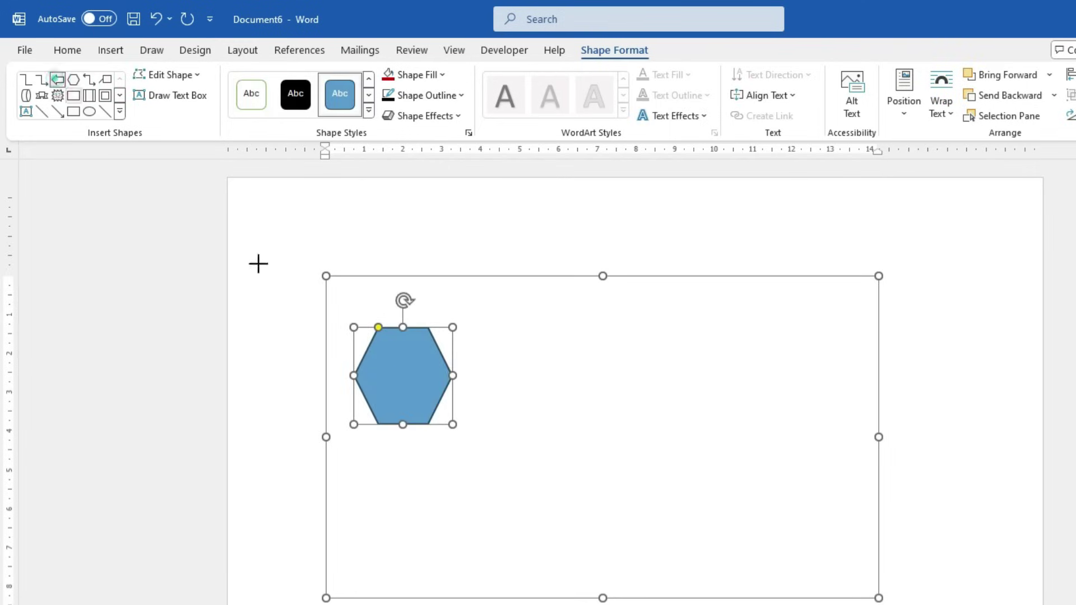
drag(707, 402, 838, 480)
click(433, 377)
drag(453, 375, 435, 392)
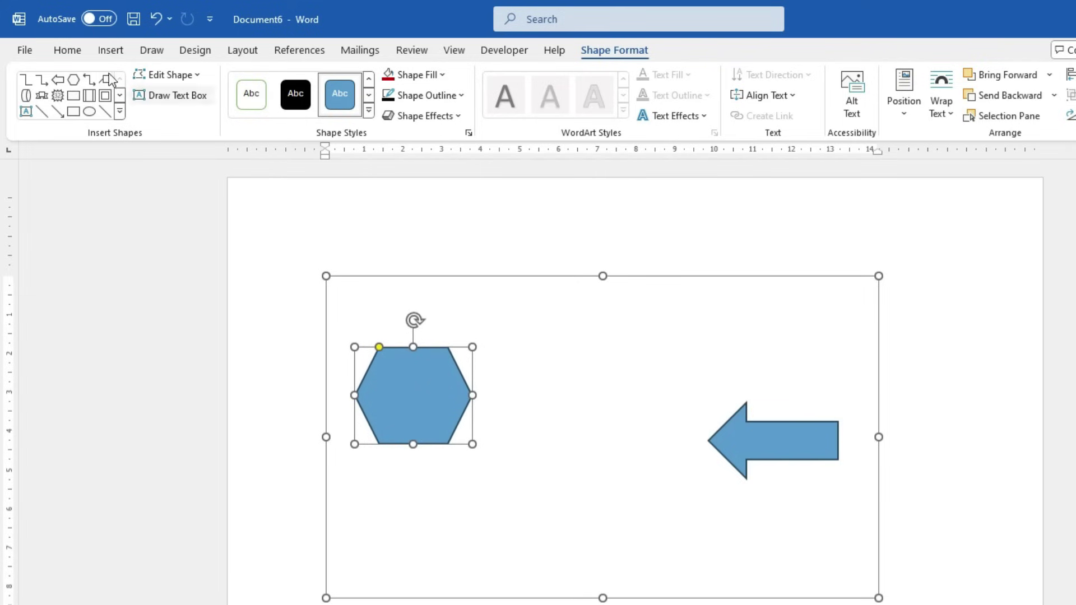
click(119, 112)
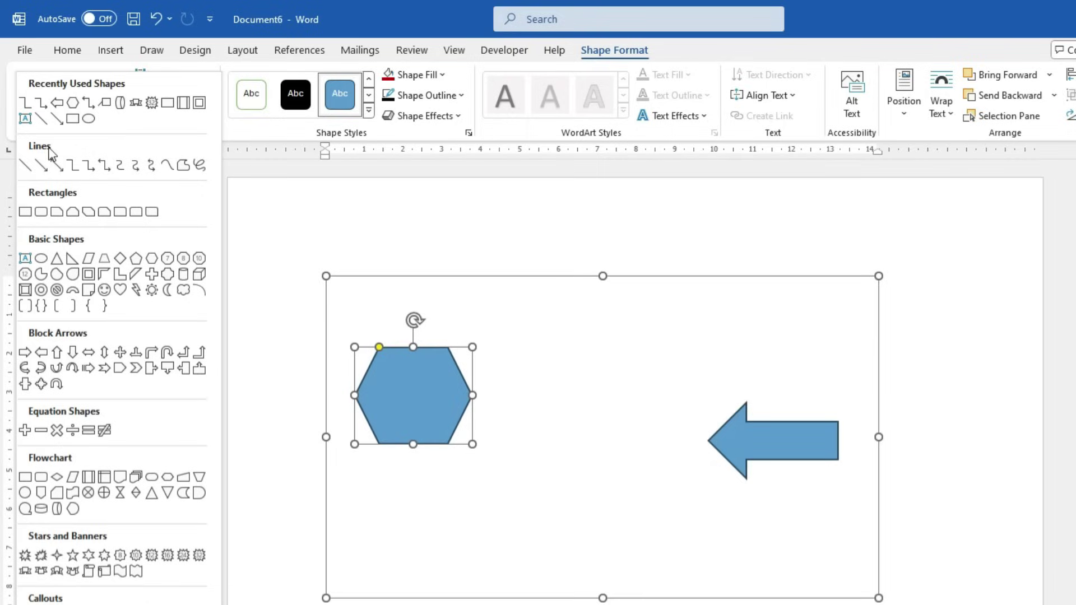
Link the hexagon to the arrow tip with an elbow connector, then move the arrow upper left and the hexagon lower right
click(76, 171)
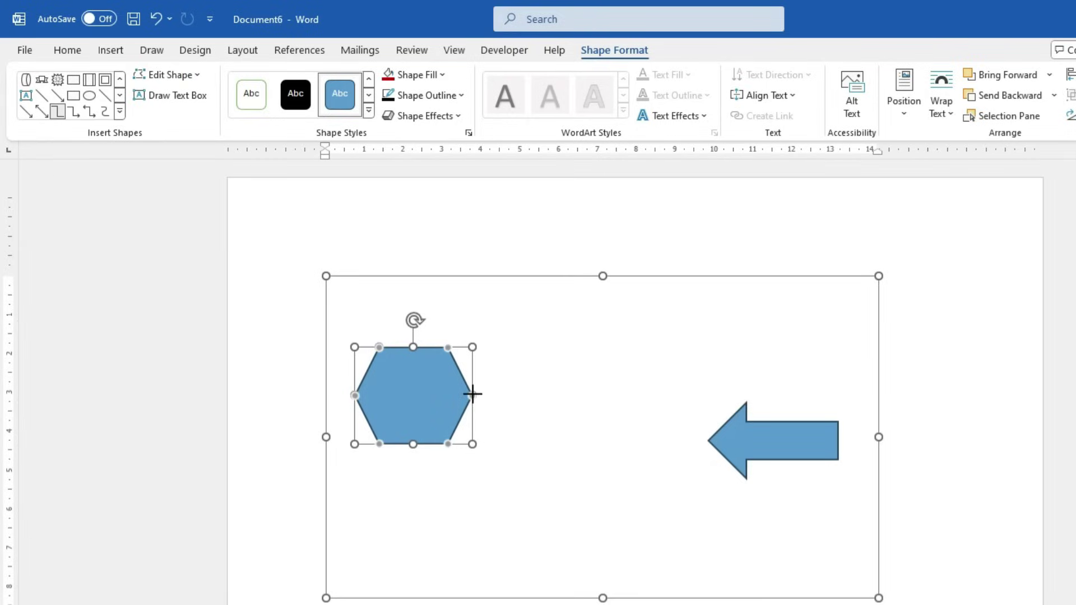
drag(472, 396, 709, 442)
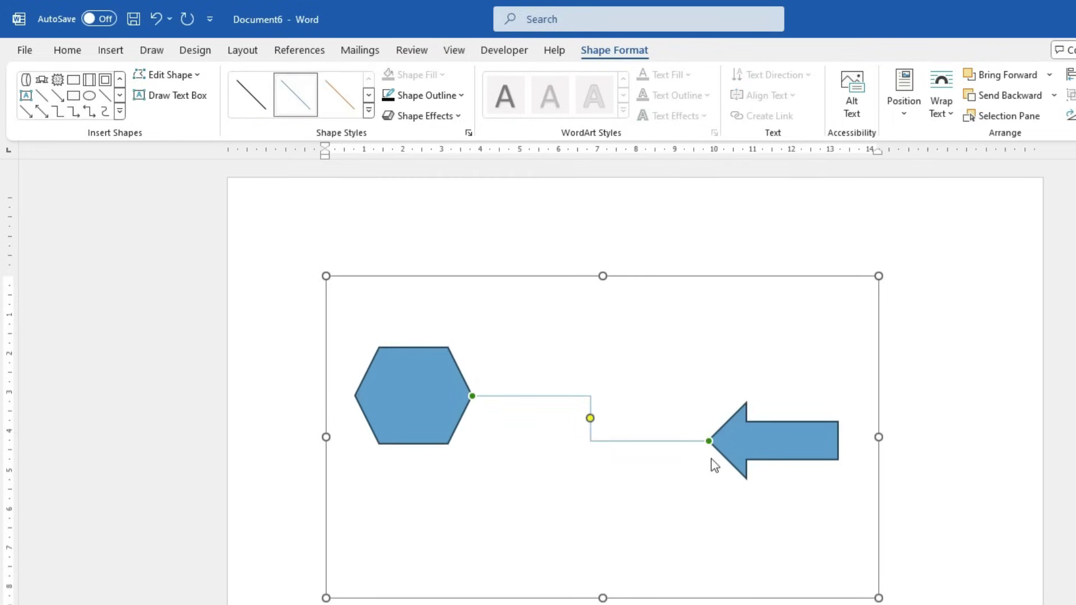
drag(759, 440, 456, 483)
key(Escape)
drag(748, 349, 510, 365)
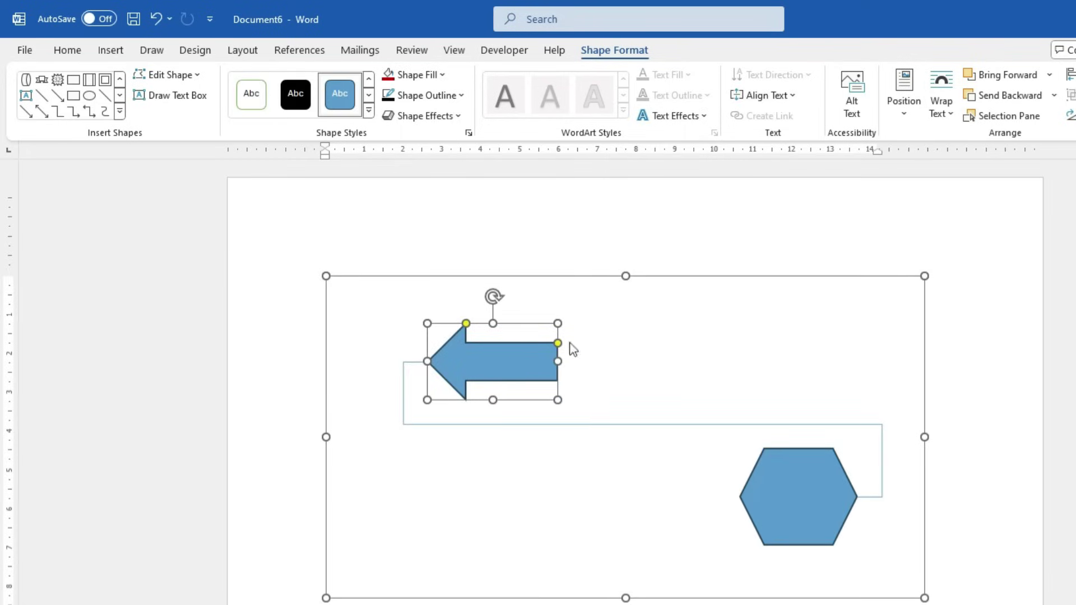
drag(800, 500, 753, 506)
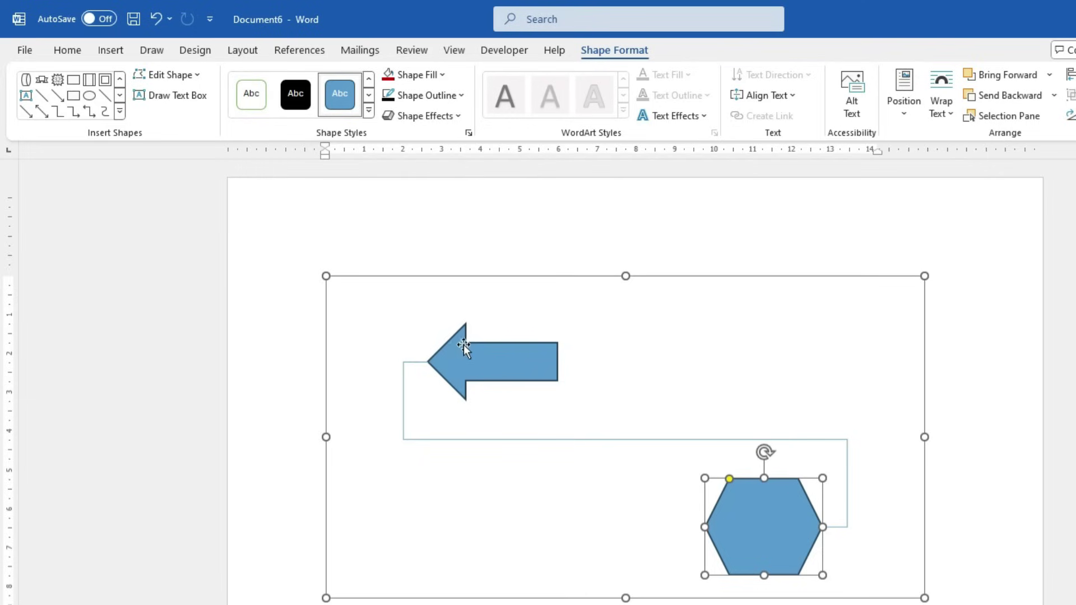
Reroute the connector, then move the hexagon left and the arrow right
click(168, 75)
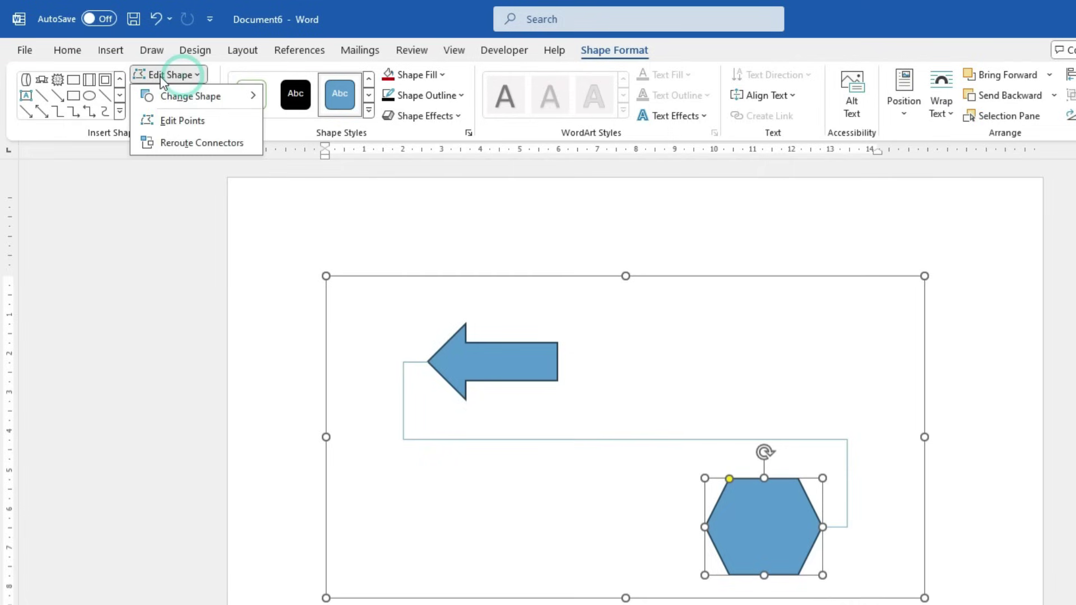
click(200, 144)
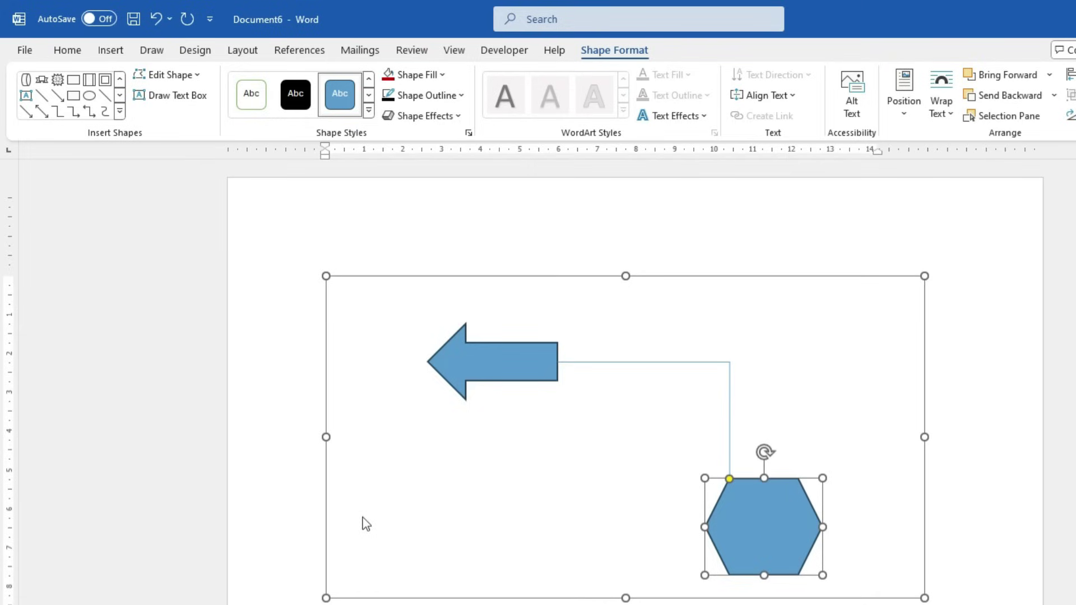
drag(761, 524, 363, 538)
drag(514, 370, 788, 415)
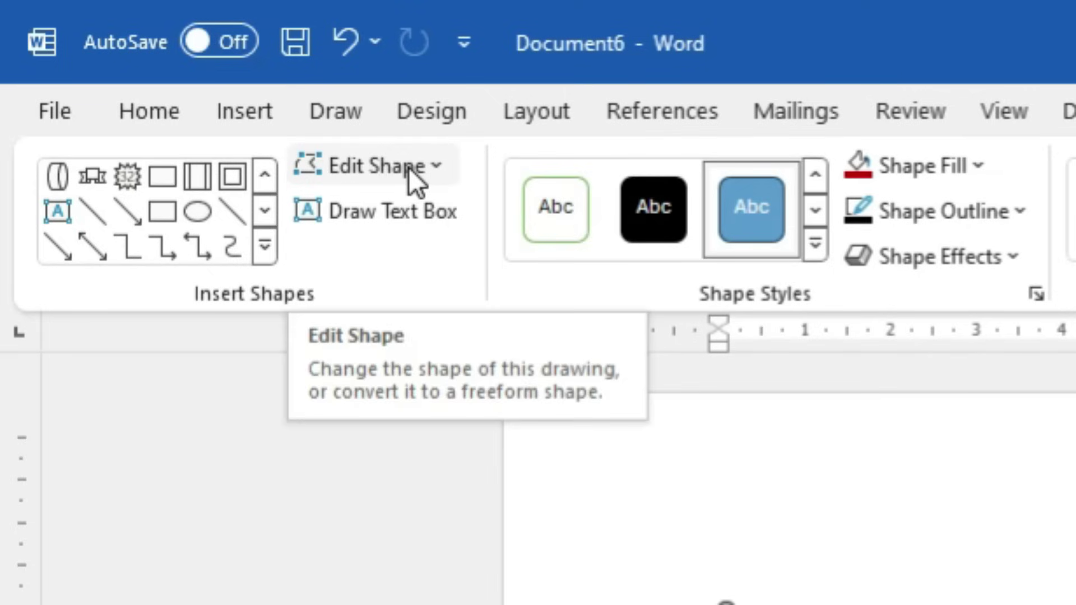
Reroute the connector again from the hexagon to the arrow tip, then close the shapes gallery unused
click(408, 167)
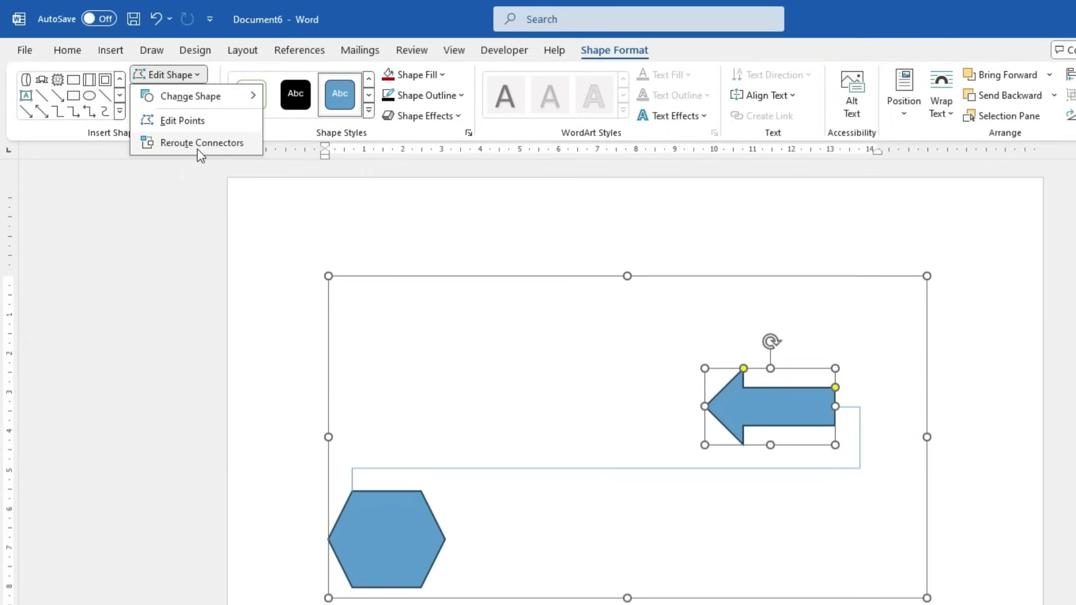
click(197, 146)
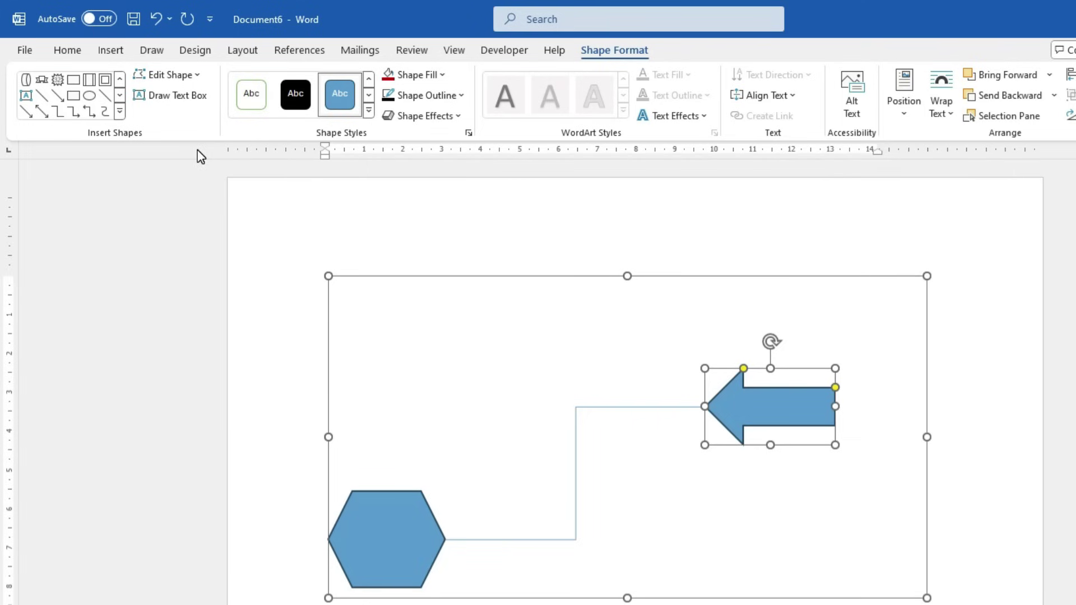
click(119, 111)
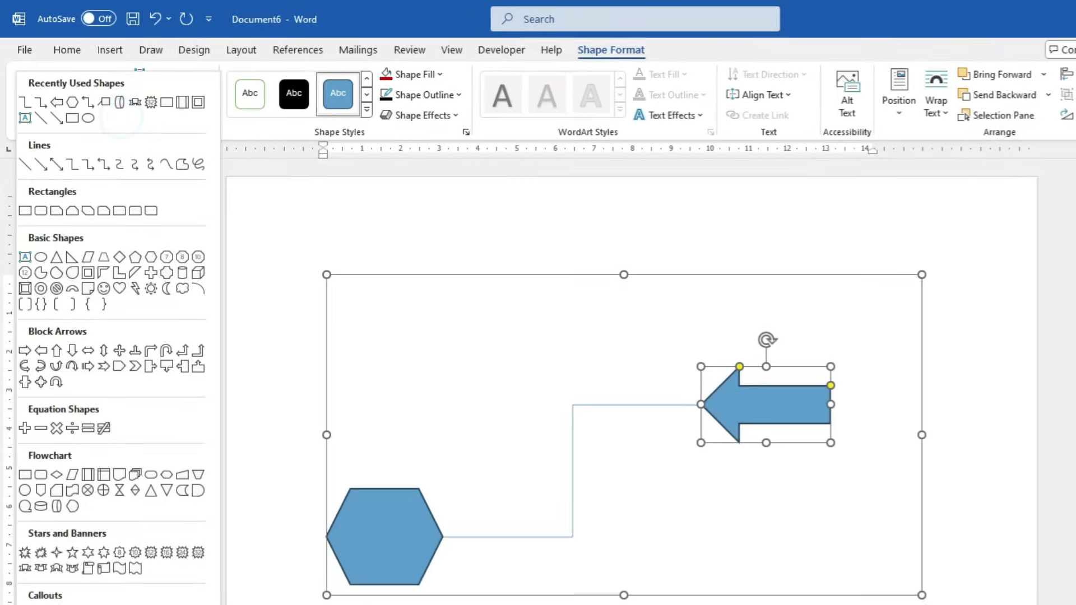
click(260, 475)
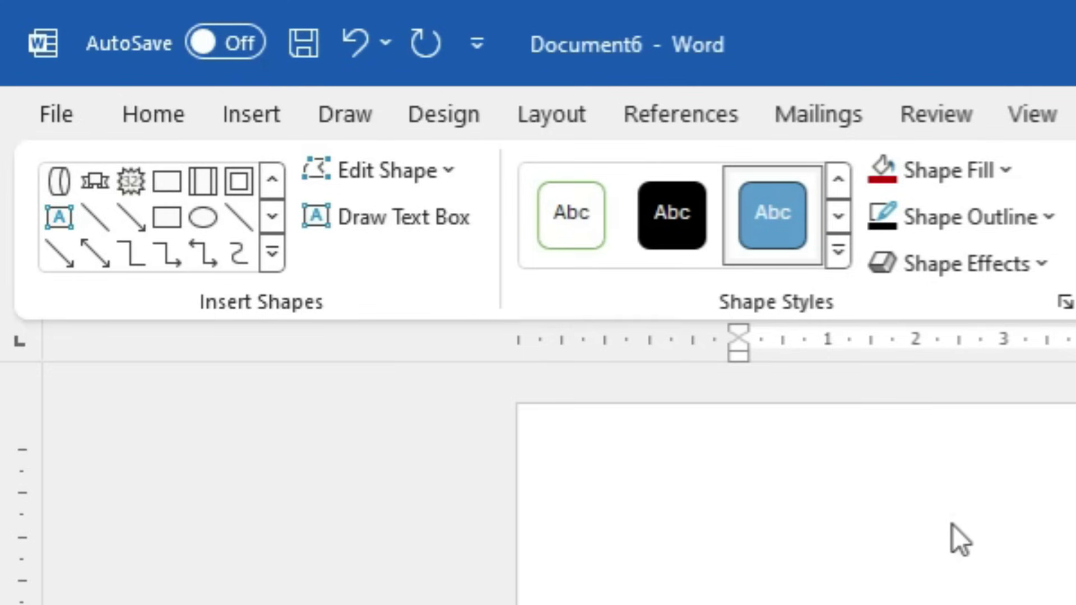
Add the text 'kjdkdjd' inside the hexagon, then delete the hexagon
click(953, 507)
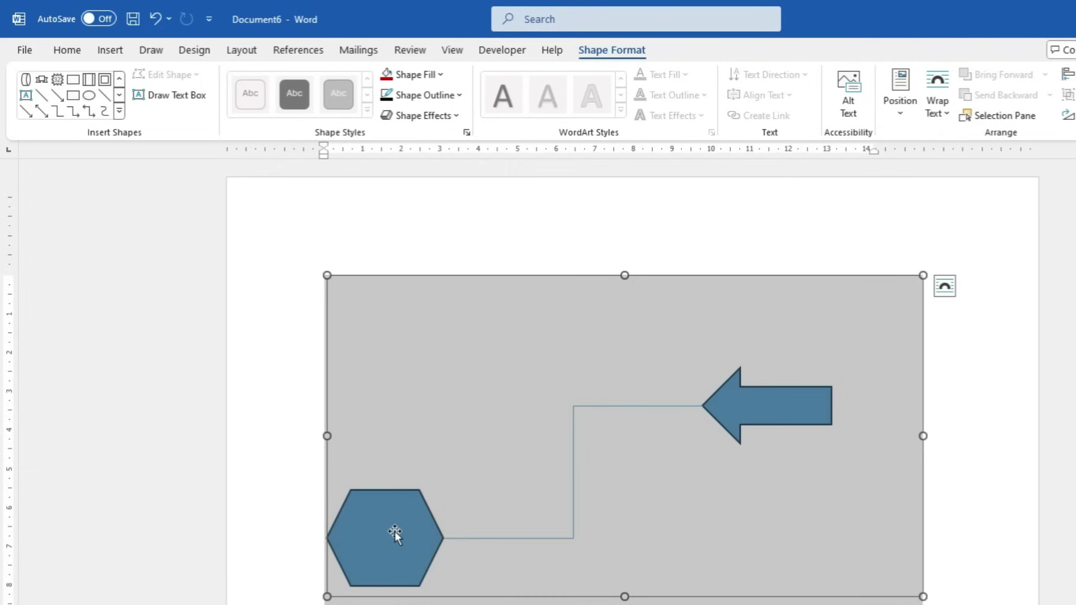
click(394, 533)
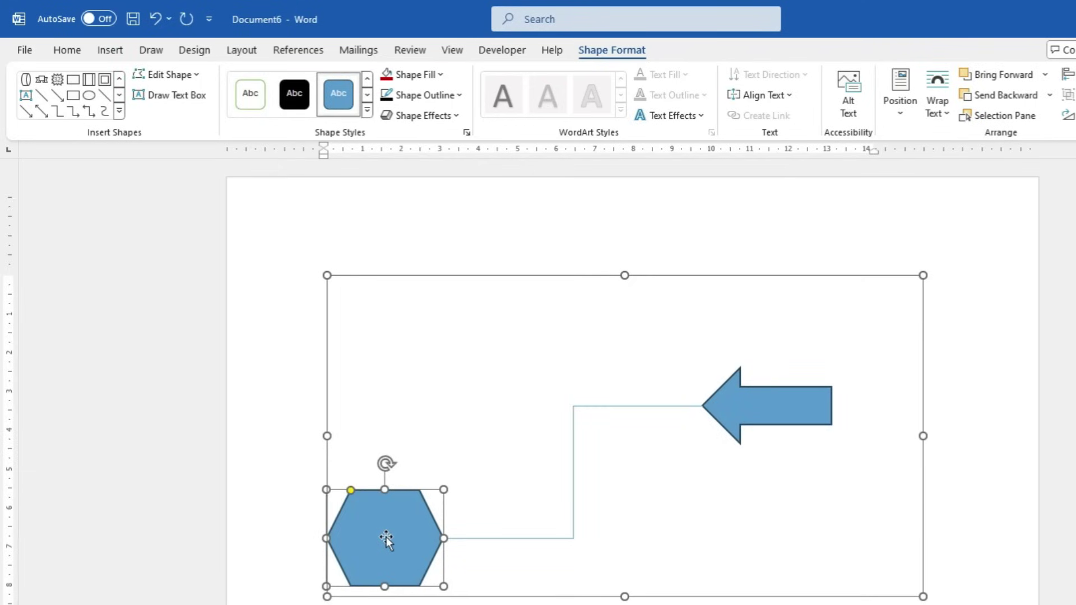
right_click(385, 538)
click(456, 251)
text(kjdkdjd)
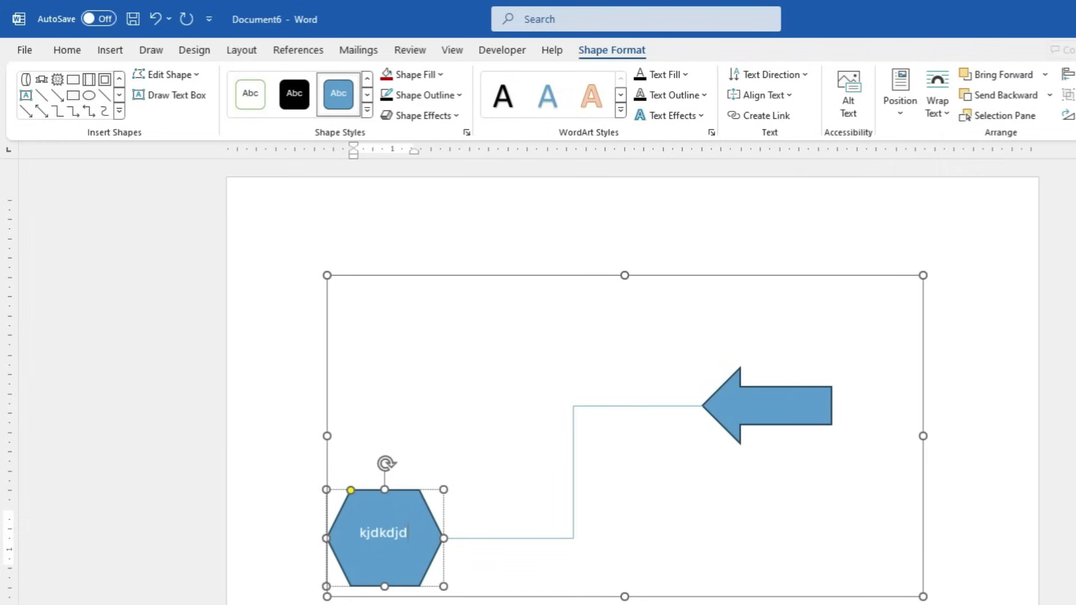
key(Escape)
key(Delete)
key(Delete)
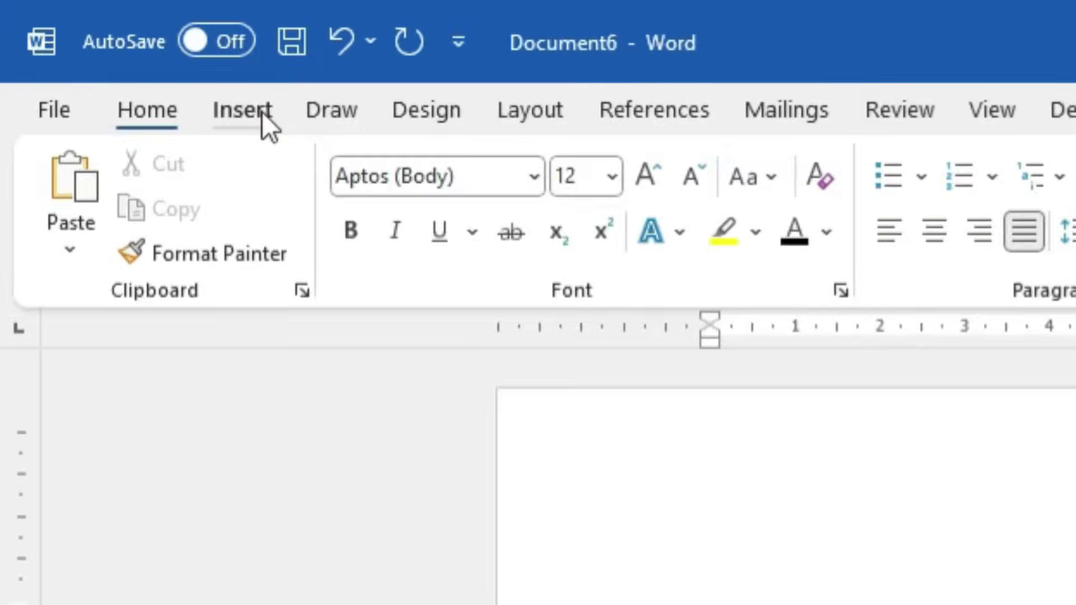
Insert a text box on the page and type a name into it
click(156, 68)
click(570, 283)
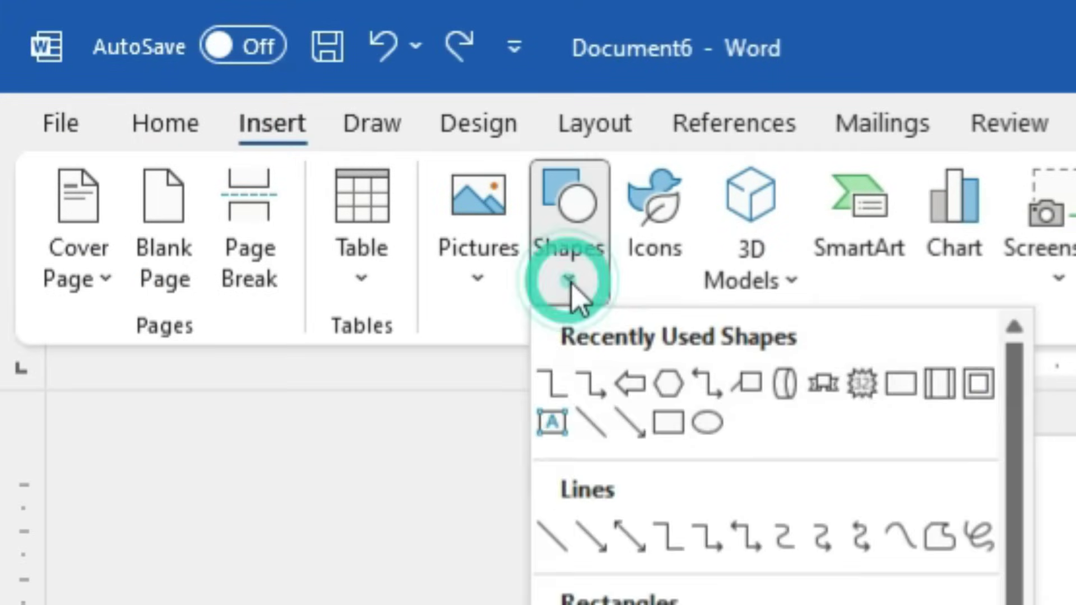
click(553, 424)
drag(820, 591, 1025, 604)
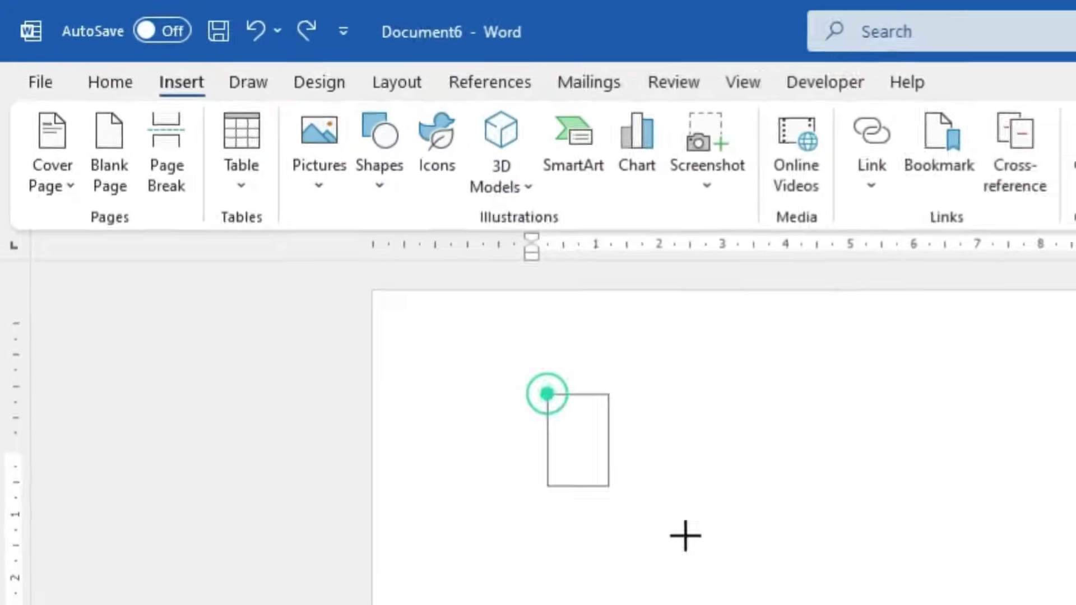
drag(685, 536, 999, 561)
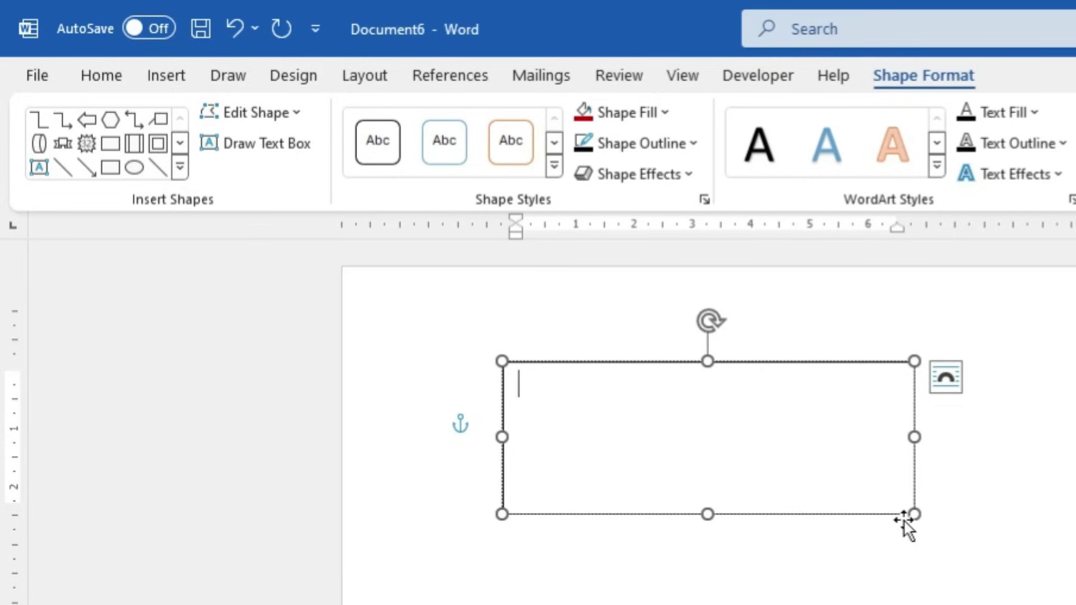
text(rahul)
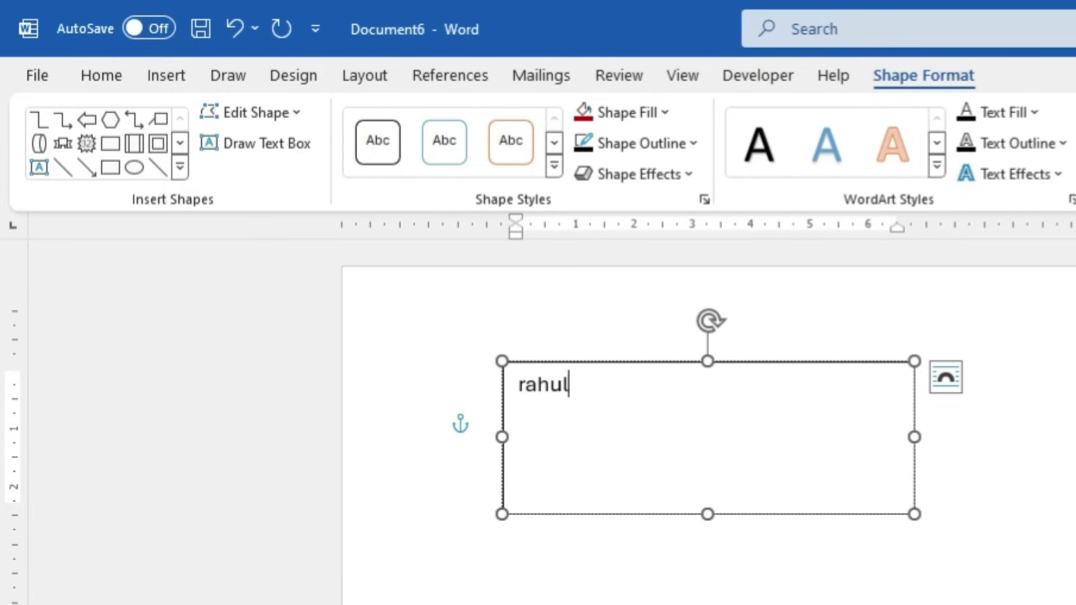
click(990, 556)
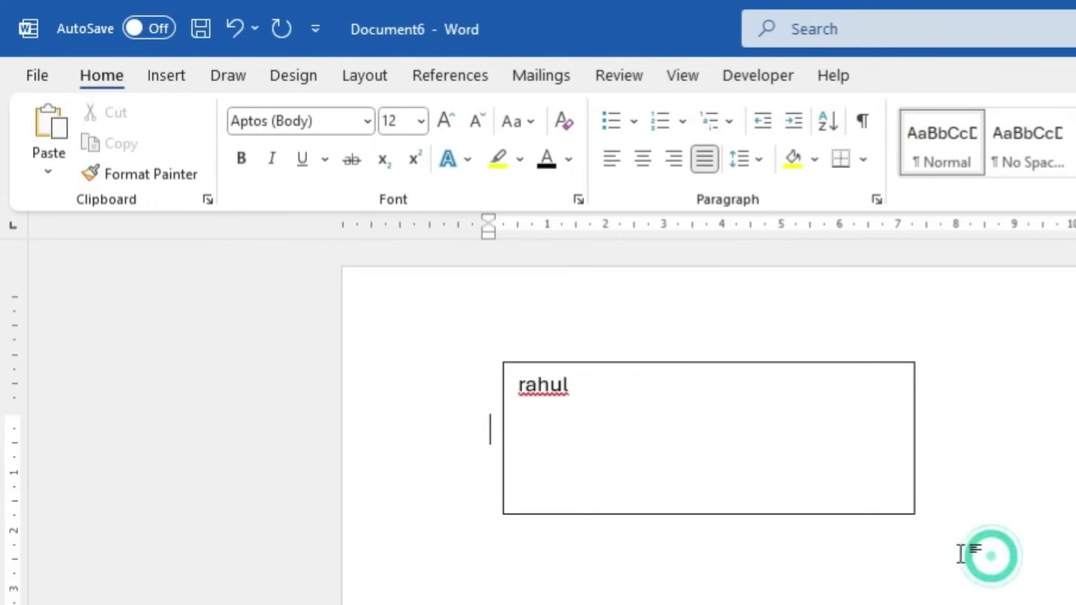
Draw a smaller second text box below it and type 'dfdfd'
click(813, 365)
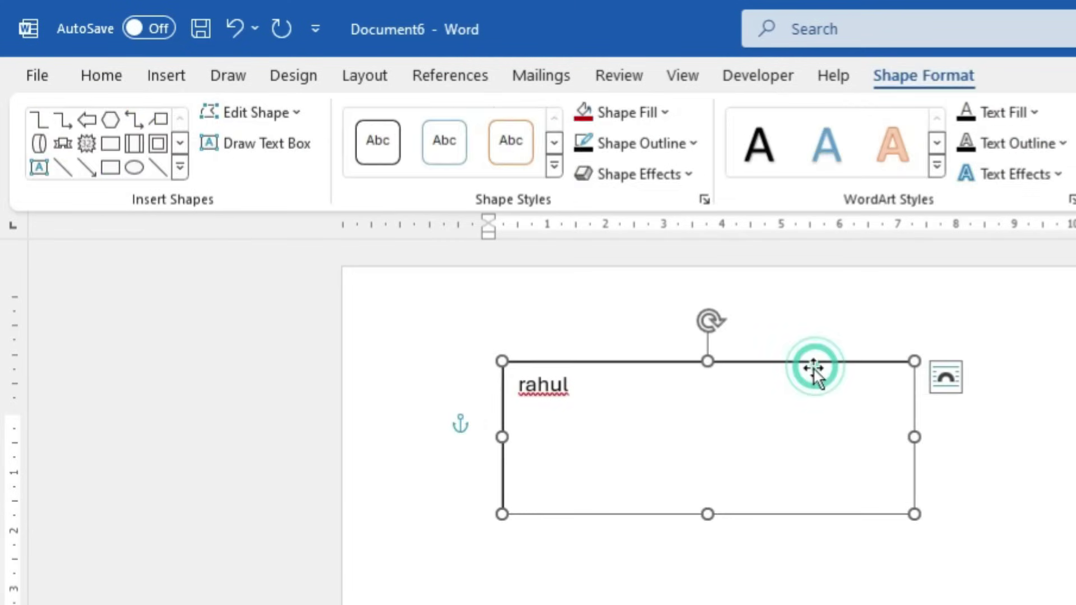
click(266, 147)
drag(598, 587, 675, 575)
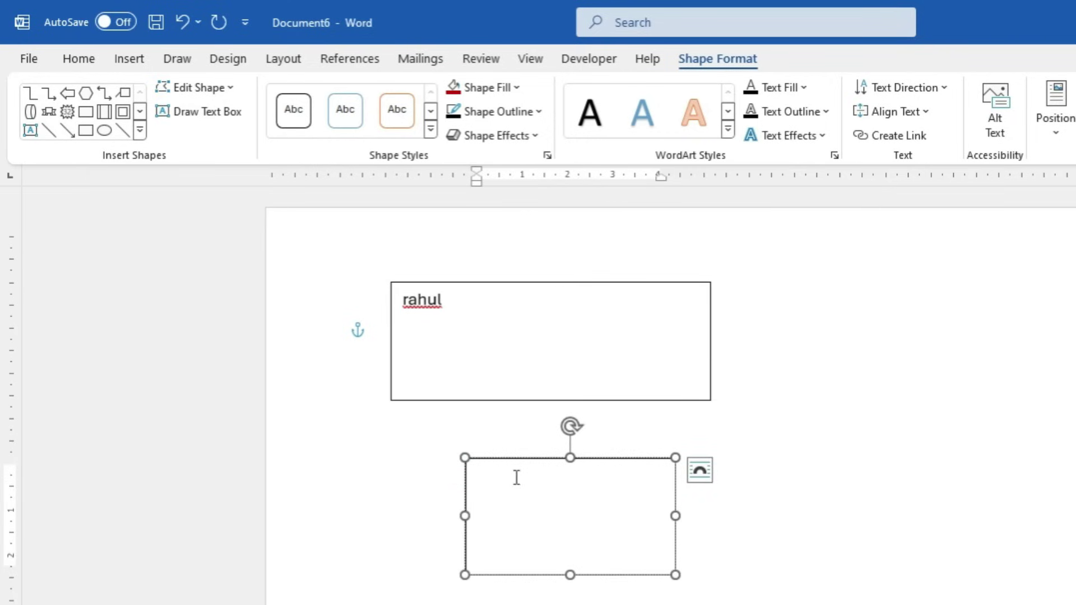
text(dfdfd)
click(640, 459)
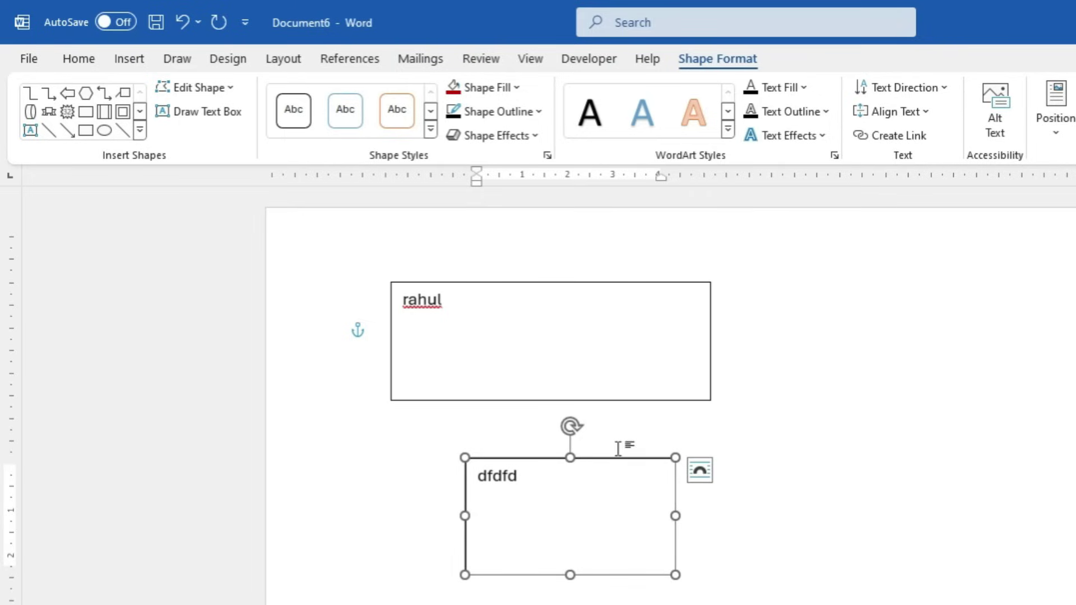
click(86, 112)
Draw a blue rectangle at the right of the page and expand the Shape Styles gallery
drag(785, 263, 992, 437)
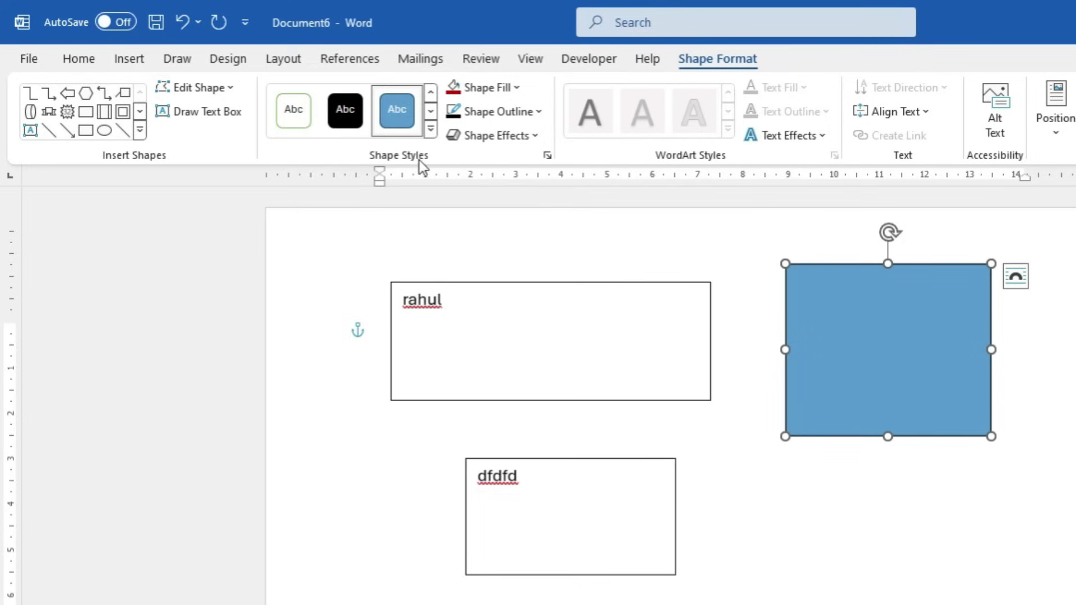
click(431, 131)
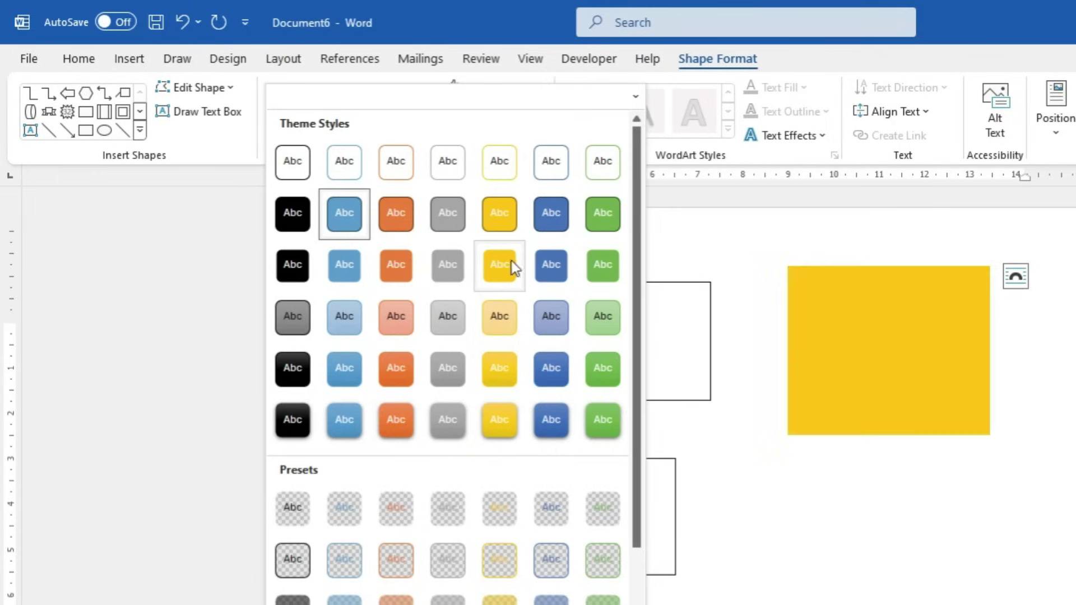
Pick a light green standard colour as the rectangle's custom fill in the Colors dialog
click(692, 229)
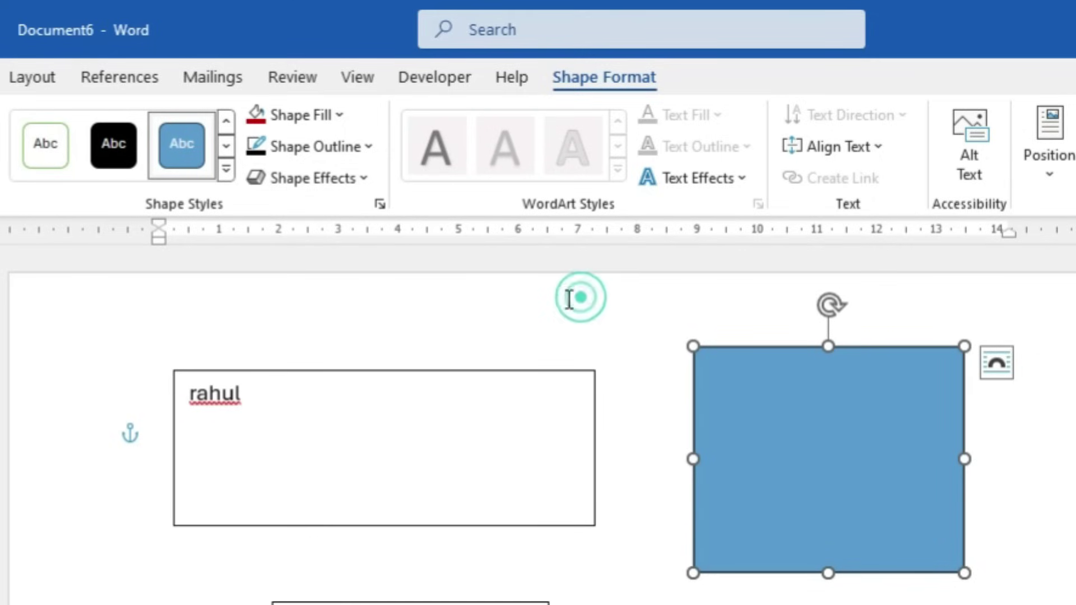
click(330, 114)
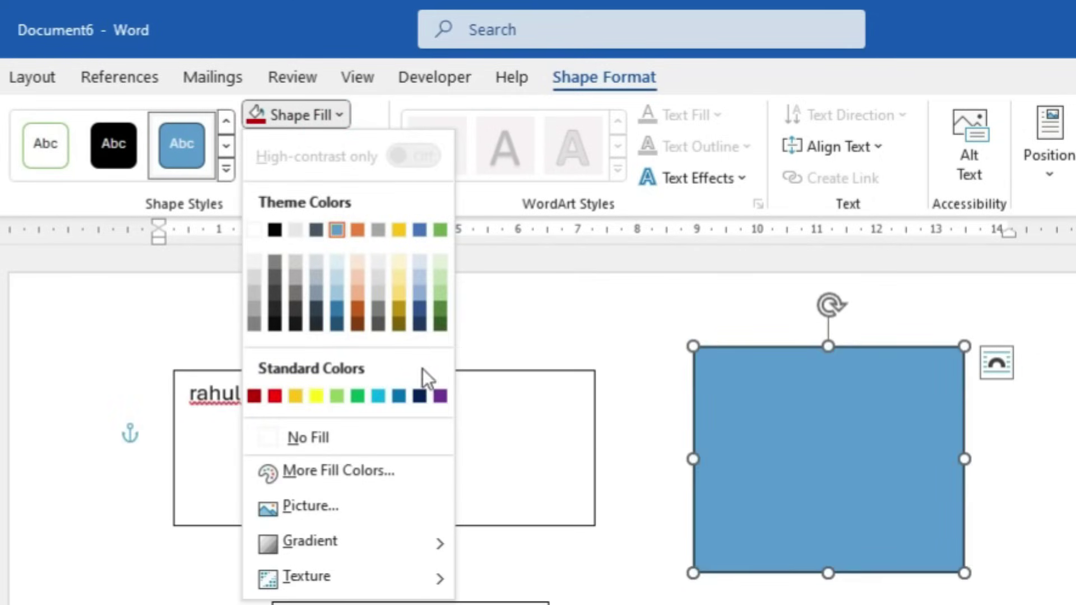
click(326, 472)
click(497, 318)
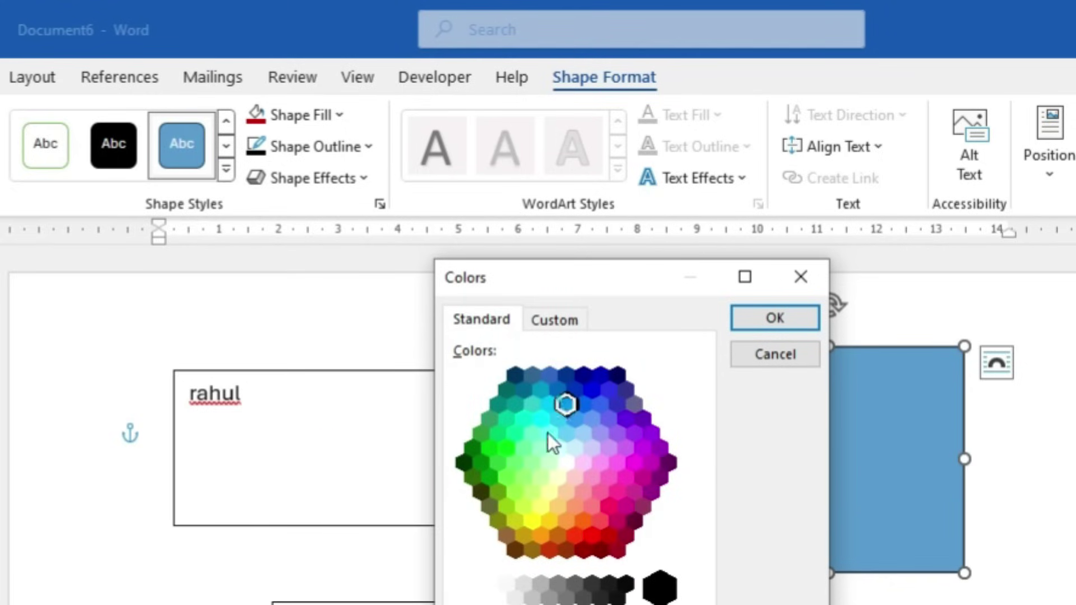
click(523, 477)
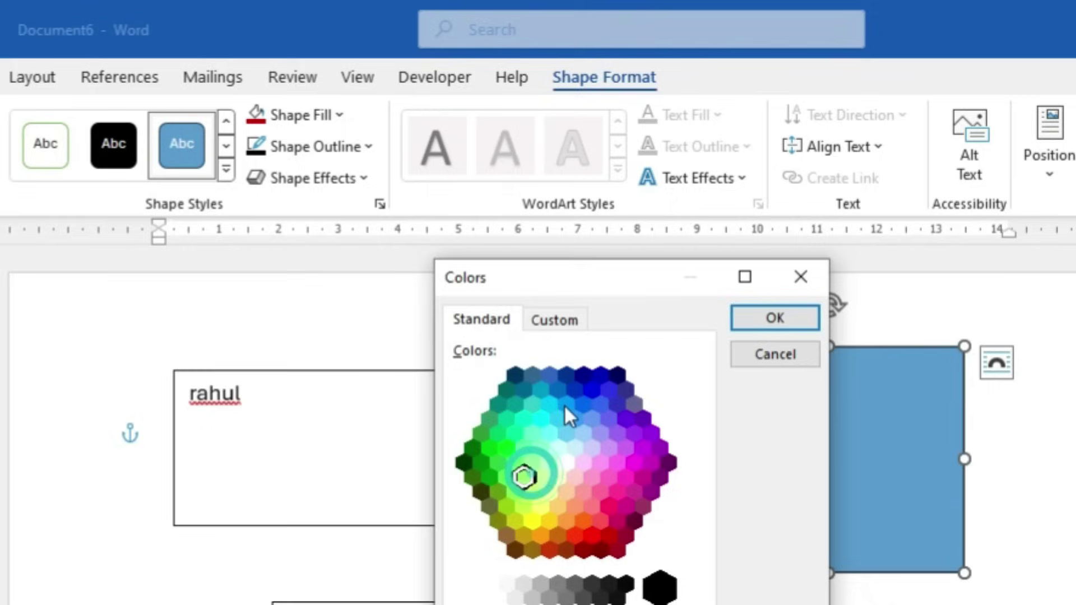
click(585, 374)
click(508, 477)
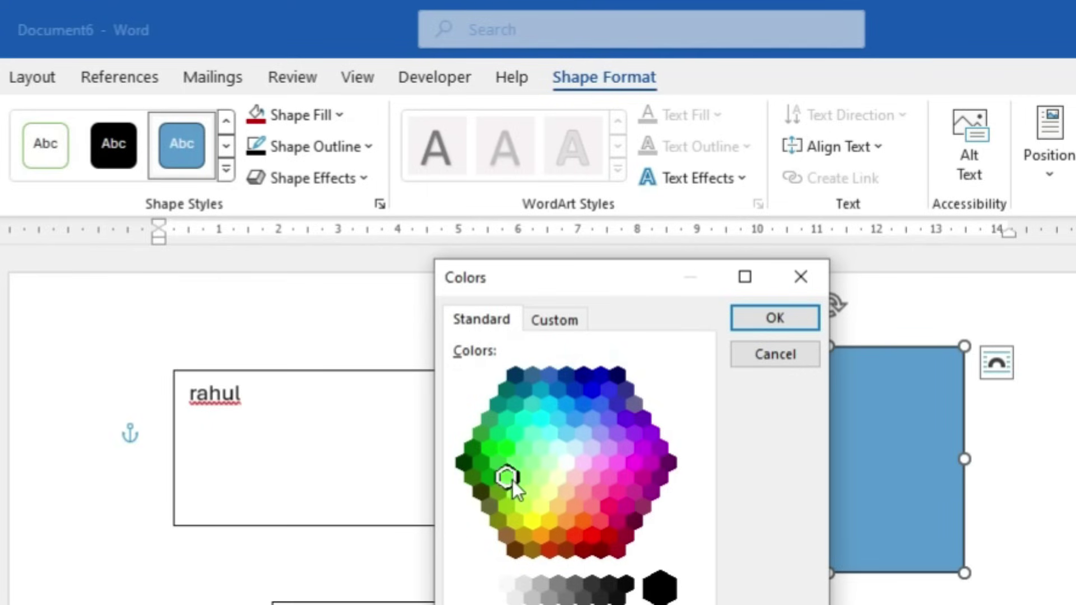
Apply the green fill, then replace it with the stock photo of a guard at a white monument
click(763, 318)
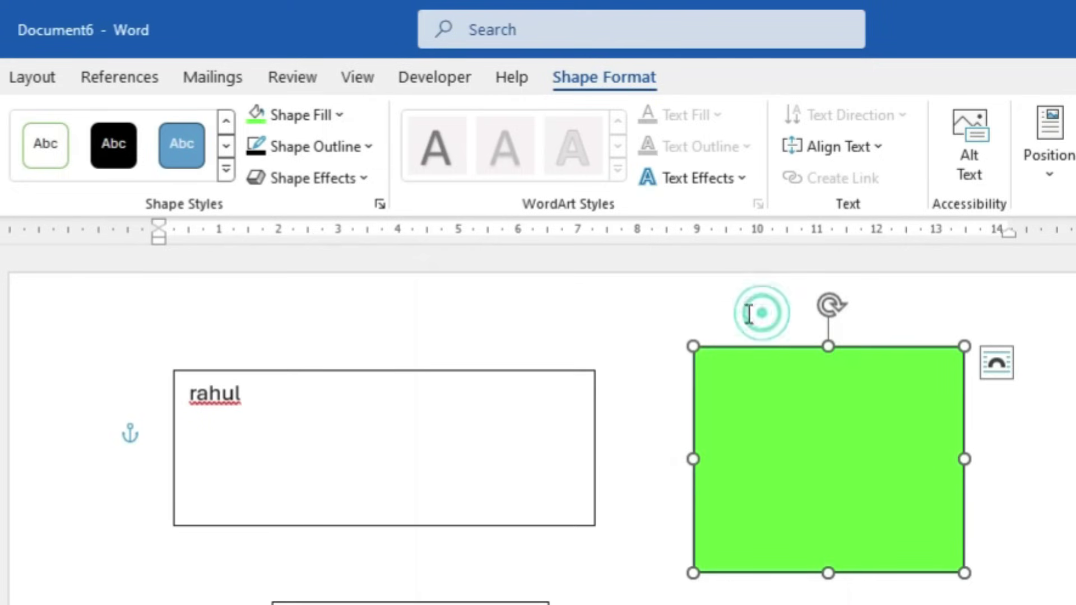
click(306, 115)
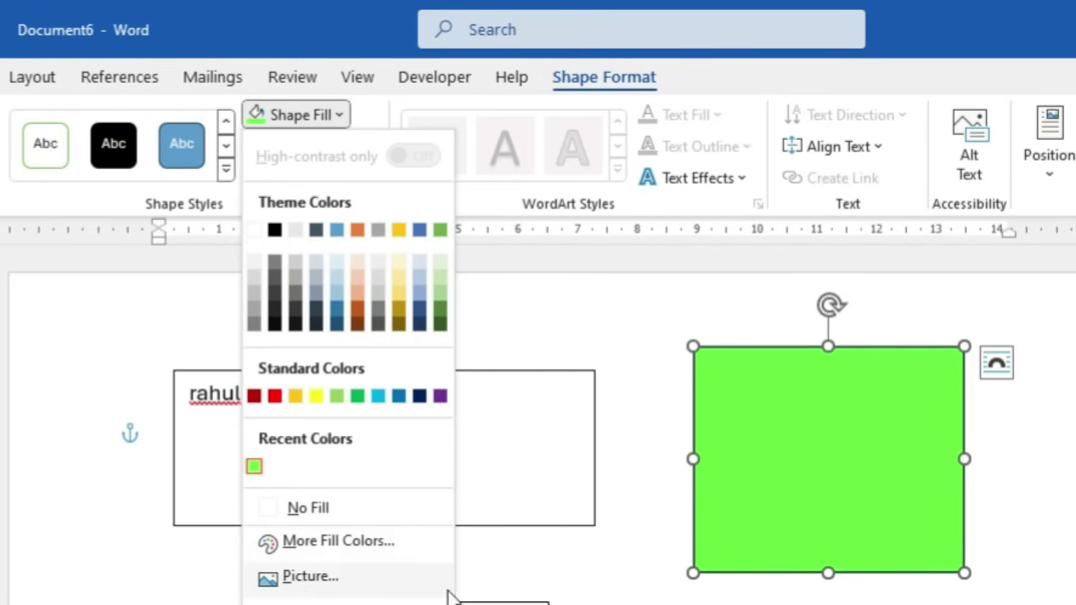
click(330, 588)
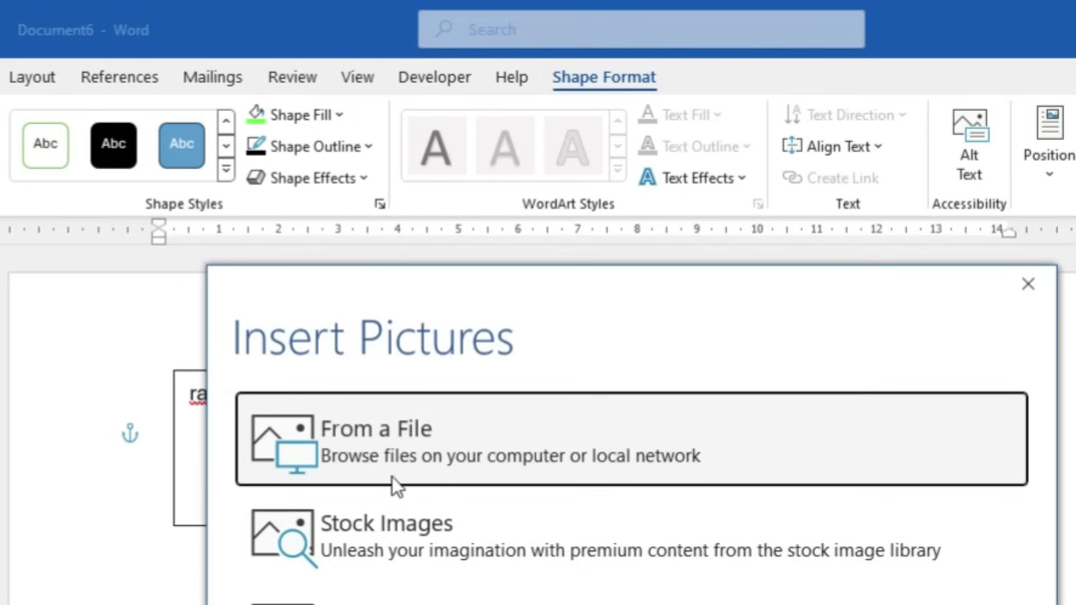
click(372, 532)
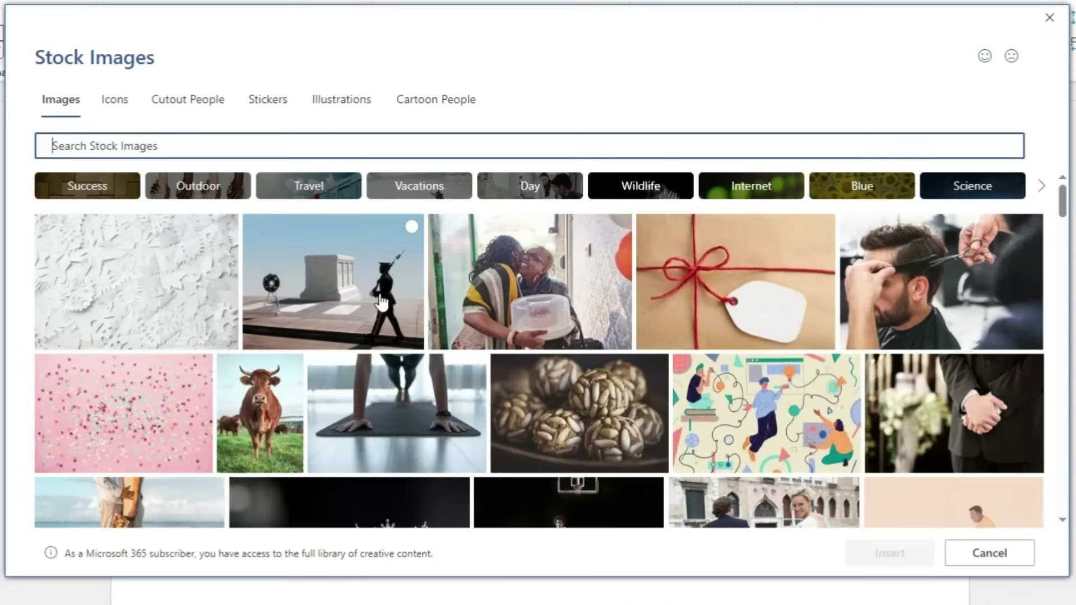
click(381, 295)
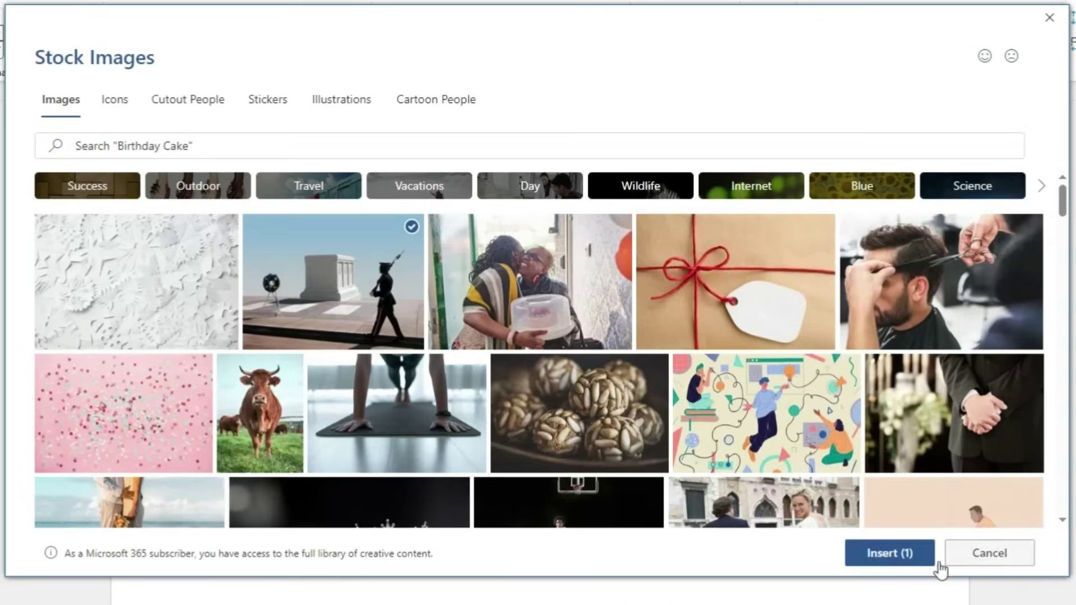
click(889, 554)
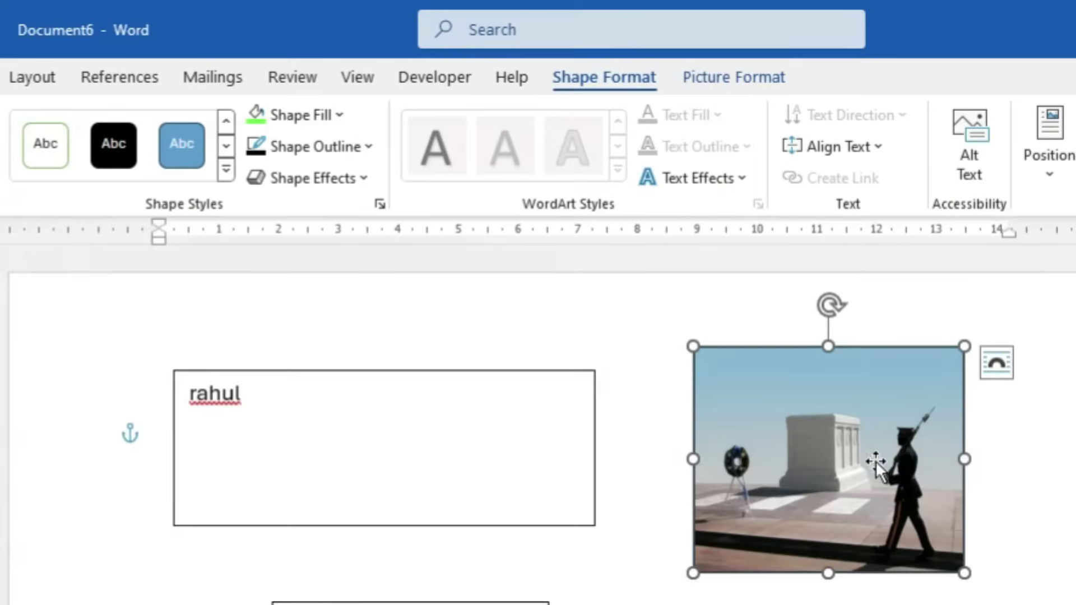
click(160, 439)
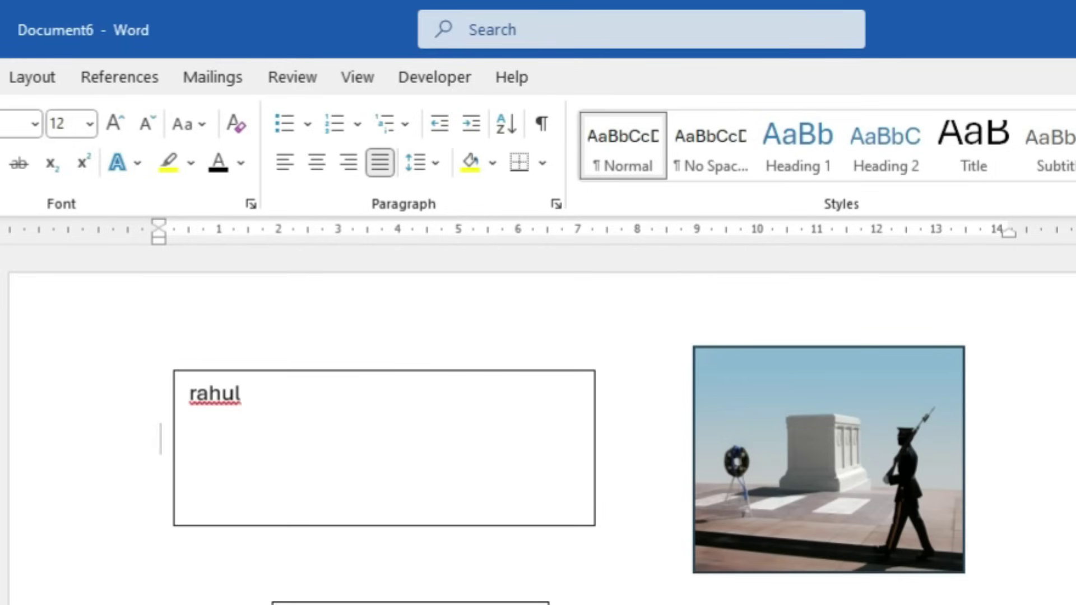
click(910, 437)
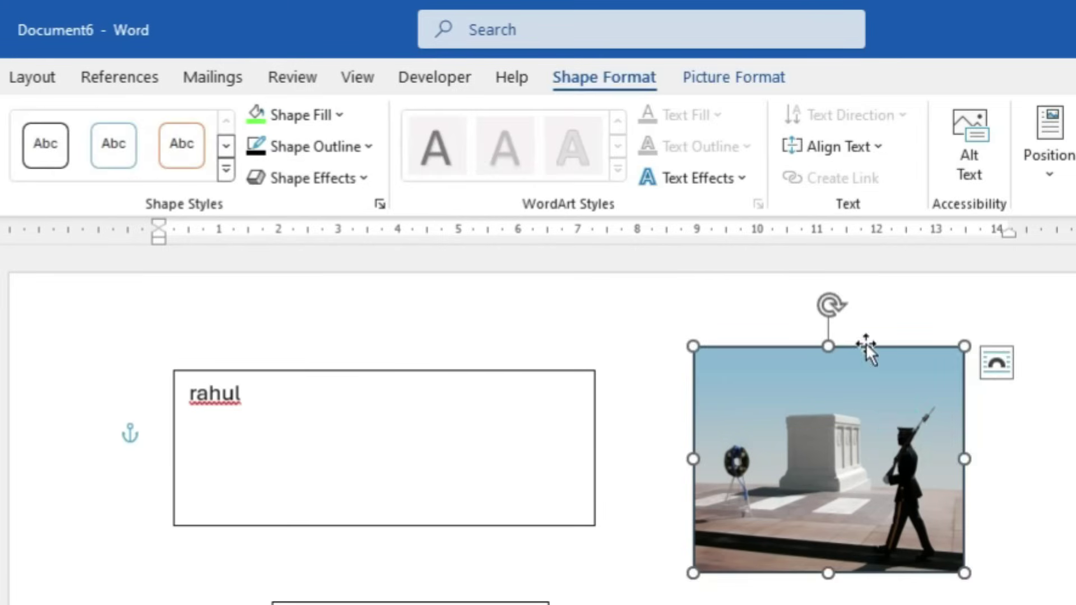
Try a dark blue gradient fill on the shape, then undo it
click(374, 85)
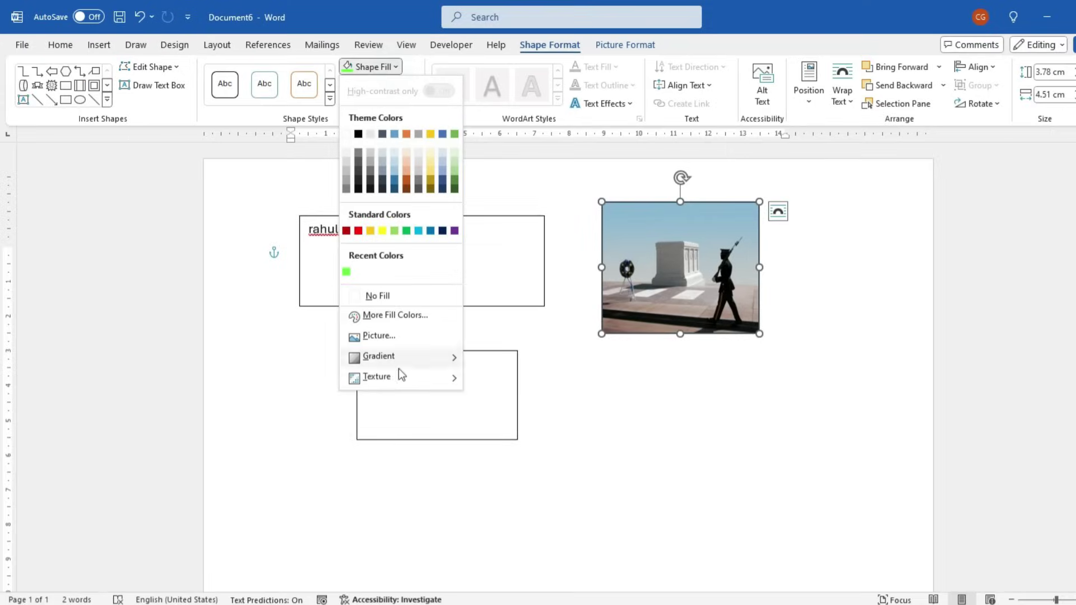
mouse_move(403, 358)
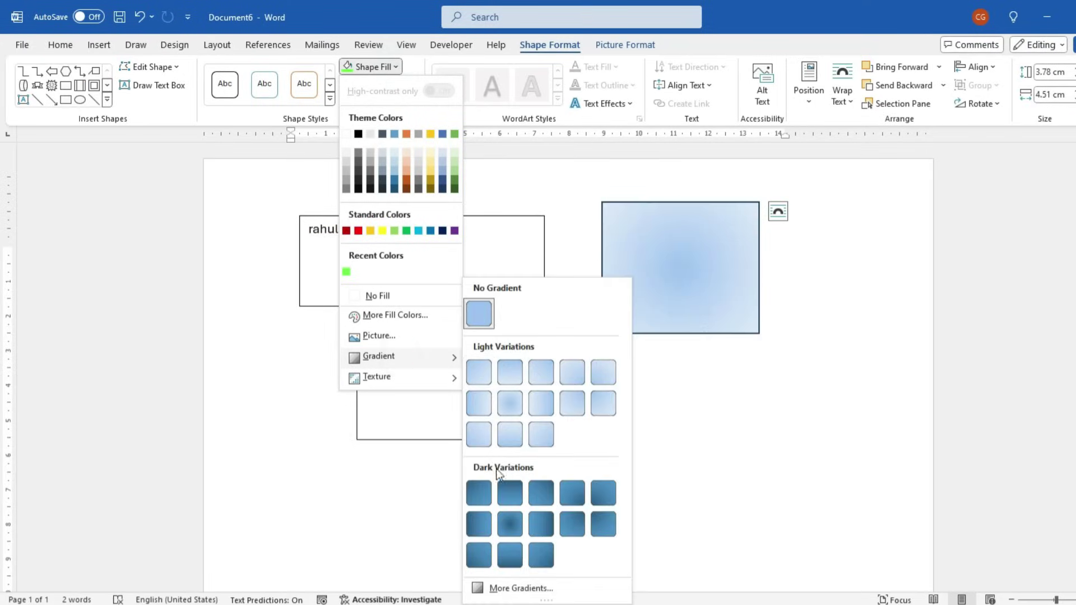
click(509, 524)
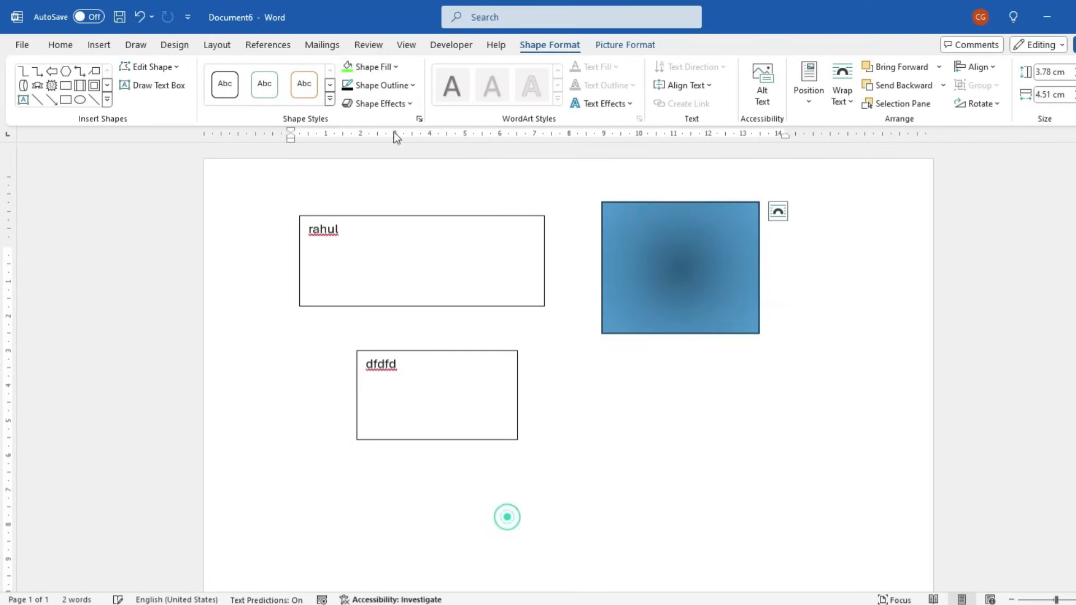
click(374, 66)
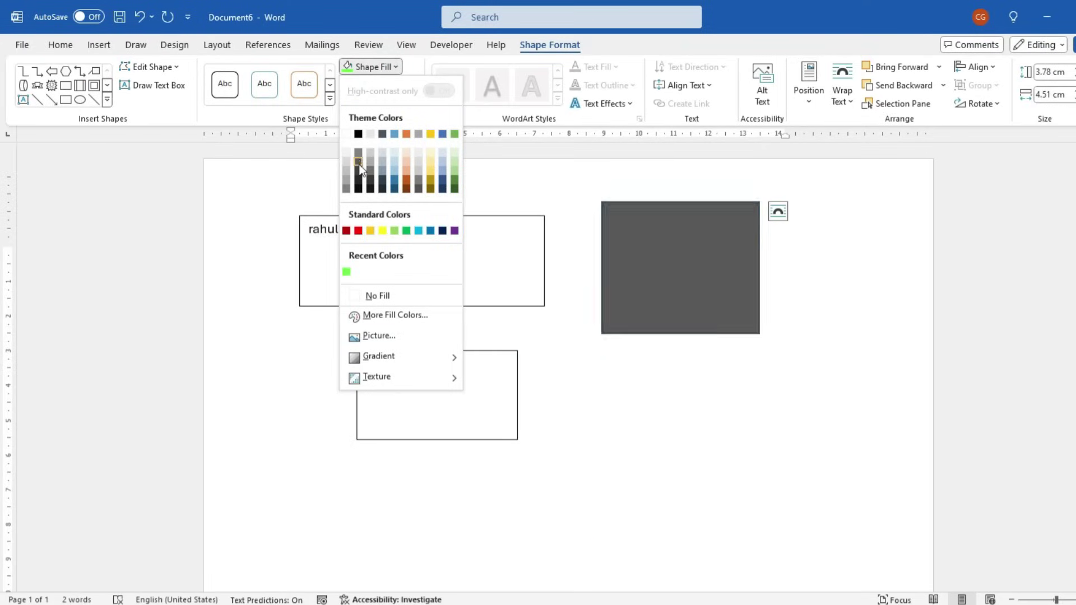
click(361, 233)
key(ctrl+z)
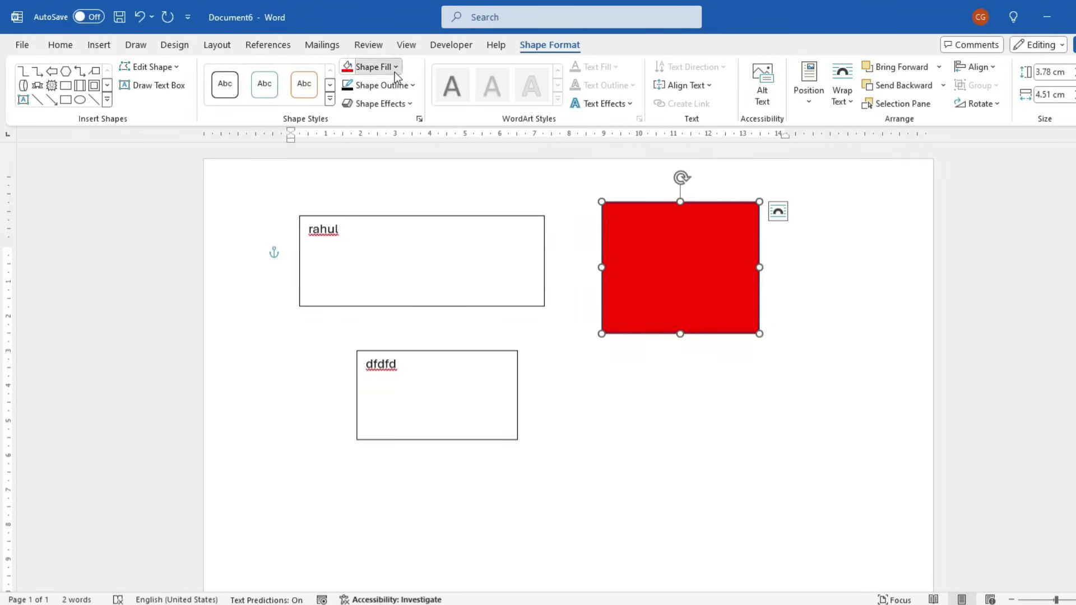
Give the shape a dark red radial gradient fill
click(392, 68)
mouse_move(381, 365)
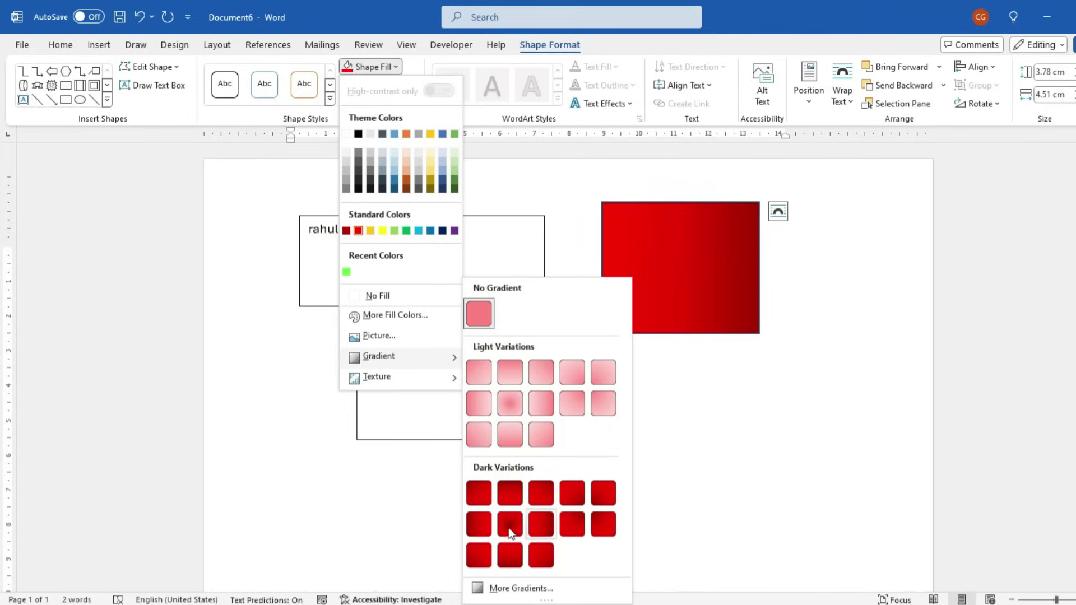
click(509, 525)
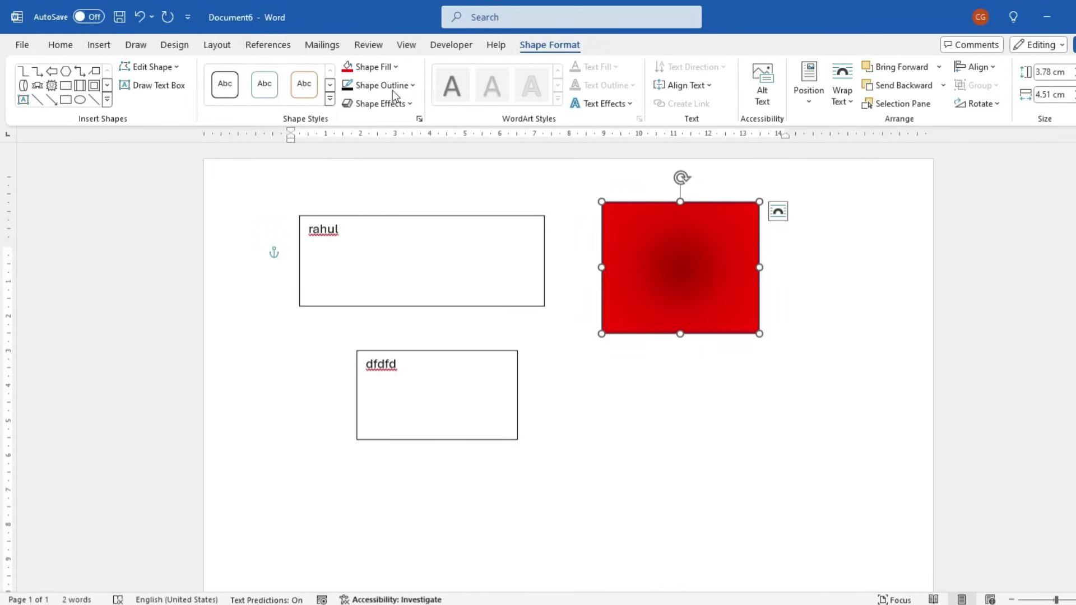
Replace the gradient with the fossil-fish texture fill
click(373, 66)
mouse_move(393, 385)
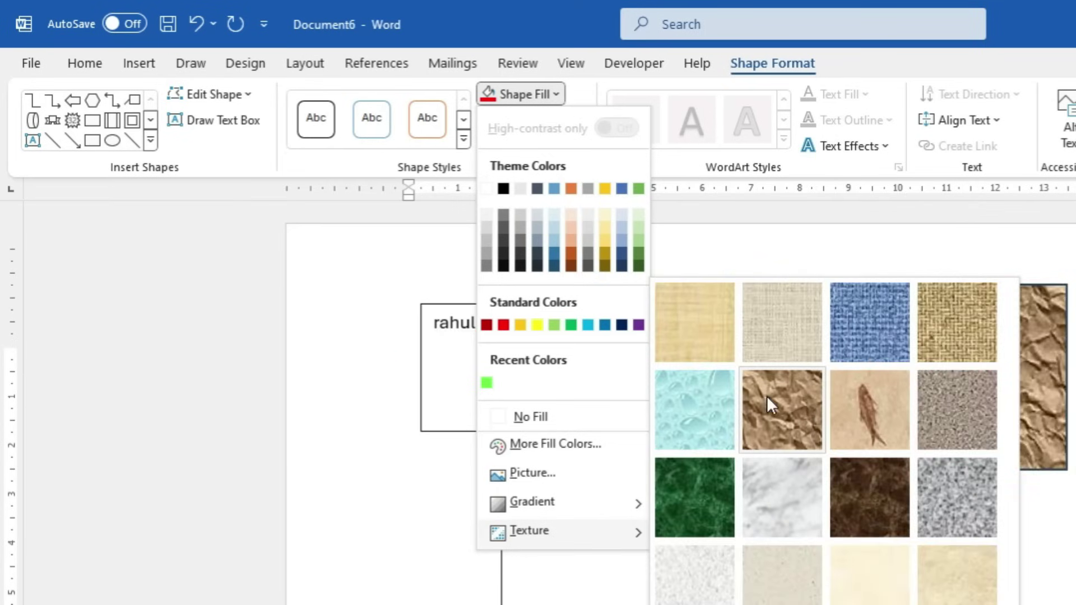
click(863, 446)
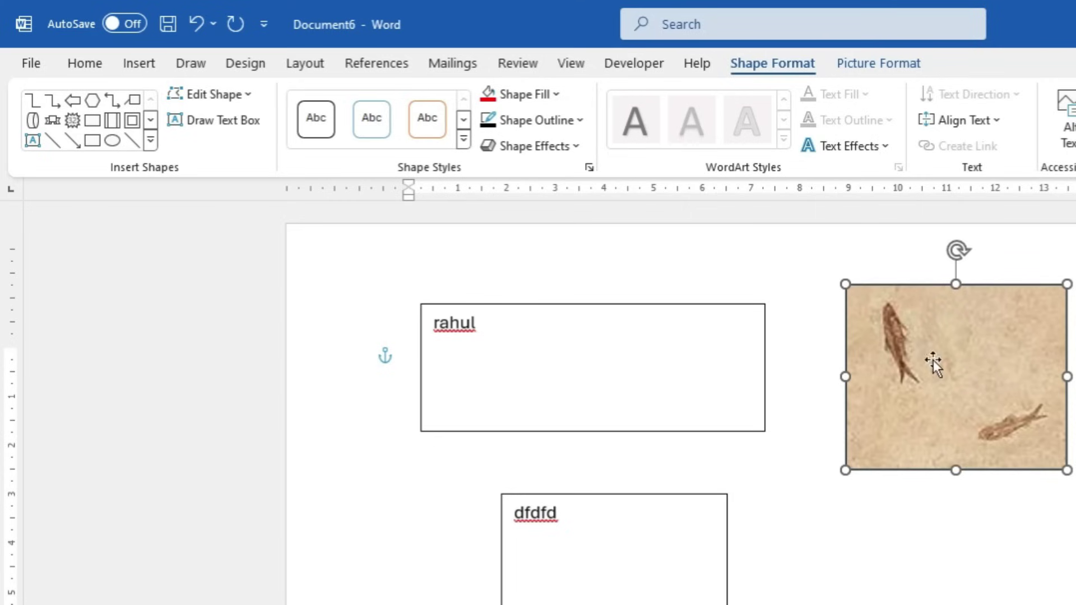
Give the fossil shape a green, thicker outline in the third wavy sketched style
click(569, 125)
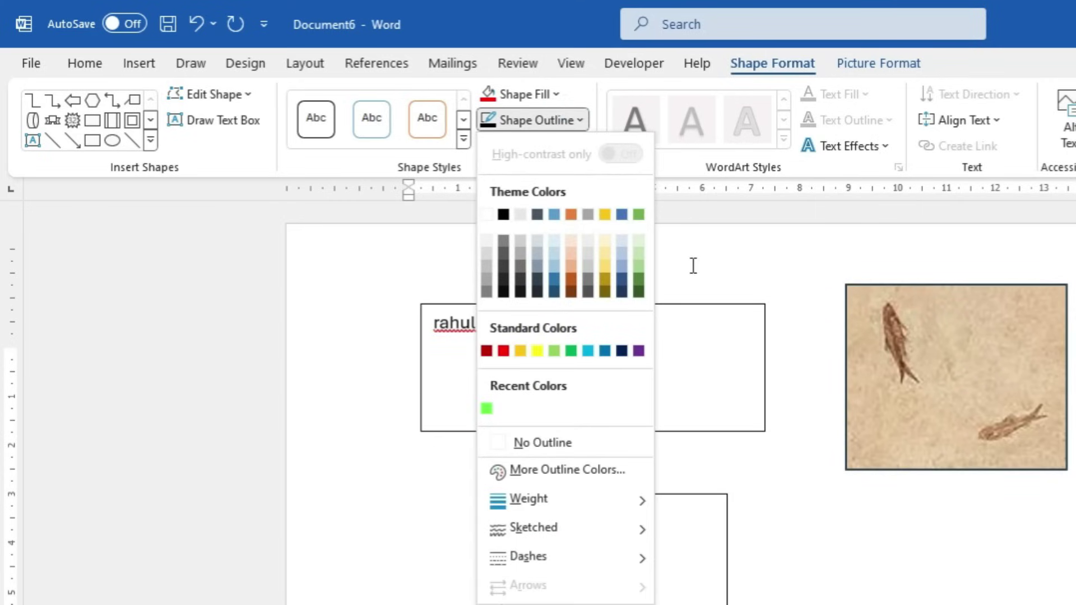
click(571, 351)
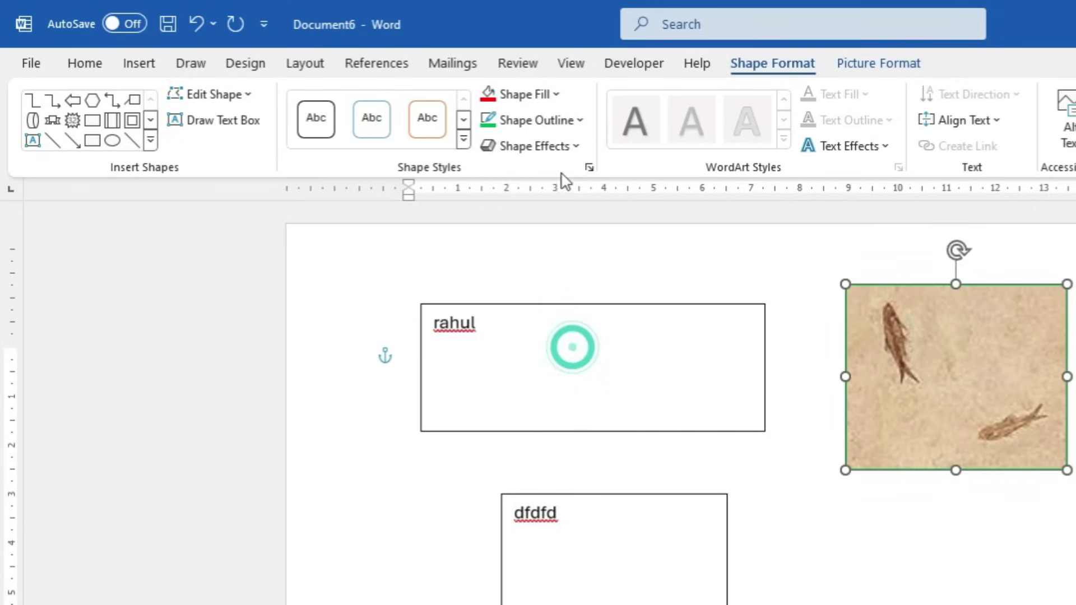
click(563, 120)
mouse_move(537, 504)
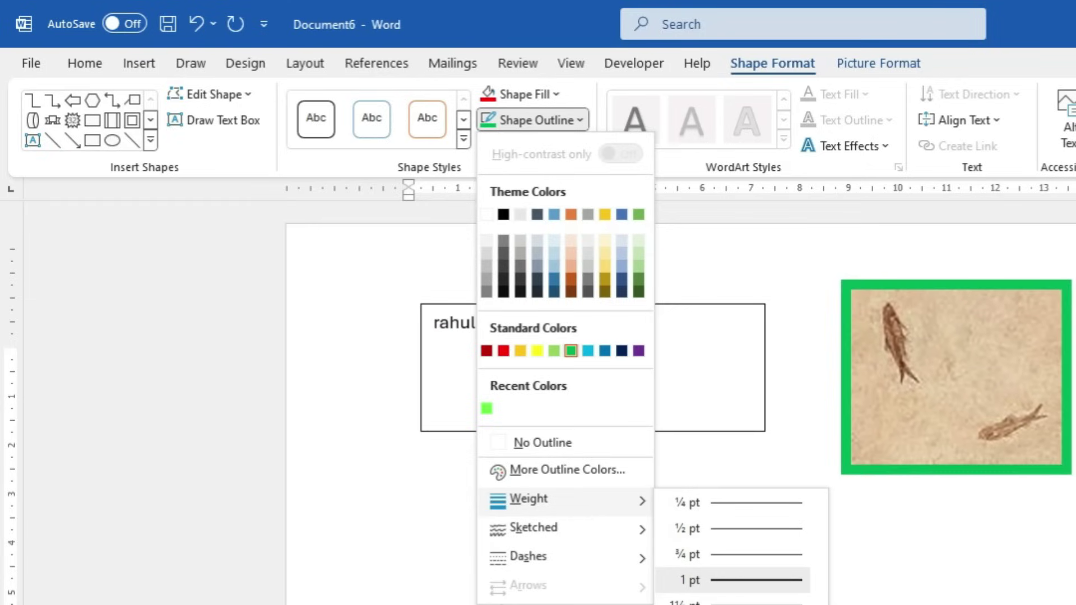
click(740, 603)
click(543, 120)
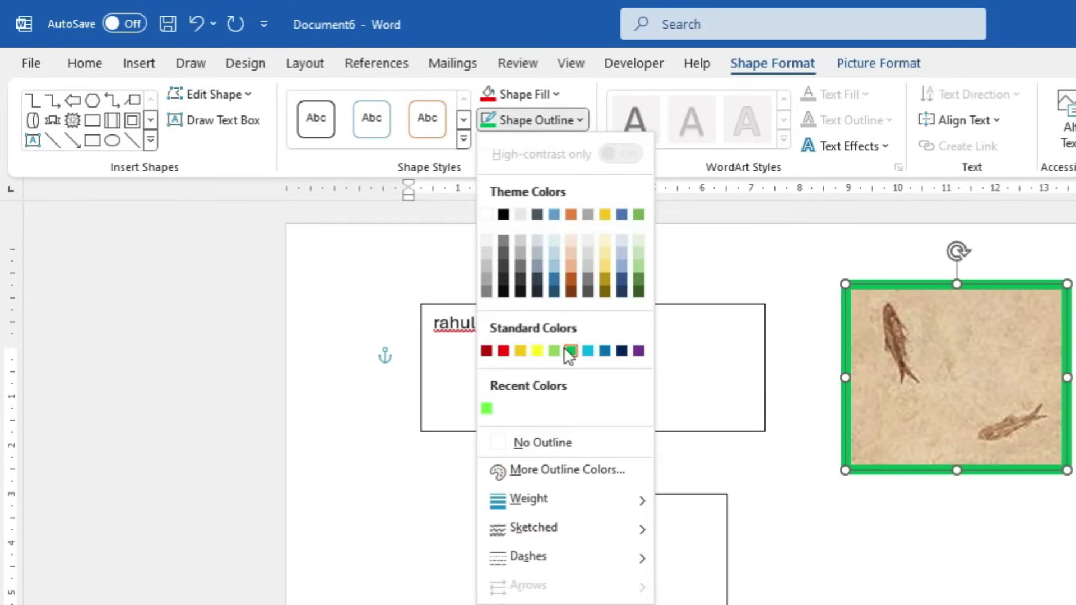
mouse_move(535, 532)
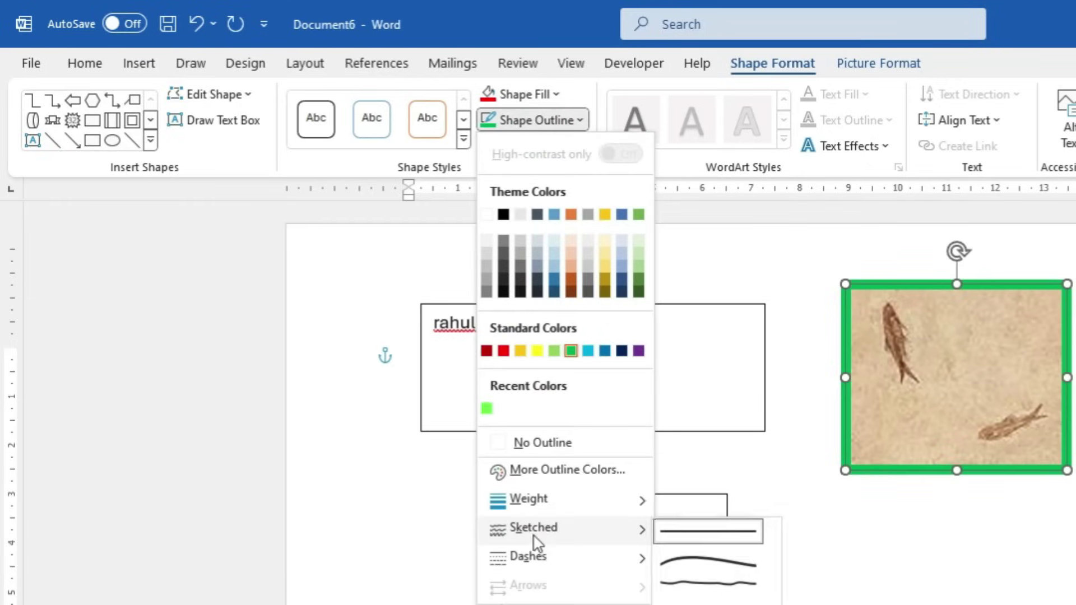
click(698, 583)
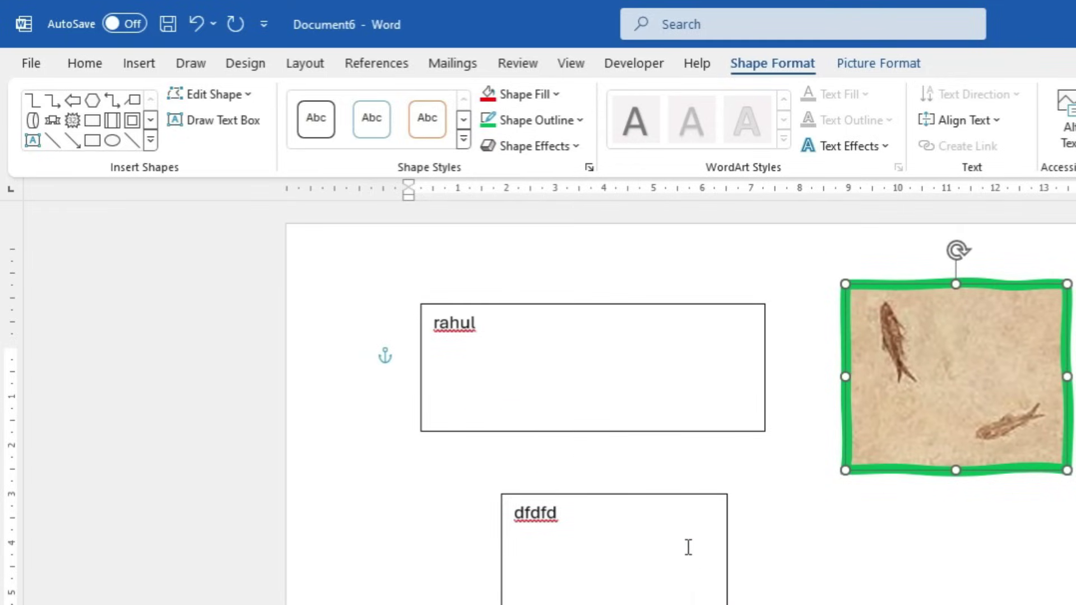
Add a green glow variation around the fossil-textured shape
click(561, 148)
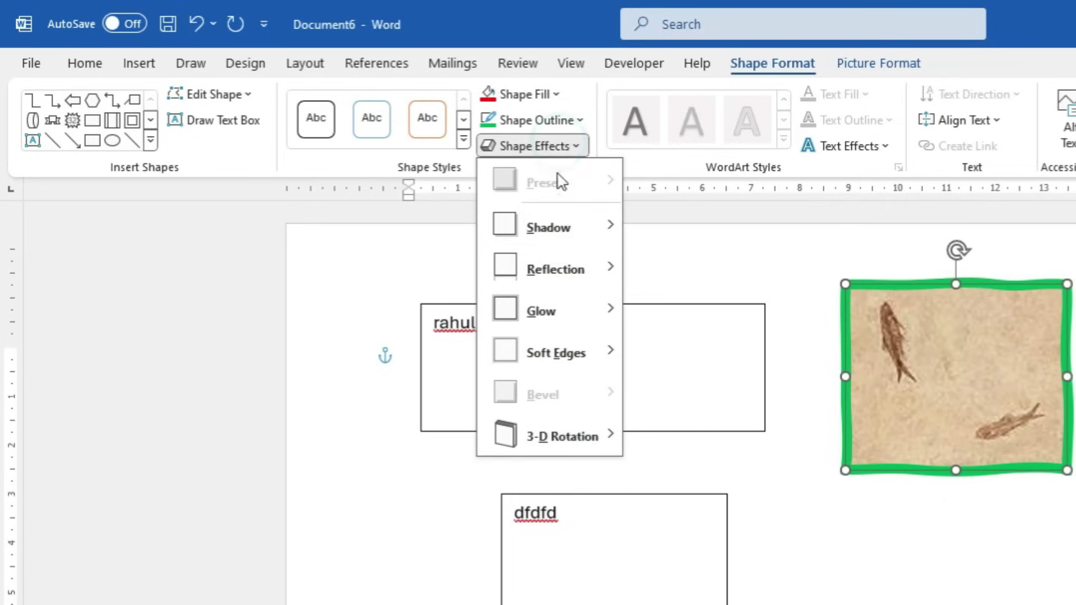
mouse_move(552, 223)
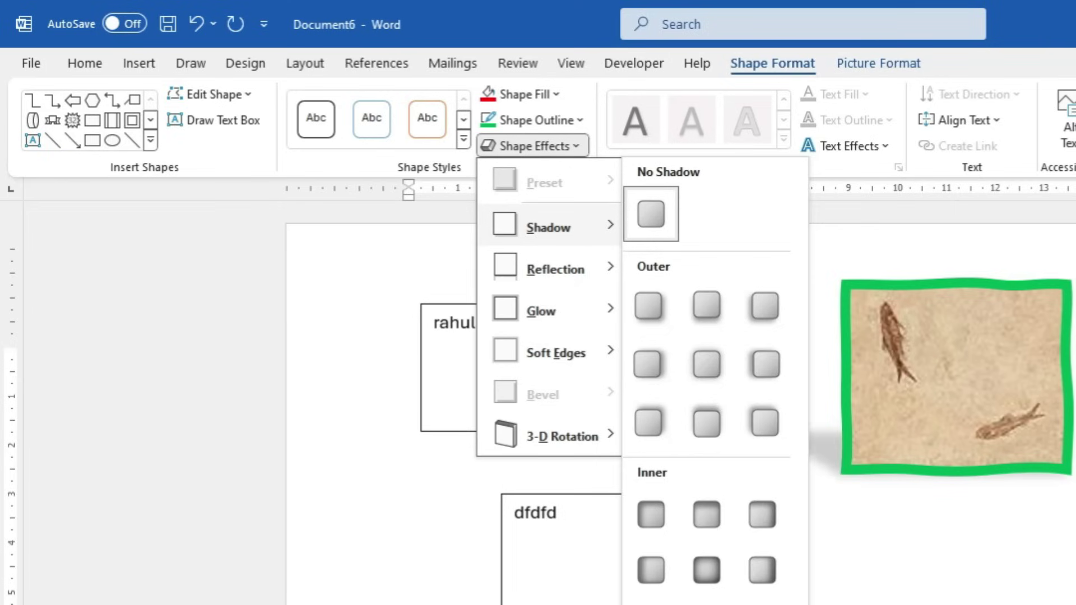
mouse_move(551, 275)
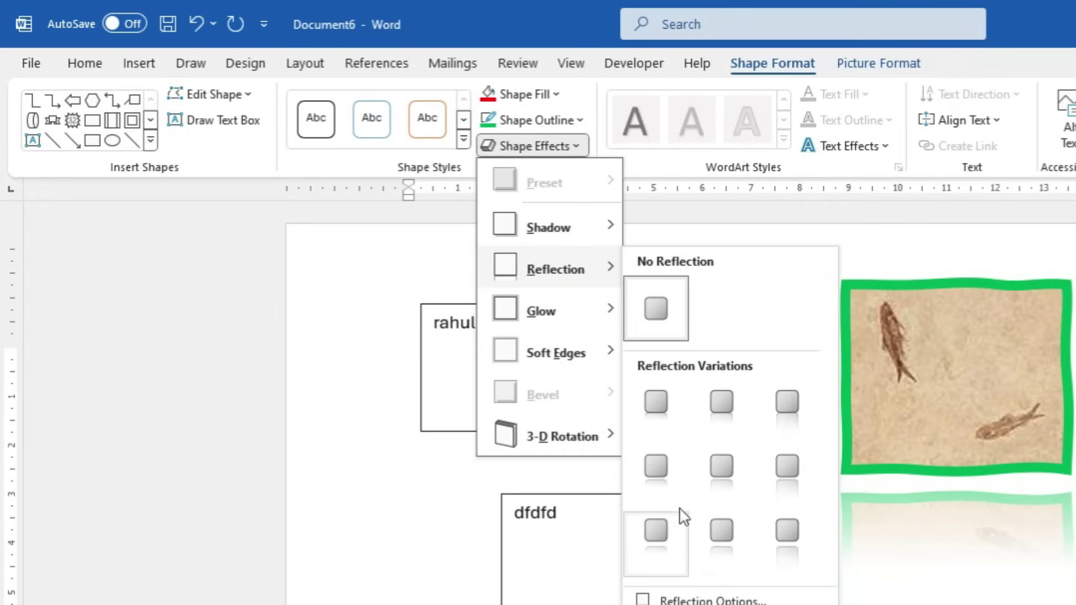
mouse_move(550, 314)
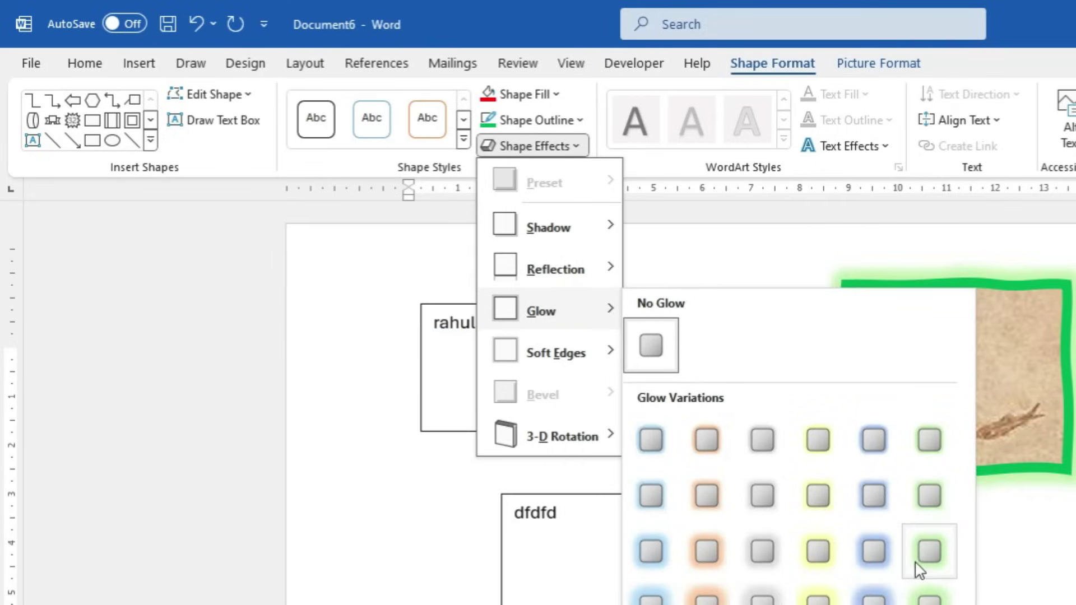
click(931, 592)
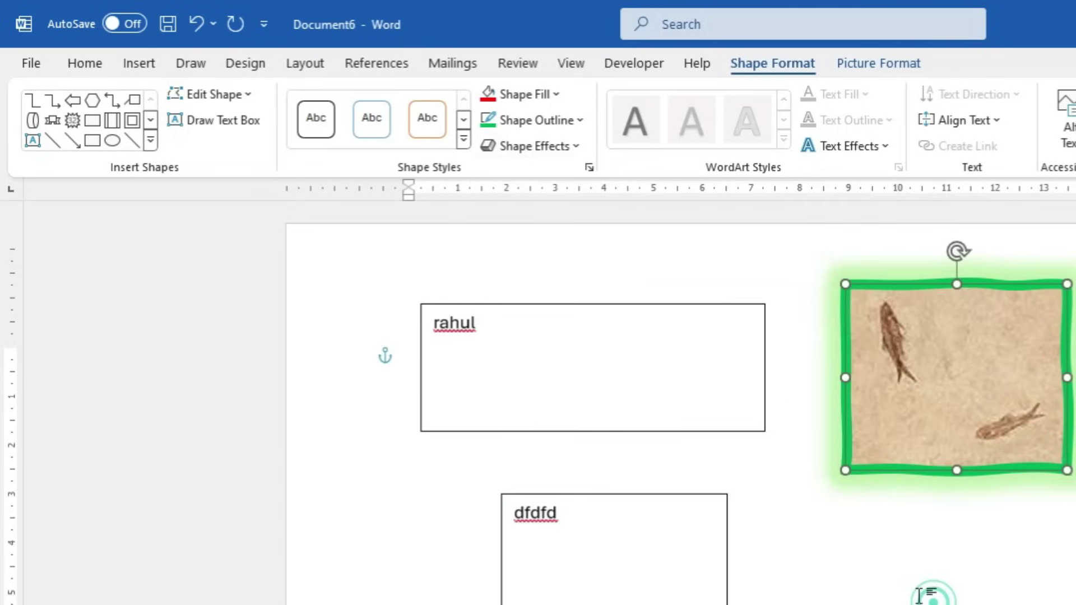
Preview Soft Edges and 3-D Rotation effects, then close without applying any
click(543, 146)
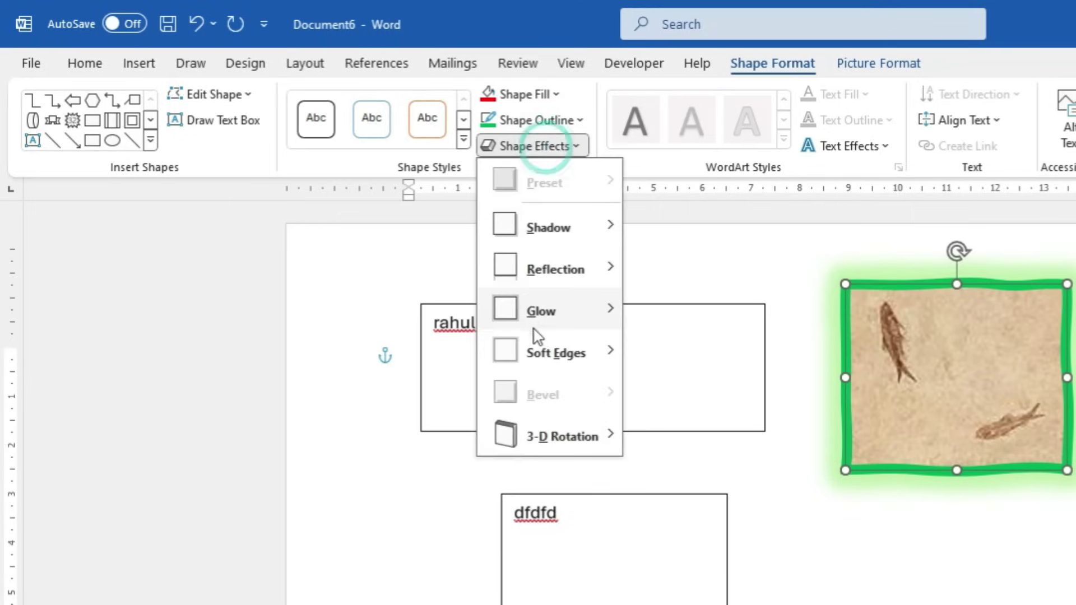
mouse_move(545, 353)
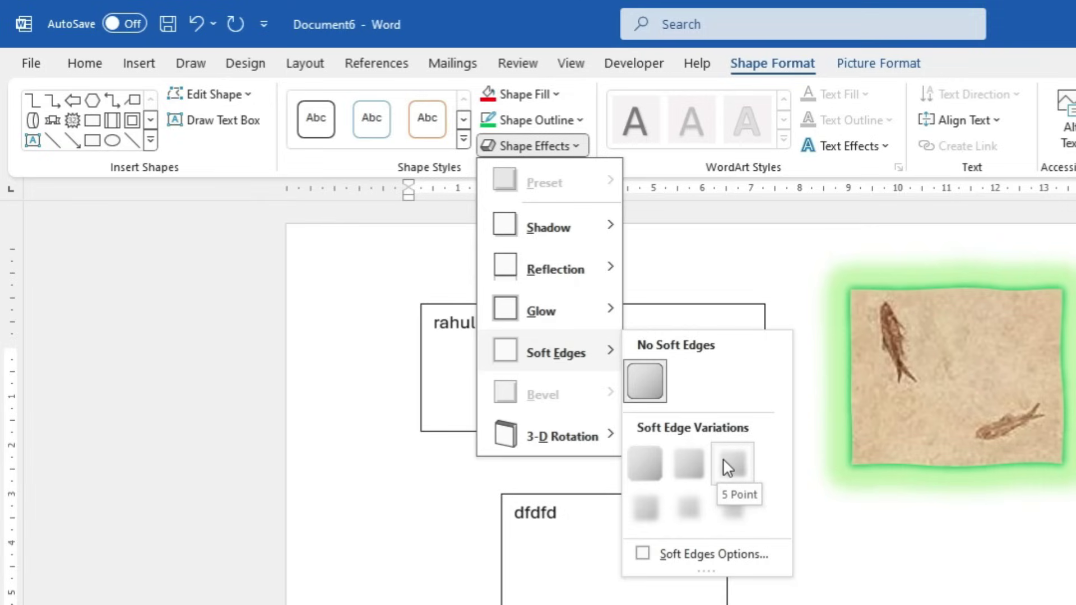
mouse_move(615, 438)
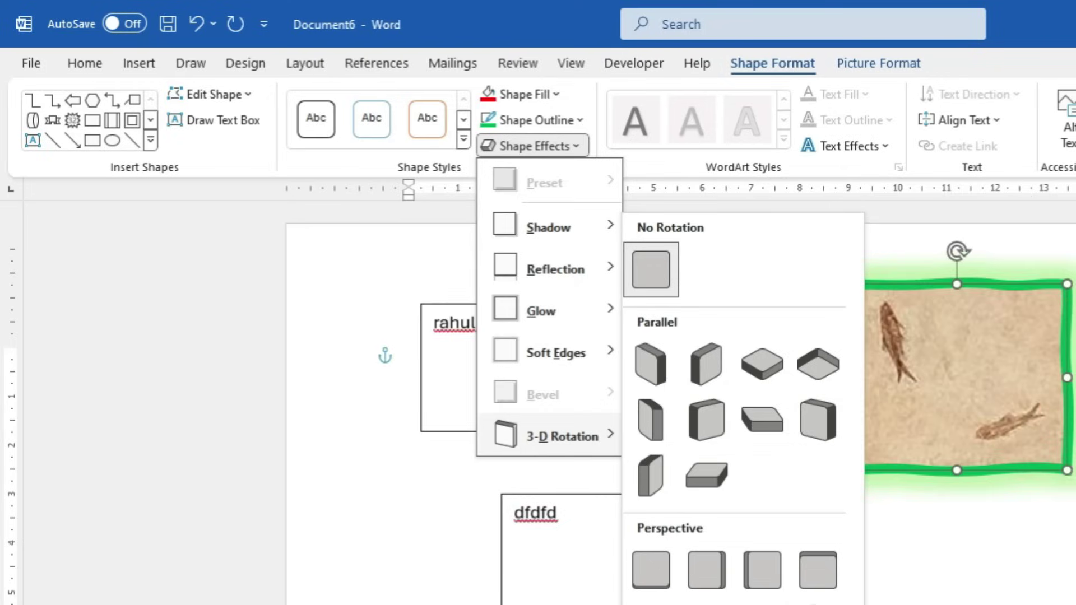
click(434, 507)
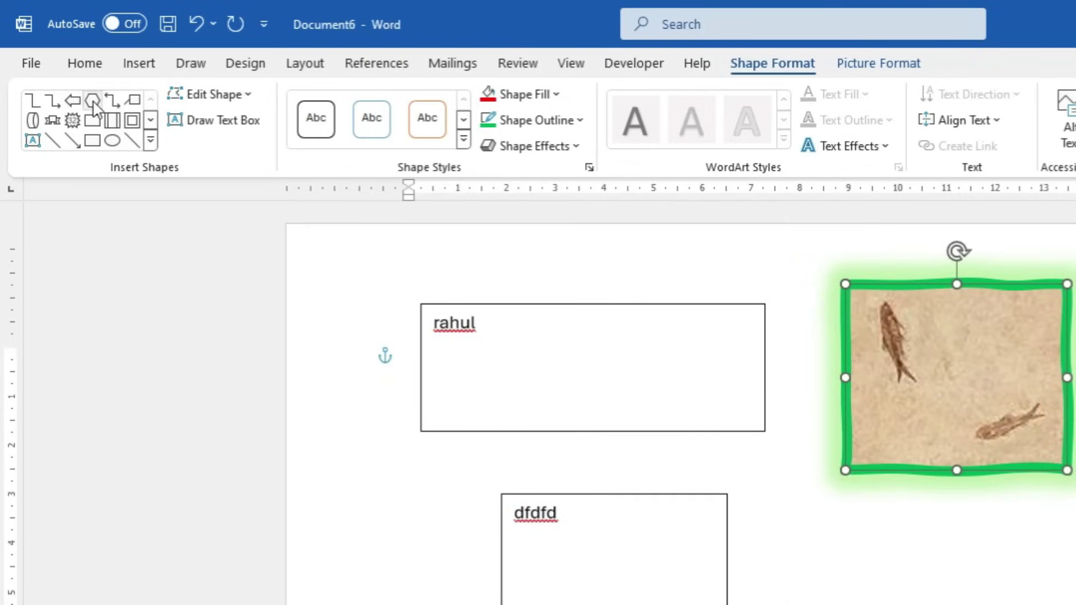
Draw a hexagon below the fossil picture with black fill and a dark red outline
click(93, 100)
mouse_move(856, 551)
mouse_down()
mouse_move(974, 604)
mouse_move(1035, 604)
mouse_up()
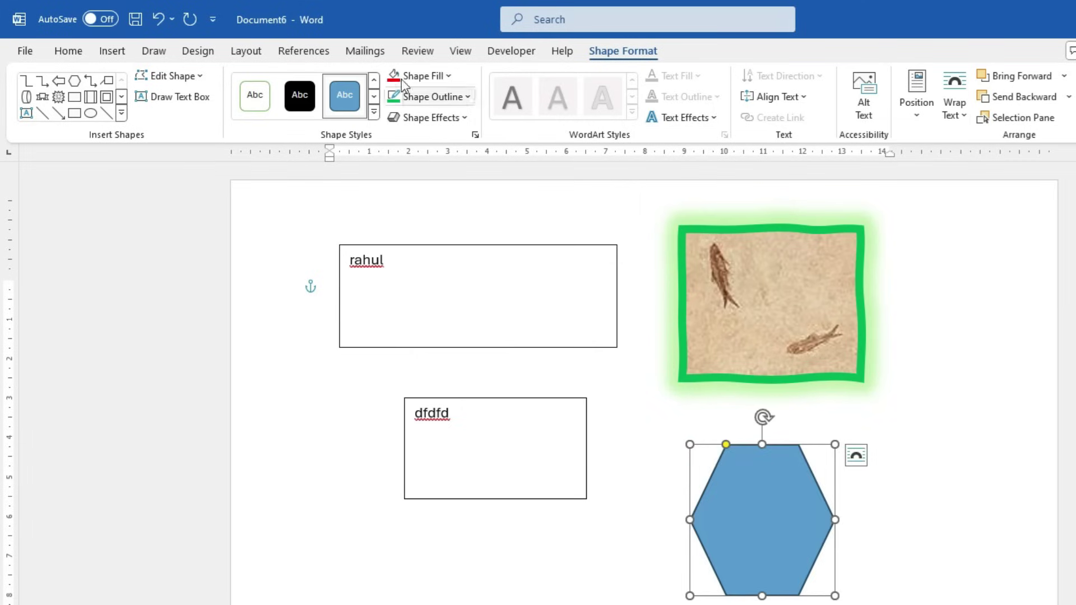
click(417, 76)
click(408, 147)
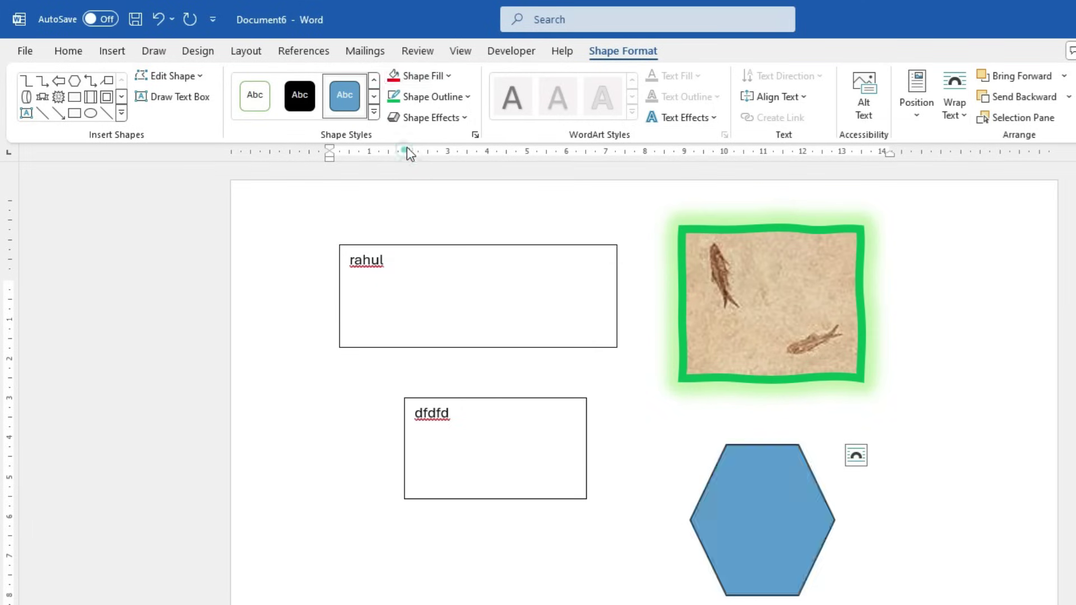
click(432, 98)
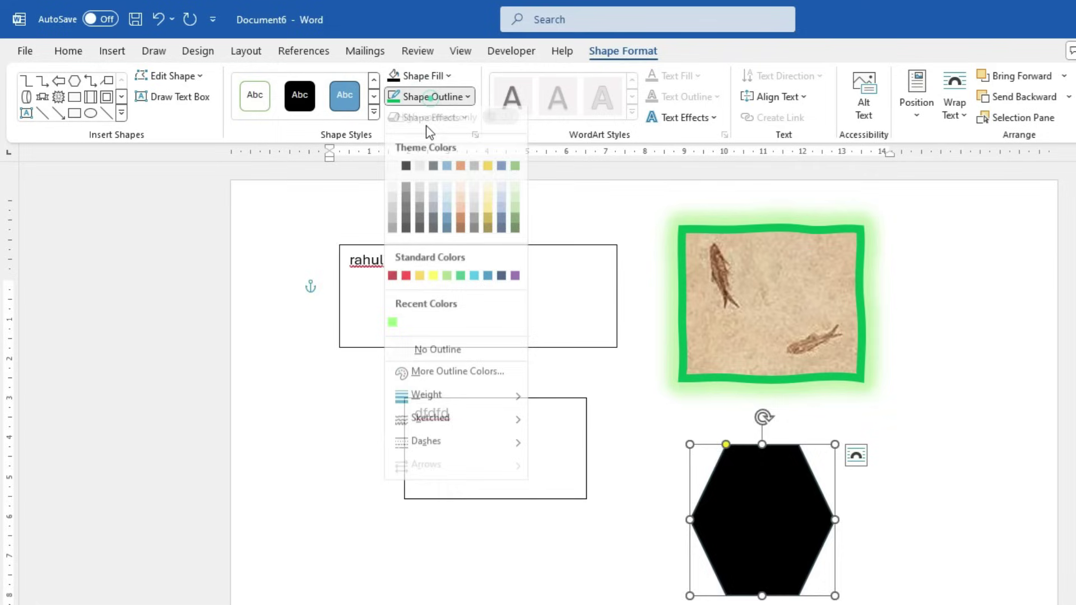
click(393, 283)
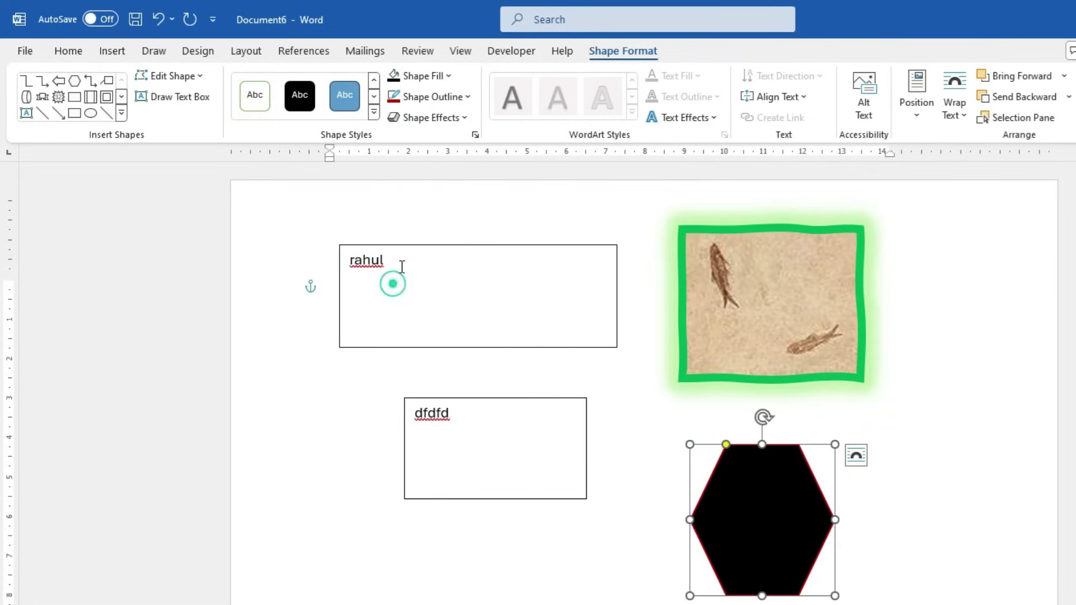
Change the hexagon's fill from black to light blue
click(435, 117)
mouse_move(428, 321)
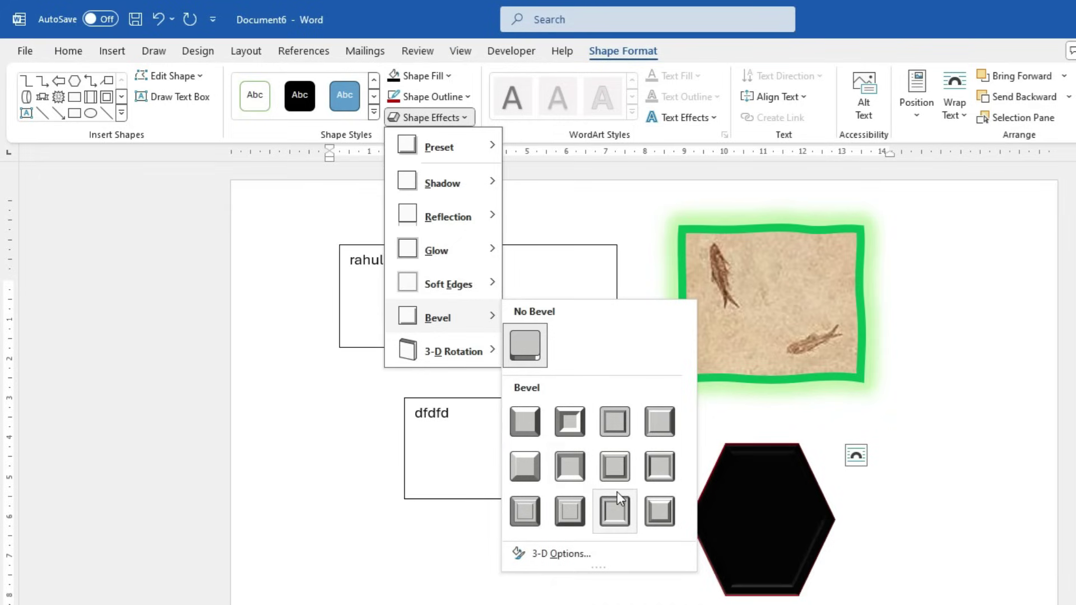
click(422, 74)
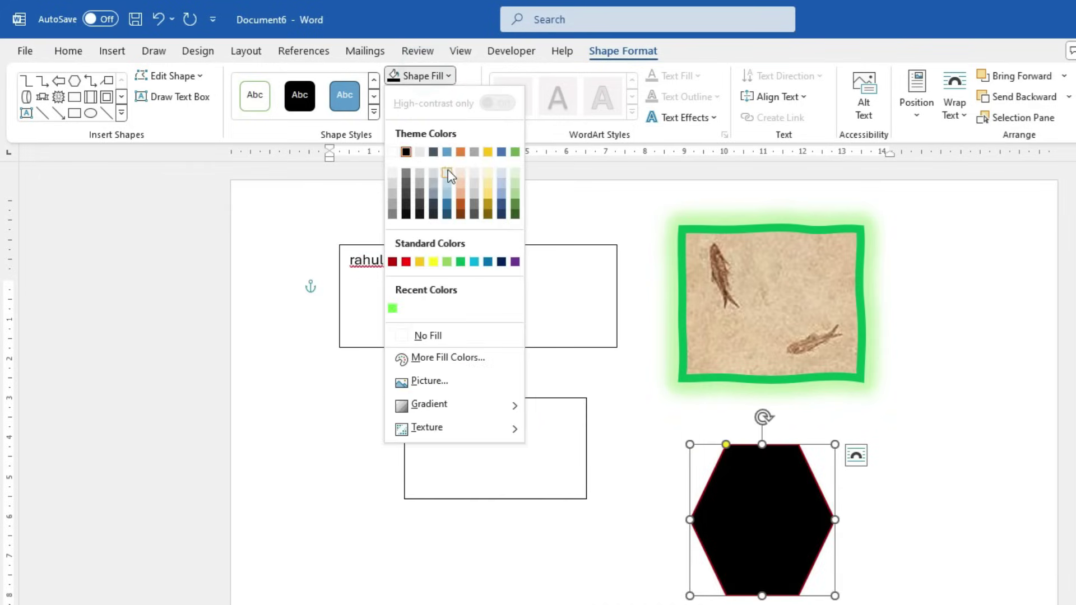
click(447, 173)
click(433, 79)
click(434, 80)
Browse shape effects and outline weight choices for the hexagon without applying any
click(422, 117)
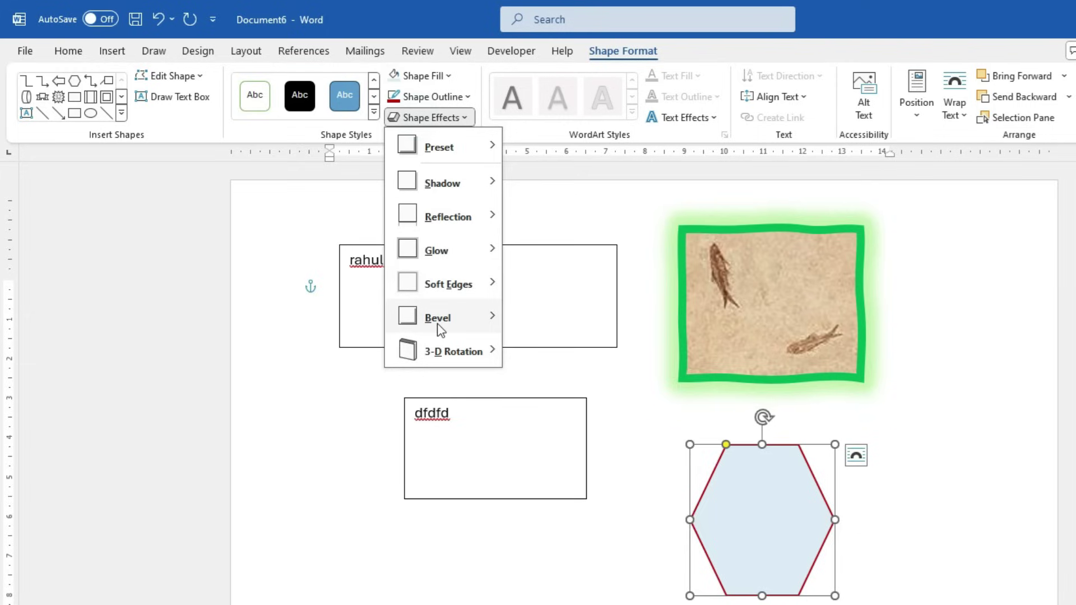
mouse_move(441, 330)
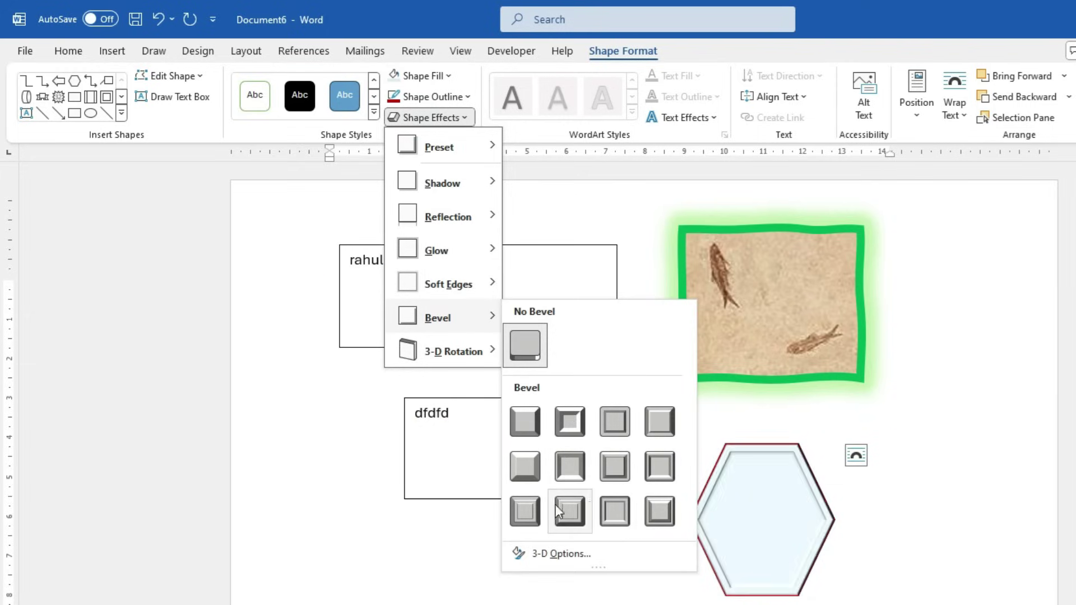
mouse_move(433, 148)
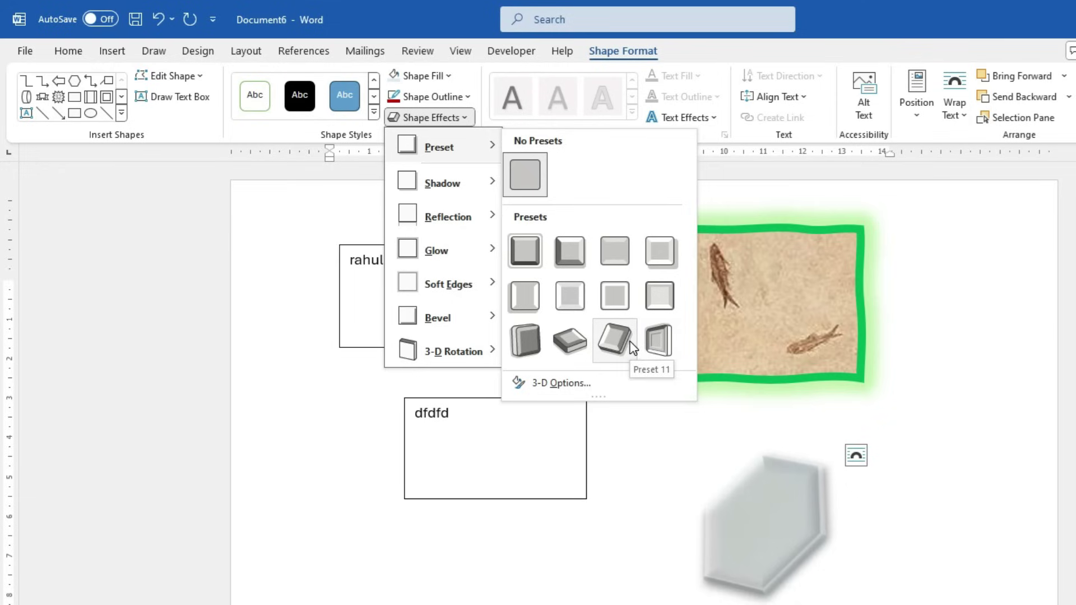
click(468, 100)
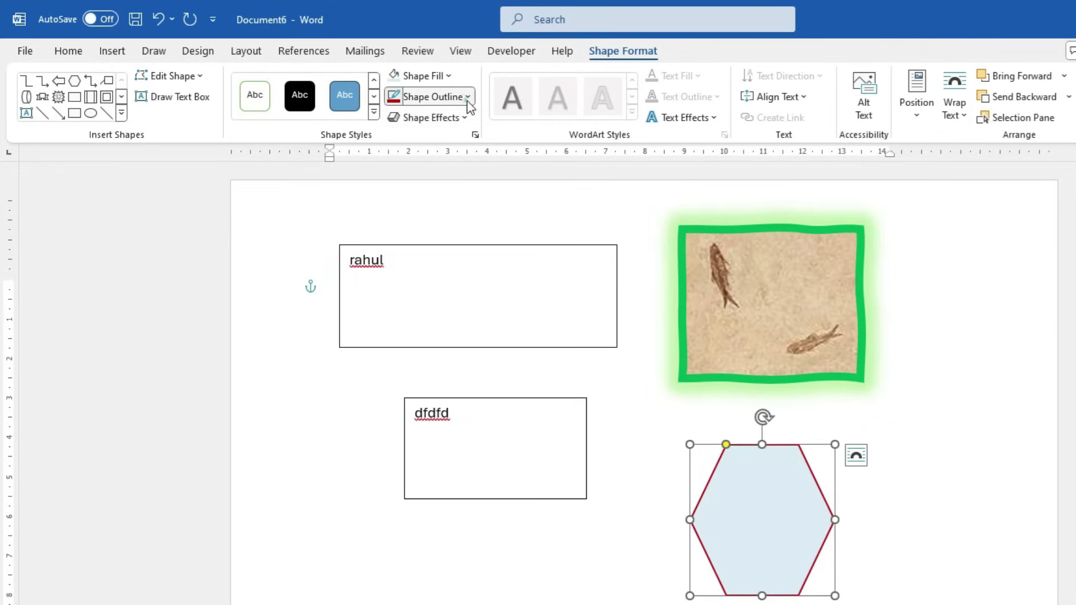
click(467, 100)
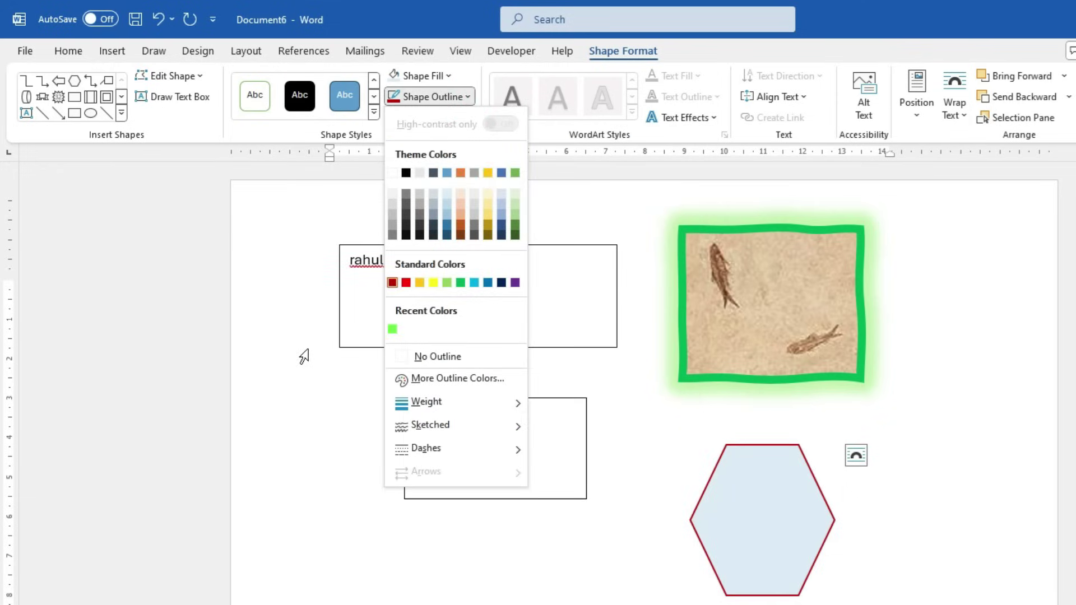
click(584, 140)
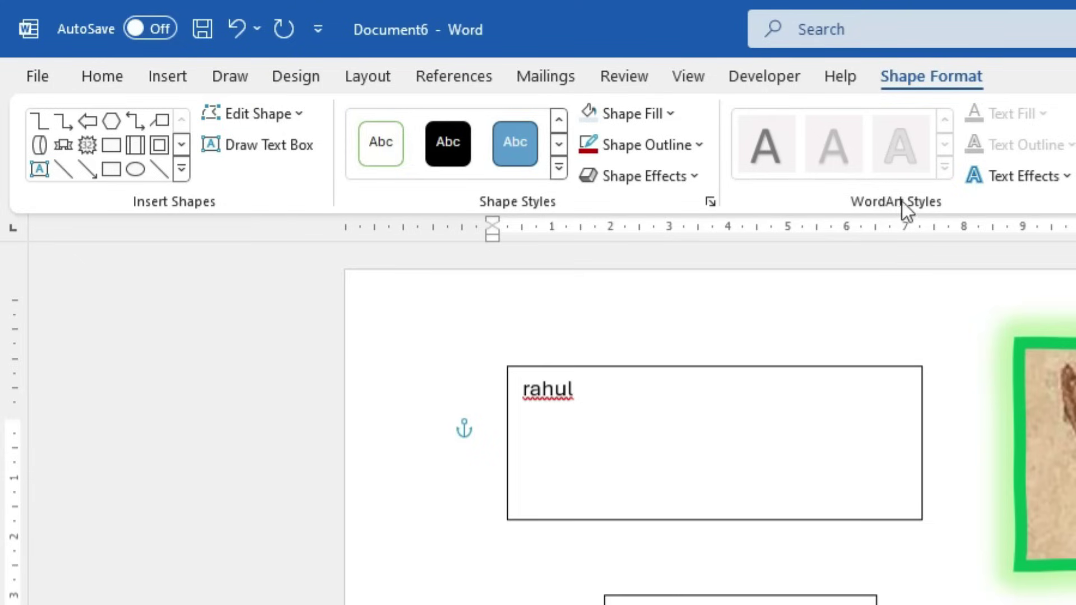
Enlarge the word rahul from size 11 to 18
double_click(585, 392)
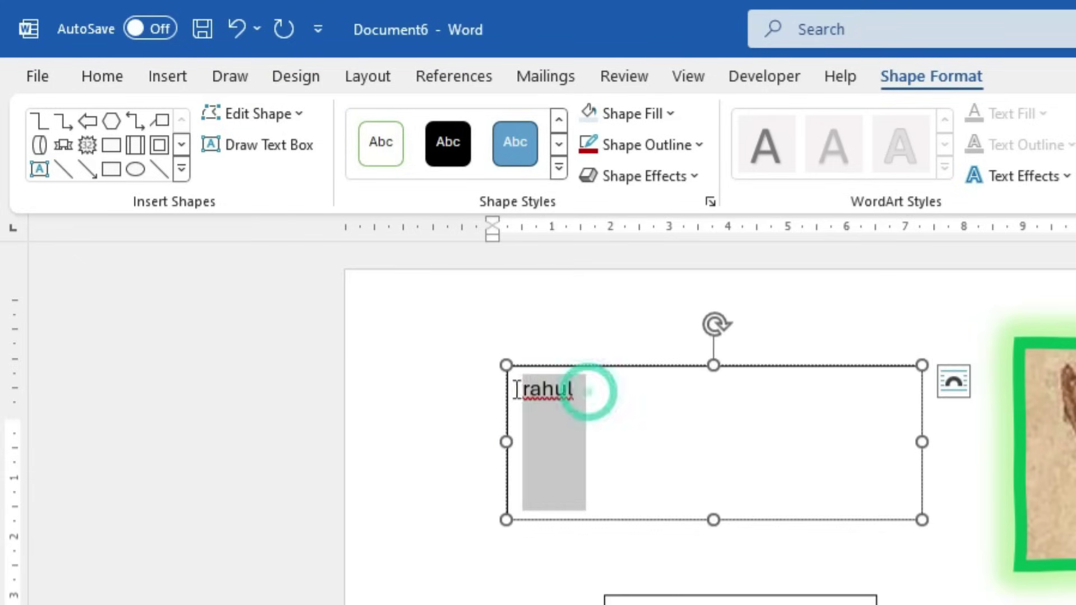
click(85, 63)
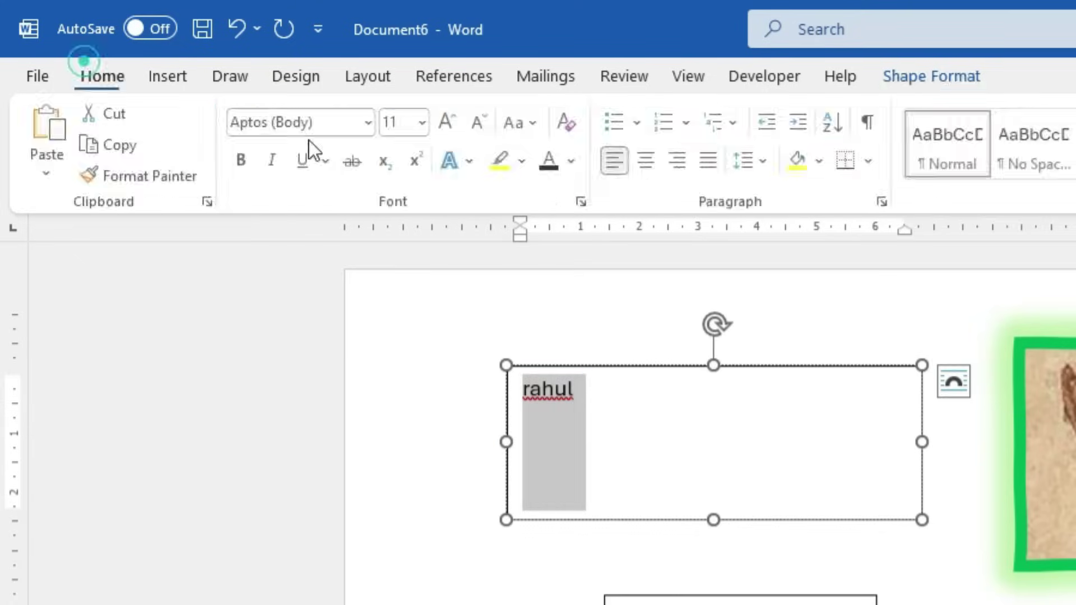
click(447, 121)
click(447, 121)
click(446, 121)
click(447, 121)
click(699, 413)
Colour rahul's text dark red with a dark grey text outline
double_click(618, 406)
click(927, 75)
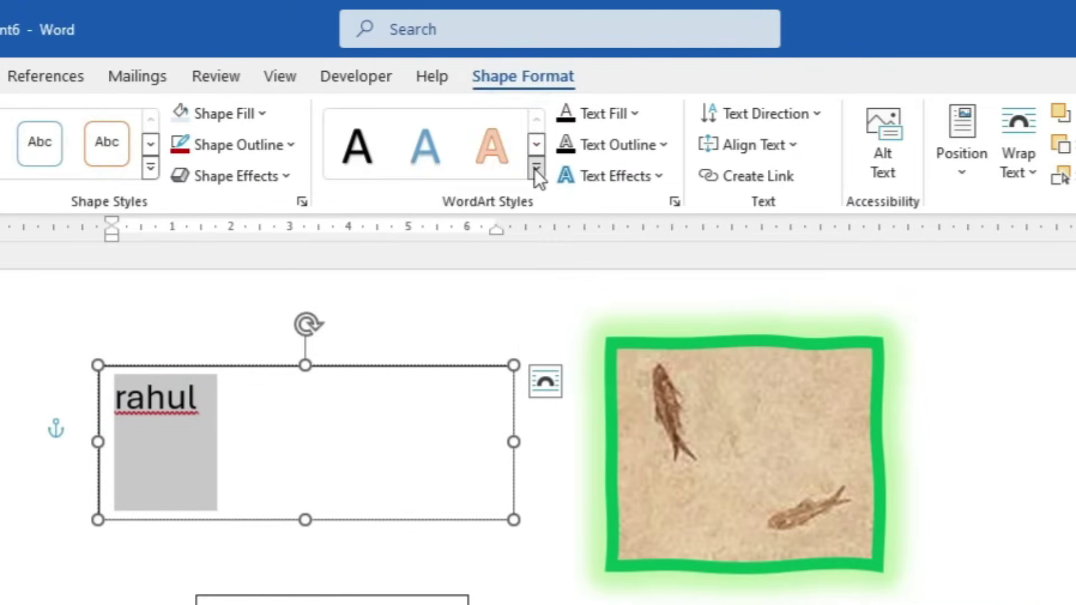
click(562, 168)
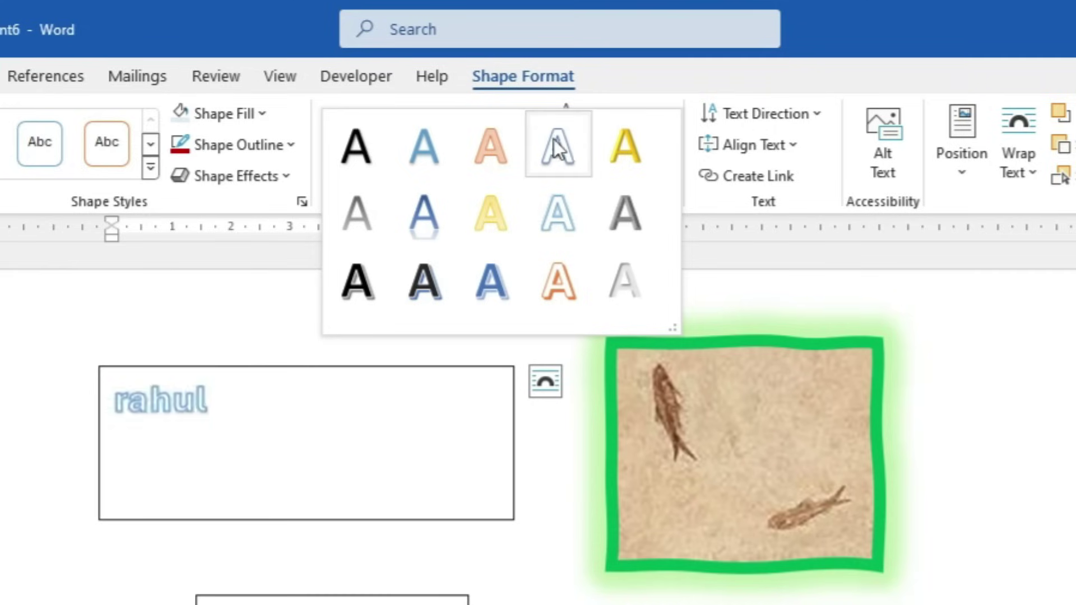
click(700, 203)
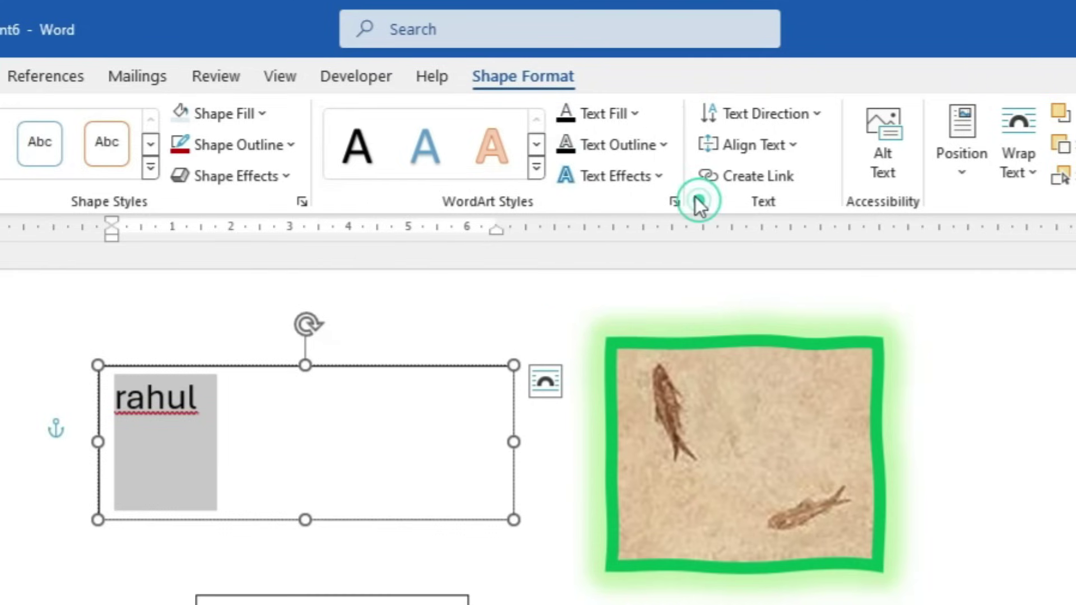
click(604, 113)
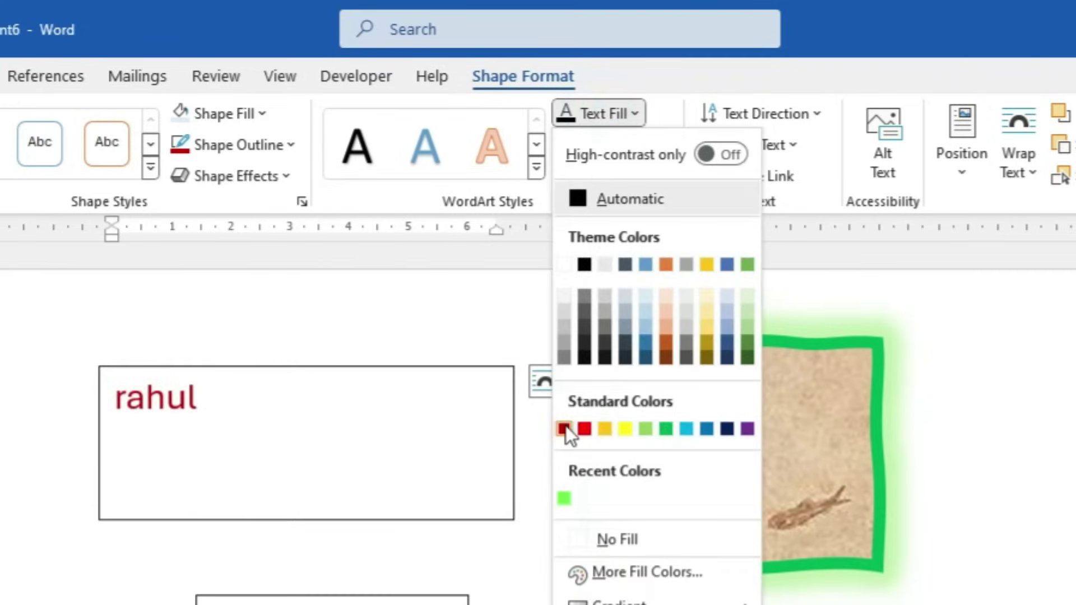
click(565, 429)
click(634, 149)
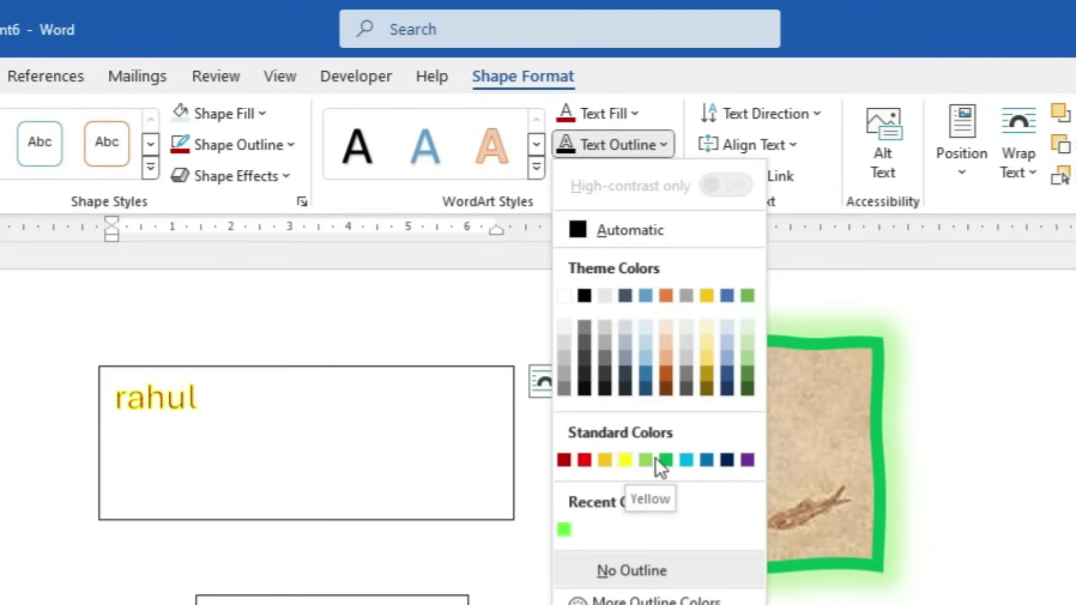
click(680, 386)
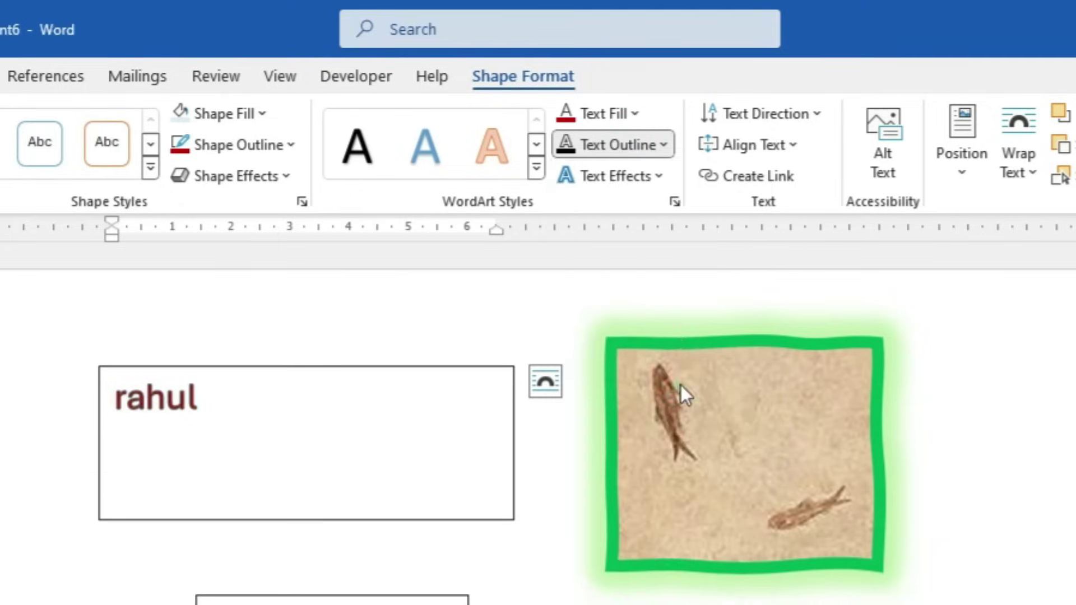
click(623, 176)
mouse_move(616, 289)
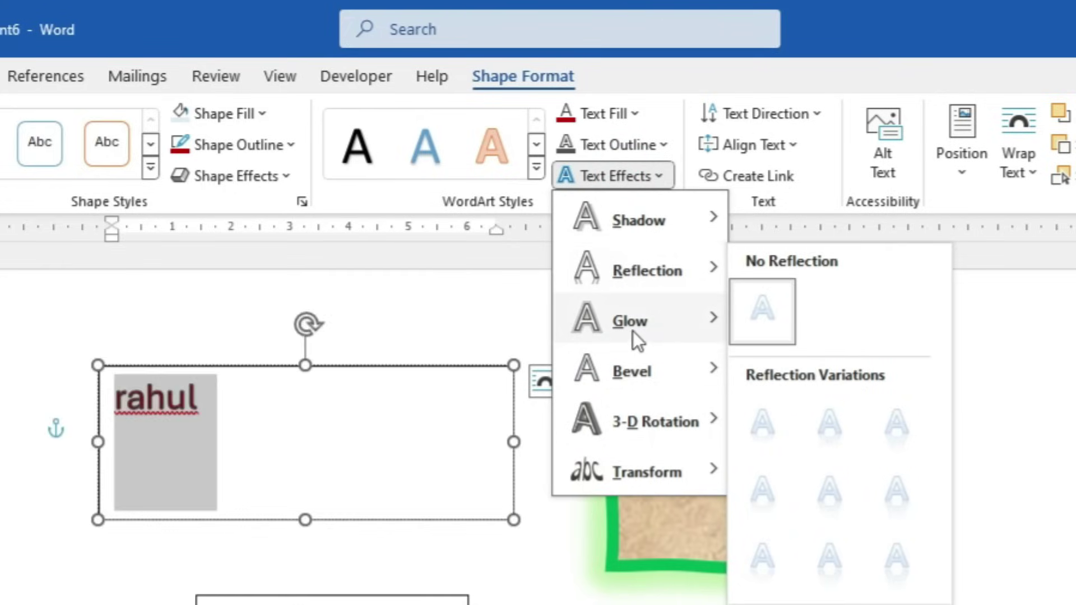
mouse_move(633, 325)
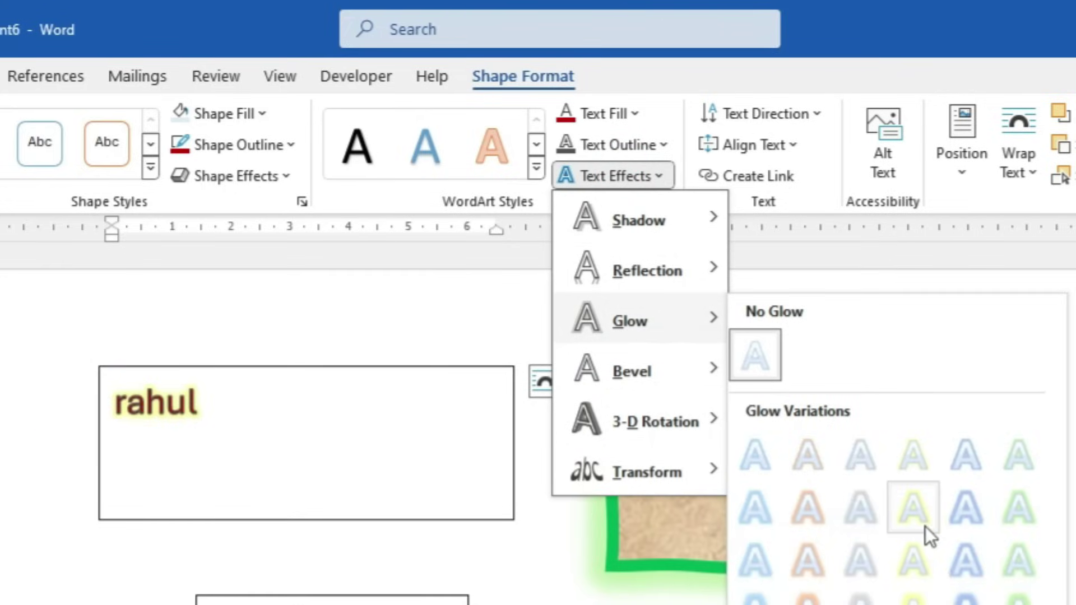
mouse_move(679, 422)
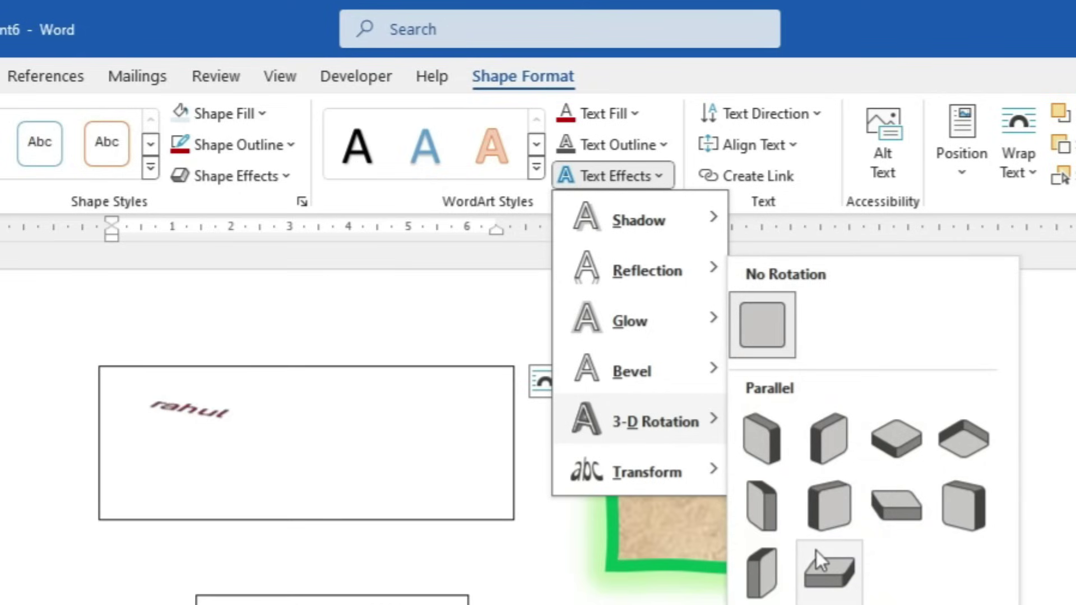
mouse_move(637, 470)
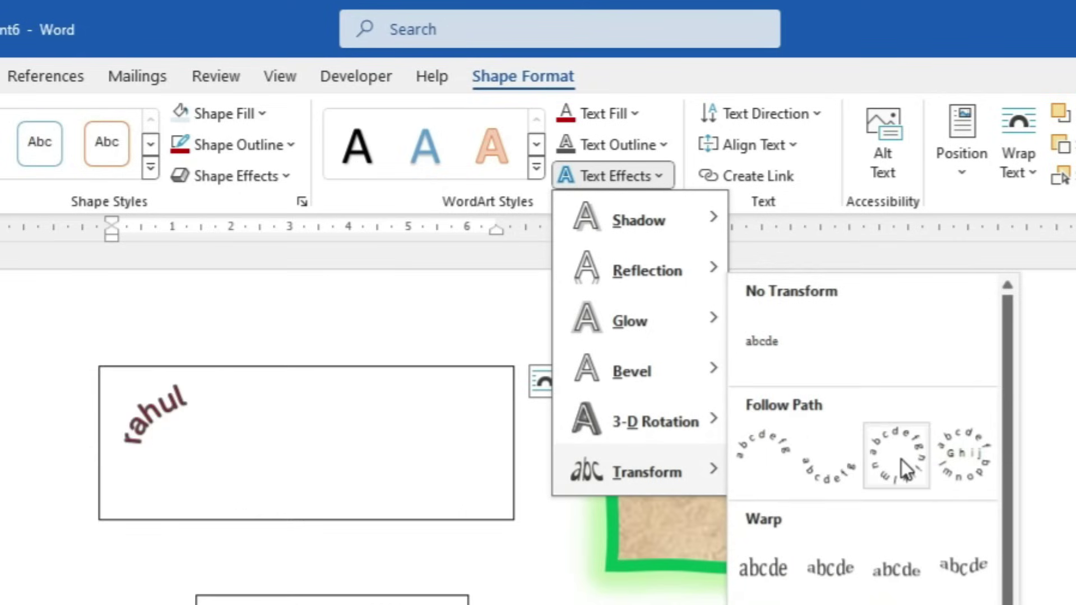
click(93, 600)
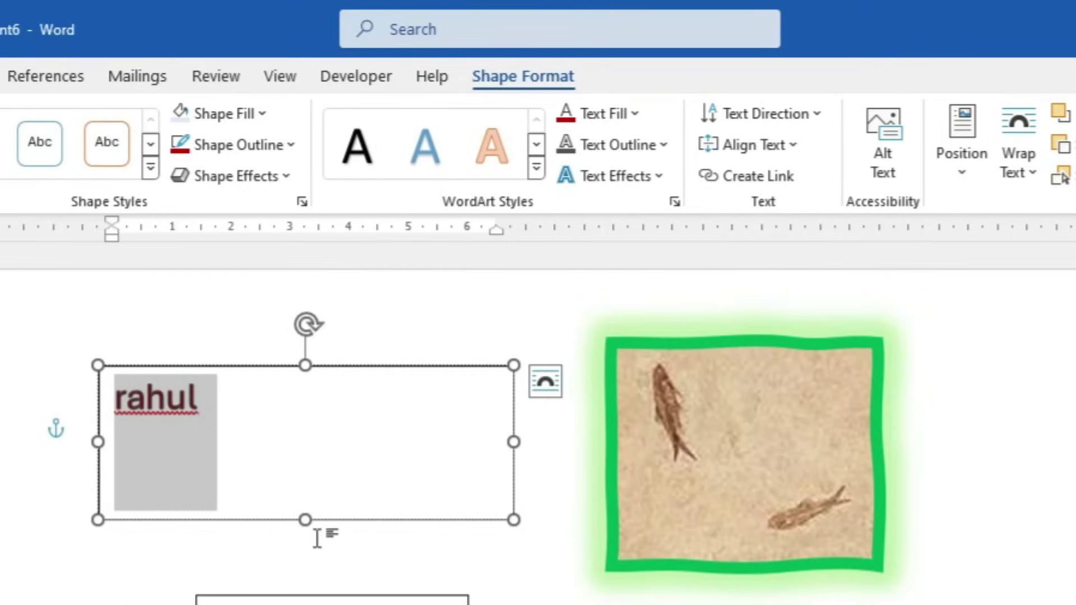
Make the rahul text box taller and try 90° and 270° text directions before returning to horizontal
drag(303, 519, 302, 603)
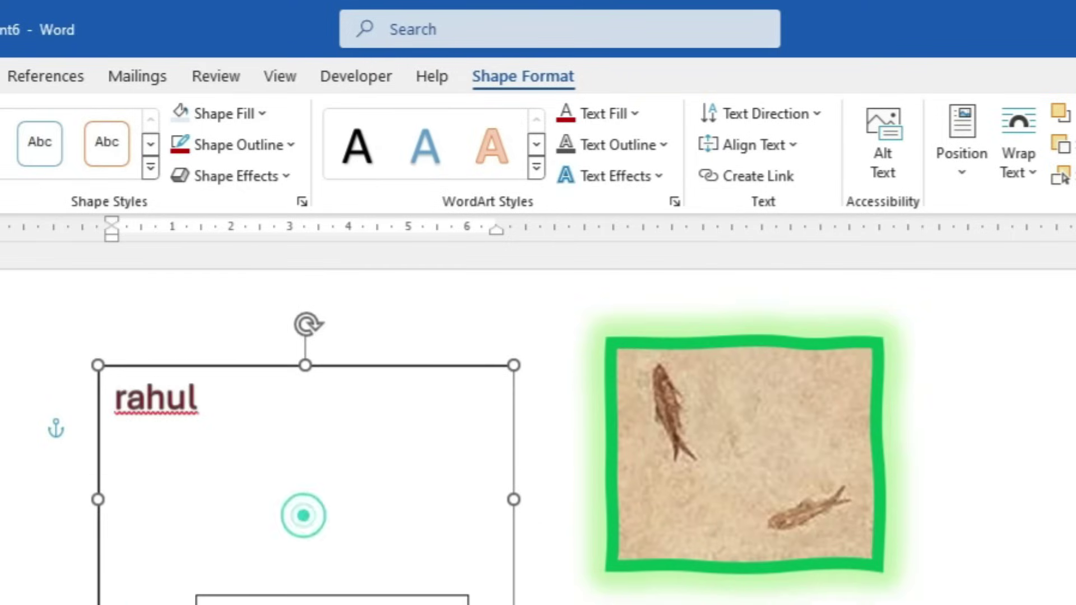
click(808, 116)
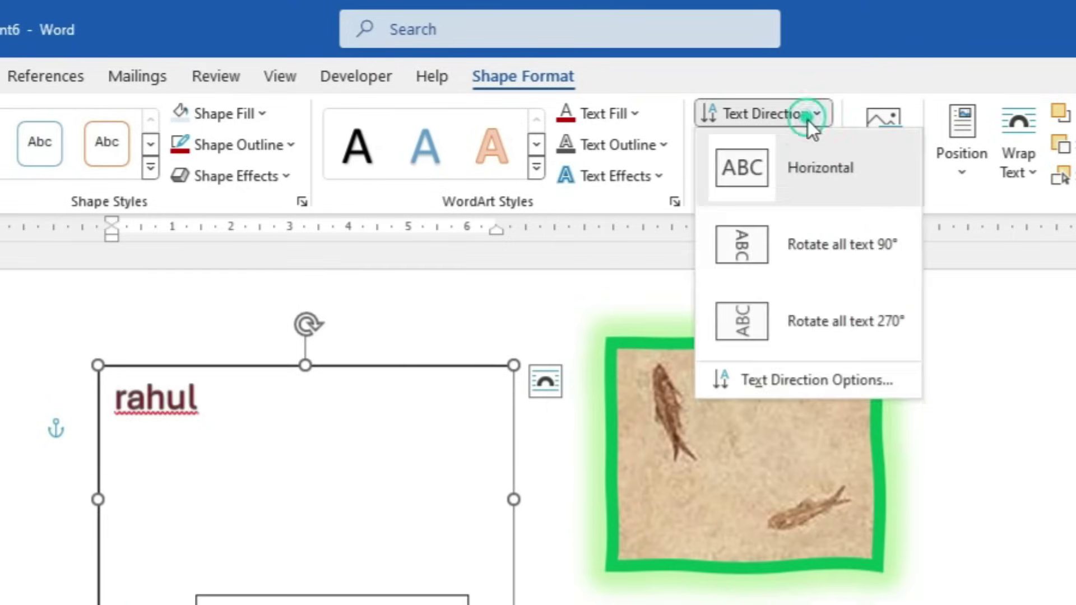
key(Escape)
click(811, 253)
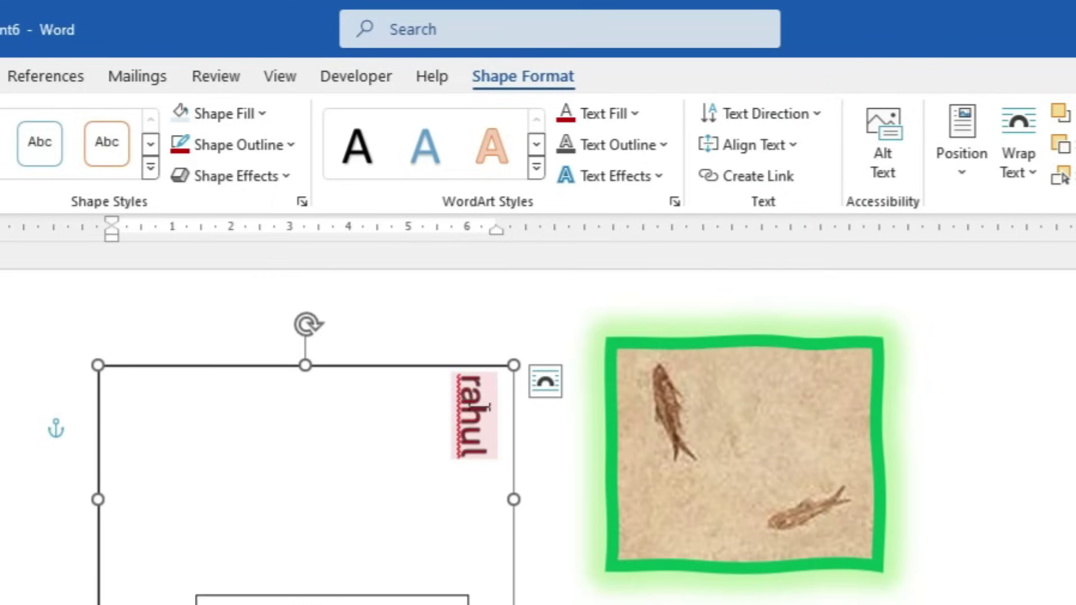
click(765, 114)
click(773, 334)
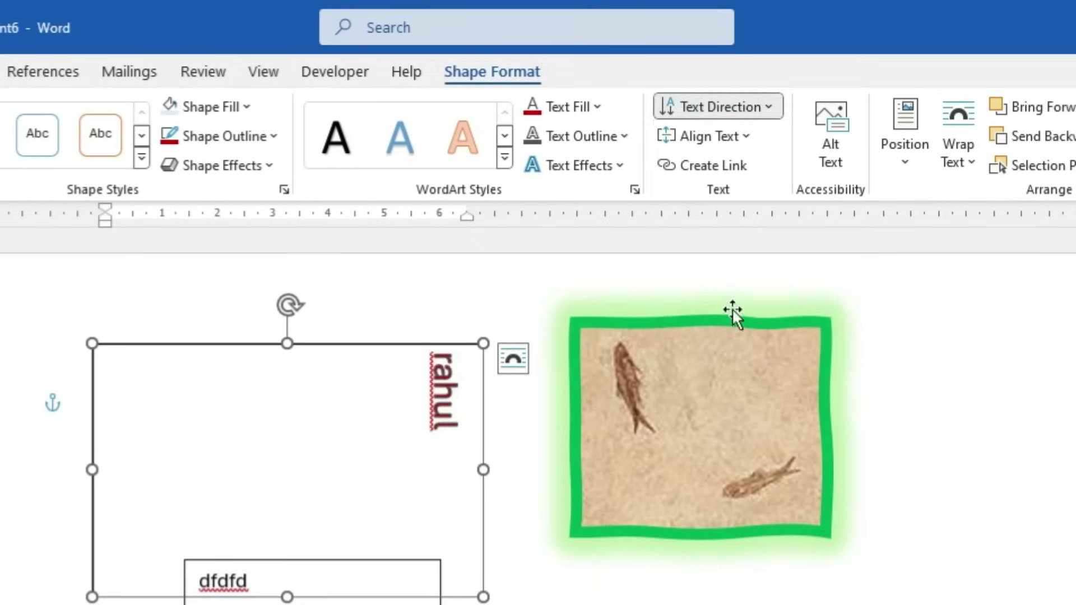
click(778, 328)
click(738, 109)
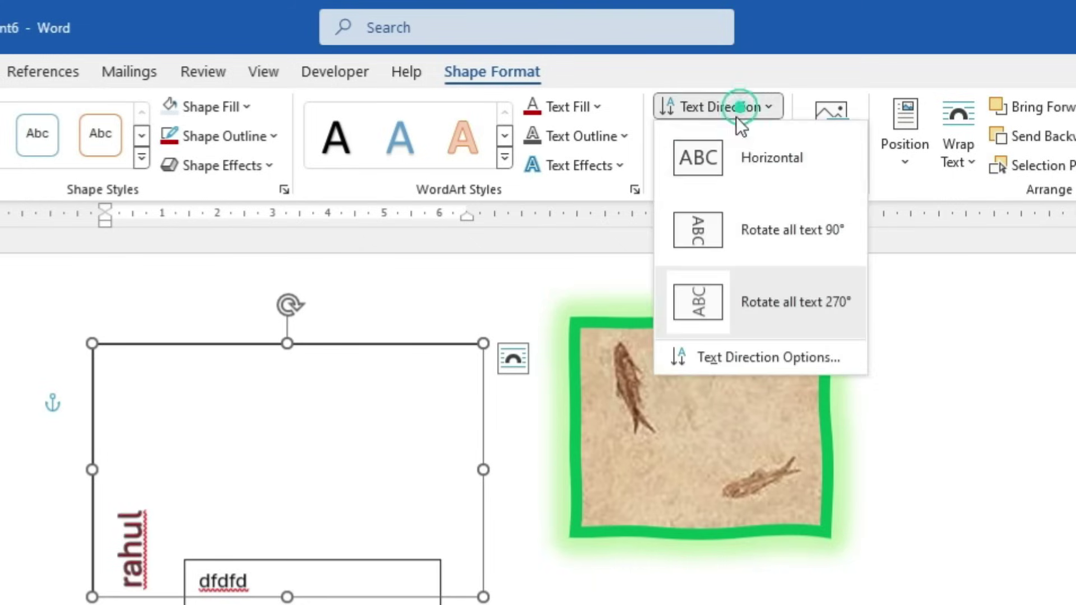
click(735, 150)
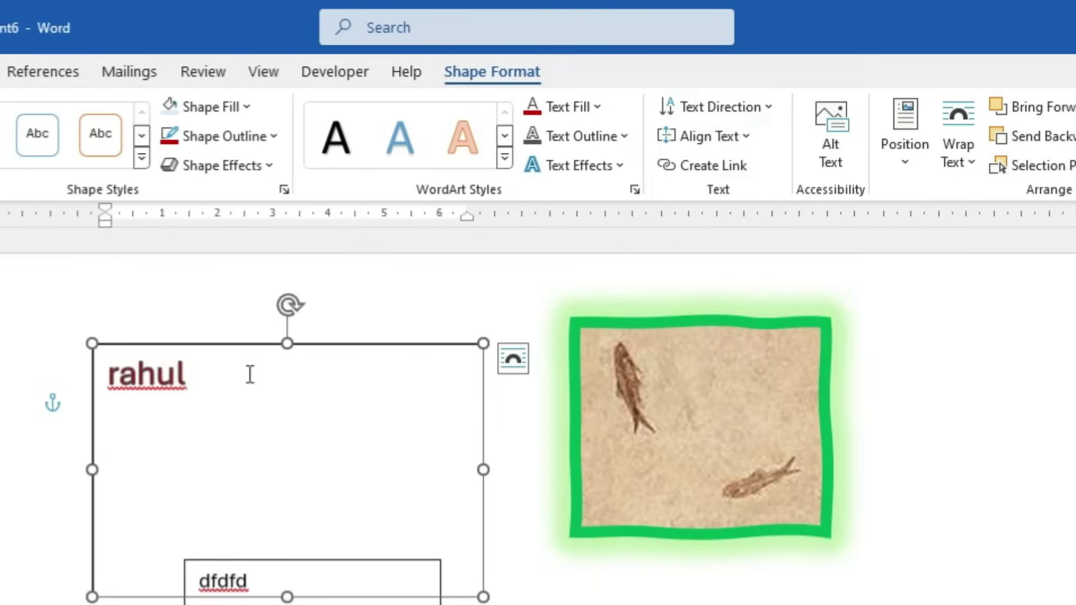
Try centre and bottom vertical alignment for rahul, finally setting it back to top
click(748, 138)
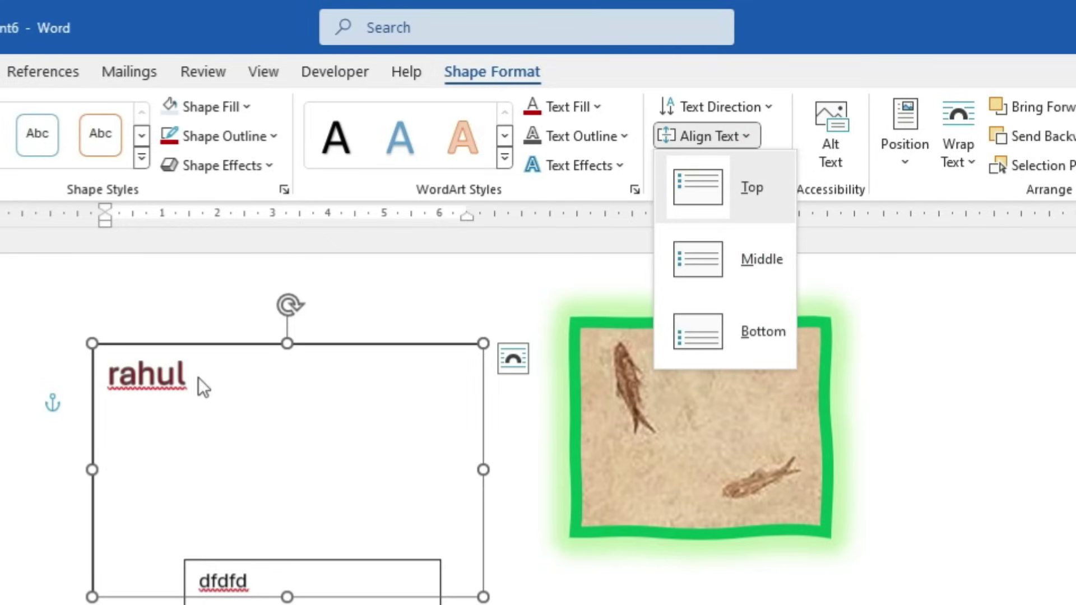
click(754, 272)
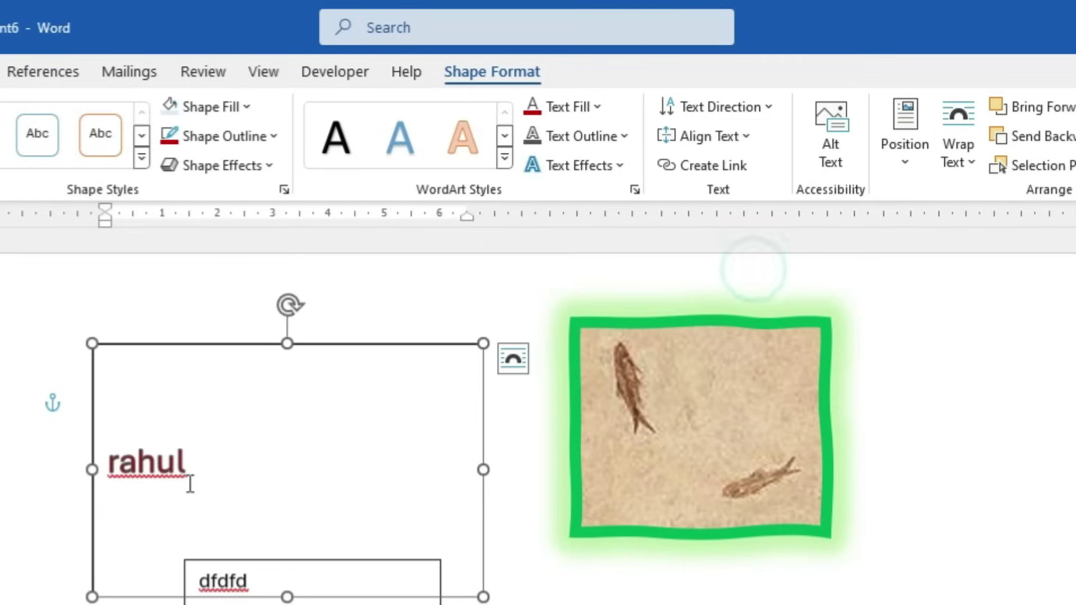
click(746, 136)
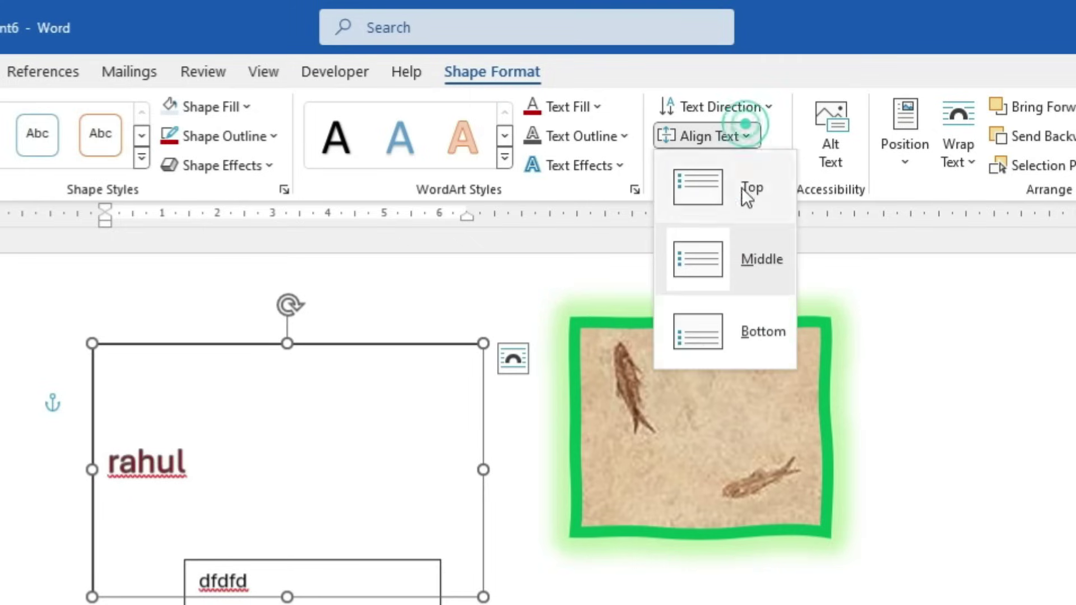
click(732, 337)
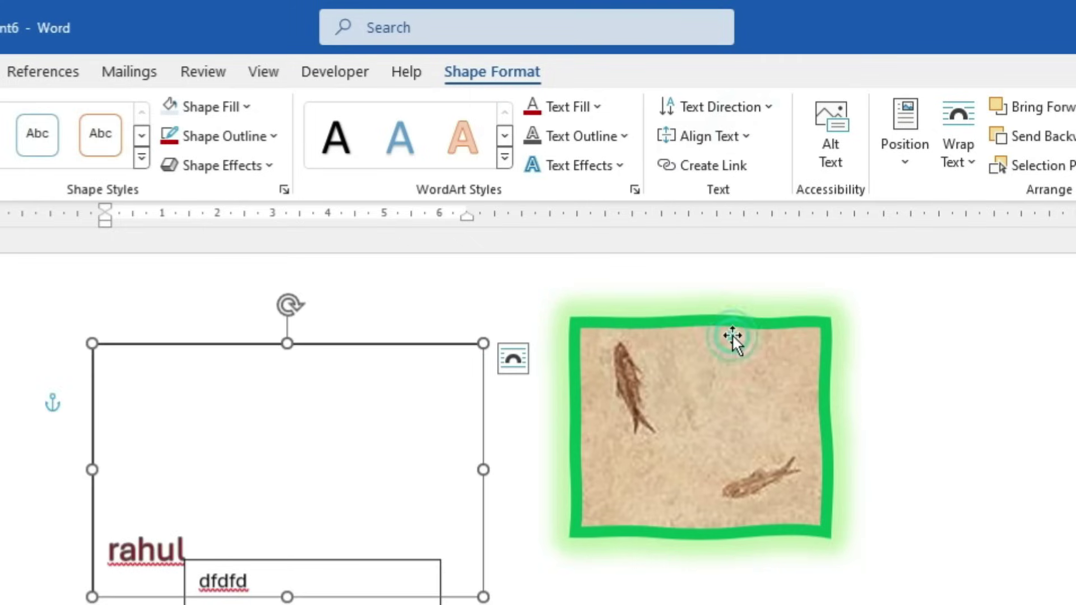
click(741, 136)
click(739, 187)
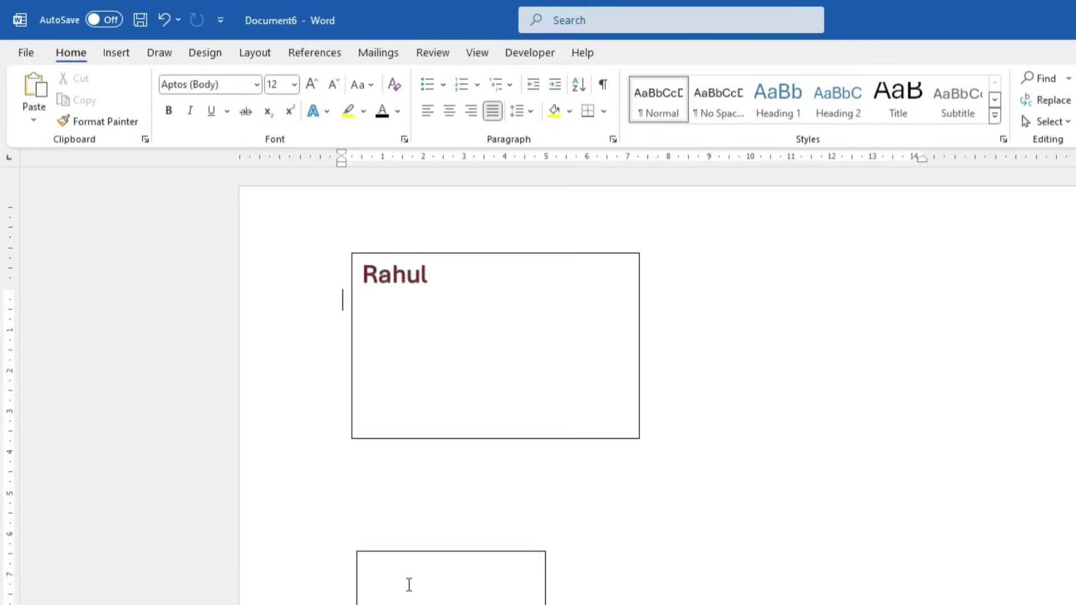
Delete the empty text box below Rahul
click(410, 584)
click(425, 551)
key(Delete)
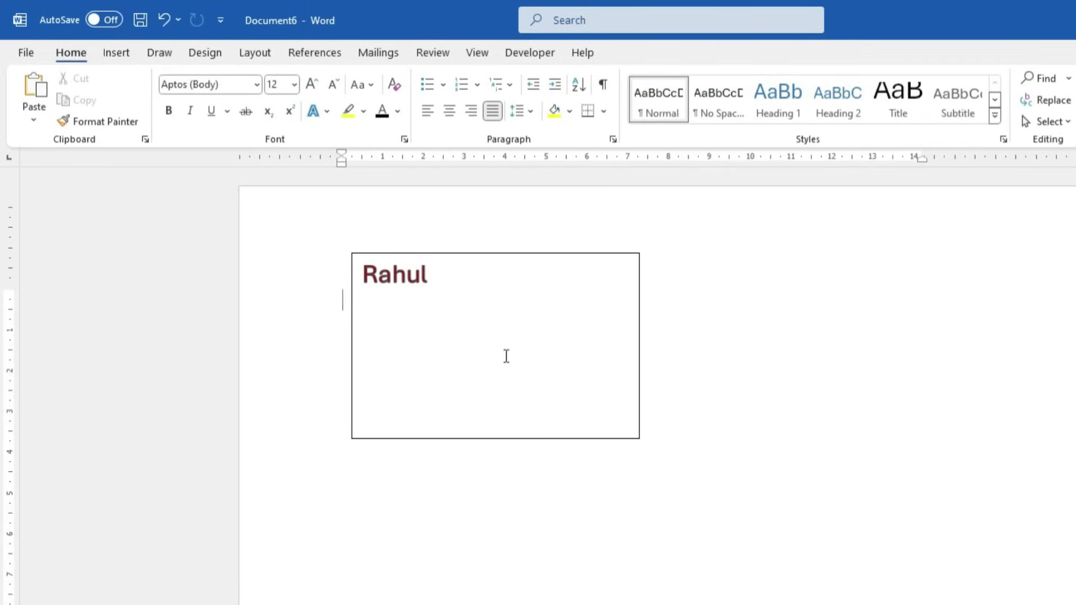
click(487, 304)
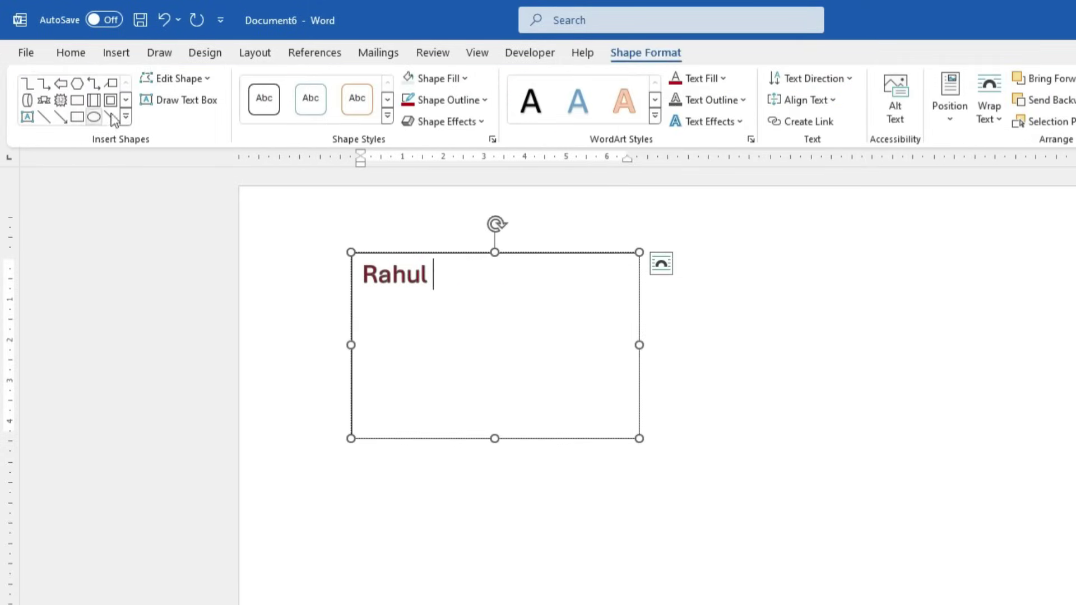
Draw two tall text boxes side by side to the right of the Rahul box
click(174, 101)
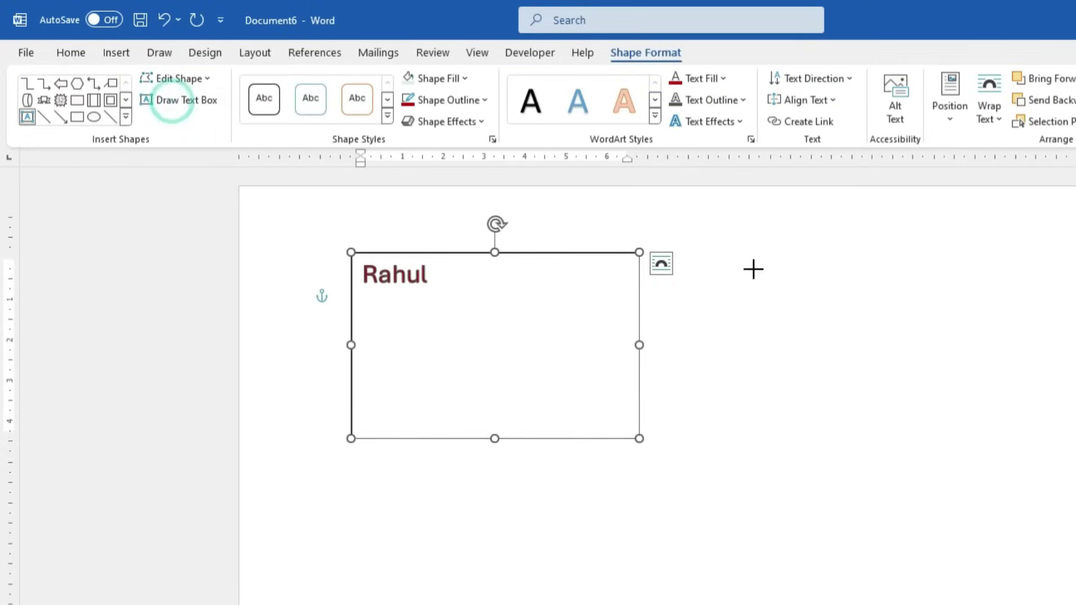
mouse_move(698, 258)
mouse_down()
mouse_move(752, 380)
mouse_move(829, 447)
mouse_up()
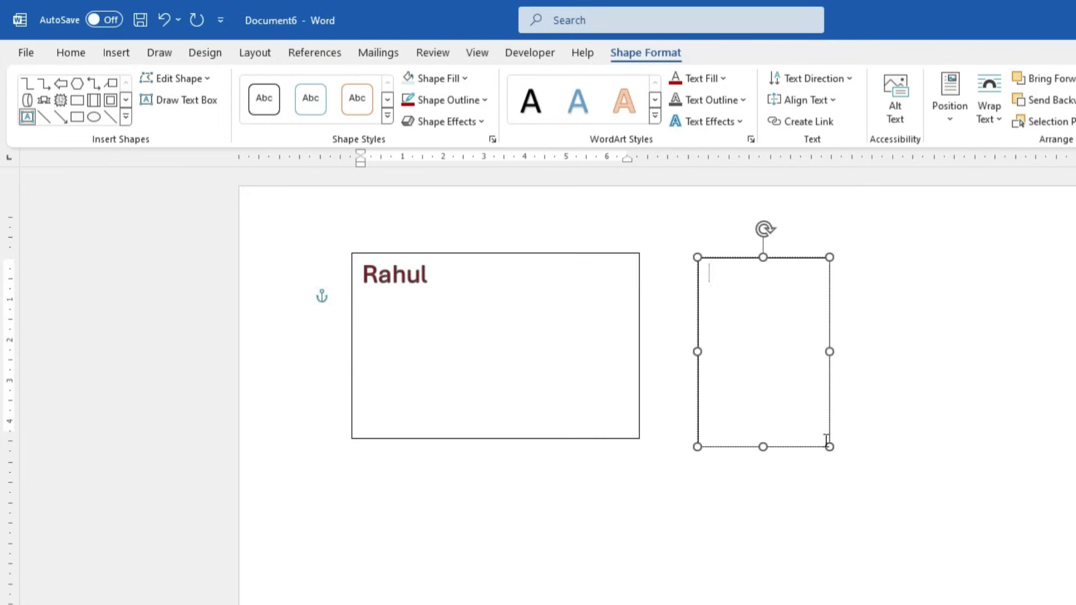
click(190, 101)
drag(893, 260, 1039, 456)
click(611, 338)
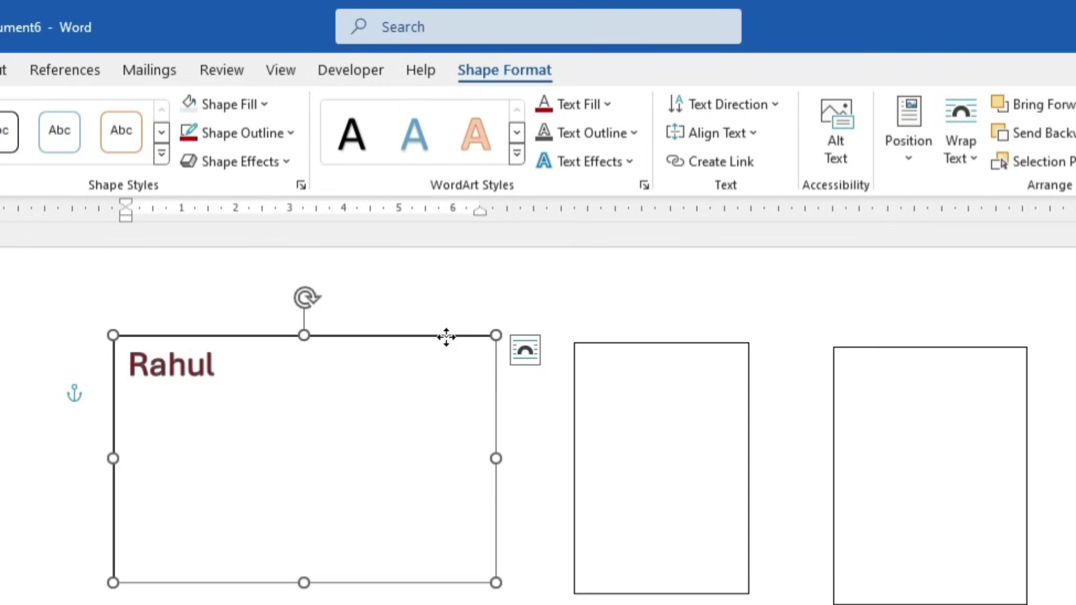
Link the Rahul box to the middle text box, and the middle box to the right-hand box
click(729, 161)
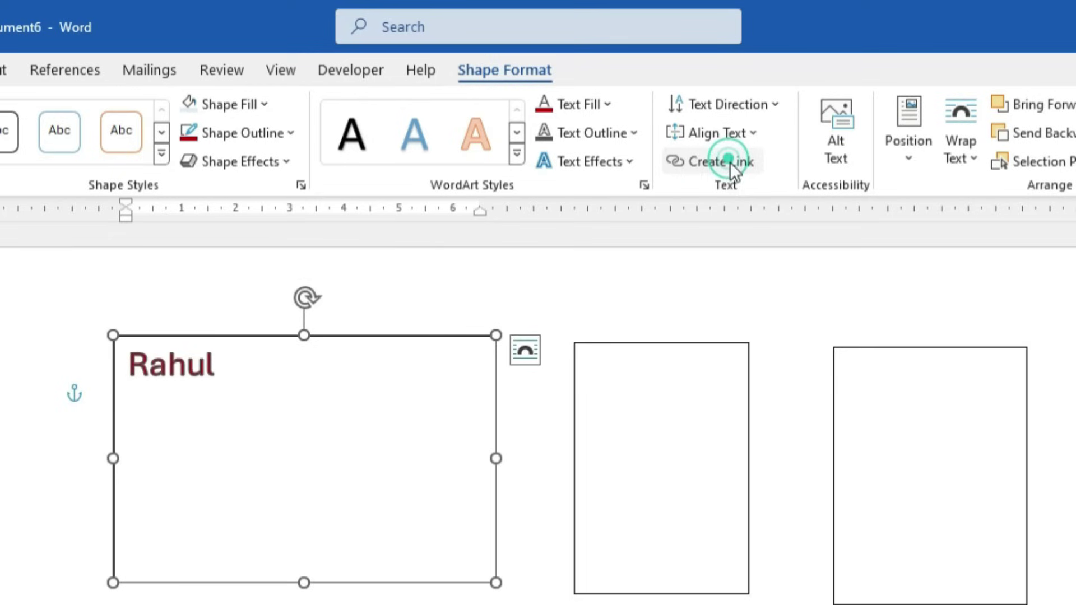
click(662, 399)
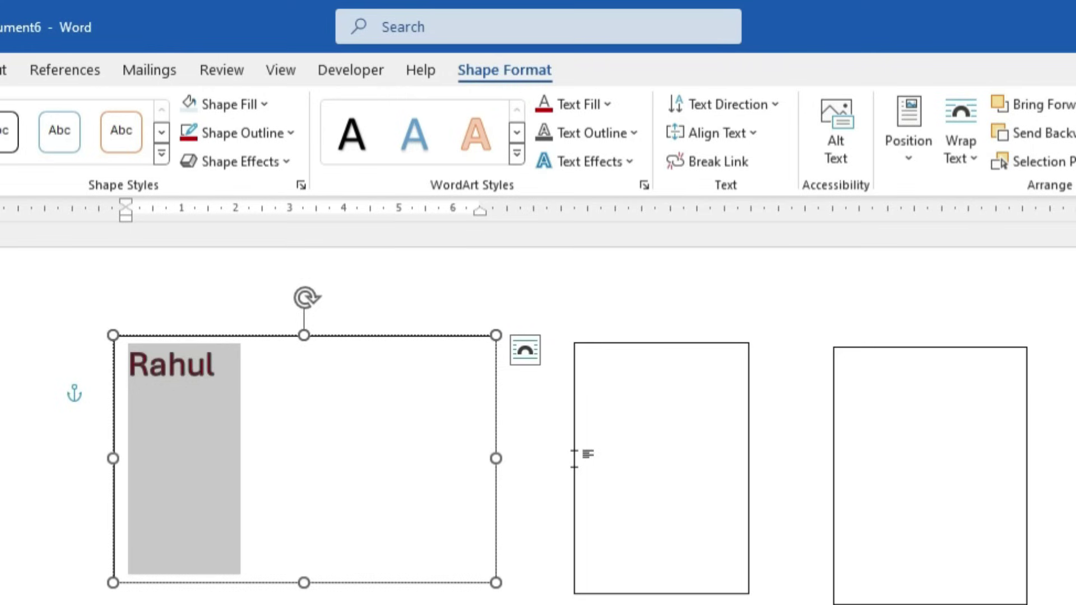
click(580, 454)
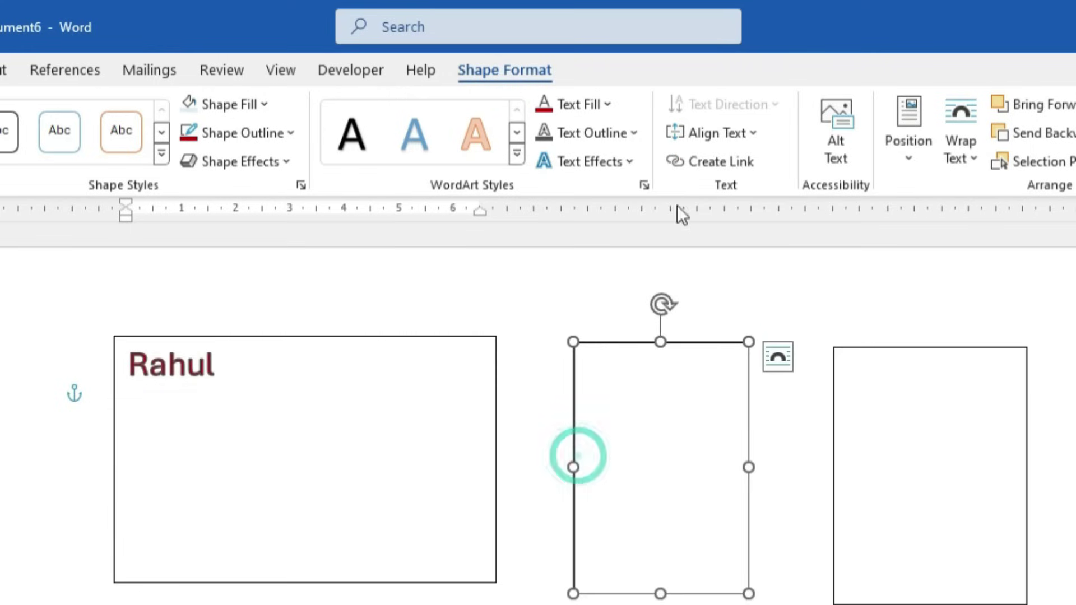
click(702, 167)
click(911, 451)
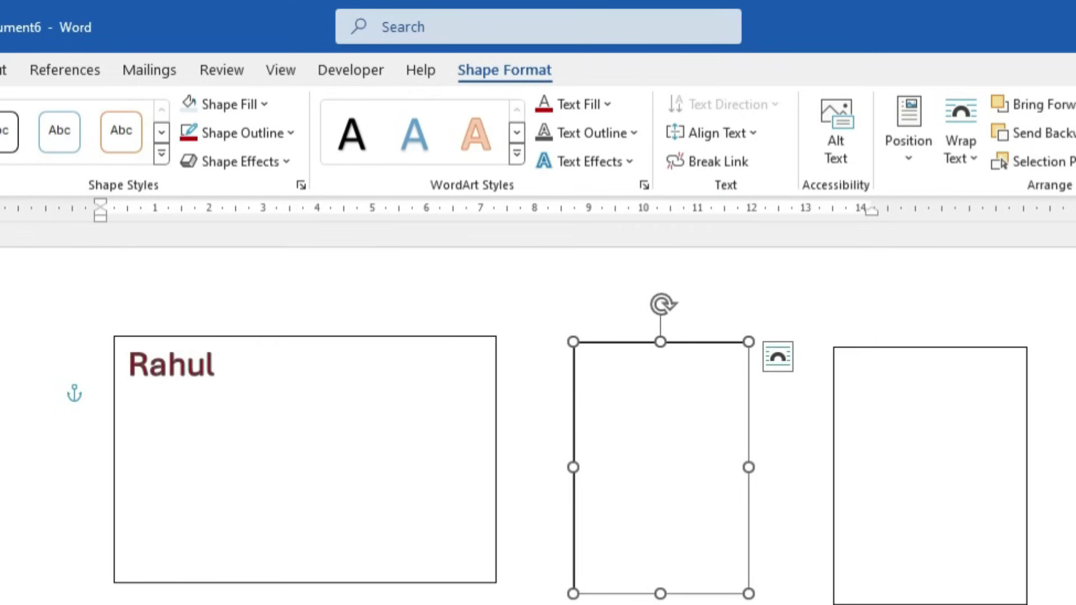
click(288, 384)
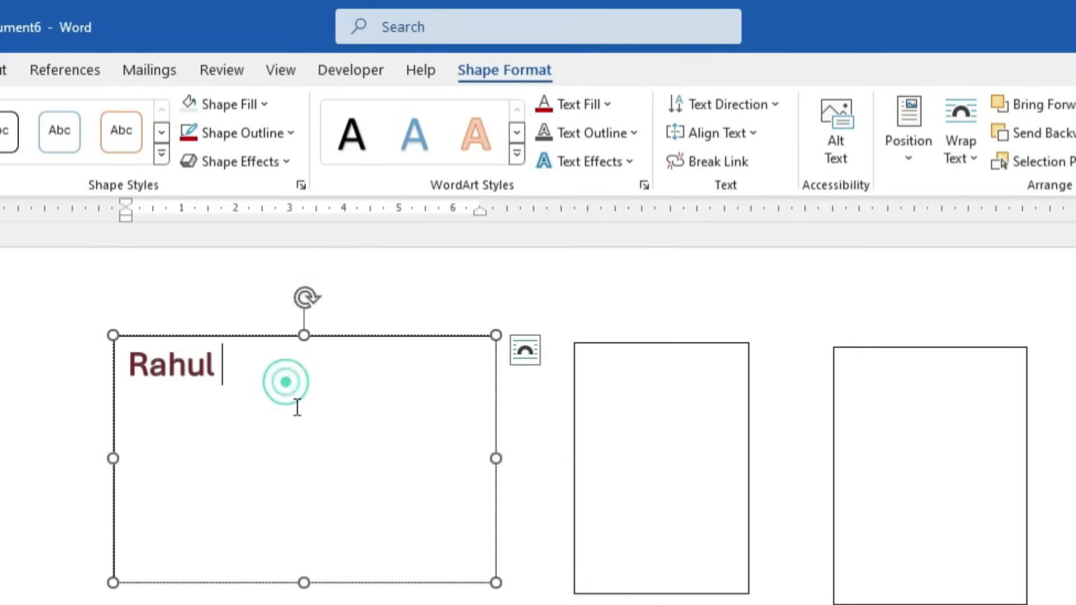
Type filler text that flows through all three linked boxes, then break the middle-to-right link
text(jkjjks s)
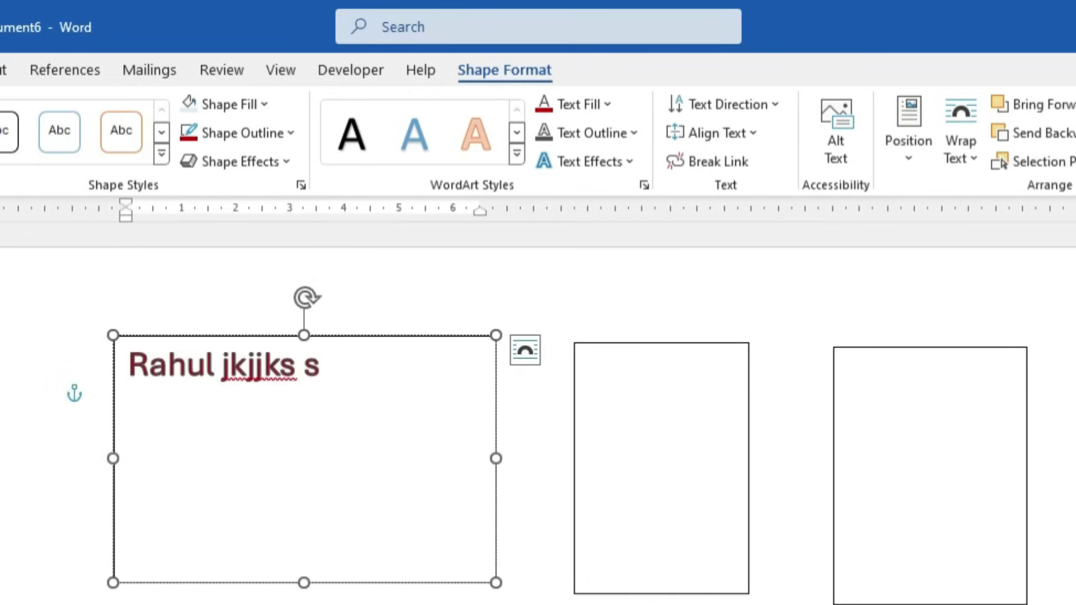
text(kjskj sksjksj ksjks ksjksj ksksk s)
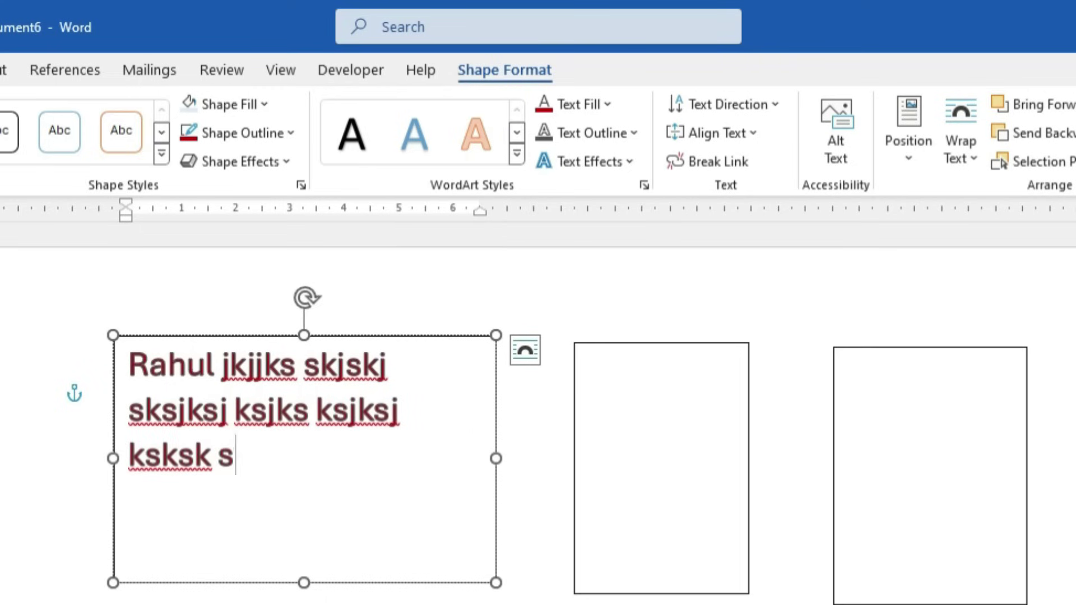
text(kj skj ksj ks jk jskjksksjklsjkjskjskj)
text(jkjk jkj)
text(j)
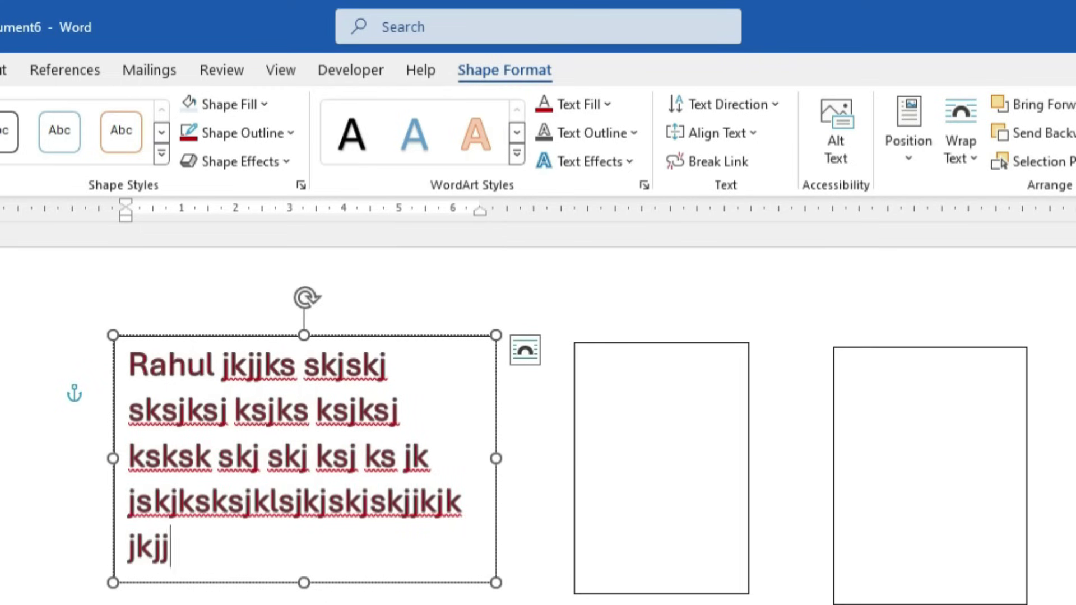
text(kjkjkjkj)
text( my na)
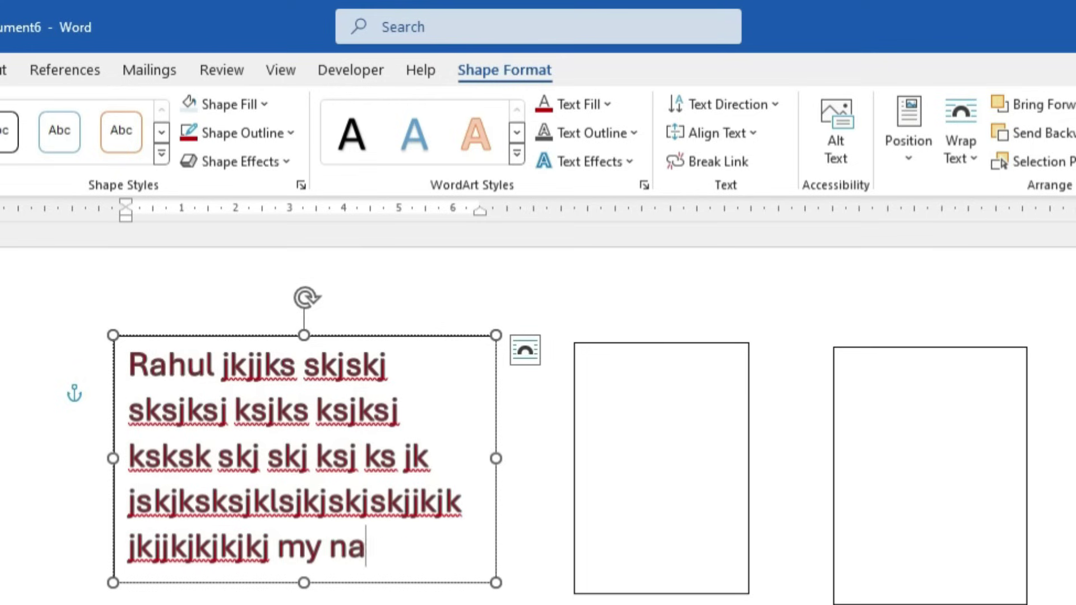
text(me is)
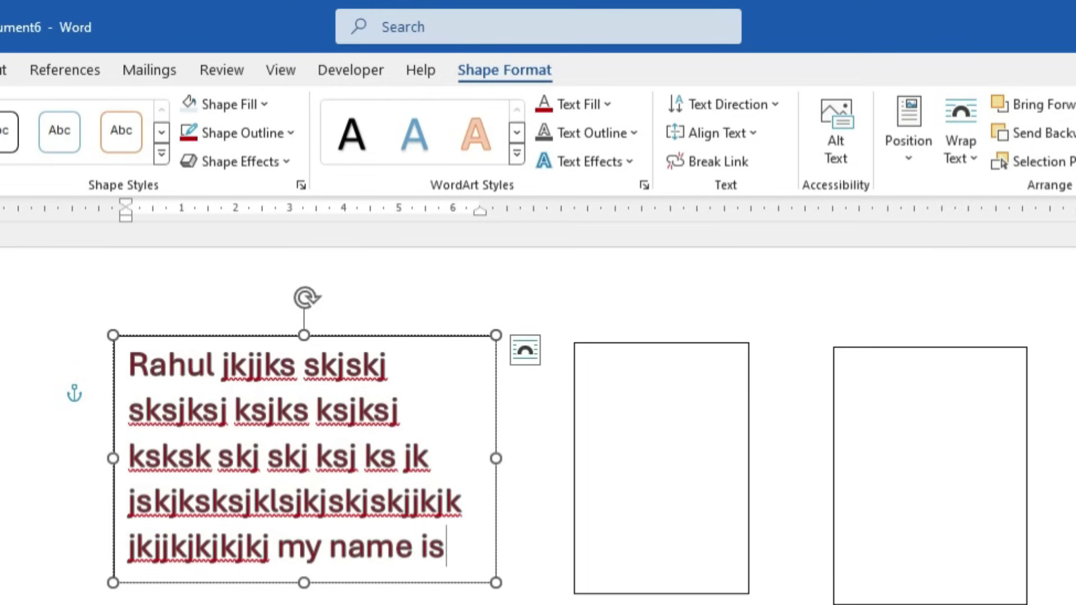
text( rahul)
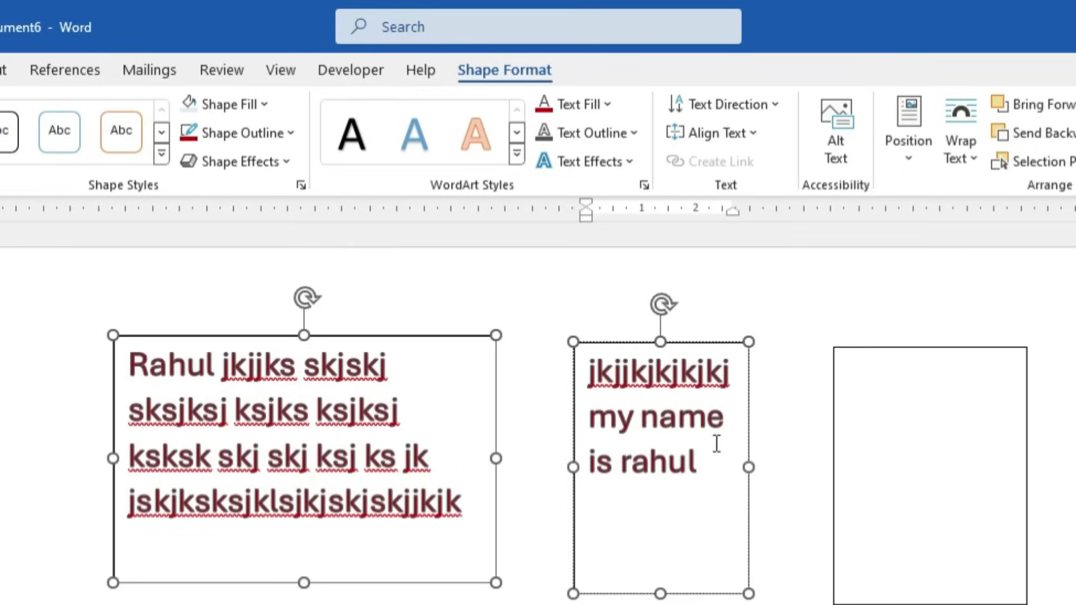
text(kdjdkjjkd kdkjj)
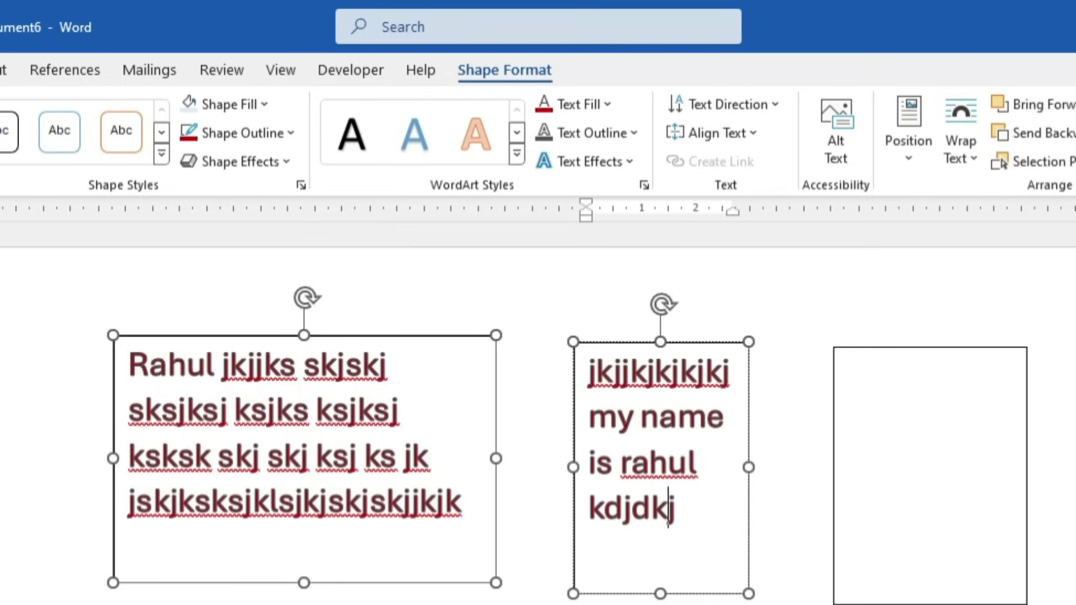
text(jd)
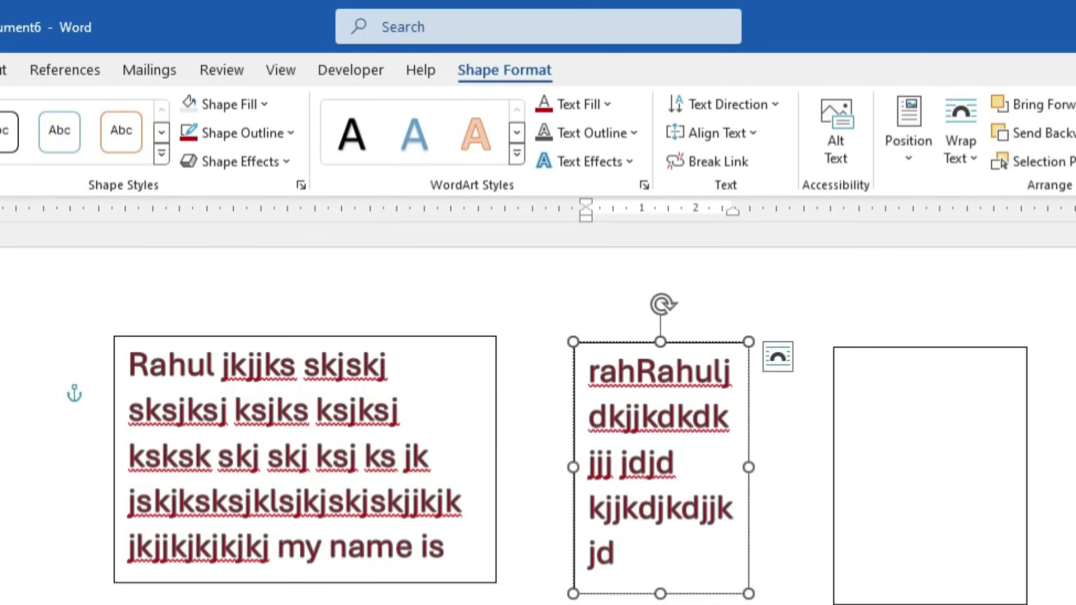
text( jdkjjjdjd)
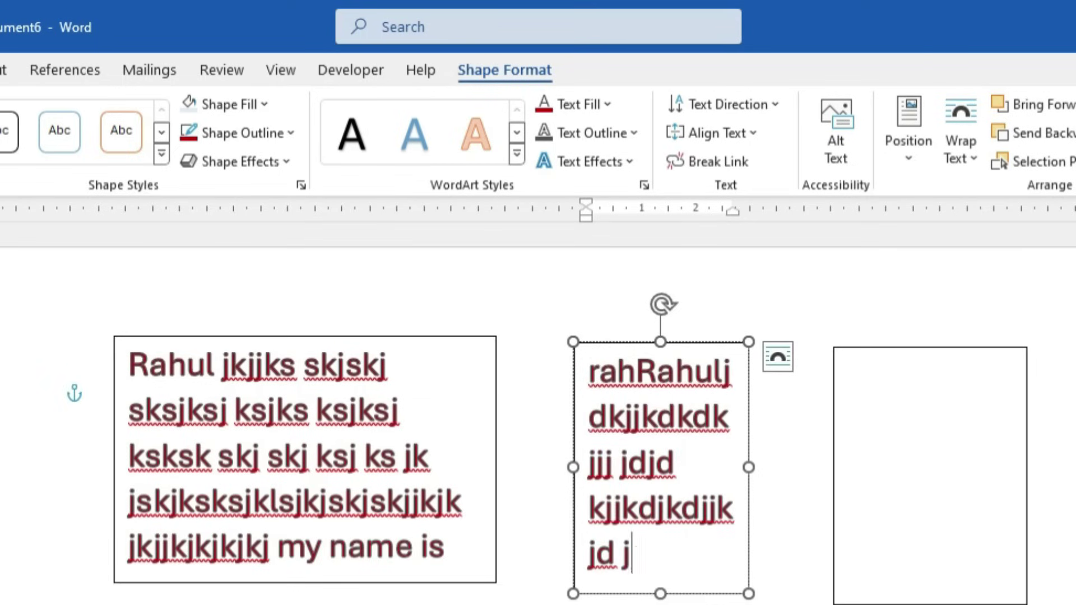
key(Return)
click(881, 449)
text(kjkj dkjdkjddjdkjdk)
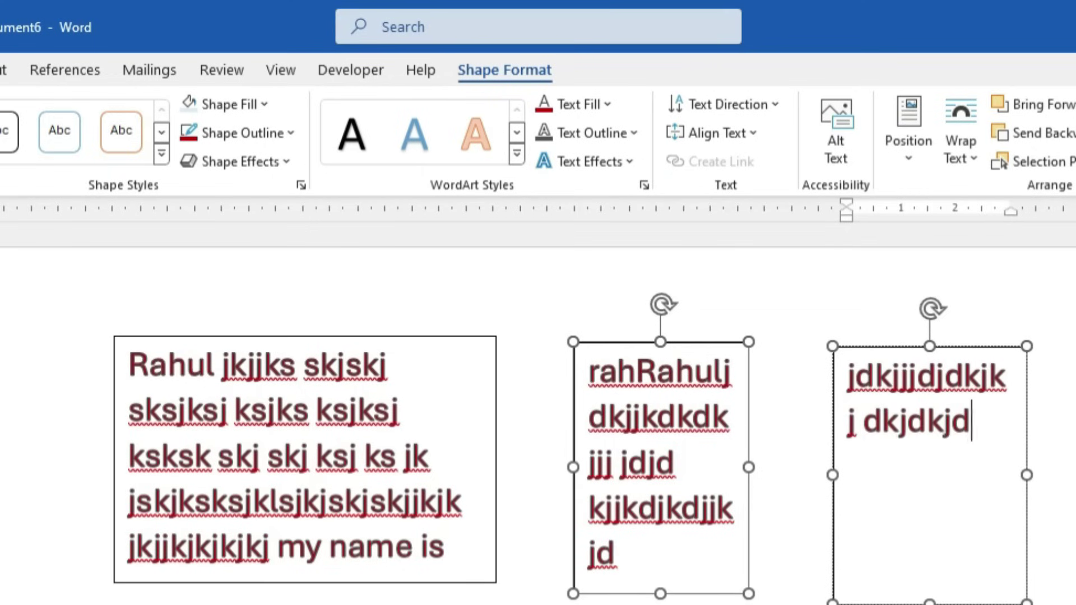
click(711, 544)
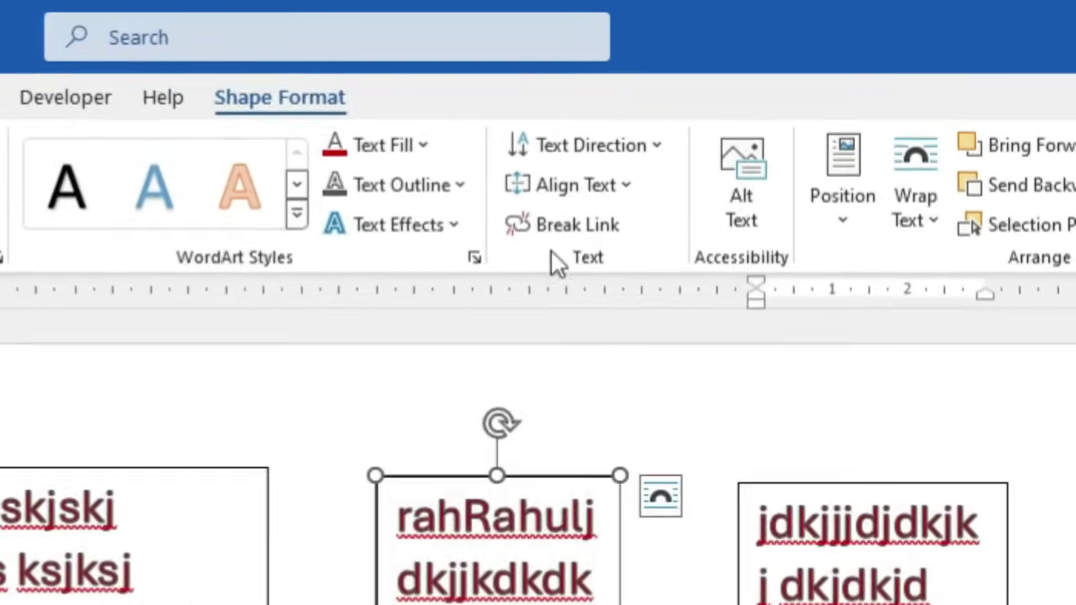
click(702, 163)
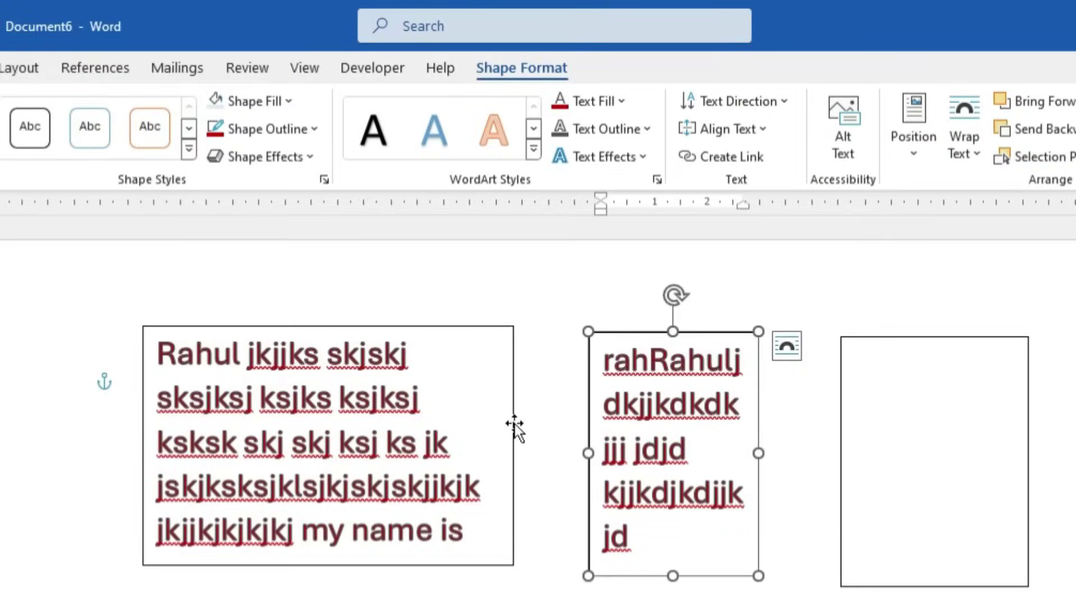
Break the Rahul box's link to the middle box and adjust the Rahul box's height
click(514, 425)
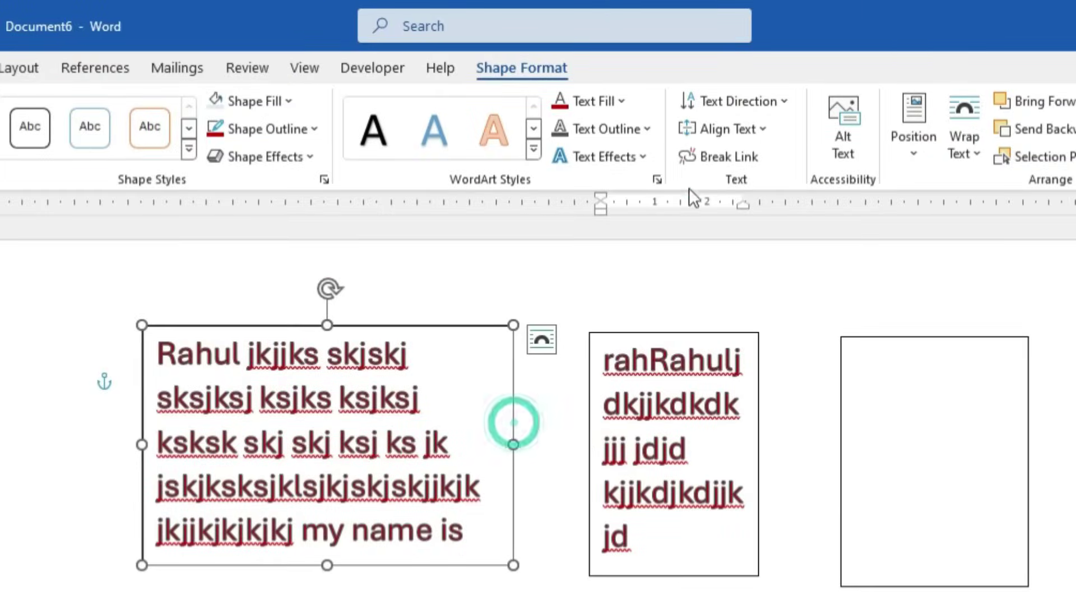
click(717, 161)
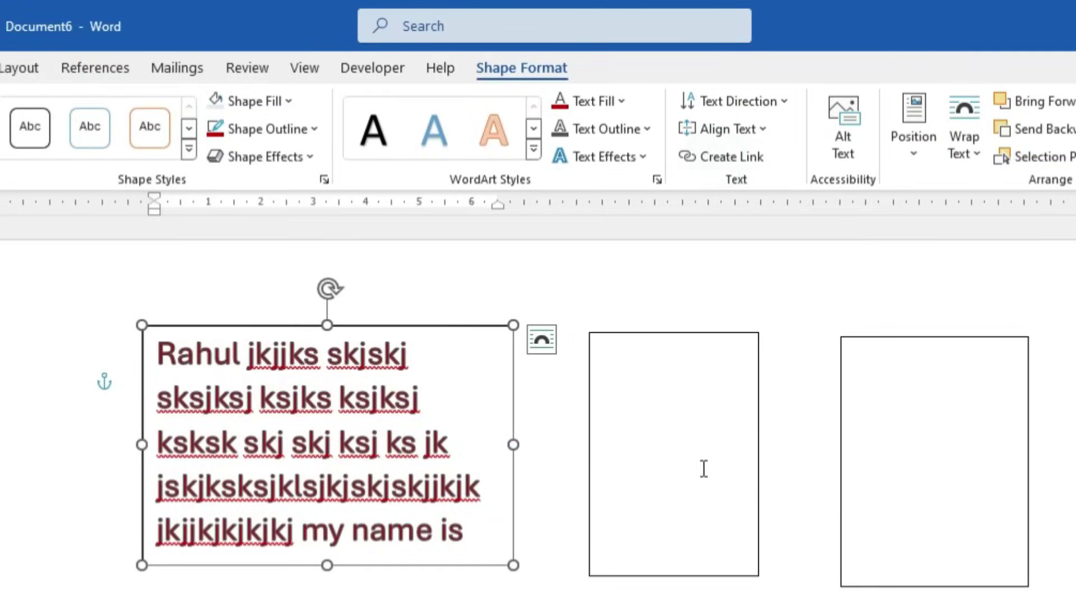
drag(327, 565, 356, 557)
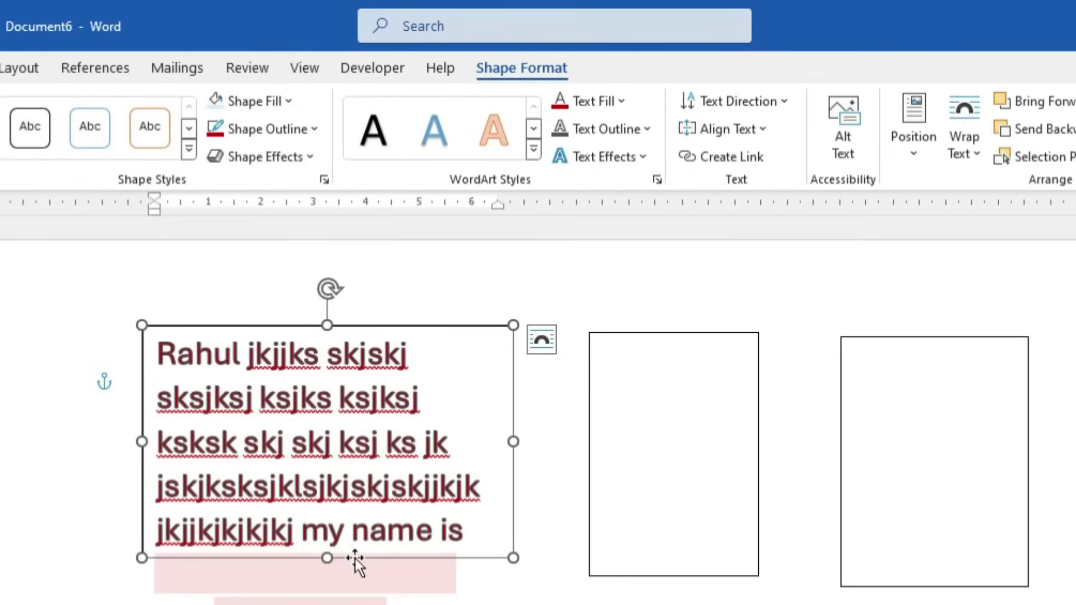
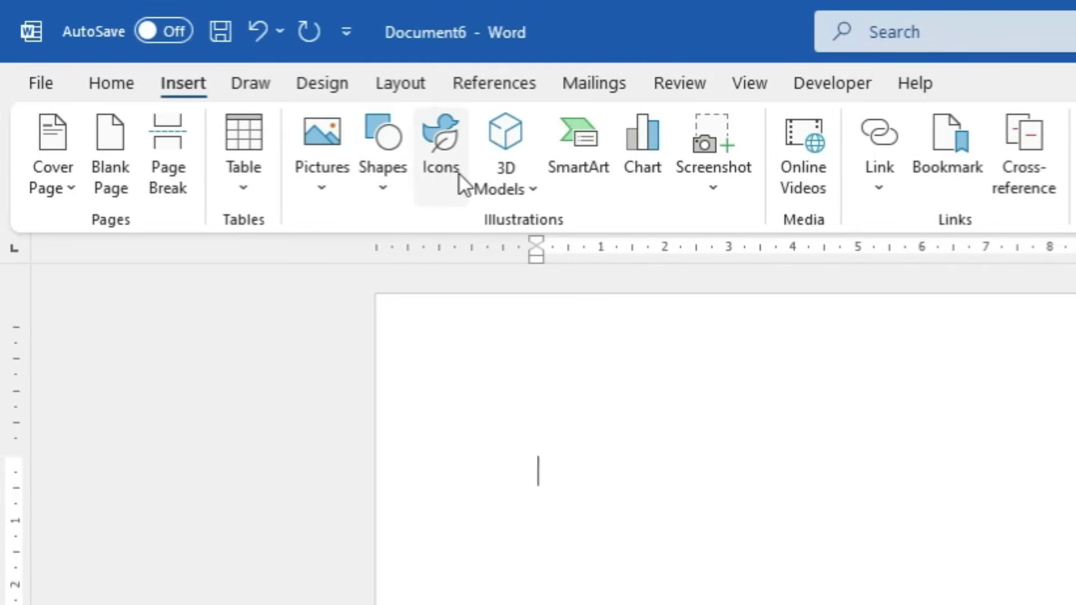
Insert a black desktop monitor icon found by searching the icon library for 'computer'
click(440, 163)
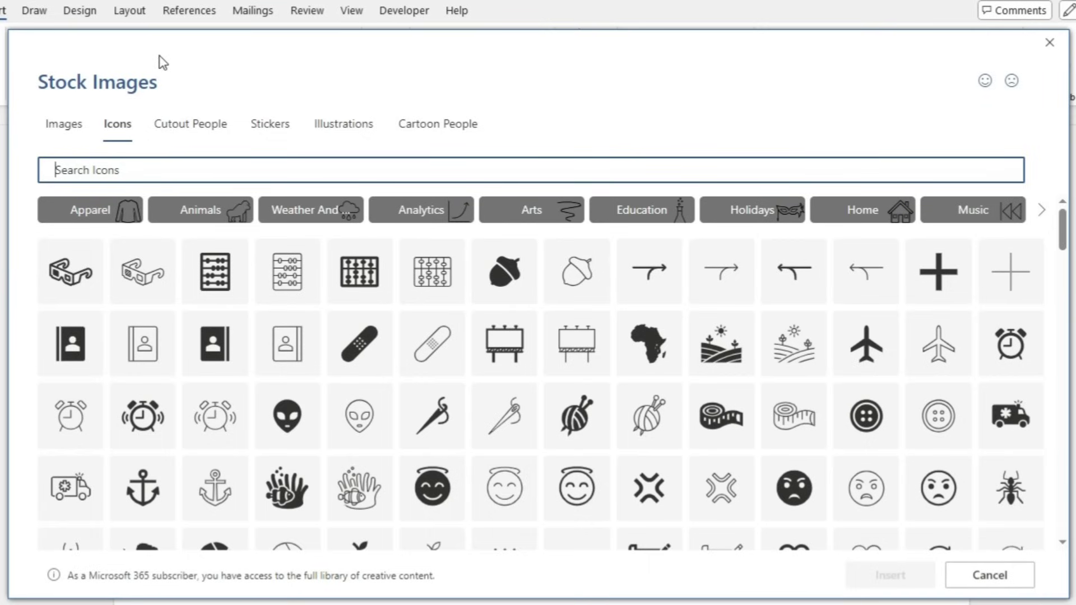
text(computer)
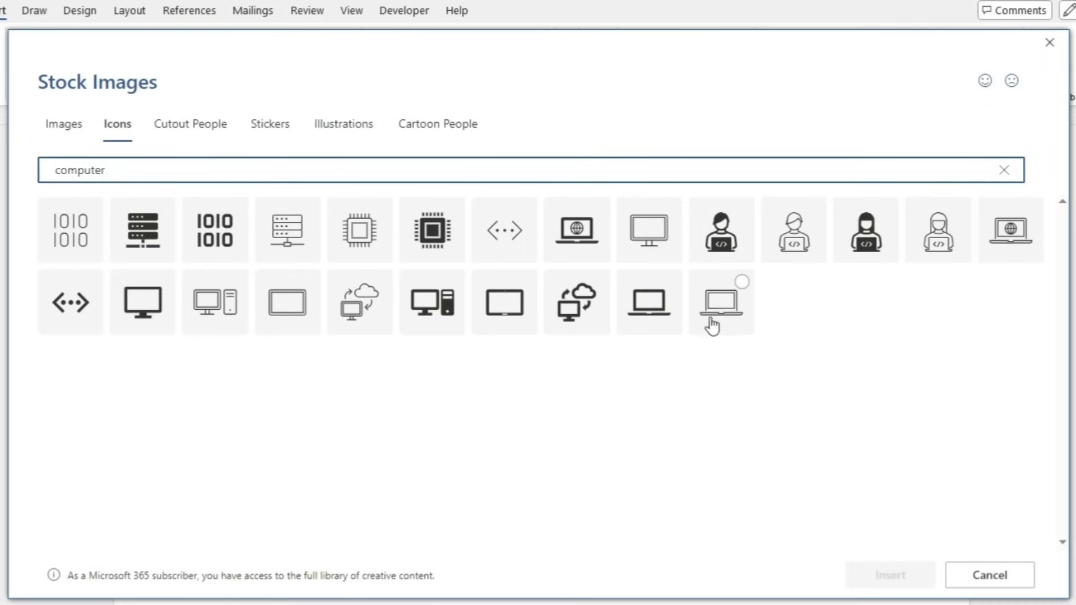
click(153, 314)
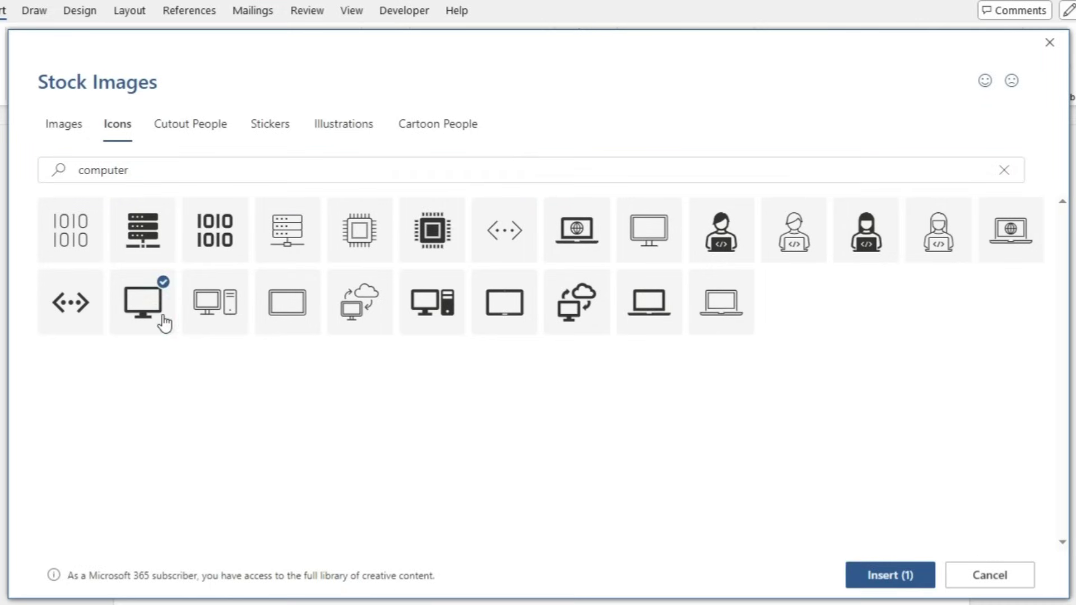
click(869, 576)
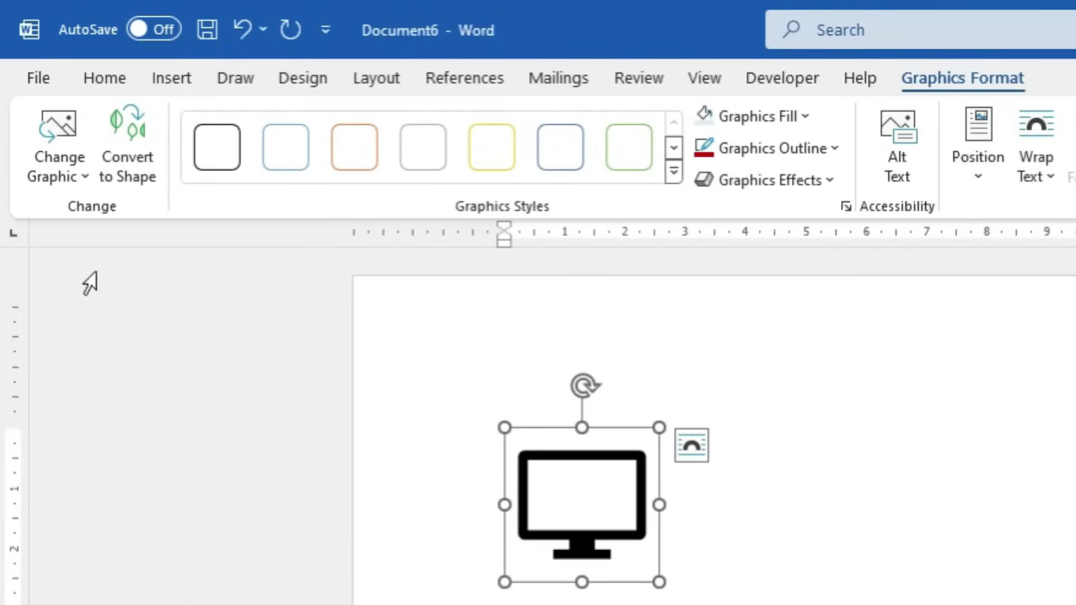
Convert the monitor icon to a shape, then undo so it stays an icon
click(80, 178)
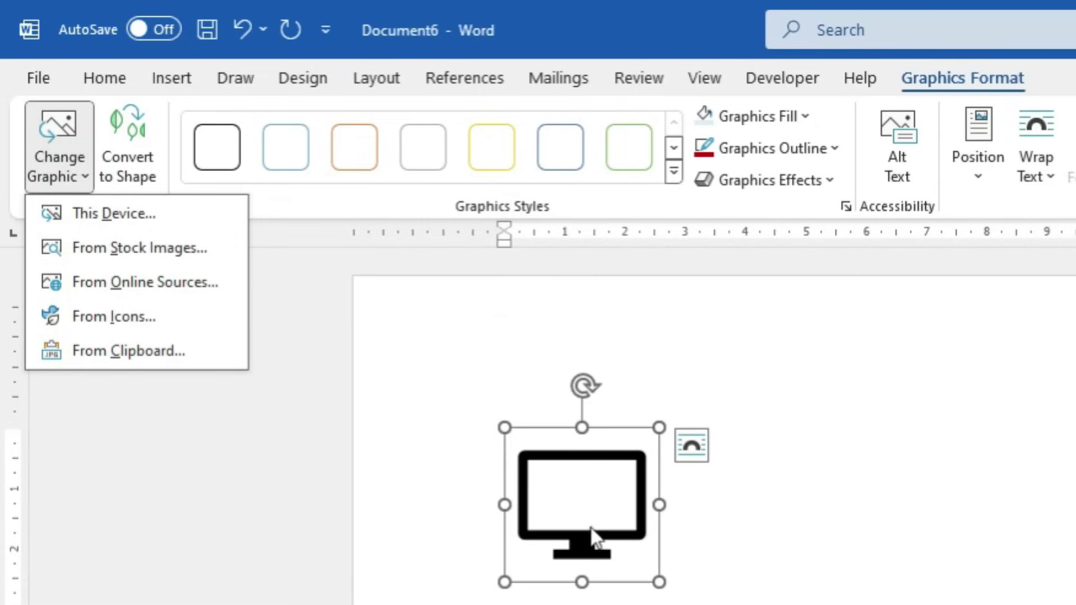
click(139, 166)
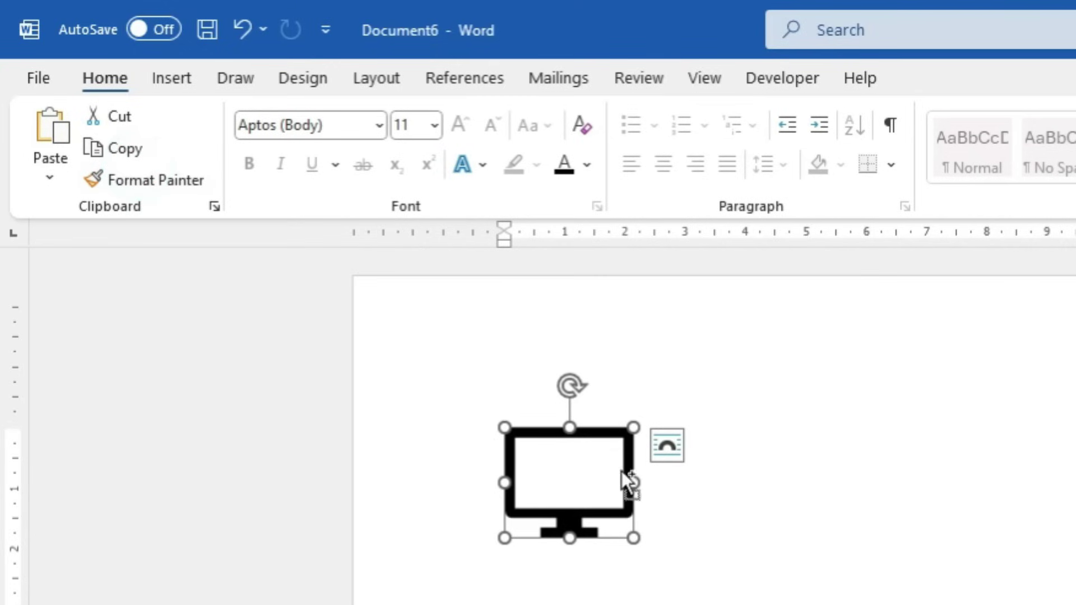
key(ctrl+z)
Give the monitor icon an orange outline, leaving fill unchanged, and preview the graphic effects
click(963, 78)
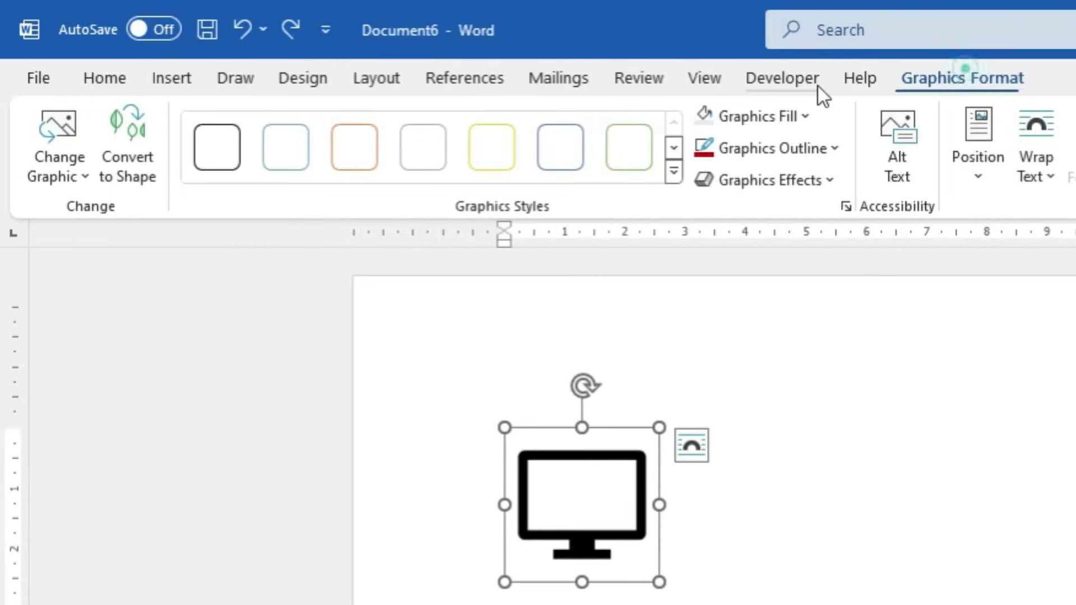
click(769, 120)
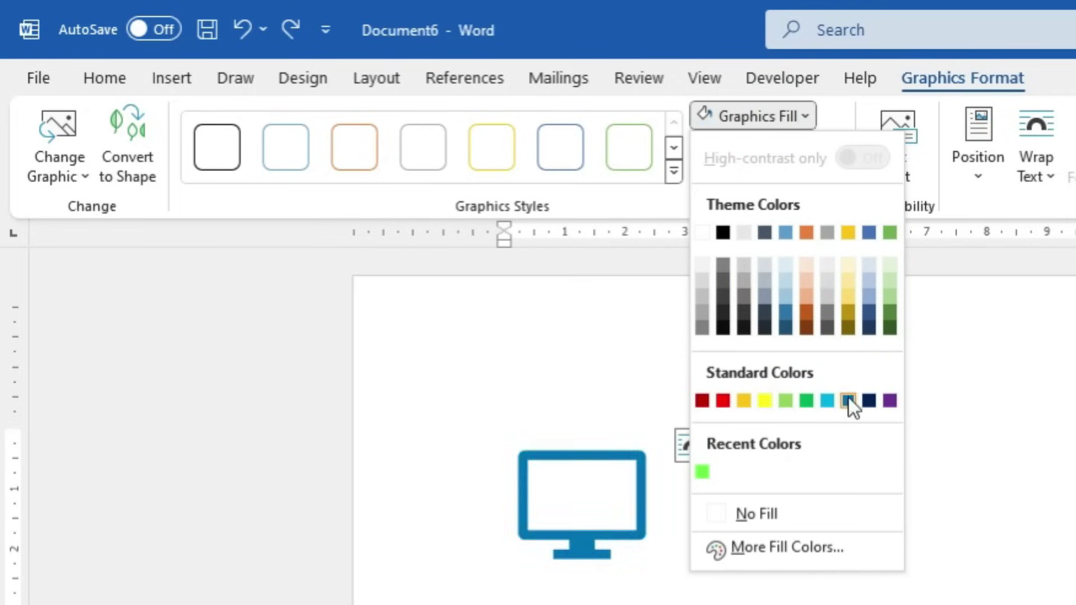
click(1009, 351)
click(799, 139)
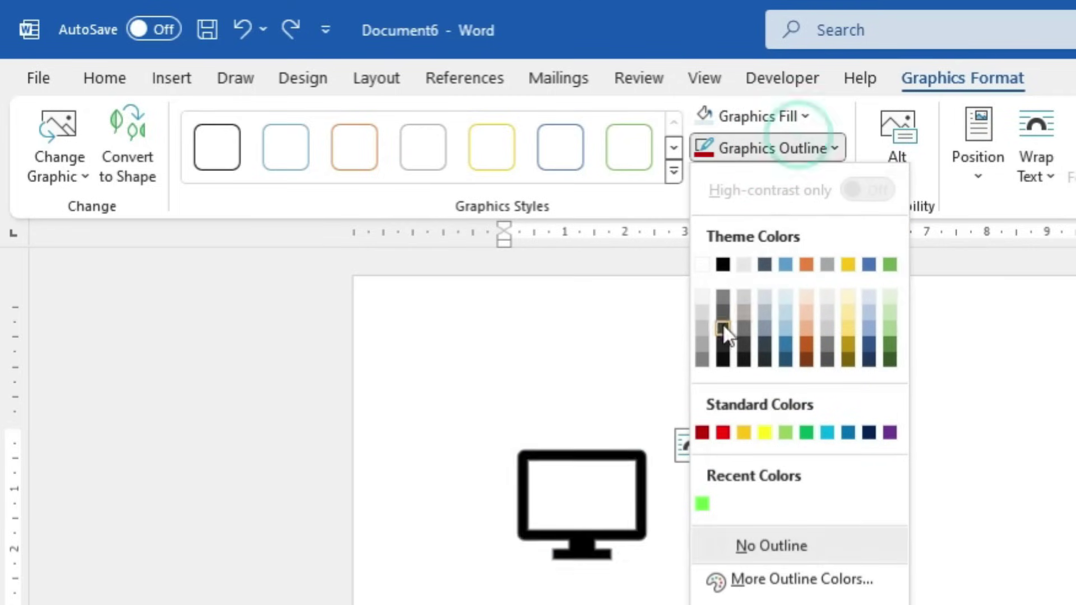
click(744, 432)
click(797, 183)
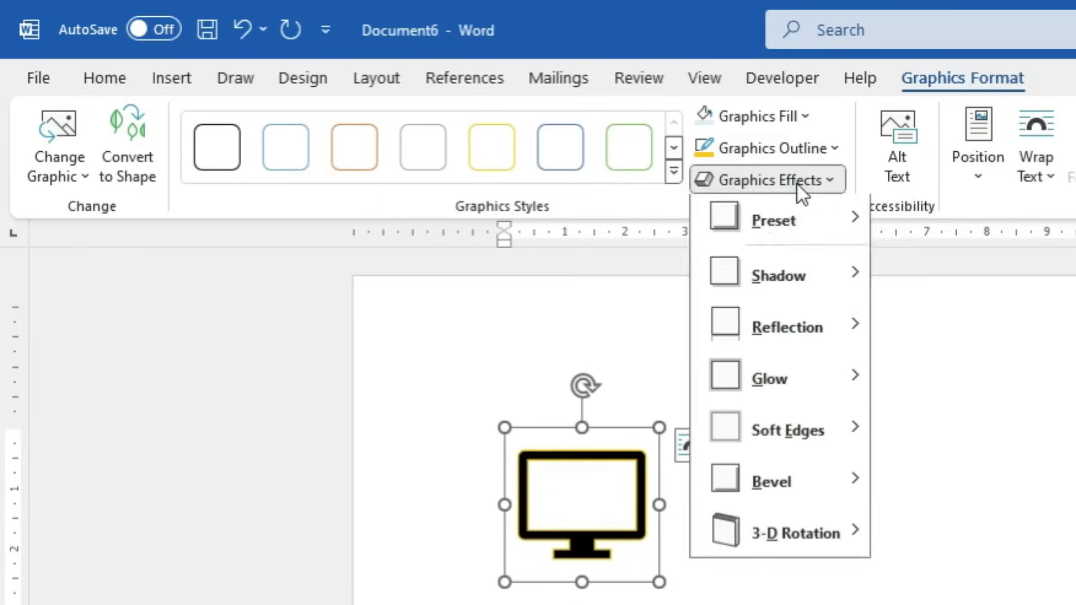
mouse_move(770, 240)
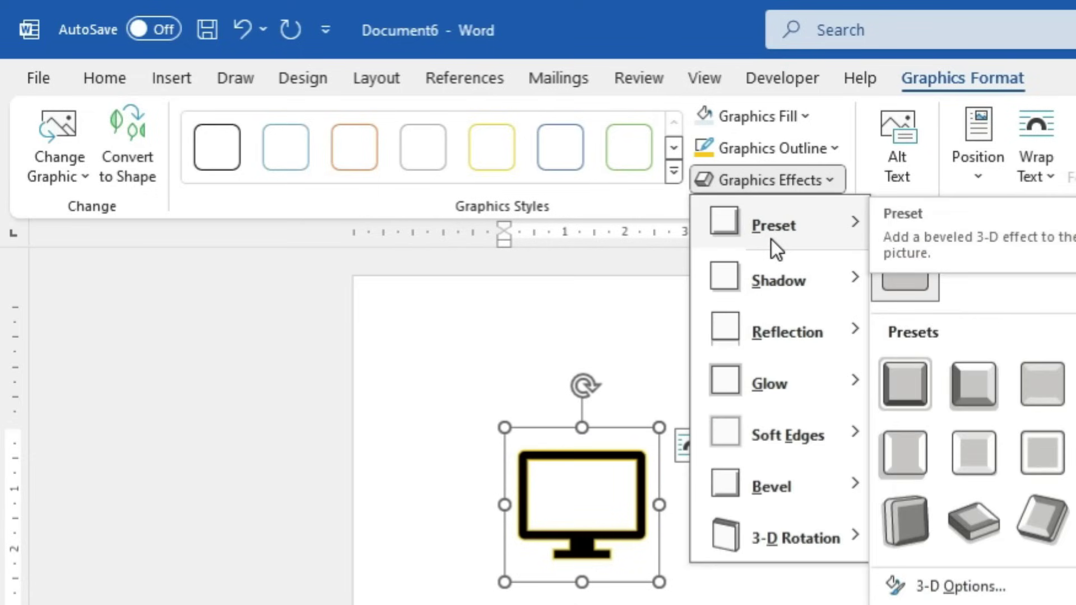
mouse_move(857, 332)
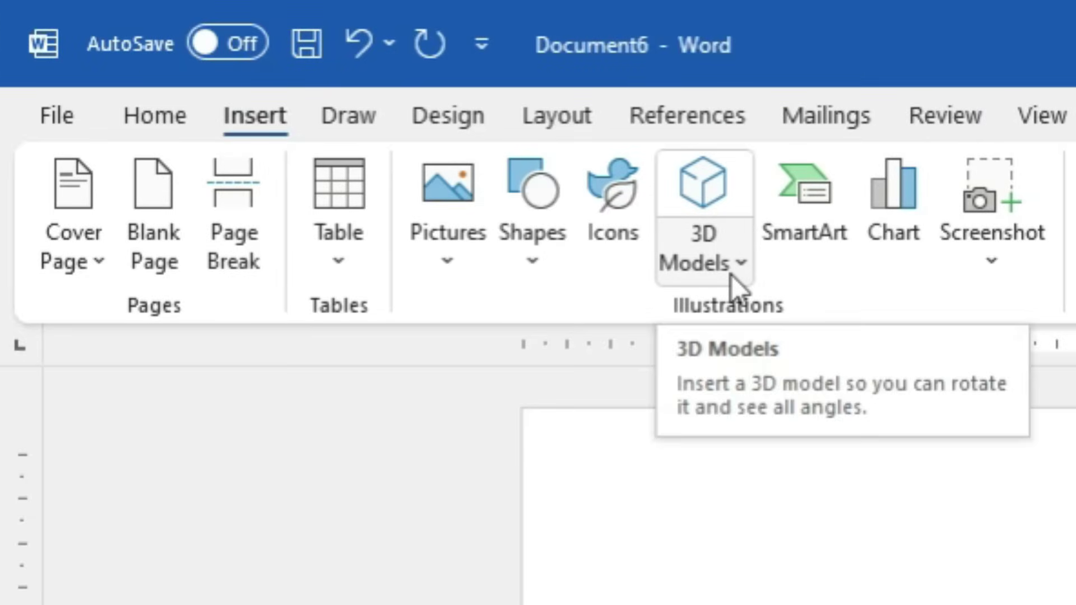
Insert the triceratops 3D model found by searching online 3D models for 'dinosaur'
click(722, 186)
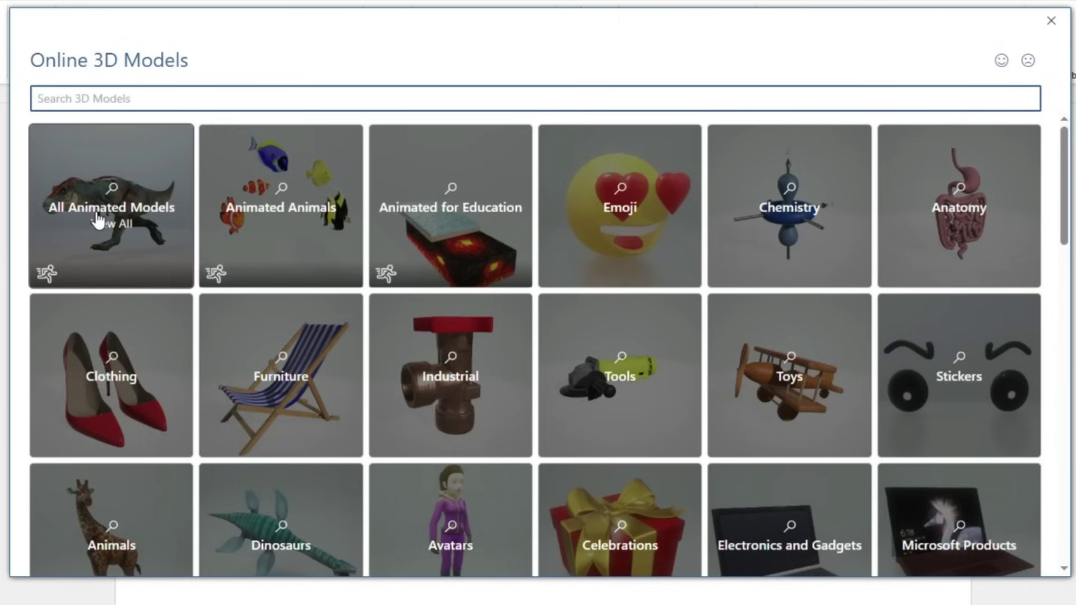
text(dinosaur)
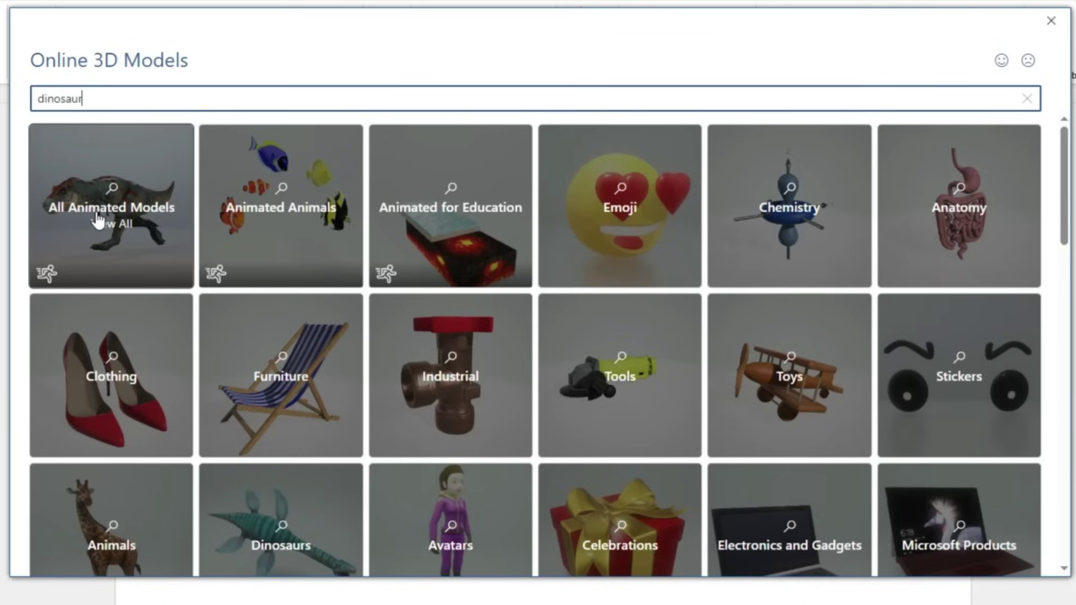
key(Return)
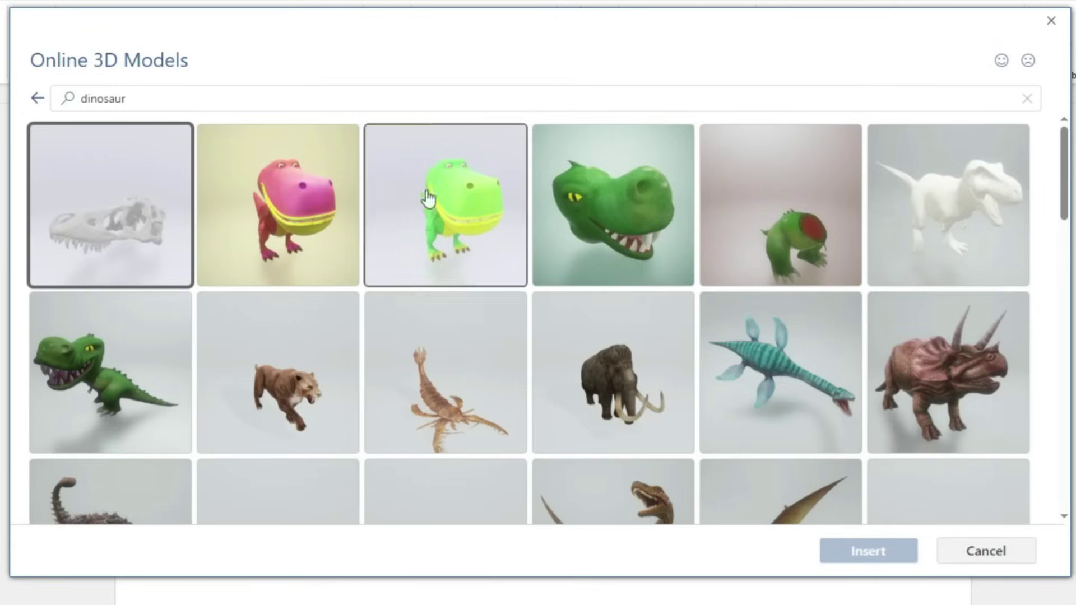
scroll(773, 335, down, 2)
scroll(773, 342, down, 5)
scroll(897, 415, up, 7)
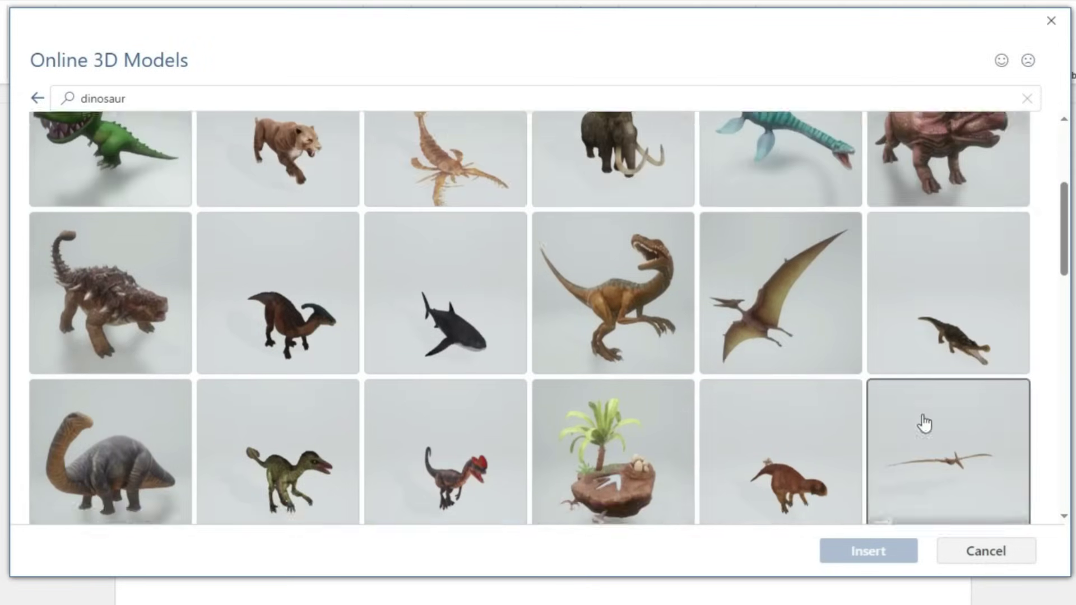
click(956, 365)
click(868, 559)
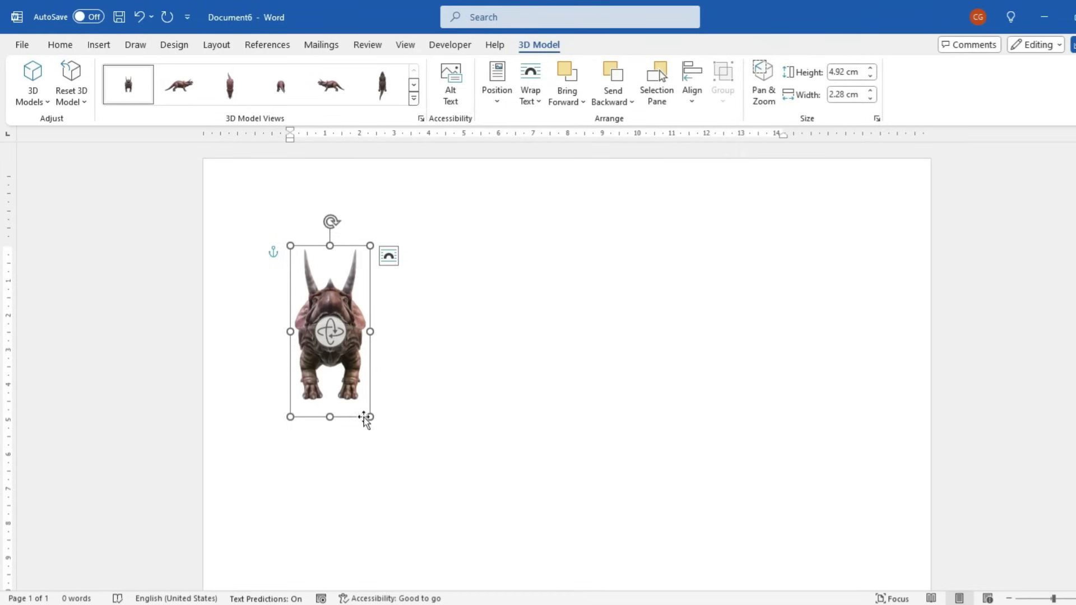
Try enlarging the triceratops, then rotate it toward a side view
scroll(488, 440, up, 8)
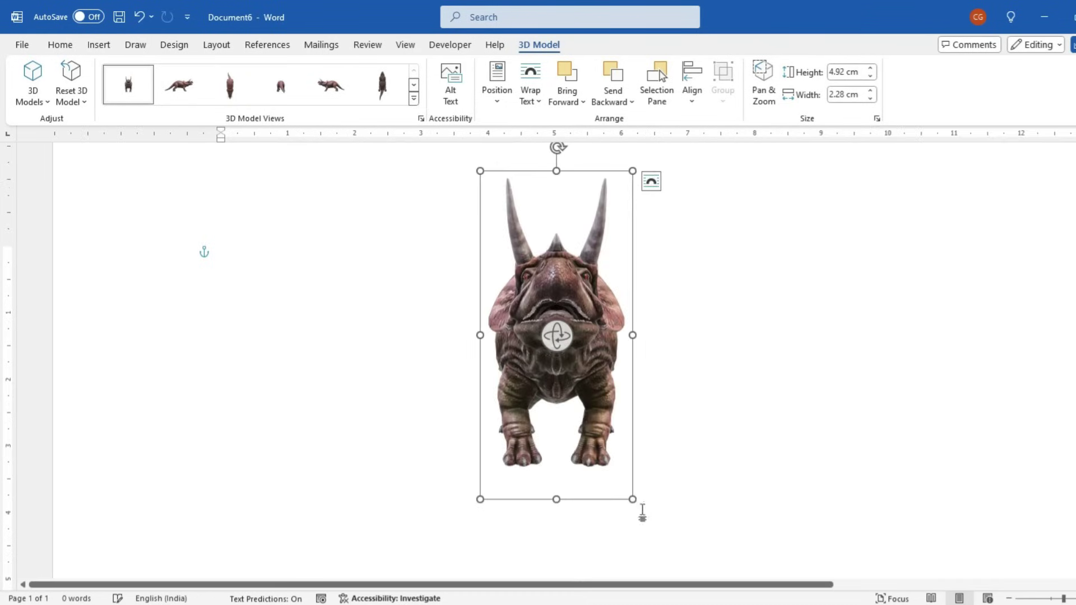
drag(638, 508, 713, 562)
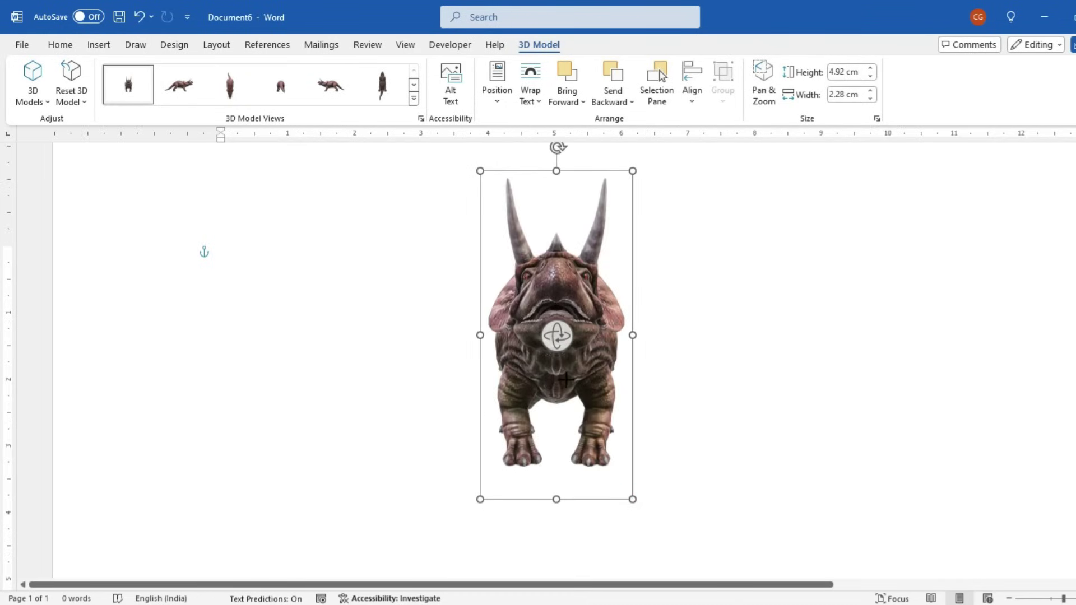
drag(560, 344, 473, 171)
key(ctrl+z)
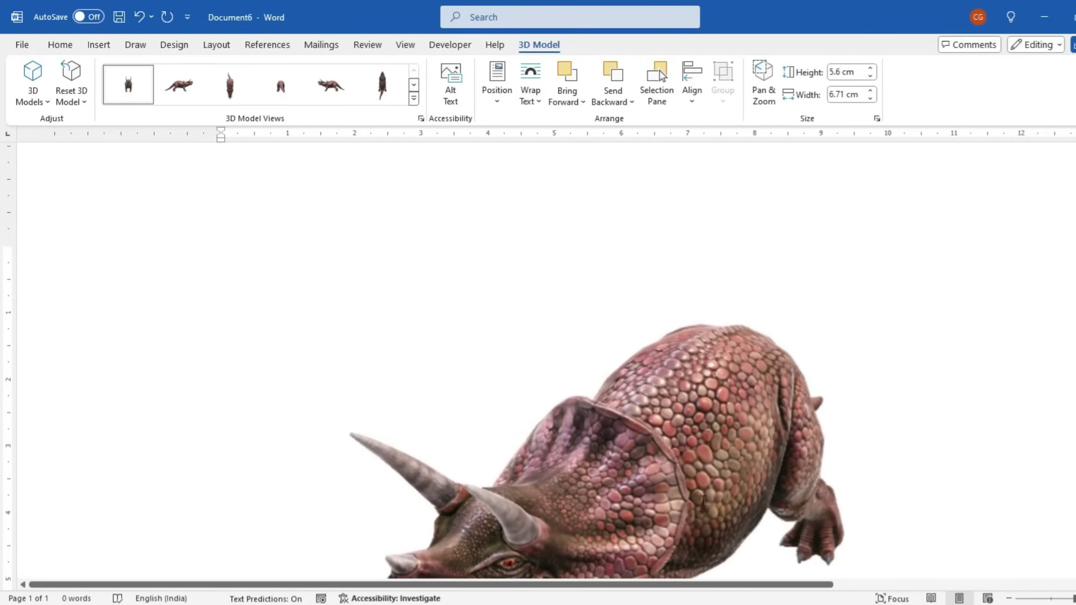
click(701, 467)
scroll(570, 338, up, 2)
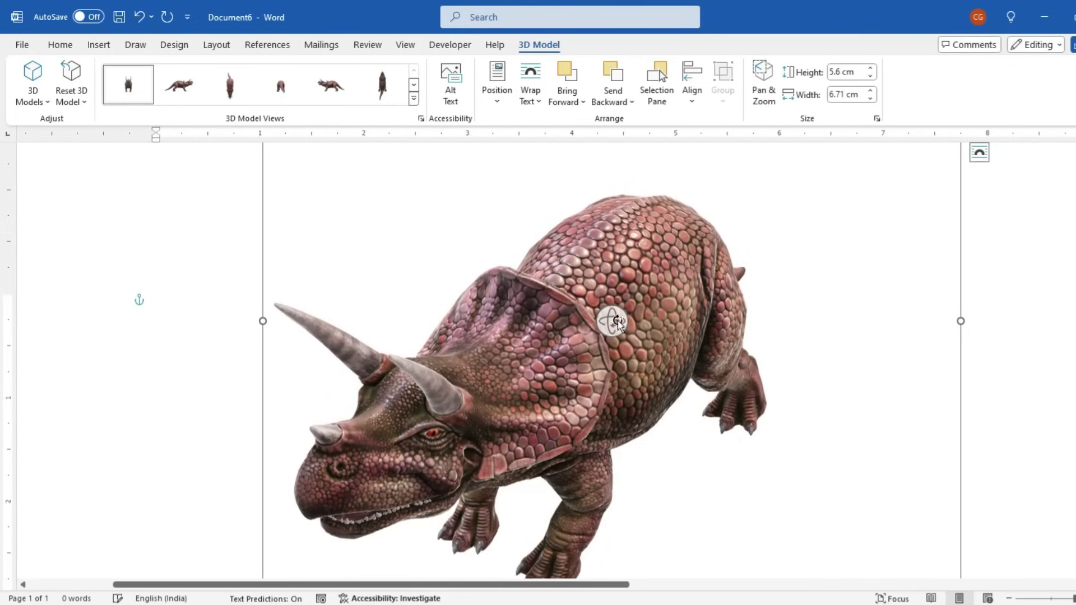
drag(611, 320, 121, 251)
drag(617, 320, 581, 161)
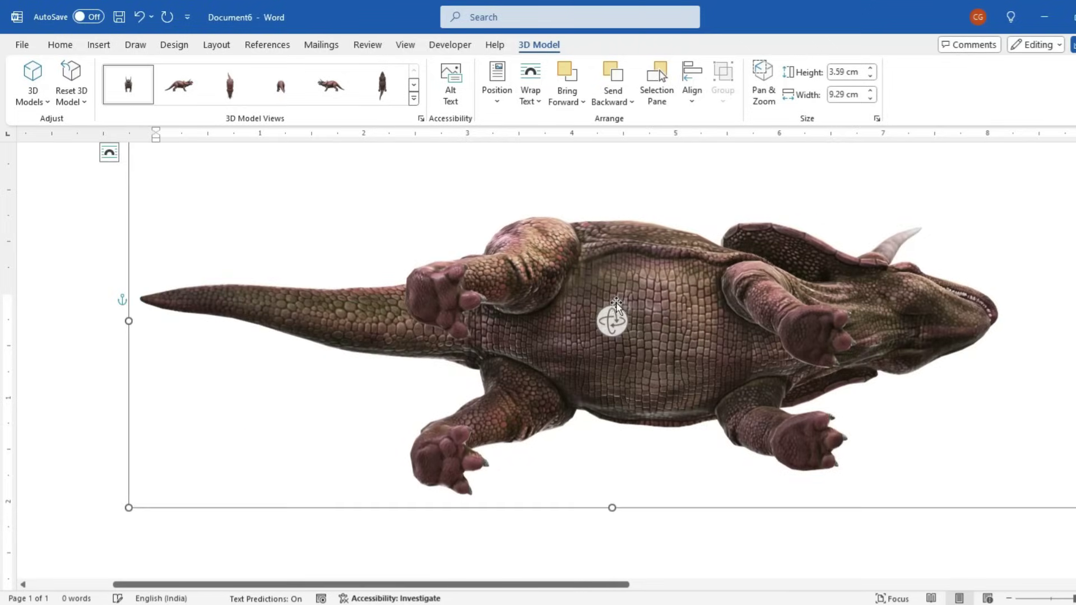
Tumble the triceratops freely, then apply a side-on preset 3D model view facing right
drag(598, 339, 781, 378)
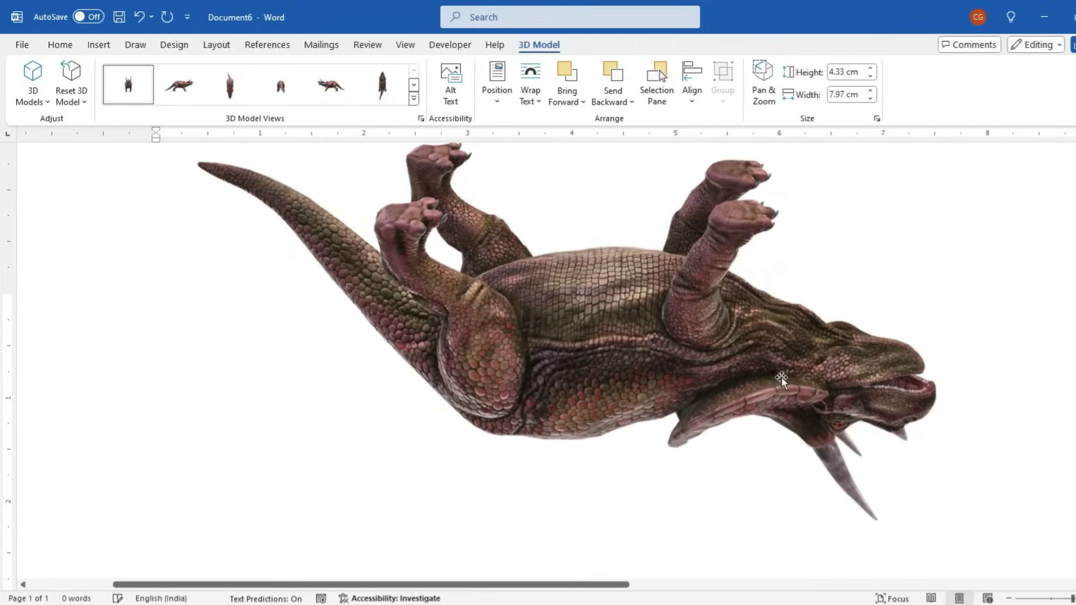
drag(703, 382, 602, 374)
scroll(603, 375, down, 3)
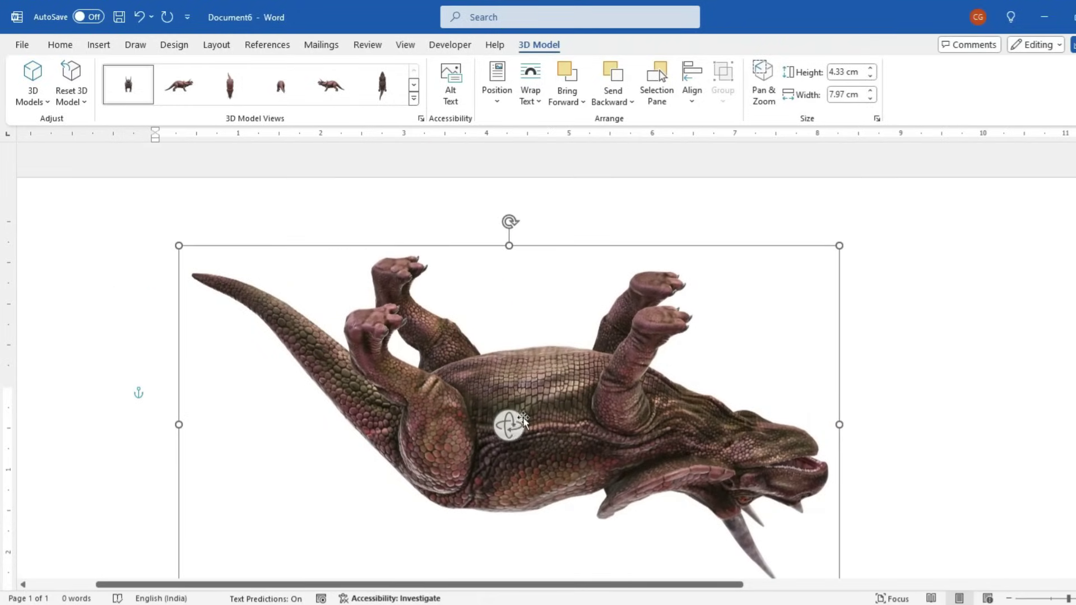
drag(516, 421, 473, 469)
drag(509, 432, 404, 337)
click(230, 89)
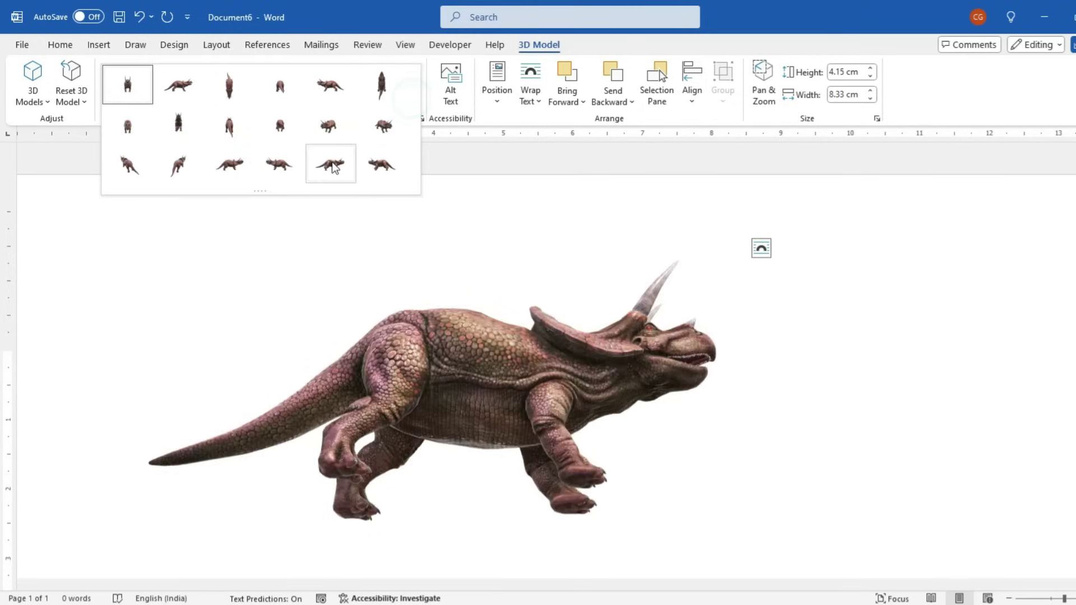
click(230, 168)
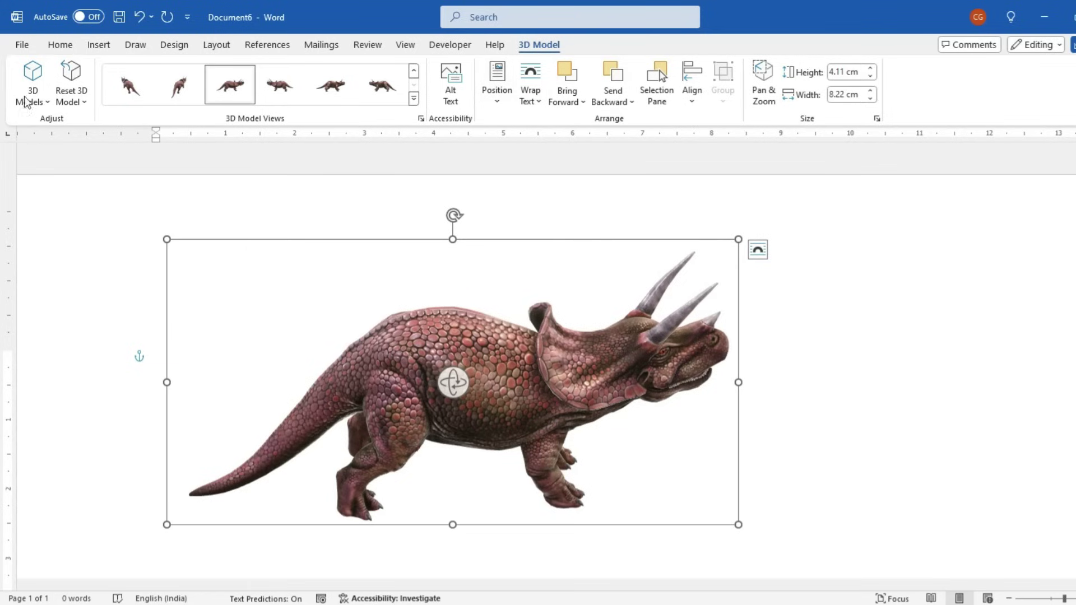
click(96, 45)
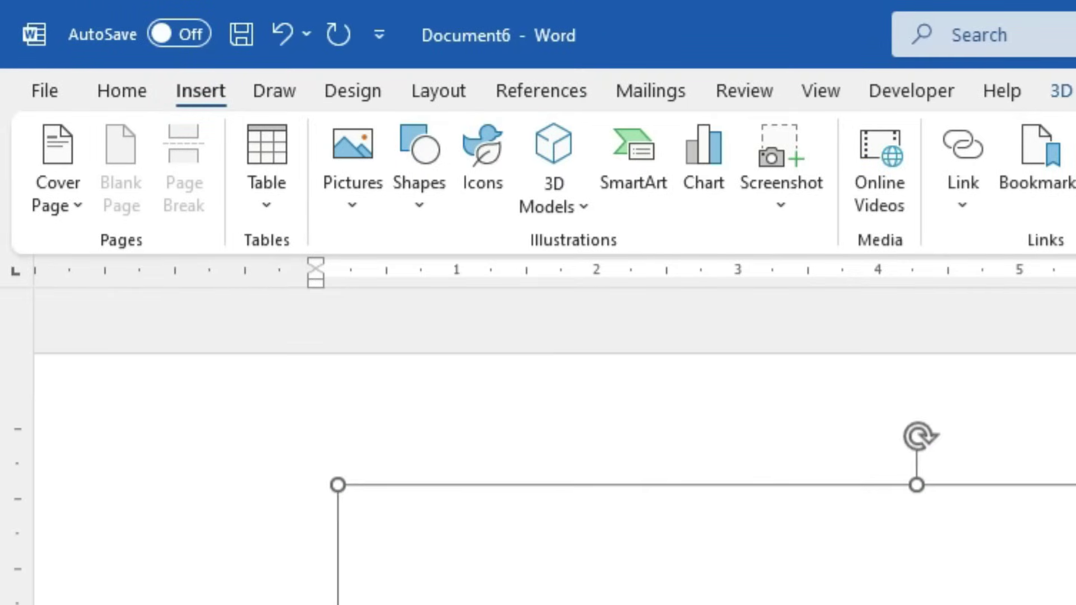
Insert a Picture Caption List SmartArt with four picture placeholders and begin filling the first
key(Delete)
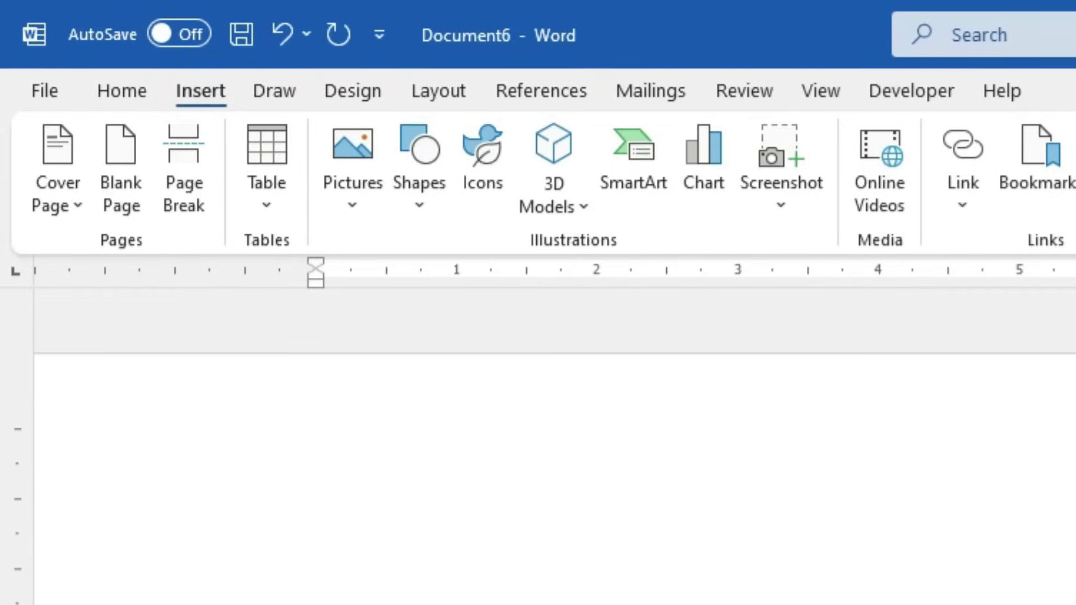
click(640, 174)
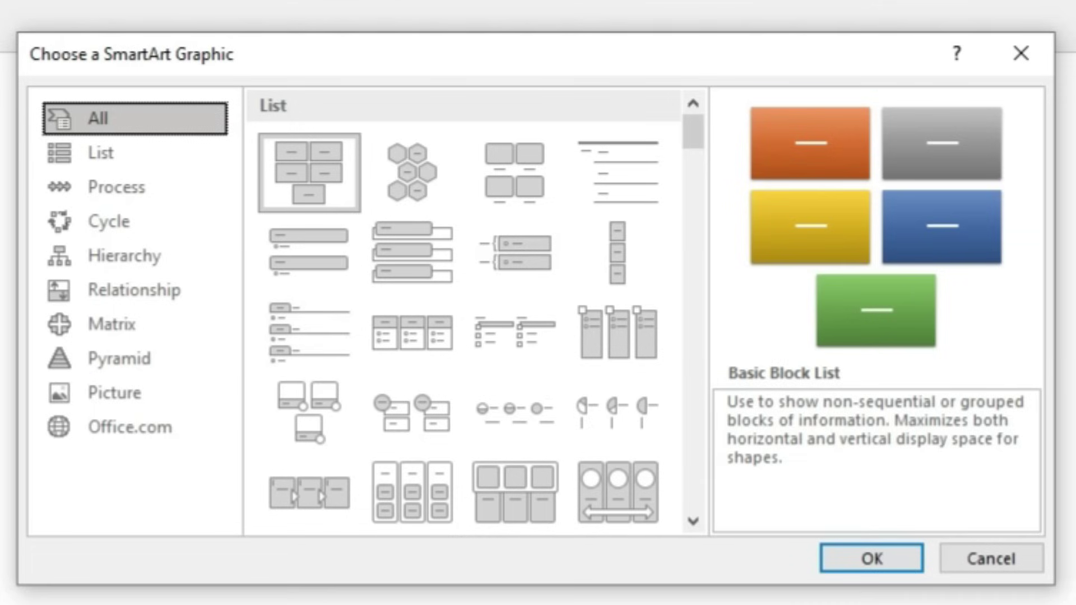
click(521, 200)
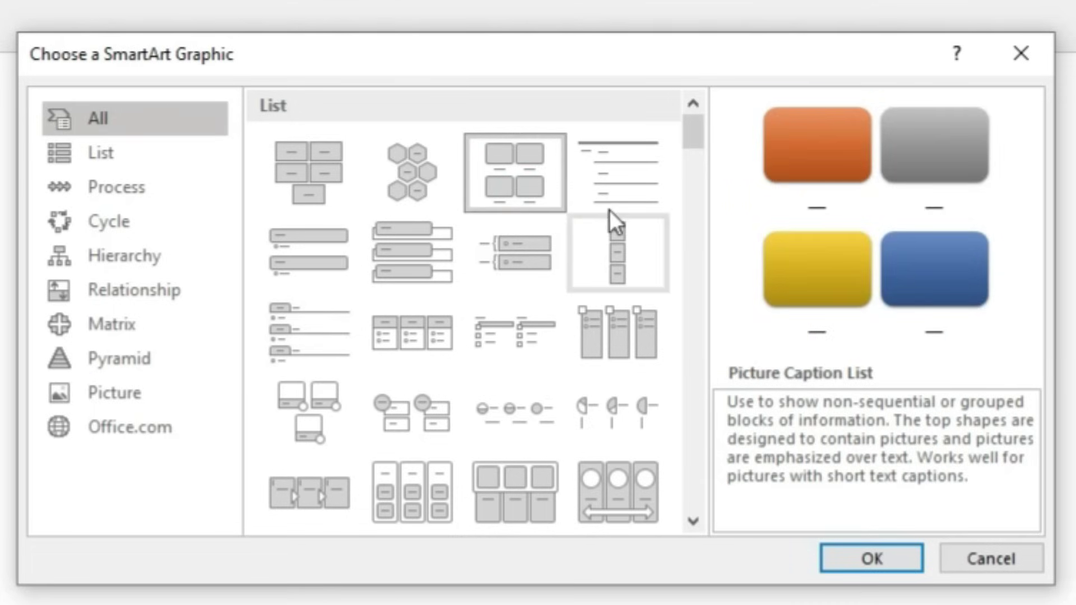
click(872, 559)
scroll(558, 443, down, 2)
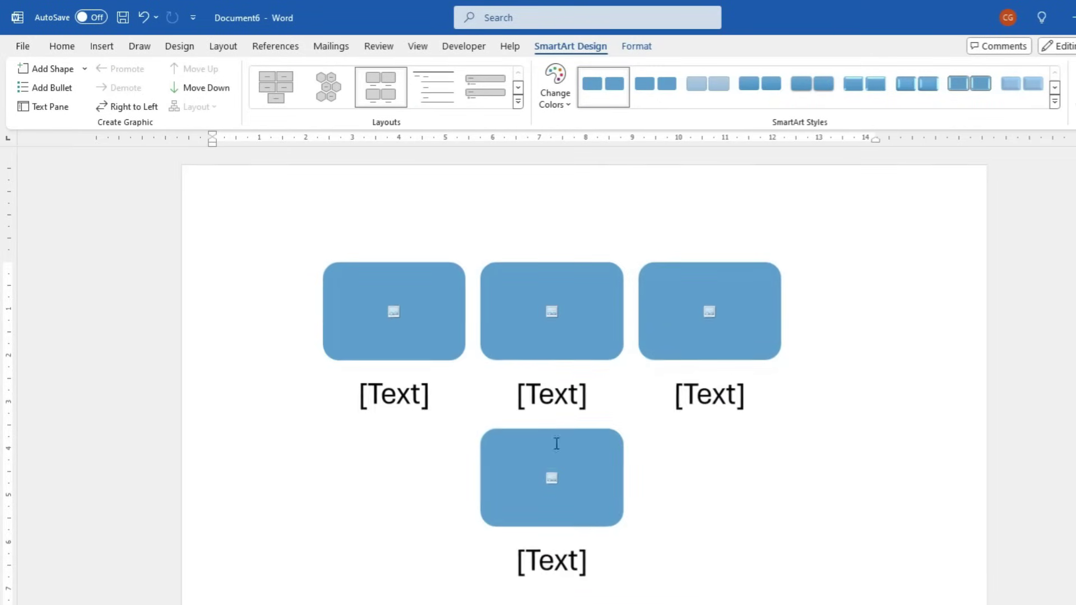
click(396, 312)
Fill the first shape with a laptop stock photo from a 'computer' search, captioned 'Laptop'
click(435, 318)
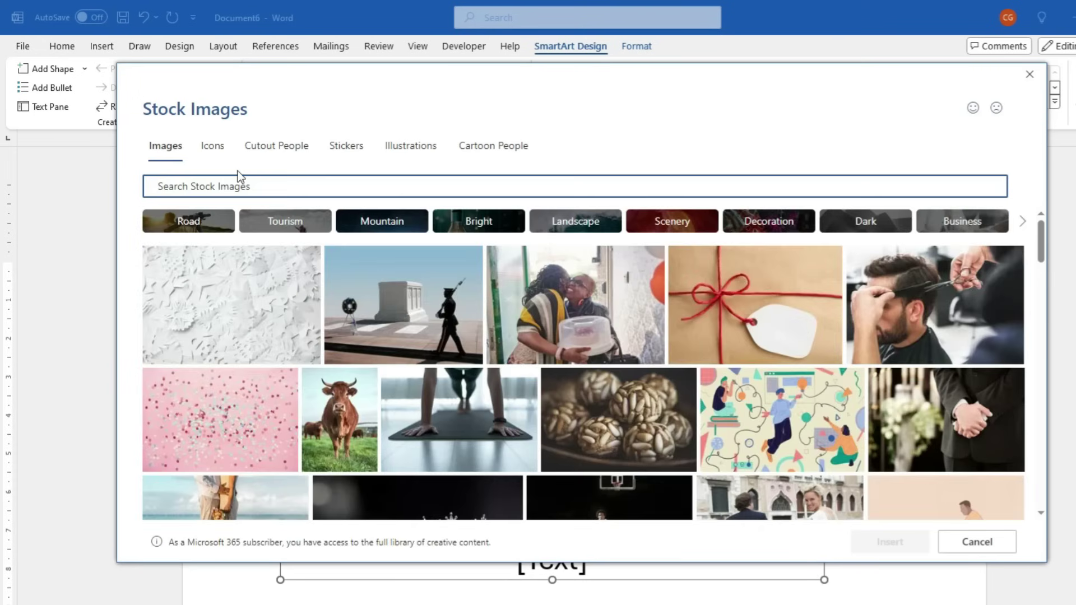
text(computer)
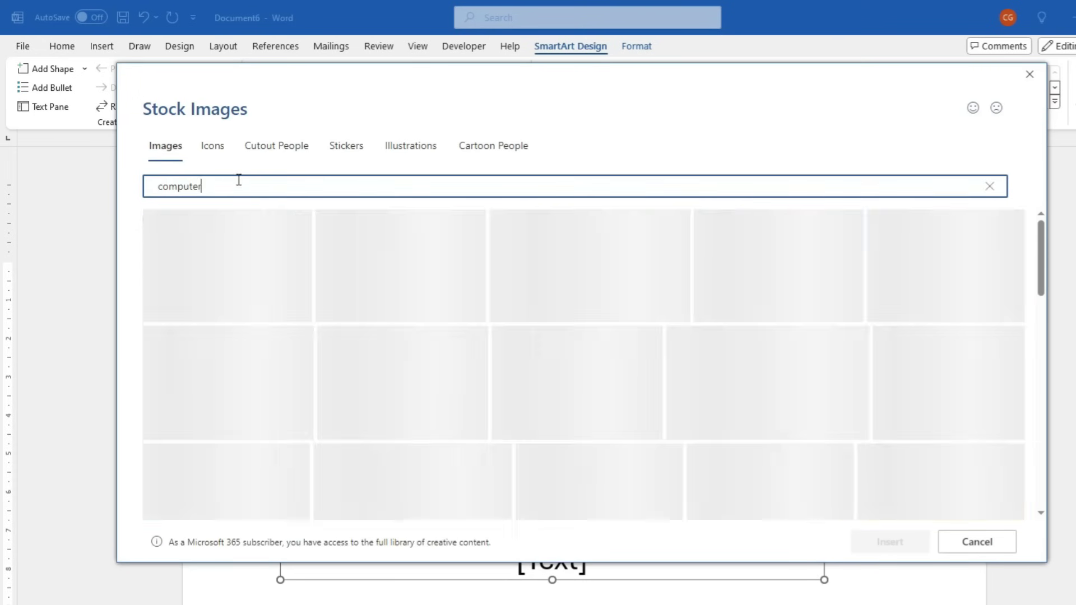
scroll(513, 383, down, 5)
scroll(513, 383, down, 8)
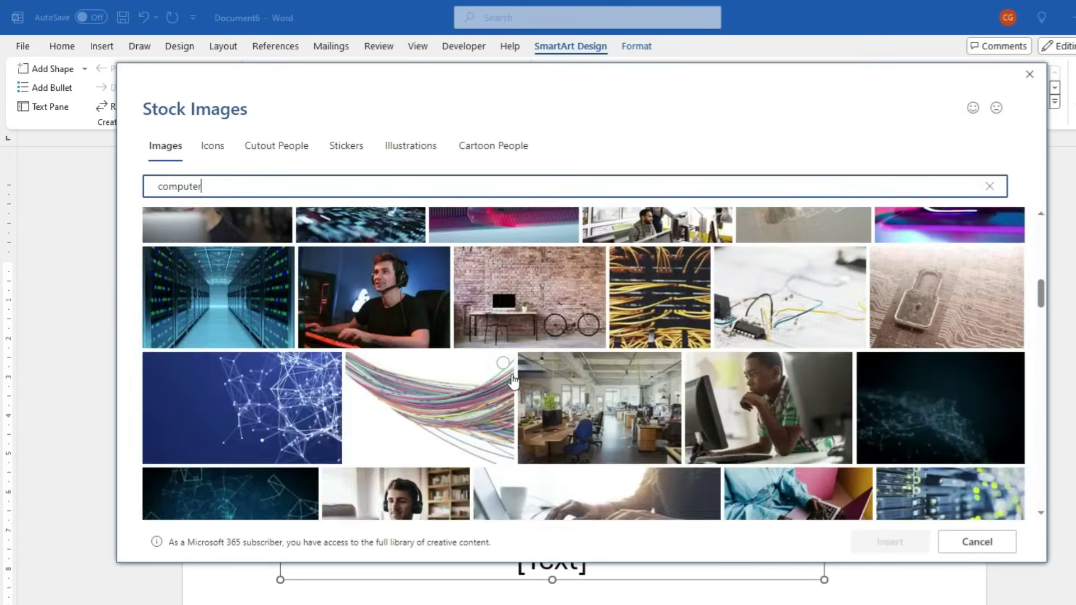
scroll(530, 387, down, 3)
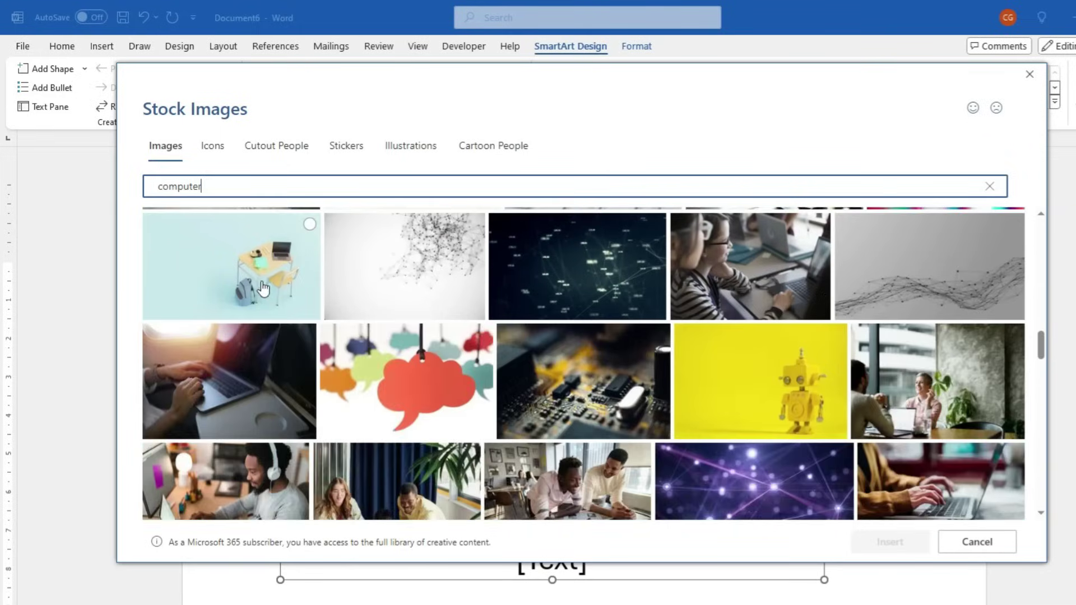
scroll(530, 386, up, 2)
click(241, 297)
click(887, 542)
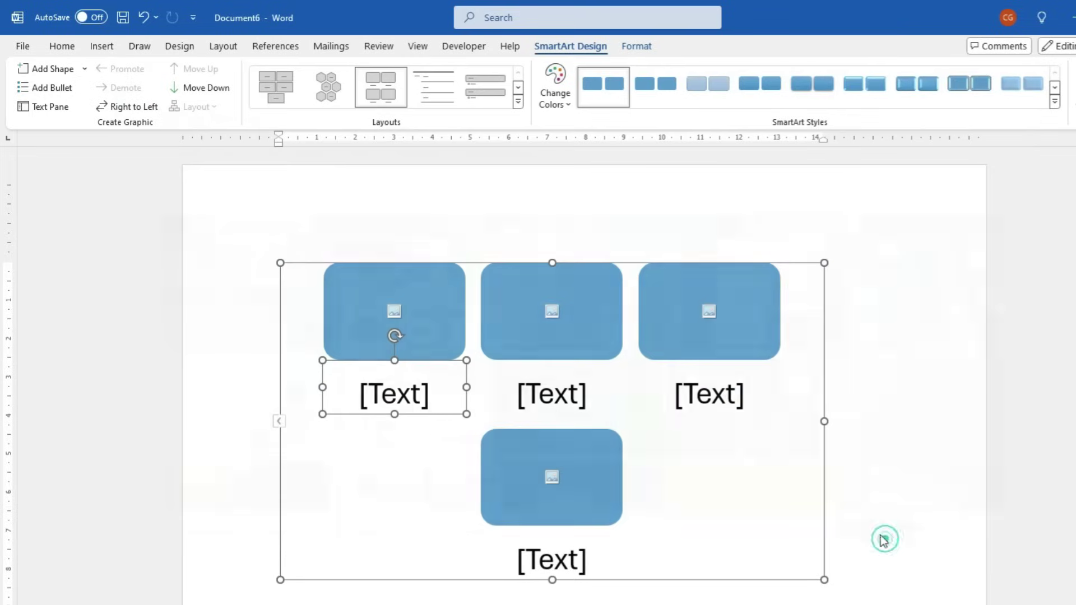
click(389, 396)
text(Laptop)
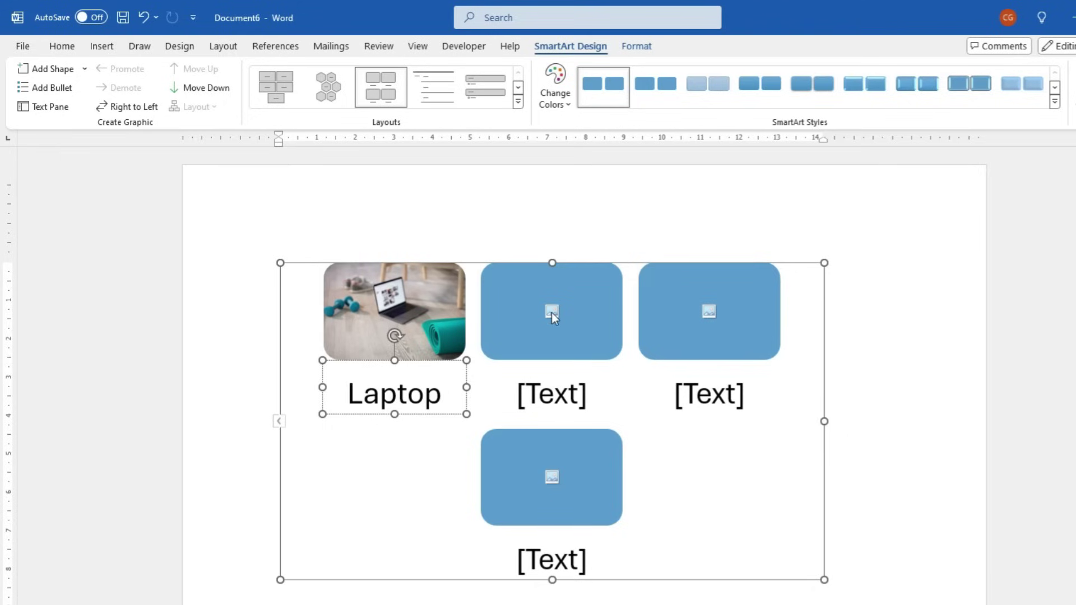
Fill the second shape with a workout group stock photo from a 'gym' search, captioned 'Gym'
click(552, 313)
click(458, 313)
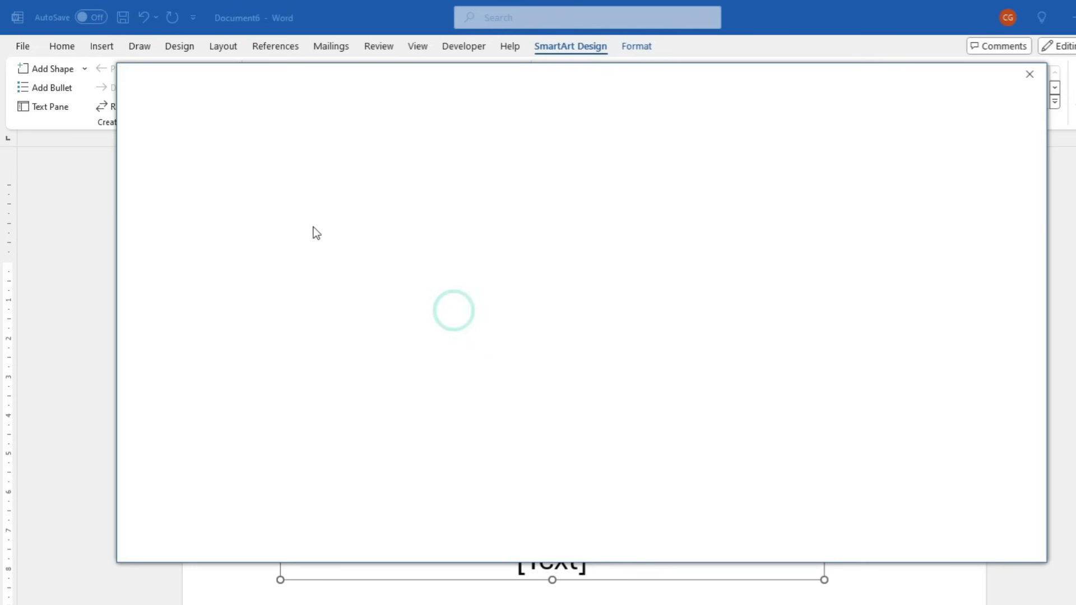
text(gym)
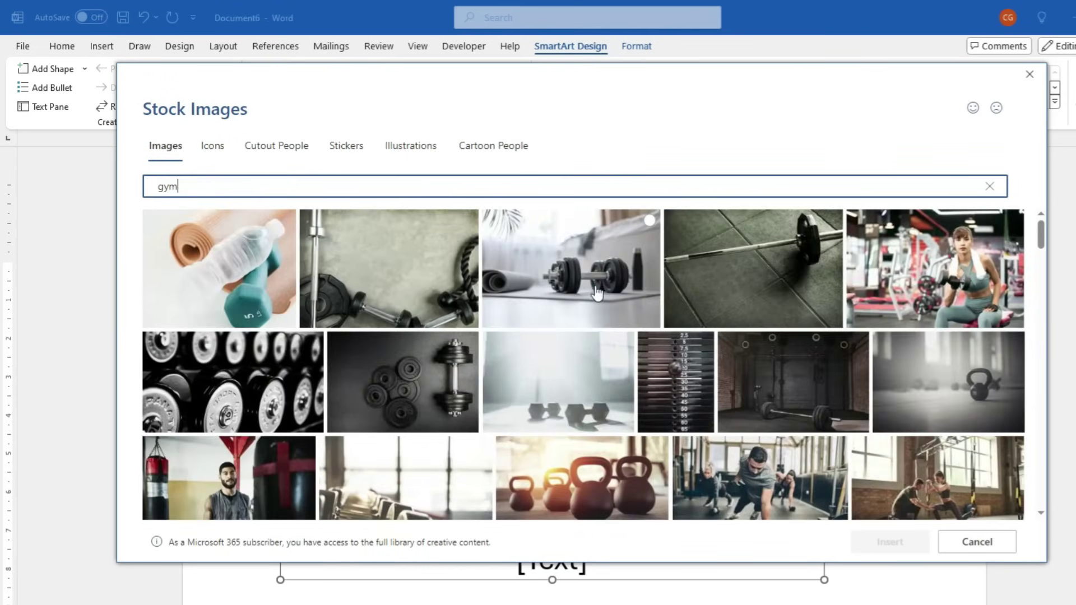
click(597, 292)
click(785, 493)
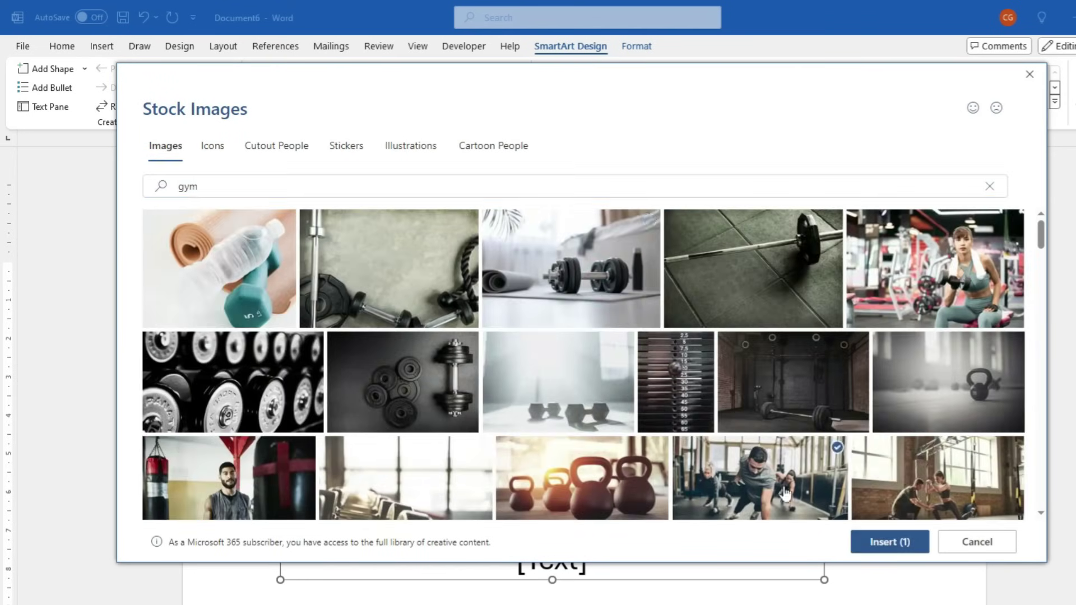
key(Escape)
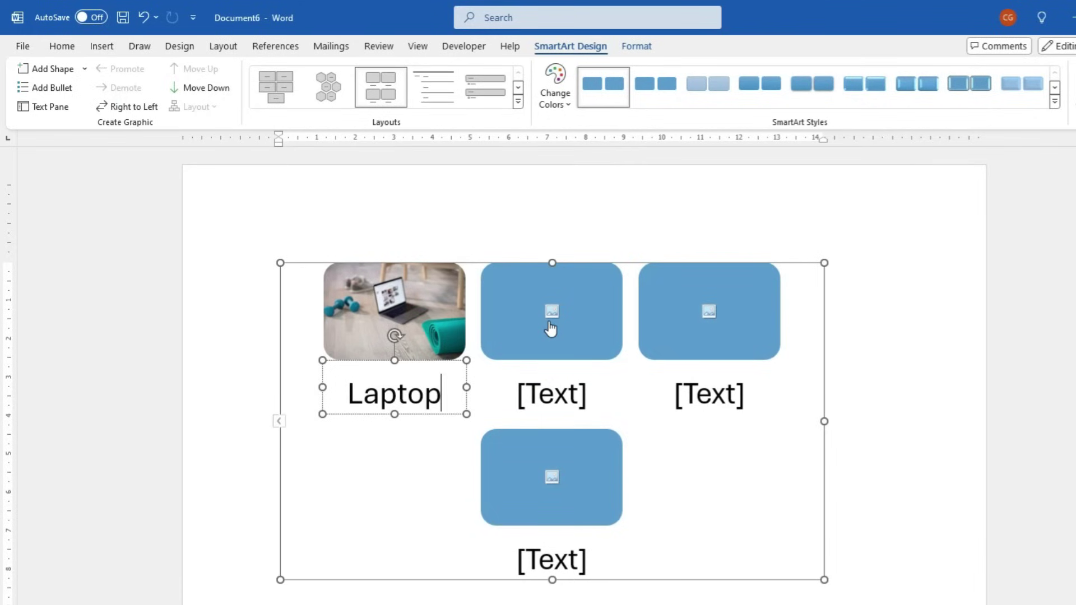
click(551, 395)
text(Gym)
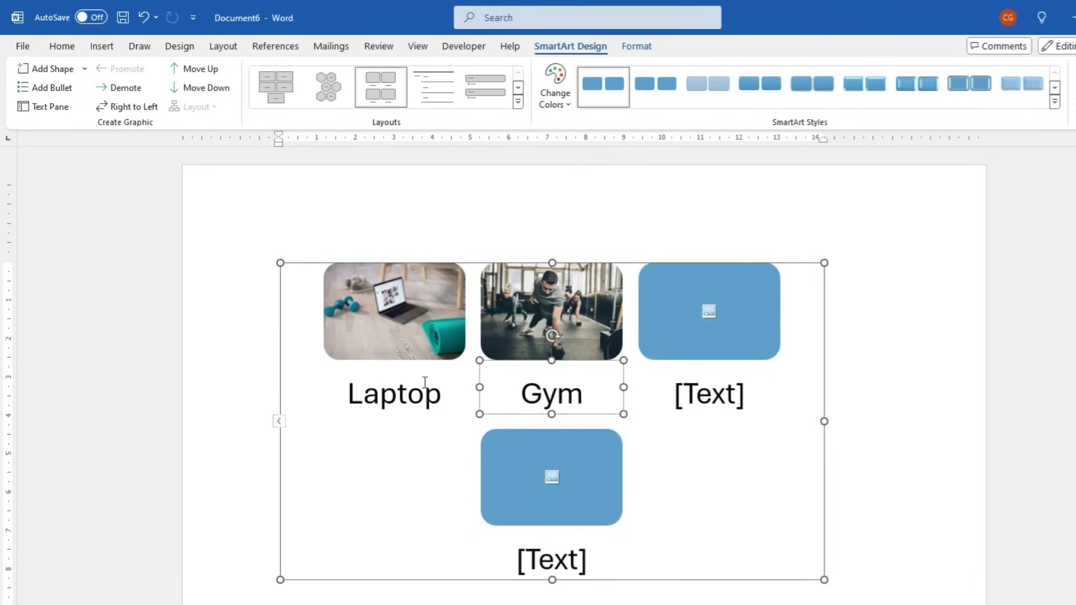
click(378, 490)
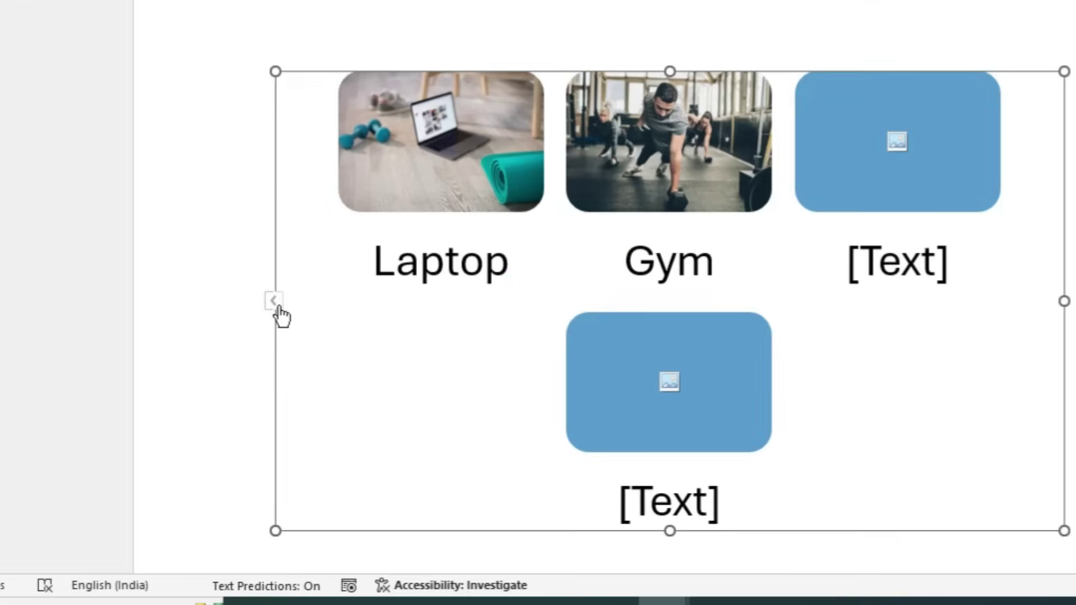
click(276, 303)
Add empty bullets in the Text Pane, then delete extras so three picture shapes remain
click(171, 303)
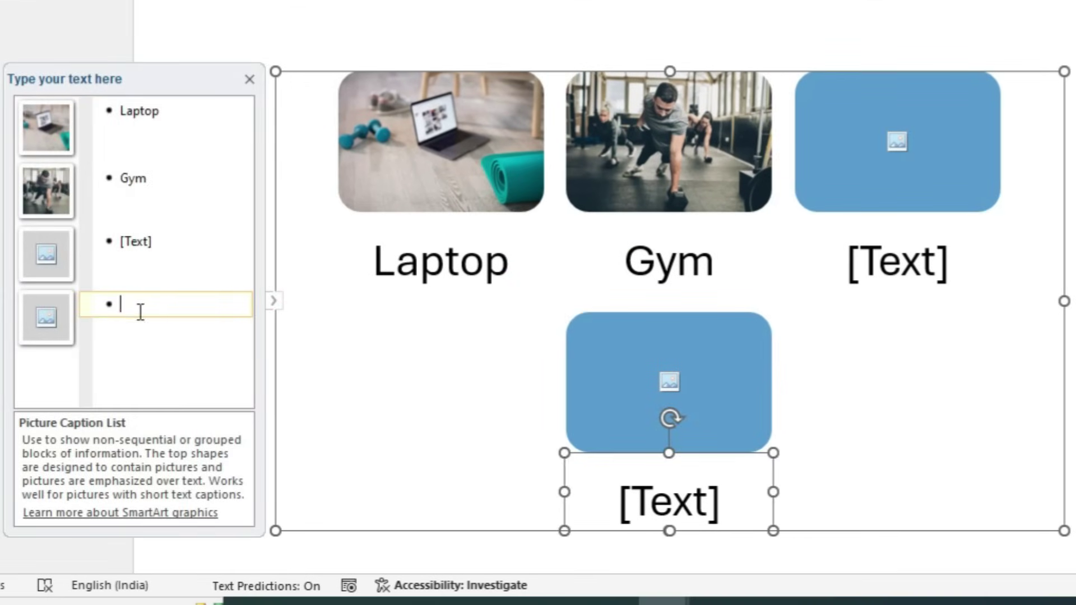
key(Return)
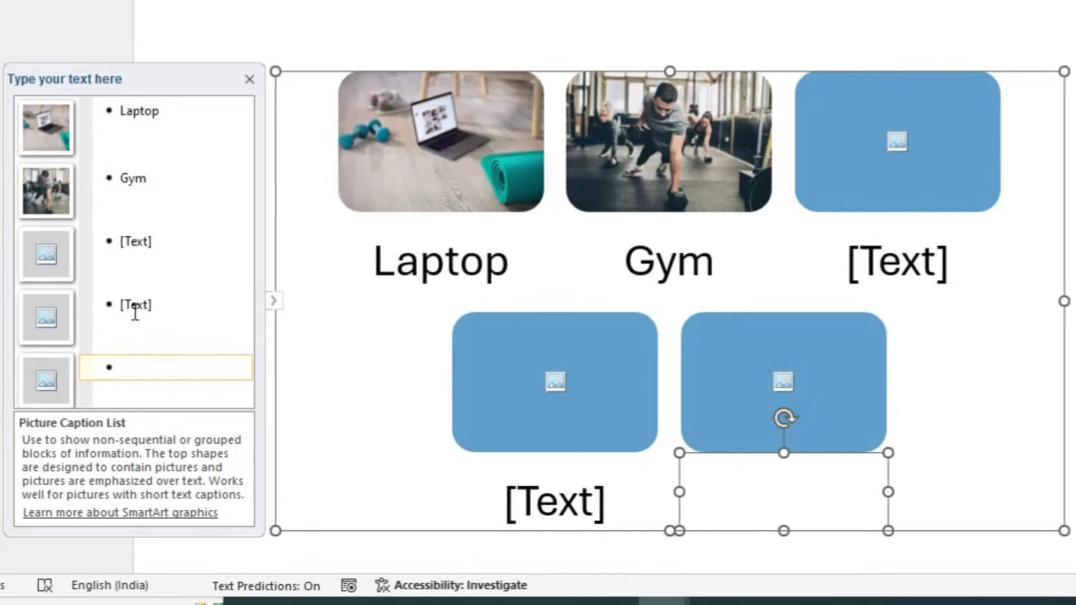
key(Return)
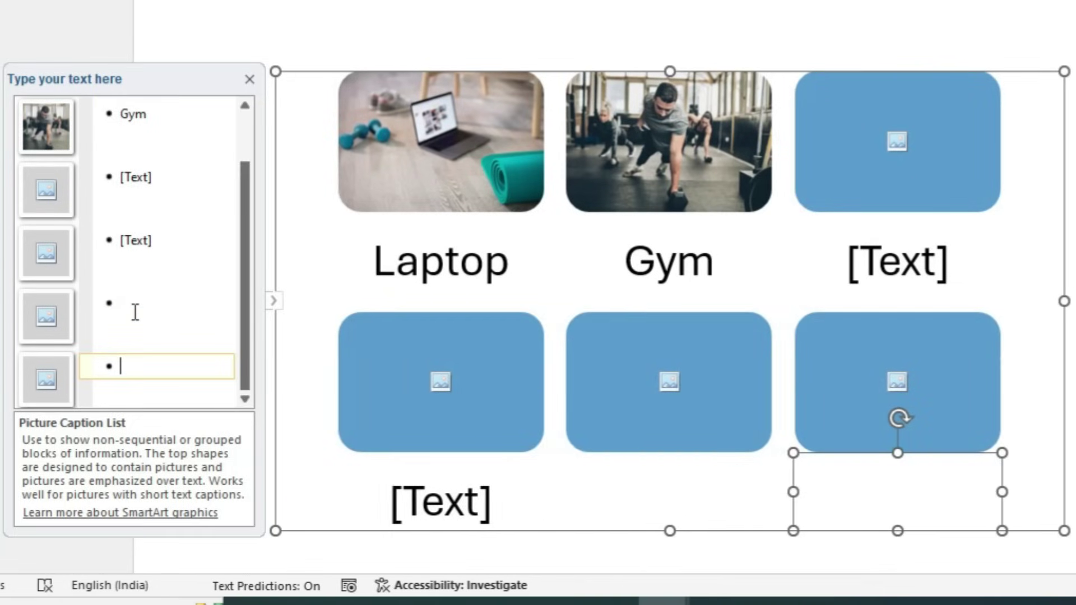
key(Return)
key(Return)
key(Return)
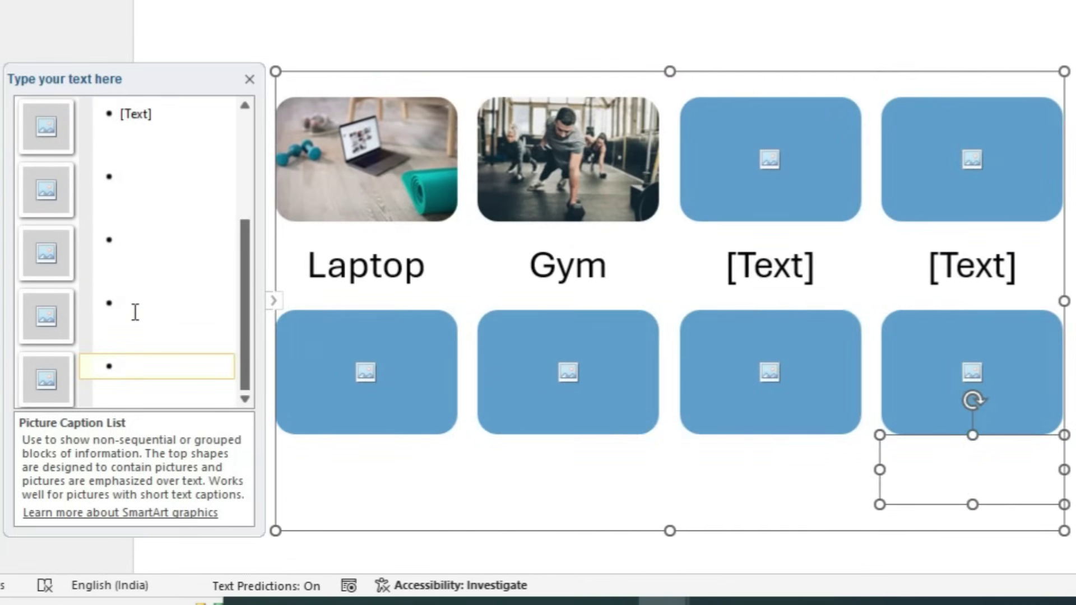
key(Return)
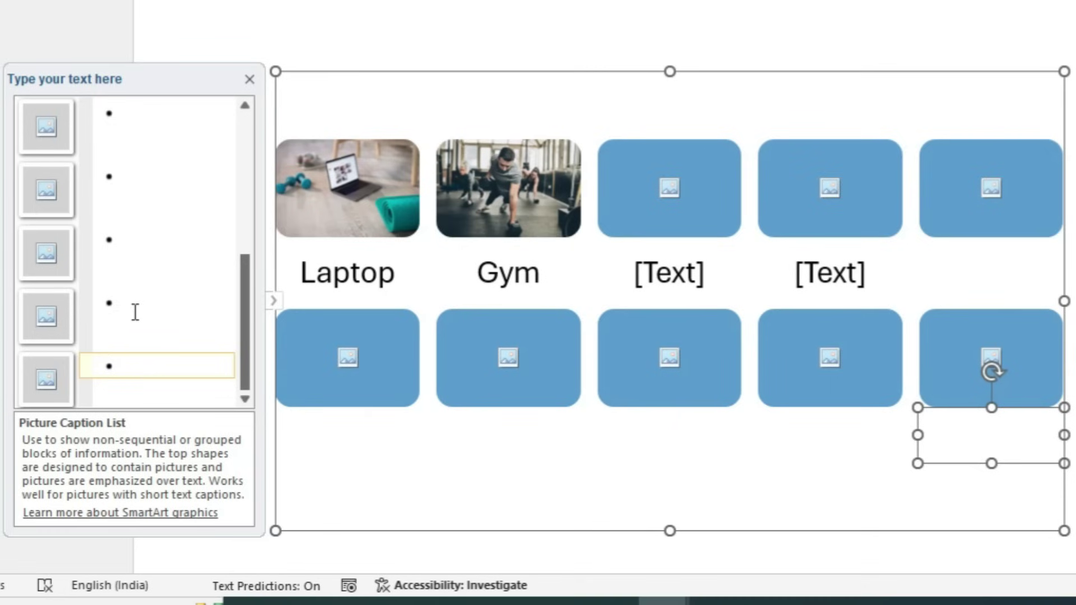
key(BackSpace)
key(BackSpace)
key(BackSpace)
key(BackSpace)
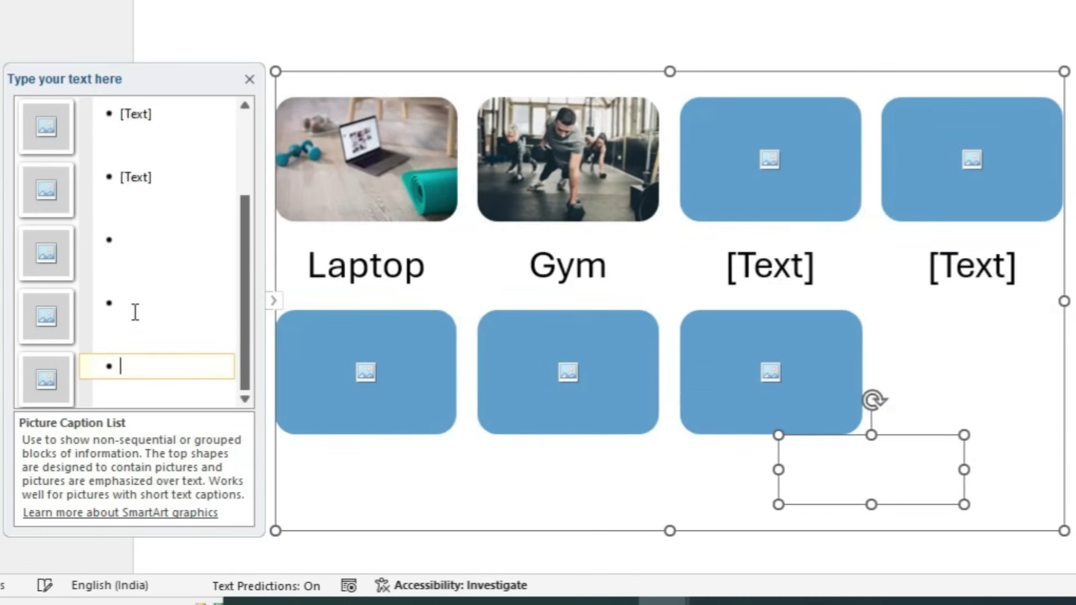
key(BackSpace)
key(BackSpace)
key(BackSpace)
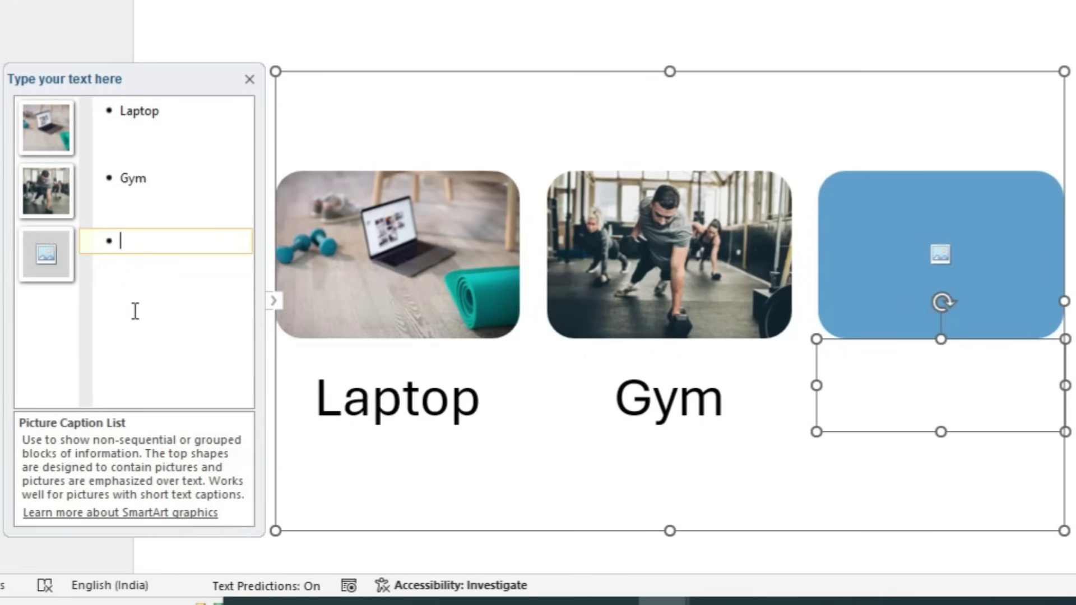
click(173, 113)
Recaption the first two pictures 'COMPUTER' and 'EXCERCISES'
key(BackSpace)
key(BackSpace)
key(BackSpace)
key(BackSpace)
key(BackSpace)
key(BackSpace)
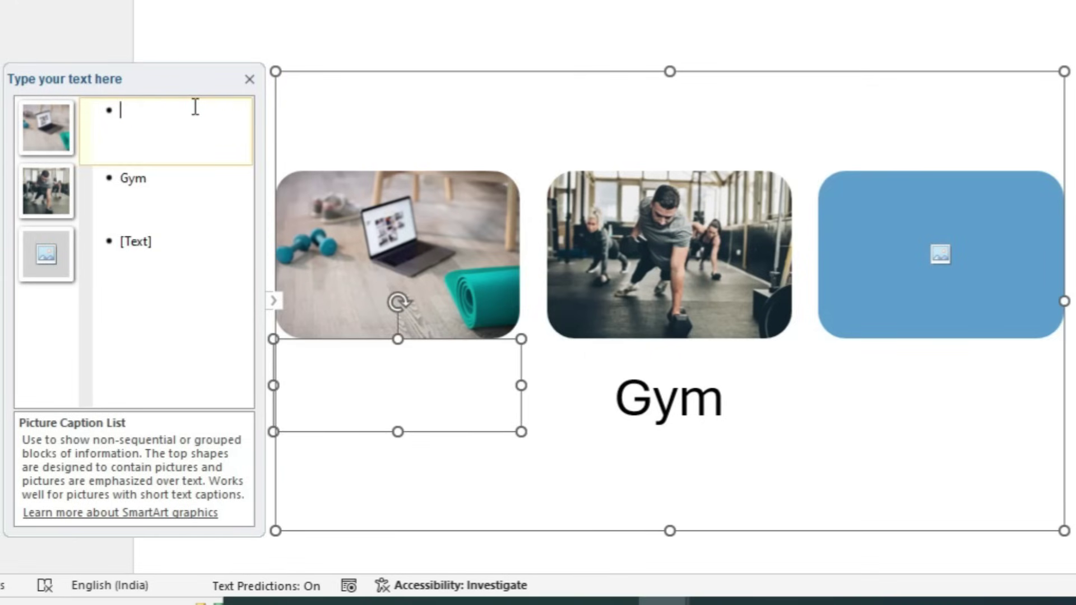
text(COMPUTER)
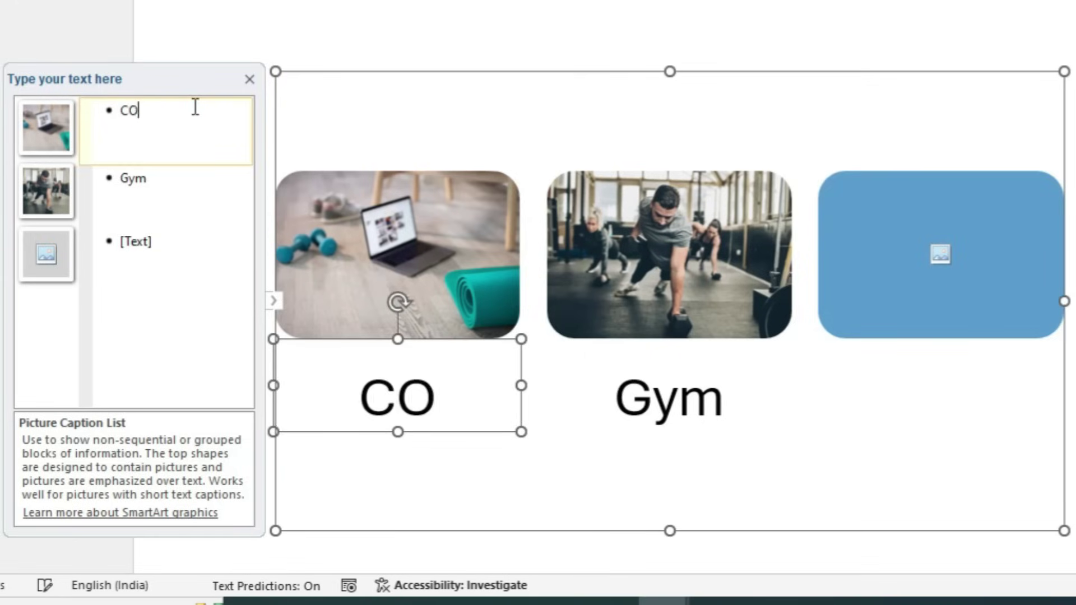
click(158, 178)
key(BackSpace)
key(BackSpace)
key(BackSpace)
text(eXCERCISES)
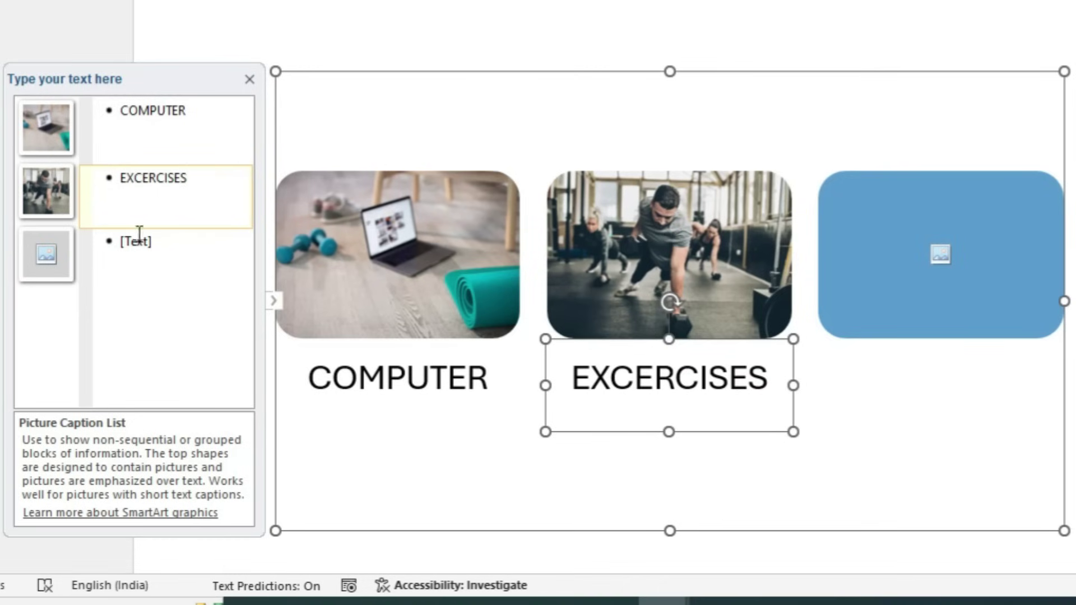
Fill the third shape with a monument stock photo captioned 'KJDKJDKDJ' and close the Text Pane
click(49, 258)
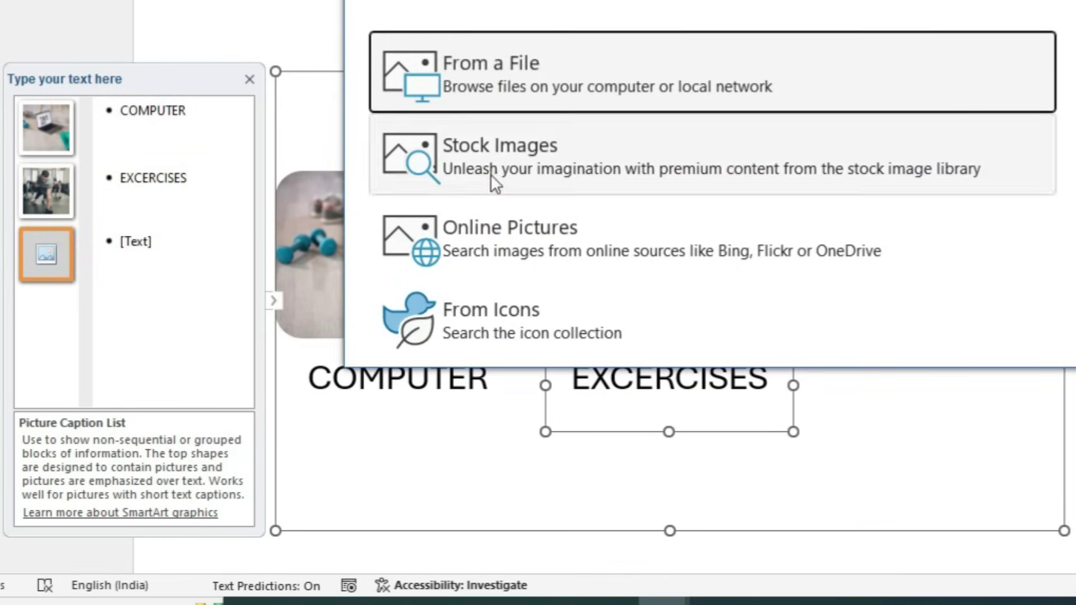
click(497, 164)
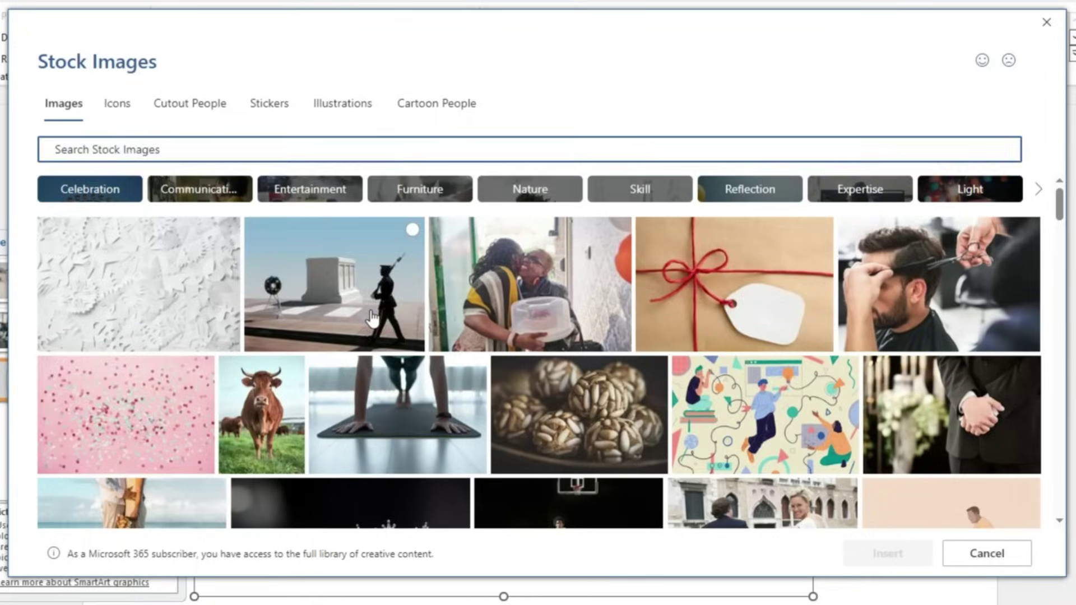
click(373, 297)
click(887, 556)
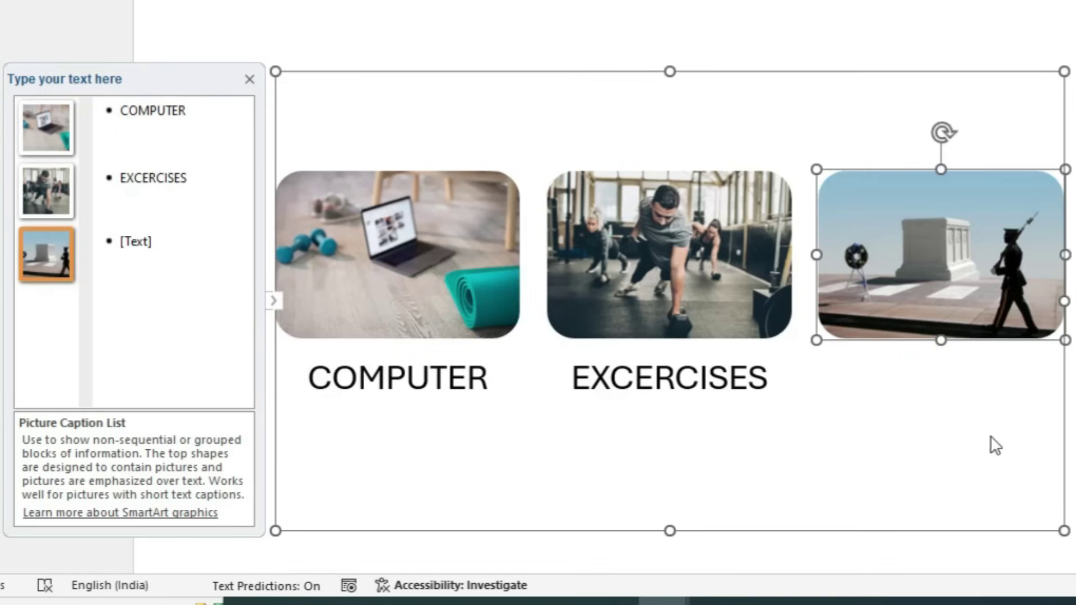
click(150, 241)
text(KJDKJDKDJ)
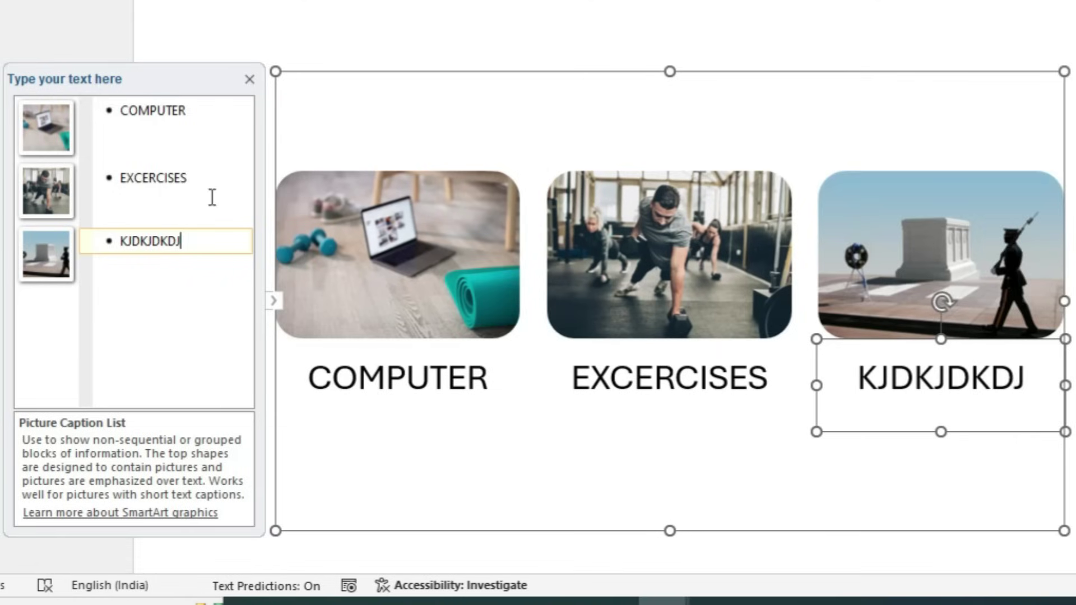
click(250, 78)
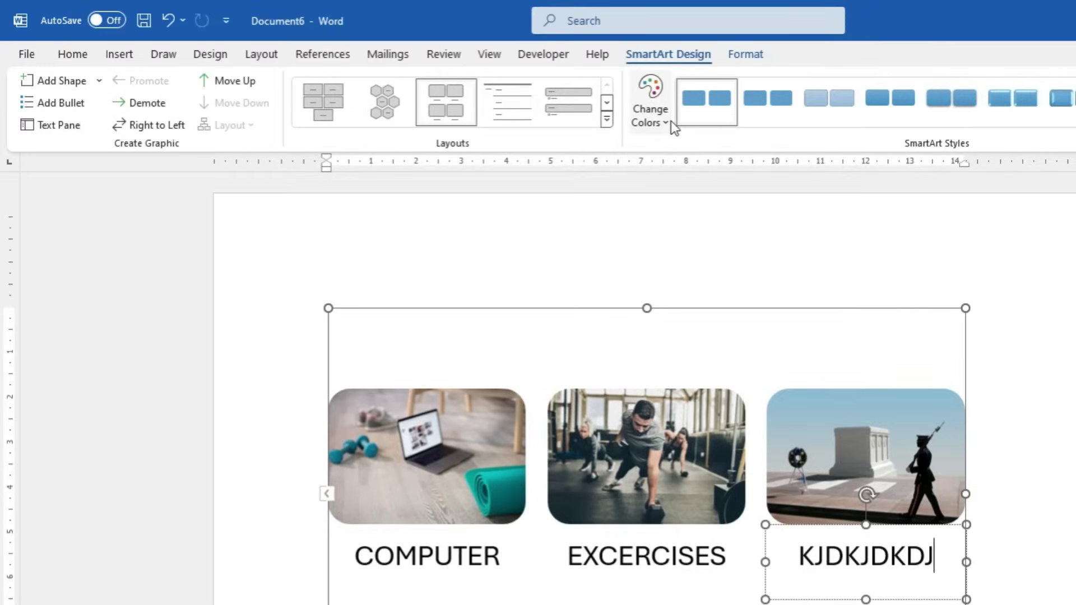
Browse SmartArt colour schemes and layouts, keeping the current picture caption design unchanged
click(661, 125)
click(461, 125)
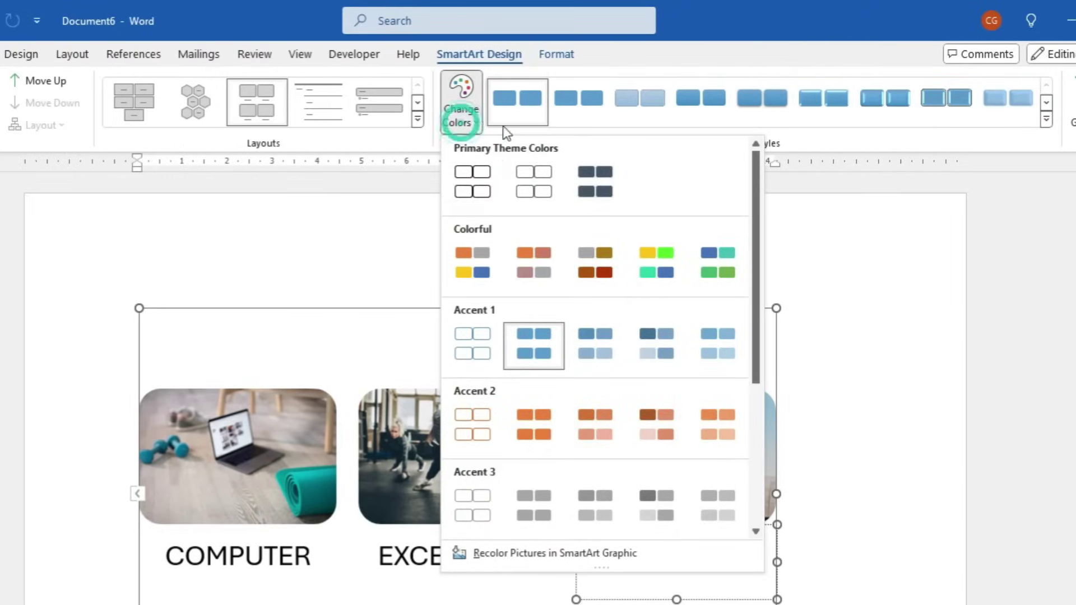
click(389, 238)
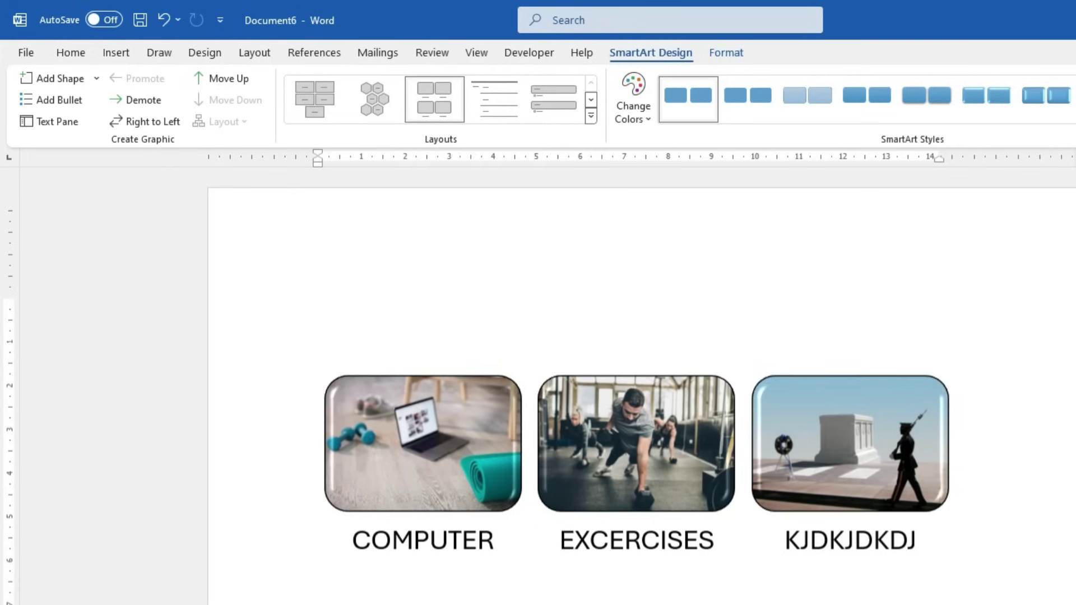
click(843, 541)
click(591, 116)
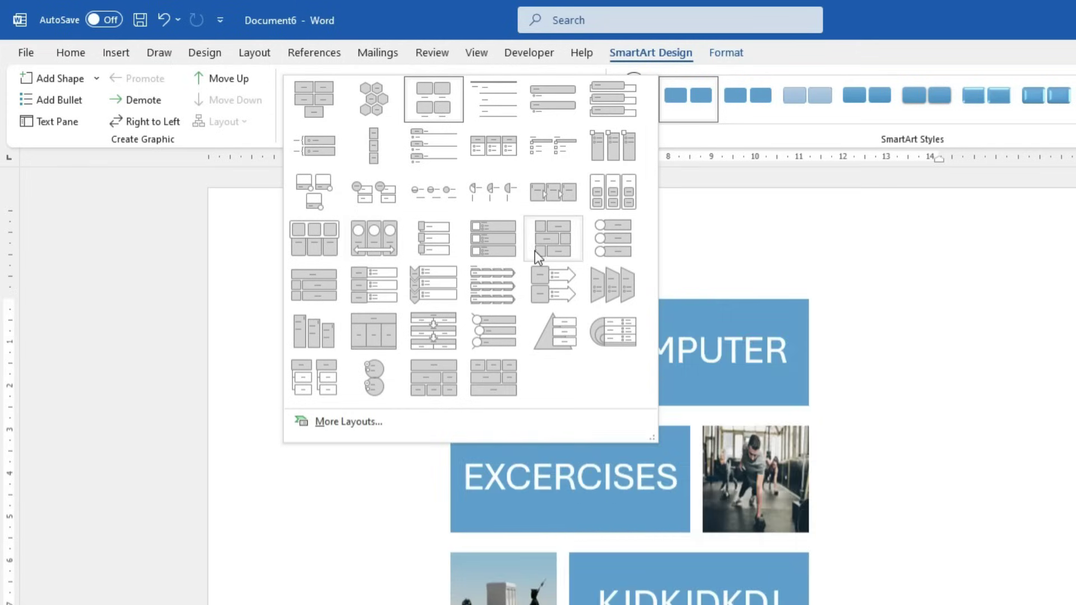
click(232, 251)
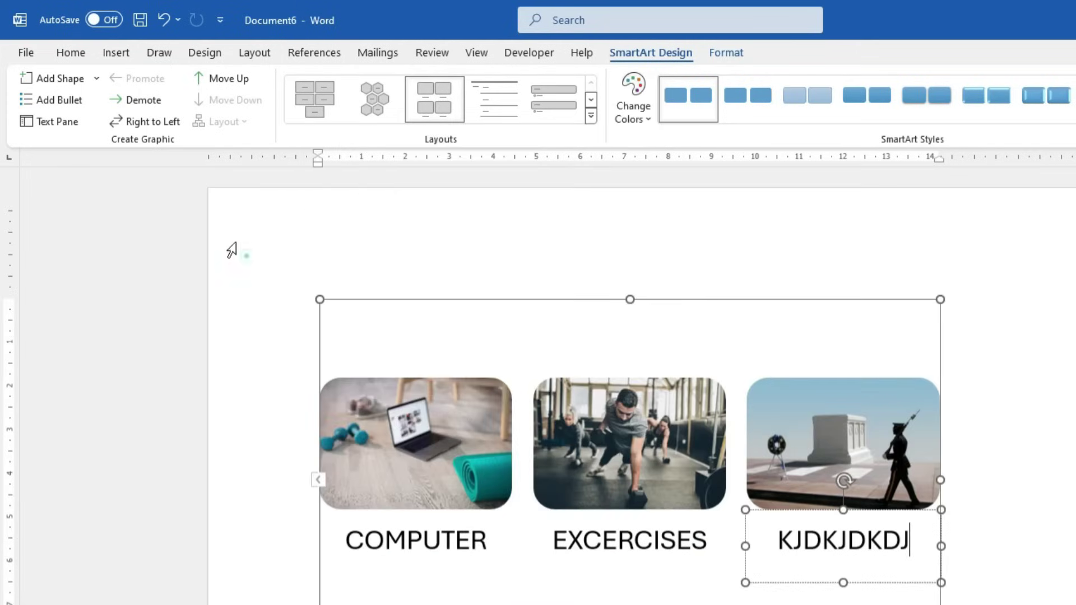
Add a bullet and a fourth empty picture shape to the SmartArt, then move to a blank page
click(73, 107)
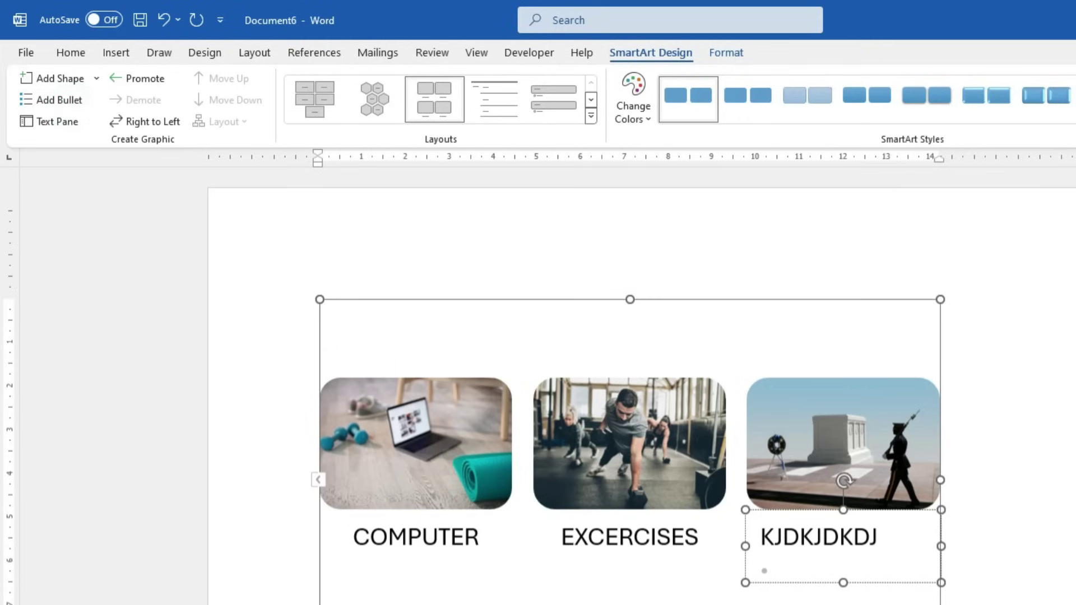
click(70, 85)
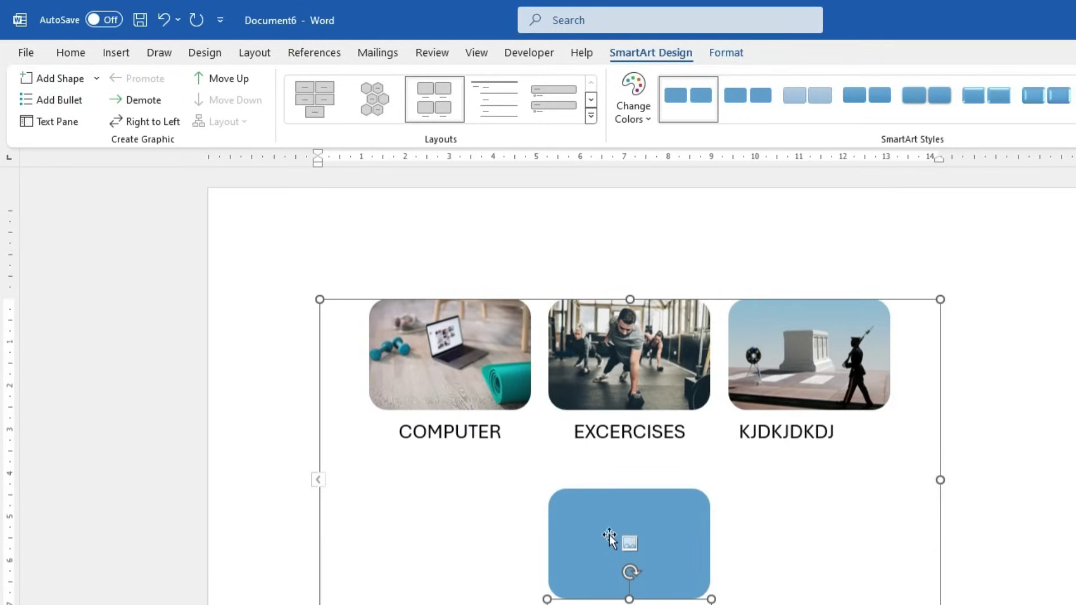
click(54, 122)
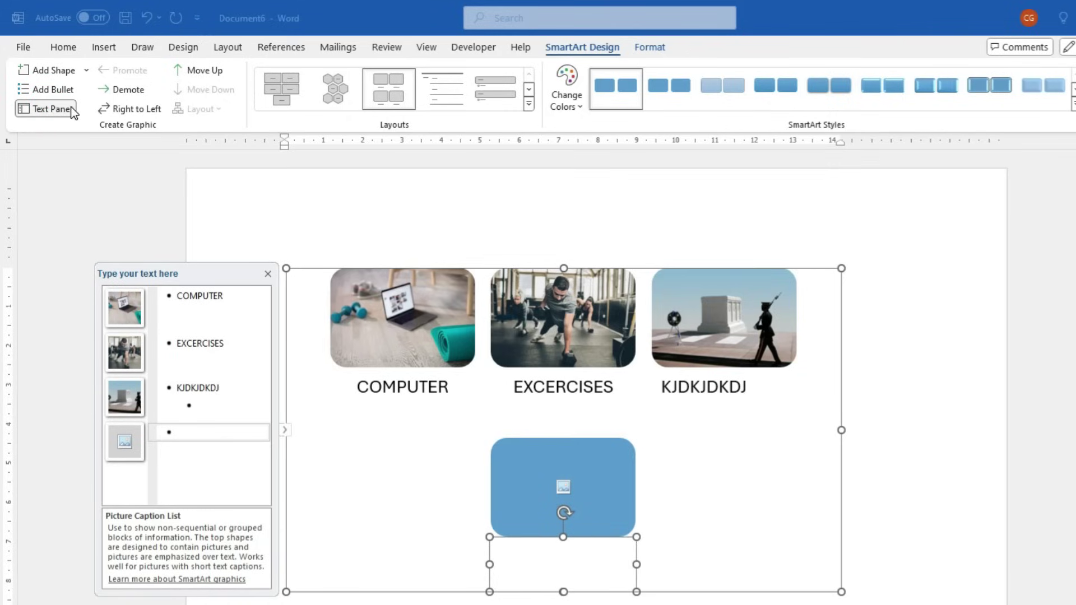
click(269, 274)
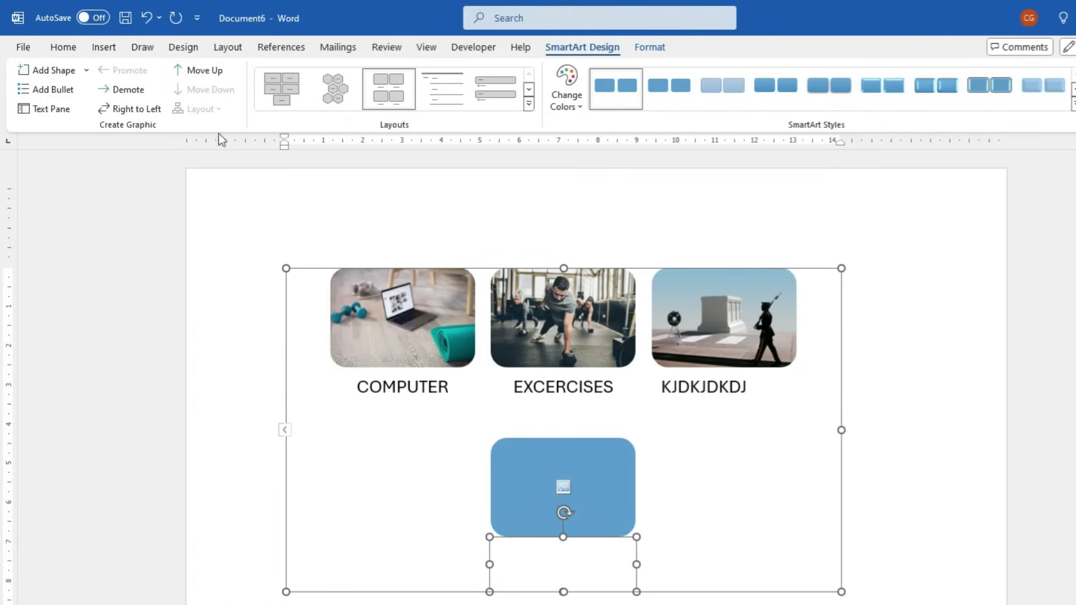
click(649, 47)
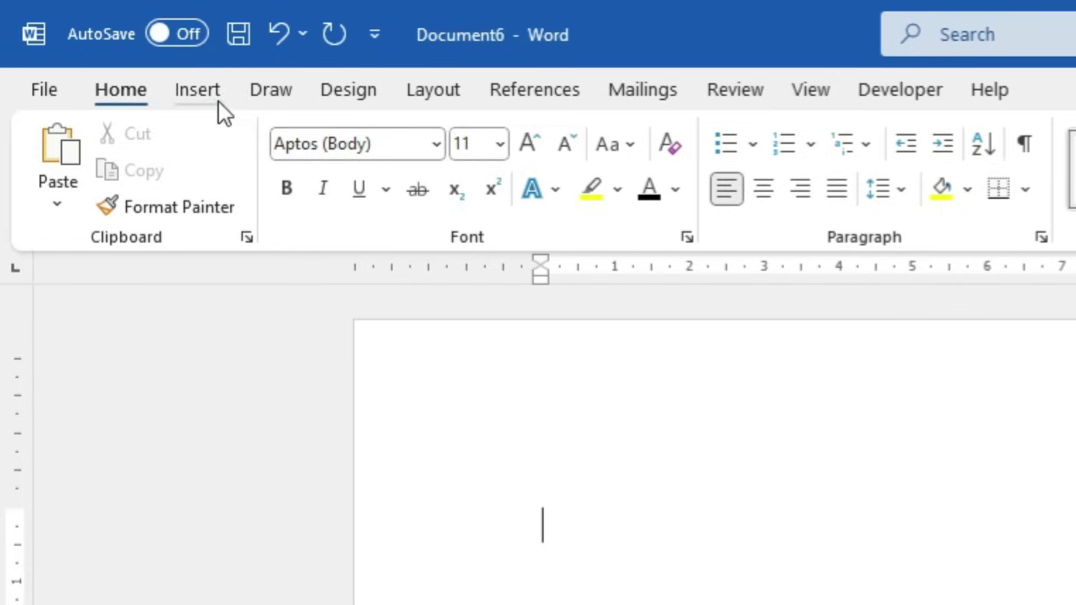
click(115, 51)
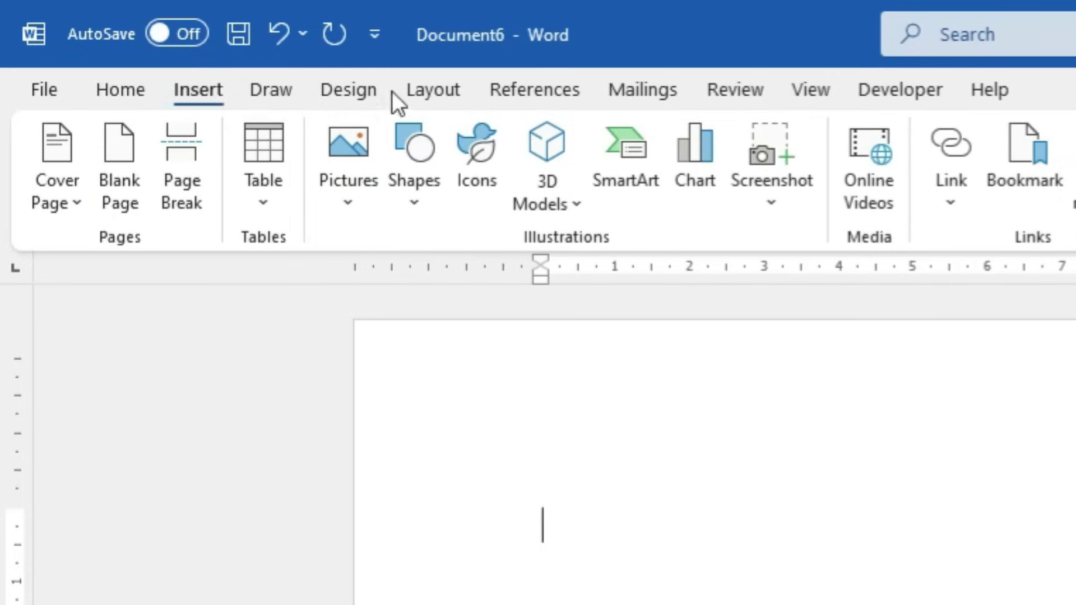
Insert a Hierarchy SmartArt from the Hierarchy category and shrink it
click(630, 188)
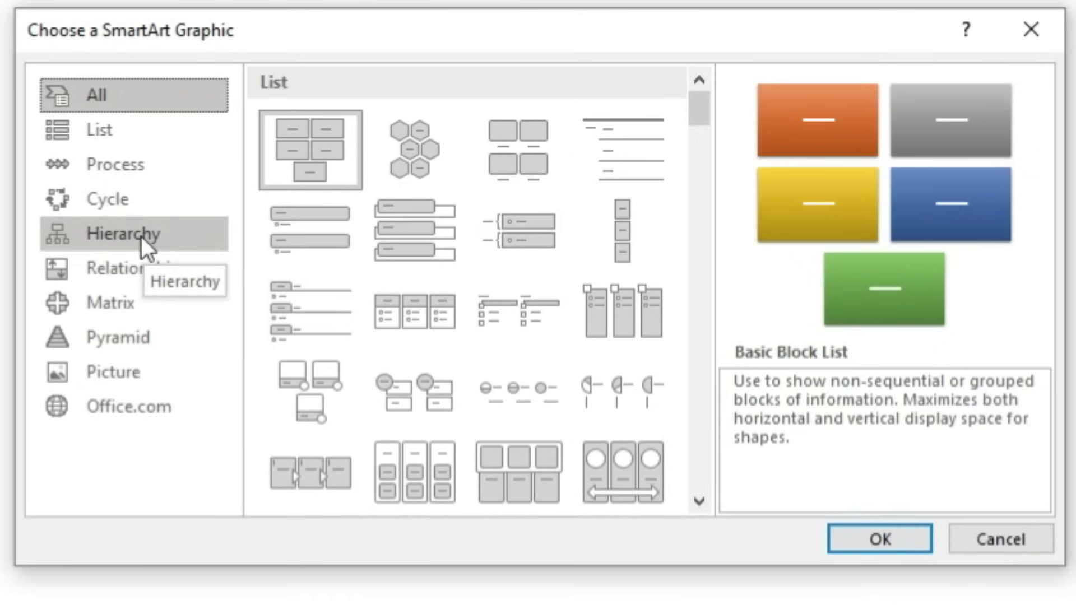
click(104, 237)
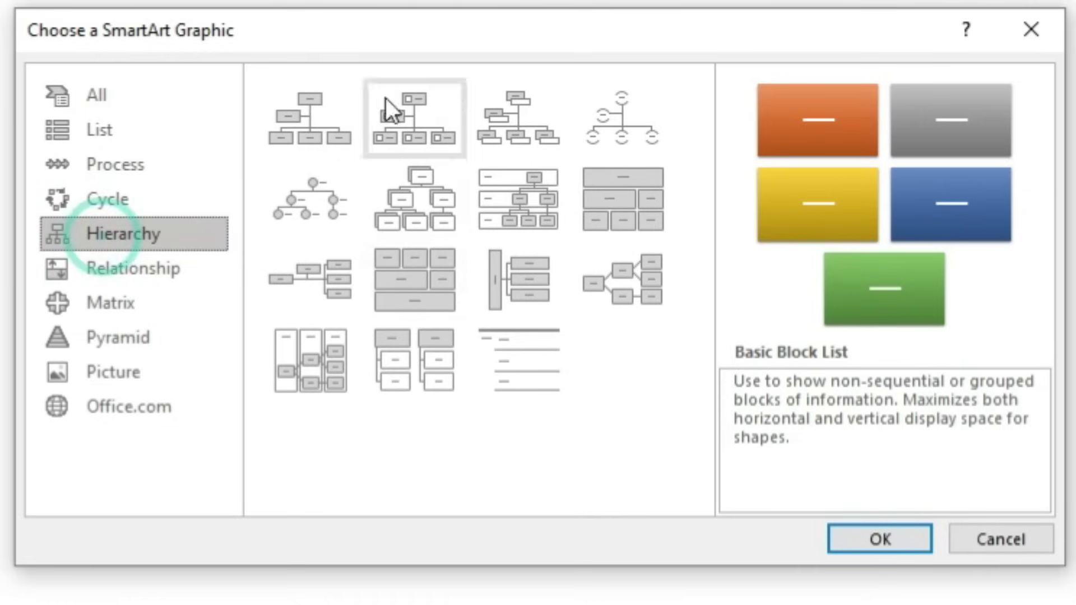
click(429, 211)
click(845, 537)
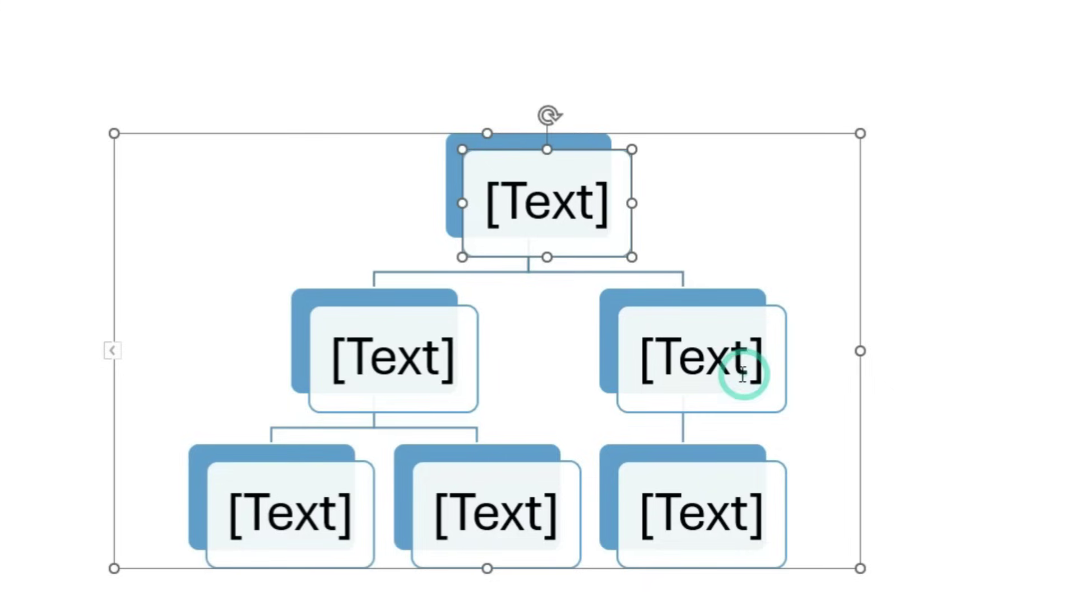
click(785, 133)
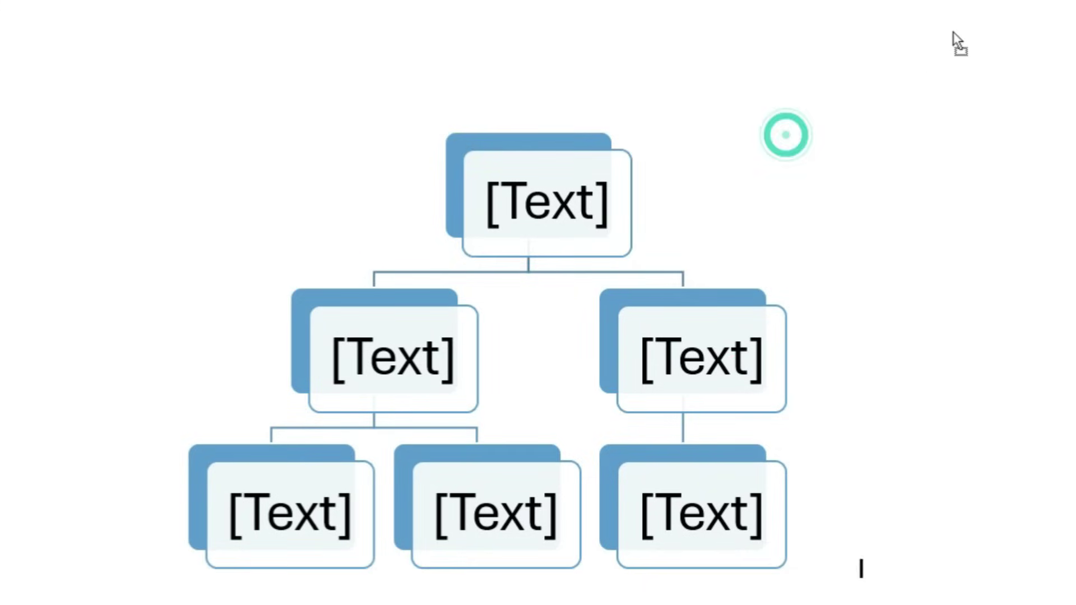
drag(113, 568, 248, 451)
Clear all placeholder entries in the Text Pane and type 'Computer' as the only item
click(112, 298)
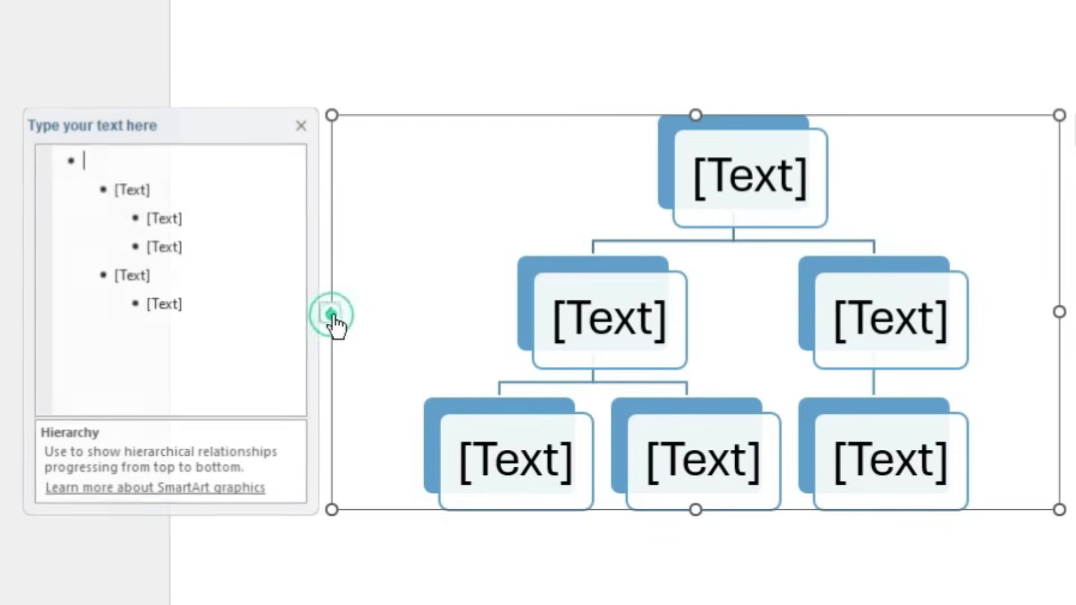
click(231, 330)
key(ctrl+a)
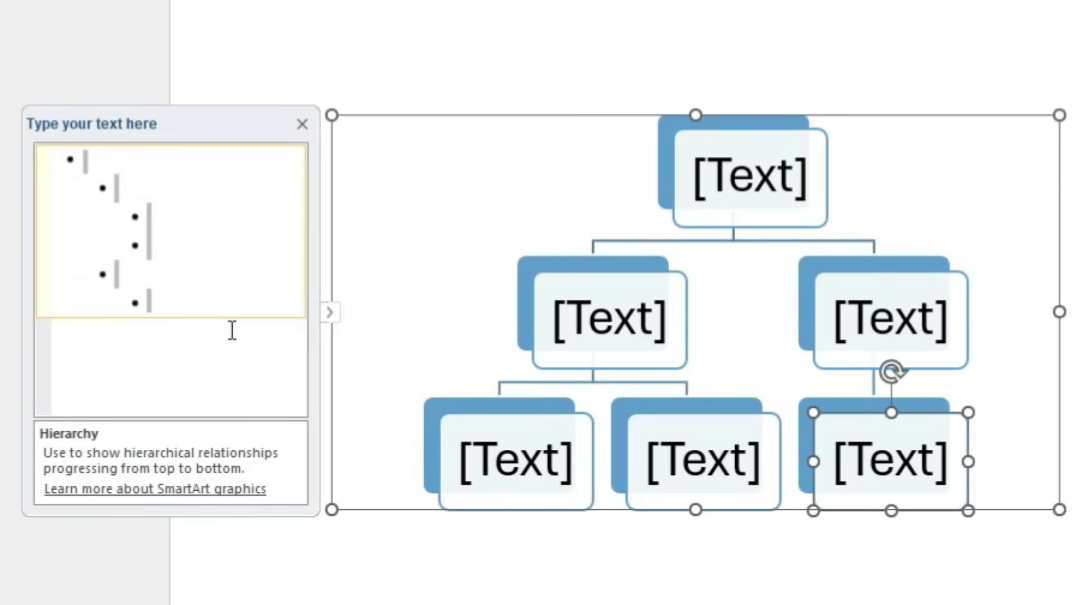
key(Delete)
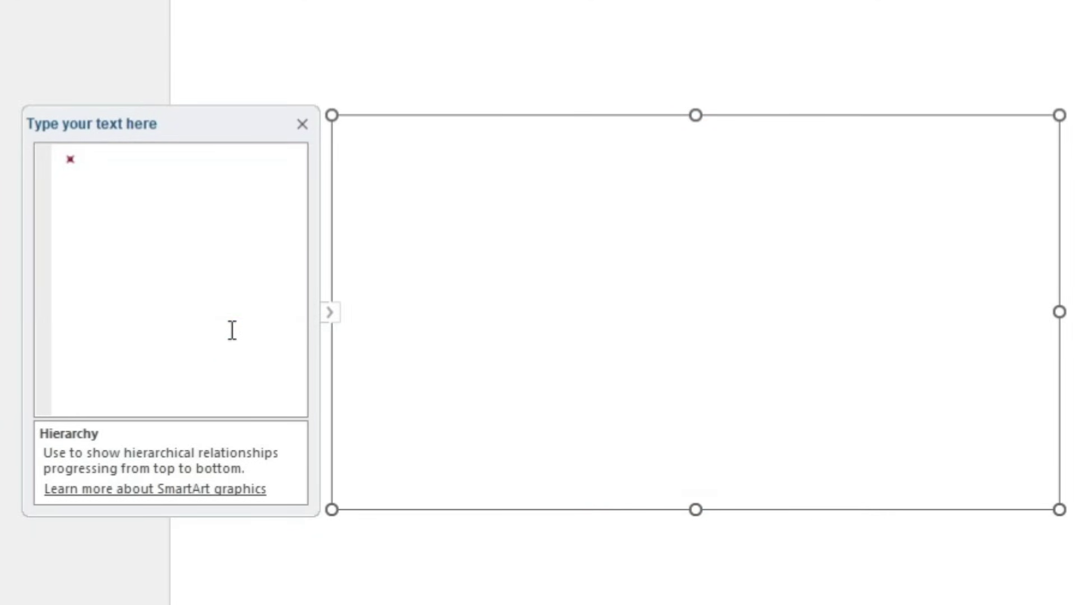
text(cOMP)
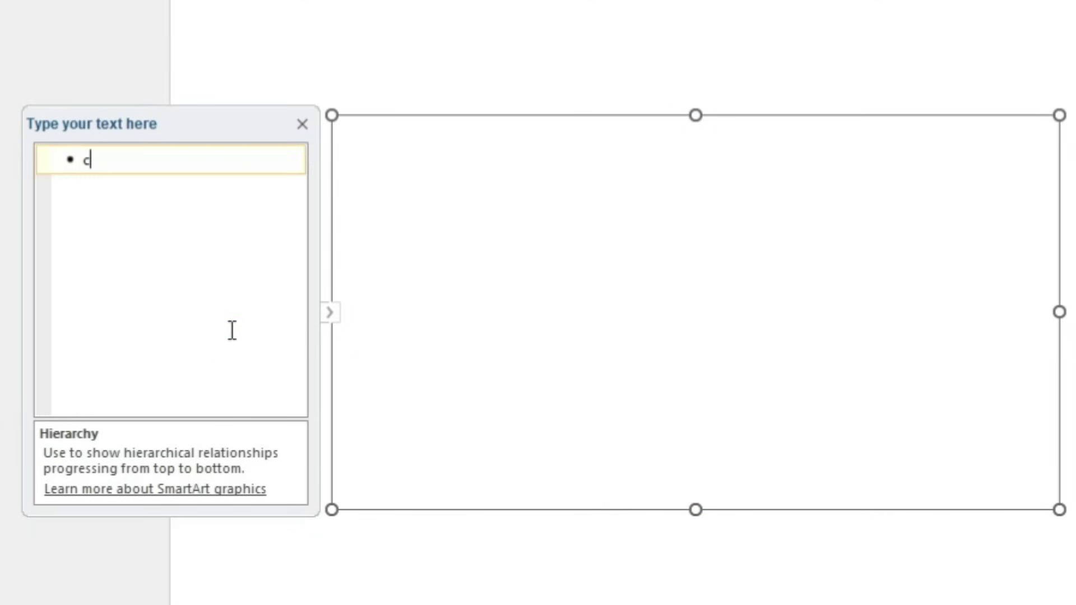
key(BackSpace)
key(BackSpace)
key(BackSpace)
key(BackSpace)
text(Computer)
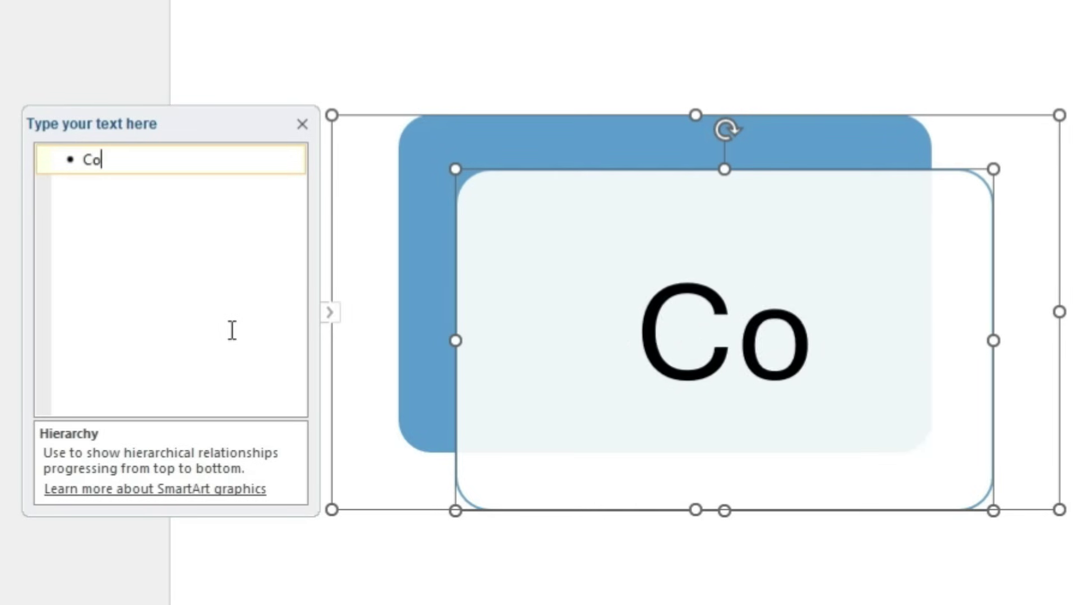
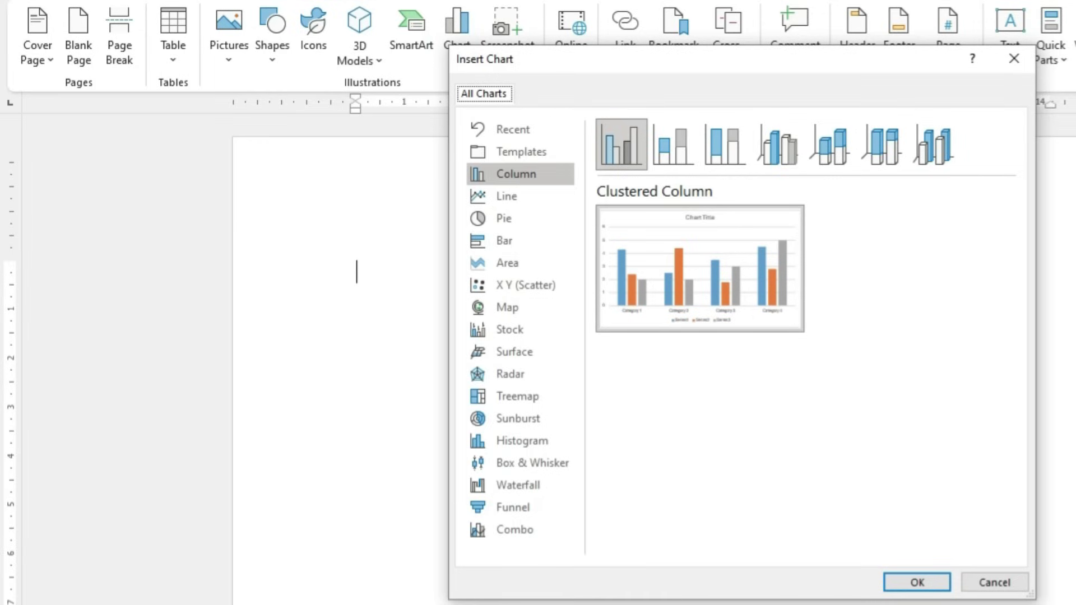
Insert the clustered column chart and enlarge its data sheet so all rows show
click(933, 586)
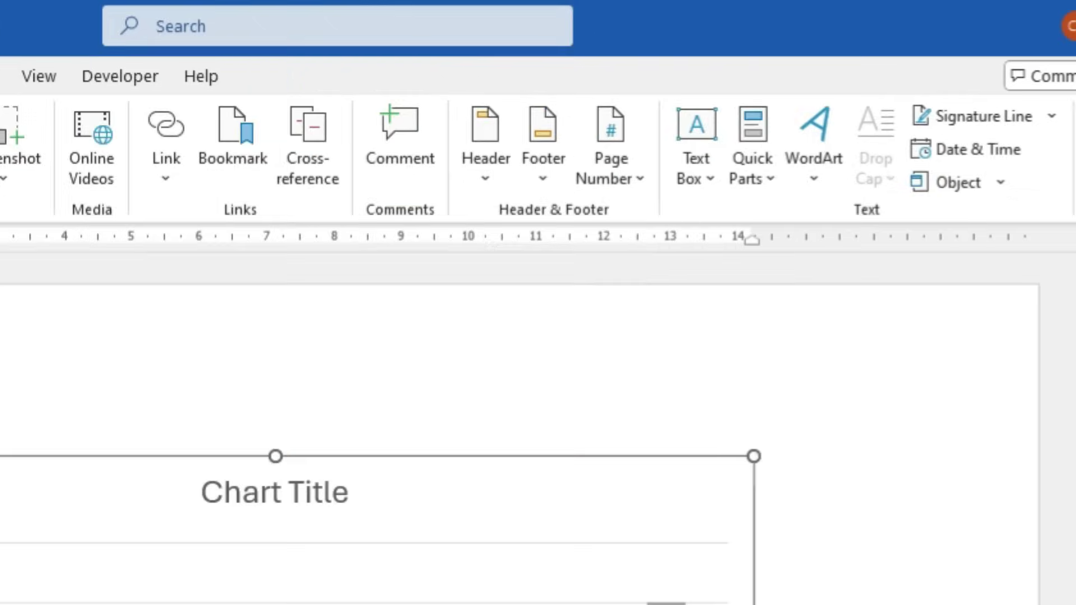
drag(415, 221, 766, 186)
drag(860, 424, 859, 458)
drag(745, 180, 883, 146)
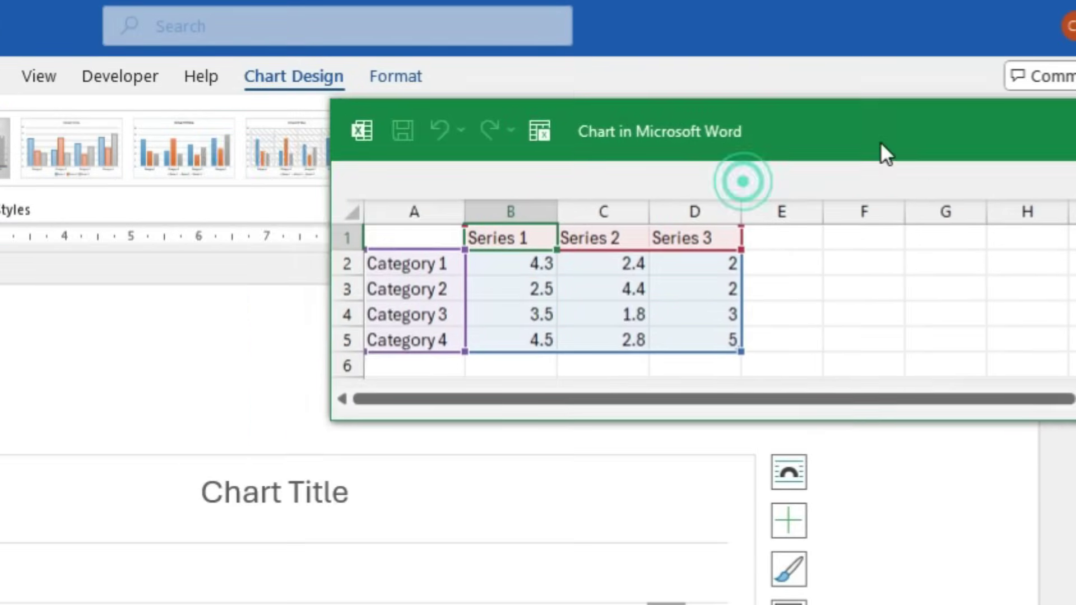
Rename the four categories to Grocery, Garments, Electronics and Kids
click(415, 274)
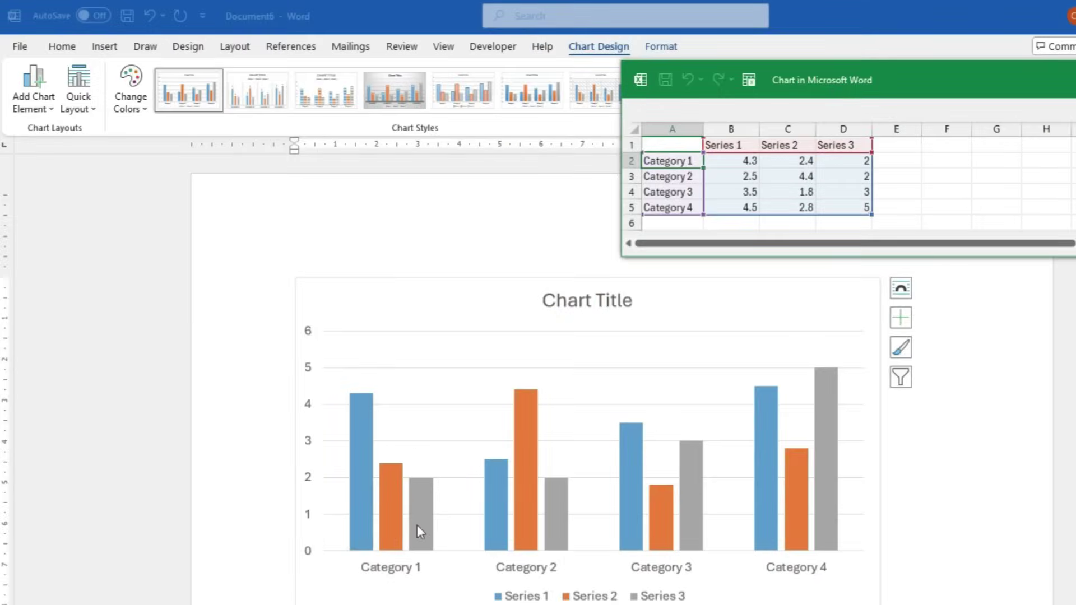
text(Geo)
key(BackSpace)
key(BackSpace)
text(rocery)
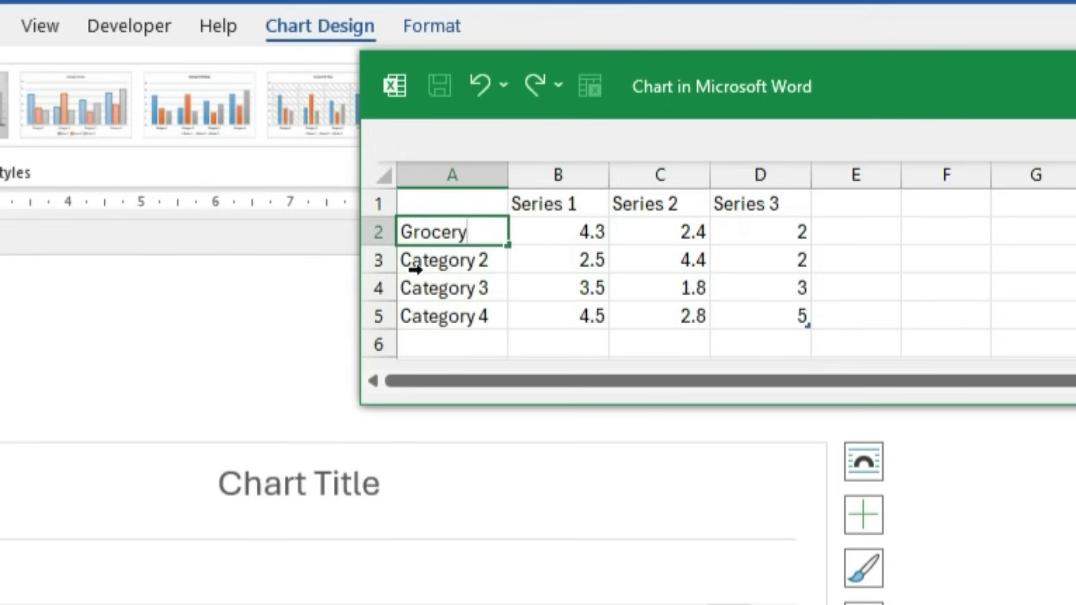
click(415, 269)
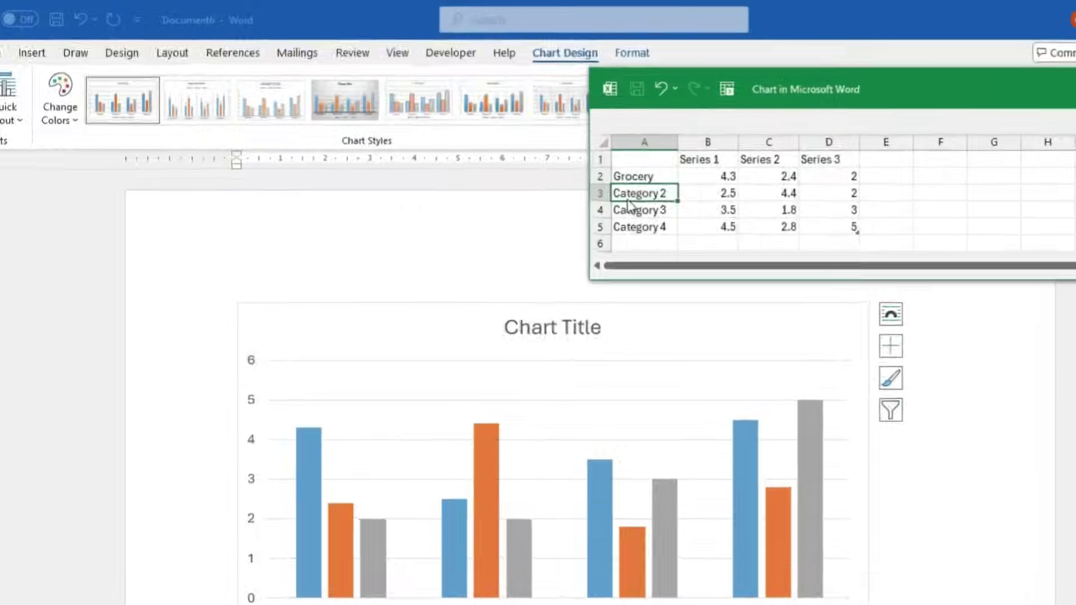
text(Garments)
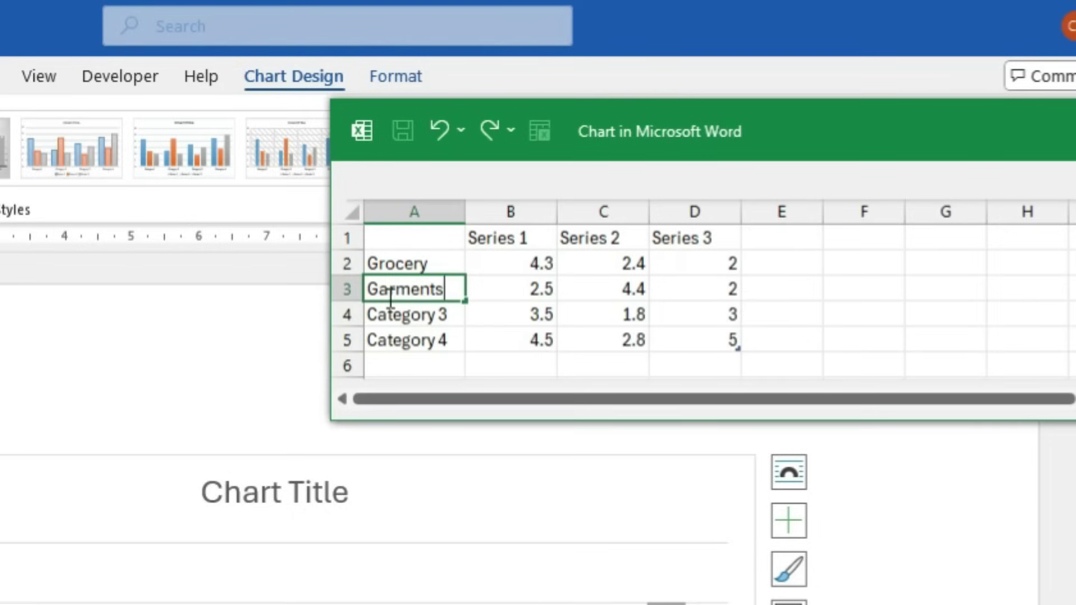
key(Return)
text(Electronics)
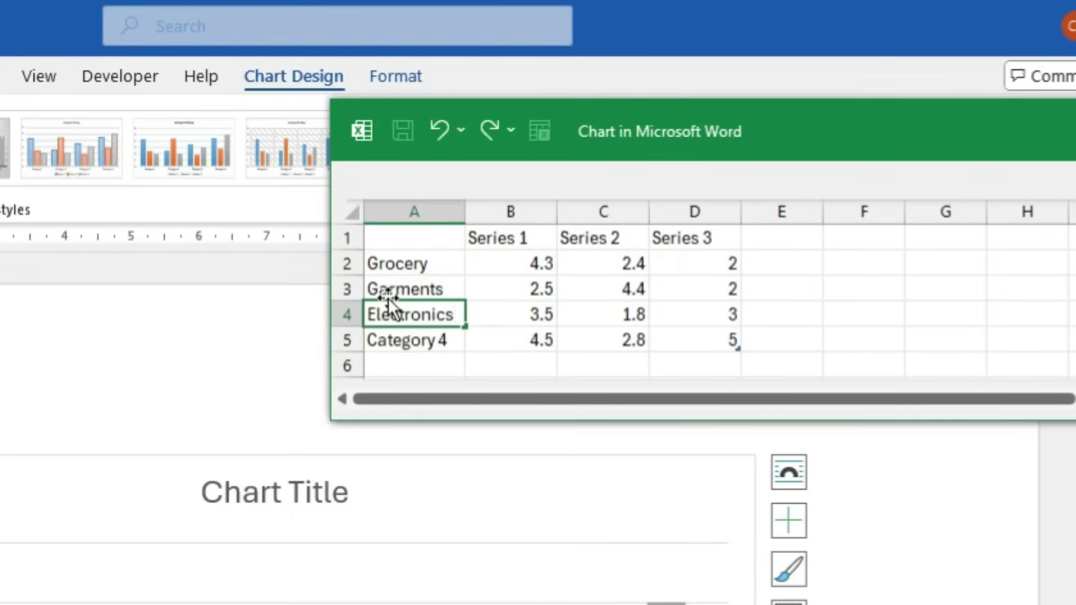
key(Return)
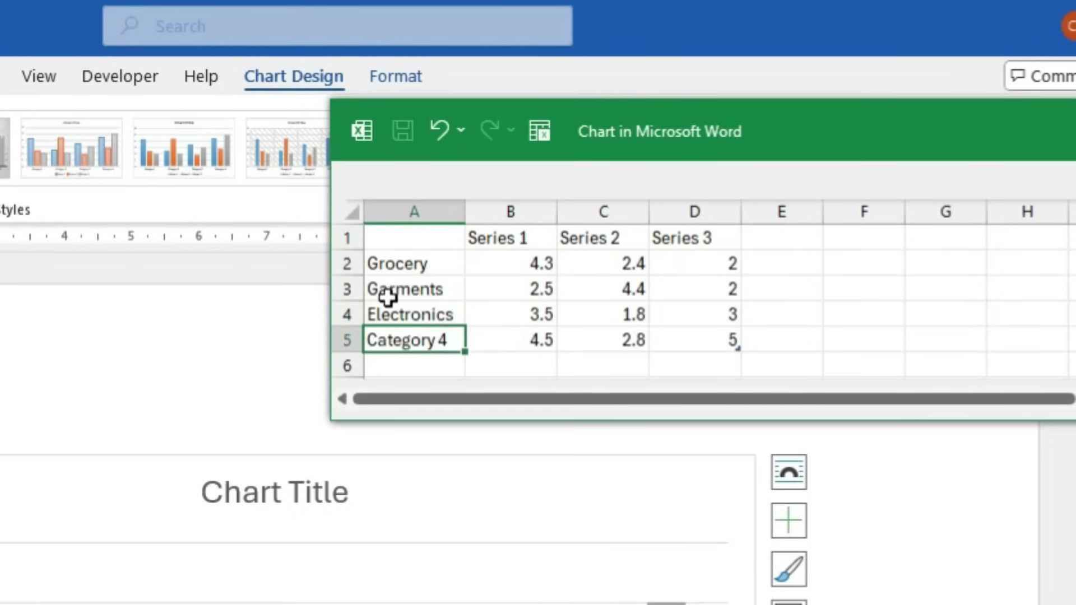
text(M)
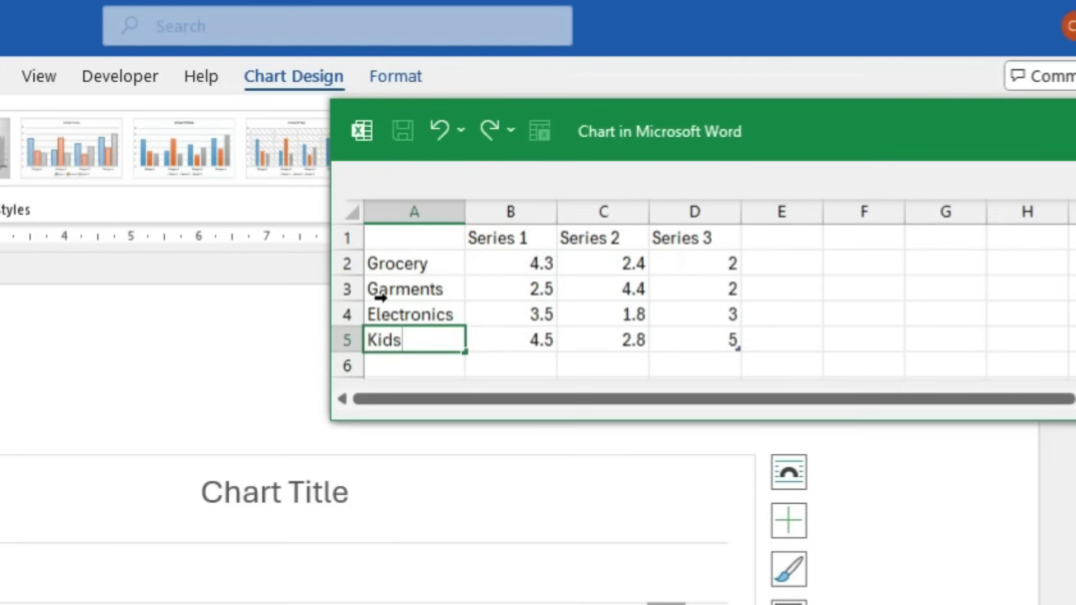
key(Tab)
Rename the three series headers to 2021, 2022 and 2023
key(Up)
key(Up)
key(Up)
key(Up)
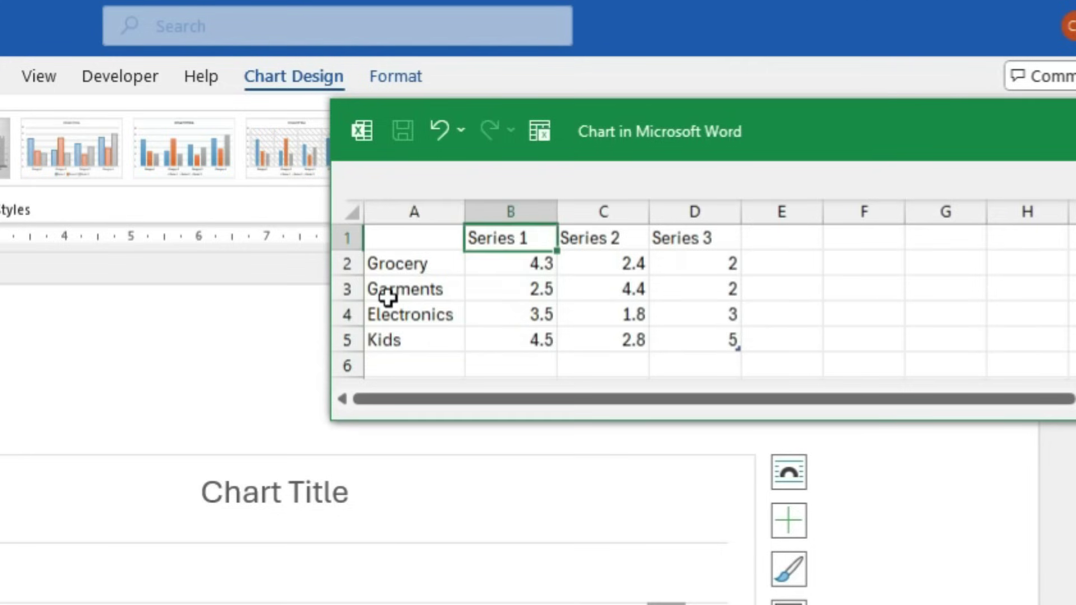
text(202)
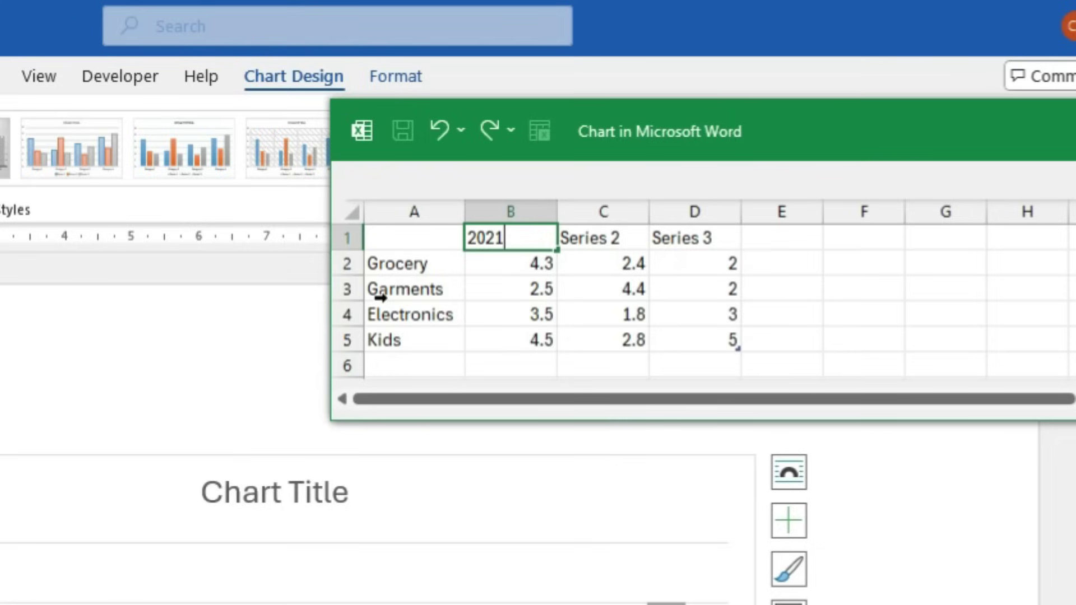
text(1)
key(Tab)
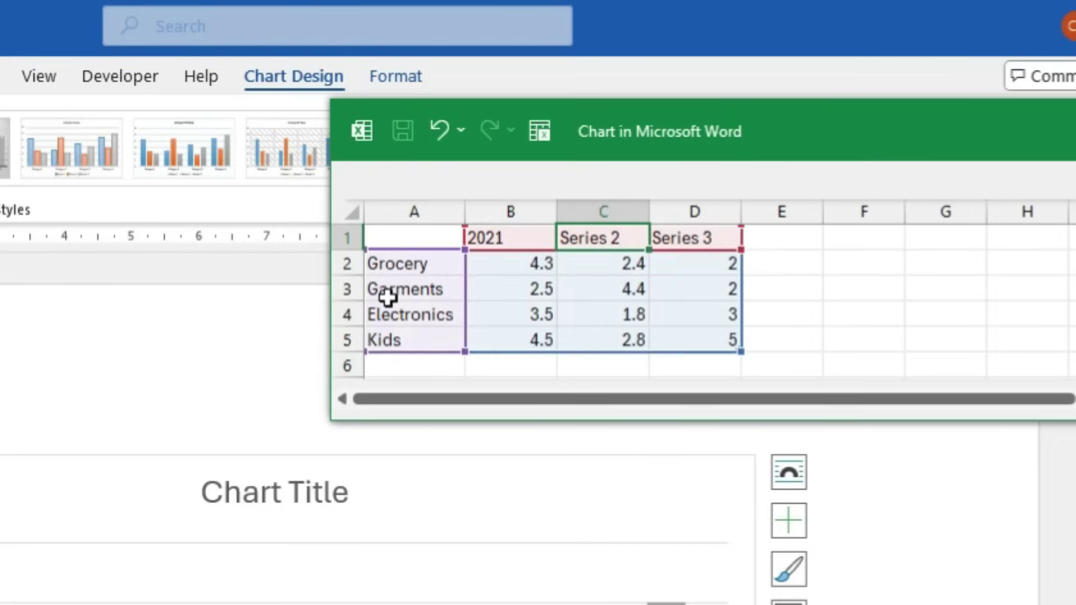
text(2022)
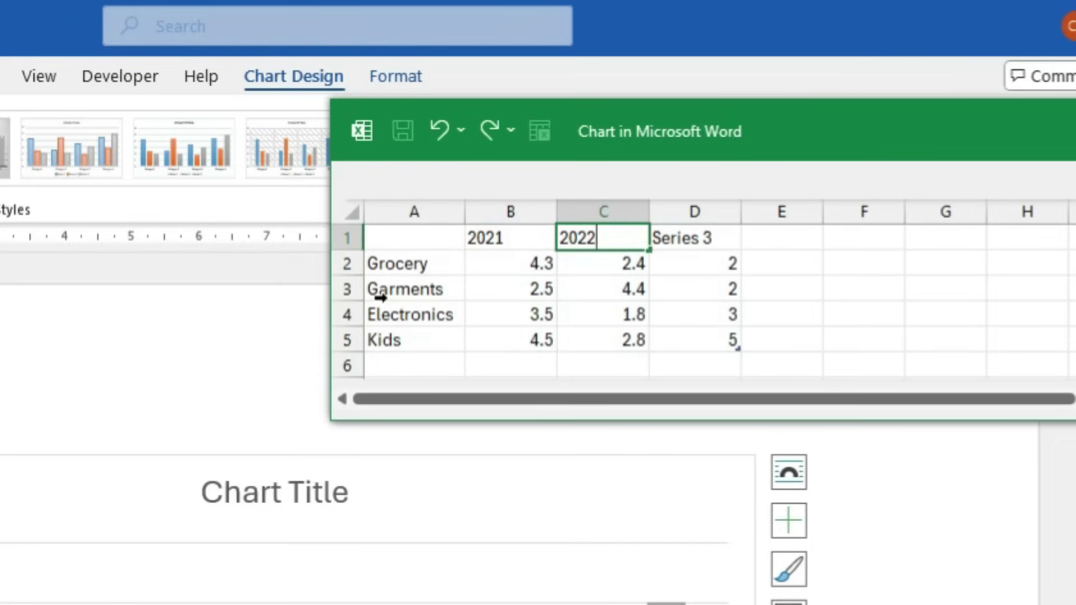
key(Tab)
text(202)
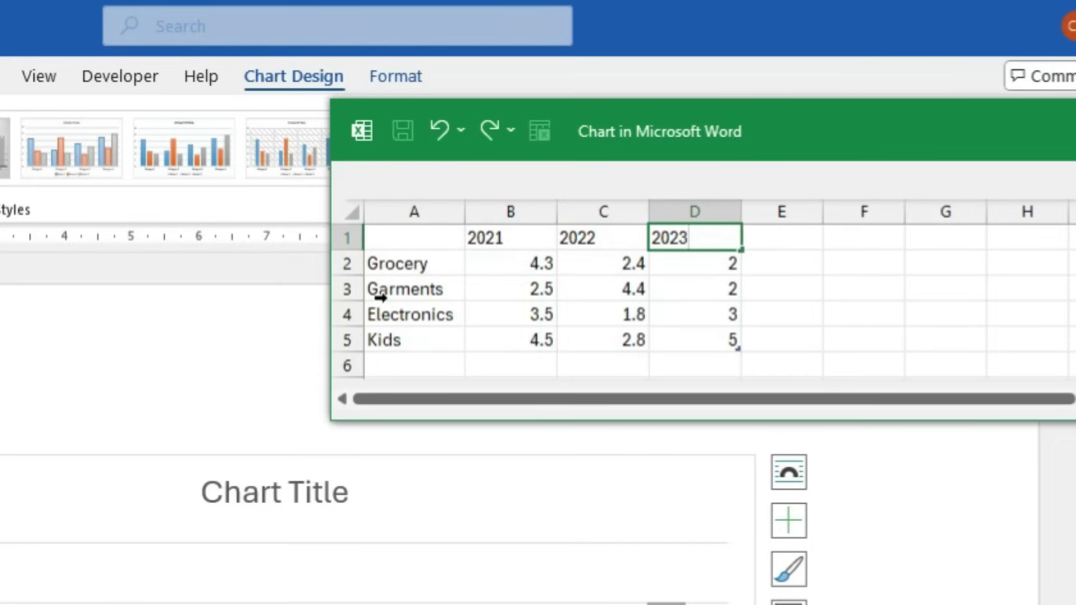
text(3)
key(Return)
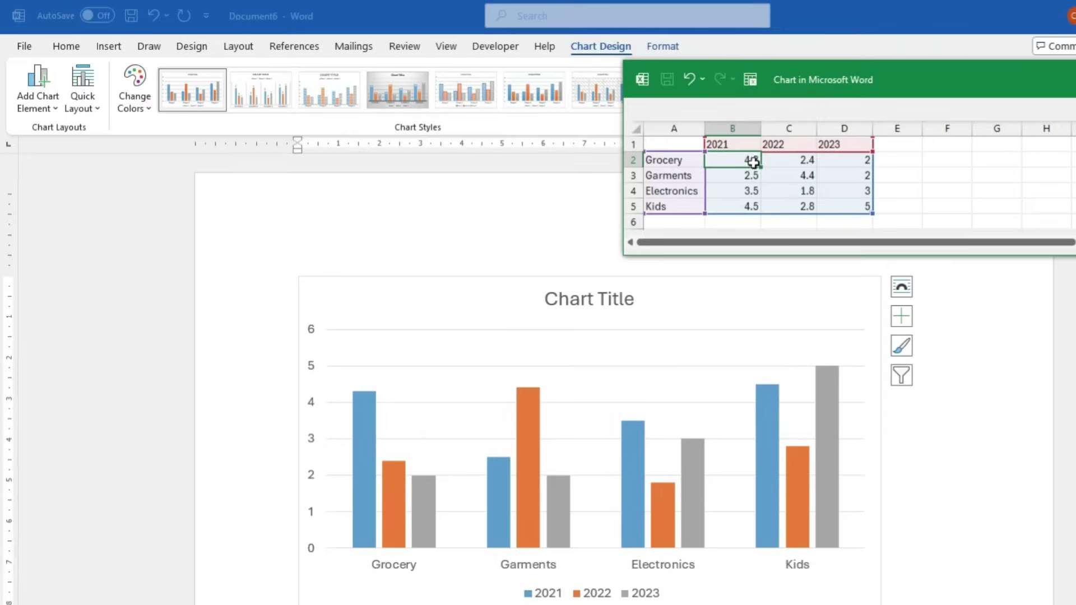
Enter the 2021 values 45, 65, 47 and 49
click(753, 162)
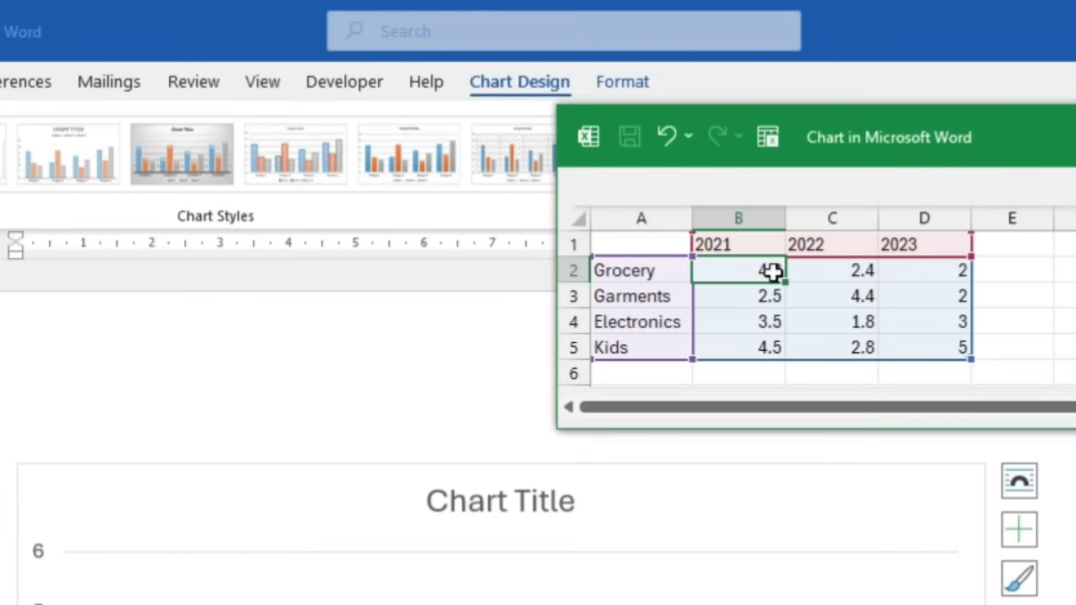
double_click(774, 273)
key(Return)
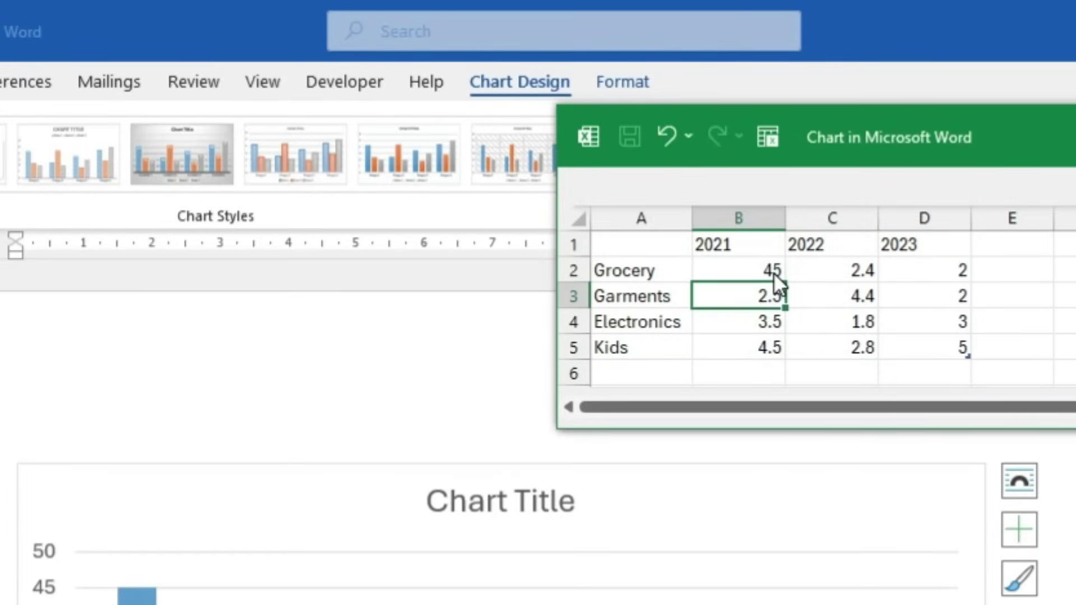
text(65)
key(Return)
text(47)
key(Return)
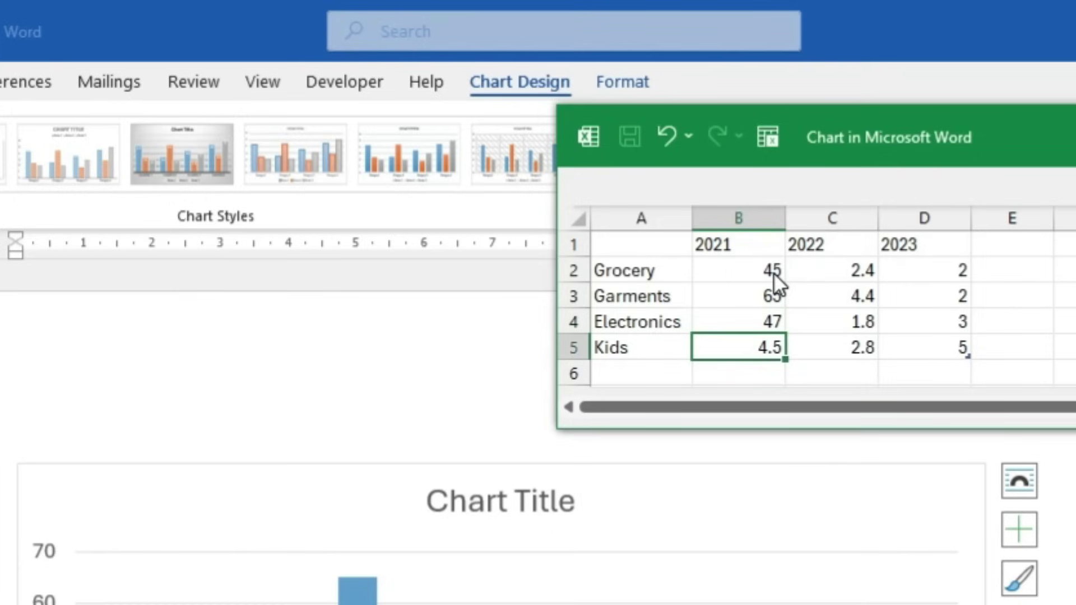
text(49)
key(Tab)
Enter the 2022 values 48, 65, 85 and 45
key(Up)
key(Up)
key(Up)
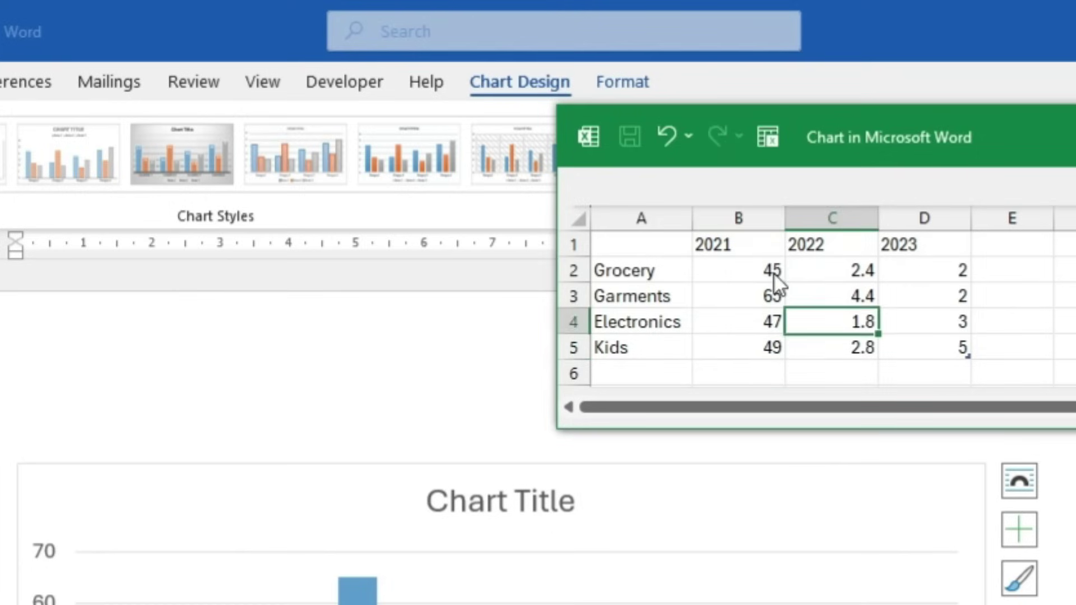
text(48)
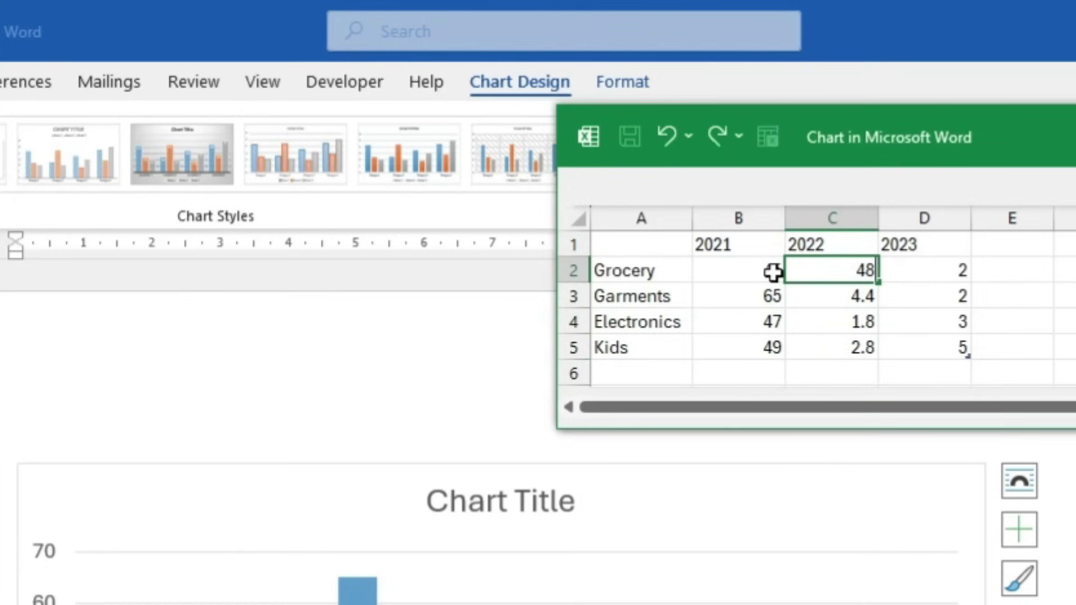
key(Return)
text(65)
key(Return)
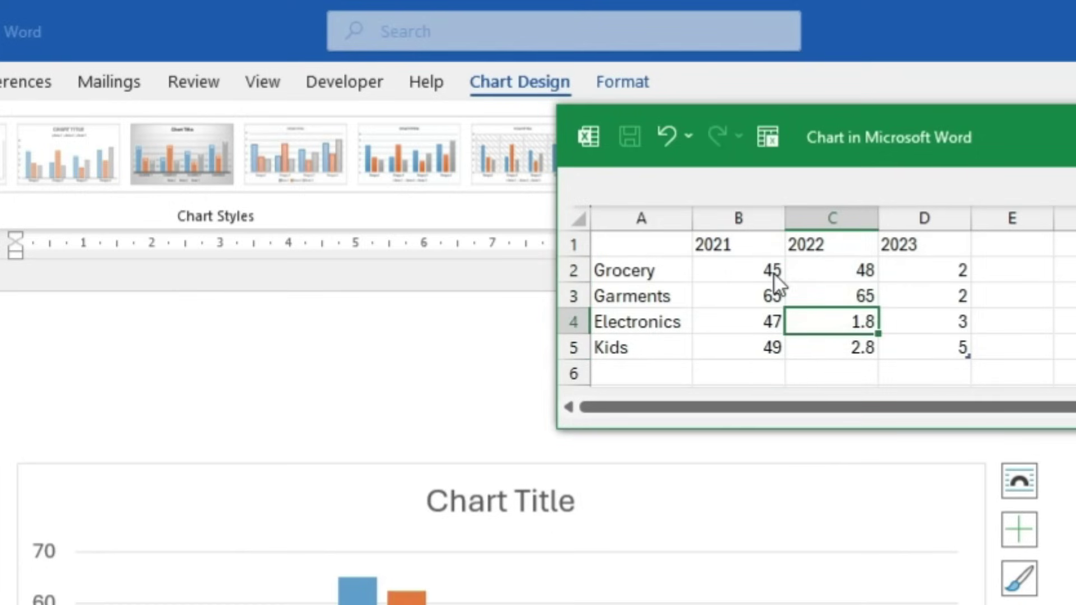
text(85)
key(Return)
text(45)
key(Return)
Enter the 2023 values 78, 47, 95 and 74, then close the data sheet
key(Right)
key(Up)
key(Up)
key(Up)
key(Up)
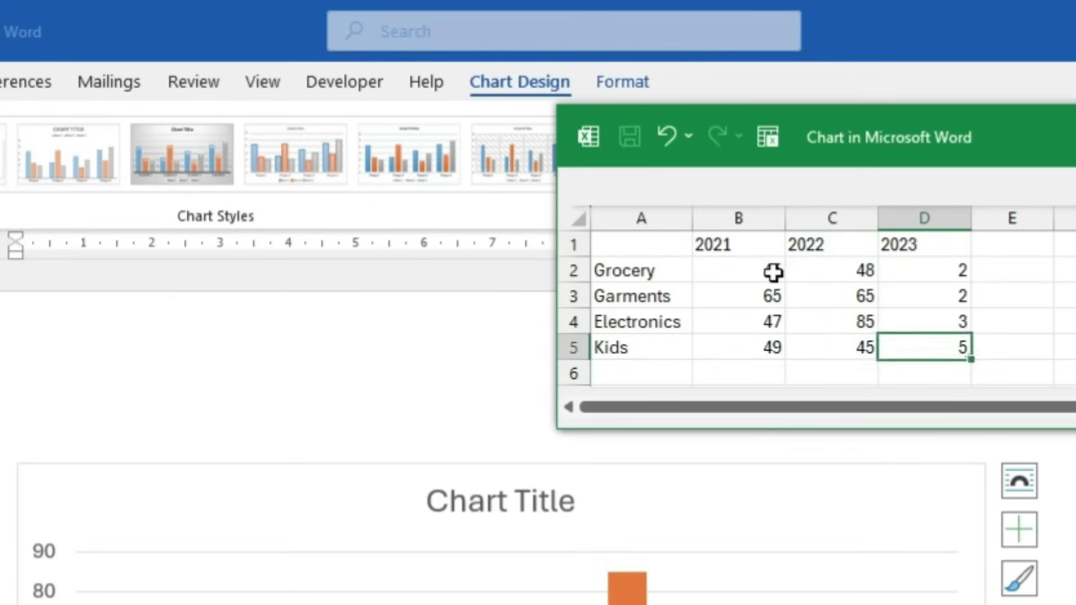
text(78)
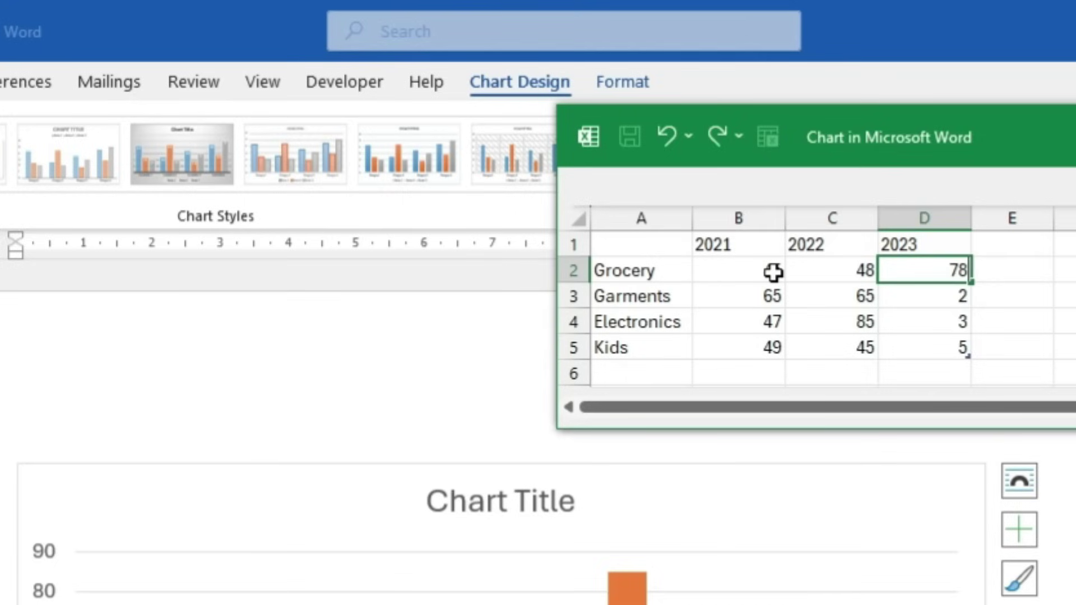
key(Return)
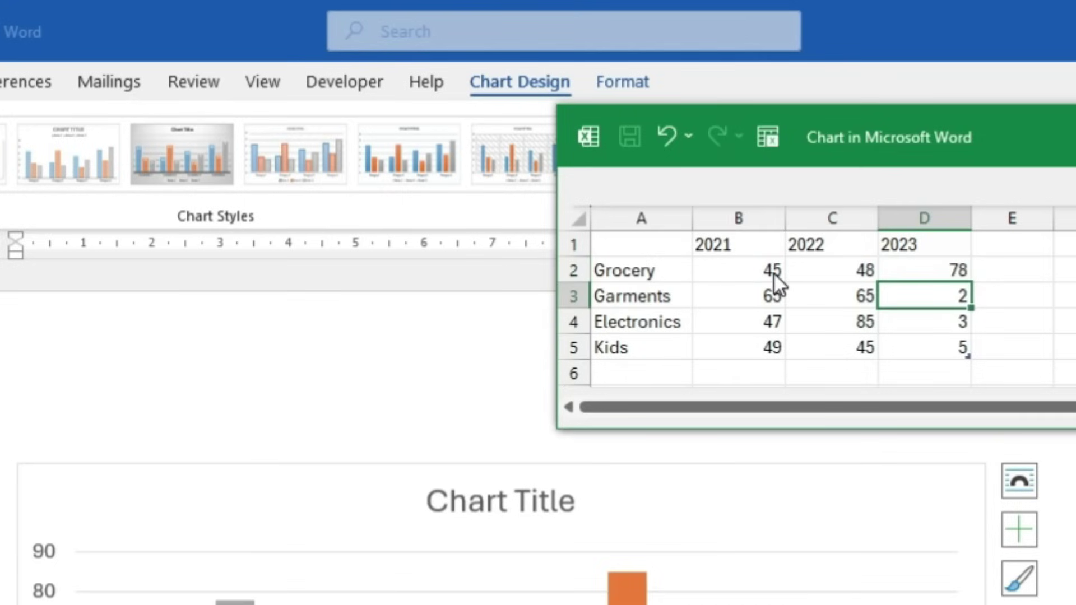
text(47)
key(Return)
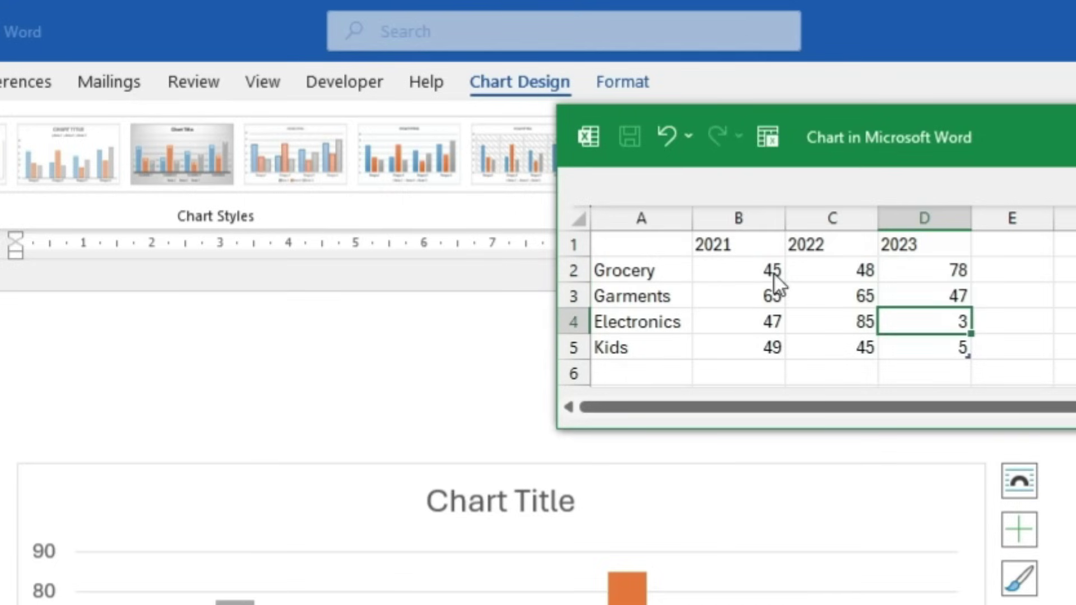
text(95)
key(Return)
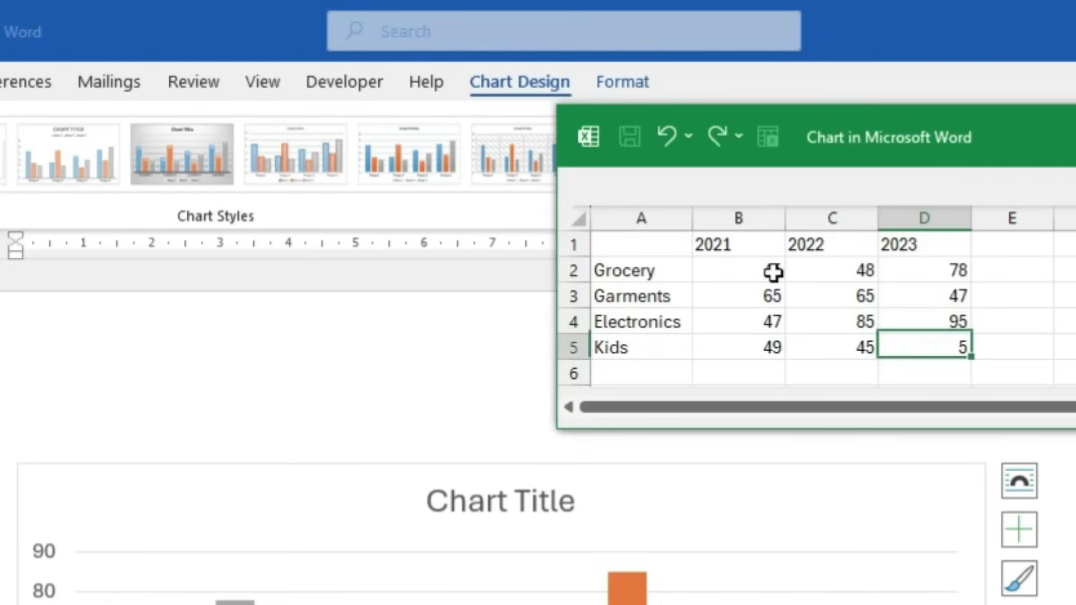
text(74)
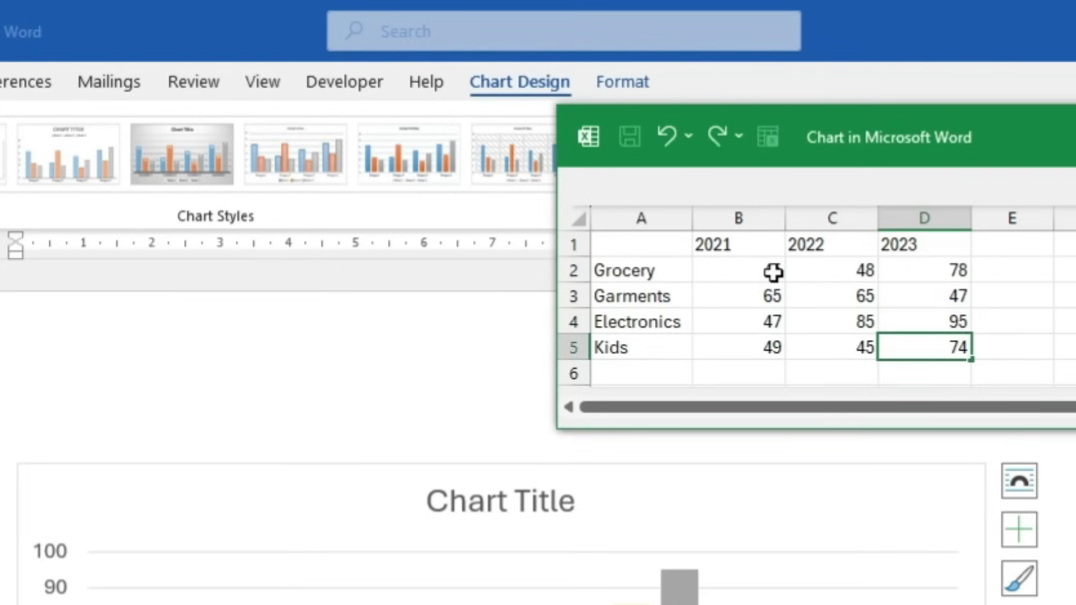
key(Return)
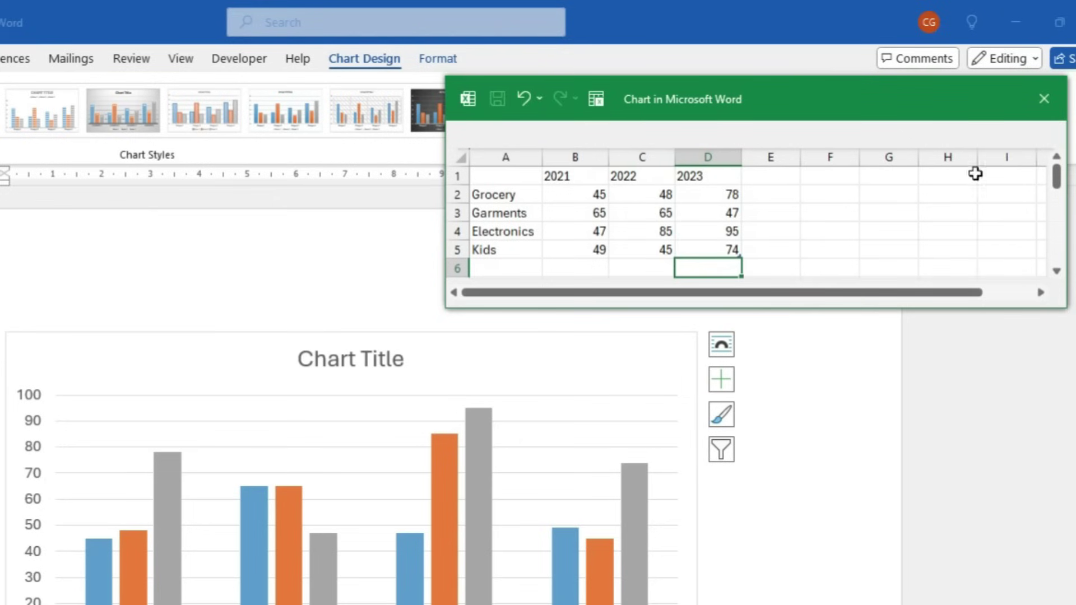
click(1043, 99)
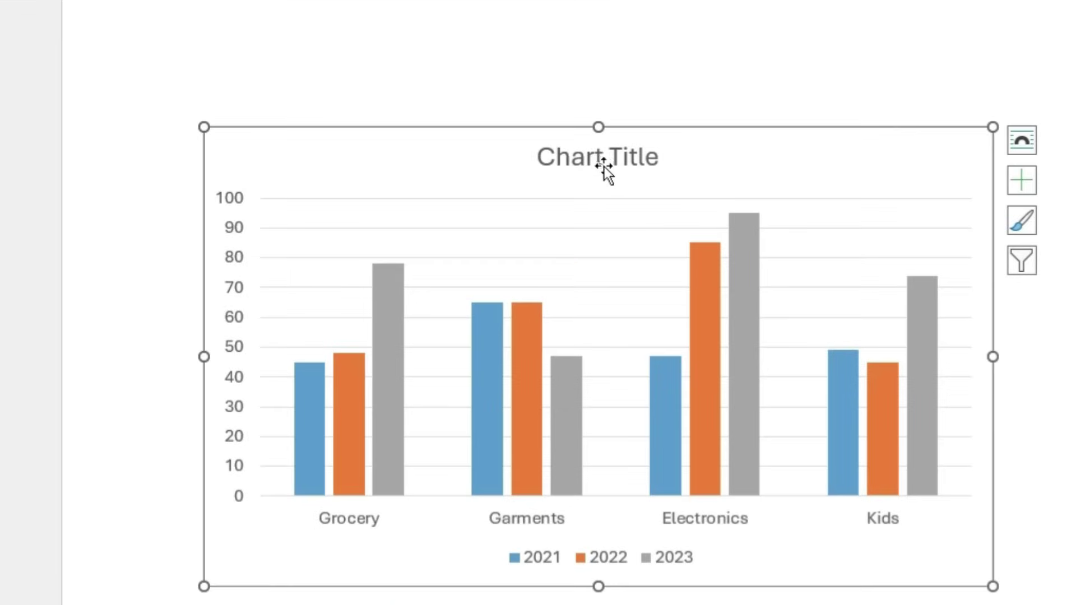
Replace the chart title with 'Sales data in Lakhs'
click(604, 162)
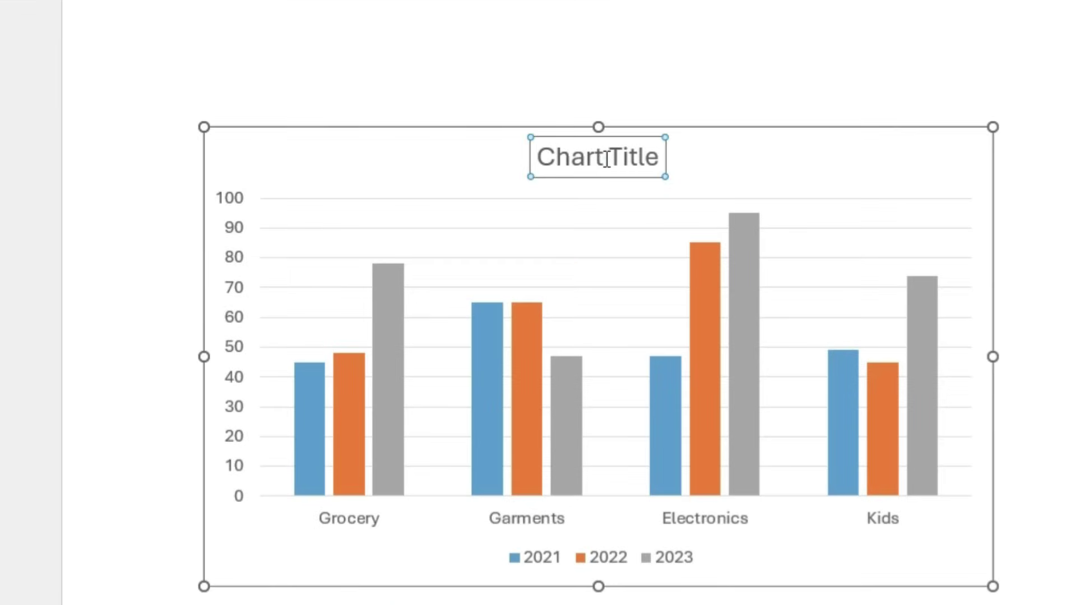
click(757, 157)
click(428, 153)
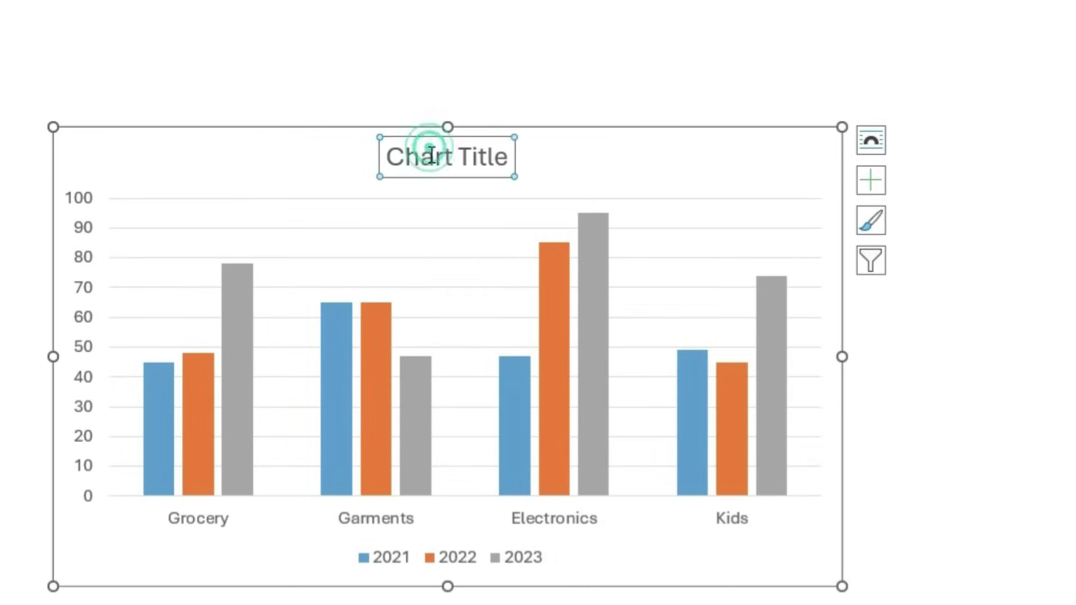
triple_click(428, 158)
text(Sales)
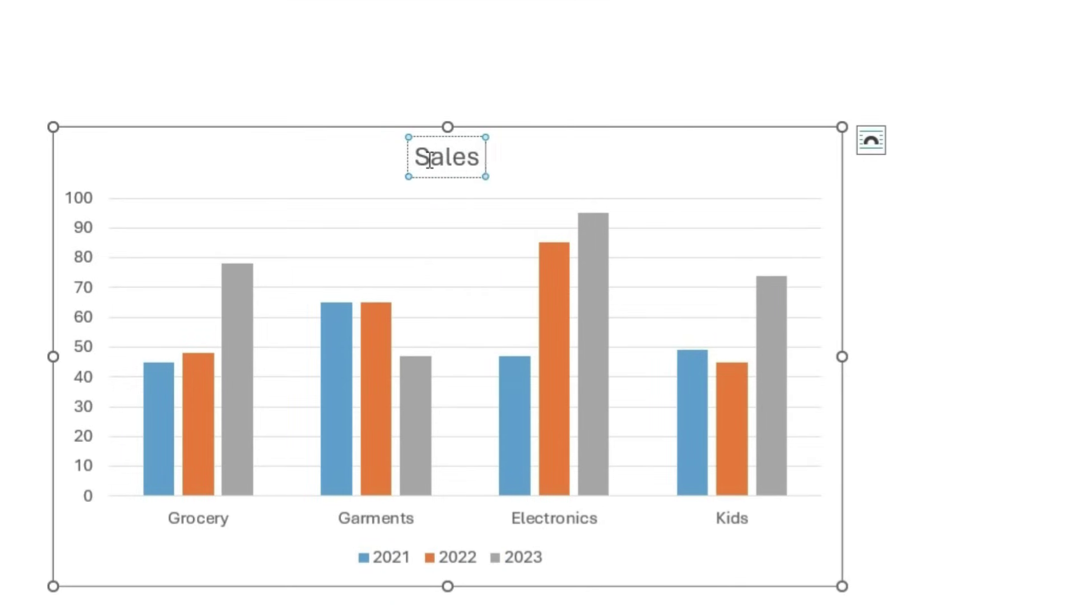
text( data in Laks)
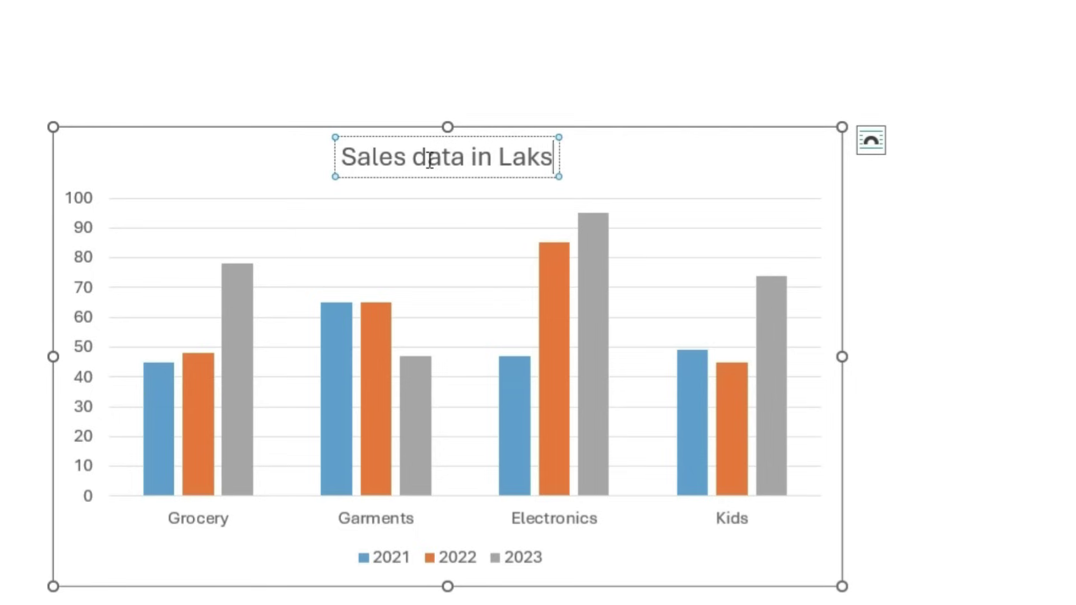
key(BackSpace)
text(hs)
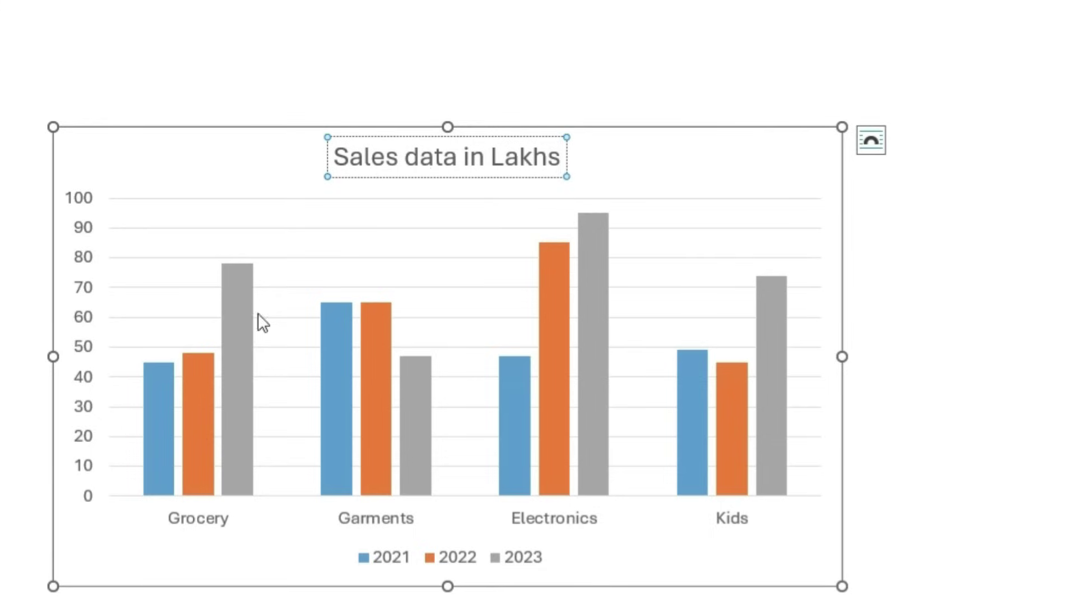
Apply the dark charcoal Style 8 chart style and select the 2023 series bars
mouse_move(250, 309)
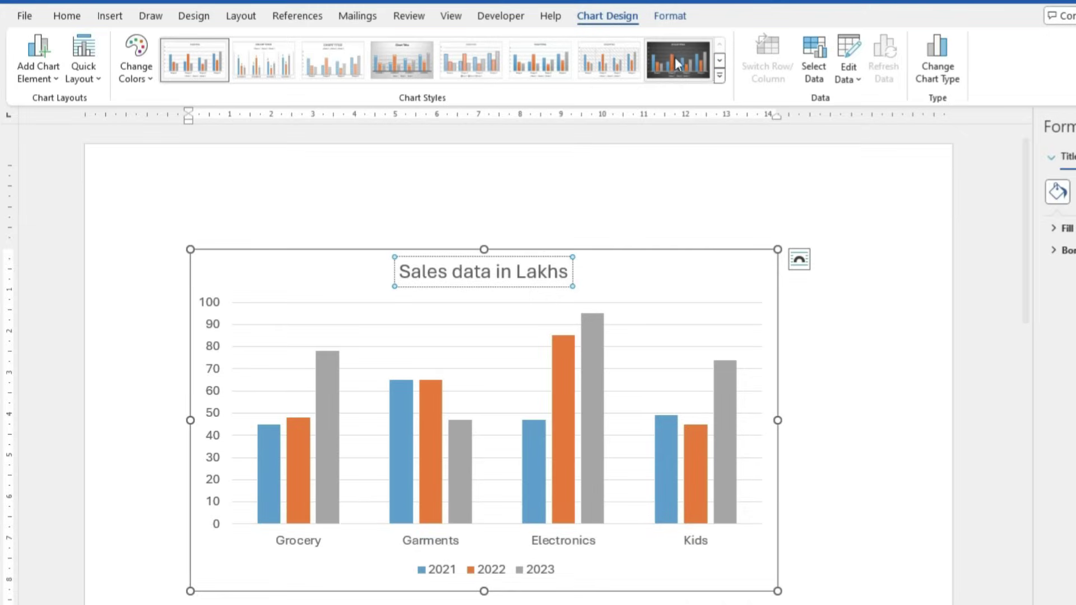
click(719, 75)
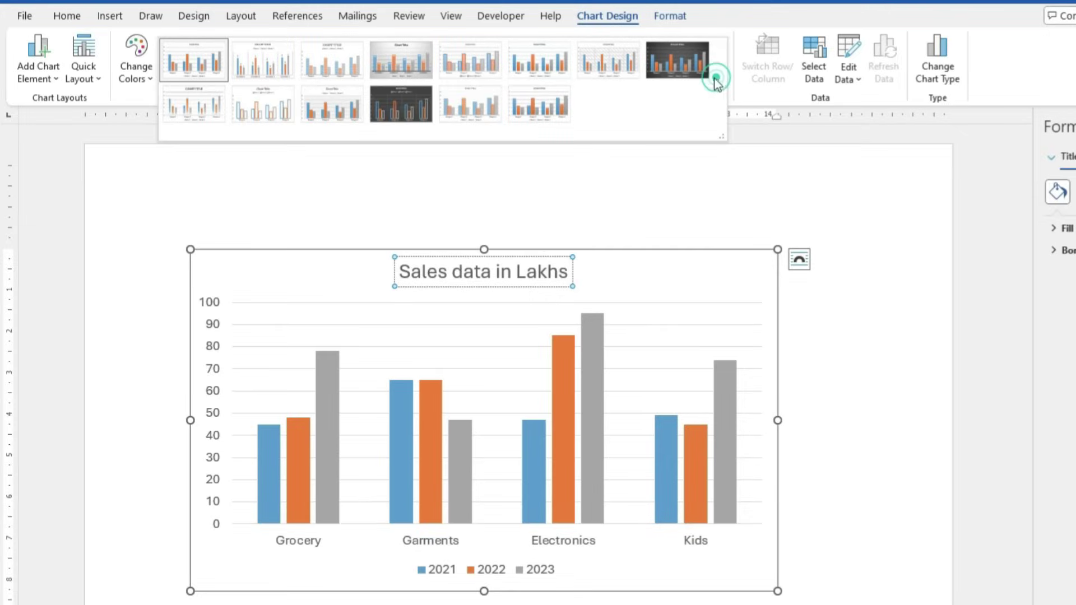
click(689, 59)
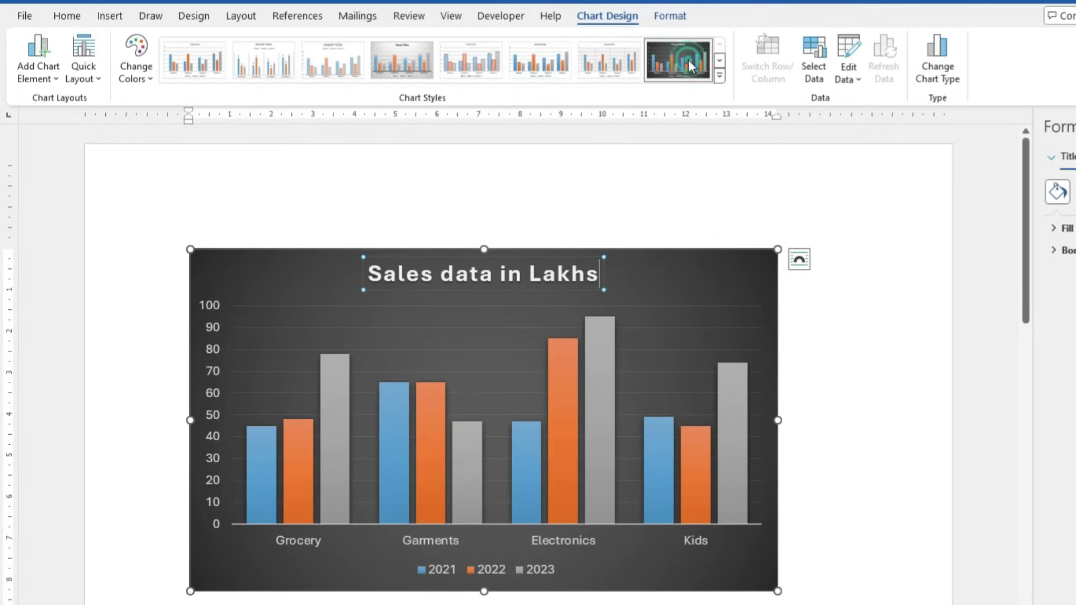
click(342, 453)
mouse_move(327, 448)
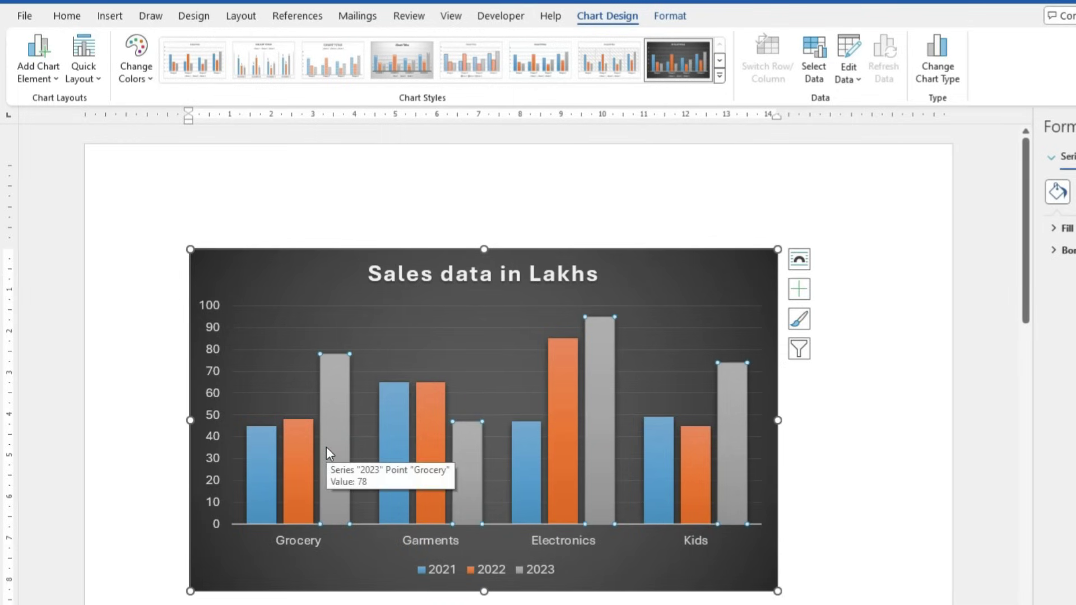
Fill the 2023 bars green, the 2022 bars red and the 2021 bars dark blue
click(672, 17)
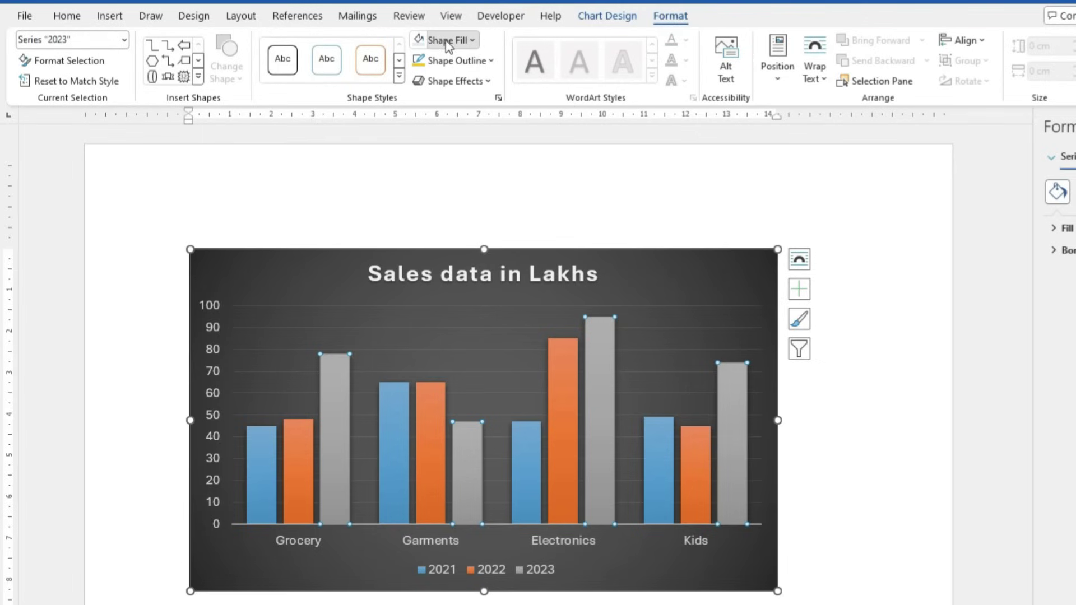
click(442, 40)
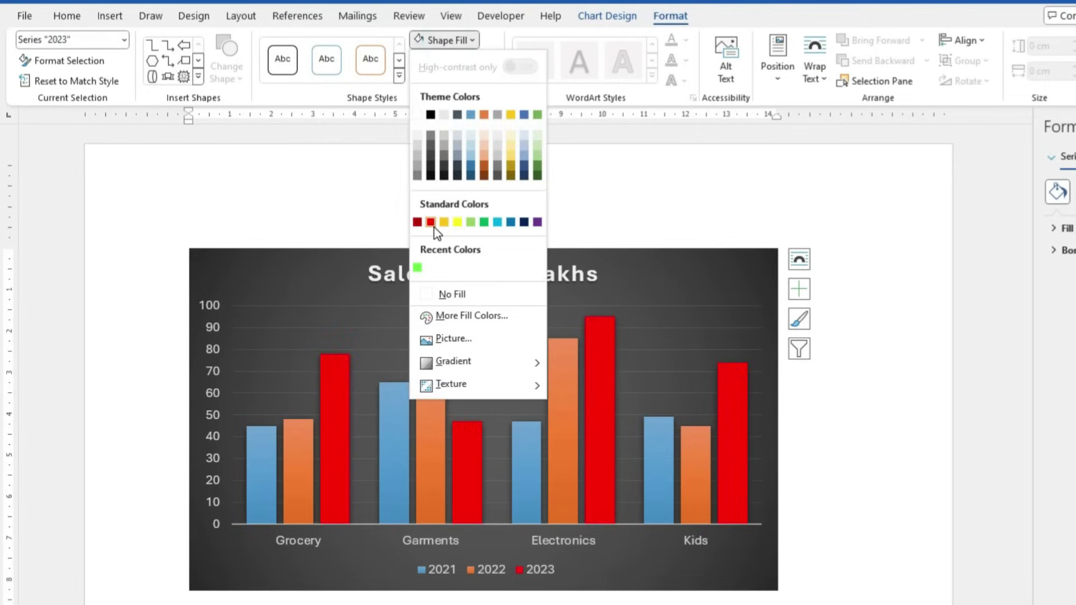
click(419, 267)
click(430, 422)
click(447, 39)
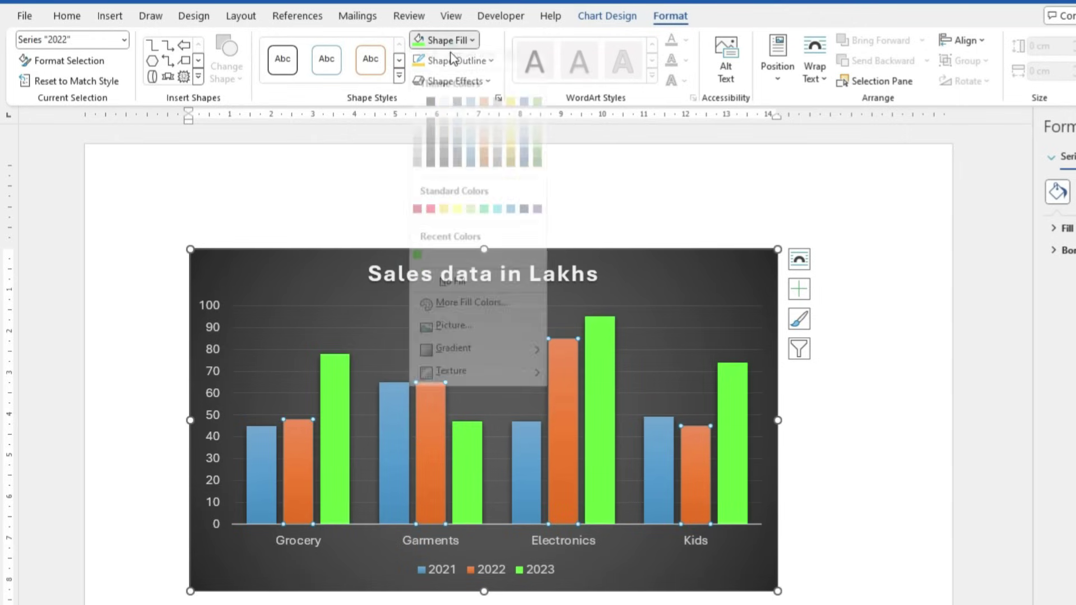
click(431, 222)
click(266, 465)
click(473, 40)
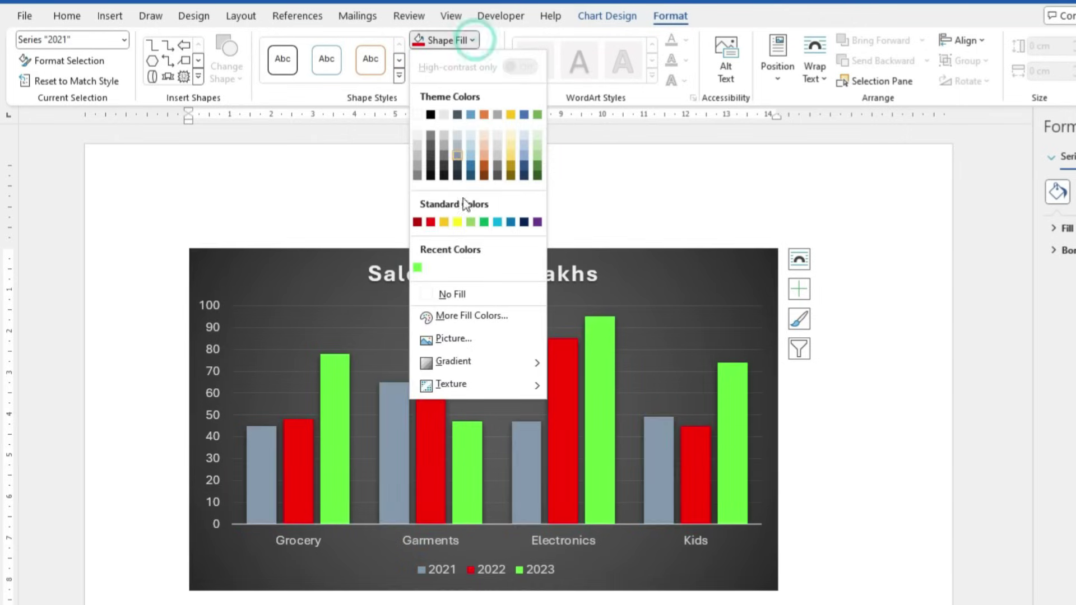
click(525, 223)
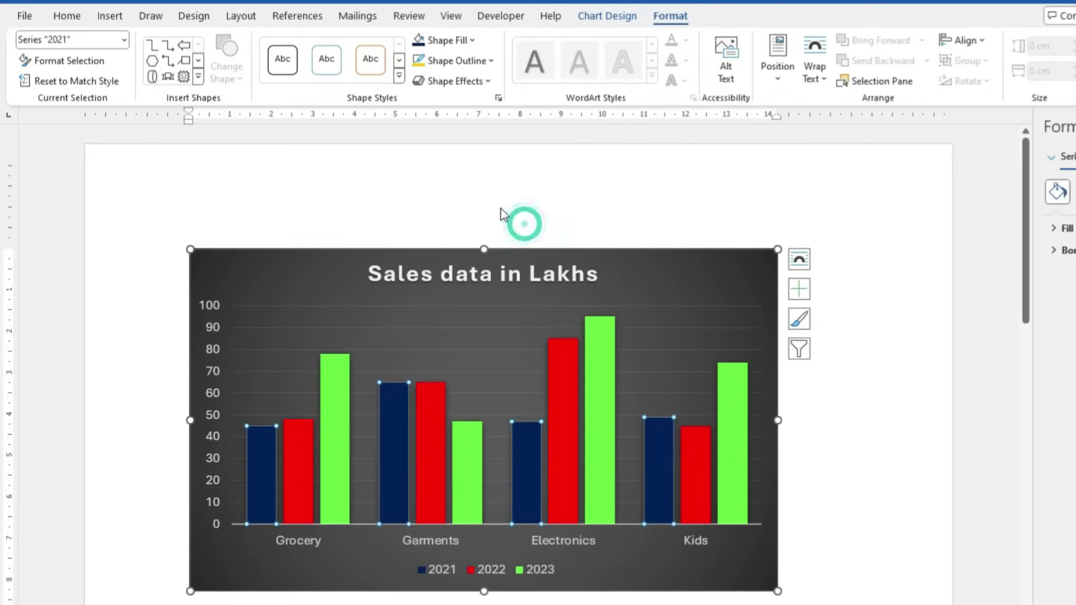
Give the plot area border and the horizontal gridlines a white outline
click(306, 307)
click(457, 61)
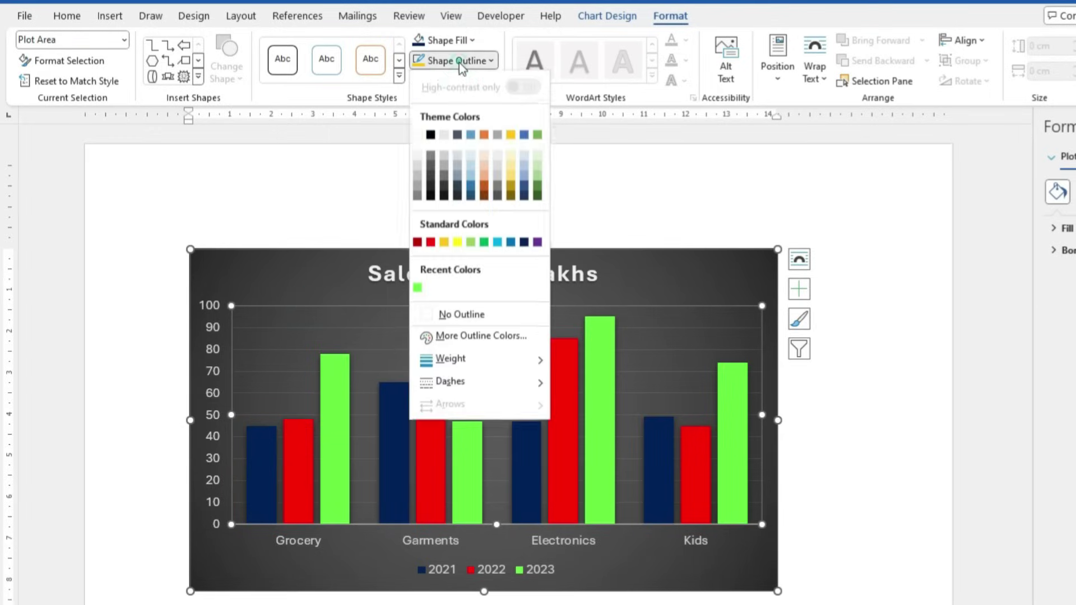
click(416, 136)
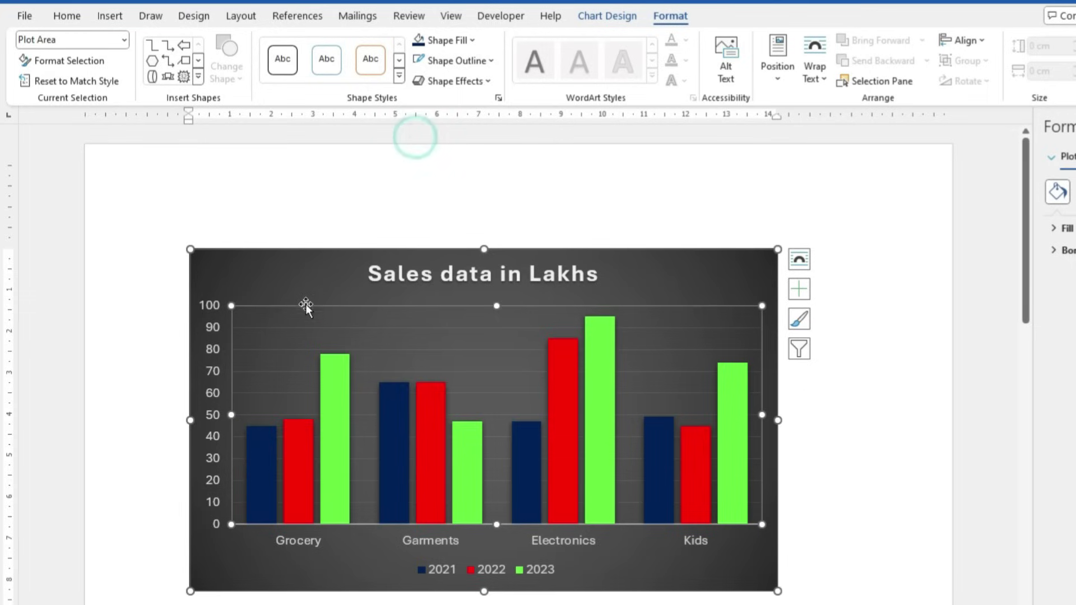
click(294, 328)
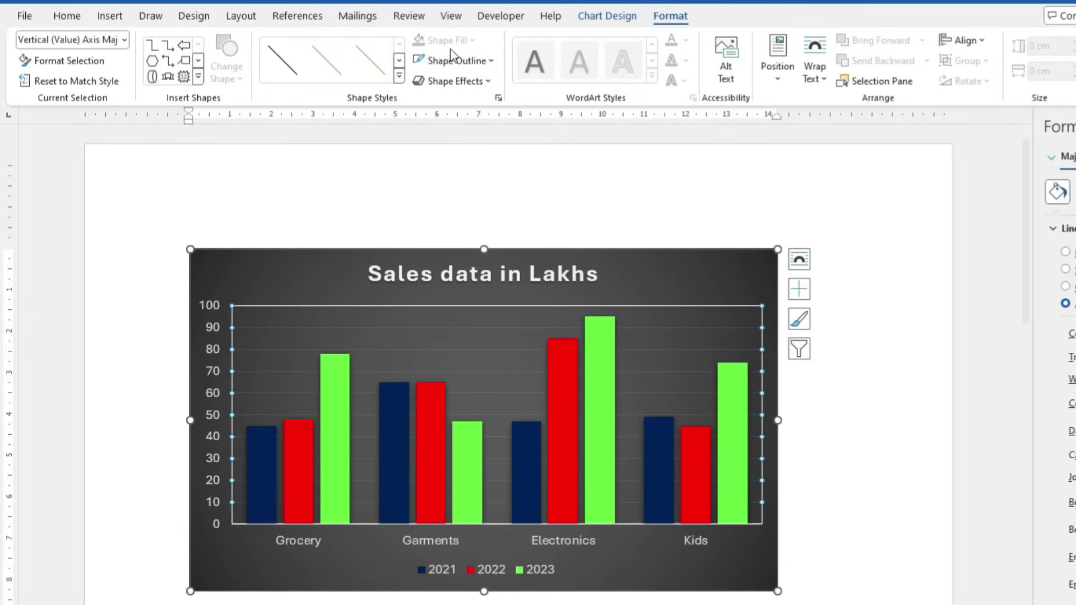
click(429, 62)
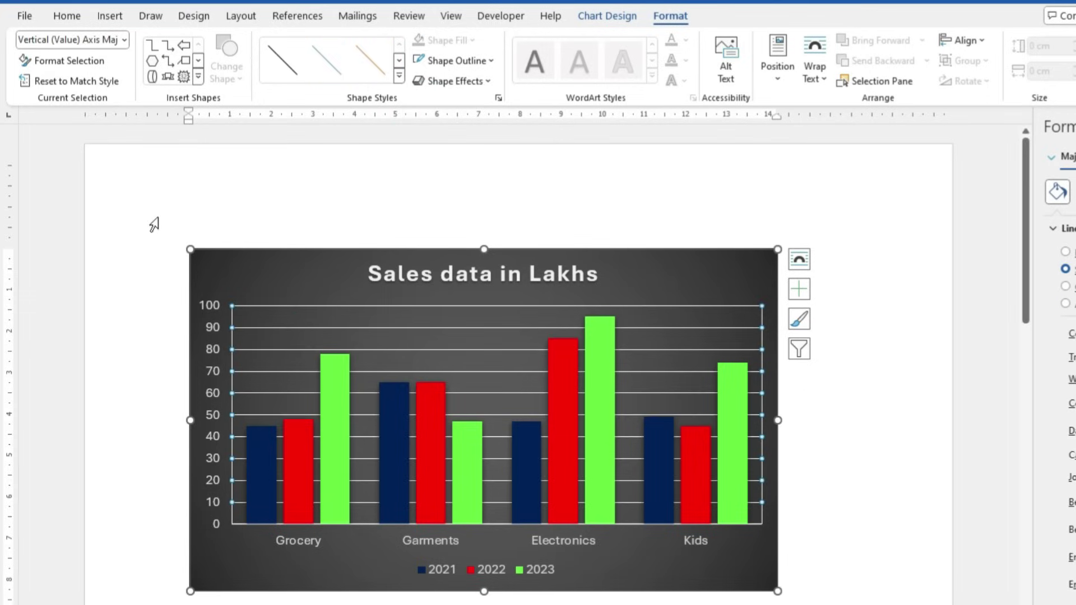
Make the value and category axis labels bold at 10 pt
click(207, 305)
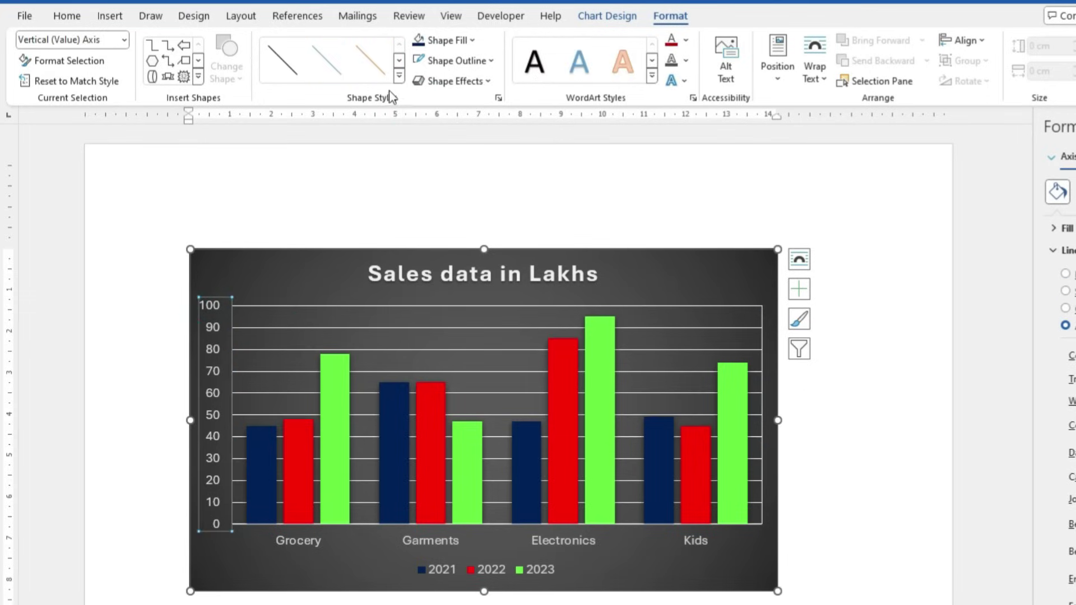
click(76, 18)
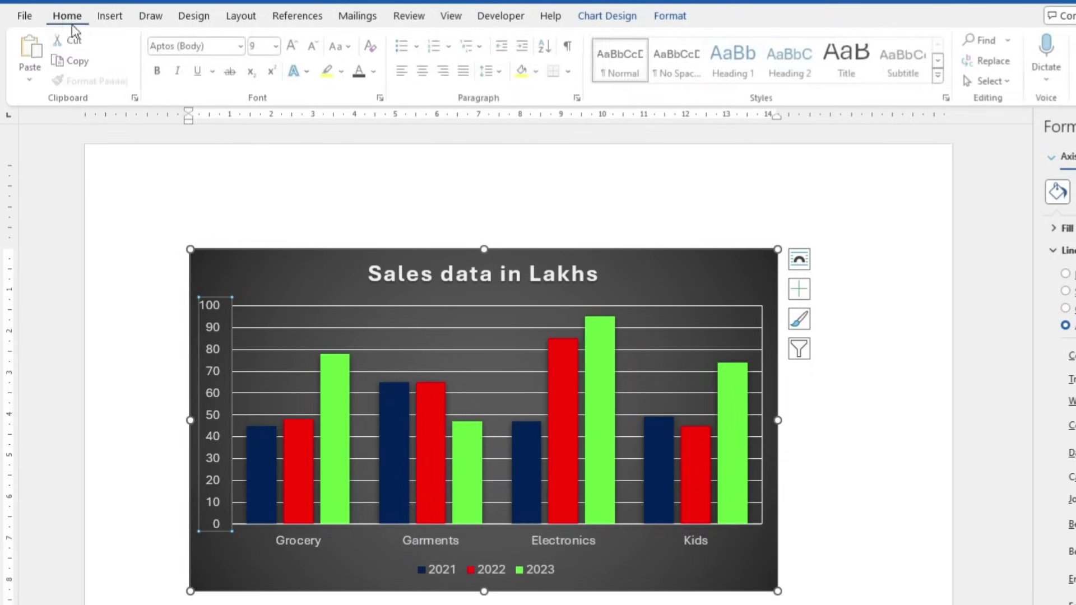
click(160, 72)
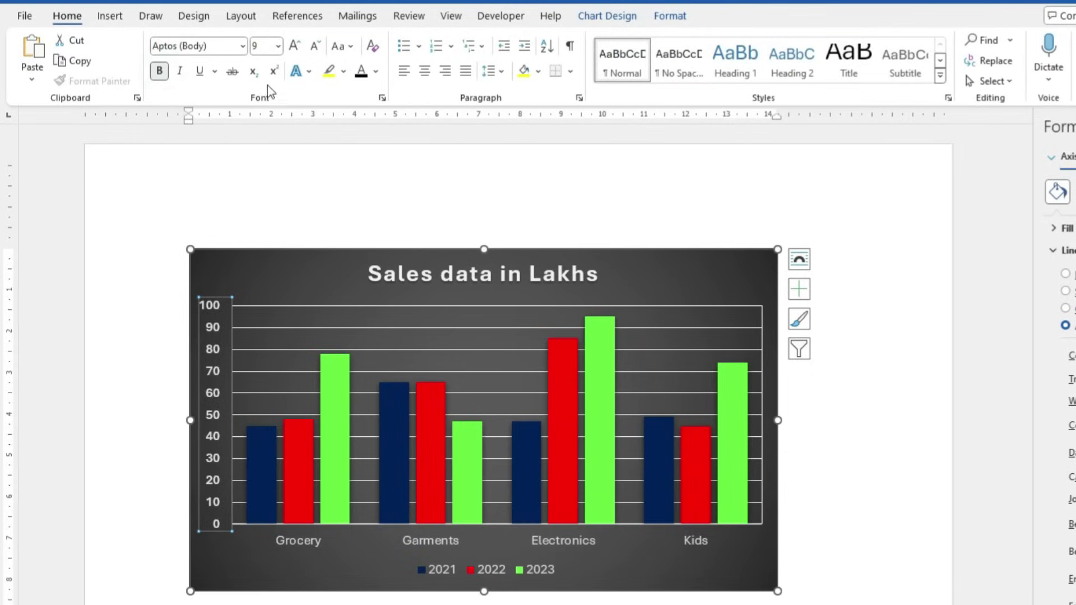
click(293, 46)
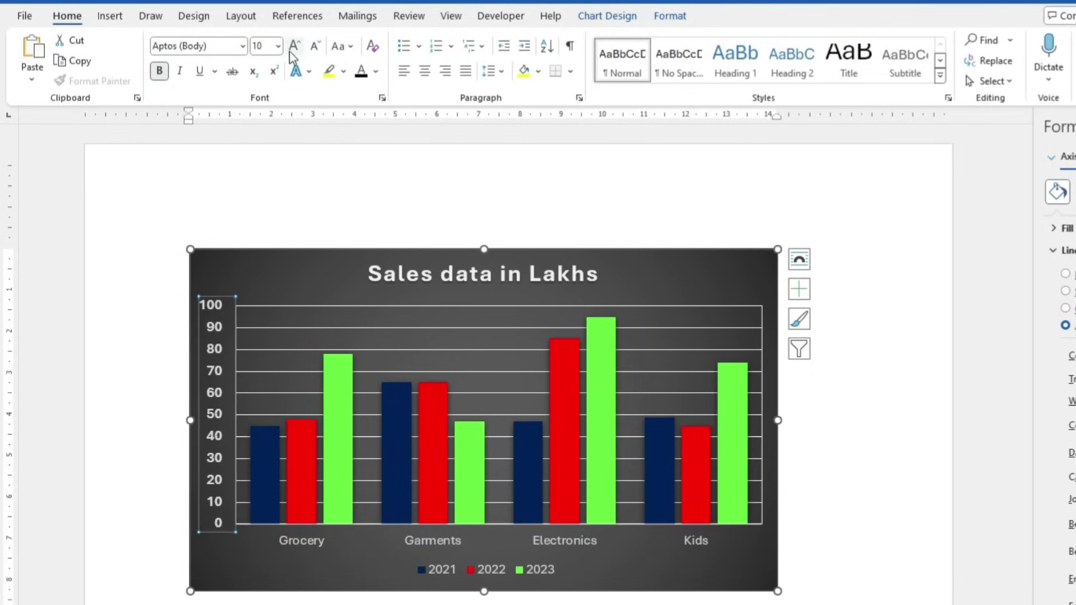
click(317, 544)
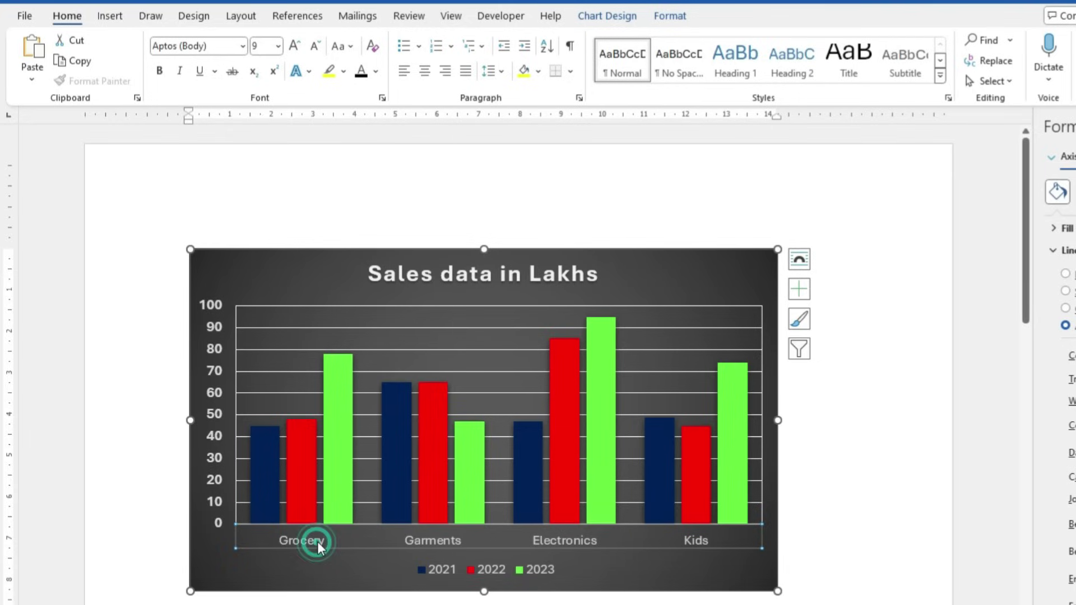
click(158, 71)
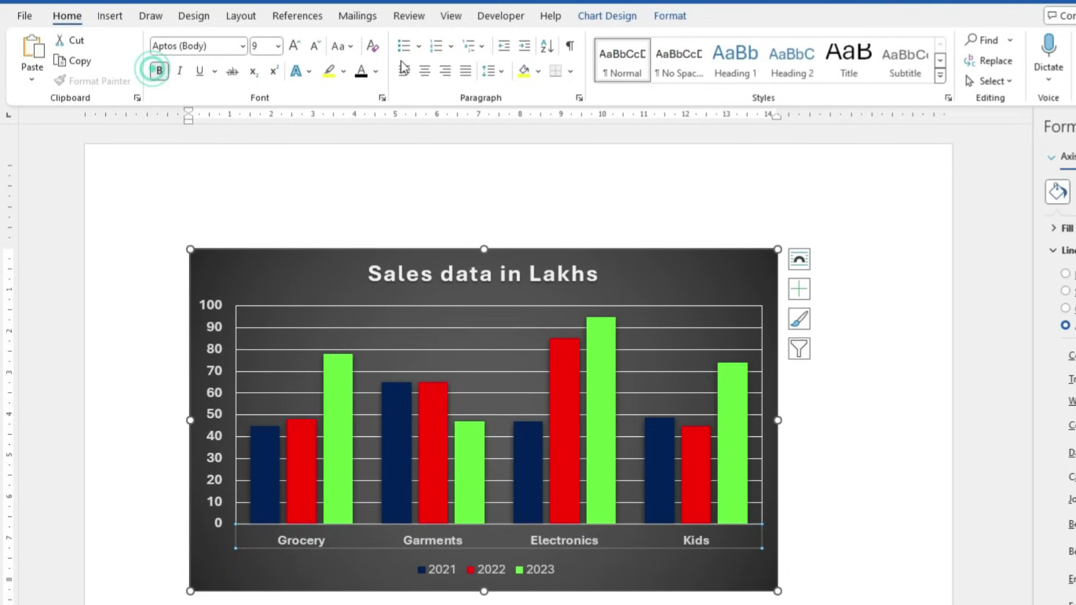
click(293, 46)
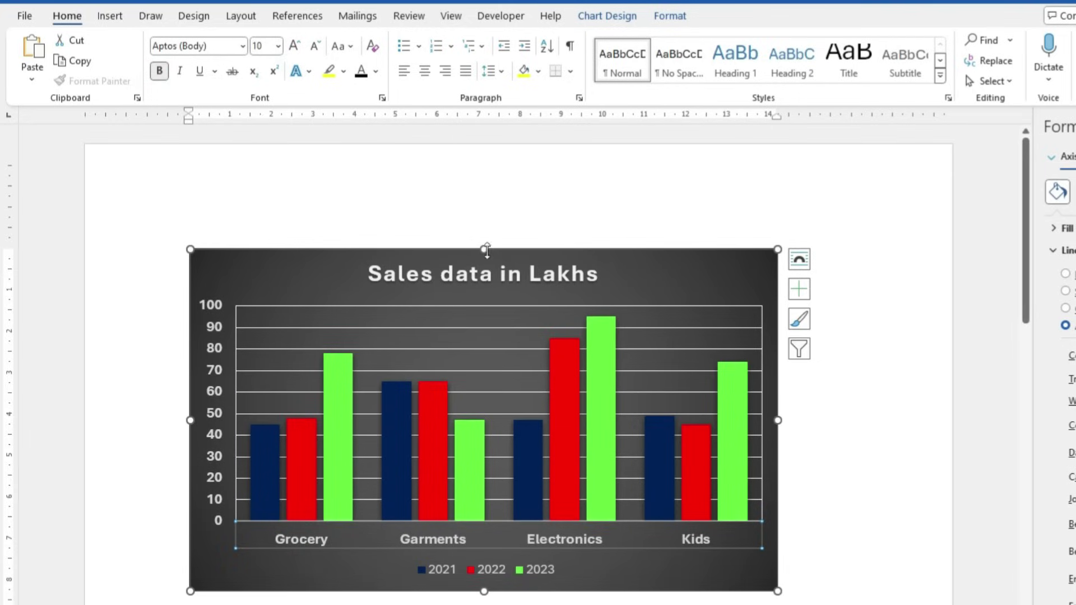
Make the chart taller, fill its background dark charcoal and widen it to 17.49 cm
drag(485, 249, 488, 207)
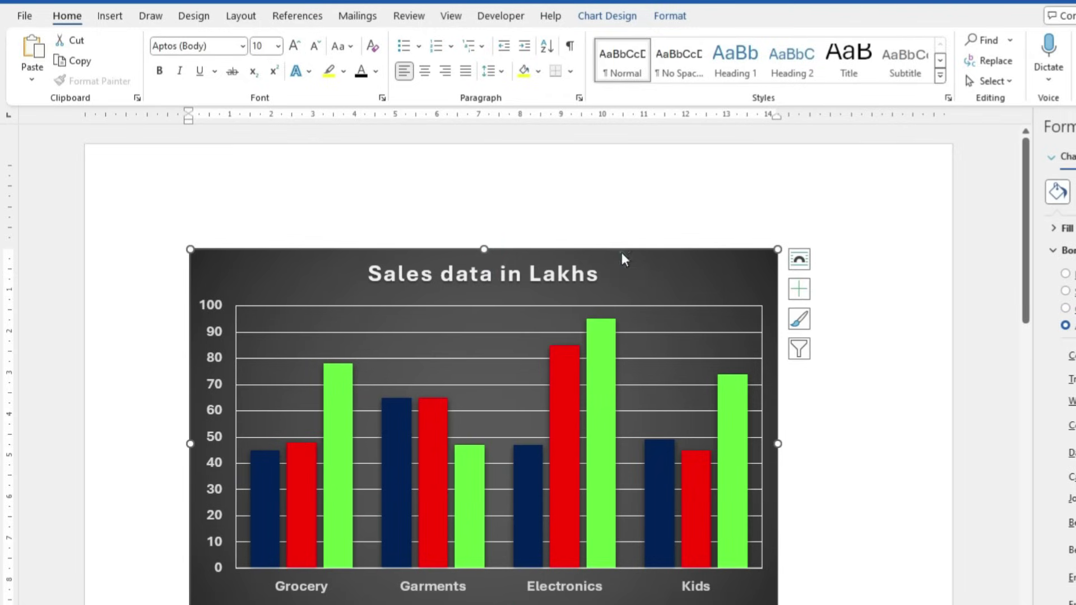
click(670, 17)
click(470, 41)
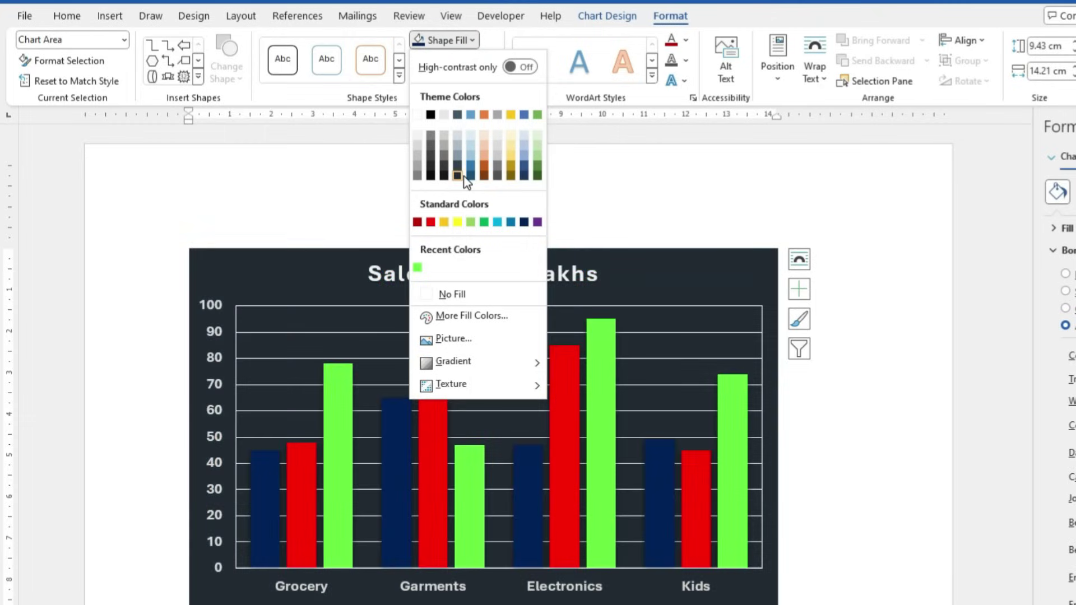
click(458, 176)
ctrl+scroll(748, 409, down, 2)
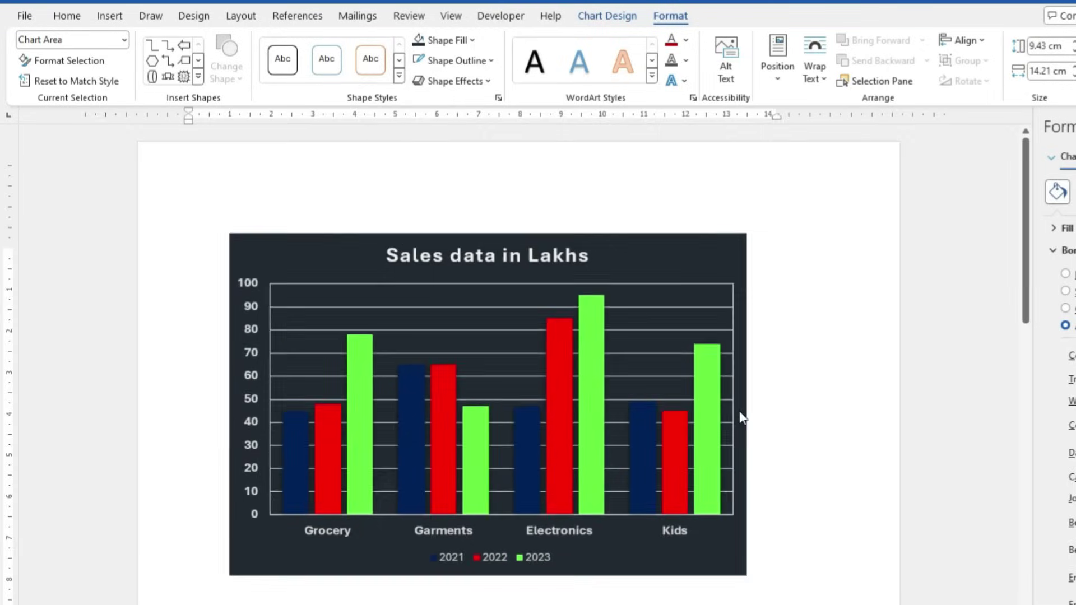
drag(741, 400, 858, 398)
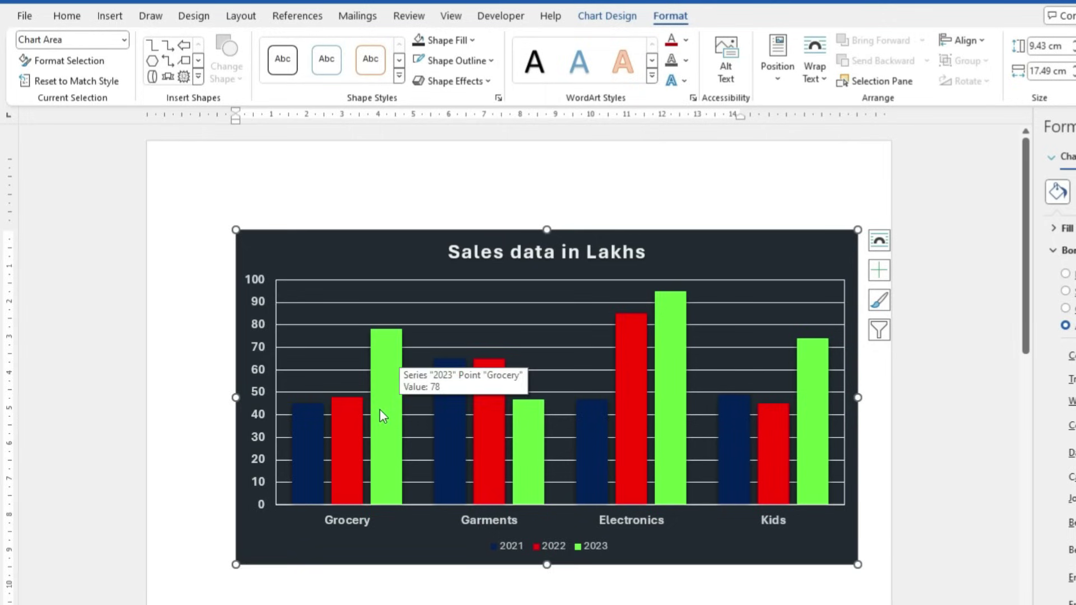
click(608, 16)
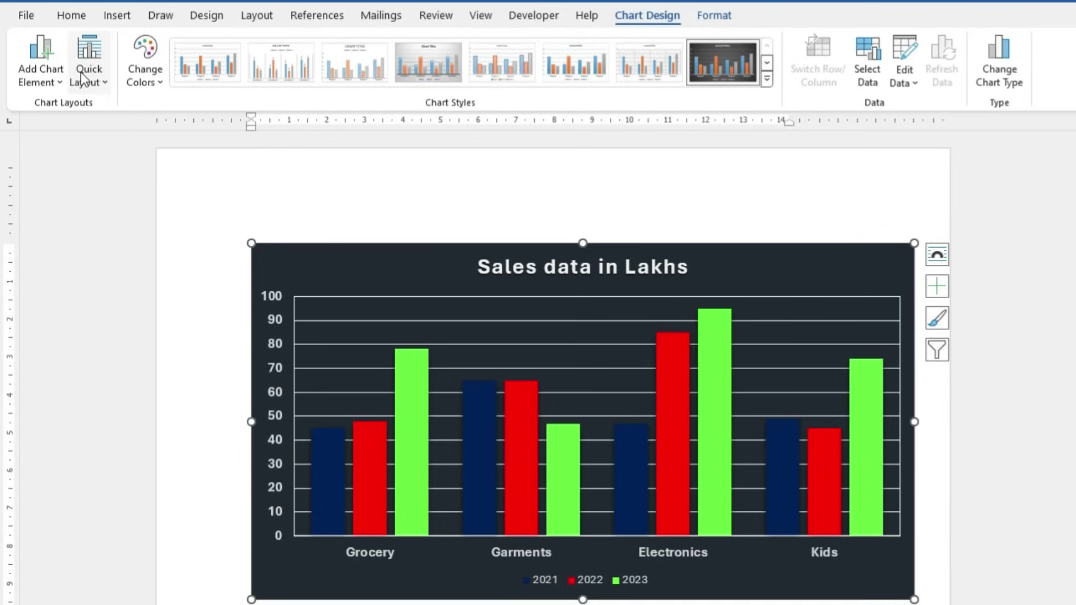
Apply Quick Layout 5 with axis title and data table, and change Kids 2023 from 74 to 99
click(92, 78)
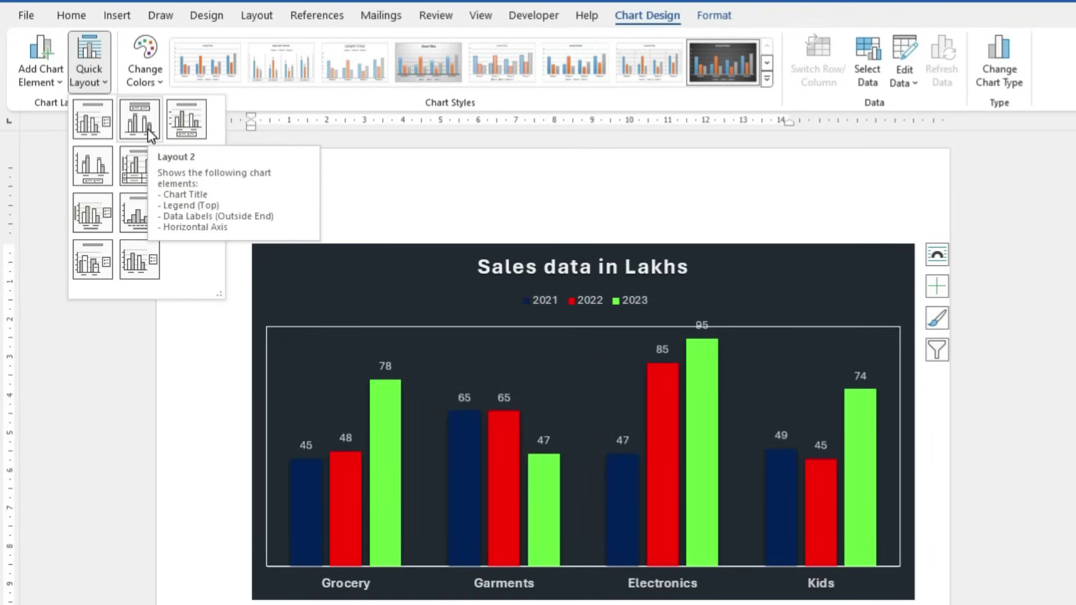
click(125, 167)
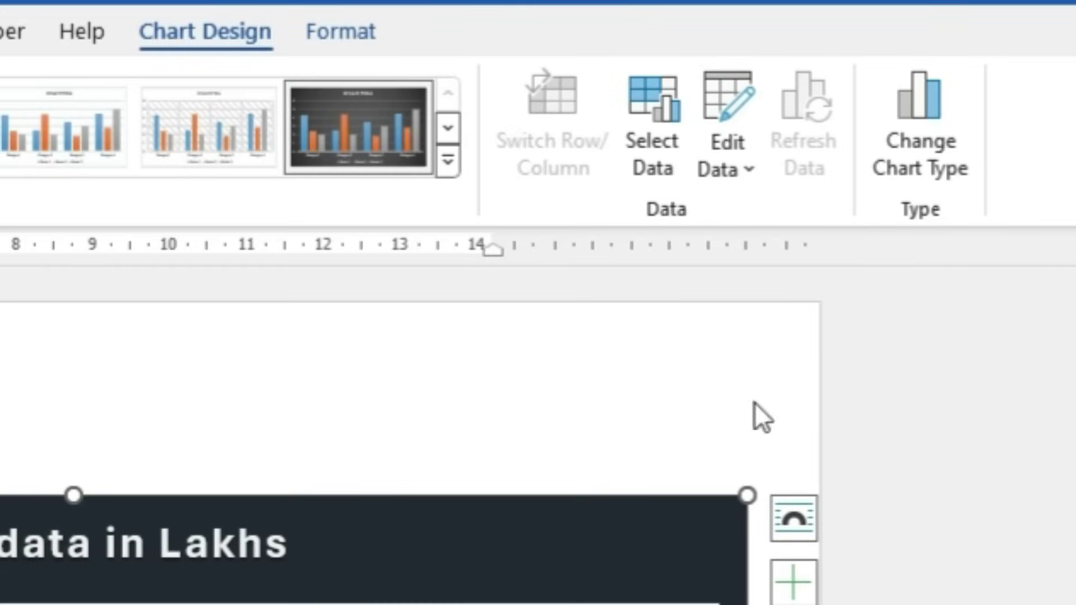
click(739, 105)
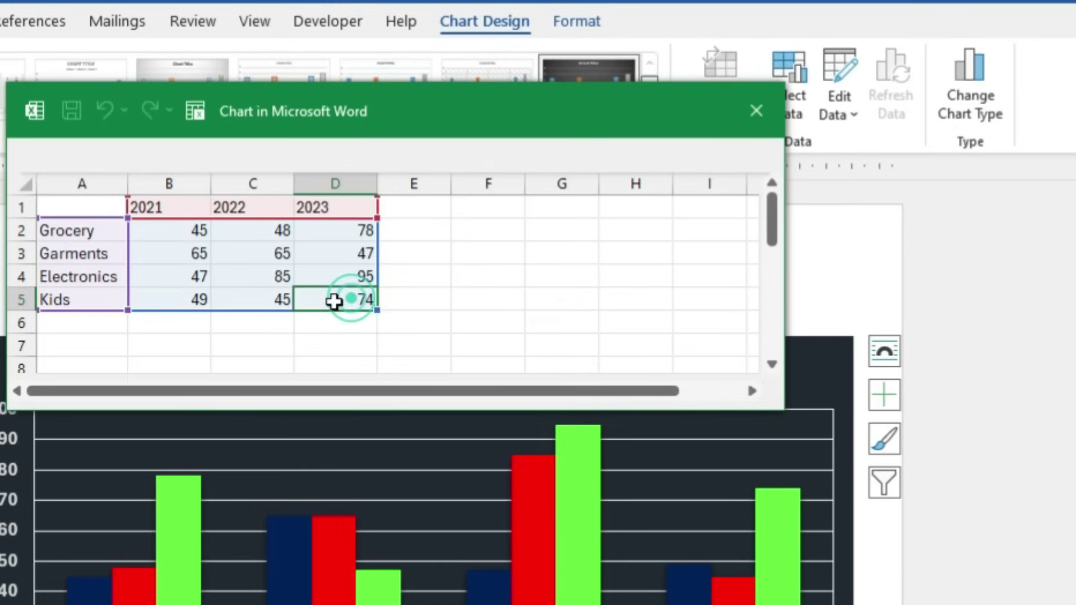
text(99)
key(Return)
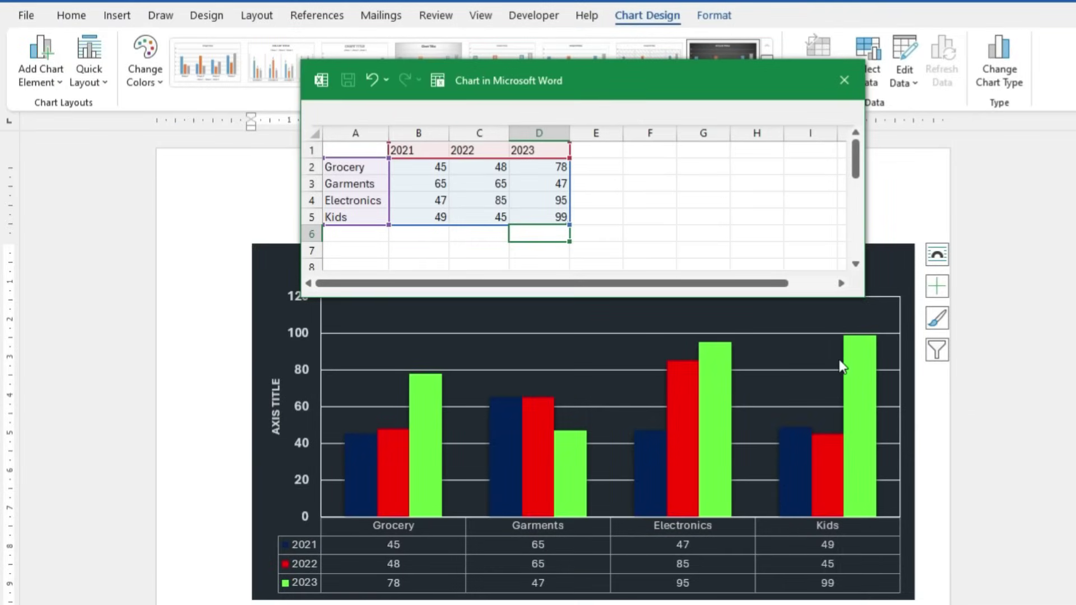
click(844, 81)
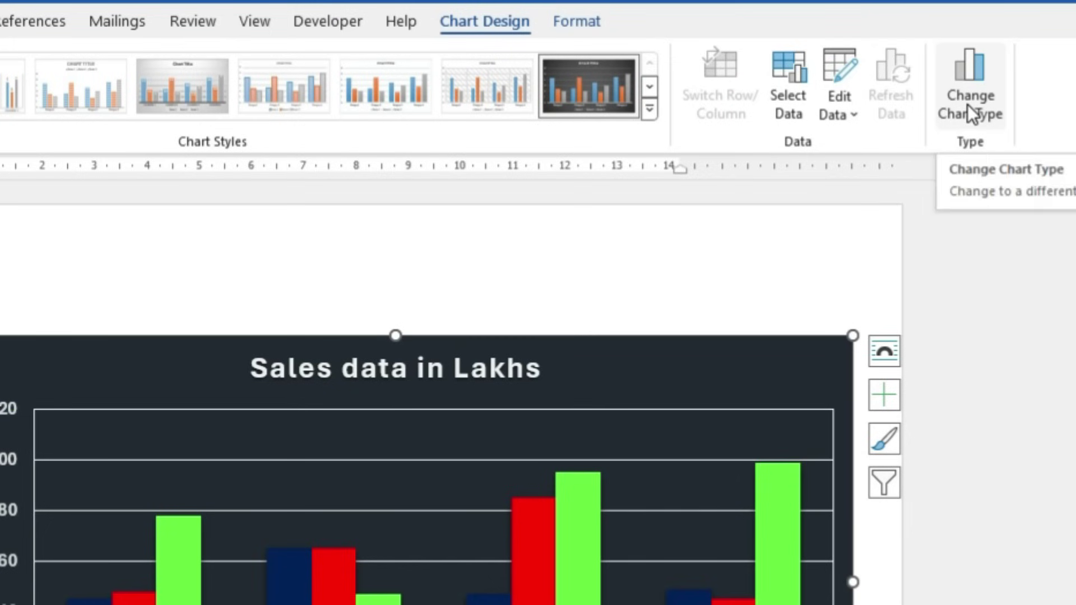
Preview line, pie, bar, area and other chart types, then apply a column-and-line Combo chart
click(968, 105)
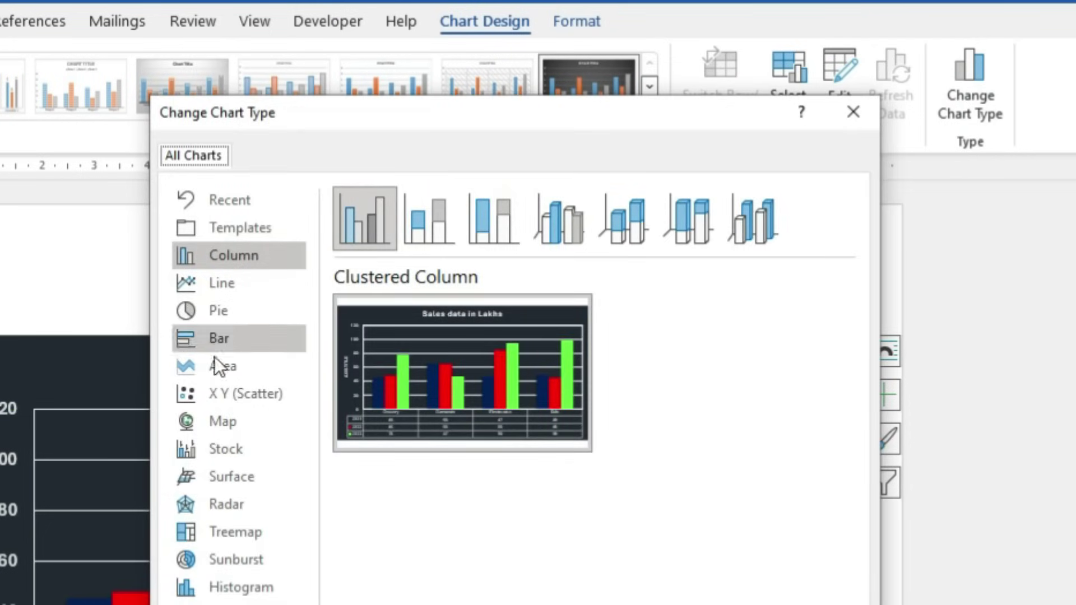
click(234, 292)
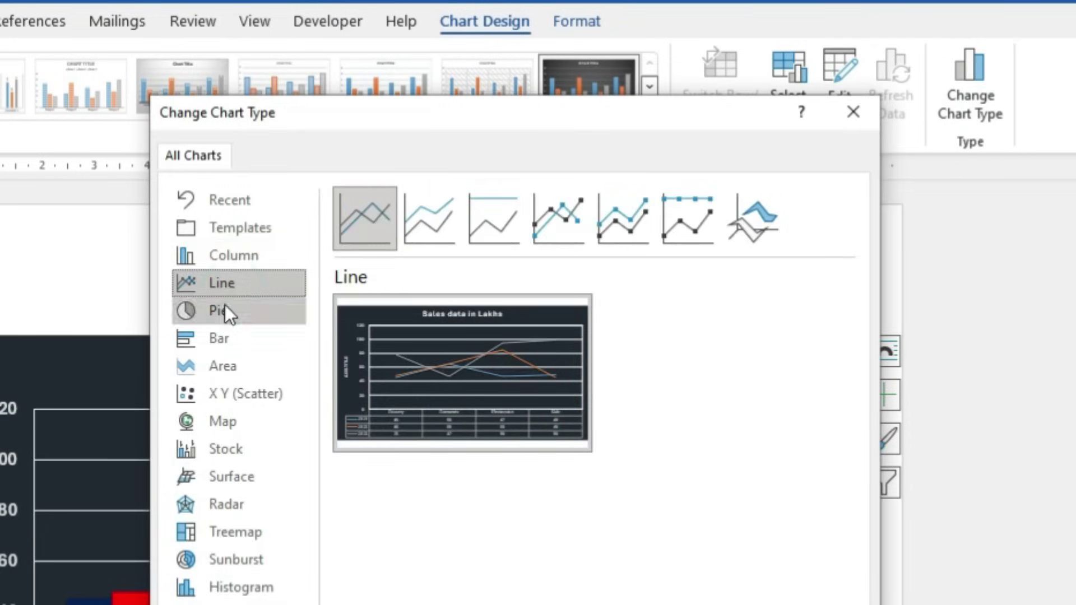
click(220, 312)
click(223, 338)
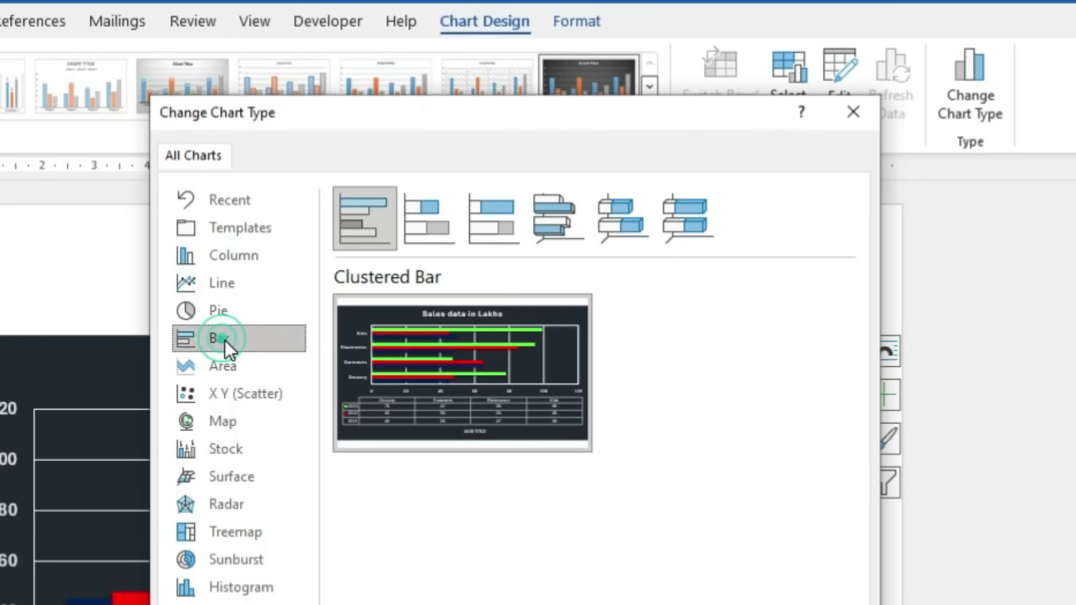
click(225, 368)
click(230, 450)
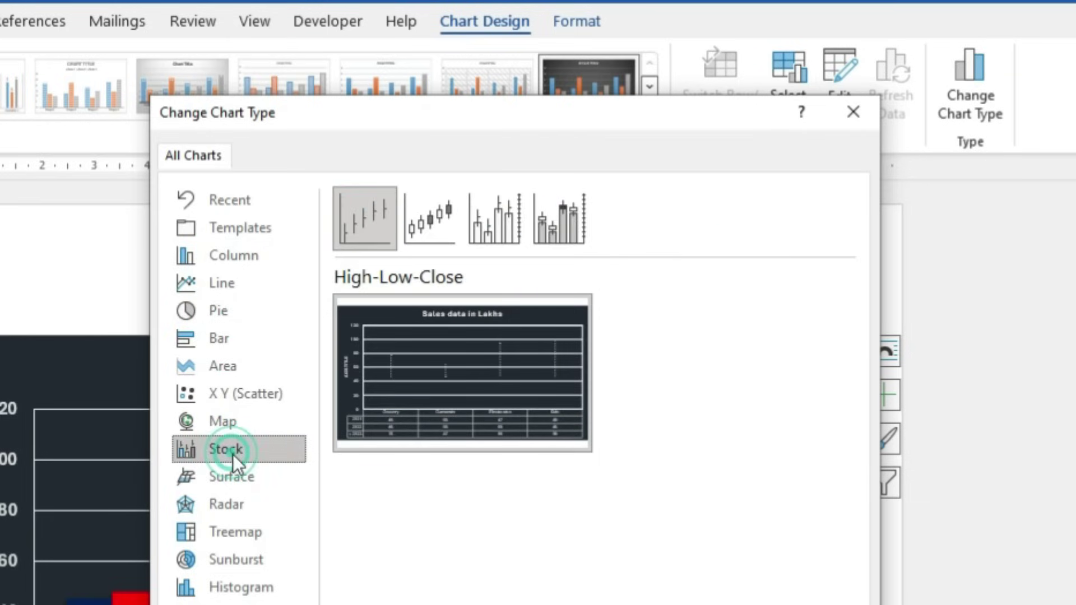
click(234, 486)
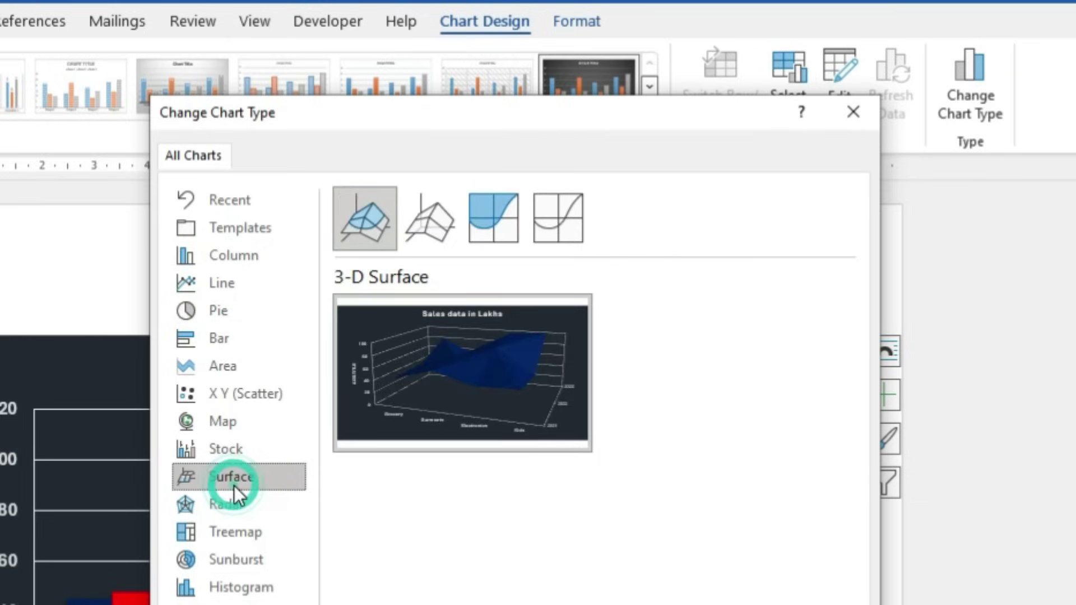
click(233, 508)
click(236, 532)
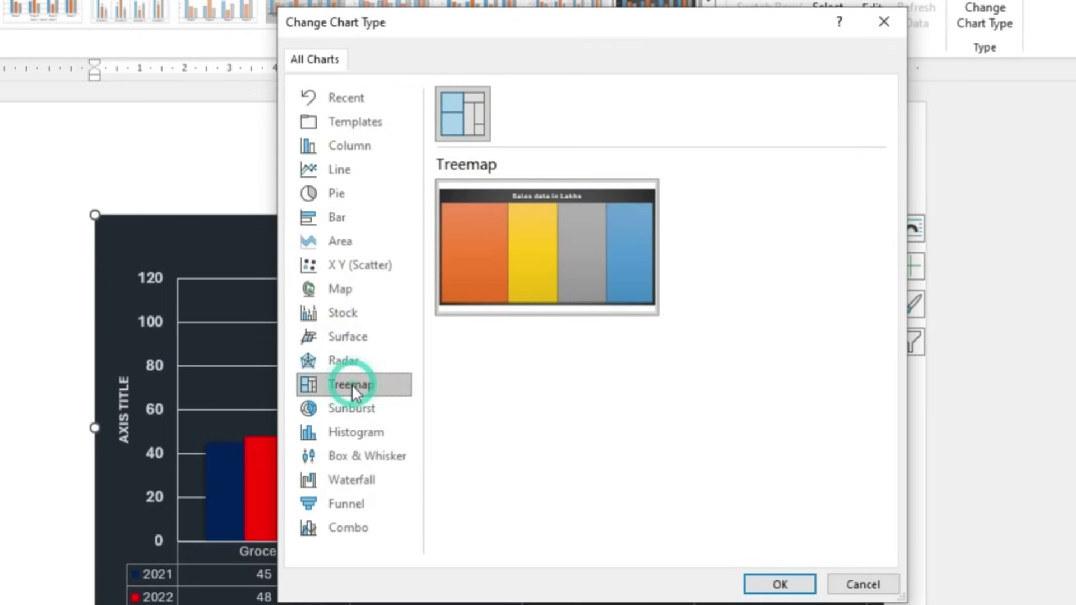
click(348, 411)
click(348, 434)
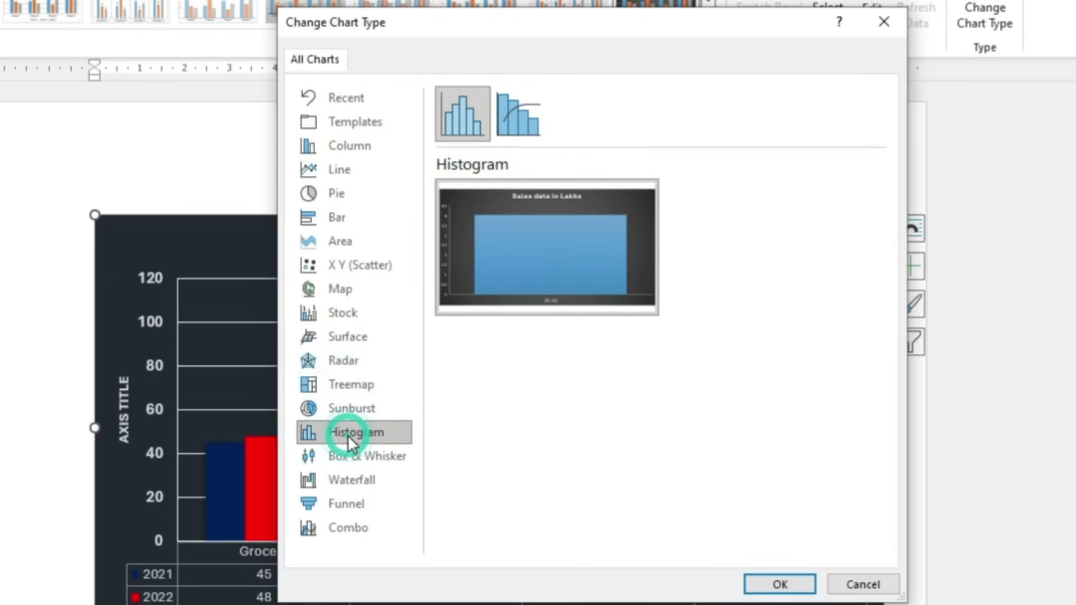
click(344, 527)
click(762, 583)
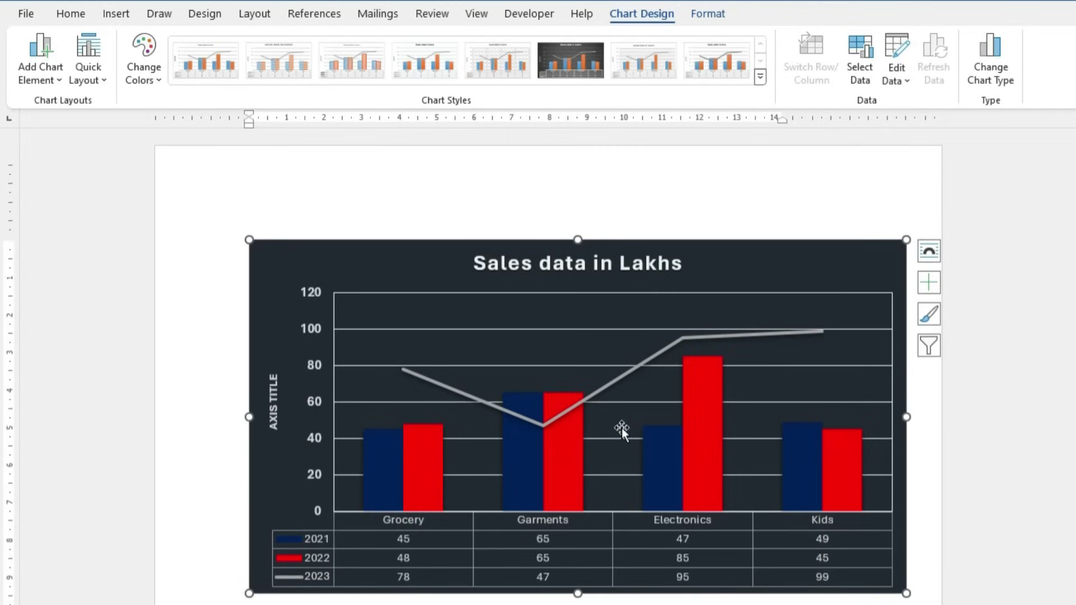
Switch the chart to the Waterfall chart type
click(993, 84)
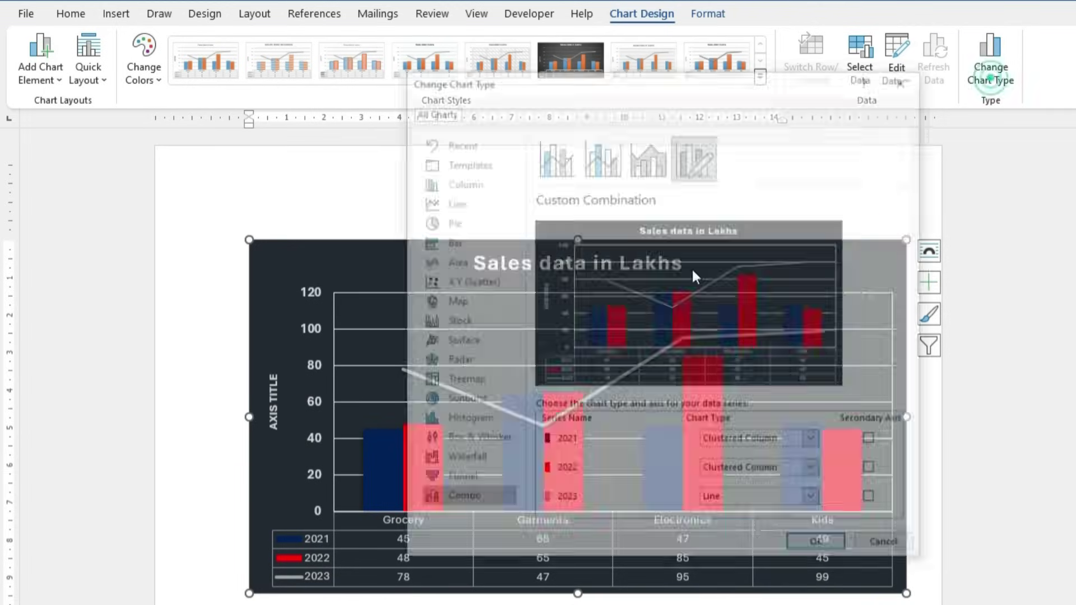
click(457, 480)
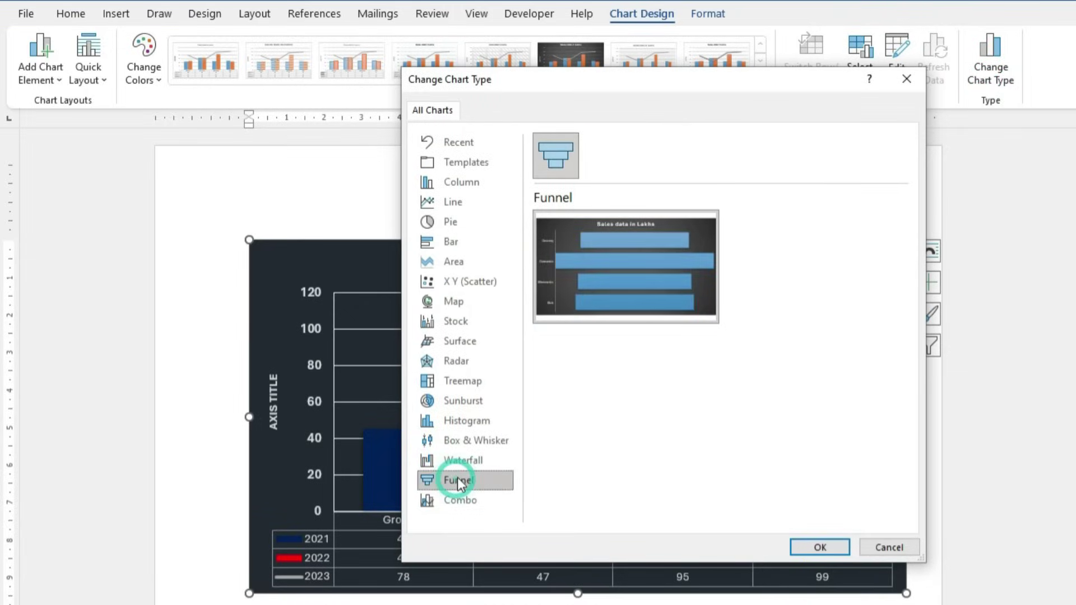
click(458, 465)
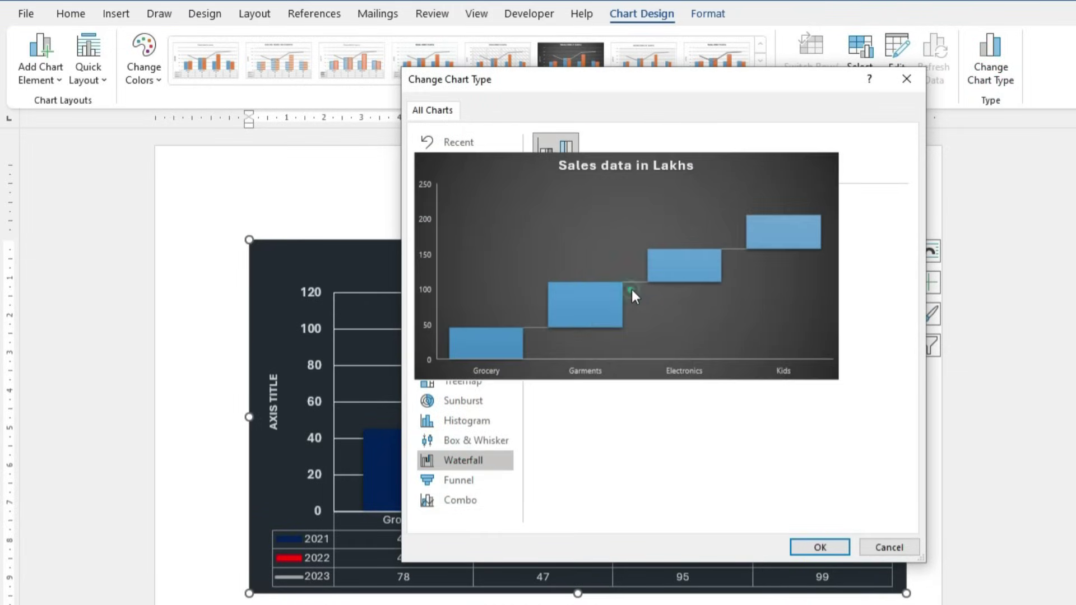
click(631, 290)
click(808, 543)
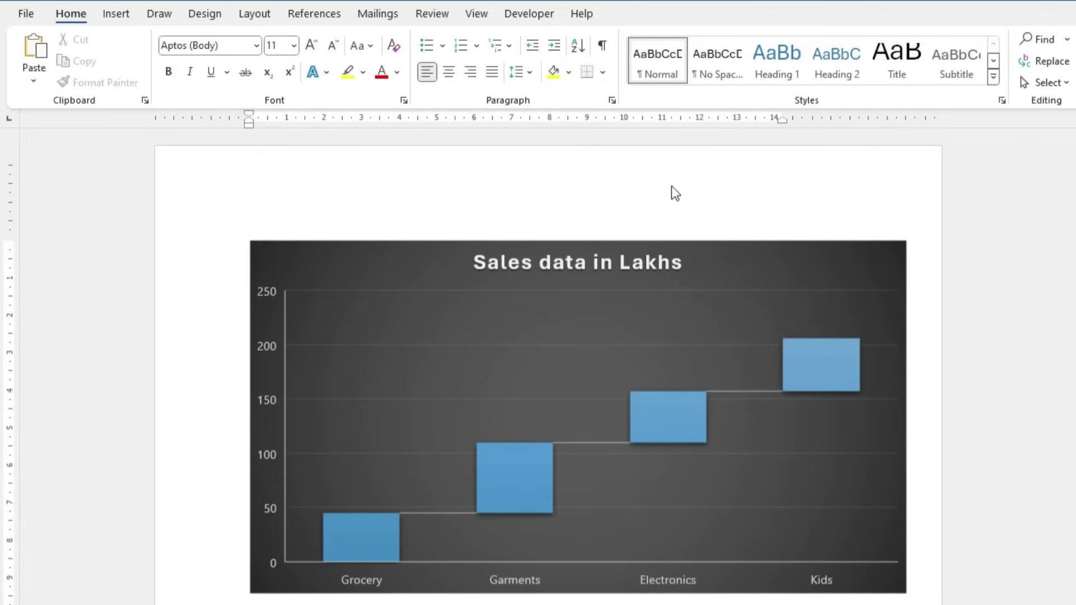
click(711, 320)
Change the chart back to a Clustered Column chart
click(997, 78)
click(461, 187)
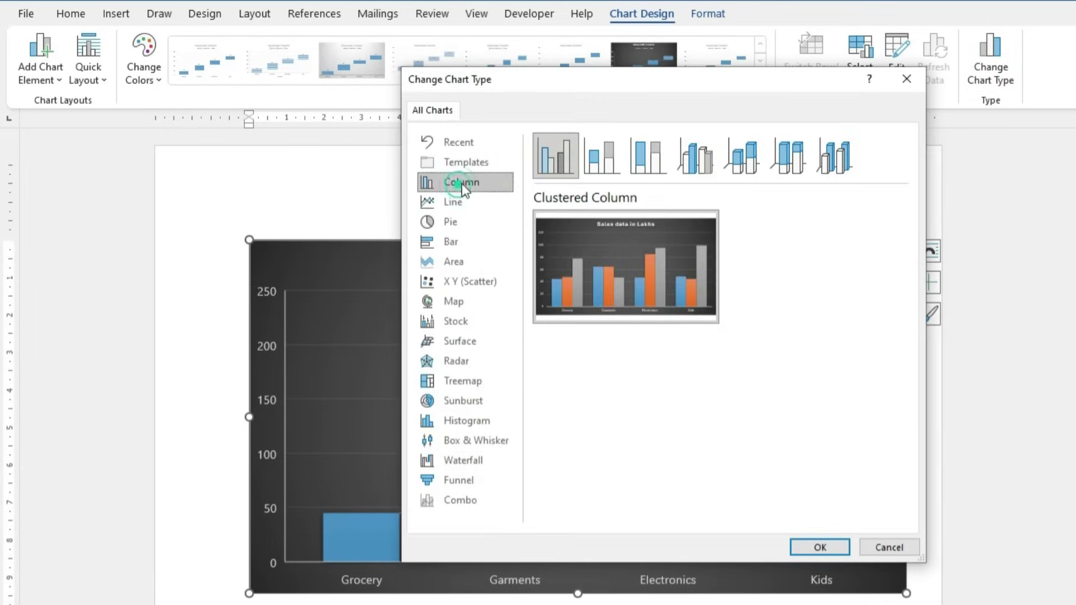
click(823, 548)
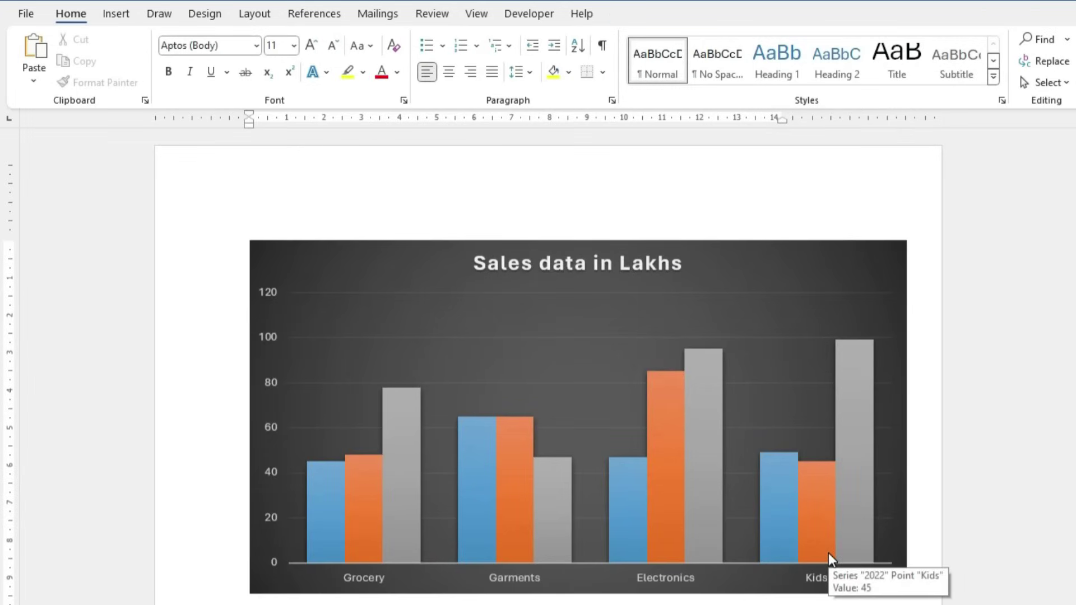
click(704, 301)
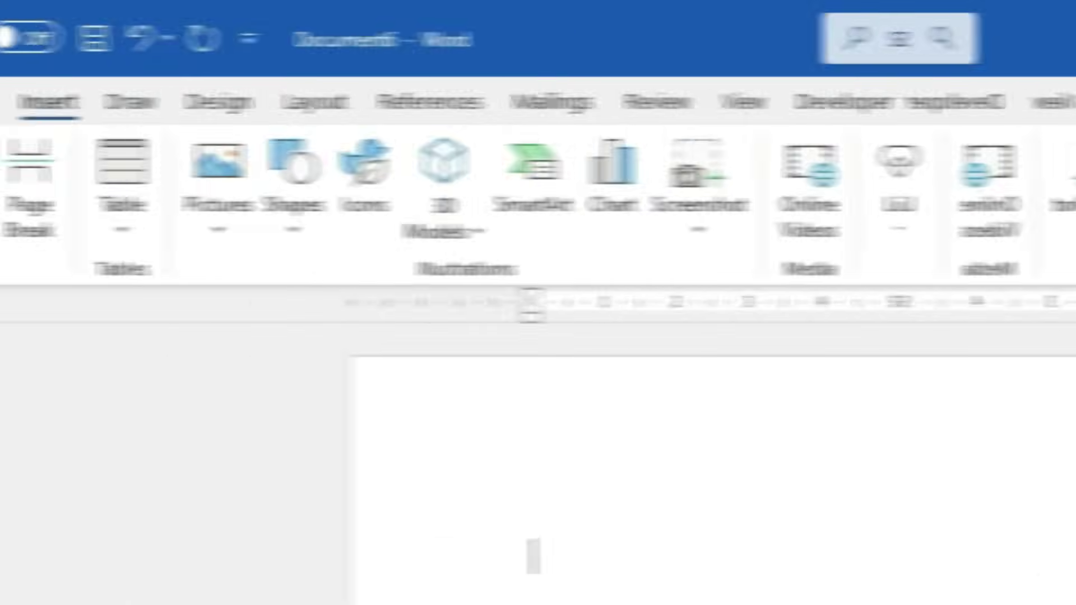
Insert a Screen Clipping of the desktop's left column of icons onto the page
click(884, 171)
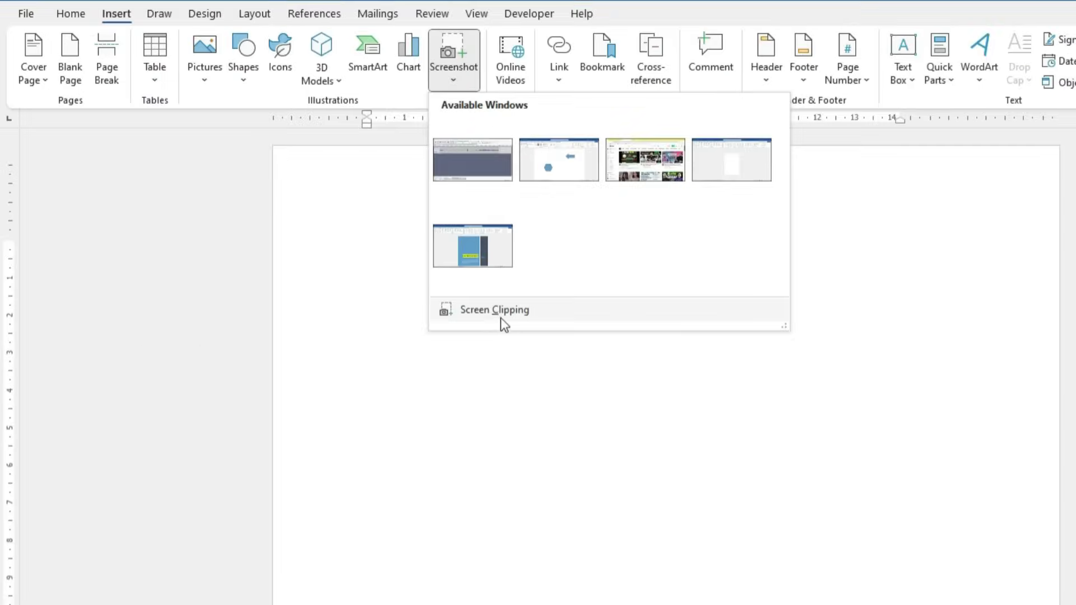
click(678, 474)
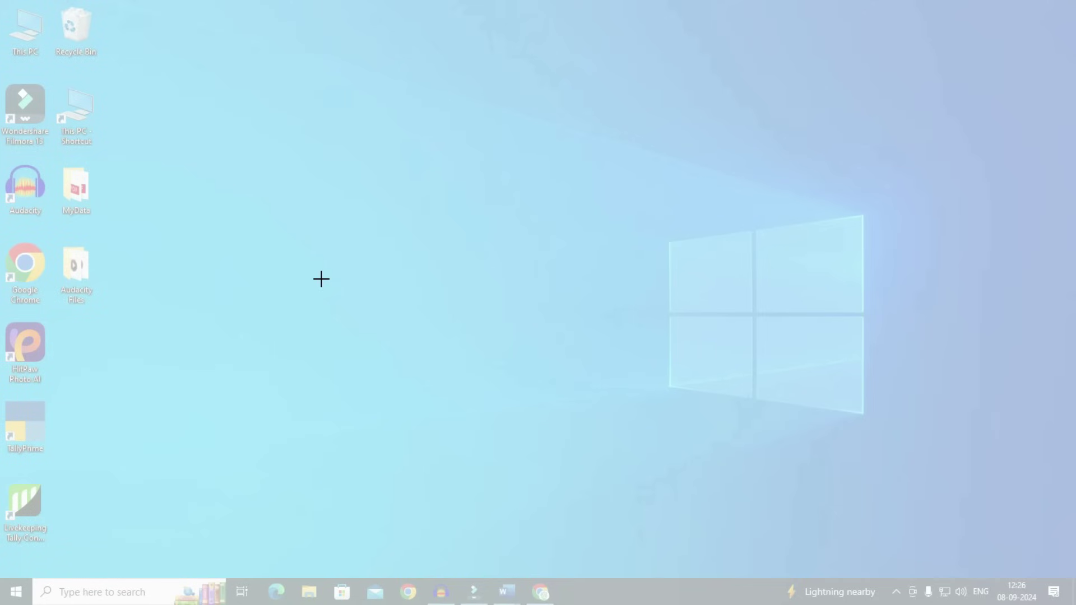
drag(0, 0, 115, 559)
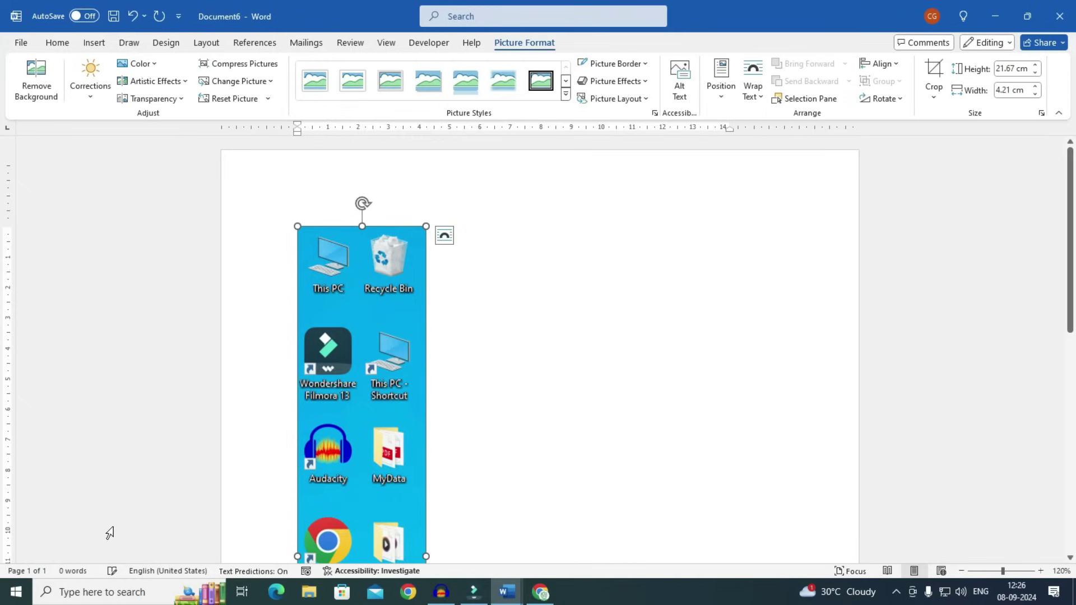
scroll(447, 379, down, 4)
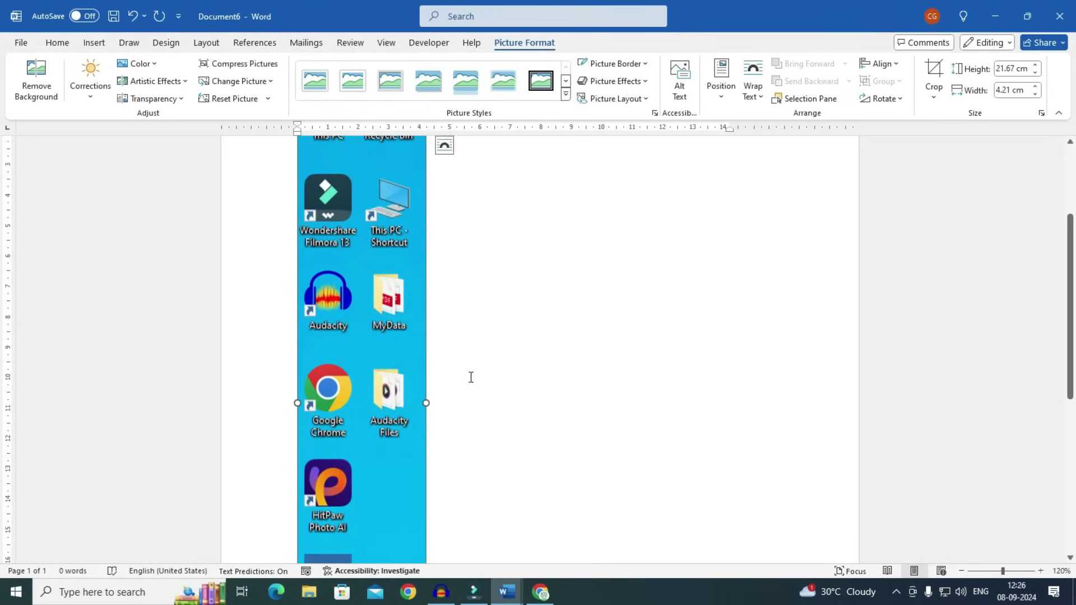
scroll(471, 375, down, 4)
scroll(507, 381, up, 1)
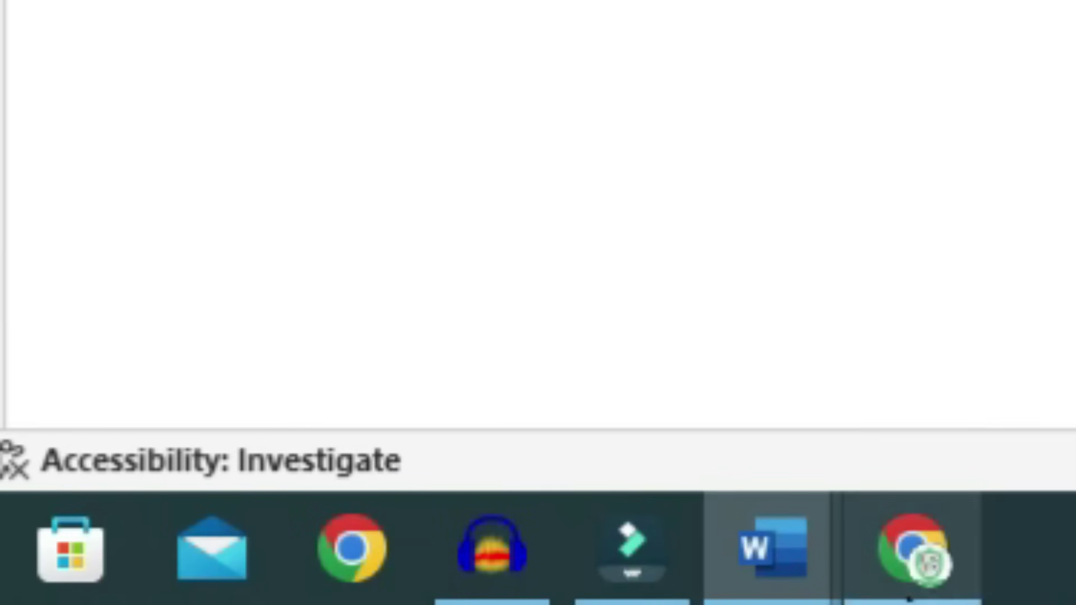
Open the best laptop for students YouTube video, copy its URL, and go back to Word
click(911, 561)
scroll(442, 259, down, 6)
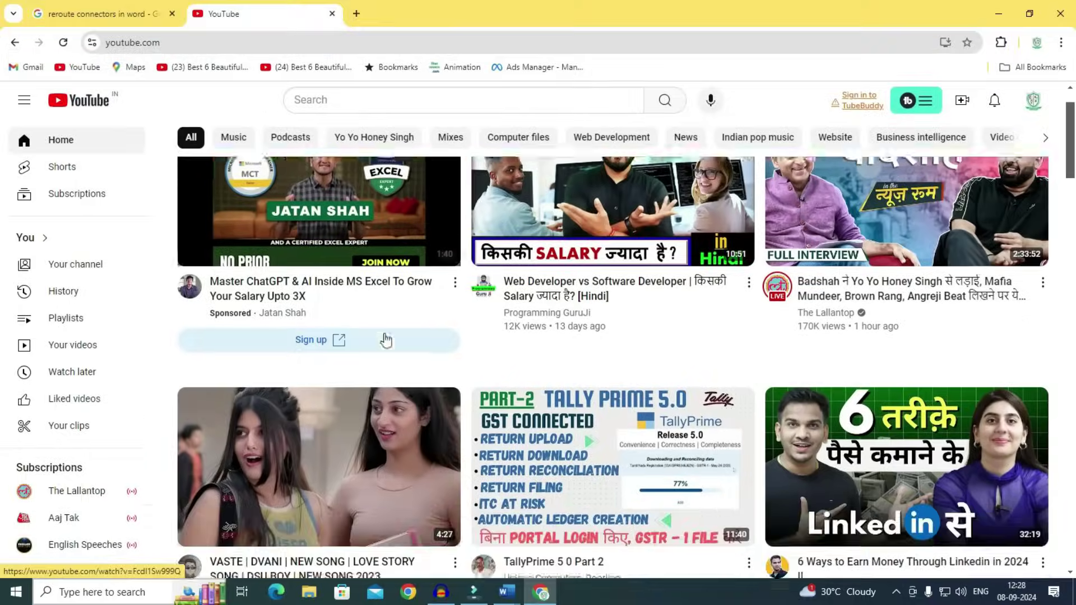
scroll(645, 429, down, 5)
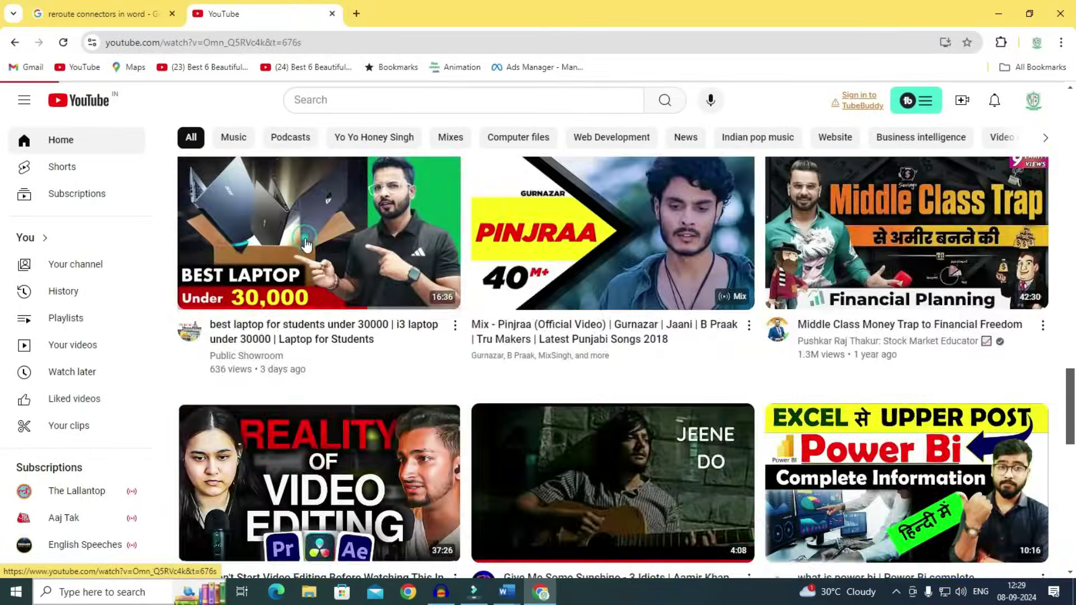
click(305, 238)
click(306, 44)
key(ctrl+c)
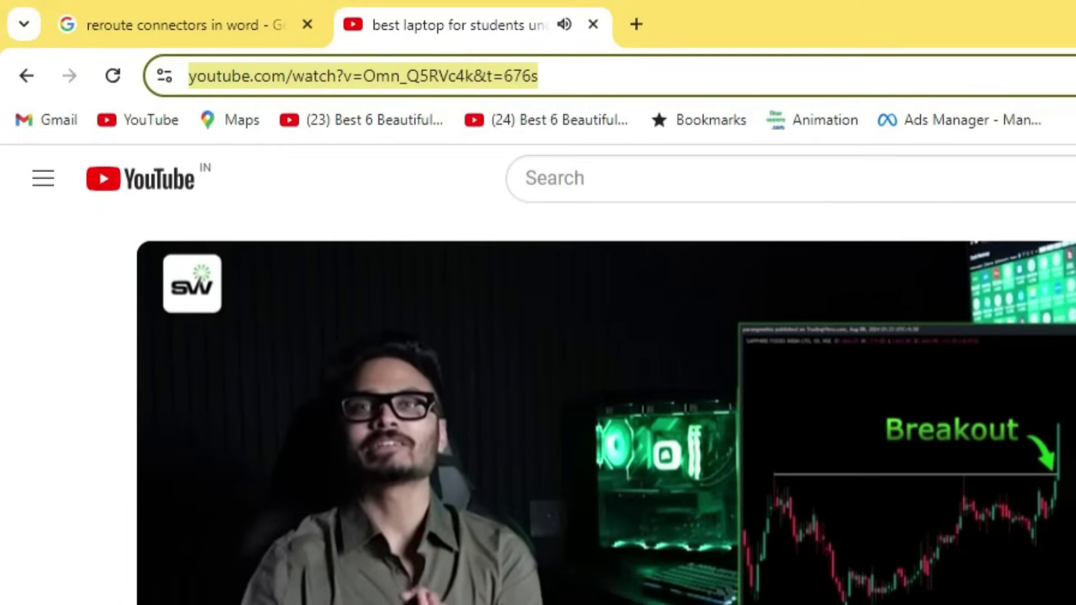
key(Escape)
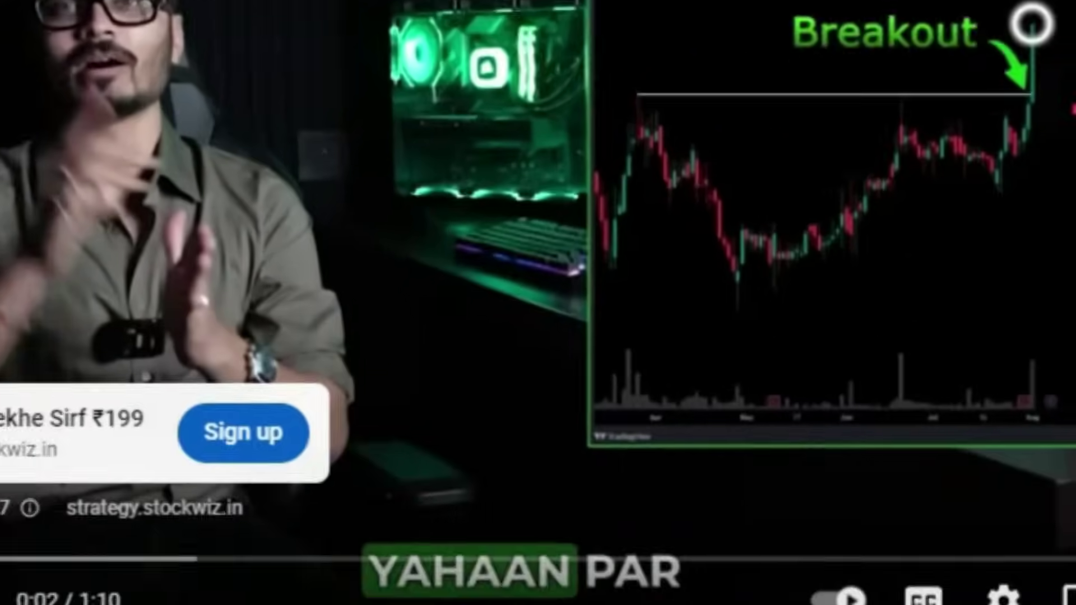
click(613, 540)
Paste the copied URL into Online Videos in Document3 and preview the embedded laptop video
click(403, 377)
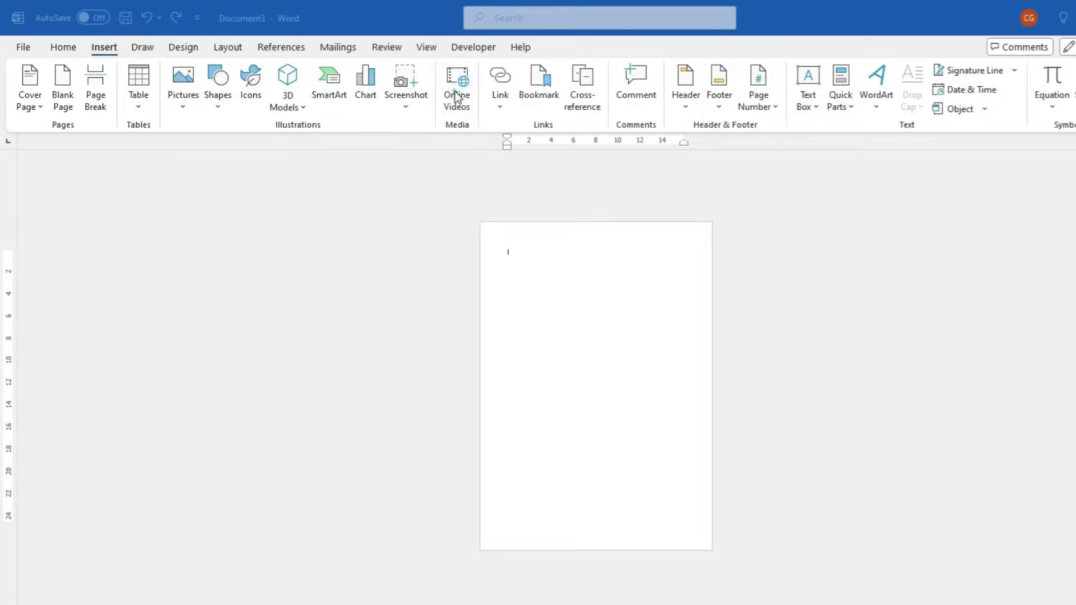
click(457, 96)
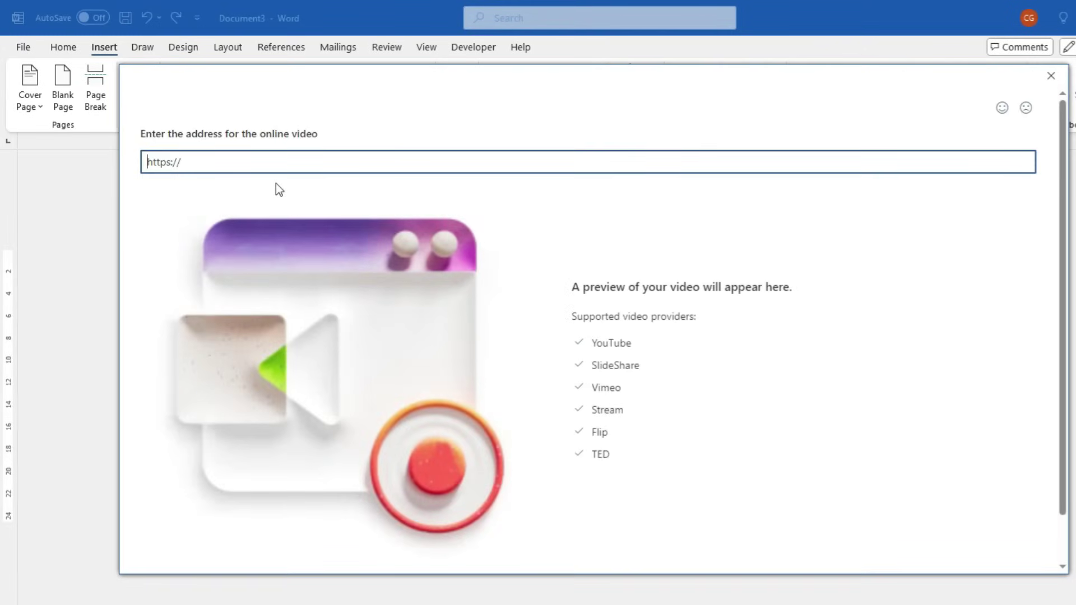
key(ctrl+v)
key(Return)
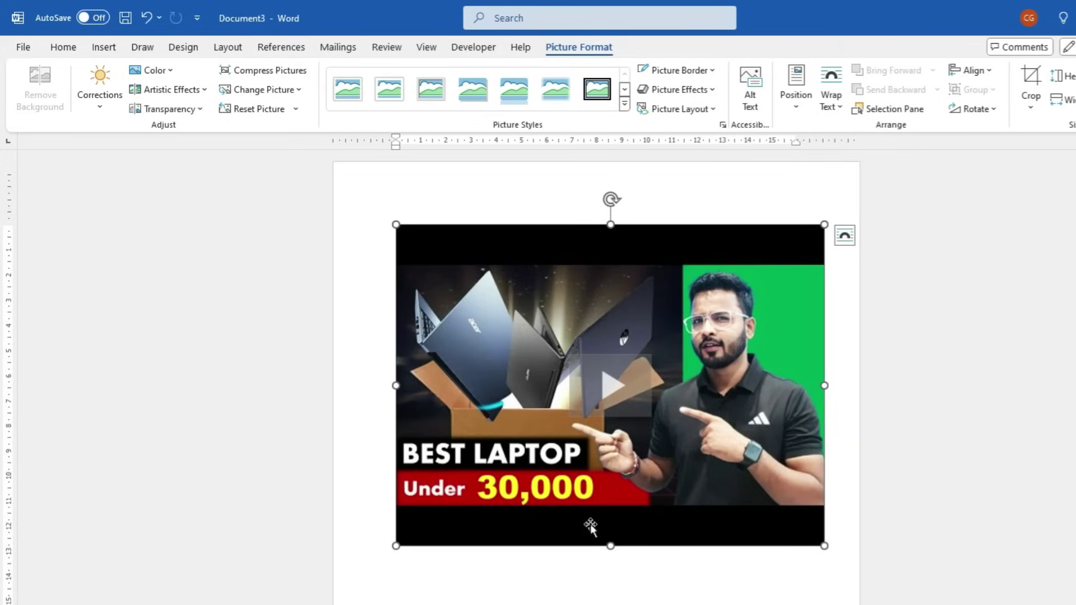
click(617, 387)
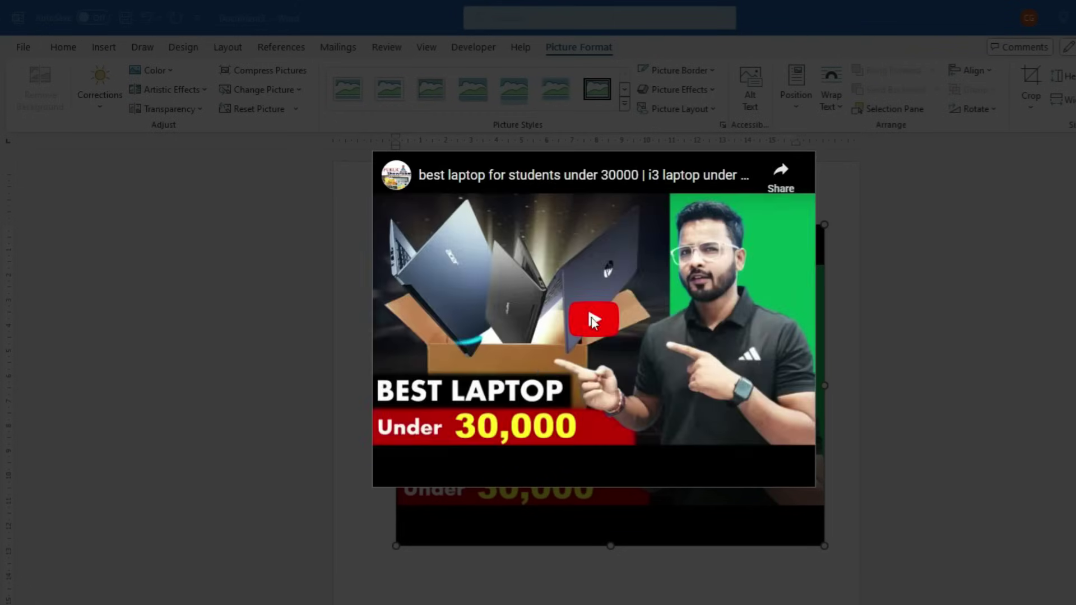
click(593, 320)
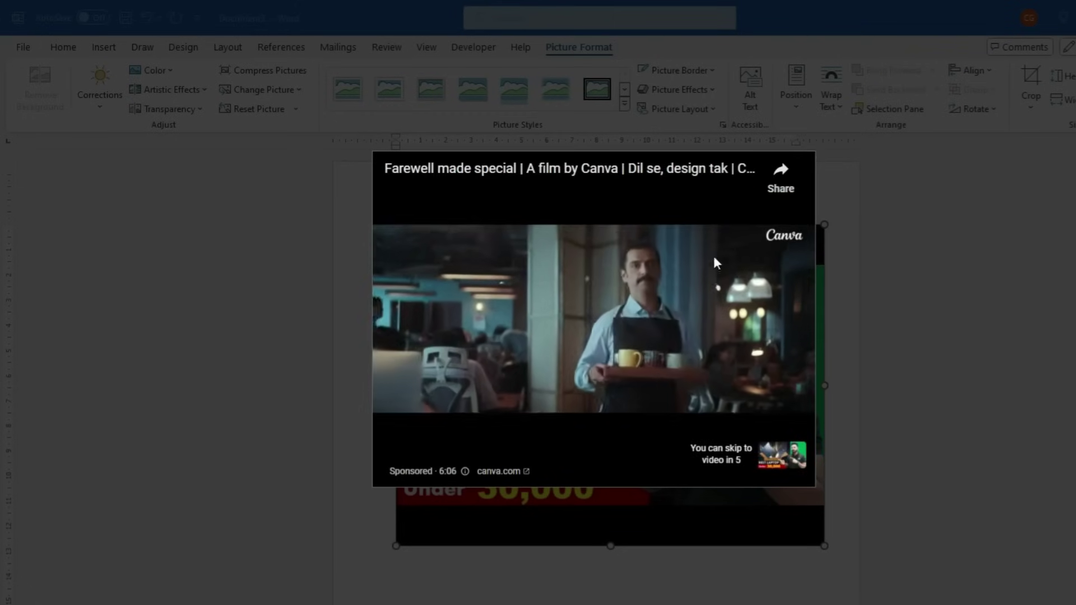
key(Escape)
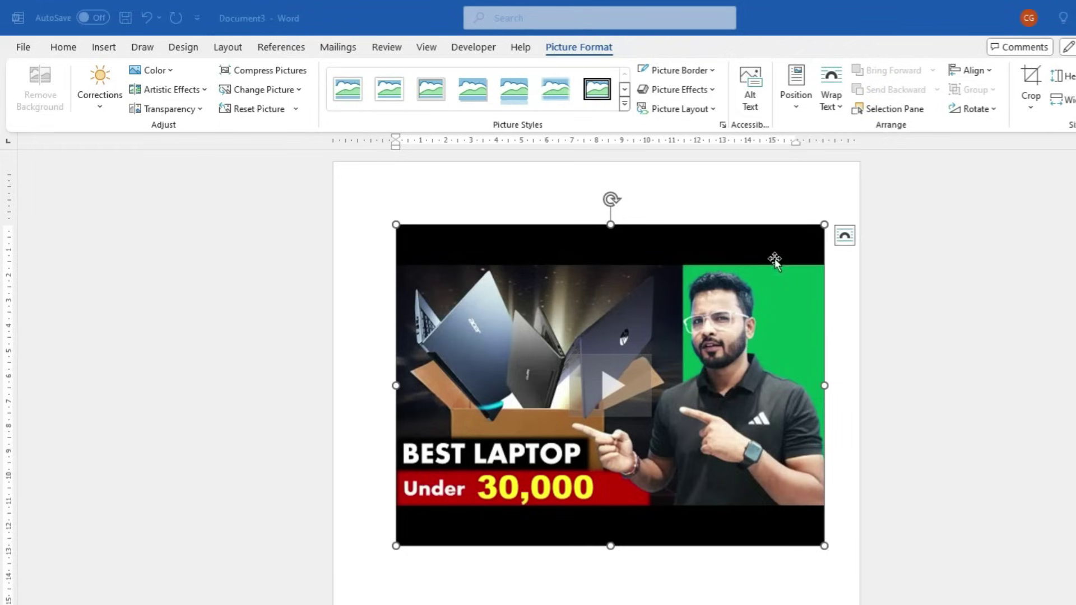
Delete the embedded video and dismiss the Insert Hyperlink dialog without adding a link
key(Delete)
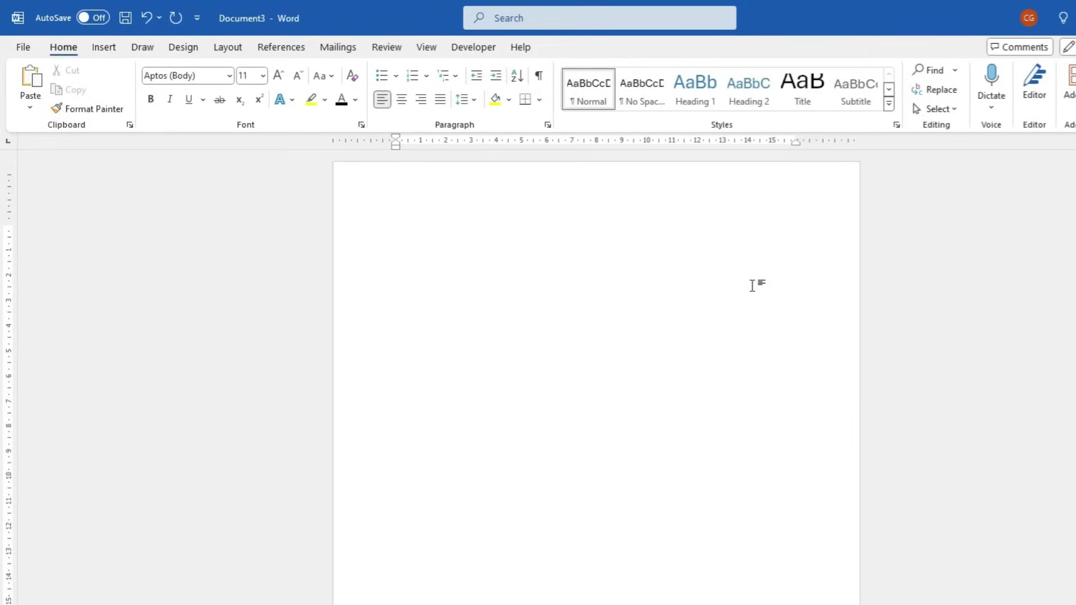
click(104, 48)
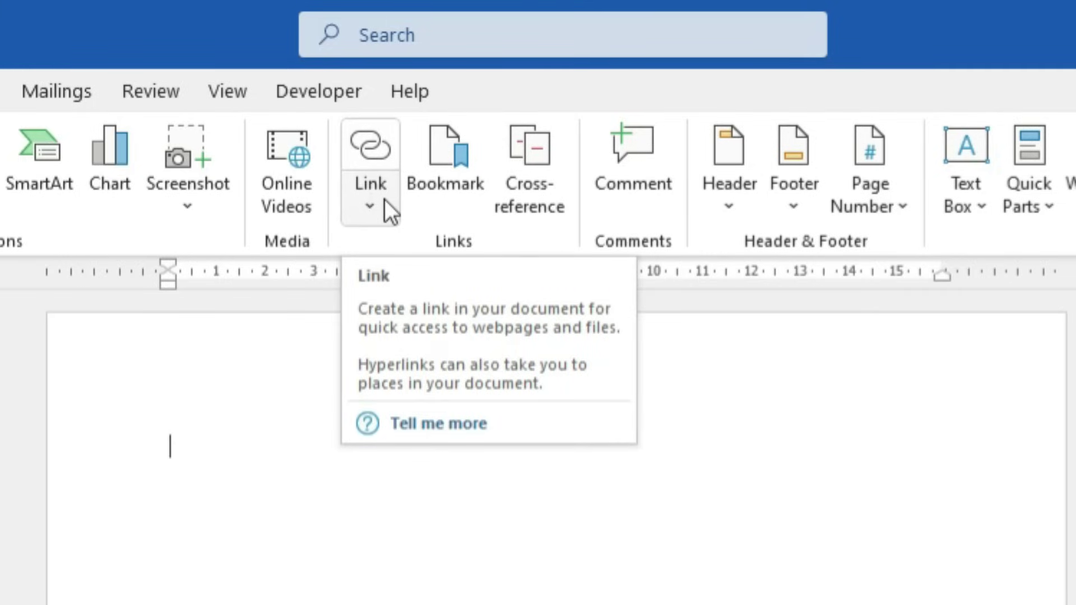
click(367, 200)
click(442, 357)
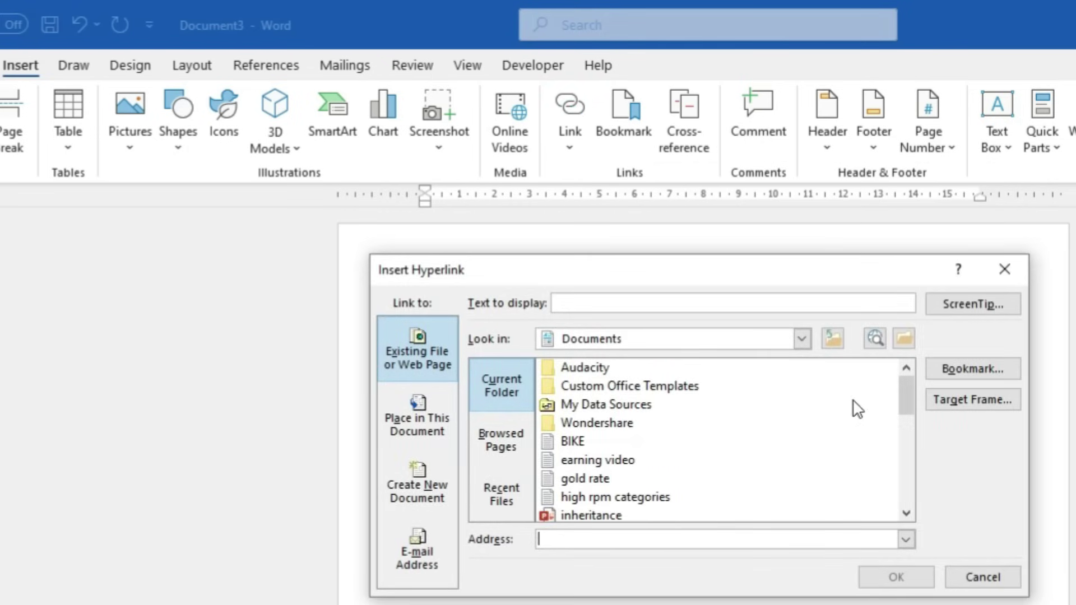
click(1001, 269)
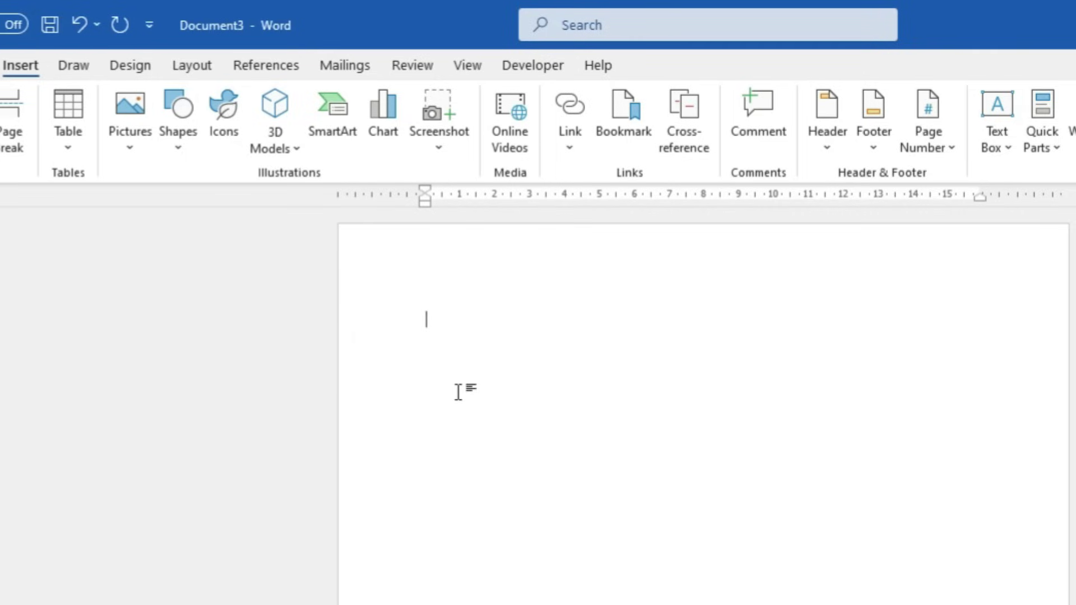
Type 'Pictures' on the empty page and enlarge its font size
text(Pic)
key(ctrl+a)
key(ctrl+shift+period)
key(ctrl+shift+period)
key(ctrl+shift+period)
key(ctrl+shift+period)
key(ctrl+shift+period)
key(ctrl+shift+period)
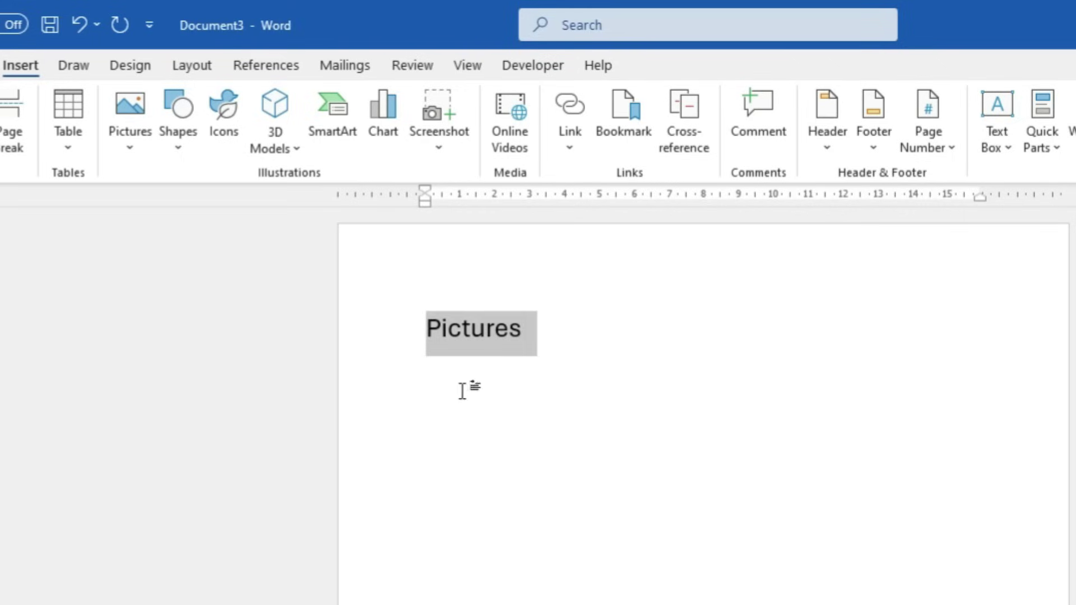
click(533, 334)
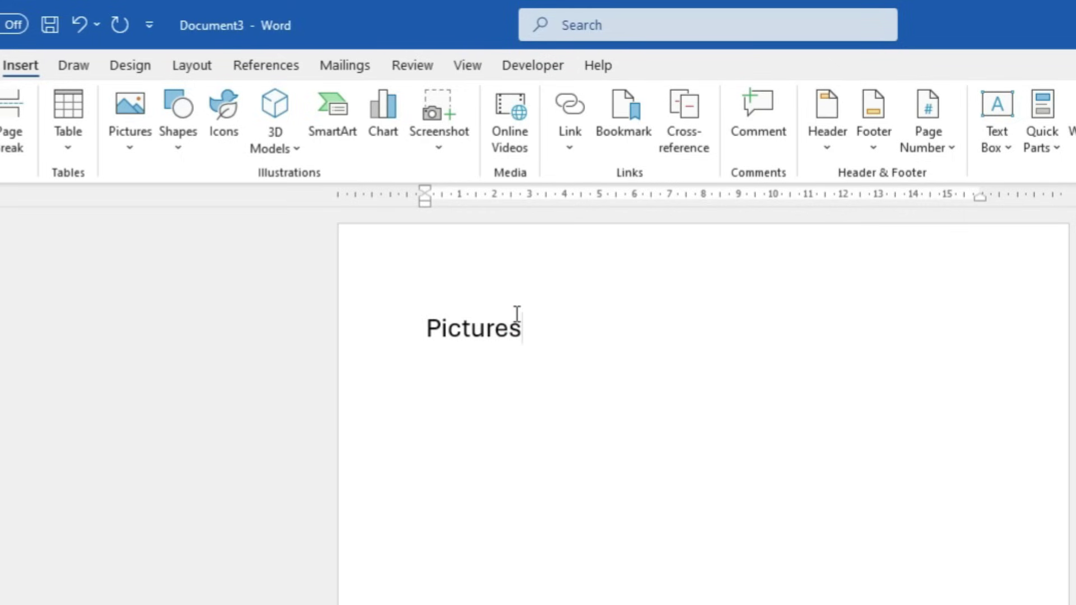
drag(525, 331, 437, 335)
Hyperlink the word 'Pictures' to the Pictures\Screenshots folder
click(540, 343)
double_click(537, 335)
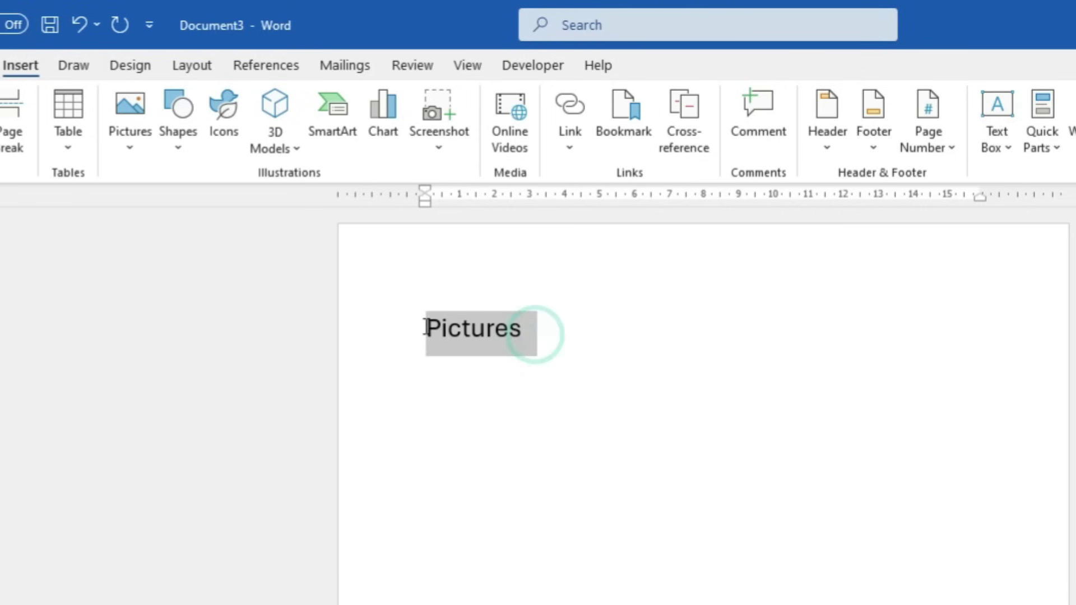
click(570, 107)
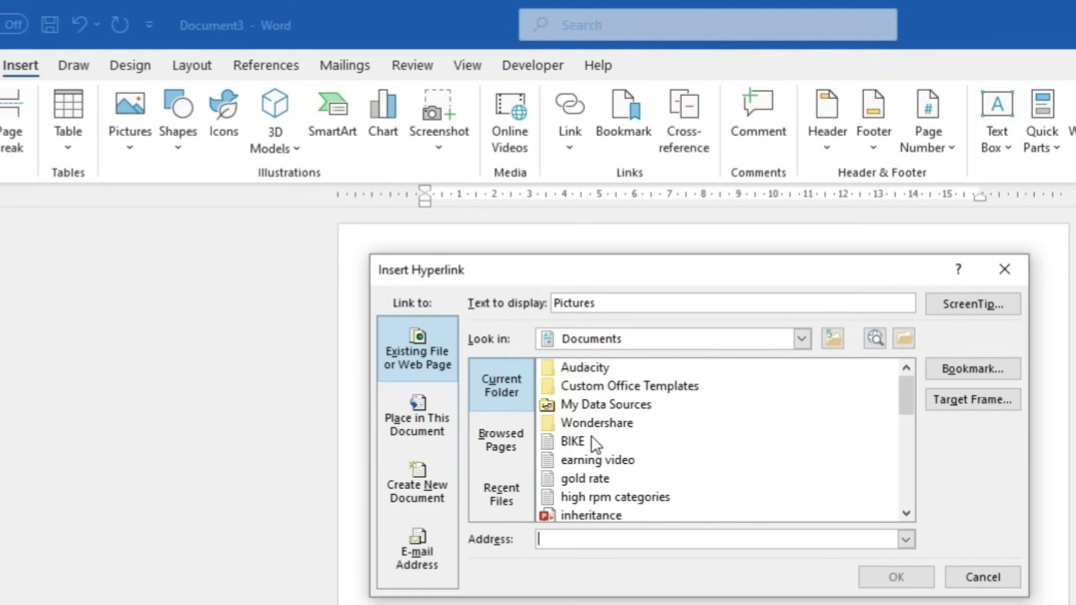
click(802, 343)
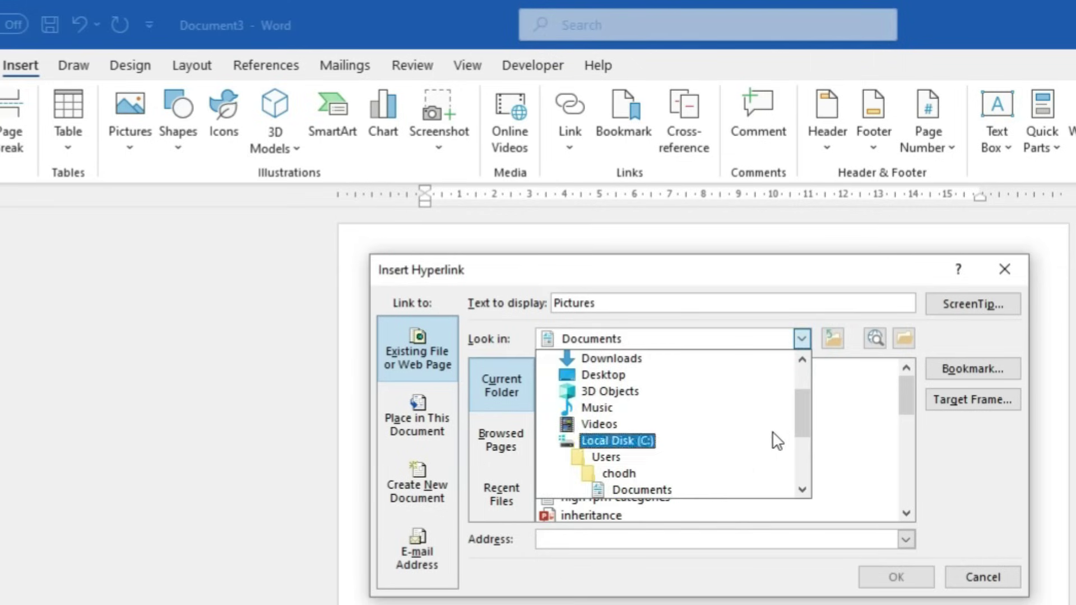
drag(802, 410, 799, 423)
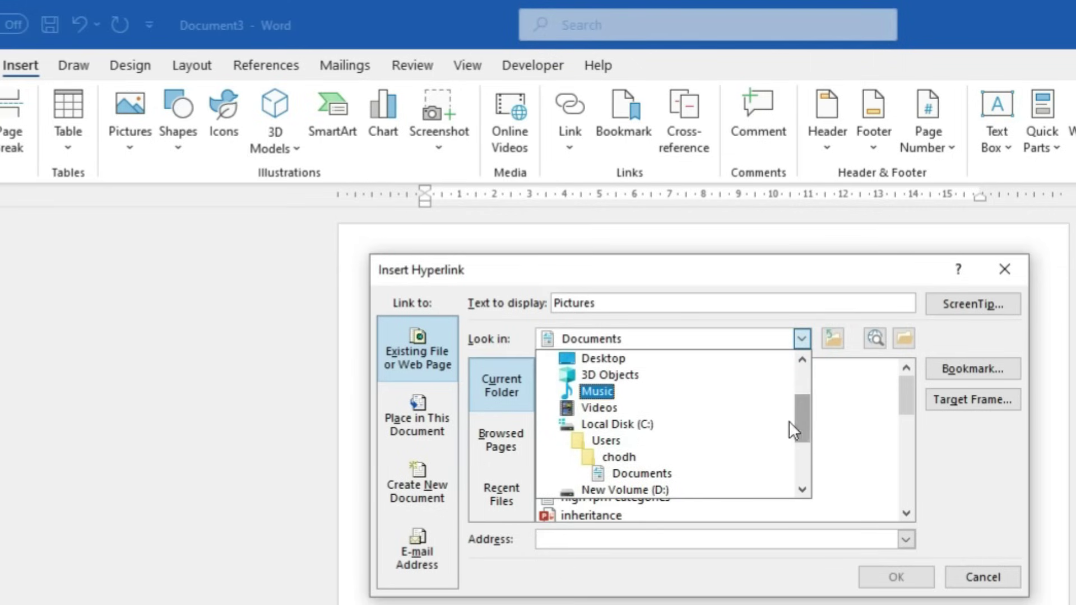
scroll(589, 429, up, 2)
click(601, 393)
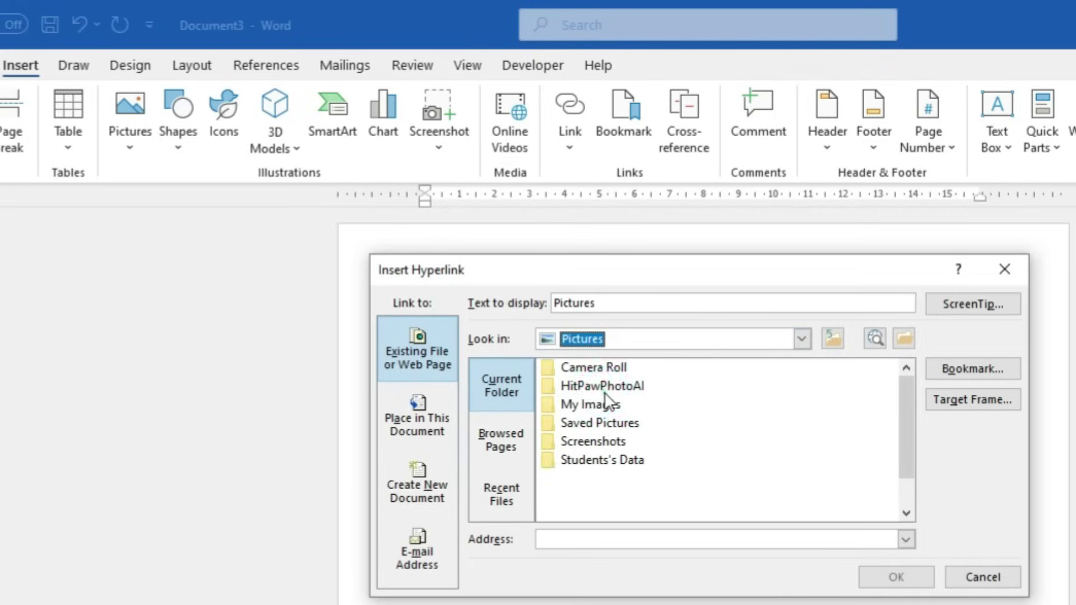
double_click(605, 443)
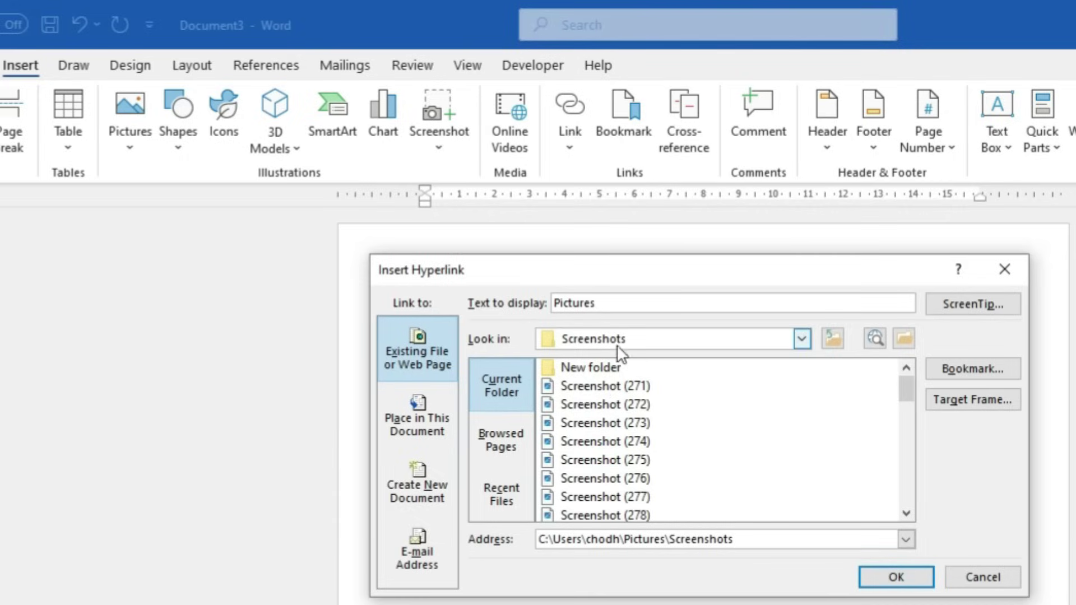
click(863, 577)
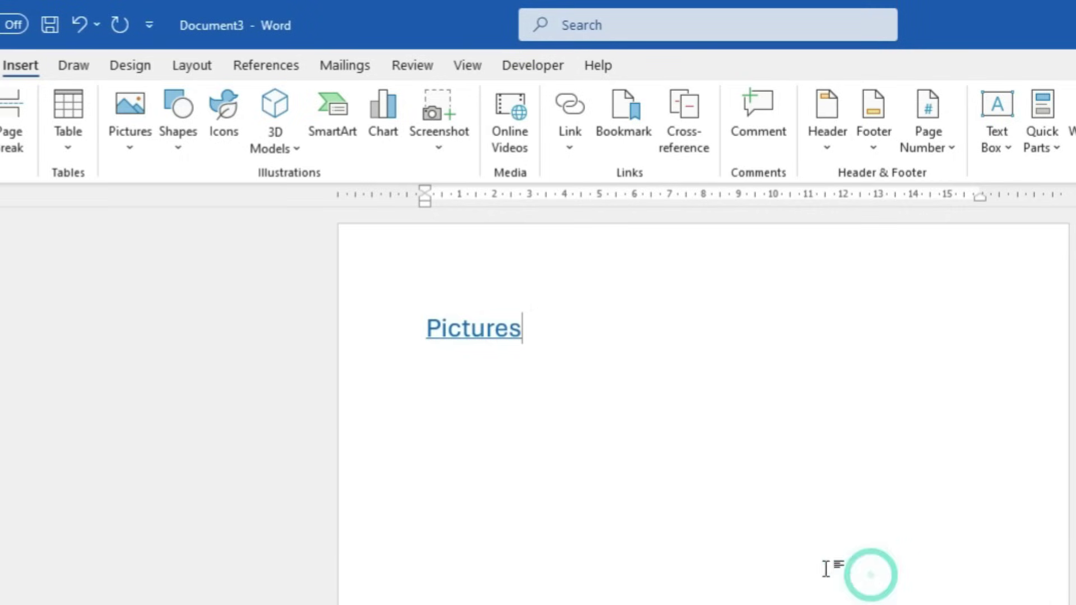
Follow the Pictures link to open the folder, then delete the linked text
ctrl+click(491, 344)
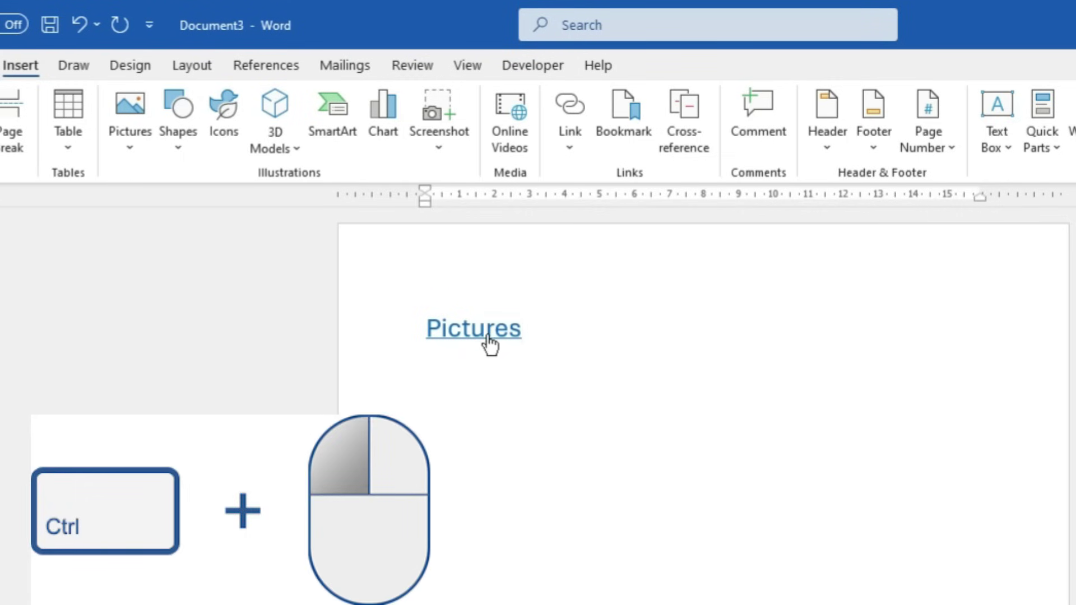
click(786, 541)
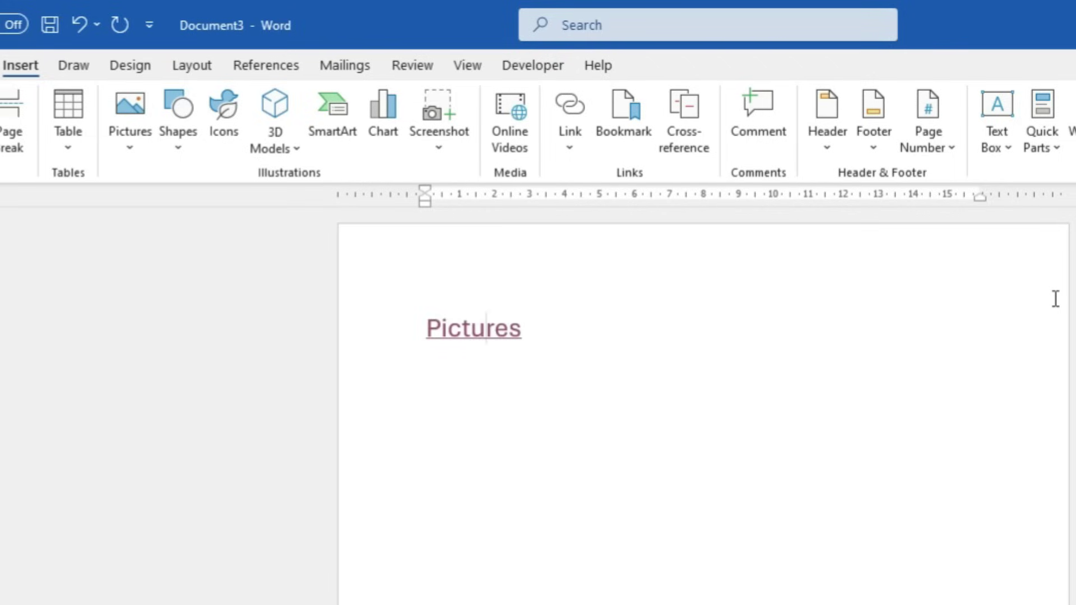
key(ctrl+a)
key(Delete)
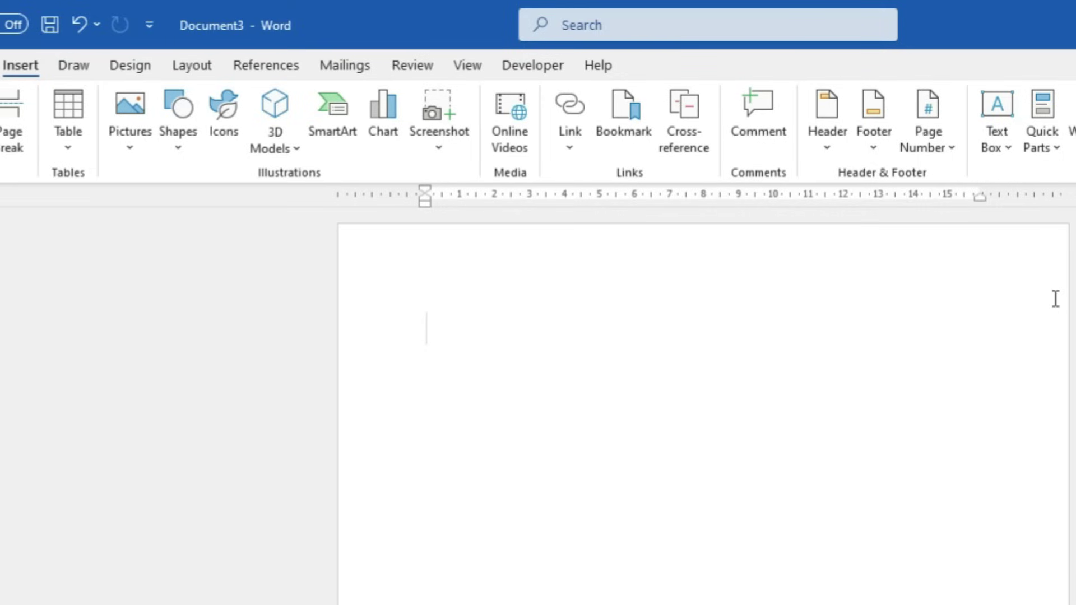
Generate sample text with =rand(10,0) and bookmark the word 'complement' as 'ab'
text(=rand(10,0))
key(Return)
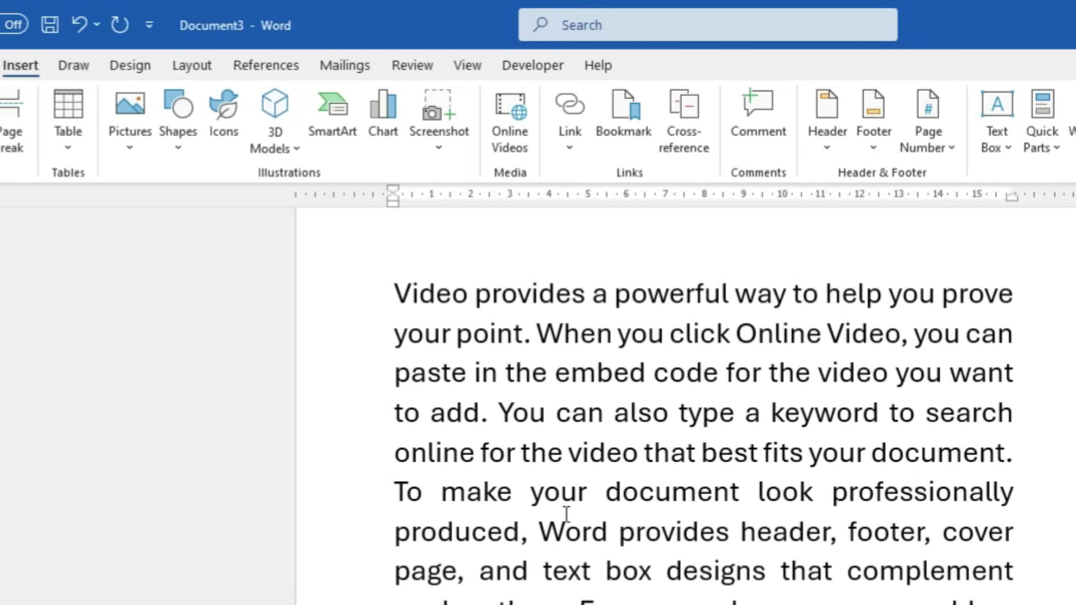
drag(850, 575, 1023, 592)
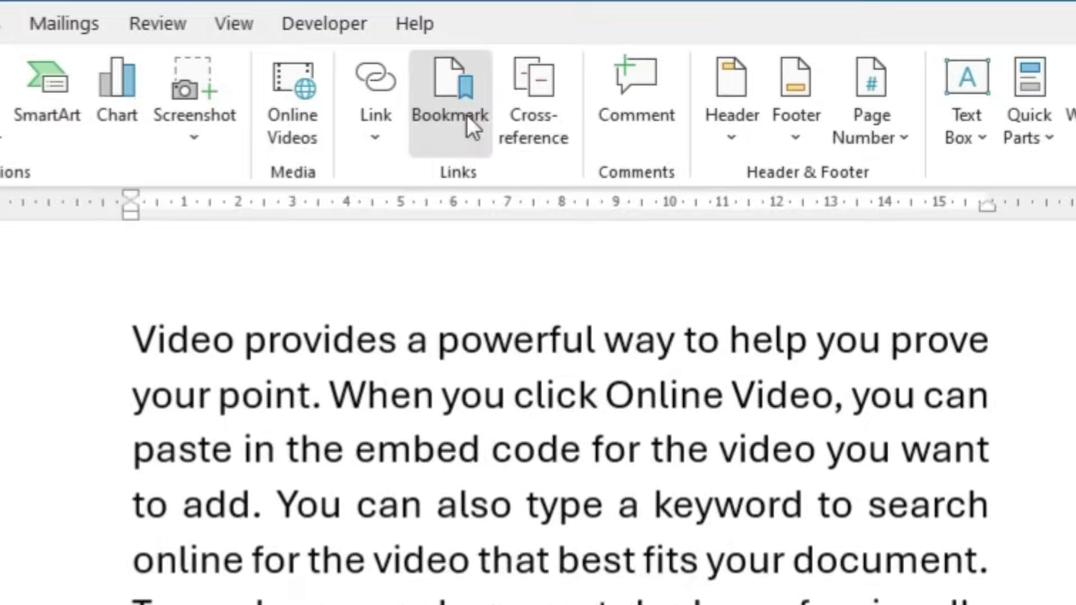
click(466, 116)
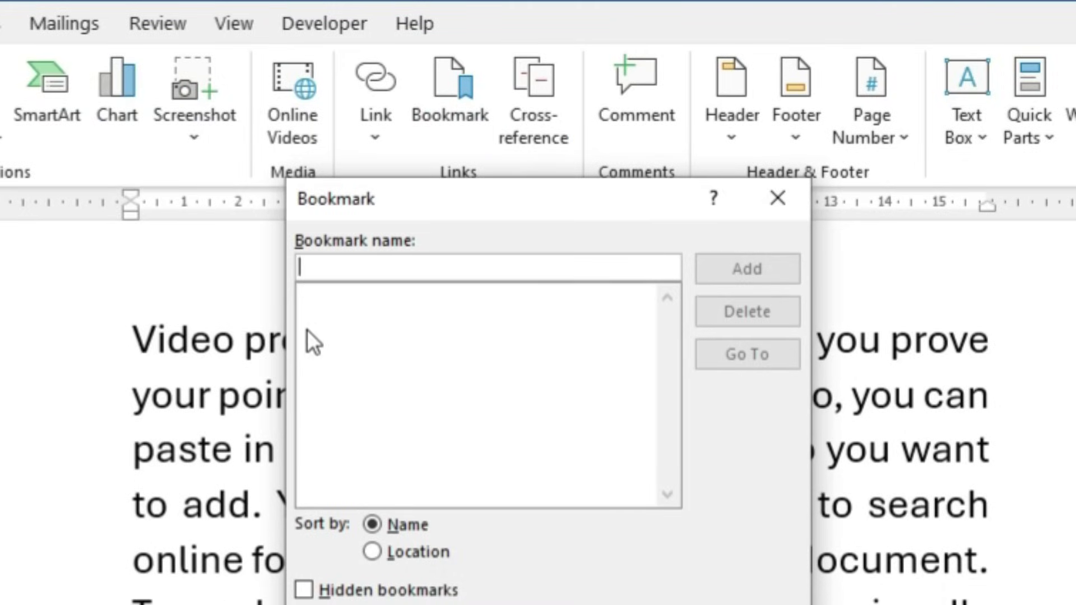
text(ab)
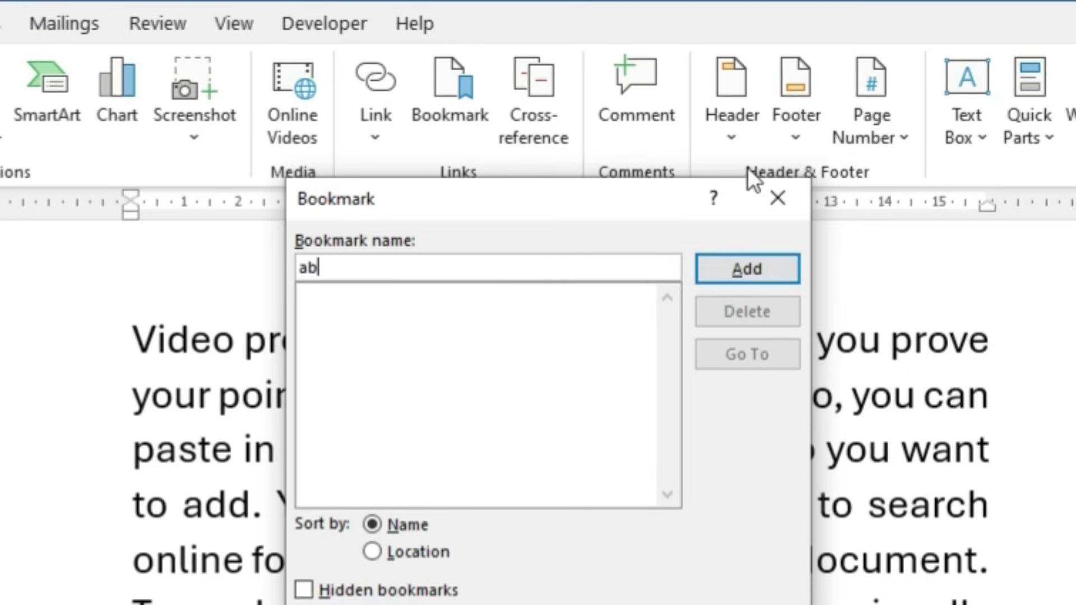
click(748, 271)
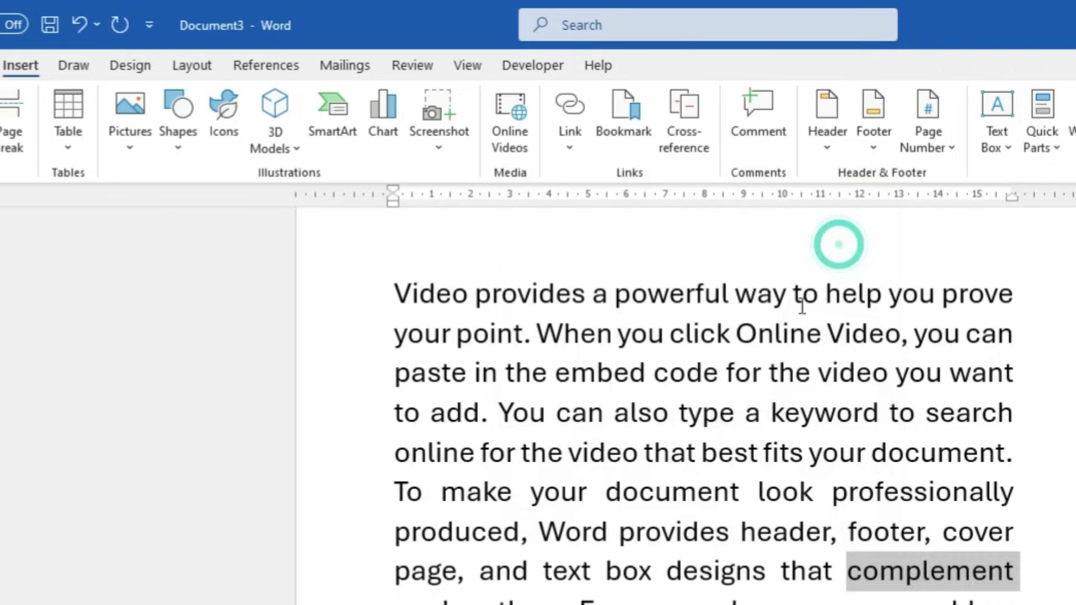
Bookmark the word 'appears' with the name 'ab2'
scroll(802, 305, down, 5)
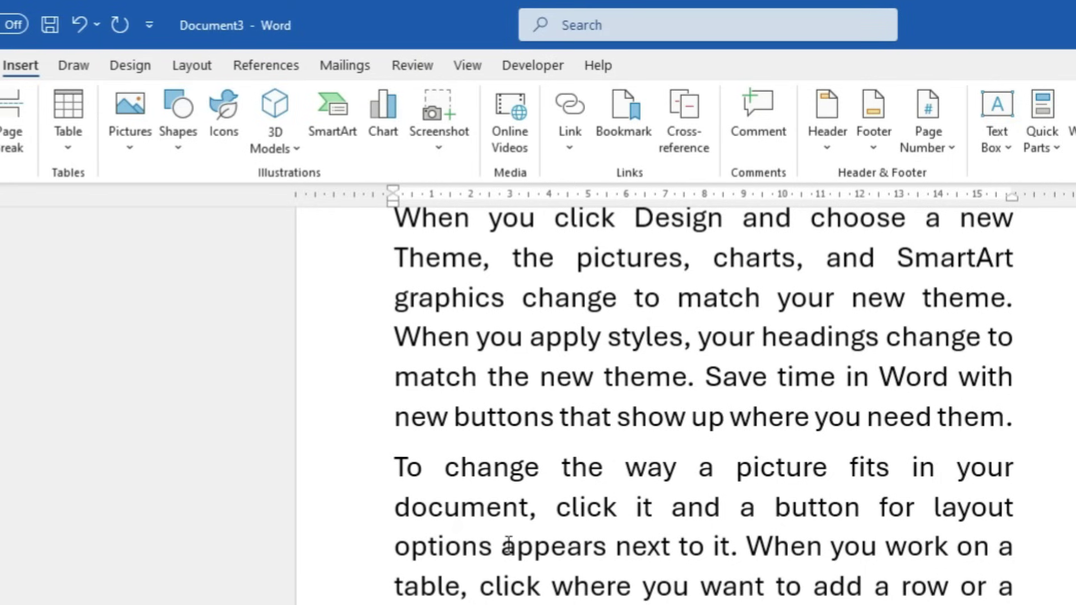
drag(504, 547, 576, 547)
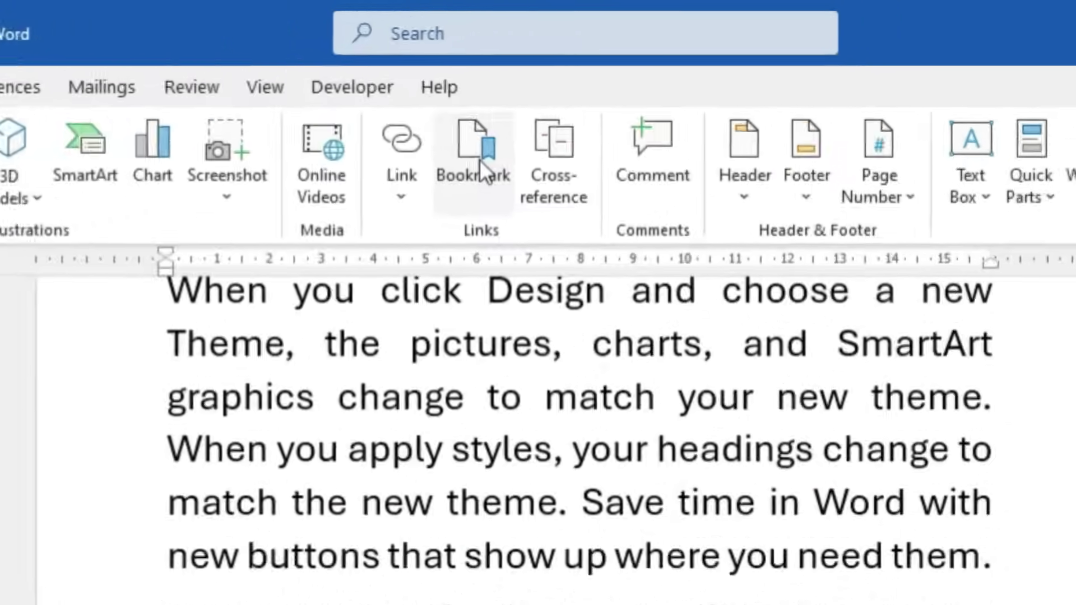
click(624, 132)
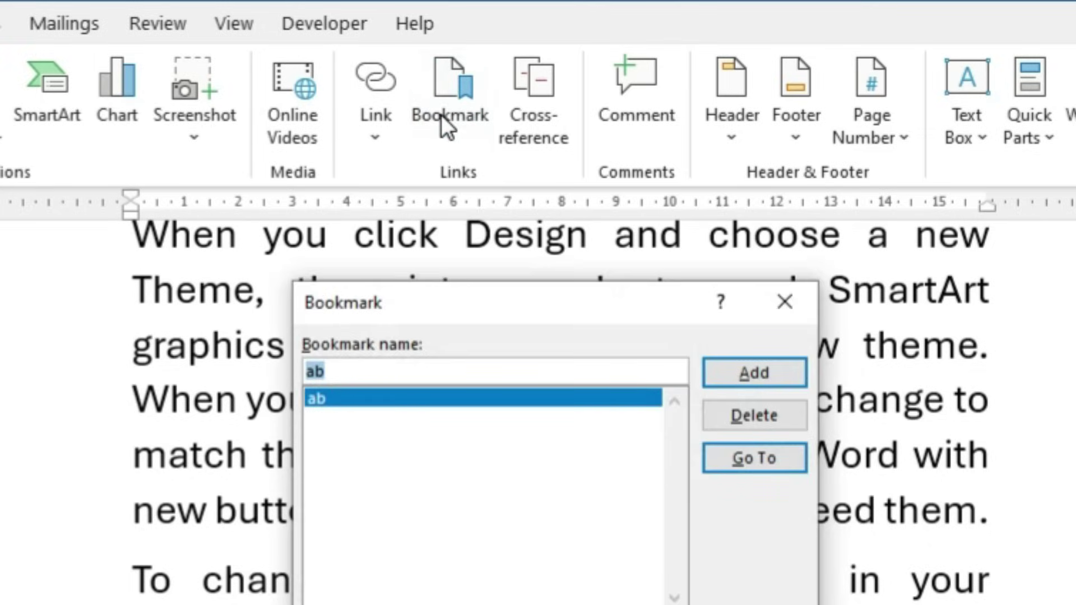
text(ab2)
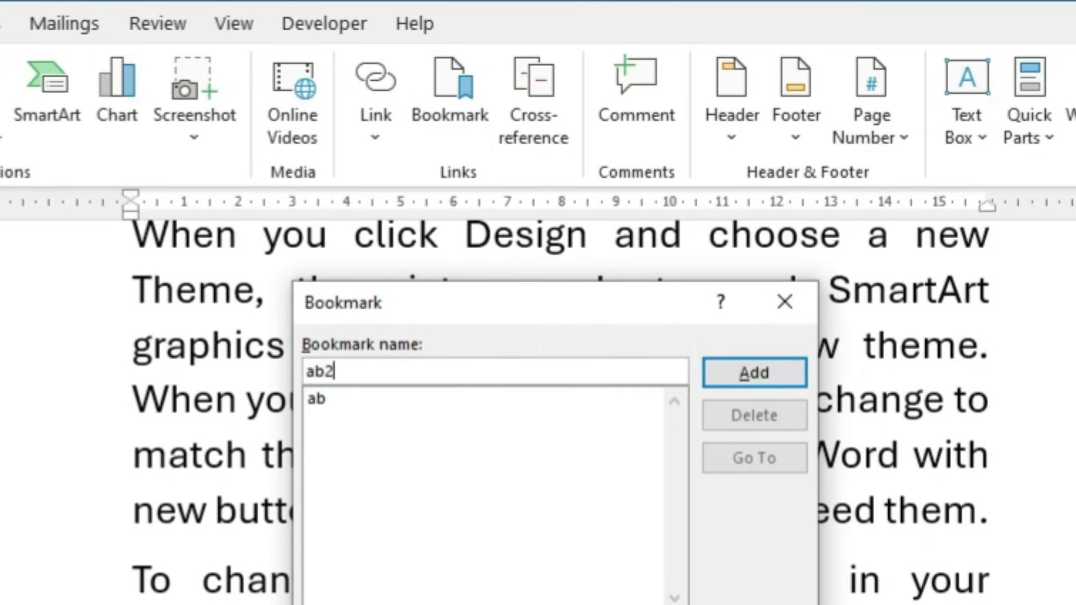
click(761, 379)
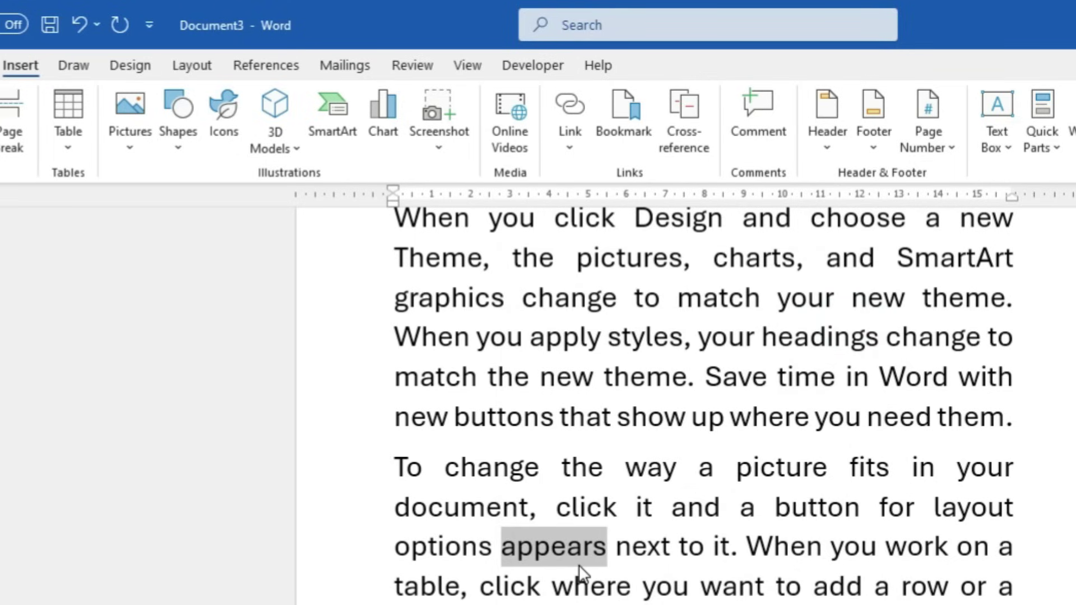
scroll(694, 580, up, 6)
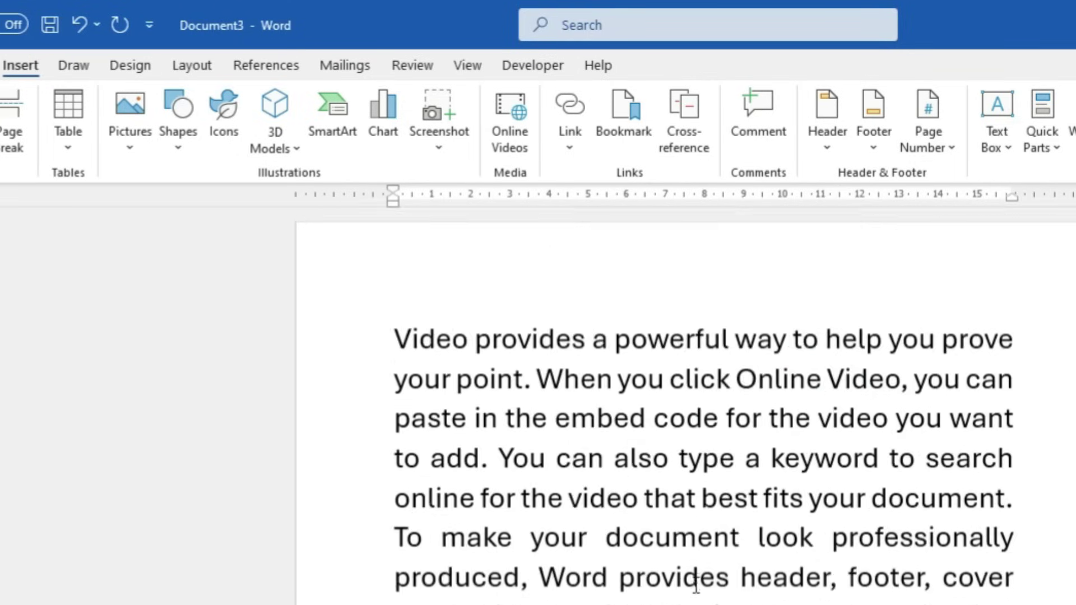
click(395, 339)
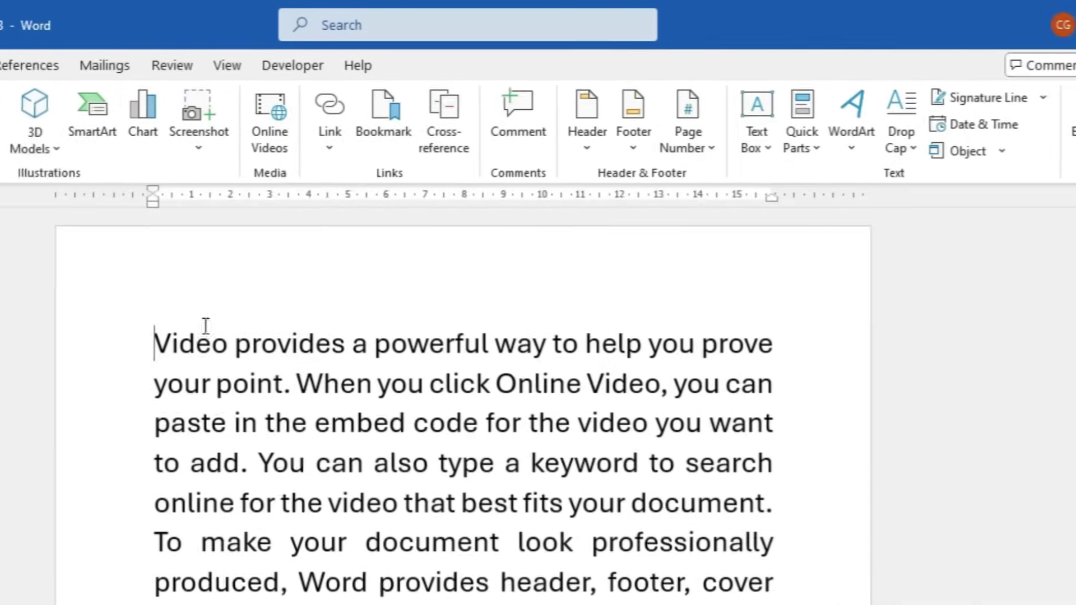
click(383, 129)
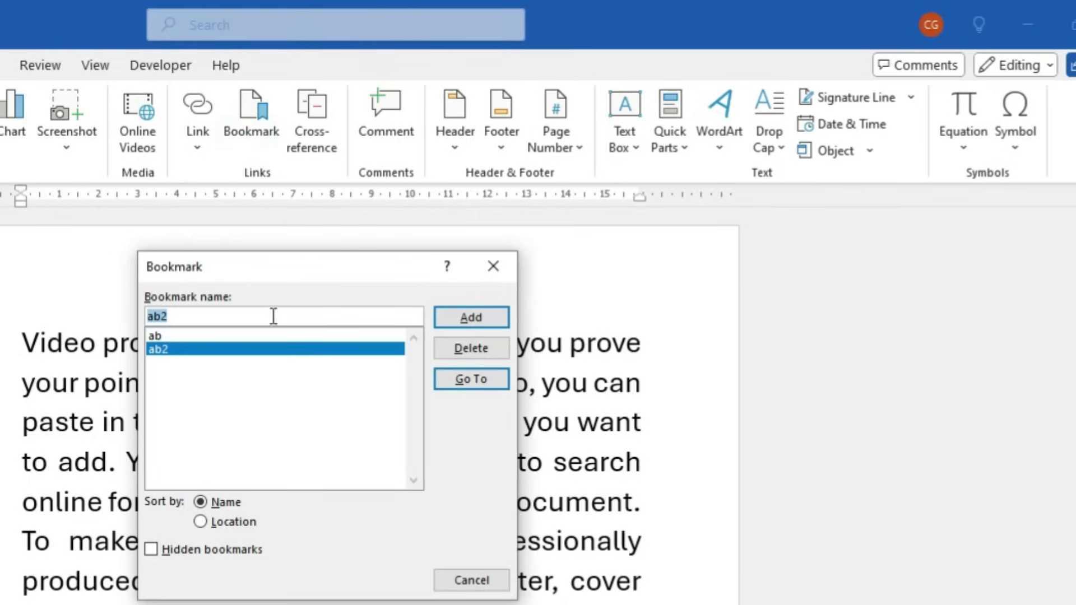
drag(392, 264, 598, 206)
click(379, 277)
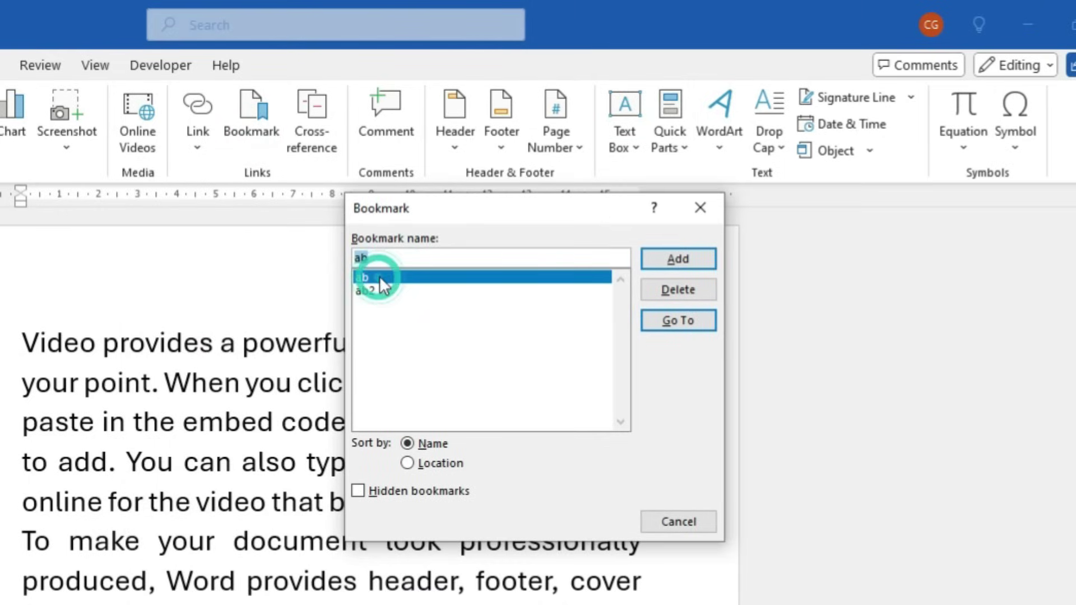
click(673, 321)
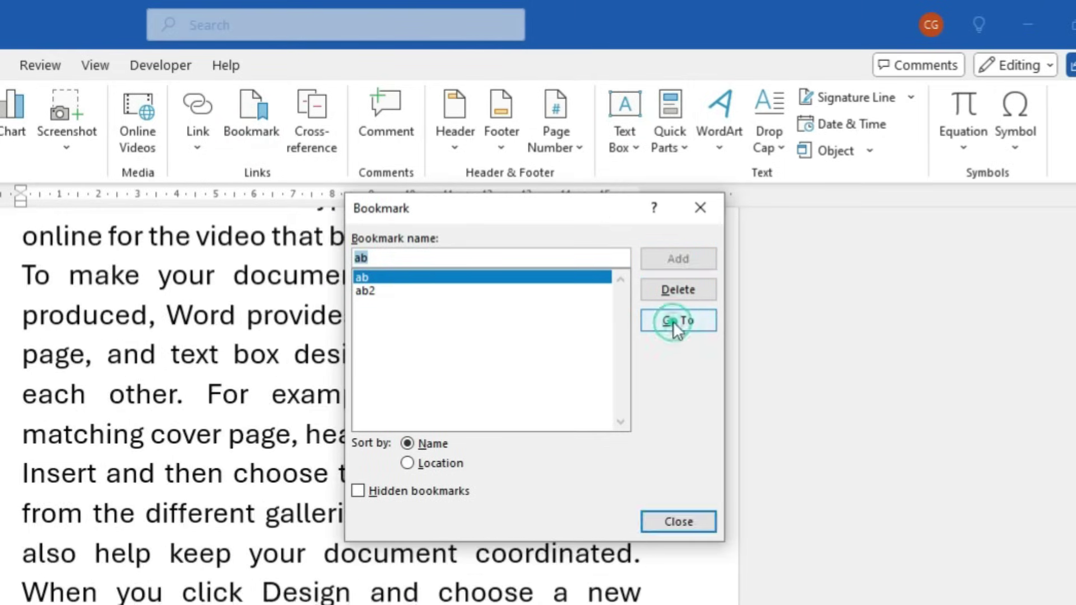
drag(498, 217, 841, 428)
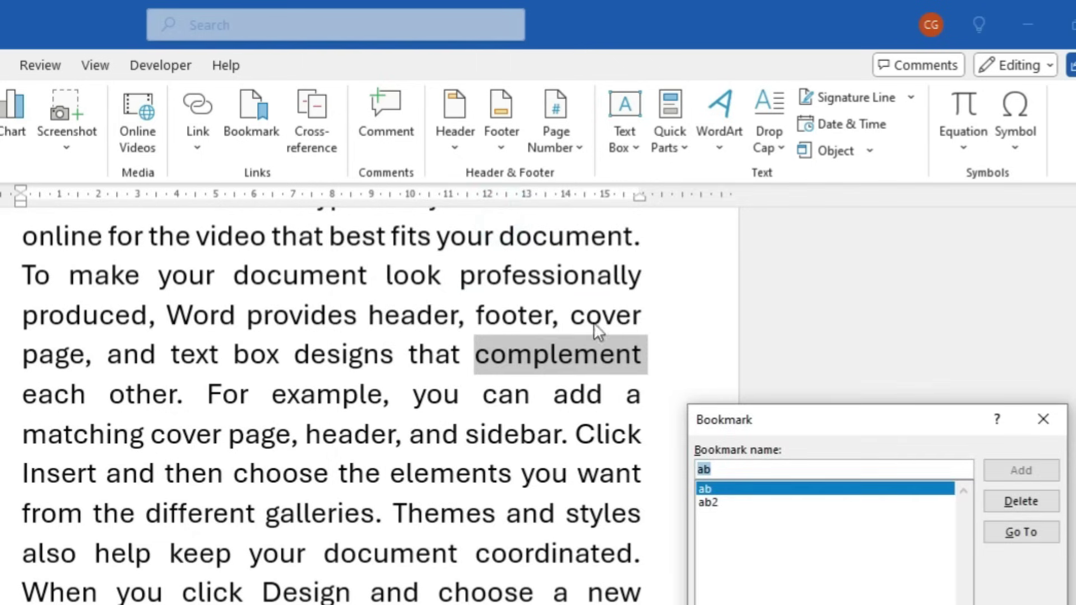
click(711, 502)
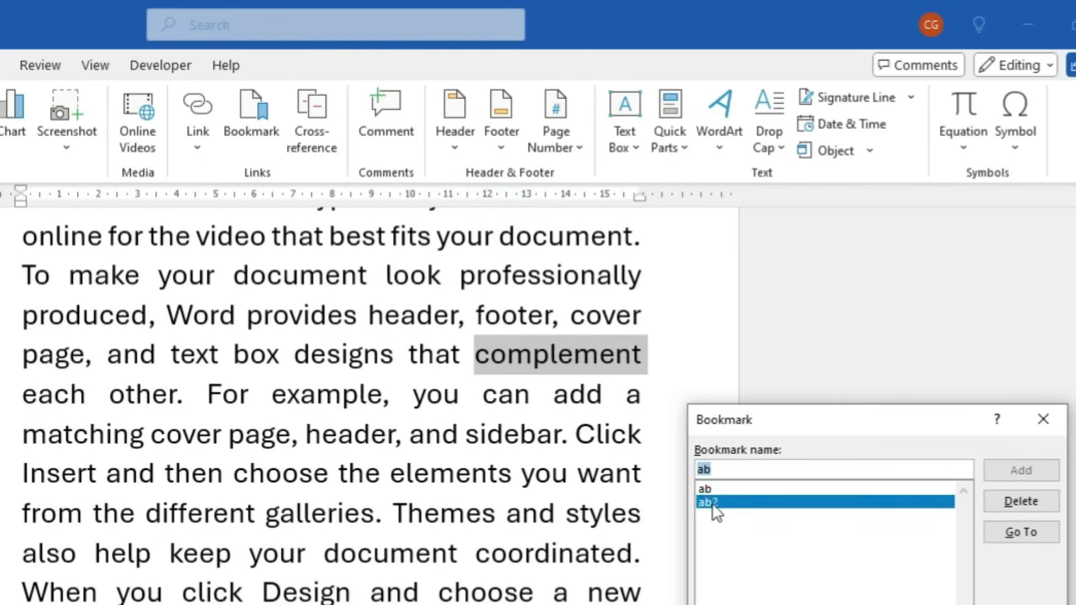
click(1014, 532)
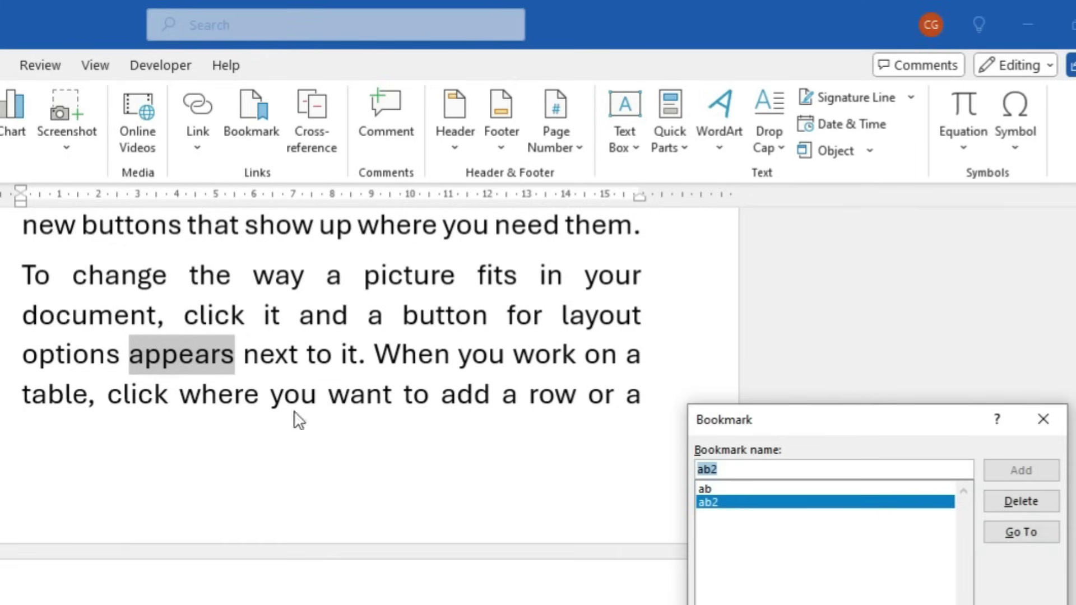
click(1039, 428)
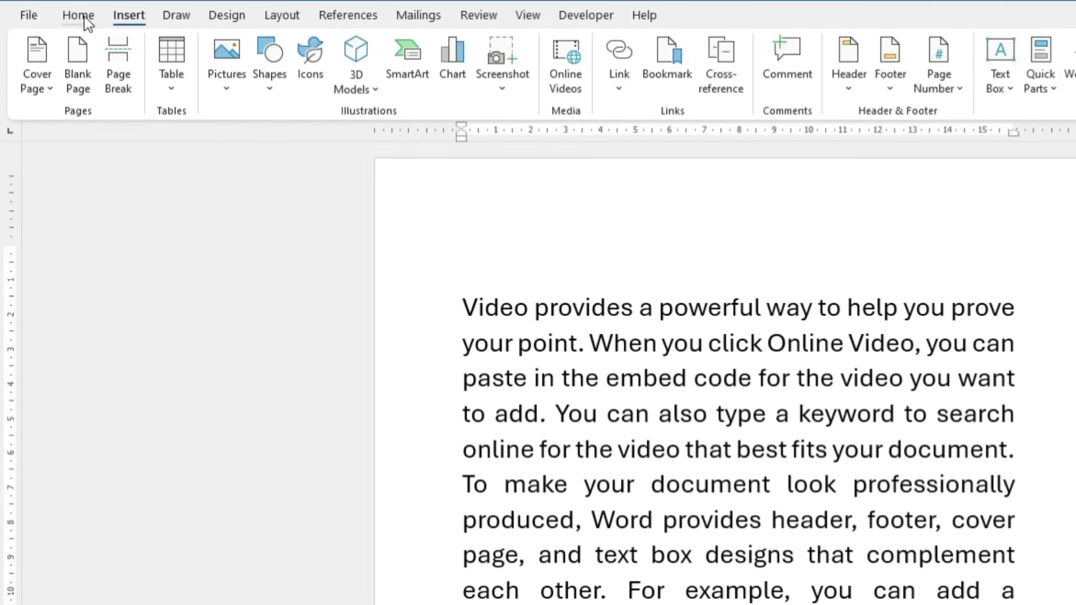
Add Heading 1 lines 'Chapter -1 (First day of ms word)' and 'chapter -2 (Second day of Ms word)'
click(84, 17)
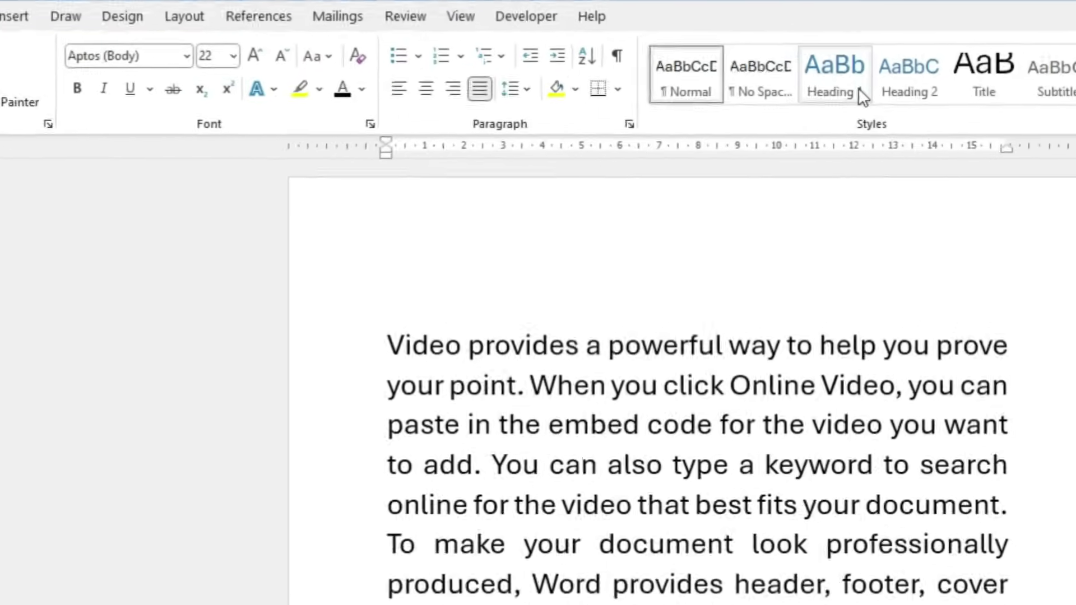
click(880, 79)
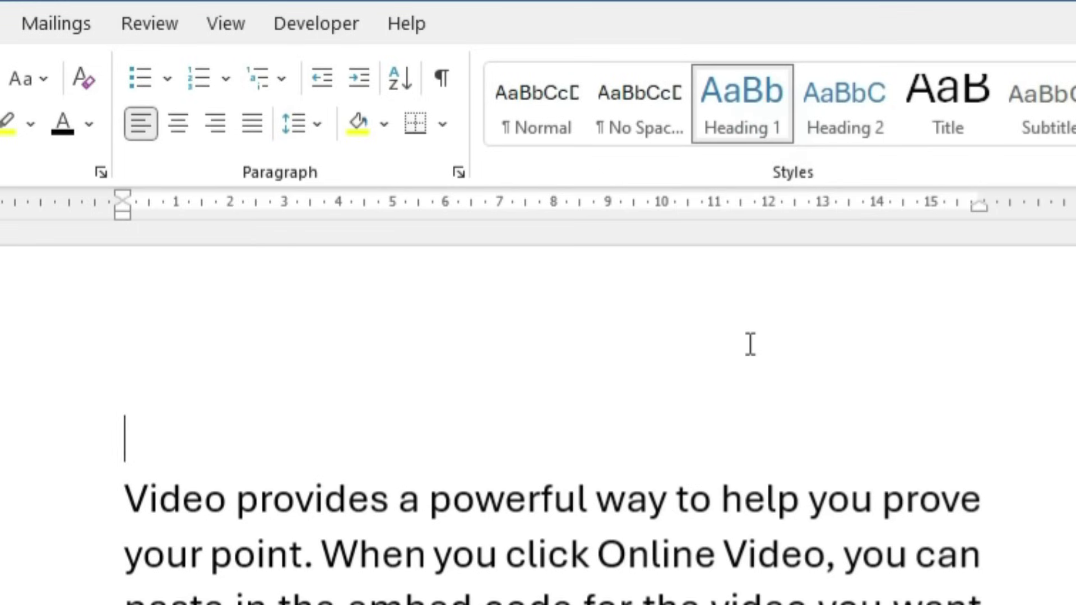
text(Chapter -1 (First day of ms word))
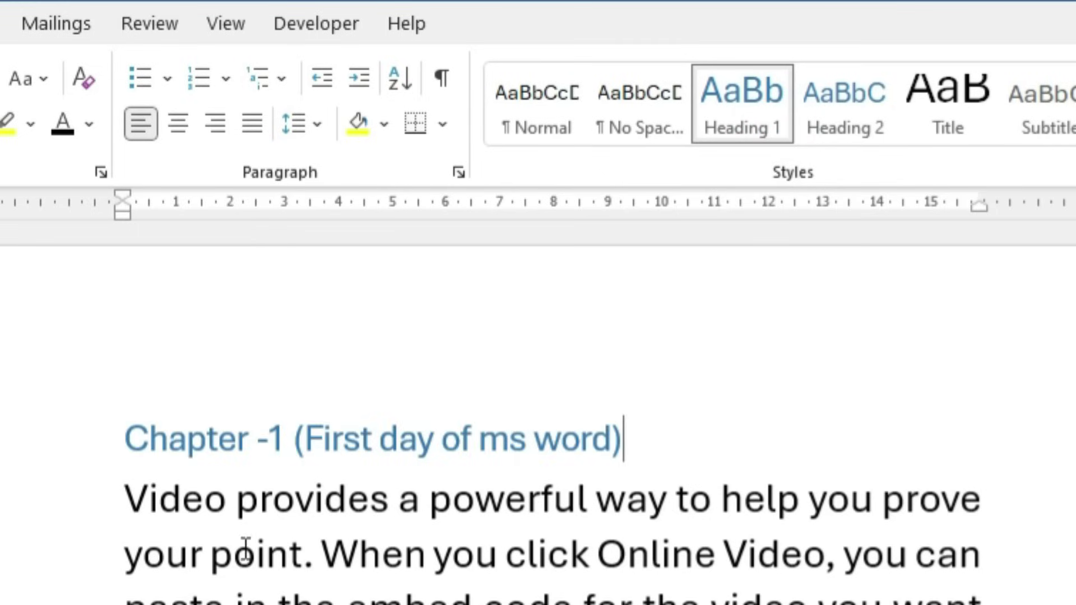
scroll(480, 555, down, 10)
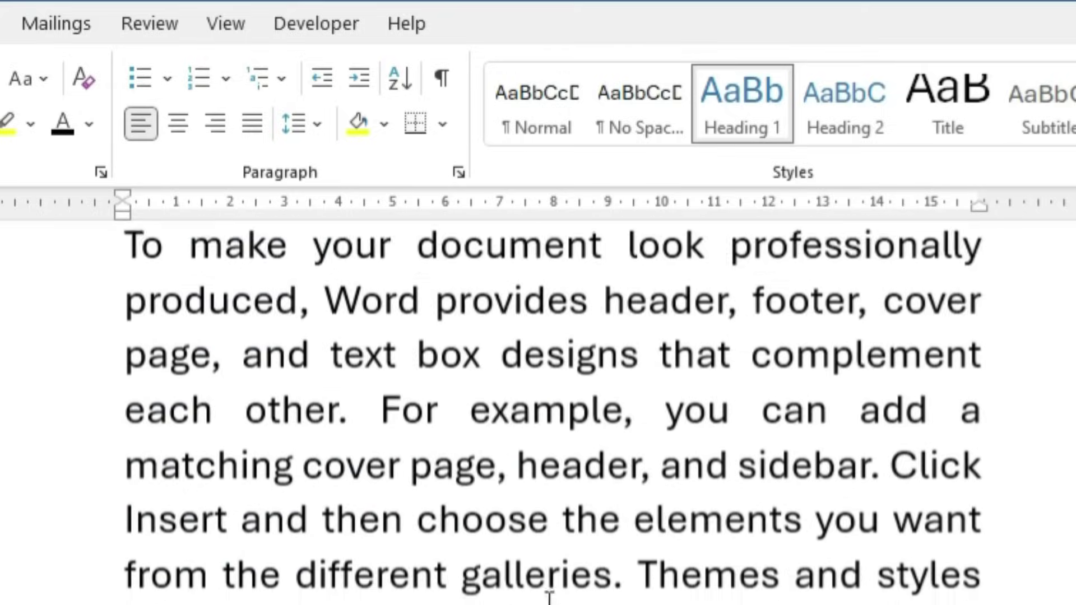
scroll(479, 555, down, 12)
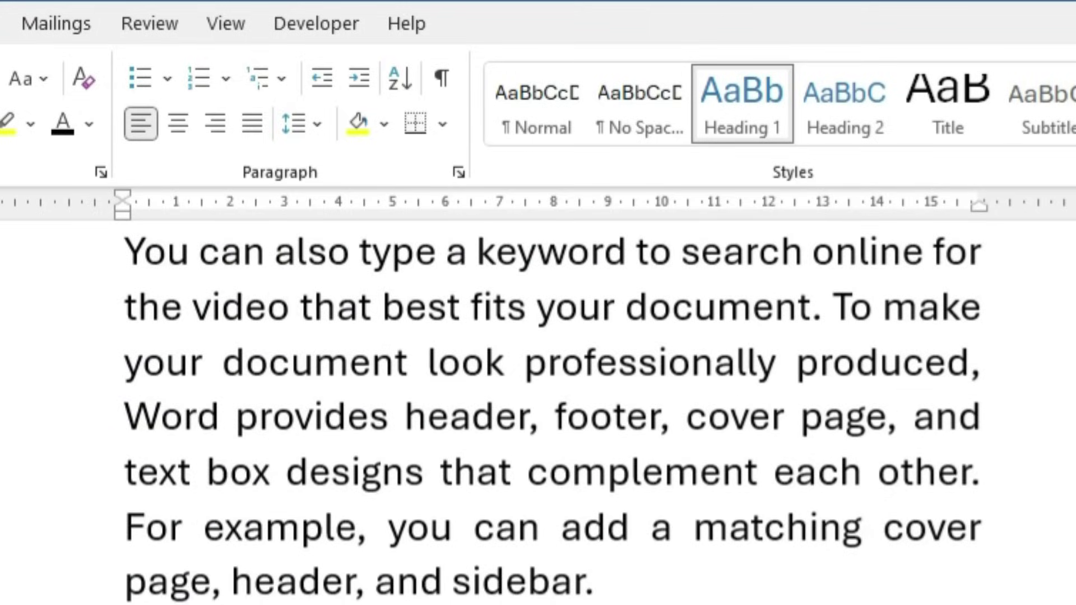
click(649, 597)
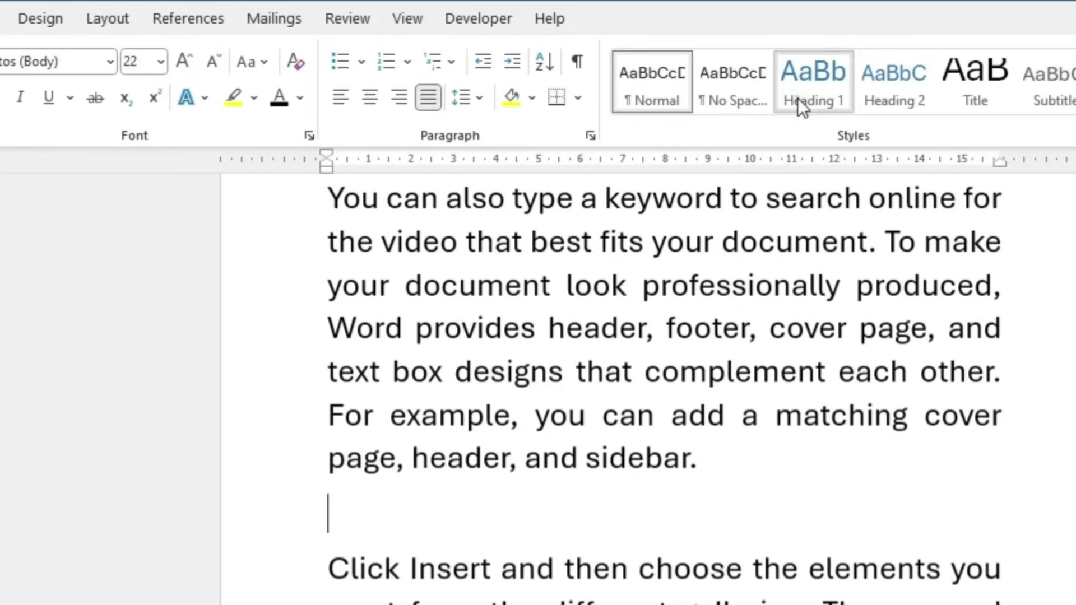
click(724, 123)
text(chapter 2)
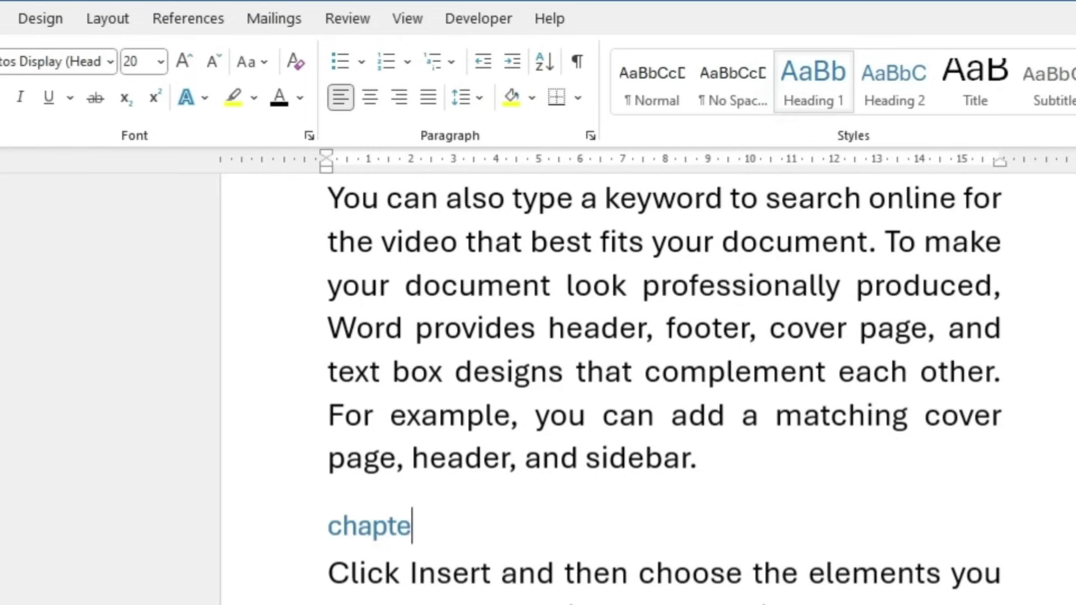
key(BackSpace)
key(BackSpace)
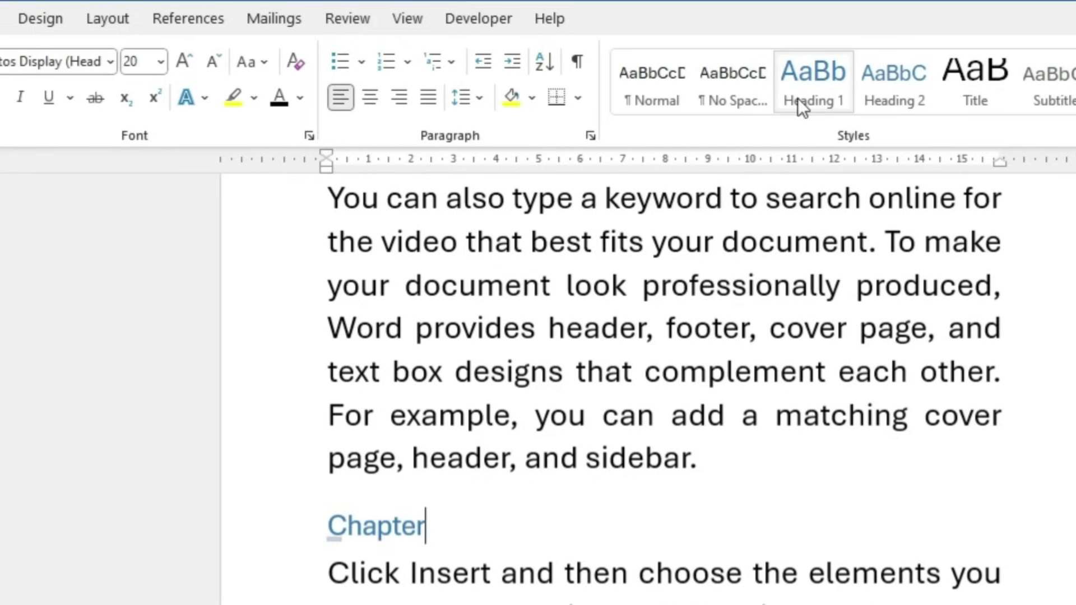
text(-2 ()
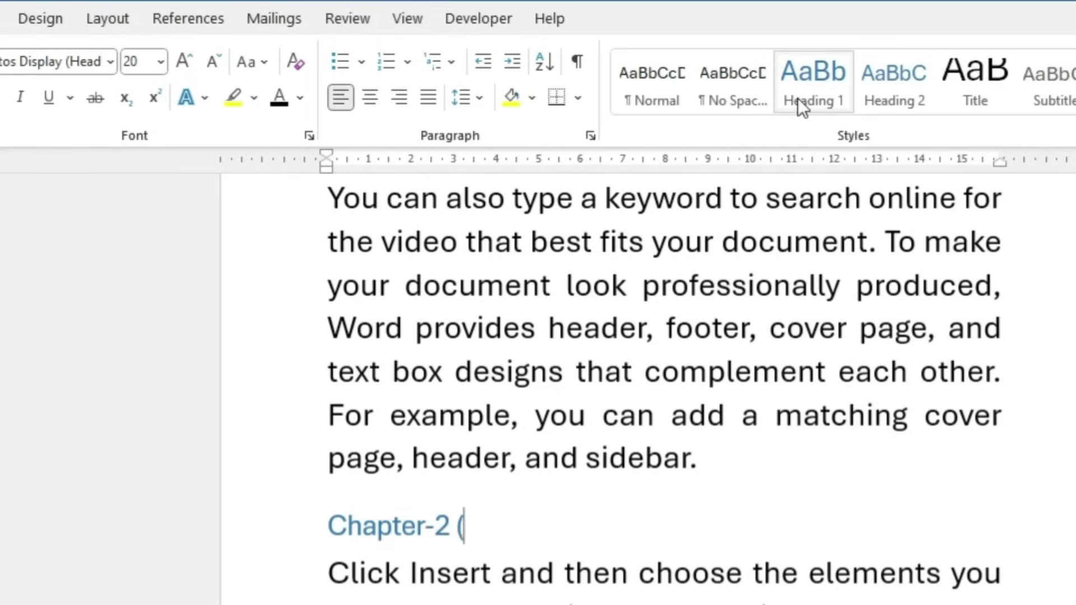
text(Second day)
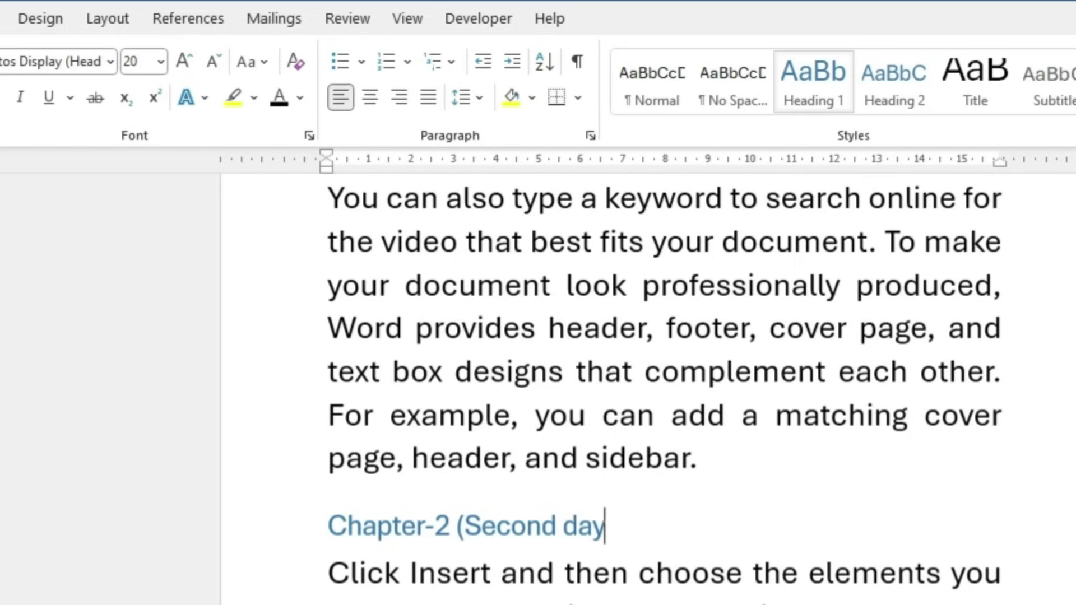
text( of Ms word))
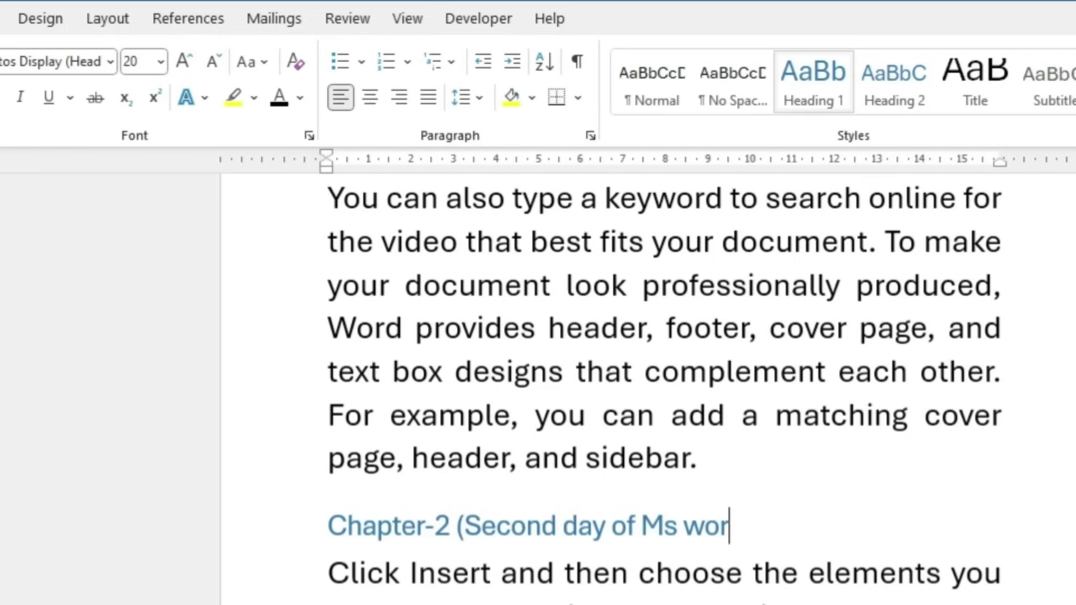
Type 'Chapter -3 (Third day of MS Word)' further down and style it Heading 1
scroll(798, 103, down, 1)
scroll(610, 516, down, 12)
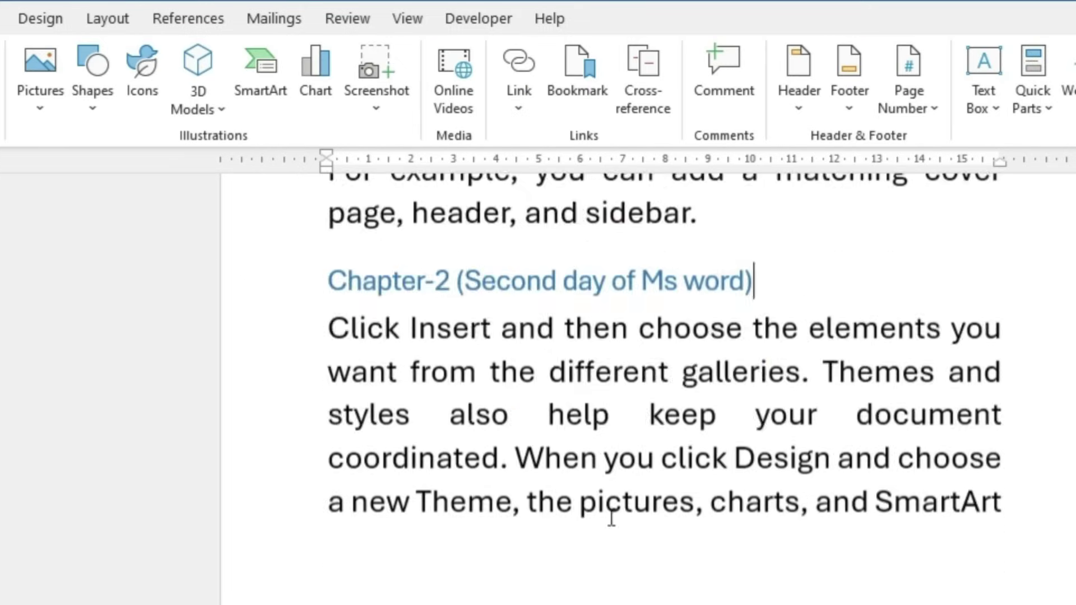
scroll(478, 530, down, 15)
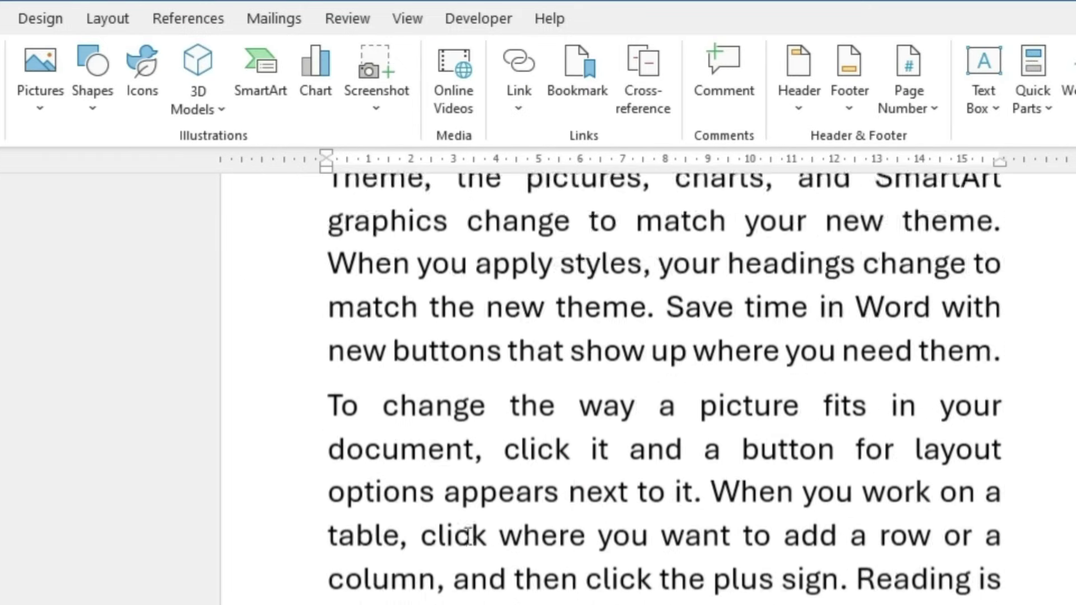
scroll(394, 568, down, 3)
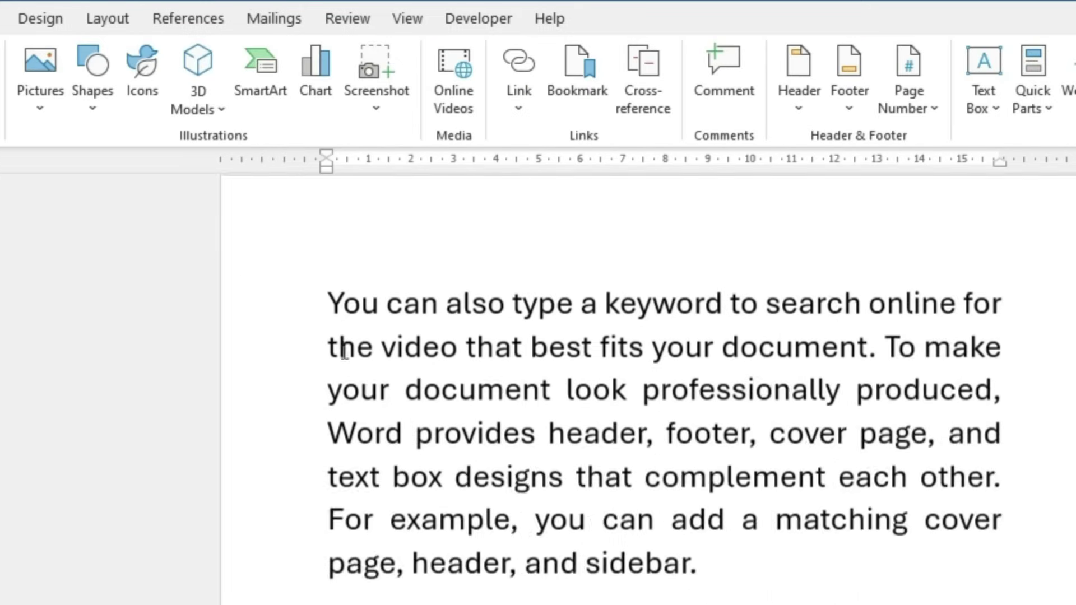
text(Chapte)
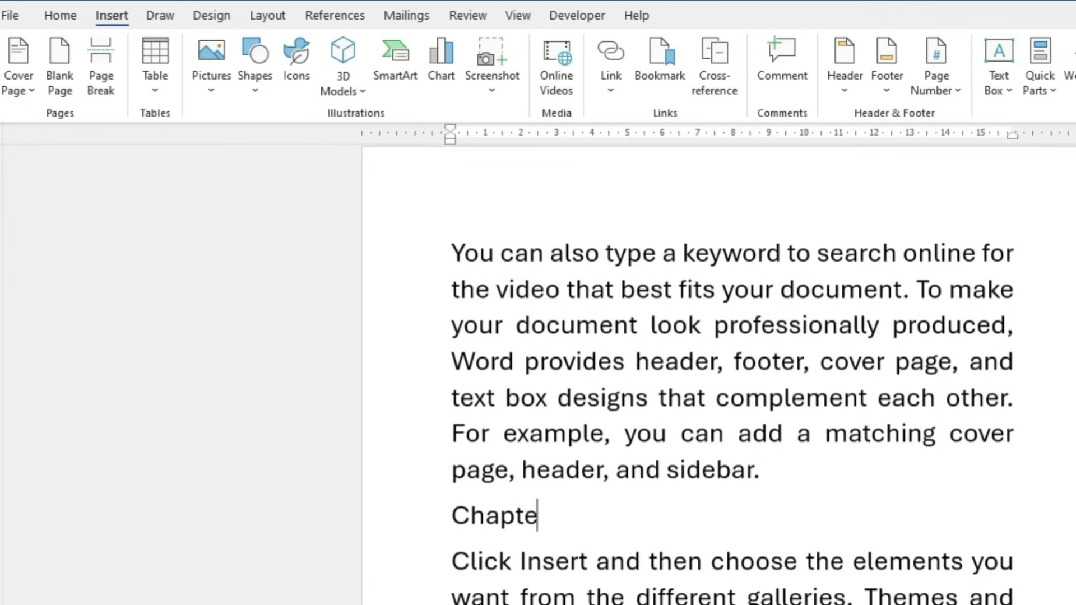
text(r -3 ()
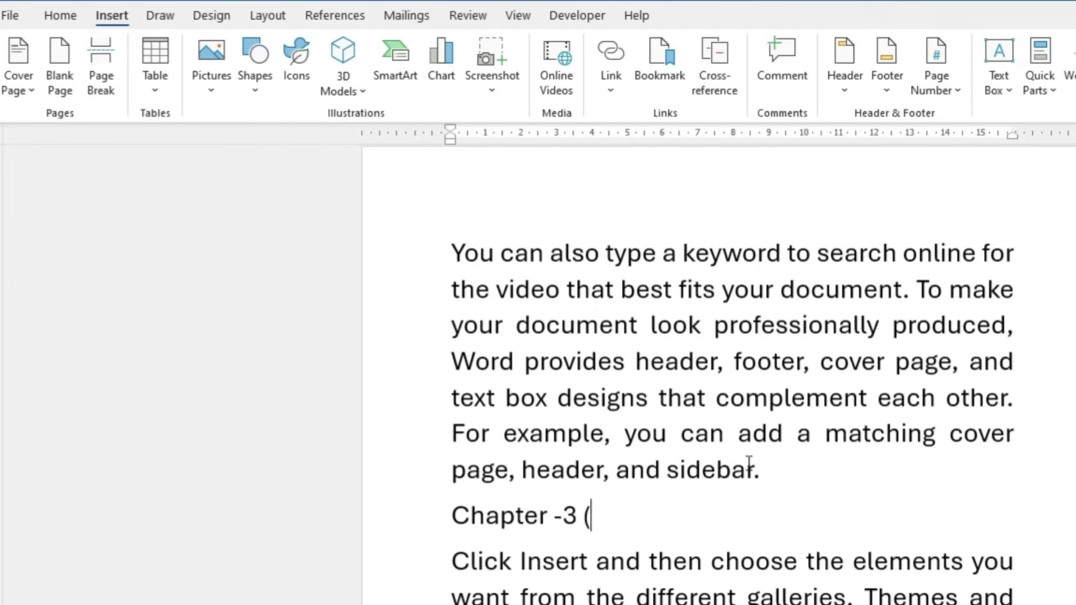
text(Third day of )
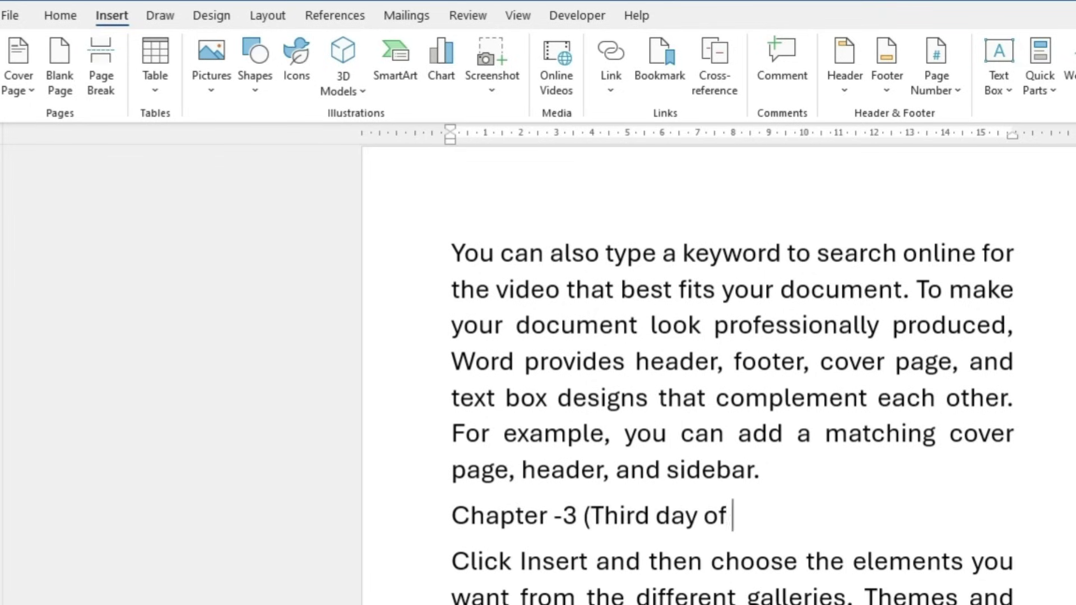
text(MS Word))
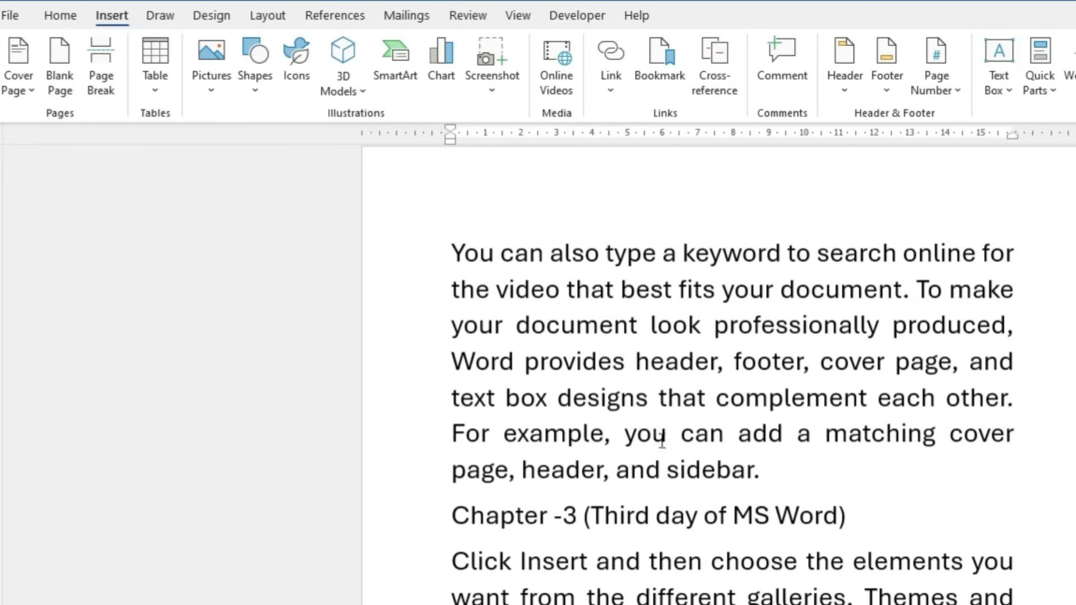
click(83, 21)
click(856, 73)
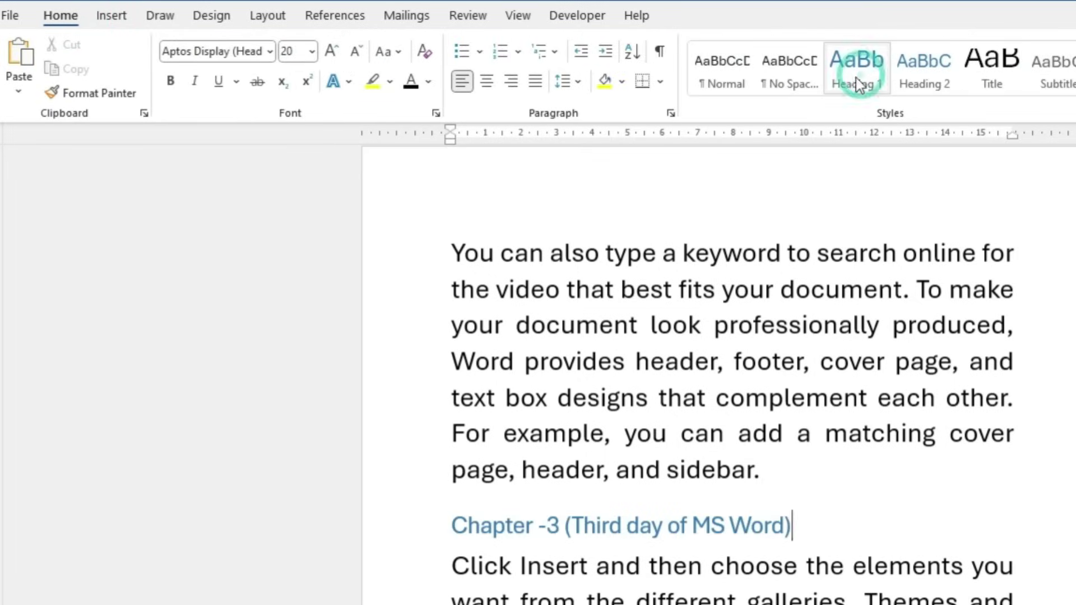
Scroll through the document to review the three chapter headings
scroll(768, 529, down, 2)
scroll(768, 529, down, 4)
scroll(768, 529, up, 10)
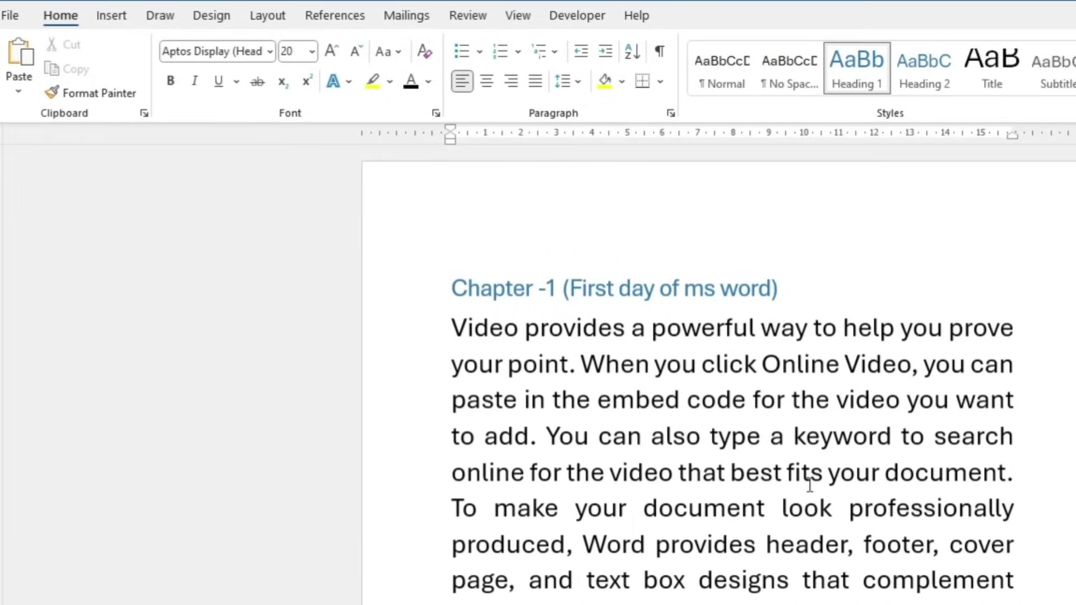
scroll(810, 485, down, 10)
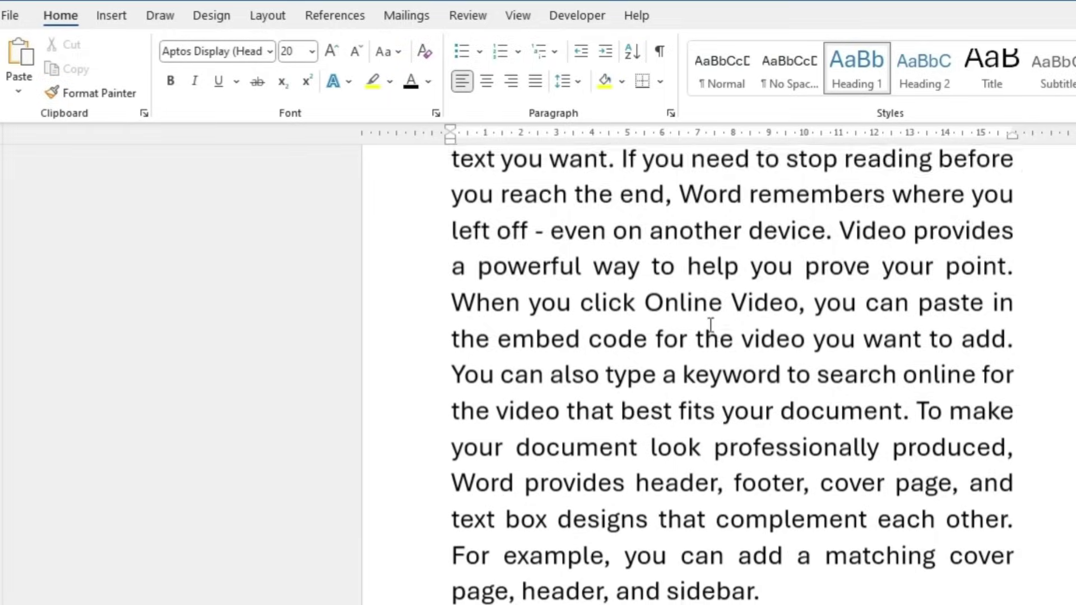
scroll(711, 325, down, 2)
scroll(639, 587, down, 20)
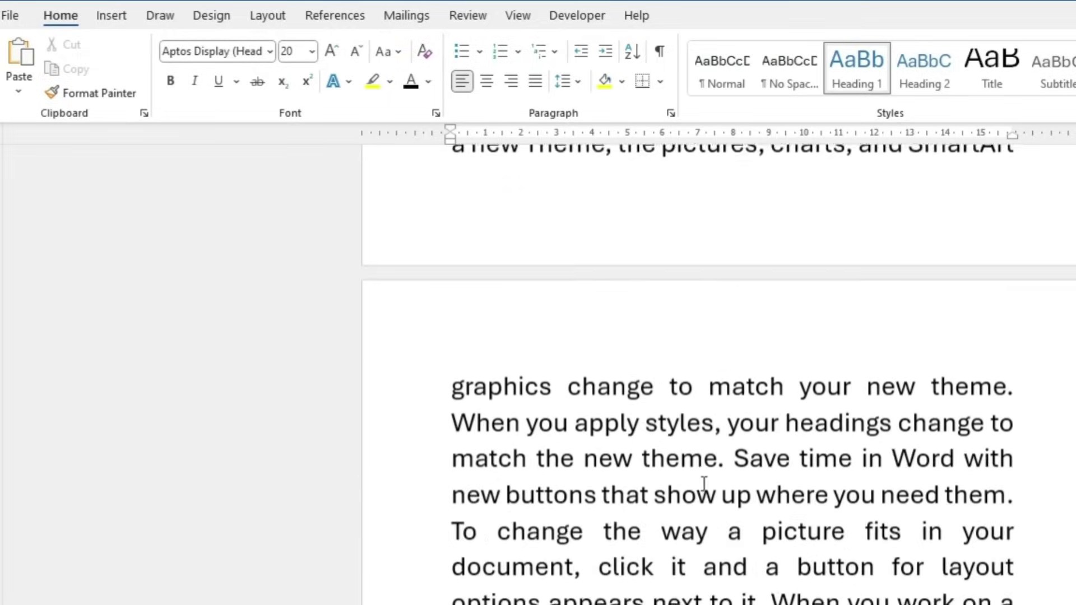
scroll(677, 547, down, 20)
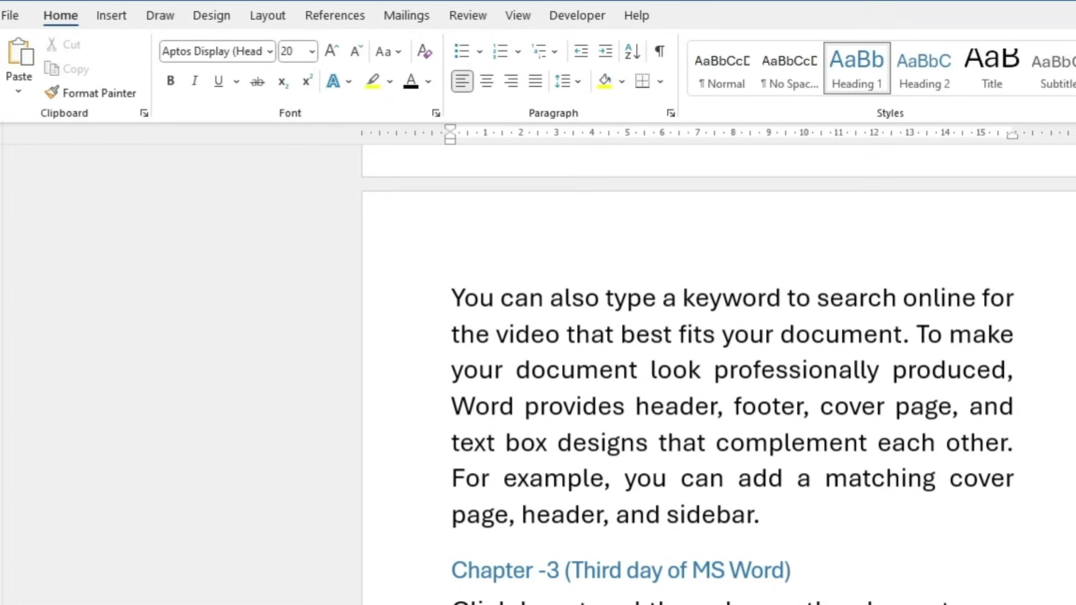
scroll(676, 393, up, 20)
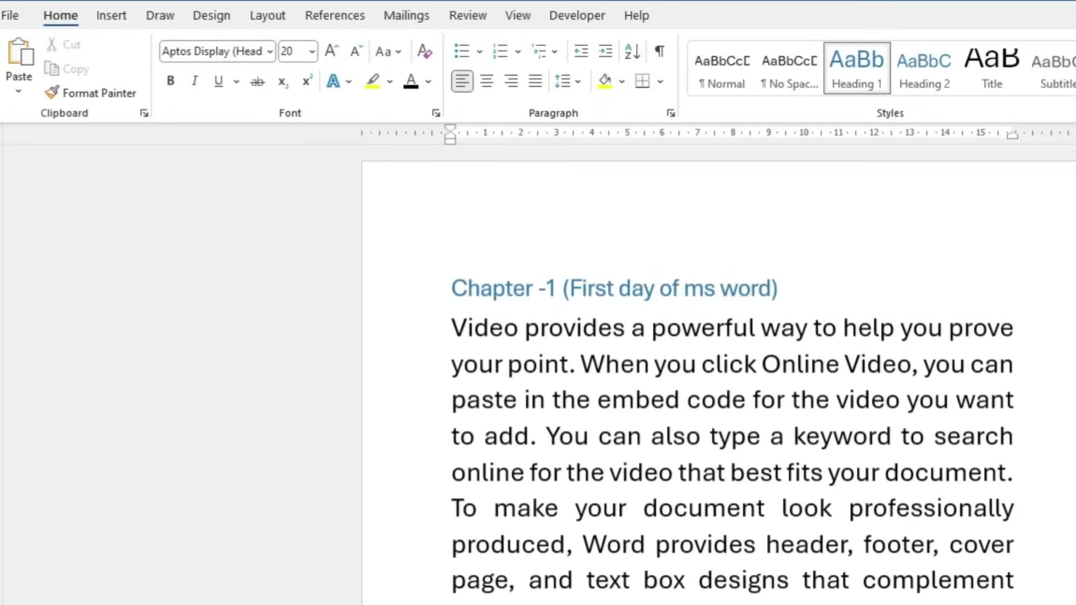
Add an empty paragraph above the Chapter -1 heading
click(449, 271)
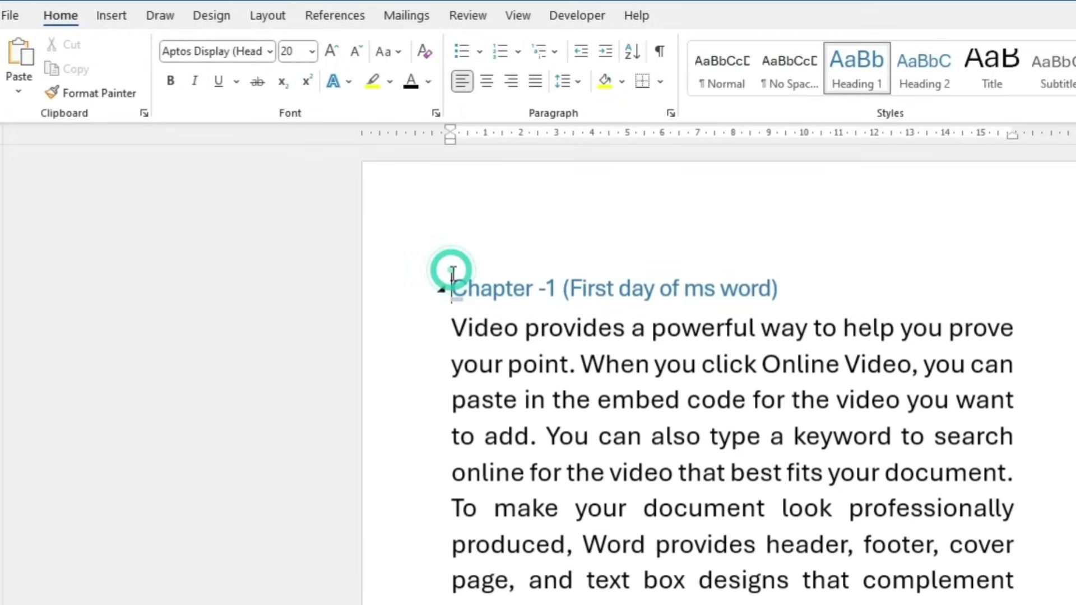
key(Return)
click(487, 245)
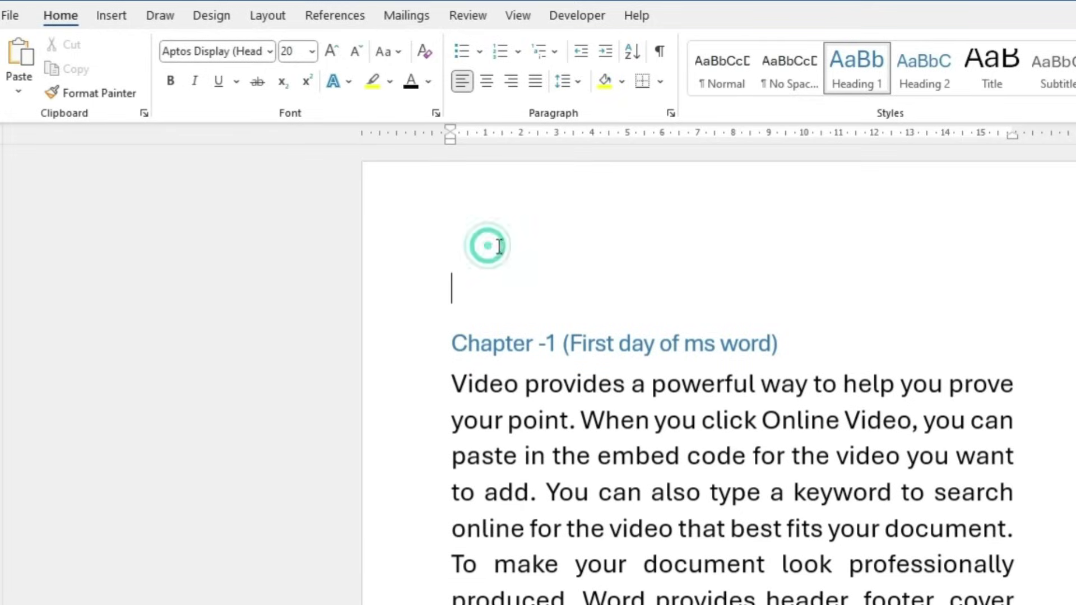
Insert heading cross-references to Chapter -1 and Chapter-2 on the new line
click(115, 22)
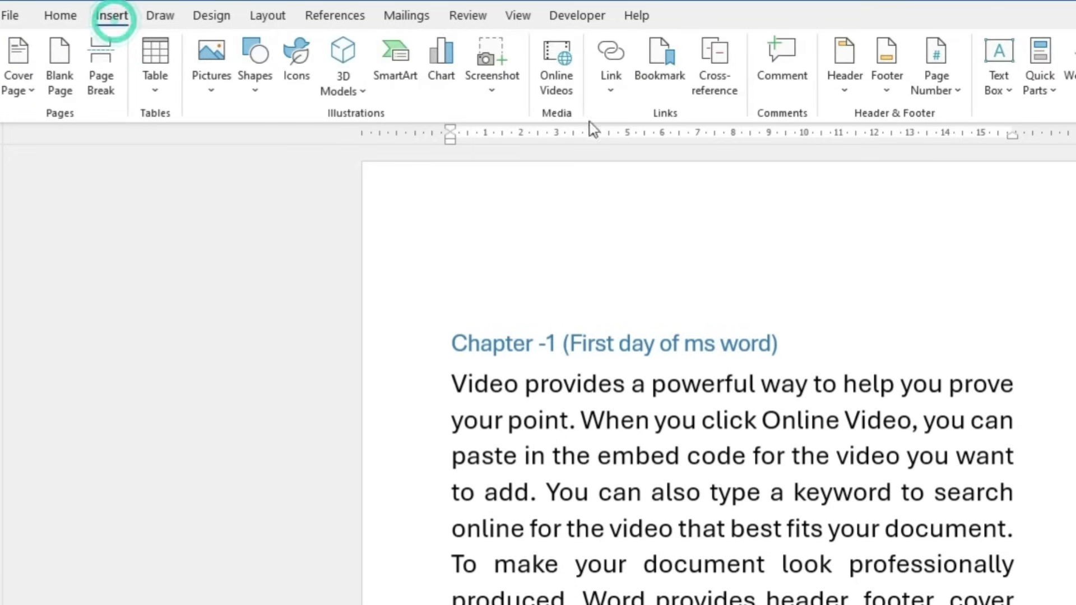
click(722, 85)
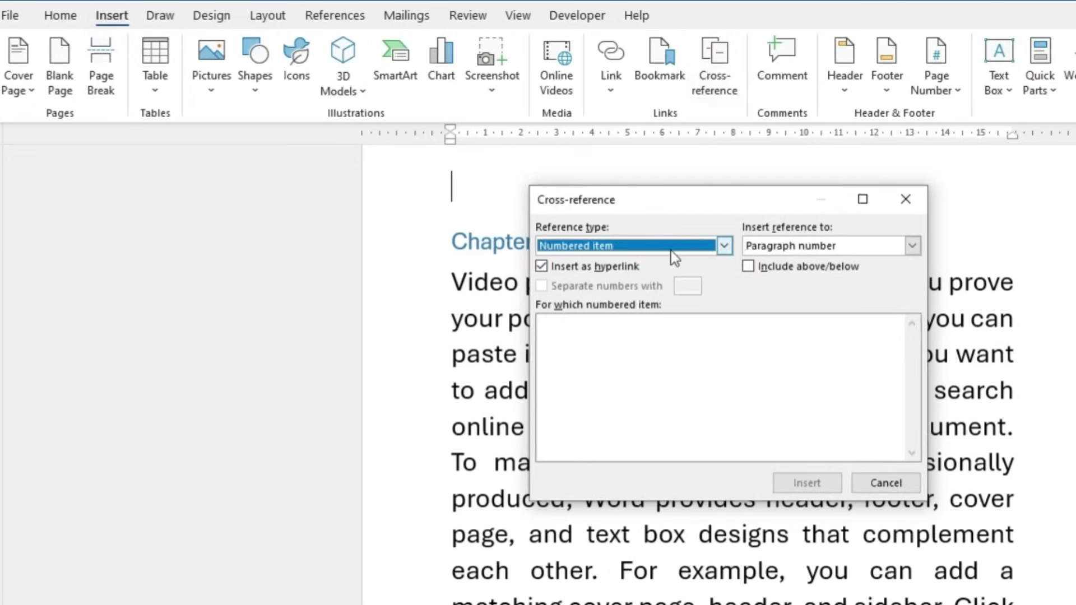
click(724, 246)
click(571, 278)
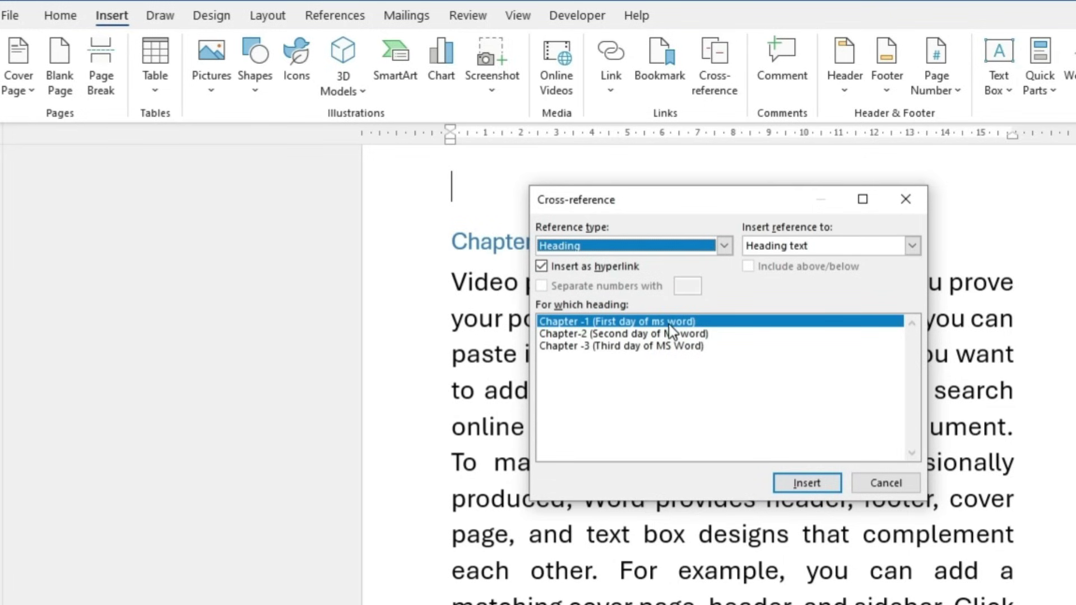
click(798, 484)
click(798, 485)
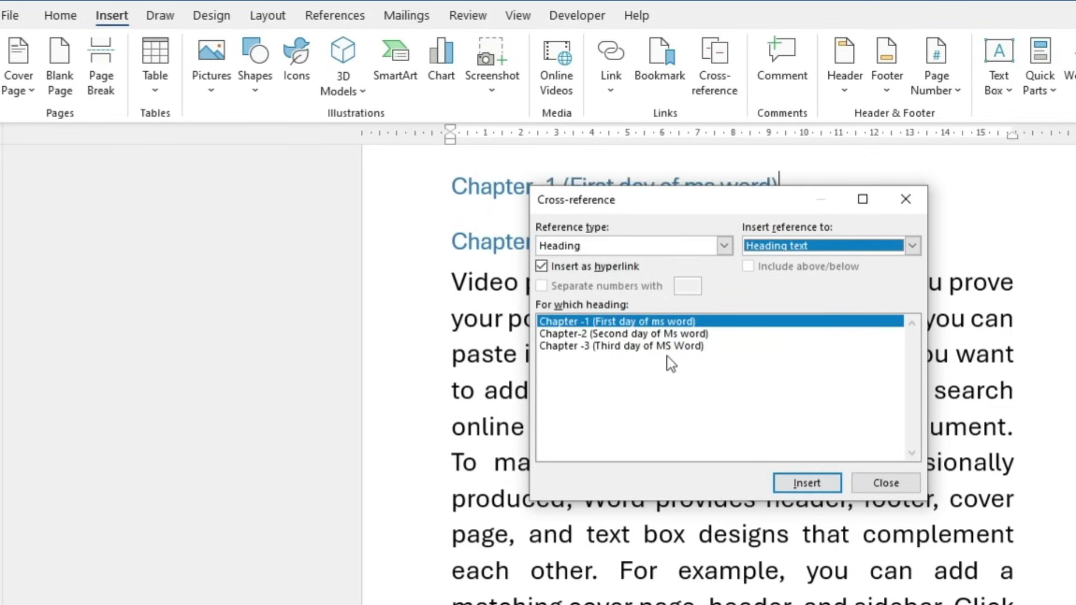
click(676, 335)
click(796, 483)
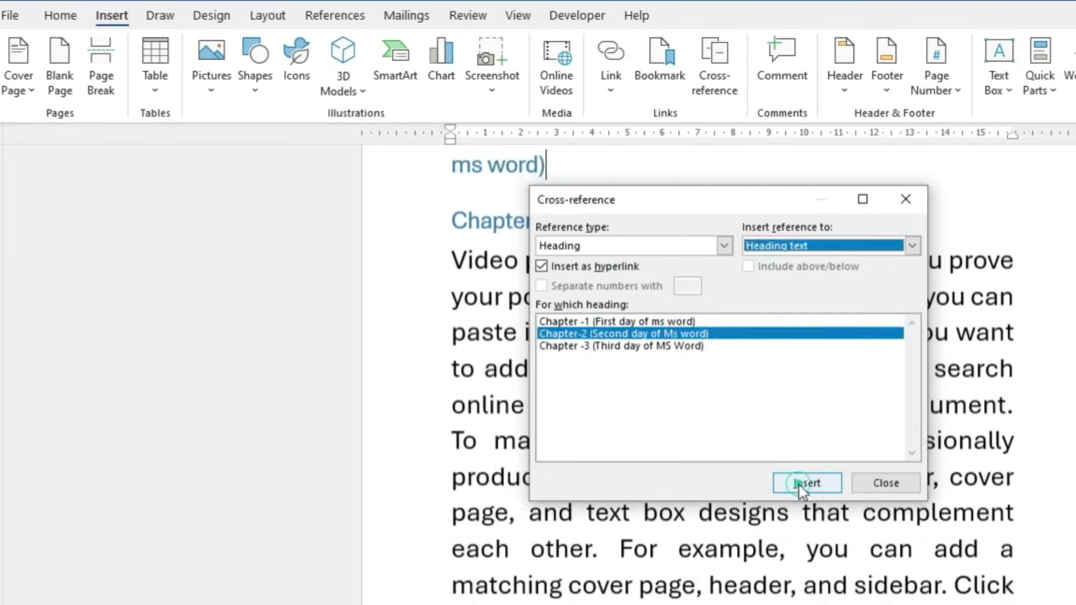
click(651, 345)
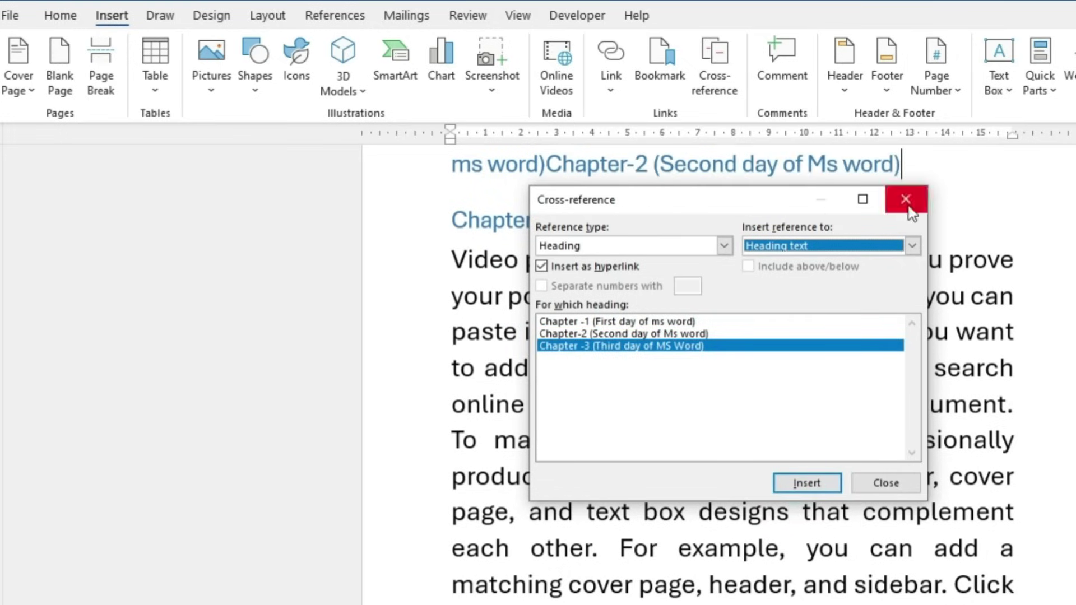
click(906, 200)
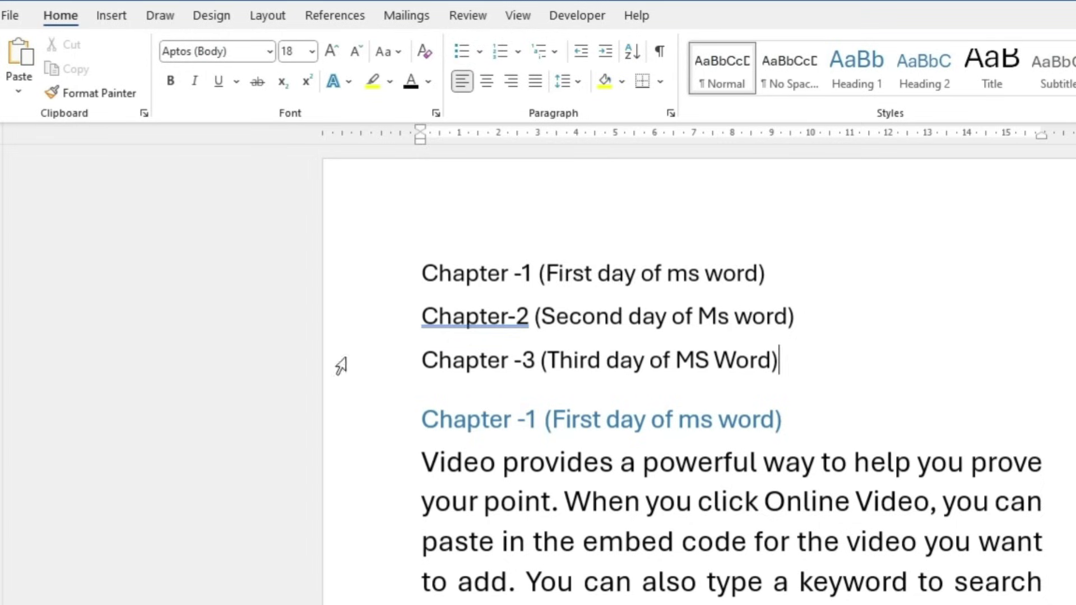
Insert a page break after the Chapter -3 line so chapter text starts on the next page
click(513, 310)
key(Down)
key(End)
click(813, 363)
key(ctrl+Return)
Test the Chapter-2 and Chapter -3 links, returning to the top after each
scroll(638, 532, up, 8)
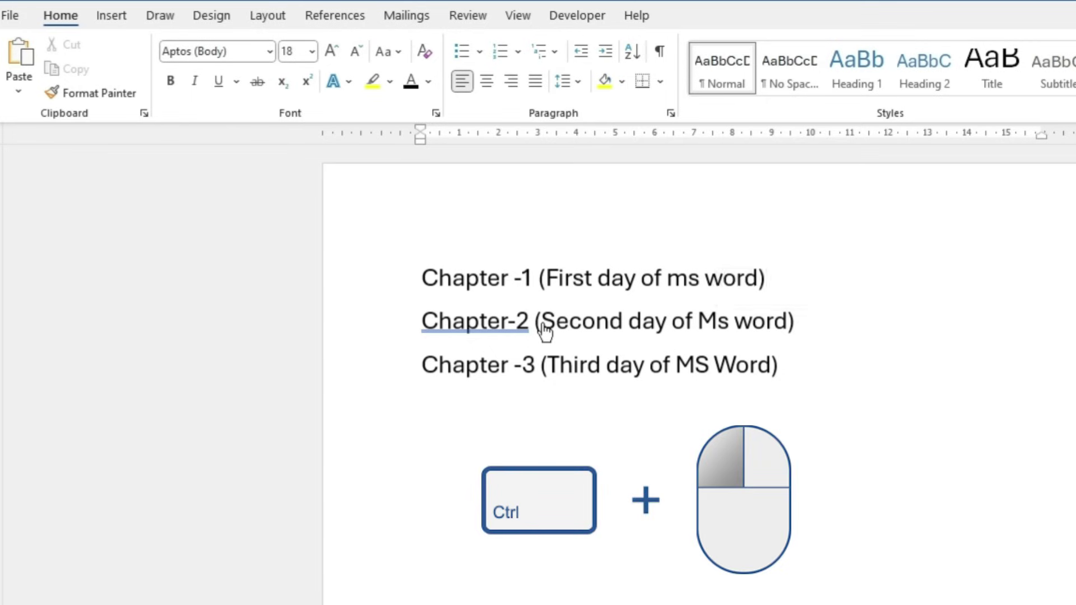
ctrl+click(544, 331)
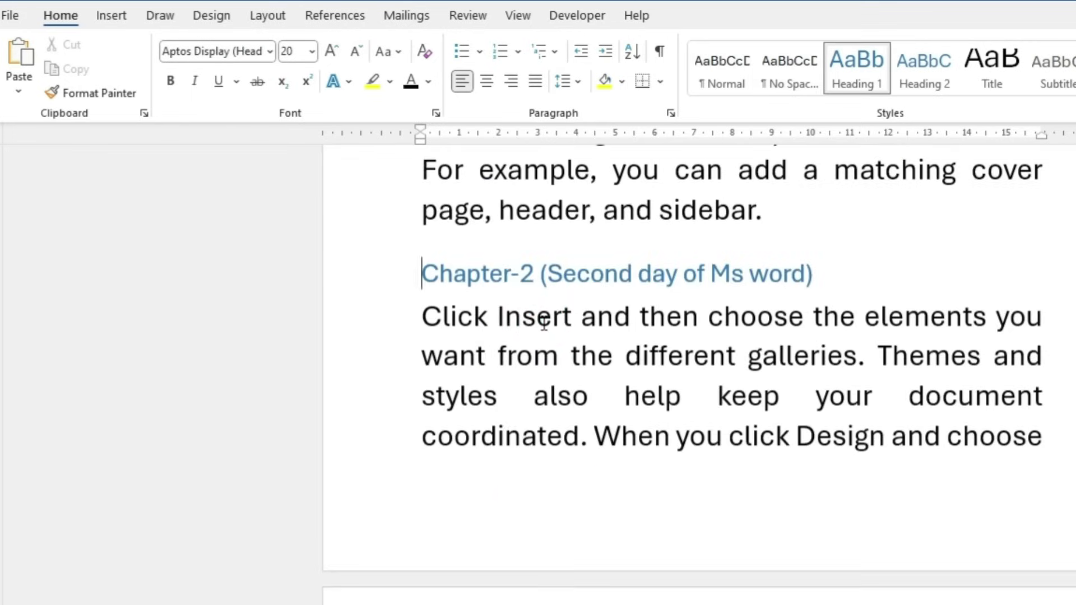
key(ctrl+Home)
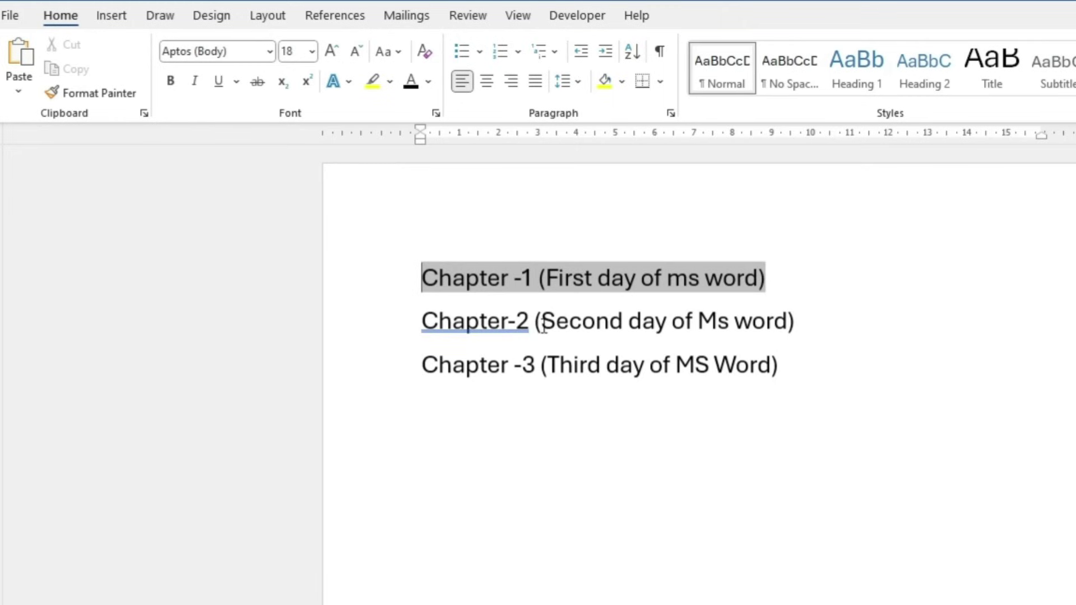
ctrl+click(496, 371)
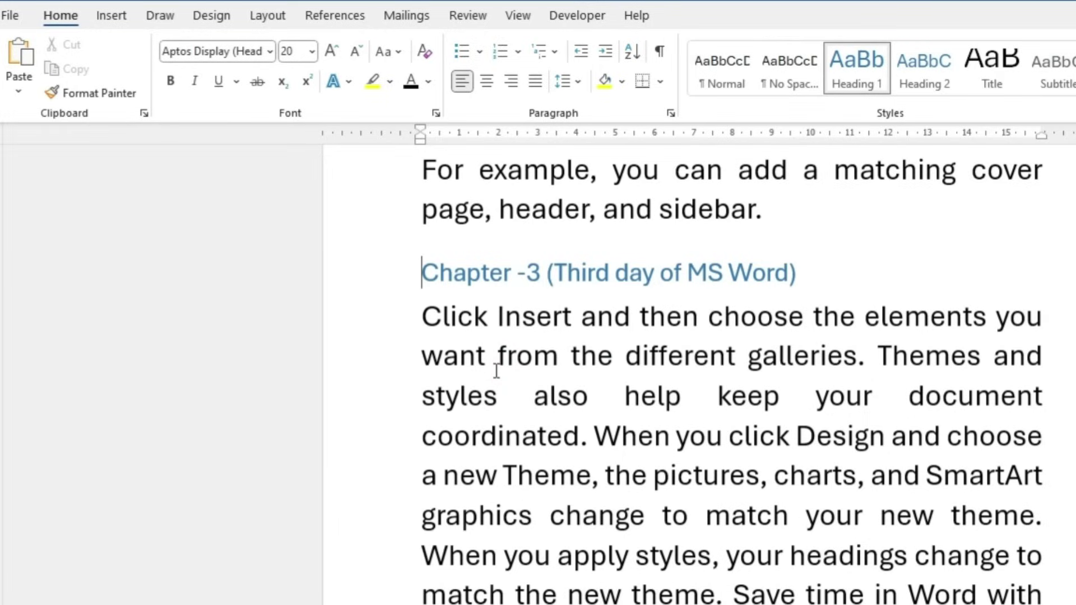
key(ctrl+Home)
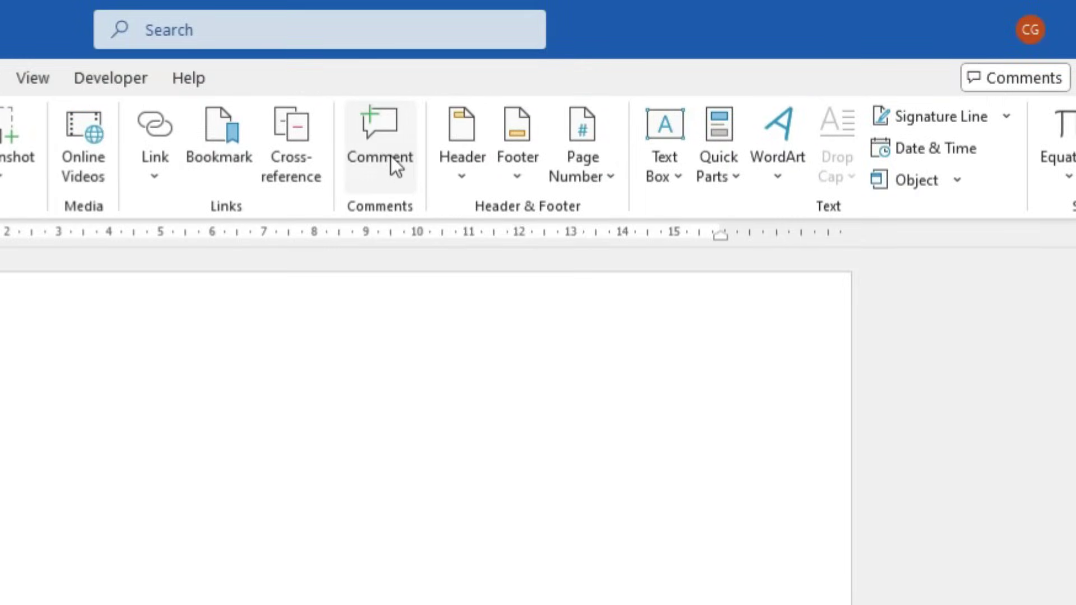
click(391, 157)
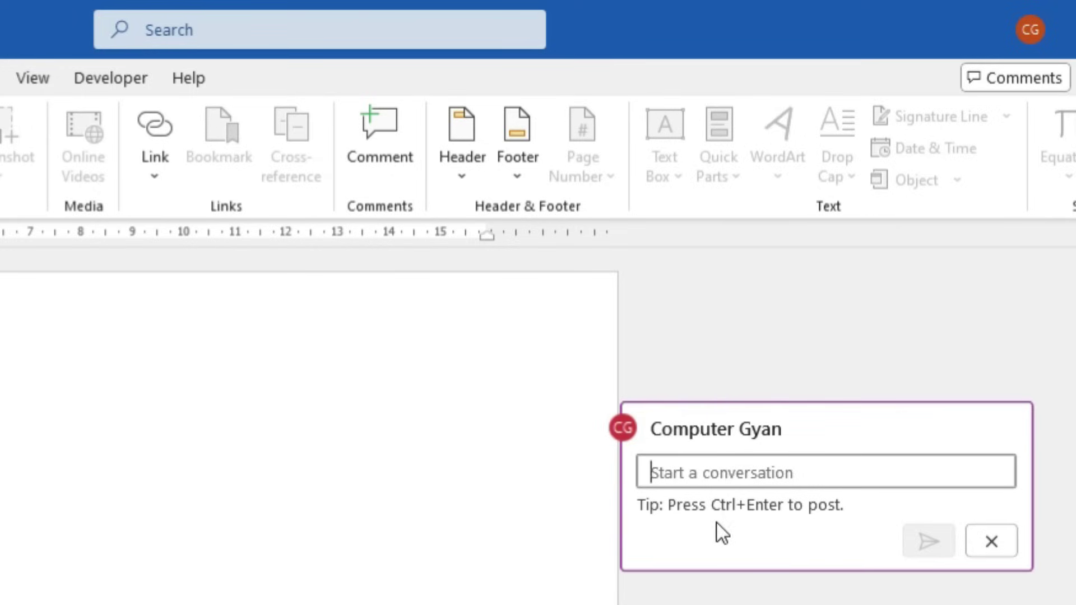
text(Data of mohan)
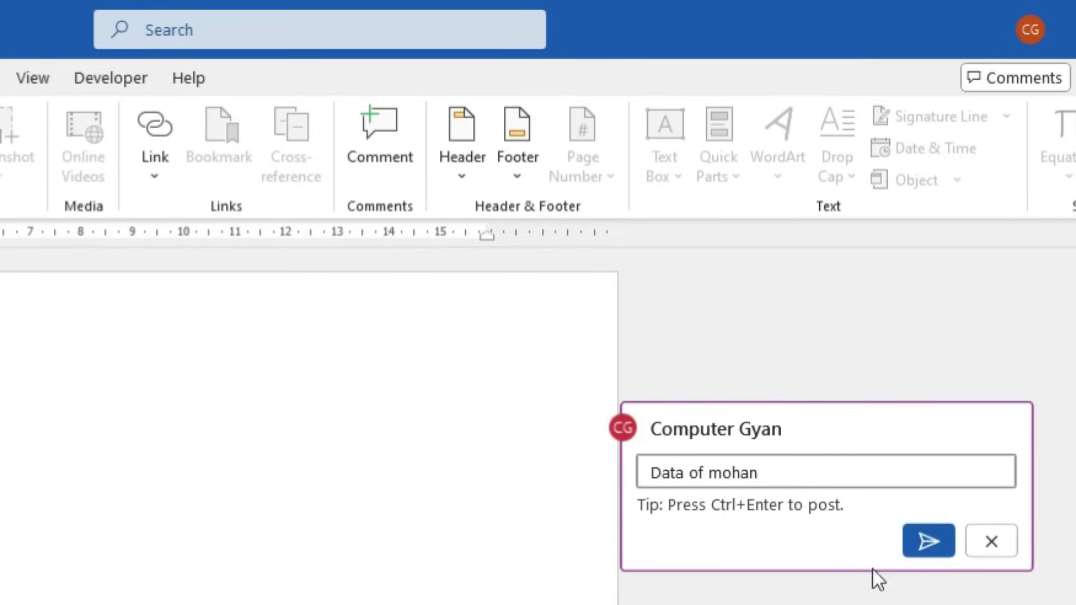
click(941, 544)
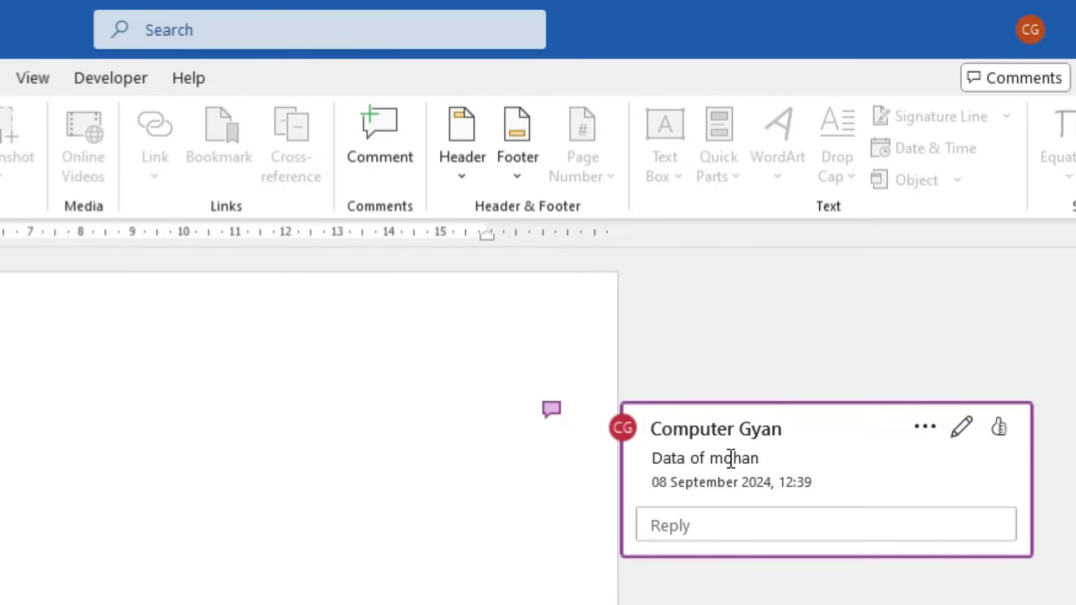
click(1069, 456)
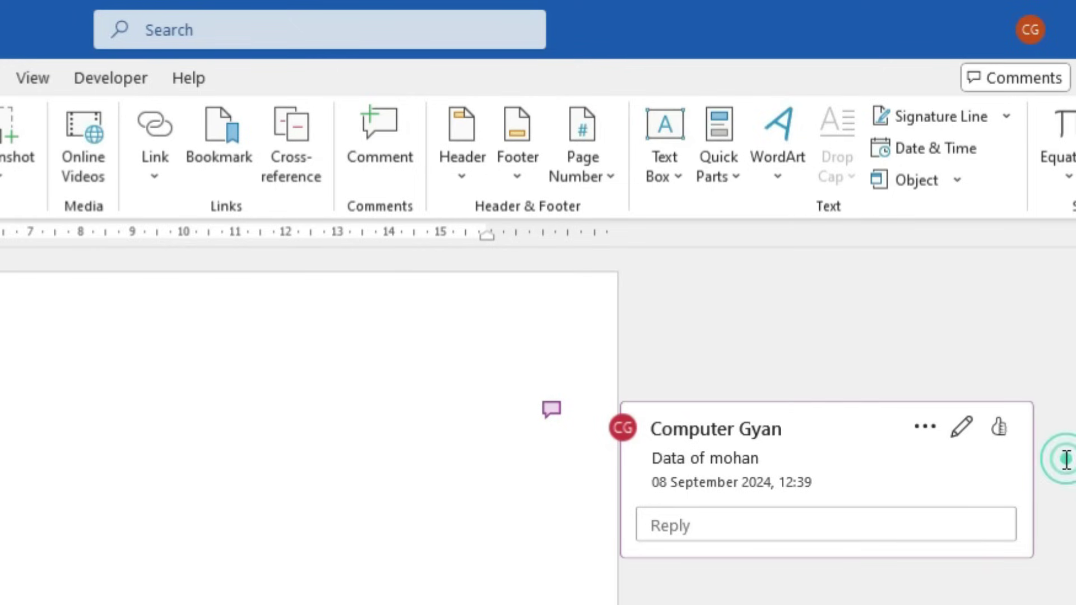
click(924, 425)
click(966, 524)
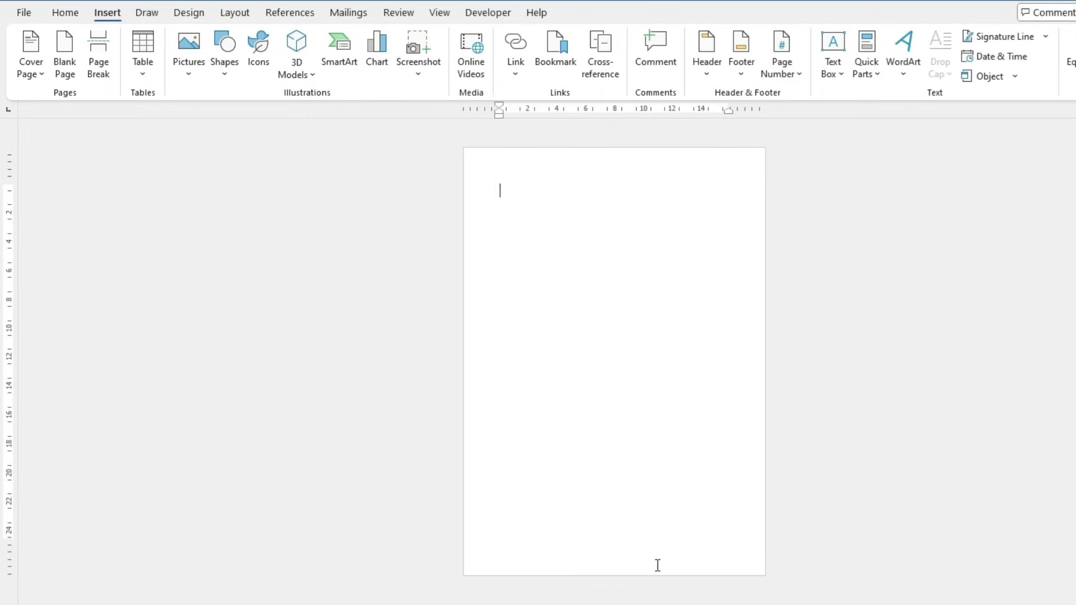
Generate sample paragraphs with =rand(20,20), justify all the text, then clear the selection
text(=rand(20,20))
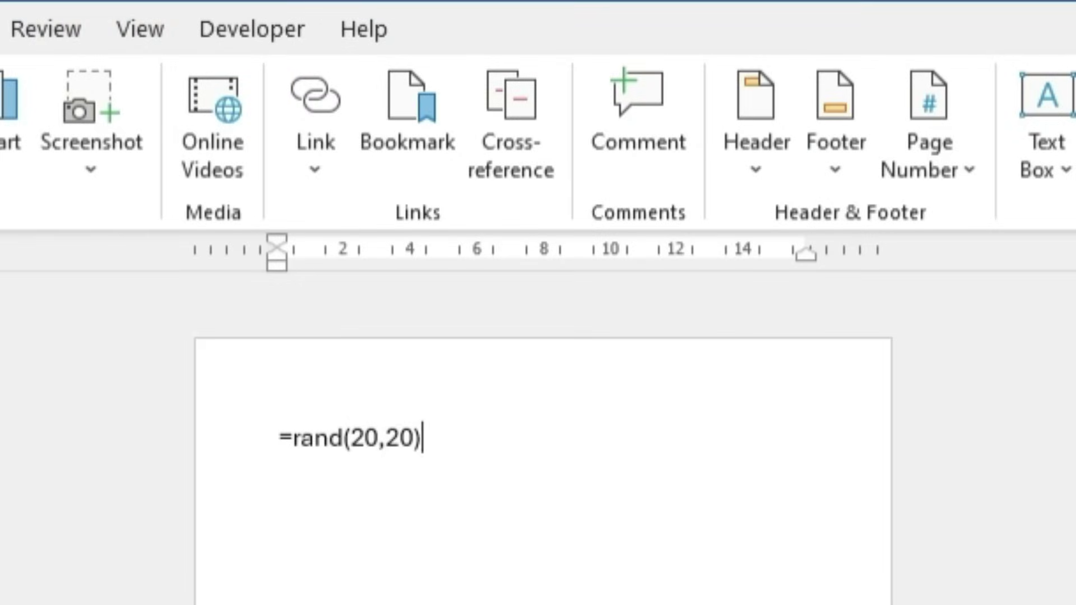
key(Return)
key(ctrl+a)
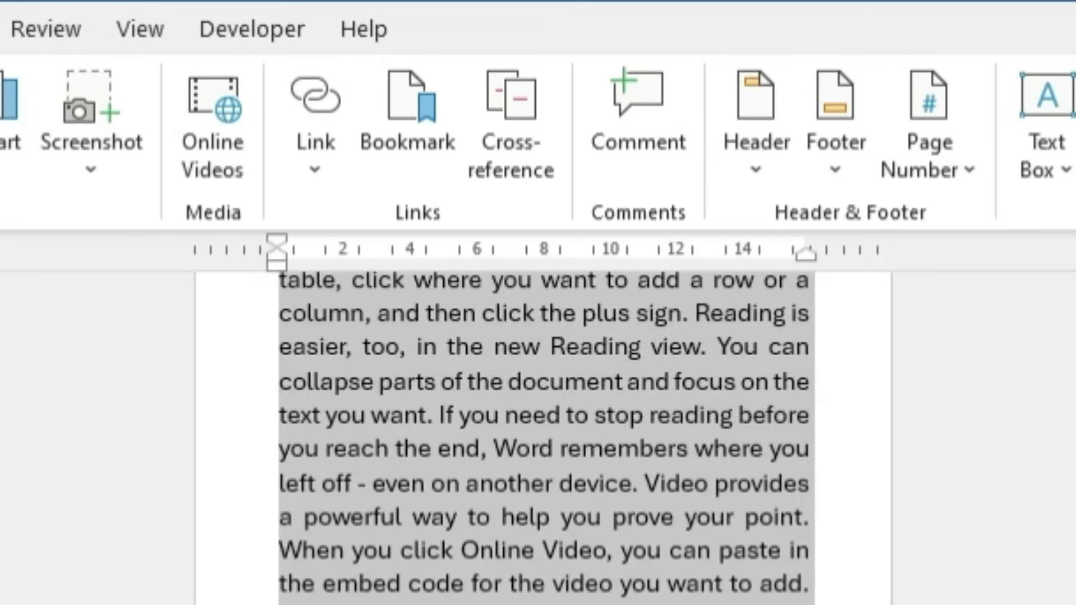
key(ctrl+l)
key(ctrl+j)
scroll(2, 216, up, 15)
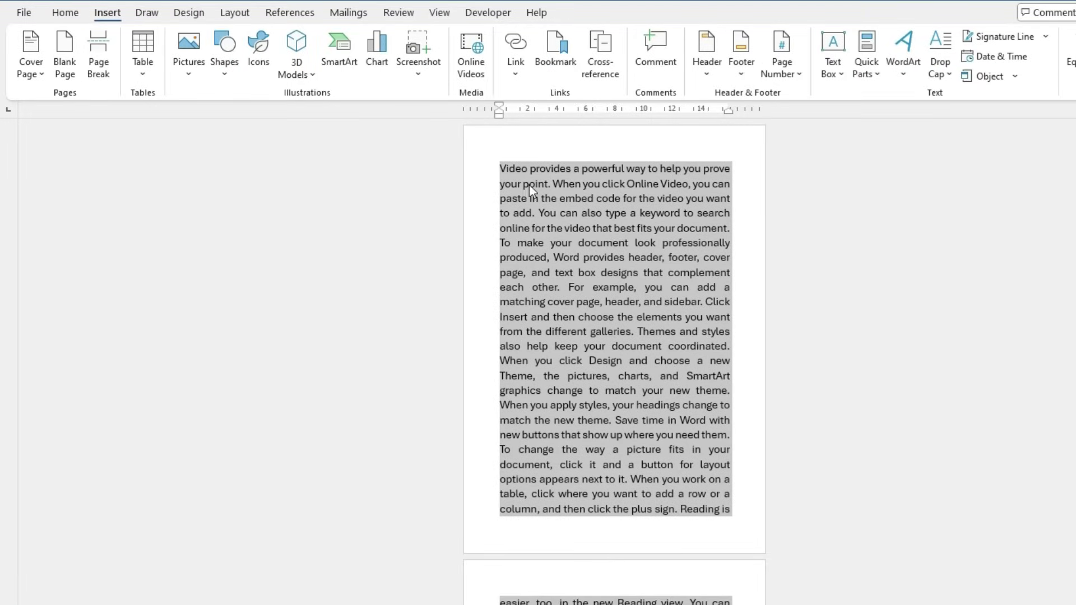
click(499, 169)
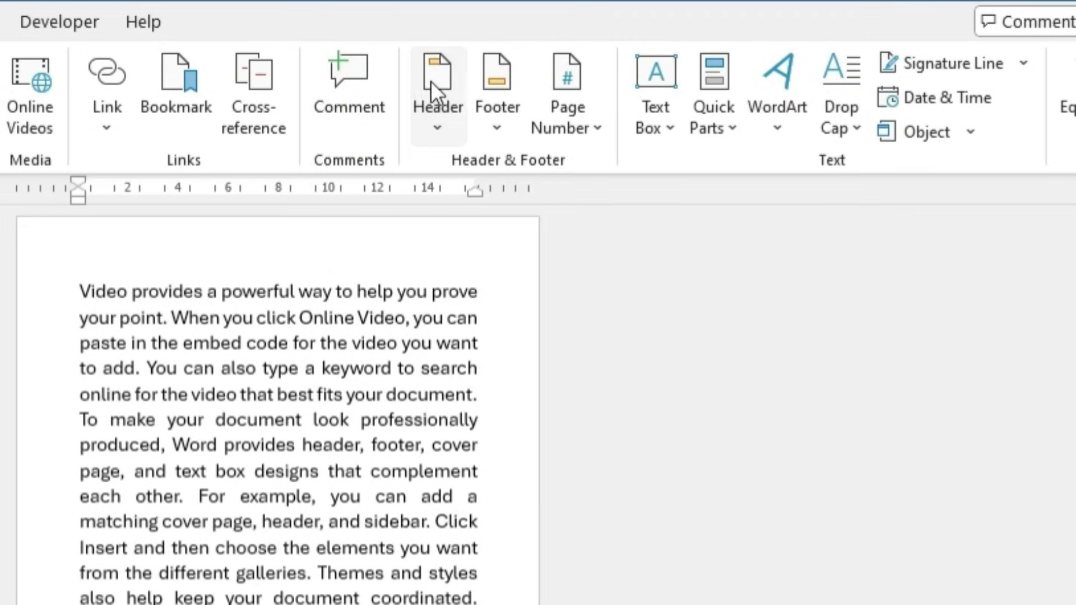
Insert a Banded header titled 'MS WORD NOTES' and enlarge the title's font size
click(430, 81)
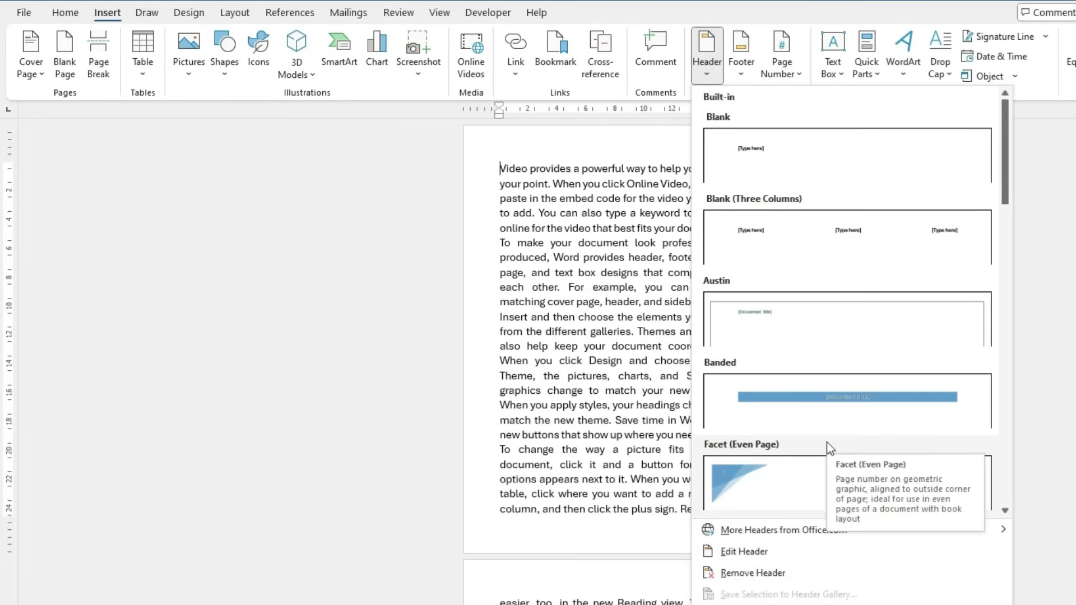
click(834, 409)
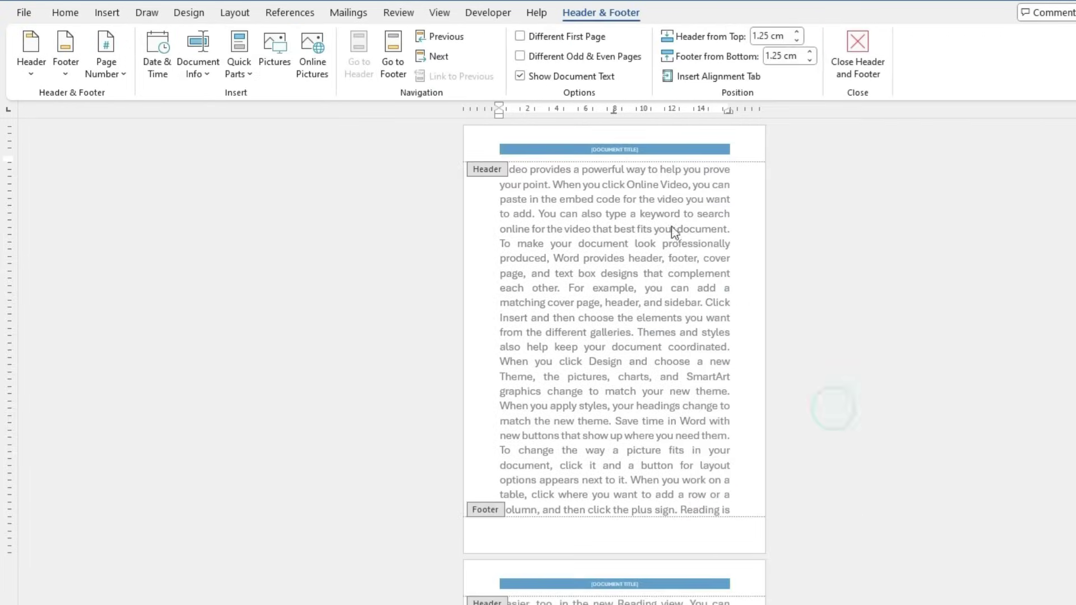
scroll(636, 244, up, 5)
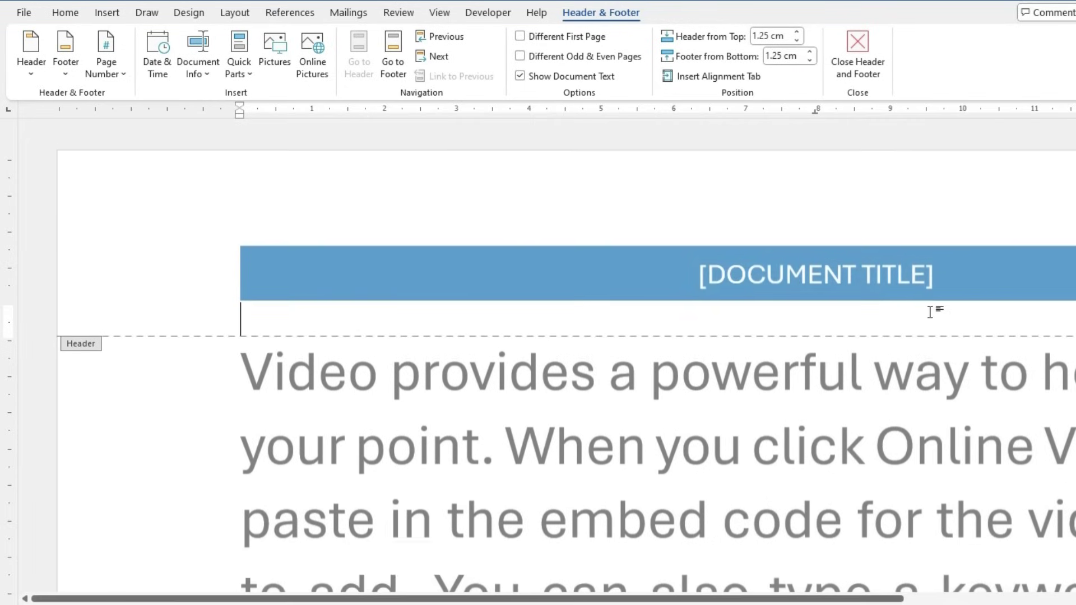
click(812, 278)
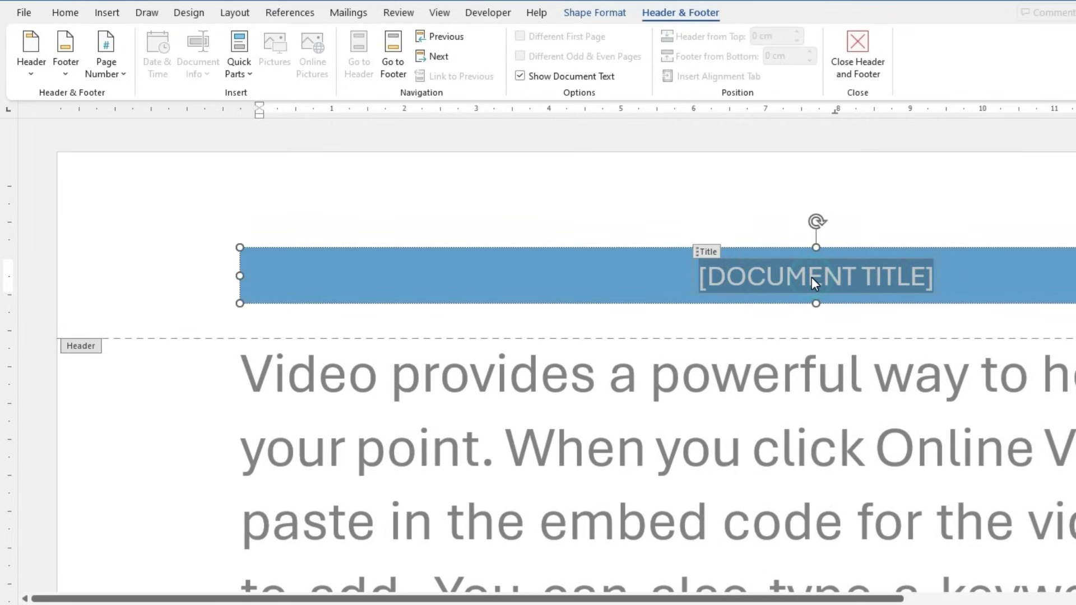
text(MS WORD NOTES)
triple_click(811, 277)
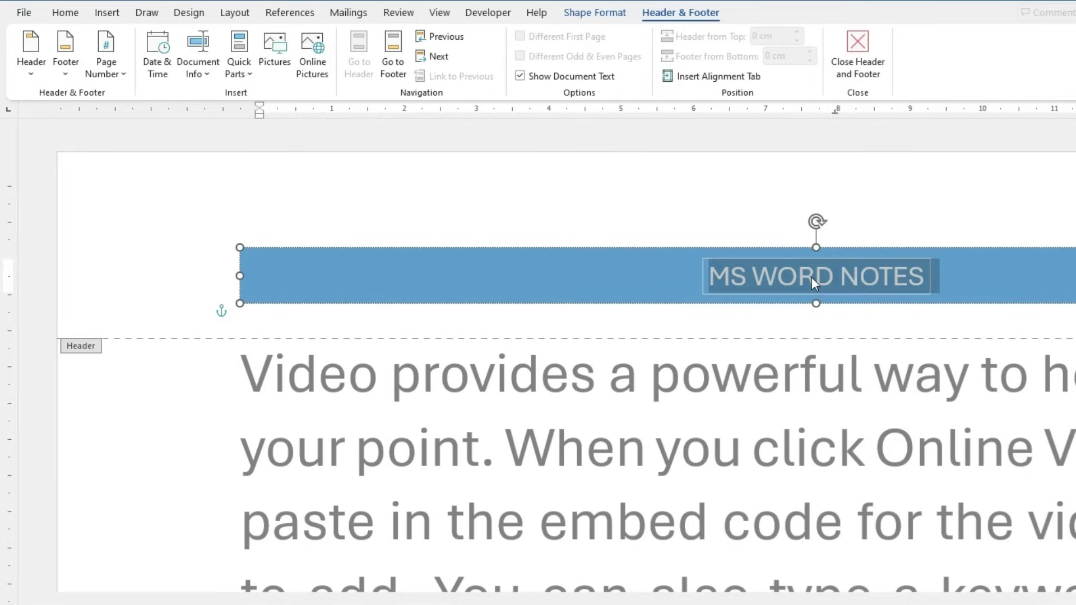
key(ctrl+shift+period)
key(ctrl+shift+period)
key(ctrl+shift+period)
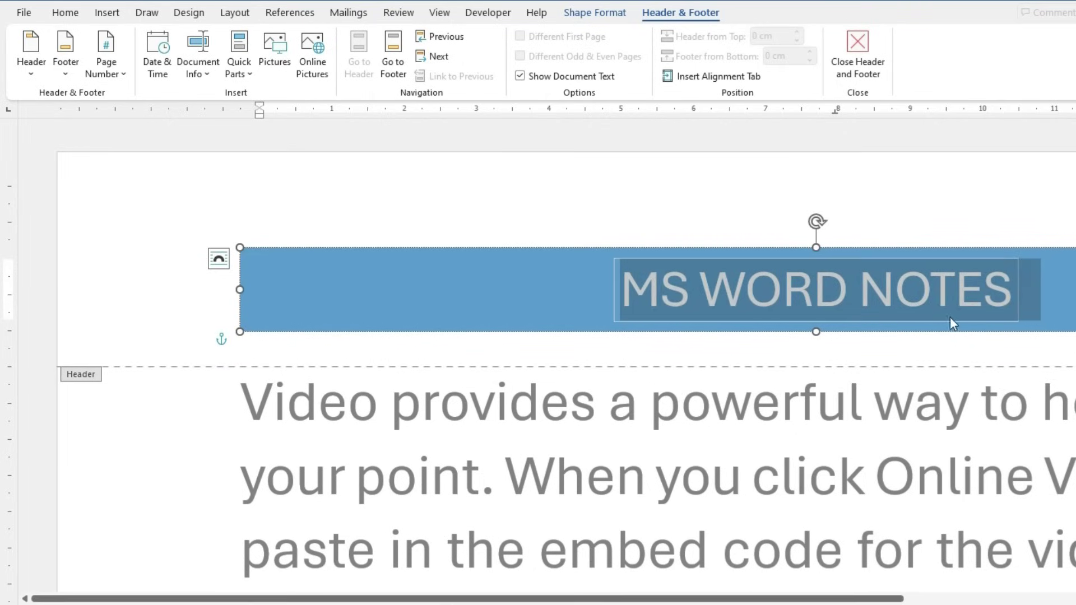
key(Escape)
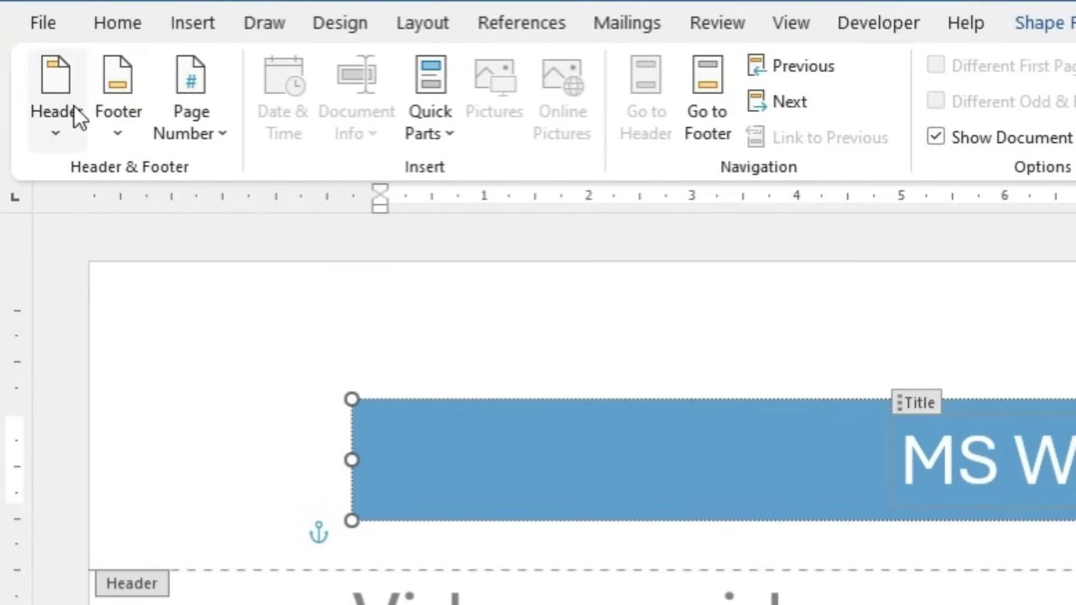
Insert a Blank (Three Columns) footer with an Accent Bar 'Page | 1' number on the left
click(116, 83)
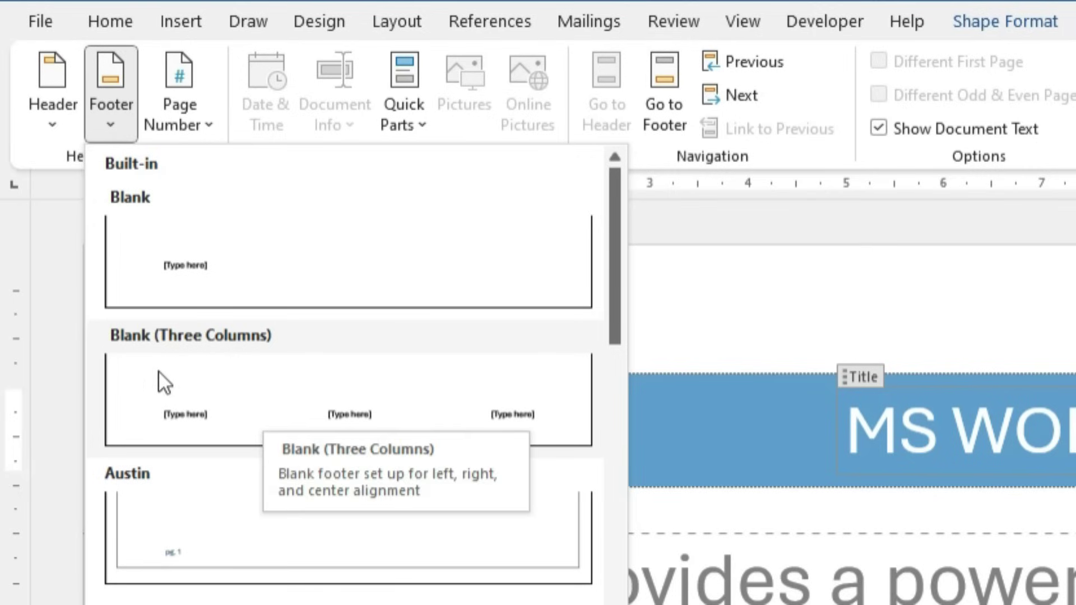
click(221, 391)
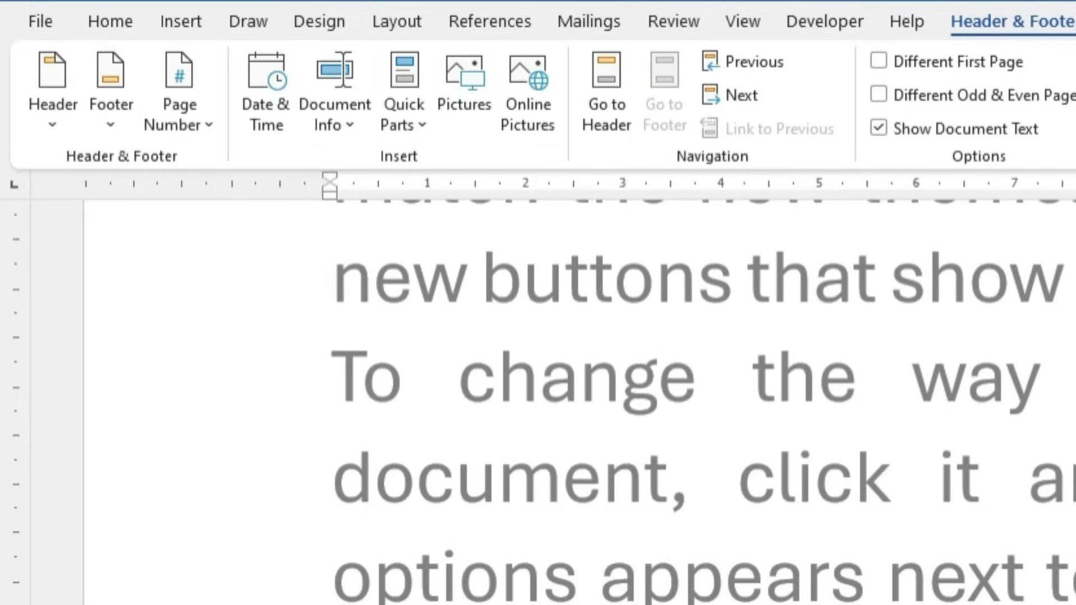
click(203, 133)
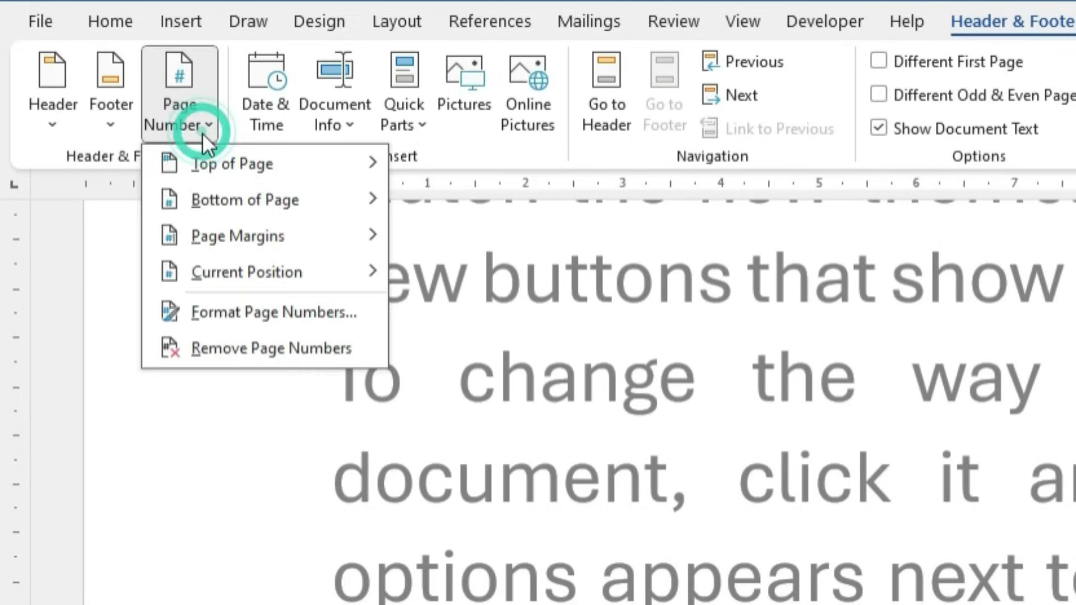
mouse_move(224, 164)
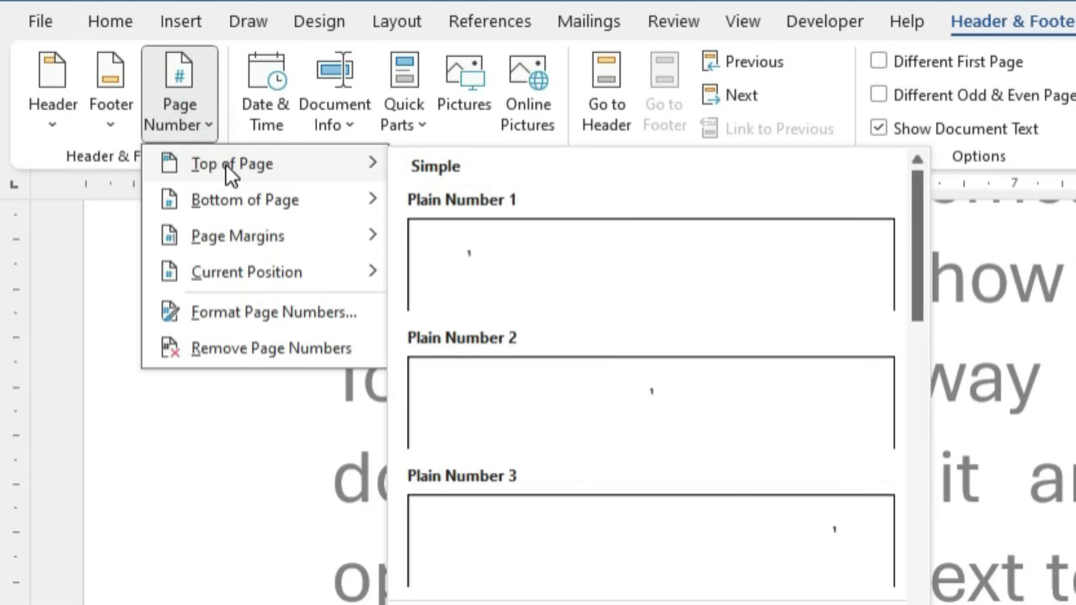
mouse_move(224, 198)
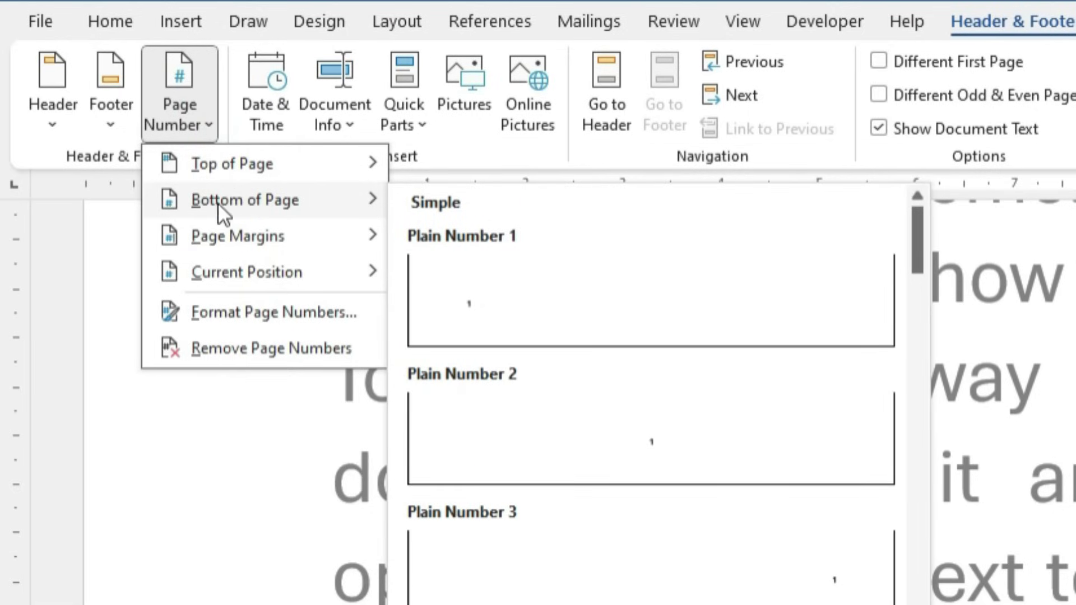
click(203, 134)
click(208, 133)
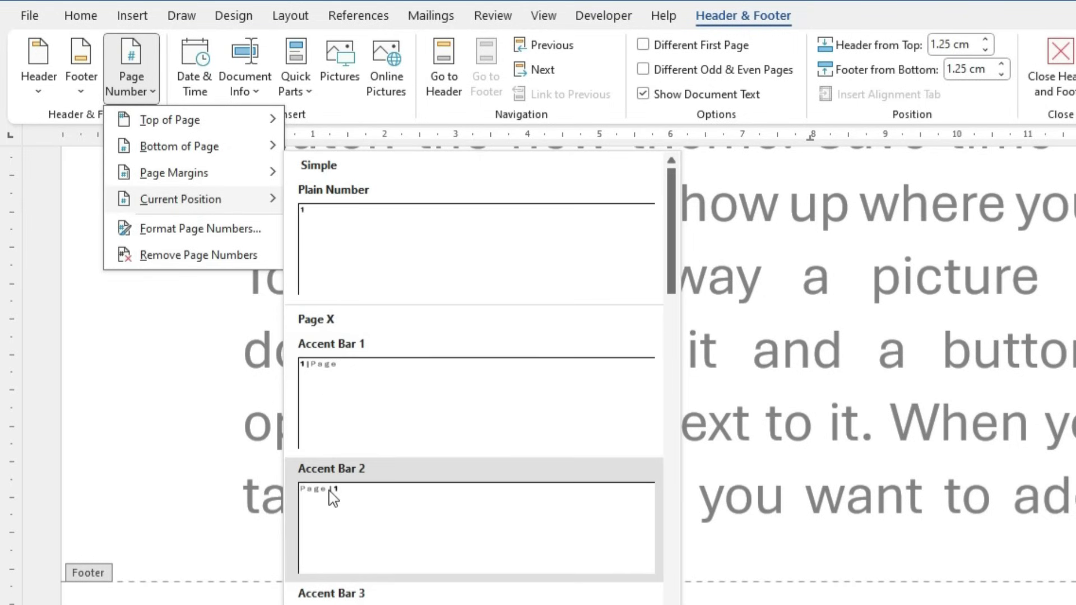
click(334, 498)
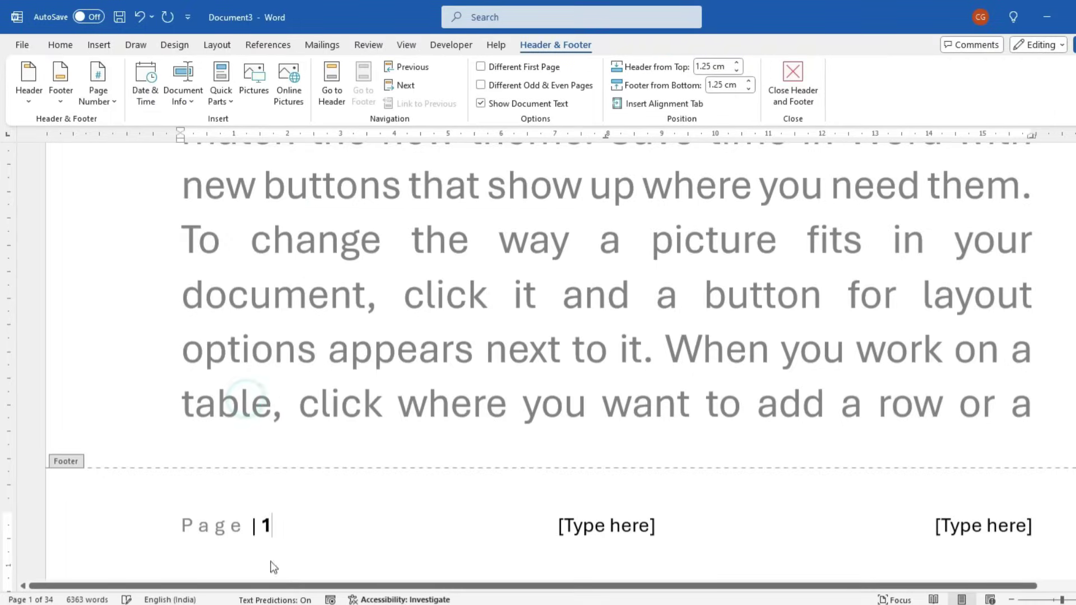
click(591, 532)
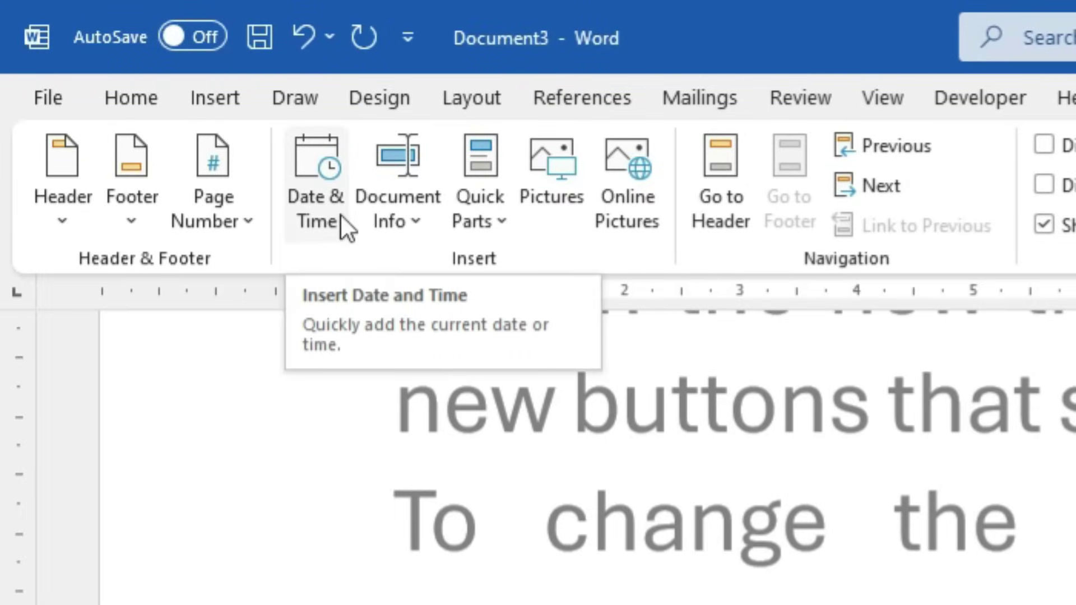
Insert the Author field in the footer centre and retype the author's name
click(425, 228)
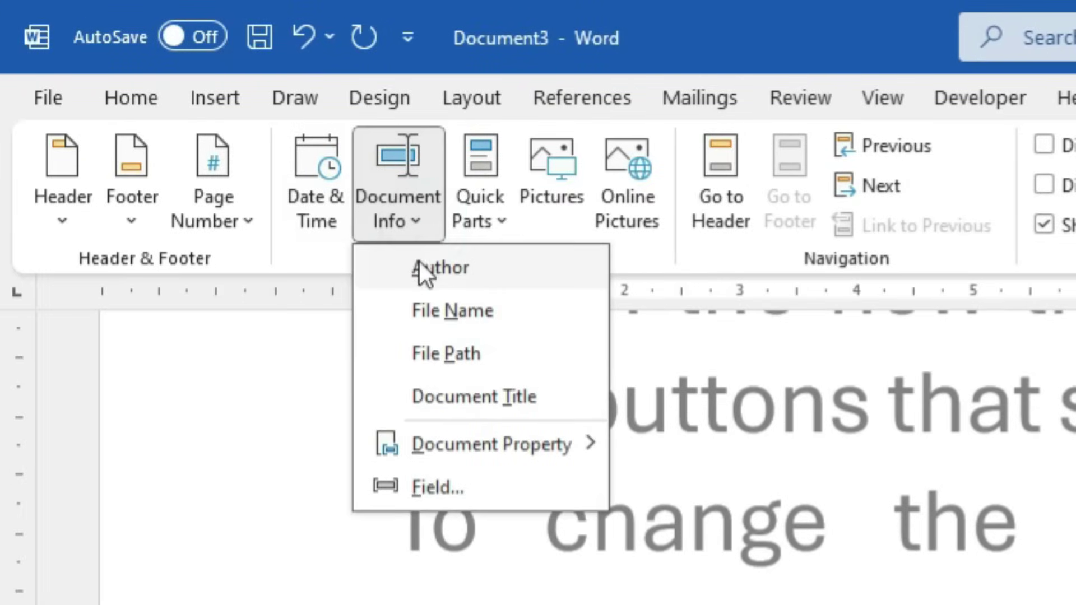
click(465, 275)
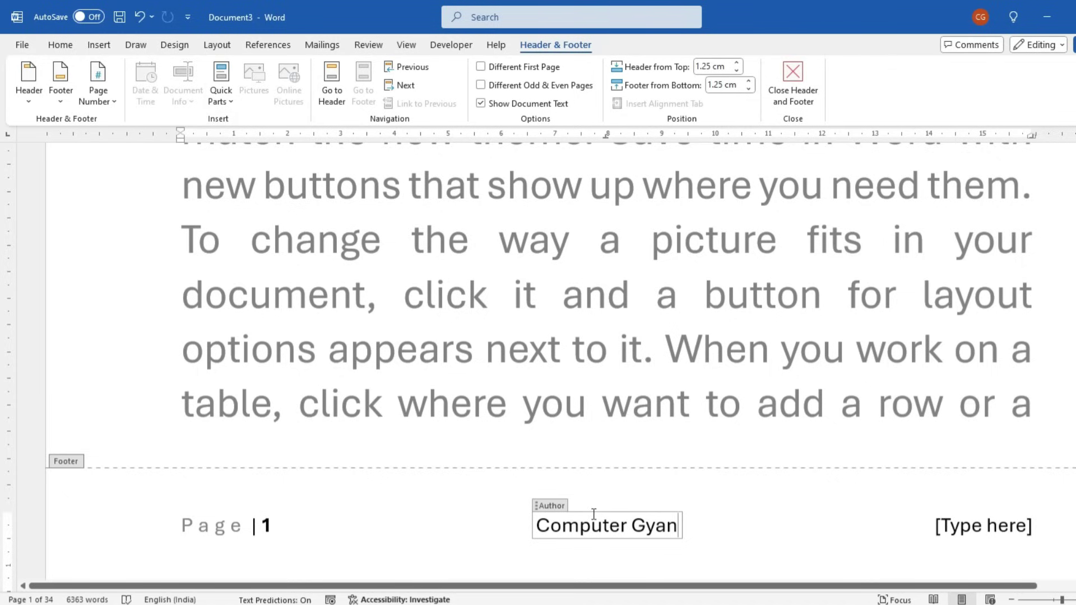
key(BackSpace)
key(BackSpace)
key(BackSpace)
key(BackSpace)
key(BackSpace)
key(BackSpace)
key(BackSpace)
key(BackSpace)
key(BackSpace)
key(BackSpace)
key(BackSpace)
key(BackSpace)
key(BackSpace)
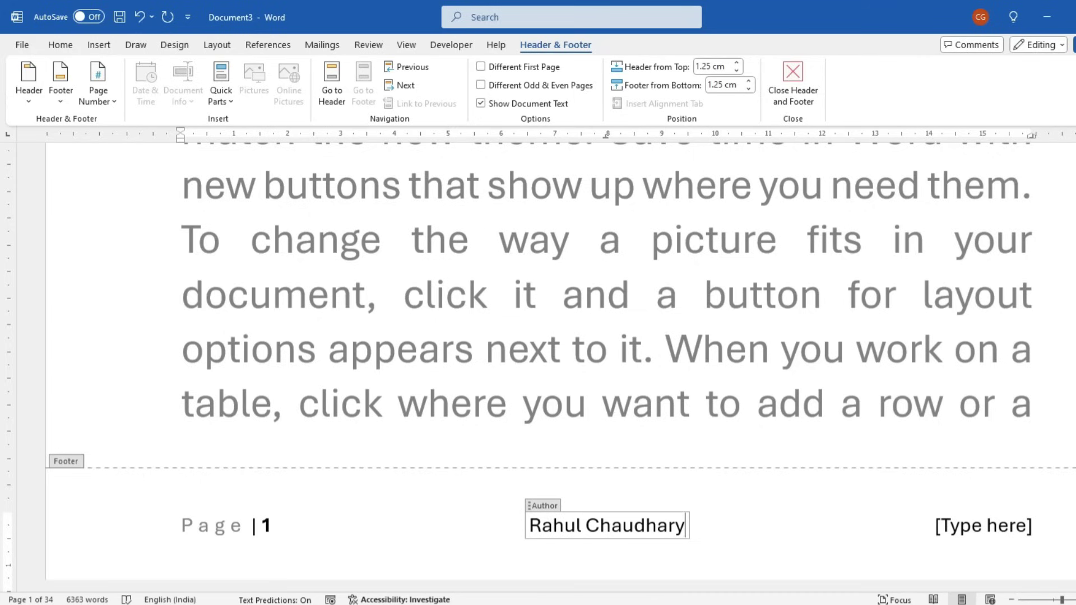
Add the Category property 'Ebook' at the footer's right and close header/footer editing
click(979, 526)
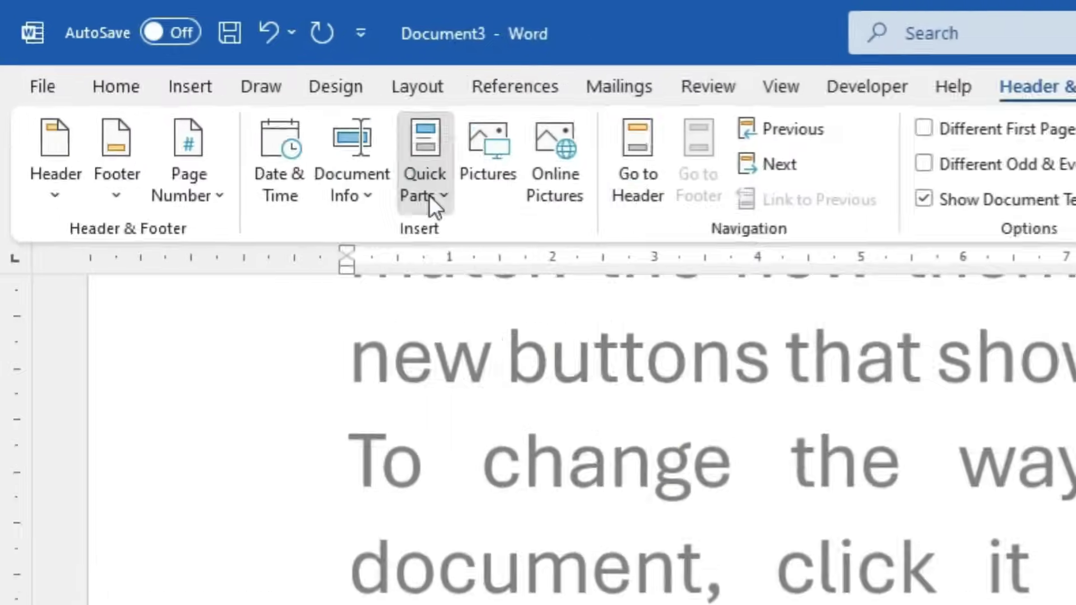
click(222, 101)
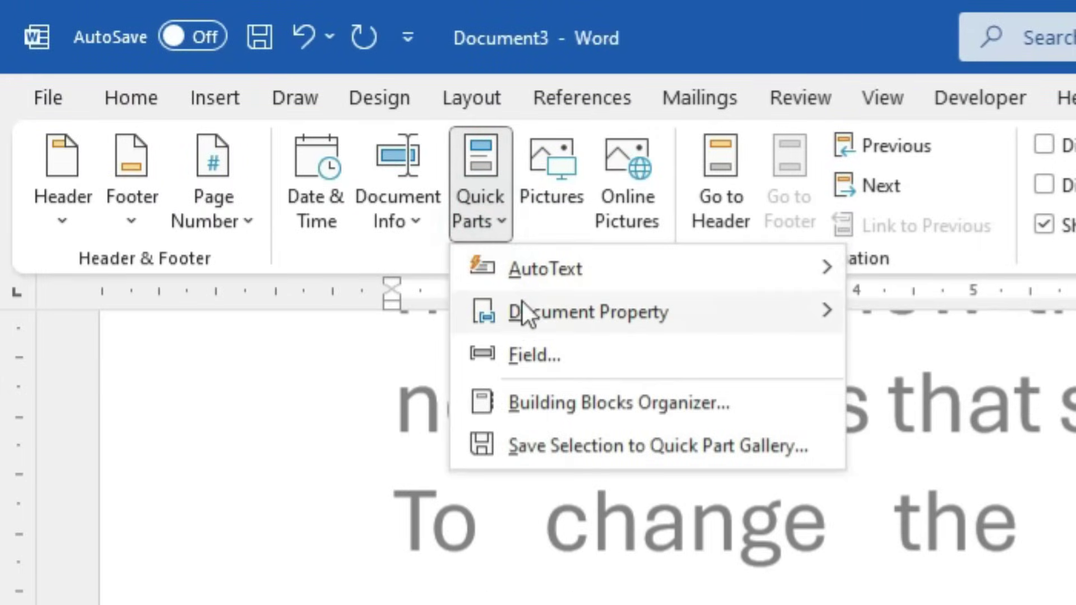
mouse_move(524, 312)
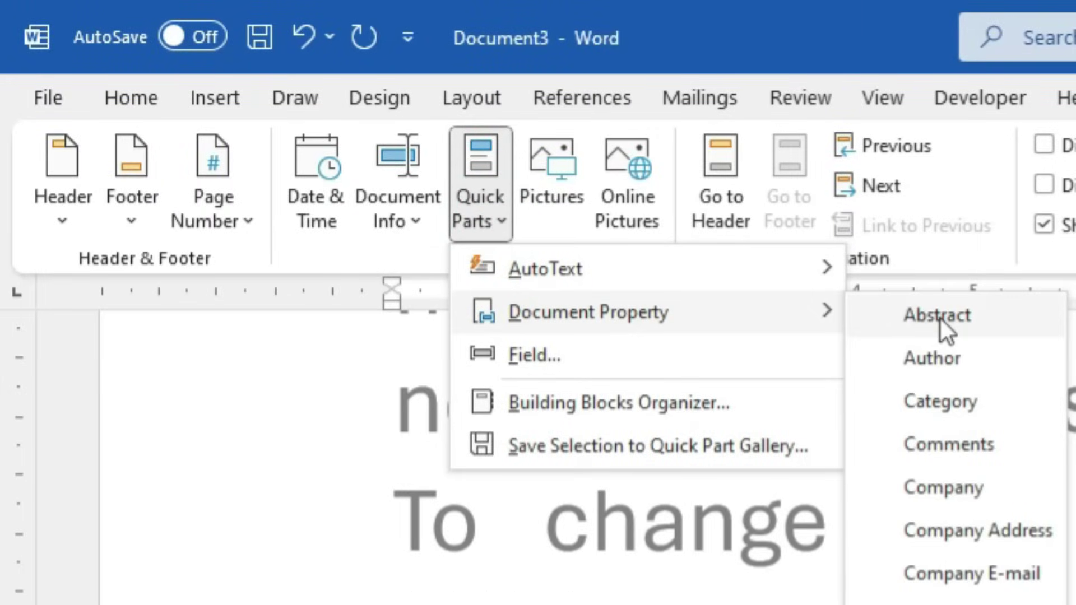
click(938, 405)
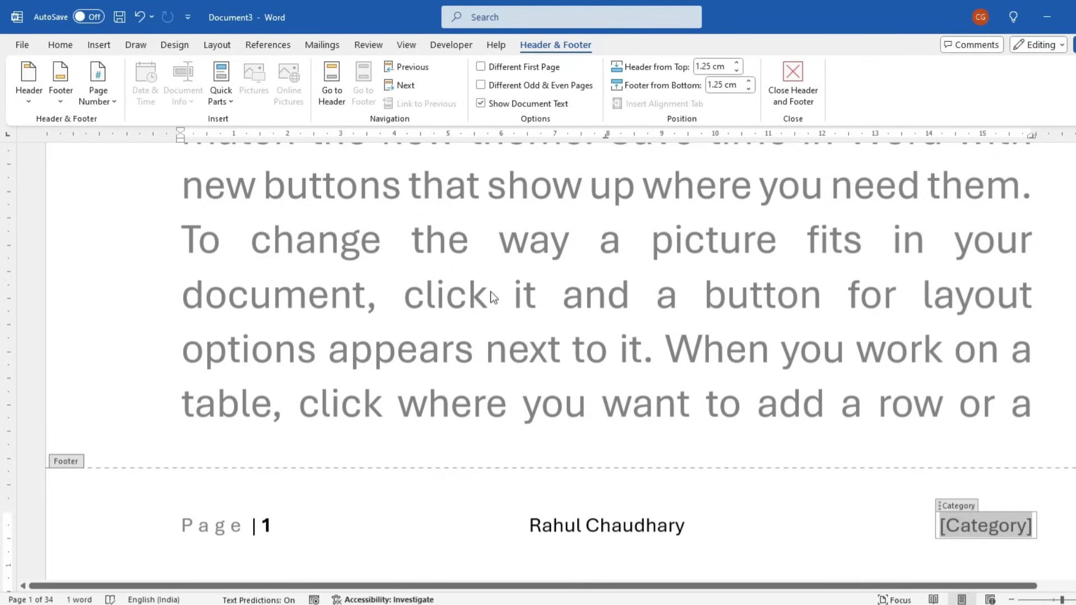
text(E)
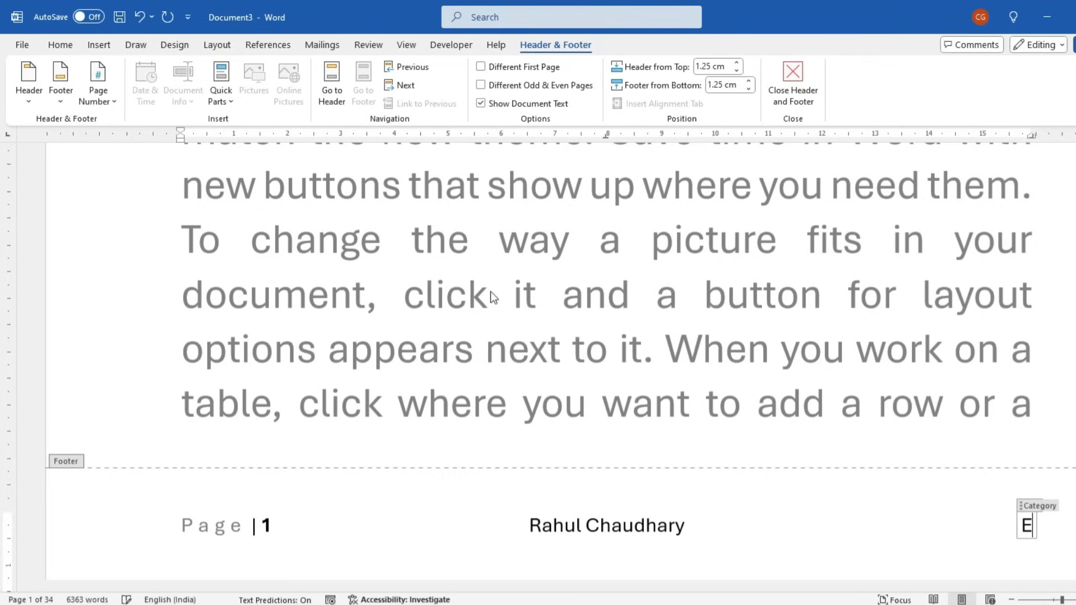
text(book)
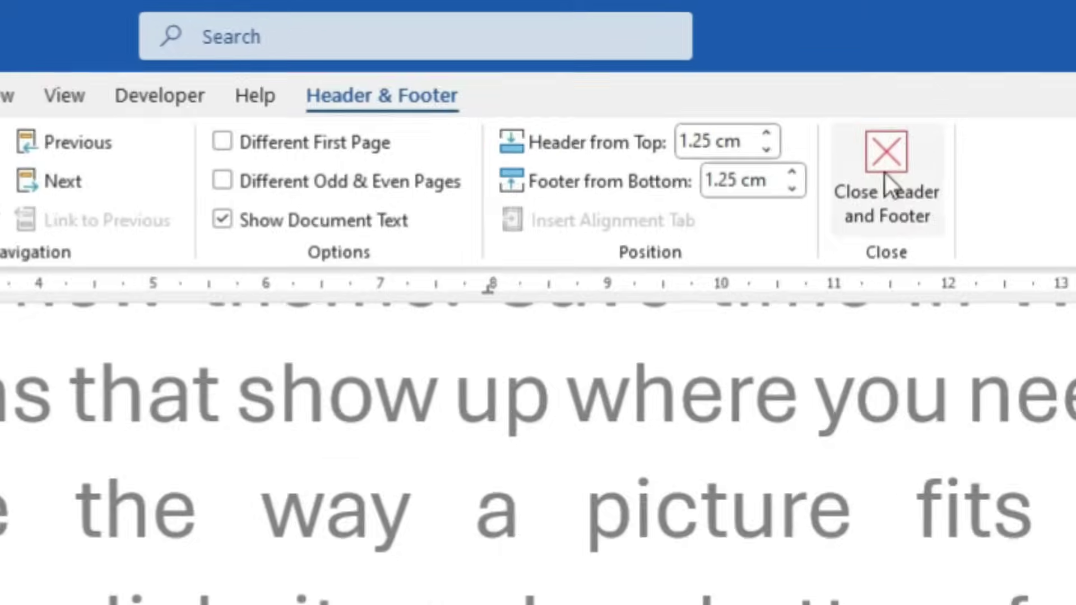
click(792, 79)
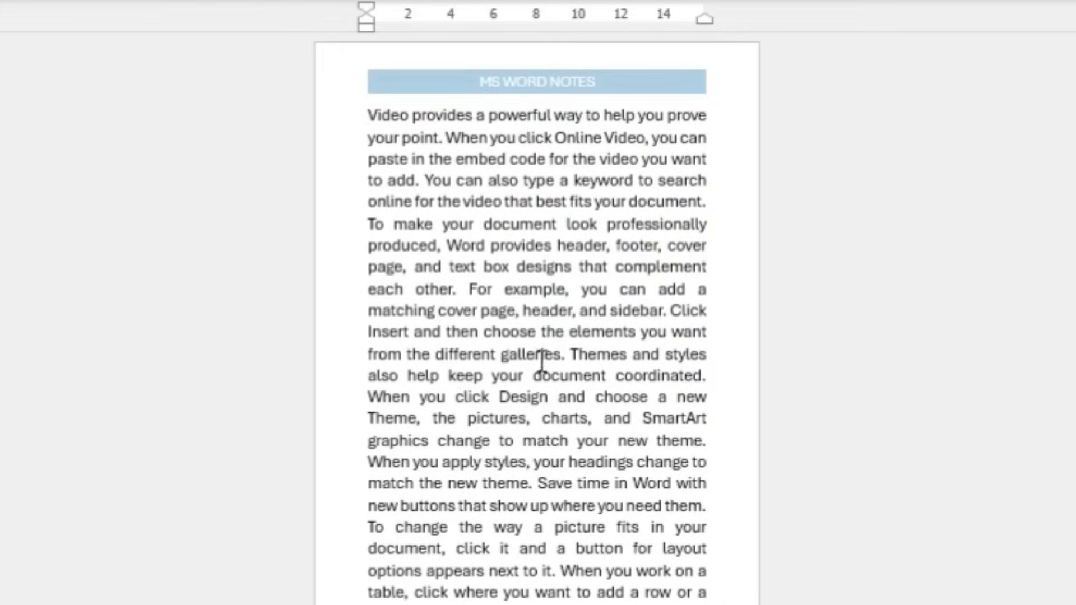
Open the print preview and page through the first pages to check their headers and footers
scroll(542, 362, down, 9)
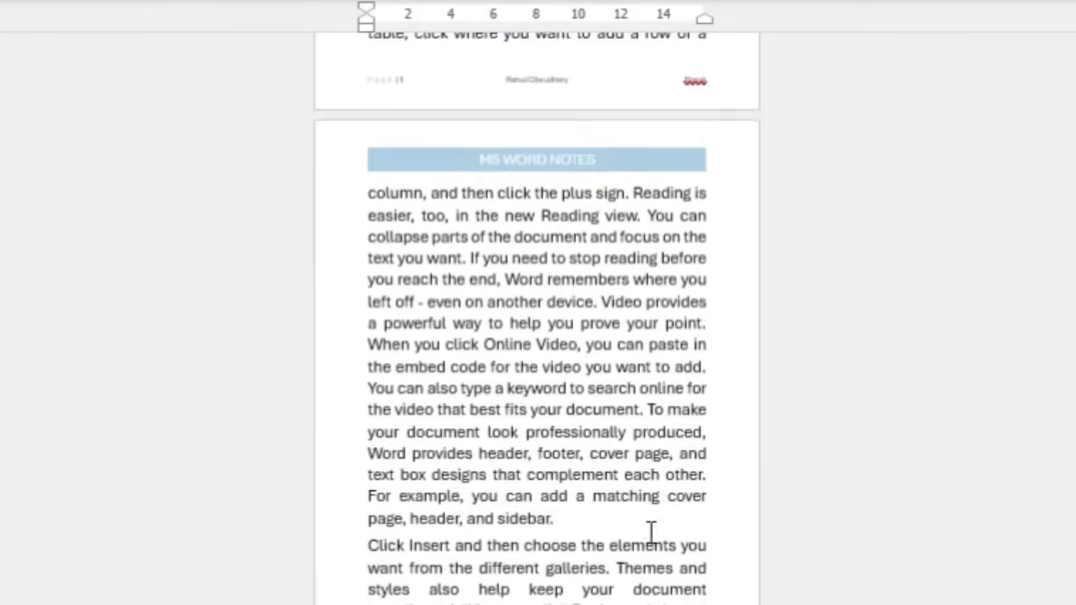
scroll(651, 532, down, 3)
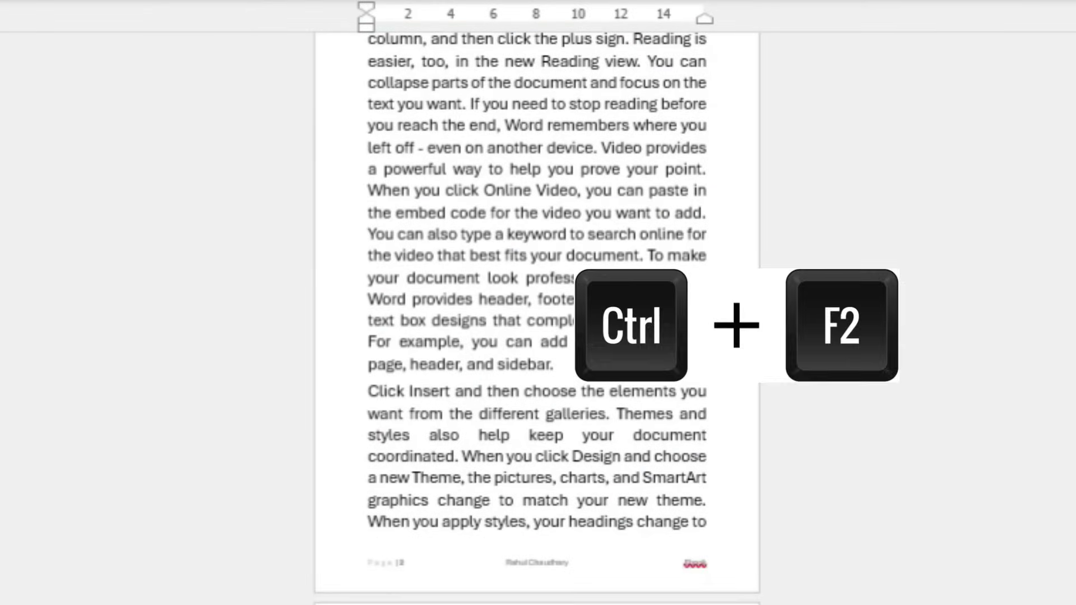
key(ctrl+F2)
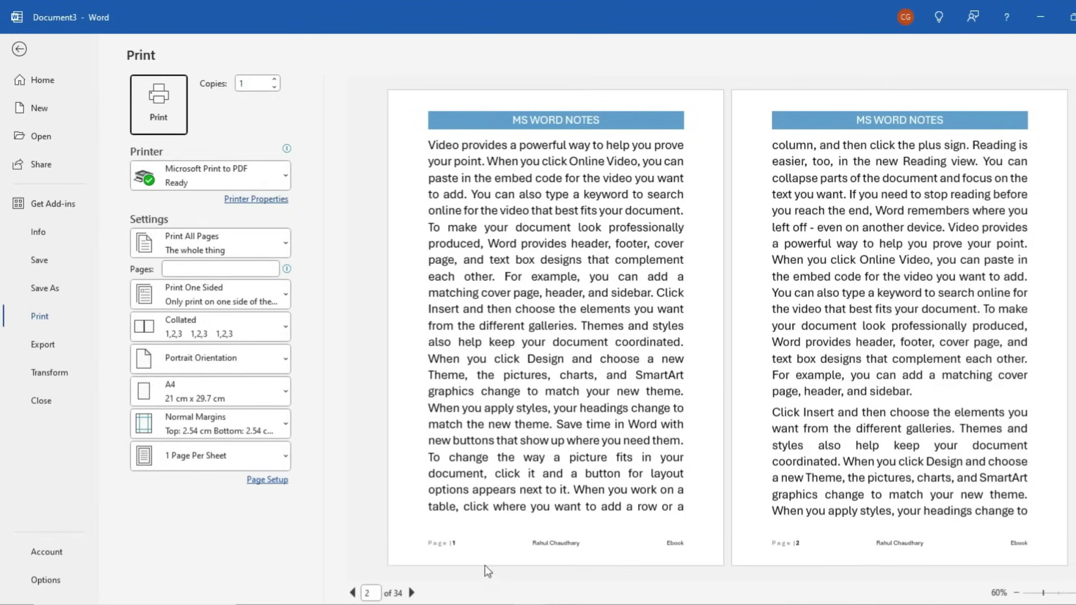
ctrl+scroll(491, 552, up, 5)
ctrl+scroll(715, 453, up, 7)
scroll(604, 453, down, 10)
scroll(516, 437, up, 3)
scroll(516, 437, up, 4)
ctrl+scroll(576, 554, down, 9)
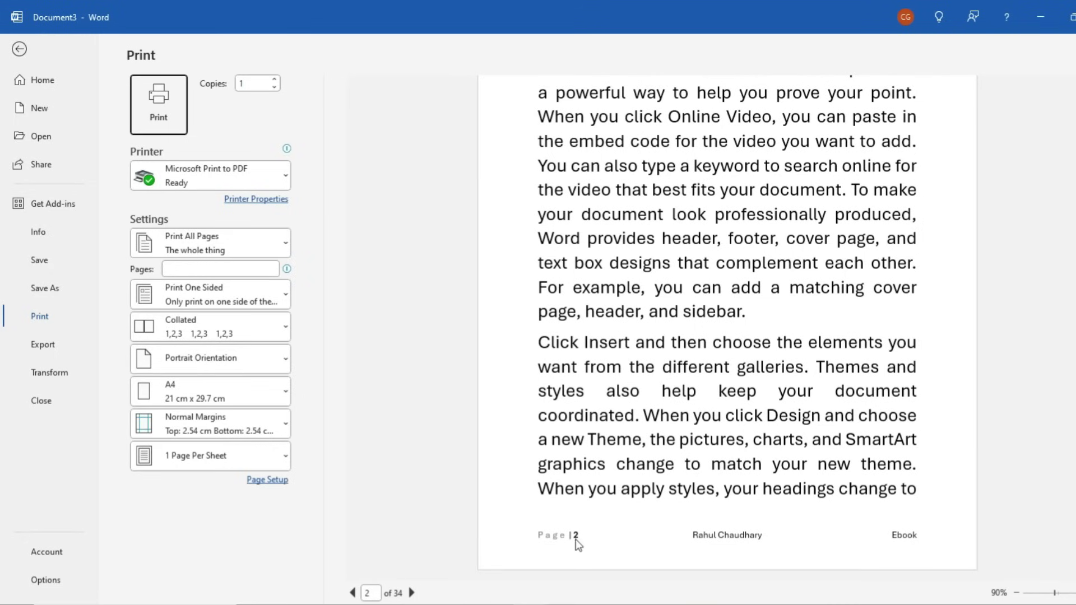
Check page 3's footer in the preview, then exit back to the document
click(412, 593)
scroll(577, 535, down, 1)
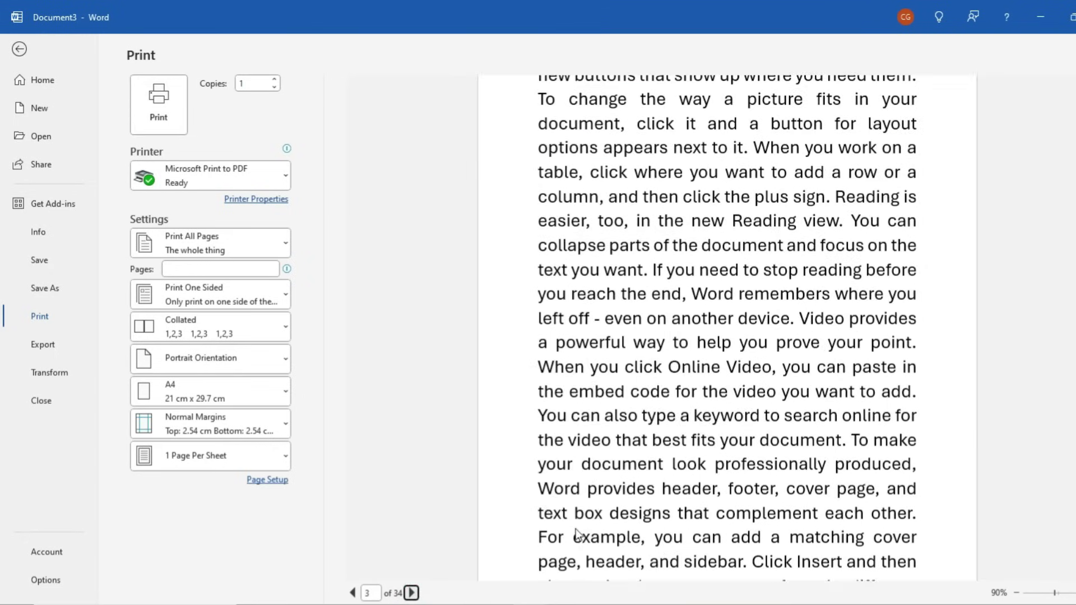
scroll(577, 535, down, 2)
ctrl+scroll(593, 564, down, 1)
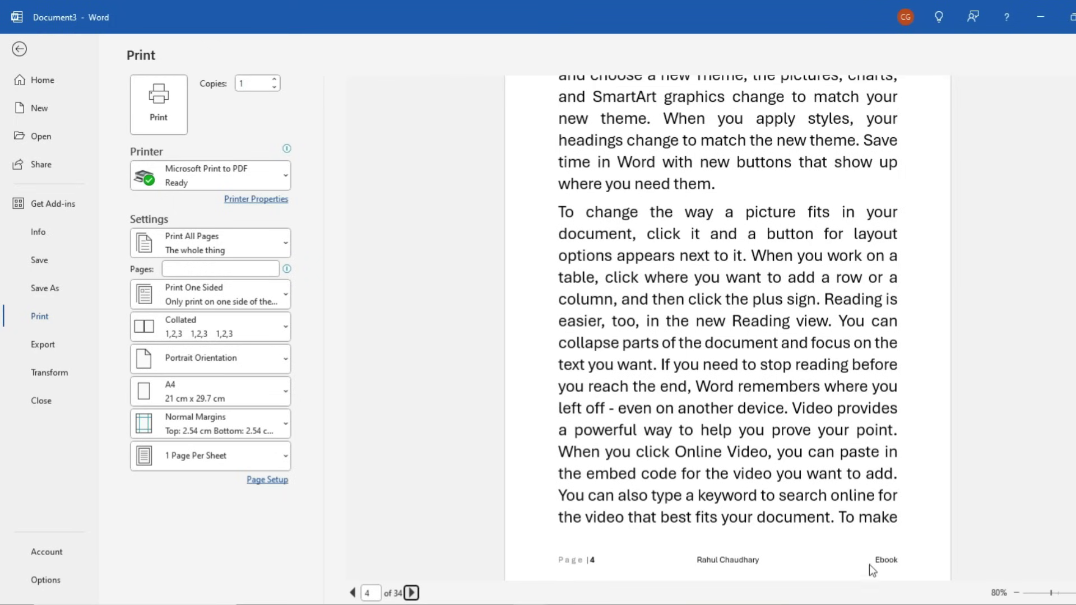
scroll(872, 484, up, 2)
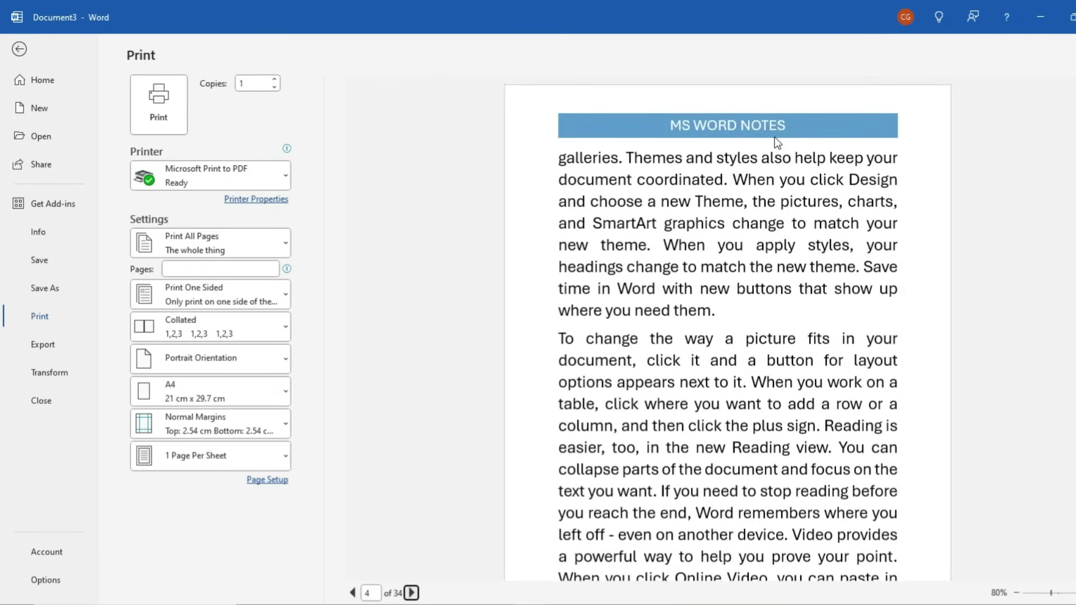
key(Escape)
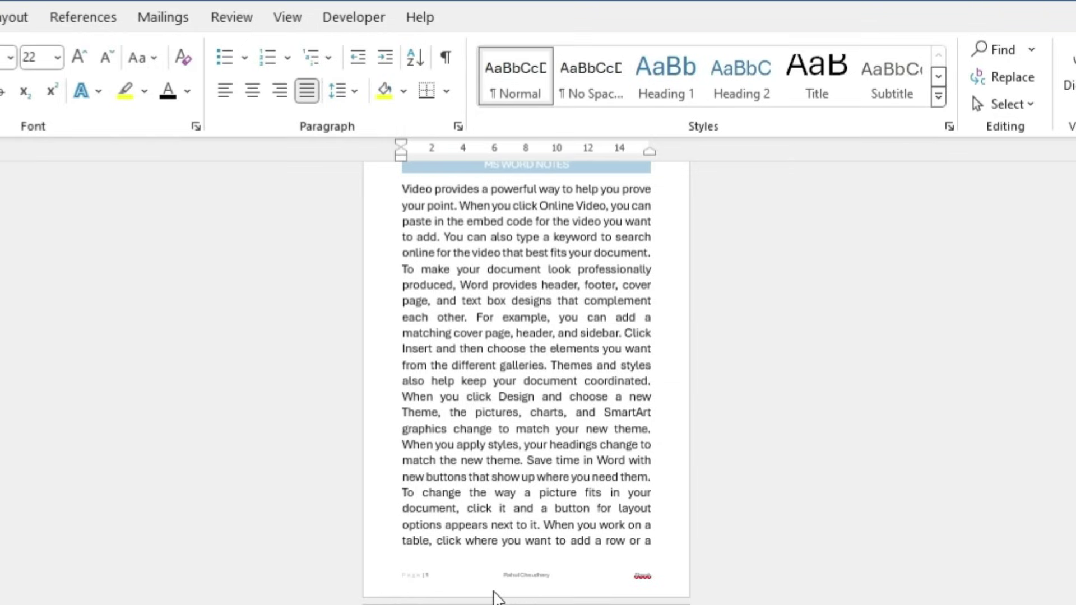
Scroll back to the top and open the 'MS WORD NOTES' header band for editing
scroll(533, 586, up, 1)
scroll(533, 585, up, 2)
scroll(533, 584, down, 10)
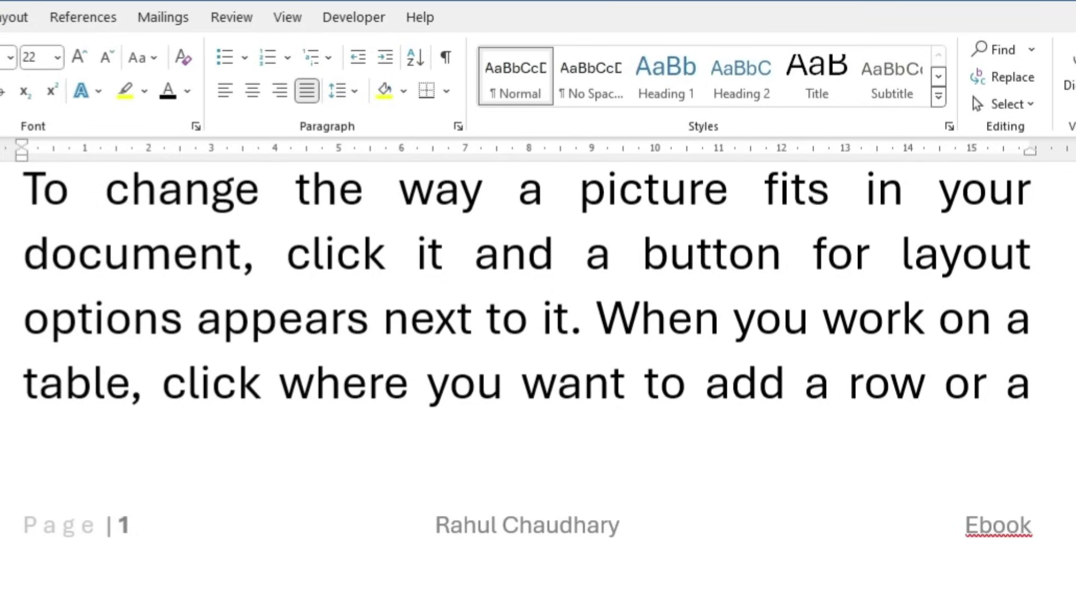
scroll(75, 242, up, 20)
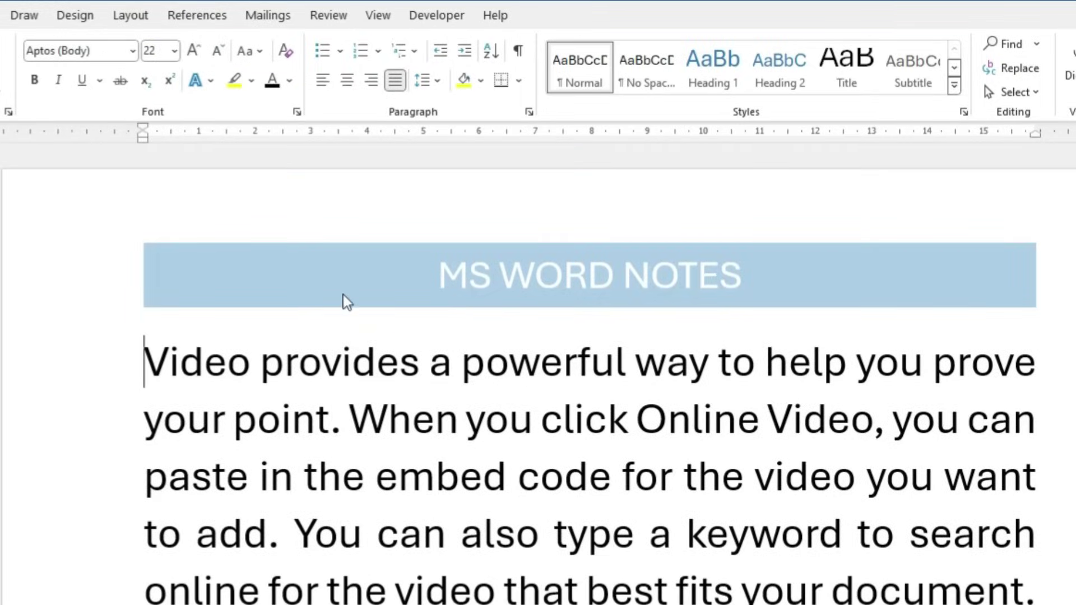
double_click(344, 292)
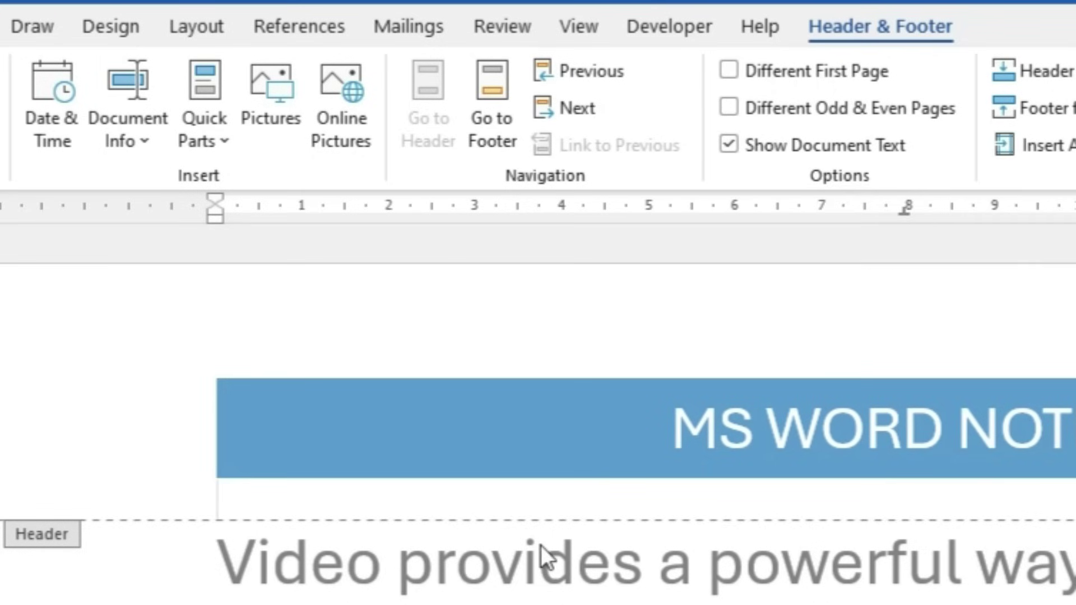
Enable Different First Page and draw a rounded rectangle across the first-page header
click(733, 77)
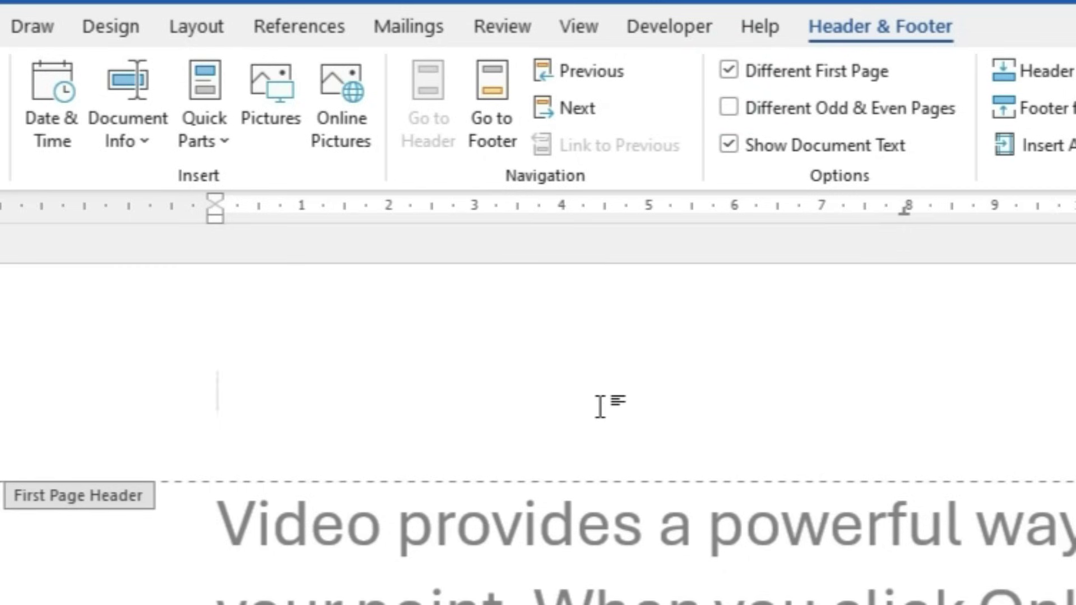
click(120, 28)
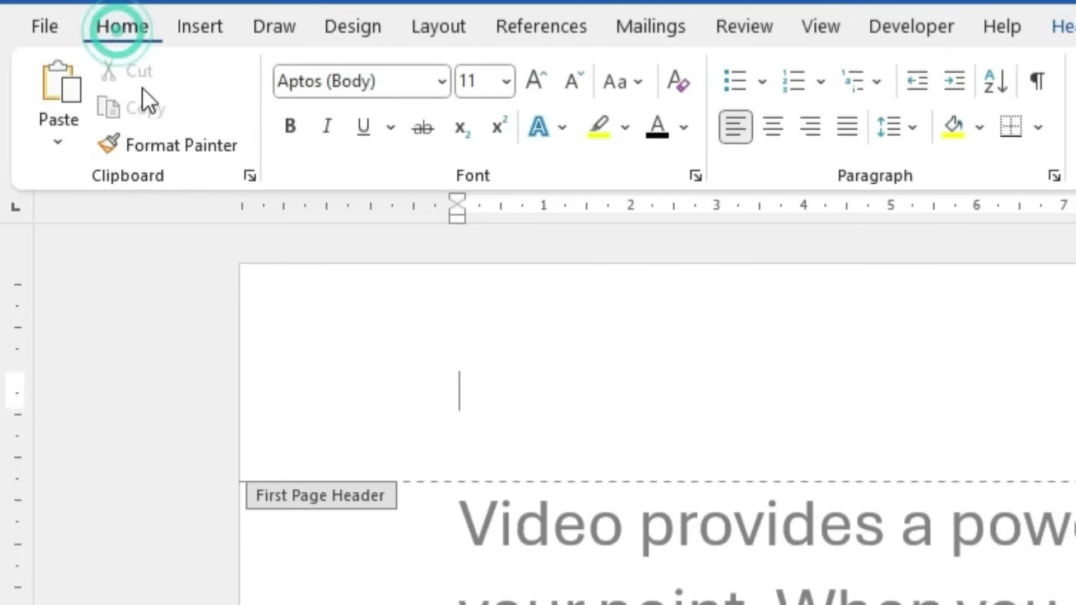
click(200, 26)
click(424, 146)
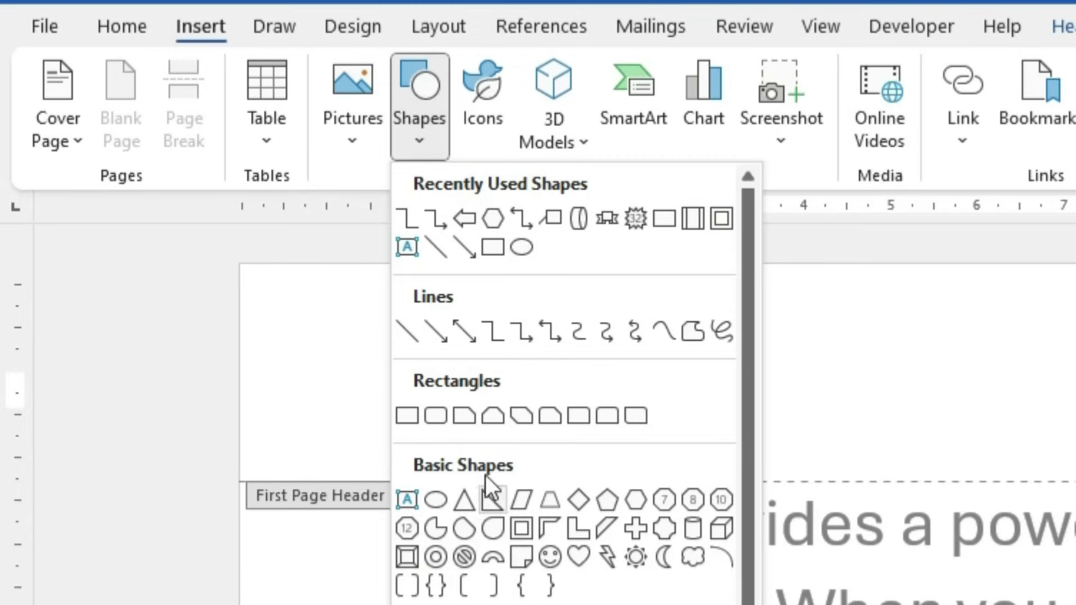
click(441, 415)
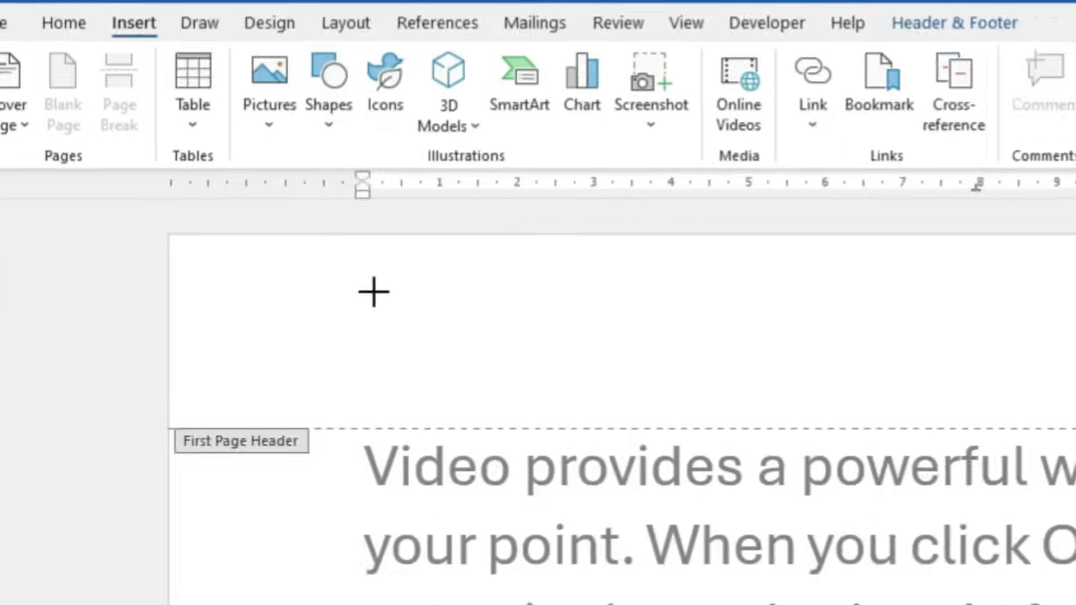
drag(396, 273, 1062, 288)
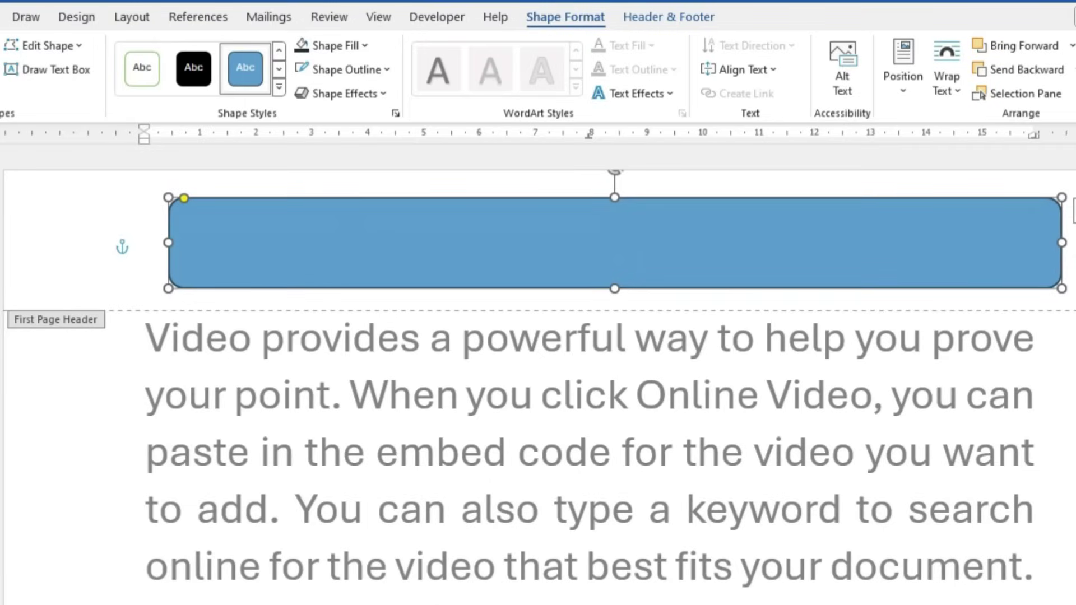
Fill the rounded rectangle with the white paper-texture stock image
click(342, 46)
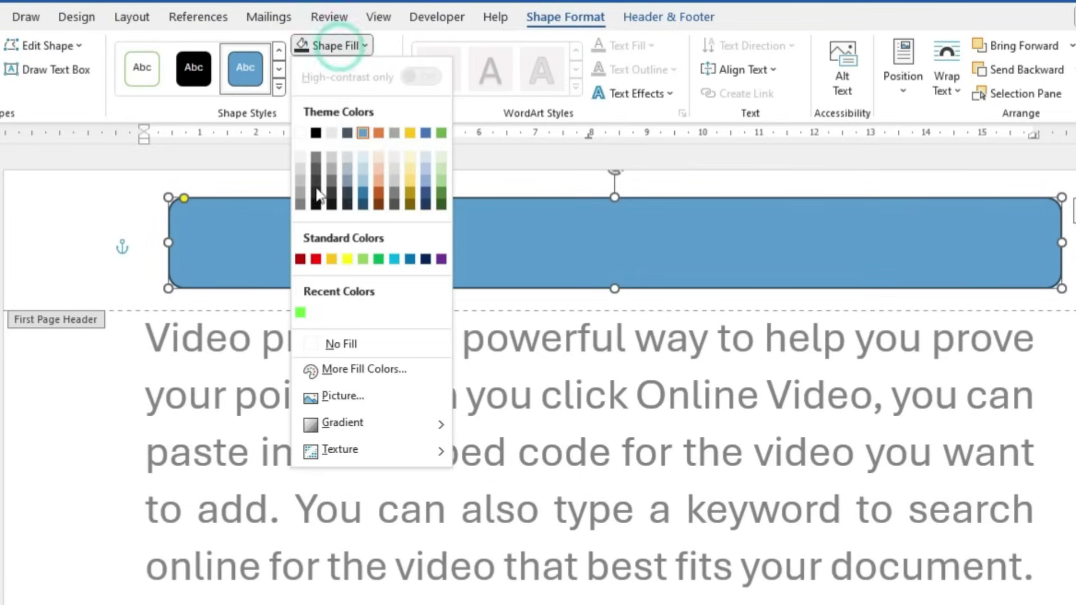
click(341, 396)
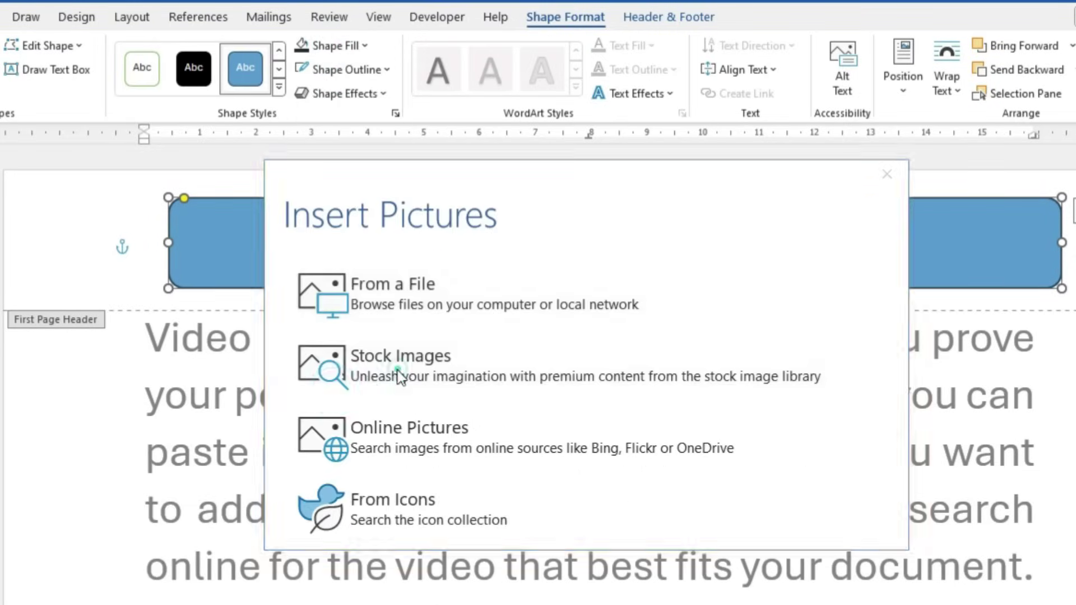
click(399, 374)
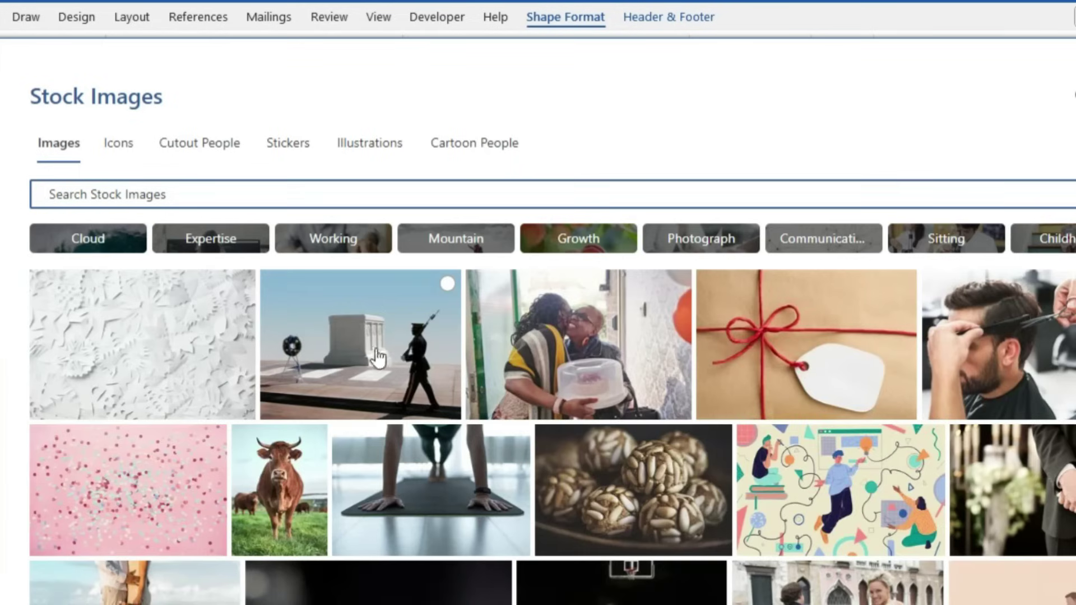
click(143, 360)
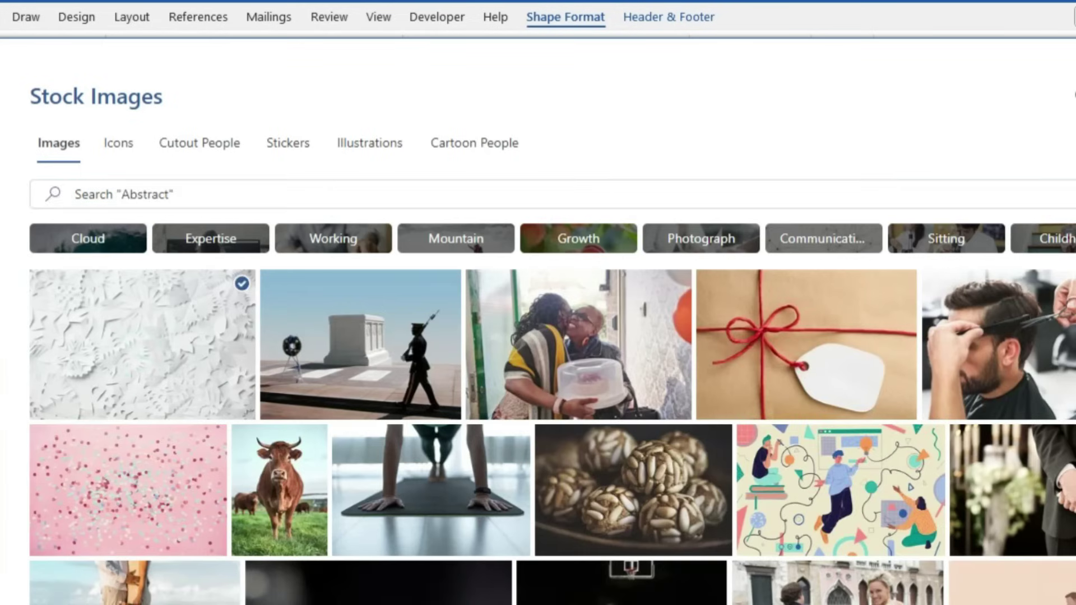
click(734, 603)
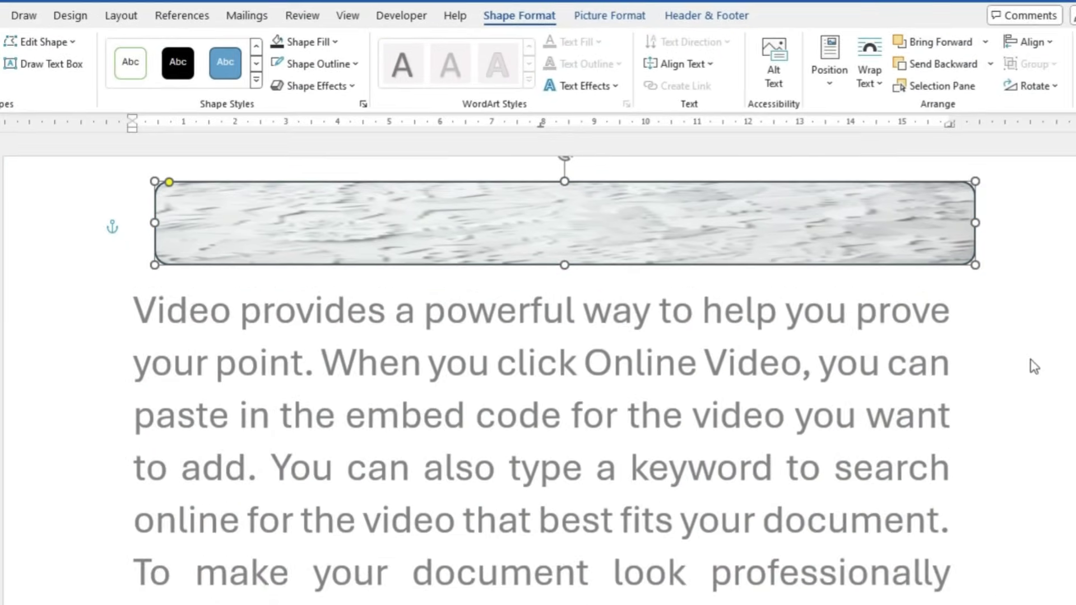
Return to the body text and check the new first-page header in print preview
double_click(1034, 368)
click(923, 466)
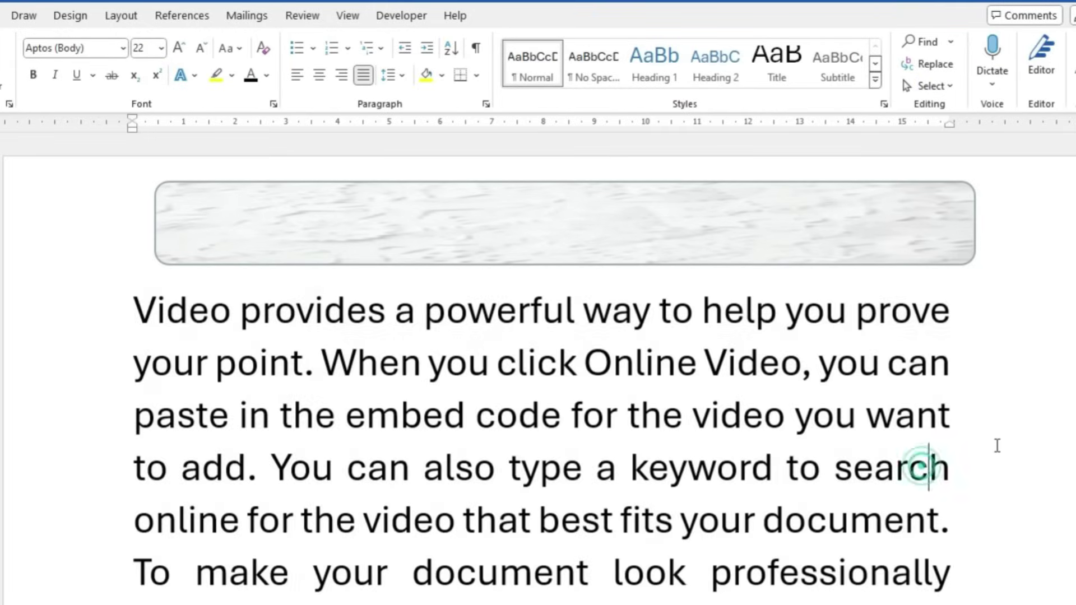
key(ctrl+p)
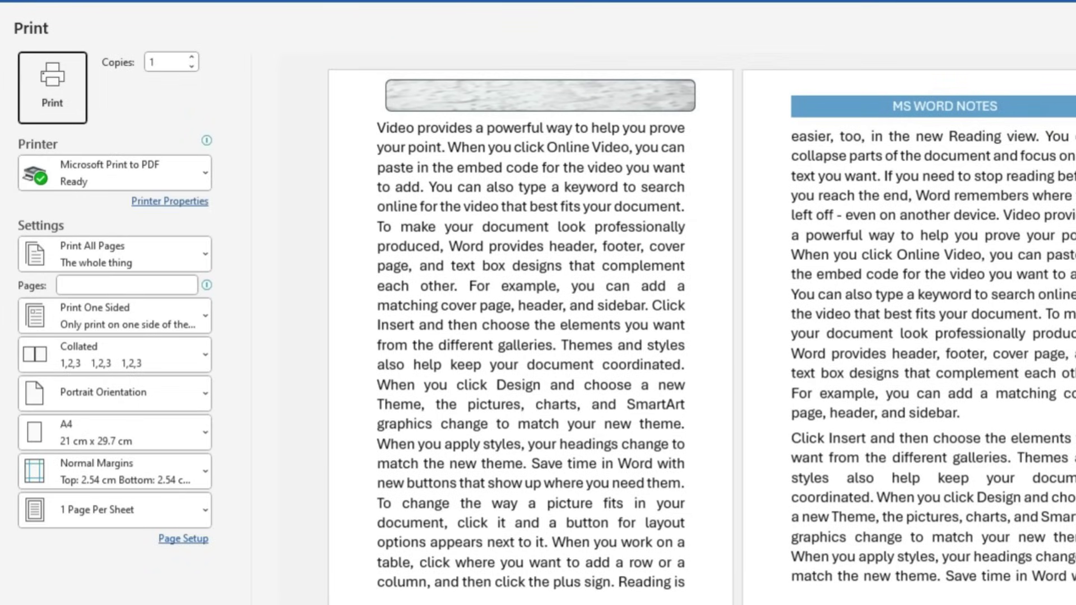
scroll(701, 337, down, 3)
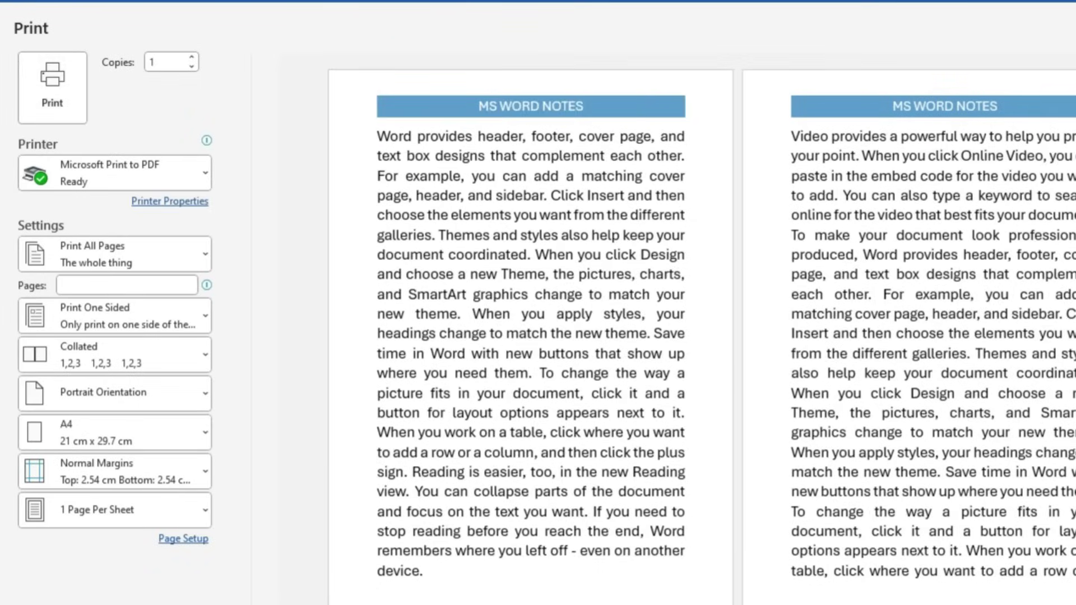
key(Escape)
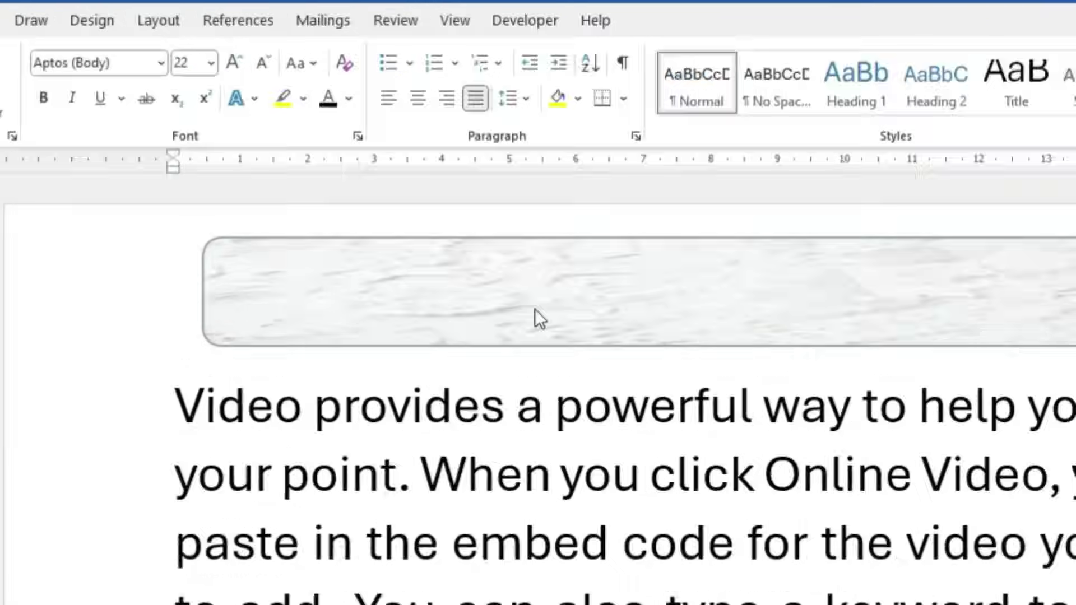
Set the first-page header's Header from Top distance to 1.2 cm
double_click(535, 310)
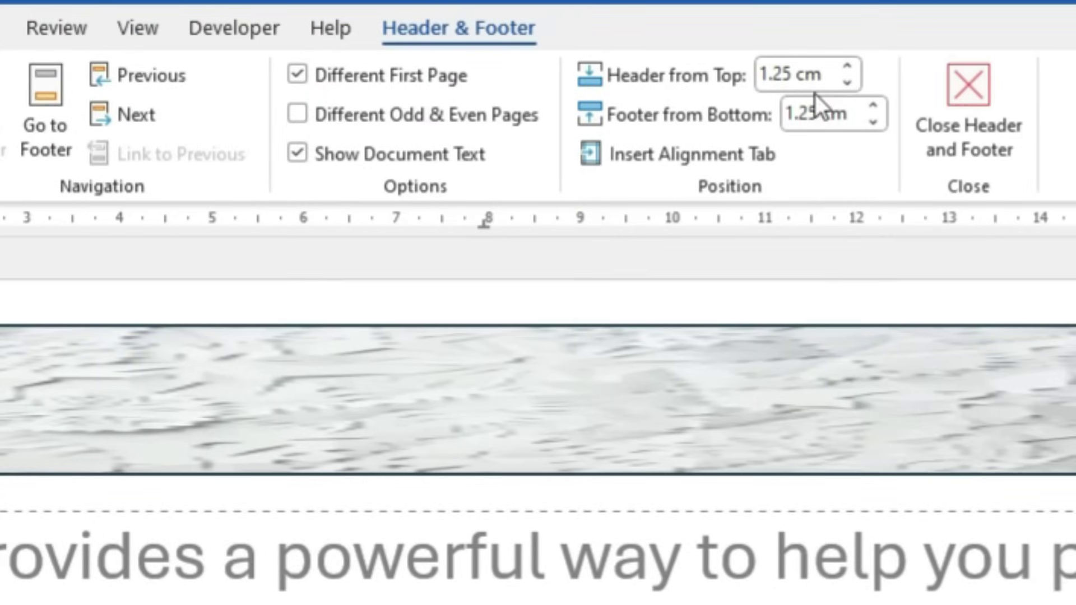
click(845, 83)
click(846, 83)
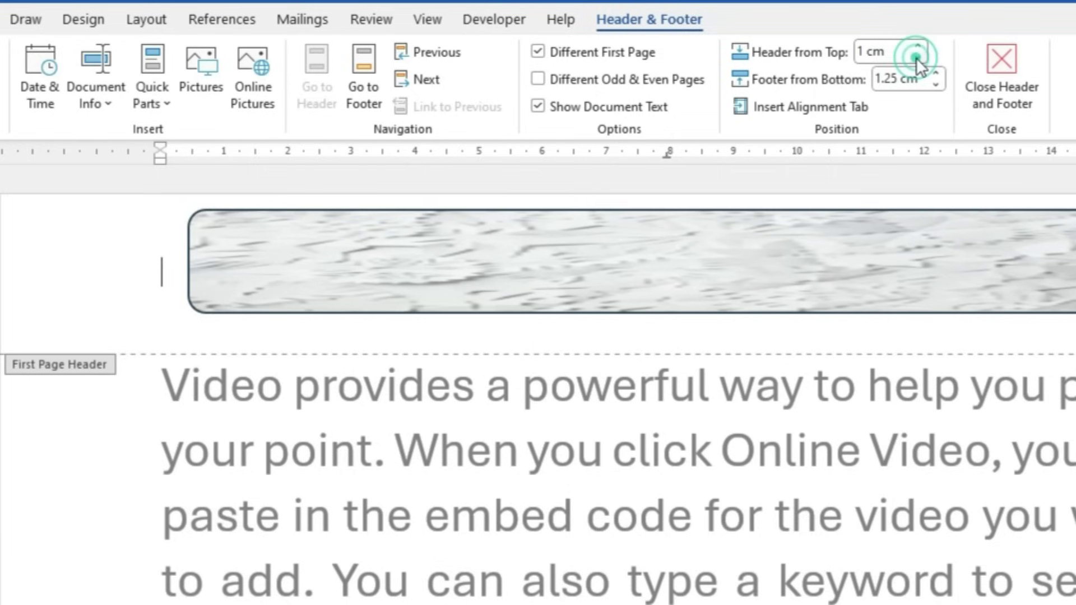
click(916, 47)
click(915, 47)
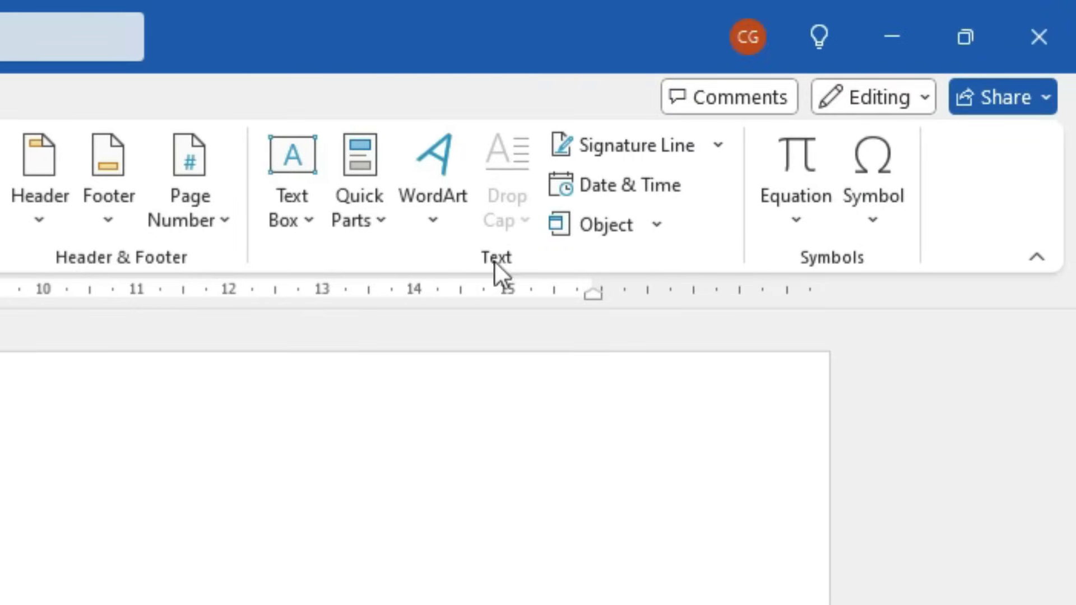
Insert the built-in Austin Sidebar text box and select it
click(311, 224)
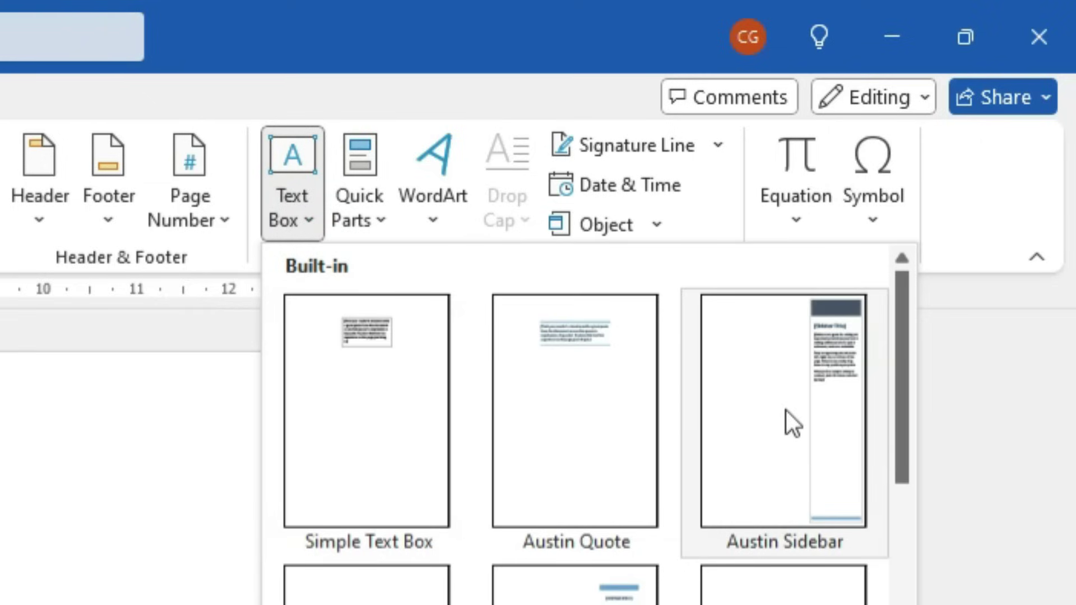
click(794, 429)
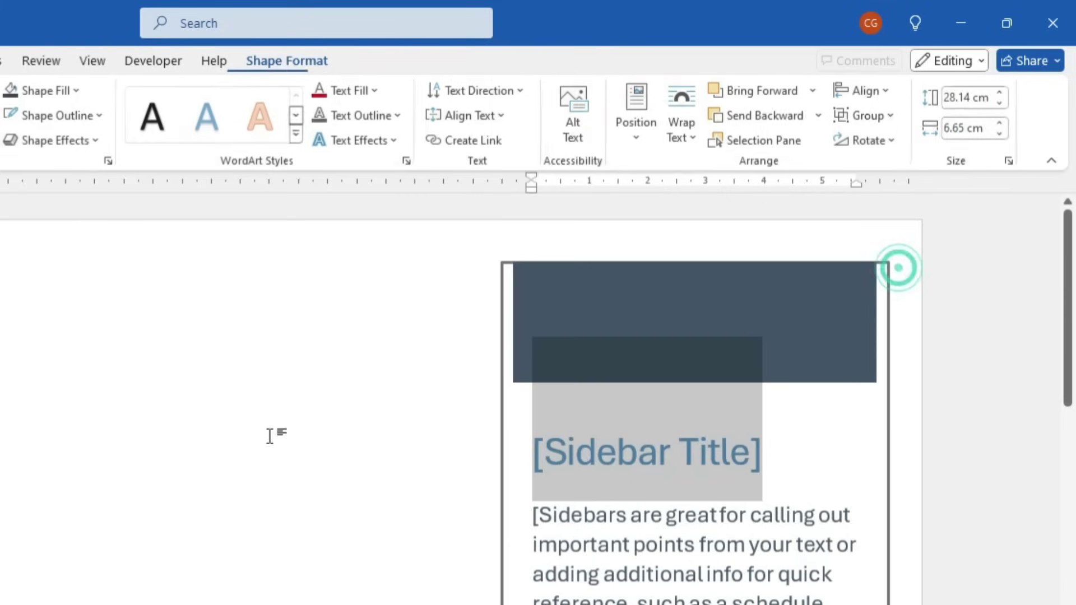
click(685, 414)
ctrl+scroll(685, 413, down, 5)
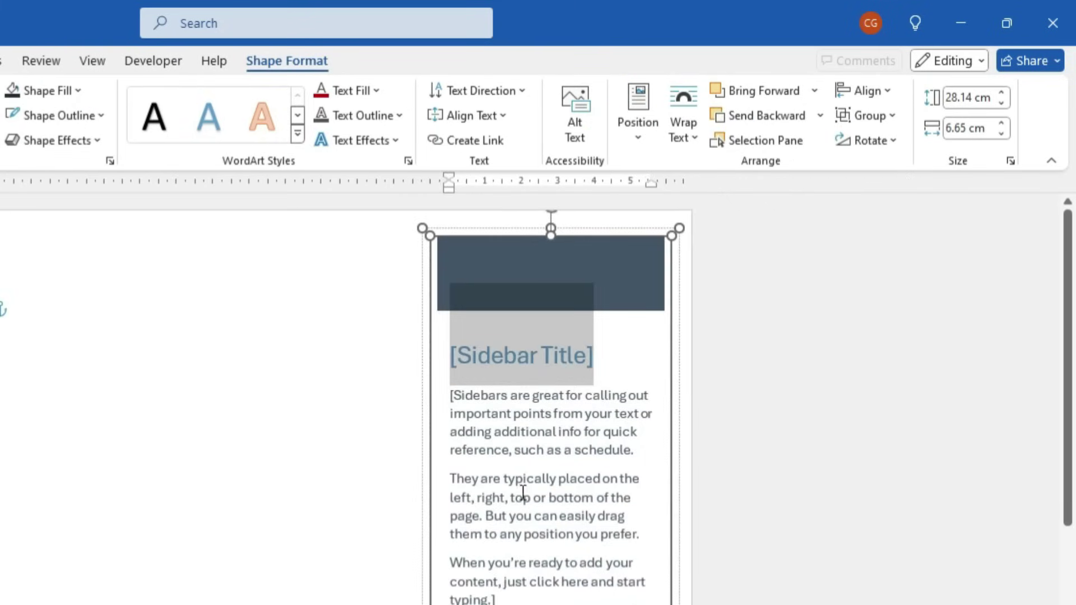
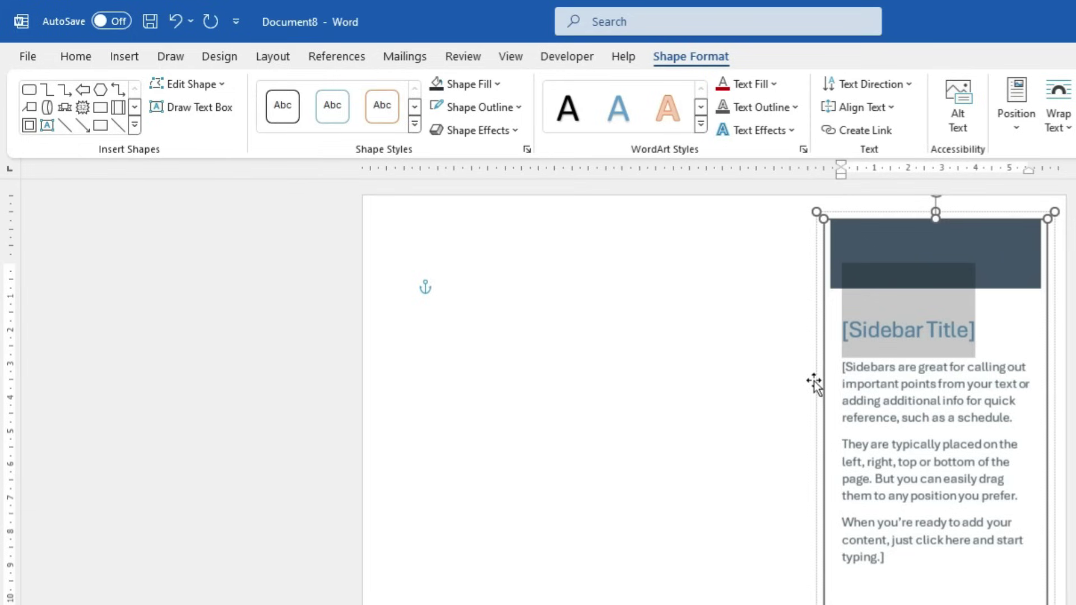
Browse Insert > Quick Parts > Document Property, then deselect the Austin sidebar
click(125, 56)
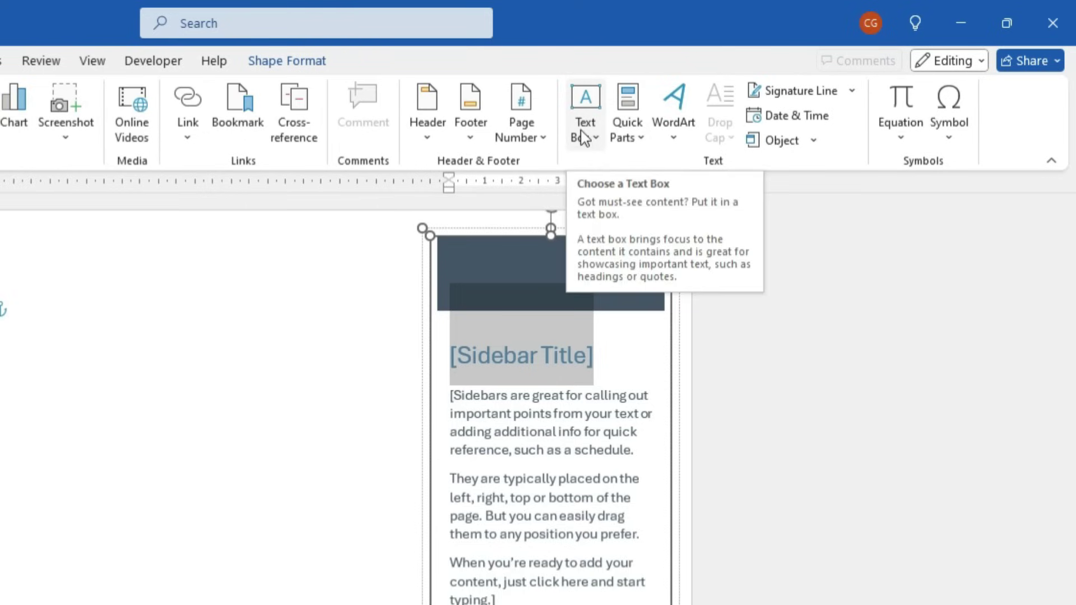
click(627, 137)
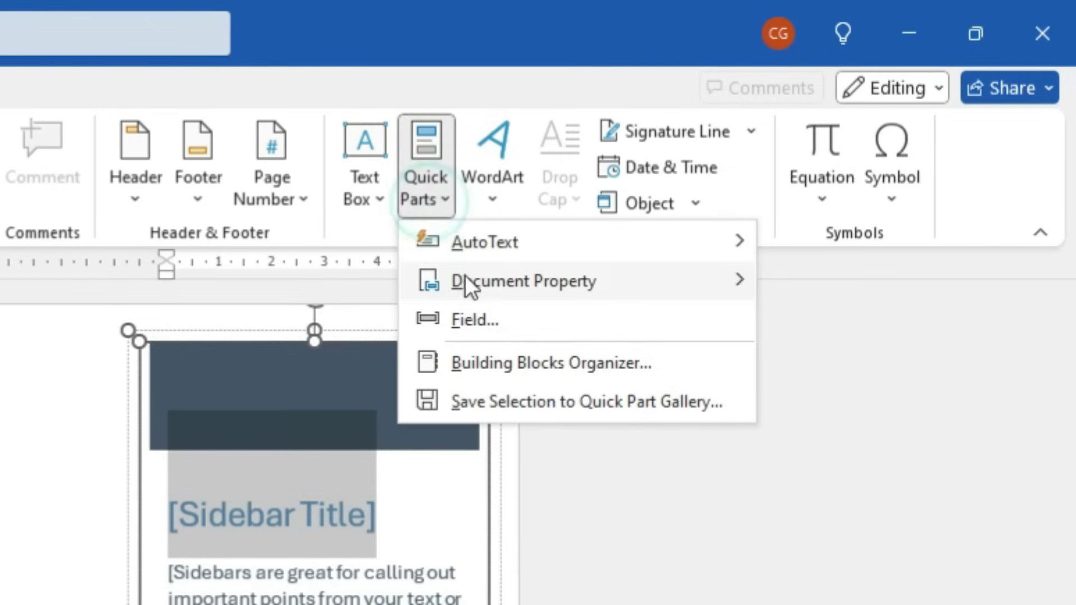
mouse_move(600, 277)
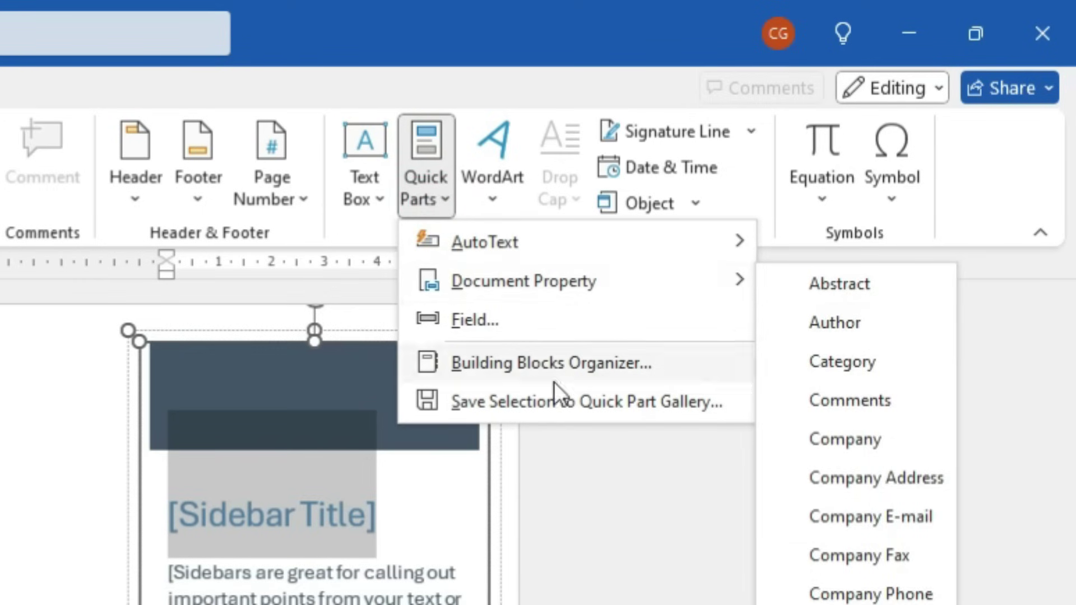
click(588, 510)
click(584, 432)
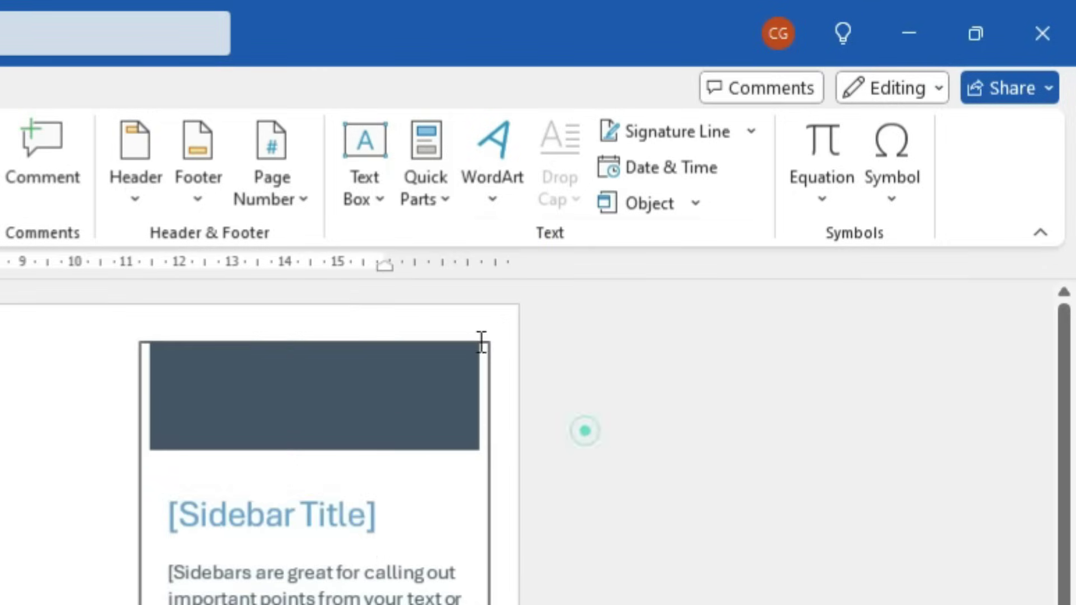
Replace the sidebar with plain black WordArt holding a typed name, moved down the page
click(271, 344)
key(Delete)
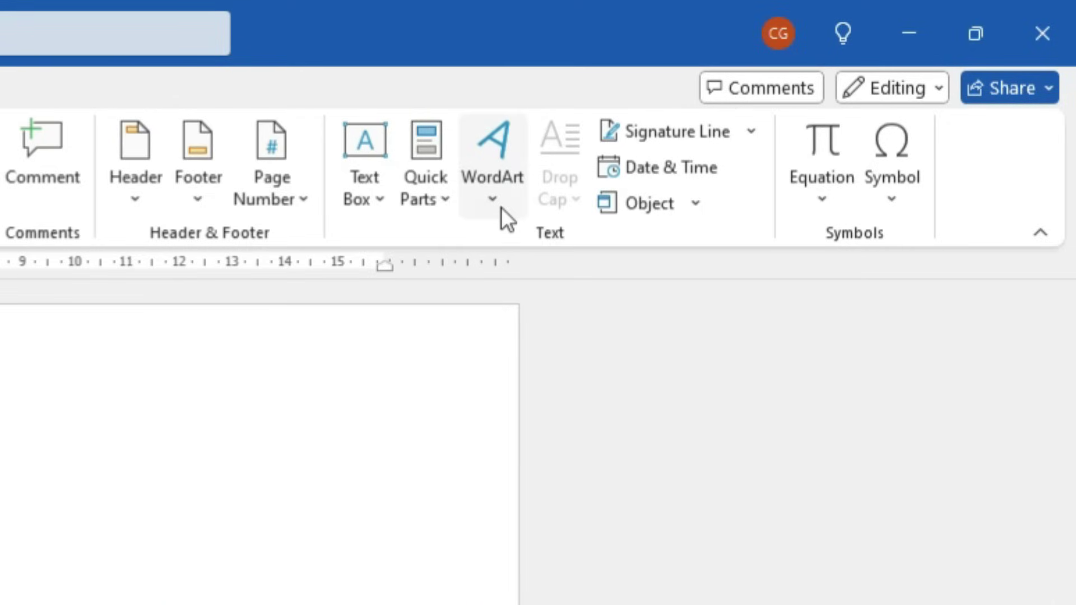
click(501, 208)
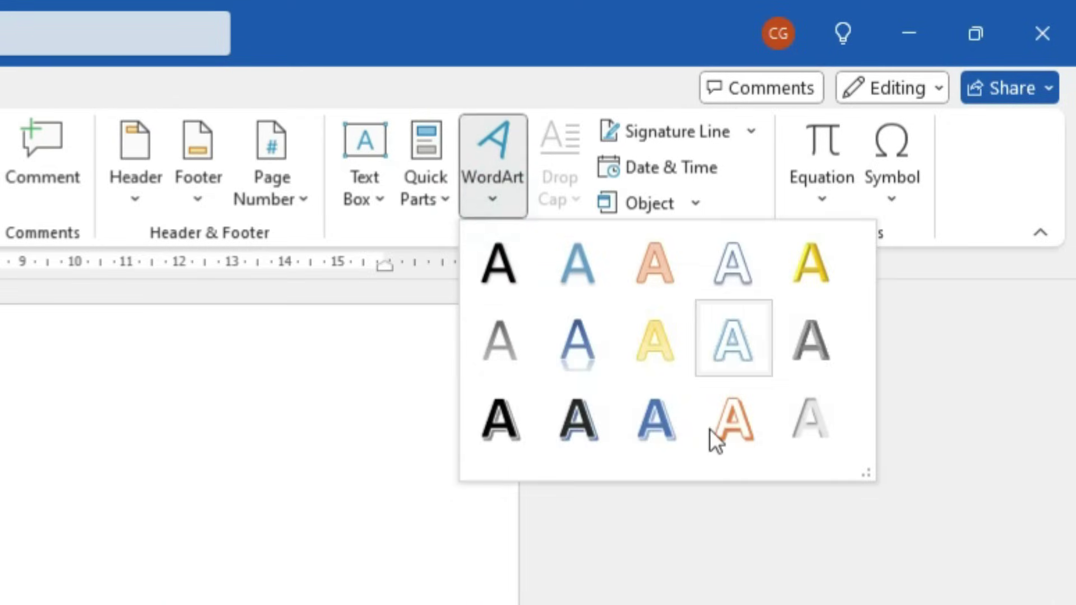
click(500, 269)
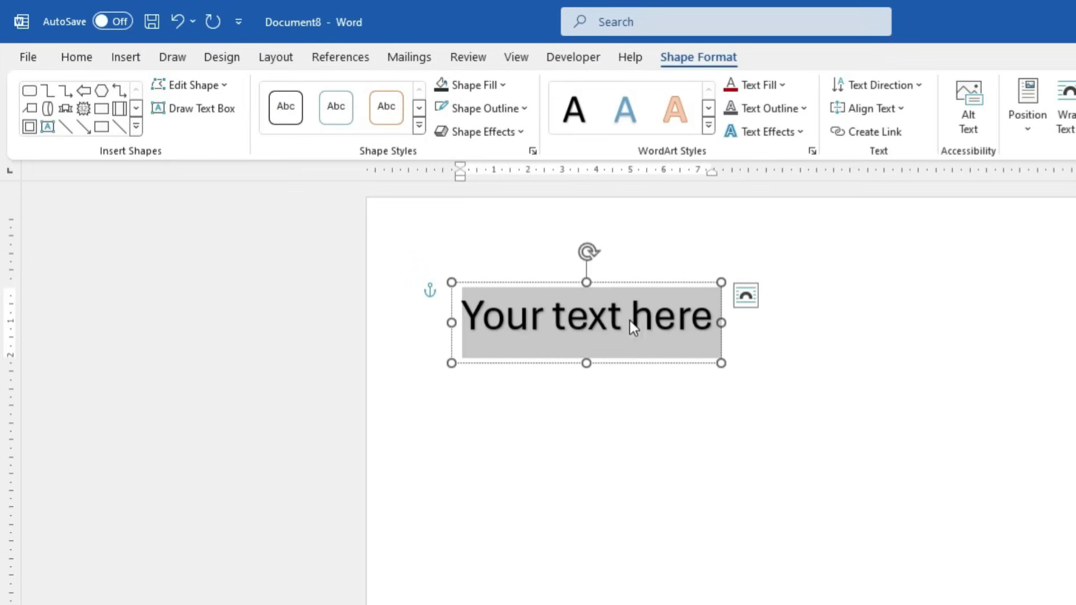
text(Rahul)
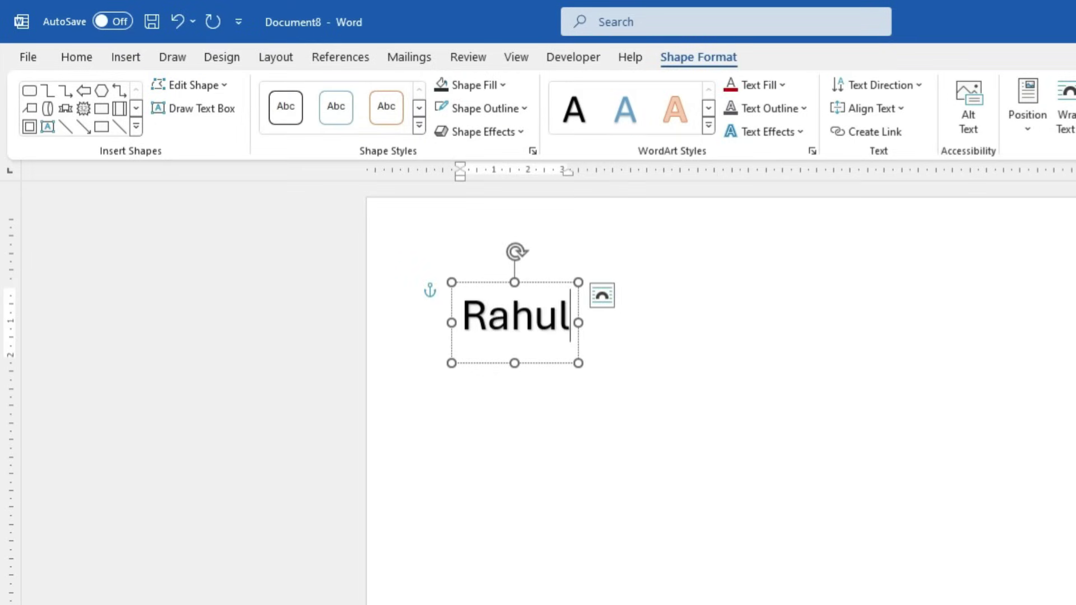
drag(550, 362, 551, 423)
Enlarge the font of all content and apply the first text effect to the top body line
click(553, 291)
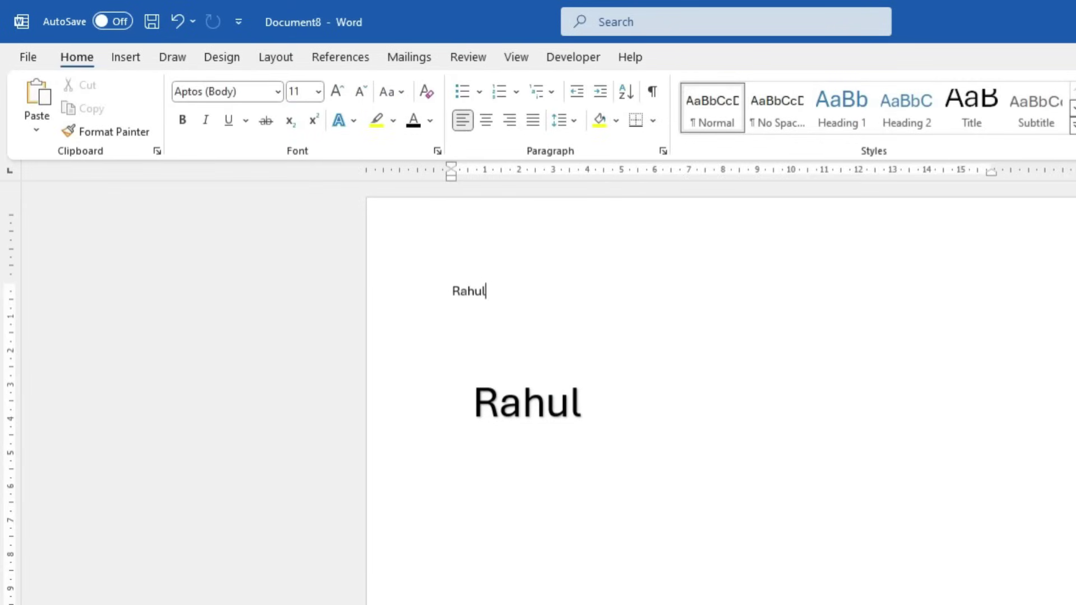
key(ctrl+a)
key(ctrl+shift+period)
key(ctrl+shift+period)
key(ctrl+shift+period)
key(ctrl+shift+period)
key(ctrl+shift+period)
key(ctrl+shift+period)
key(ctrl+shift+period)
key(ctrl+shift+period)
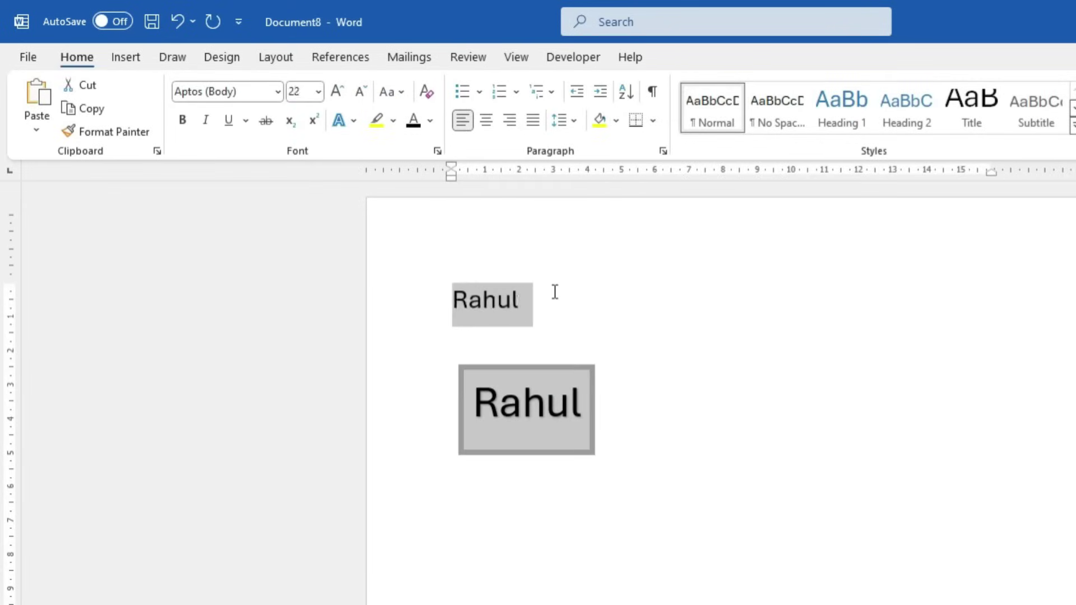
click(521, 334)
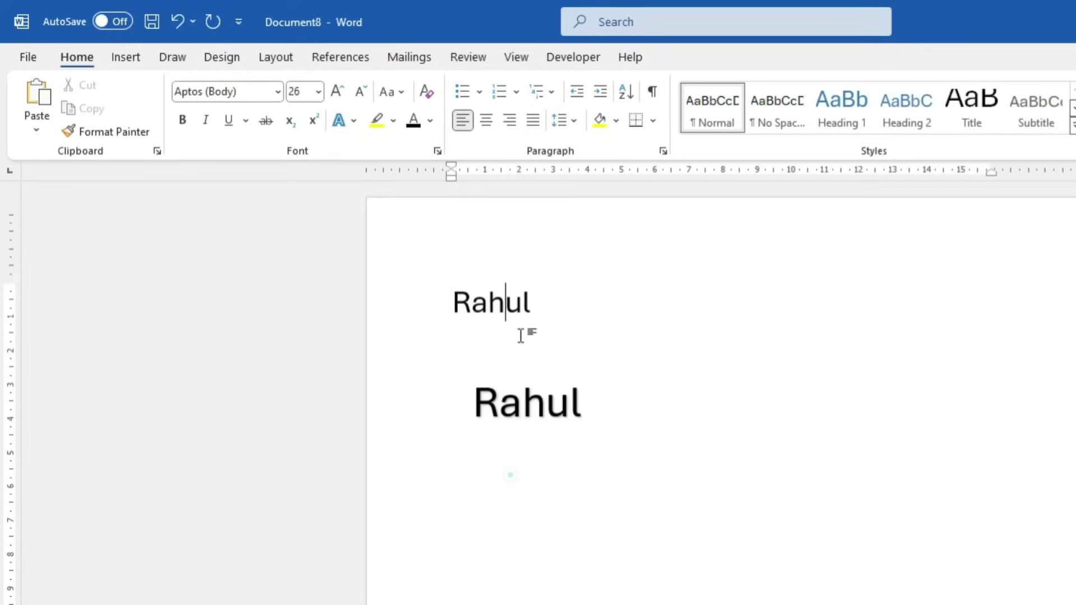
triple_click(543, 308)
click(355, 124)
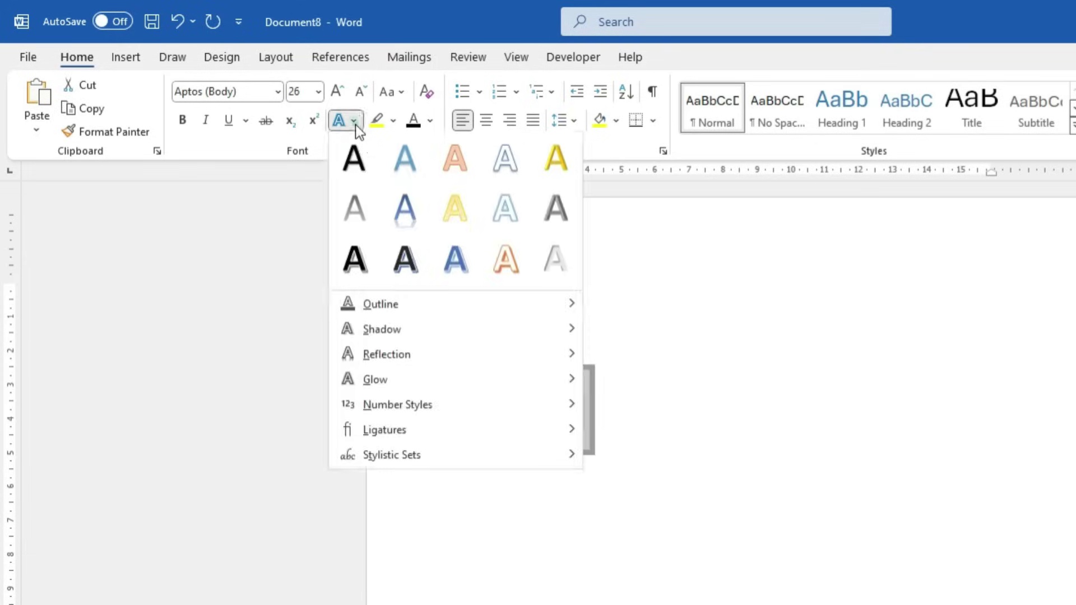
click(365, 164)
click(643, 436)
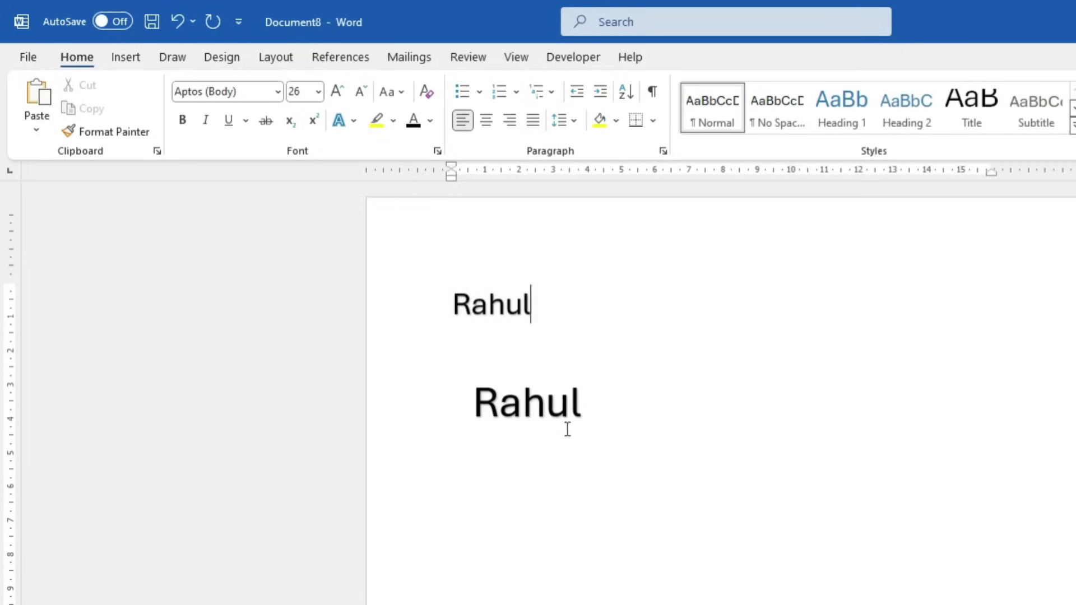
Delete the top line of body text and reposition the WordArt box on the page
click(542, 412)
drag(556, 369, 524, 467)
click(524, 310)
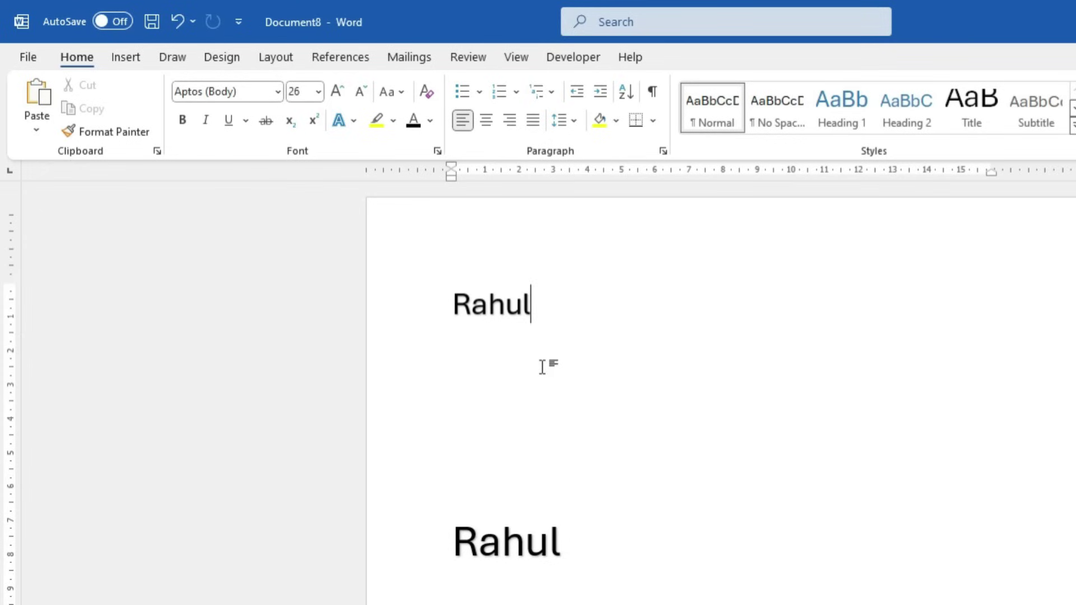
triple_click(551, 307)
click(494, 338)
drag(543, 301, 473, 303)
key(BackSpace)
key(BackSpace)
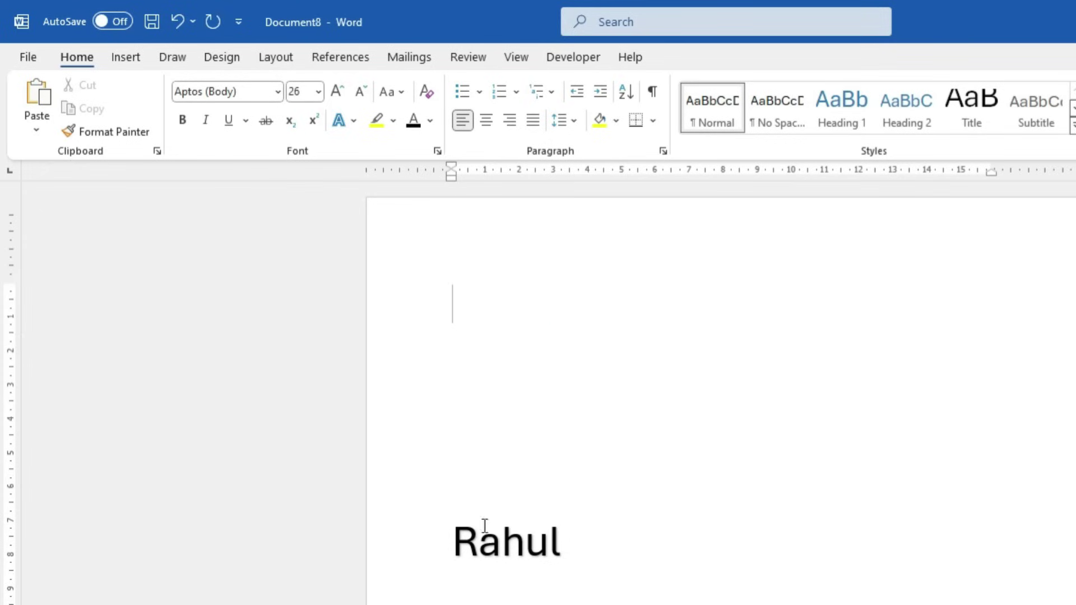
click(480, 529)
drag(525, 505, 582, 459)
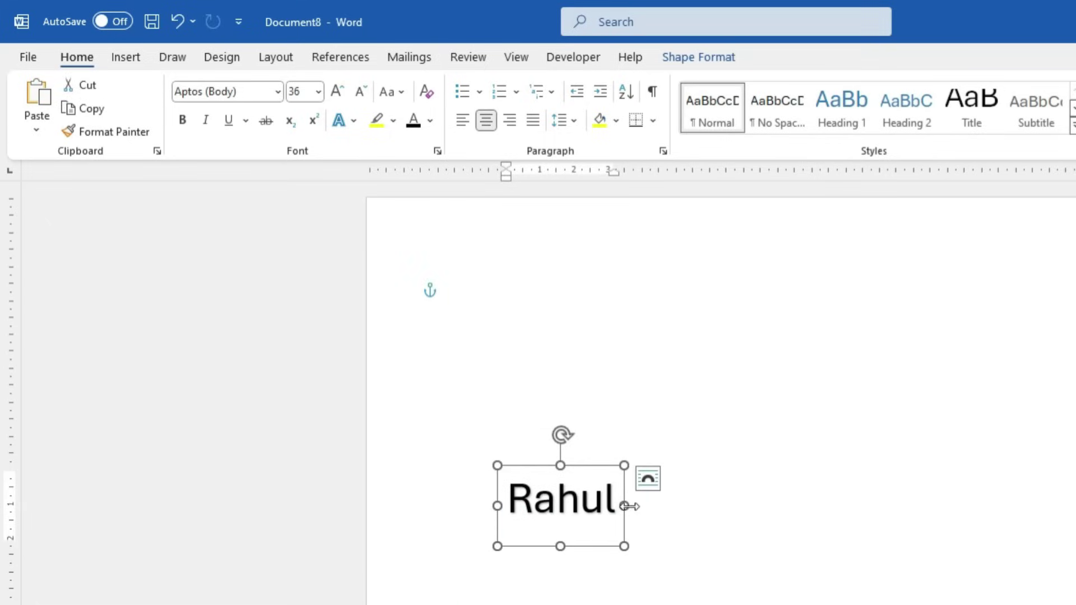
Widen the WordArt, change its text to 'EONESTEP EDUCATION PRIVATE LIMITED', and preview Shape Fill colours
drag(625, 506, 939, 506)
double_click(716, 533)
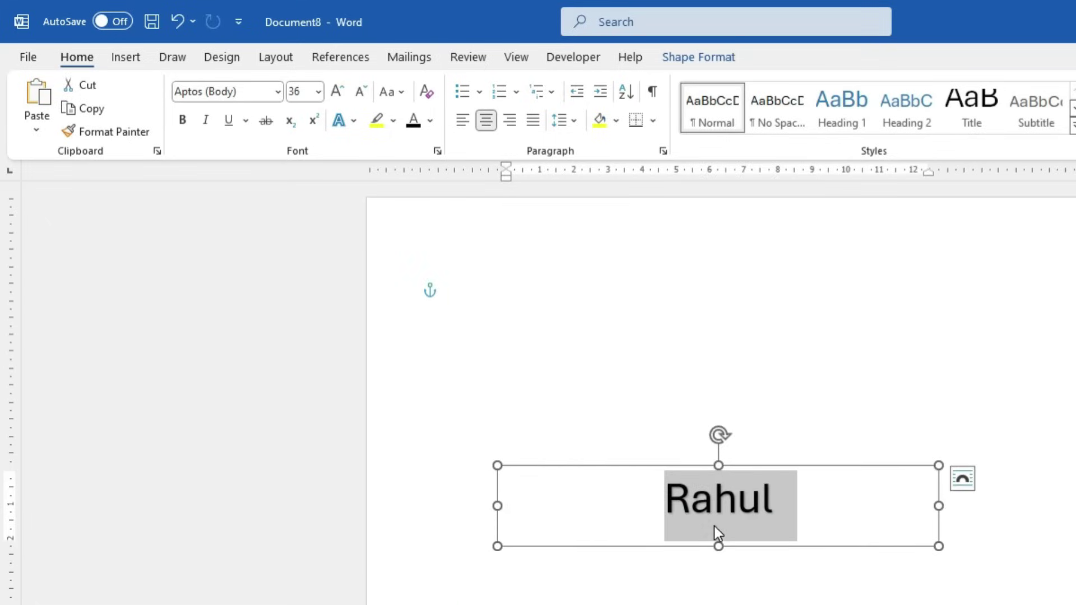
text(EONEST)
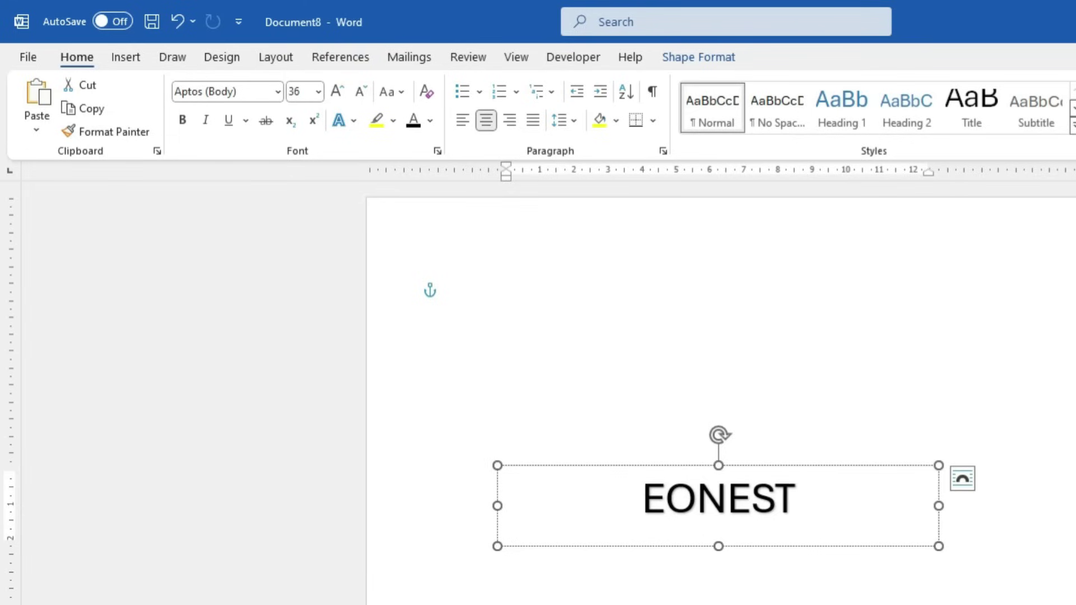
text(EP EDUCATION PRIVA)
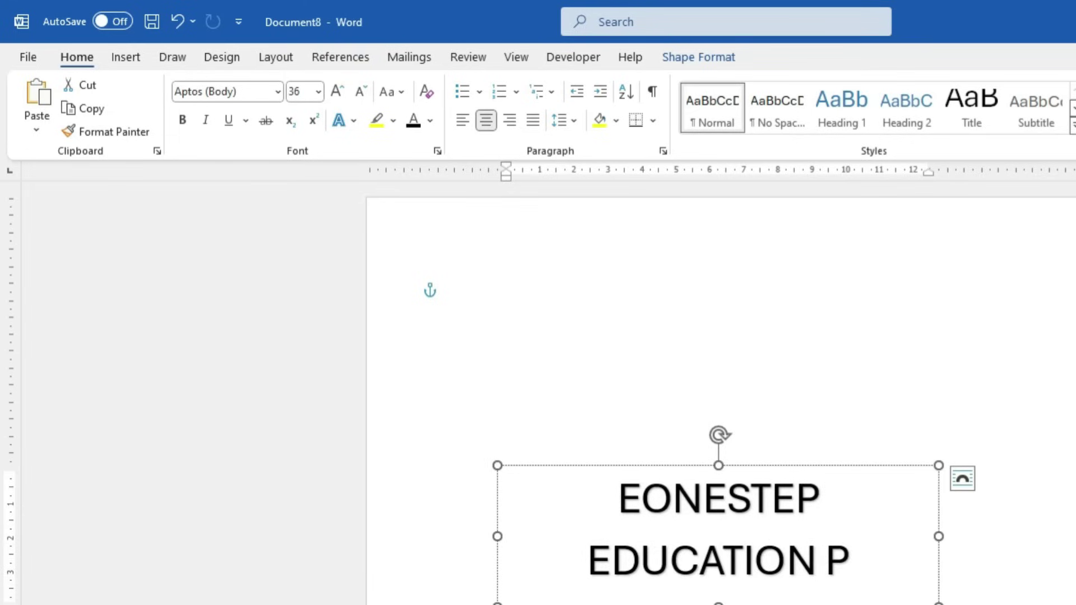
text(TE LIMITED)
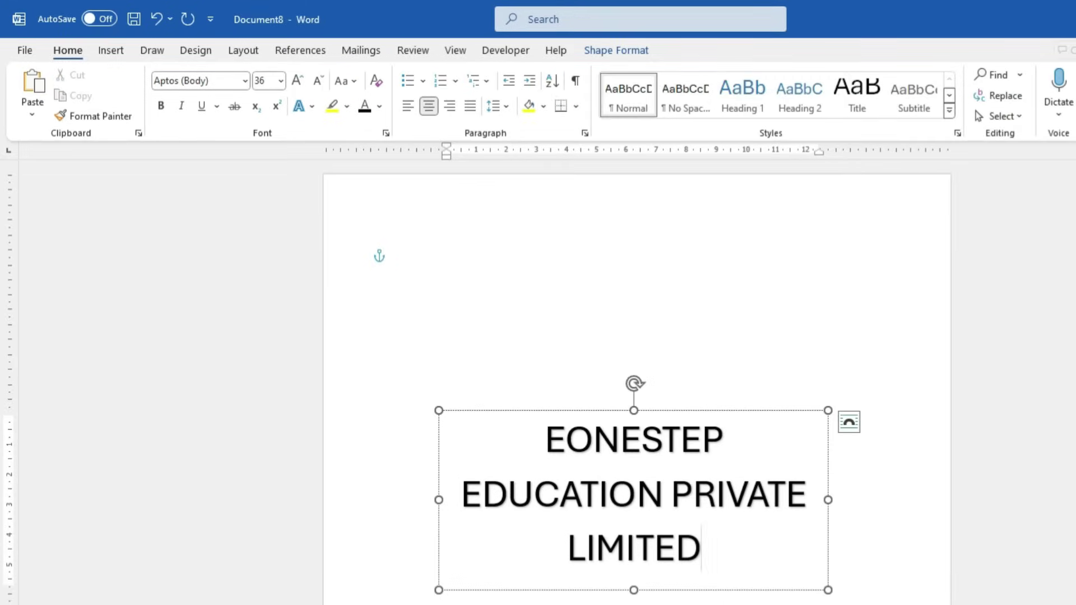
click(616, 52)
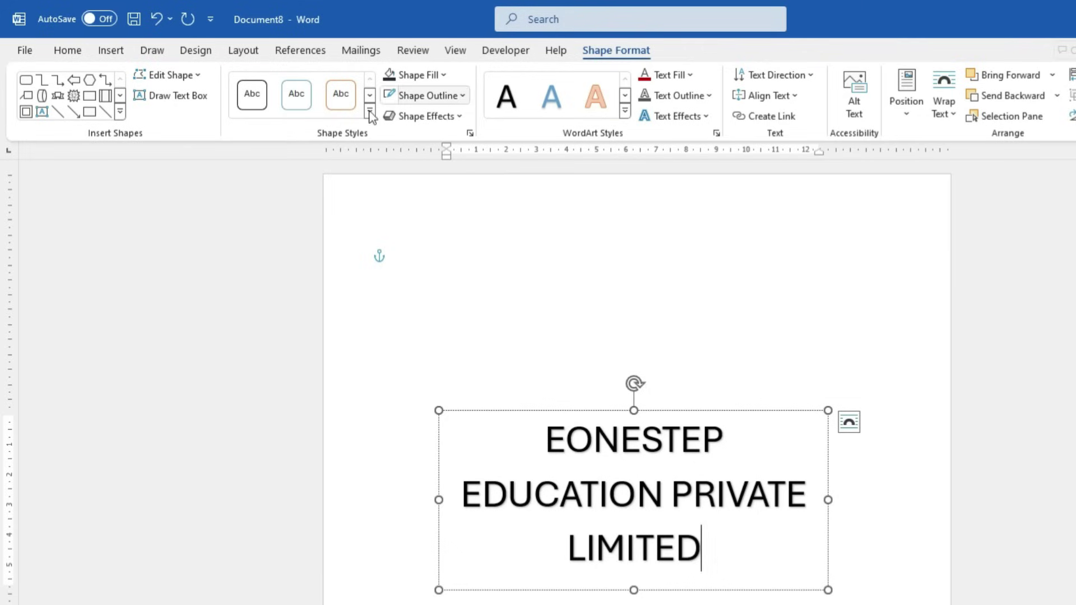
click(443, 76)
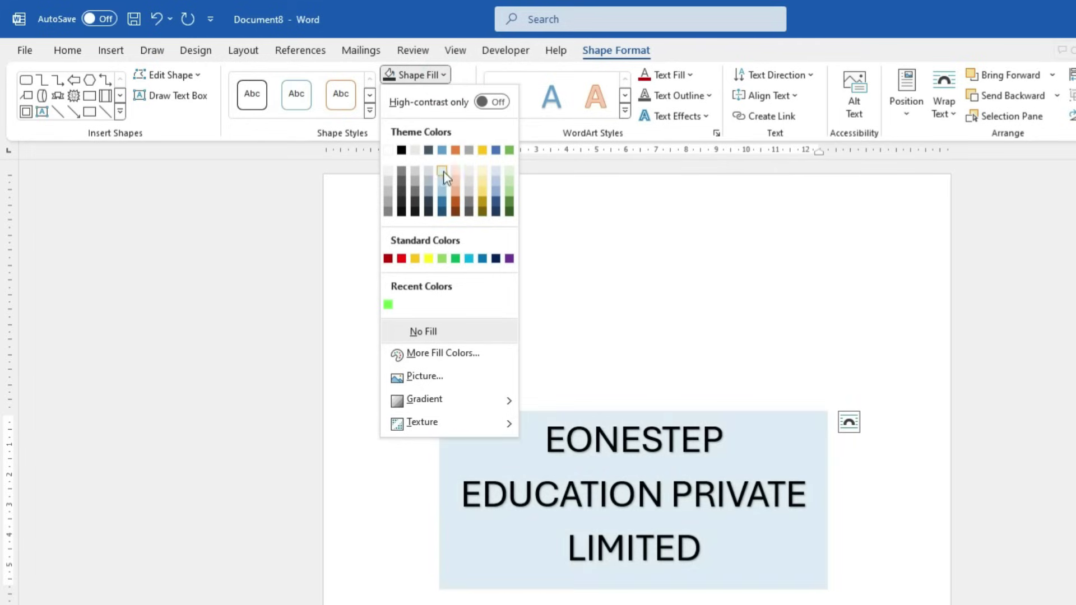
click(788, 288)
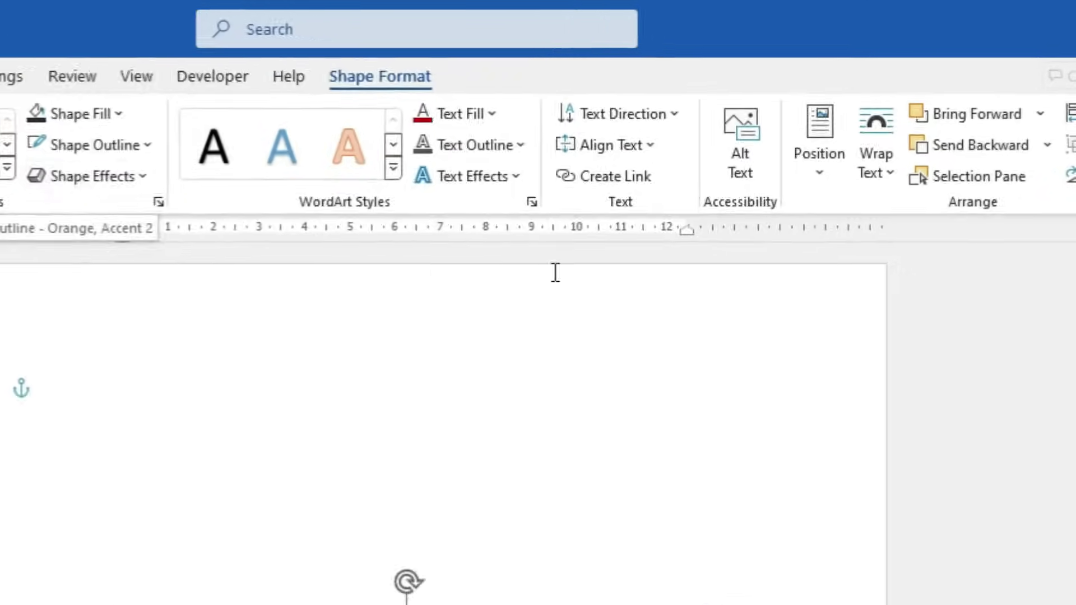
Bend the WordArt text along a circular path and resize the box into a circle
click(517, 177)
mouse_move(497, 478)
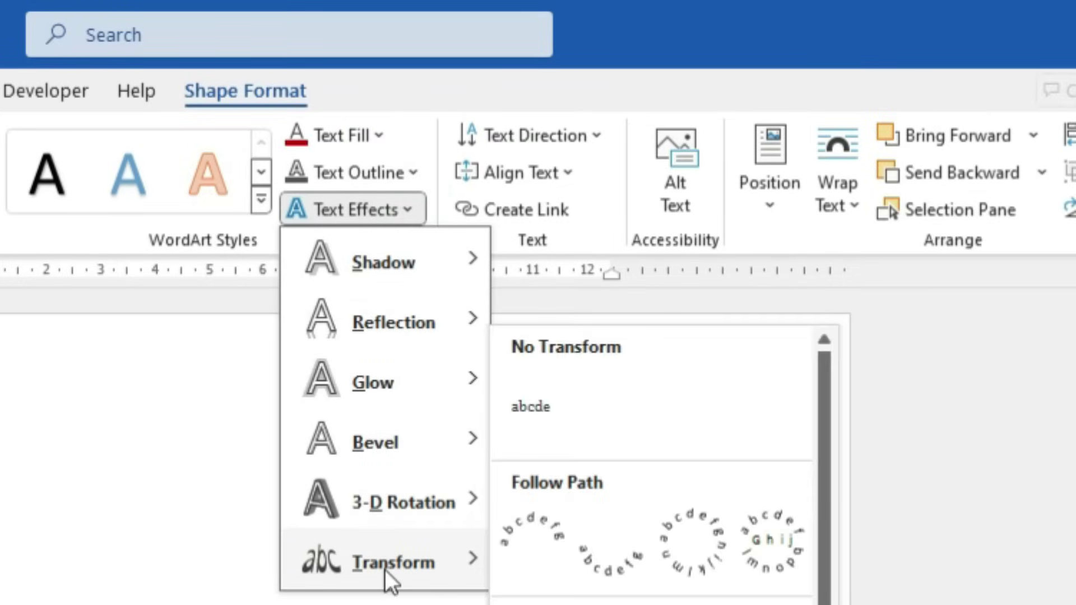
click(706, 552)
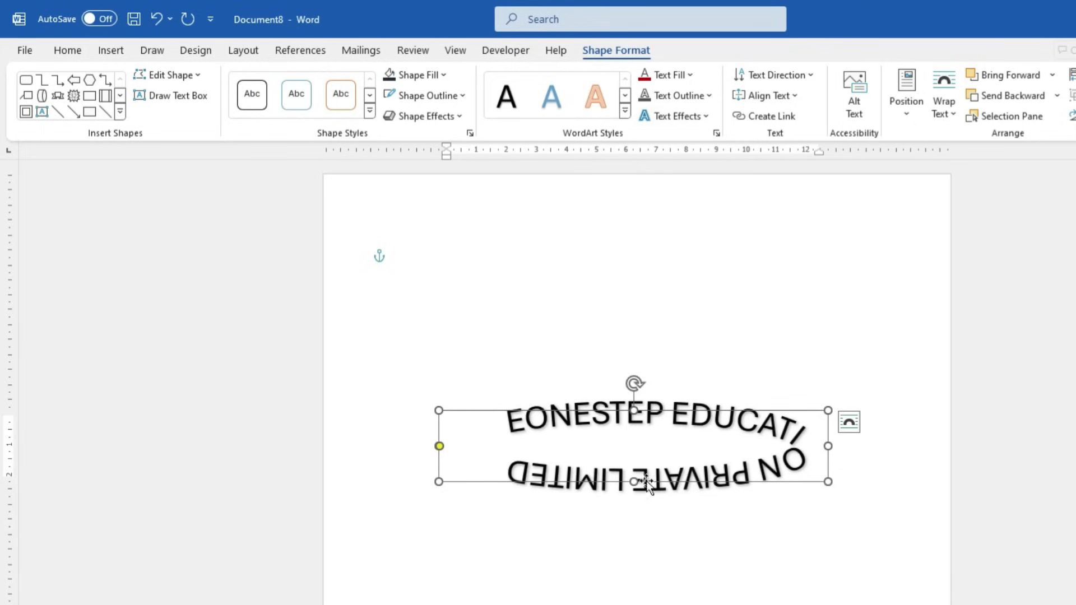
drag(633, 481, 633, 604)
drag(829, 533, 662, 533)
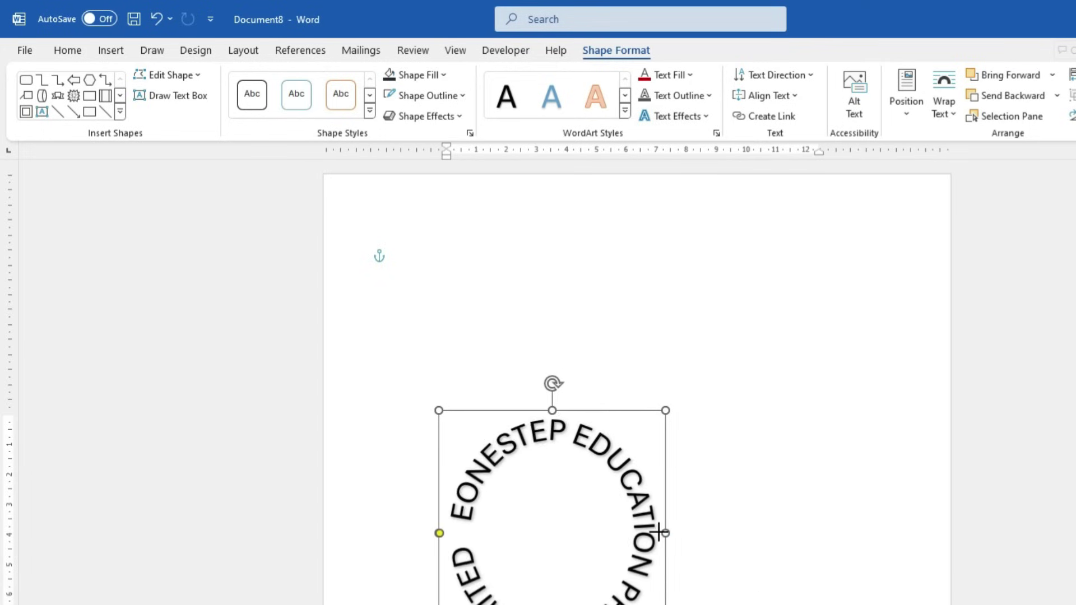
Move the circular WordArt up and right, shorten it, and reapply Follow Path: Circle
drag(608, 411, 736, 226)
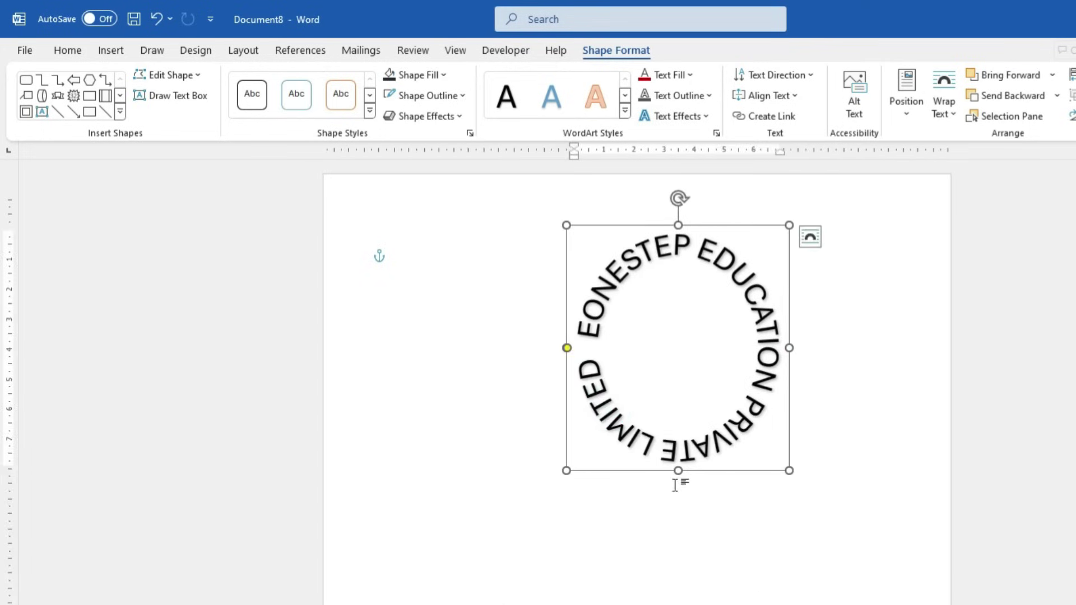
drag(679, 470, 678, 429)
click(675, 116)
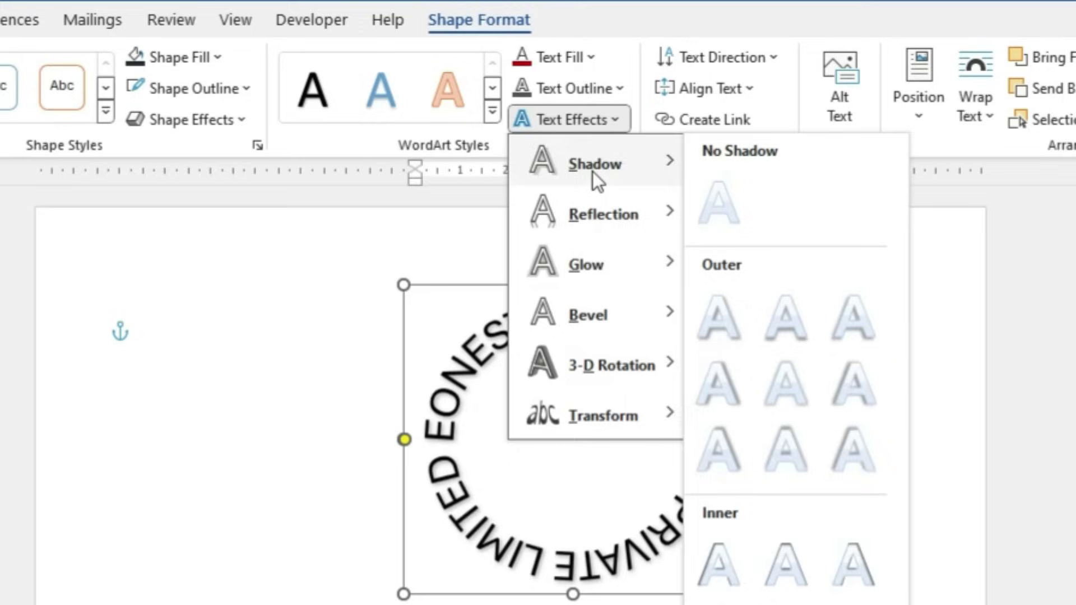
mouse_move(593, 421)
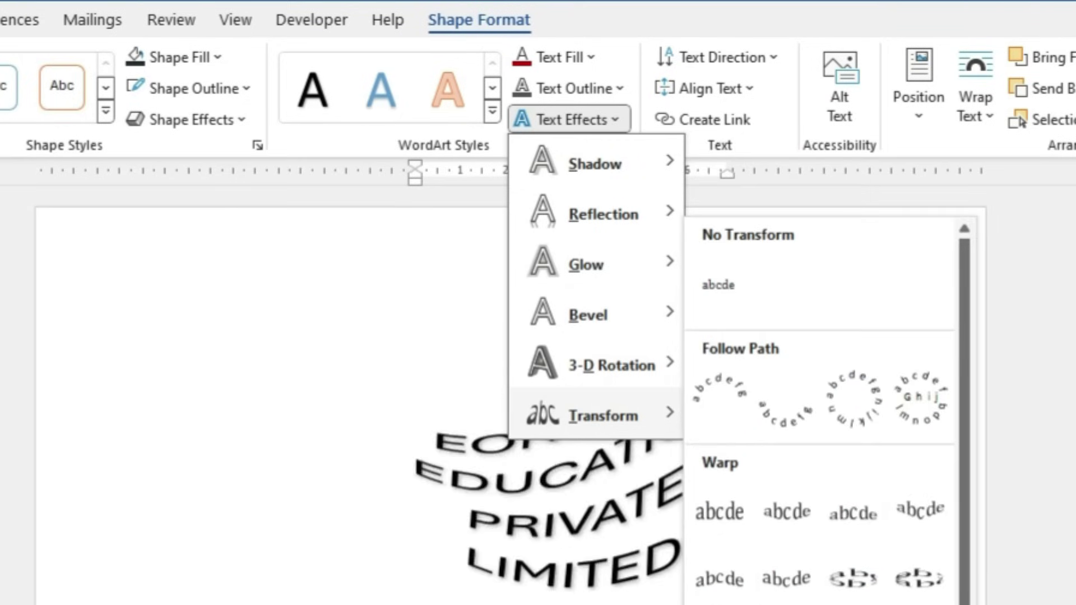
click(853, 399)
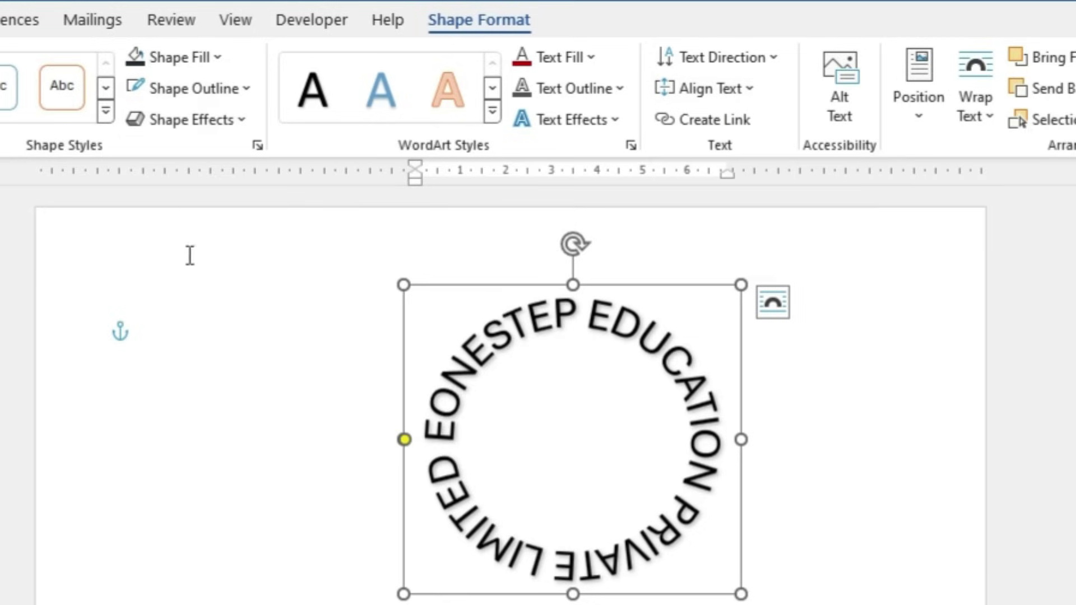
Generate sample paragraphs with RAND() and shrink the font of all the text
click(178, 63)
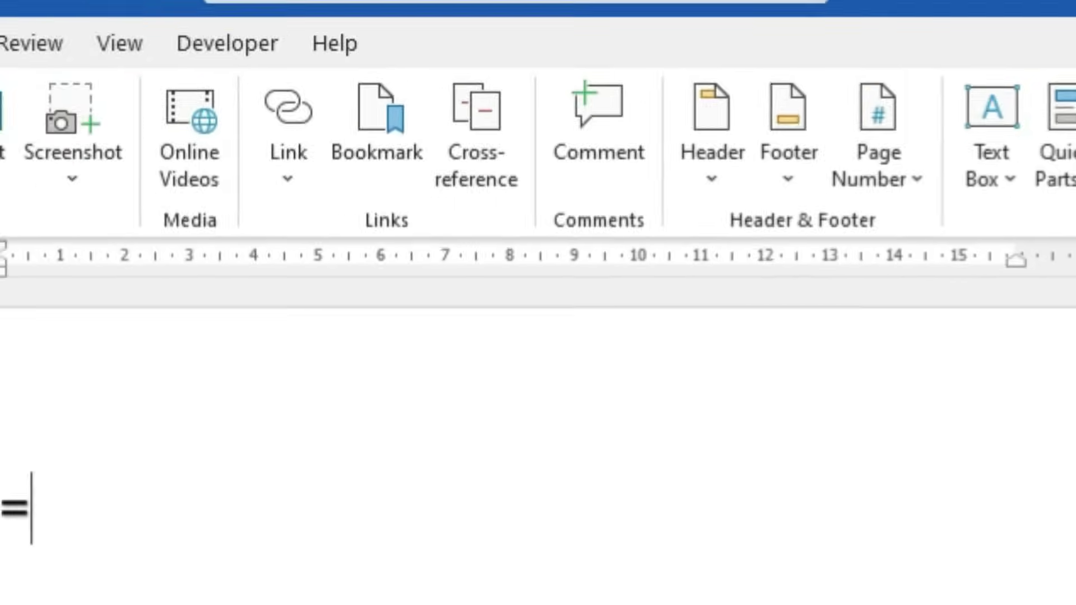
text(RAND)
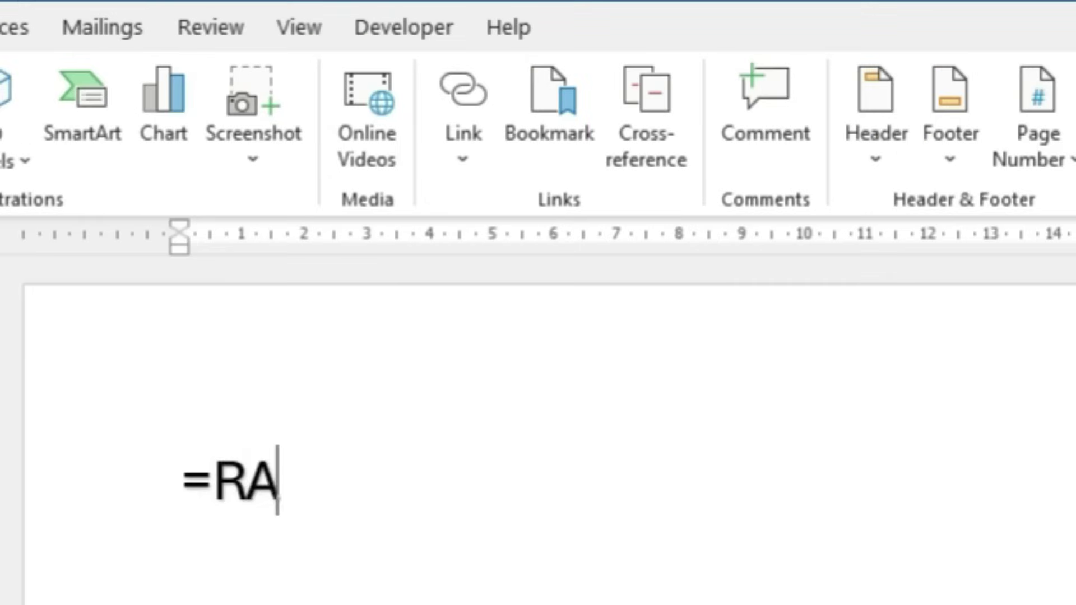
text(())
key(Return)
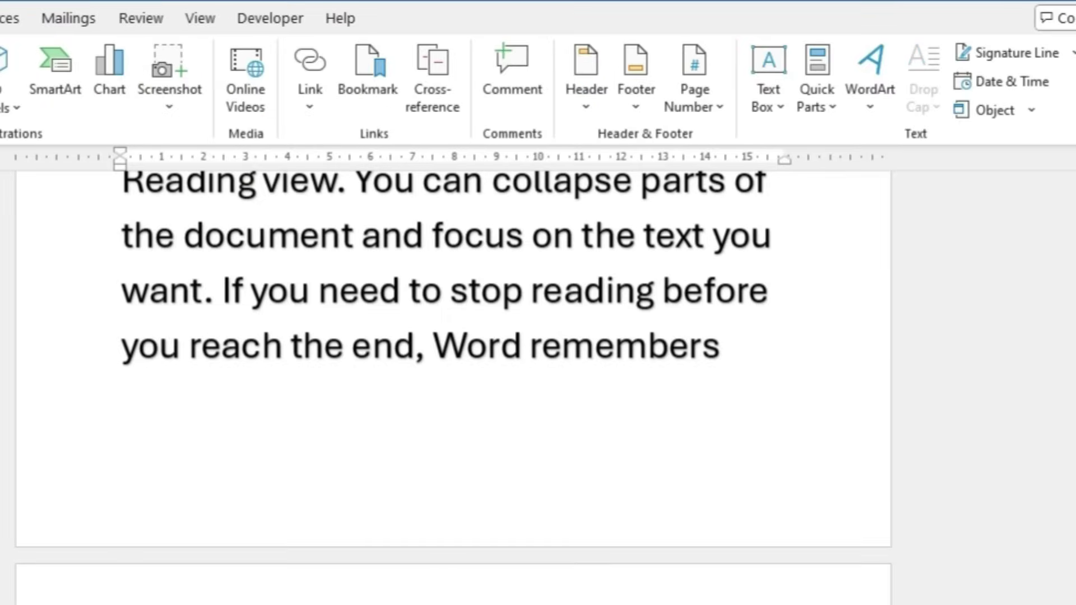
key(ctrl+a)
key(ctrl+bracketleft)
key(ctrl+bracketleft)
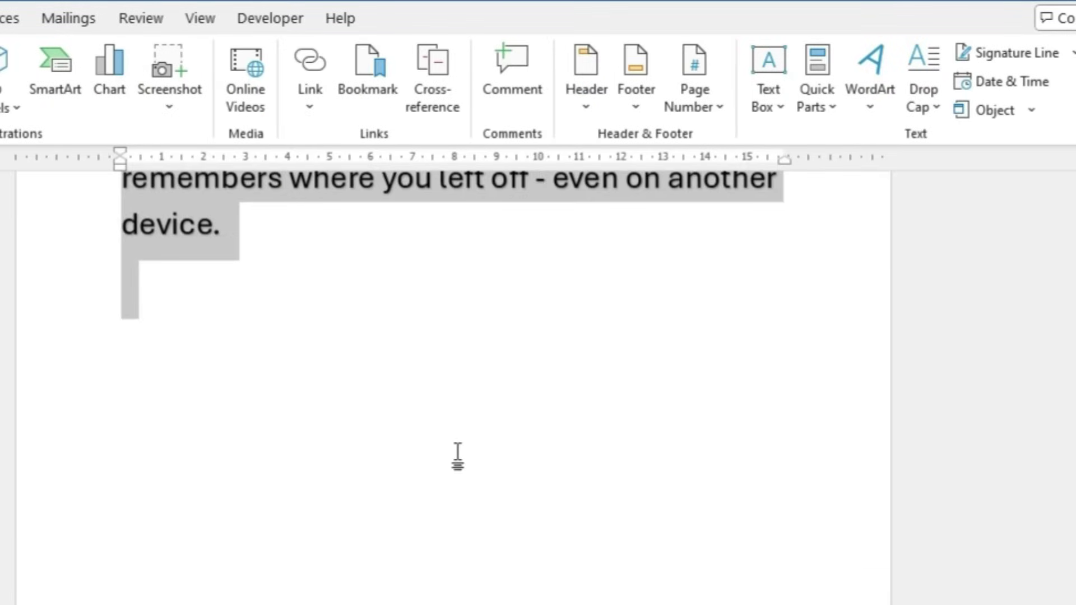
Give the first paragraph a Dropped capital V spanning three lines
scroll(434, 432, up, 15)
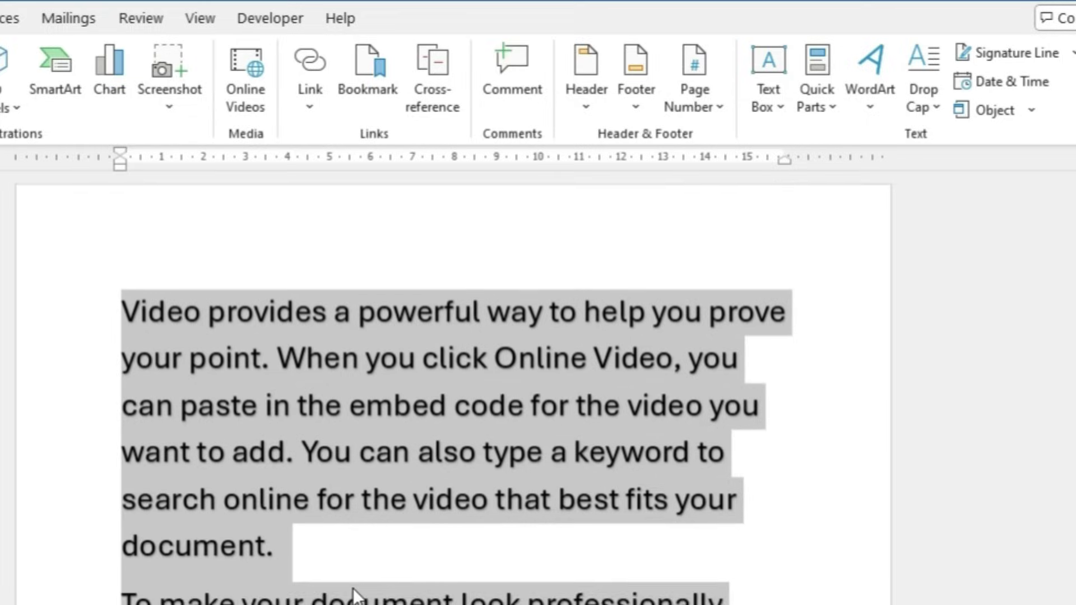
click(327, 582)
drag(288, 557, 122, 314)
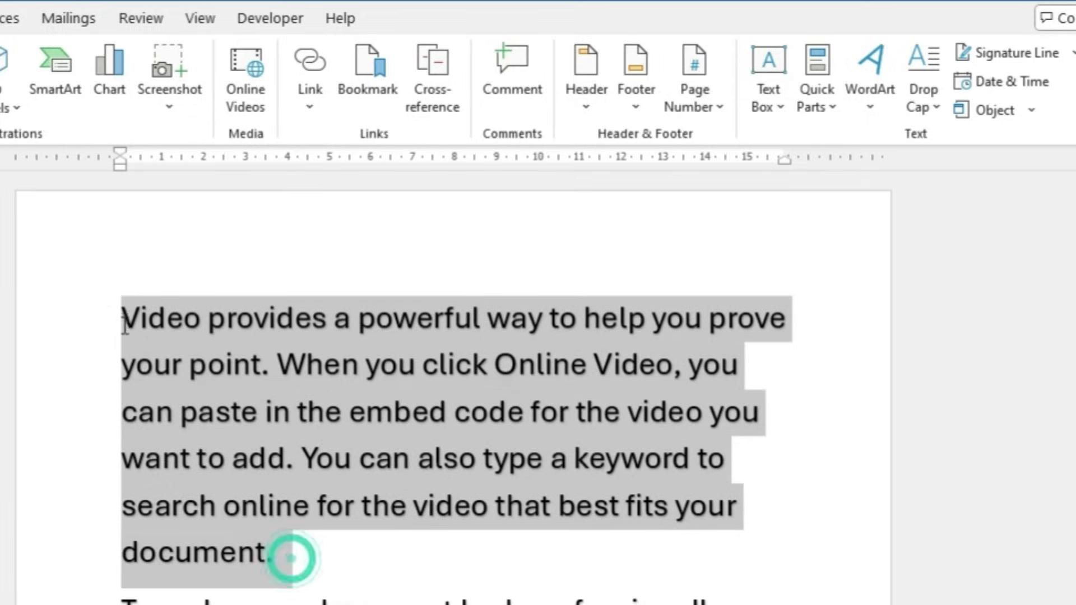
click(321, 579)
drag(300, 555, 115, 300)
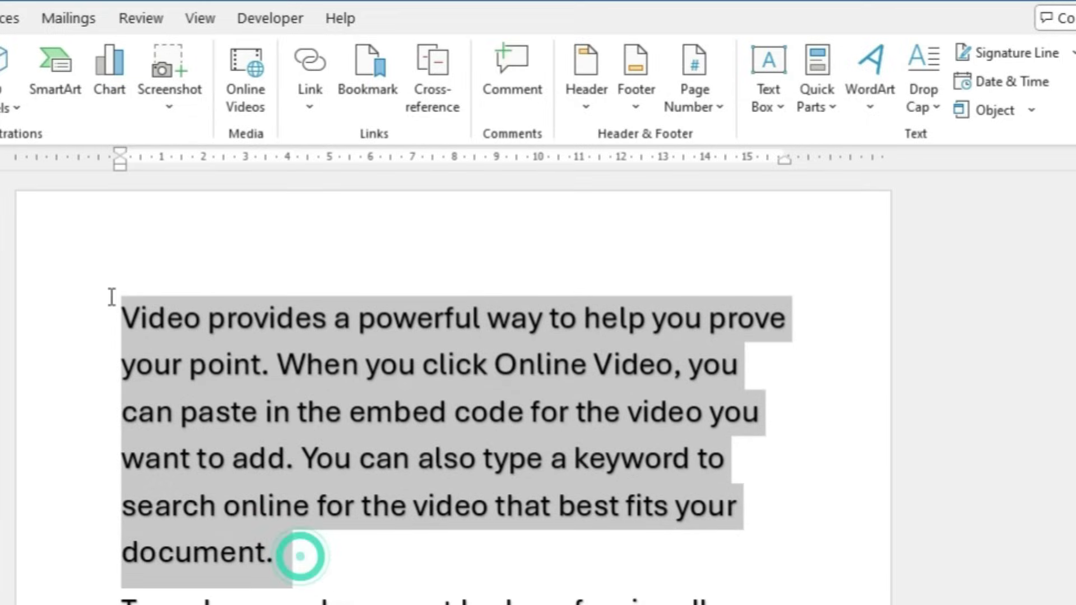
click(927, 104)
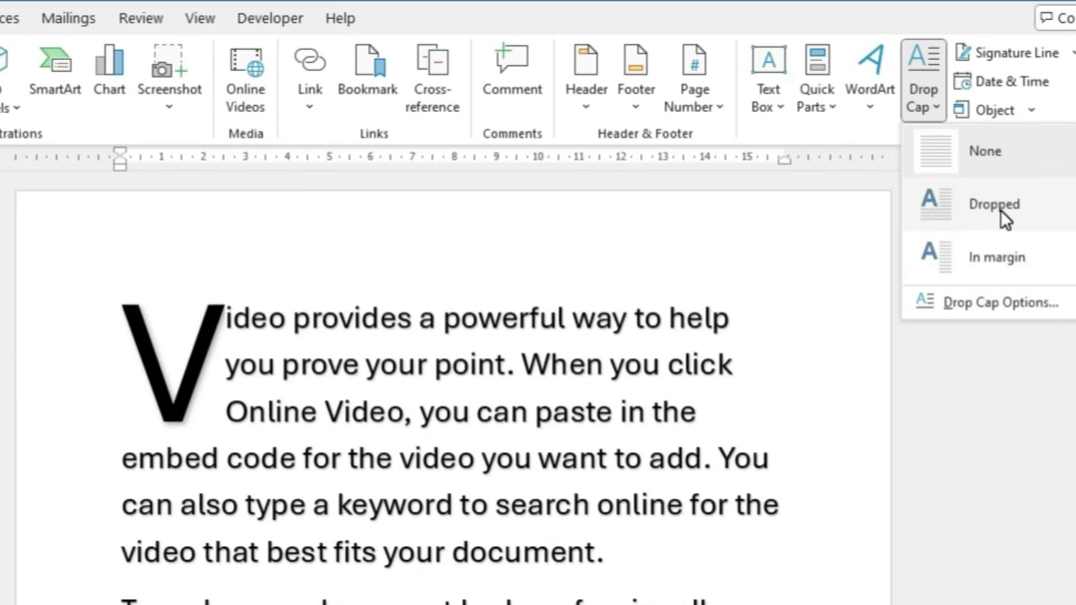
click(1000, 210)
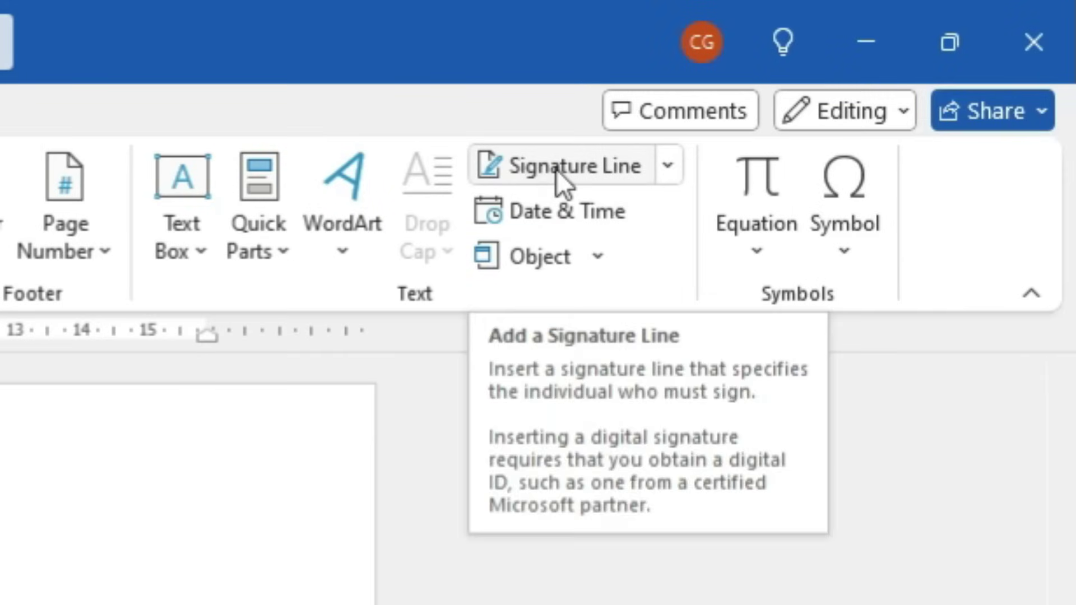
Insert a signature line with suggested signer 'Parent's Signature' and make it larger and taller
click(556, 169)
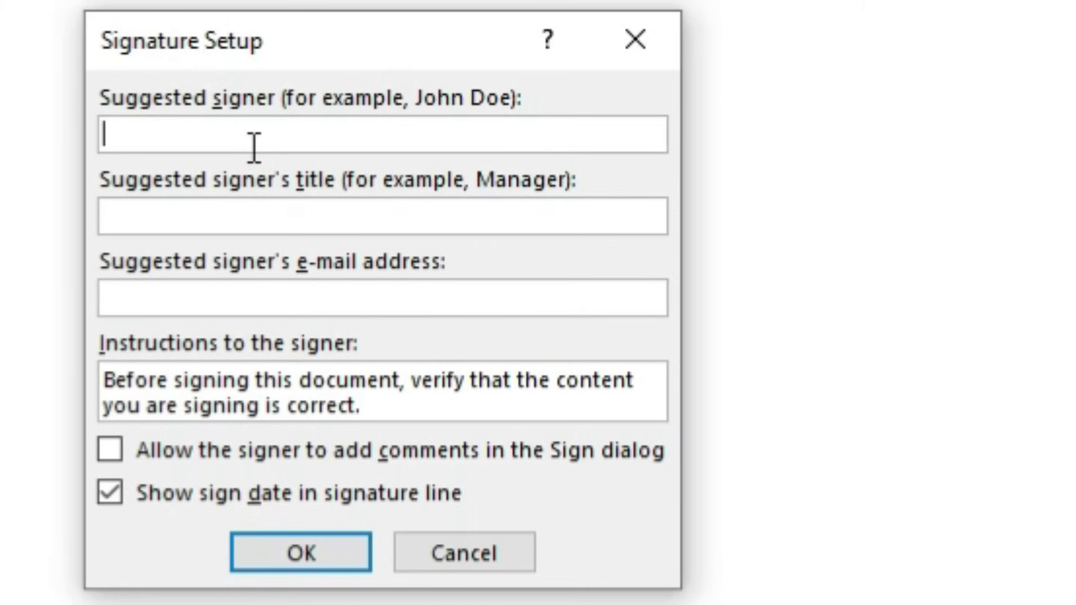
text(pAA)
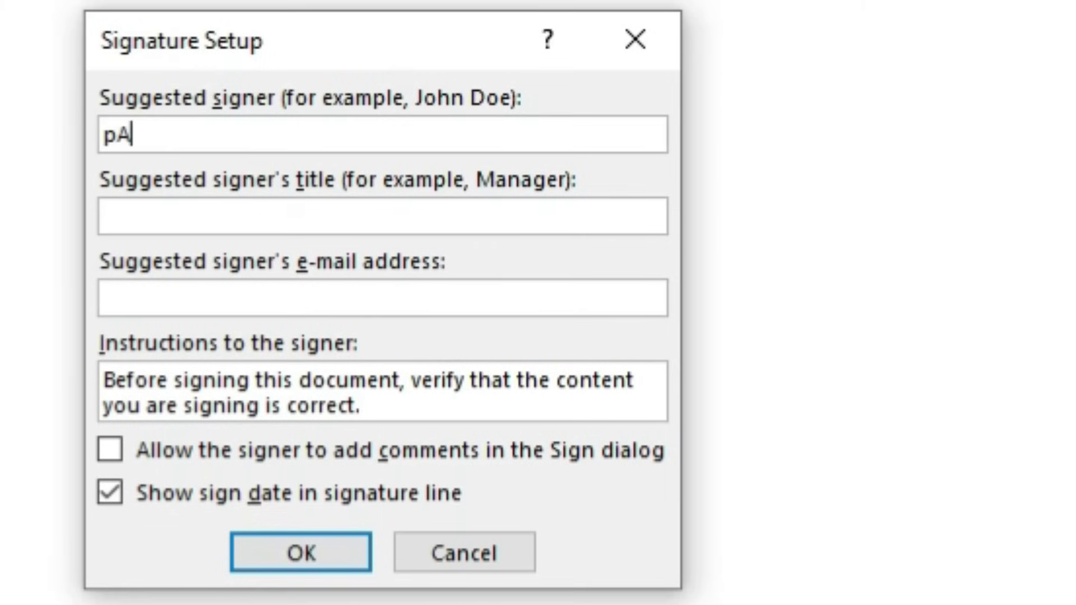
key(BackSpace)
key(BackSpace)
key(BackSpace)
text(Parent's Signati)
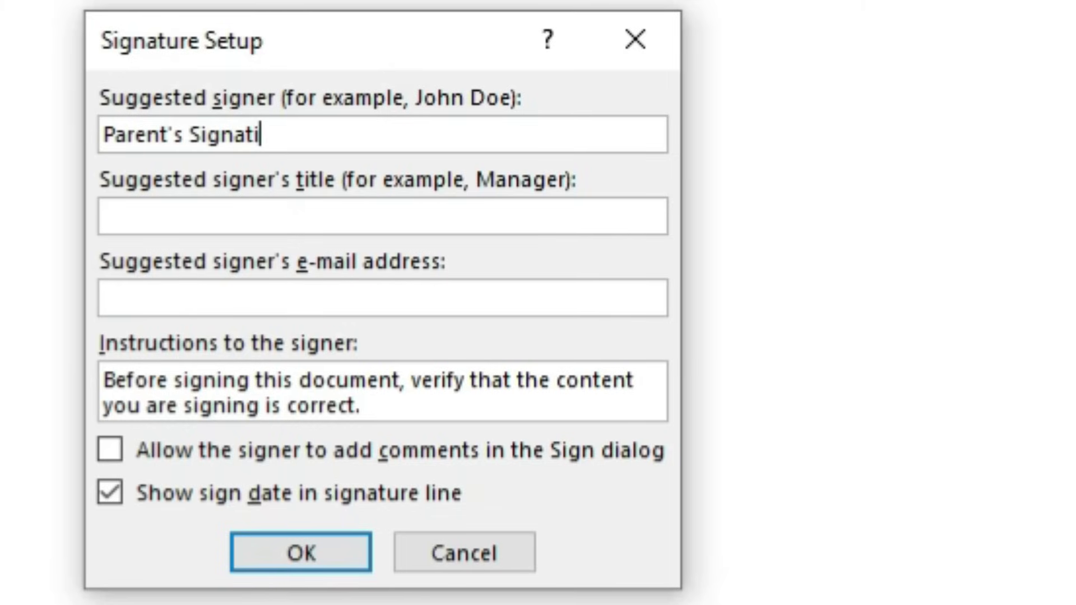
key(BackSpace)
text(ure)
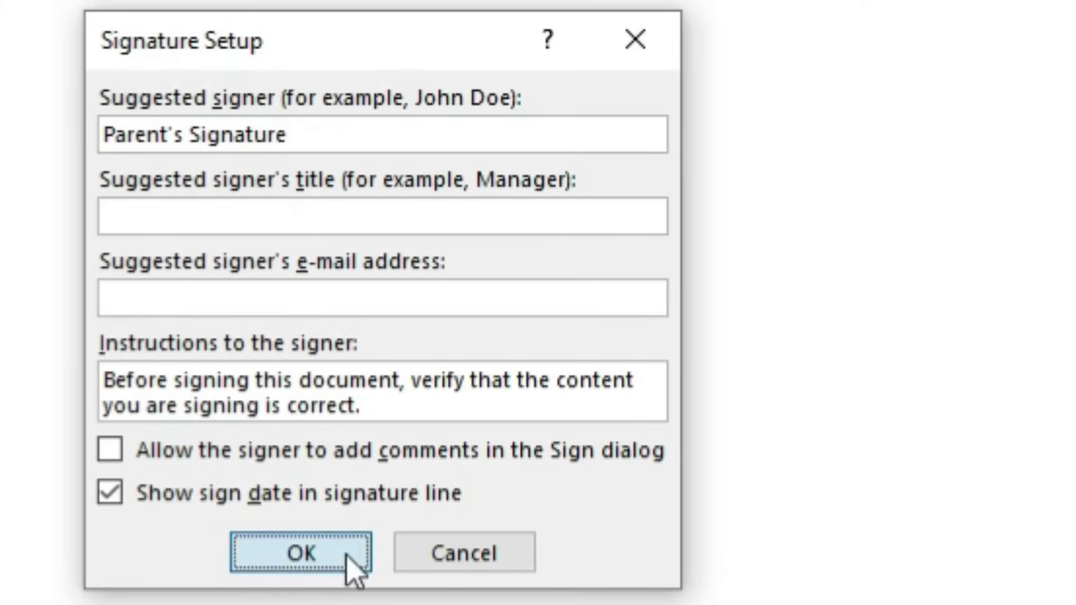
click(346, 555)
click(247, 410)
drag(427, 473, 532, 598)
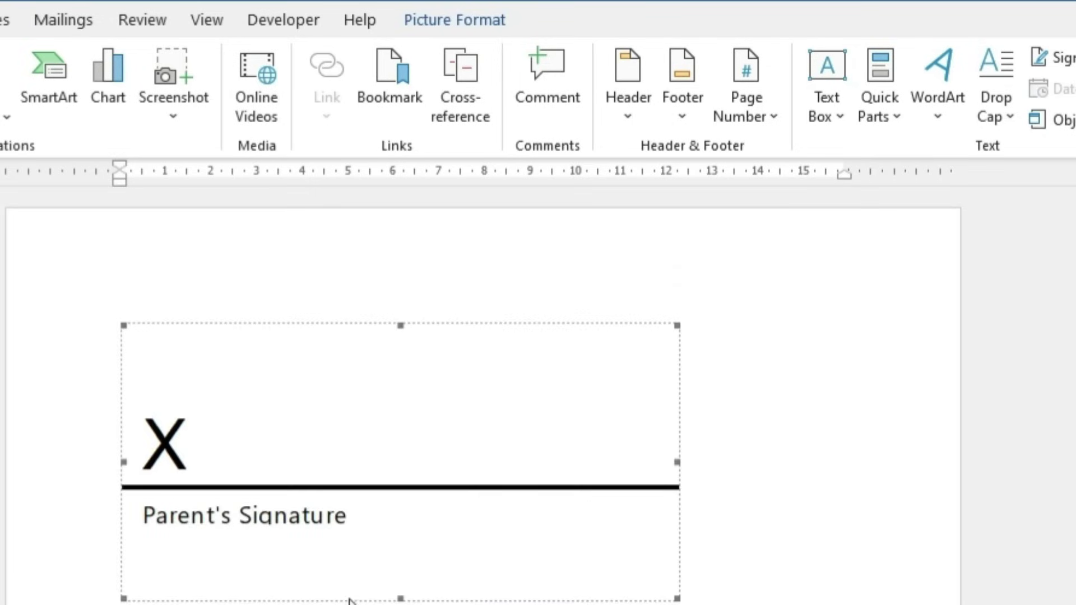
drag(402, 595, 401, 604)
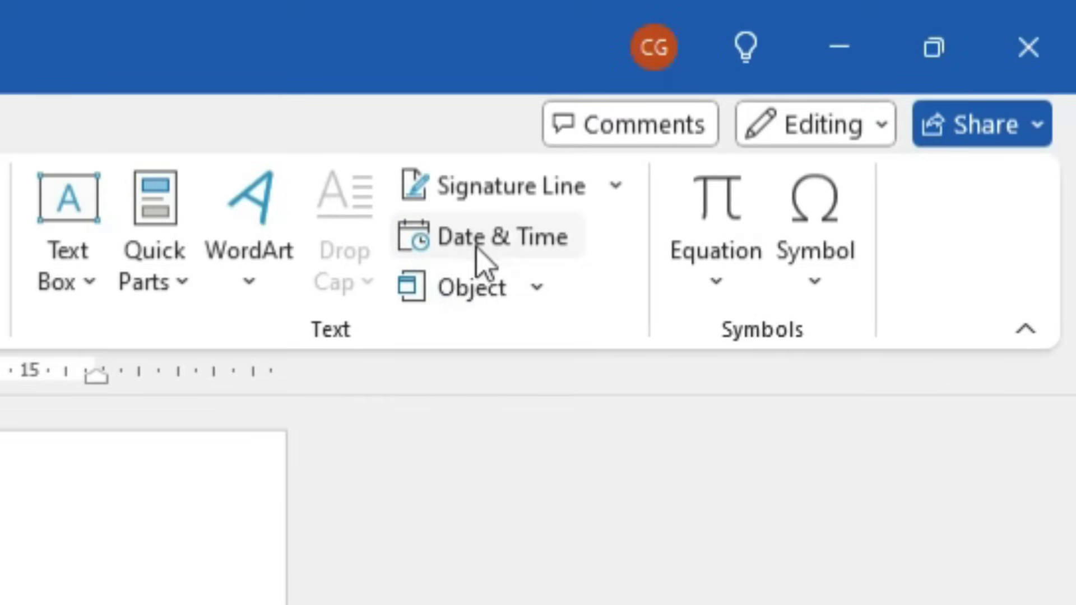
Insert the date in the 'Sunday, September 8, 2024' format
click(504, 254)
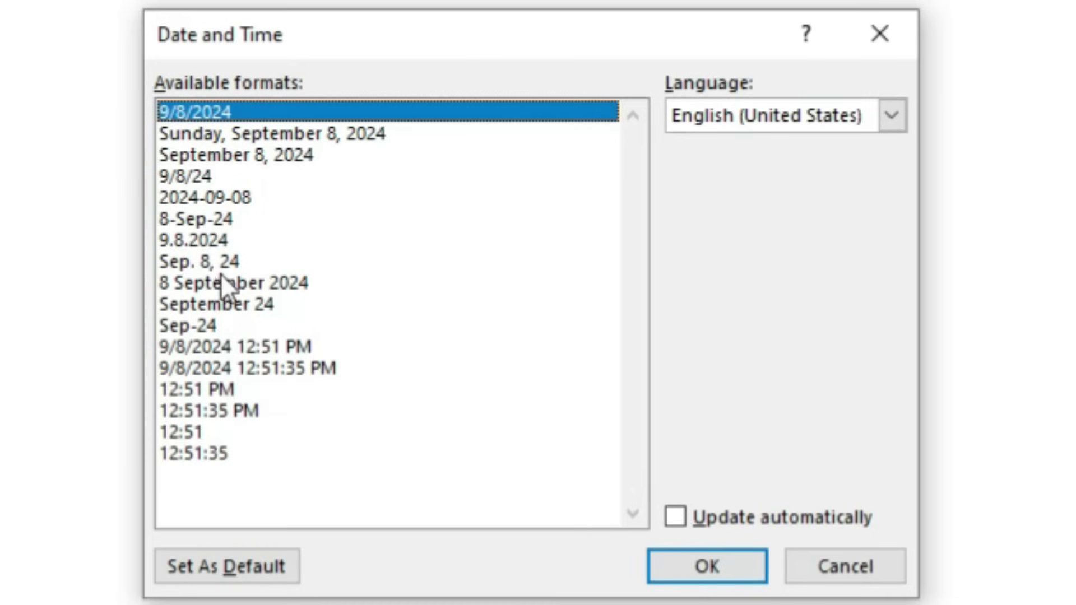
click(303, 132)
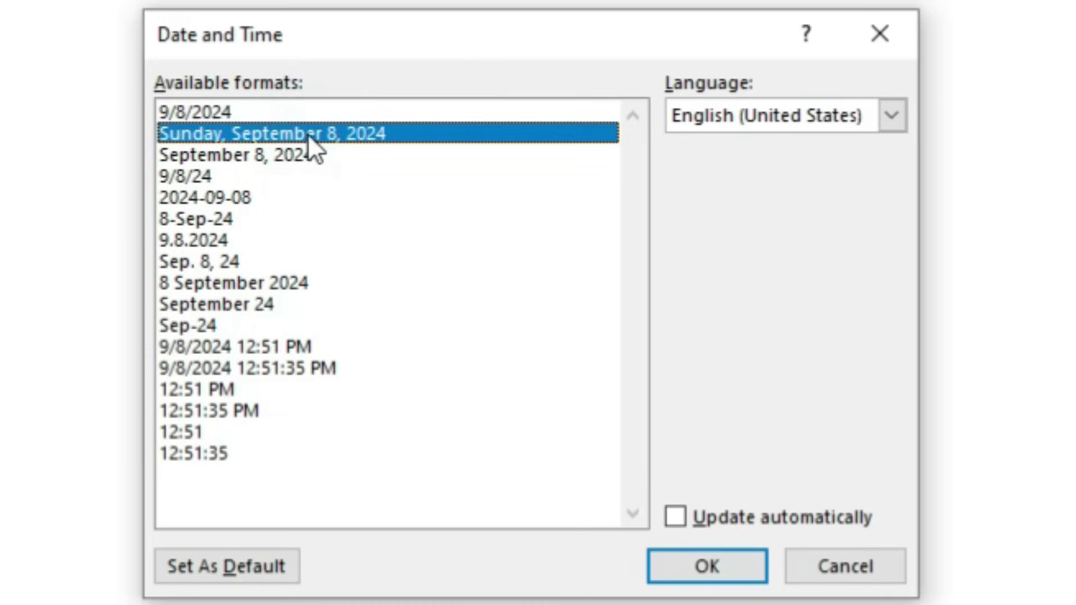
click(695, 563)
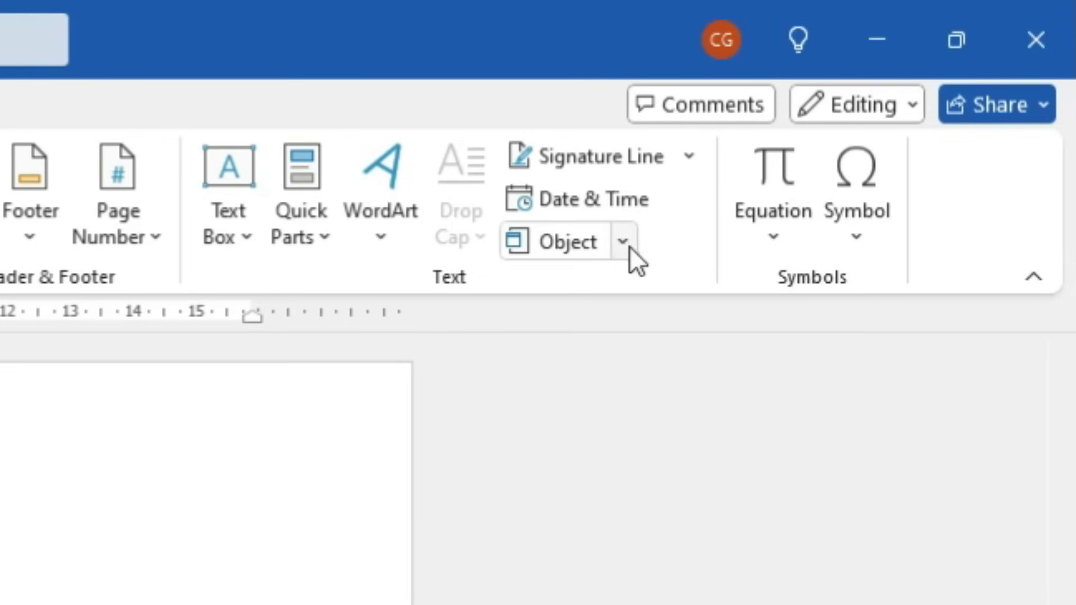
Embed a new Microsoft PowerPoint Presentation object via Insert > Object's Create New tab
click(722, 196)
click(586, 291)
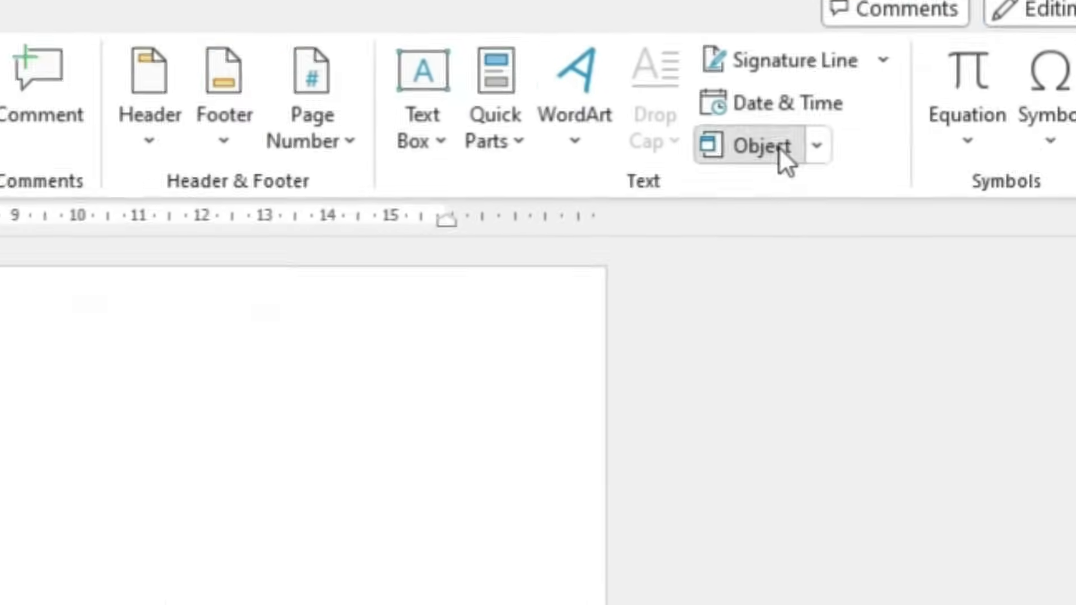
click(568, 242)
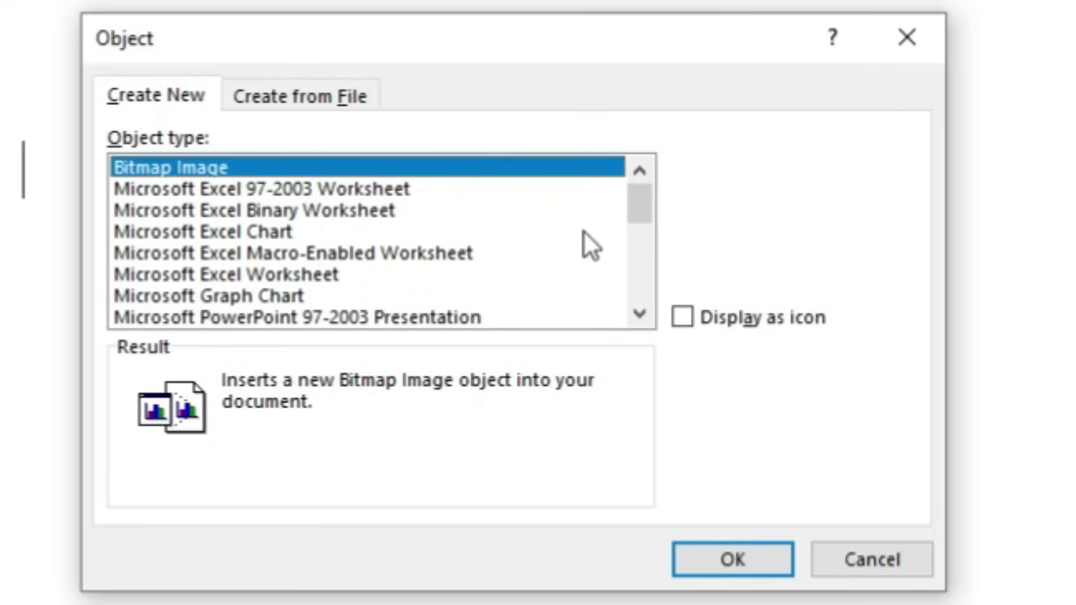
drag(650, 205, 644, 229)
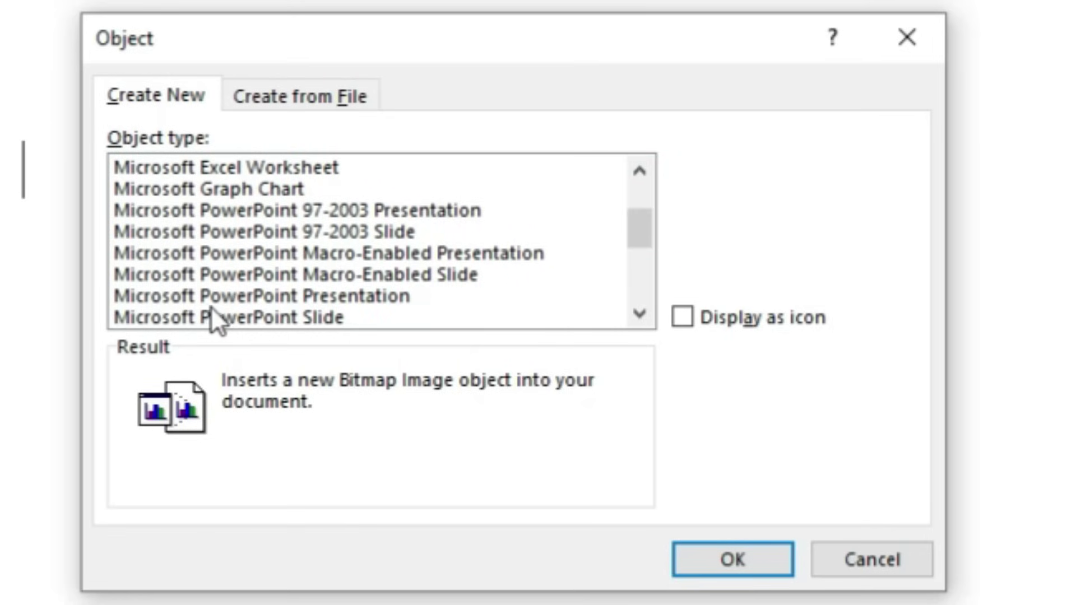
click(355, 294)
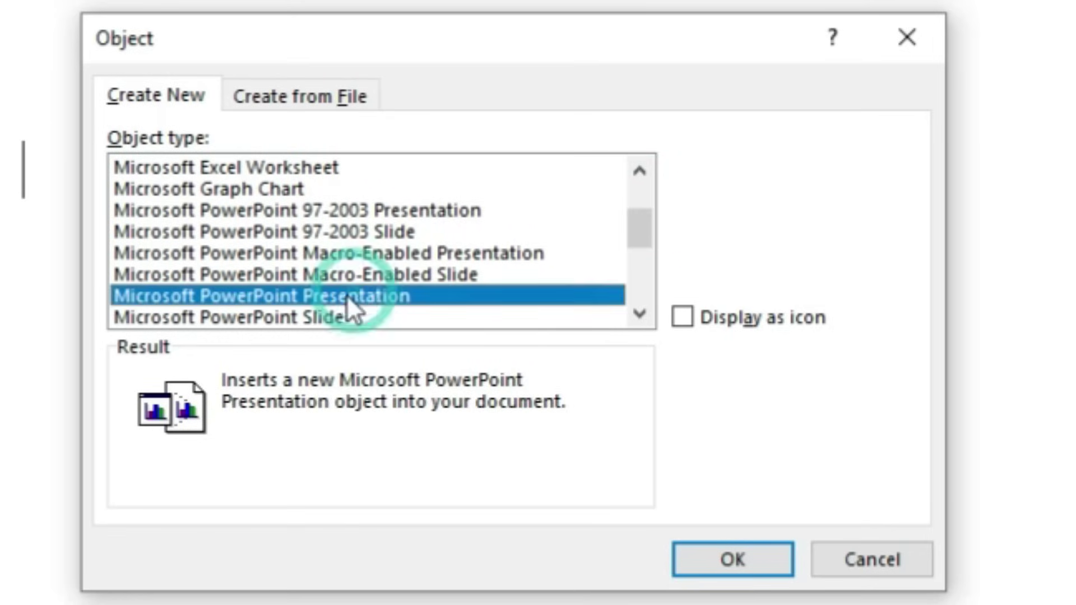
click(719, 559)
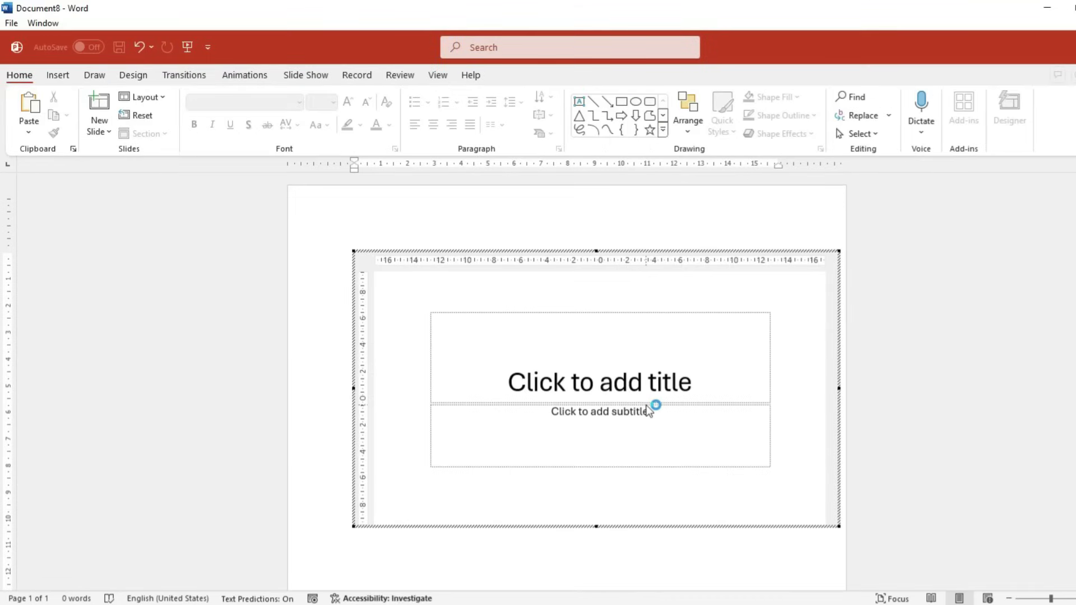
Apply the Facet theme to the embedded slide with its dark green variant
click(524, 343)
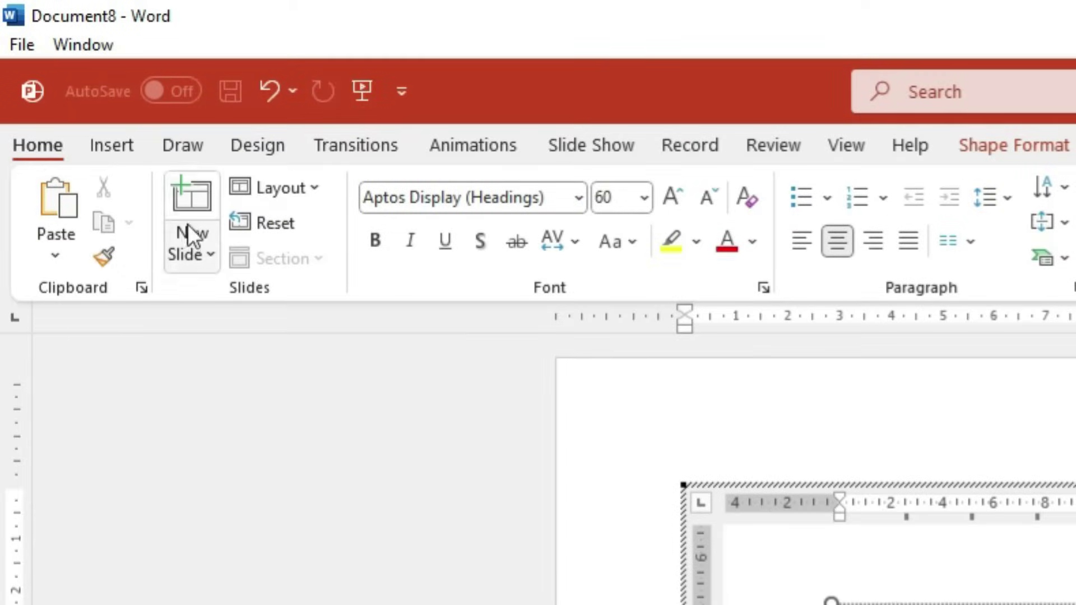
click(323, 155)
click(468, 156)
click(245, 143)
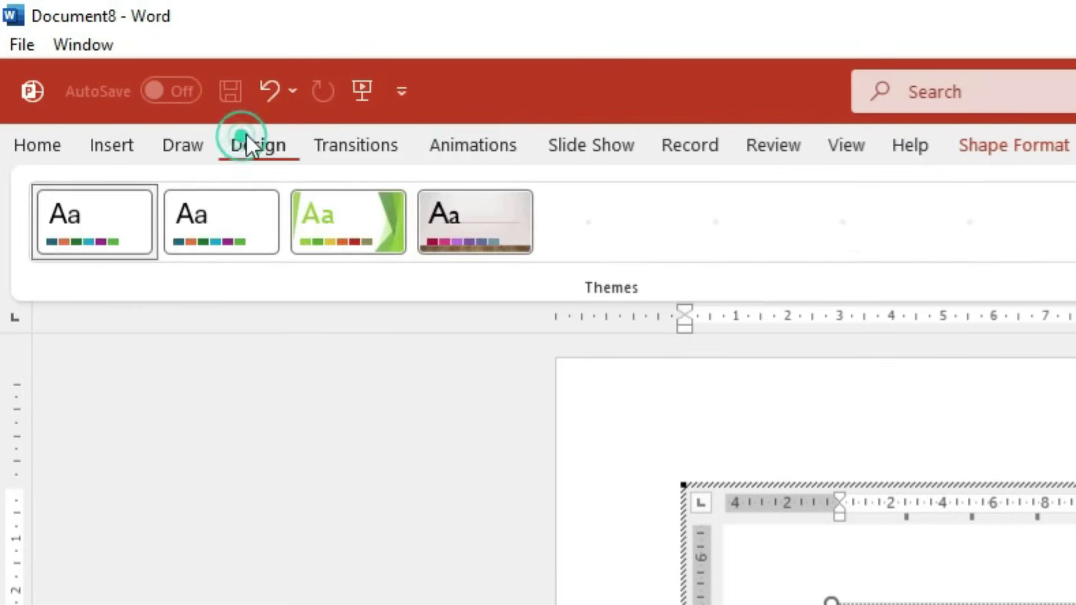
click(302, 228)
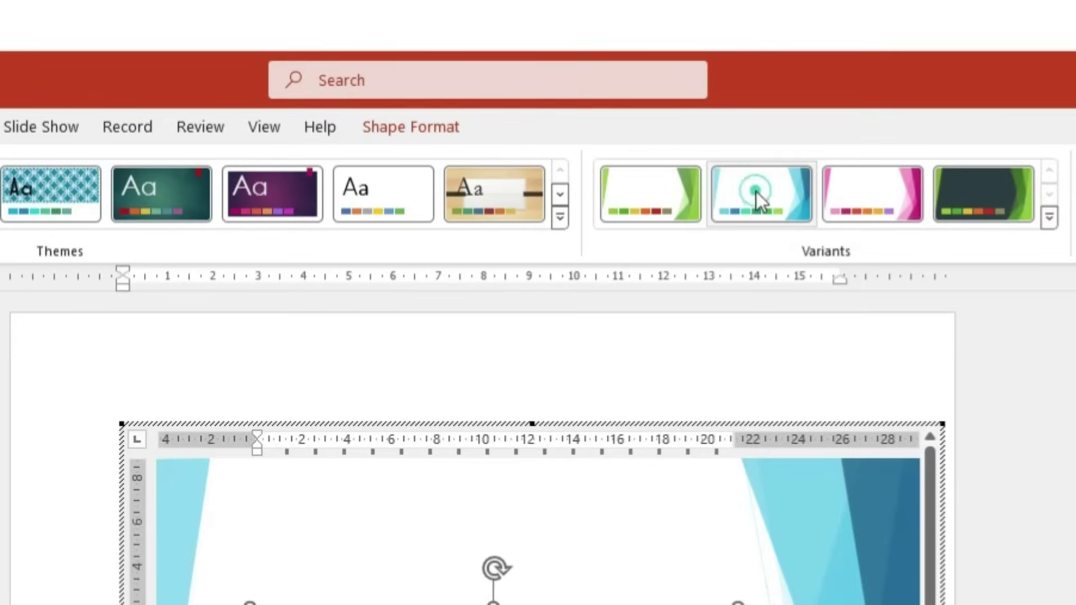
click(754, 192)
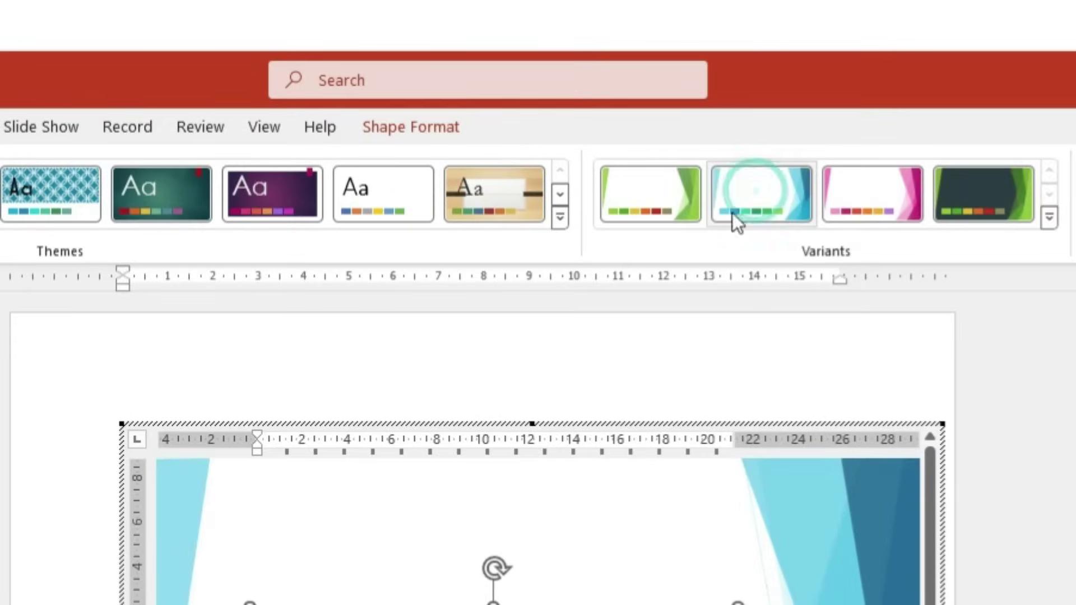
click(965, 221)
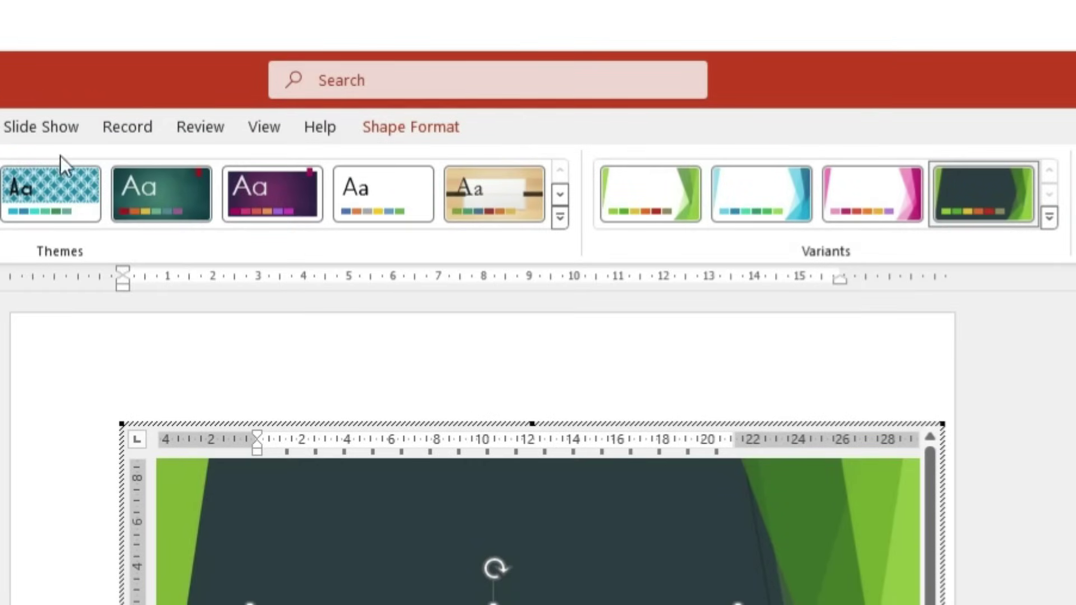
Draw a highlighter stroke across the slide title and return to Word
click(0, 127)
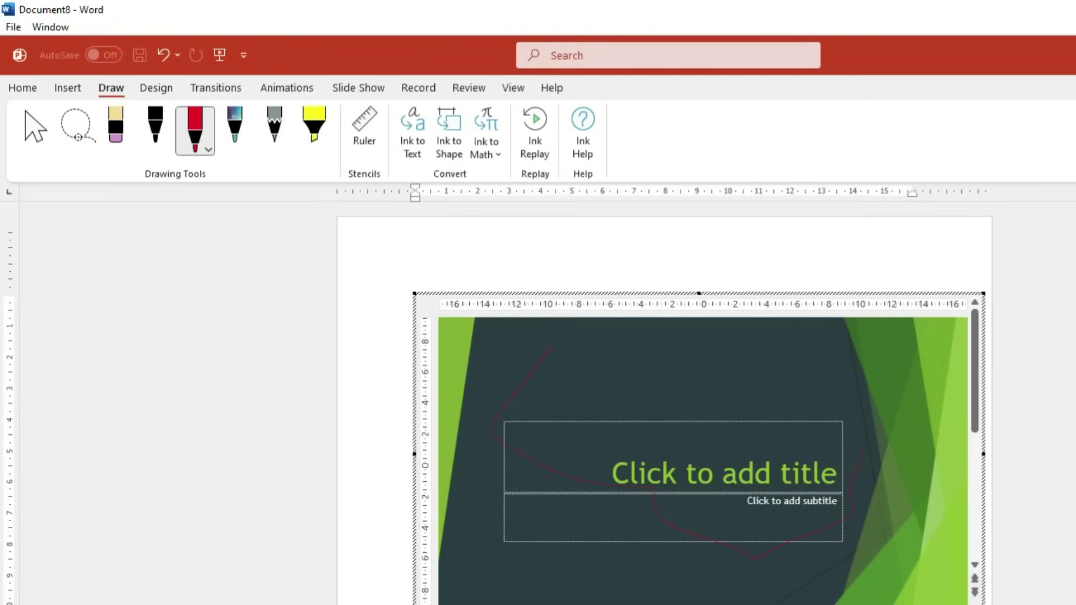
click(314, 129)
mouse_move(653, 389)
mouse_down()
mouse_move(551, 523)
mouse_move(844, 452)
mouse_up()
click(59, 89)
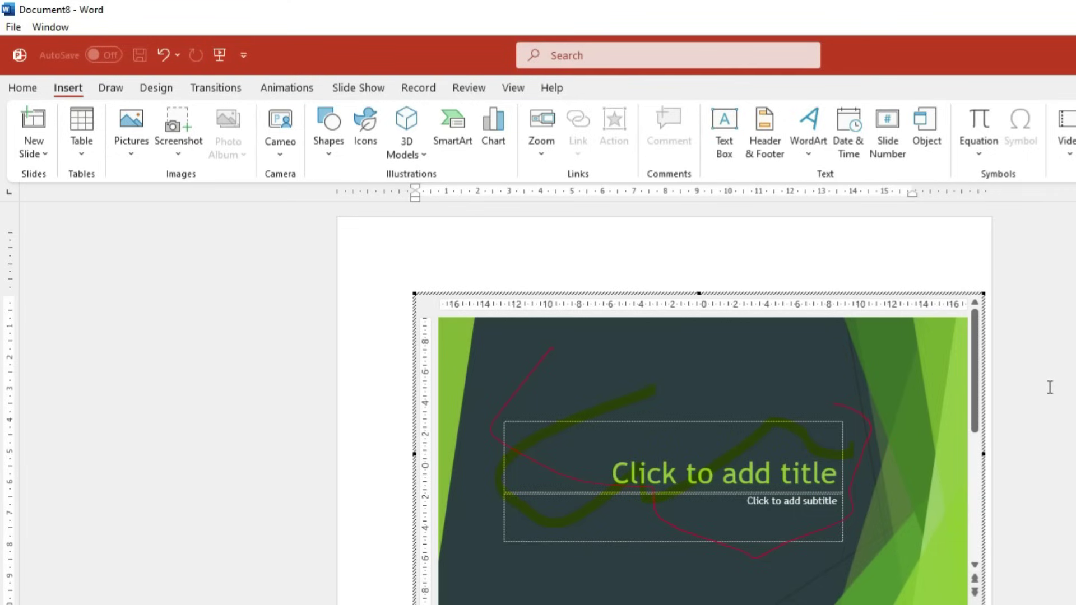
click(816, 250)
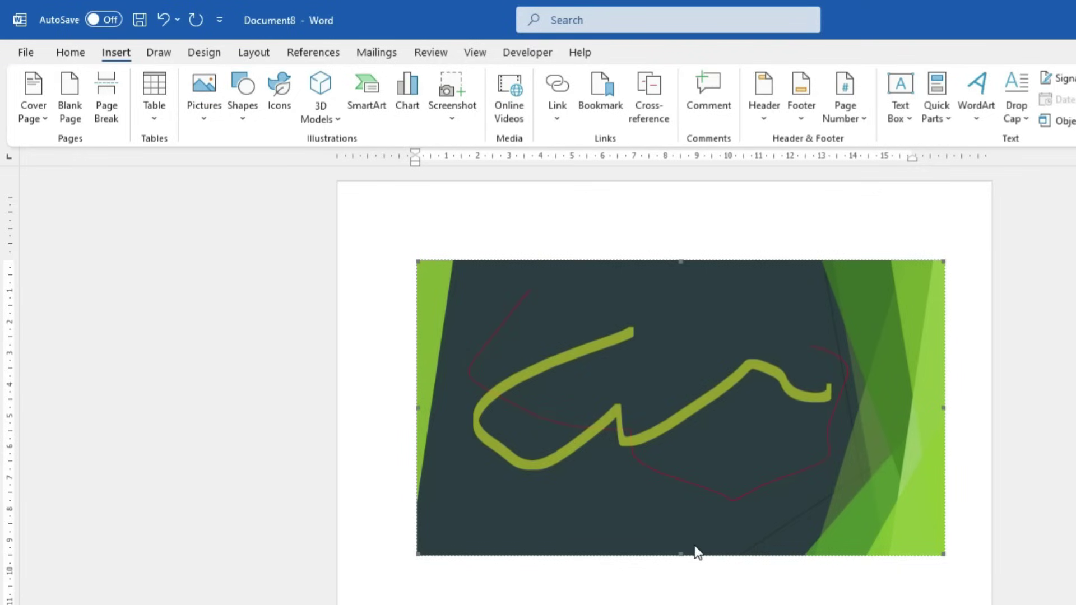
click(152, 121)
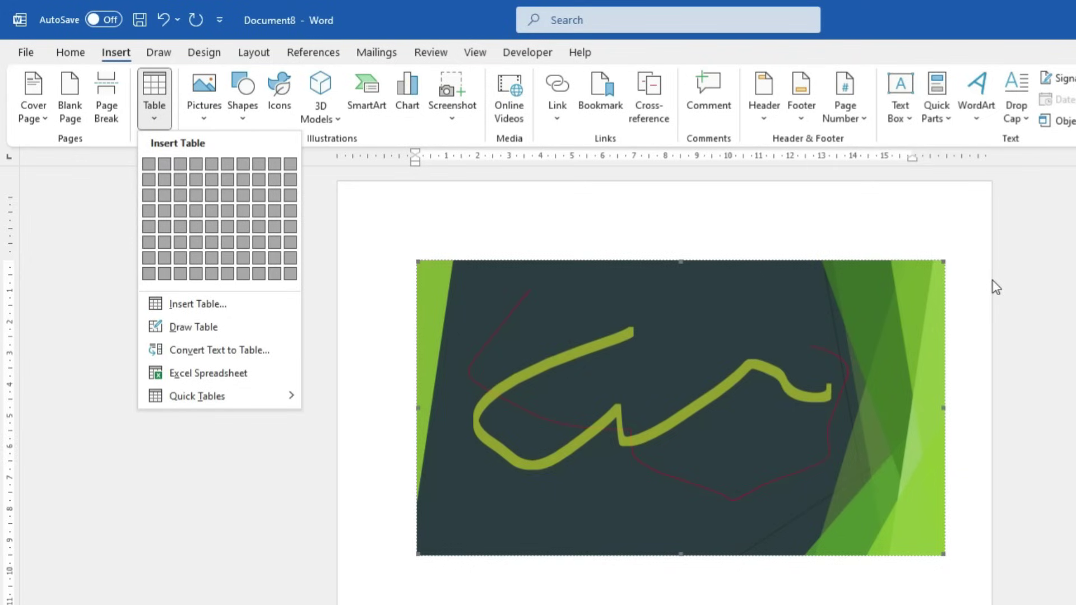
click(920, 292)
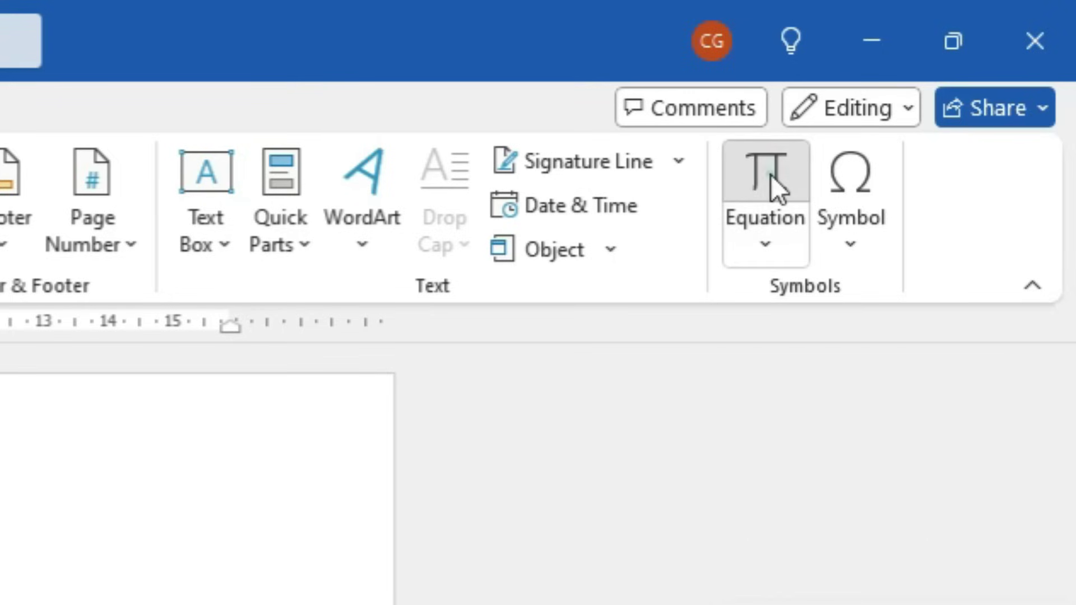
Insert an equation starting with the stacked fraction 4/5 followed by a minus sign
click(769, 174)
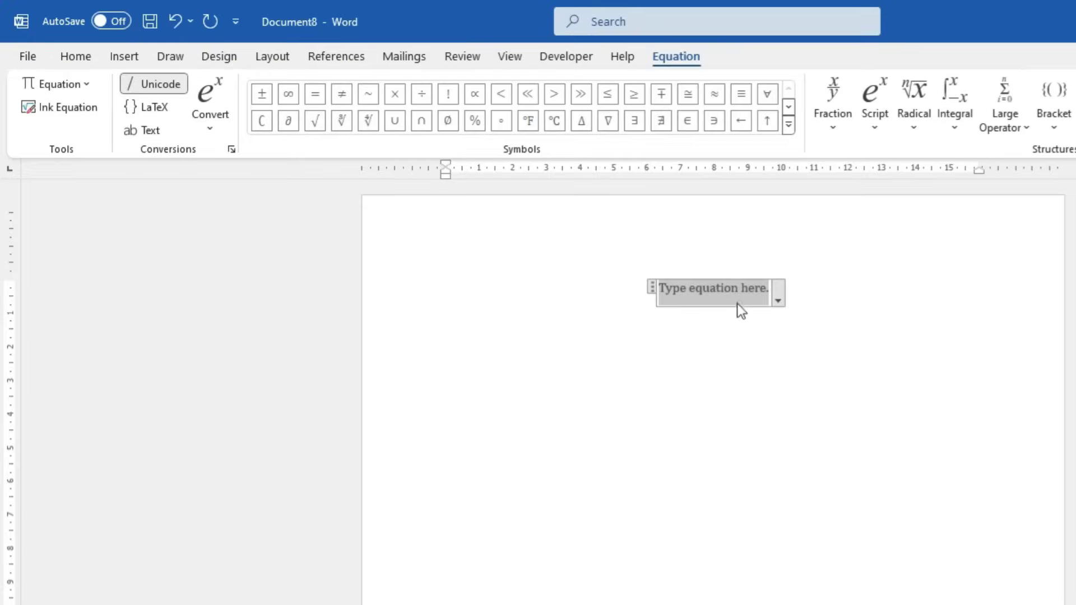
ctrl+scroll(716, 319, up, 10)
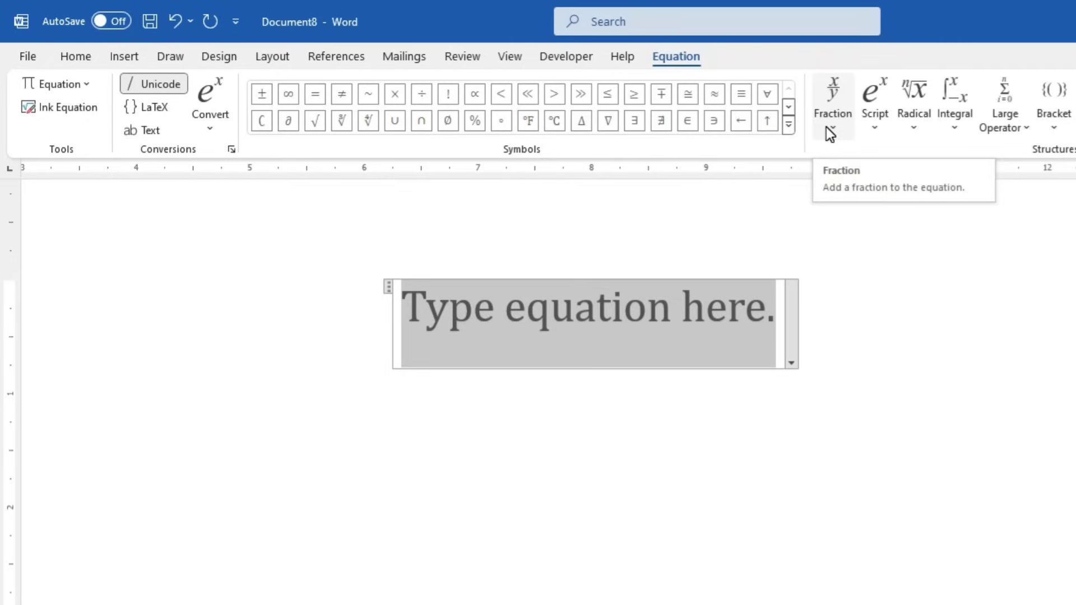
click(828, 130)
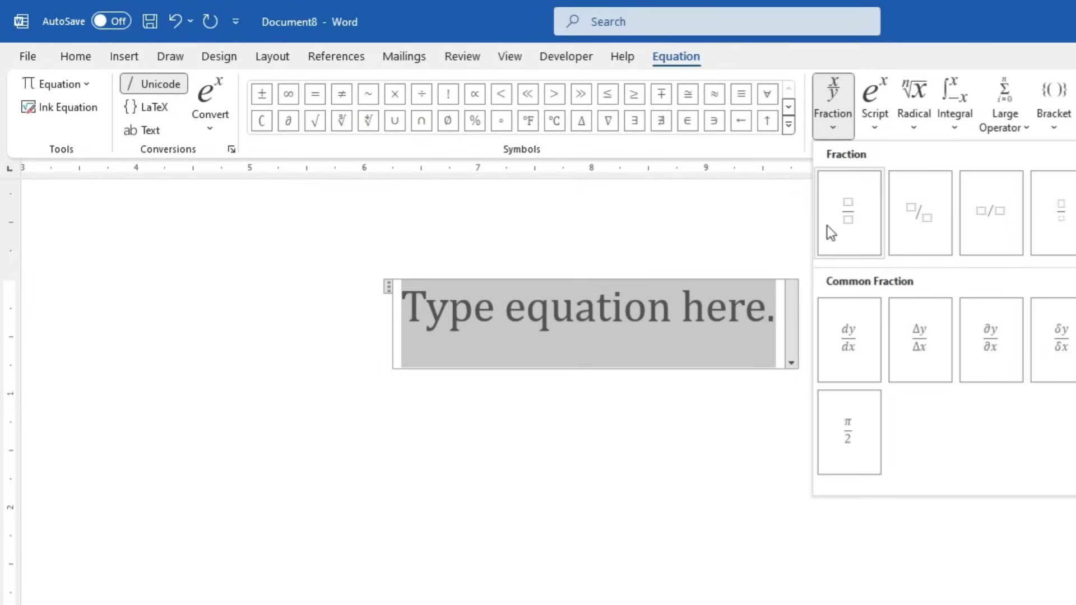
click(847, 230)
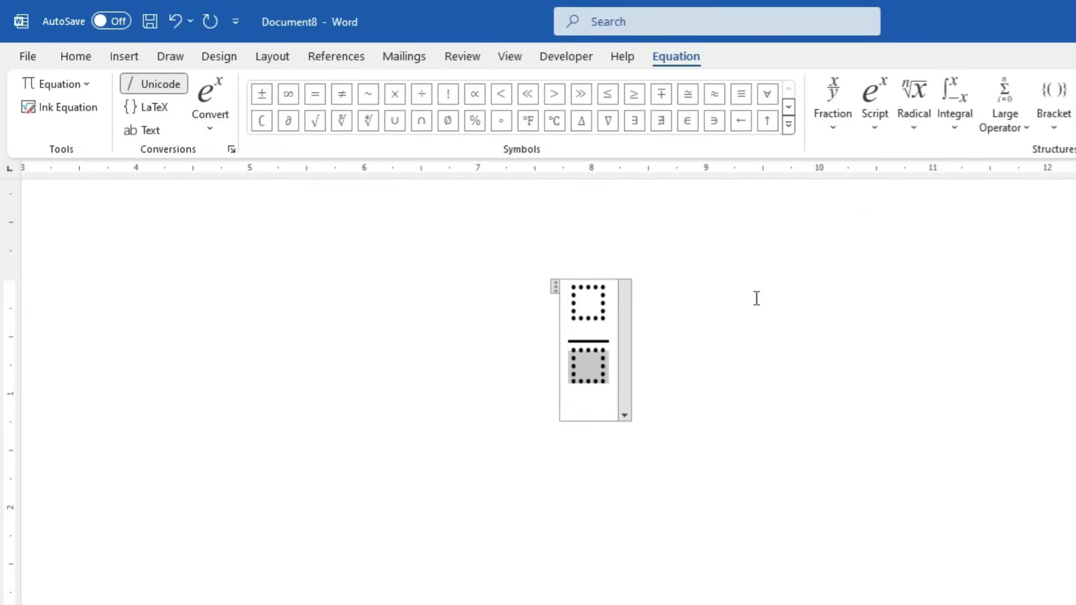
key(Up)
text(4)
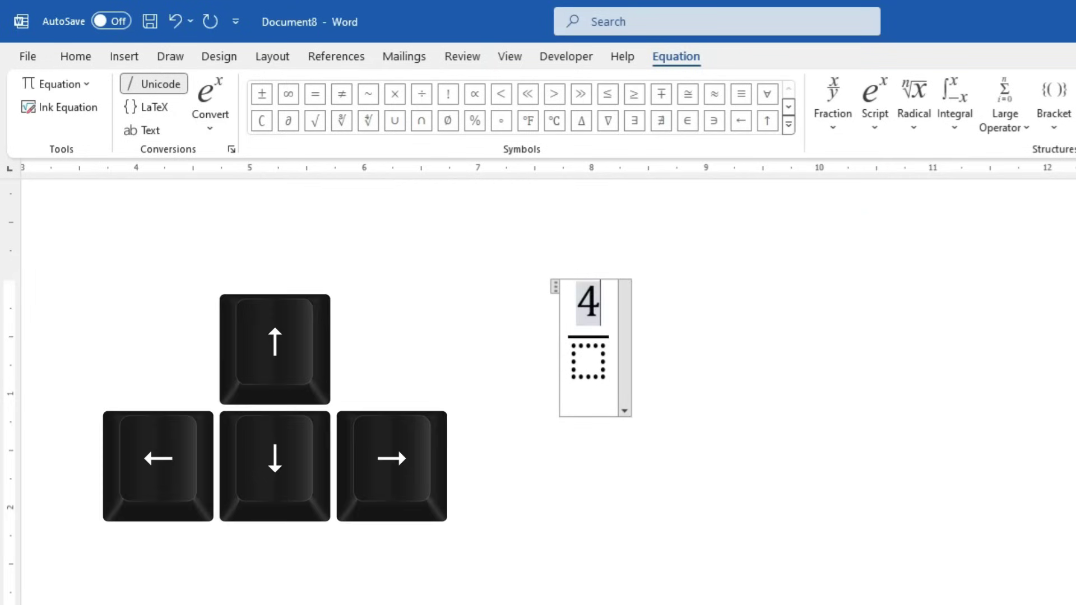
key(Down)
text(5)
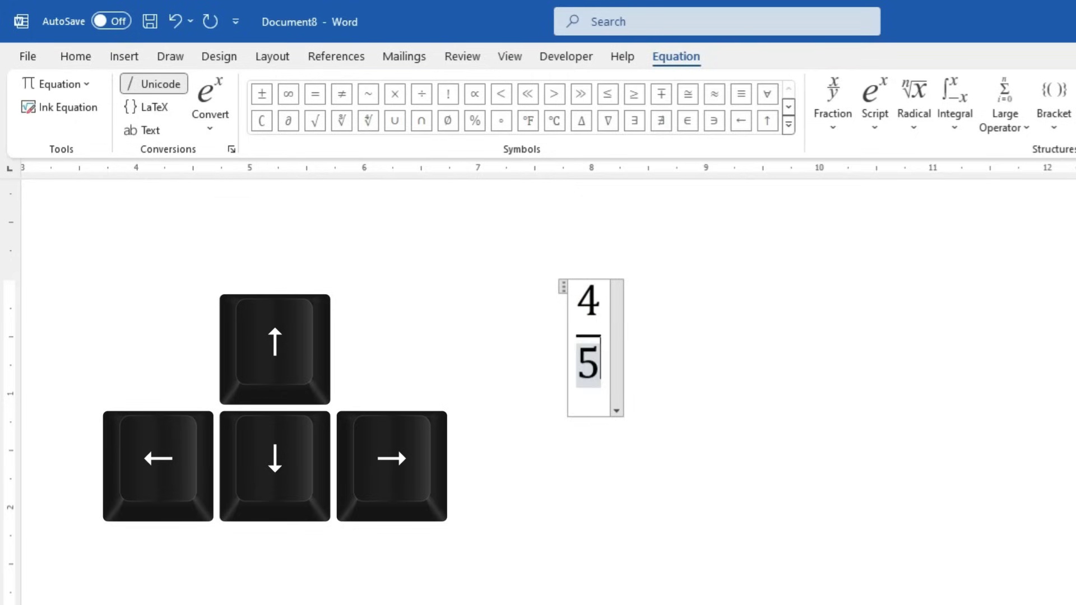
key(Right)
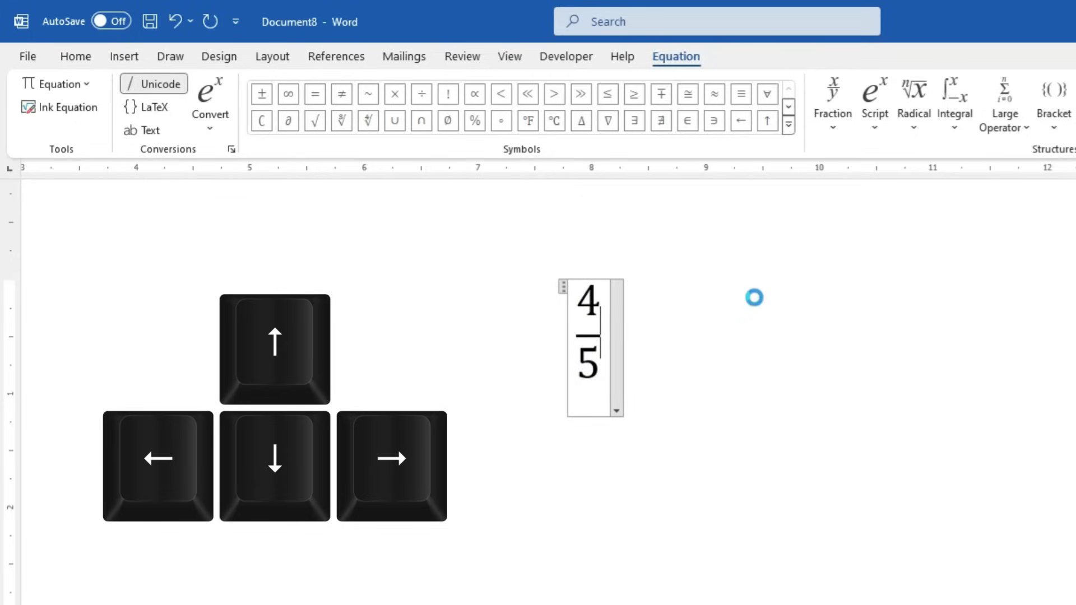
text(-)
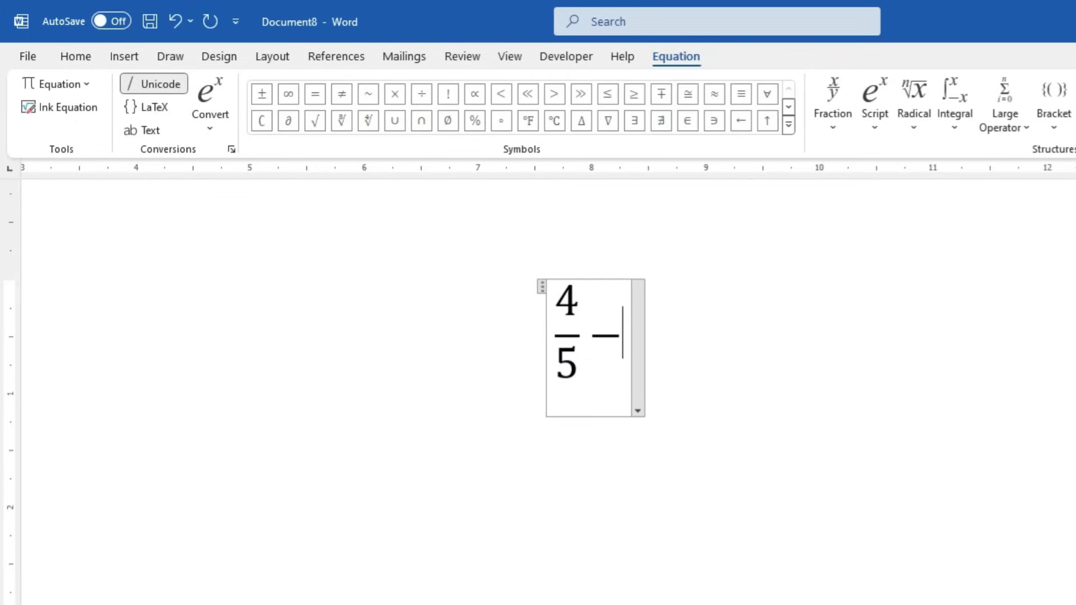
Add a second stacked fraction 7/8 followed by a plus sign
click(839, 133)
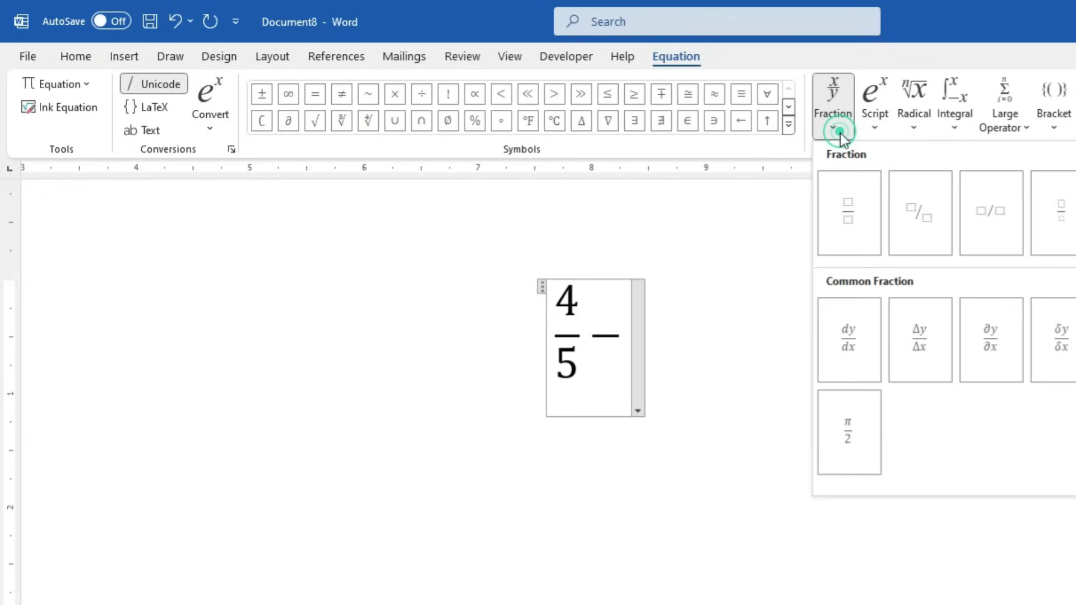
click(857, 217)
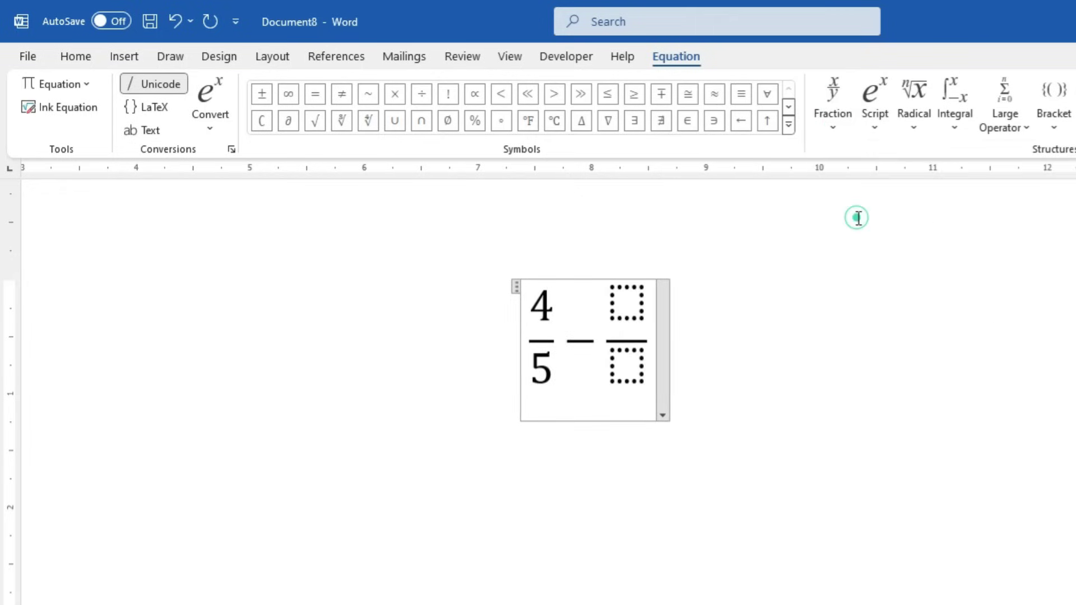
key(Up)
text(7)
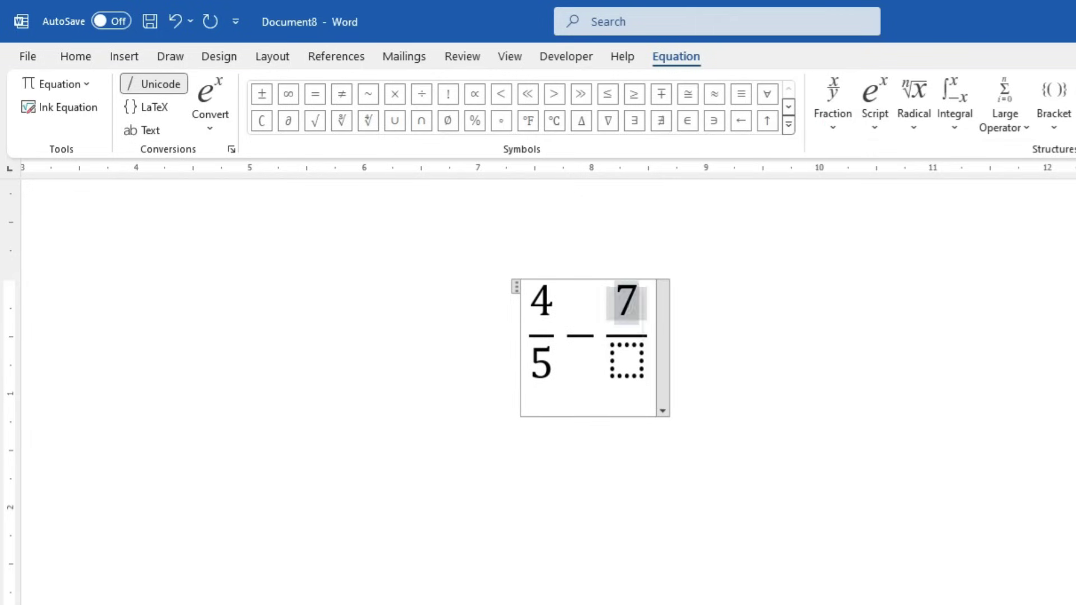
key(Down)
text(8)
key(Right)
text(+)
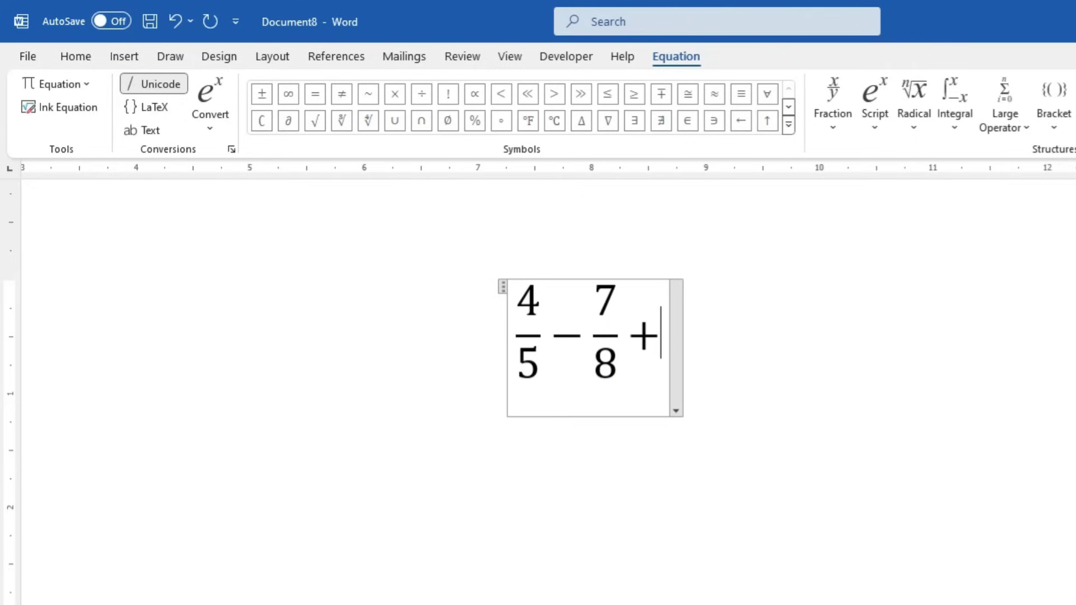
Add the superscript term x² followed by a minus sign
click(873, 129)
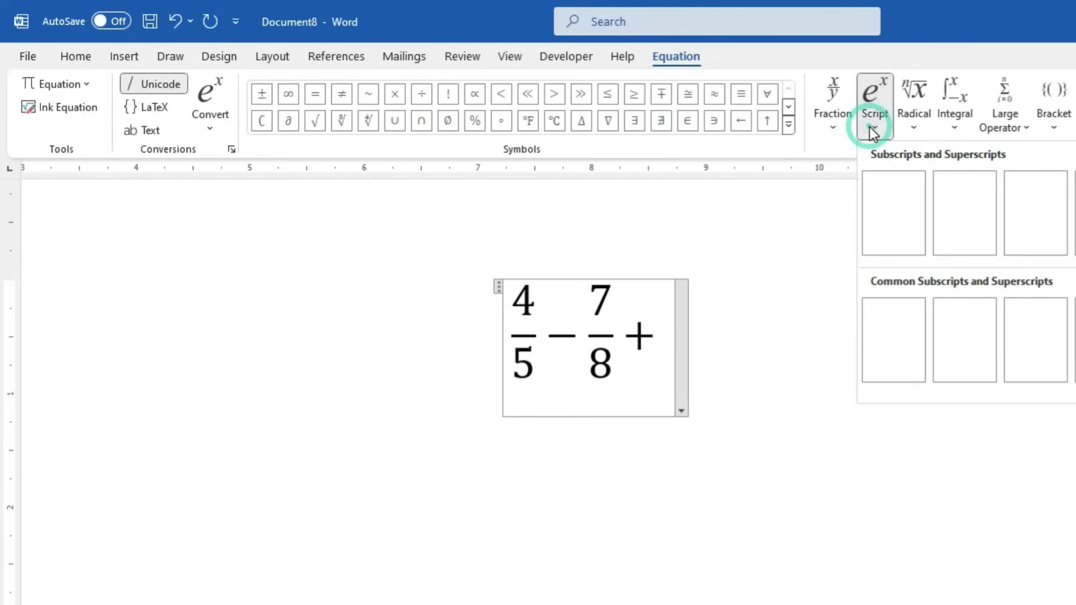
click(887, 229)
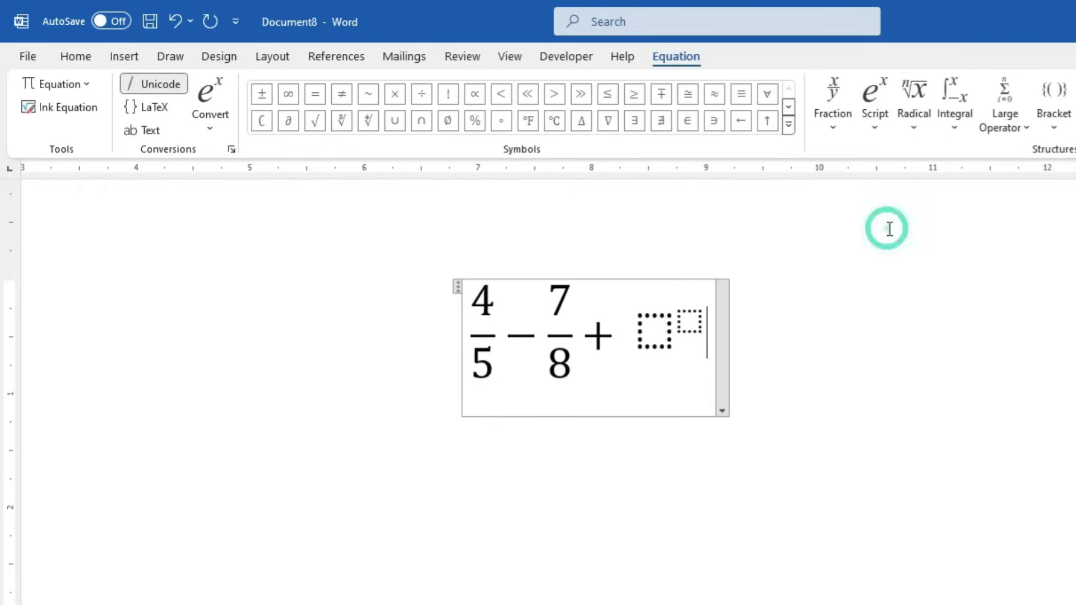
key(Left)
key(Left)
text(x)
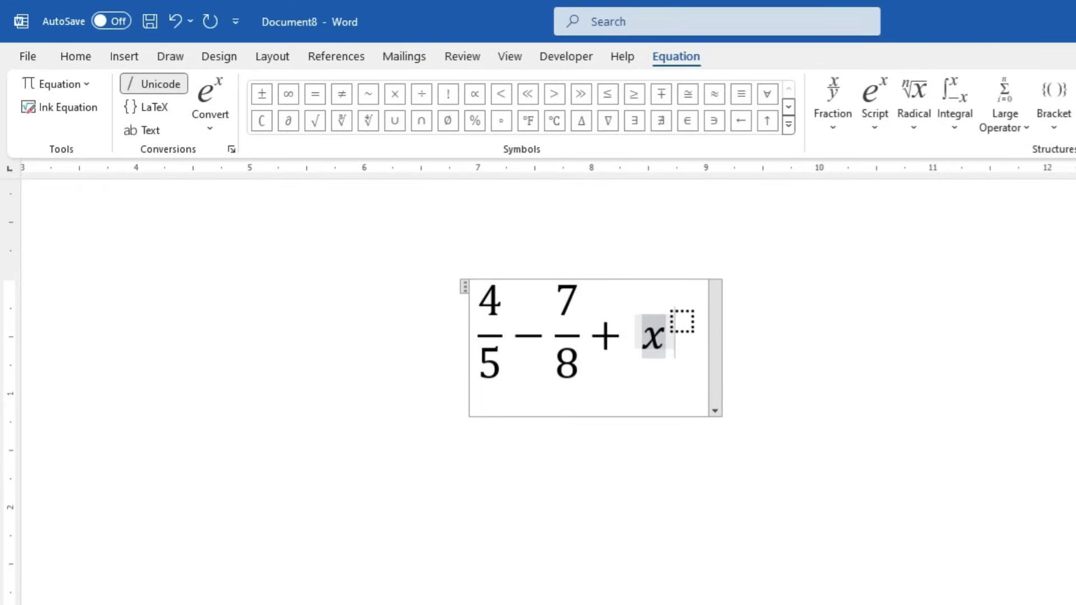
key(Right)
text(2)
key(Right)
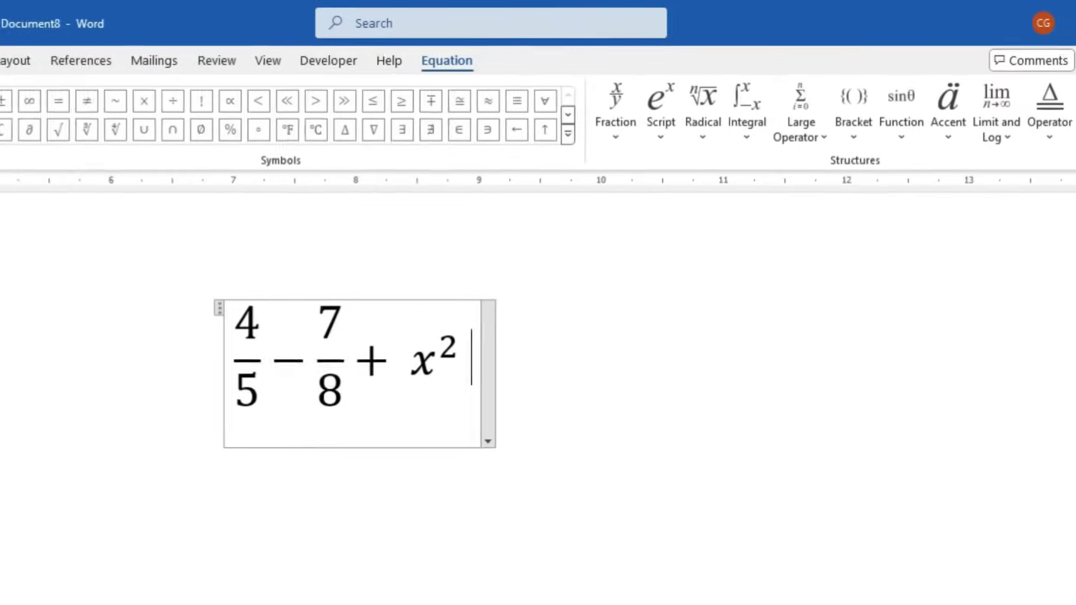
text(-)
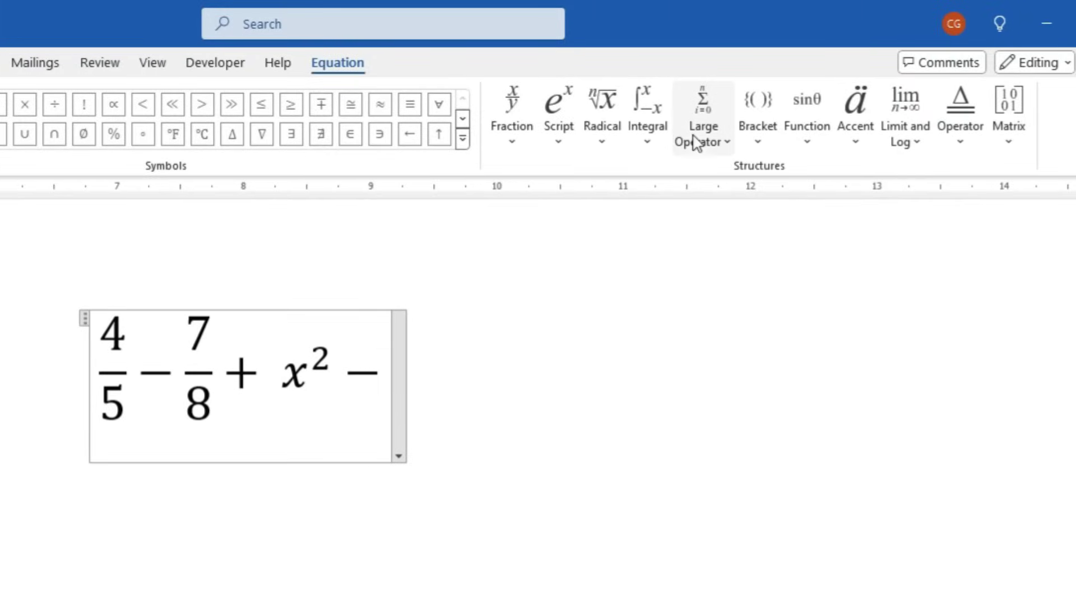
After the last minus sign, insert parentheses holding a square root of a stacked fraction
click(758, 145)
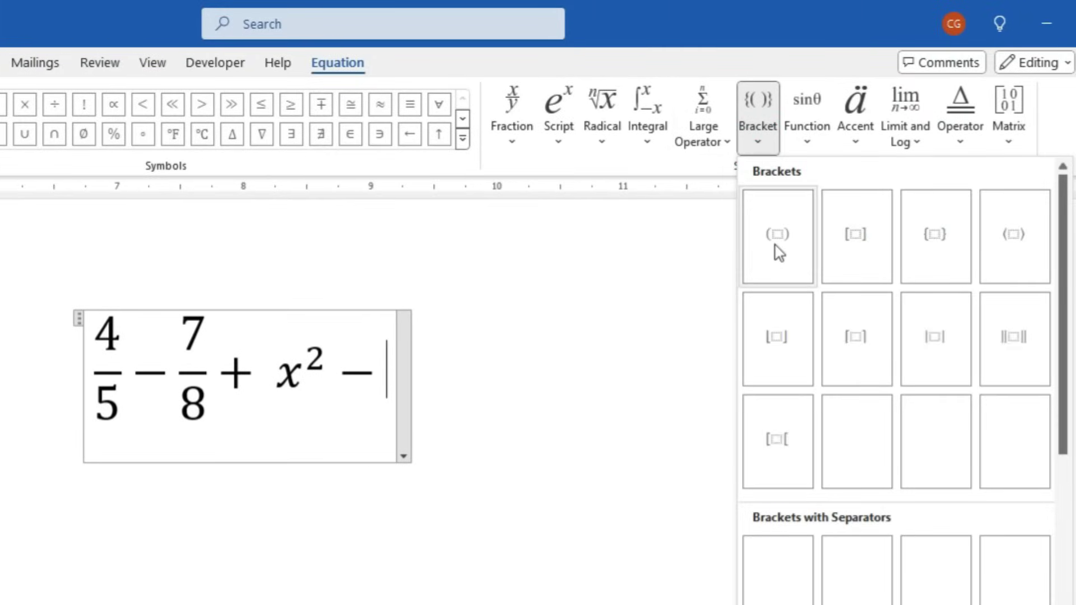
click(776, 246)
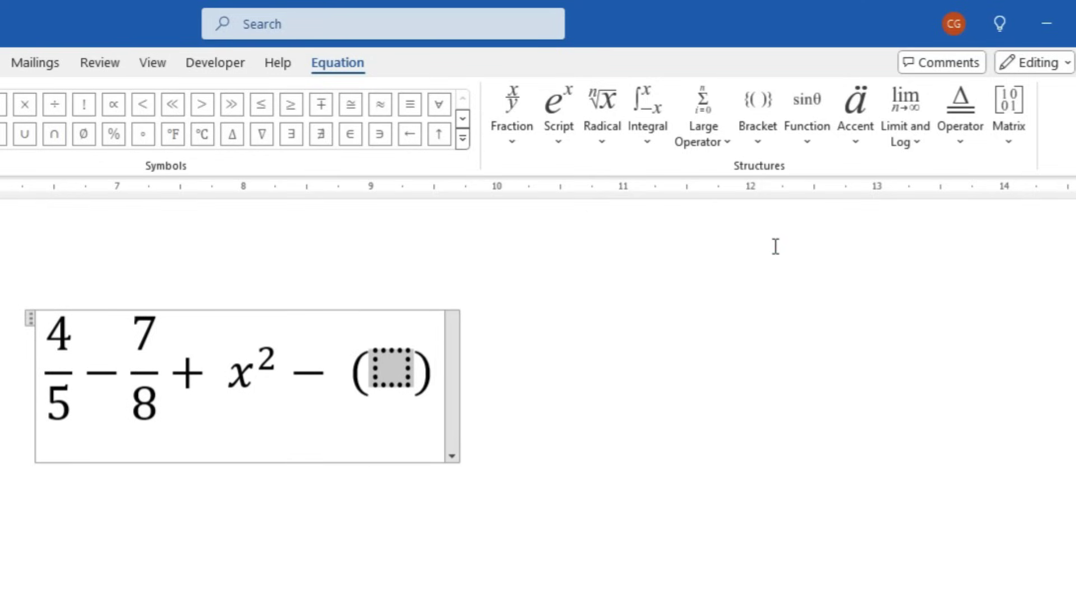
click(605, 151)
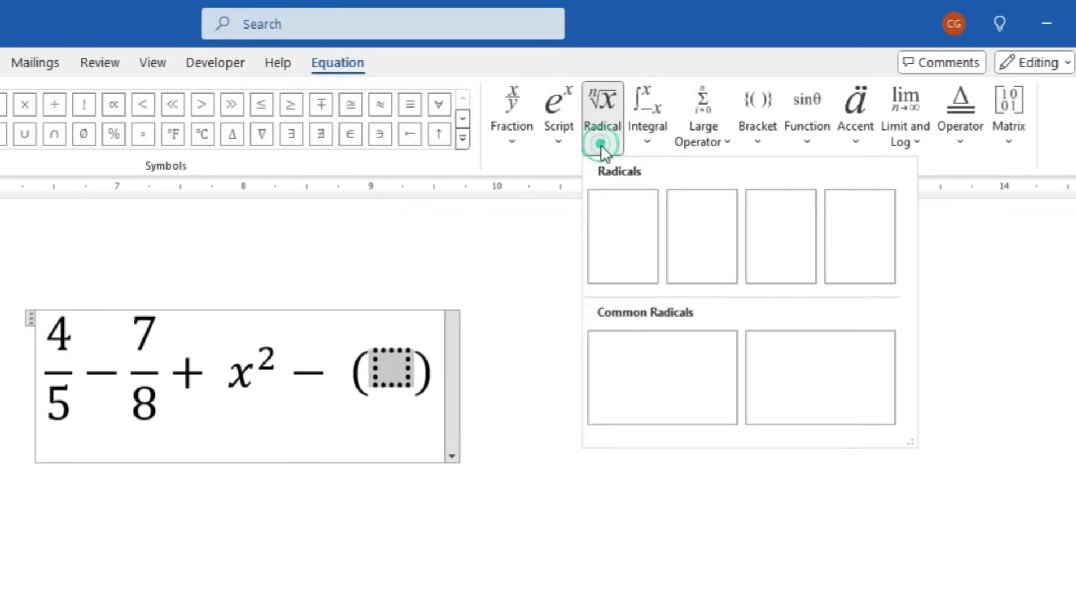
click(620, 251)
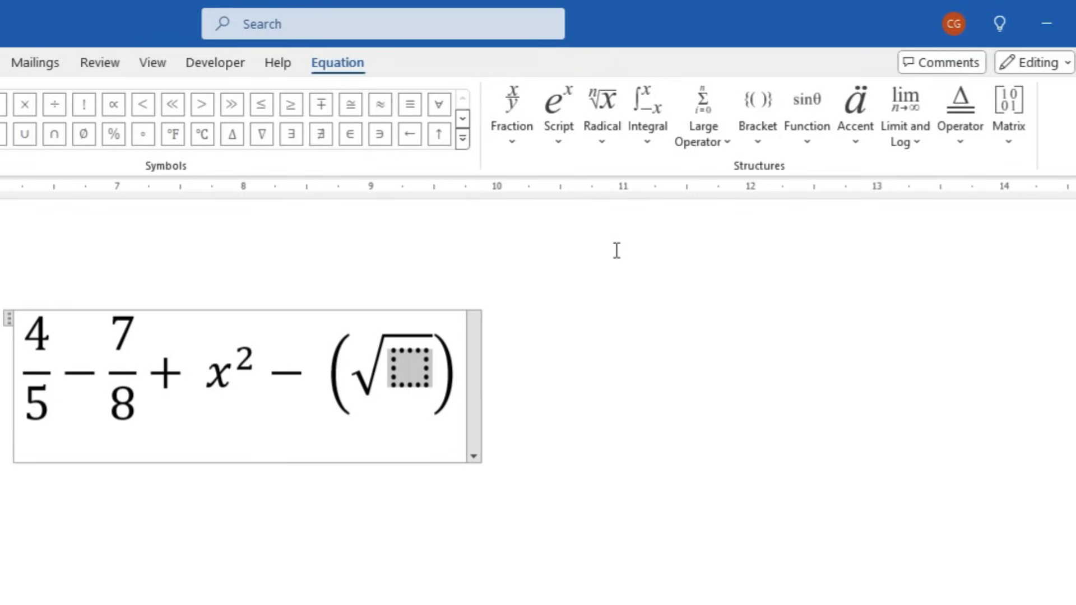
click(513, 141)
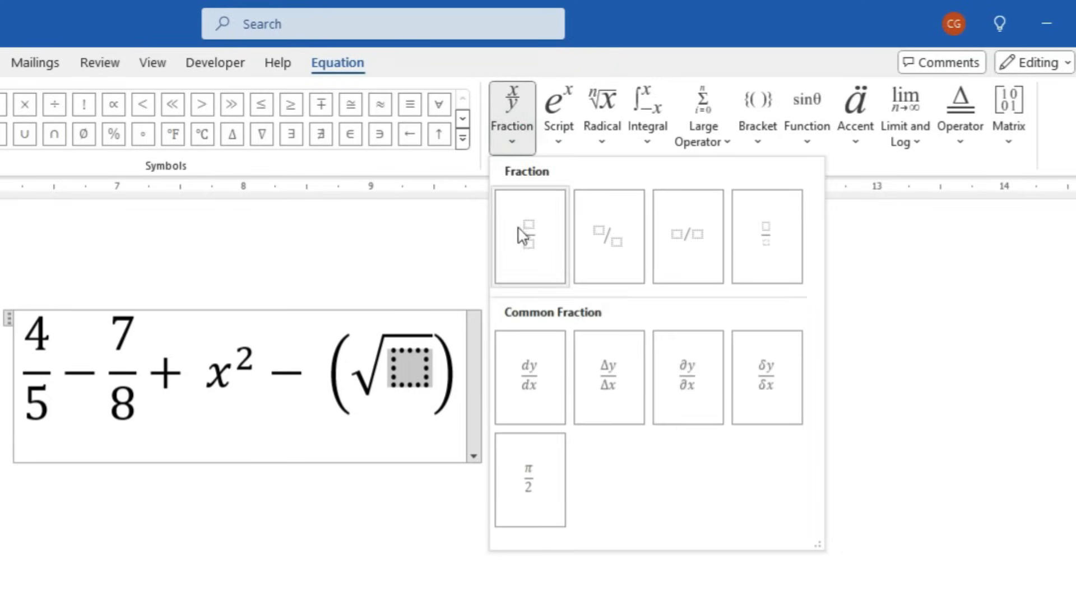
click(522, 232)
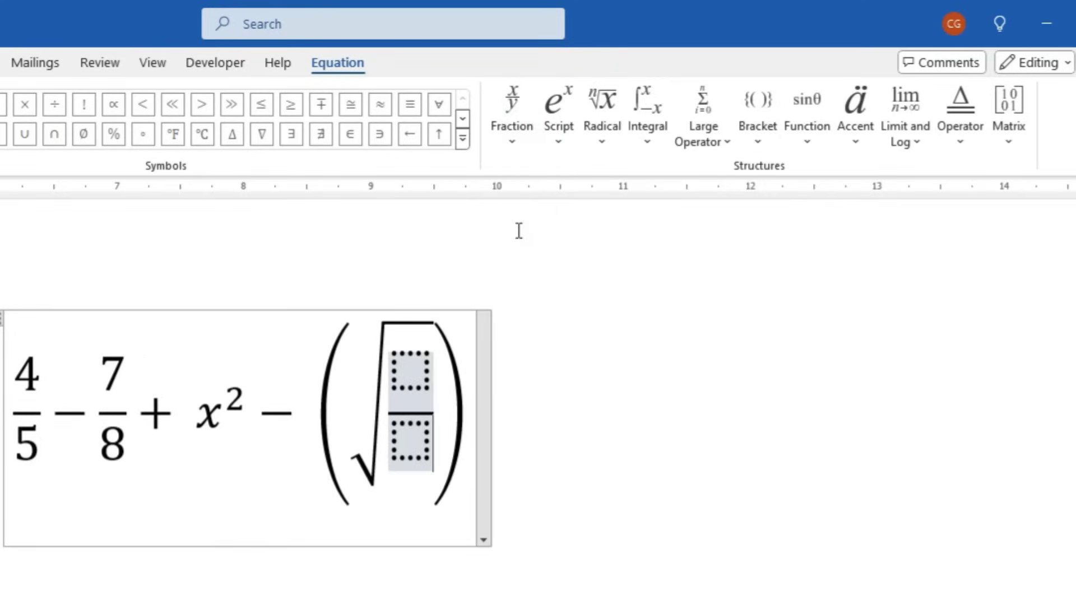
Fill the fraction with 4 over 5, then look at the Matrix layouts
key(Left)
key(Up)
text(4)
key(Down)
text(5)
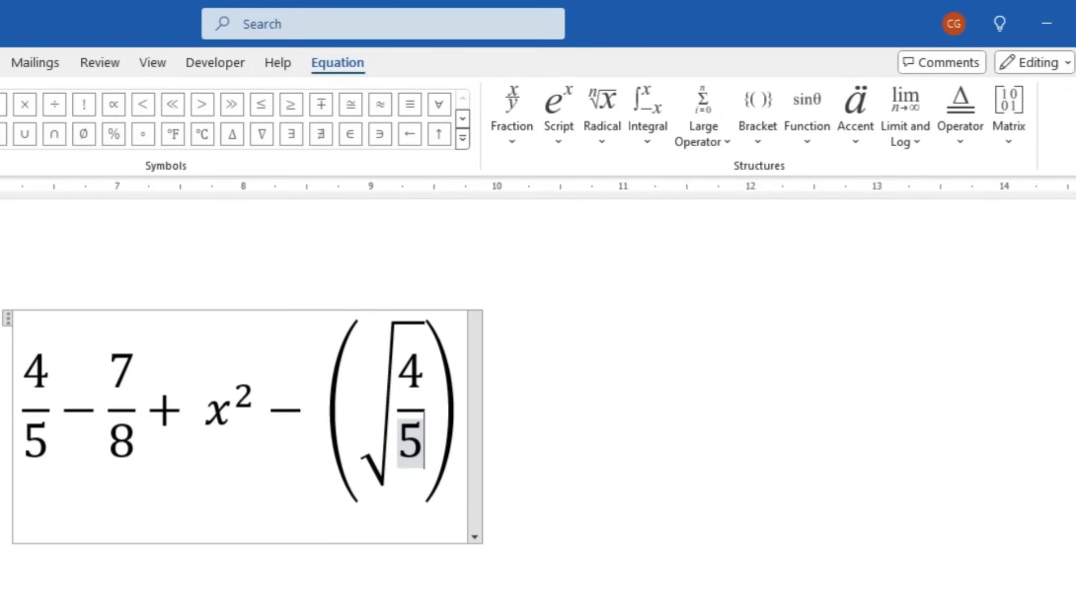
click(1009, 112)
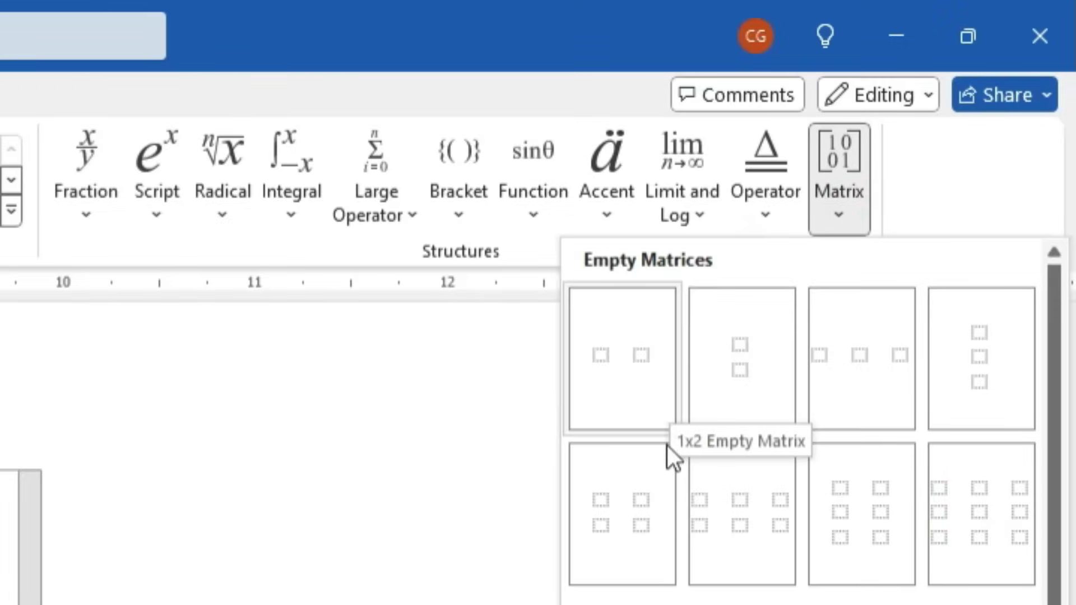
Browse the Operator, Limit and Log, Large Operator, Integral and Radical equation galleries
click(772, 213)
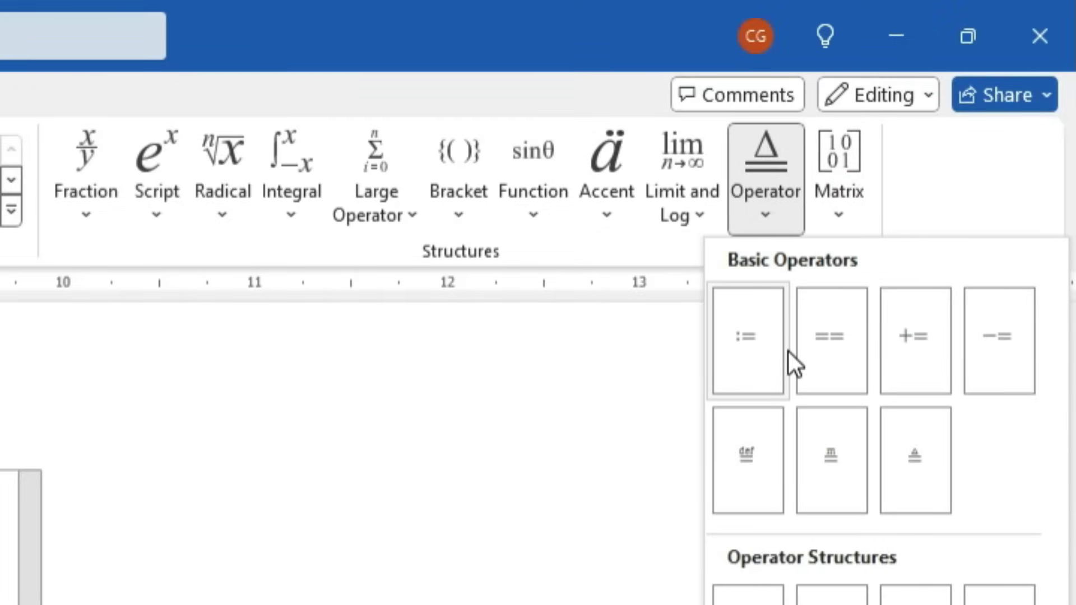
click(705, 217)
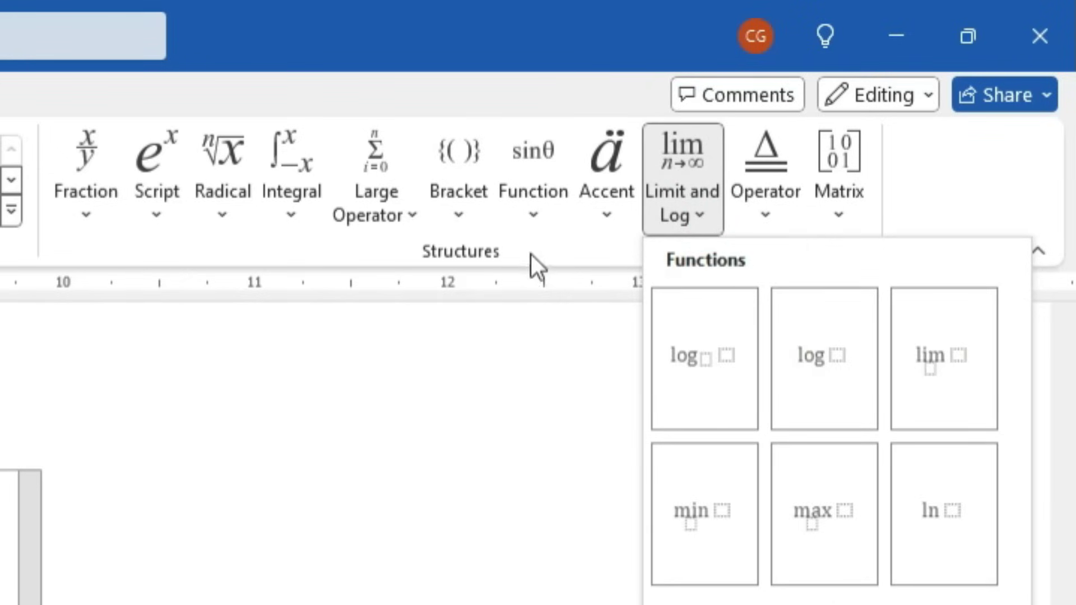
click(419, 231)
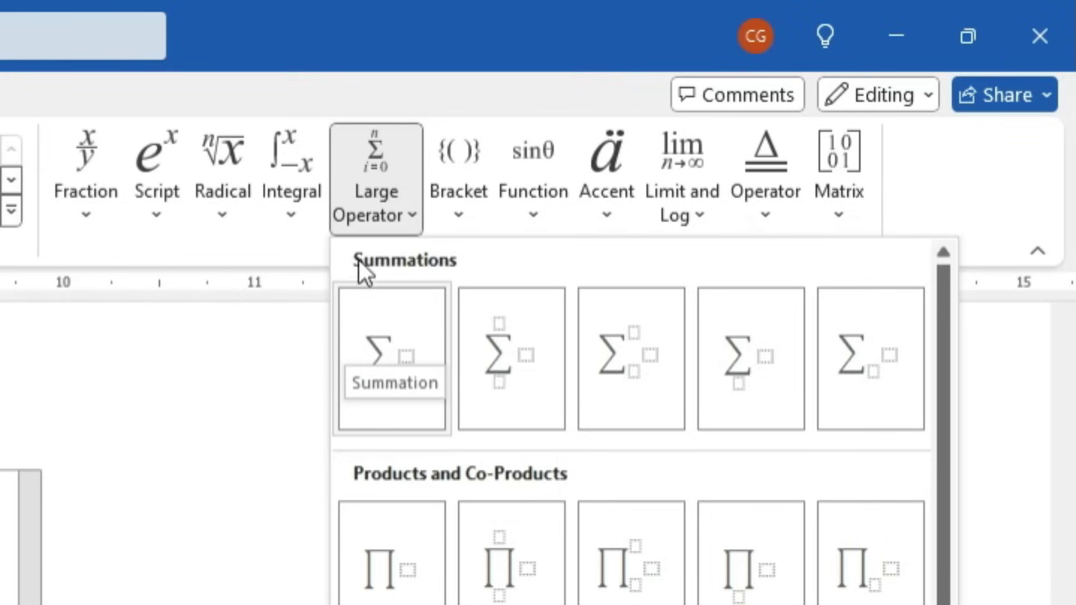
click(291, 215)
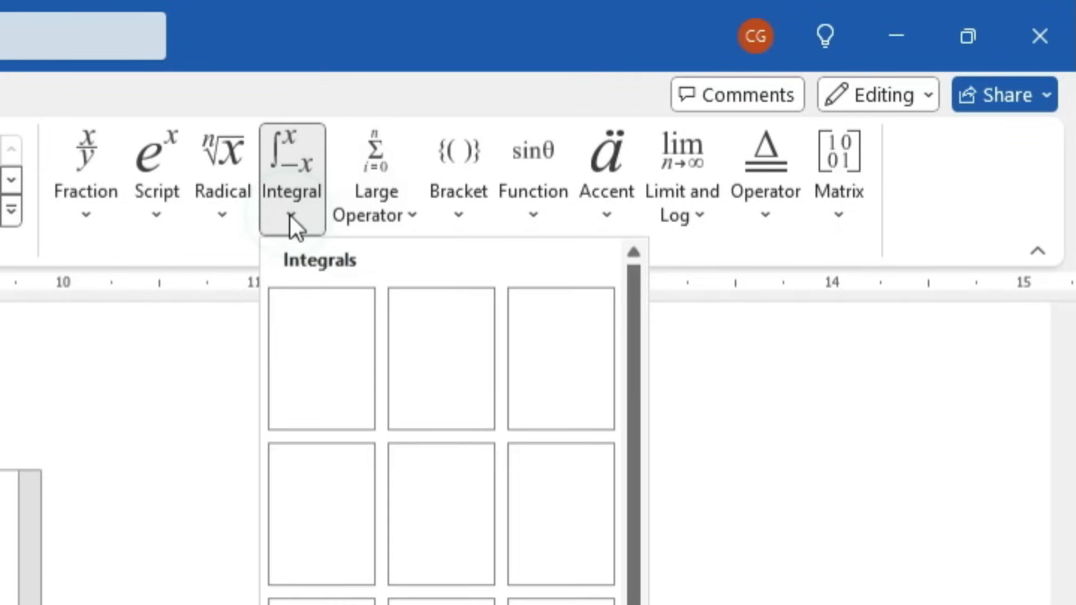
click(227, 236)
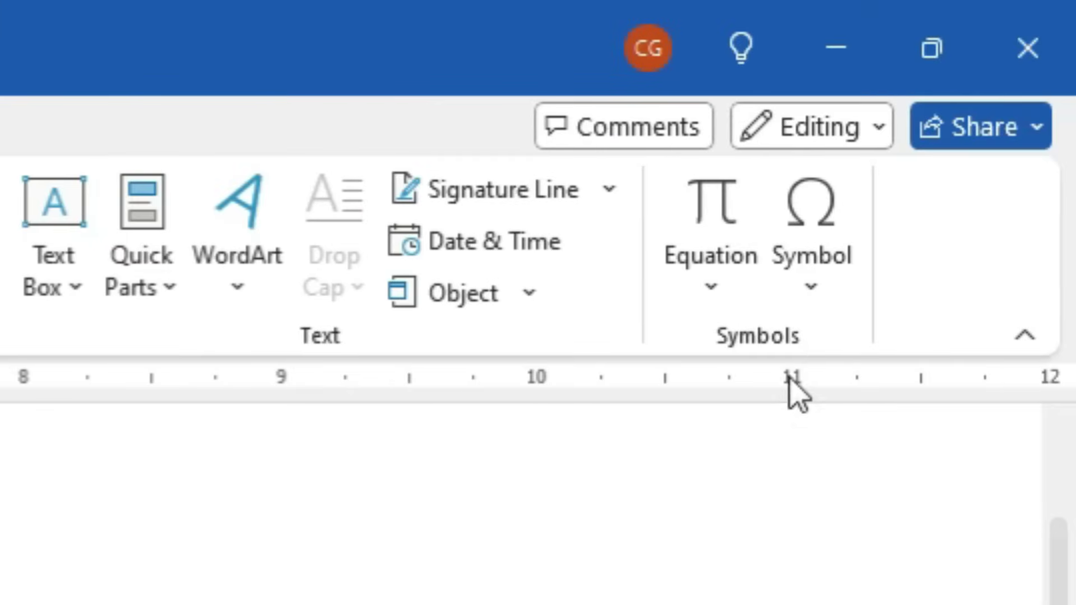
From More Symbols, insert the registered sign followed by the copyright sign
click(839, 285)
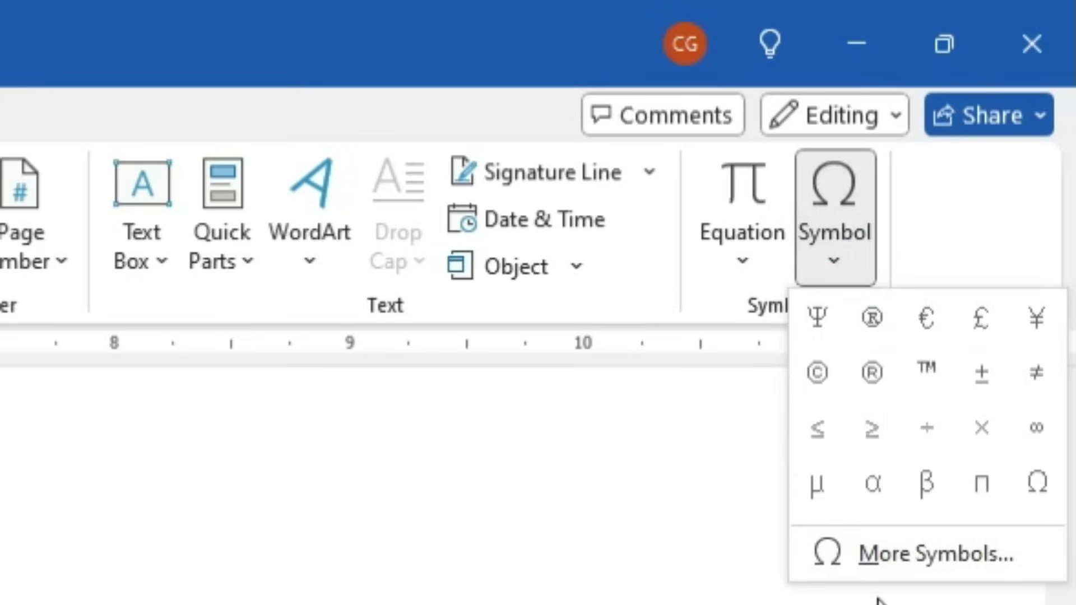
click(897, 555)
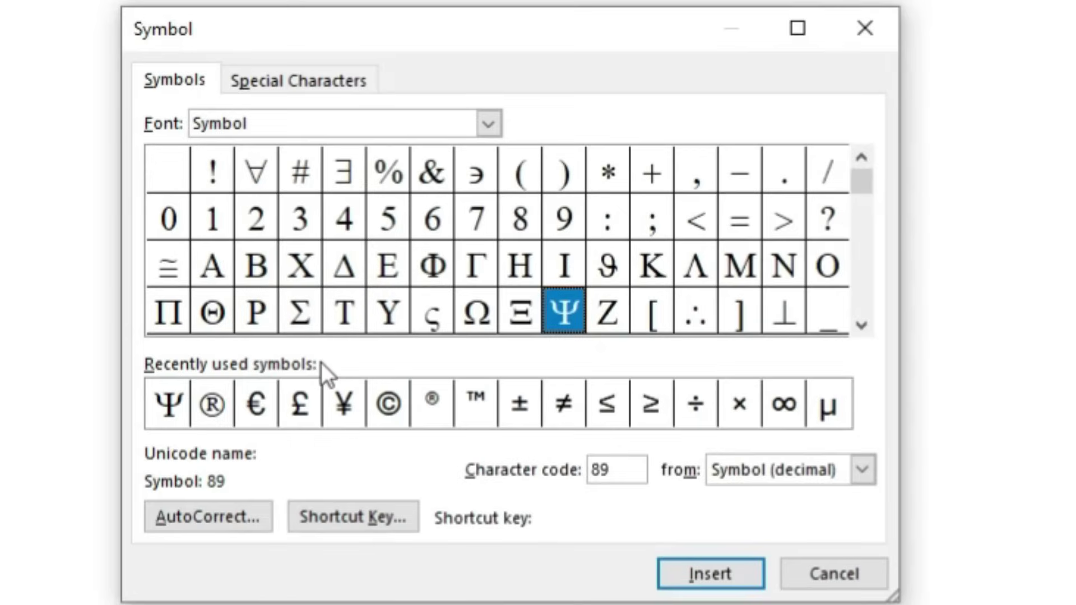
click(212, 409)
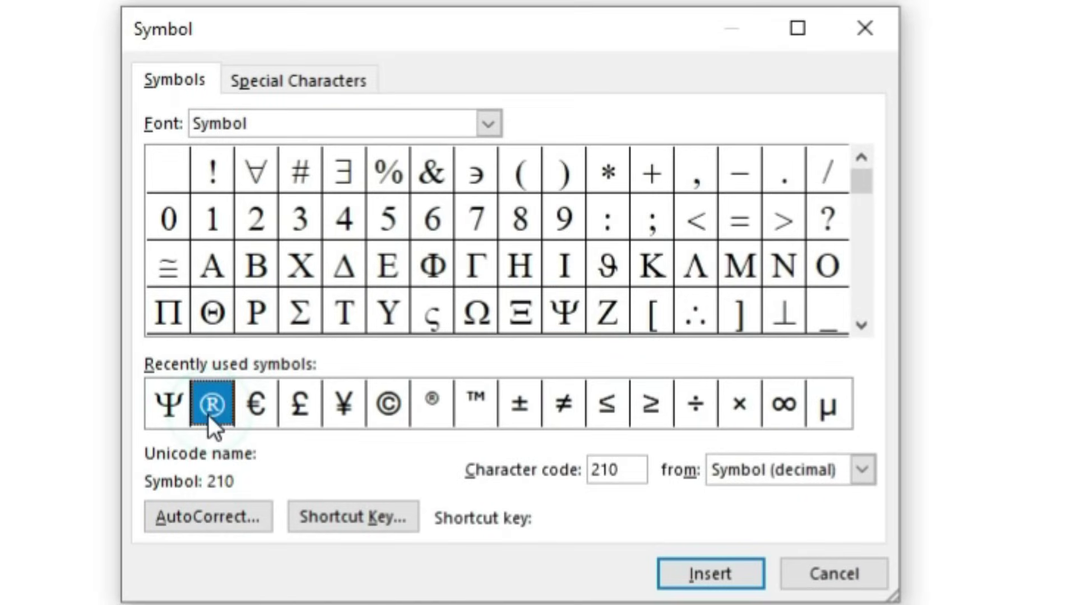
click(388, 405)
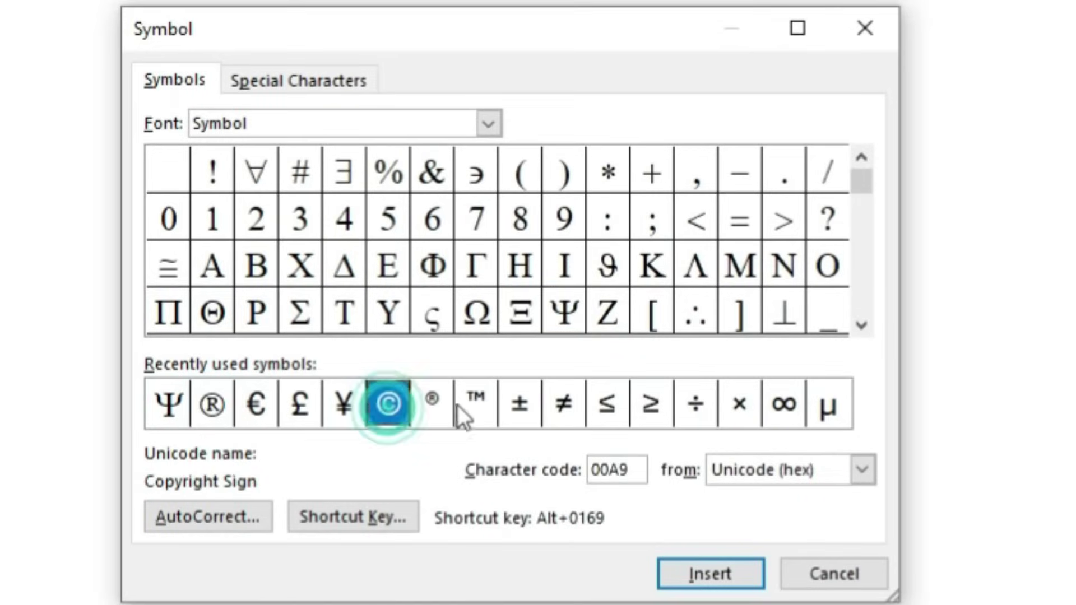
click(437, 405)
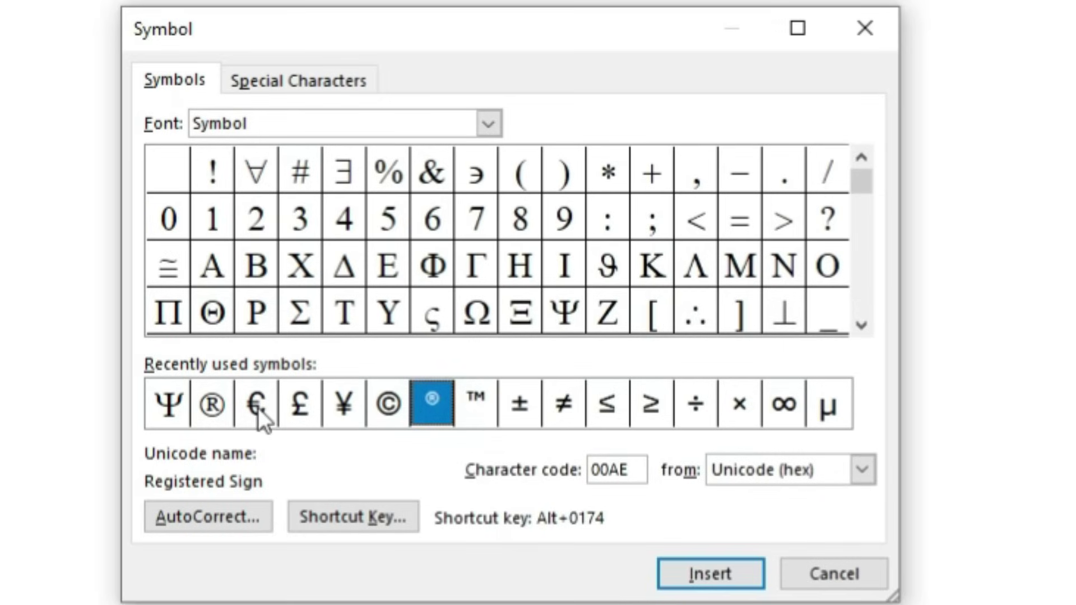
click(212, 404)
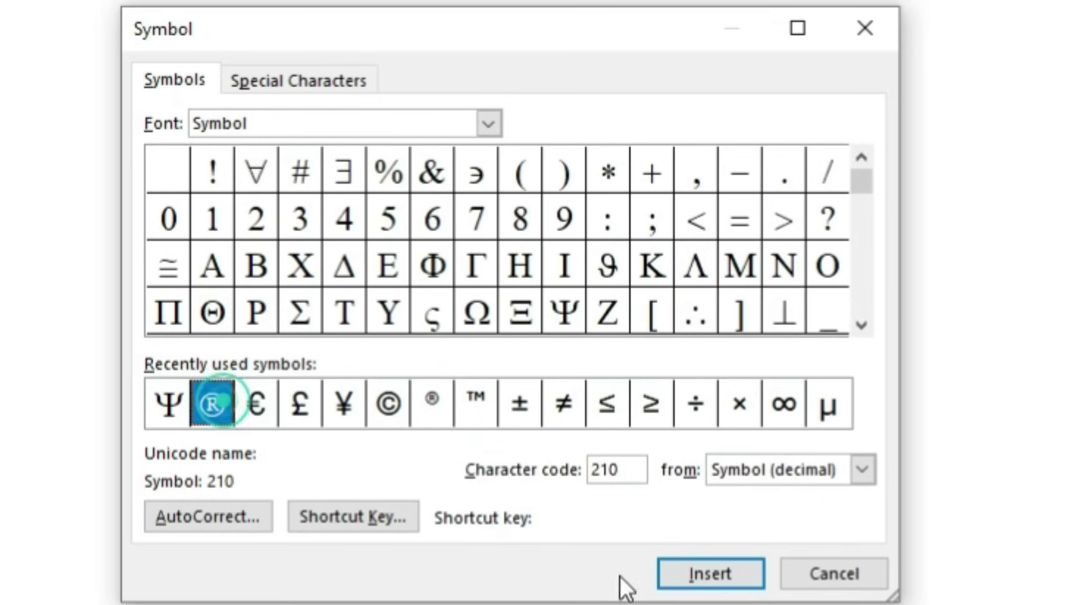
click(672, 582)
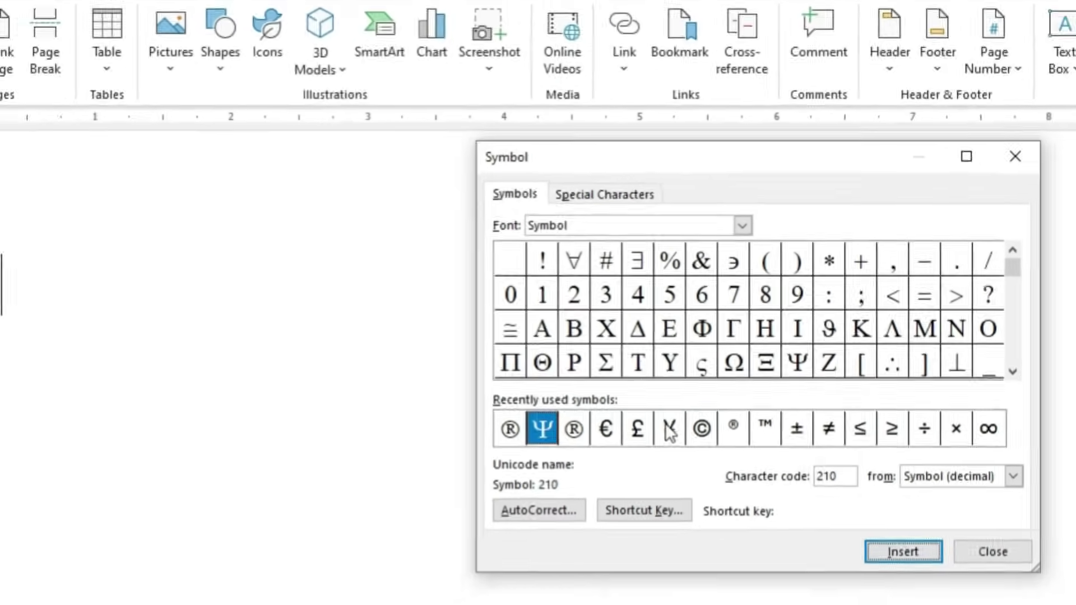
click(432, 403)
click(921, 552)
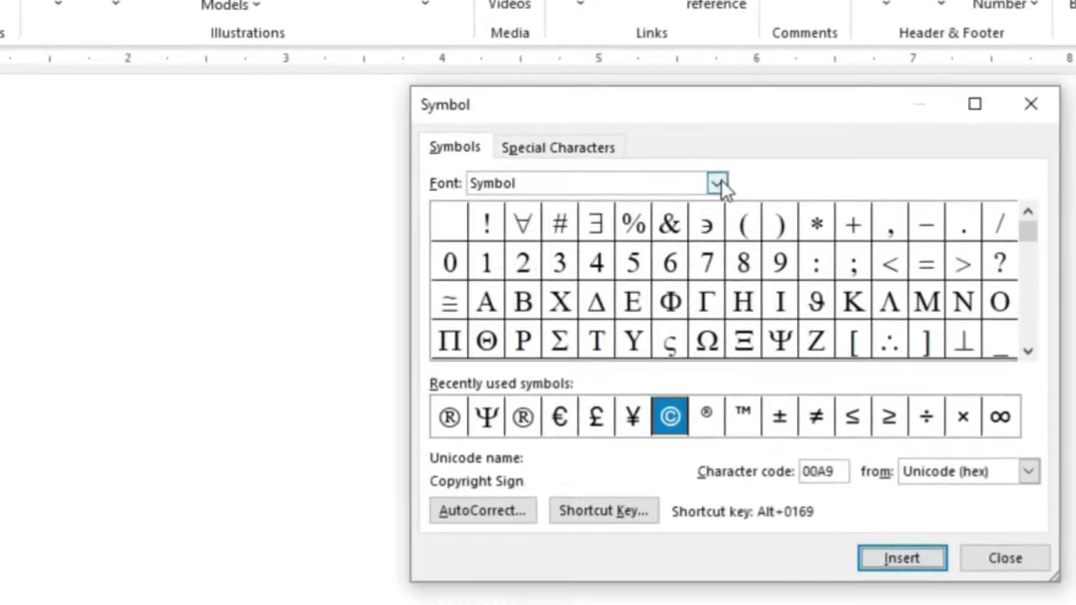
Switch the symbol font to Sylfaen and insert the Trademark special character
click(776, 235)
click(391, 242)
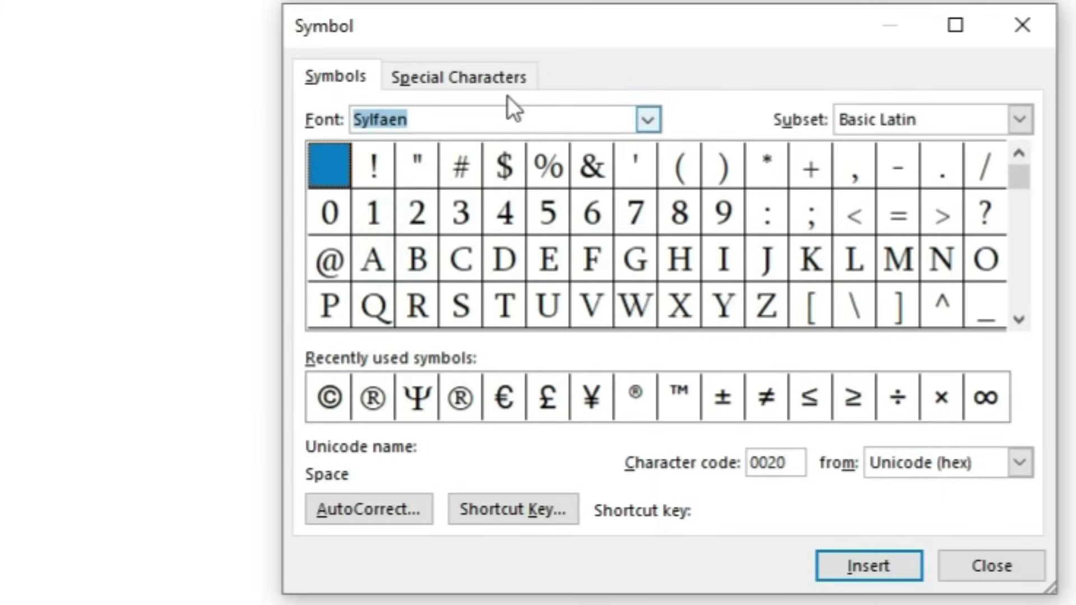
click(492, 76)
scroll(658, 339, down, 3)
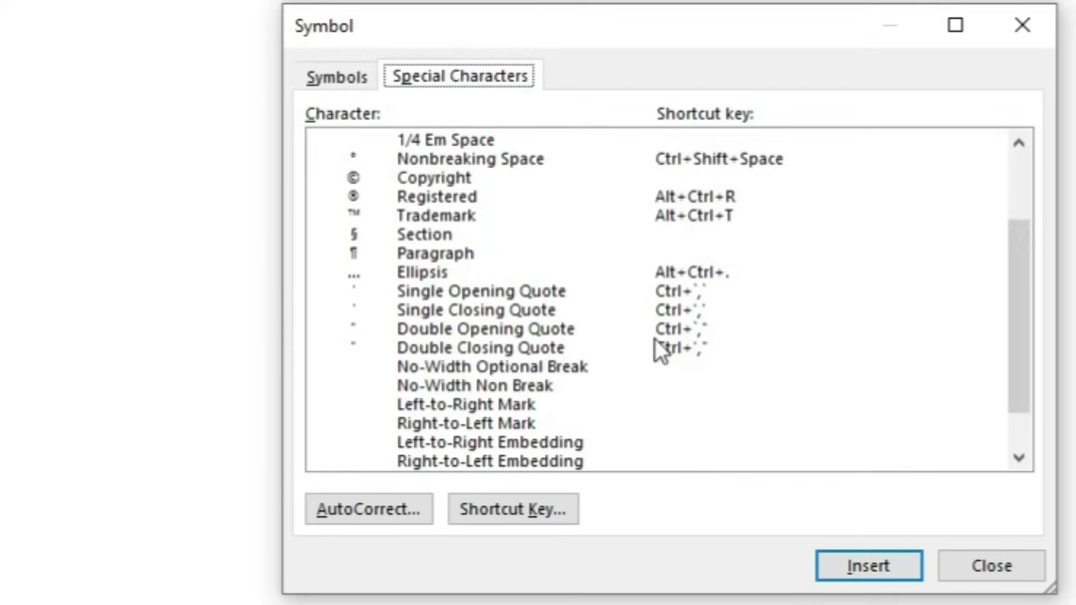
click(518, 192)
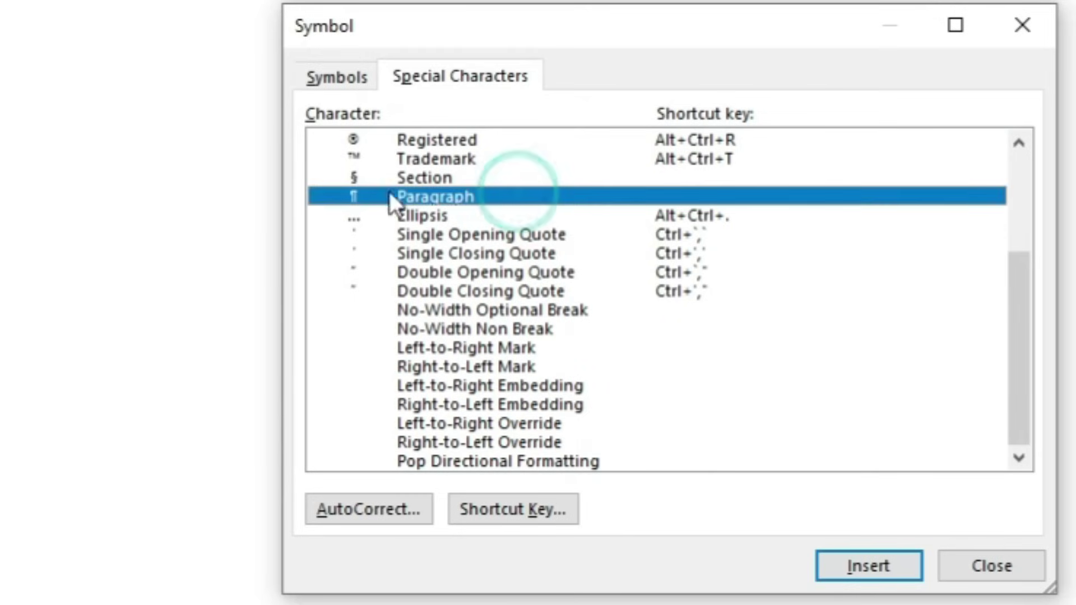
click(453, 160)
click(846, 570)
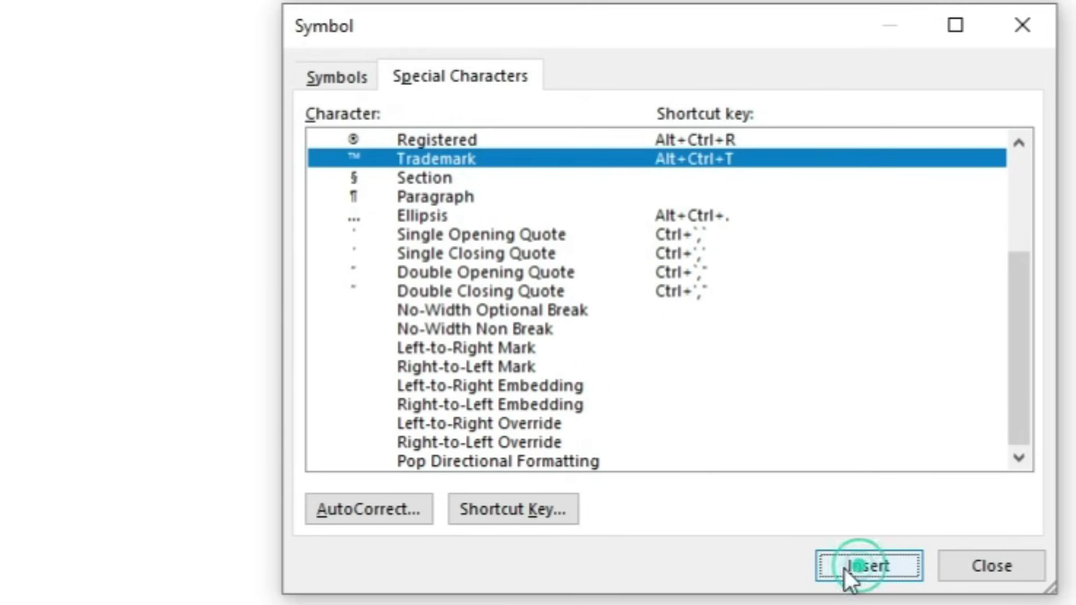